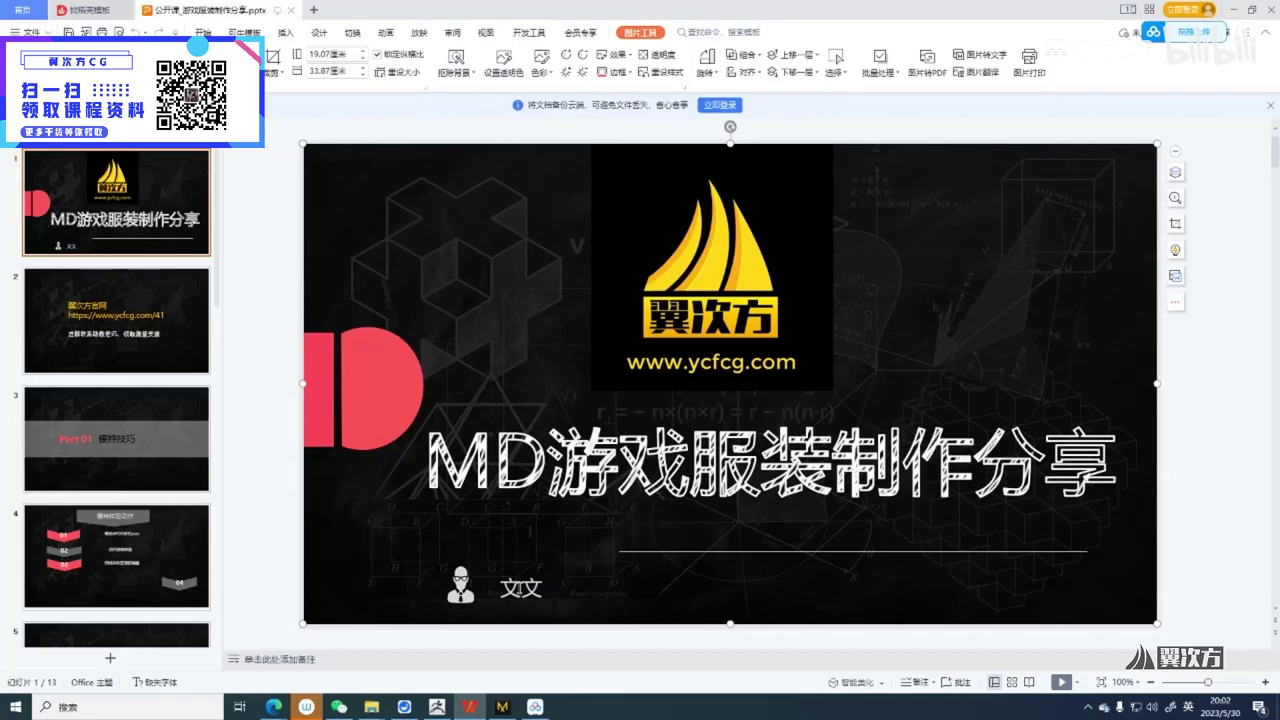
Step through the presentation from the title slide past the website slide to the Part 01 slide, 模特技巧
{"action": "double_click", "coordinate": [510, 588]}
{"action": "left_click", "coordinate": [437, 281]}
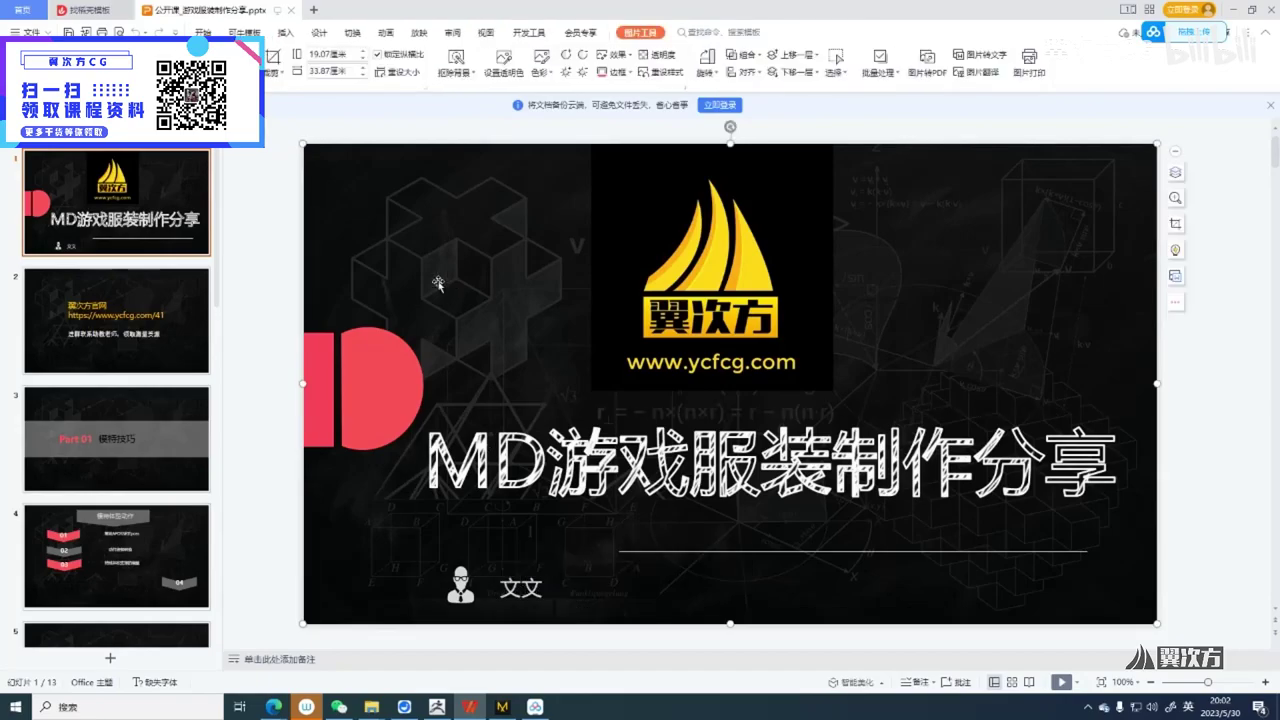
{"action": "left_click", "coordinate": [142, 204]}
{"action": "left_click", "coordinate": [169, 315]}
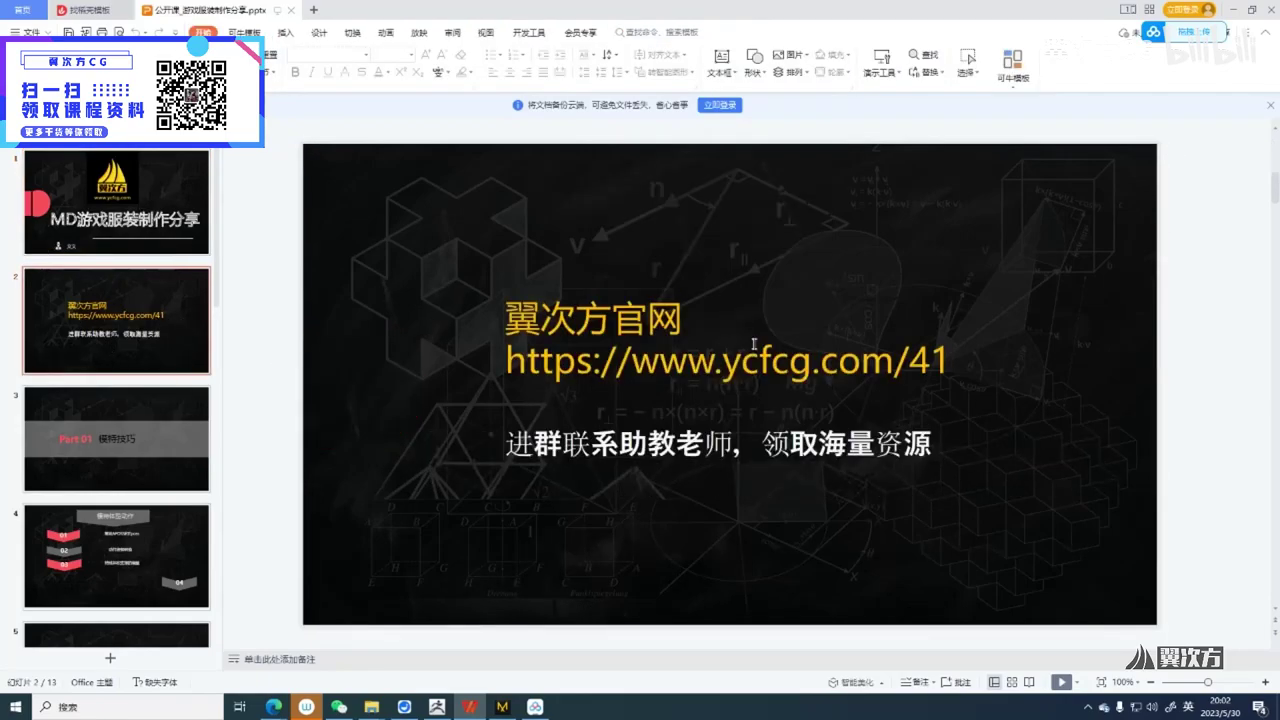
{"action": "left_click", "coordinate": [491, 311]}
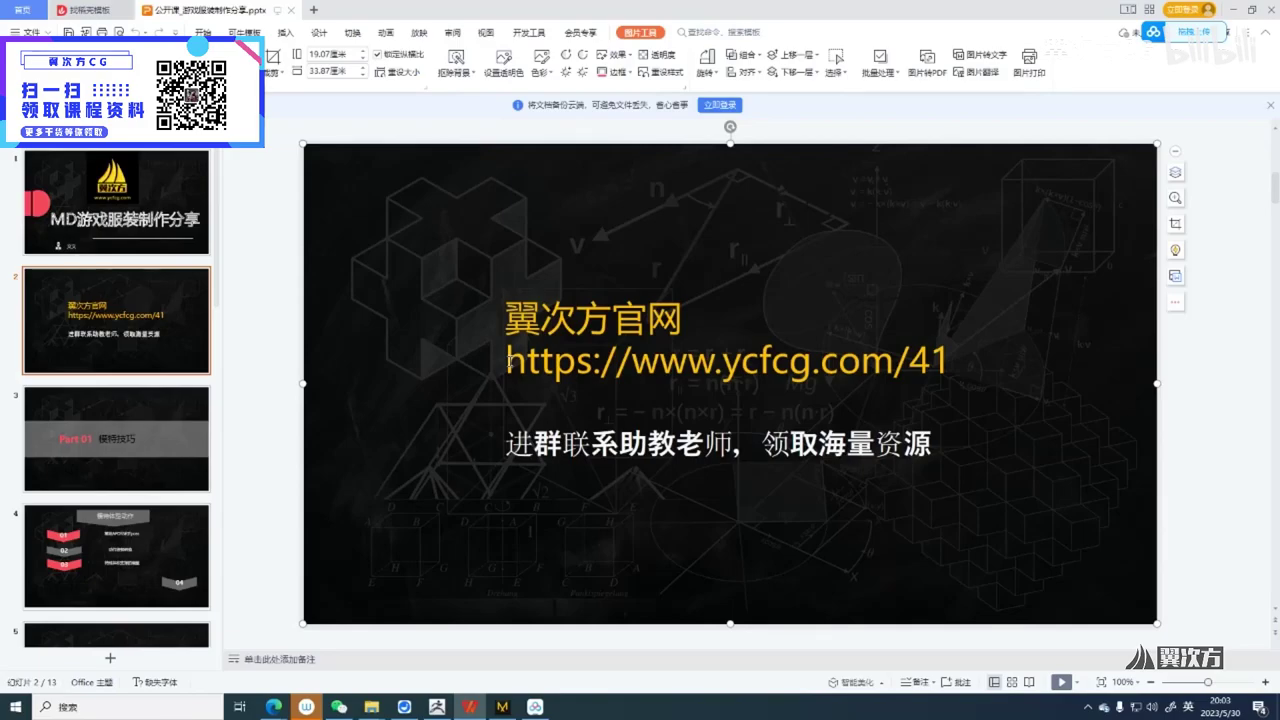
{"action": "left_click", "coordinate": [171, 318]}
{"action": "left_click", "coordinate": [115, 463]}
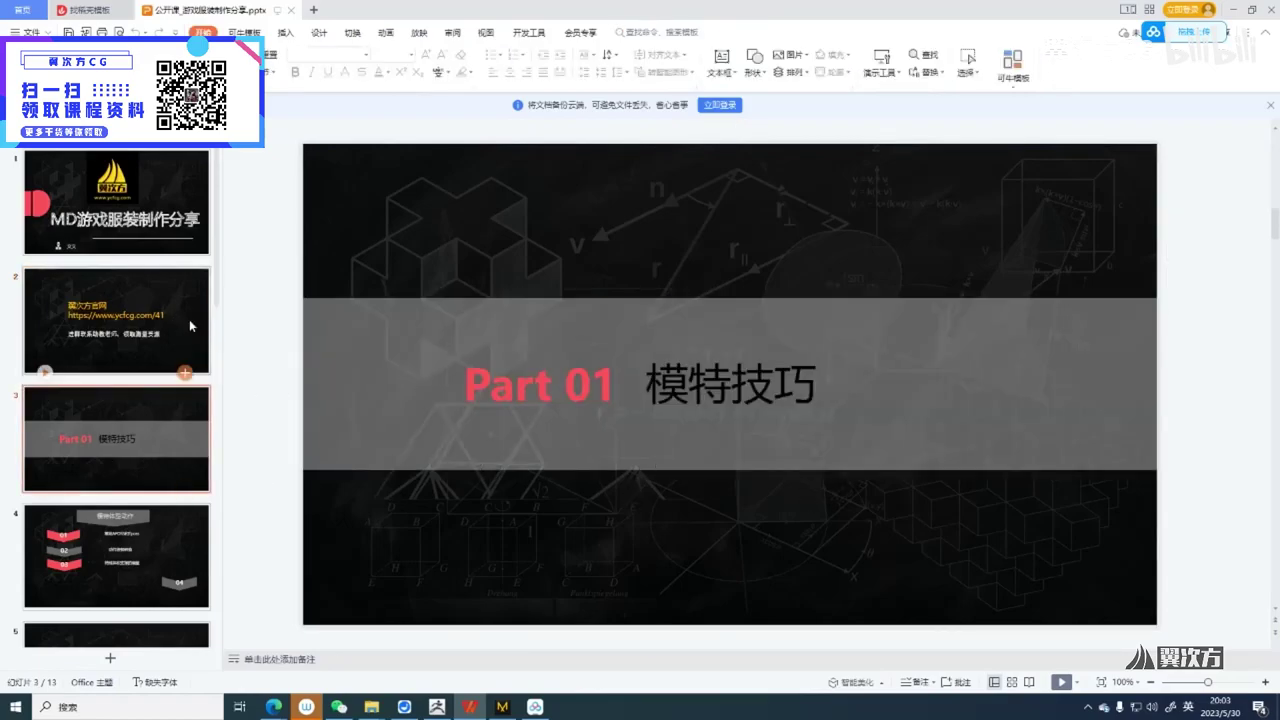
{"action": "scroll", "coordinate": [189, 319], "scroll_direction": "down", "scroll_amount": 1}
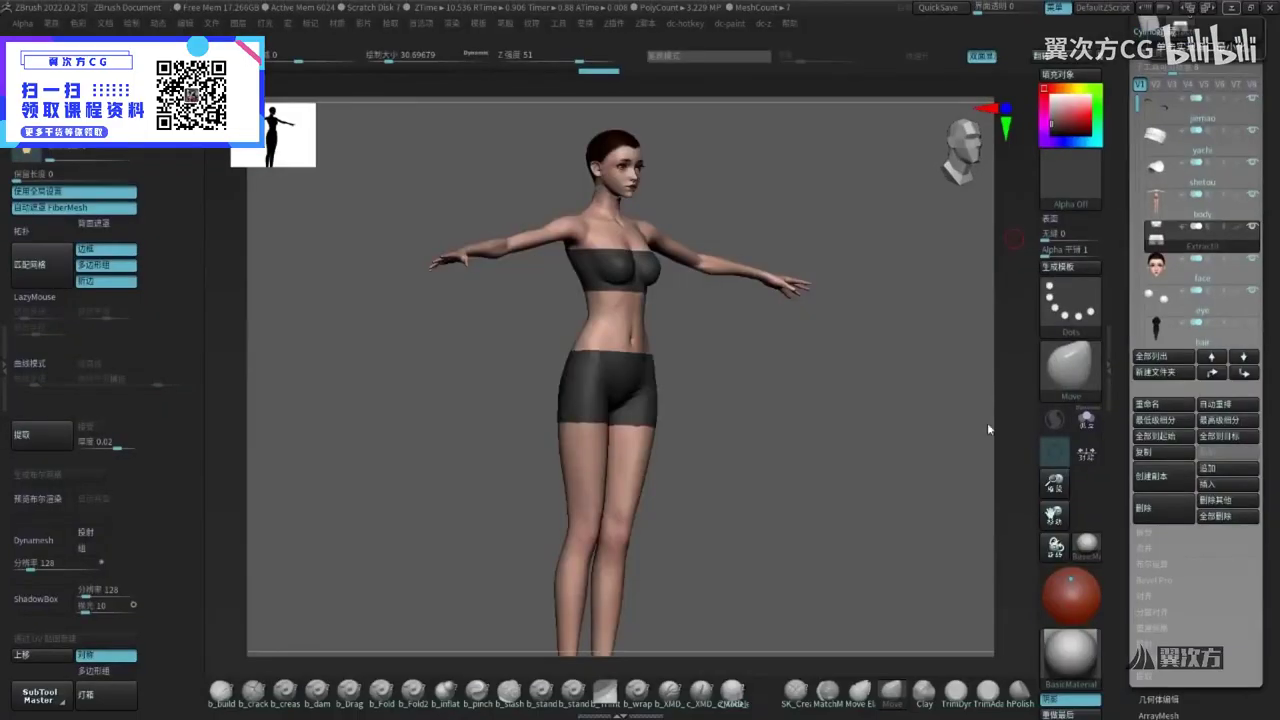
Look over the female character in ZBrush and return to the presentation's slide 4, 模特体型动作
{"action": "left_click_drag", "start_coordinate": [834, 469], "coordinate": [860, 522]}
{"action": "mouse_move", "coordinate": [800, 450]}
{"action": "right_mouse_down", "text": "ctrl"}
{"action": "mouse_move", "coordinate": [814, 497]}
{"action": "mouse_move", "coordinate": [634, 329]}
{"action": "mouse_move", "coordinate": [645, 314]}
{"action": "right_mouse_up", "text": "ctrl"}
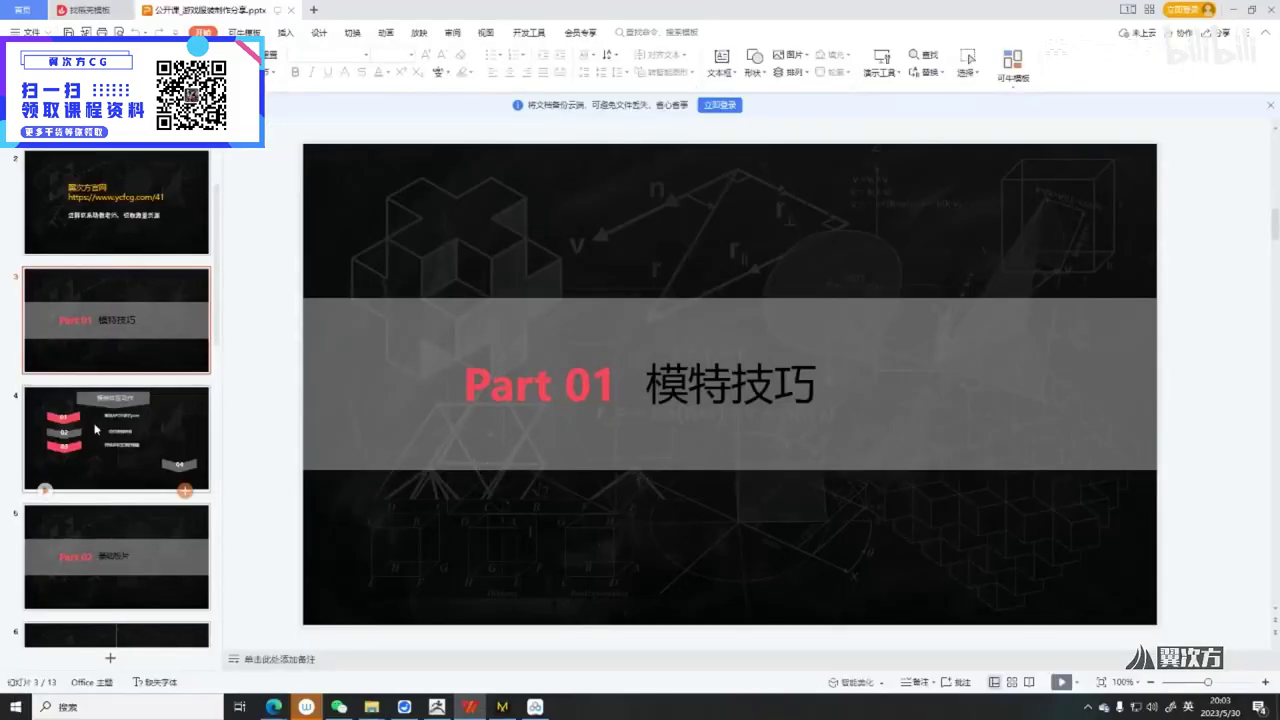
{"action": "left_click", "coordinate": [178, 434]}
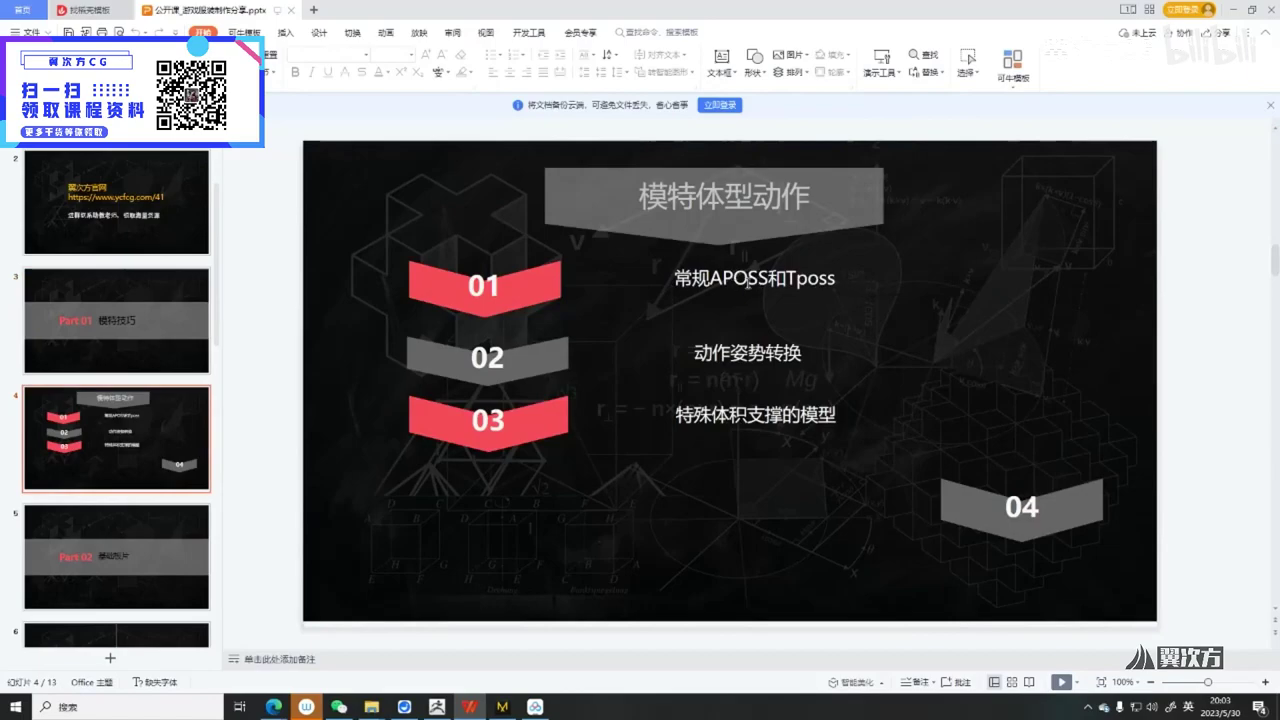
Switch back to ZBrush, face the character from the front and make the body subtool active
{"action": "left_click", "coordinate": [1233, 10]}
{"action": "right_click_drag", "start_coordinate": [669, 454], "coordinate": [757, 458], "text": "ctrl"}
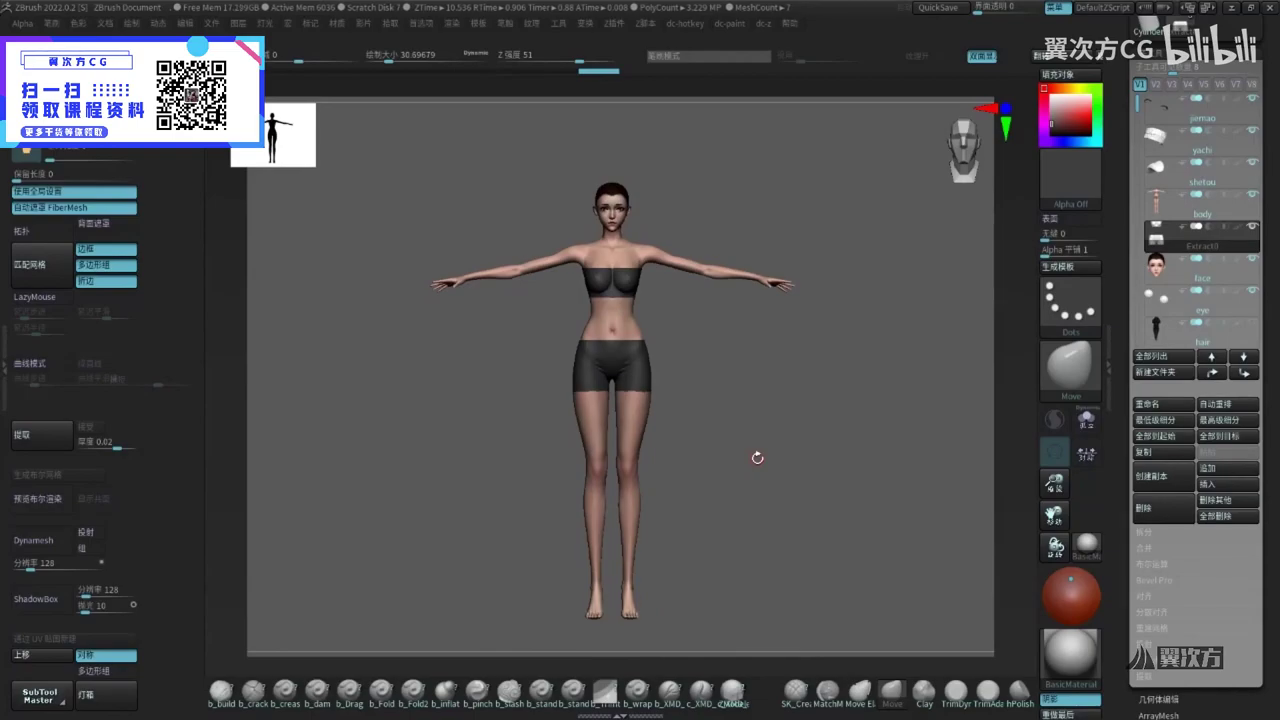
{"action": "mouse_move", "coordinate": [735, 425]}
{"action": "right_mouse_down"}
{"action": "mouse_move", "coordinate": [592, 428]}
{"action": "mouse_move", "coordinate": [730, 427]}
{"action": "right_mouse_up"}
{"action": "right_click_drag", "start_coordinate": [730, 427], "coordinate": [590, 342], "text": "ctrl"}
{"action": "left_click", "coordinate": [585, 343], "text": "alt"}
Examine the body subtool's proportions and arm pose from the front
{"action": "key", "text": "alt+s"}
{"action": "key", "text": "alt+s"}
{"action": "right_click_drag", "start_coordinate": [740, 418], "coordinate": [806, 452], "text": "ctrl"}
{"action": "key", "text": "alt+s"}
{"action": "key", "text": "alt+s"}
{"action": "right_click_drag", "start_coordinate": [712, 422], "coordinate": [745, 450], "text": "ctrl"}
{"action": "right_click_drag", "start_coordinate": [745, 450], "coordinate": [661, 387], "text": "ctrl"}
{"action": "mouse_move", "coordinate": [804, 435]}
{"action": "right_mouse_down"}
{"action": "mouse_move", "coordinate": [731, 446]}
{"action": "mouse_move", "coordinate": [796, 458]}
{"action": "right_mouse_up"}
{"action": "left_click_drag", "start_coordinate": [1122, 190], "coordinate": [1117, 228]}
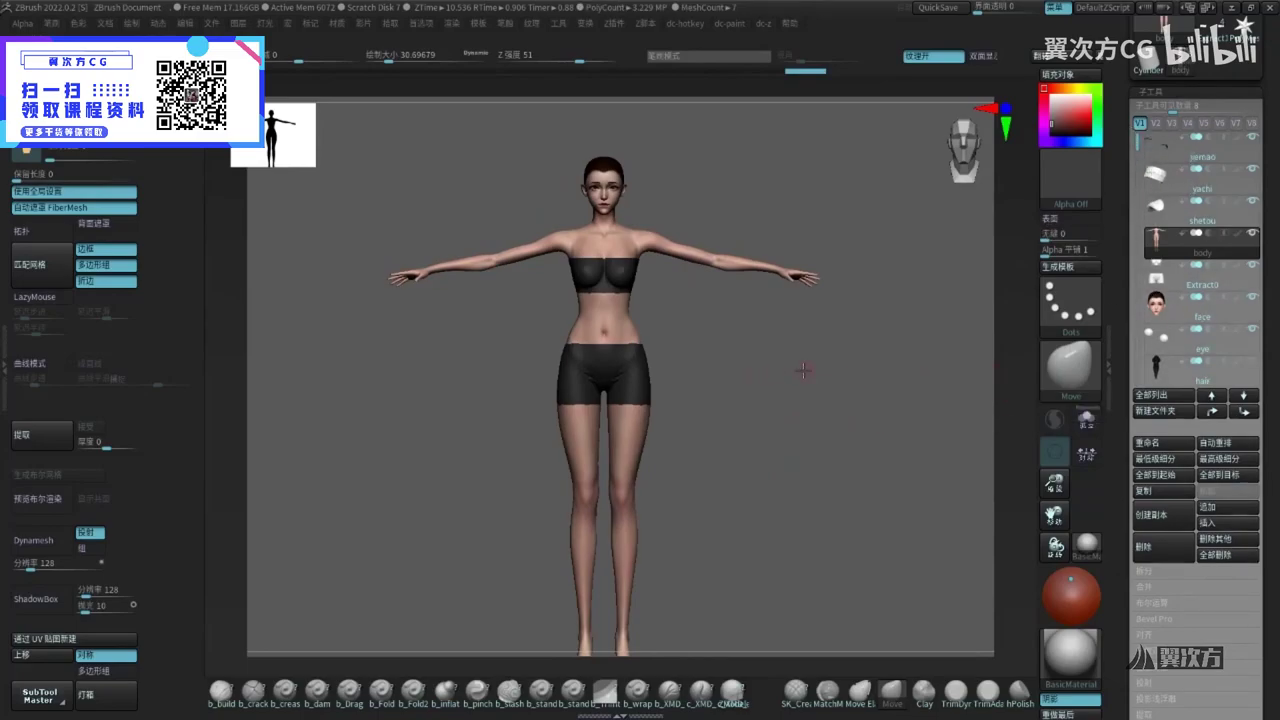
Capture a screenshot region around the full figure, mark its height and arm span with straight red lines, and discard the capture
{"action": "right_click_drag", "start_coordinate": [650, 359], "coordinate": [585, 320], "text": "ctrl"}
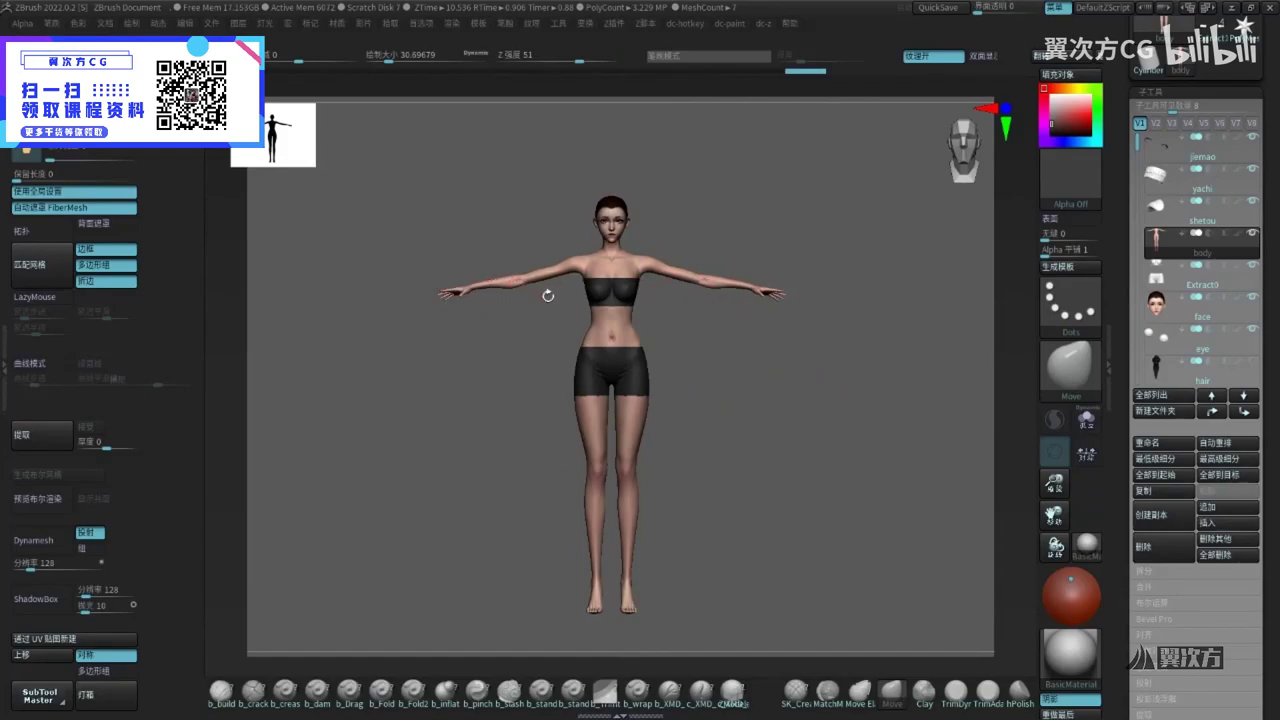
{"action": "mouse_move", "coordinate": [423, 271]}
{"action": "left_mouse_down"}
{"action": "mouse_move", "coordinate": [714, 542]}
{"action": "mouse_move", "coordinate": [817, 449]}
{"action": "left_mouse_up"}
{"action": "left_click_drag", "start_coordinate": [819, 498], "coordinate": [827, 478]}
{"action": "left_click_drag", "start_coordinate": [808, 372], "coordinate": [818, 367], "text": "shift"}
{"action": "right_click_drag", "start_coordinate": [917, 363], "coordinate": [718, 436], "text": "alt"}
{"action": "key", "text": "ctrl+alt+a"}
{"action": "mouse_move", "coordinate": [411, 146]}
{"action": "left_mouse_down"}
{"action": "mouse_move", "coordinate": [818, 548]}
{"action": "mouse_move", "coordinate": [911, 613]}
{"action": "left_mouse_up"}
{"action": "left_click", "coordinate": [613, 631]}
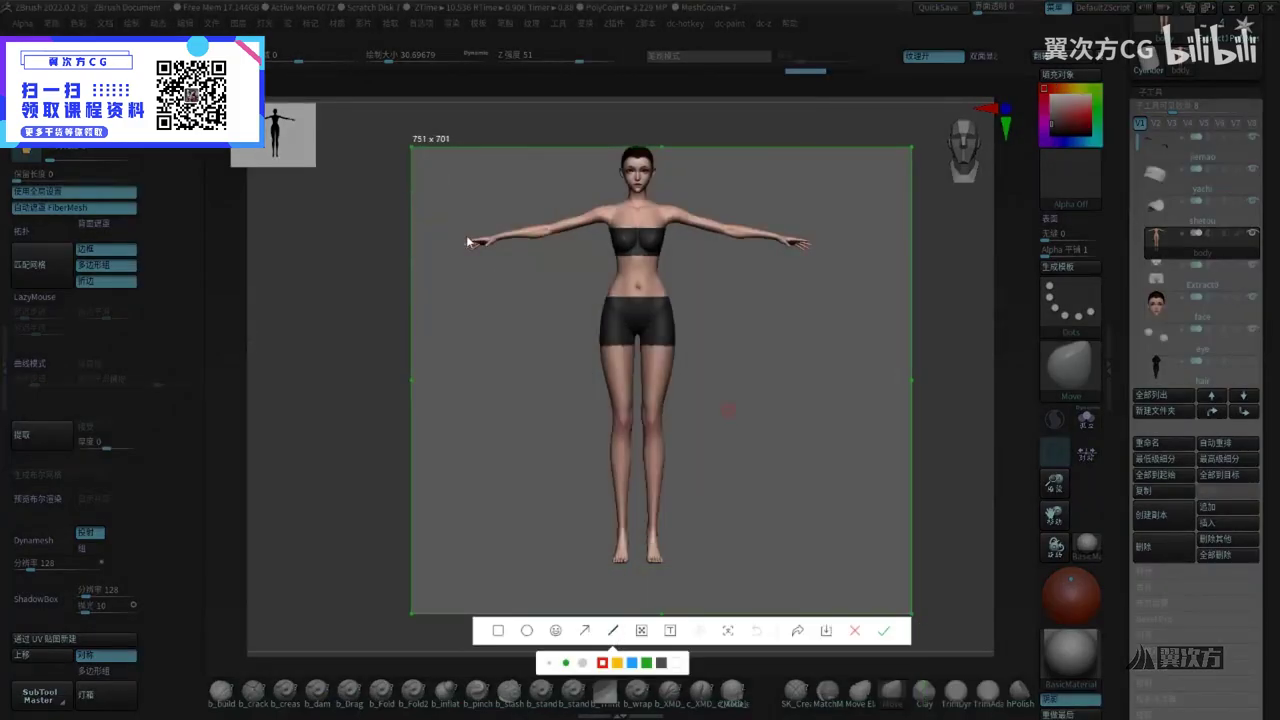
{"action": "left_click_drag", "start_coordinate": [627, 150], "coordinate": [627, 568]}
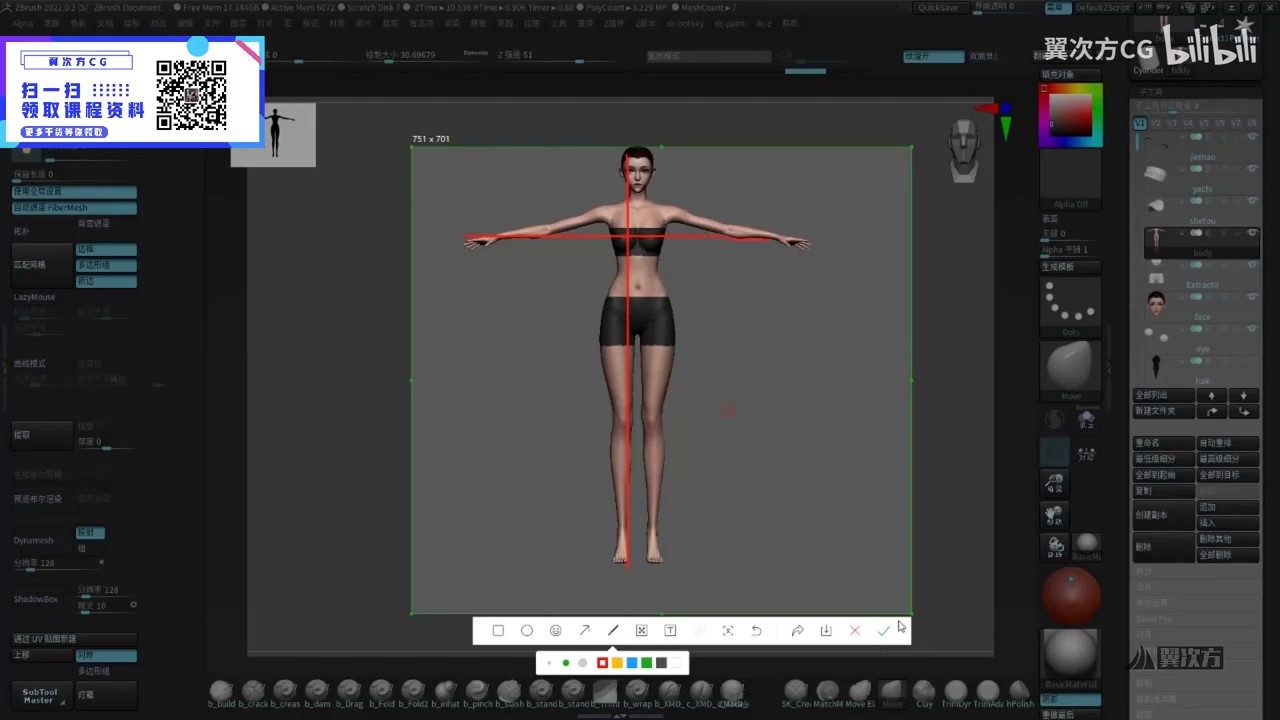
{"action": "left_click", "coordinate": [853, 634]}
Recapture the whole figure from the front, draw a horizontal arm-span line and a vertical line down the body's centre, and discard it
{"action": "right_click_drag", "start_coordinate": [648, 255], "coordinate": [667, 294], "text": "ctrl"}
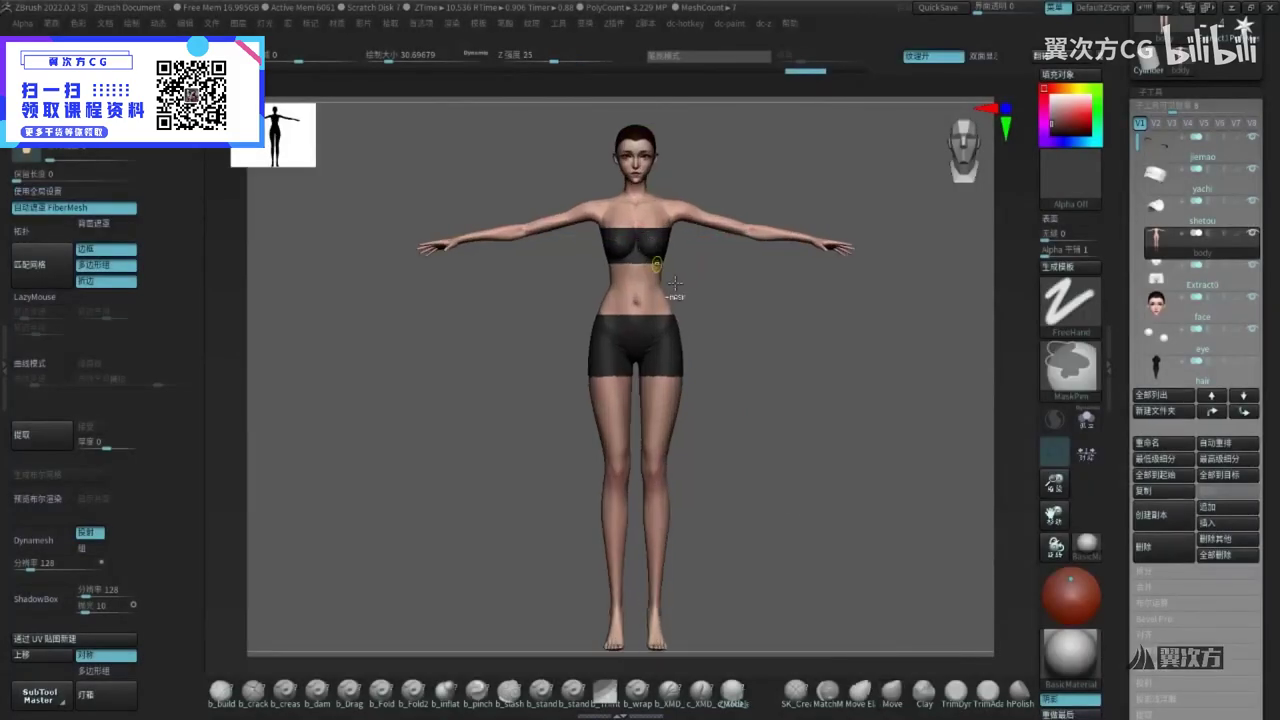
{"action": "right_click_drag", "start_coordinate": [742, 309], "coordinate": [722, 331], "text": "alt"}
{"action": "mouse_move", "coordinate": [704, 384]}
{"action": "right_mouse_down"}
{"action": "mouse_move", "coordinate": [786, 384]}
{"action": "mouse_move", "coordinate": [728, 391]}
{"action": "right_mouse_up"}
{"action": "right_click_drag", "start_coordinate": [725, 392], "coordinate": [675, 377], "text": "ctrl"}
{"action": "key", "text": "alt+a"}
{"action": "mouse_move", "coordinate": [418, 127]}
{"action": "left_mouse_down"}
{"action": "mouse_move", "coordinate": [757, 563]}
{"action": "mouse_move", "coordinate": [832, 588]}
{"action": "left_mouse_up"}
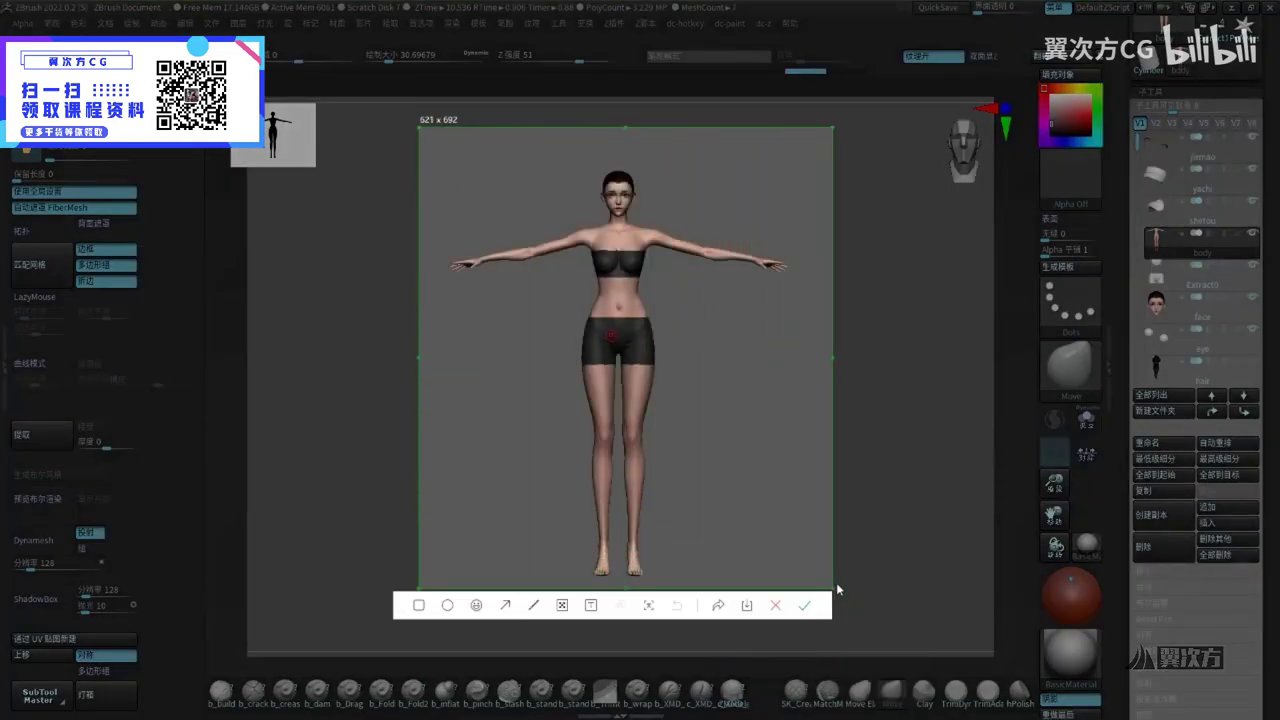
{"action": "left_click", "coordinate": [534, 606]}
{"action": "left_click_drag", "start_coordinate": [452, 264], "coordinate": [812, 264]}
{"action": "left_click_drag", "start_coordinate": [619, 172], "coordinate": [619, 565]}
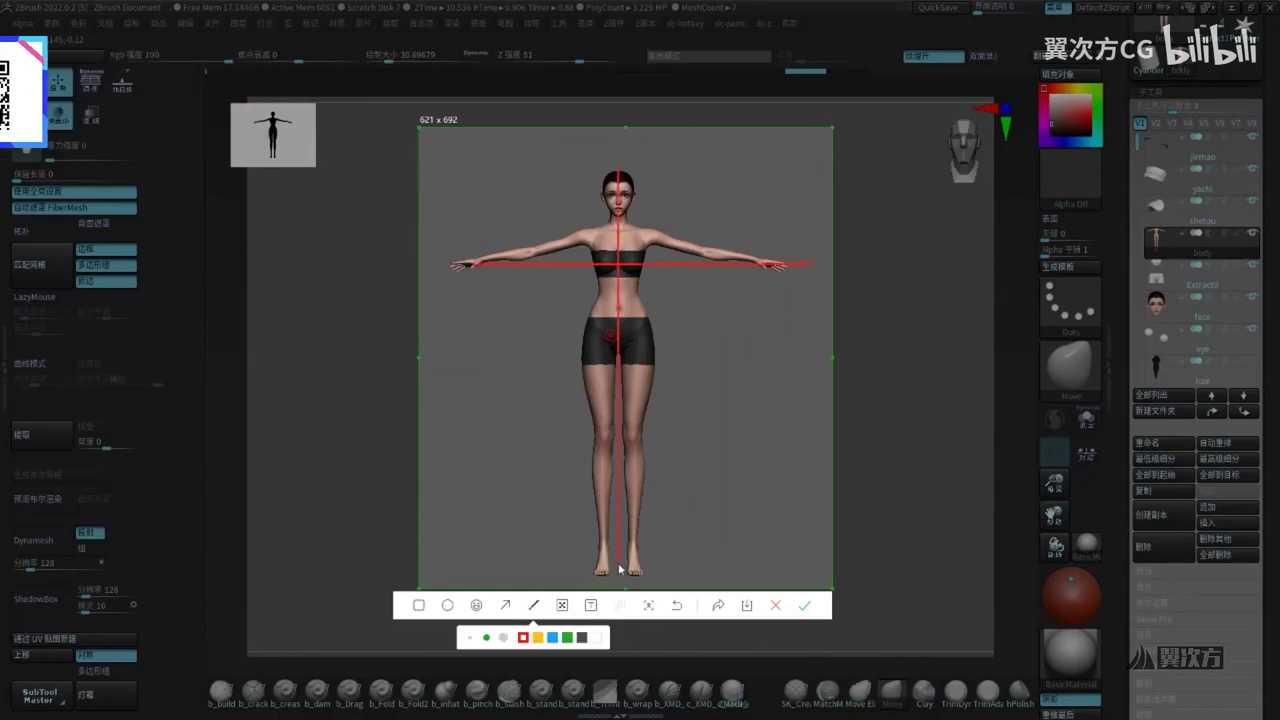
{"action": "key", "text": "Escape"}
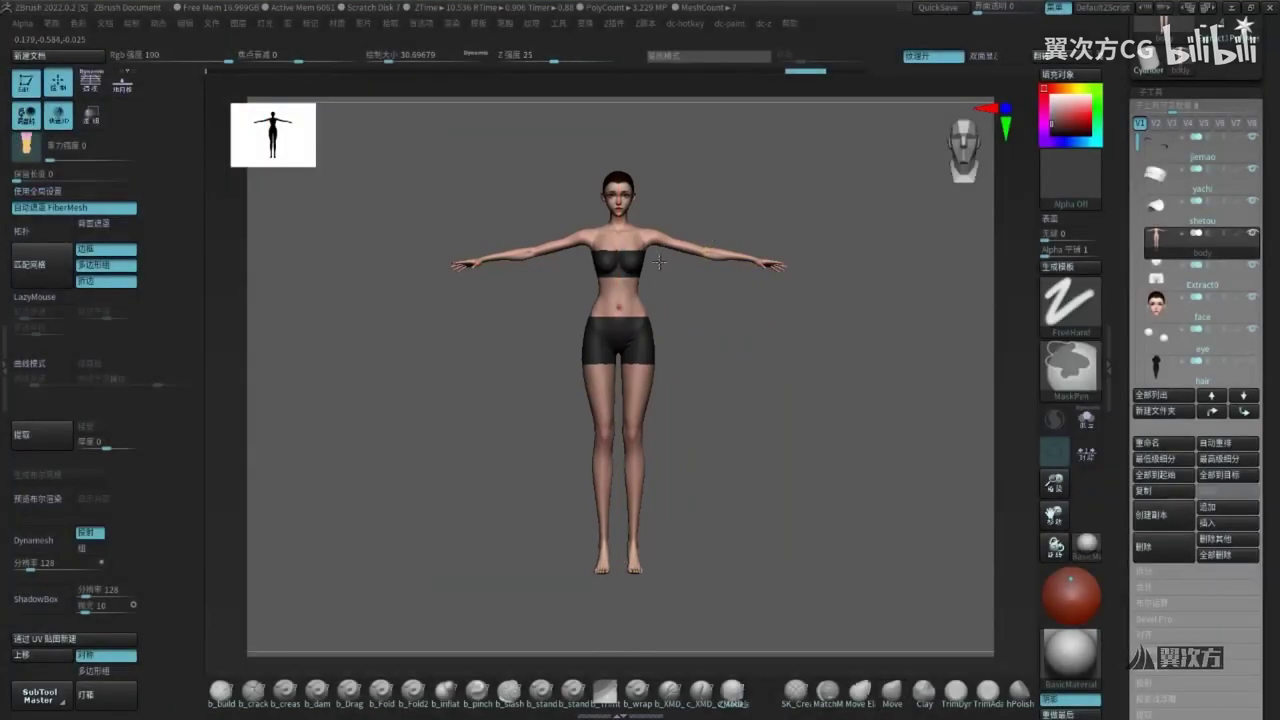
Mask both arms of the body symmetrically from the shoulders outward and invert the mask
{"action": "right_click_drag", "start_coordinate": [770, 240], "coordinate": [850, 262], "text": "ctrl"}
{"action": "left_click_drag", "start_coordinate": [904, 199], "coordinate": [650, 316], "text": "ctrl"}
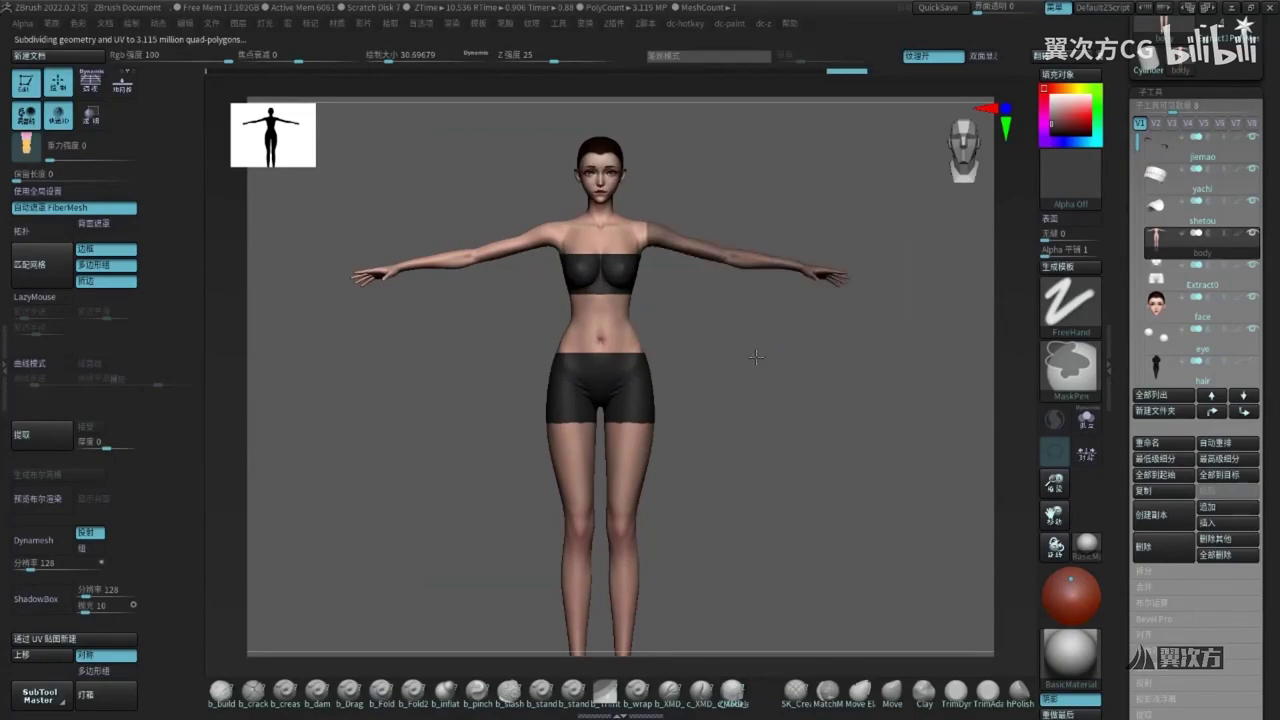
{"action": "left_click_drag", "start_coordinate": [787, 411], "coordinate": [823, 466], "text": "ctrl"}
{"action": "left_click_drag", "start_coordinate": [901, 173], "coordinate": [654, 323], "text": "ctrl"}
{"action": "left_click", "coordinate": [695, 364], "text": "ctrl"}
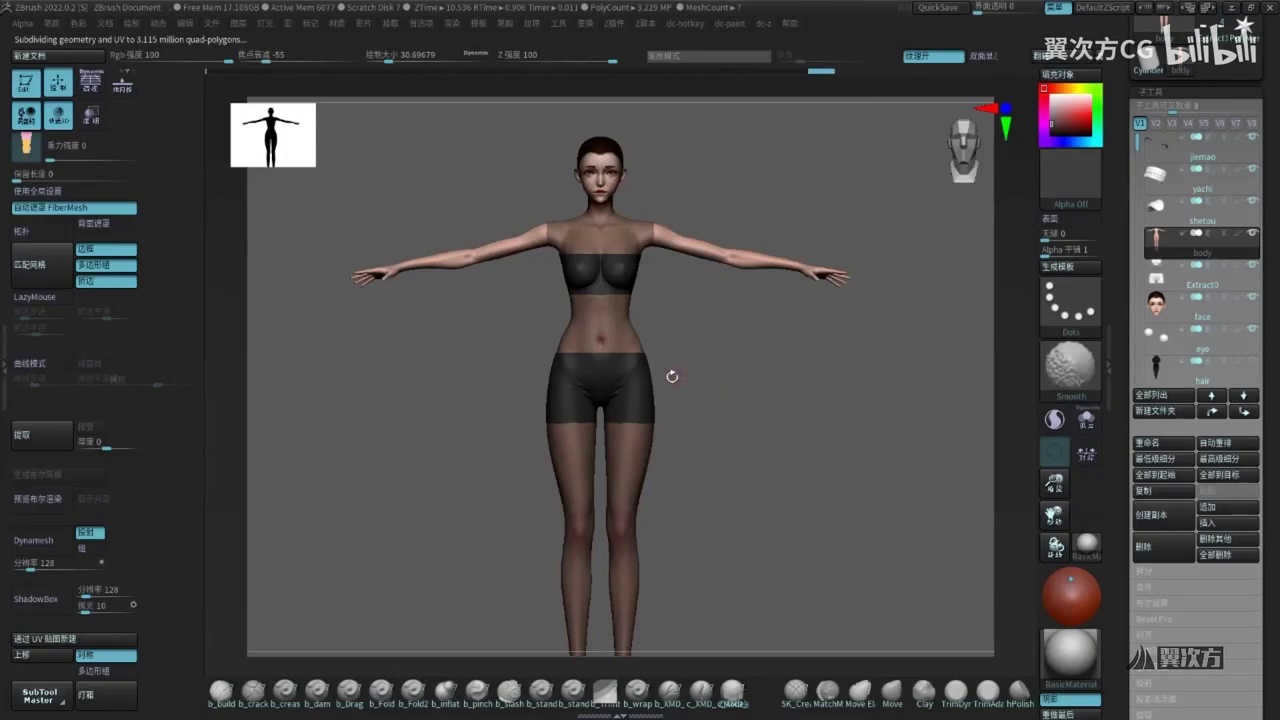
{"action": "right_click_drag", "start_coordinate": [638, 231], "coordinate": [690, 300], "text": "ctrl"}
{"action": "left_click", "coordinate": [737, 346], "text": "ctrl"}
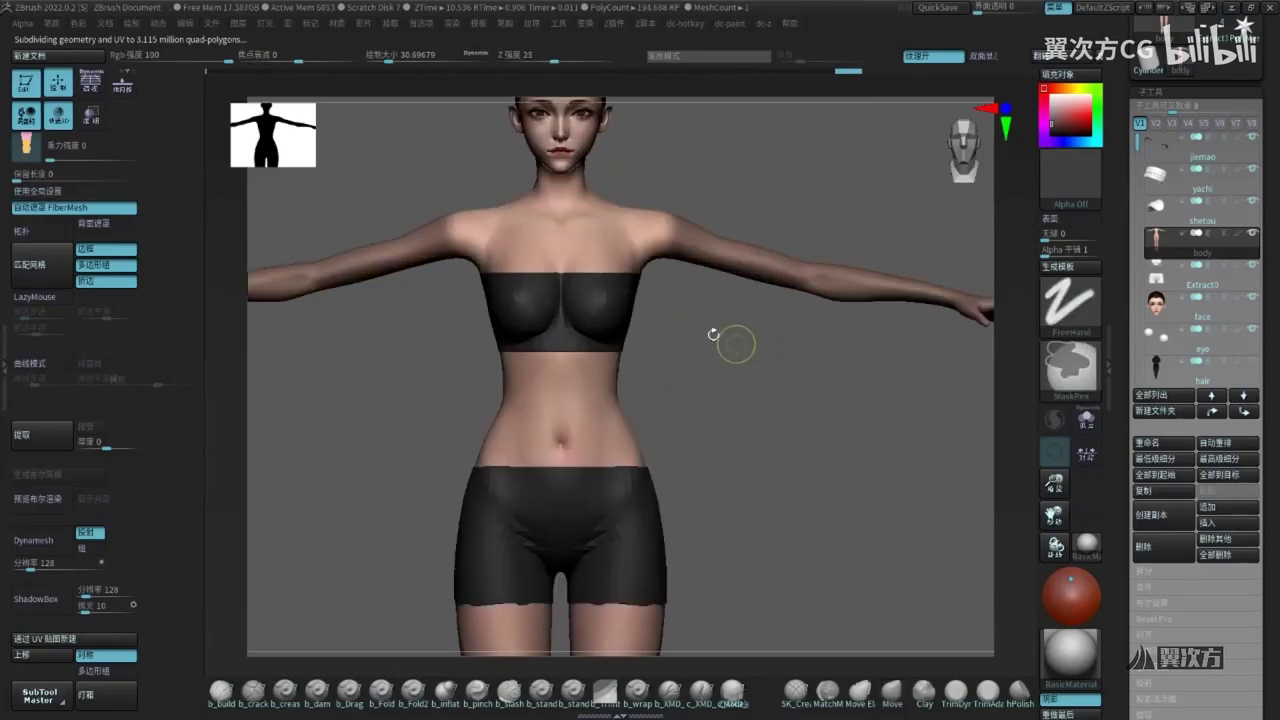
With only the arms unmasked, place the transform gizmo at the shoulder and rotate both arms down into an A-pose
{"action": "key", "text": "w"}
{"action": "left_click", "coordinate": [723, 337], "text": "ctrl"}
{"action": "scroll", "coordinate": [664, 238], "scroll_direction": "down", "scroll_amount": 3}
{"action": "left_click", "coordinate": [664, 232]}
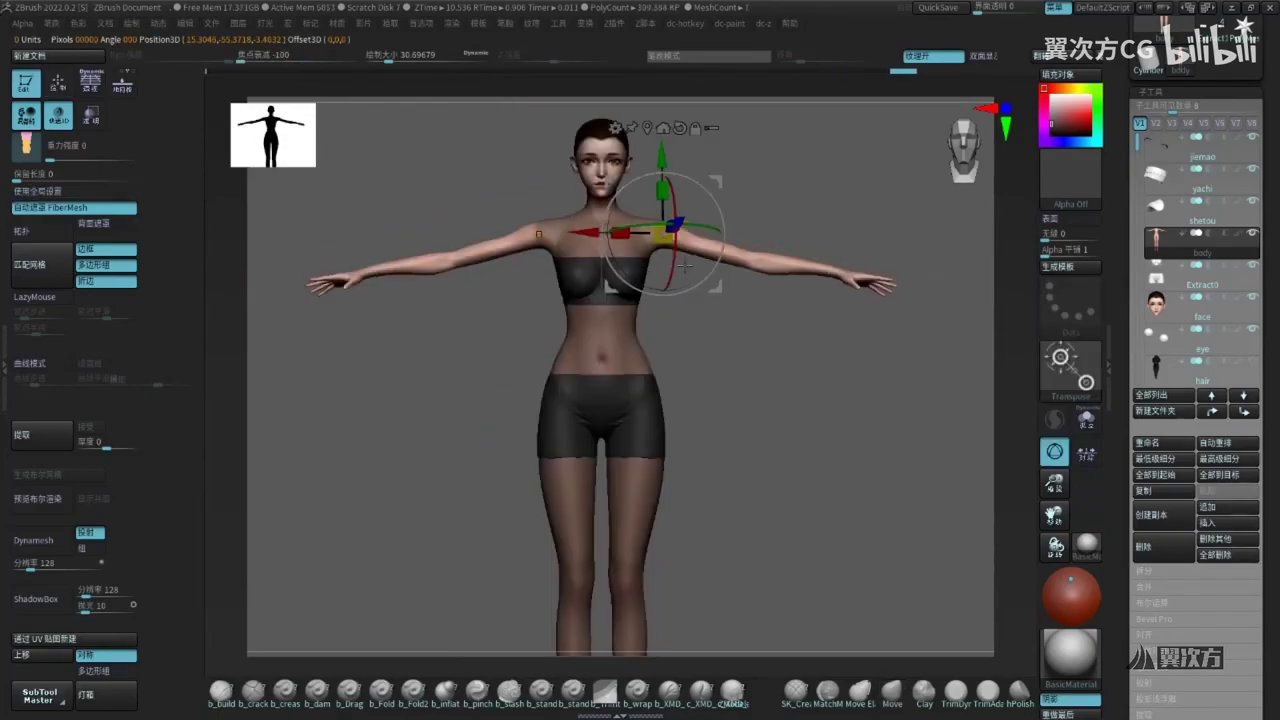
{"action": "left_click_drag", "start_coordinate": [710, 192], "coordinate": [708, 253]}
{"action": "key", "text": "q"}
{"action": "key", "text": "f"}
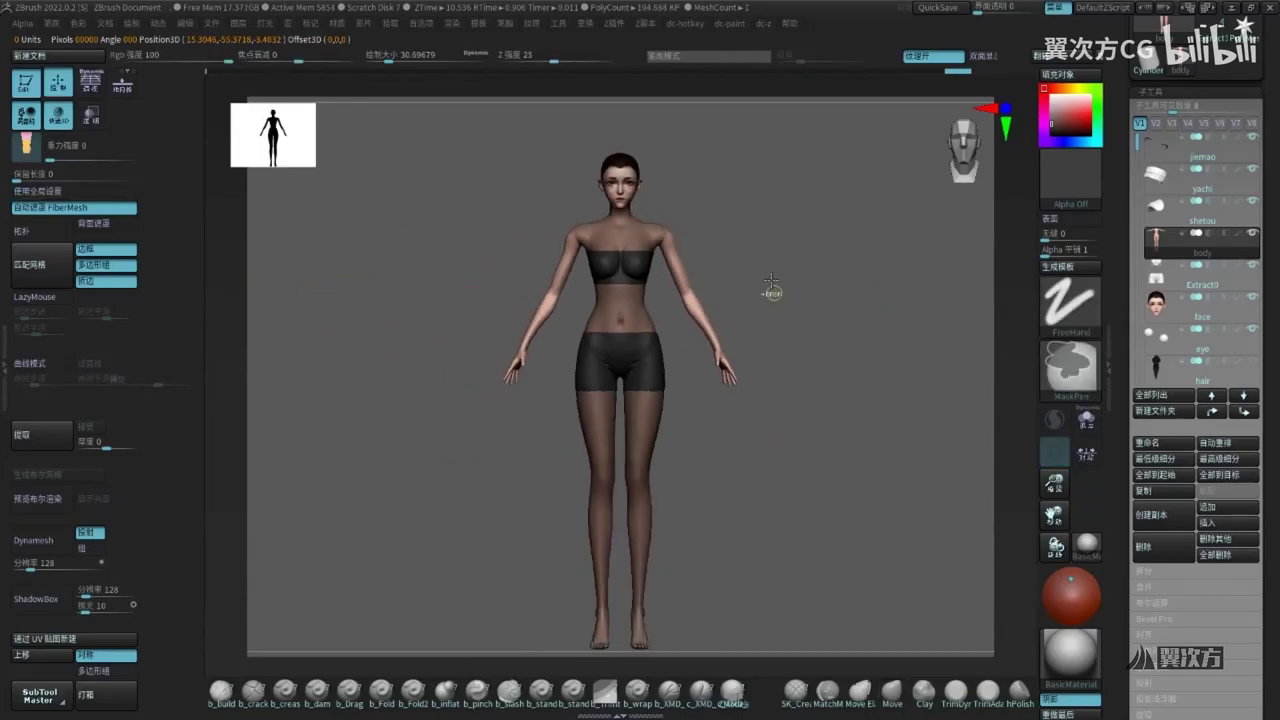
Clear the mask to view the A-pose, and undo the arm rotation
{"action": "mouse_move", "coordinate": [754, 465]}
{"action": "left_mouse_down"}
{"action": "mouse_move", "coordinate": [784, 466]}
{"action": "mouse_move", "coordinate": [756, 466]}
{"action": "left_mouse_up"}
{"action": "mouse_move", "coordinate": [746, 412]}
{"action": "left_mouse_down"}
{"action": "mouse_move", "coordinate": [800, 414]}
{"action": "mouse_move", "coordinate": [735, 400]}
{"action": "left_mouse_up"}
{"action": "right_click_drag", "start_coordinate": [618, 243], "coordinate": [700, 288], "text": "ctrl"}
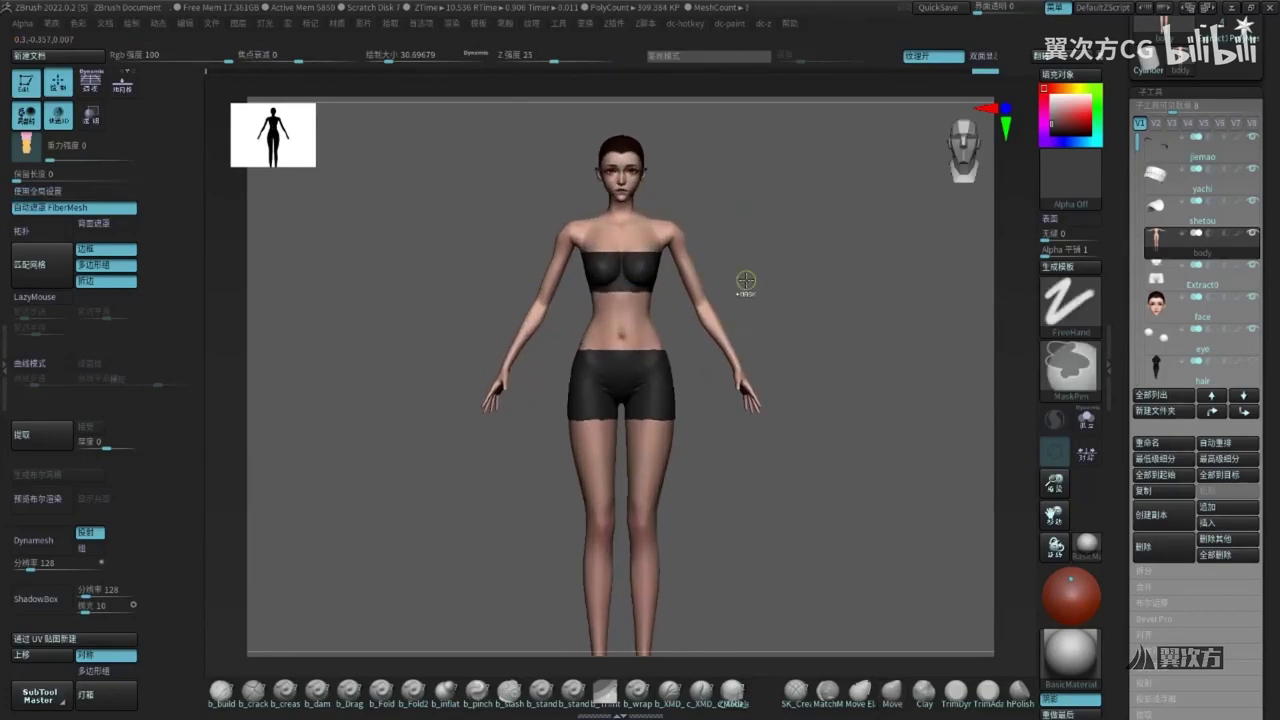
{"action": "key", "text": "ctrl+z"}
{"action": "key", "text": "ctrl+z"}
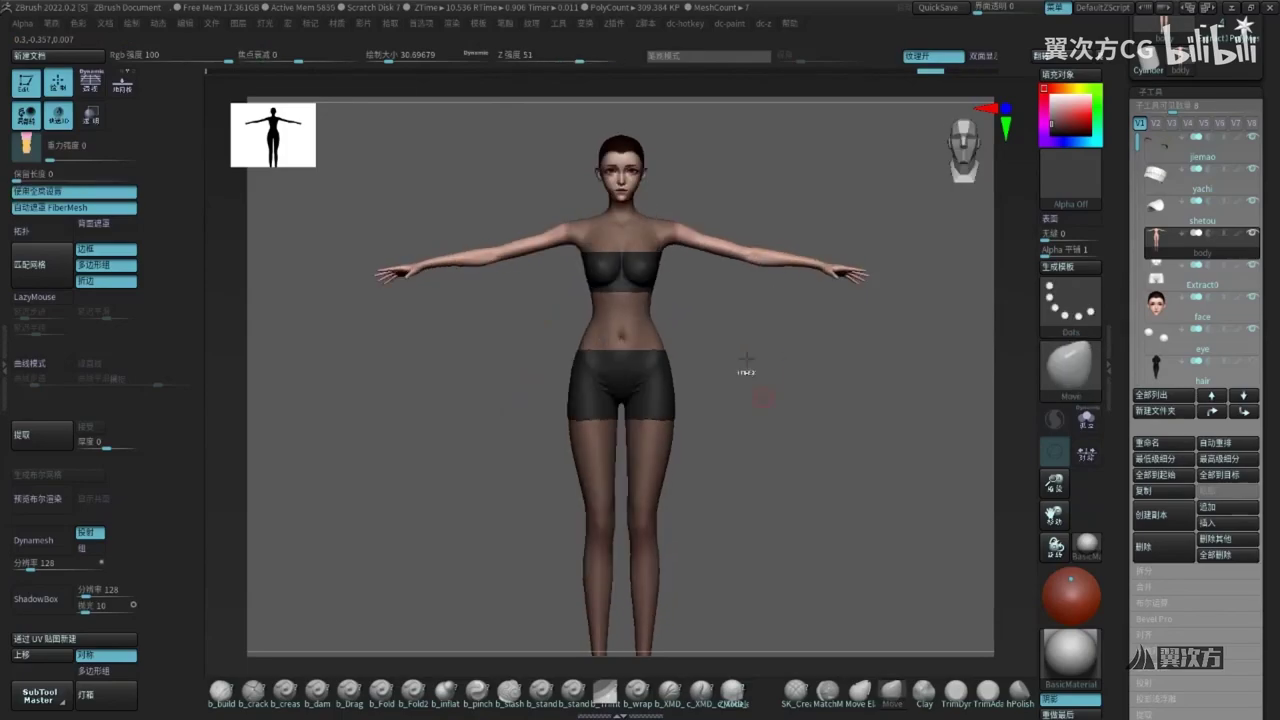
Show the presentation's model pose slide again and return to ZBrush
{"action": "key", "text": "super+Tab"}
{"action": "left_click", "coordinate": [542, 216]}
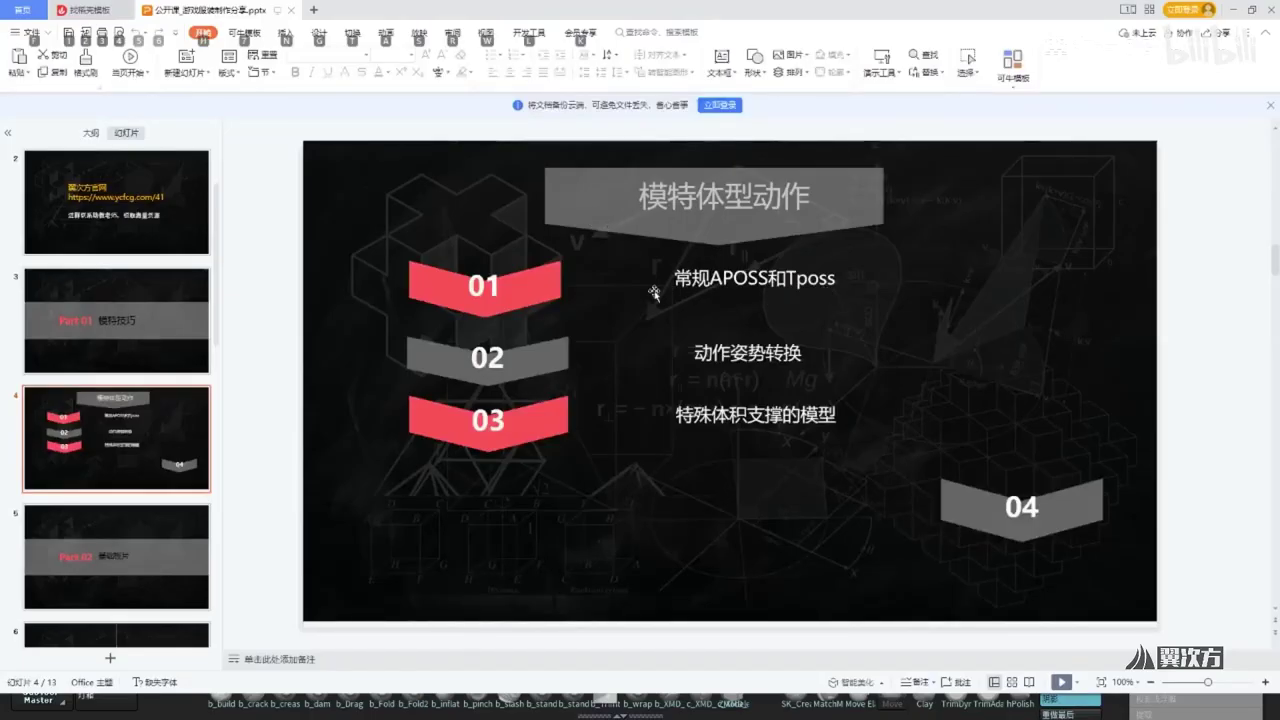
{"action": "left_click", "coordinate": [1234, 9]}
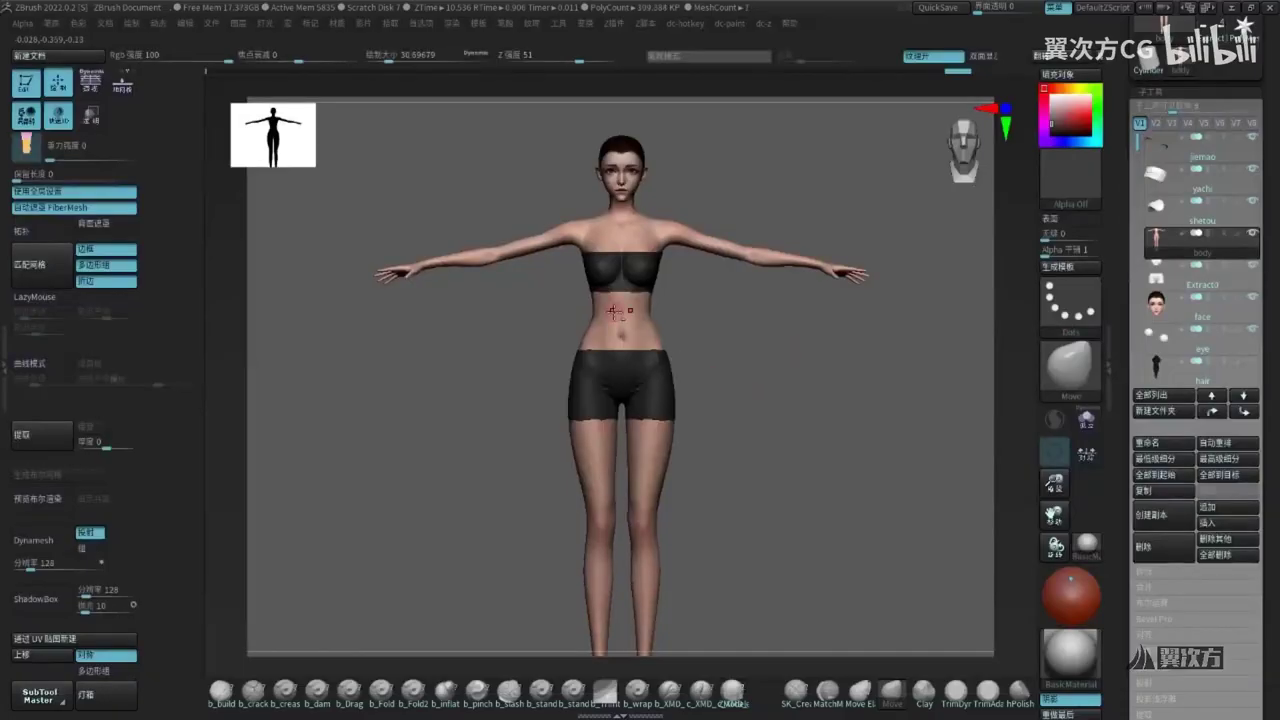
Toggle the polygon frame display to check the body mesh around the torso
{"action": "right_click_drag", "start_coordinate": [715, 321], "coordinate": [666, 354], "text": "ctrl"}
{"action": "key", "text": "shift+f"}
{"action": "key", "text": "shift+f"}
{"action": "key", "text": "shift+f"}
{"action": "key", "text": "shift+f"}
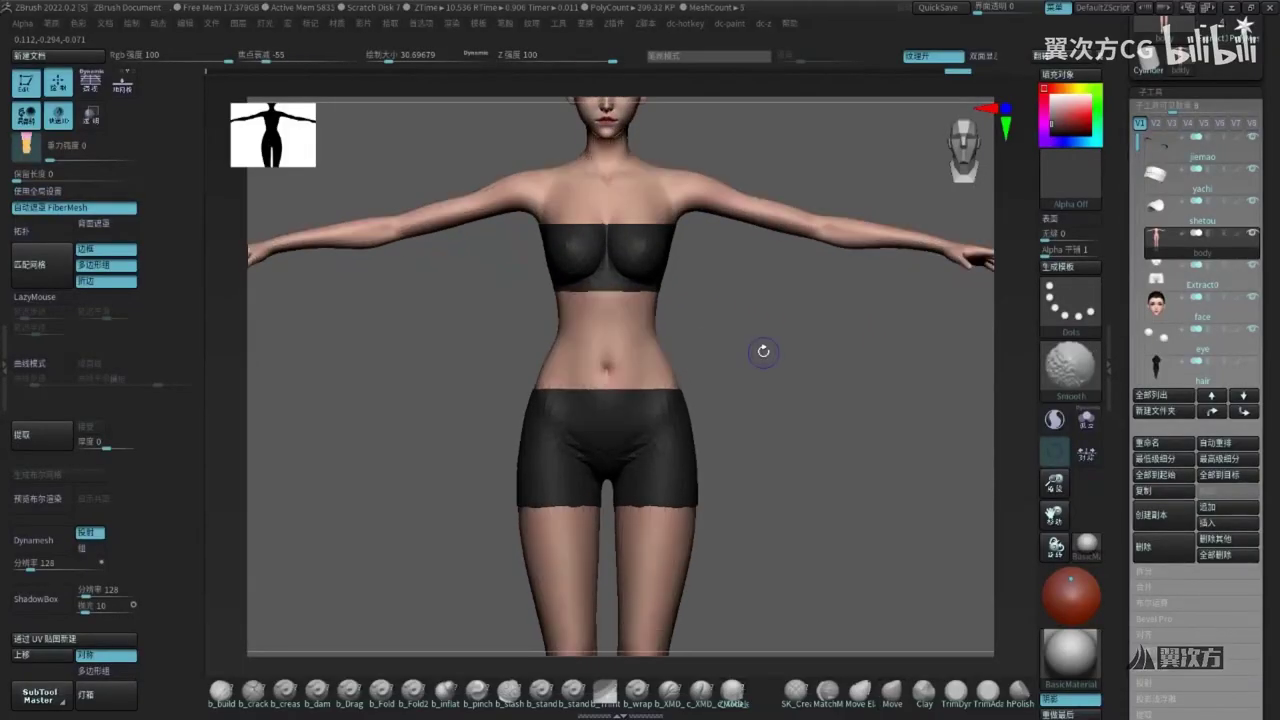
Export the body subtool to the desktop (桌面) as an OBJ file named body
{"action": "left_click_drag", "start_coordinate": [1117, 200], "coordinate": [1118, 384]}
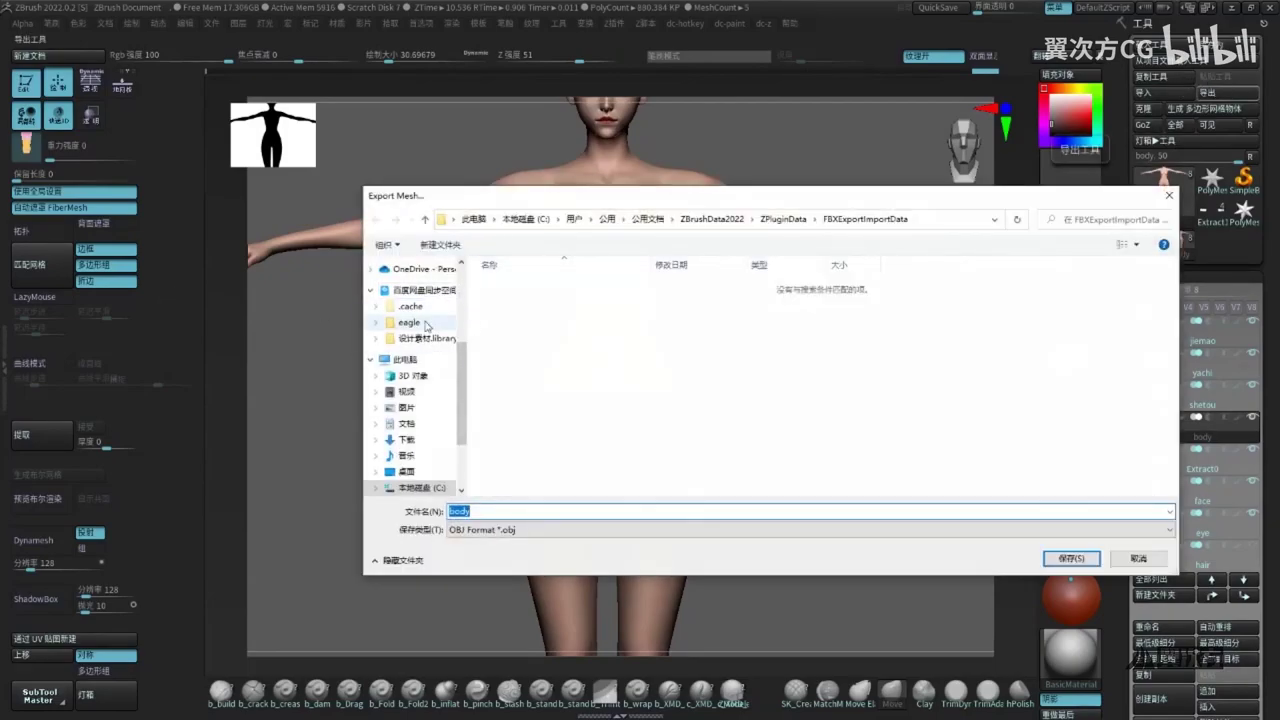
{"action": "scroll", "coordinate": [420, 330], "scroll_direction": "up", "scroll_amount": 3}
{"action": "scroll", "coordinate": [437, 340], "scroll_direction": "up", "scroll_amount": 3}
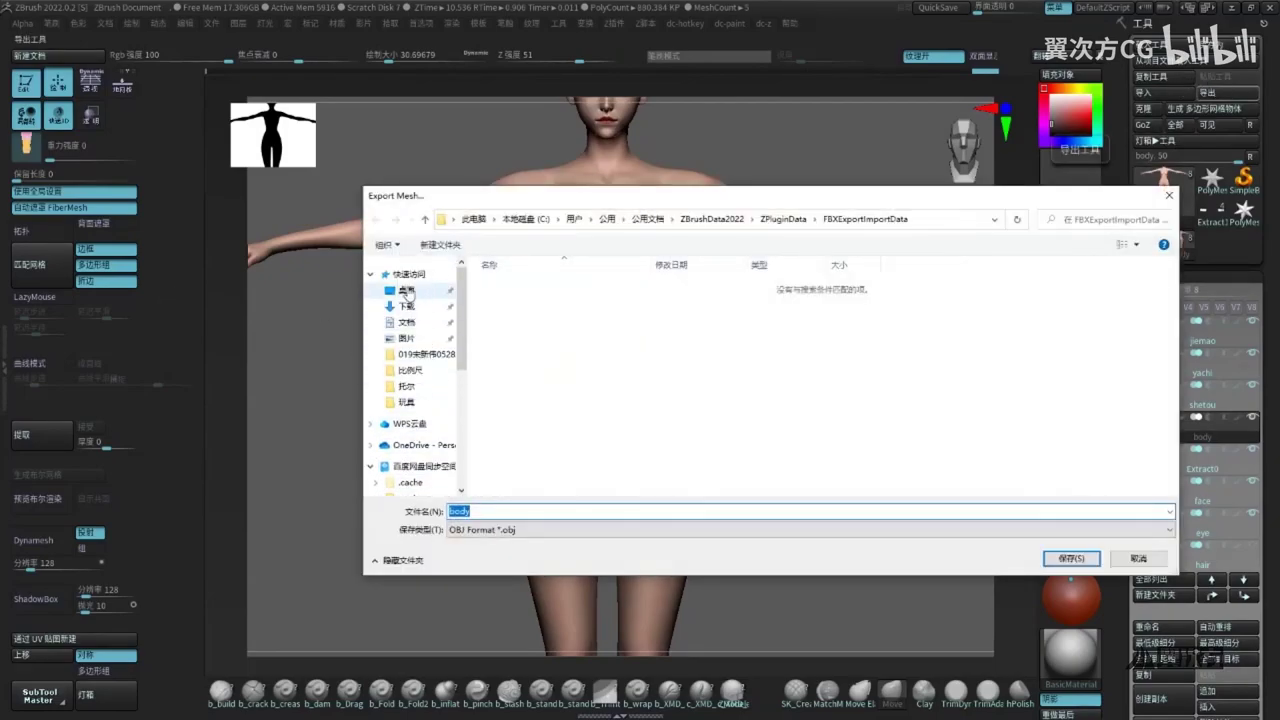
{"action": "left_click", "coordinate": [406, 290]}
{"action": "key", "text": "Return"}
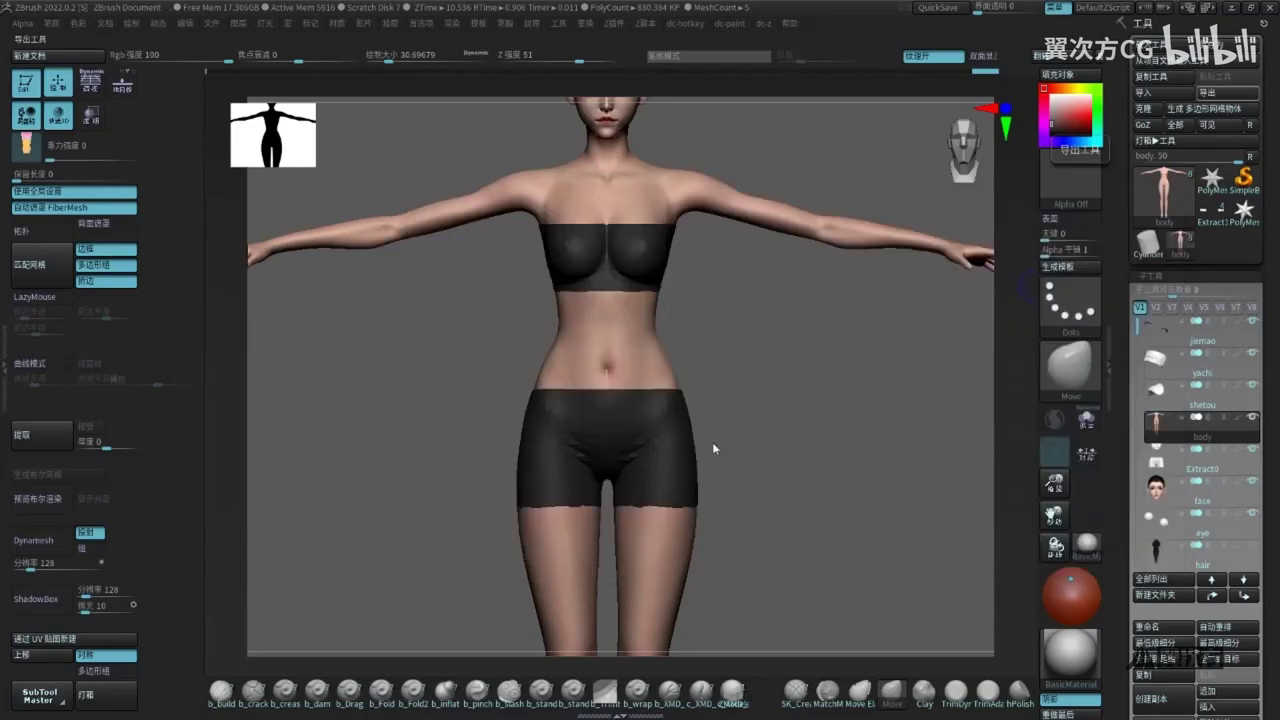
Switch from ZBrush to the empty Marvelous Designer project
{"action": "left_click_drag", "start_coordinate": [805, 357], "coordinate": [843, 371]}
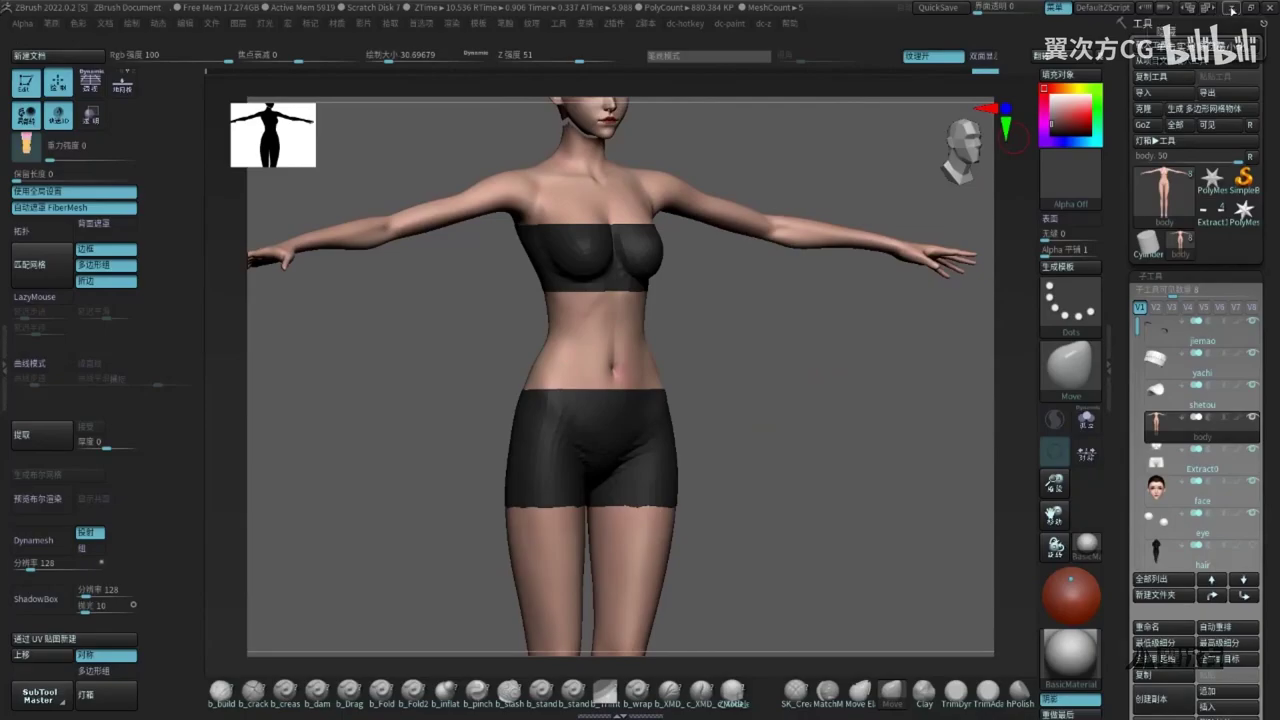
{"action": "left_click", "coordinate": [1232, 8]}
{"action": "left_click", "coordinate": [955, 130]}
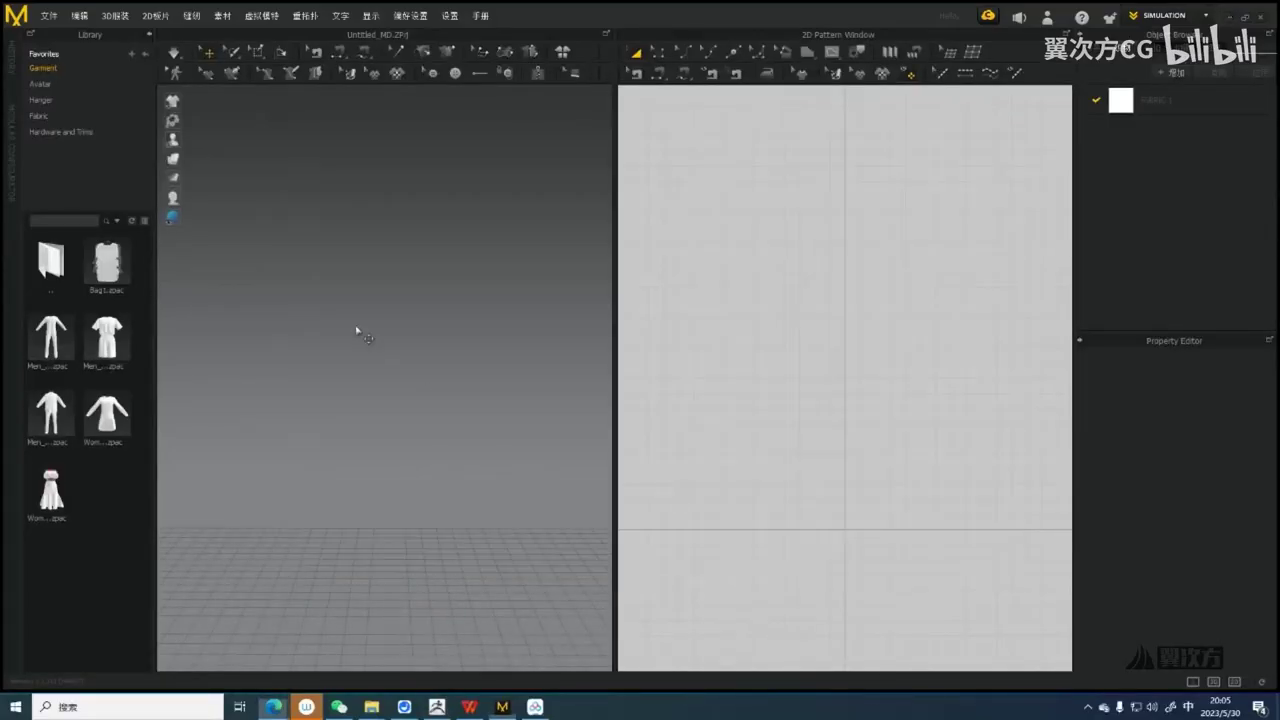
Import the body OBJ from the desktop (桌面) as an avatar, with the scale in centimetres (DAZ Studio)
{"action": "left_click", "coordinate": [49, 16]}
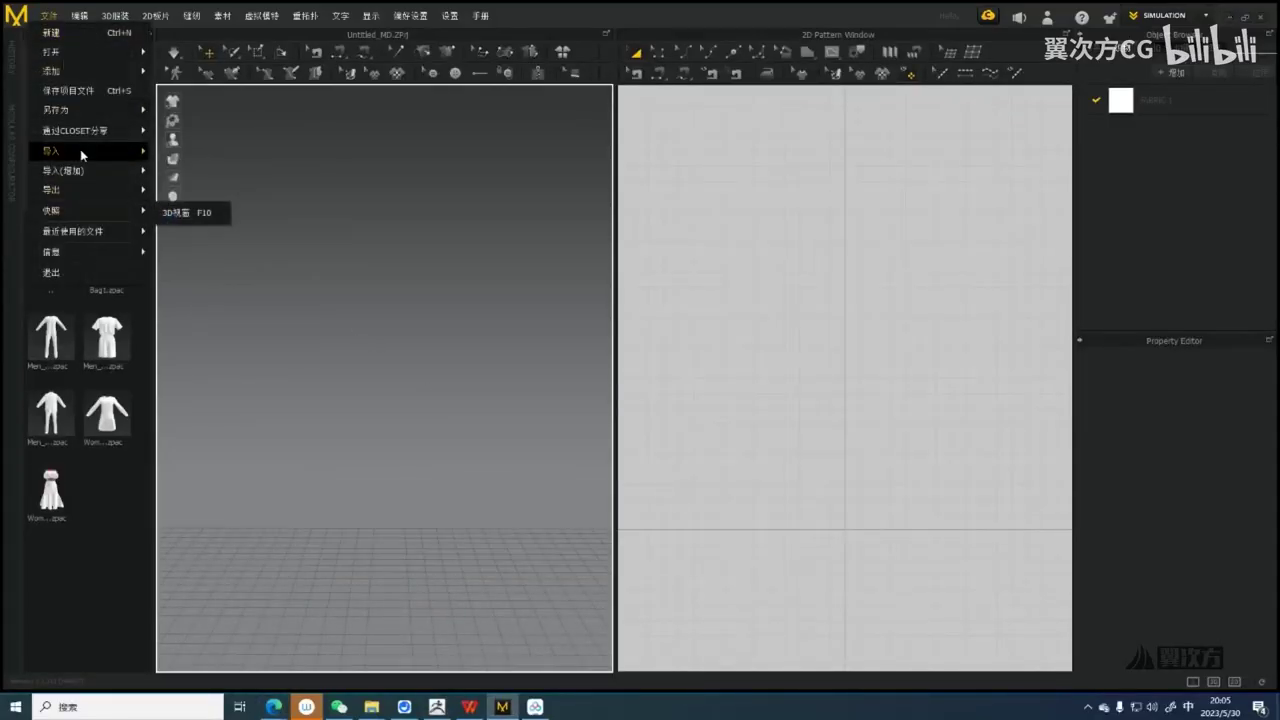
{"action": "mouse_move", "coordinate": [99, 148]}
{"action": "left_click", "coordinate": [180, 155]}
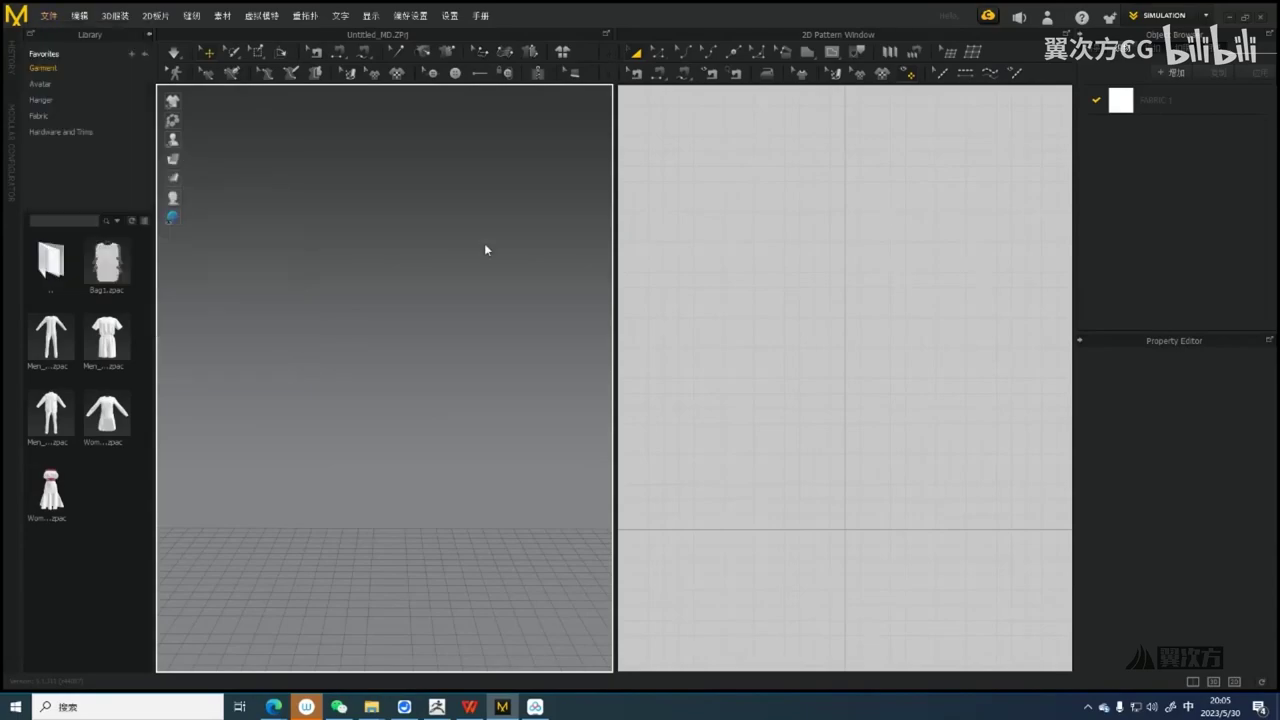
{"action": "scroll", "coordinate": [443, 300], "scroll_direction": "up", "scroll_amount": 3}
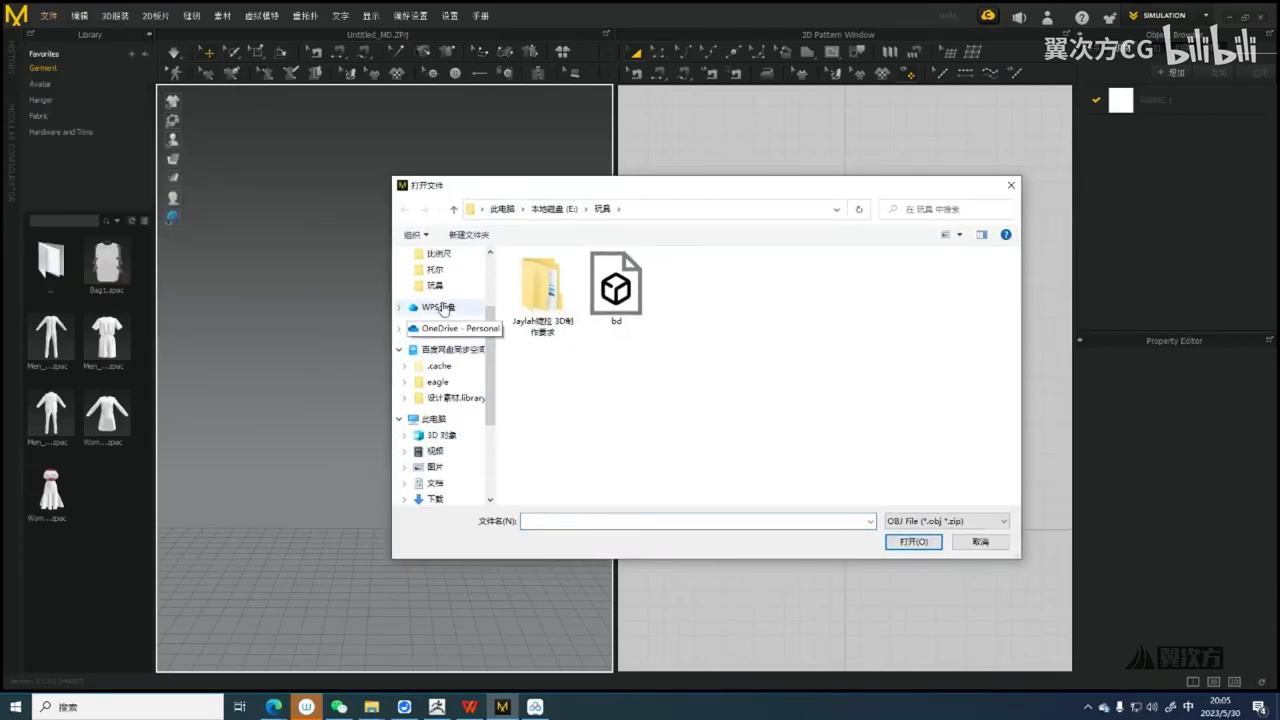
{"action": "scroll", "coordinate": [443, 289], "scroll_direction": "up", "scroll_amount": 2}
{"action": "left_click", "coordinate": [435, 285]}
{"action": "left_click", "coordinate": [435, 253]}
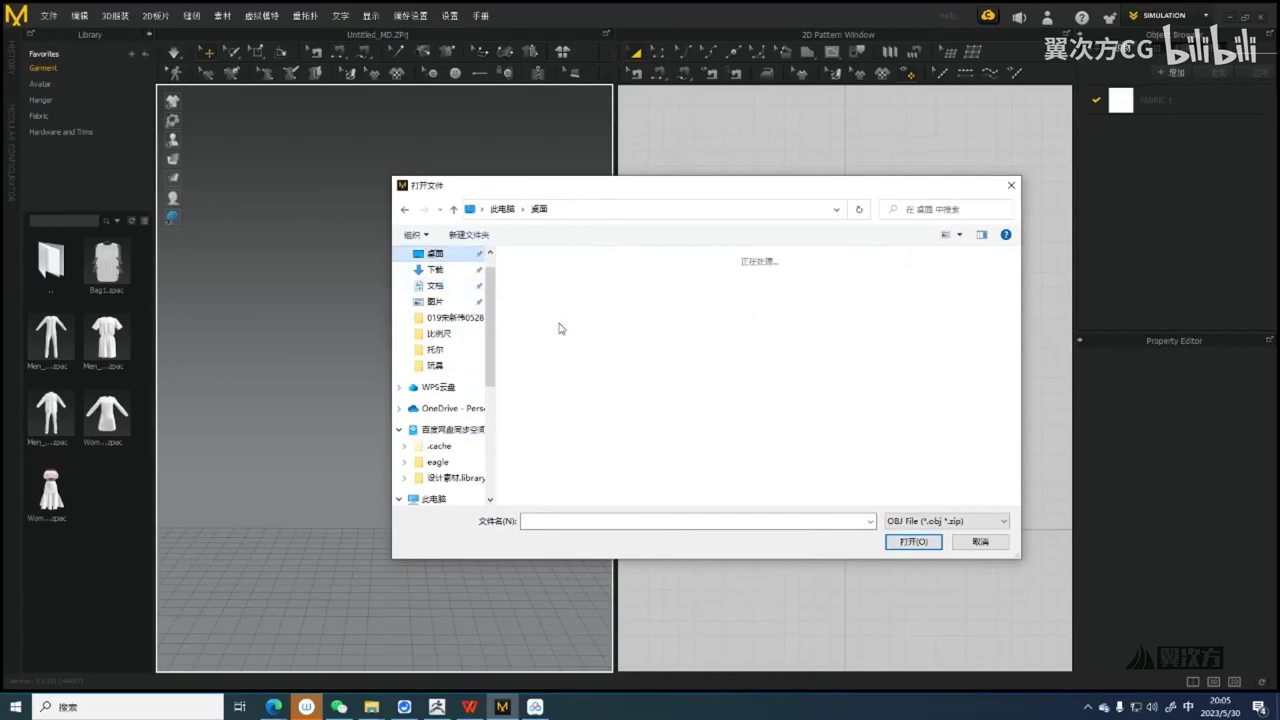
{"action": "double_click", "coordinate": [763, 285]}
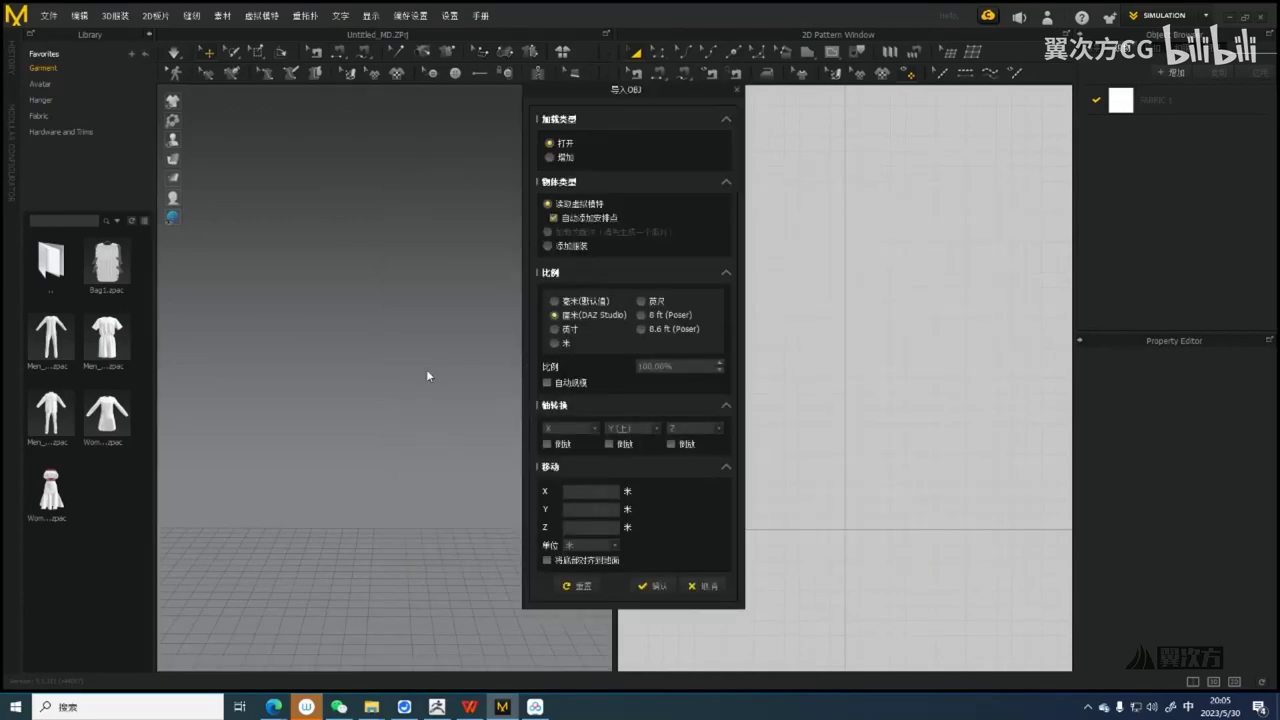
{"action": "left_click_drag", "start_coordinate": [586, 97], "coordinate": [537, 106]}
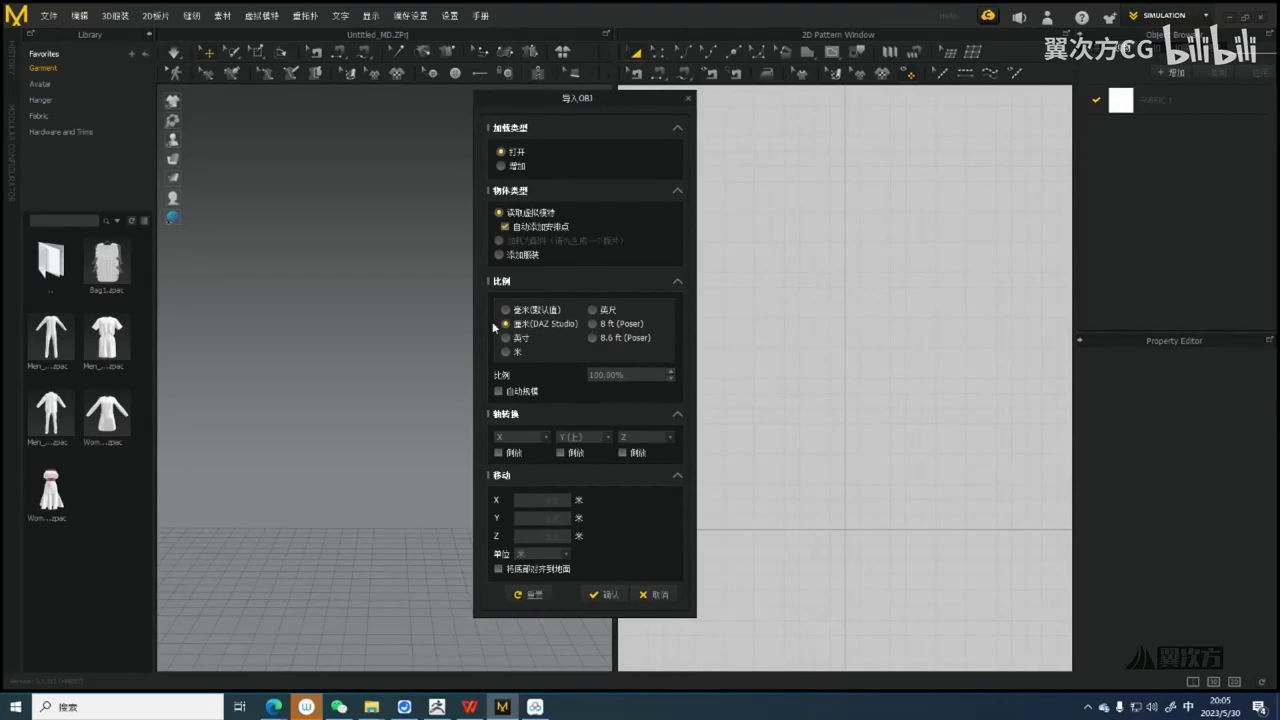
{"action": "left_click", "coordinate": [604, 595]}
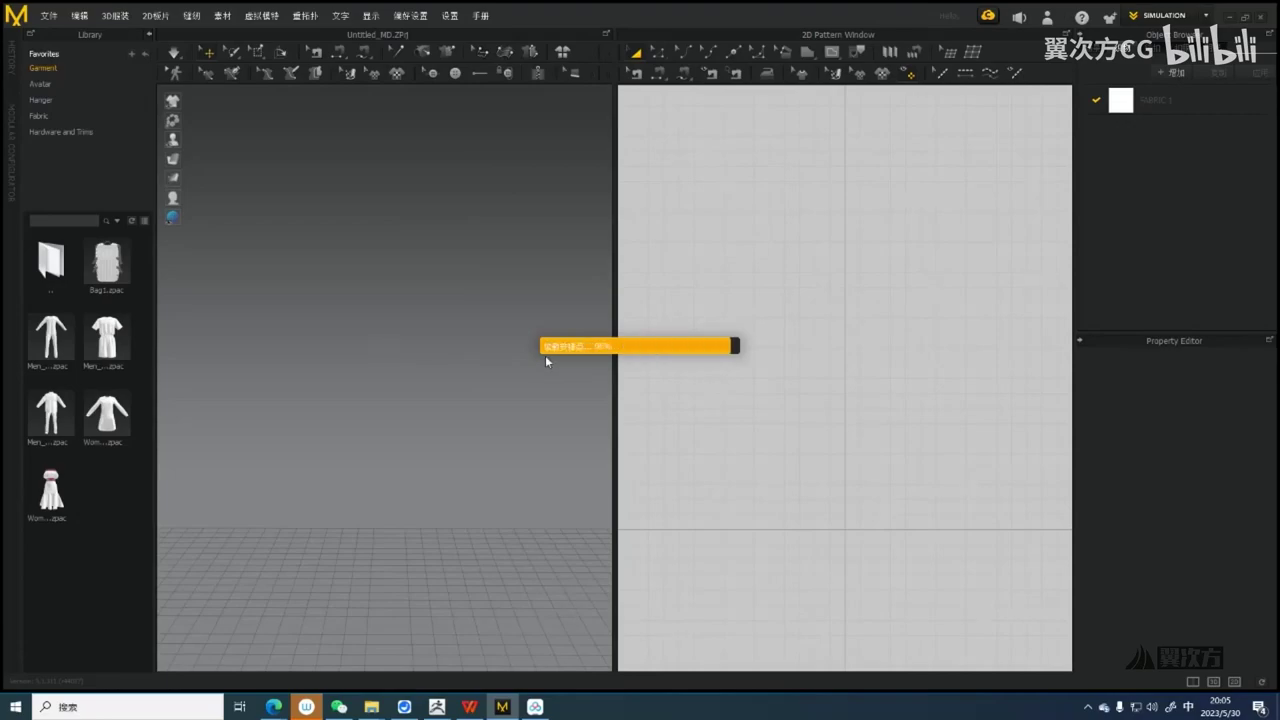
Examine the imported avatar in the 3D view and its silhouette in the 2D pattern window
{"action": "scroll", "coordinate": [409, 346], "scroll_direction": "down", "scroll_amount": 3}
{"action": "scroll", "coordinate": [409, 350], "scroll_direction": "down", "scroll_amount": 5}
{"action": "right_click_drag", "start_coordinate": [409, 354], "coordinate": [391, 391]}
{"action": "scroll", "coordinate": [459, 407], "scroll_direction": "up", "scroll_amount": 7}
{"action": "scroll", "coordinate": [463, 402], "scroll_direction": "down", "scroll_amount": 3}
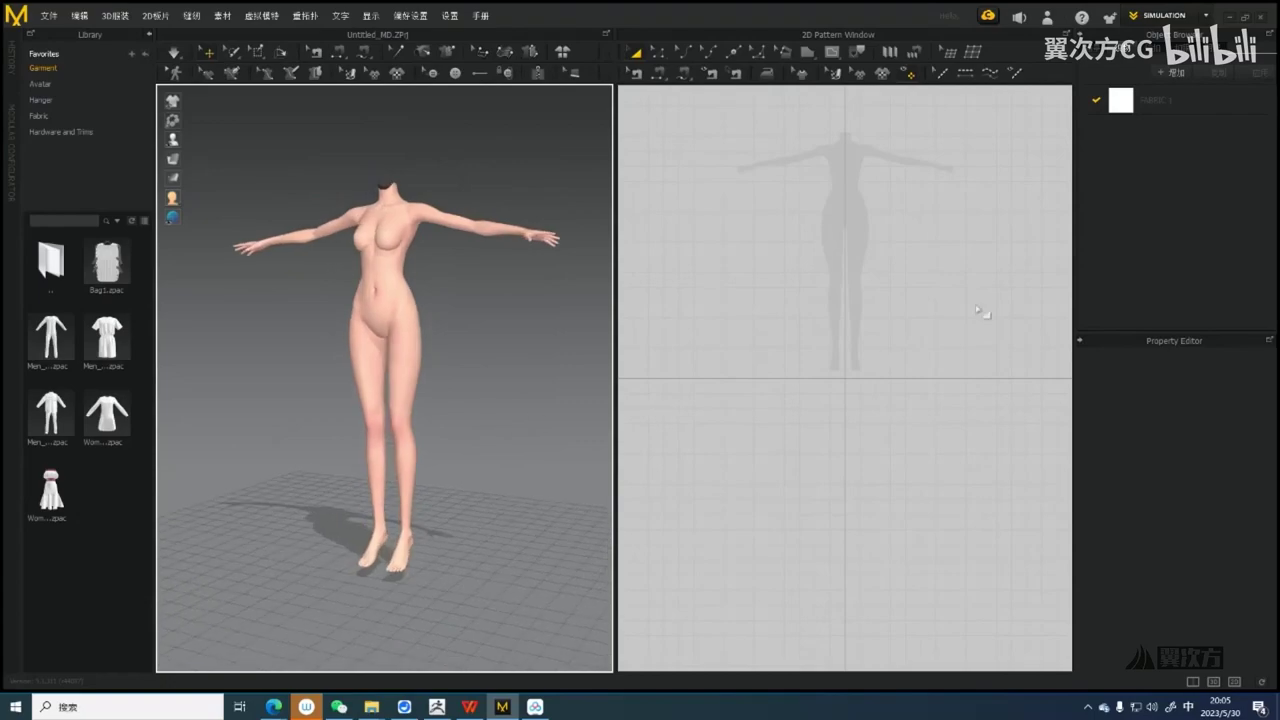
{"action": "scroll", "coordinate": [520, 415], "scroll_direction": "up", "scroll_amount": 1}
{"action": "scroll", "coordinate": [800, 300], "scroll_direction": "up", "scroll_amount": 4}
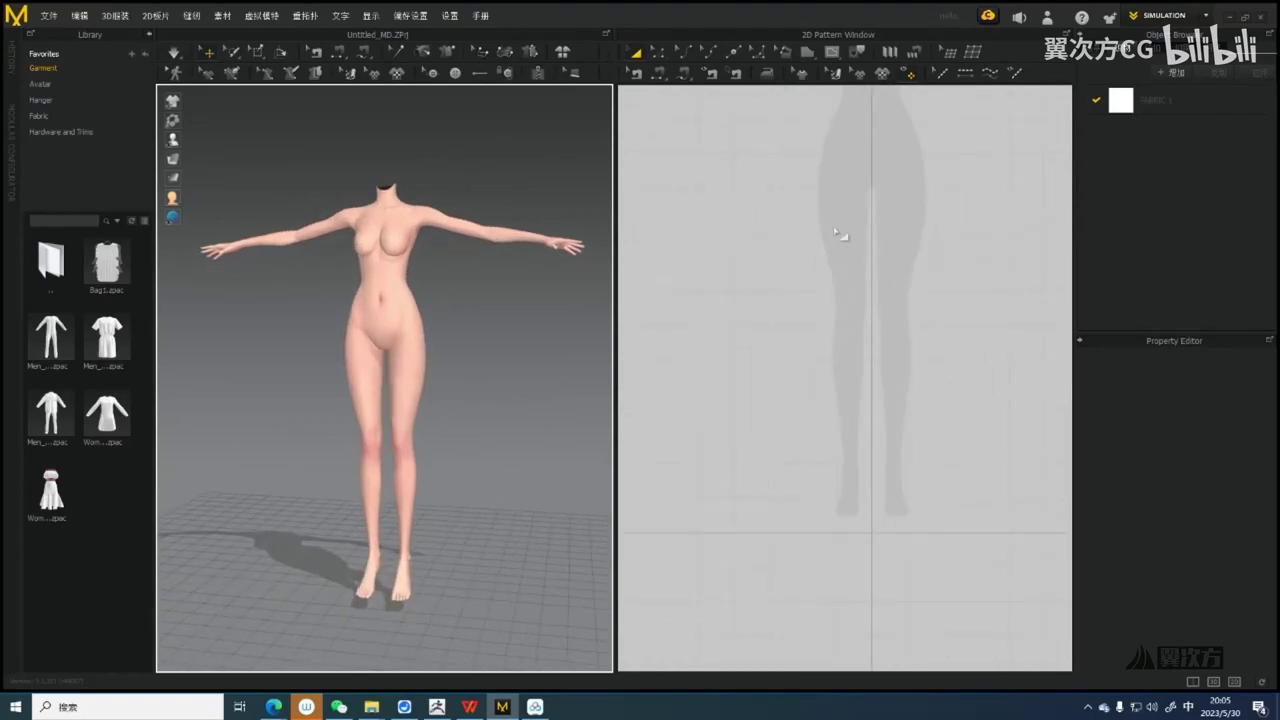
{"action": "scroll", "coordinate": [440, 252], "scroll_direction": "down", "scroll_amount": 1}
{"action": "scroll", "coordinate": [776, 292], "scroll_direction": "down", "scroll_amount": 3}
{"action": "middle_click_drag", "start_coordinate": [783, 369], "coordinate": [808, 369]}
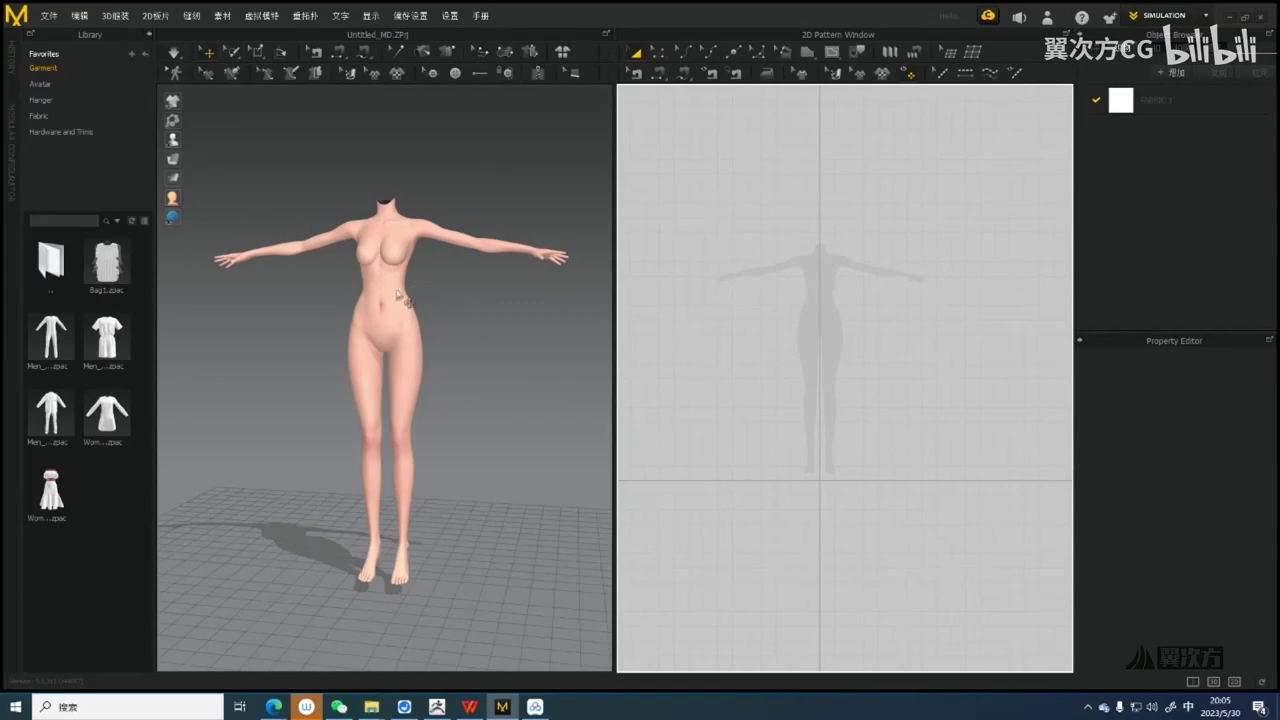
Inspect the avatar's arm pose and torso in 3D from several angles and distances
{"action": "scroll", "coordinate": [396, 302], "scroll_direction": "up", "scroll_amount": 5}
{"action": "right_click_drag", "start_coordinate": [394, 303], "coordinate": [374, 332]}
{"action": "scroll", "coordinate": [394, 304], "scroll_direction": "down", "scroll_amount": 3}
{"action": "scroll", "coordinate": [489, 371], "scroll_direction": "up", "scroll_amount": 3}
{"action": "scroll", "coordinate": [814, 306], "scroll_direction": "down", "scroll_amount": 2}
{"action": "scroll", "coordinate": [814, 306], "scroll_direction": "up", "scroll_amount": 2}
{"action": "scroll", "coordinate": [446, 349], "scroll_direction": "down", "scroll_amount": 3}
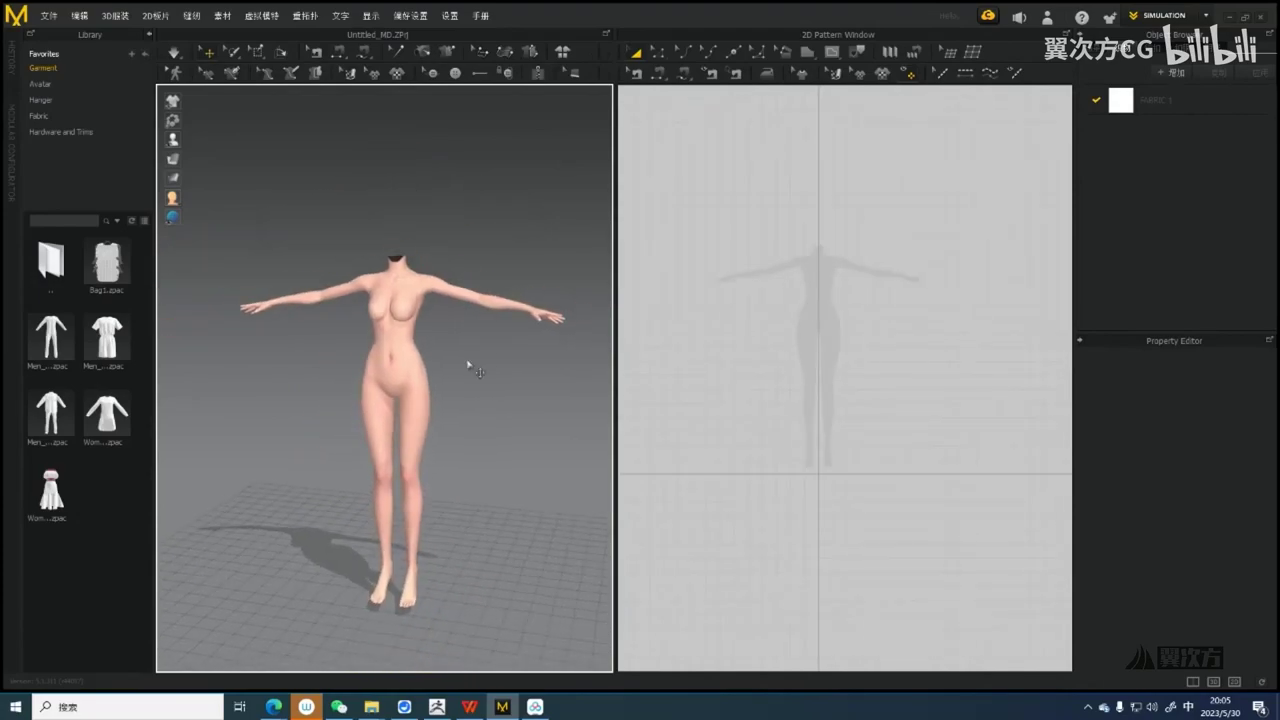
{"action": "scroll", "coordinate": [335, 276], "scroll_direction": "up", "scroll_amount": 2}
{"action": "scroll", "coordinate": [457, 400], "scroll_direction": "up", "scroll_amount": 2}
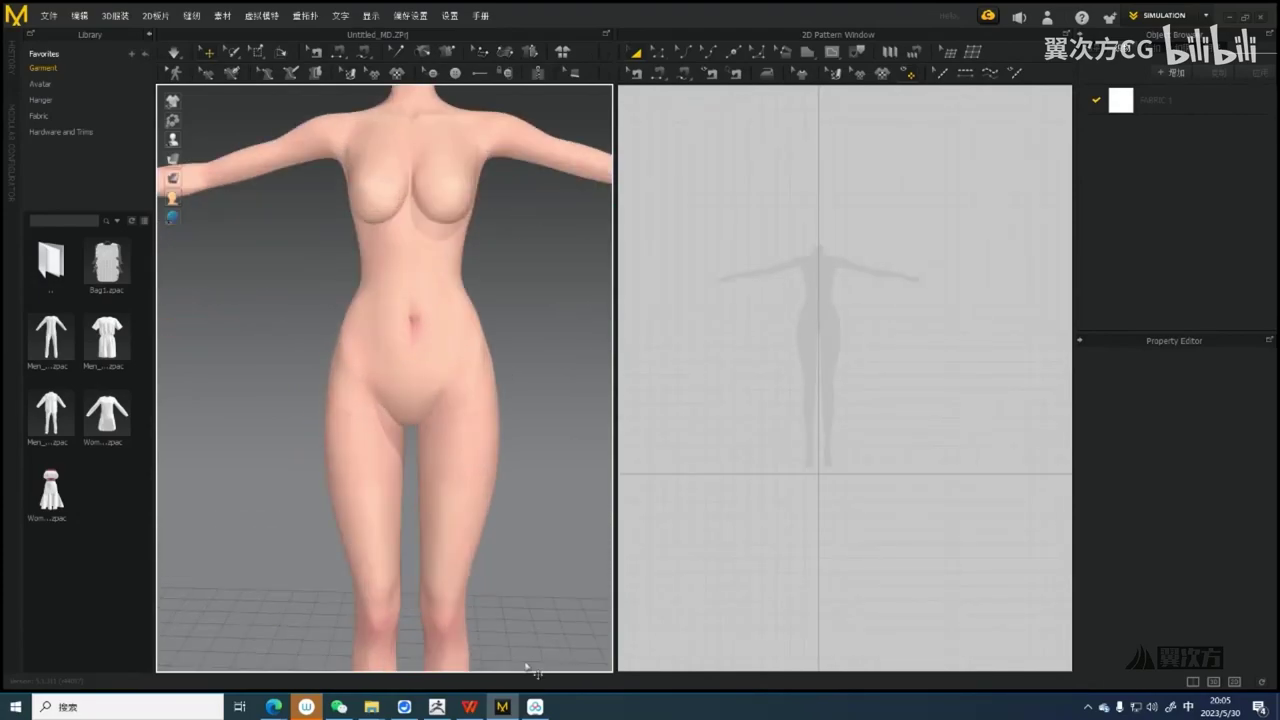
Show the presentation's model pose slide, highlight its 动作姿势转换 item and return to Marvelous Designer
{"action": "left_click", "coordinate": [469, 707]}
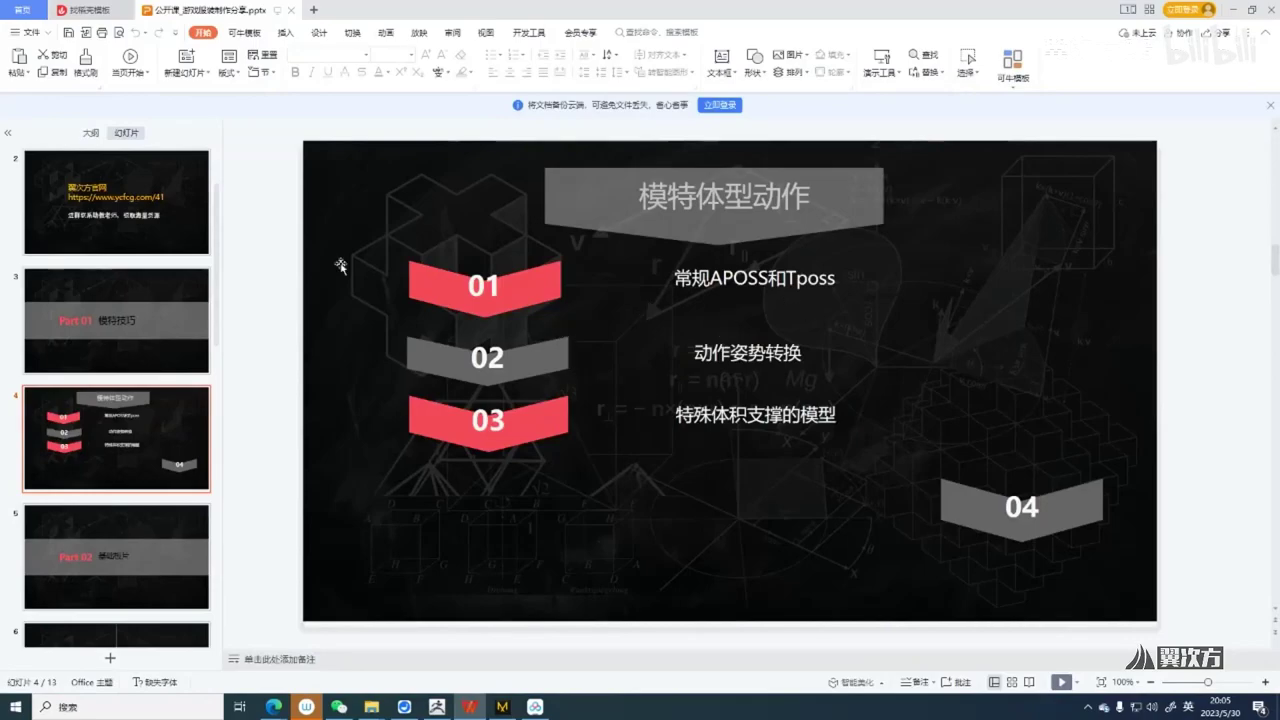
{"action": "left_click", "coordinate": [750, 360]}
{"action": "left_click", "coordinate": [925, 317]}
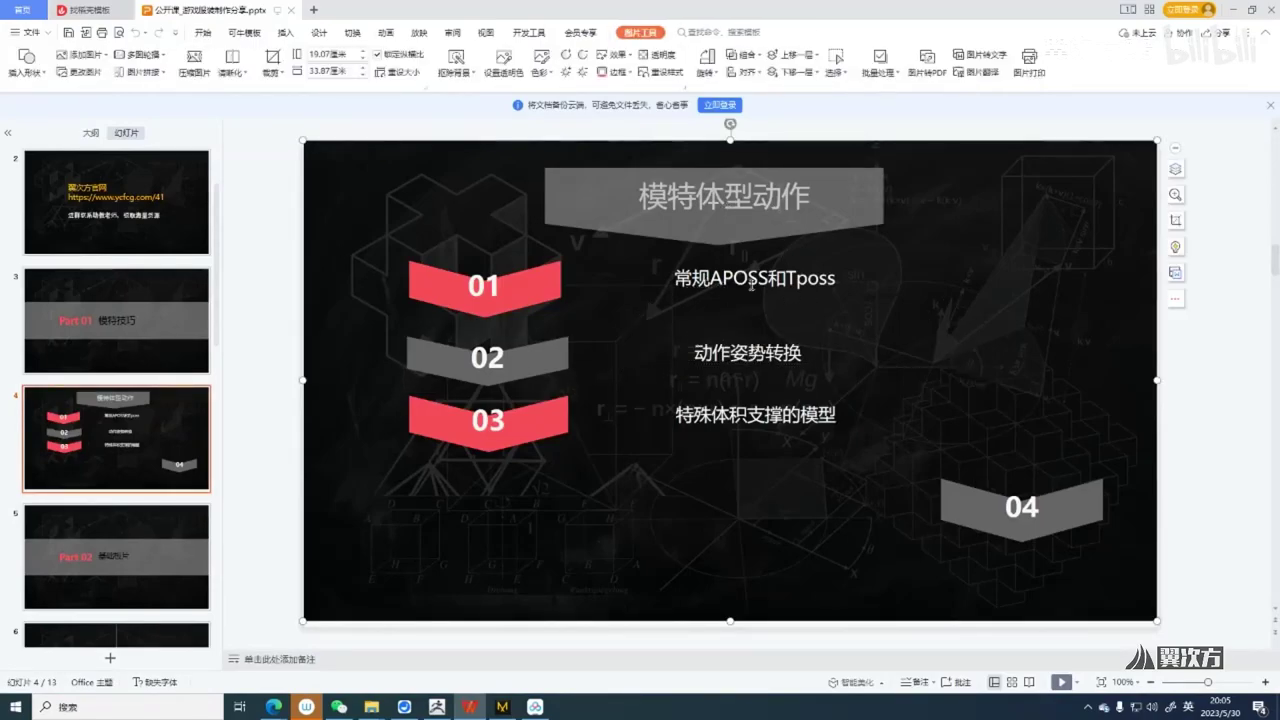
{"action": "left_click", "coordinate": [697, 357]}
{"action": "left_click", "coordinate": [502, 361]}
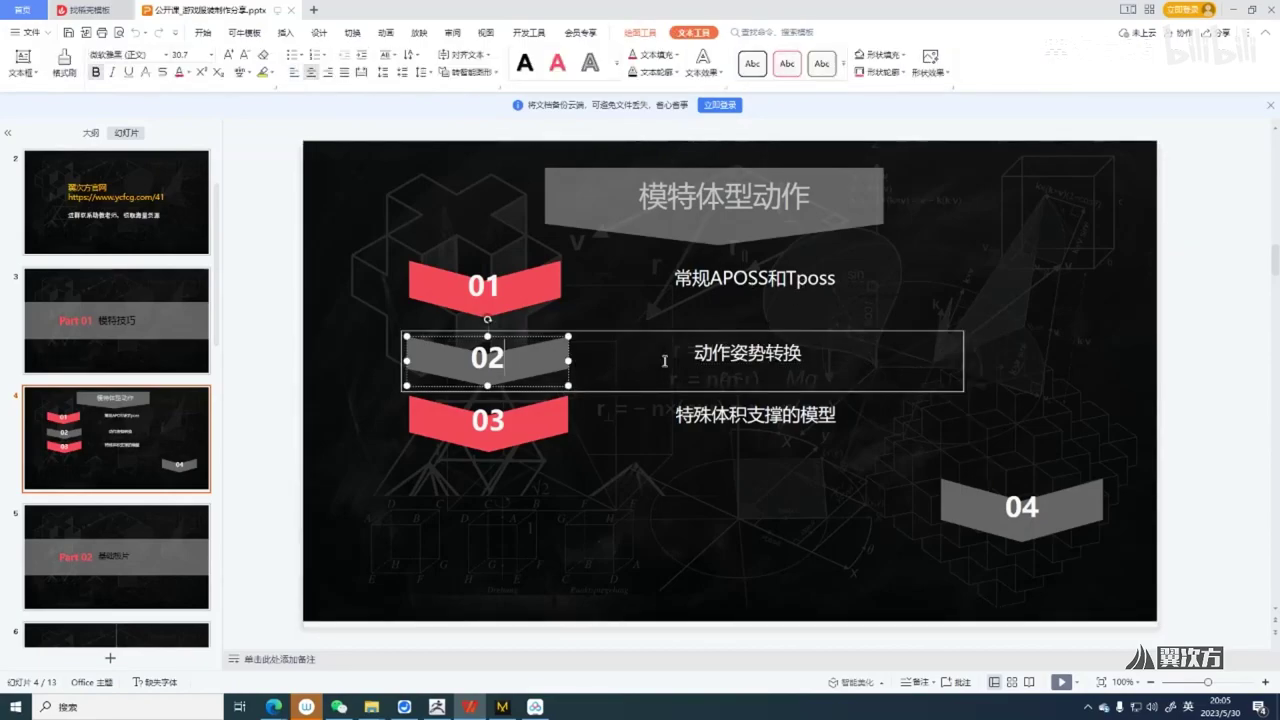
{"action": "left_click_drag", "start_coordinate": [687, 354], "coordinate": [803, 354]}
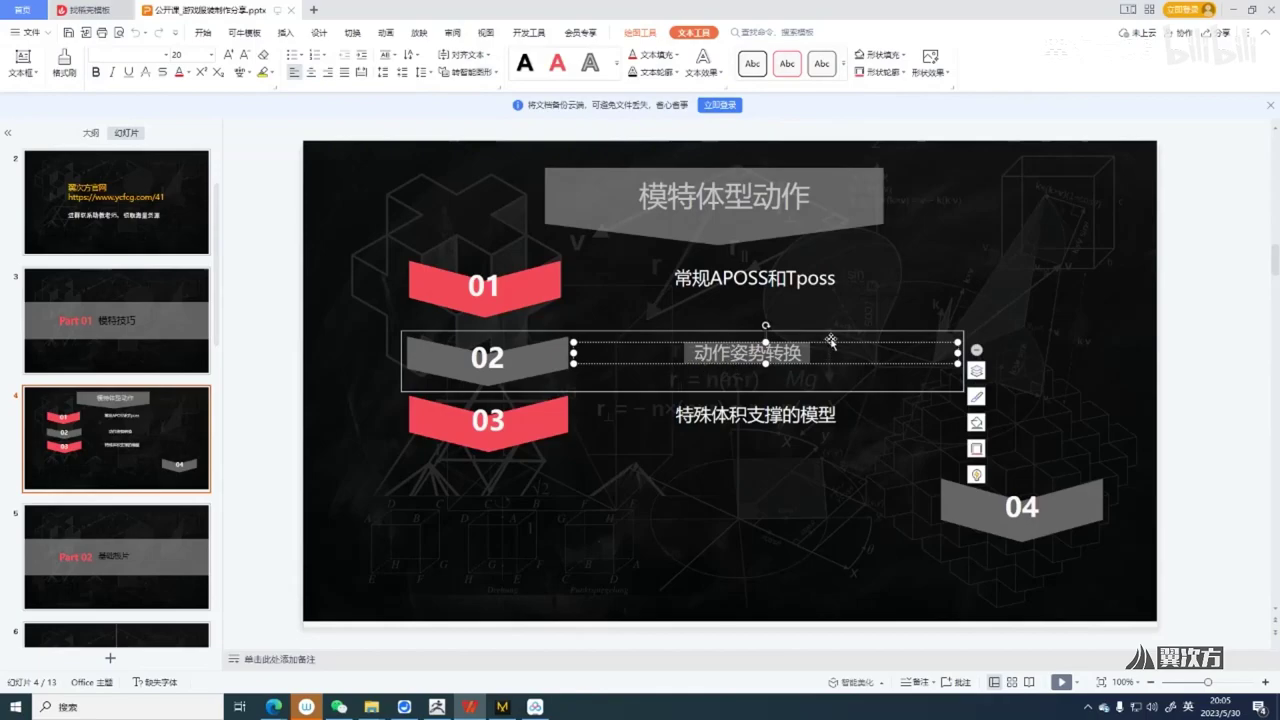
{"action": "left_click", "coordinate": [1232, 10]}
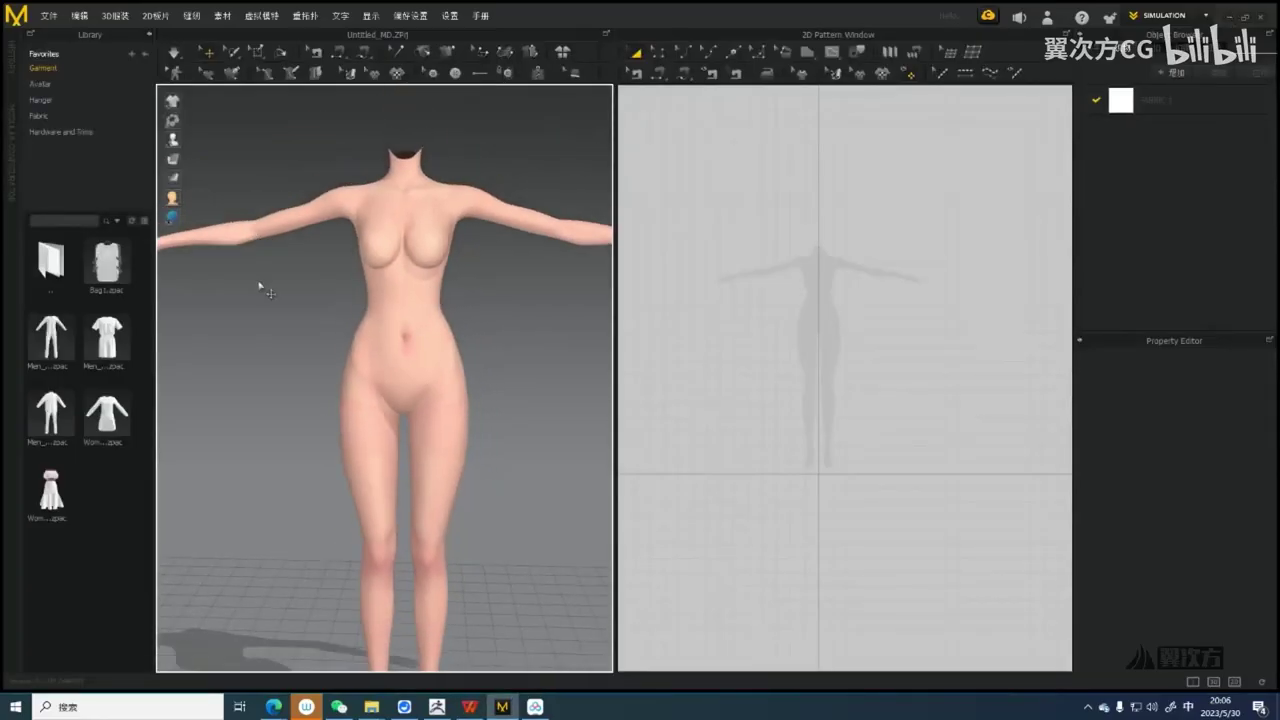
{"action": "scroll", "coordinate": [449, 287], "scroll_direction": "down", "scroll_amount": 3}
{"action": "scroll", "coordinate": [406, 272], "scroll_direction": "down", "scroll_amount": 2}
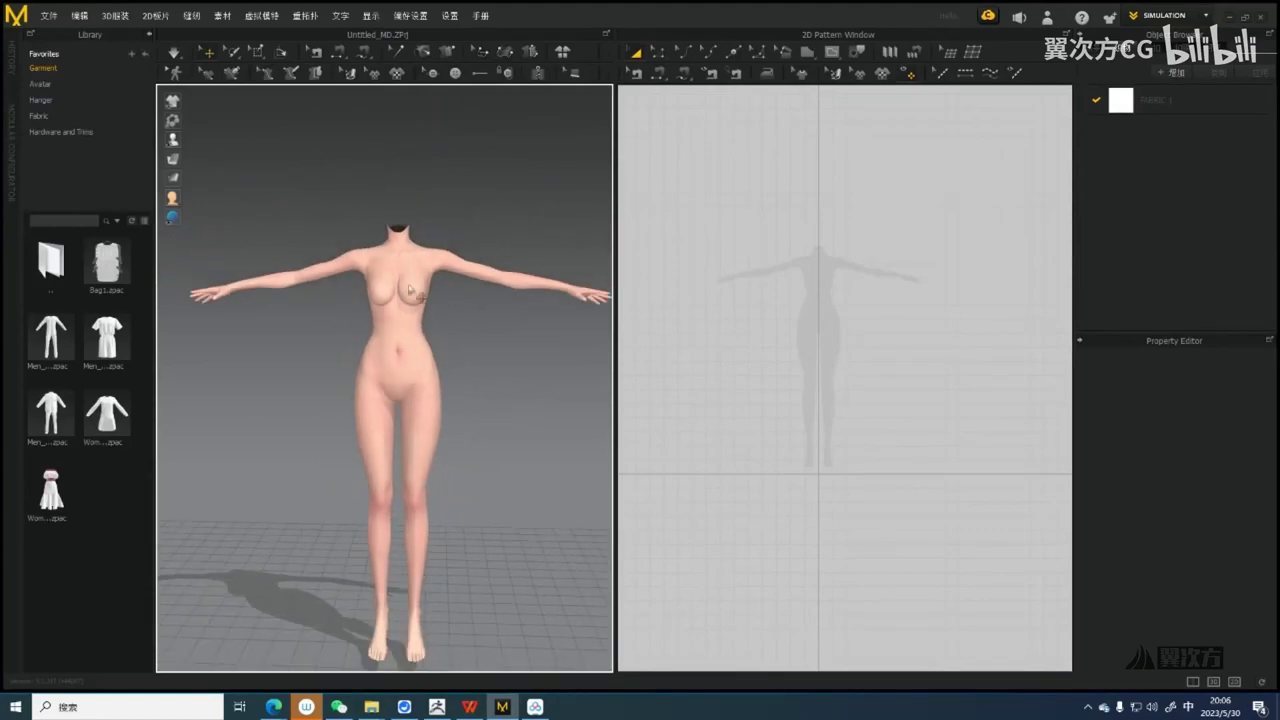
{"action": "scroll", "coordinate": [430, 335], "scroll_direction": "down", "scroll_amount": 2}
{"action": "scroll", "coordinate": [410, 336], "scroll_direction": "up", "scroll_amount": 2}
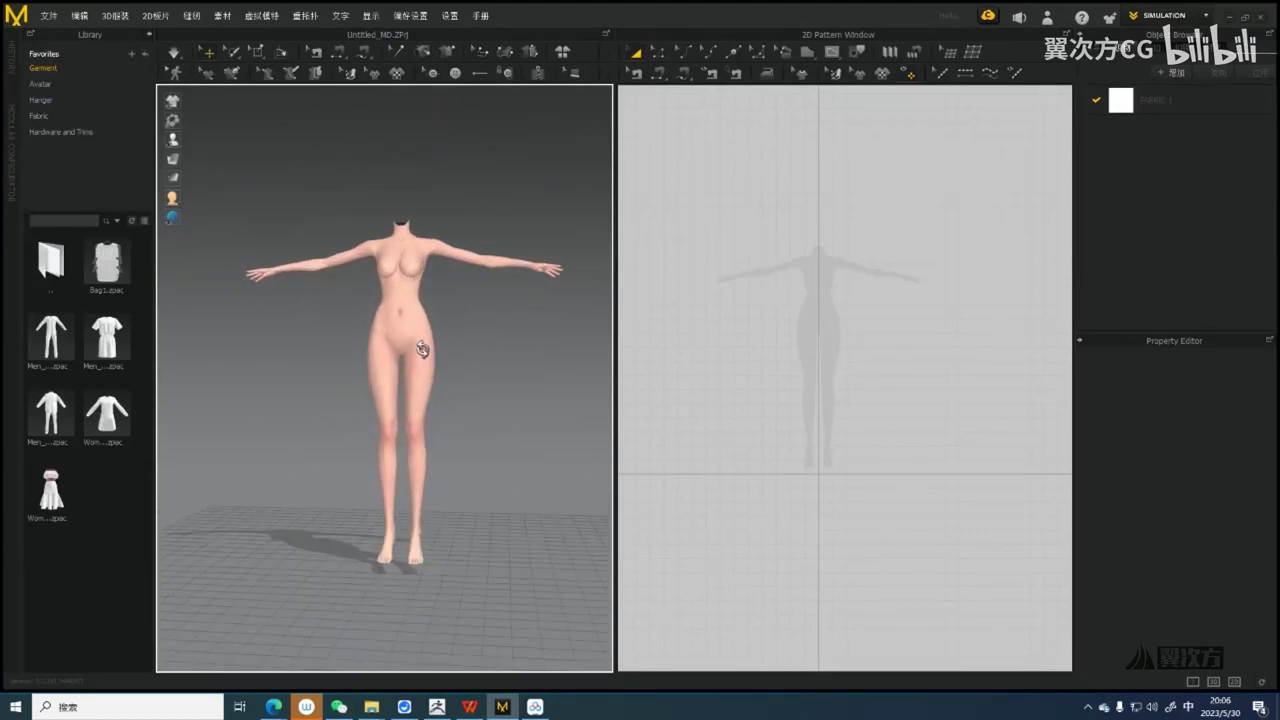
{"action": "scroll", "coordinate": [357, 288], "scroll_direction": "up", "scroll_amount": 1}
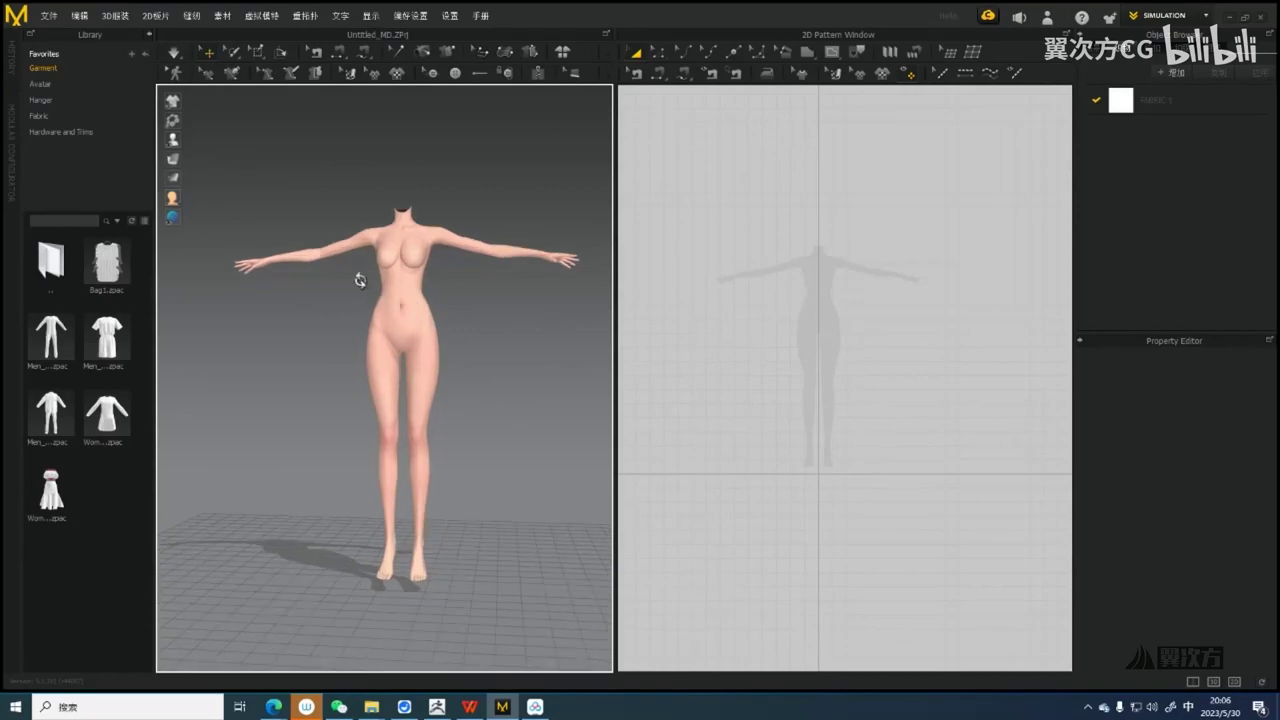
{"action": "right_click_drag", "start_coordinate": [360, 281], "coordinate": [351, 276]}
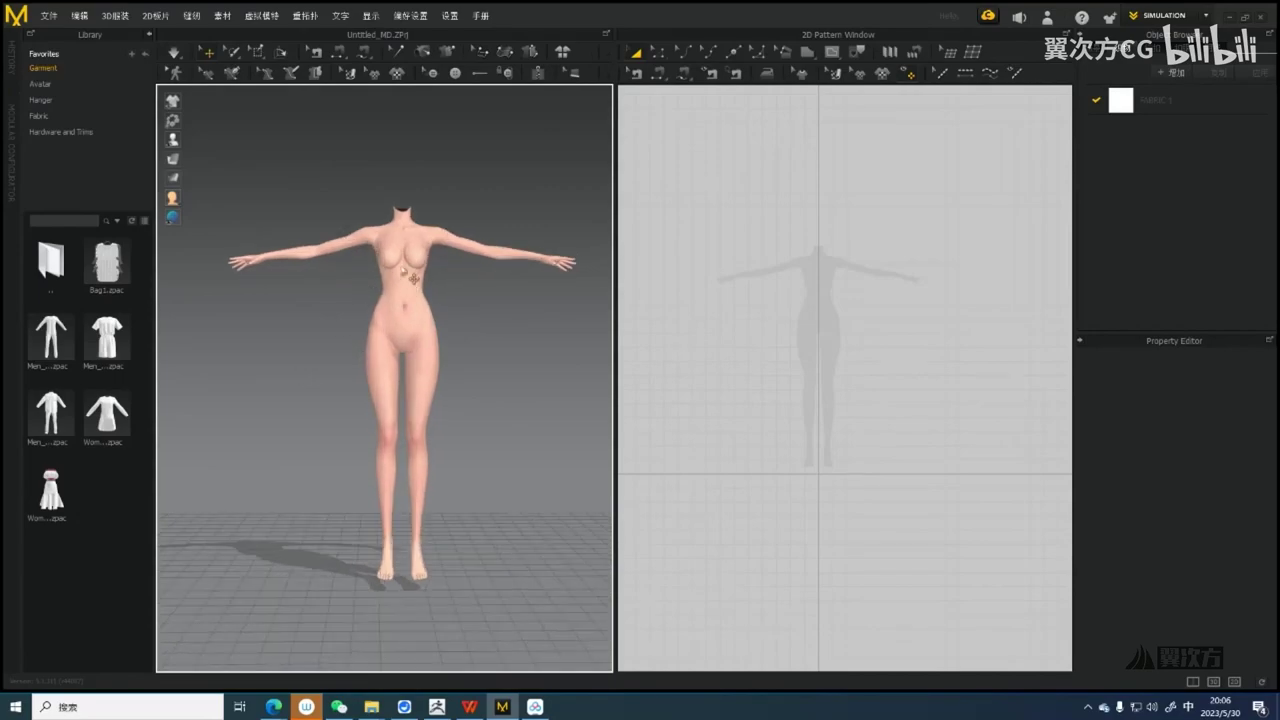
Switch to ZBrush, mask both arms of the body and invert the mask to leave only the arms editable
{"action": "left_click", "coordinate": [437, 707]}
{"action": "right_click_drag", "start_coordinate": [785, 426], "coordinate": [760, 414]}
{"action": "key", "text": "alt+q"}
{"action": "right_click_drag", "start_coordinate": [763, 357], "coordinate": [733, 391], "text": "alt"}
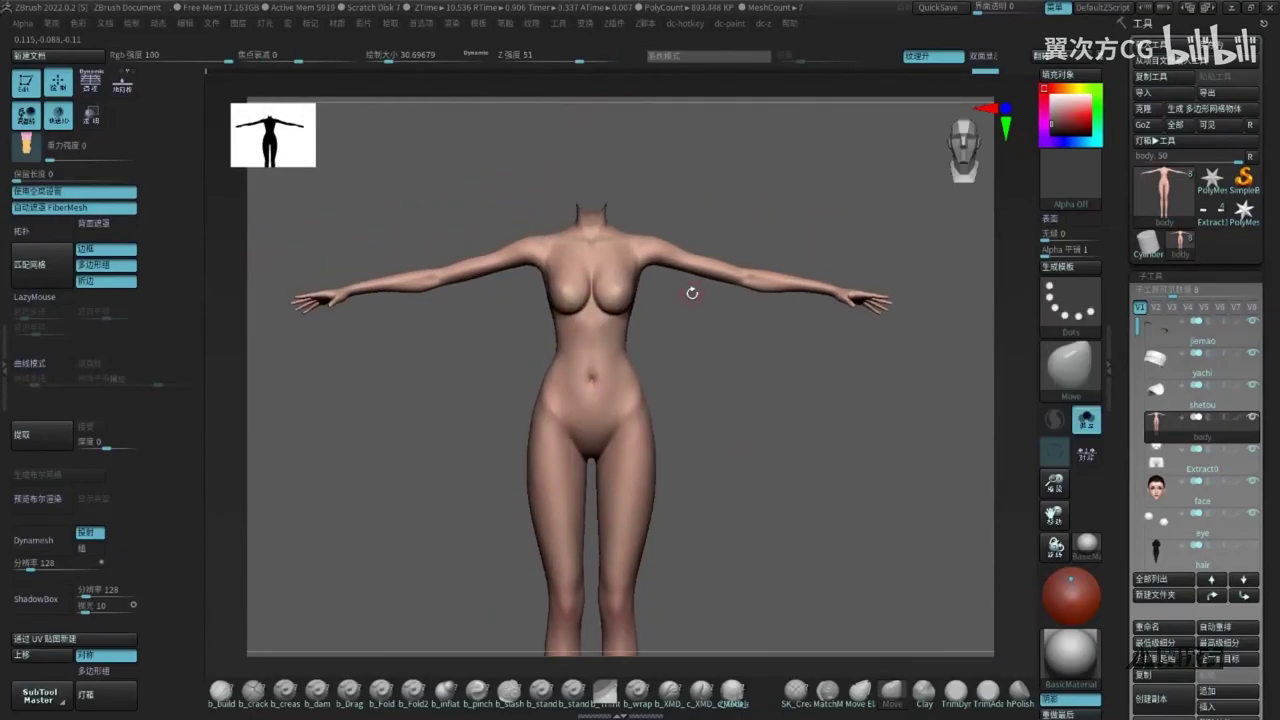
{"action": "key", "text": "w"}
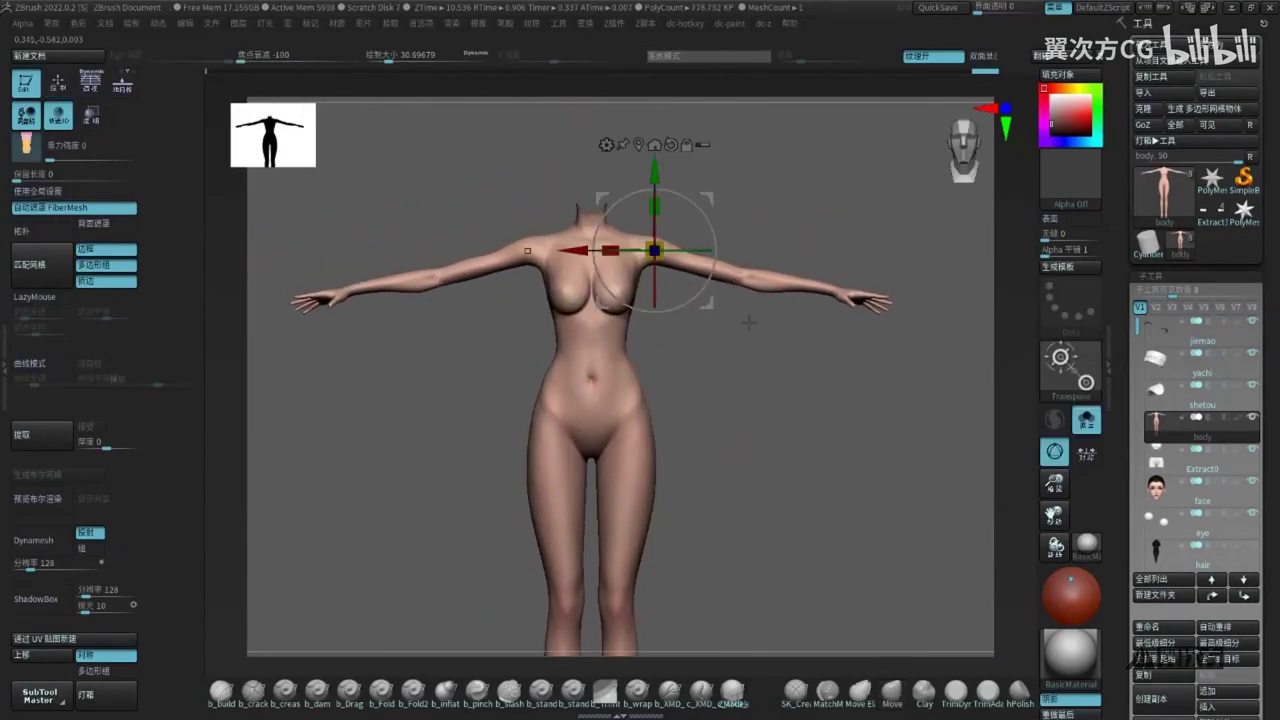
{"action": "key", "text": "q"}
{"action": "left_click_drag", "start_coordinate": [938, 198], "coordinate": [646, 346], "text": "ctrl"}
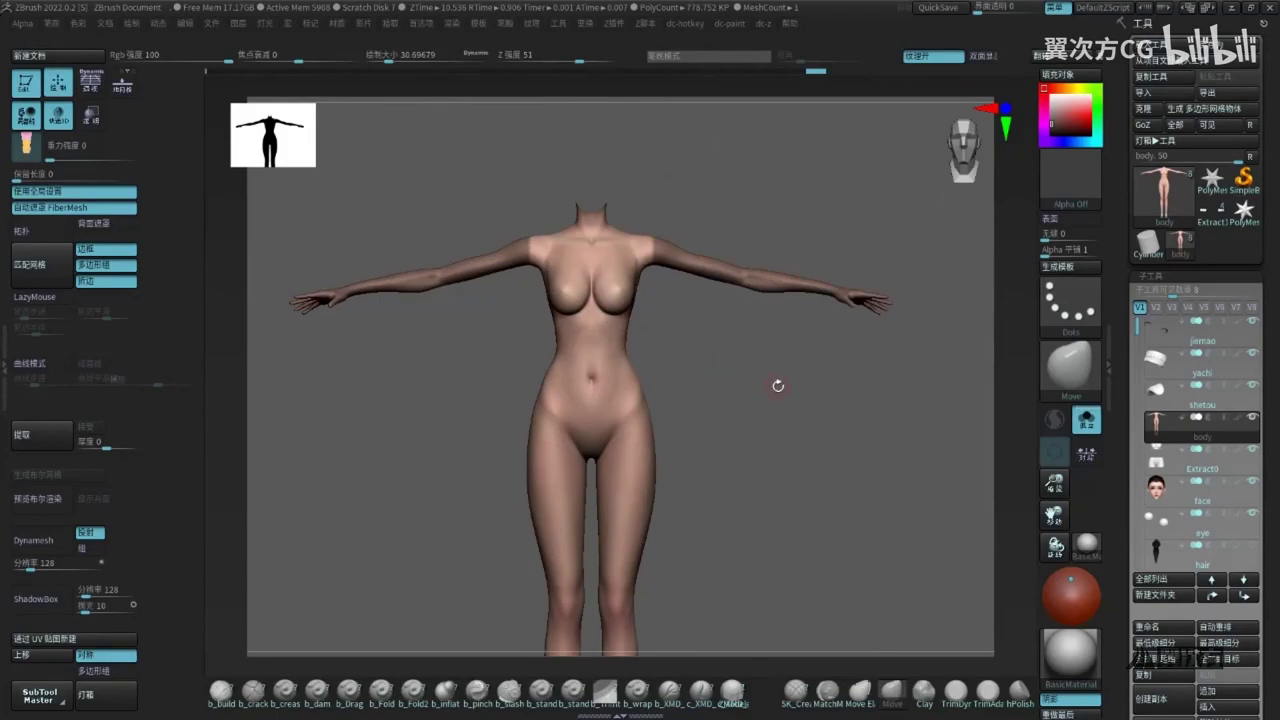
{"action": "left_click", "coordinate": [714, 371], "text": "ctrl"}
{"action": "key", "text": "w"}
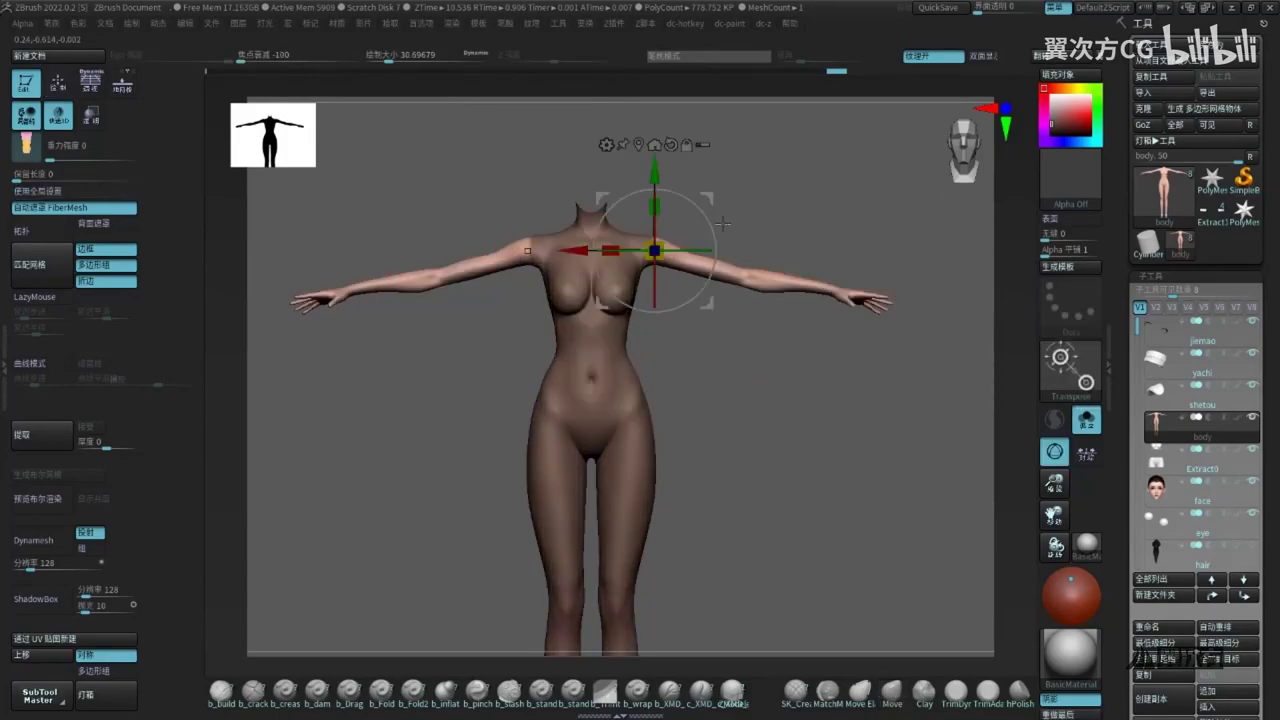
{"action": "key", "text": "q"}
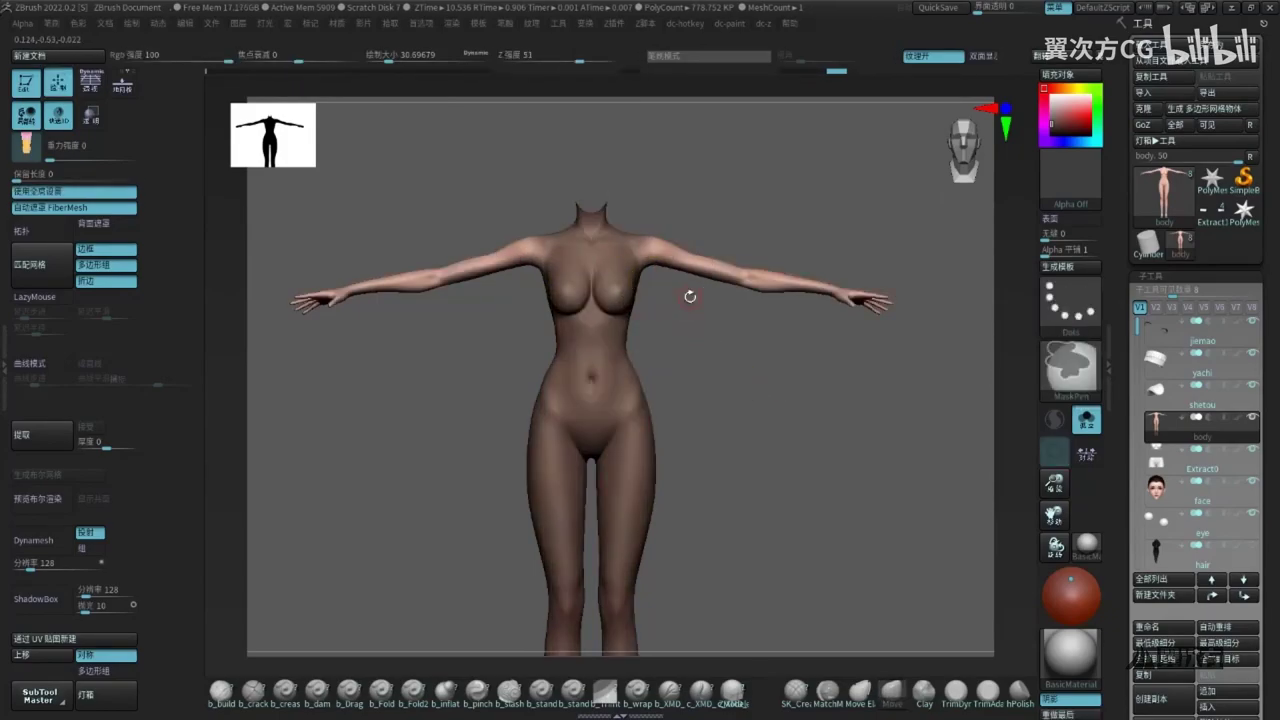
Rotate both unmasked arms downward at the shoulders into an A-pose
{"action": "key", "text": "w"}
{"action": "left_click_drag", "start_coordinate": [714, 252], "coordinate": [705, 300]}
{"action": "key", "text": "q"}
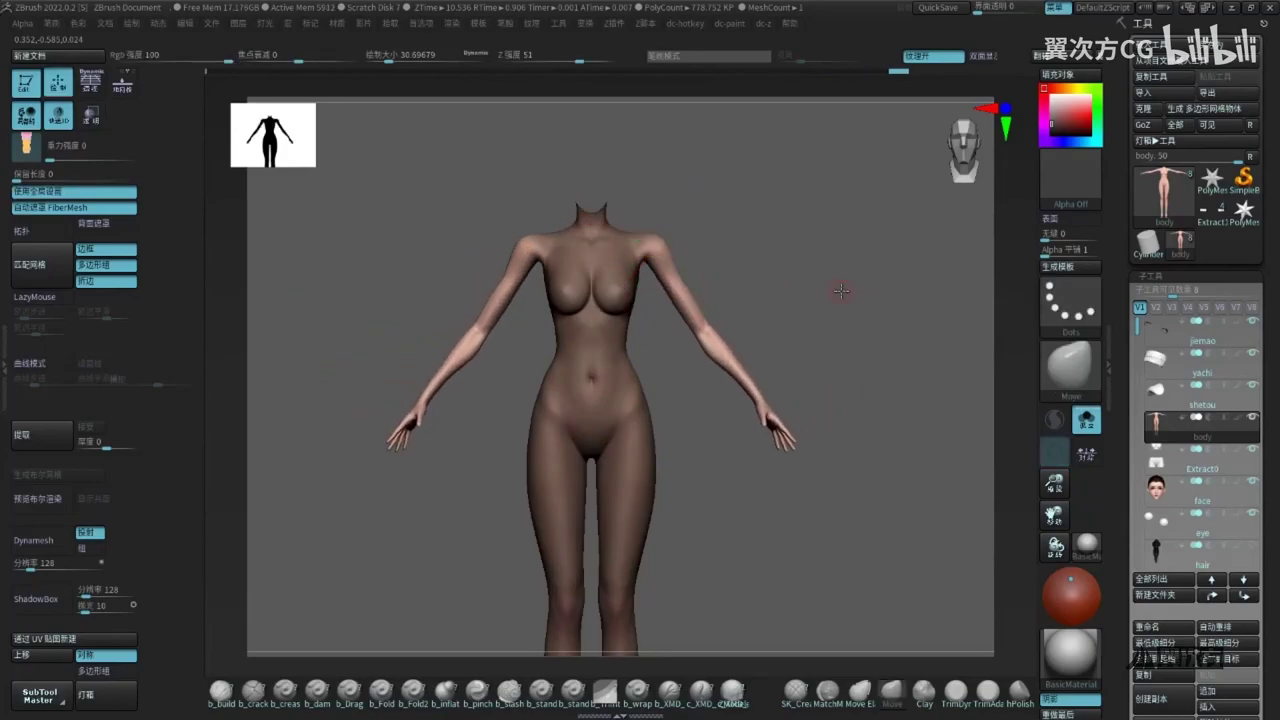
Export the reposed body to the desktop (桌面) as an OBJ, overwriting the existing body file
{"action": "left_click", "coordinate": [1236, 93]}
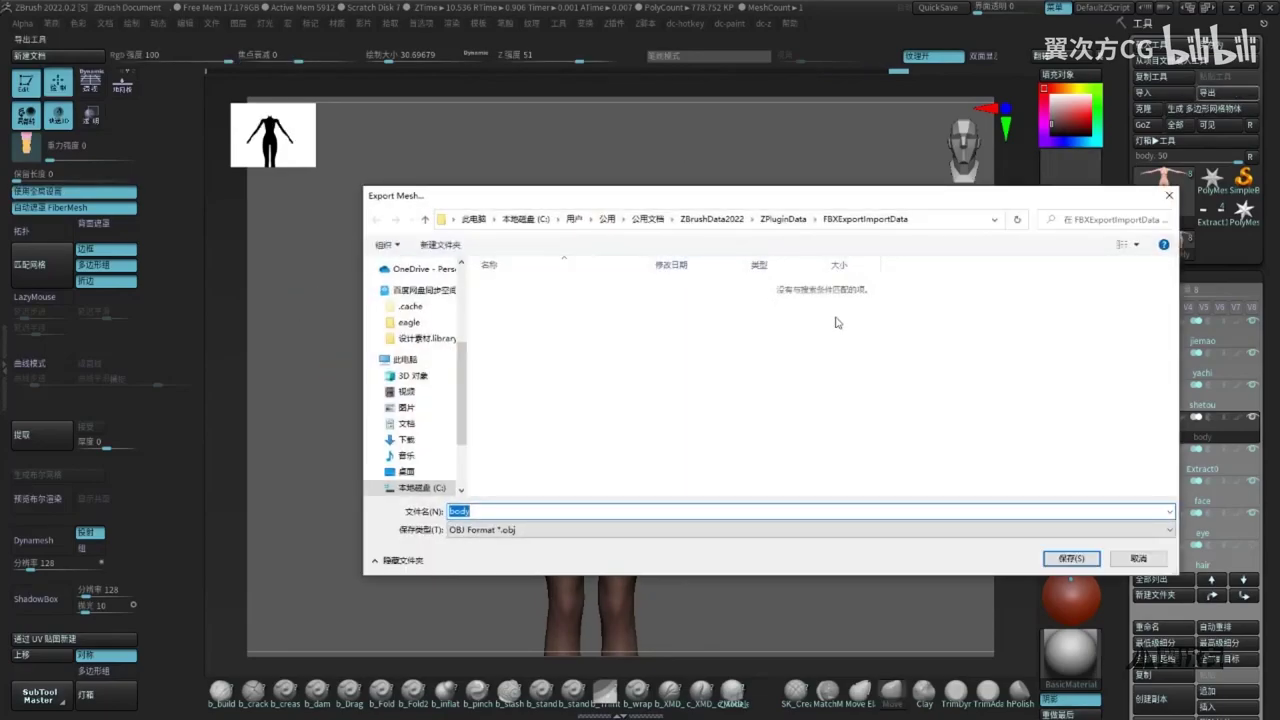
{"action": "scroll", "coordinate": [410, 325], "scroll_direction": "up", "scroll_amount": 5}
{"action": "left_click", "coordinate": [406, 263]}
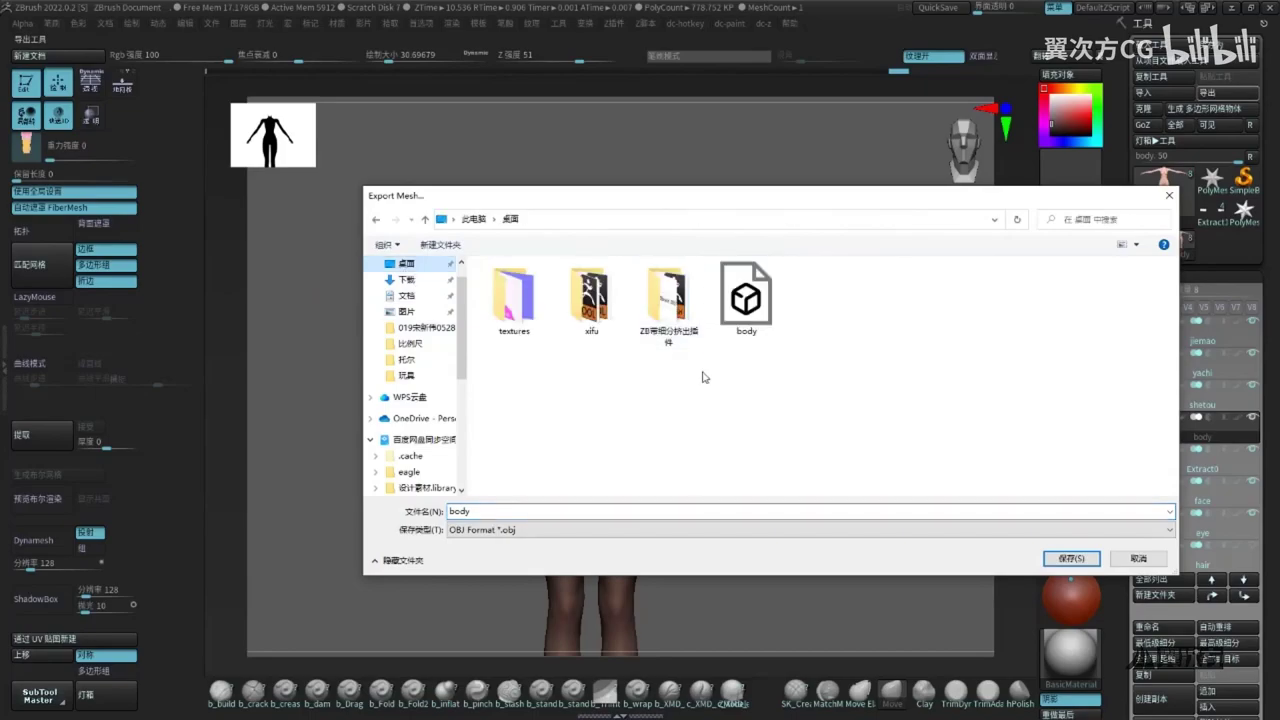
{"action": "double_click", "coordinate": [746, 298]}
{"action": "left_click", "coordinate": [659, 352]}
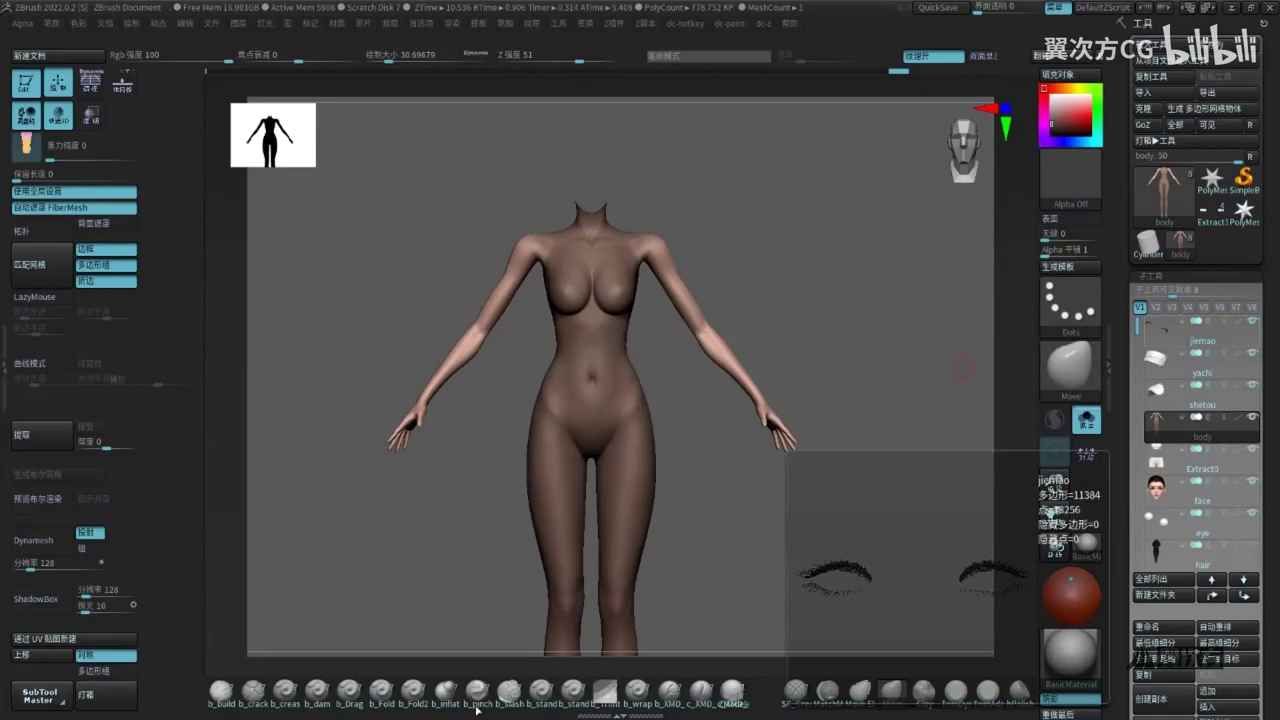
Switch to Marvelous Designer and bring the avatar's upper body into close view
{"action": "key", "text": "alt+Tab"}
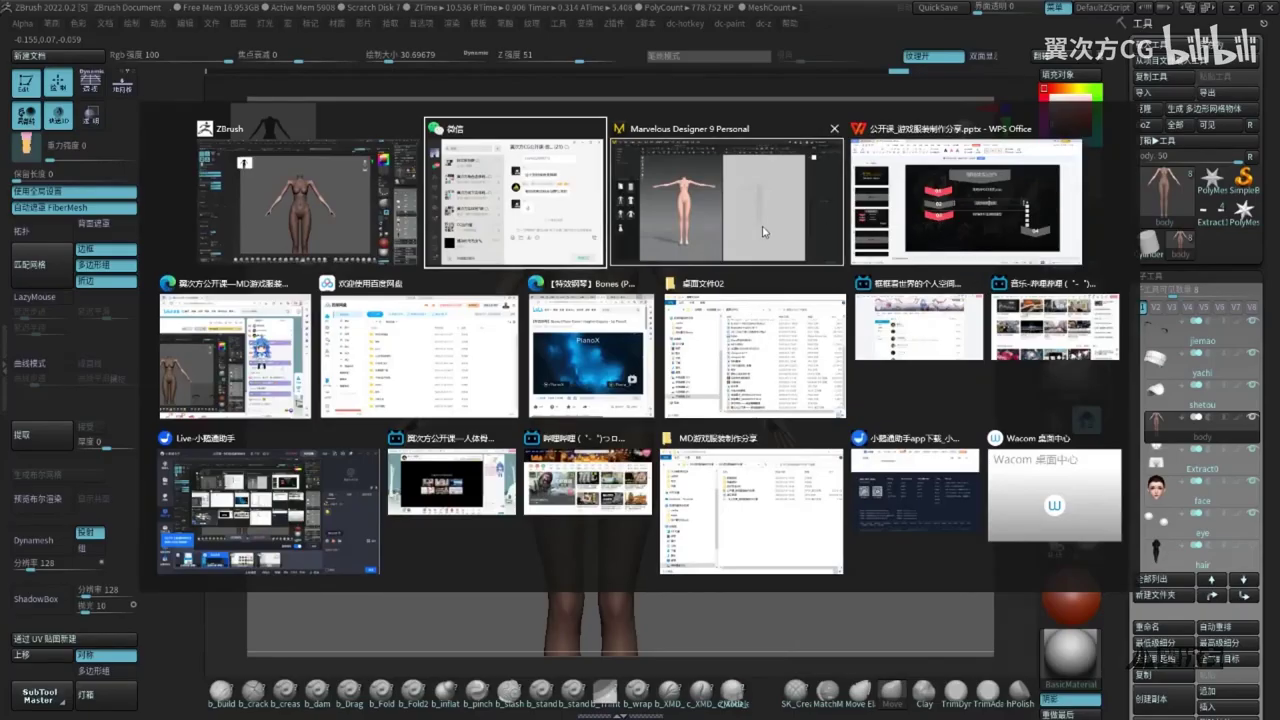
{"action": "left_click", "coordinate": [716, 222], "text": "alt"}
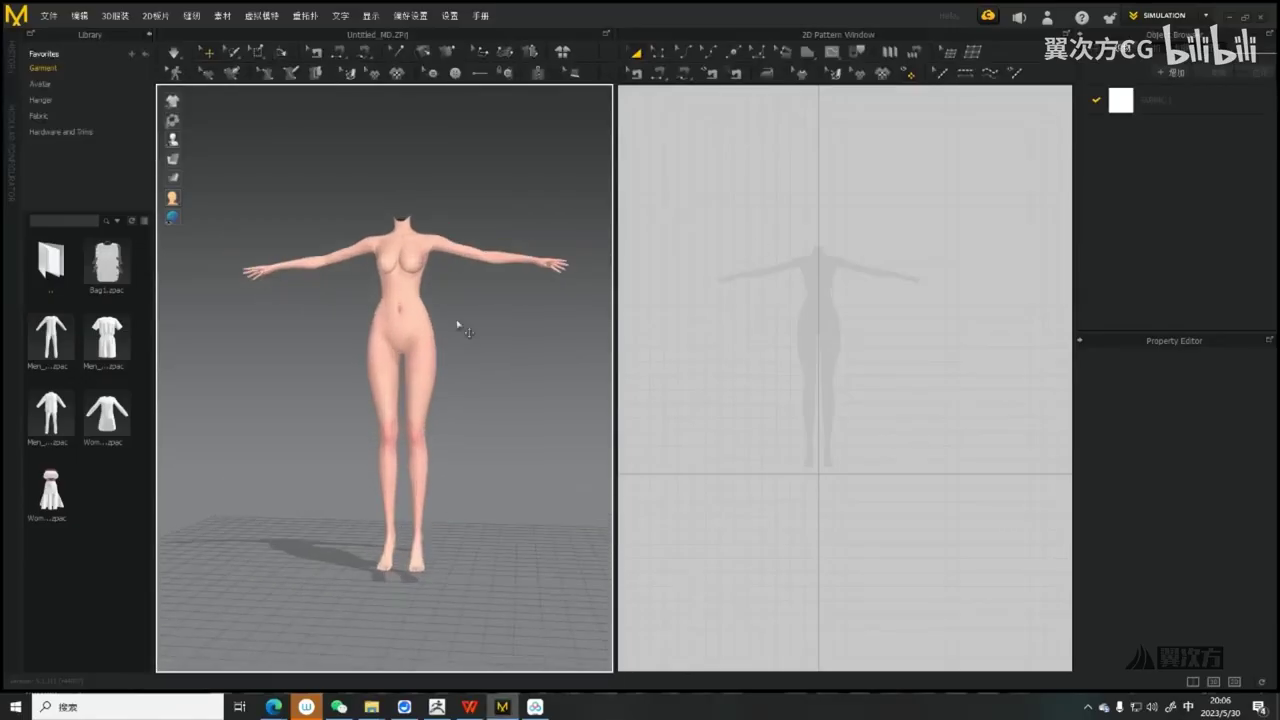
{"action": "scroll", "coordinate": [405, 365], "scroll_direction": "up", "scroll_amount": 3}
{"action": "right_click_drag", "start_coordinate": [405, 365], "coordinate": [411, 362]}
{"action": "right_click_drag", "start_coordinate": [455, 450], "coordinate": [445, 422]}
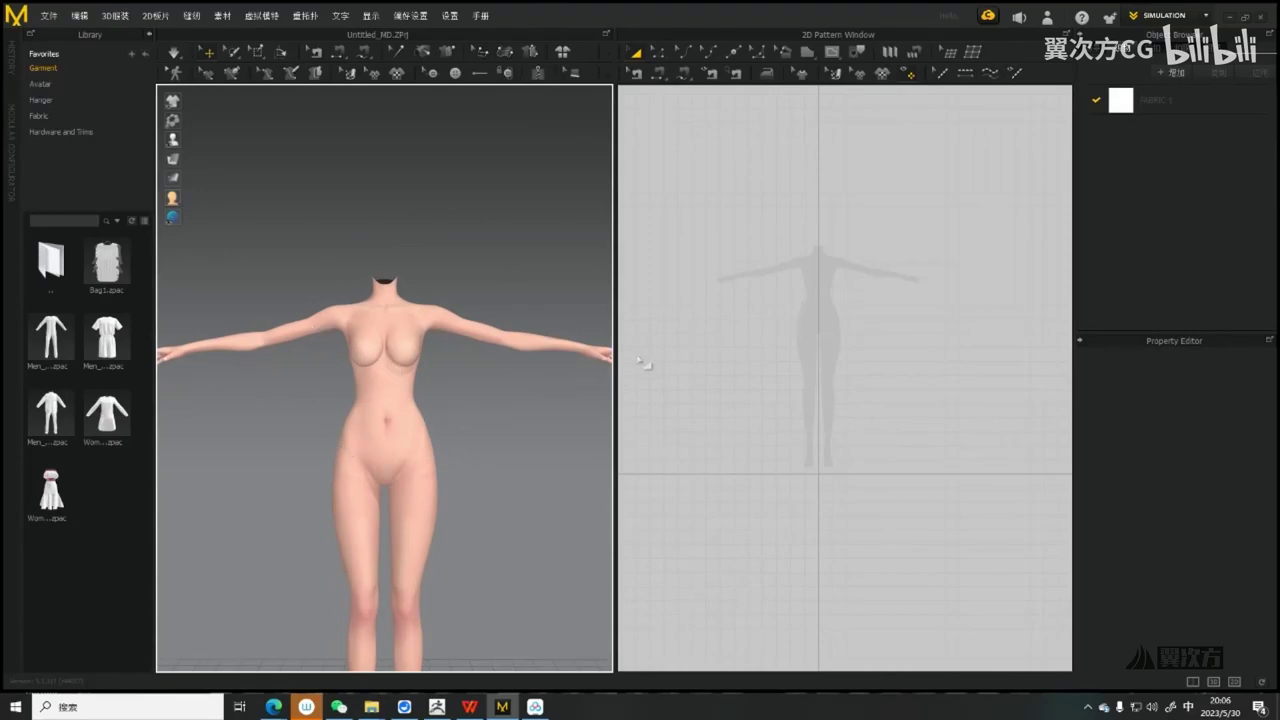
Import the A-pose body OBJ from the desktop as a Morph Target so the T-pose avatar converts to A-pose
{"action": "left_click", "coordinate": [425, 322]}
{"action": "left_click", "coordinate": [48, 16]}
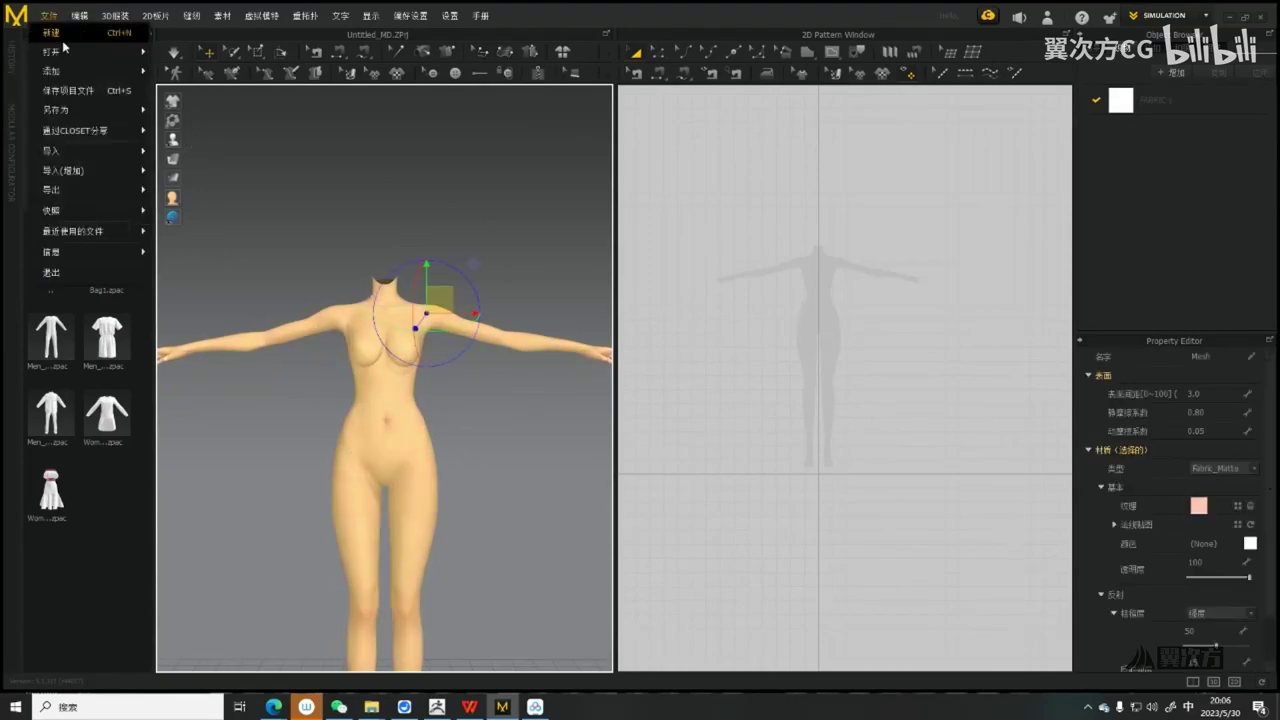
{"action": "mouse_move", "coordinate": [50, 150]}
{"action": "left_click", "coordinate": [195, 158]}
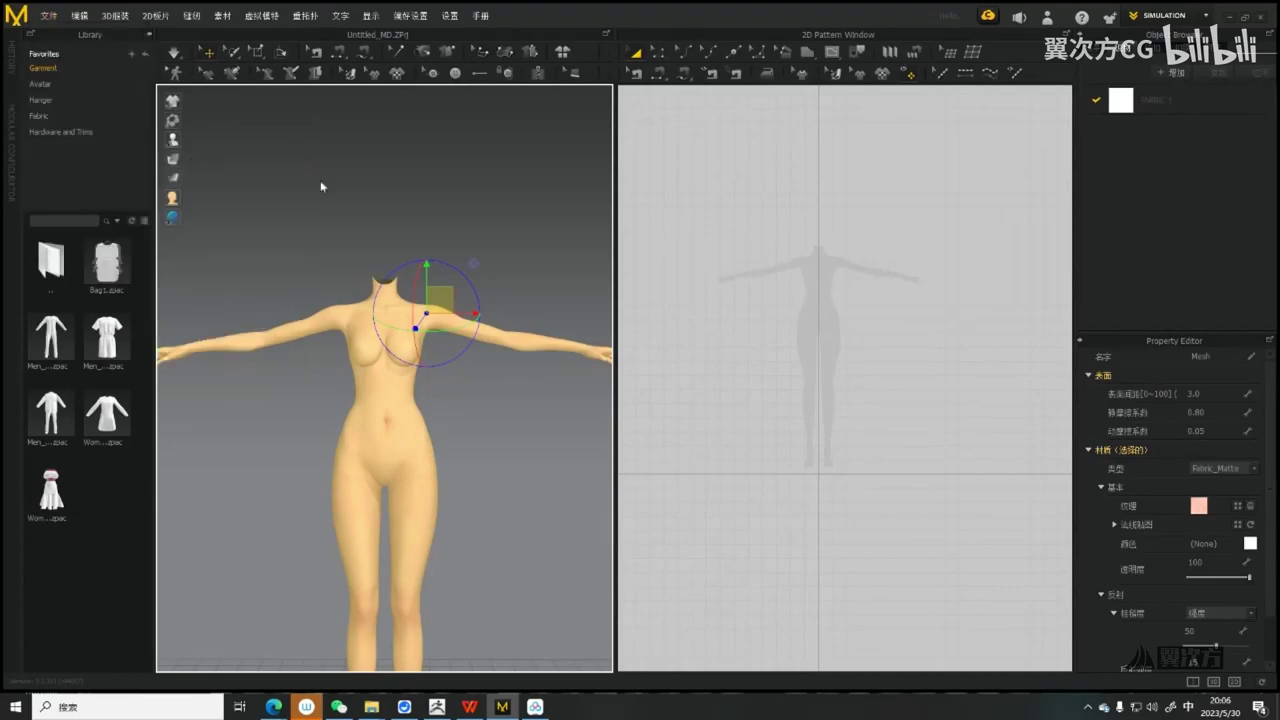
{"action": "double_click", "coordinate": [766, 288]}
{"action": "left_click", "coordinate": [549, 260]}
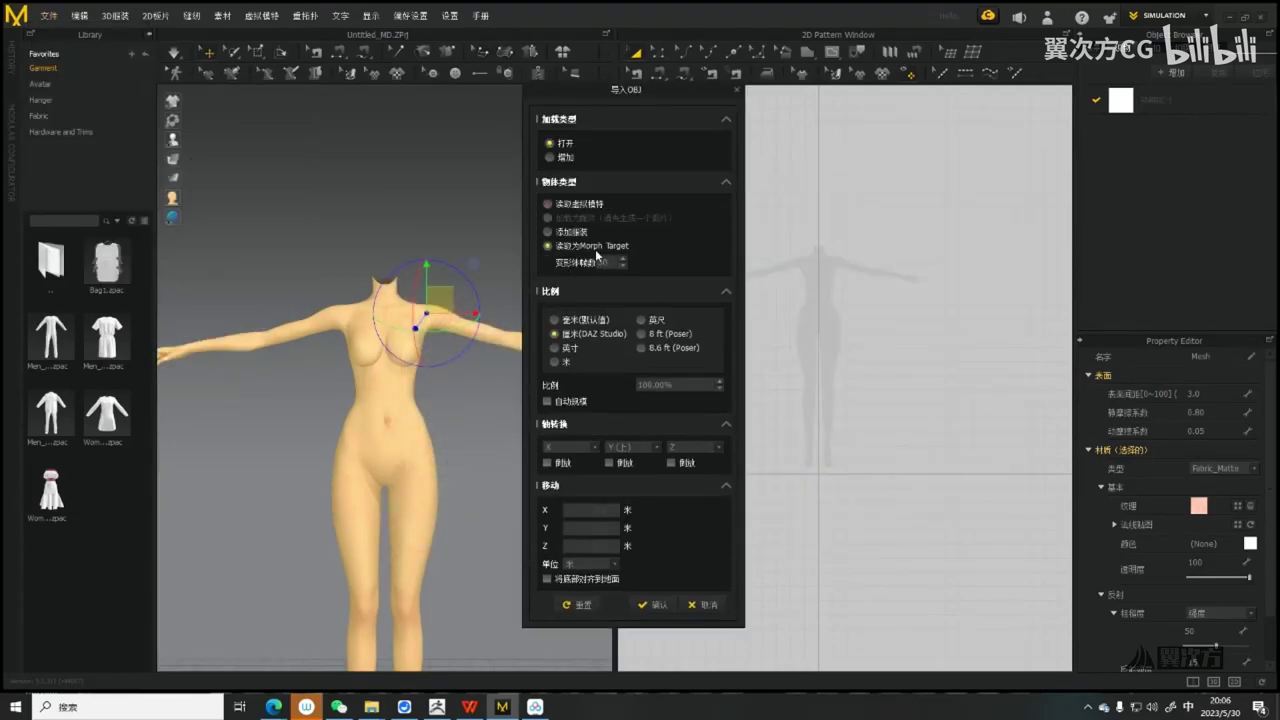
{"action": "left_click", "coordinate": [650, 605]}
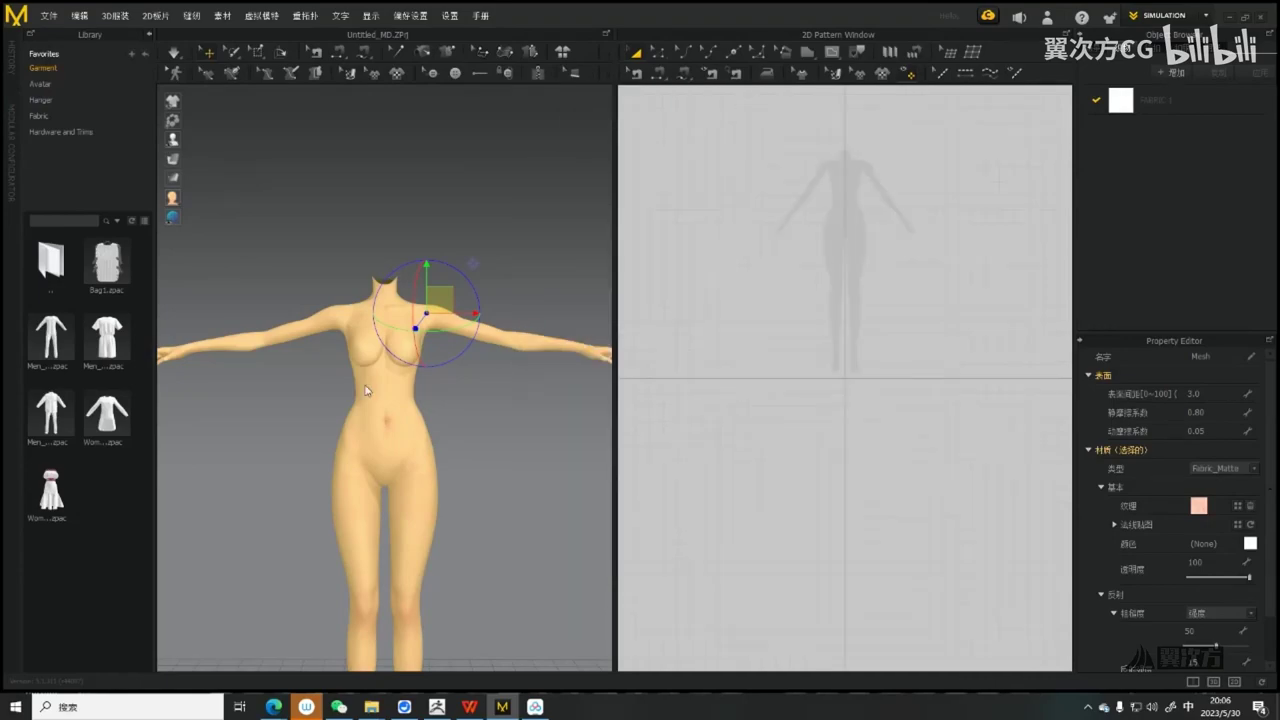
{"action": "scroll", "coordinate": [407, 312], "scroll_direction": "down", "scroll_amount": 3}
{"action": "right_click_drag", "start_coordinate": [406, 330], "coordinate": [394, 341]}
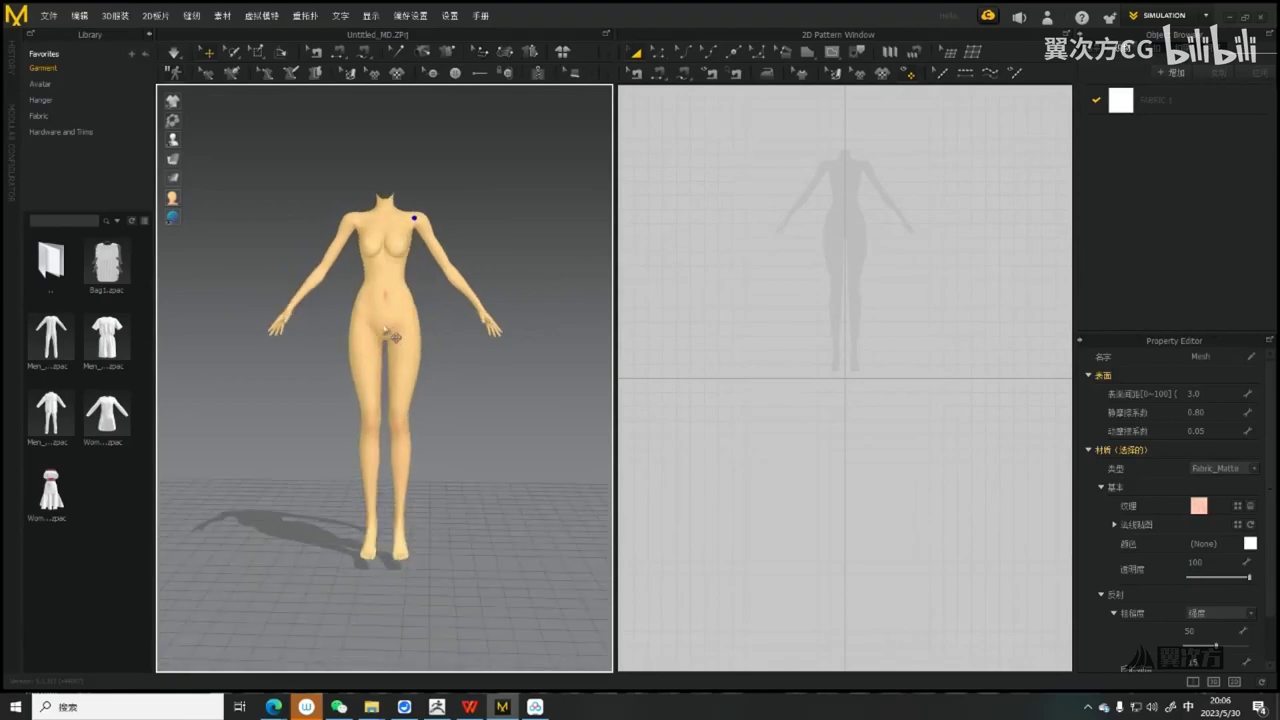
{"action": "scroll", "coordinate": [394, 341], "scroll_direction": "up", "scroll_amount": 3}
{"action": "middle_click_drag", "start_coordinate": [410, 306], "coordinate": [415, 355]}
{"action": "scroll", "coordinate": [417, 345], "scroll_direction": "down", "scroll_amount": 3}
{"action": "left_click", "coordinate": [427, 332]}
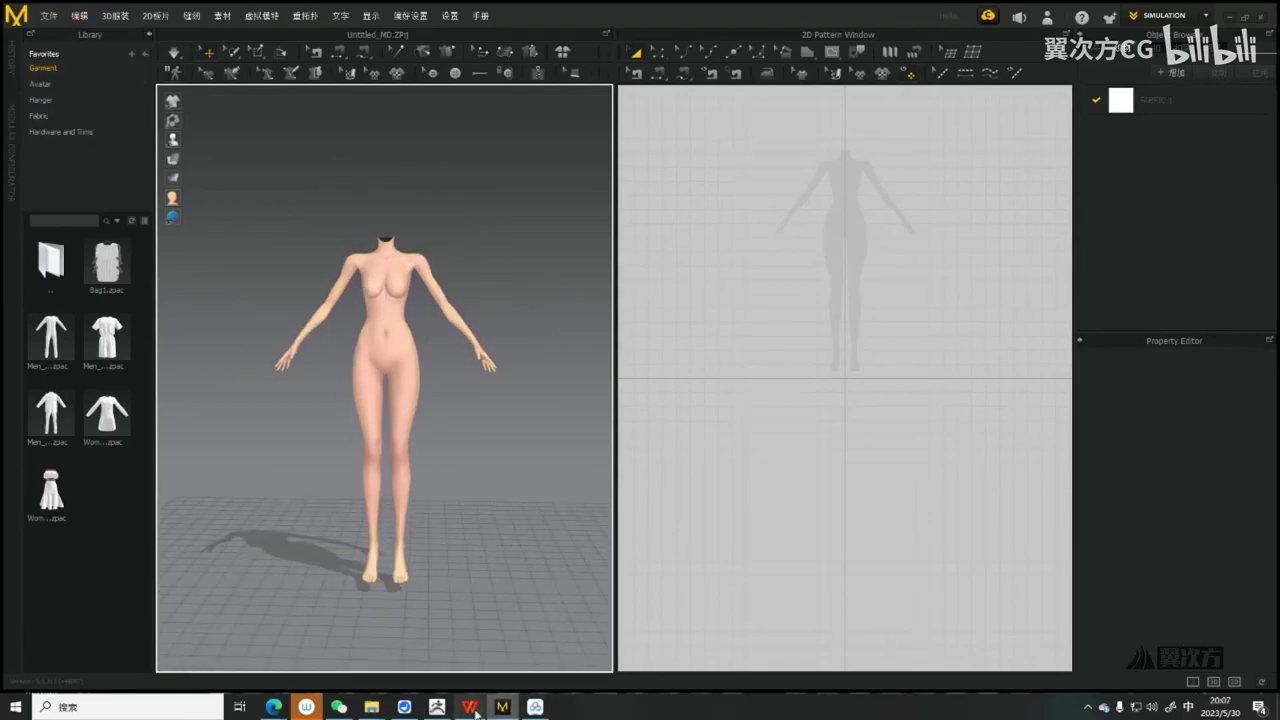
Switch to ZBrush and undo the arm rotation to restore the body's T-pose
{"action": "left_click", "coordinate": [437, 707]}
{"action": "key", "text": "ctrl+z"}
{"action": "key", "text": "alt+Tab"}
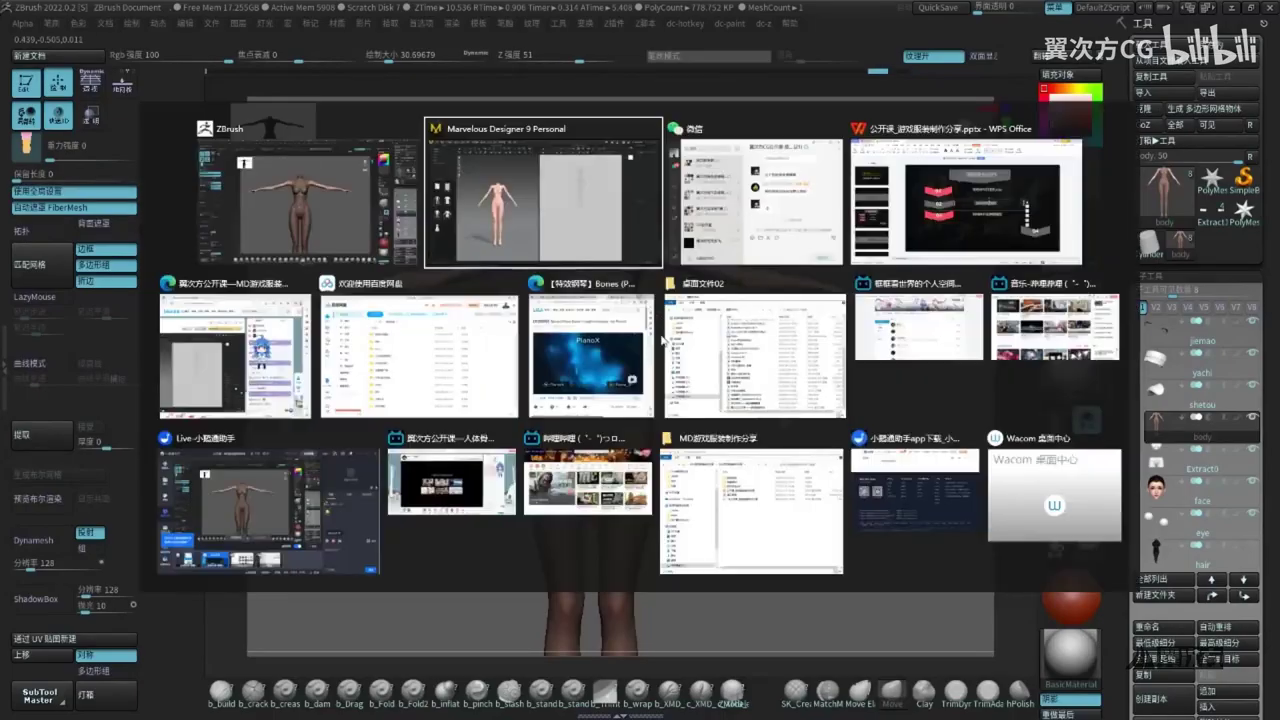
{"action": "left_click", "coordinate": [50, 17]}
{"action": "mouse_move", "coordinate": [128, 154]}
{"action": "left_click", "coordinate": [182, 154]}
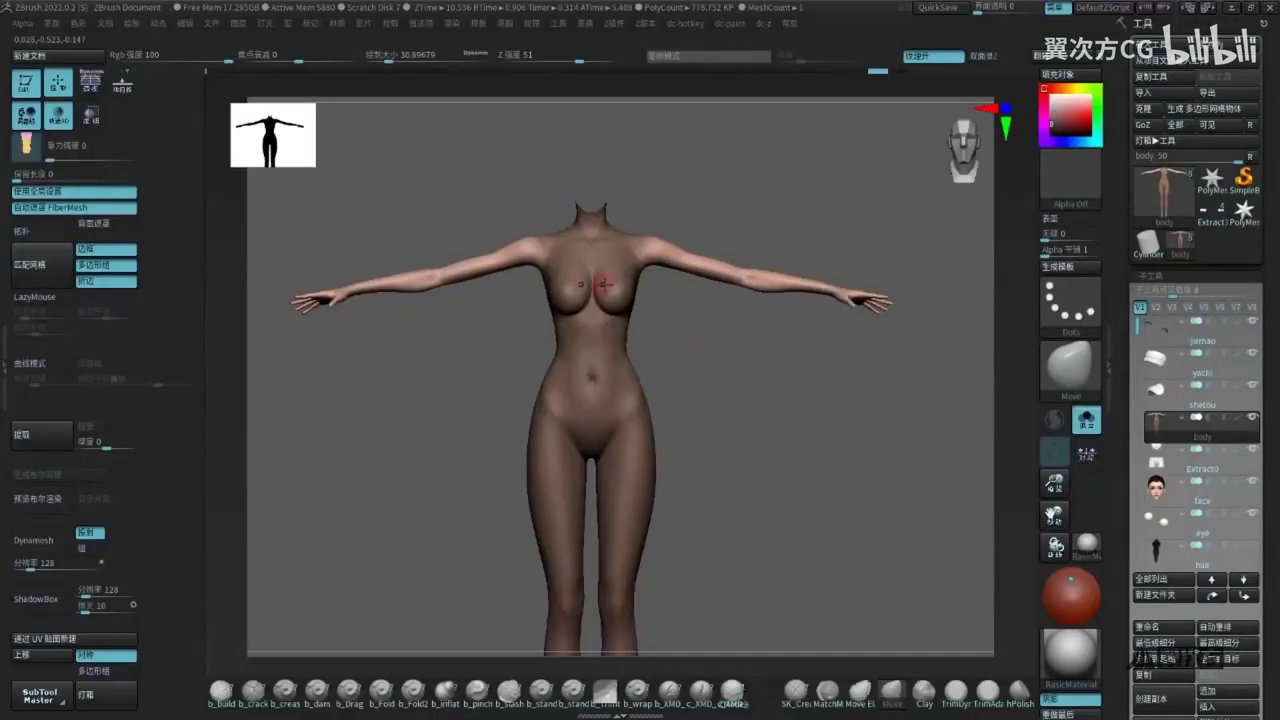
Export the T-pose body to the desktop (桌面) as an OBJ, replacing the existing body file
{"action": "left_click", "coordinate": [1207, 92]}
{"action": "scroll", "coordinate": [415, 330], "scroll_direction": "up", "scroll_amount": 5}
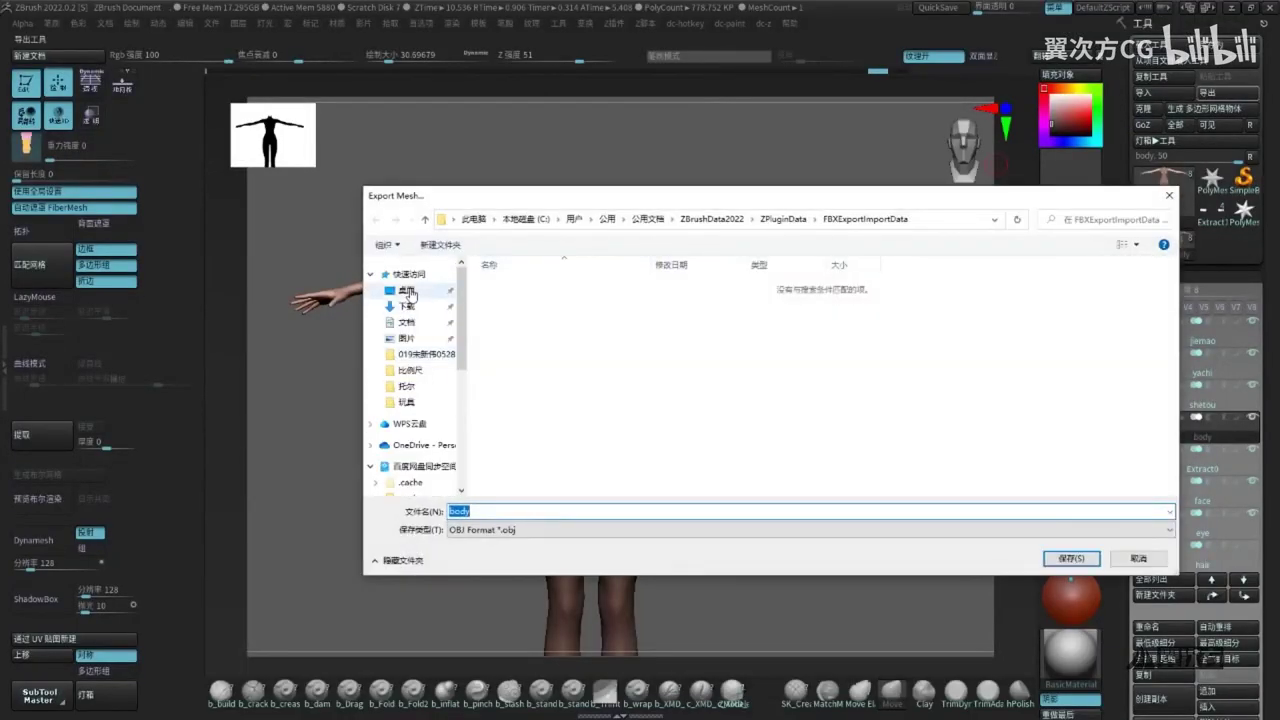
{"action": "left_click", "coordinate": [406, 289]}
{"action": "double_click", "coordinate": [720, 292]}
{"action": "left_click", "coordinate": [666, 407]}
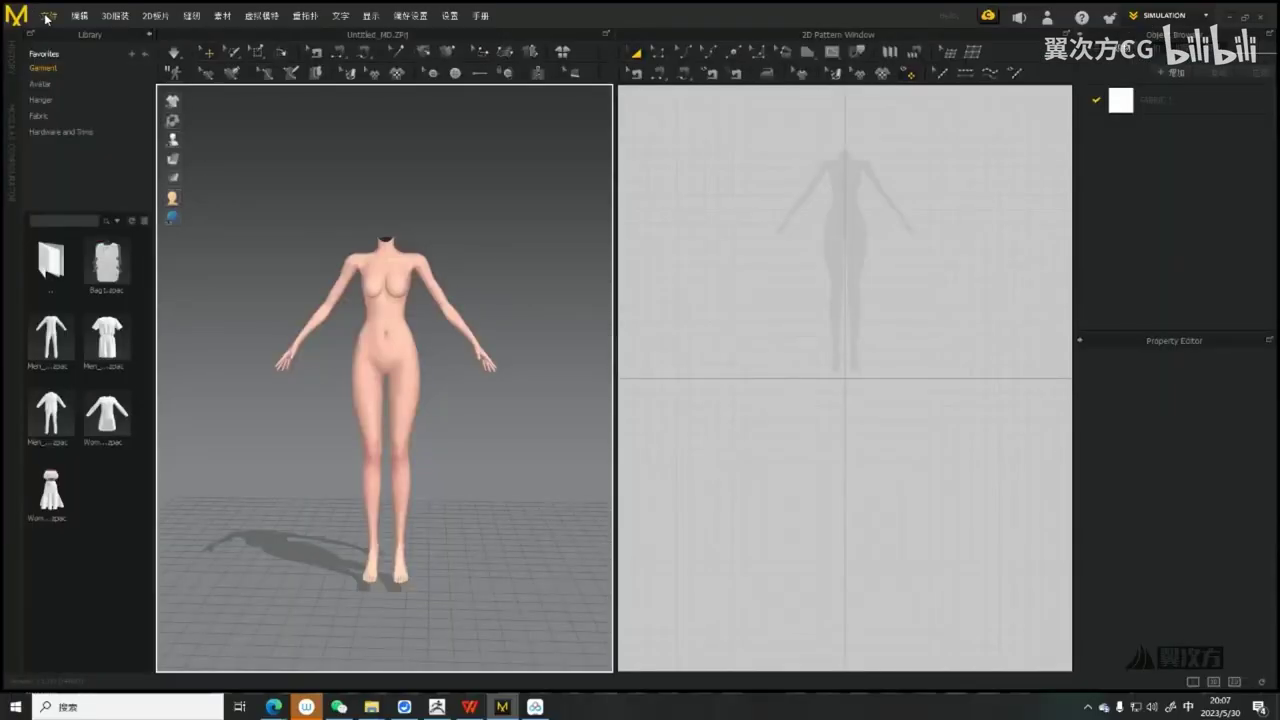
Import the body OBJ from the desktop into Marvelous Designer to return the avatar to its T-pose
{"action": "left_click", "coordinate": [45, 18]}
{"action": "mouse_move", "coordinate": [90, 172]}
{"action": "left_click", "coordinate": [180, 150]}
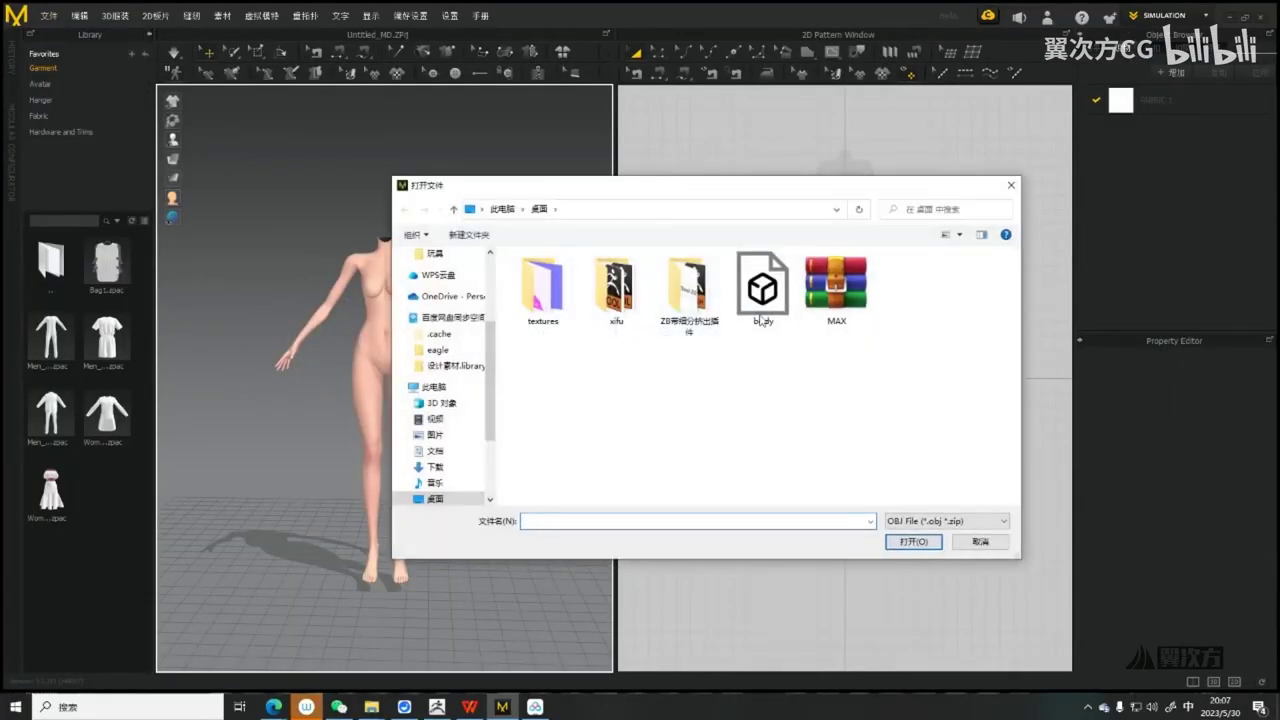
{"action": "double_click", "coordinate": [762, 287]}
{"action": "left_click", "coordinate": [653, 600]}
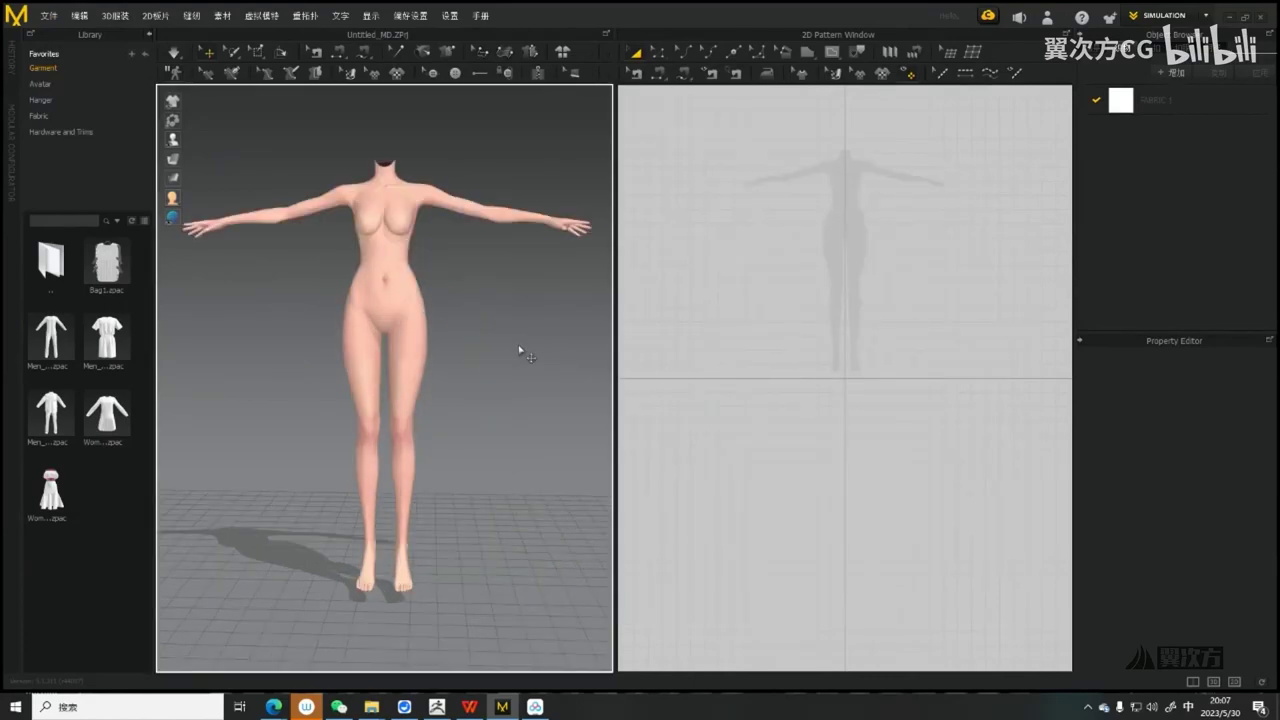
Switch to the WPS presentation and highlight the third point, 特殊体积支撑的模型, on the 模特体型动作 slide
{"action": "left_click", "coordinate": [469, 706]}
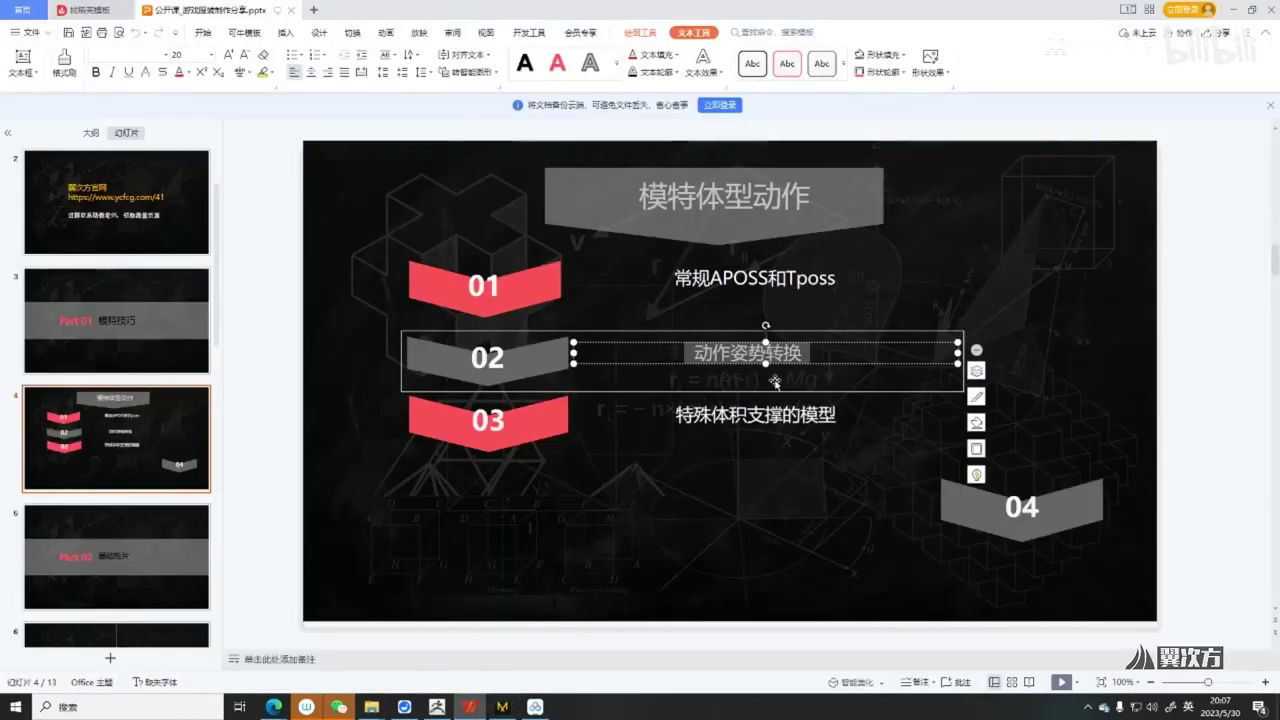
{"action": "left_click", "coordinate": [735, 413]}
{"action": "left_click_drag", "start_coordinate": [716, 421], "coordinate": [731, 418]}
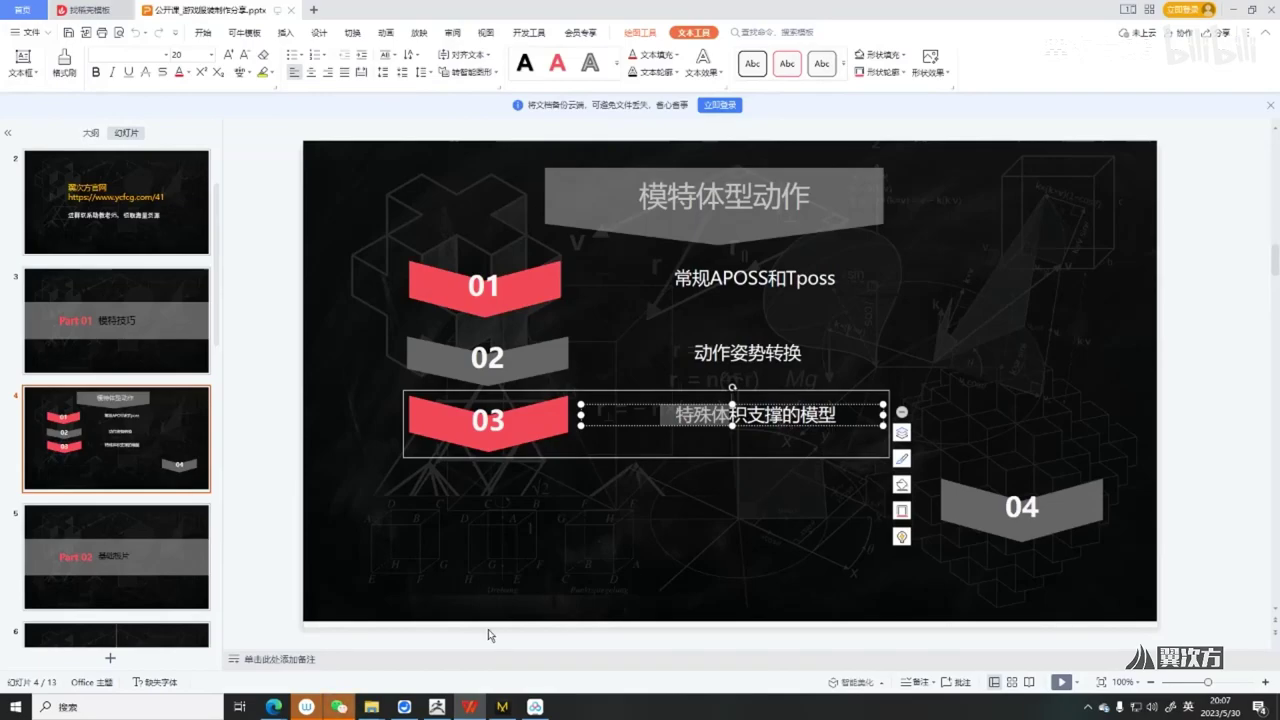
{"action": "left_click", "coordinate": [846, 418]}
{"action": "left_click_drag", "start_coordinate": [846, 418], "coordinate": [674, 415]}
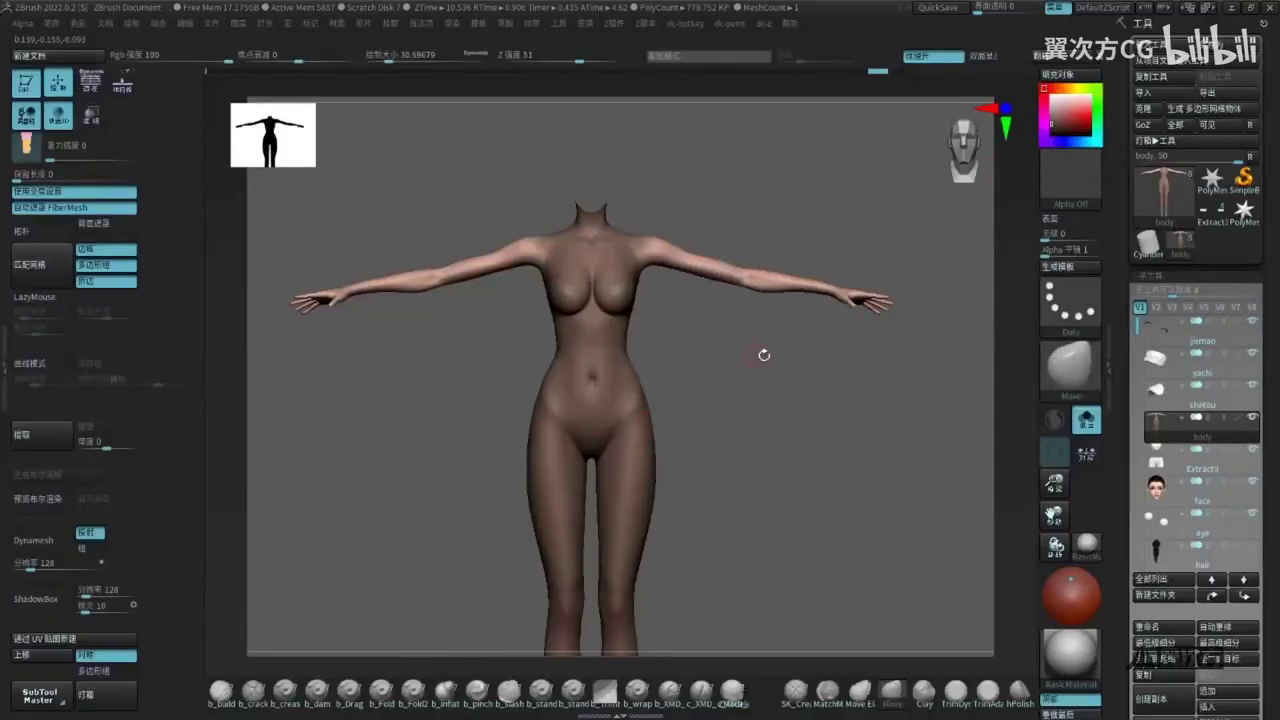
Turn the ZBrush body to a side view, sketch a red cape line from its back on a screen capture, and discard it
{"action": "mouse_move", "coordinate": [763, 354]}
{"action": "left_mouse_down"}
{"action": "mouse_move", "coordinate": [838, 433]}
{"action": "mouse_move", "coordinate": [803, 374]}
{"action": "mouse_move", "coordinate": [811, 420]}
{"action": "mouse_move", "coordinate": [749, 383]}
{"action": "left_mouse_up"}
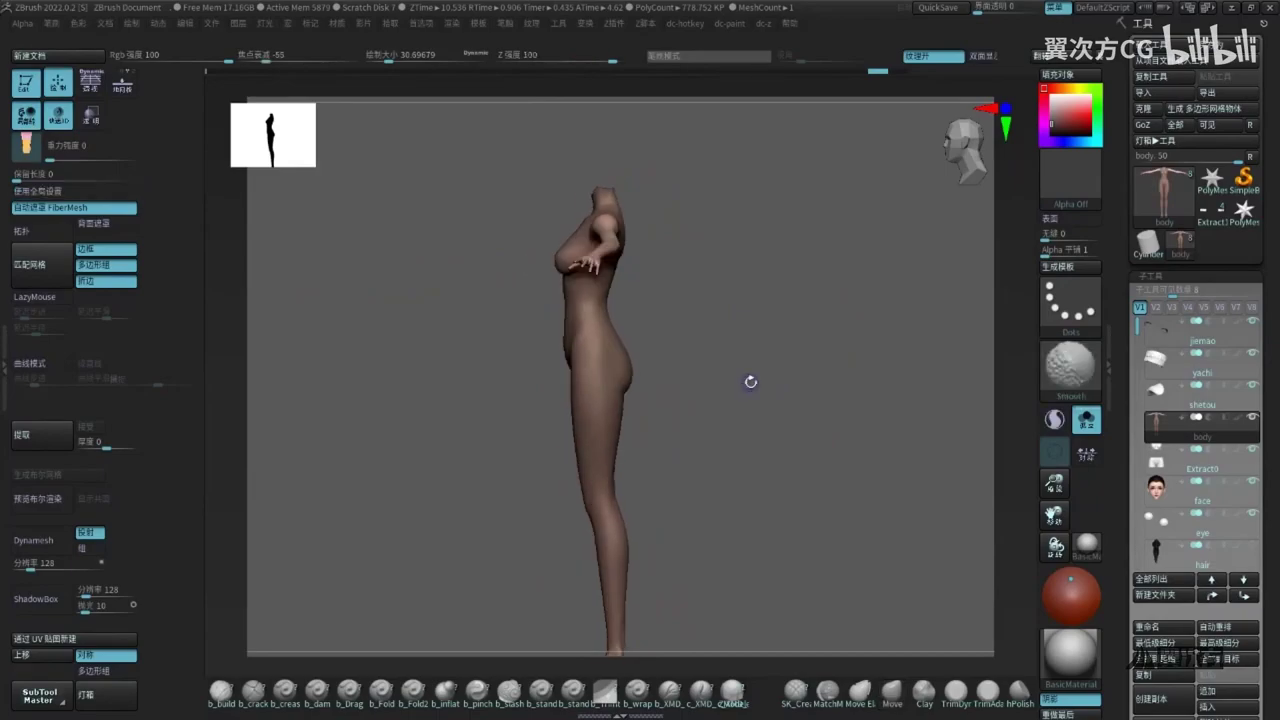
{"action": "key", "text": "ctrl+alt+a"}
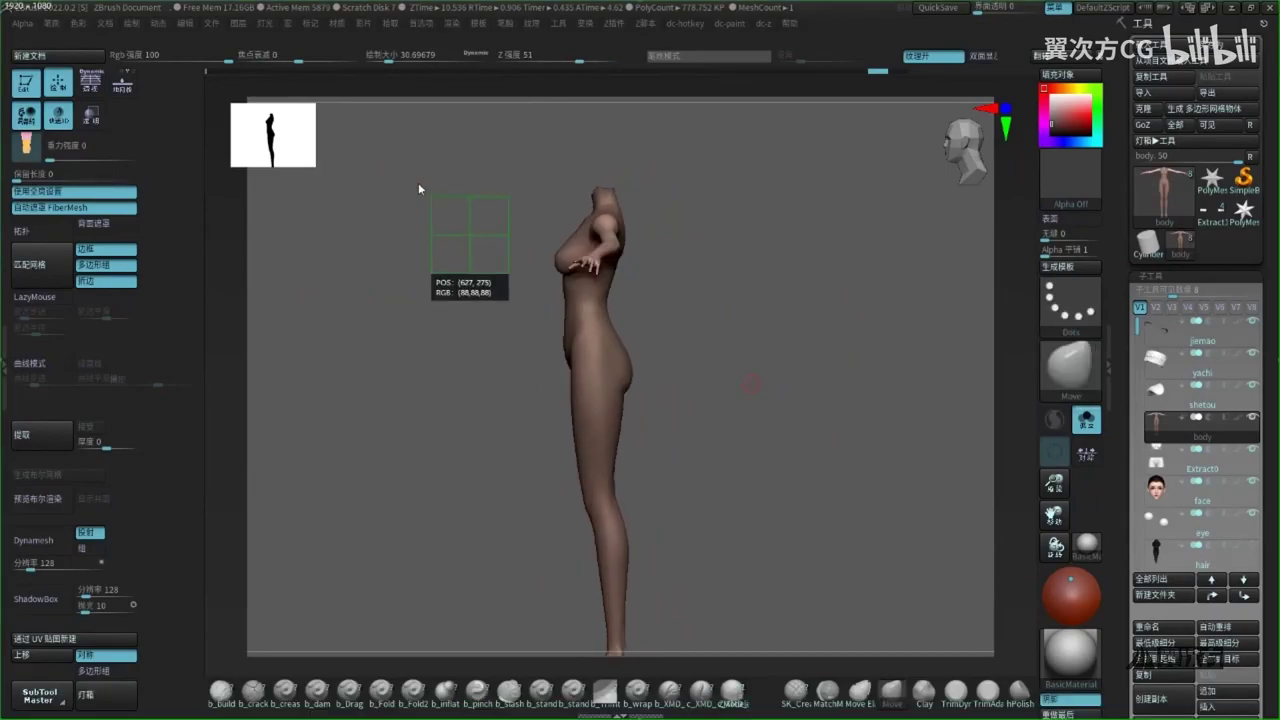
{"action": "left_click_drag", "start_coordinate": [315, 71], "coordinate": [1021, 643]}
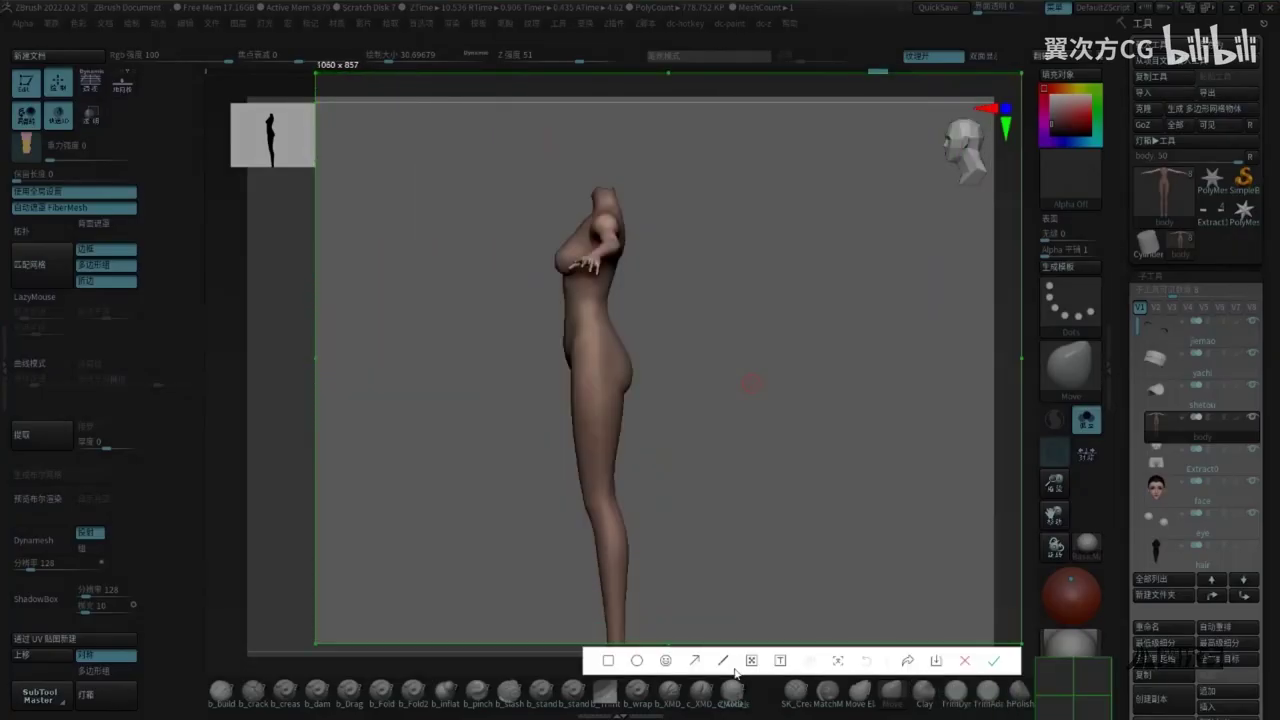
{"action": "left_click", "coordinate": [725, 661]}
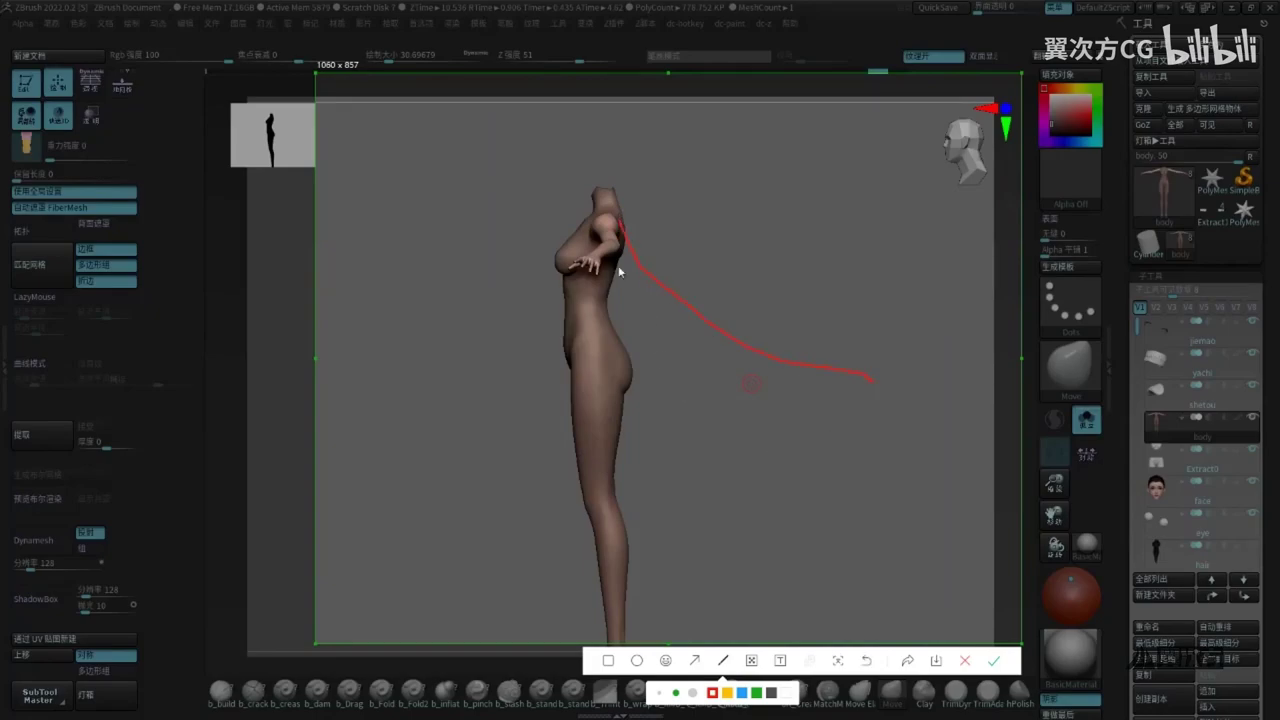
{"action": "left_click", "coordinate": [966, 660]}
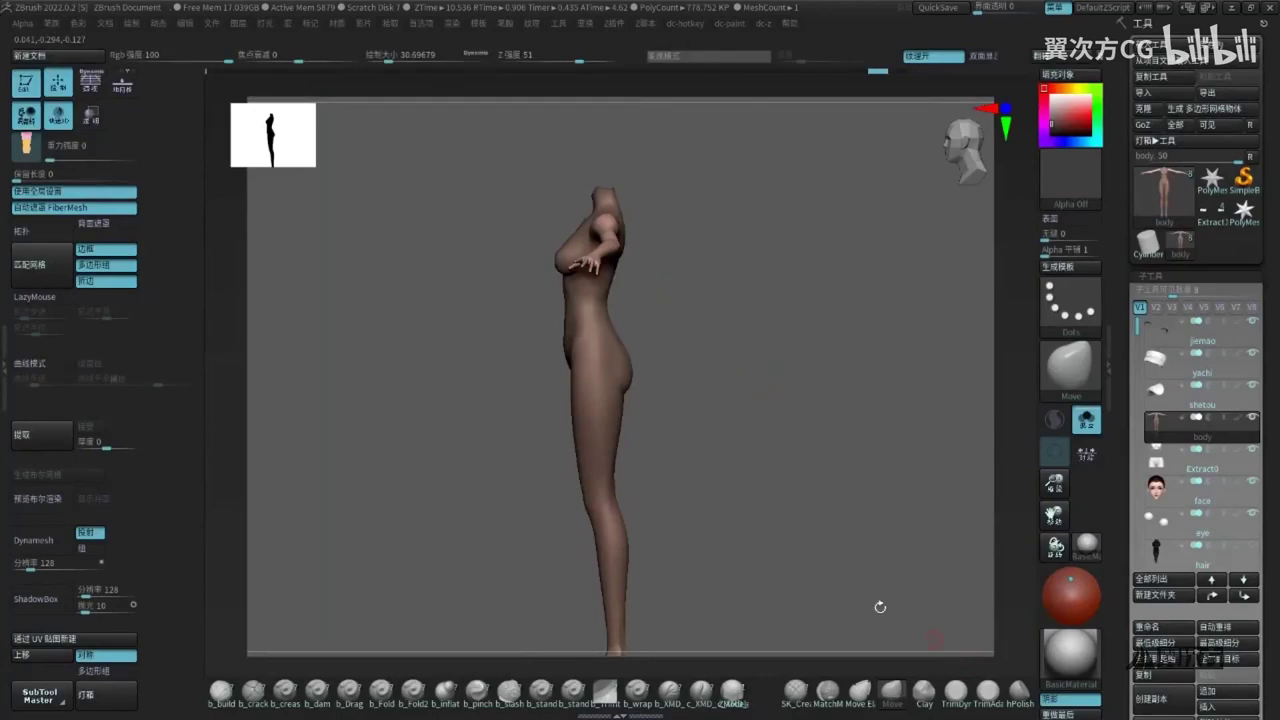
Return the body to a front view, outline a wide sleeve around one arm on a screen capture, and discard it
{"action": "left_click_drag", "start_coordinate": [880, 606], "coordinate": [803, 506], "text": "shift"}
{"action": "right_click_drag", "start_coordinate": [790, 402], "coordinate": [636, 330], "text": "ctrl"}
{"action": "right_click_drag", "start_coordinate": [636, 330], "coordinate": [634, 360], "text": "alt"}
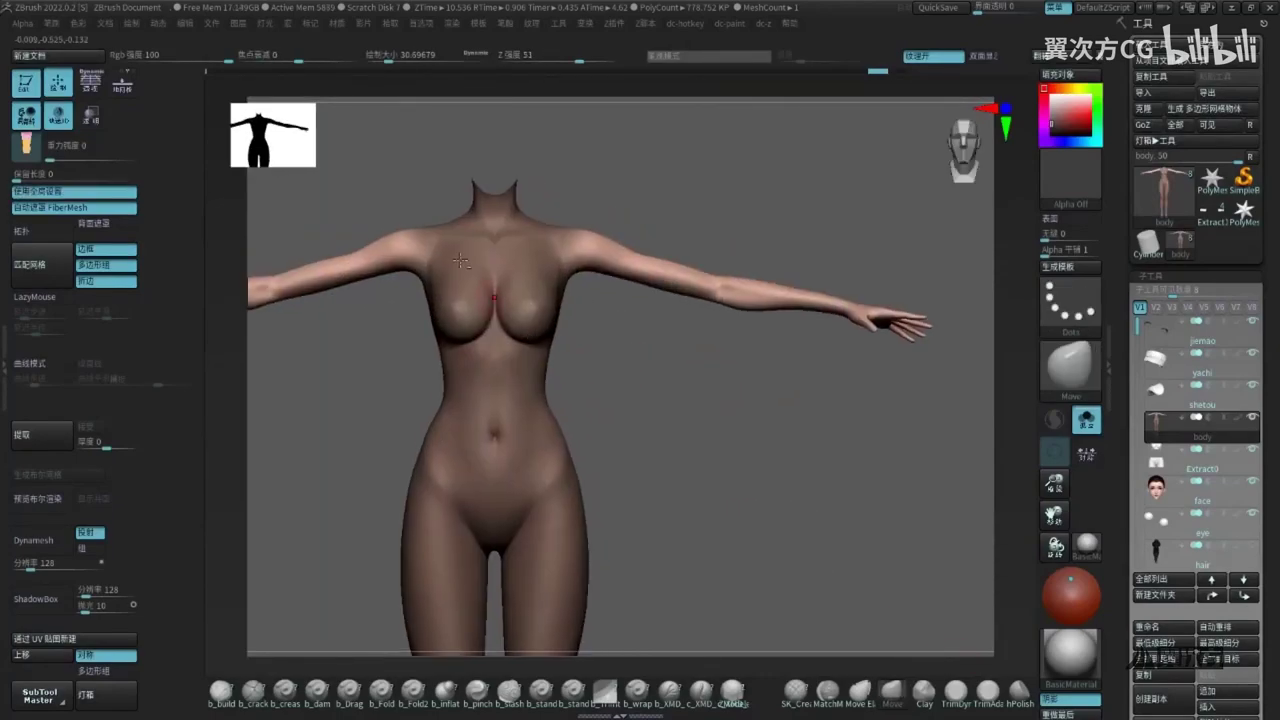
{"action": "key", "text": "ctrl+alt+a"}
{"action": "left_click_drag", "start_coordinate": [372, 116], "coordinate": [1085, 603]}
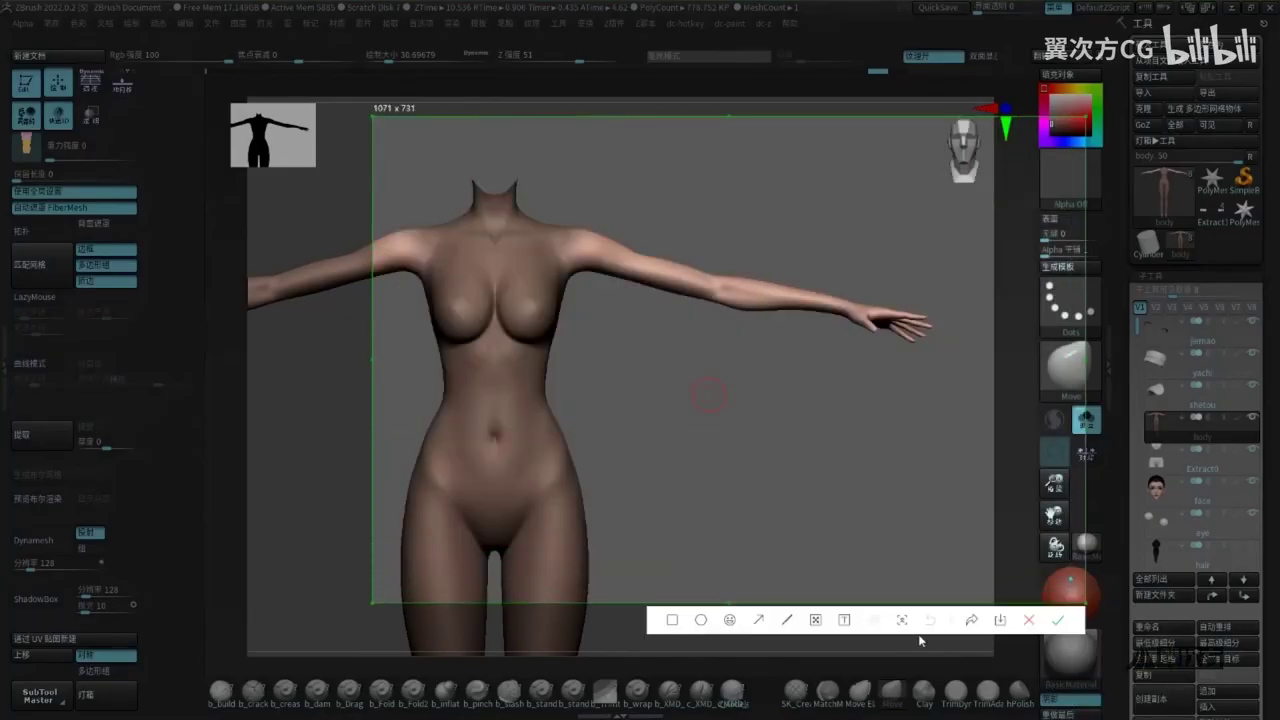
{"action": "left_click", "coordinate": [790, 620]}
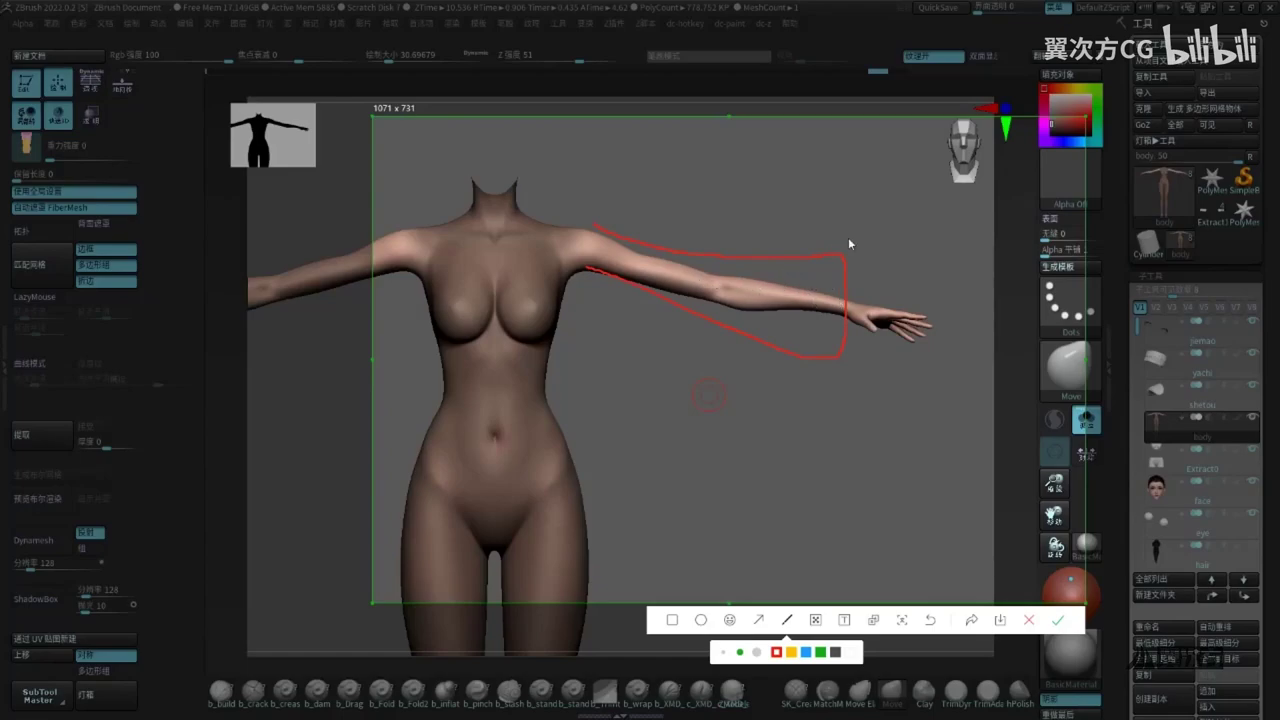
{"action": "left_click", "coordinate": [1028, 619]}
Frame more of the body, outline a flared skirt around the hips on a screen capture, and discard it
{"action": "mouse_move", "coordinate": [706, 498]}
{"action": "right_mouse_down", "text": "alt"}
{"action": "mouse_move", "coordinate": [763, 438]}
{"action": "mouse_move", "coordinate": [746, 457]}
{"action": "mouse_move", "coordinate": [701, 442]}
{"action": "right_mouse_up", "text": "alt"}
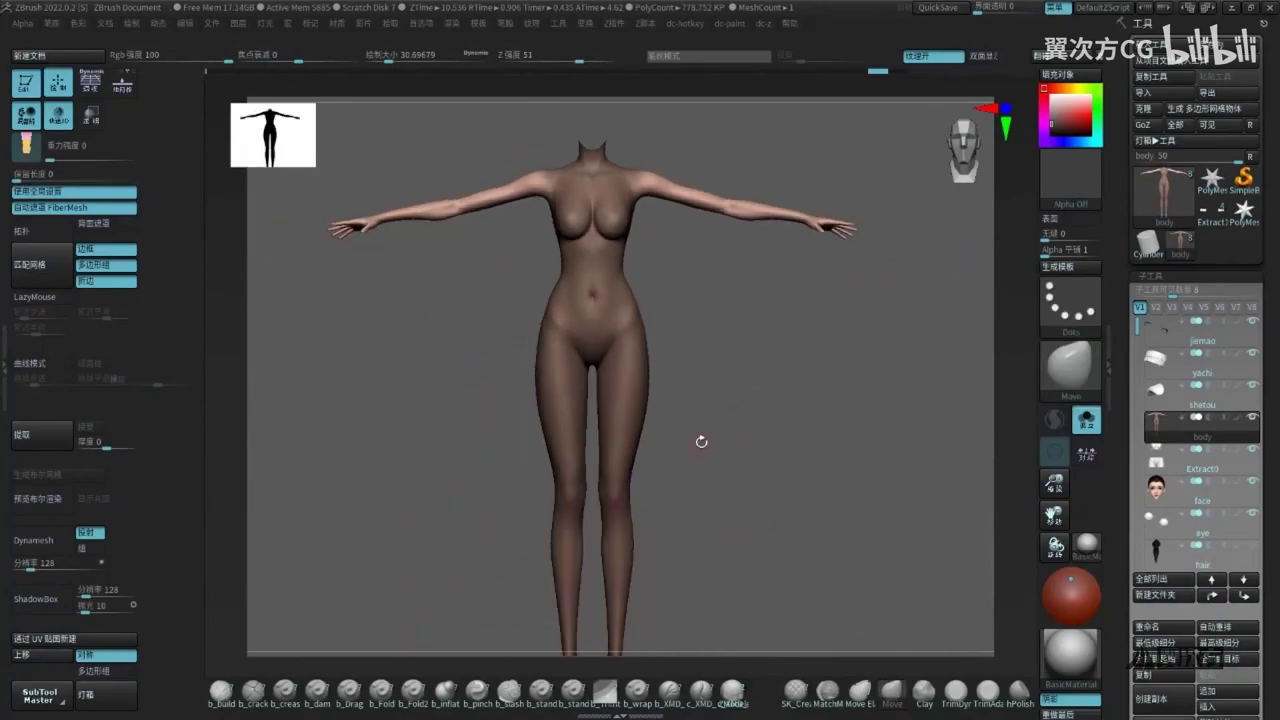
{"action": "key", "text": "ctrl+alt+a"}
{"action": "left_click_drag", "start_coordinate": [358, 123], "coordinate": [899, 656]}
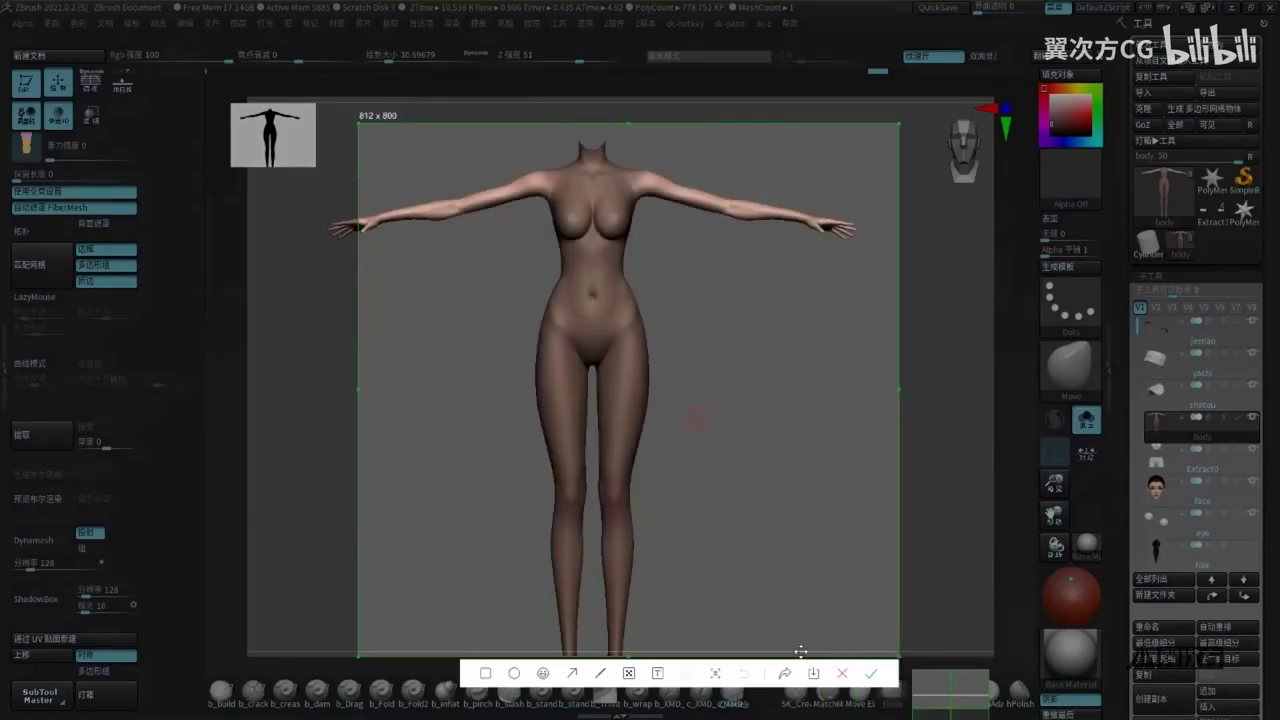
{"action": "left_click", "coordinate": [600, 673]}
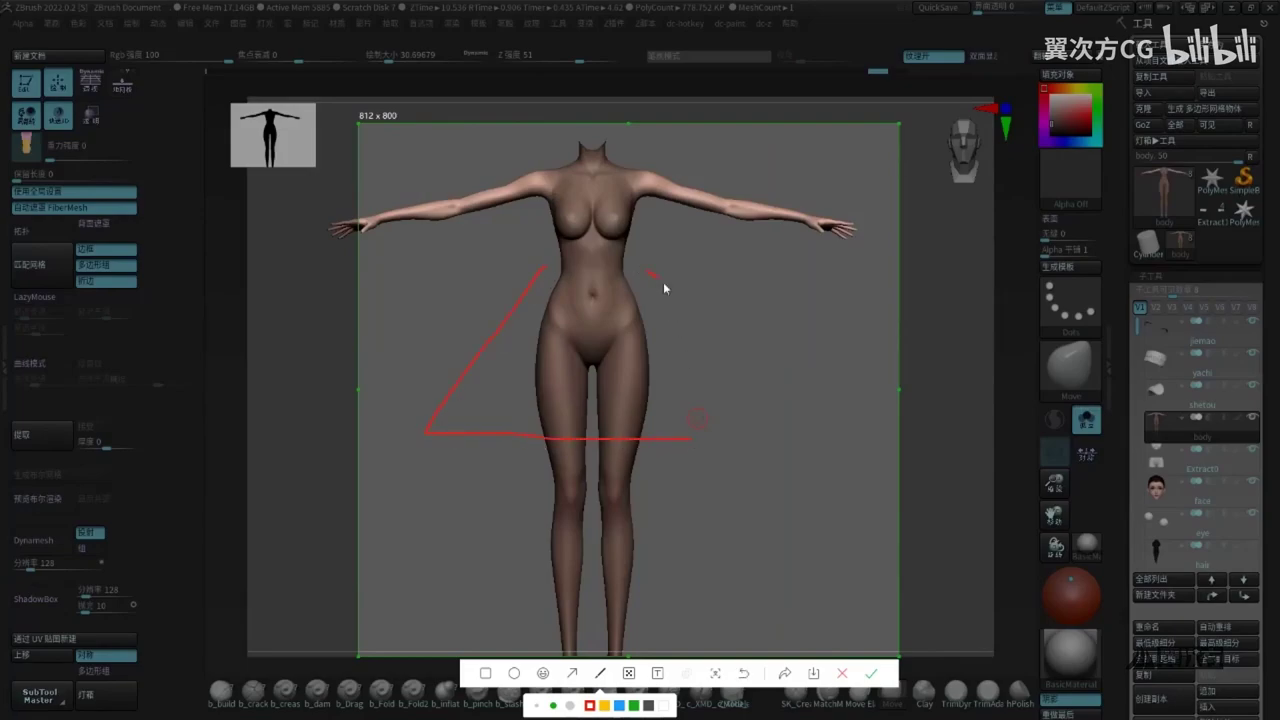
{"action": "left_click", "coordinate": [842, 675]}
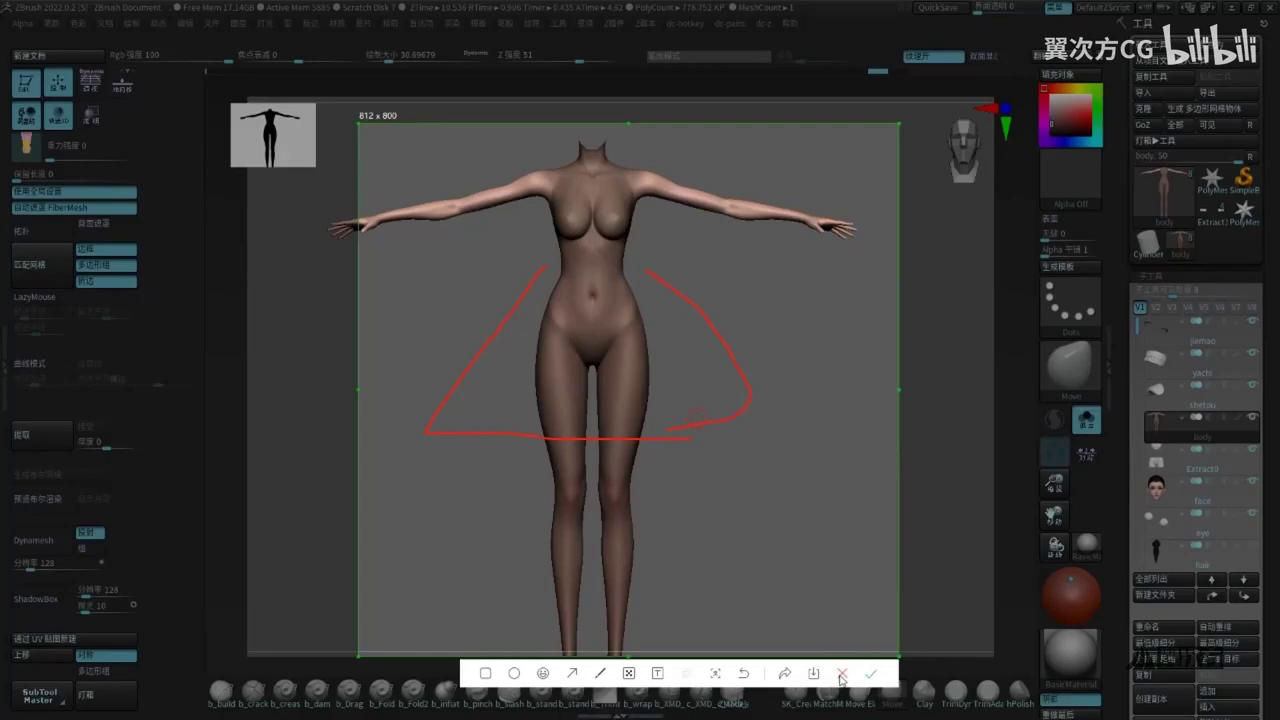
Examine the arm's mesh up close with the polygon wireframe shown, and hide the wireframe again
{"action": "left_click_drag", "start_coordinate": [708, 397], "coordinate": [711, 455], "text": "alt"}
{"action": "mouse_move", "coordinate": [711, 455]}
{"action": "left_mouse_down"}
{"action": "mouse_move", "coordinate": [682, 450]}
{"action": "mouse_move", "coordinate": [680, 417]}
{"action": "left_mouse_up"}
{"action": "left_click_drag", "start_coordinate": [639, 321], "coordinate": [686, 394]}
{"action": "right_click_drag", "start_coordinate": [663, 306], "coordinate": [658, 361], "text": "ctrl"}
{"action": "key", "text": "shift+f"}
{"action": "key", "text": "shift+f"}
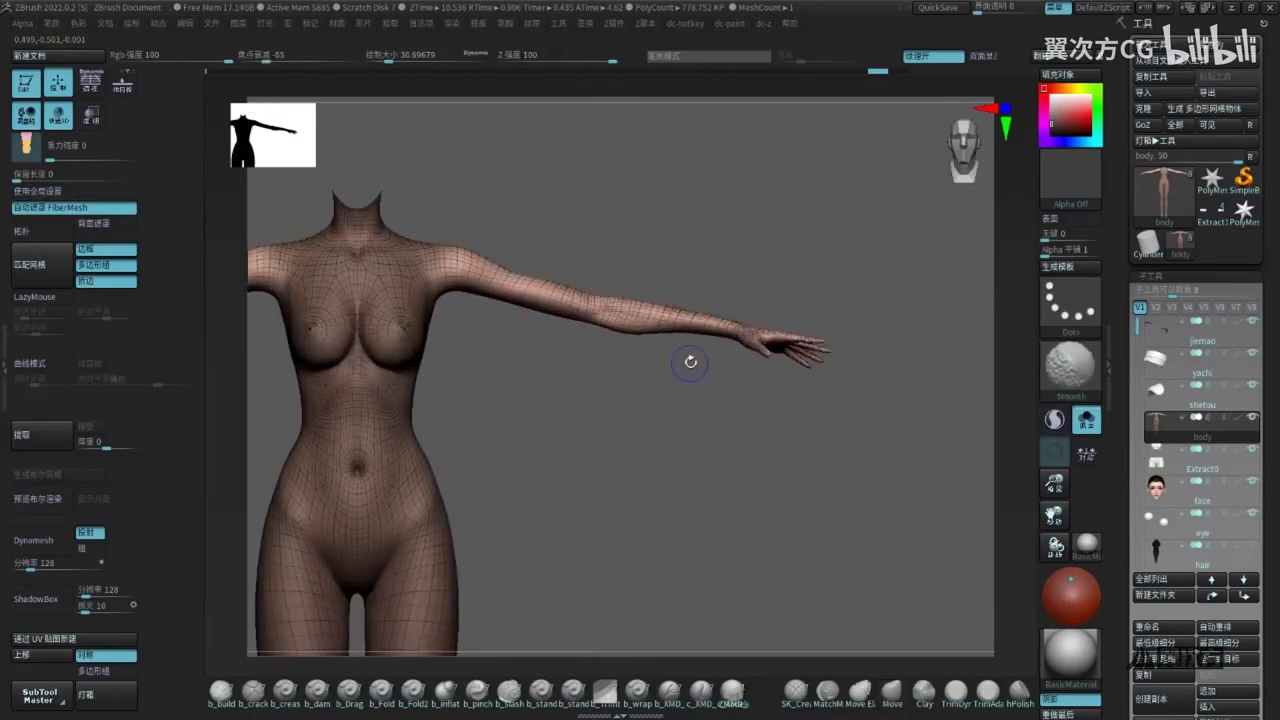
{"action": "left_click_drag", "start_coordinate": [669, 460], "coordinate": [774, 514], "text": "alt"}
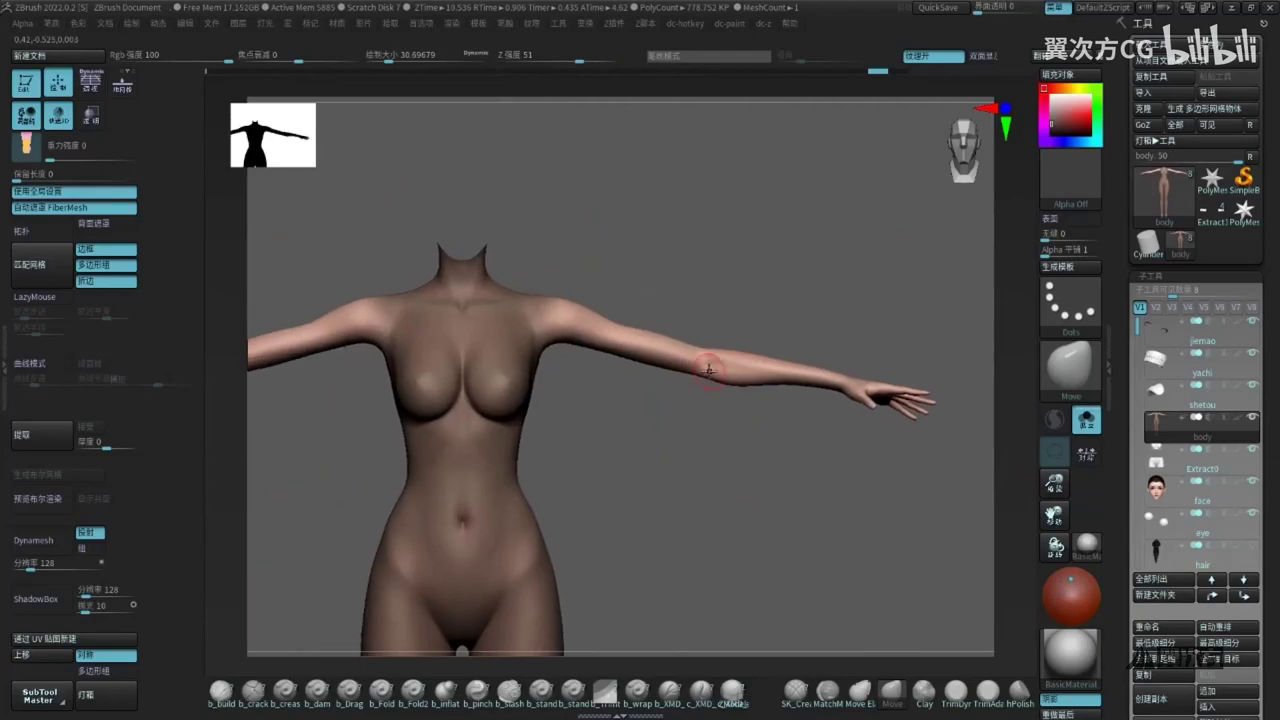
{"action": "key", "text": "shift"}
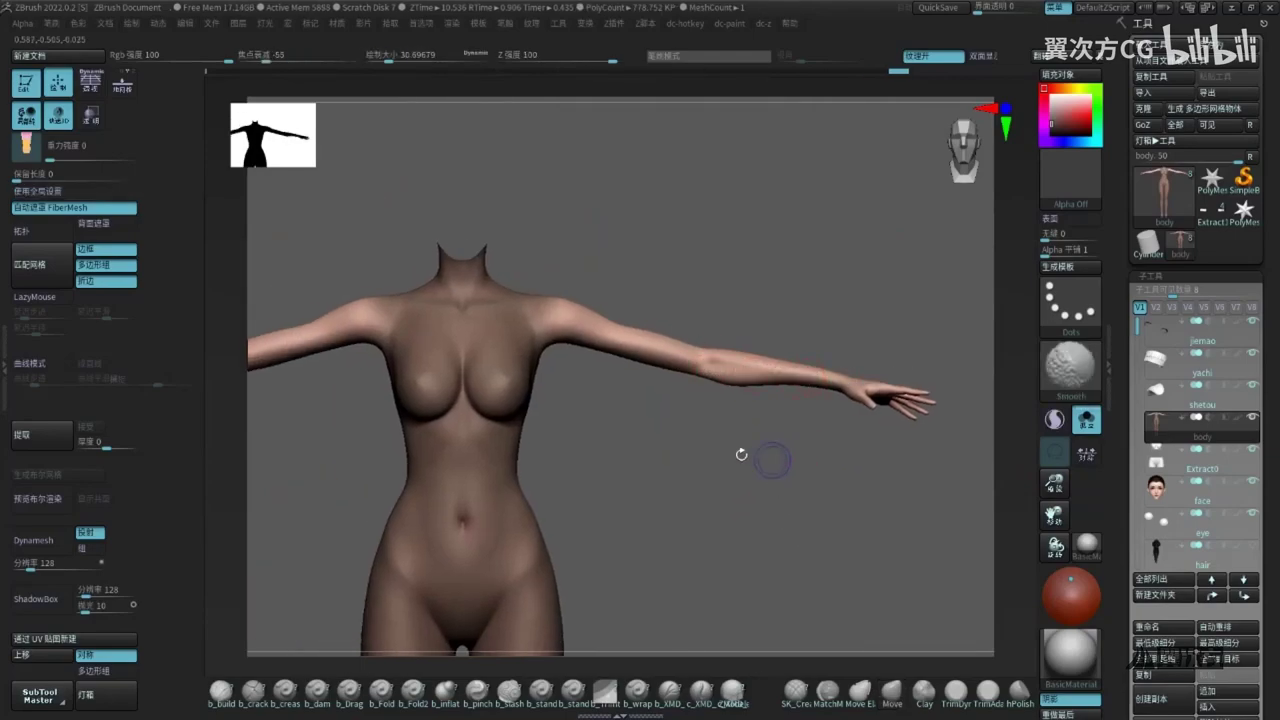
Lower the body by one subdivision level and choose the b_inflat brush with a size of about 115.86
{"action": "key", "text": "shift+d"}
{"action": "key", "text": "shift+f"}
{"action": "key", "text": "shift+f"}
{"action": "key", "text": "s"}
{"action": "left_click", "coordinate": [688, 468]}
{"action": "left_click", "coordinate": [446, 691]}
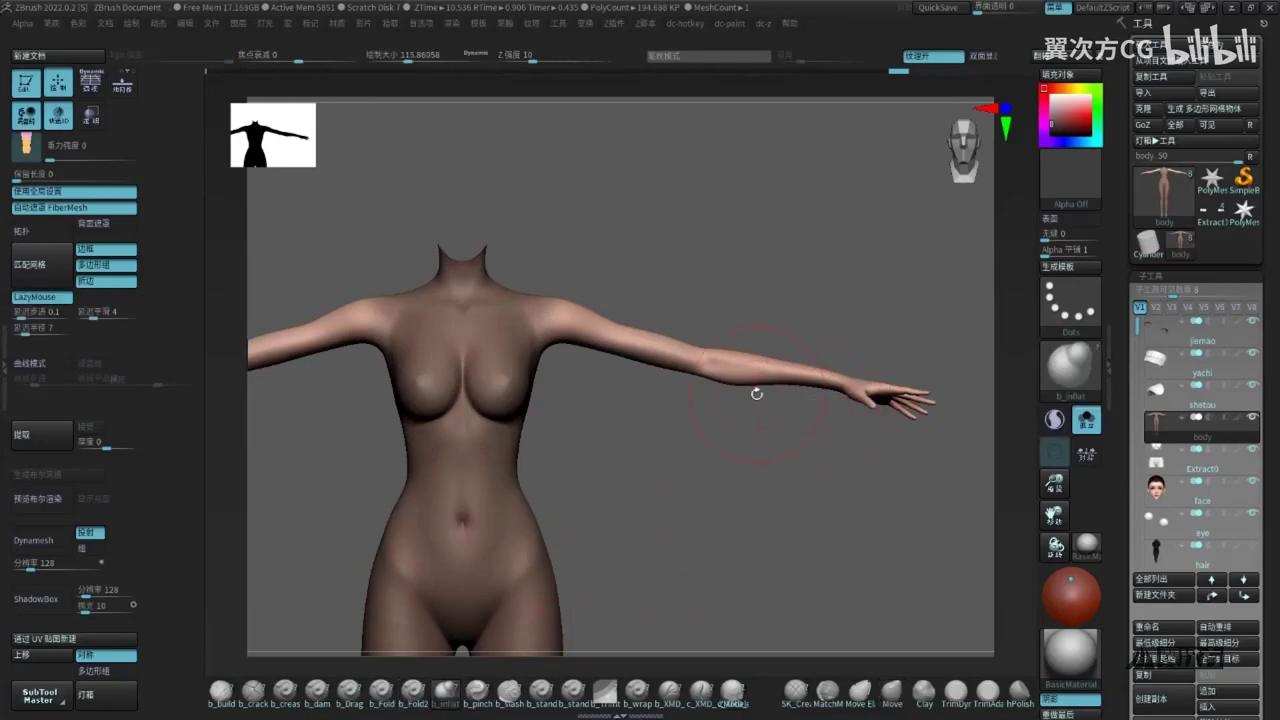
Inflate the forearm into a bulging sleeve-like volume with the b_inflat brush and undo the last strokes
{"action": "mouse_move", "coordinate": [752, 368]}
{"action": "left_mouse_down"}
{"action": "mouse_move", "coordinate": [829, 374]}
{"action": "mouse_move", "coordinate": [700, 357]}
{"action": "mouse_move", "coordinate": [650, 332]}
{"action": "mouse_move", "coordinate": [813, 385]}
{"action": "mouse_move", "coordinate": [723, 349]}
{"action": "mouse_move", "coordinate": [742, 362]}
{"action": "mouse_move", "coordinate": [732, 367]}
{"action": "mouse_move", "coordinate": [749, 400]}
{"action": "left_mouse_up"}
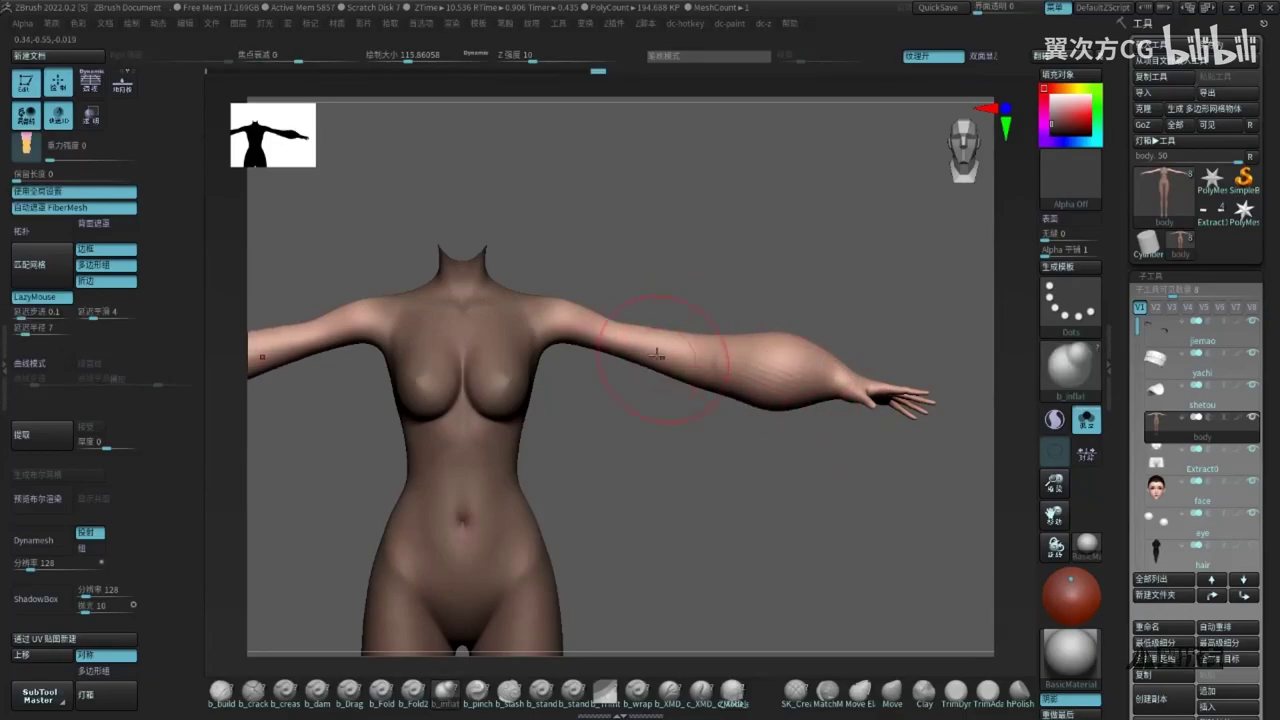
{"action": "left_click_drag", "start_coordinate": [733, 340], "coordinate": [848, 343]}
{"action": "key", "text": "ctrl+z"}
{"action": "key", "text": "ctrl+z"}
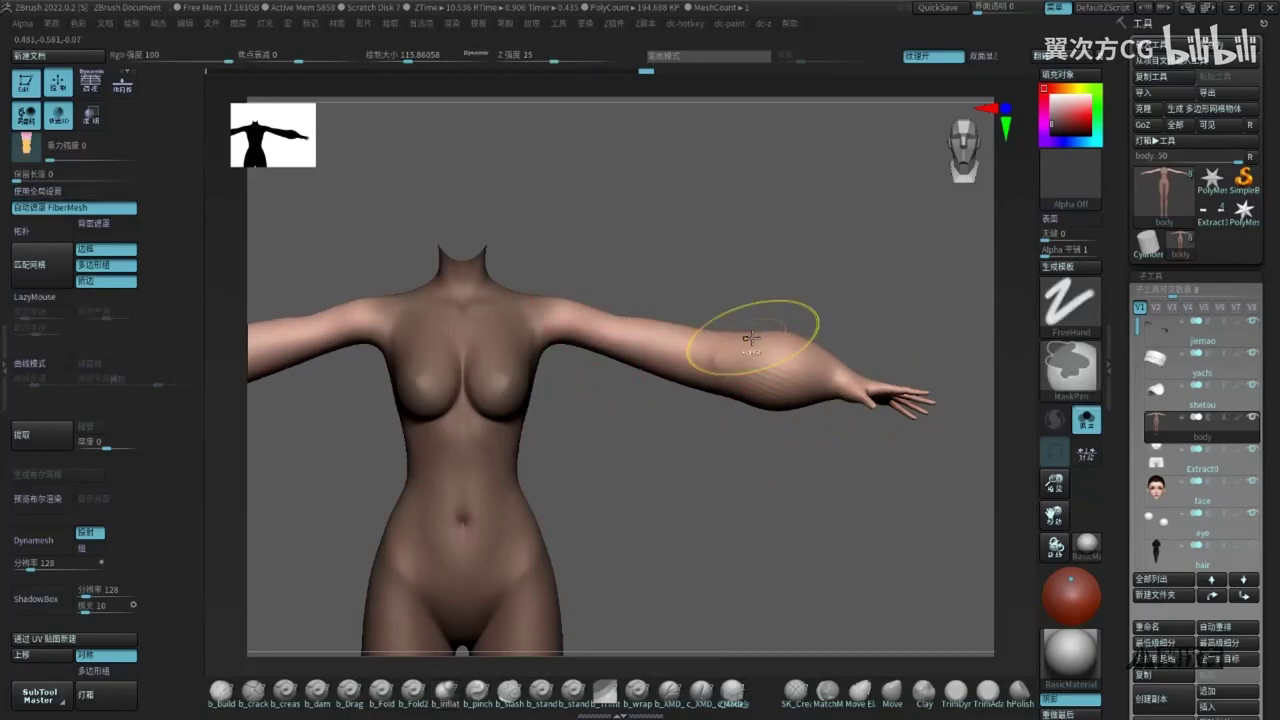
Inflate the forearm further from several angles with the b_inflat brush to round out the sleeve-like volume
{"action": "mouse_move", "coordinate": [880, 245]}
{"action": "left_mouse_down"}
{"action": "mouse_move", "coordinate": [734, 389]}
{"action": "mouse_move", "coordinate": [749, 409]}
{"action": "left_mouse_up"}
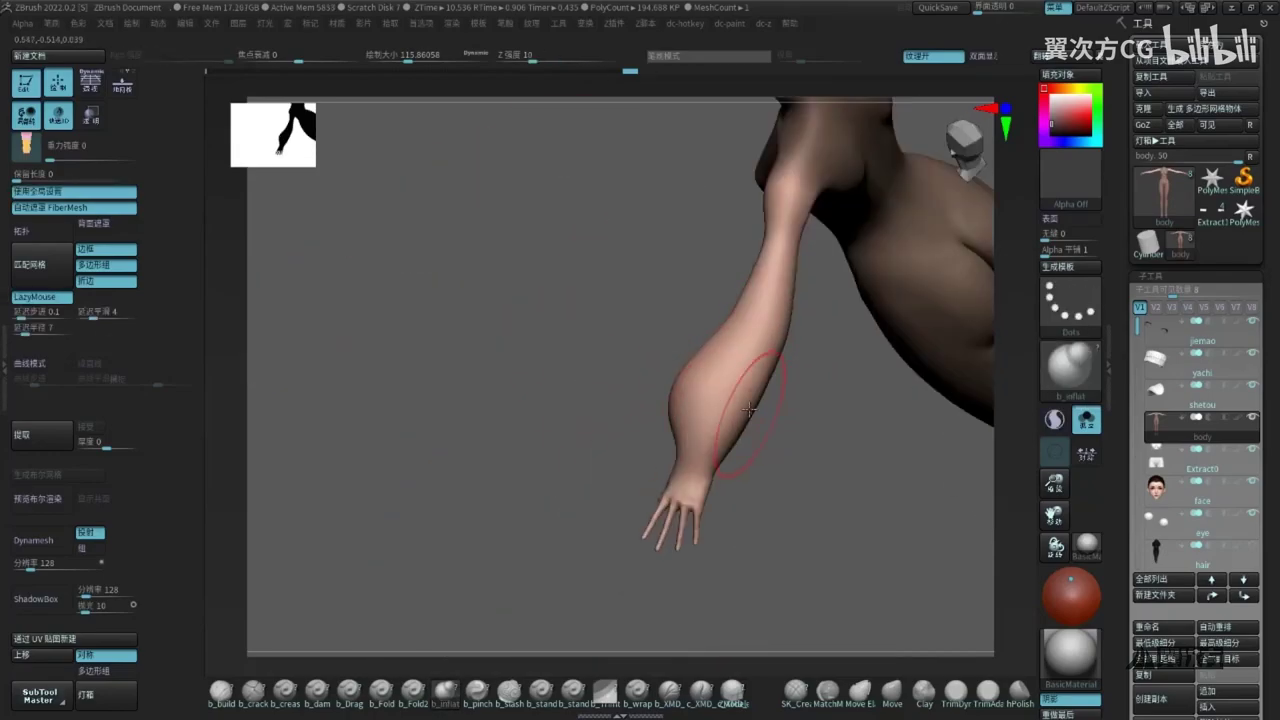
{"action": "left_click_drag", "start_coordinate": [732, 465], "coordinate": [752, 430]}
{"action": "left_click_drag", "start_coordinate": [746, 363], "coordinate": [738, 428]}
{"action": "left_click_drag", "start_coordinate": [811, 443], "coordinate": [862, 438]}
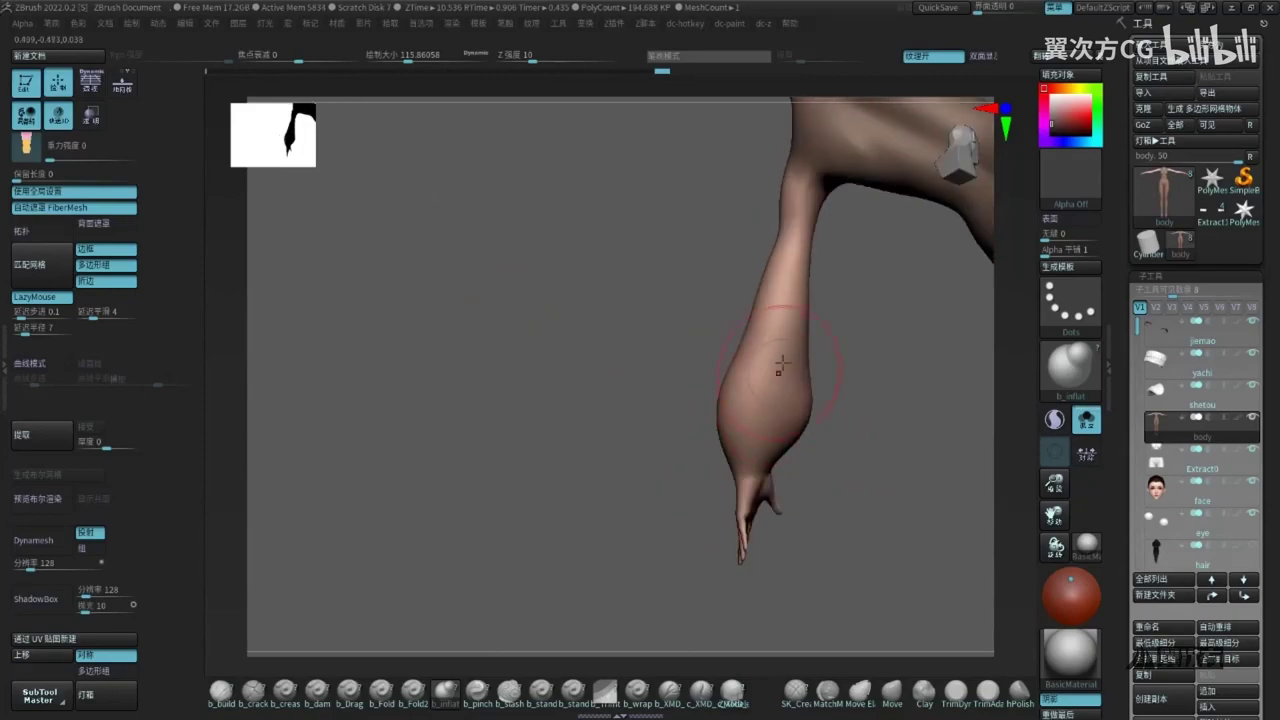
{"action": "mouse_move", "coordinate": [731, 442]}
{"action": "left_mouse_down"}
{"action": "mouse_move", "coordinate": [811, 474]}
{"action": "mouse_move", "coordinate": [814, 346]}
{"action": "mouse_move", "coordinate": [843, 397]}
{"action": "mouse_move", "coordinate": [848, 368]}
{"action": "mouse_move", "coordinate": [811, 334]}
{"action": "left_mouse_up"}
Choose the DamStandard brush, set its size to about 86.82, and refine the sleeve volume near the wrist
{"action": "key", "text": "b"}
{"action": "key", "text": "d"}
{"action": "key", "text": "s"}
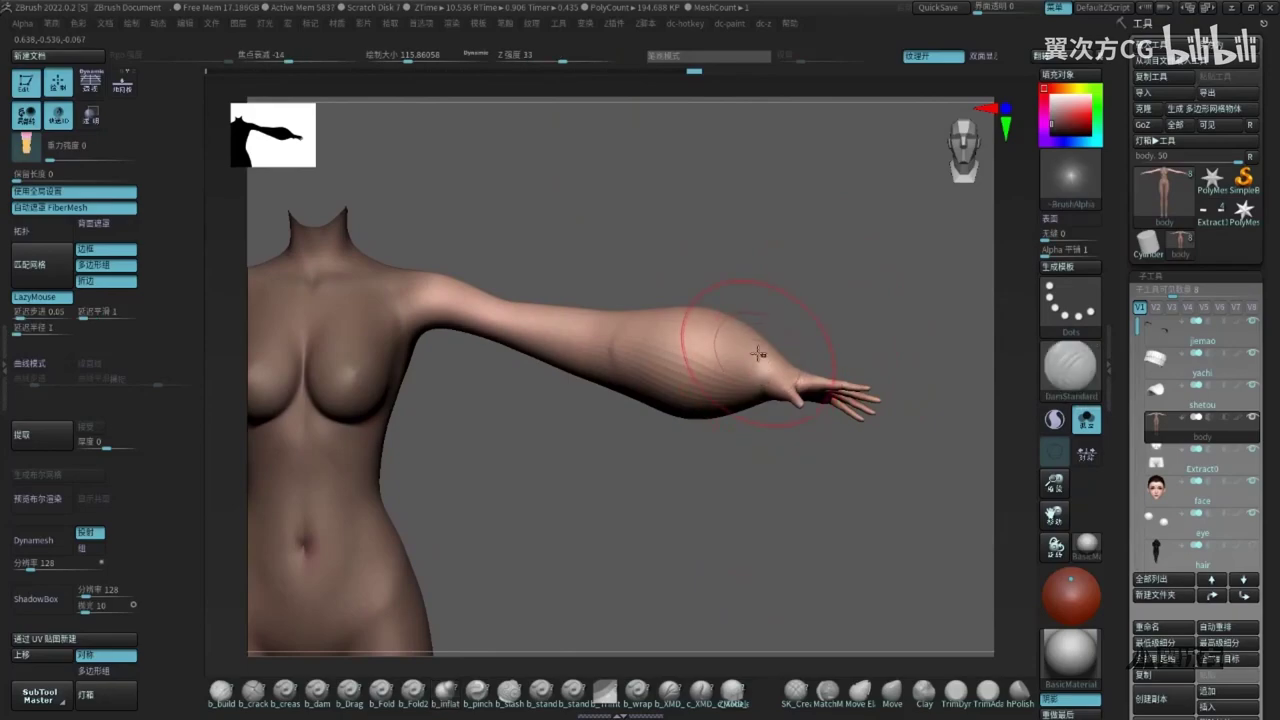
{"action": "key", "text": "s"}
{"action": "mouse_move", "coordinate": [866, 320]}
{"action": "left_mouse_down"}
{"action": "mouse_move", "coordinate": [851, 320]}
{"action": "mouse_move", "coordinate": [843, 280]}
{"action": "mouse_move", "coordinate": [812, 313]}
{"action": "left_mouse_up"}
{"action": "key", "text": "s"}
{"action": "left_click_drag", "start_coordinate": [758, 366], "coordinate": [771, 349], "text": "shift"}
{"action": "key", "text": "space"}
{"action": "mouse_move", "coordinate": [818, 314]}
{"action": "left_mouse_down"}
{"action": "mouse_move", "coordinate": [778, 362]}
{"action": "mouse_move", "coordinate": [808, 345]}
{"action": "left_mouse_up"}
Open the body's geometry and dynamic subdivision settings and lower the mesh to subdivision level 2
{"action": "left_click_drag", "start_coordinate": [1180, 645], "coordinate": [1178, 470]}
{"action": "left_click", "coordinate": [1170, 551]}
{"action": "left_click_drag", "start_coordinate": [1172, 570], "coordinate": [1177, 471]}
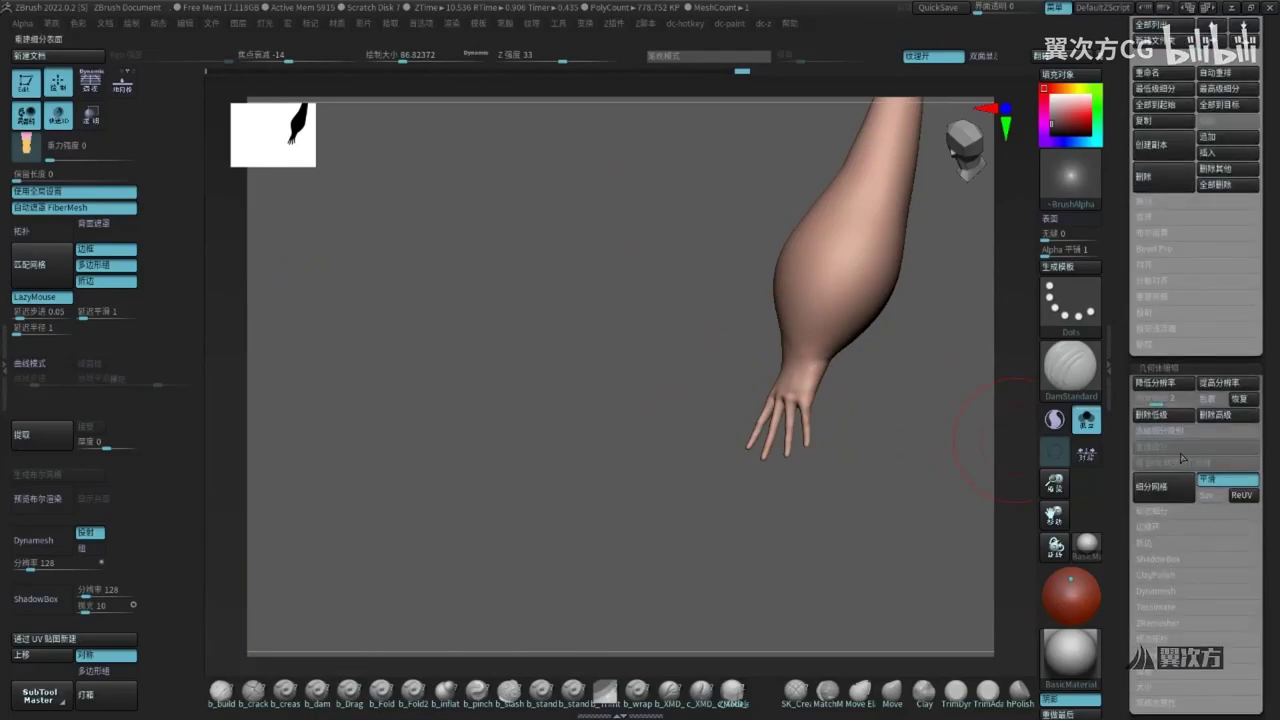
{"action": "left_click", "coordinate": [1158, 513]}
{"action": "left_click", "coordinate": [1145, 527]}
{"action": "right_click_drag", "start_coordinate": [818, 349], "coordinate": [787, 390], "text": "alt"}
{"action": "left_click_drag", "start_coordinate": [788, 390], "coordinate": [794, 349]}
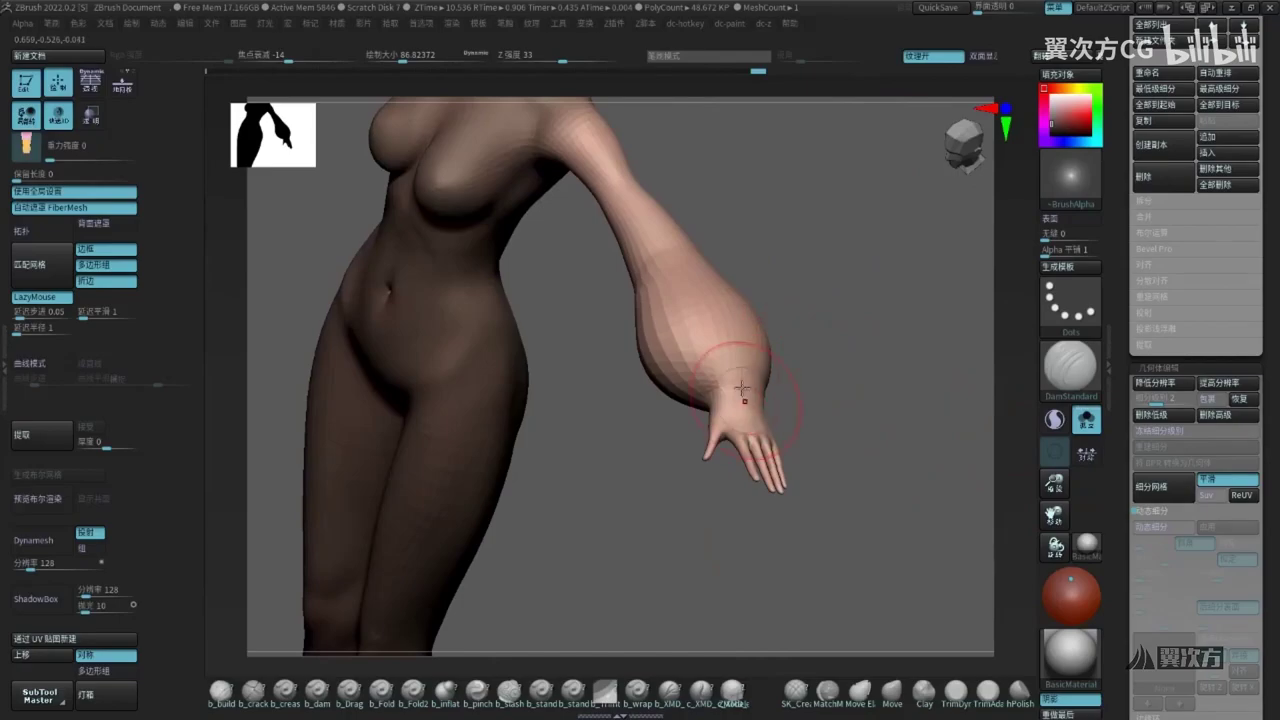
Sculpt and smooth the gathered end of the sleeve volume around the wrist with the DamStandard brush
{"action": "right_click_drag", "start_coordinate": [780, 364], "coordinate": [726, 354]}
{"action": "left_click_drag", "start_coordinate": [726, 354], "coordinate": [766, 366]}
{"action": "key", "text": "space"}
{"action": "left_click", "coordinate": [772, 412]}
{"action": "right_click_drag", "start_coordinate": [790, 390], "coordinate": [714, 357]}
{"action": "mouse_move", "coordinate": [714, 357]}
{"action": "left_mouse_down"}
{"action": "mouse_move", "coordinate": [801, 388]}
{"action": "mouse_move", "coordinate": [751, 354]}
{"action": "mouse_move", "coordinate": [764, 412]}
{"action": "mouse_move", "coordinate": [771, 395]}
{"action": "mouse_move", "coordinate": [749, 371]}
{"action": "left_mouse_up"}
{"action": "right_click_drag", "start_coordinate": [798, 353], "coordinate": [838, 345]}
{"action": "left_click_drag", "start_coordinate": [838, 345], "coordinate": [863, 351], "text": "shift"}
Set the brush size to about 131.96 and check the body with the polygon wireframe shown and hidden again
{"action": "right_click_drag", "start_coordinate": [863, 351], "coordinate": [800, 290]}
{"action": "mouse_move", "coordinate": [800, 290]}
{"action": "right_mouse_down", "text": "ctrl"}
{"action": "mouse_move", "coordinate": [803, 319]}
{"action": "mouse_move", "coordinate": [853, 306]}
{"action": "mouse_move", "coordinate": [803, 346]}
{"action": "right_mouse_up", "text": "ctrl"}
{"action": "key", "text": "s"}
{"action": "key", "text": "shift+f"}
{"action": "key", "text": "shift+f"}
Export the body mesh to the desktop in OBJ format over the existing body file
{"action": "left_click_drag", "start_coordinate": [1125, 194], "coordinate": [1125, 530]}
{"action": "left_click_drag", "start_coordinate": [1123, 60], "coordinate": [1123, 228]}
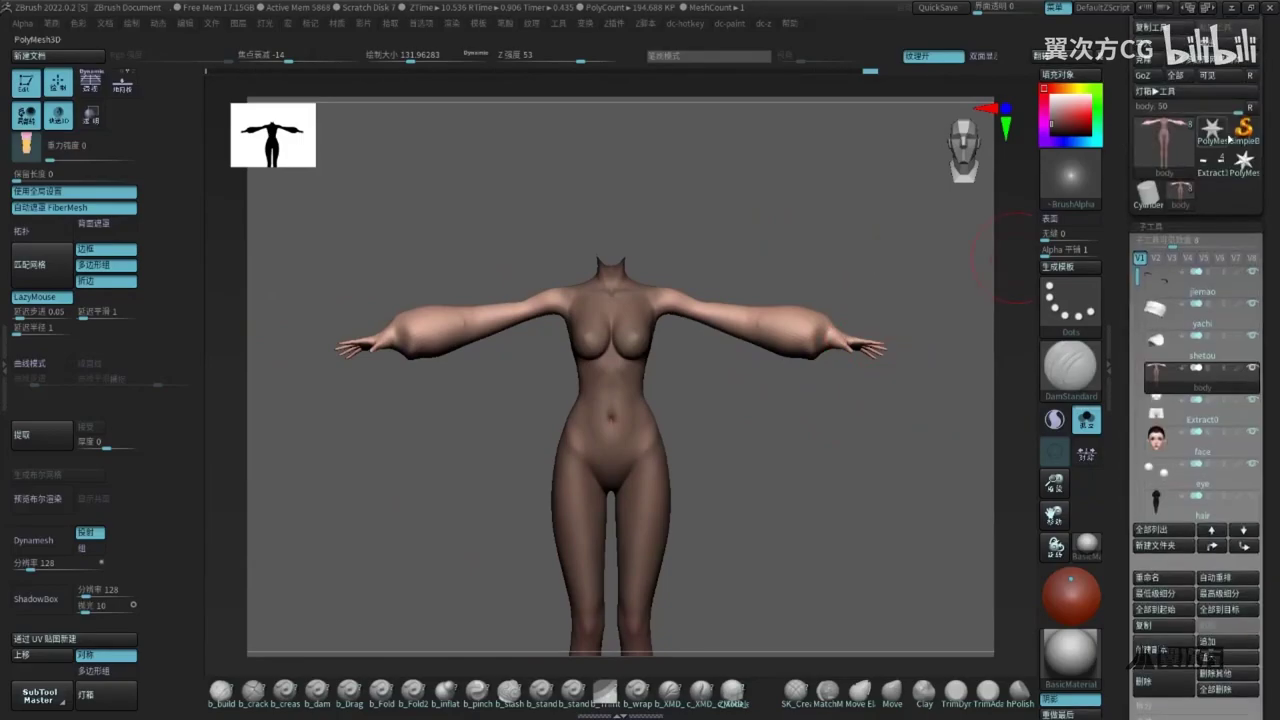
{"action": "left_click", "coordinate": [1209, 46]}
{"action": "scroll", "coordinate": [410, 298], "scroll_direction": "up", "scroll_amount": 4}
{"action": "left_click", "coordinate": [422, 290]}
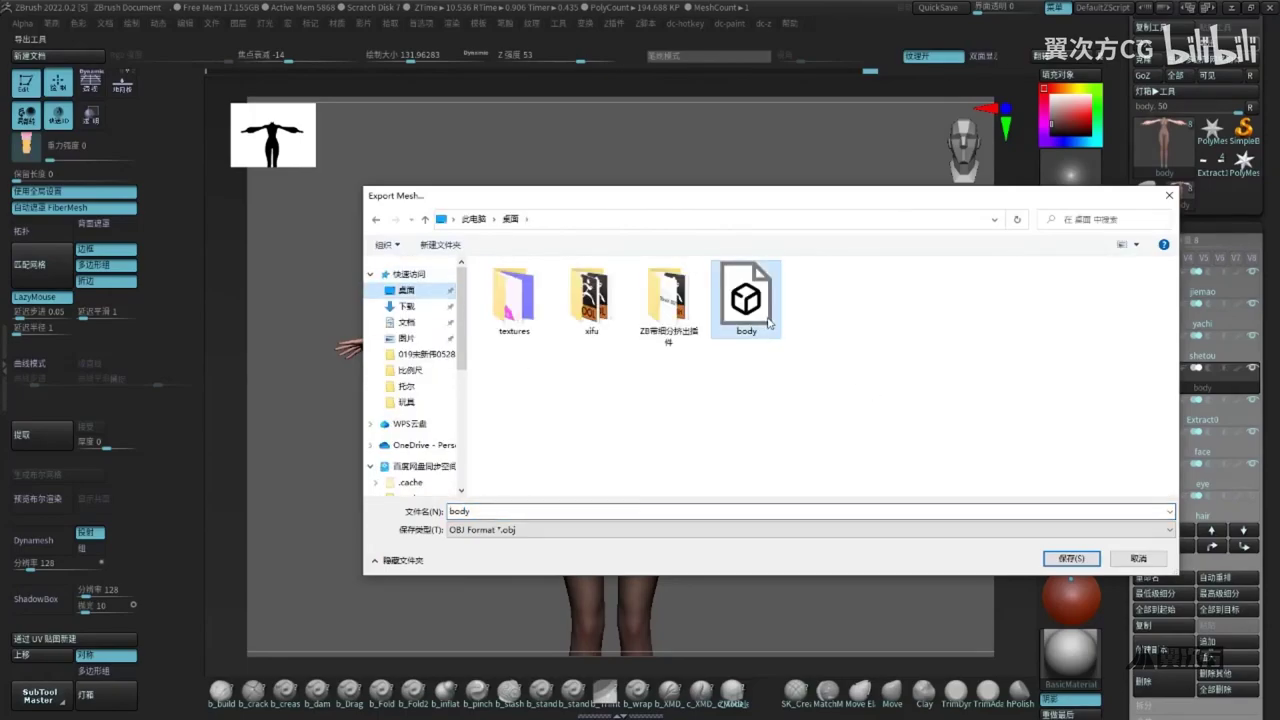
{"action": "left_click", "coordinate": [1071, 558]}
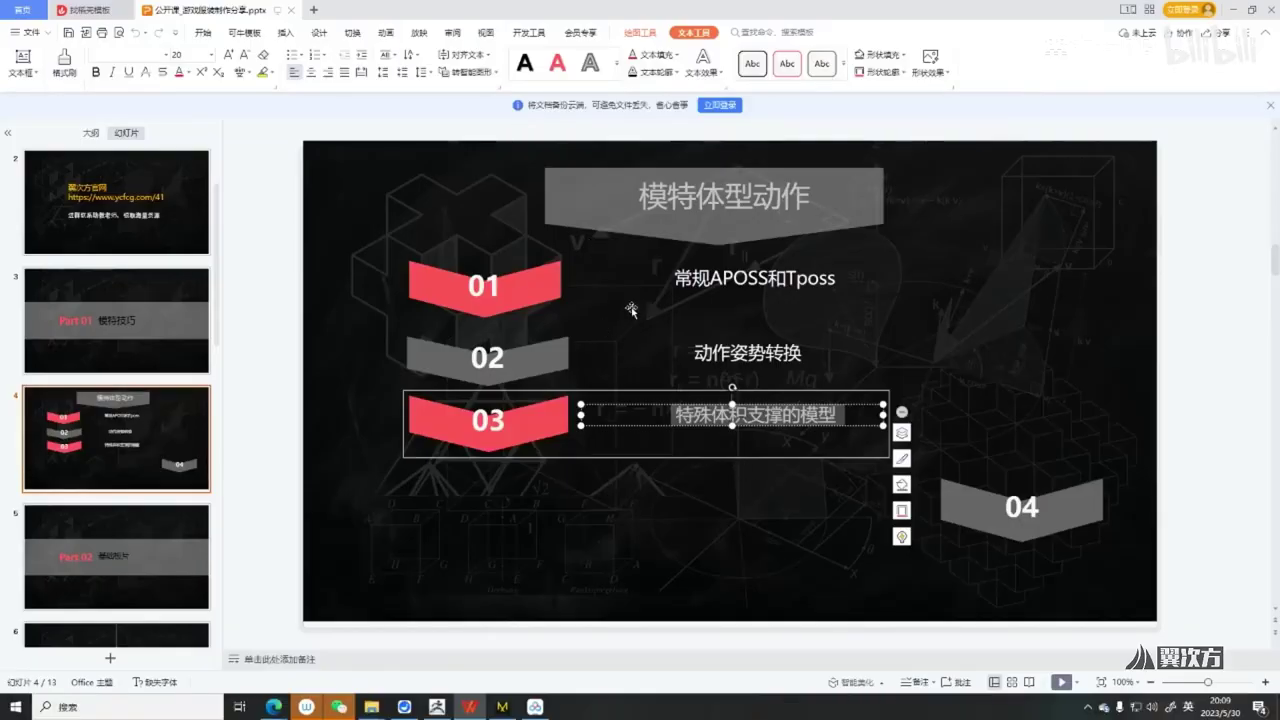
Switch to Marvelous Designer and import the body OBJ as an avatar, with automatic arrangement points and centimetre (DAZ Studio) scale
{"action": "left_click", "coordinate": [502, 707]}
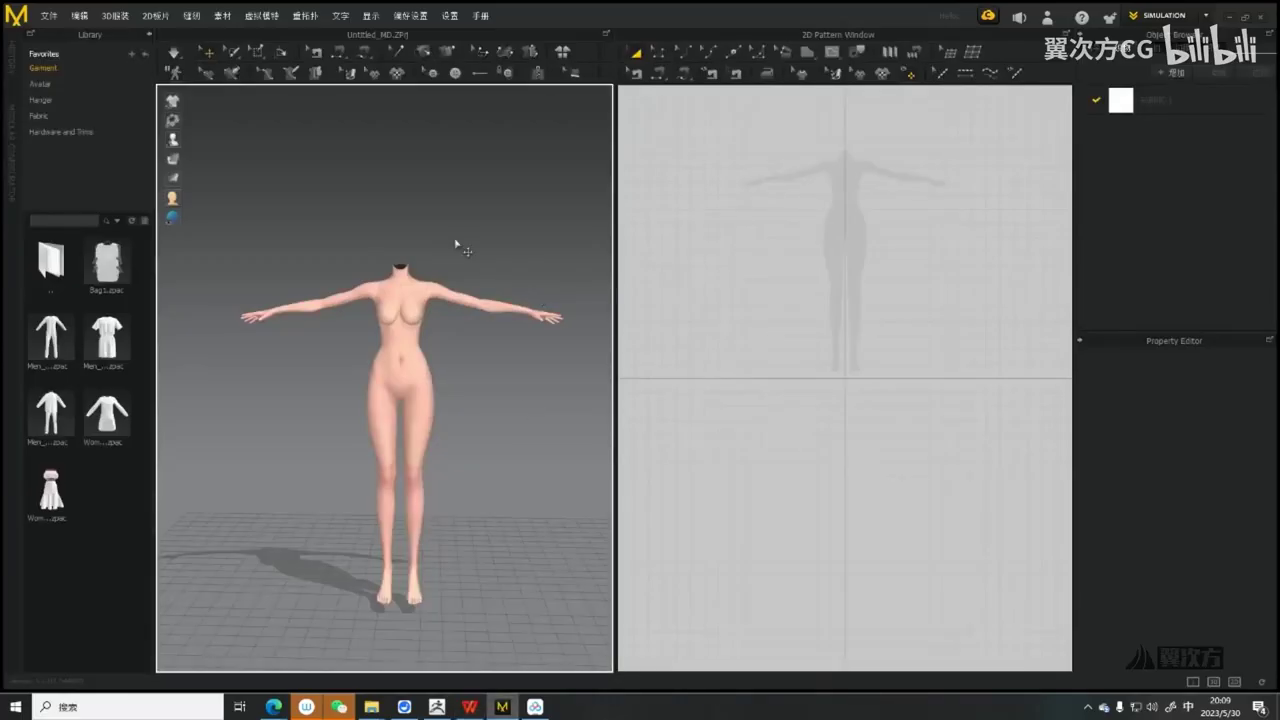
{"action": "left_click", "coordinate": [48, 16]}
{"action": "mouse_move", "coordinate": [74, 150]}
{"action": "left_click", "coordinate": [188, 157]}
{"action": "double_click", "coordinate": [833, 288]}
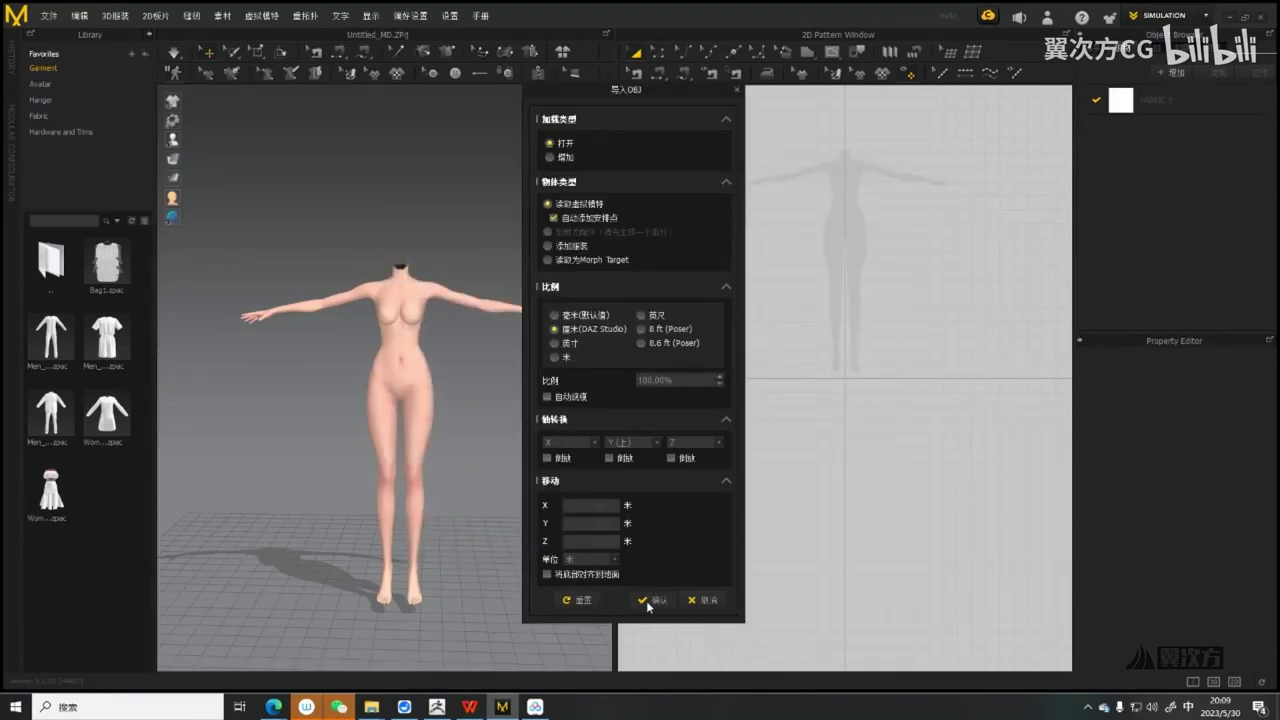
{"action": "left_click", "coordinate": [648, 603]}
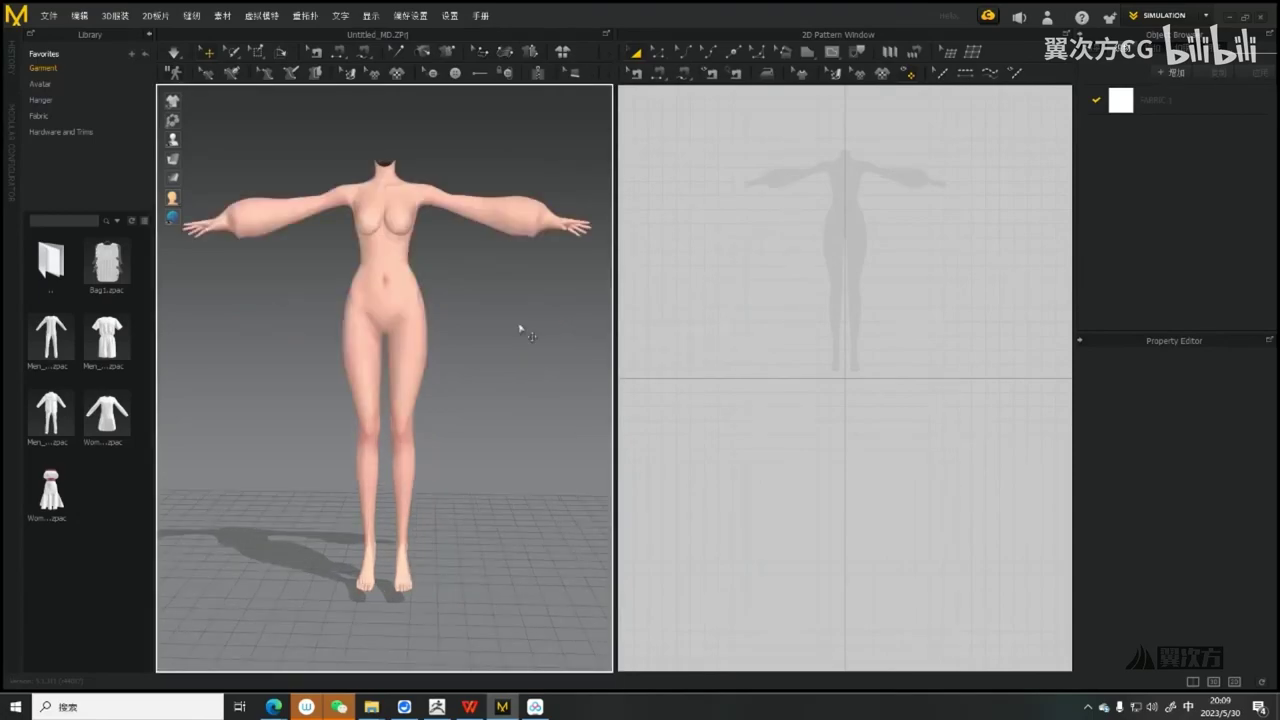
Examine the imported avatar's puffed forearms and whole body from the front, back and side
{"action": "scroll", "coordinate": [414, 429], "scroll_direction": "up", "scroll_amount": 5}
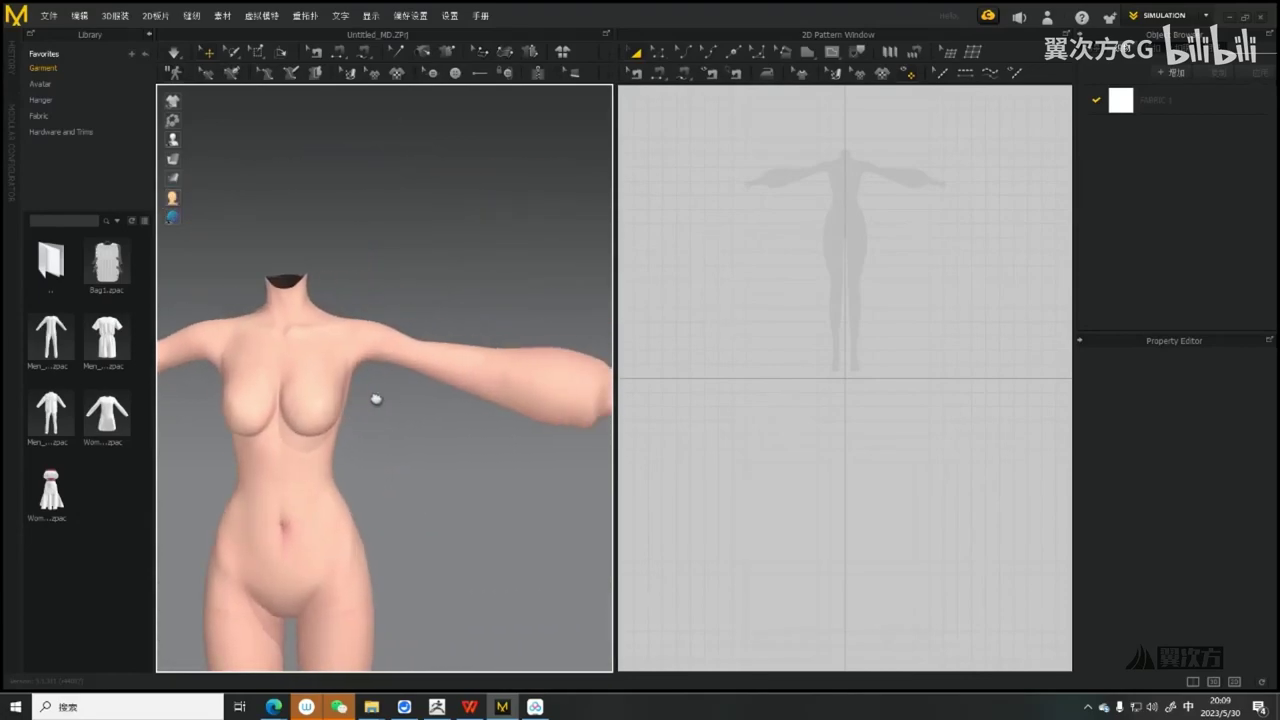
{"action": "scroll", "coordinate": [389, 325], "scroll_direction": "down", "scroll_amount": 3}
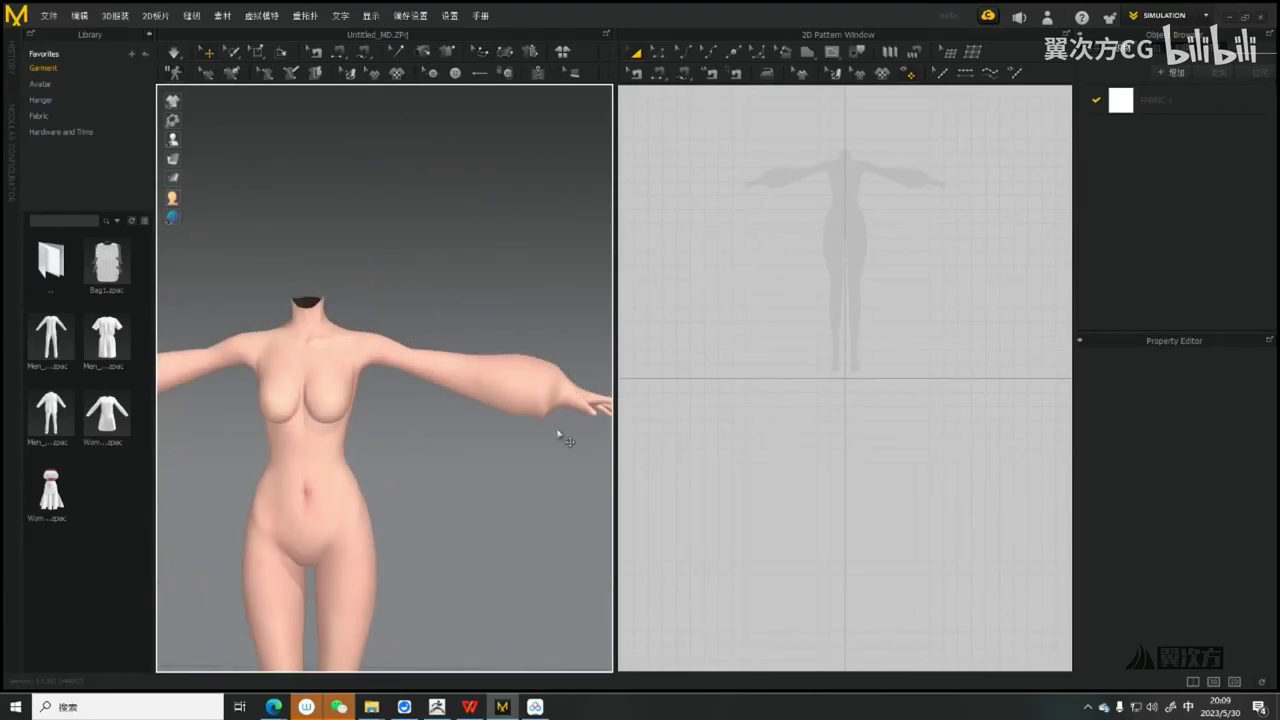
{"action": "scroll", "coordinate": [443, 451], "scroll_direction": "down", "scroll_amount": 4}
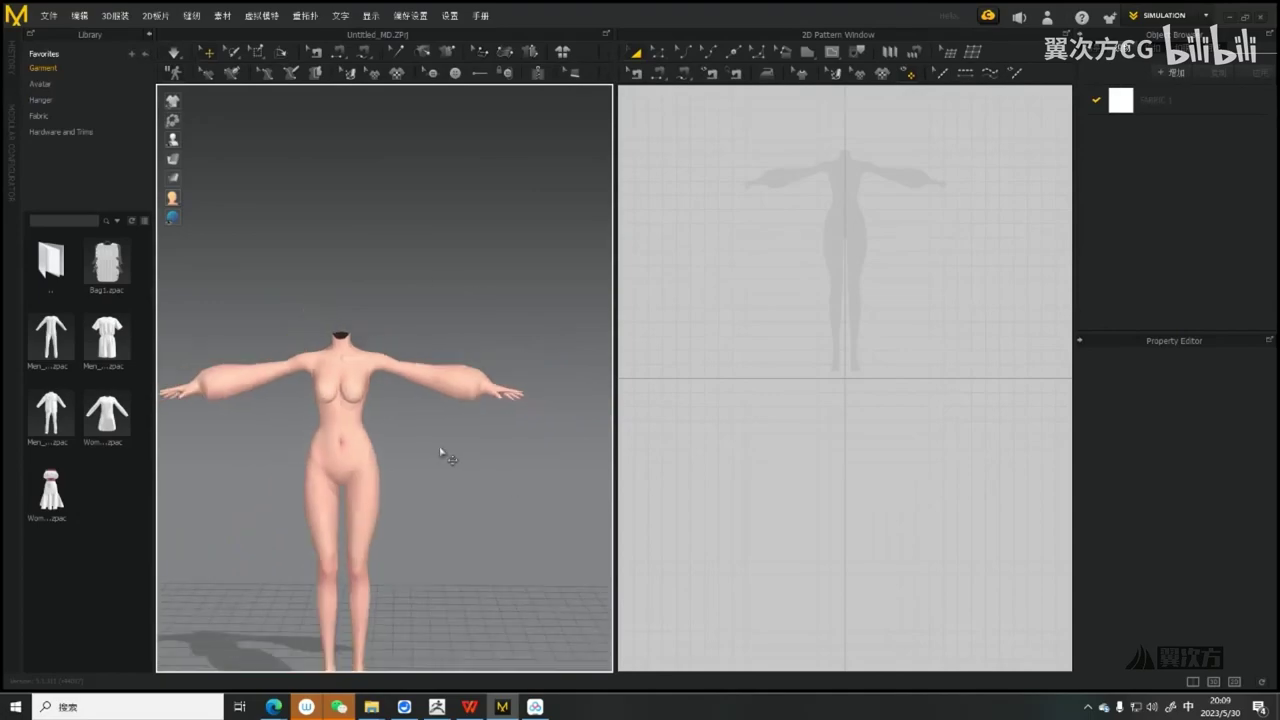
{"action": "scroll", "coordinate": [486, 471], "scroll_direction": "up", "scroll_amount": 2}
{"action": "right_click_drag", "start_coordinate": [500, 467], "coordinate": [470, 397]}
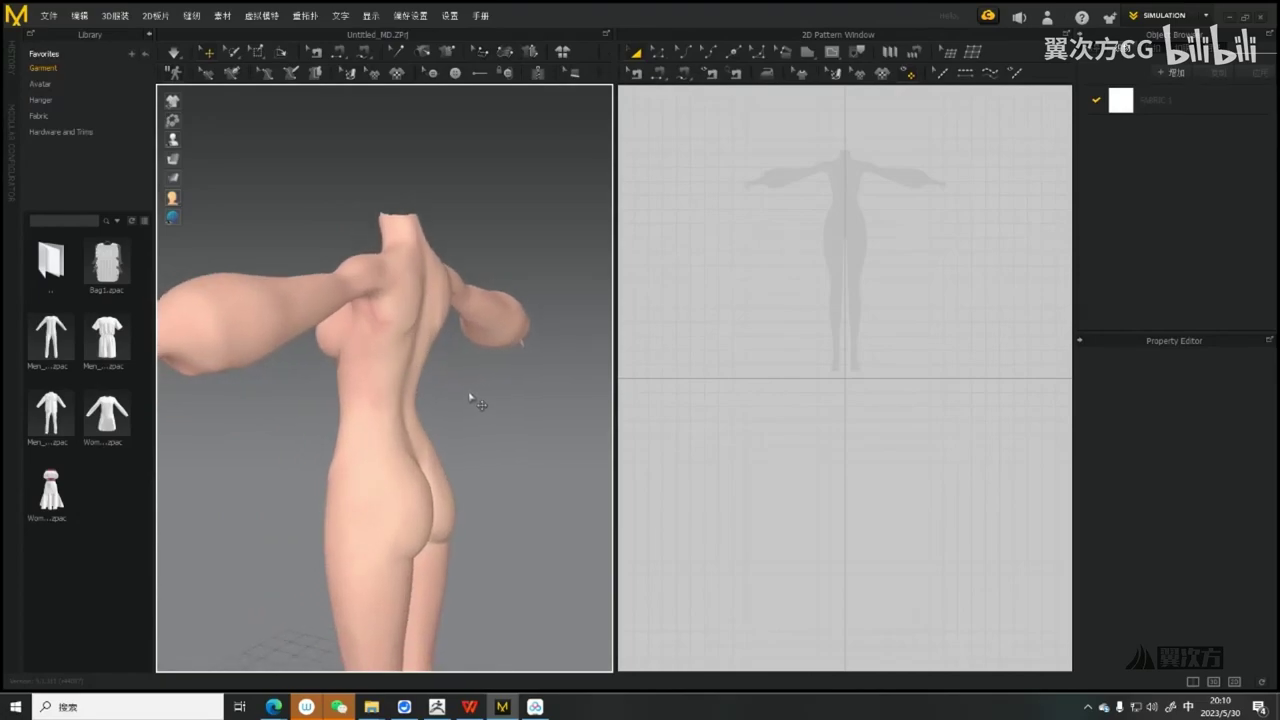
{"action": "right_click_drag", "start_coordinate": [496, 334], "coordinate": [380, 292]}
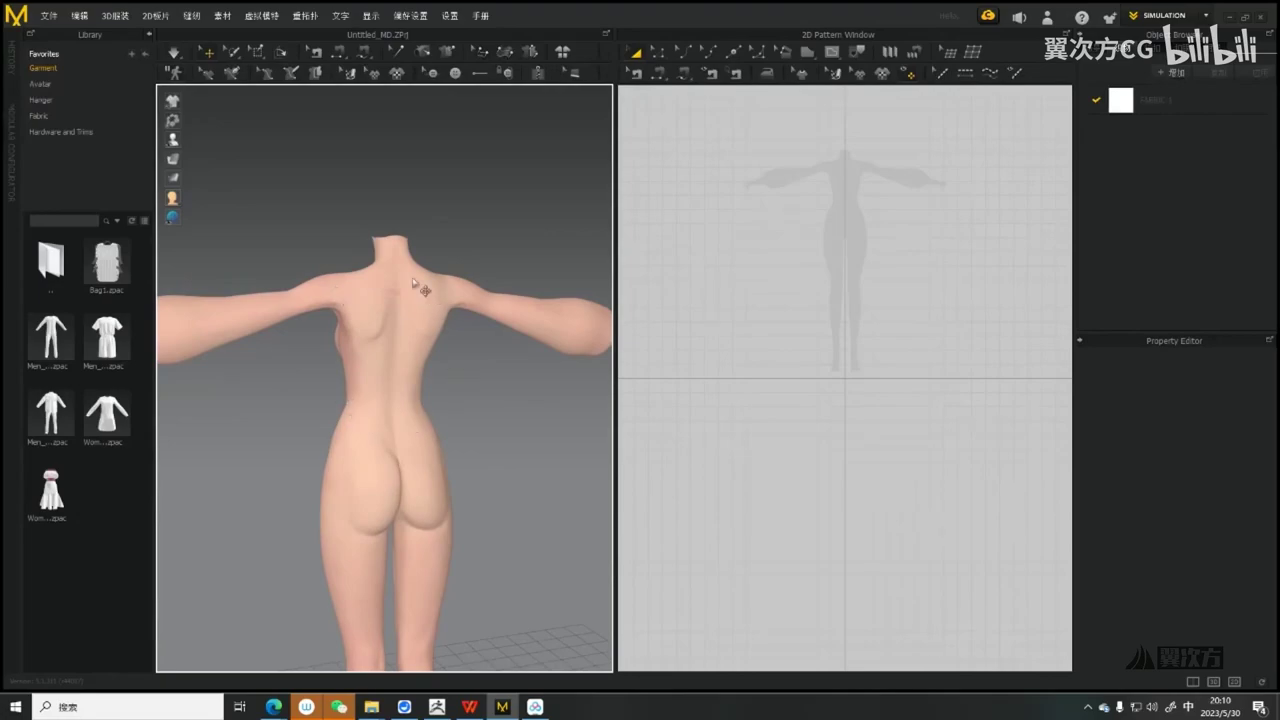
{"action": "right_click_drag", "start_coordinate": [491, 417], "coordinate": [455, 564]}
{"action": "scroll", "coordinate": [455, 564], "scroll_direction": "up", "scroll_amount": 3}
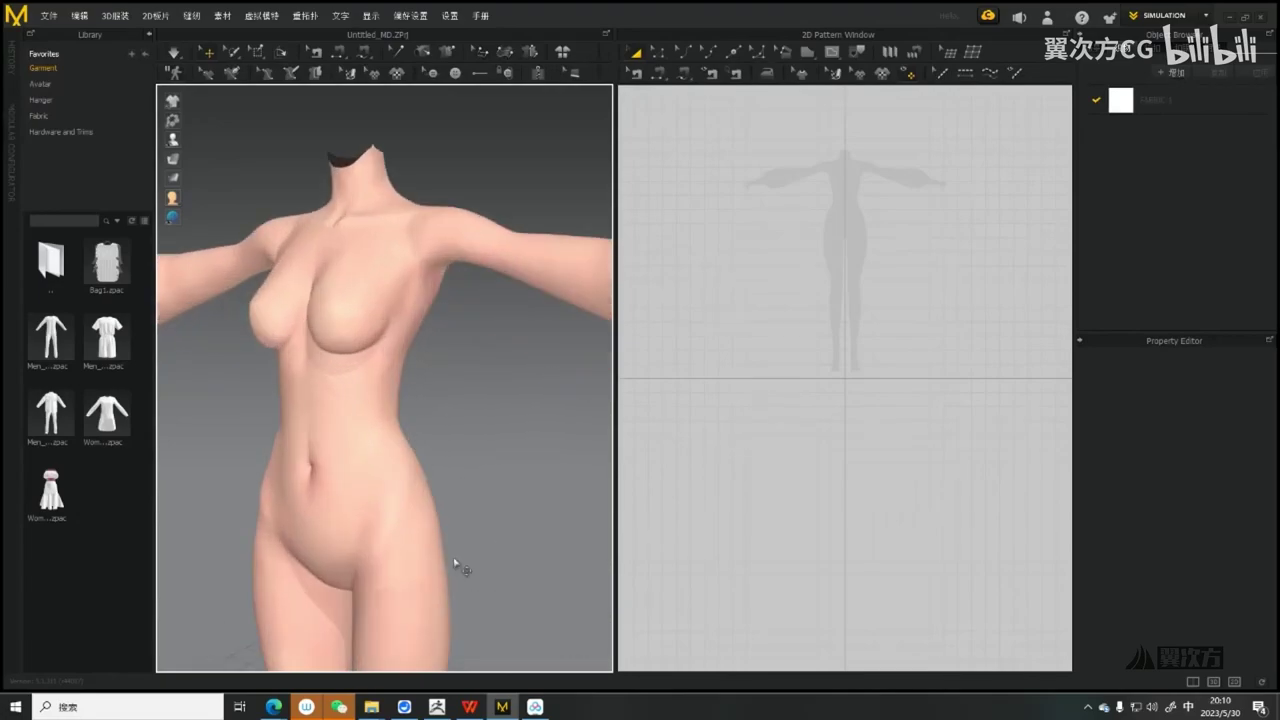
Switch to the WPS presentation and review the three topics on avatar body shape and pose, highlighting 特殊体积支撑的模型
{"action": "left_click", "coordinate": [469, 707]}
{"action": "left_click", "coordinate": [921, 283]}
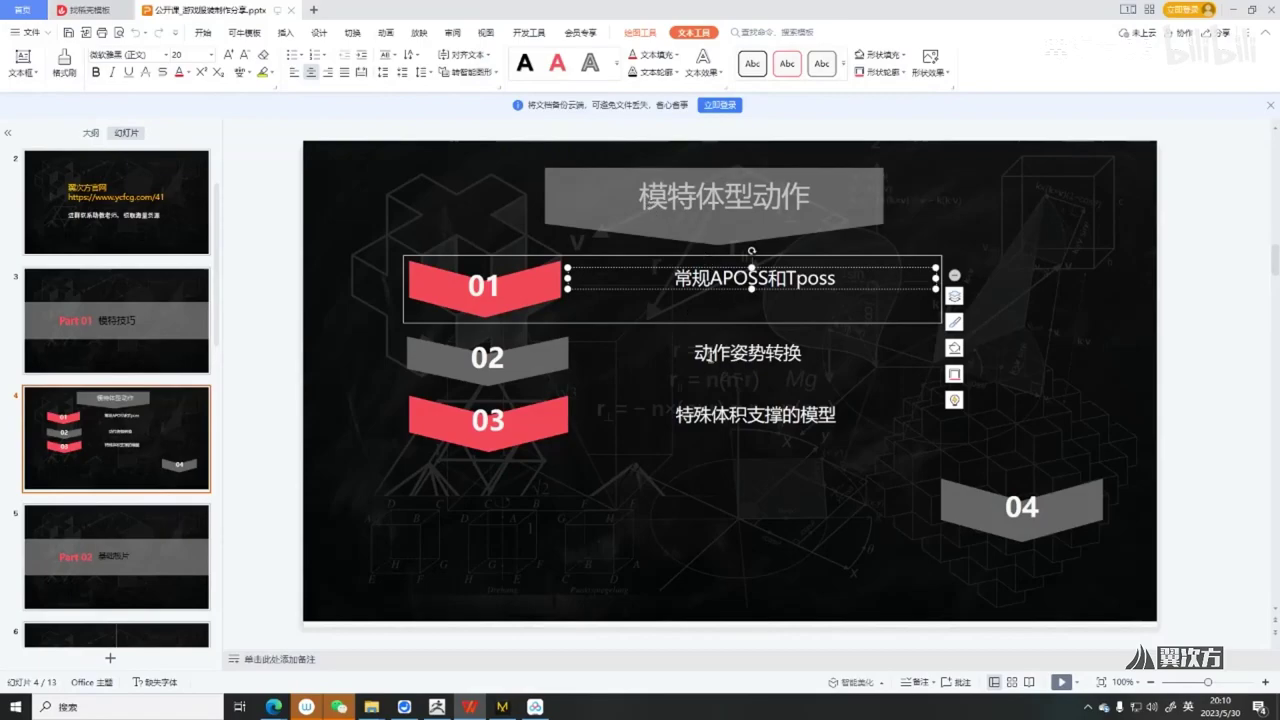
{"action": "left_click", "coordinate": [752, 354]}
{"action": "left_click", "coordinate": [749, 414]}
{"action": "left_click", "coordinate": [749, 276]}
{"action": "left_click", "coordinate": [757, 354]}
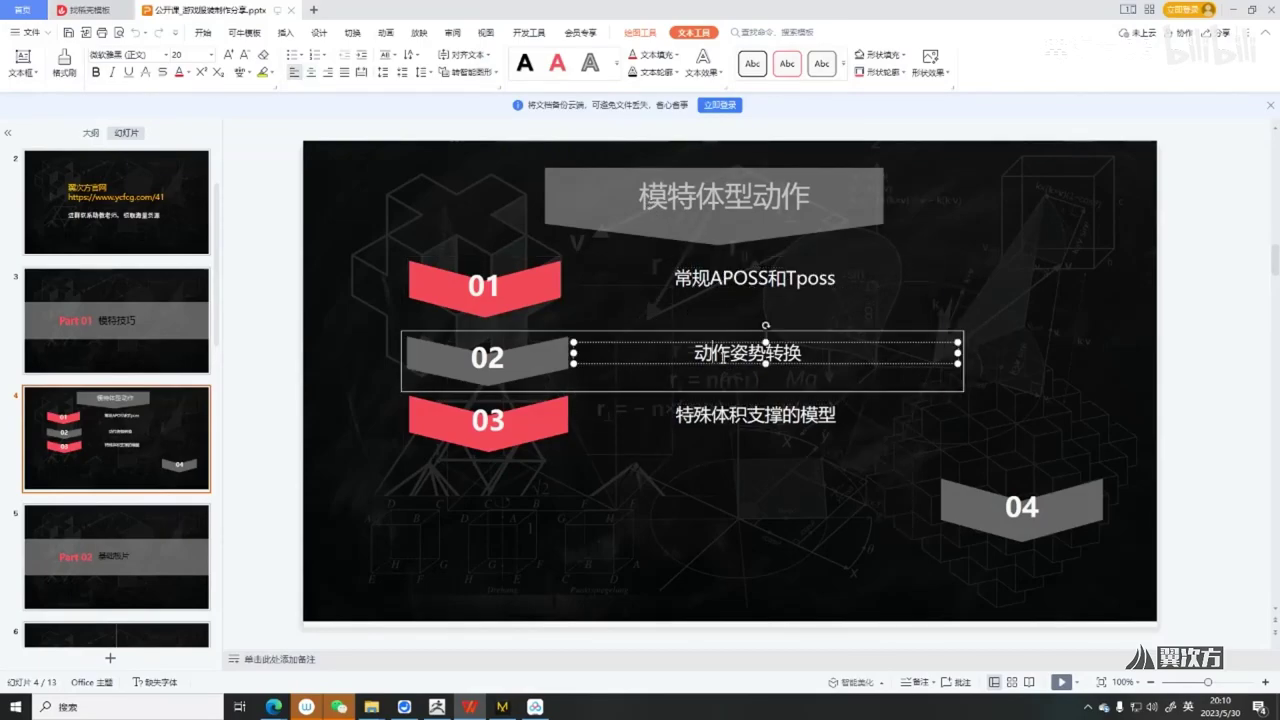
{"action": "left_click", "coordinate": [744, 428]}
{"action": "left_click_drag", "start_coordinate": [676, 414], "coordinate": [838, 414]}
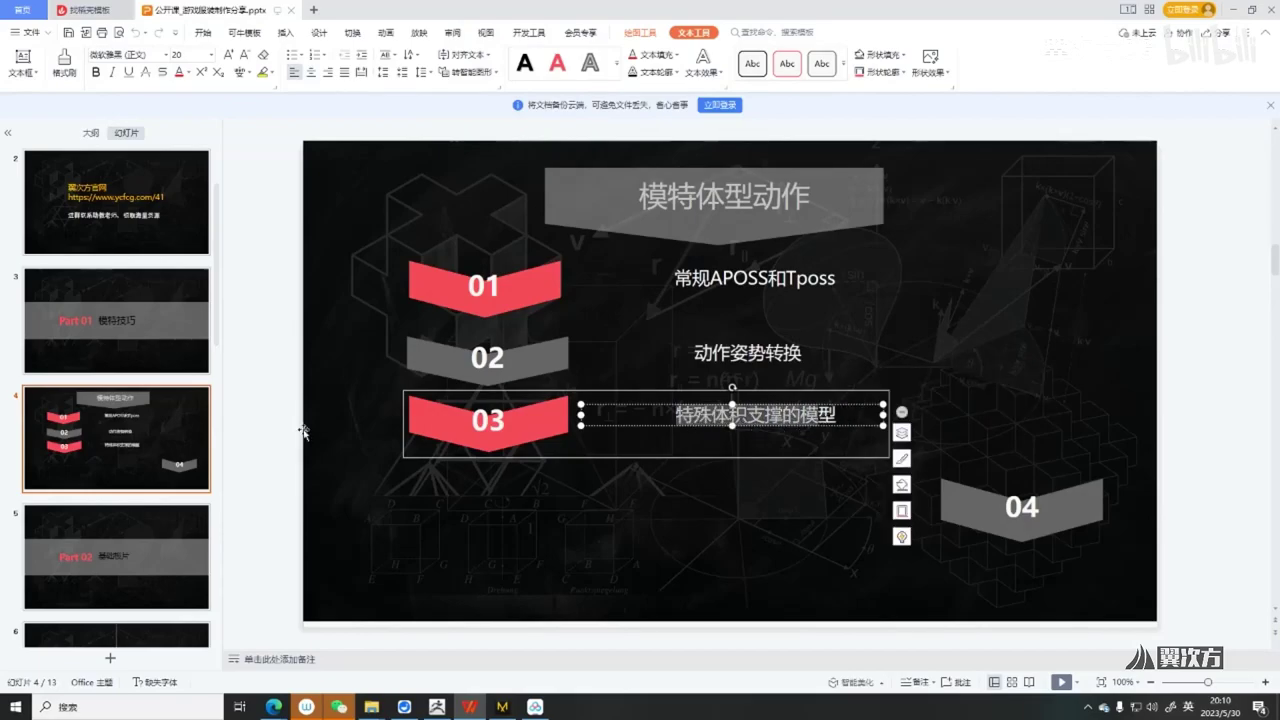
Go to the Part 02 slide, reposition the 基础板片 title beside "Part 02", and highlight 板片
{"action": "left_click", "coordinate": [155, 560]}
{"action": "scroll", "coordinate": [127, 471], "scroll_direction": "down", "scroll_amount": 1}
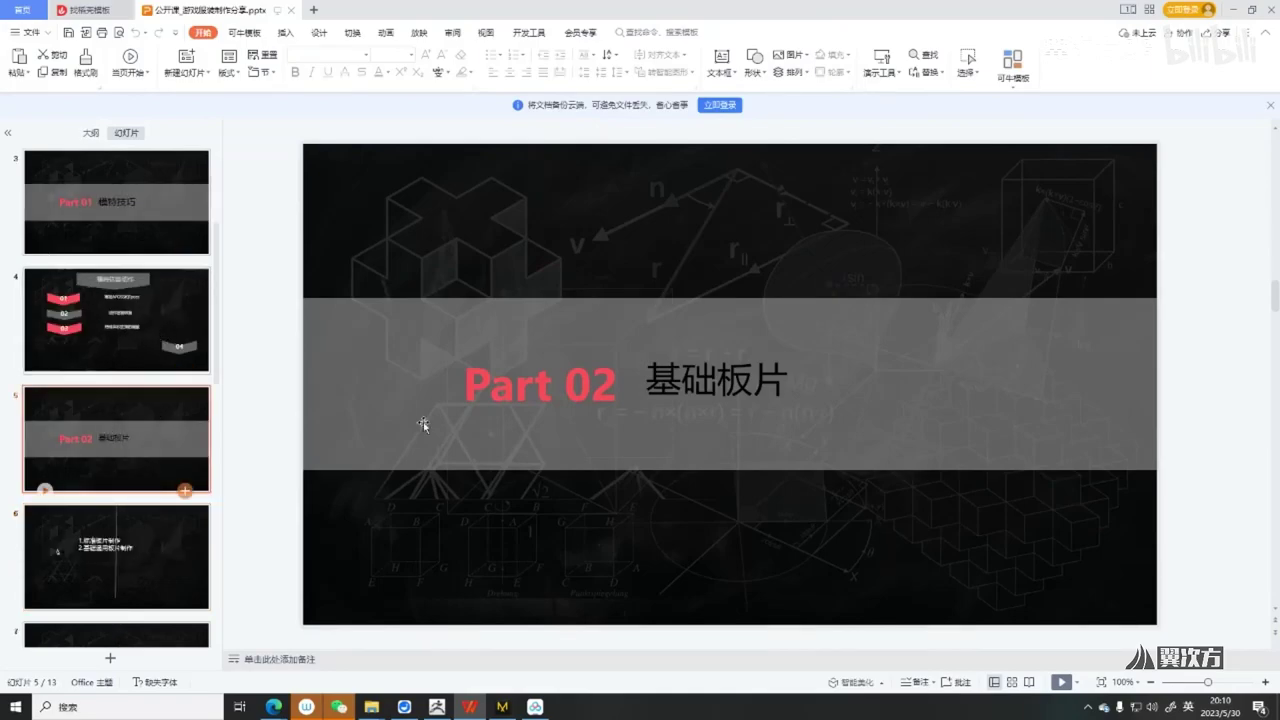
{"action": "left_click", "coordinate": [815, 345]}
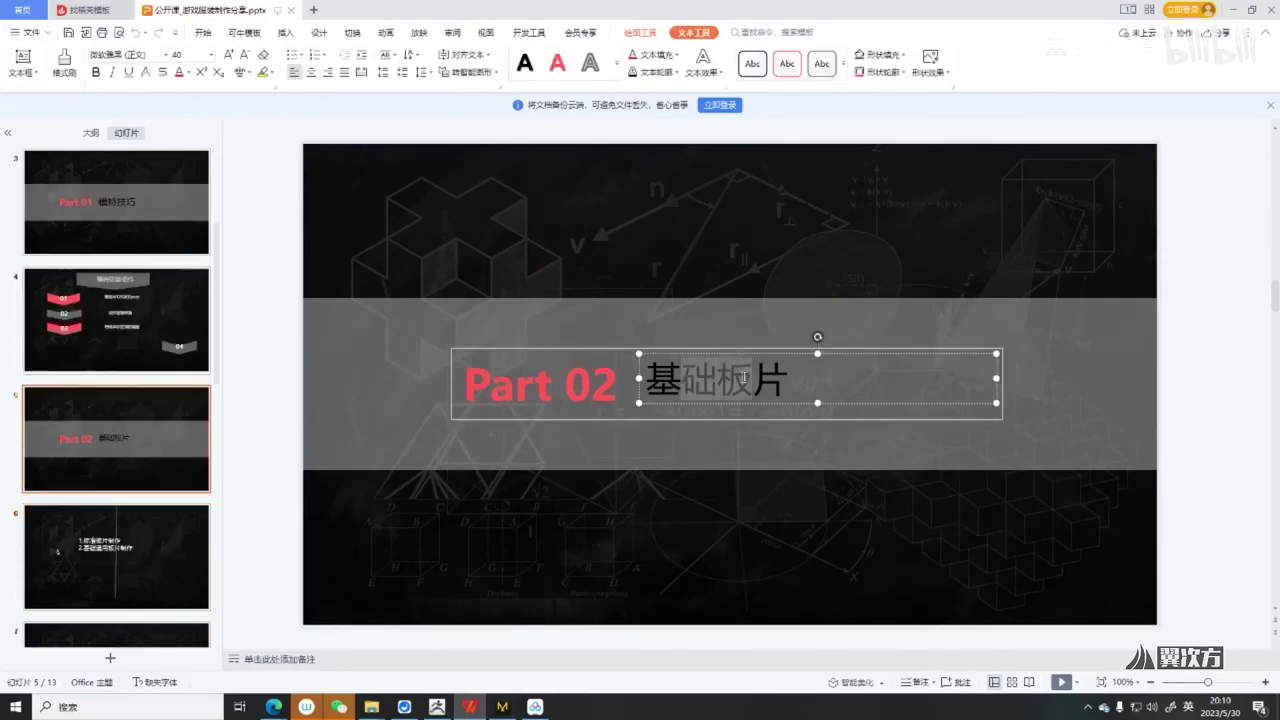
{"action": "left_click_drag", "start_coordinate": [800, 404], "coordinate": [770, 385]}
{"action": "left_click", "coordinate": [830, 383]}
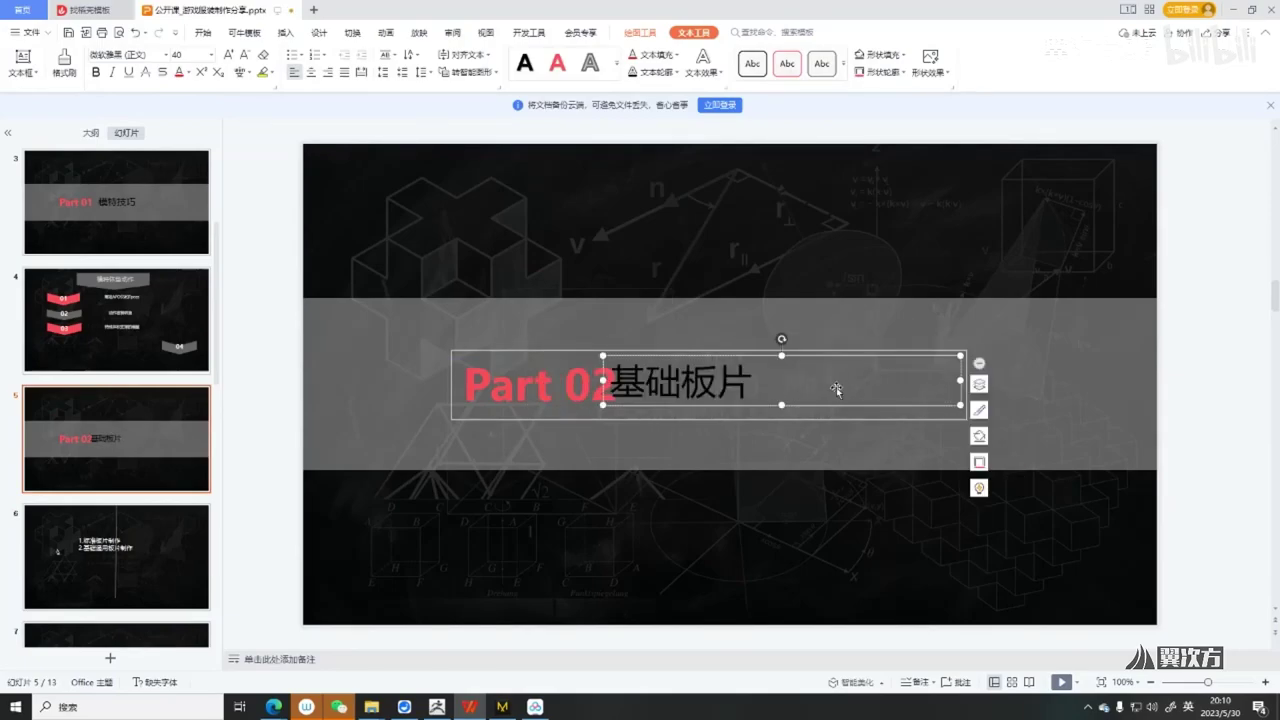
{"action": "left_click_drag", "start_coordinate": [897, 406], "coordinate": [918, 406]}
{"action": "left_click", "coordinate": [797, 384]}
{"action": "left_click_drag", "start_coordinate": [775, 384], "coordinate": [704, 385]}
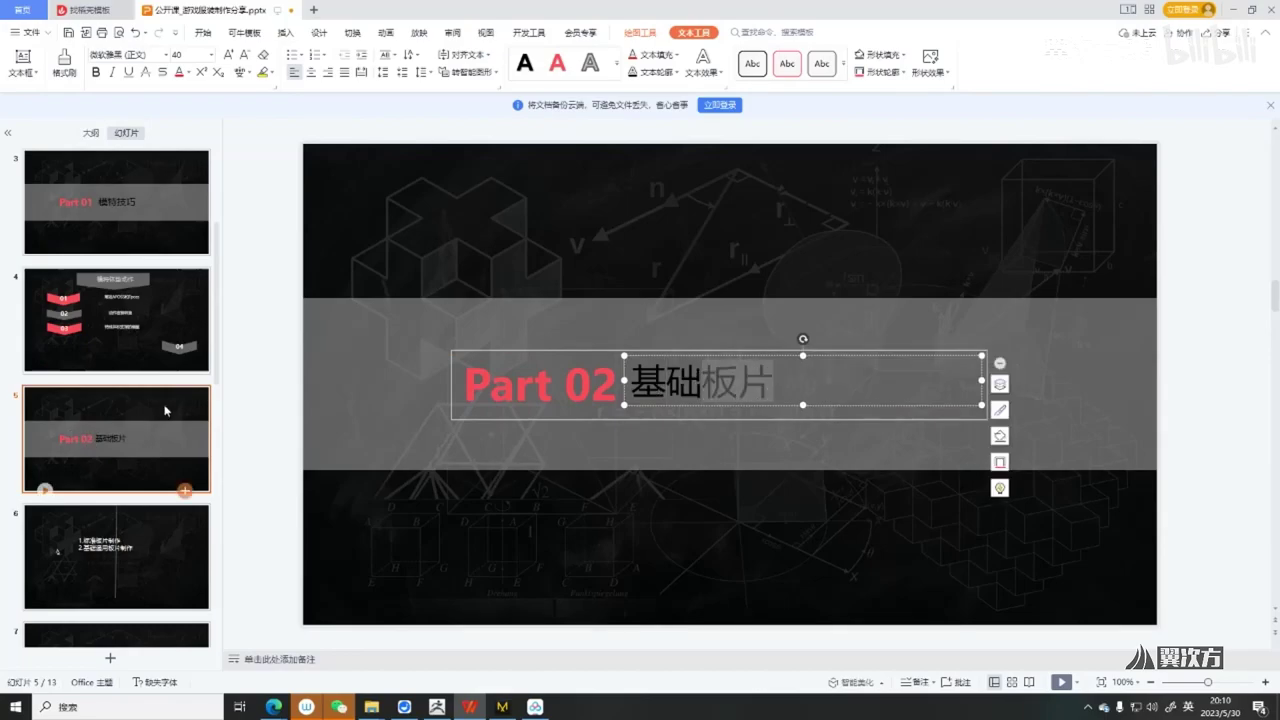
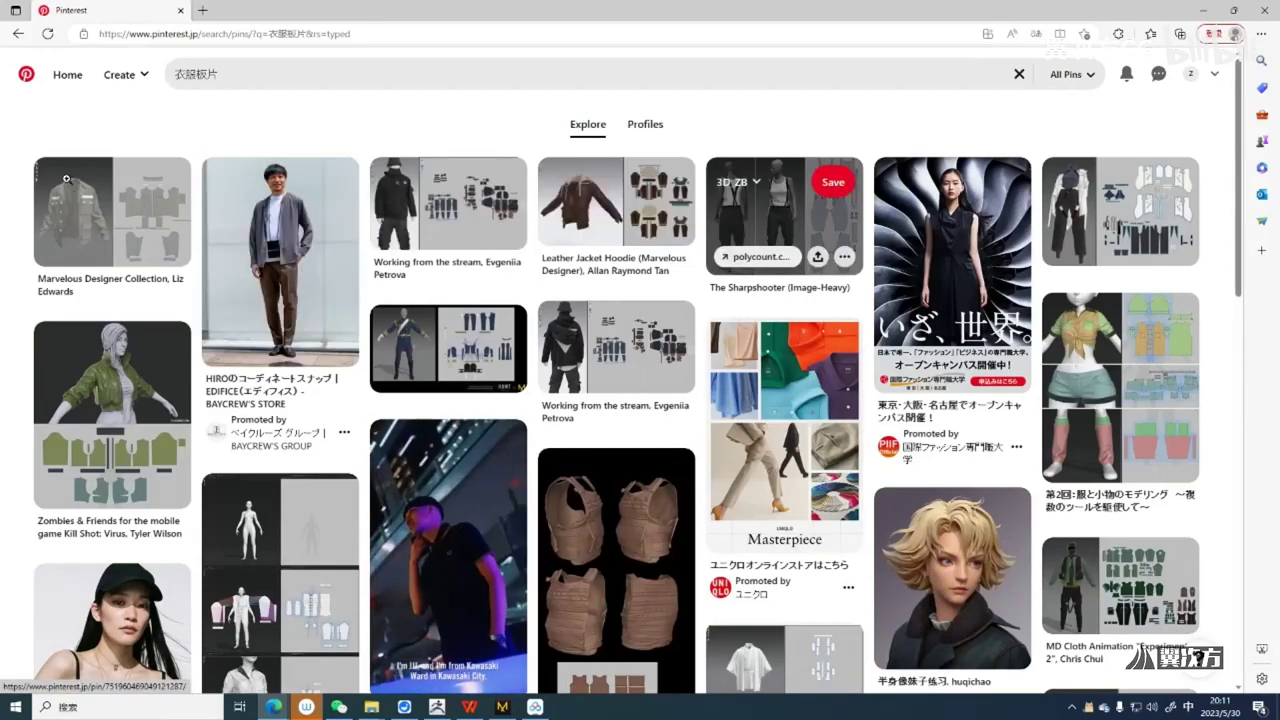
Search Pinterest for 衣服打板
{"action": "left_click", "coordinate": [249, 72]}
{"action": "key", "text": "BackSpace"}
{"action": "key", "text": "BackSpace"}
{"action": "type", "text": "daban"}
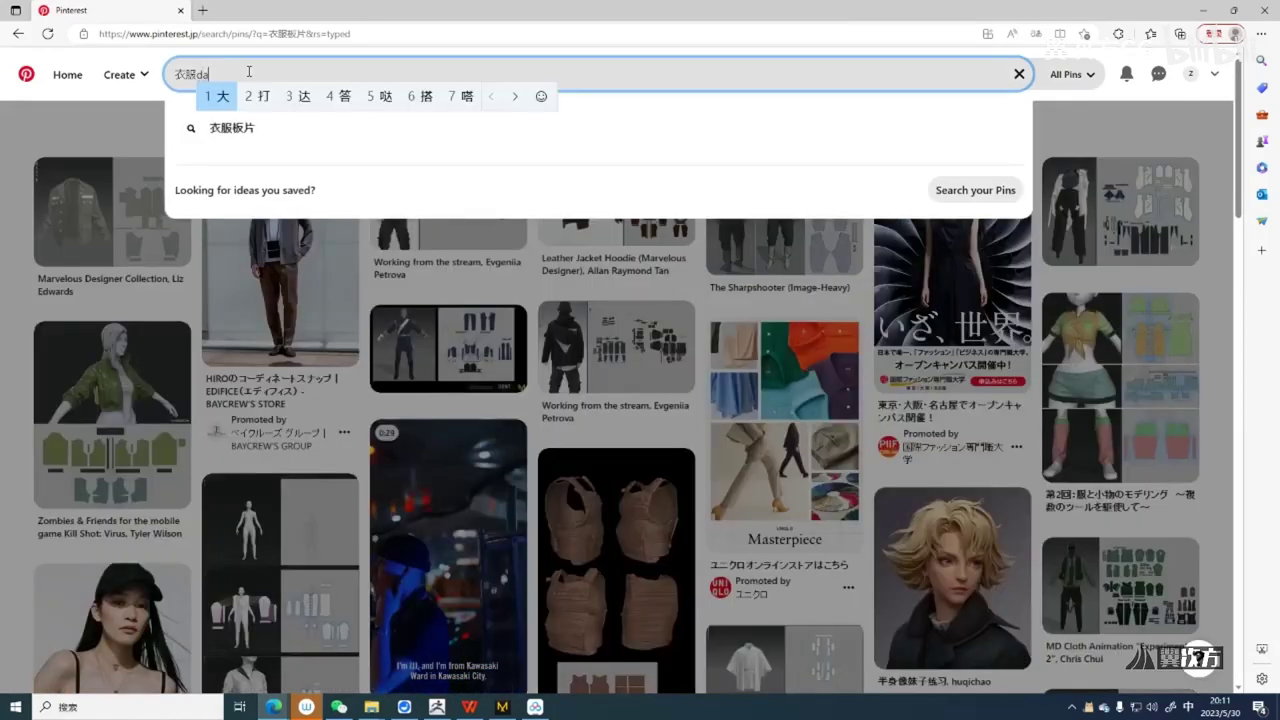
{"action": "key", "text": "space"}
{"action": "key", "text": "Return"}
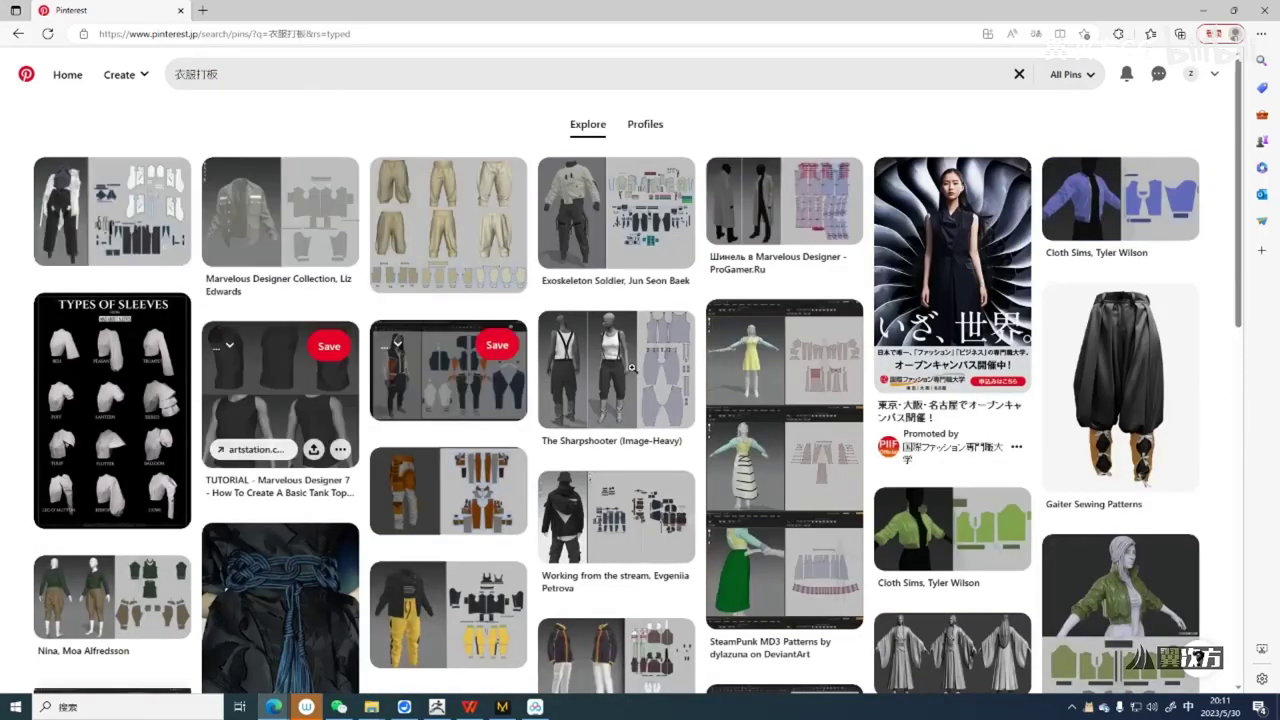
Browse the garment pattern results and open the pin of a hand-drawn coat pattern sheet with dimensions
{"action": "scroll", "coordinate": [757, 287], "scroll_direction": "down", "scroll_amount": 4}
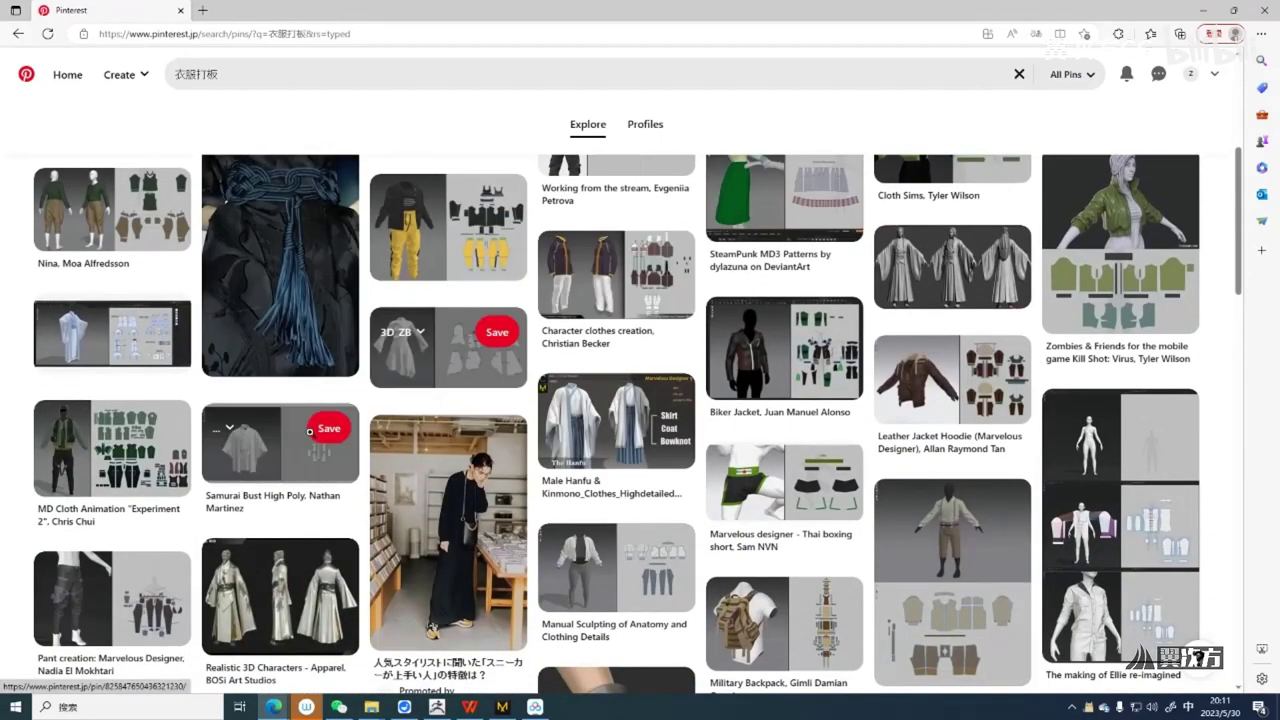
{"action": "scroll", "coordinate": [449, 391], "scroll_direction": "down", "scroll_amount": 3}
{"action": "scroll", "coordinate": [663, 354], "scroll_direction": "down", "scroll_amount": 1}
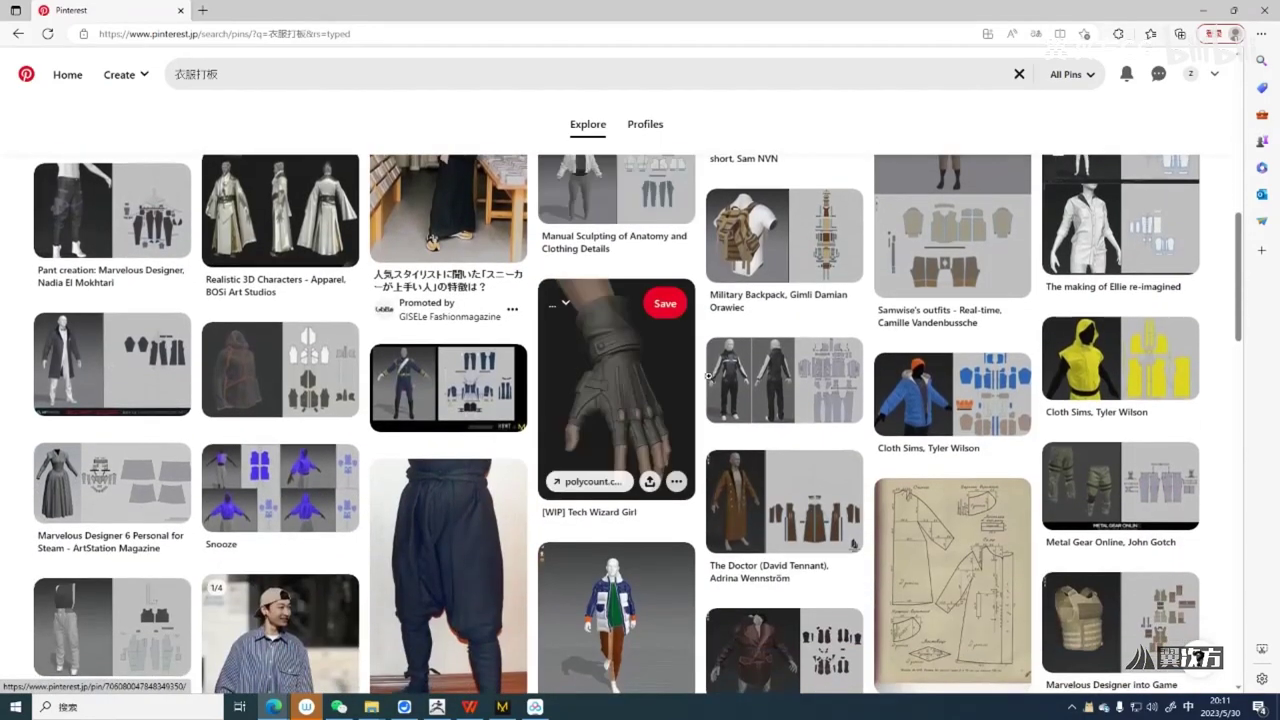
{"action": "scroll", "coordinate": [820, 400], "scroll_direction": "down", "scroll_amount": 1}
{"action": "left_click", "coordinate": [900, 430]}
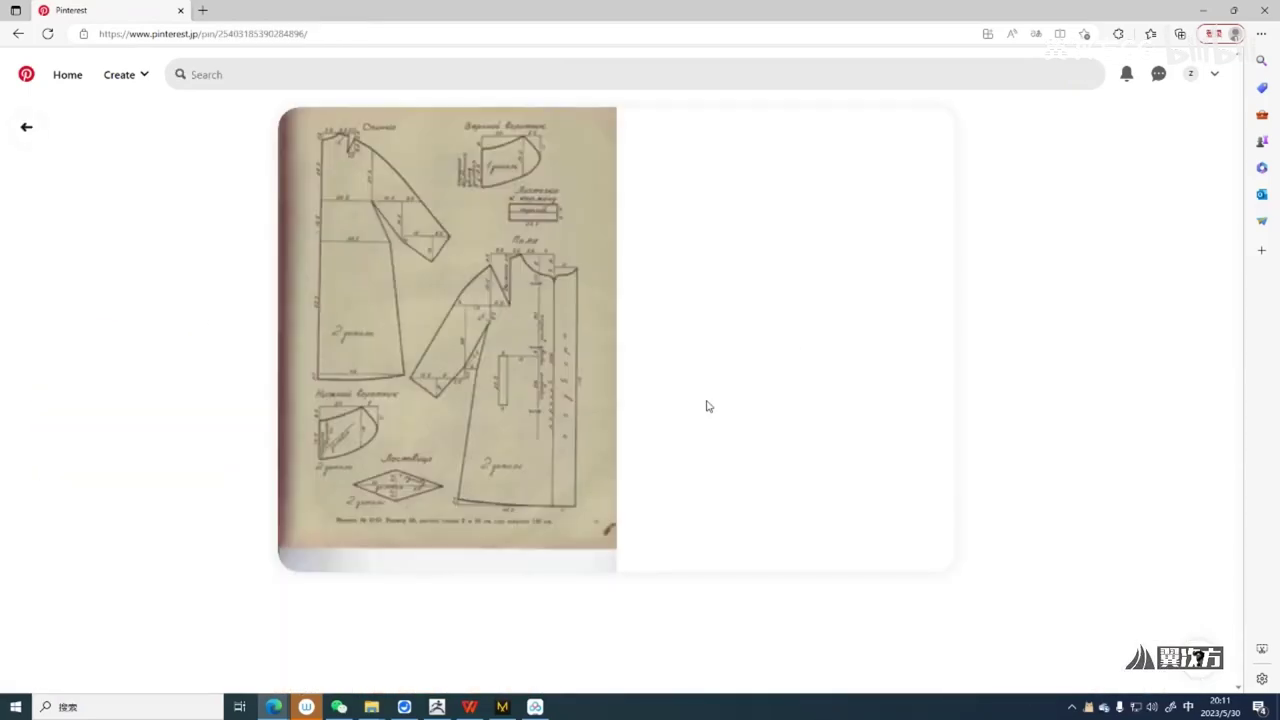
Examine the hand-drawn pattern sheet and its related pattern pins, and show the desktop
{"action": "scroll", "coordinate": [489, 334], "scroll_direction": "down", "scroll_amount": 1}
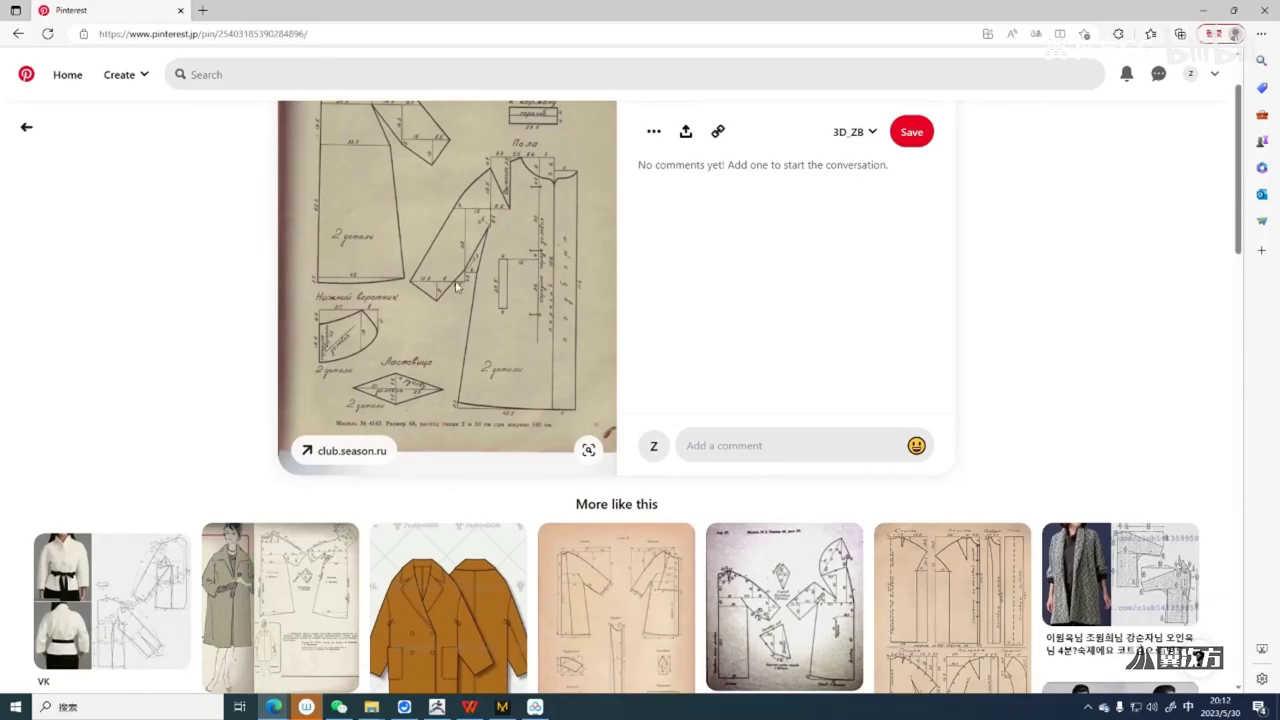
{"action": "scroll", "coordinate": [430, 200], "scroll_direction": "down", "scroll_amount": 4}
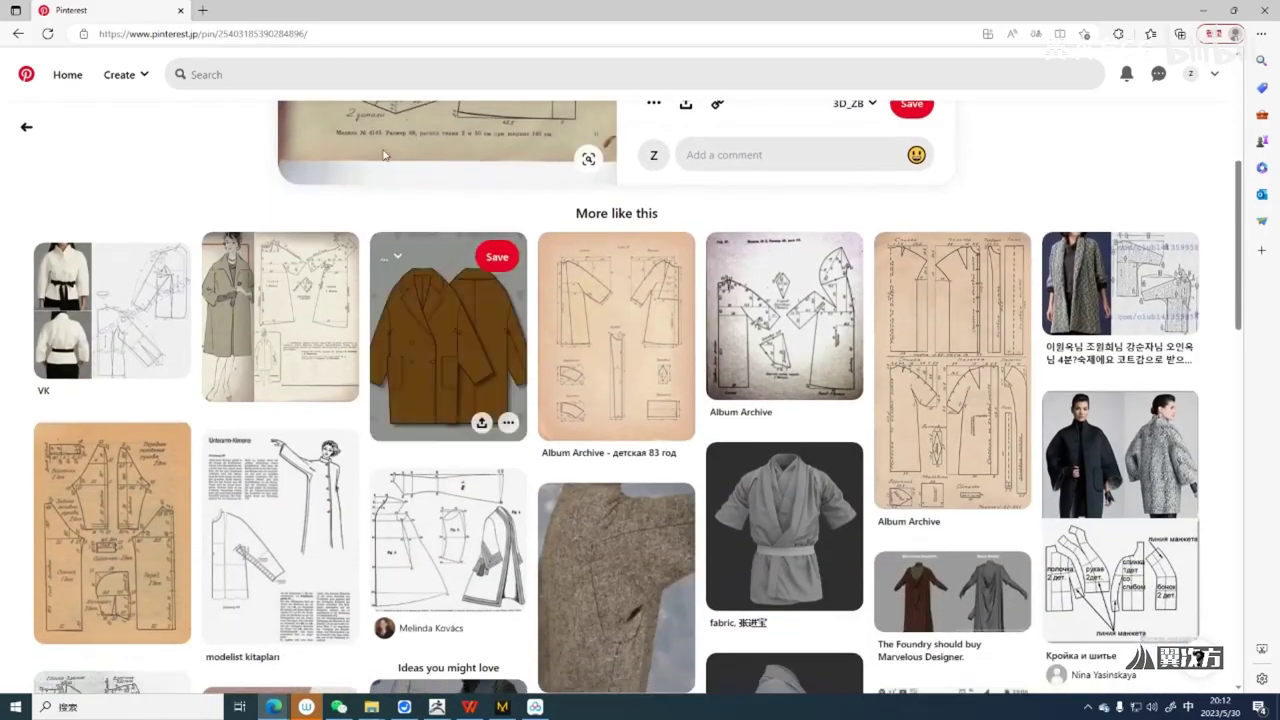
{"action": "scroll", "coordinate": [383, 154], "scroll_direction": "up", "scroll_amount": 4}
{"action": "scroll", "coordinate": [480, 217], "scroll_direction": "down", "scroll_amount": 4}
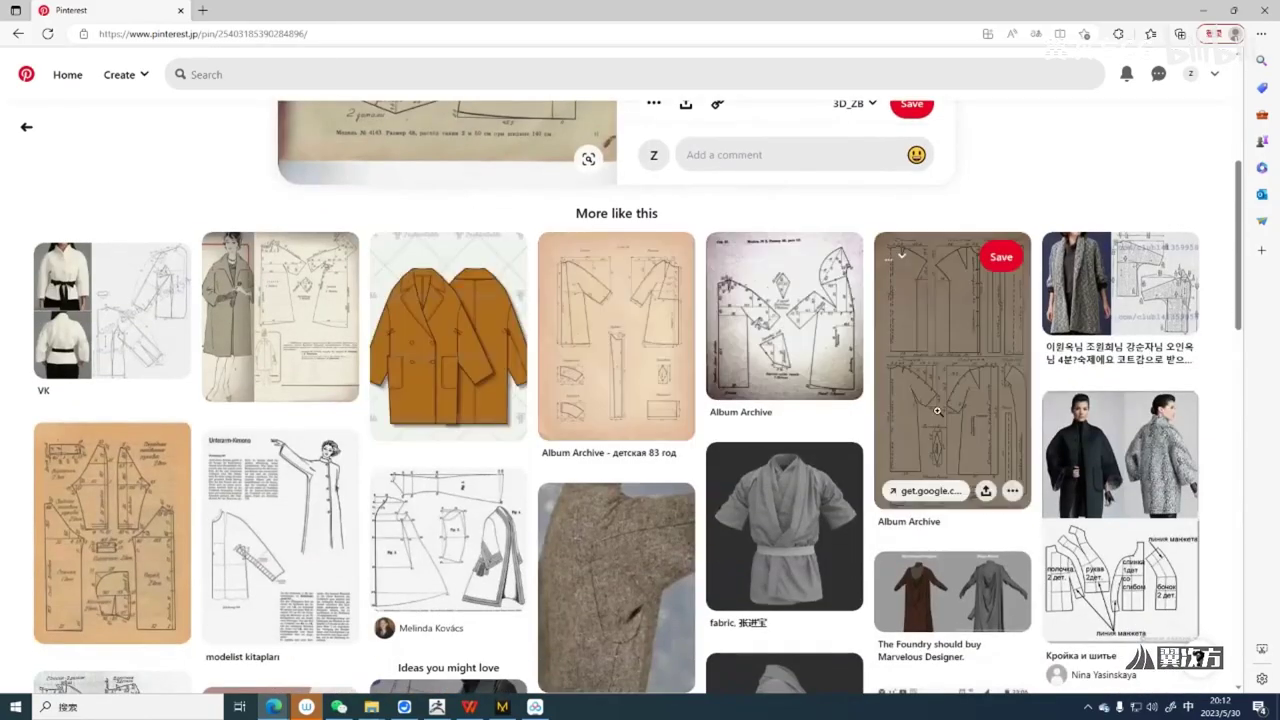
{"action": "scroll", "coordinate": [937, 410], "scroll_direction": "down", "scroll_amount": 2}
{"action": "scroll", "coordinate": [945, 425], "scroll_direction": "up", "scroll_amount": 3}
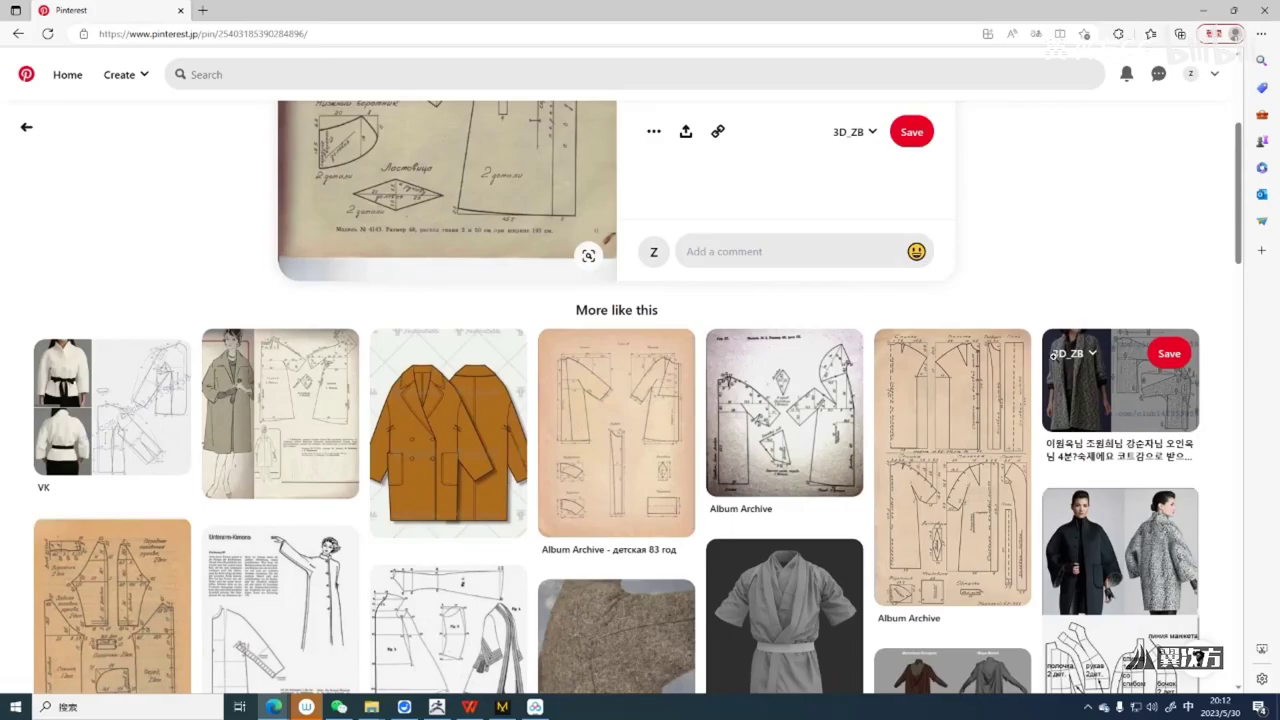
{"action": "key", "text": "super+d"}
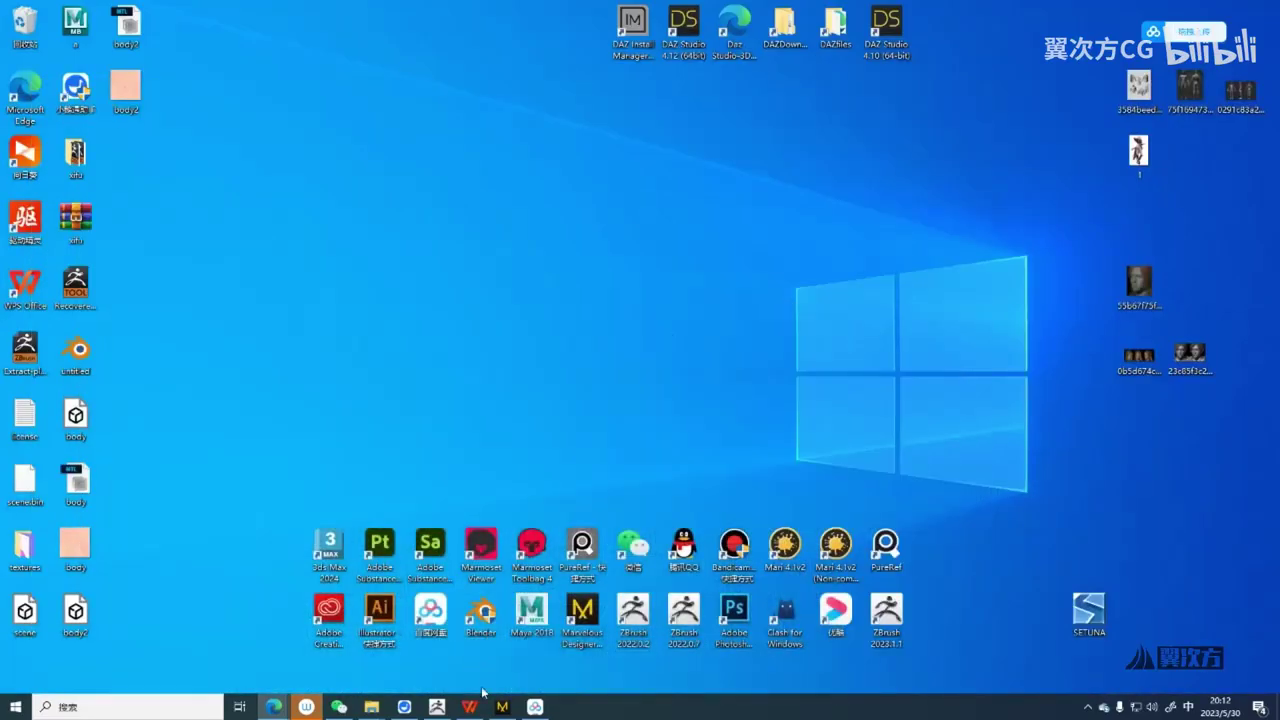
Switch to Marvelous Designer and draw a rectangular pattern piece about 32 cm tall over one half of the avatar silhouette's upper torso
{"action": "left_click", "coordinate": [502, 706]}
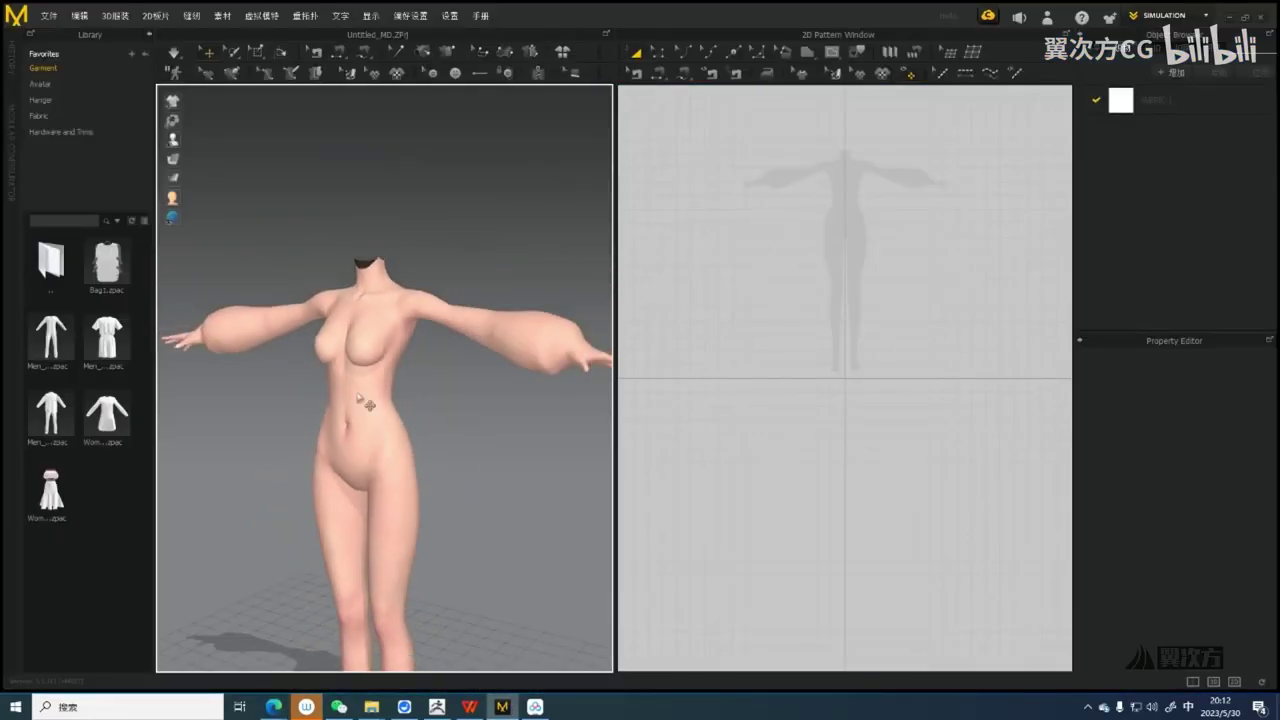
{"action": "scroll", "coordinate": [785, 400], "scroll_direction": "up", "scroll_amount": 5}
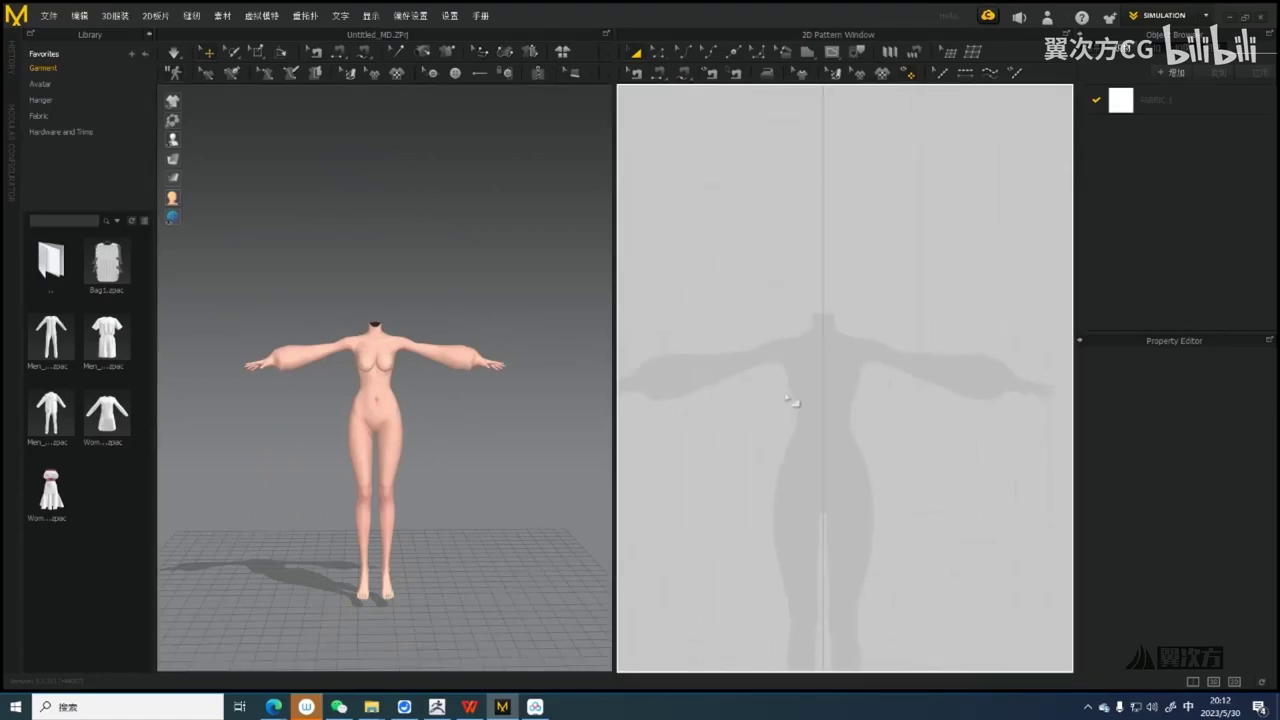
{"action": "scroll", "coordinate": [790, 400], "scroll_direction": "up", "scroll_amount": 2}
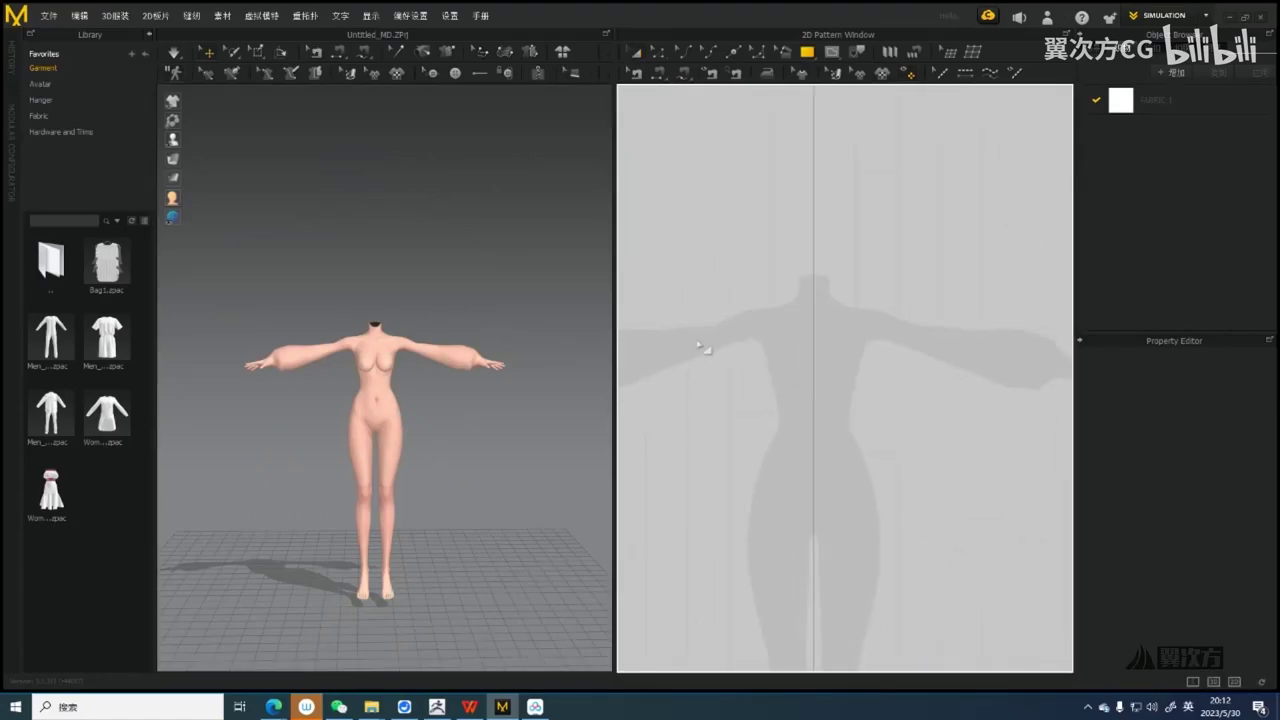
{"action": "left_click_drag", "start_coordinate": [743, 322], "coordinate": [802, 435]}
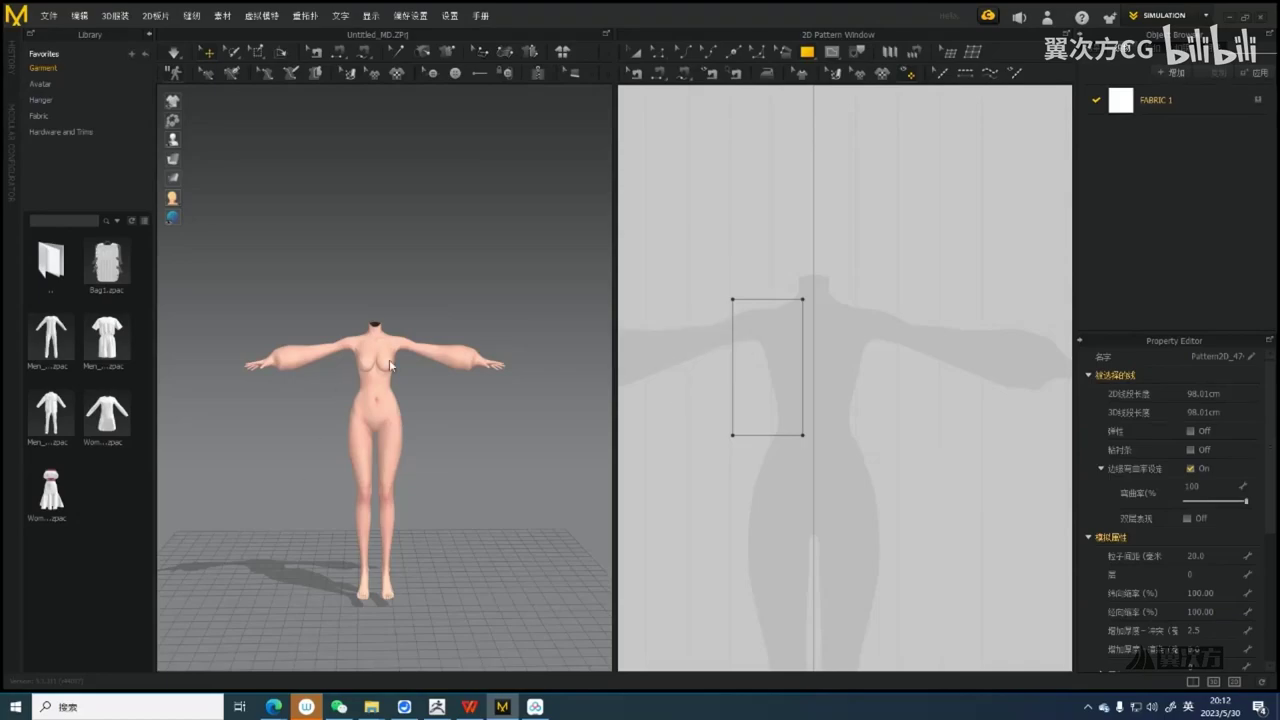
Narrow the rectangular piece to about 11.5 cm by moving its outer side edge toward the body's centre
{"action": "scroll", "coordinate": [749, 354], "scroll_direction": "up", "scroll_amount": 4}
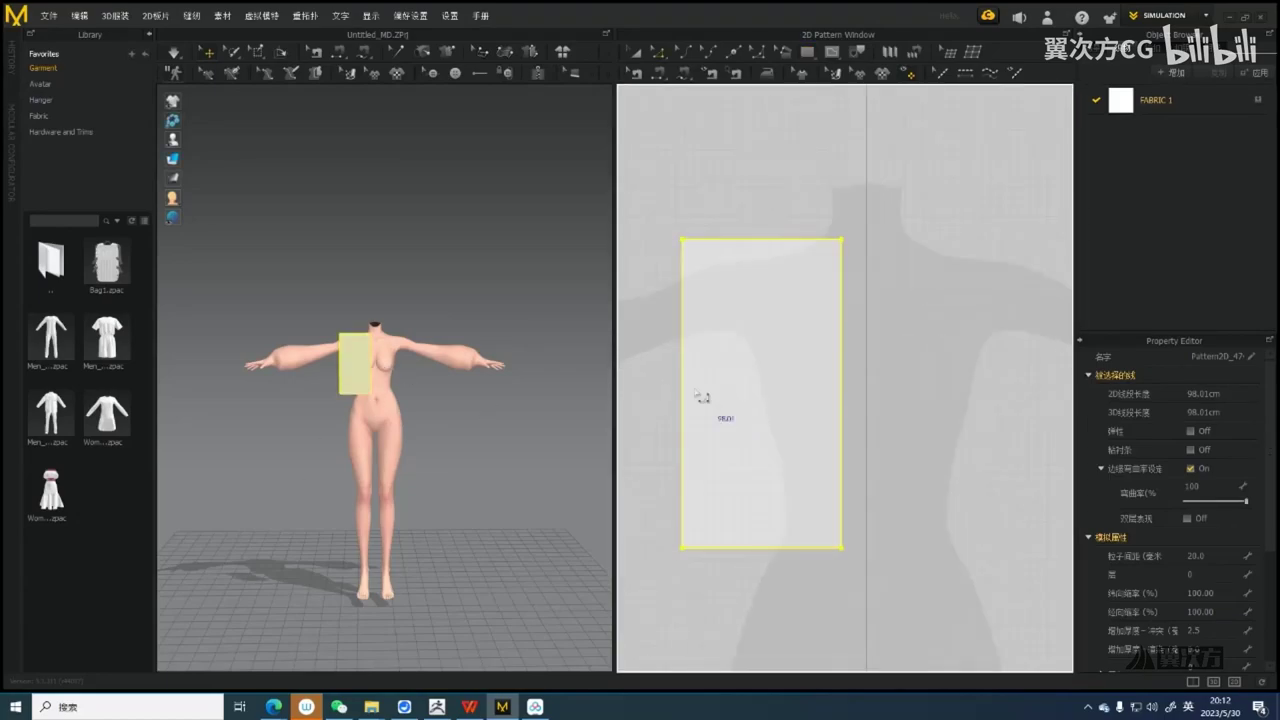
{"action": "left_click", "coordinate": [689, 379]}
{"action": "left_click_drag", "start_coordinate": [700, 381], "coordinate": [731, 385]}
Examine the narrowed rectangular piece against the avatar's torso in the 3D and 2D views
{"action": "mouse_move", "coordinate": [466, 460]}
{"action": "right_mouse_down"}
{"action": "mouse_move", "coordinate": [480, 434]}
{"action": "mouse_move", "coordinate": [438, 421]}
{"action": "mouse_move", "coordinate": [468, 442]}
{"action": "right_mouse_up"}
{"action": "scroll", "coordinate": [418, 409], "scroll_direction": "down", "scroll_amount": 10}
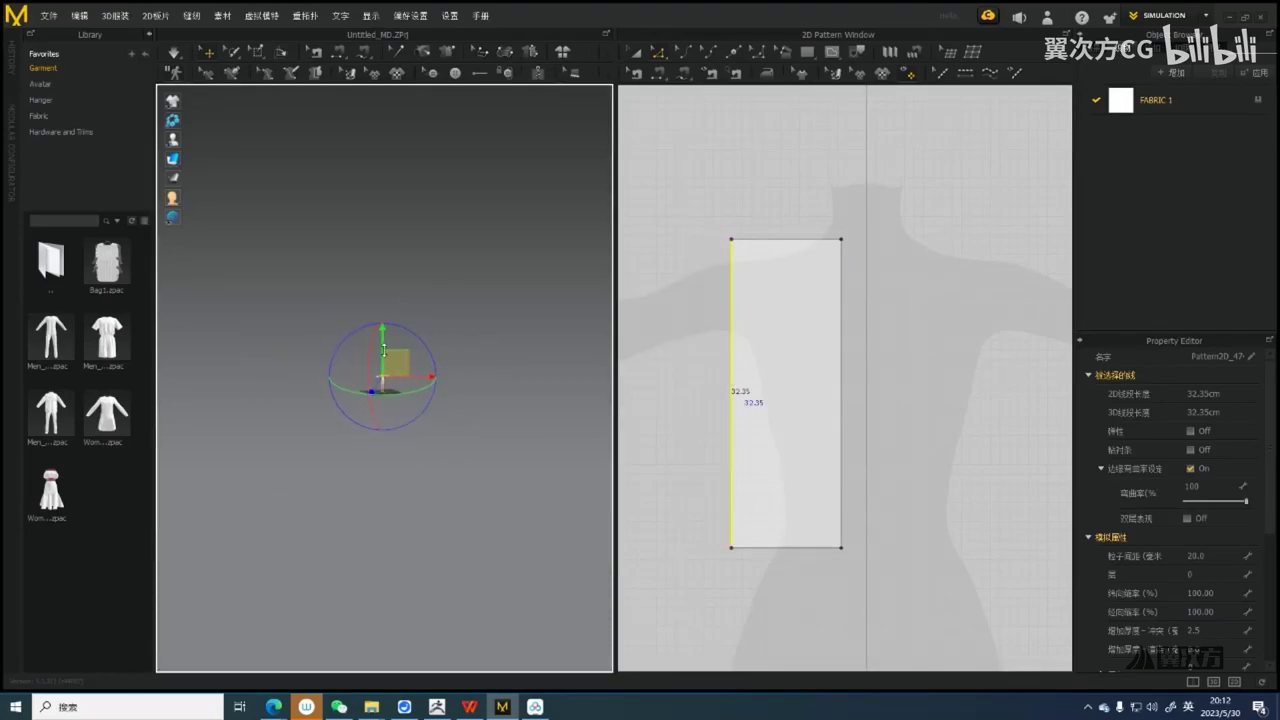
{"action": "scroll", "coordinate": [424, 479], "scroll_direction": "up", "scroll_amount": 12}
{"action": "right_click_drag", "start_coordinate": [421, 478], "coordinate": [366, 448]}
{"action": "scroll", "coordinate": [868, 342], "scroll_direction": "down", "scroll_amount": 4}
{"action": "scroll", "coordinate": [457, 406], "scroll_direction": "down", "scroll_amount": 5}
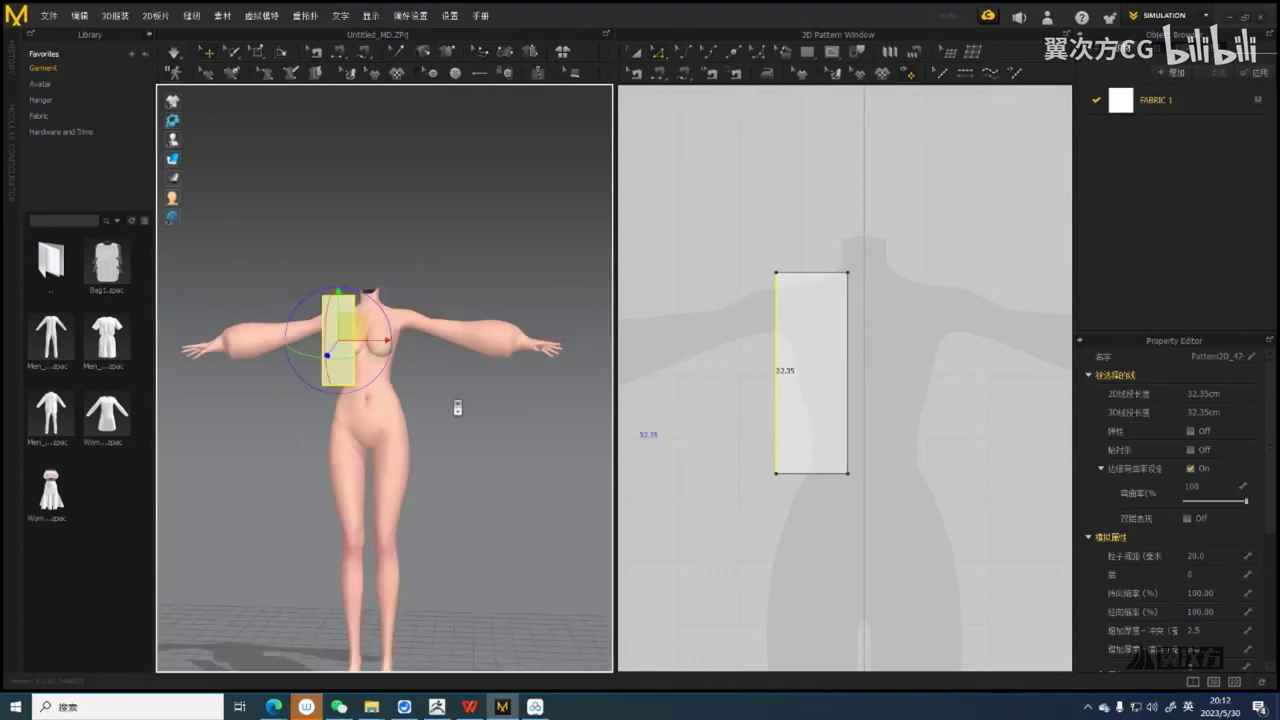
{"action": "scroll", "coordinate": [493, 441], "scroll_direction": "up", "scroll_amount": 1}
{"action": "scroll", "coordinate": [782, 367], "scroll_direction": "up", "scroll_amount": 2}
{"action": "scroll", "coordinate": [549, 414], "scroll_direction": "up", "scroll_amount": 2}
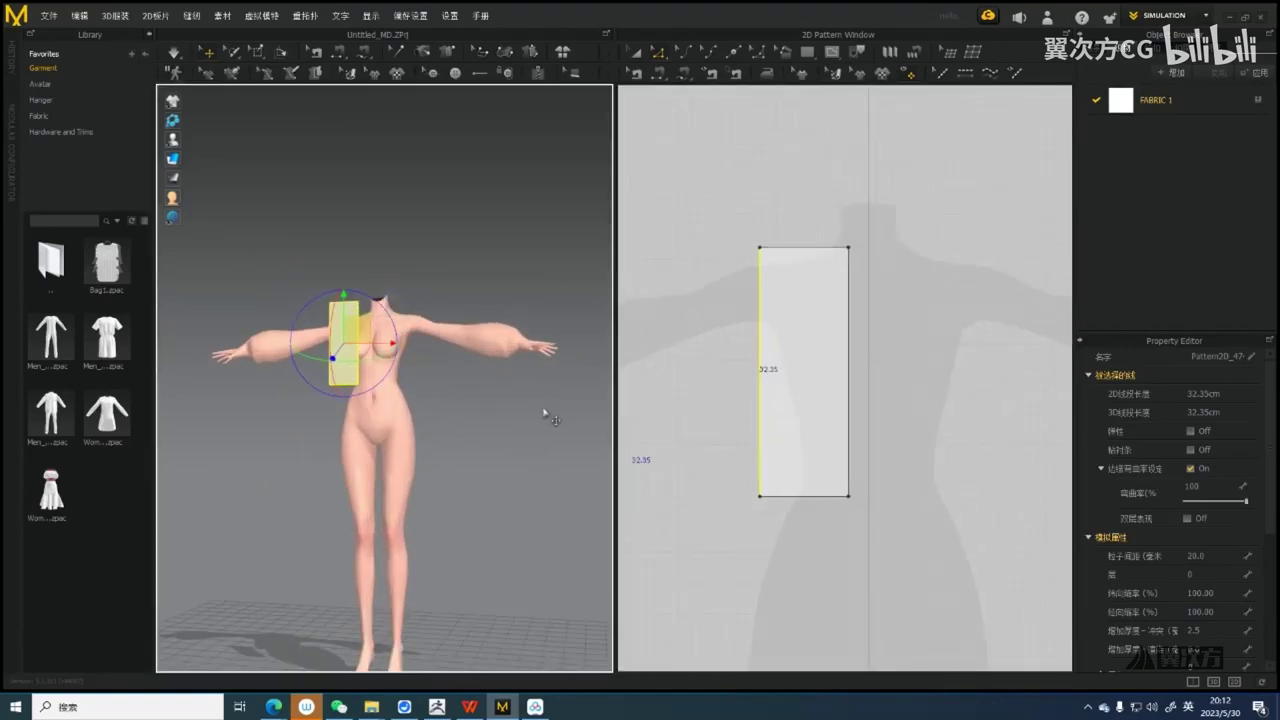
{"action": "scroll", "coordinate": [752, 365], "scroll_direction": "up", "scroll_amount": 1}
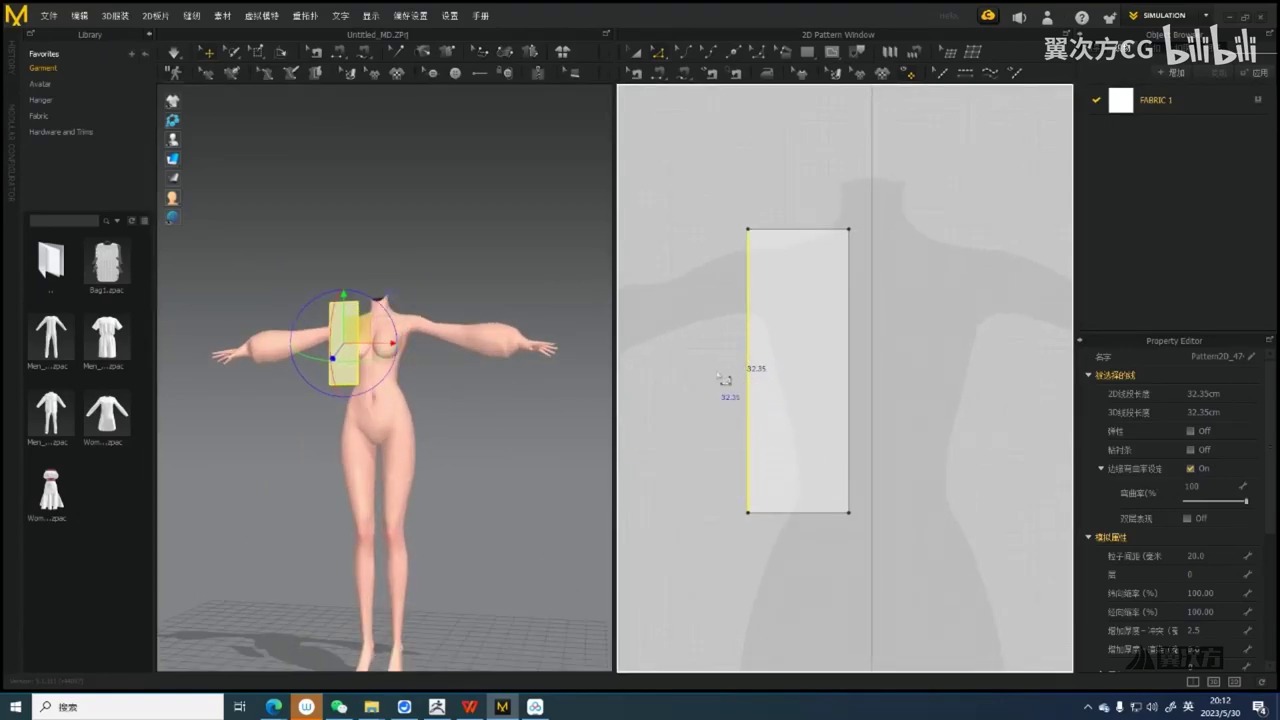
Add an outer shoulder point on the top edge and an armhole point on the outer side edge, about 20.7 cm above the hem
{"action": "scroll", "coordinate": [757, 275], "scroll_direction": "down", "scroll_amount": 1}
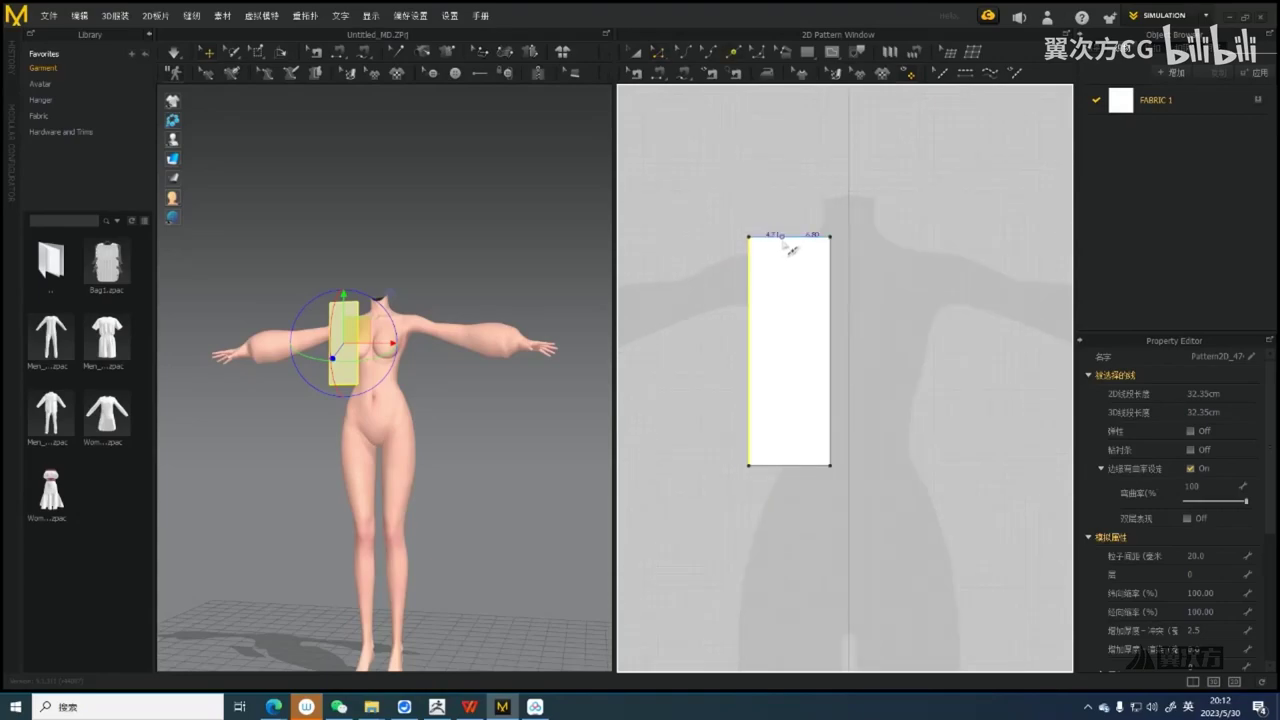
{"action": "scroll", "coordinate": [785, 248], "scroll_direction": "up", "scroll_amount": 3}
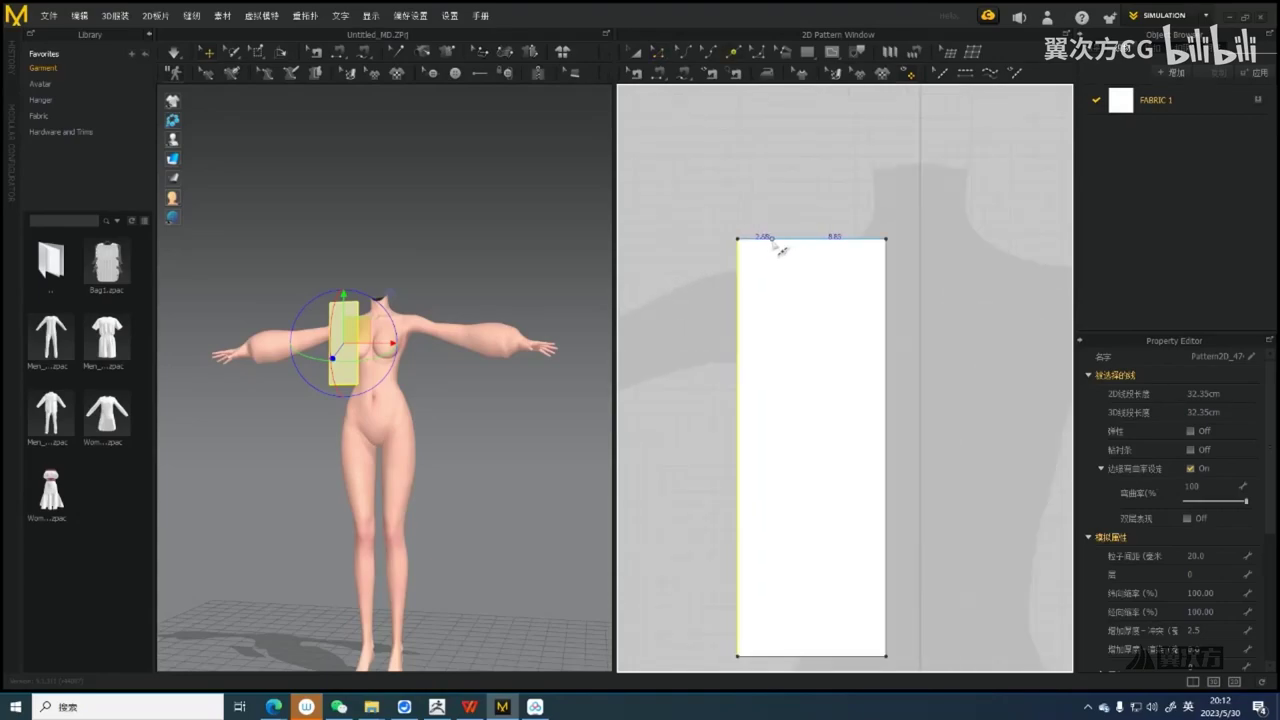
{"action": "scroll", "coordinate": [487, 362], "scroll_direction": "up", "scroll_amount": 8}
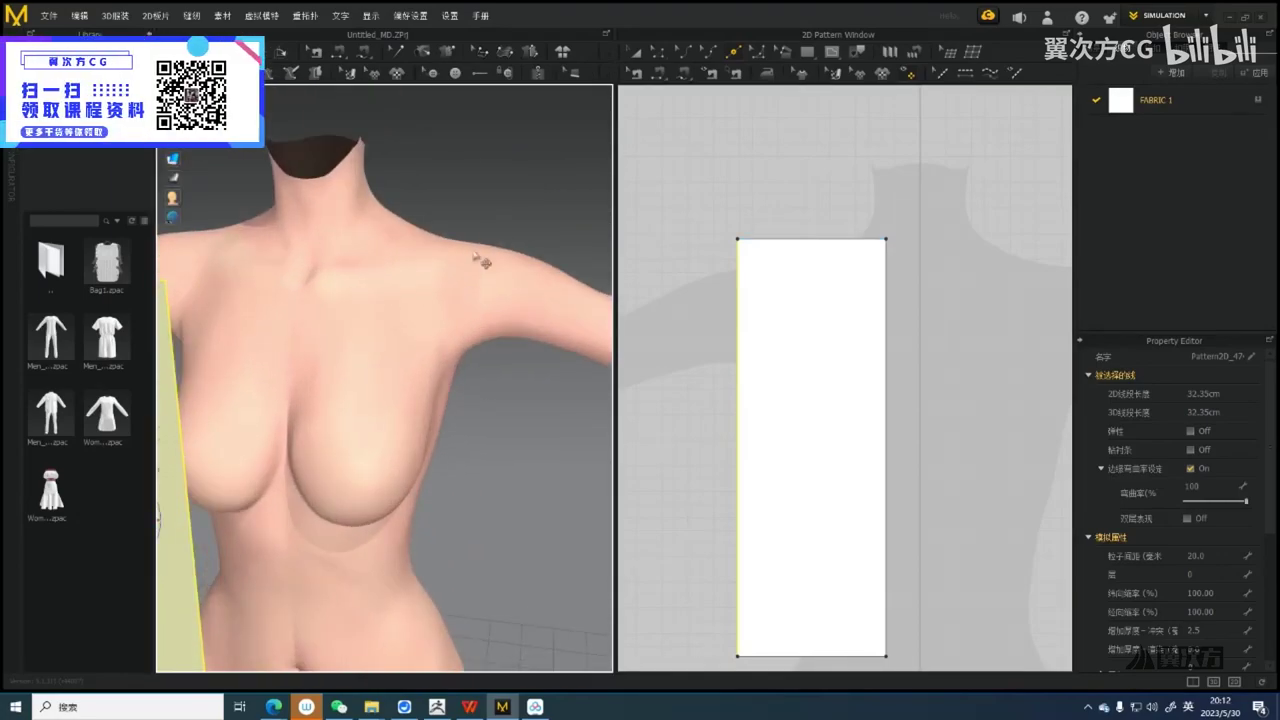
{"action": "left_click", "coordinate": [780, 239]}
{"action": "middle_click_drag", "start_coordinate": [778, 383], "coordinate": [765, 309]}
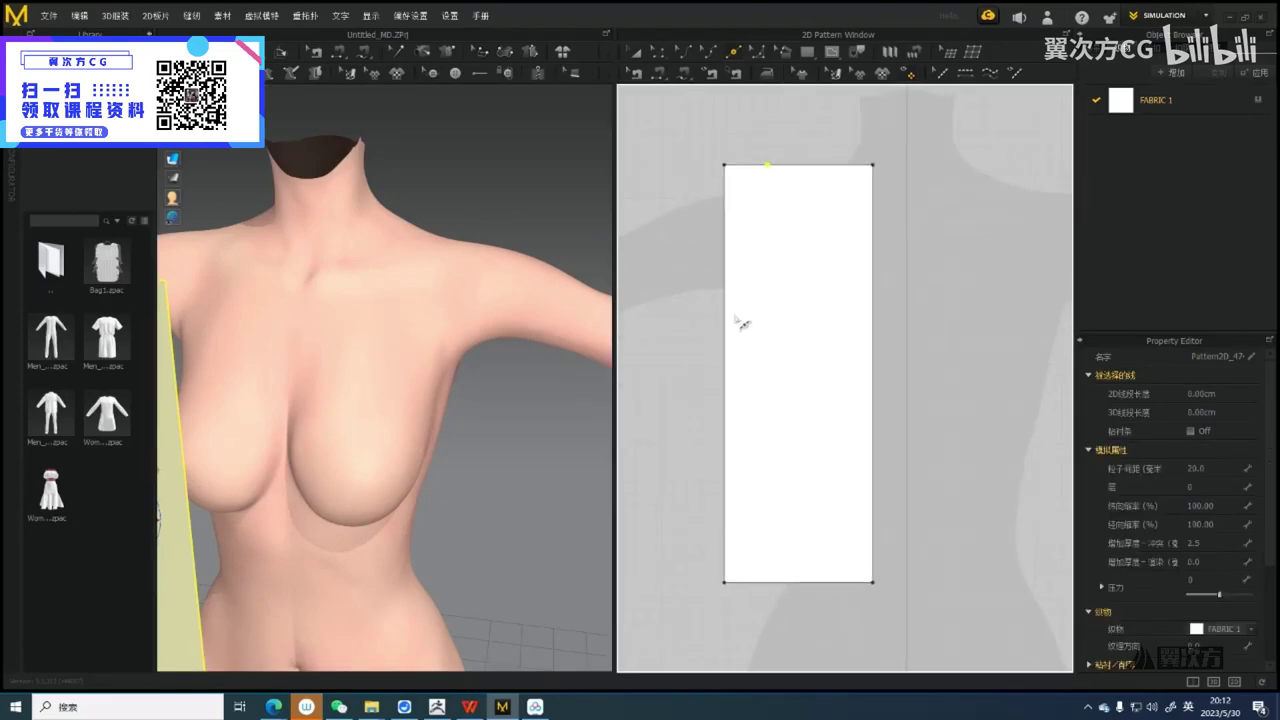
{"action": "left_click", "coordinate": [724, 315]}
{"action": "middle_click_drag", "start_coordinate": [872, 297], "coordinate": [848, 325]}
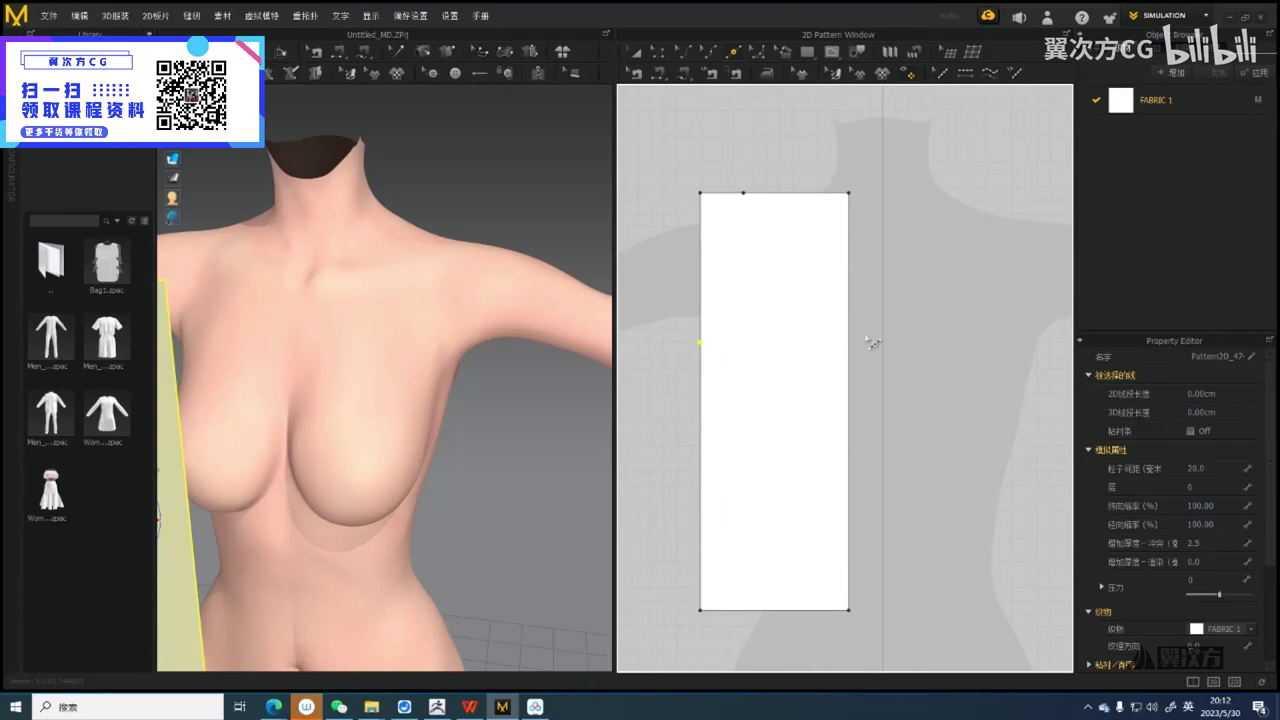
Sketch the armhole line around the avatar's shoulder on a temporary red screenshot markup and discard it
{"action": "right_click_drag", "start_coordinate": [873, 342], "coordinate": [861, 358]}
{"action": "right_click_drag", "start_coordinate": [466, 390], "coordinate": [443, 368]}
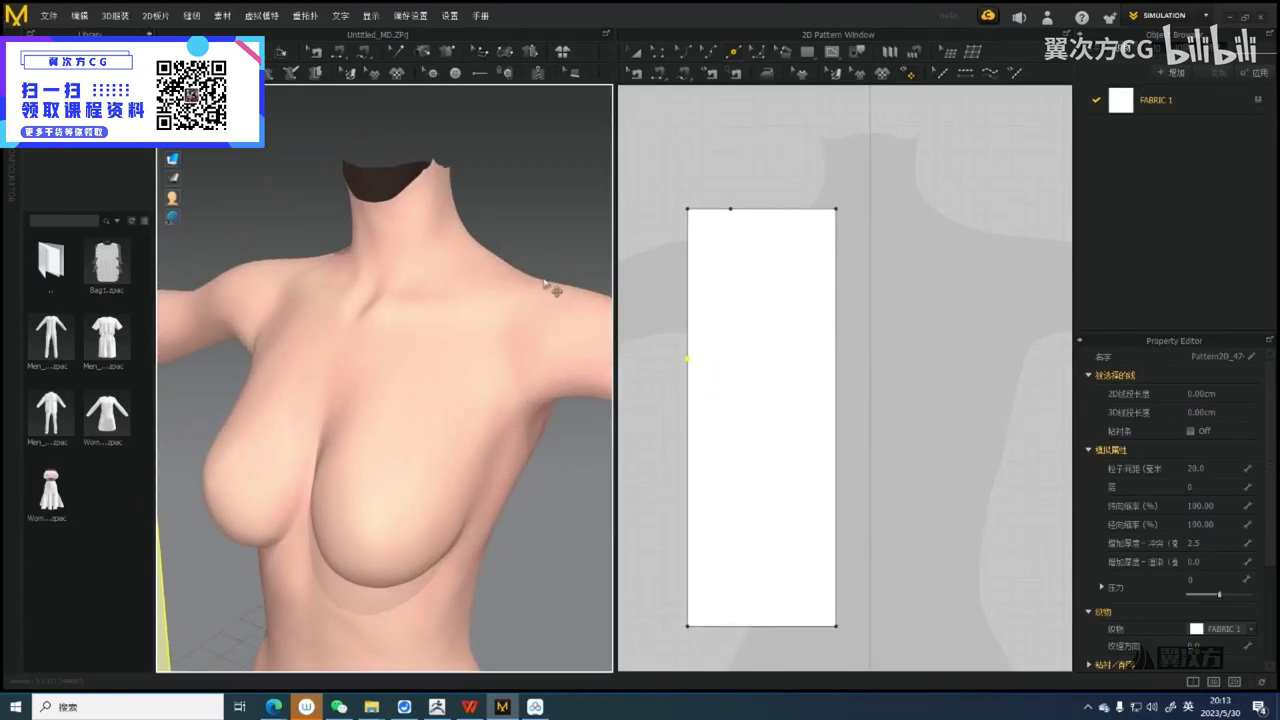
{"action": "key", "text": "alt+a"}
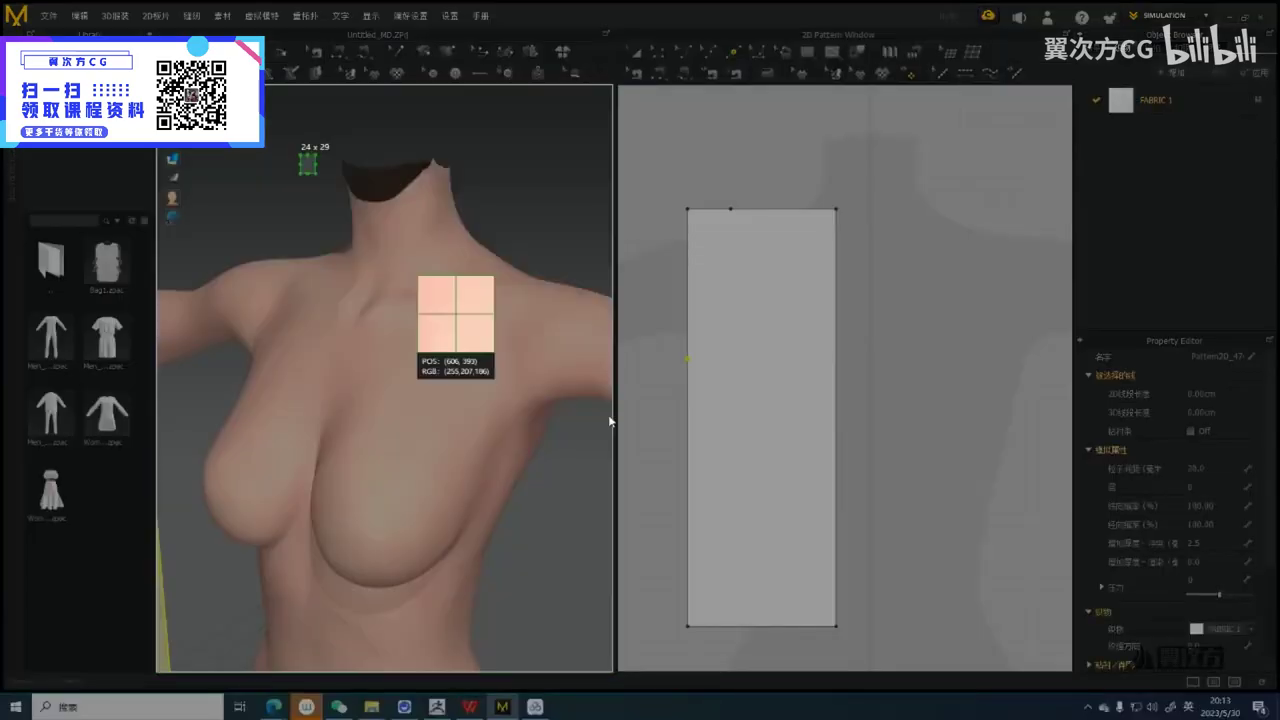
{"action": "left_click_drag", "start_coordinate": [300, 155], "coordinate": [1061, 591]}
{"action": "left_click", "coordinate": [760, 608]}
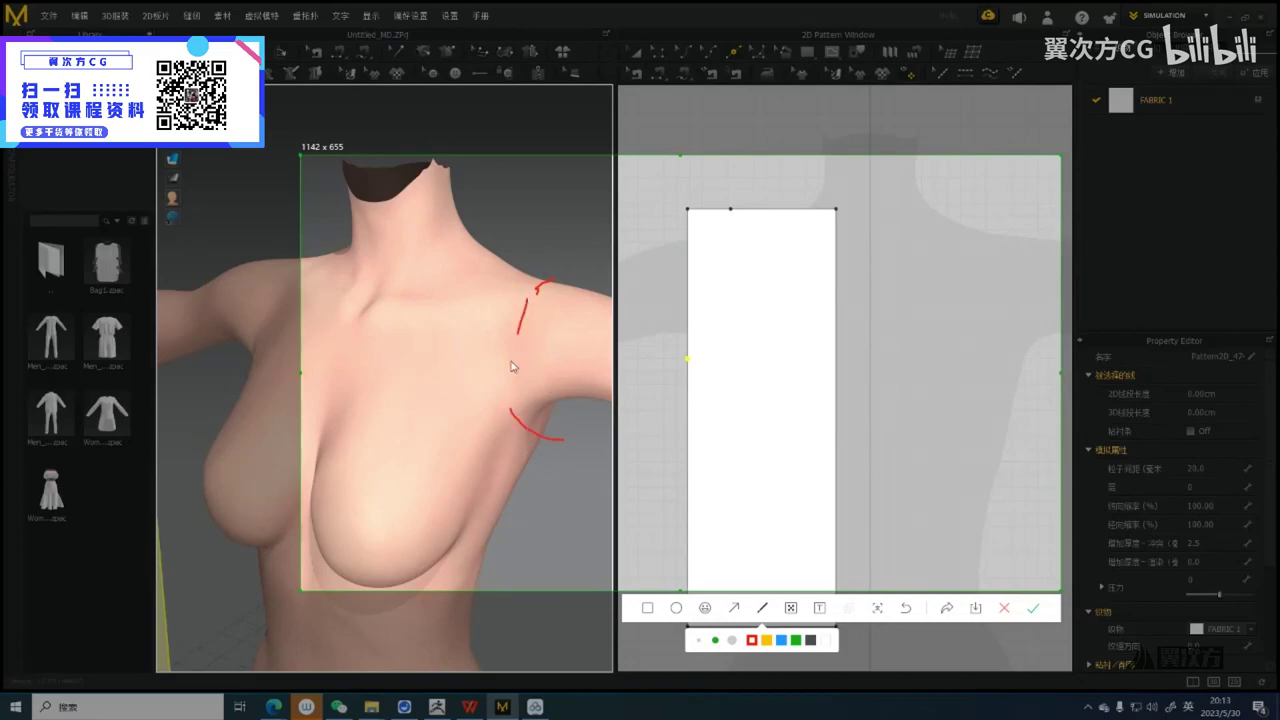
{"action": "left_click_drag", "start_coordinate": [520, 332], "coordinate": [507, 420]}
{"action": "left_click", "coordinate": [1005, 609]}
Add a neck point on the top edge and another on the centre-side edge, about 26.4 cm above the hem
{"action": "scroll", "coordinate": [388, 388], "scroll_direction": "down", "scroll_amount": 3}
{"action": "right_click_drag", "start_coordinate": [332, 352], "coordinate": [378, 323]}
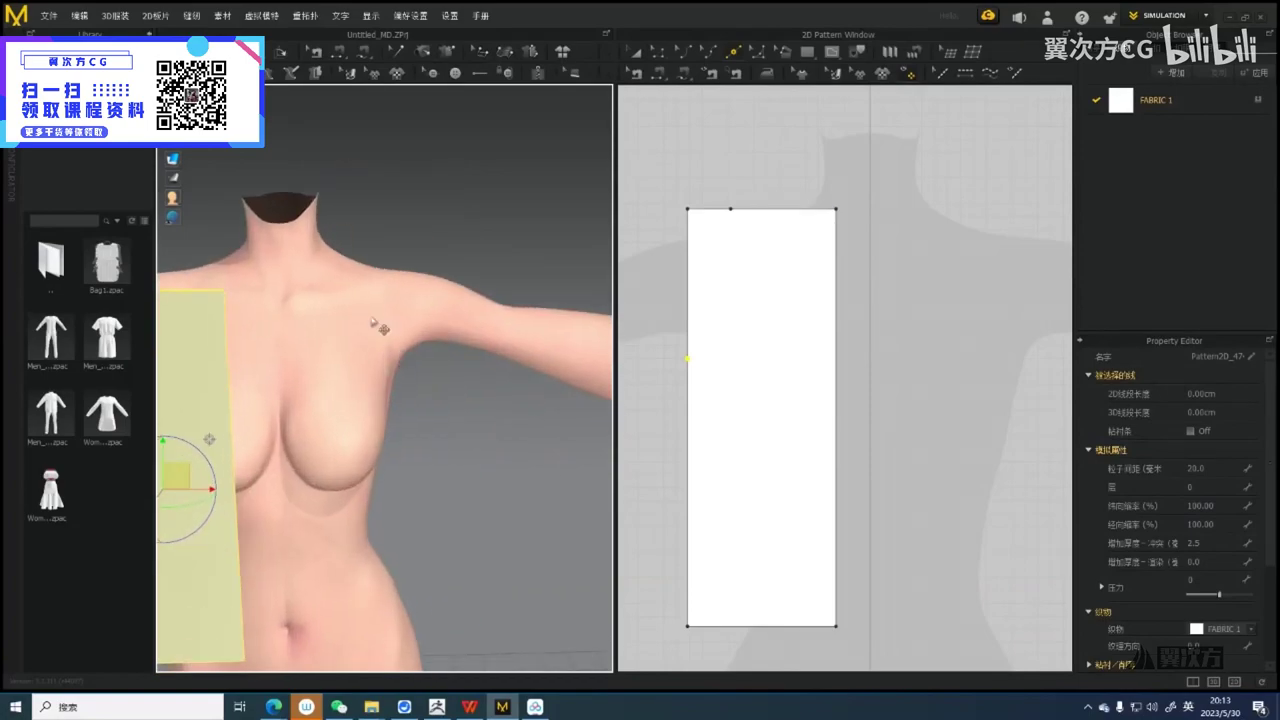
{"action": "scroll", "coordinate": [378, 323], "scroll_direction": "up", "scroll_amount": 4}
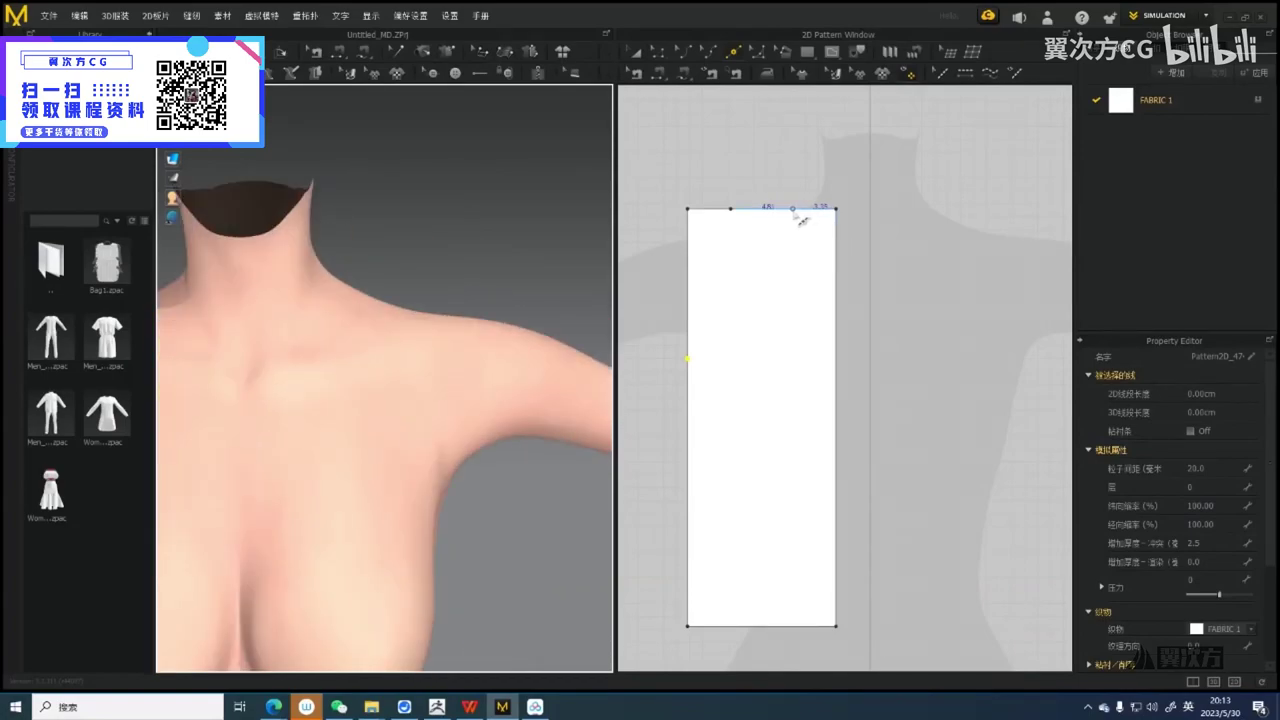
{"action": "left_click", "coordinate": [793, 210]}
{"action": "middle_click_drag", "start_coordinate": [420, 380], "coordinate": [511, 394]}
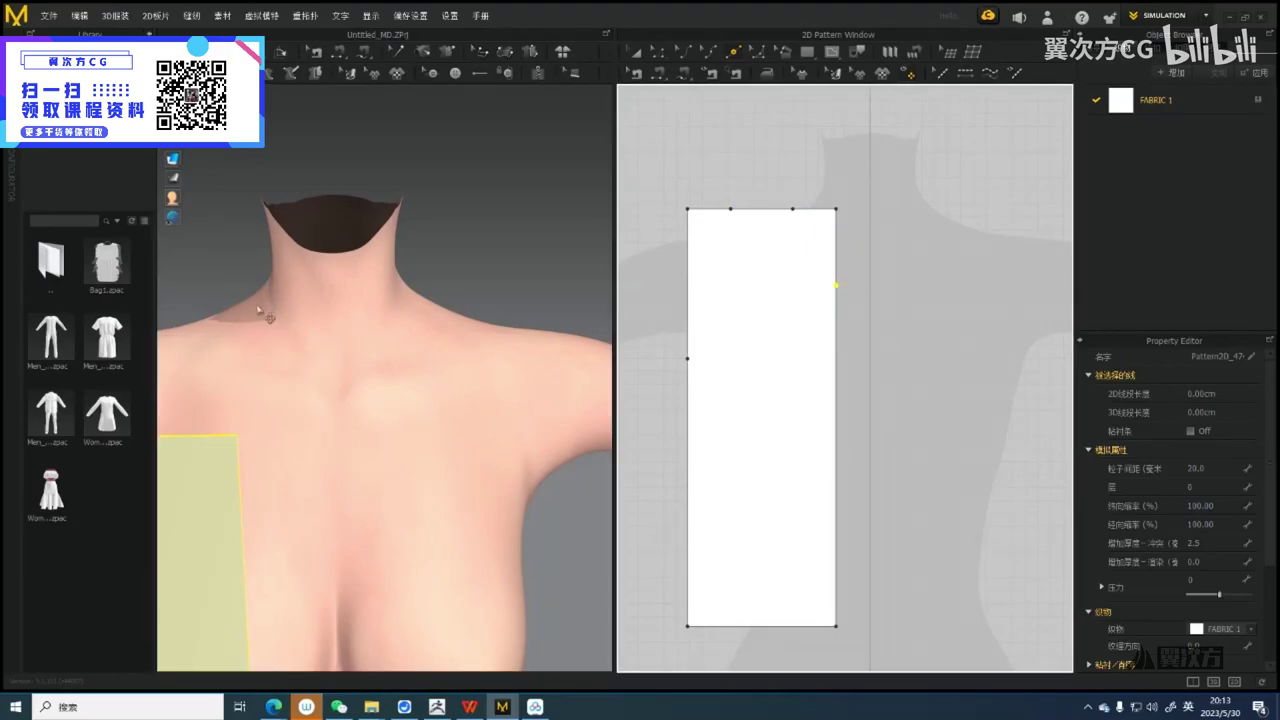
Sketch the neckline curve across the avatar's chest on a temporary red screenshot markup and discard it
{"action": "key", "text": "alt+a"}
{"action": "left_click_drag", "start_coordinate": [195, 161], "coordinate": [868, 490]}
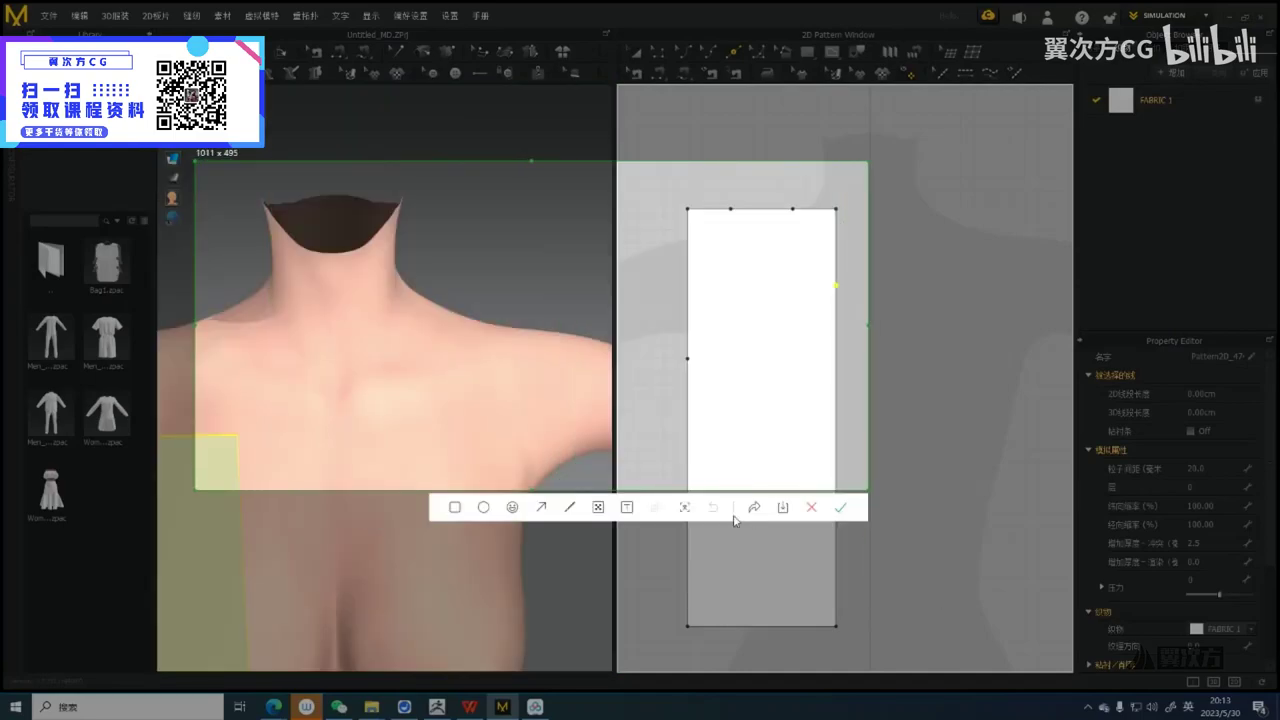
{"action": "left_click", "coordinate": [570, 507]}
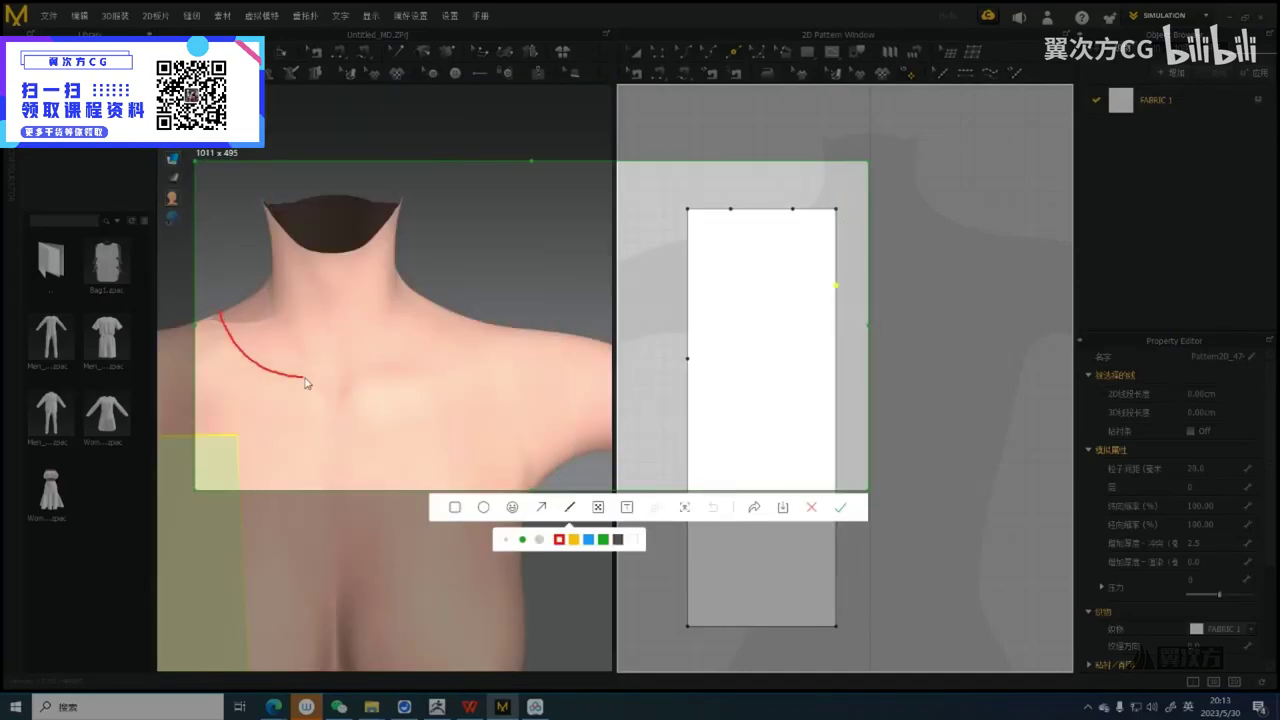
{"action": "left_click_drag", "start_coordinate": [305, 379], "coordinate": [419, 324]}
{"action": "left_click", "coordinate": [806, 508]}
Delete the two top corner points of the piece to leave slanted armhole and neckline edges
{"action": "left_click", "coordinate": [852, 231]}
{"action": "left_click_drag", "start_coordinate": [855, 172], "coordinate": [838, 232]}
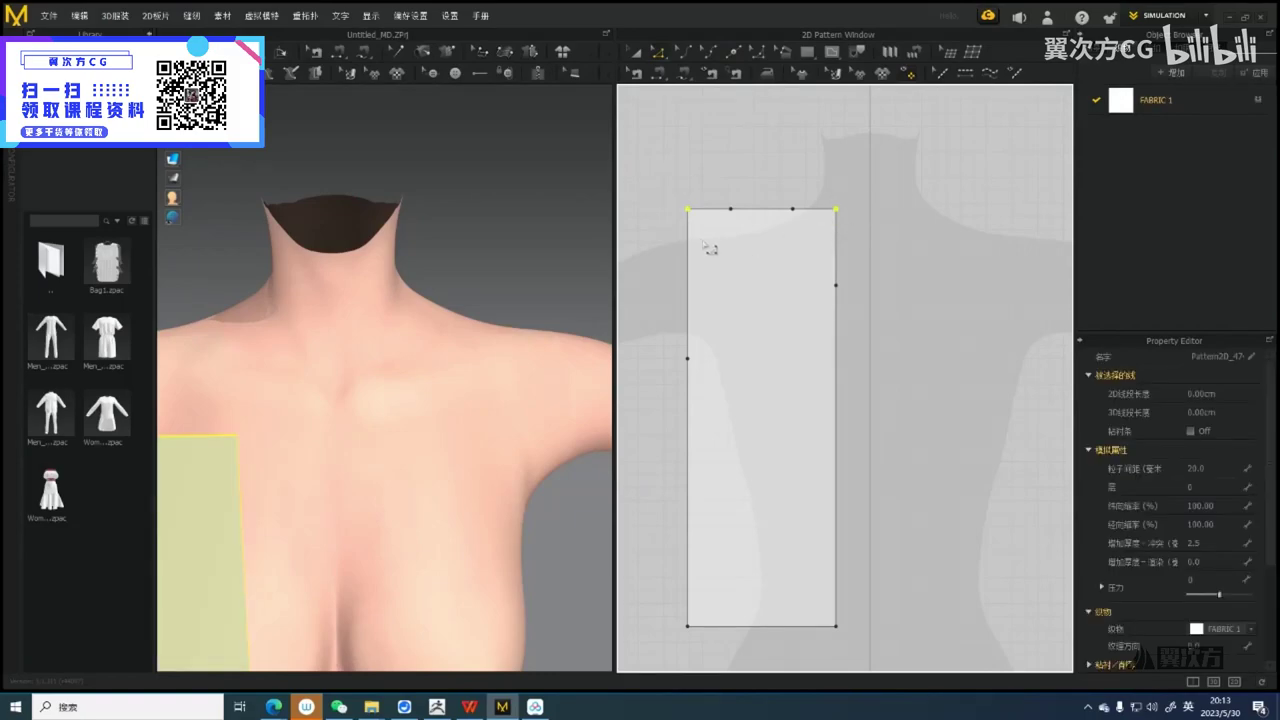
{"action": "key", "text": "Delete"}
Curve the slanted armhole edge inward into an armhole about 12.9 cm long
{"action": "scroll", "coordinate": [833, 236], "scroll_direction": "down", "scroll_amount": 3}
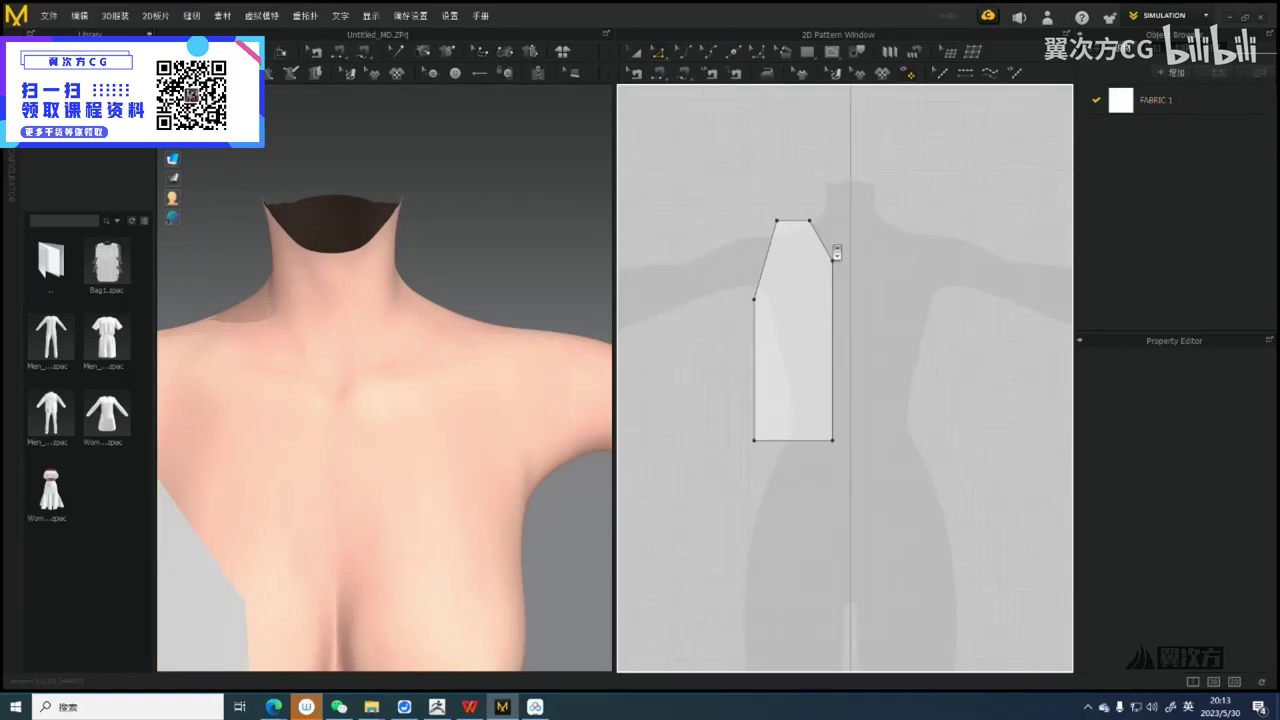
{"action": "scroll", "coordinate": [460, 300], "scroll_direction": "down", "scroll_amount": 3}
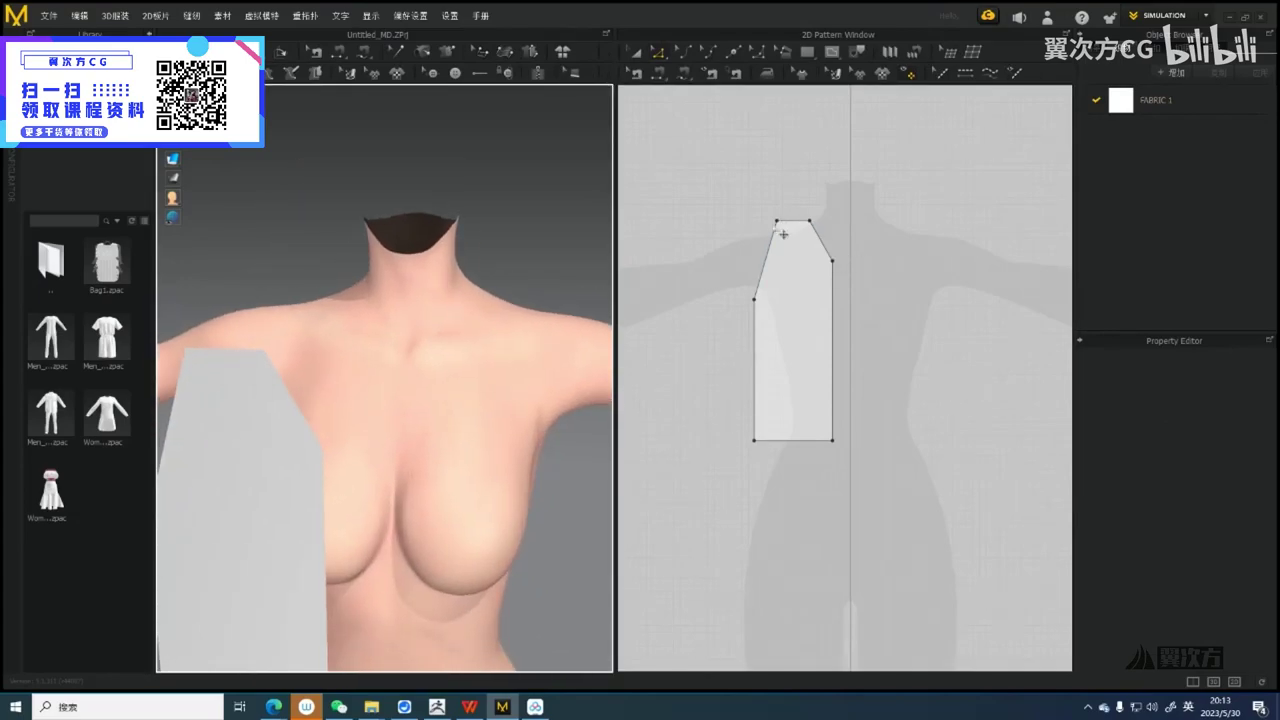
{"action": "scroll", "coordinate": [776, 279], "scroll_direction": "up", "scroll_amount": 4}
{"action": "middle_click_drag", "start_coordinate": [774, 286], "coordinate": [745, 215]}
{"action": "scroll", "coordinate": [773, 315], "scroll_direction": "down", "scroll_amount": 3}
{"action": "middle_click_drag", "start_coordinate": [781, 298], "coordinate": [799, 400]}
{"action": "scroll", "coordinate": [780, 335], "scroll_direction": "up", "scroll_amount": 2}
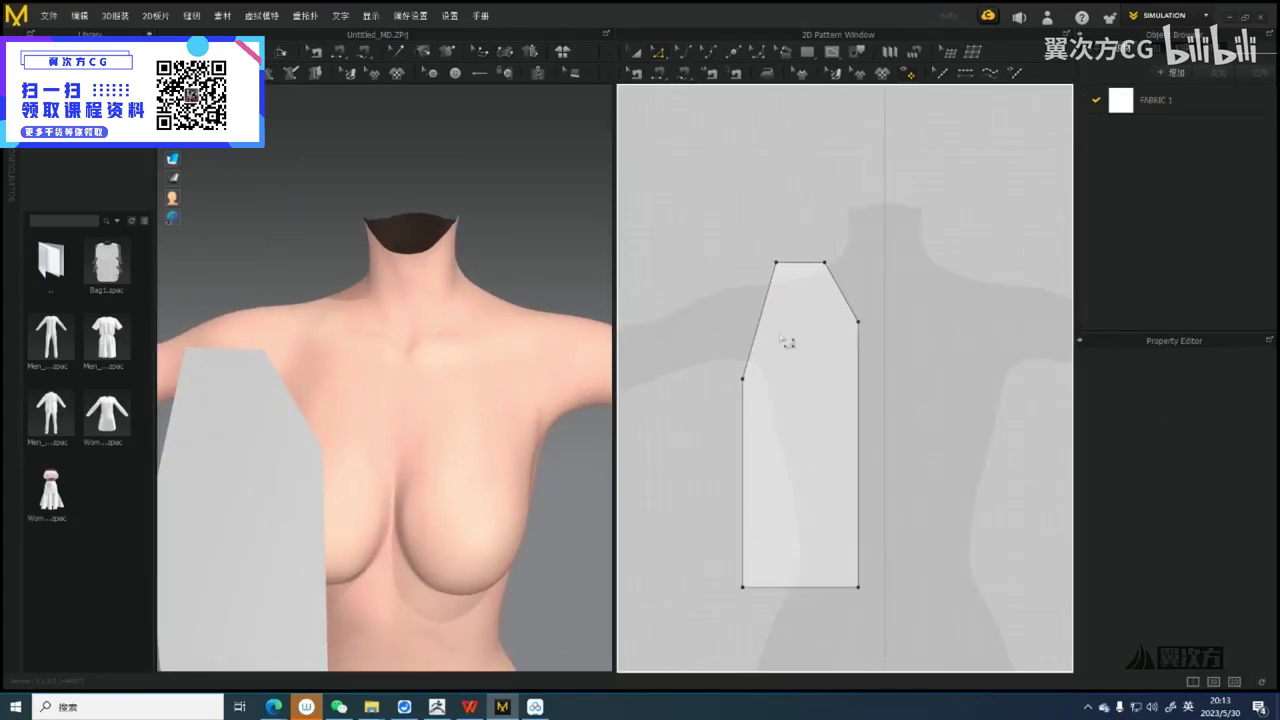
{"action": "scroll", "coordinate": [787, 342], "scroll_direction": "up", "scroll_amount": 2}
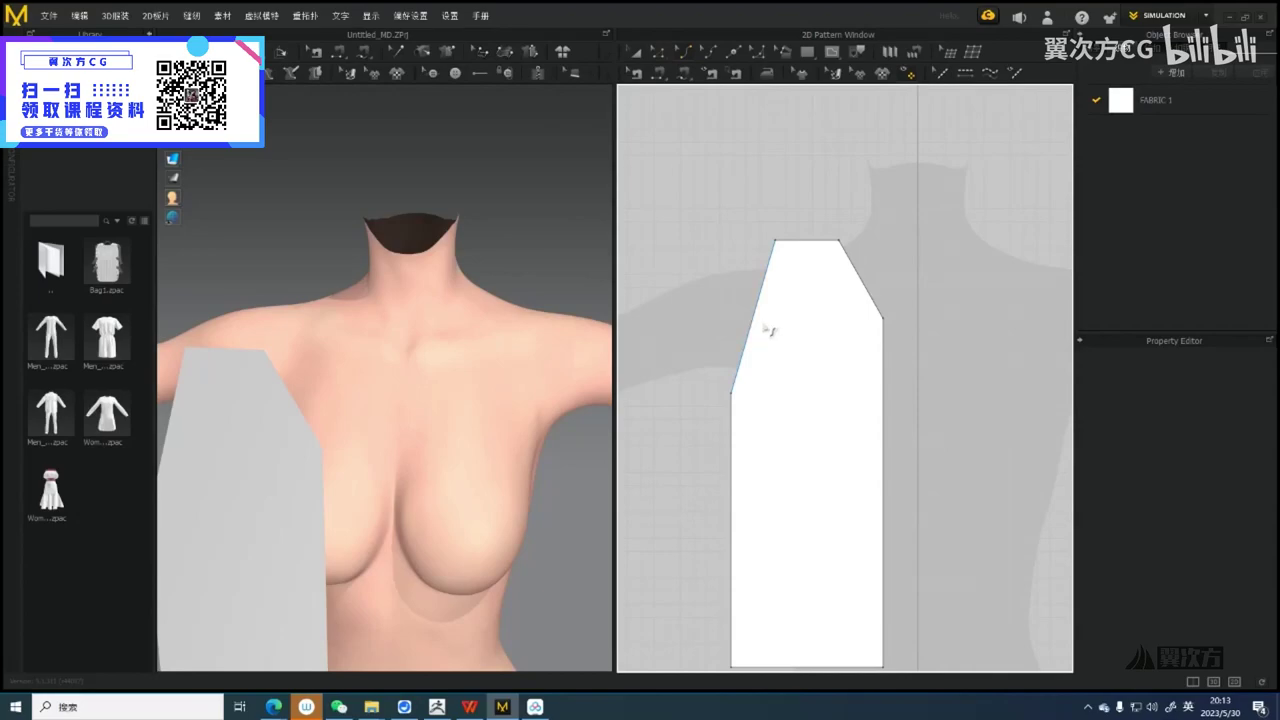
{"action": "left_click_drag", "start_coordinate": [756, 340], "coordinate": [769, 352]}
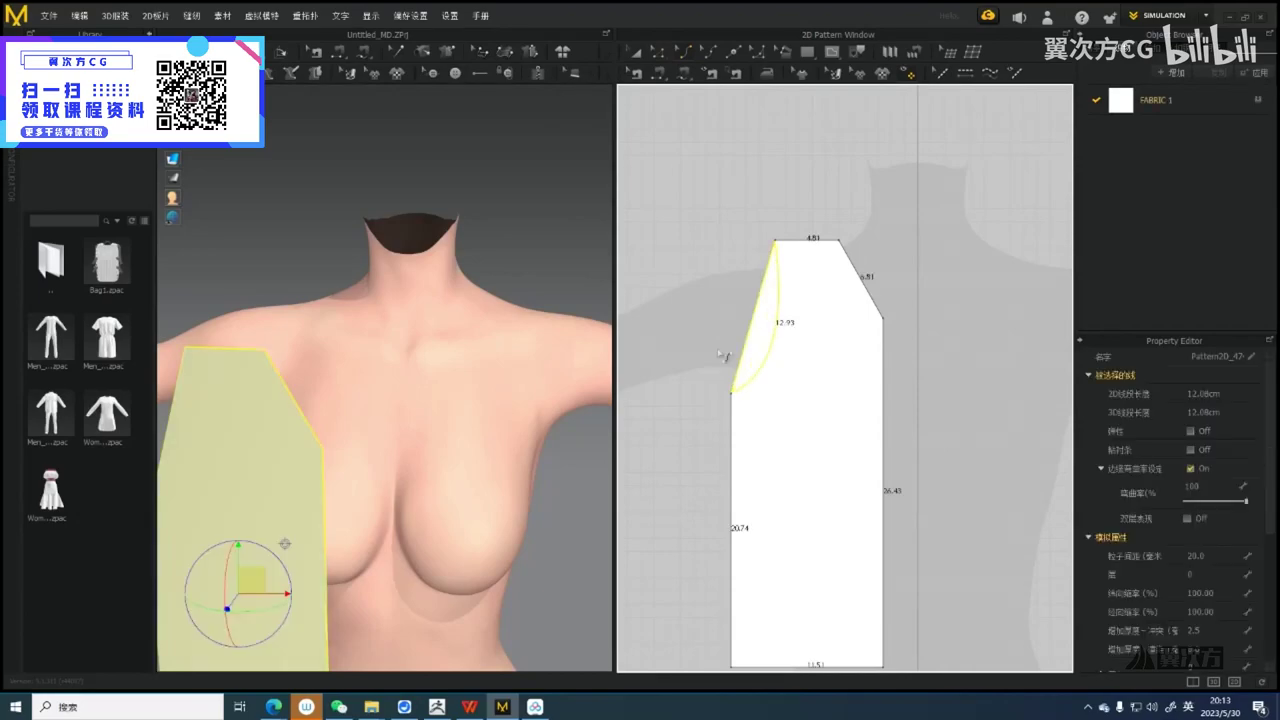
Curve the slanted neck edge inward into a neckline about 7.4 cm long
{"action": "scroll", "coordinate": [494, 362], "scroll_direction": "down", "scroll_amount": 2}
{"action": "right_click_drag", "start_coordinate": [494, 362], "coordinate": [507, 338]}
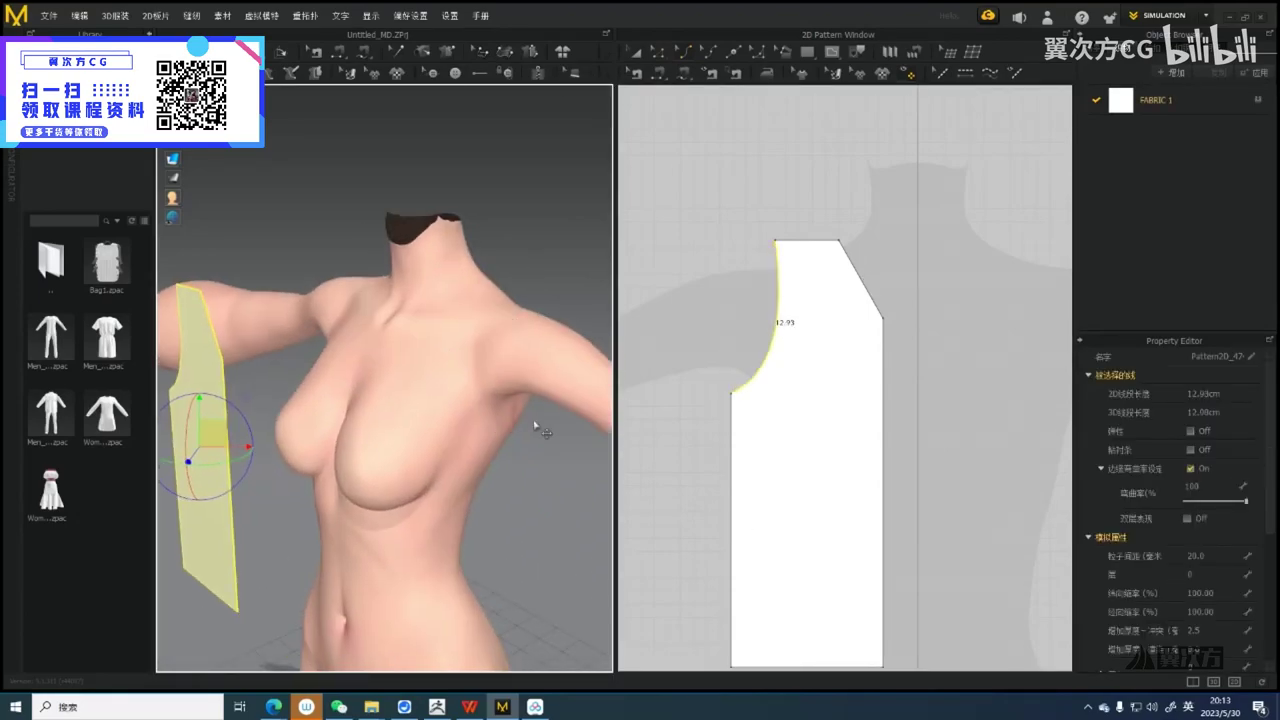
{"action": "left_click", "coordinate": [864, 292]}
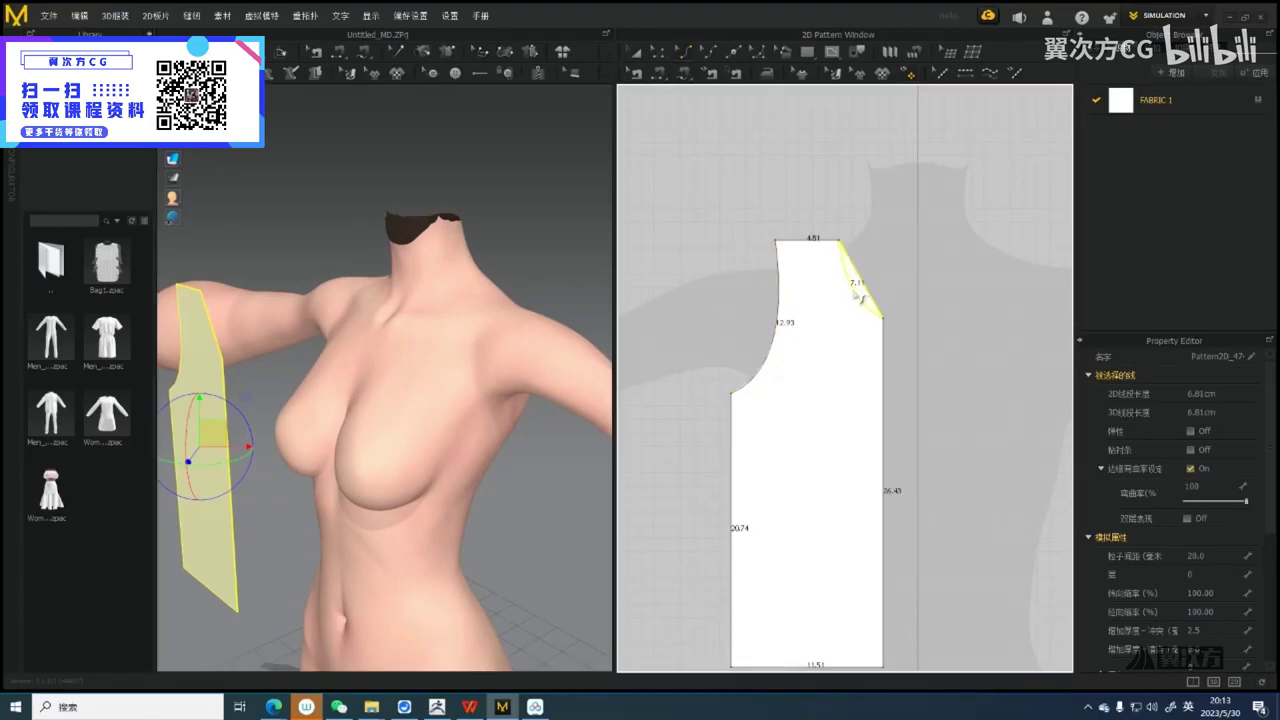
{"action": "left_click_drag", "start_coordinate": [857, 300], "coordinate": [850, 305]}
Make a linked mirrored copy of the half-bodice piece and place it level with the original across the body's centre line
{"action": "right_click_drag", "start_coordinate": [480, 333], "coordinate": [375, 314]}
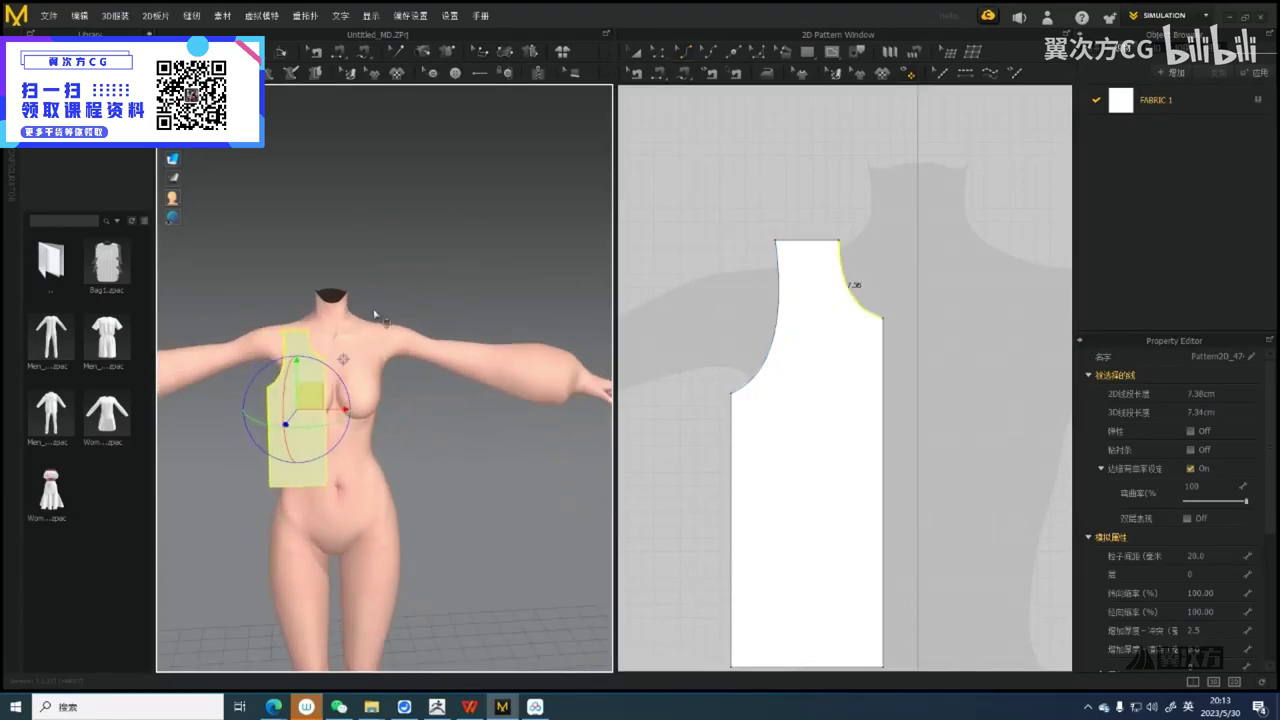
{"action": "middle_click_drag", "start_coordinate": [391, 330], "coordinate": [388, 283]}
{"action": "scroll", "coordinate": [551, 280], "scroll_direction": "down", "scroll_amount": 5}
{"action": "scroll", "coordinate": [904, 350], "scroll_direction": "down", "scroll_amount": 3}
{"action": "middle_click_drag", "start_coordinate": [906, 357], "coordinate": [863, 278]}
{"action": "key", "text": "a"}
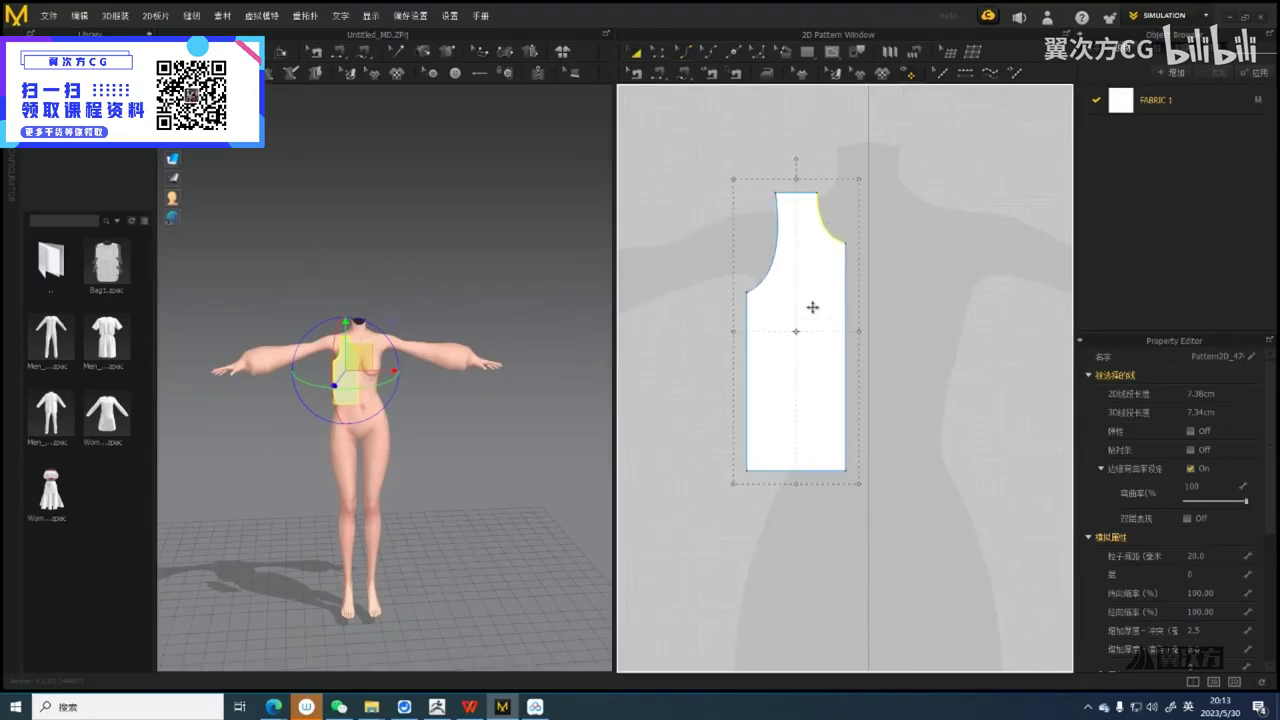
{"action": "left_click", "coordinate": [812, 307]}
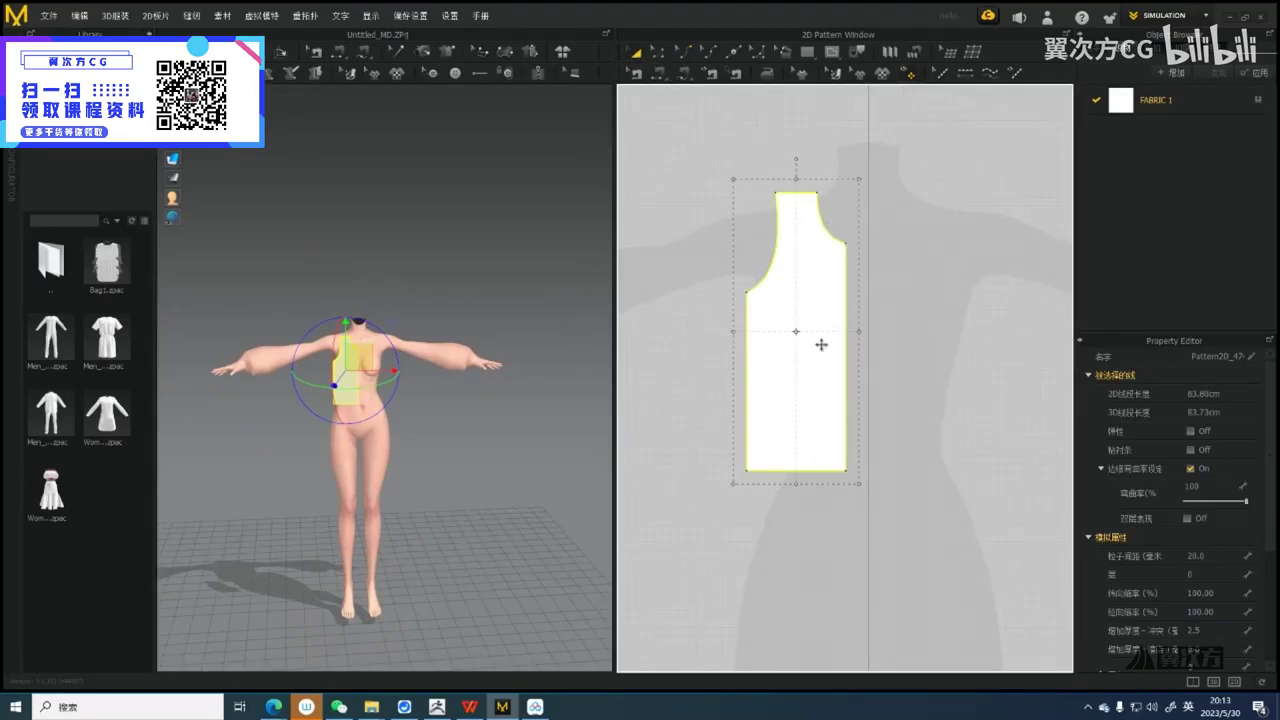
{"action": "key", "text": "ctrl+c"}
{"action": "key", "text": "ctrl+r"}
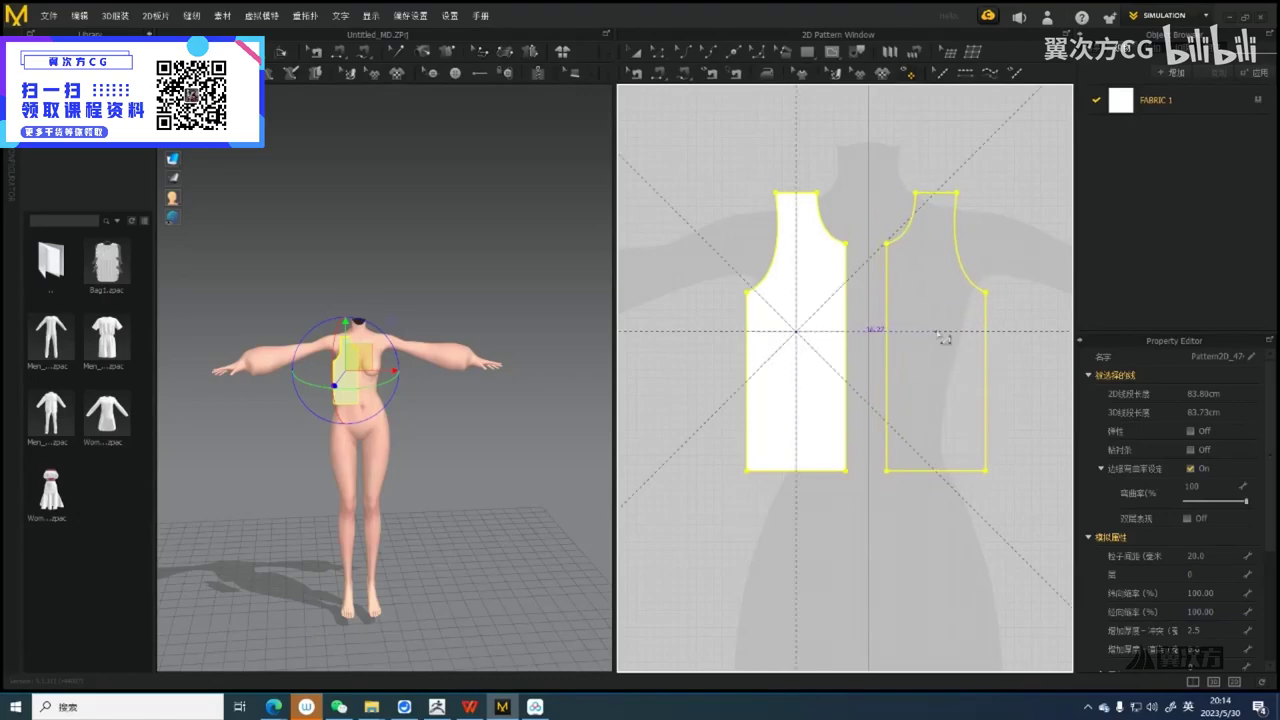
{"action": "left_click", "coordinate": [943, 337]}
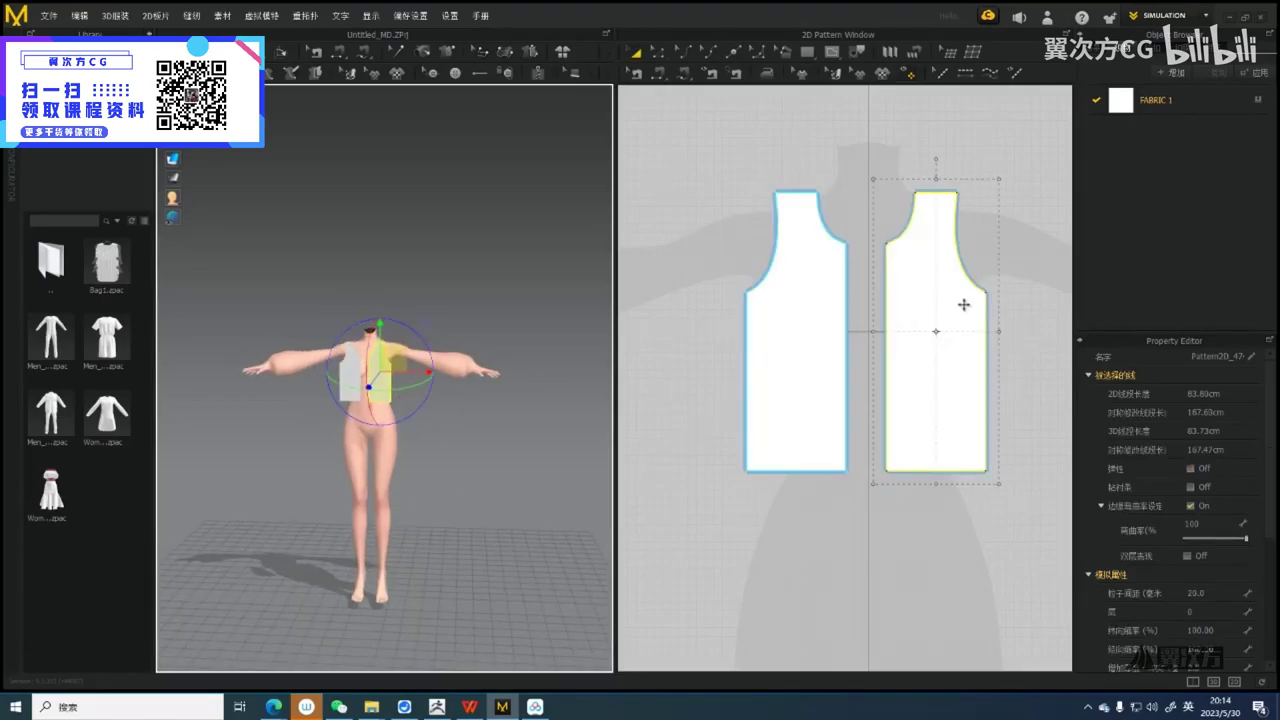
Select both half-bodice pieces and paste a copy of the pair beside them for the back
{"action": "scroll", "coordinate": [963, 300], "scroll_direction": "down", "scroll_amount": 3}
{"action": "scroll", "coordinate": [860, 237], "scroll_direction": "up", "scroll_amount": 3}
{"action": "scroll", "coordinate": [755, 323], "scroll_direction": "down", "scroll_amount": 3}
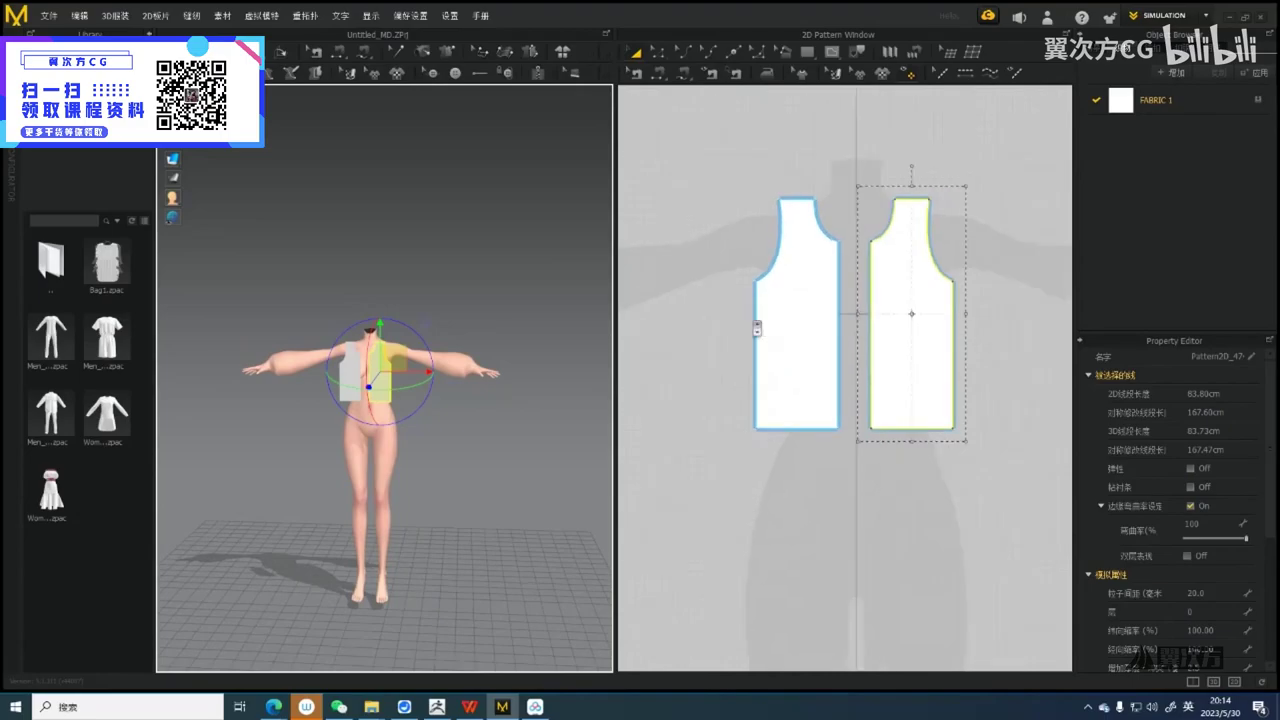
{"action": "scroll", "coordinate": [368, 376], "scroll_direction": "up", "scroll_amount": 2}
{"action": "left_click", "coordinate": [794, 329], "text": "shift"}
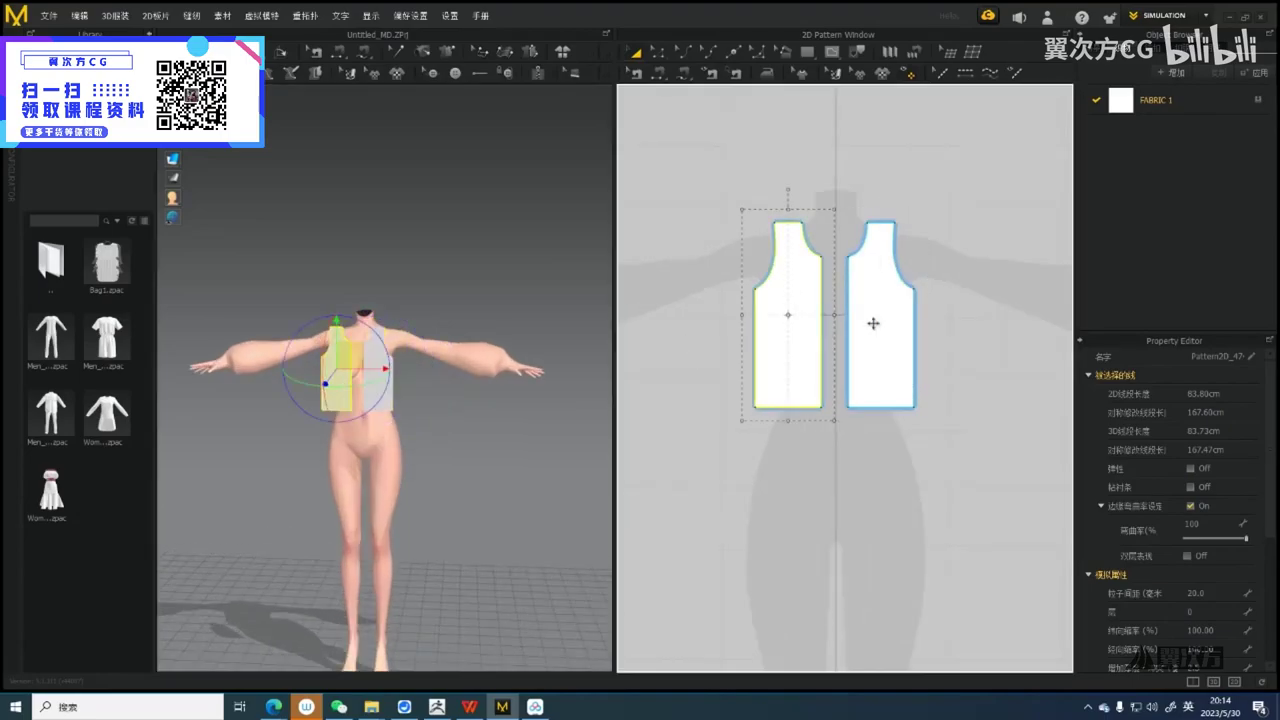
{"action": "scroll", "coordinate": [885, 326], "scroll_direction": "down", "scroll_amount": 2}
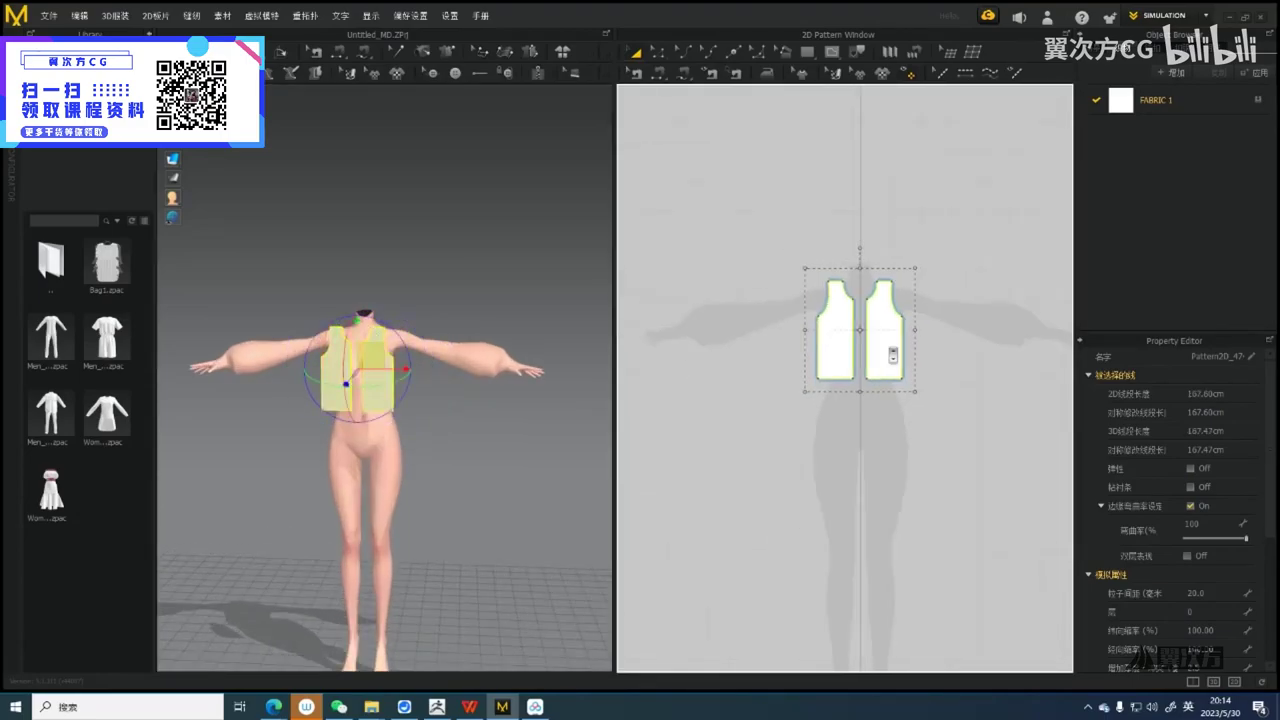
{"action": "key", "text": "ctrl+v"}
{"action": "left_click", "coordinate": [980, 348], "text": "shift"}
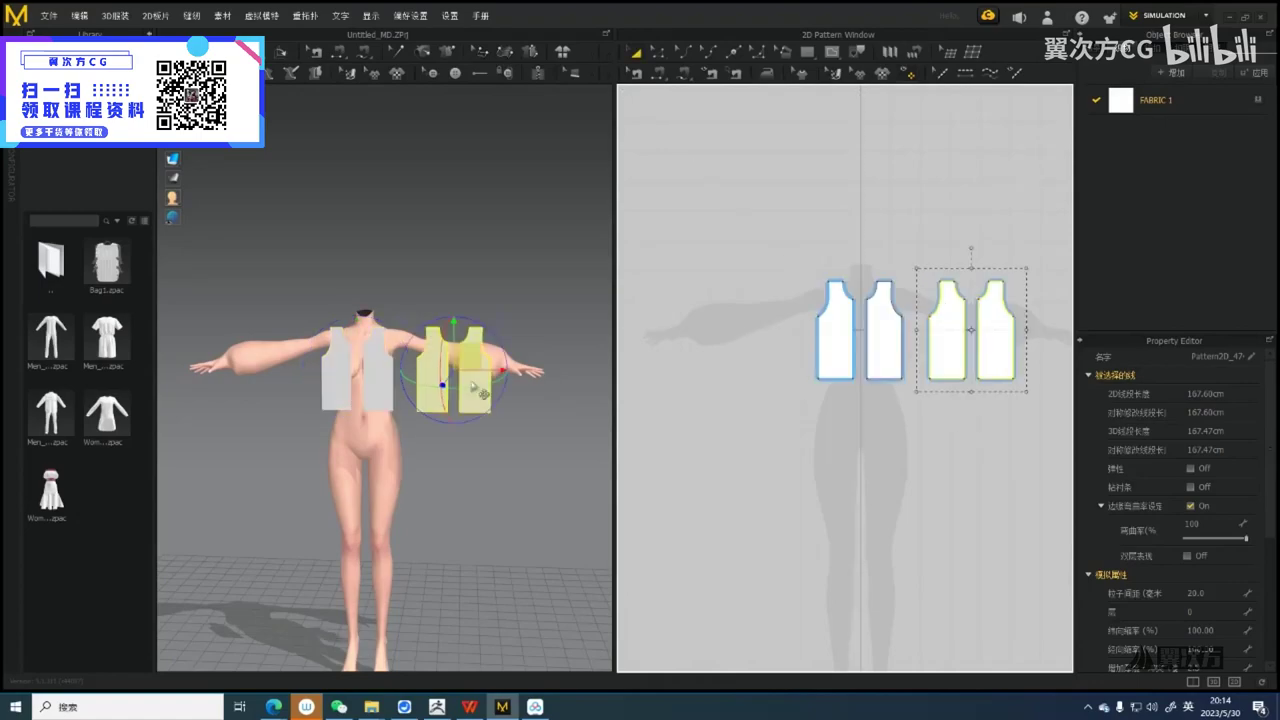
Move the two copied pieces behind the avatar so they stand centred against its back
{"action": "mouse_move", "coordinate": [481, 393]}
{"action": "right_mouse_down"}
{"action": "mouse_move", "coordinate": [474, 440]}
{"action": "mouse_move", "coordinate": [467, 400]}
{"action": "right_mouse_up"}
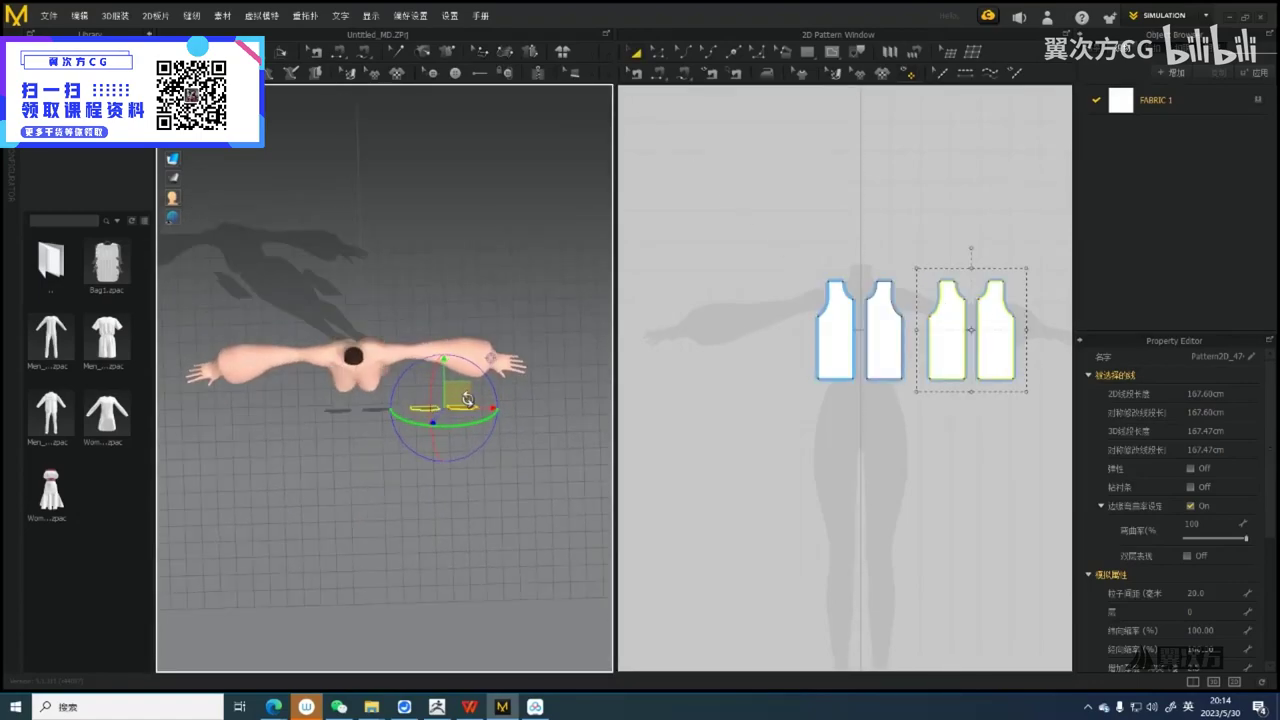
{"action": "left_click_drag", "start_coordinate": [467, 400], "coordinate": [378, 305]}
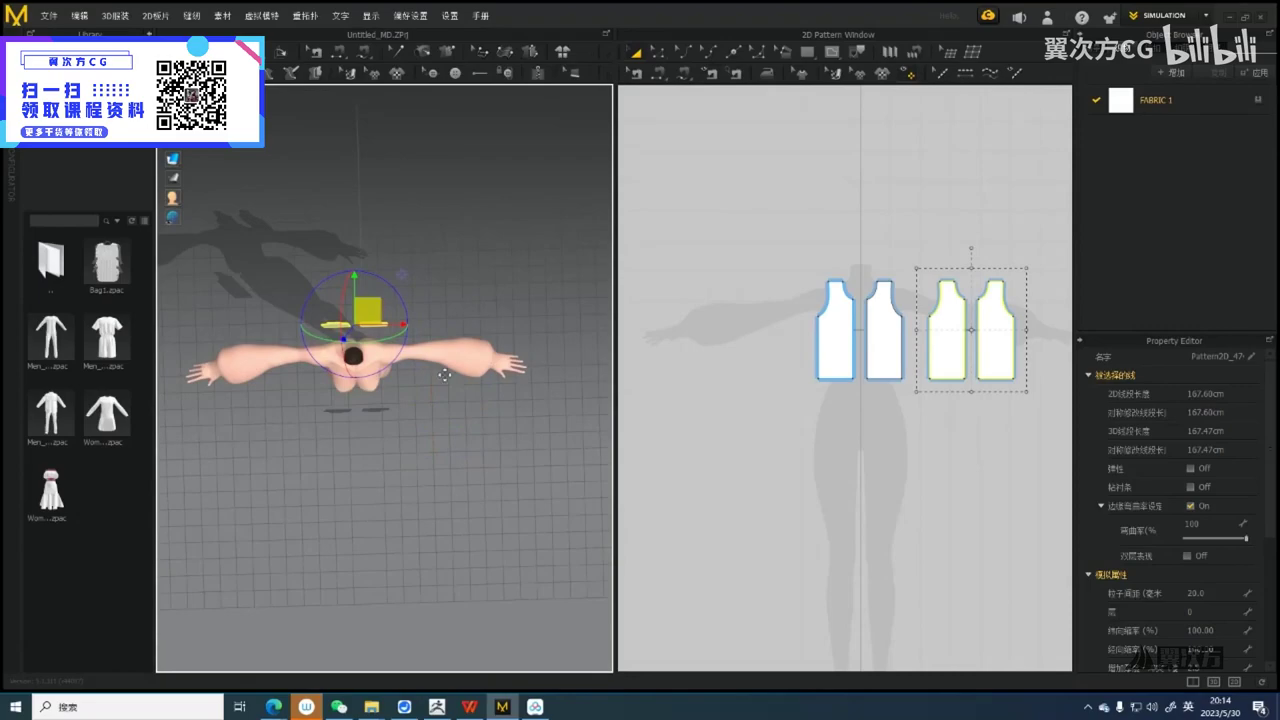
{"action": "right_click_drag", "start_coordinate": [444, 375], "coordinate": [391, 362]}
{"action": "middle_click_drag", "start_coordinate": [528, 400], "coordinate": [414, 377]}
{"action": "right_click_drag", "start_coordinate": [414, 377], "coordinate": [335, 403]}
{"action": "scroll", "coordinate": [335, 403], "scroll_direction": "up", "scroll_amount": 4}
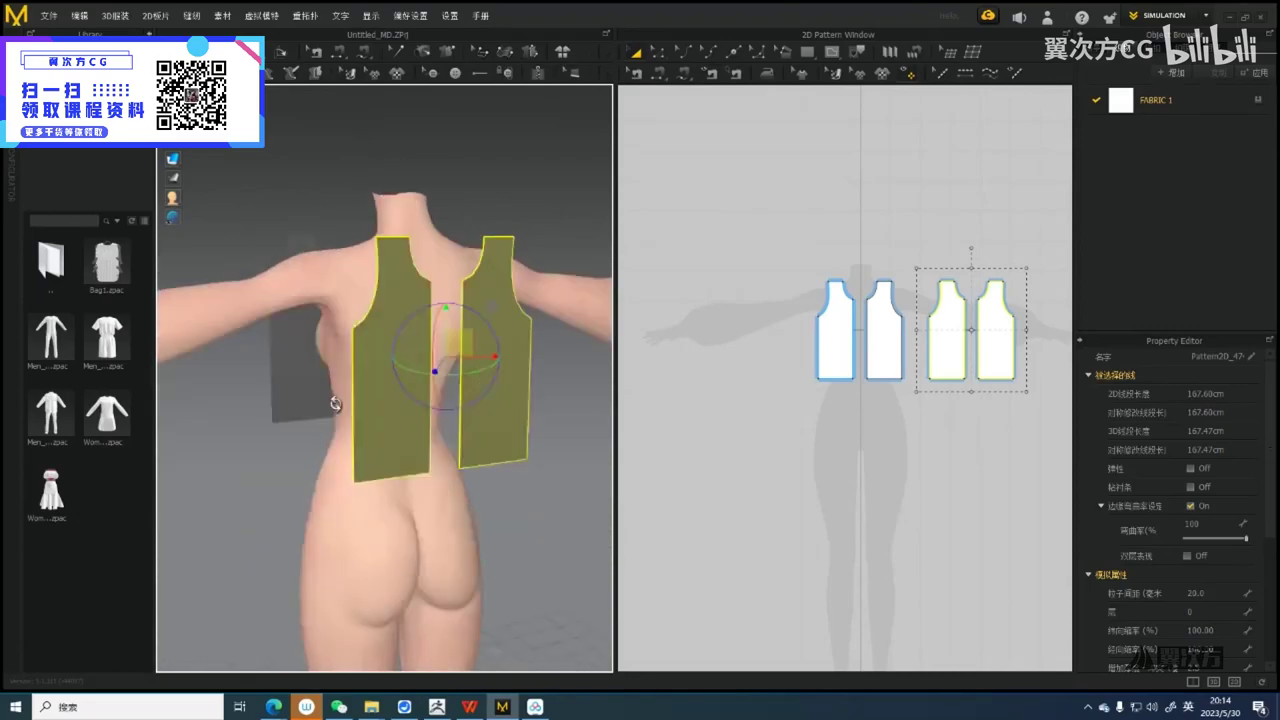
{"action": "scroll", "coordinate": [370, 382], "scroll_direction": "down", "scroll_amount": 2}
{"action": "middle_click_drag", "start_coordinate": [380, 373], "coordinate": [394, 364]}
{"action": "right_click_drag", "start_coordinate": [394, 364], "coordinate": [394, 414]}
{"action": "scroll", "coordinate": [428, 400], "scroll_direction": "up", "scroll_amount": 4}
{"action": "middle_click_drag", "start_coordinate": [395, 413], "coordinate": [407, 400]}
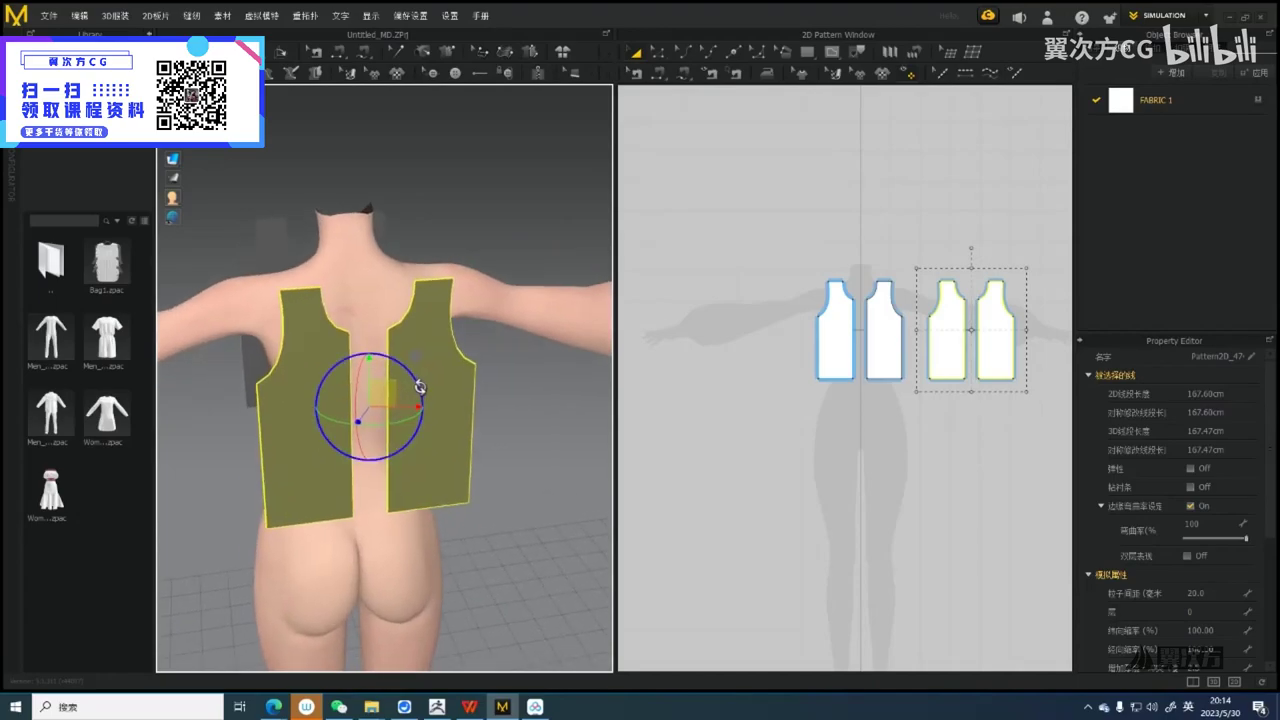
{"action": "scroll", "coordinate": [420, 386], "scroll_direction": "down", "scroll_amount": 3}
{"action": "right_click_drag", "start_coordinate": [420, 386], "coordinate": [397, 398]}
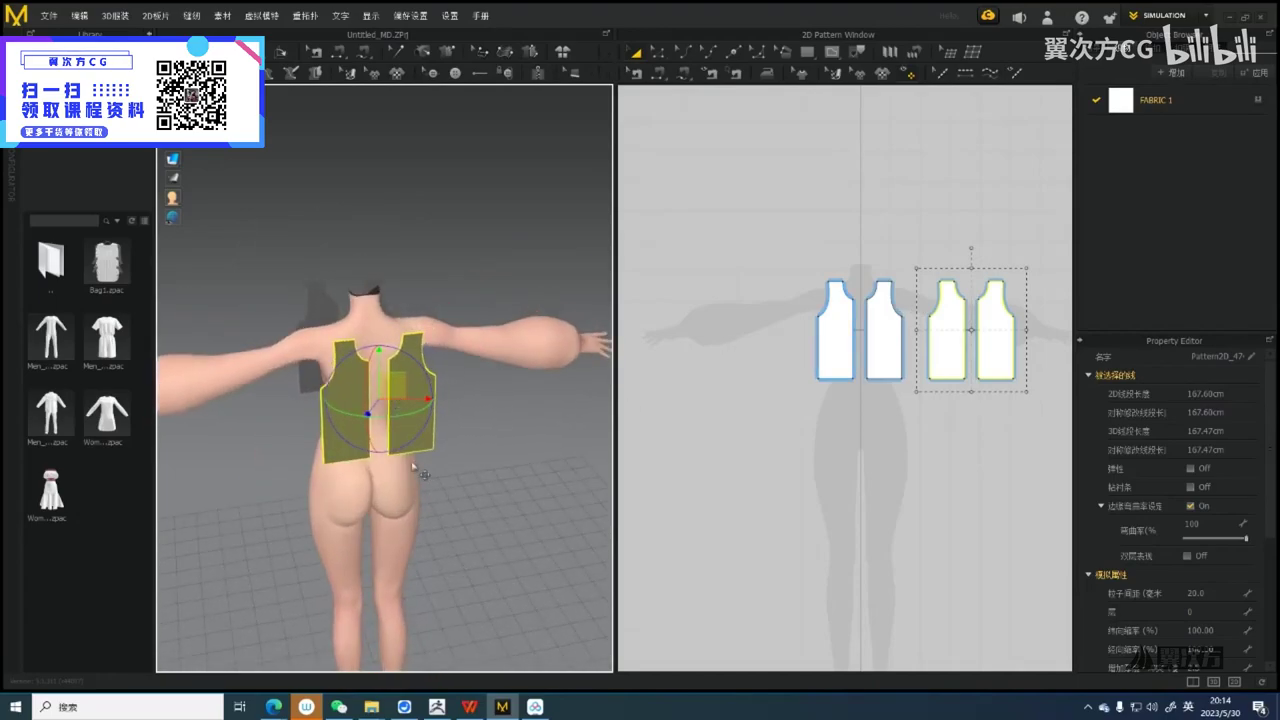
{"action": "right_click_drag", "start_coordinate": [412, 466], "coordinate": [414, 414]}
{"action": "middle_click_drag", "start_coordinate": [414, 414], "coordinate": [418, 434]}
{"action": "scroll", "coordinate": [418, 434], "scroll_direction": "up", "scroll_amount": 1}
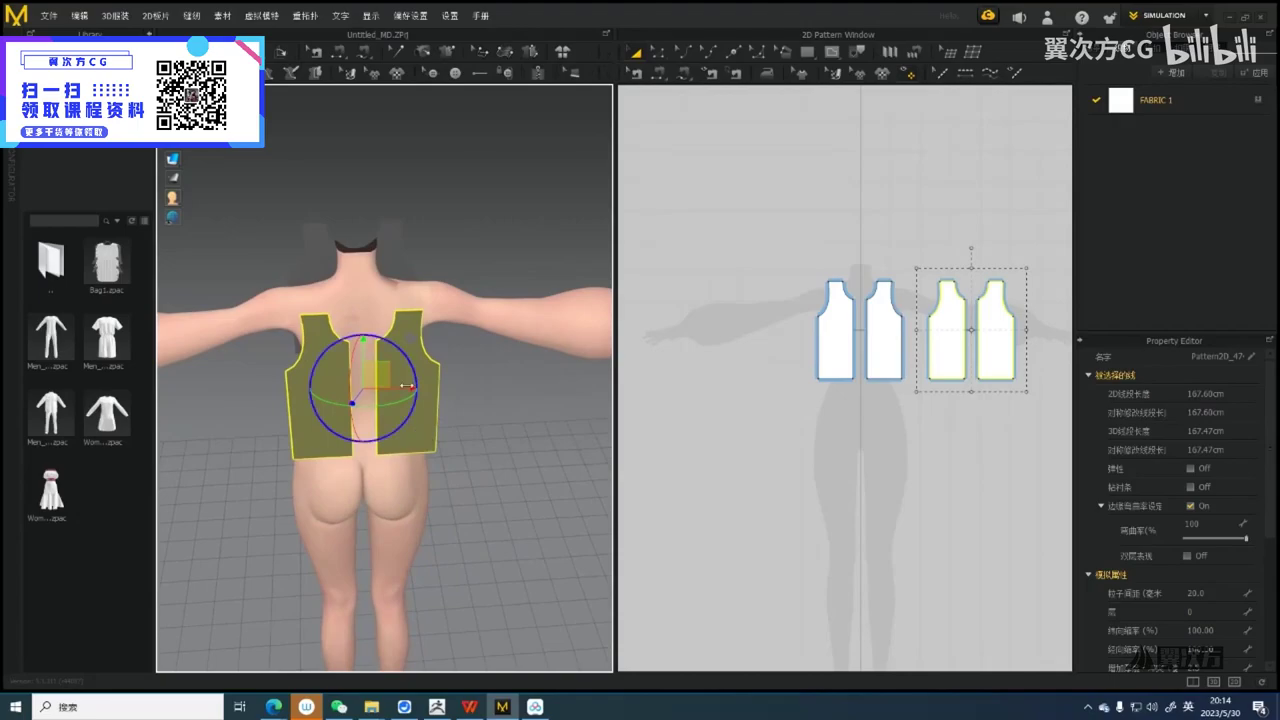
Place the two copied pieces on an arrangement point behind the avatar's torso
{"action": "key", "text": "shift+f"}
{"action": "right_click_drag", "start_coordinate": [457, 457], "coordinate": [531, 356]}
{"action": "scroll", "coordinate": [434, 407], "scroll_direction": "up", "scroll_amount": 2}
{"action": "left_click", "coordinate": [405, 365]}
{"action": "scroll", "coordinate": [440, 450], "scroll_direction": "up", "scroll_amount": 2}
Select both front pieces and place them on the arrangement point at the centre of the chest
{"action": "left_click", "coordinate": [377, 451]}
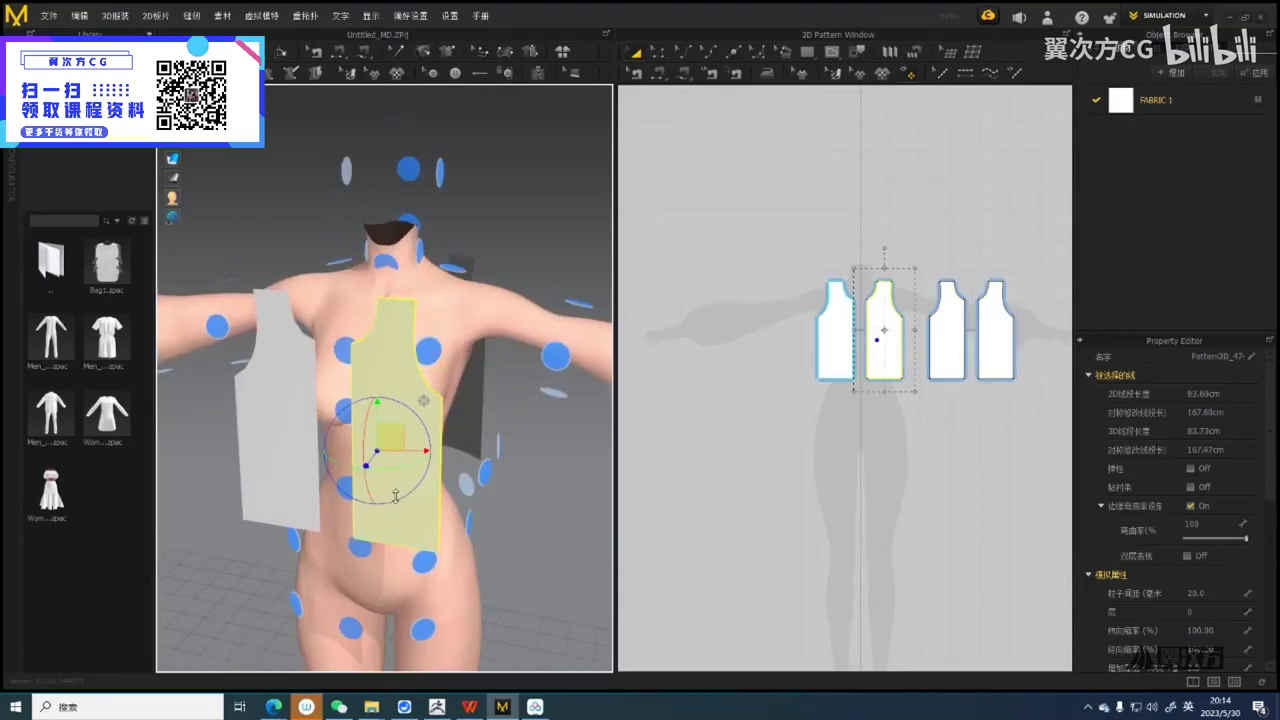
{"action": "left_click", "coordinate": [270, 430], "text": "shift"}
{"action": "key", "text": "shift+f"}
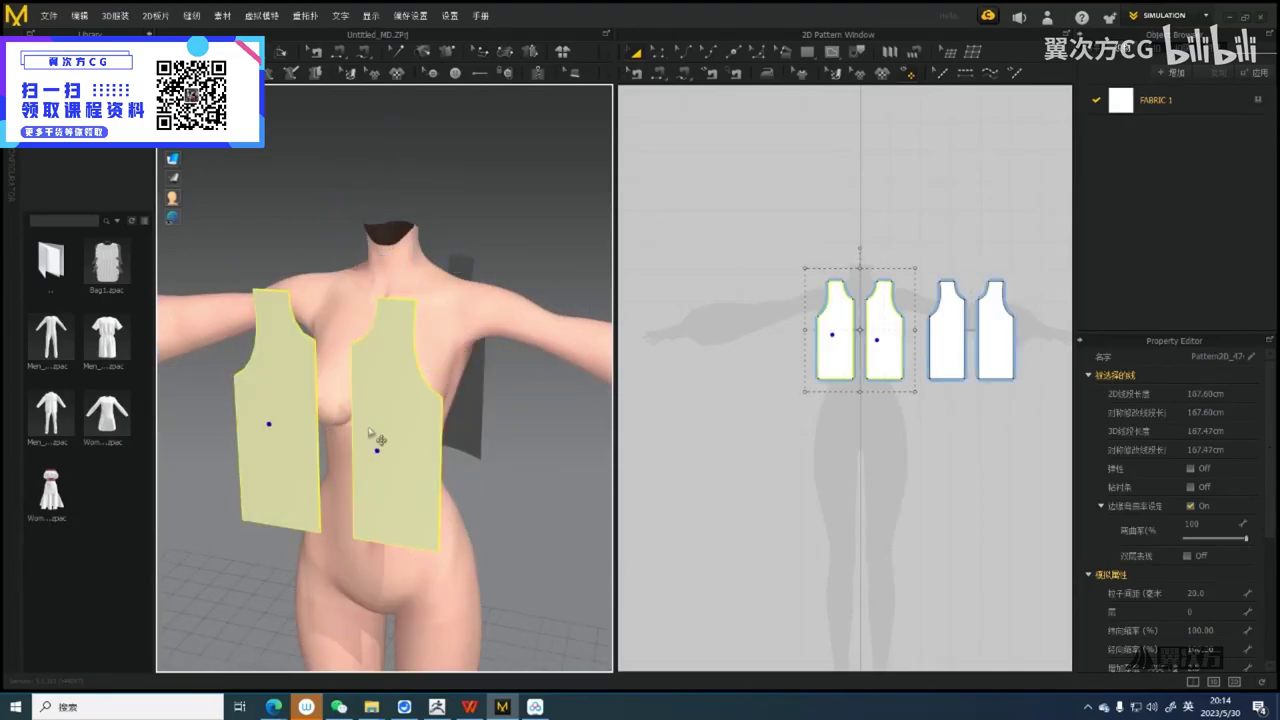
{"action": "key", "text": "shift+f"}
{"action": "left_click", "coordinate": [398, 410]}
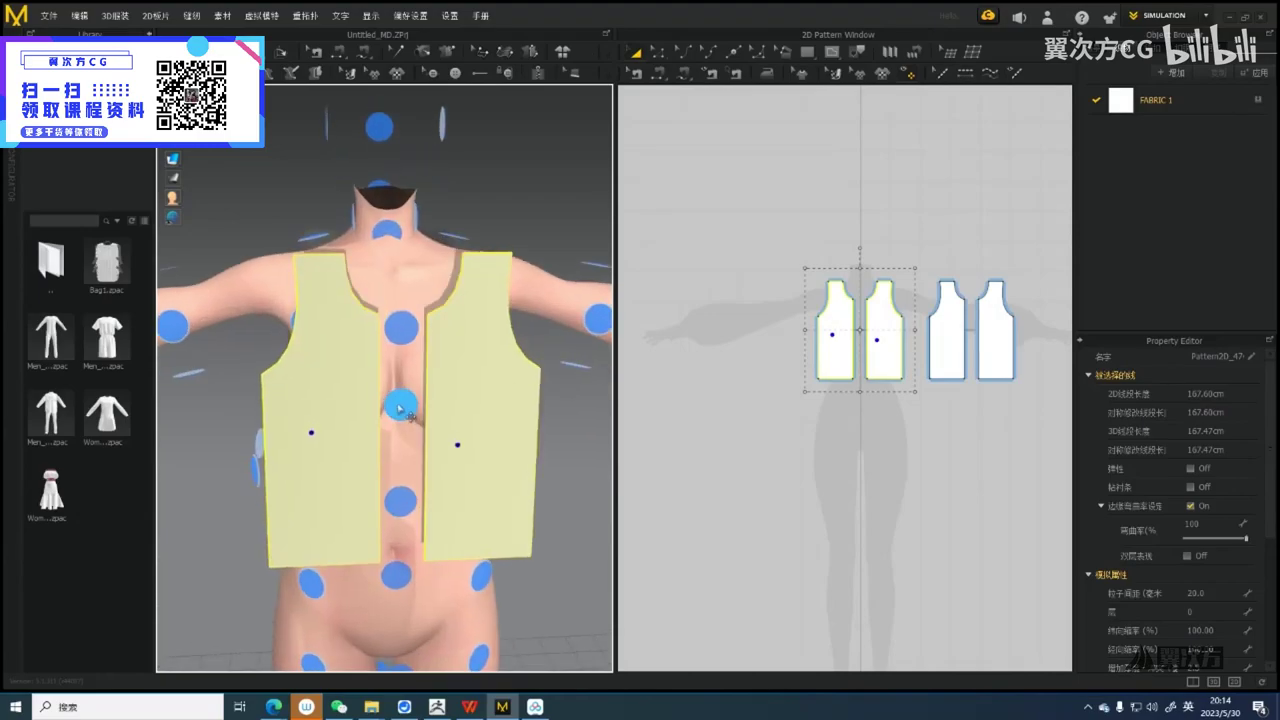
{"action": "scroll", "coordinate": [398, 408], "scroll_direction": "down", "scroll_amount": 3}
{"action": "right_click_drag", "start_coordinate": [395, 400], "coordinate": [335, 418]}
{"action": "key", "text": "shift+f"}
Select the hem edges of all four pieces and lengthen them downward until the side edges are about 27.4 cm
{"action": "scroll", "coordinate": [446, 399], "scroll_direction": "down", "scroll_amount": 3}
{"action": "scroll", "coordinate": [442, 440], "scroll_direction": "up", "scroll_amount": 5}
{"action": "scroll", "coordinate": [473, 446], "scroll_direction": "down", "scroll_amount": 5}
{"action": "right_click_drag", "start_coordinate": [471, 445], "coordinate": [488, 443]}
{"action": "scroll", "coordinate": [870, 364], "scroll_direction": "up", "scroll_amount": 2}
{"action": "scroll", "coordinate": [808, 391], "scroll_direction": "down", "scroll_amount": 3}
{"action": "key", "text": "z"}
{"action": "left_click_drag", "start_coordinate": [754, 363], "coordinate": [1030, 458]}
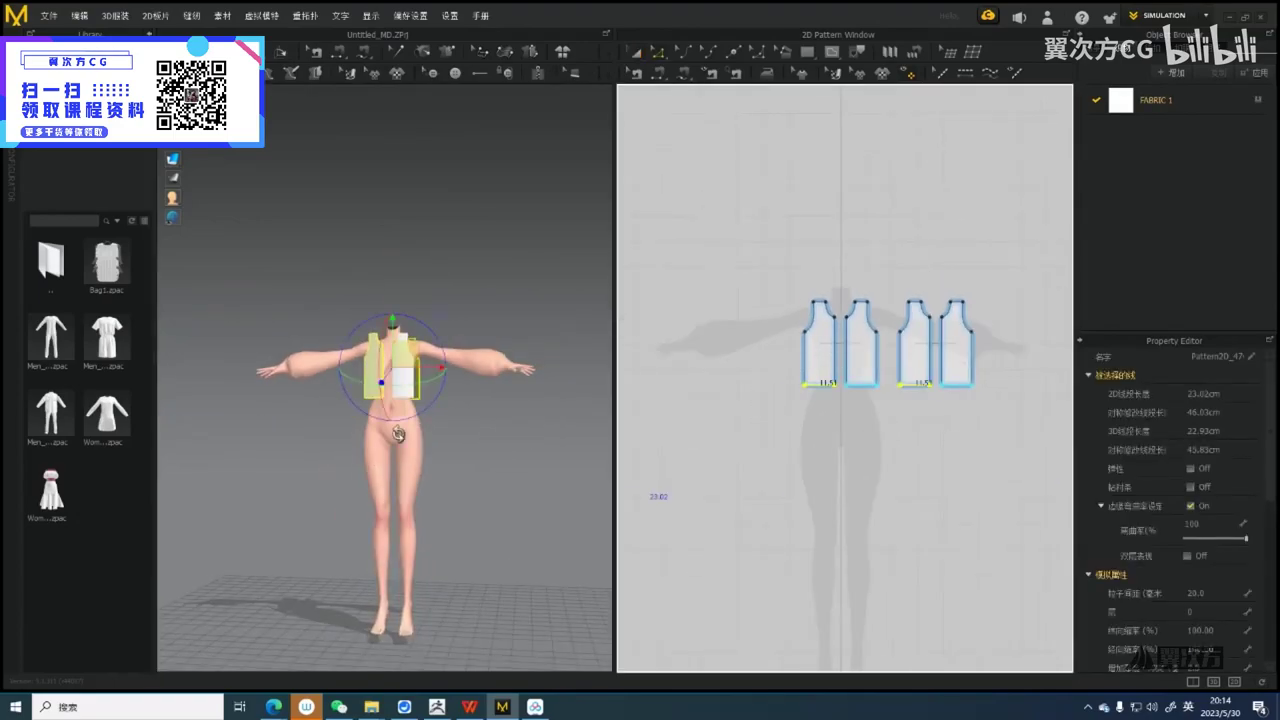
{"action": "right_click_drag", "start_coordinate": [398, 434], "coordinate": [472, 432]}
{"action": "scroll", "coordinate": [472, 432], "scroll_direction": "up", "scroll_amount": 3}
{"action": "right_click_drag", "start_coordinate": [472, 432], "coordinate": [386, 434]}
{"action": "scroll", "coordinate": [388, 434], "scroll_direction": "up", "scroll_amount": 2}
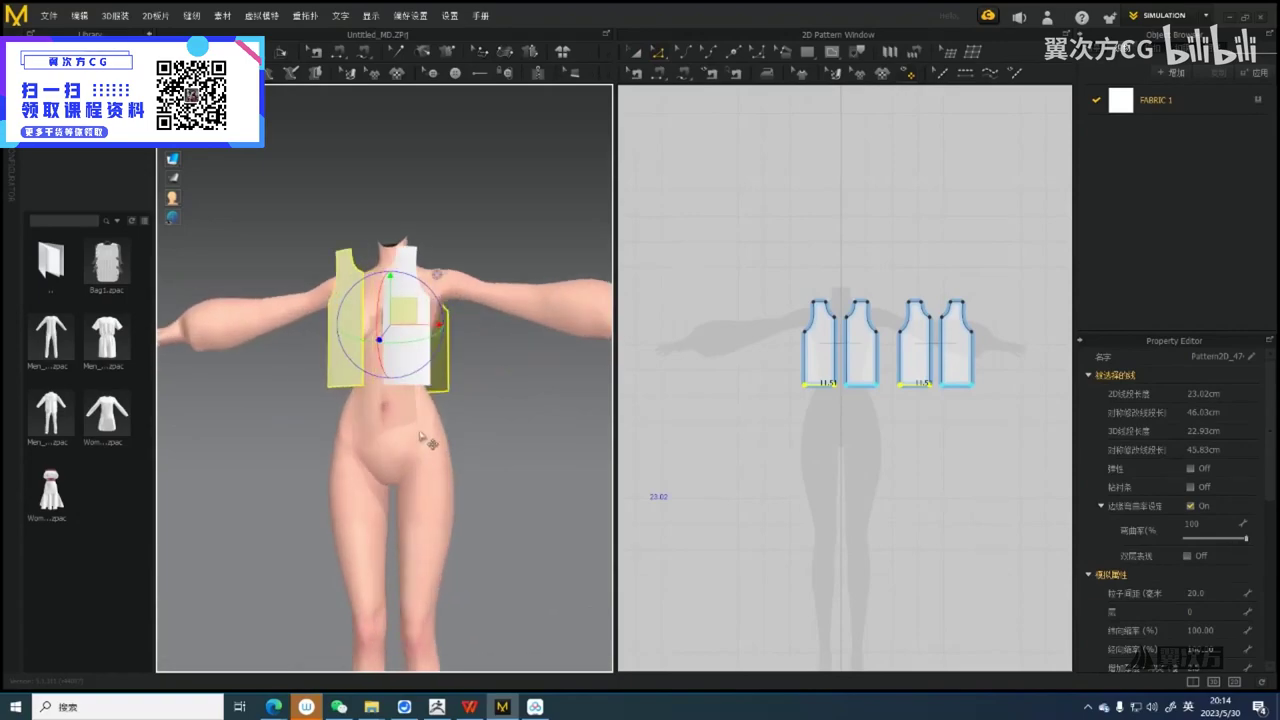
{"action": "scroll", "coordinate": [805, 395], "scroll_direction": "up", "scroll_amount": 3}
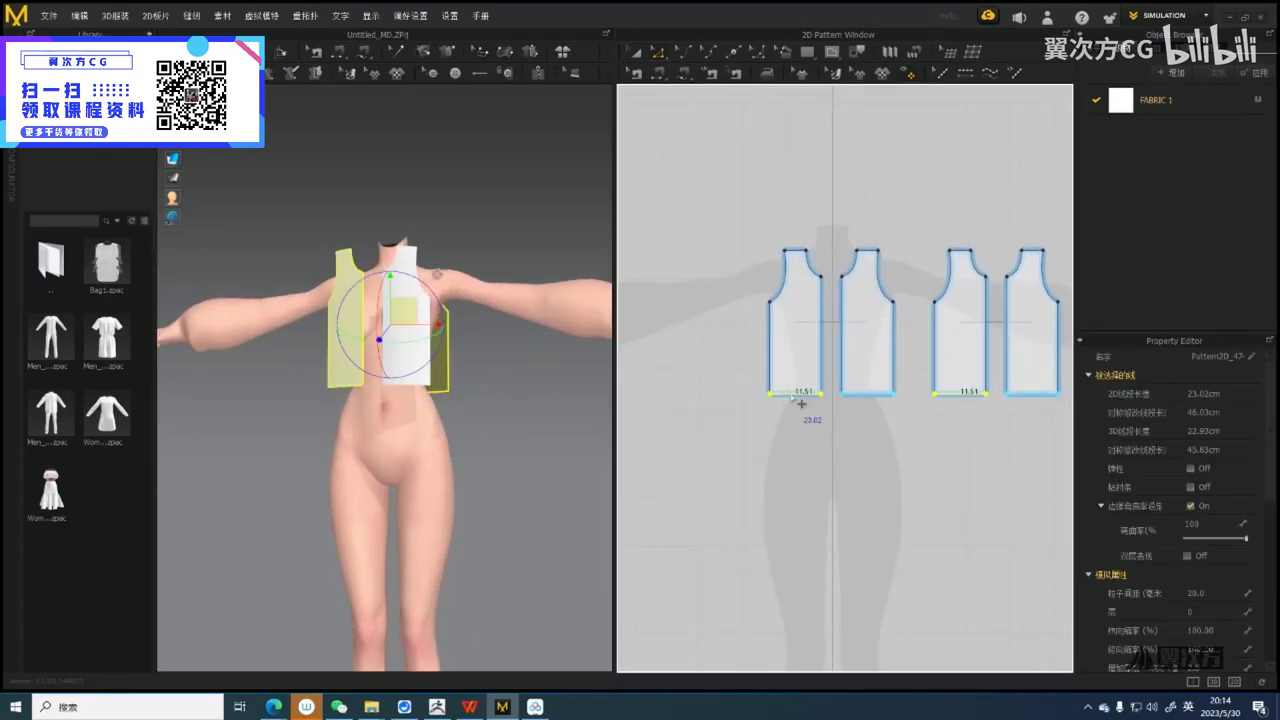
{"action": "left_click_drag", "start_coordinate": [792, 396], "coordinate": [794, 425]}
Sew the front pieces to the back pieces along the side edges and the shoulder edges
{"action": "scroll", "coordinate": [505, 407], "scroll_direction": "down", "scroll_amount": 2}
{"action": "right_click_drag", "start_coordinate": [483, 409], "coordinate": [453, 380]}
{"action": "scroll", "coordinate": [434, 343], "scroll_direction": "up", "scroll_amount": 3}
{"action": "scroll", "coordinate": [414, 346], "scroll_direction": "up", "scroll_amount": 3}
{"action": "scroll", "coordinate": [425, 378], "scroll_direction": "down", "scroll_amount": 3}
{"action": "key", "text": "n"}
{"action": "scroll", "coordinate": [376, 390], "scroll_direction": "up", "scroll_amount": 4}
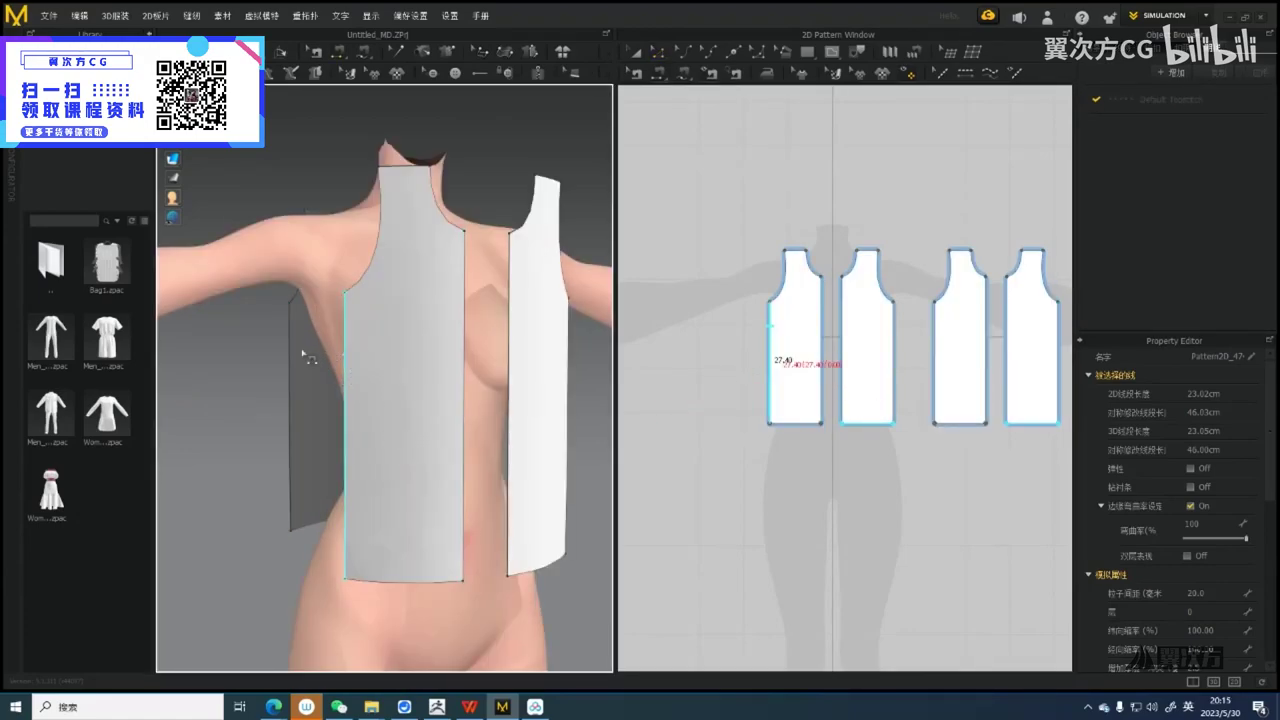
{"action": "left_click", "coordinate": [433, 446]}
{"action": "mouse_move", "coordinate": [427, 392]}
{"action": "right_mouse_down"}
{"action": "mouse_move", "coordinate": [365, 355]}
{"action": "mouse_move", "coordinate": [392, 360]}
{"action": "mouse_move", "coordinate": [450, 331]}
{"action": "mouse_move", "coordinate": [480, 345]}
{"action": "mouse_move", "coordinate": [448, 380]}
{"action": "right_mouse_up"}
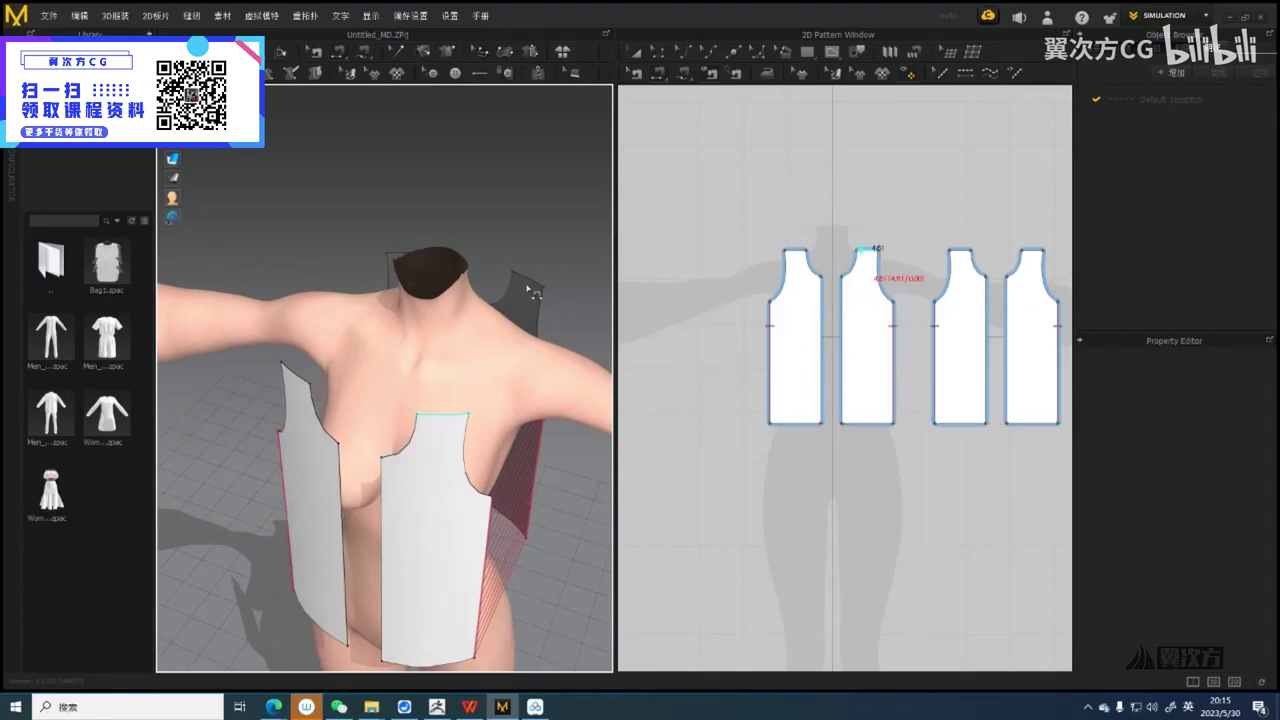
{"action": "left_click", "coordinate": [577, 291]}
{"action": "right_click_drag", "start_coordinate": [563, 319], "coordinate": [405, 362]}
Sew the two front pieces together along the centre front and the two back pieces along the centre back
{"action": "left_click", "coordinate": [423, 325]}
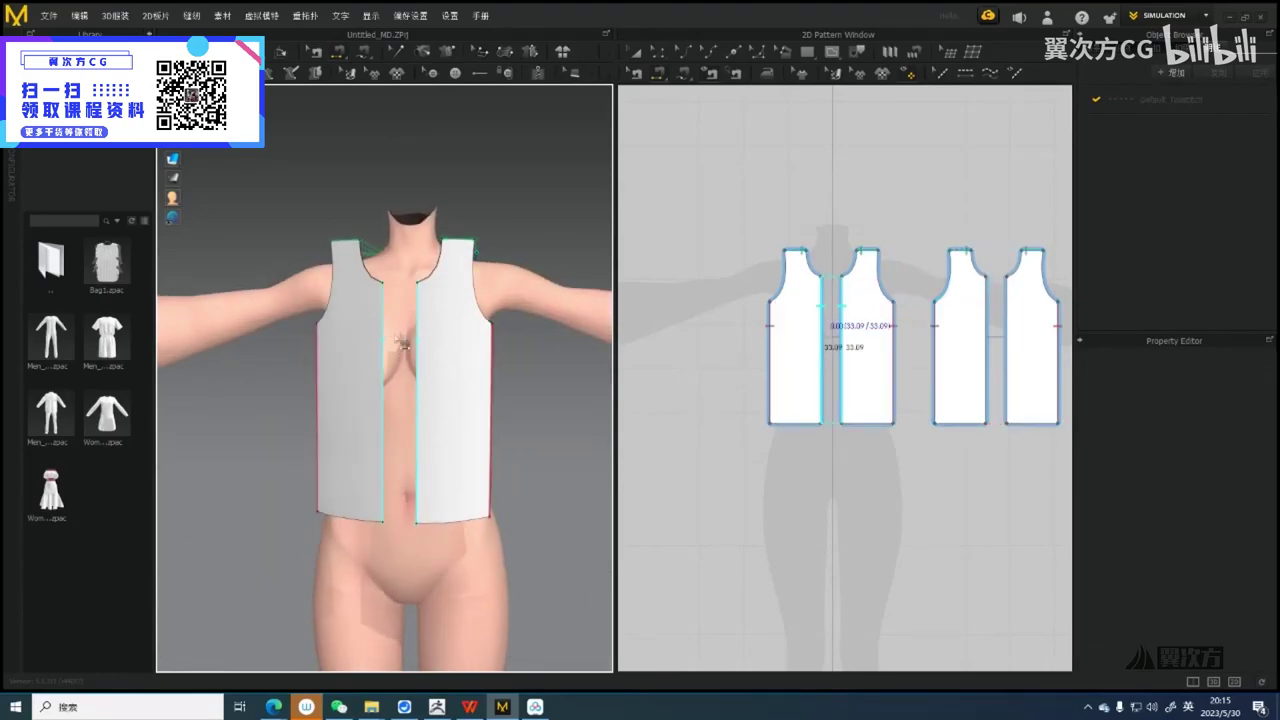
{"action": "right_click_drag", "start_coordinate": [548, 392], "coordinate": [446, 371]}
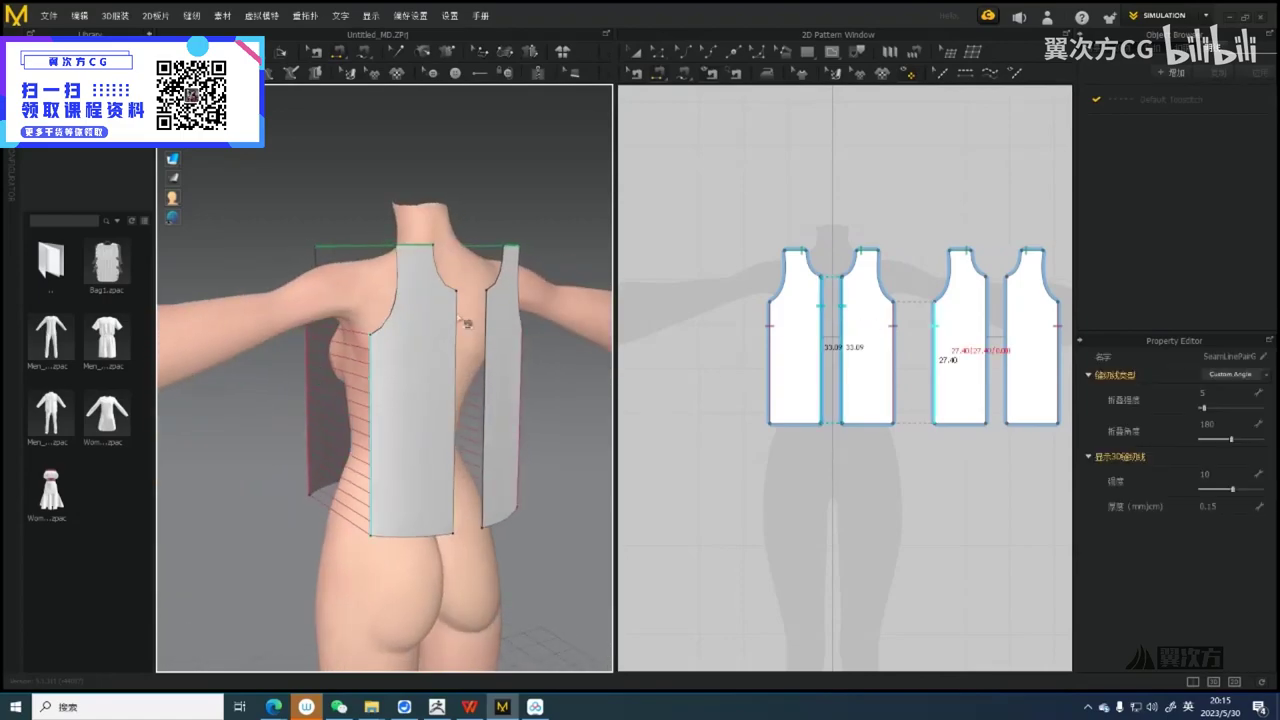
{"action": "left_click", "coordinate": [457, 321]}
{"action": "left_click", "coordinate": [486, 325]}
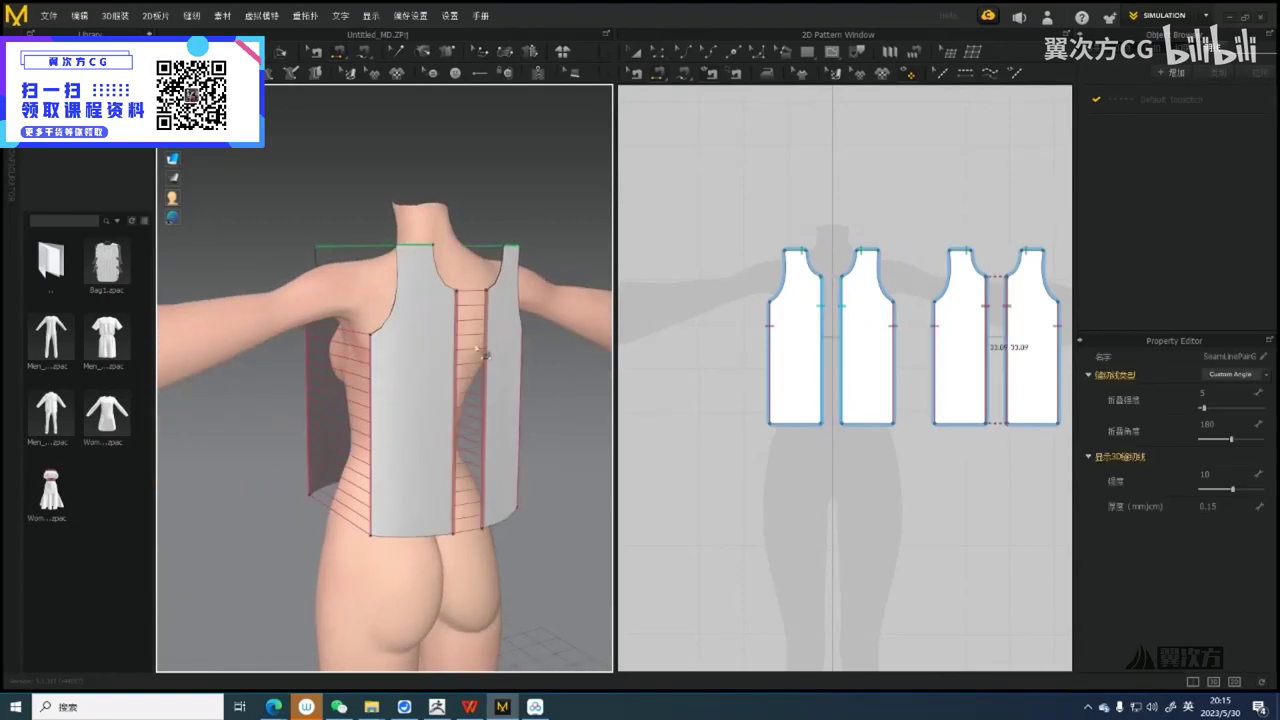
Simulate the sewn bodice on the avatar and check its fit from the front and the back
{"action": "key", "text": "2"}
{"action": "key", "text": "q"}
{"action": "right_click_drag", "start_coordinate": [331, 377], "coordinate": [450, 354]}
{"action": "key", "text": "space"}
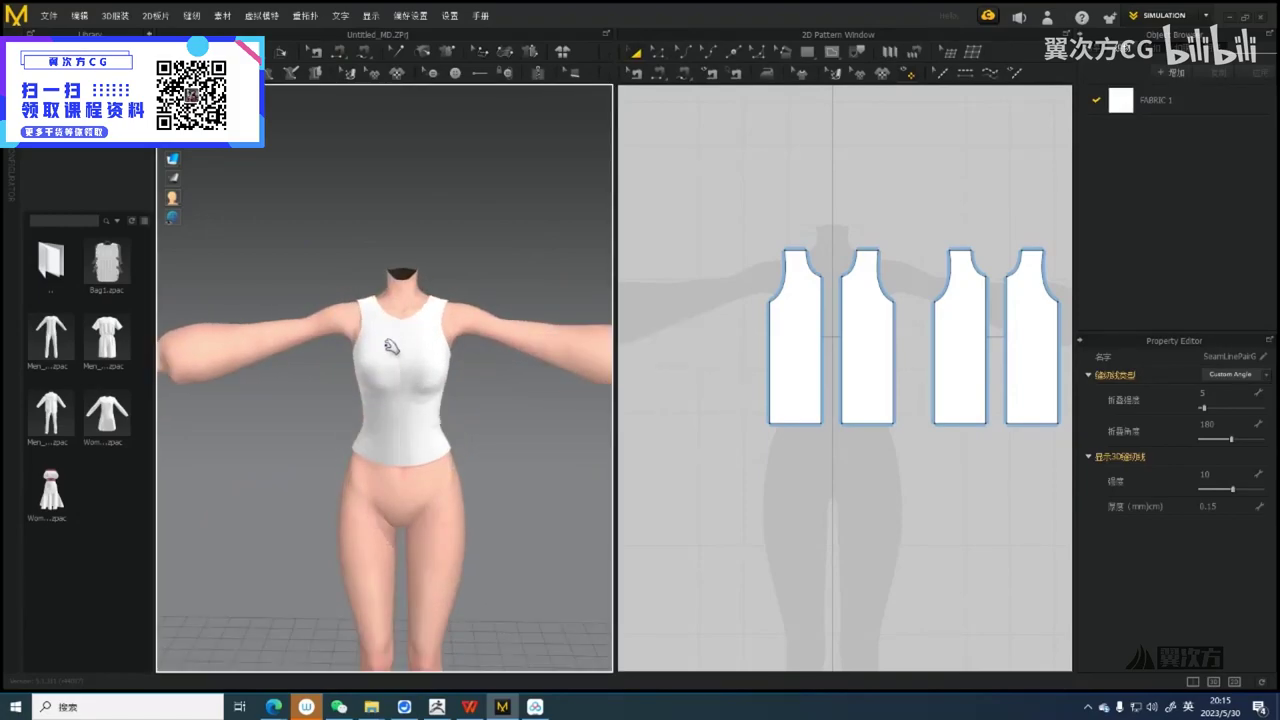
{"action": "right_click_drag", "start_coordinate": [391, 346], "coordinate": [463, 414]}
{"action": "scroll", "coordinate": [463, 414], "scroll_direction": "up", "scroll_amount": 4}
{"action": "scroll", "coordinate": [845, 315], "scroll_direction": "down", "scroll_amount": 3}
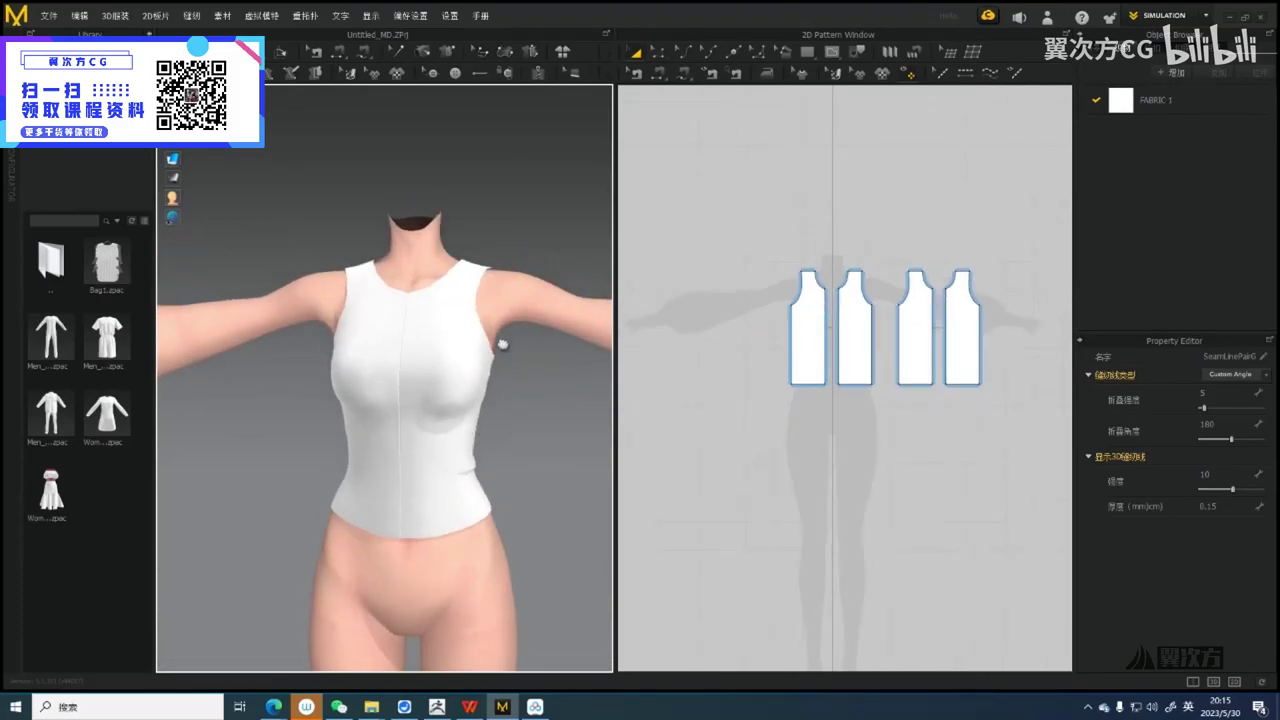
{"action": "scroll", "coordinate": [503, 345], "scroll_direction": "down", "scroll_amount": 3}
{"action": "right_click_drag", "start_coordinate": [429, 400], "coordinate": [406, 368]}
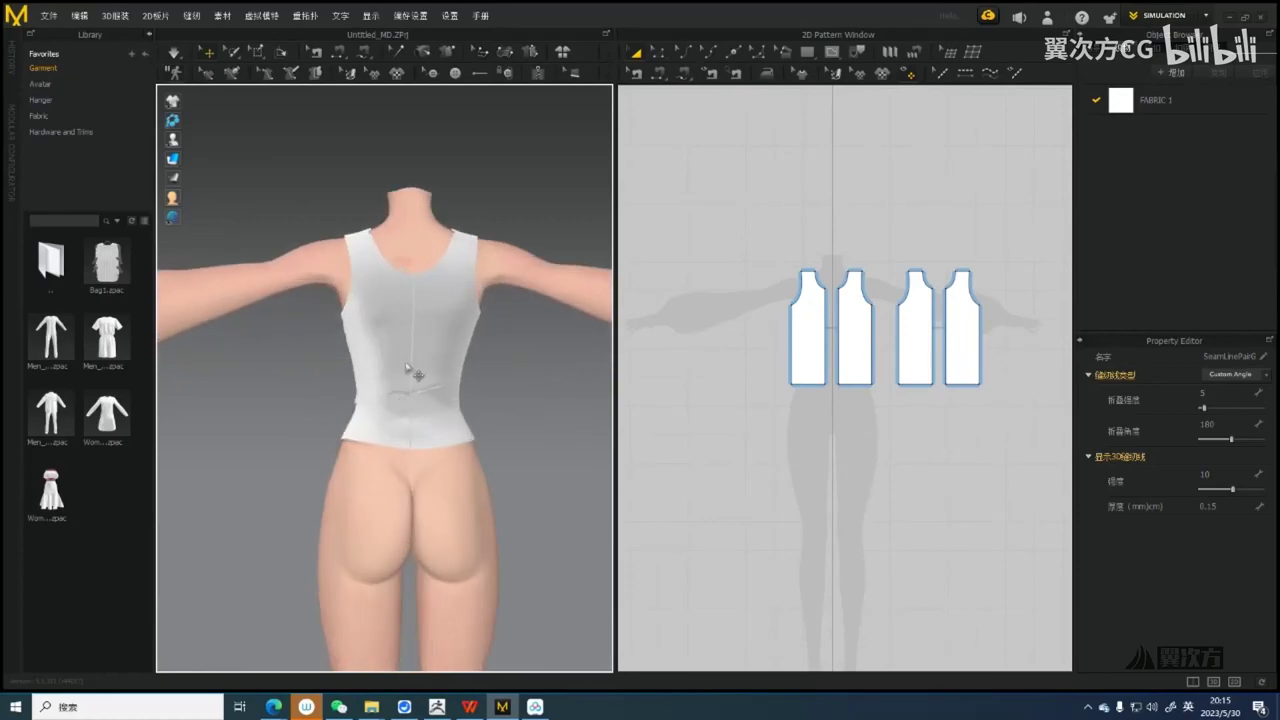
{"action": "scroll", "coordinate": [426, 295], "scroll_direction": "up", "scroll_amount": 3}
{"action": "scroll", "coordinate": [371, 400], "scroll_direction": "down", "scroll_amount": 2}
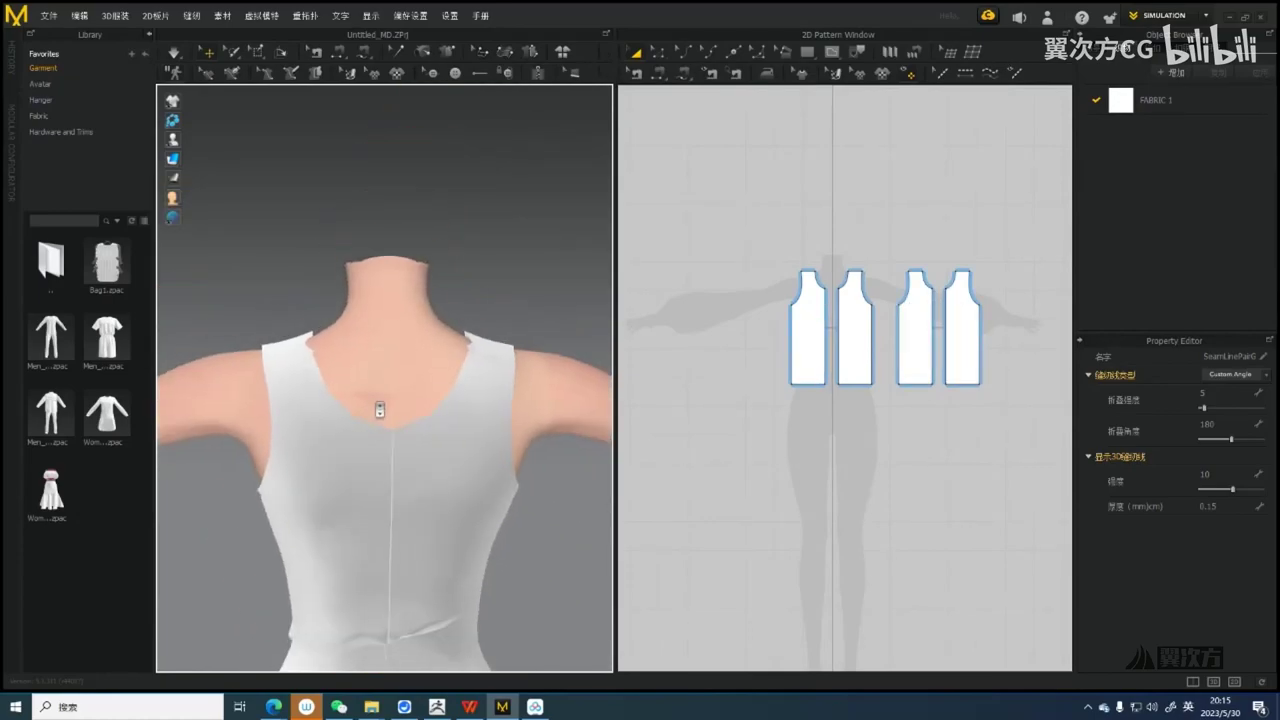
Raise the centre-back neckline point of the back pieces to make the back neckline shallower
{"action": "left_click", "coordinate": [377, 437]}
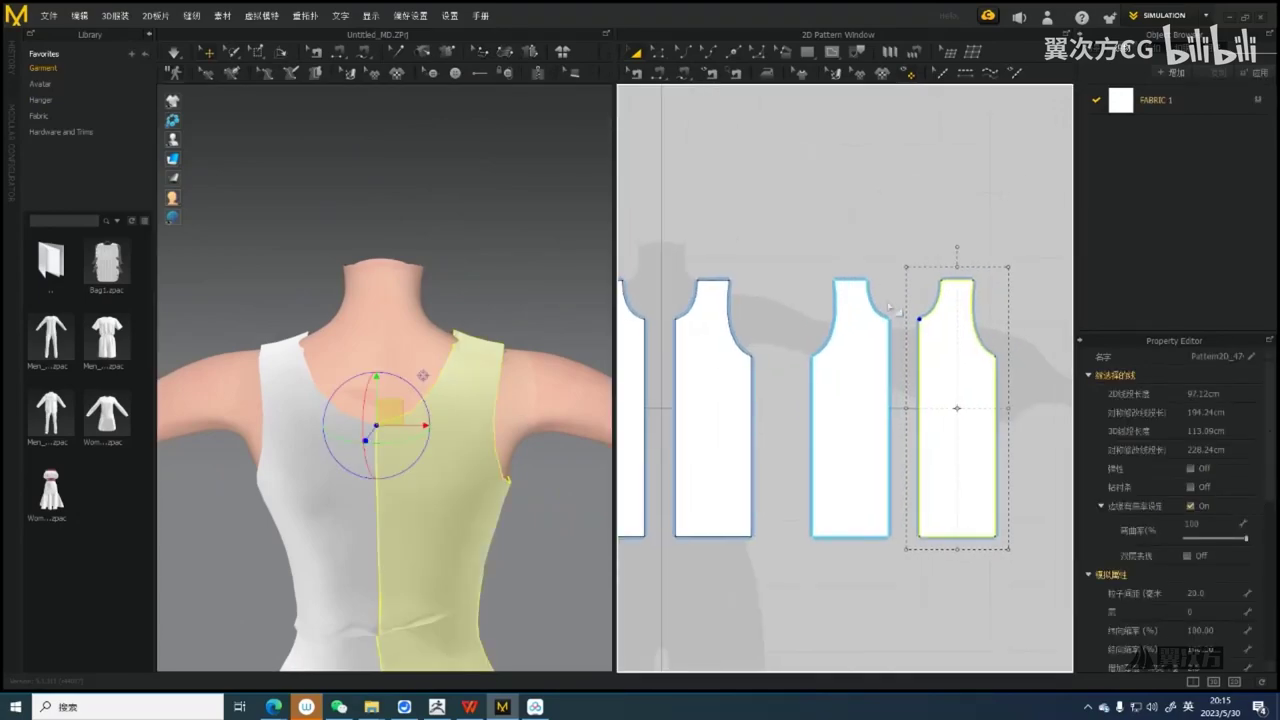
{"action": "left_click_drag", "start_coordinate": [975, 350], "coordinate": [871, 309]}
{"action": "scroll", "coordinate": [440, 354], "scroll_direction": "down", "scroll_amount": 2}
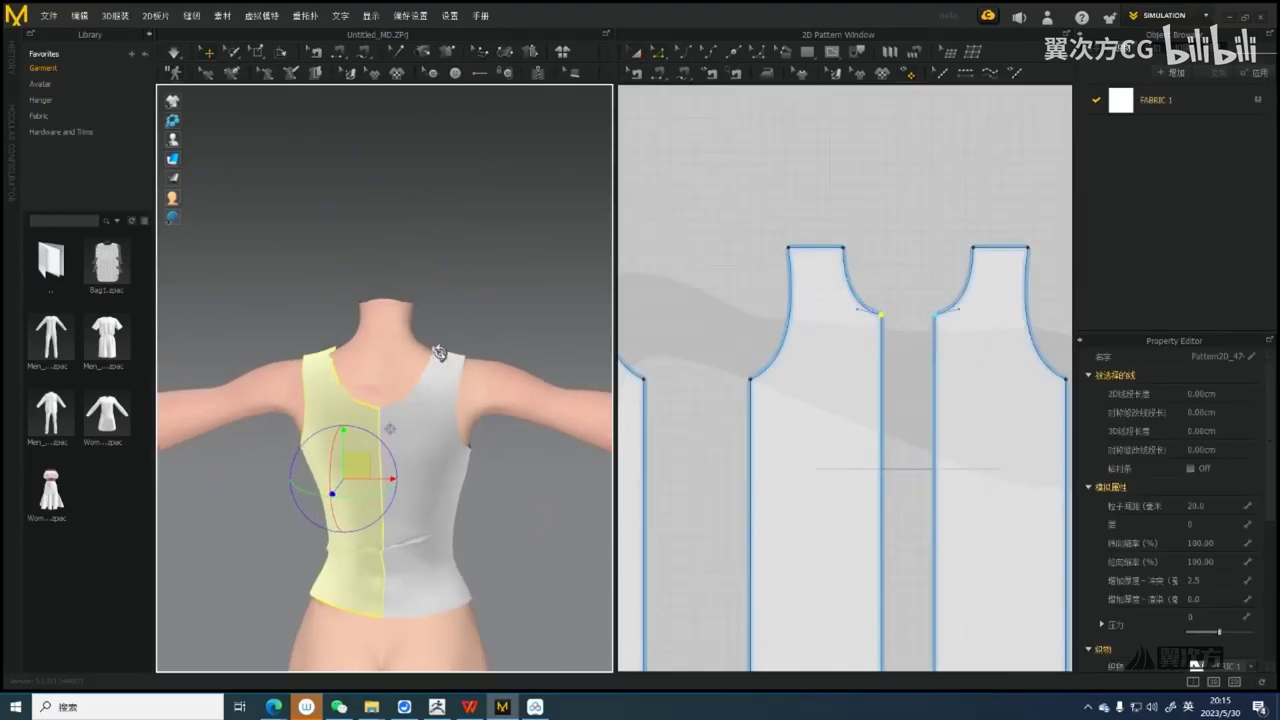
{"action": "right_click_drag", "start_coordinate": [440, 354], "coordinate": [354, 379]}
{"action": "mouse_move", "coordinate": [508, 404]}
{"action": "right_mouse_down"}
{"action": "mouse_move", "coordinate": [349, 407]}
{"action": "mouse_move", "coordinate": [515, 415]}
{"action": "right_mouse_up"}
{"action": "scroll", "coordinate": [486, 408], "scroll_direction": "down", "scroll_amount": 2}
{"action": "scroll", "coordinate": [440, 436], "scroll_direction": "up", "scroll_amount": 4}
{"action": "scroll", "coordinate": [440, 436], "scroll_direction": "down", "scroll_amount": 4}
{"action": "right_click_drag", "start_coordinate": [422, 420], "coordinate": [393, 406]}
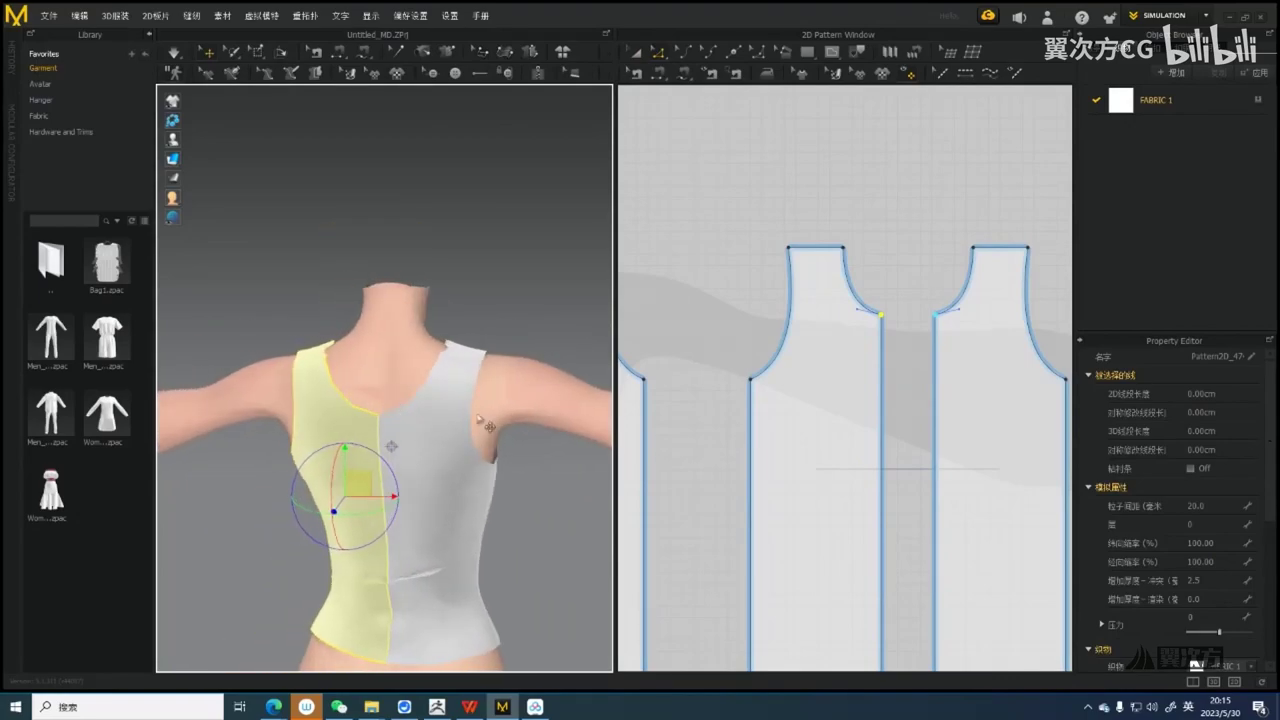
{"action": "right_click_drag", "start_coordinate": [490, 385], "coordinate": [475, 350]}
{"action": "left_click_drag", "start_coordinate": [893, 323], "coordinate": [892, 287]}
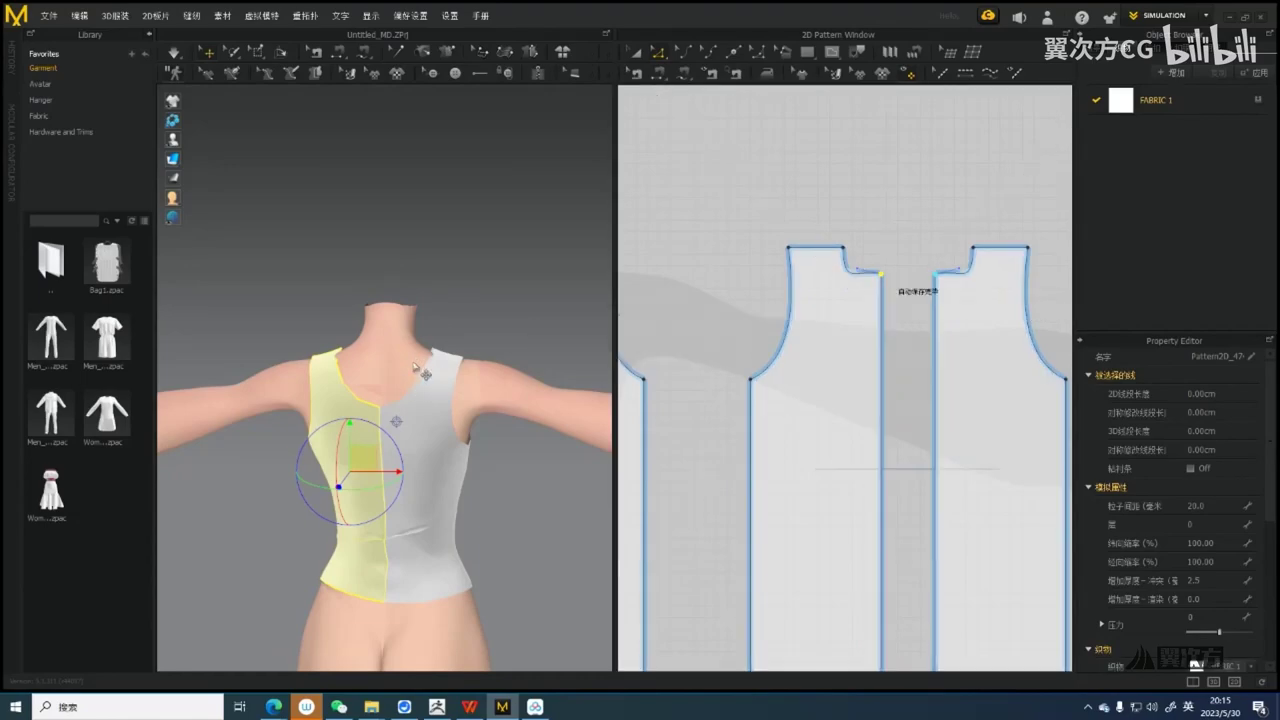
Adjust the curve handles of the back neckline to form a smooth arc about 4.26 cm long
{"action": "scroll", "coordinate": [404, 369], "scroll_direction": "up", "scroll_amount": 3}
{"action": "middle_click_drag", "start_coordinate": [944, 277], "coordinate": [897, 371]}
{"action": "scroll", "coordinate": [880, 372], "scroll_direction": "up", "scroll_amount": 5}
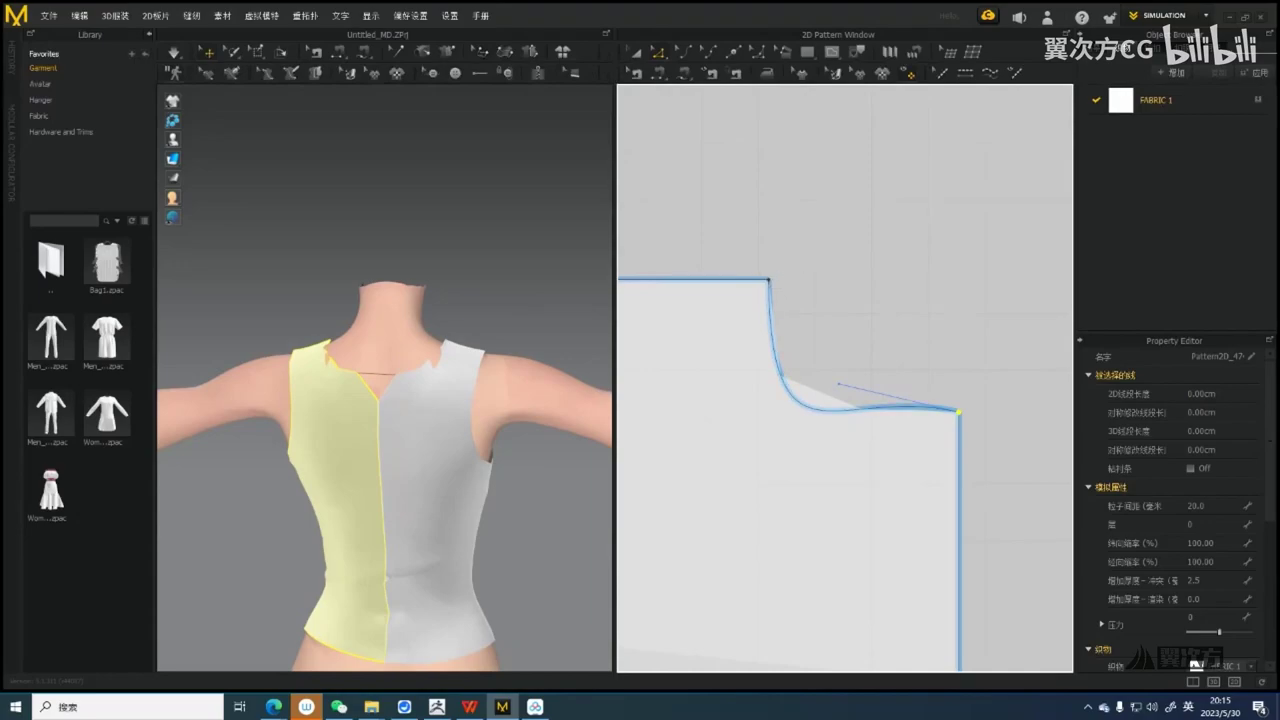
{"action": "left_click", "coordinate": [769, 281]}
{"action": "left_click_drag", "start_coordinate": [772, 481], "coordinate": [806, 341]}
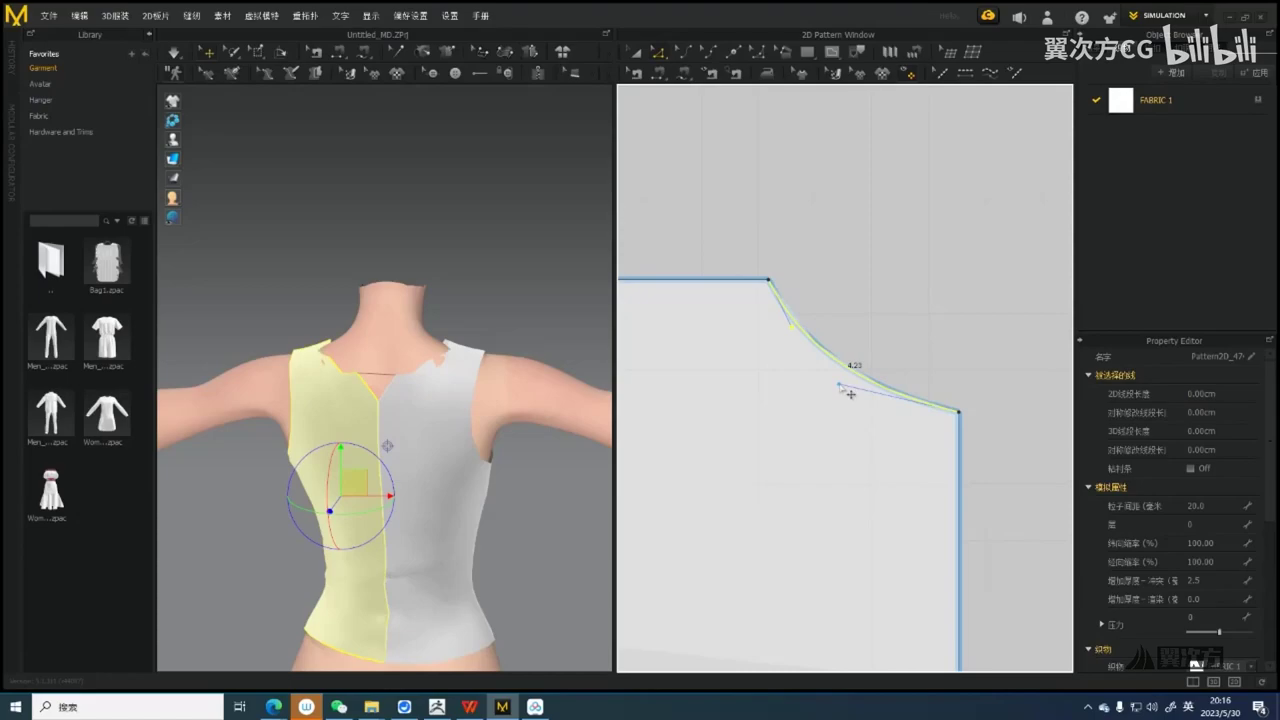
{"action": "left_click_drag", "start_coordinate": [839, 385], "coordinate": [877, 414]}
{"action": "scroll", "coordinate": [777, 341], "scroll_direction": "down", "scroll_amount": 2}
{"action": "scroll", "coordinate": [849, 371], "scroll_direction": "down", "scroll_amount": 1}
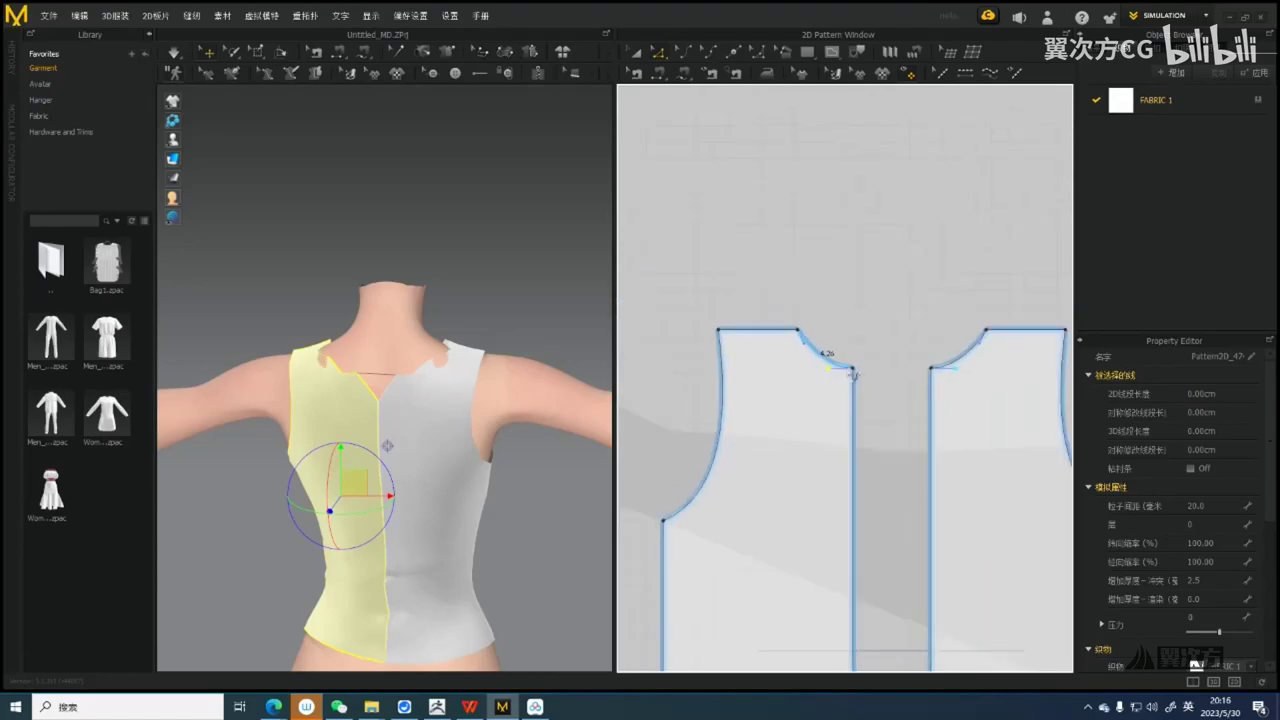
{"action": "scroll", "coordinate": [815, 360], "scroll_direction": "up", "scroll_amount": 3}
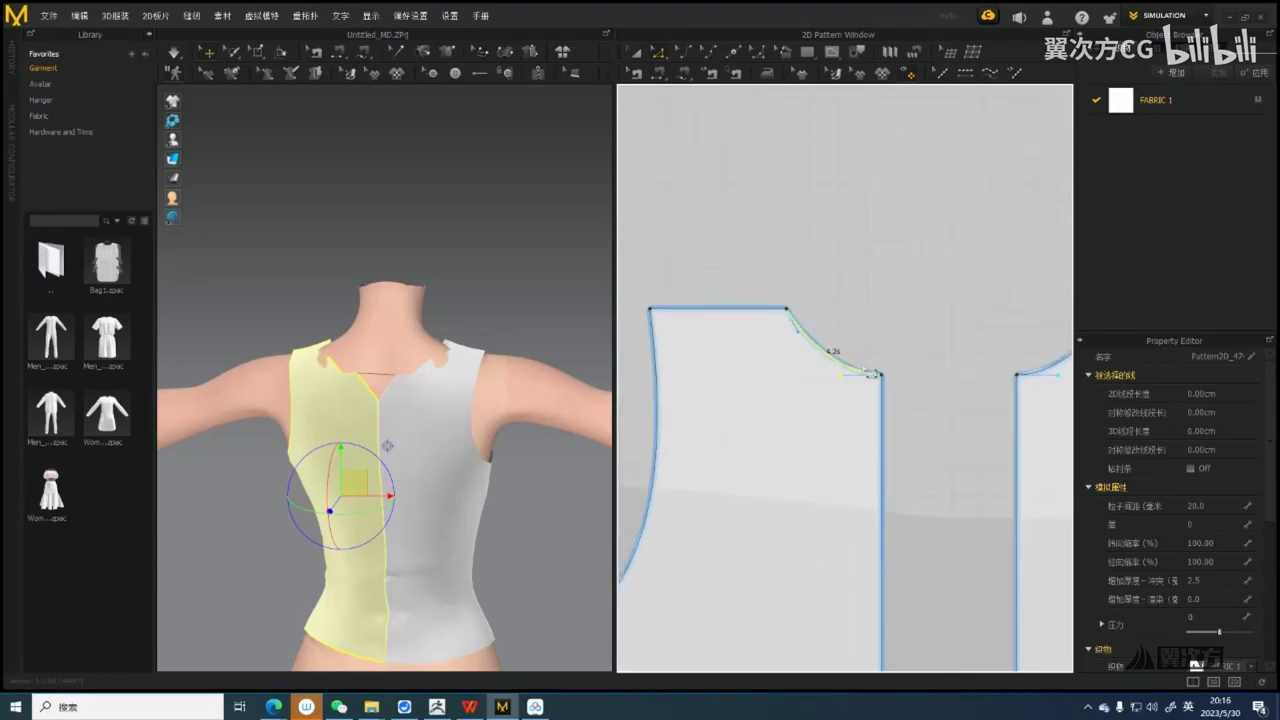
Simulate the garment again with the reshaped back neckline and check the back of the bodice
{"action": "key", "text": "space"}
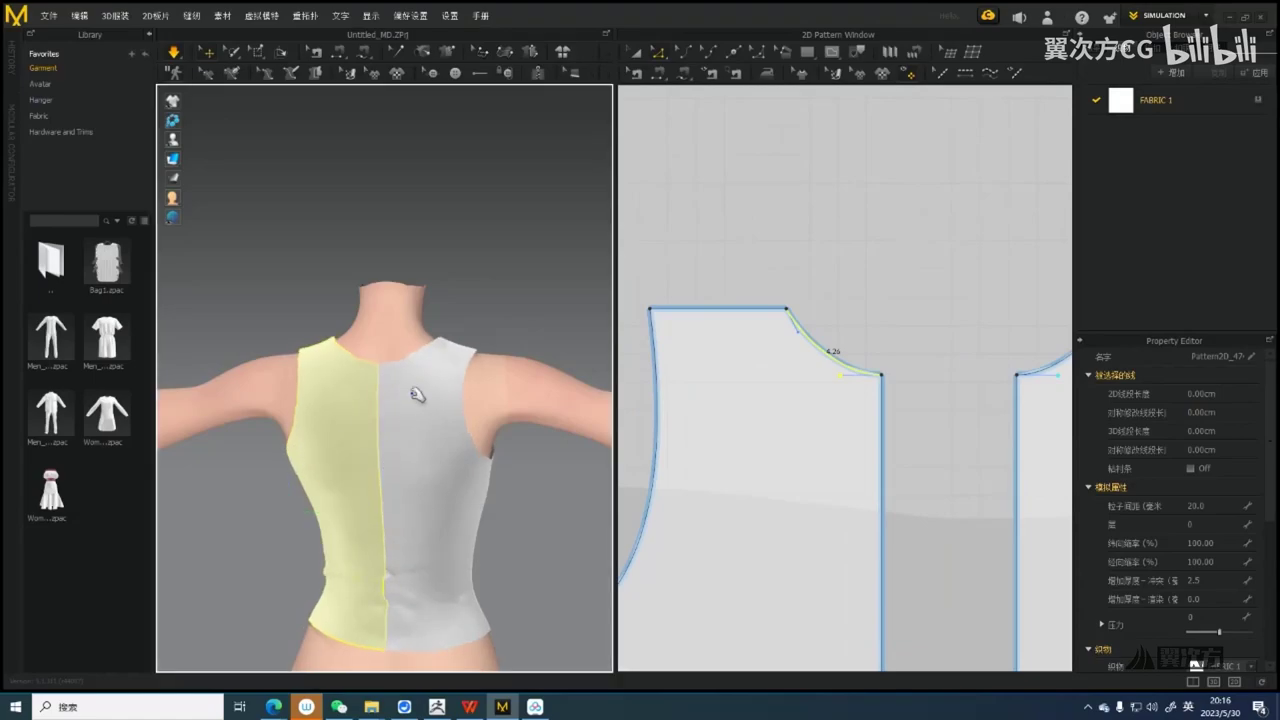
{"action": "right_click_drag", "start_coordinate": [417, 393], "coordinate": [360, 397]}
{"action": "scroll", "coordinate": [399, 393], "scroll_direction": "down", "scroll_amount": 2}
{"action": "scroll", "coordinate": [398, 411], "scroll_direction": "up", "scroll_amount": 2}
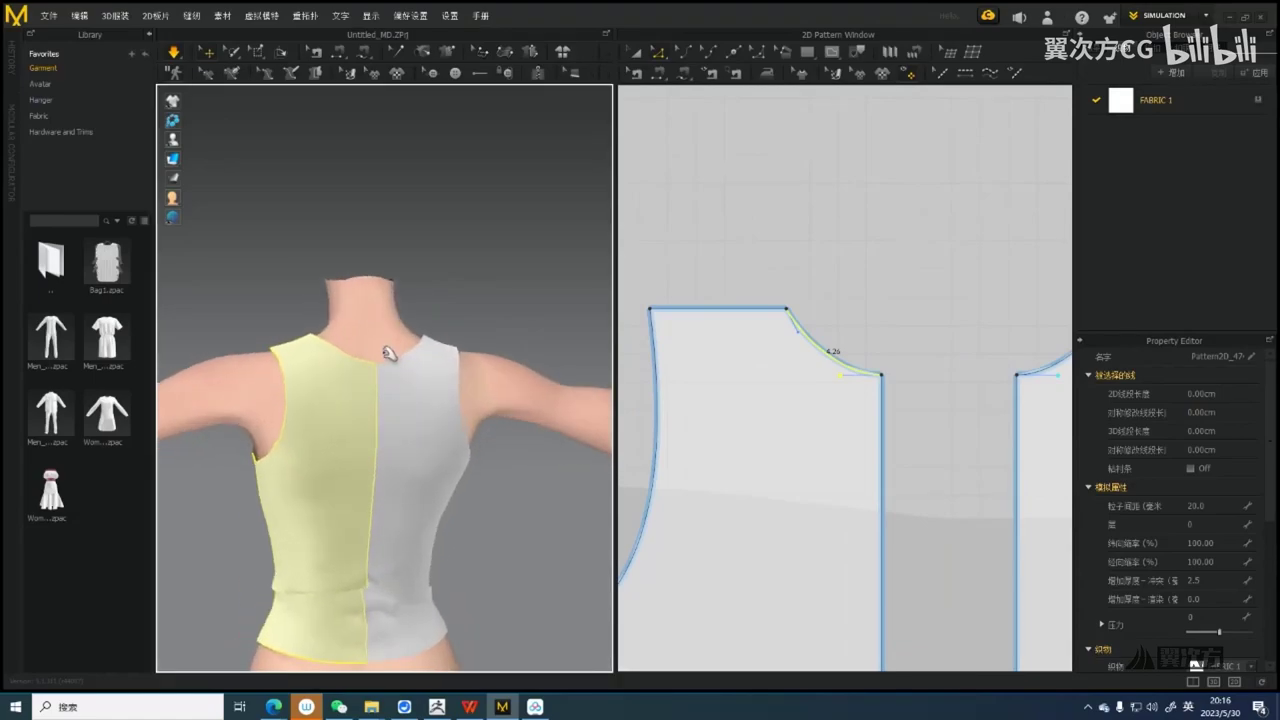
Raise the centre-back neckline point further and adjust the curve handle into a shallow arc about 3.65 cm long
{"action": "scroll", "coordinate": [415, 398], "scroll_direction": "down", "scroll_amount": 3}
{"action": "middle_click_drag", "start_coordinate": [367, 397], "coordinate": [390, 385]}
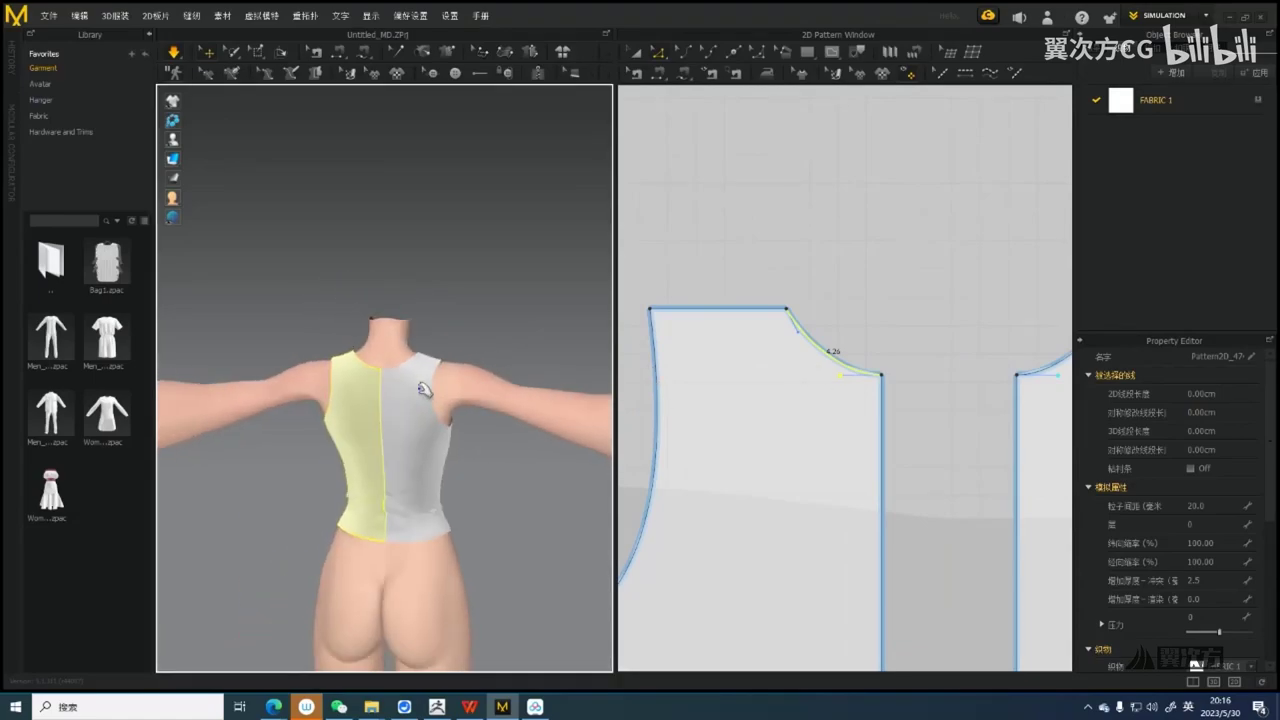
{"action": "mouse_move", "coordinate": [424, 389]}
{"action": "right_mouse_down"}
{"action": "mouse_move", "coordinate": [425, 405]}
{"action": "mouse_move", "coordinate": [381, 373]}
{"action": "mouse_move", "coordinate": [399, 393]}
{"action": "mouse_move", "coordinate": [424, 388]}
{"action": "right_mouse_up"}
{"action": "scroll", "coordinate": [916, 382], "scroll_direction": "down", "scroll_amount": 2}
{"action": "middle_click_drag", "start_coordinate": [939, 335], "coordinate": [889, 351]}
{"action": "left_click_drag", "start_coordinate": [821, 358], "coordinate": [944, 428]}
{"action": "left_click_drag", "start_coordinate": [845, 394], "coordinate": [846, 367]}
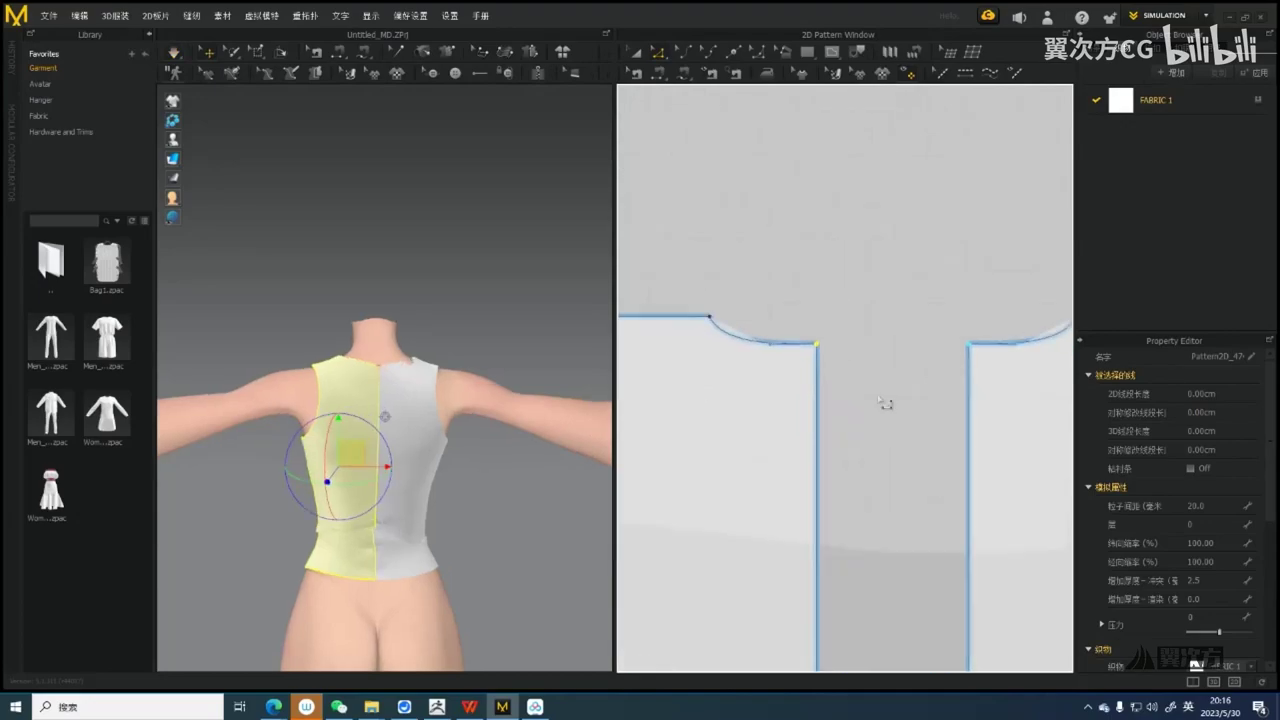
{"action": "scroll", "coordinate": [885, 403], "scroll_direction": "up", "scroll_amount": 1}
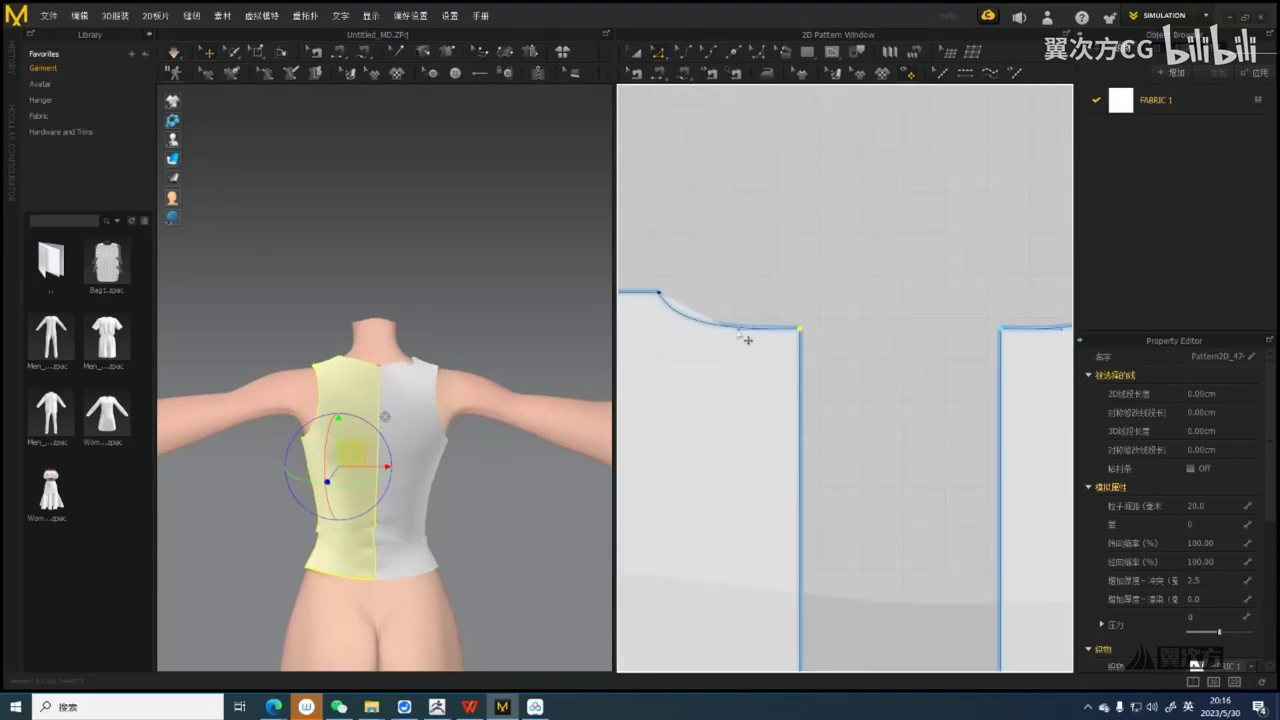
{"action": "left_click_drag", "start_coordinate": [739, 330], "coordinate": [757, 344]}
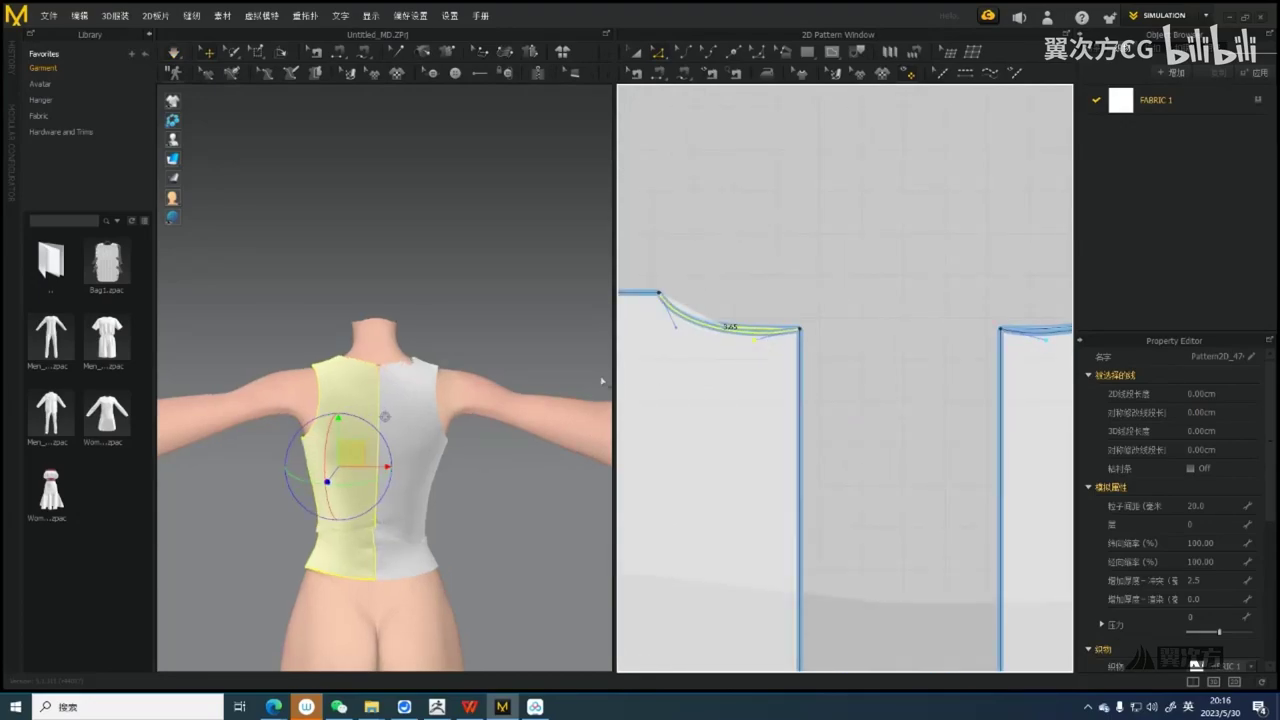
Simulate the bodice with the shallower back neckline and check it from the back and the front
{"action": "middle_click_drag", "start_coordinate": [402, 394], "coordinate": [408, 408]}
{"action": "key", "text": "space"}
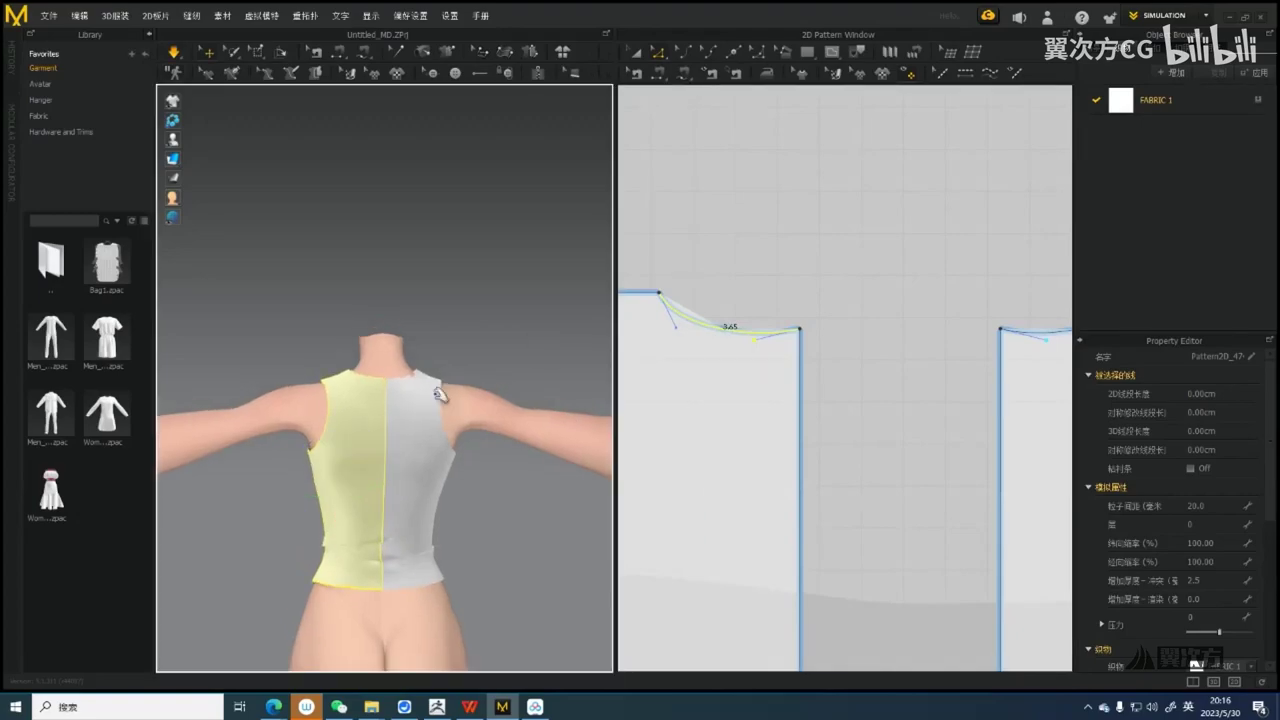
{"action": "key", "text": "space"}
{"action": "right_click_drag", "start_coordinate": [431, 418], "coordinate": [532, 424]}
{"action": "scroll", "coordinate": [774, 331], "scroll_direction": "down", "scroll_amount": 4}
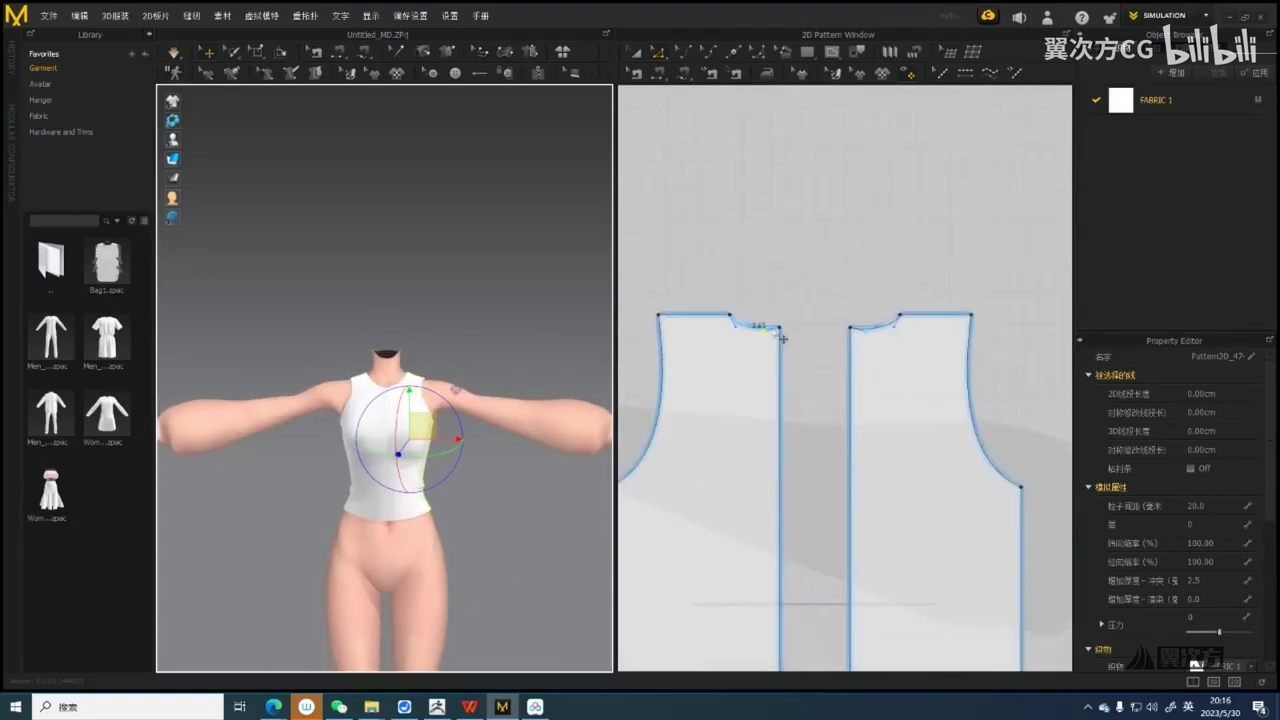
Select the outer shoulder points of the front and back pieces and lower them to slope each shoulder edge, about 5.66 cm long
{"action": "scroll", "coordinate": [784, 339], "scroll_direction": "down", "scroll_amount": 2}
{"action": "left_click_drag", "start_coordinate": [704, 296], "coordinate": [744, 346]}
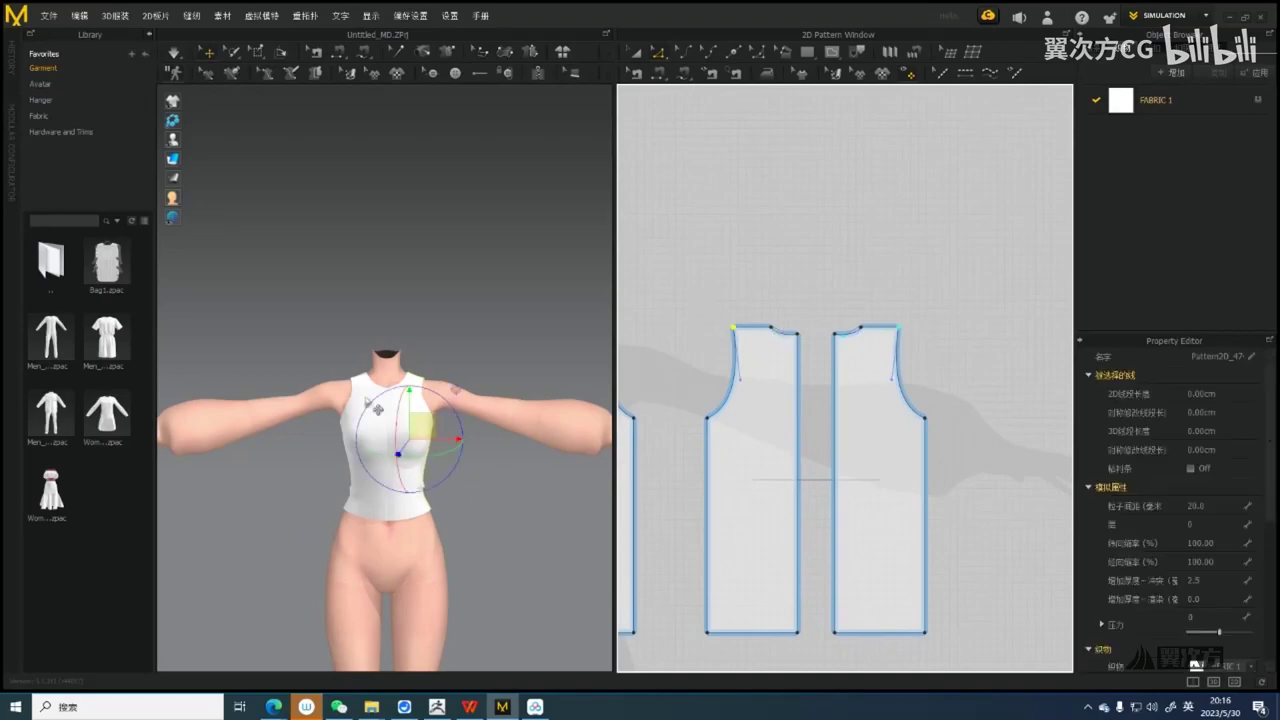
{"action": "scroll", "coordinate": [388, 416], "scroll_direction": "up", "scroll_amount": 5}
{"action": "scroll", "coordinate": [483, 414], "scroll_direction": "down", "scroll_amount": 1}
{"action": "scroll", "coordinate": [480, 412], "scroll_direction": "down", "scroll_amount": 1}
{"action": "right_click_drag", "start_coordinate": [424, 376], "coordinate": [519, 376]}
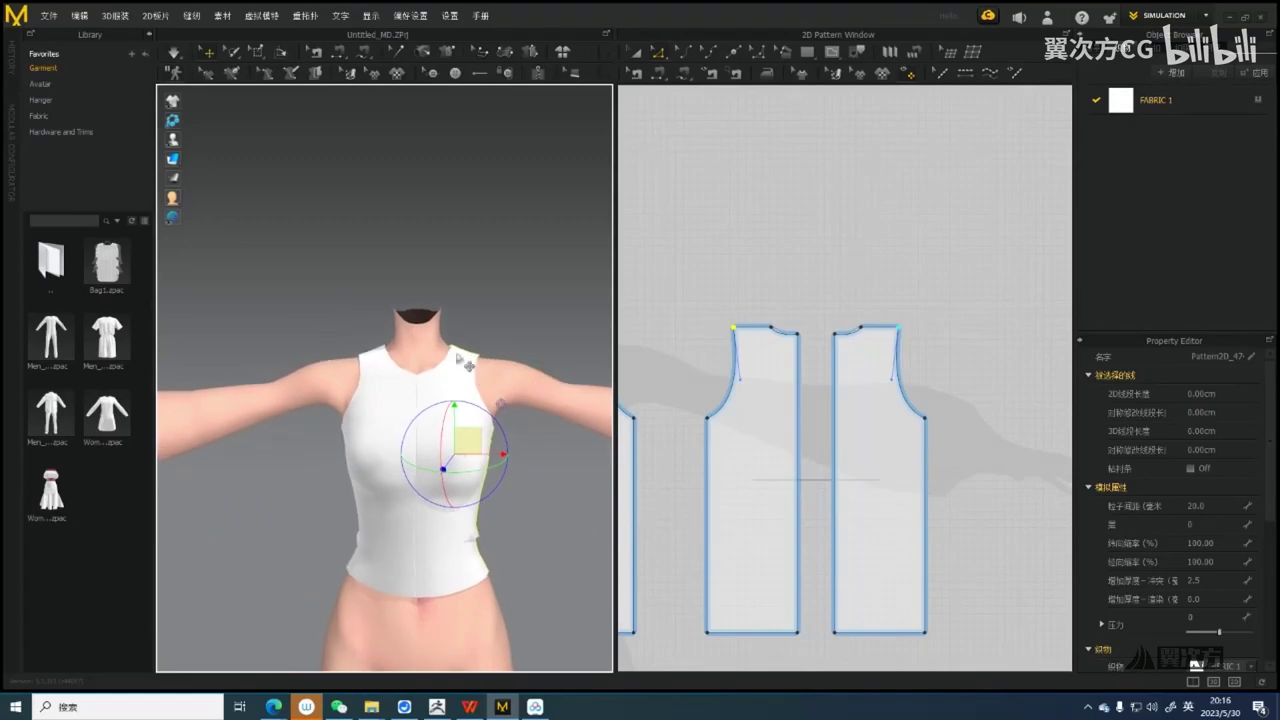
{"action": "middle_click_drag", "start_coordinate": [770, 378], "coordinate": [860, 388]}
{"action": "scroll", "coordinate": [464, 356], "scroll_direction": "up", "scroll_amount": 2}
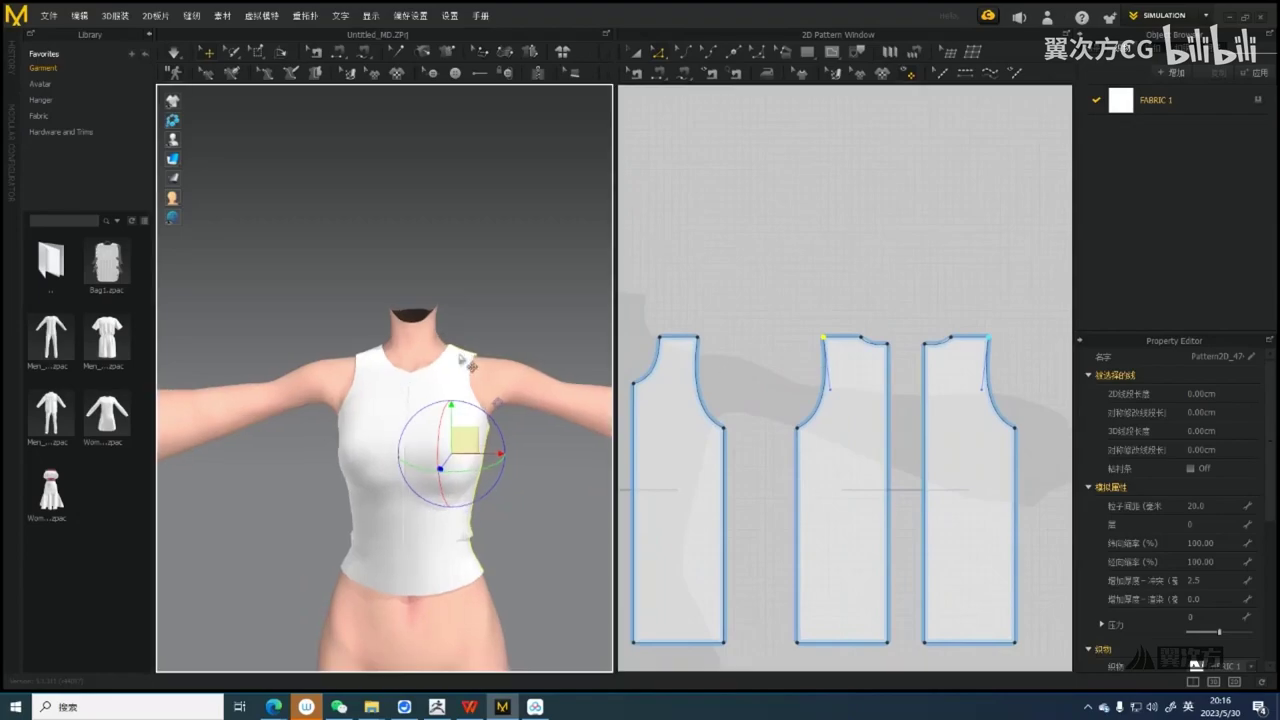
{"action": "middle_click_drag", "start_coordinate": [732, 379], "coordinate": [883, 387]}
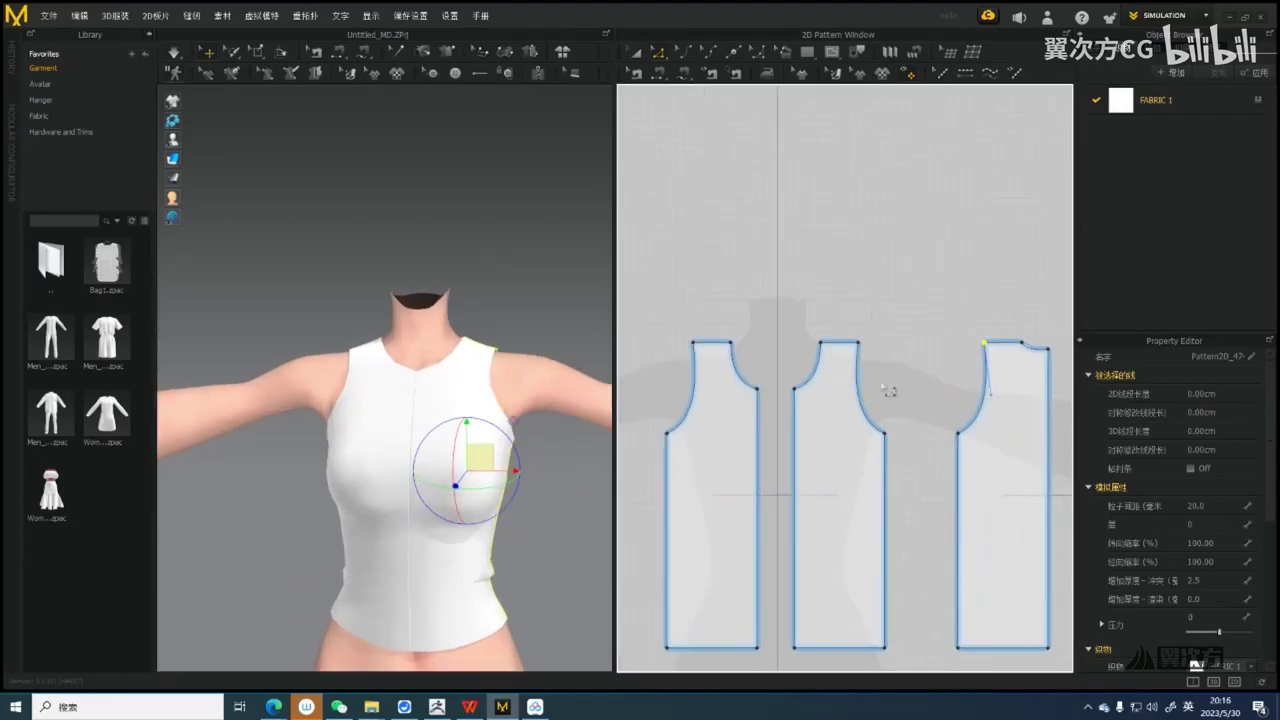
{"action": "scroll", "coordinate": [465, 366], "scroll_direction": "down", "scroll_amount": 2}
{"action": "right_click_drag", "start_coordinate": [518, 383], "coordinate": [468, 381]}
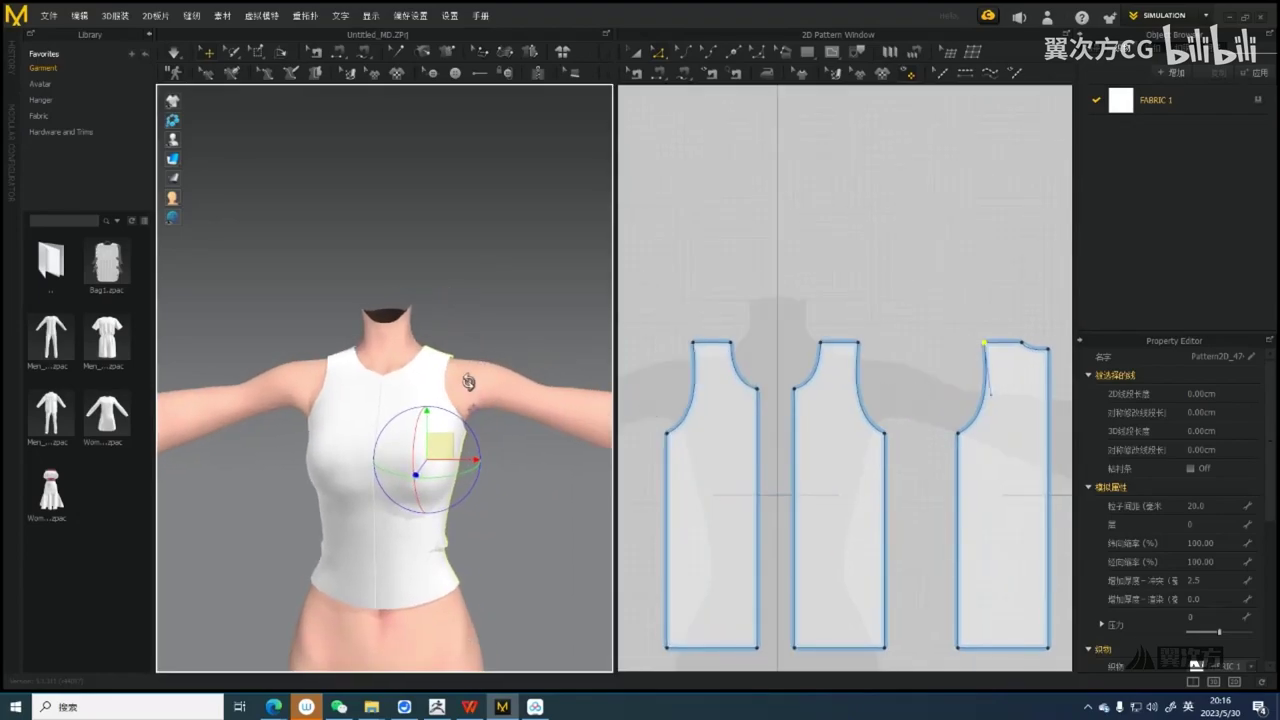
{"action": "scroll", "coordinate": [440, 358], "scroll_direction": "up", "scroll_amount": 2}
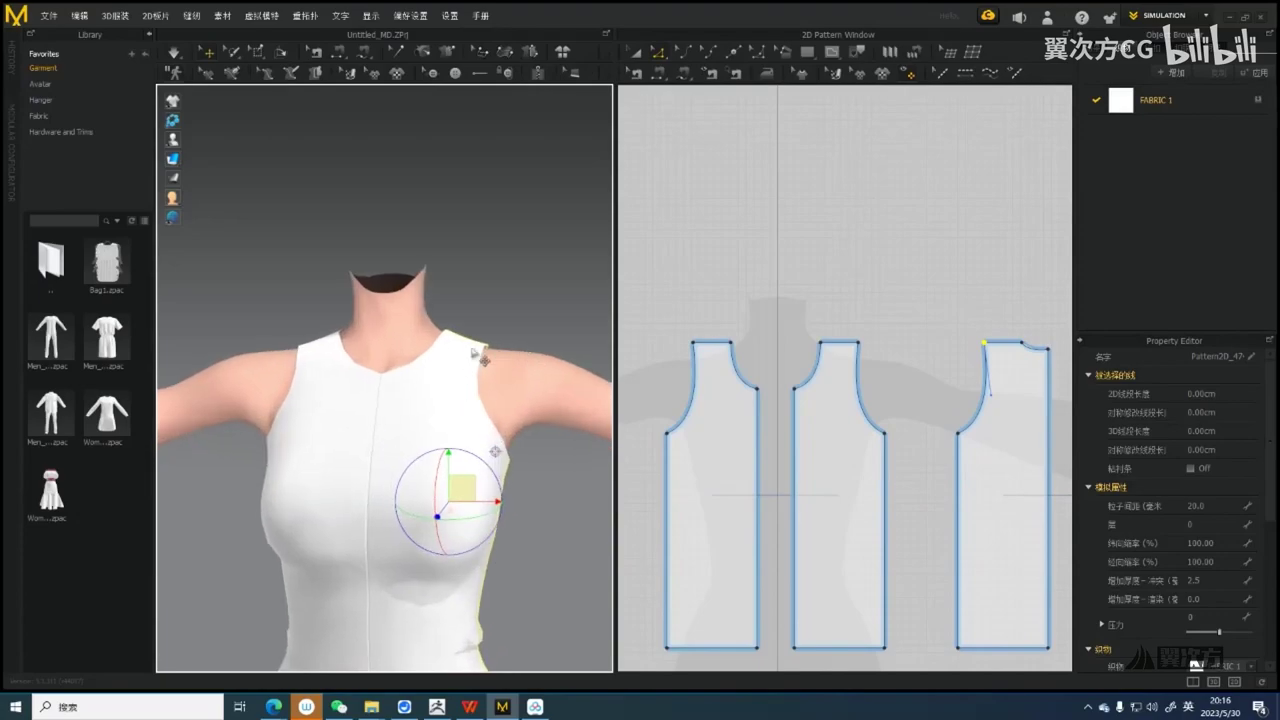
{"action": "scroll", "coordinate": [705, 345], "scroll_direction": "up", "scroll_amount": 3}
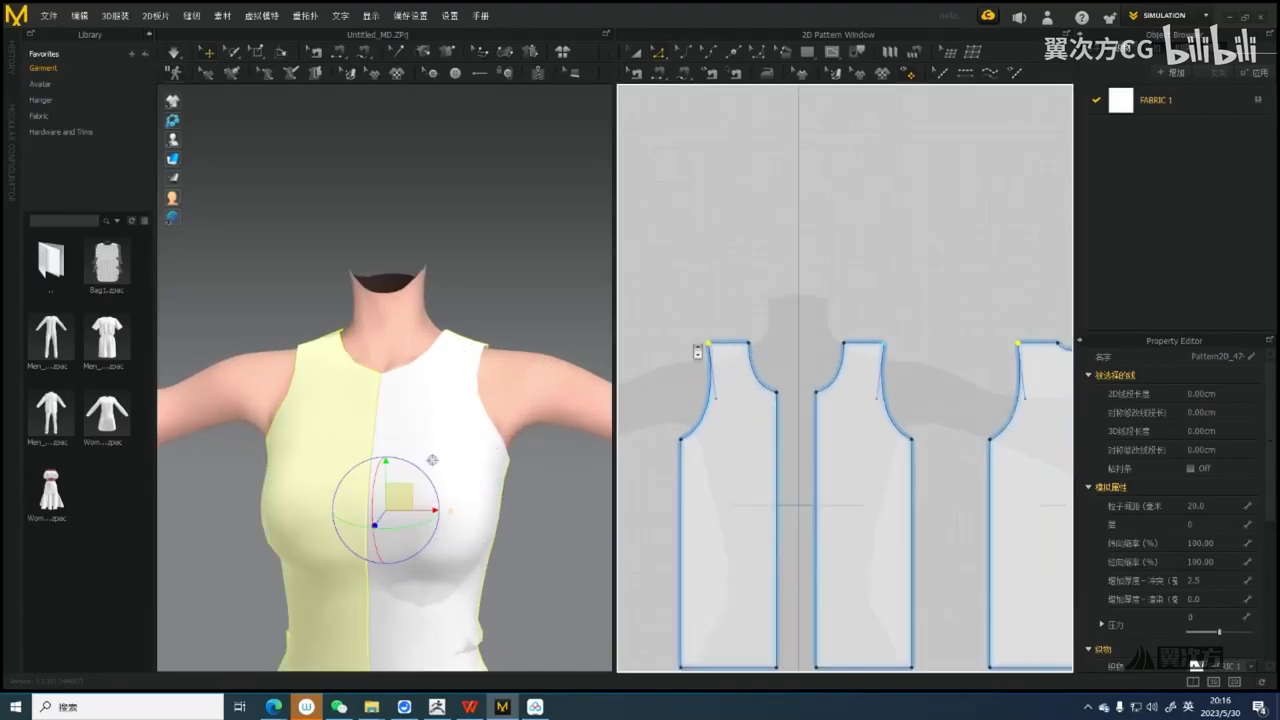
{"action": "left_click_drag", "start_coordinate": [721, 351], "coordinate": [705, 355]}
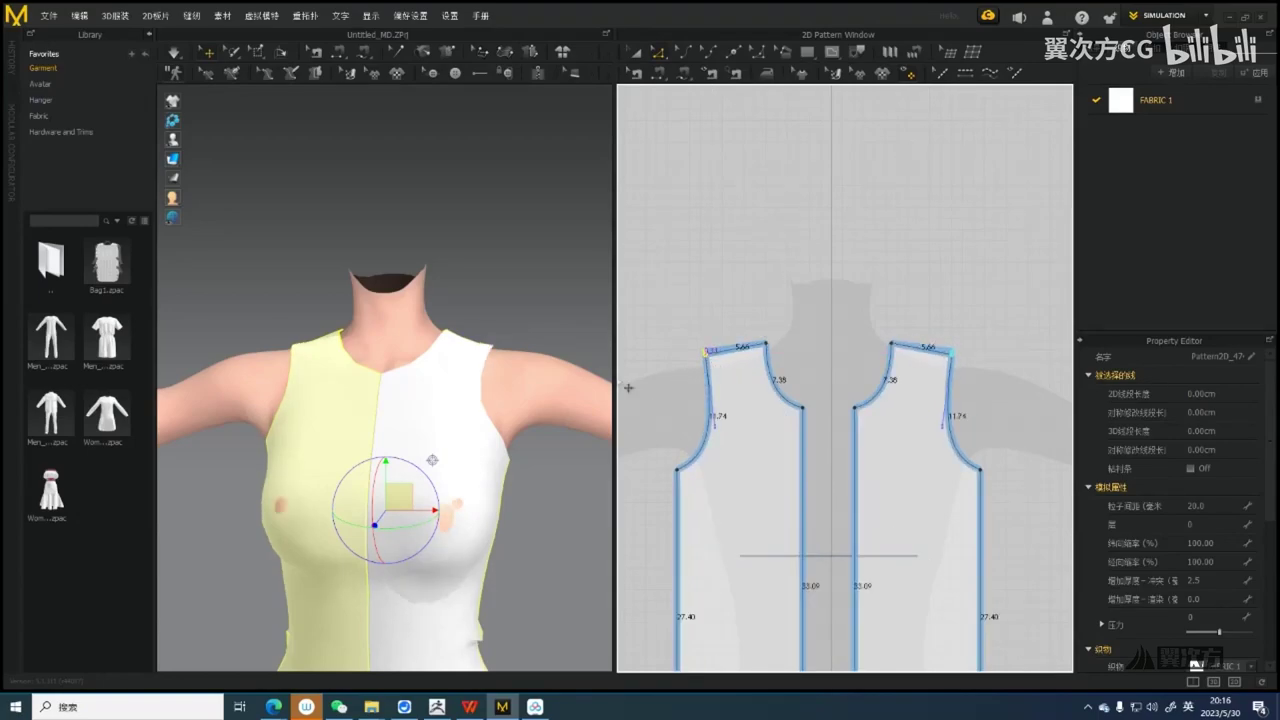
Simulate the bodice with the sloped shoulders, tug the fabric at the chest and check the fit
{"action": "scroll", "coordinate": [476, 375], "scroll_direction": "down", "scroll_amount": 2}
{"action": "right_click_drag", "start_coordinate": [476, 375], "coordinate": [416, 382]}
{"action": "left_click", "coordinate": [412, 382]}
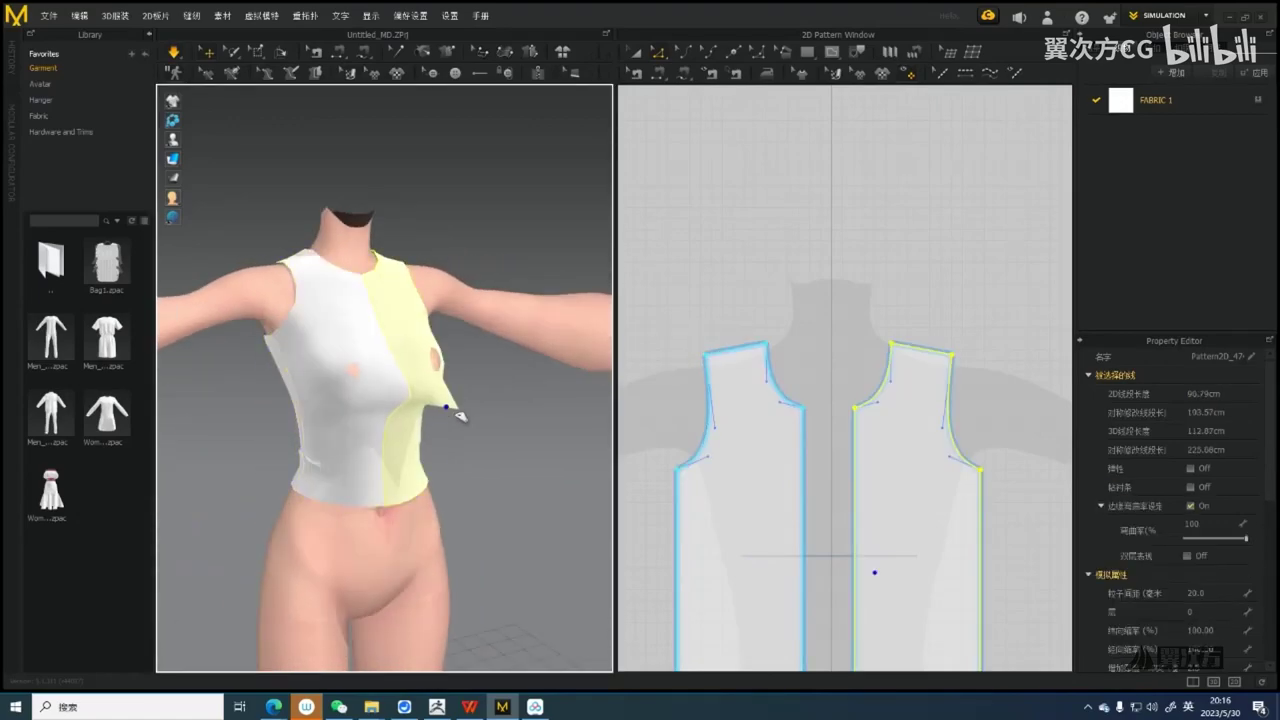
{"action": "left_click", "coordinate": [395, 386]}
{"action": "scroll", "coordinate": [488, 414], "scroll_direction": "down", "scroll_amount": 4}
{"action": "right_click_drag", "start_coordinate": [488, 414], "coordinate": [418, 411]}
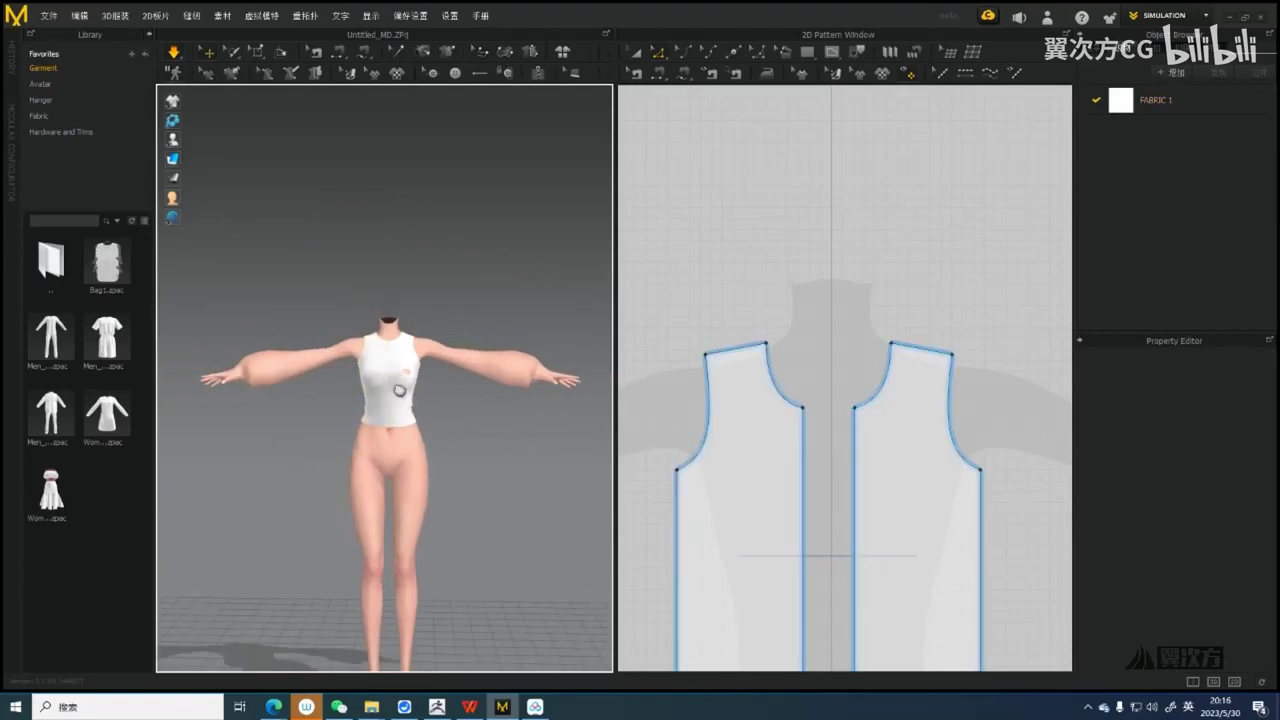
{"action": "middle_click_drag", "start_coordinate": [399, 388], "coordinate": [425, 379]}
{"action": "scroll", "coordinate": [912, 400], "scroll_direction": "down", "scroll_amount": 5}
{"action": "scroll", "coordinate": [420, 388], "scroll_direction": "up", "scroll_amount": 2}
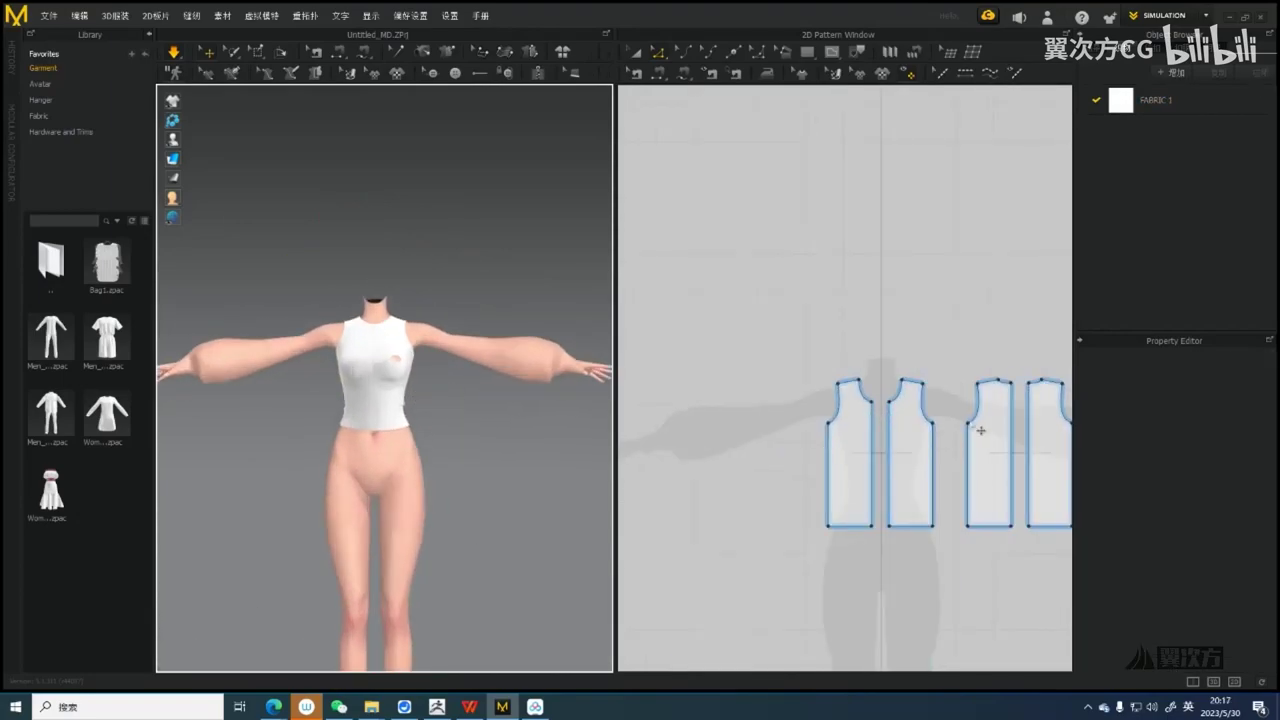
Select all the bodice pattern pieces and freeze them
{"action": "scroll", "coordinate": [798, 405], "scroll_direction": "down", "scroll_amount": 4}
{"action": "key", "text": "a"}
{"action": "middle_click_drag", "start_coordinate": [801, 407], "coordinate": [1014, 444]}
{"action": "key", "text": "ctrl+a"}
{"action": "scroll", "coordinate": [908, 455], "scroll_direction": "up", "scroll_amount": 4}
{"action": "scroll", "coordinate": [908, 455], "scroll_direction": "up", "scroll_amount": 2}
{"action": "right_click", "coordinate": [816, 361]}
{"action": "left_click", "coordinate": [866, 465]}
{"action": "scroll", "coordinate": [1018, 447], "scroll_direction": "down", "scroll_amount": 2}
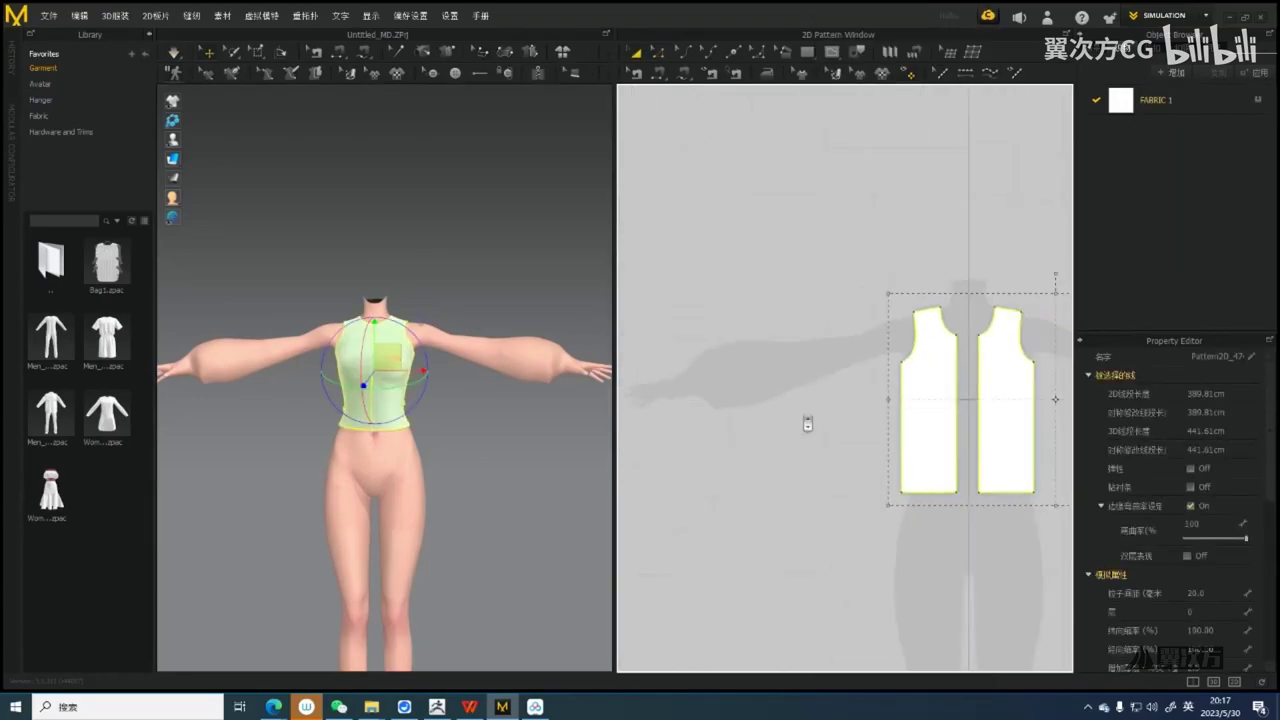
Draw a rectangular sleeve piece about 21.06 by 27.37 cm beside the front bodice pieces
{"action": "key", "text": "s"}
{"action": "left_click_drag", "start_coordinate": [732, 323], "coordinate": [832, 454]}
{"action": "middle_click_drag", "start_coordinate": [742, 354], "coordinate": [700, 354]}
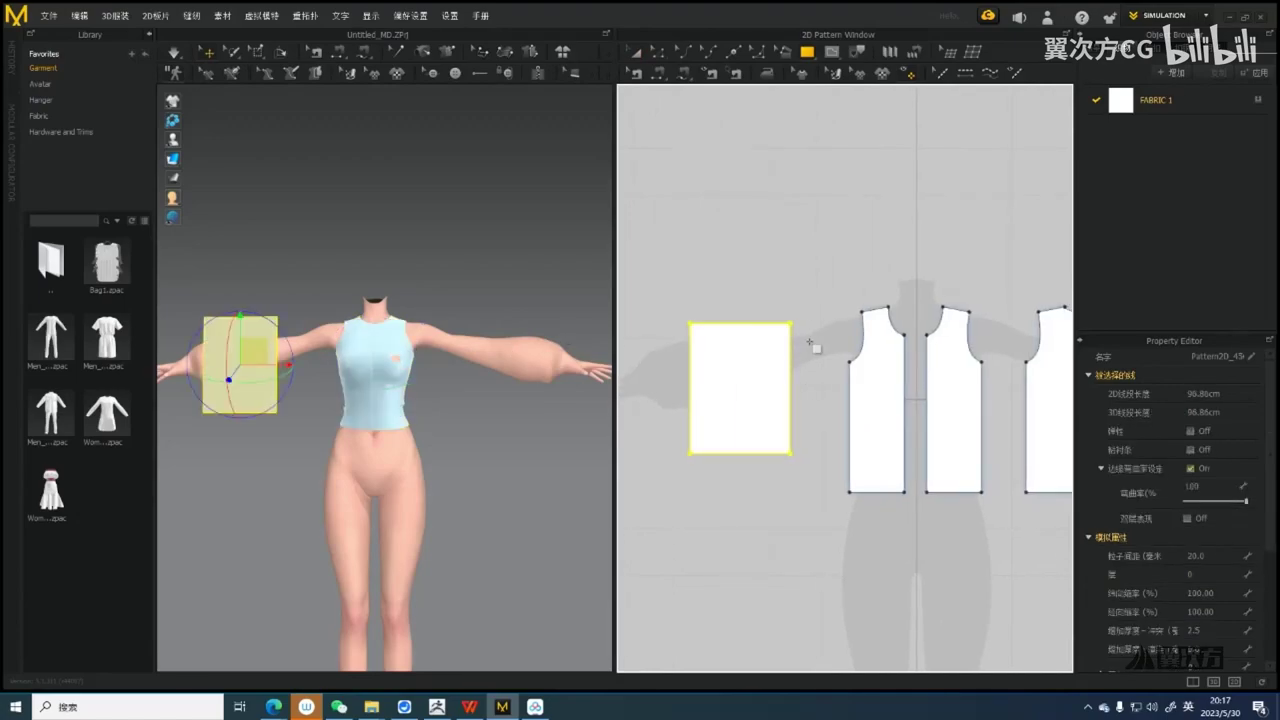
Turn on the display of line lengths for all pieces in the 2D pattern window
{"action": "key", "text": "a"}
{"action": "right_click", "coordinate": [845, 251]}
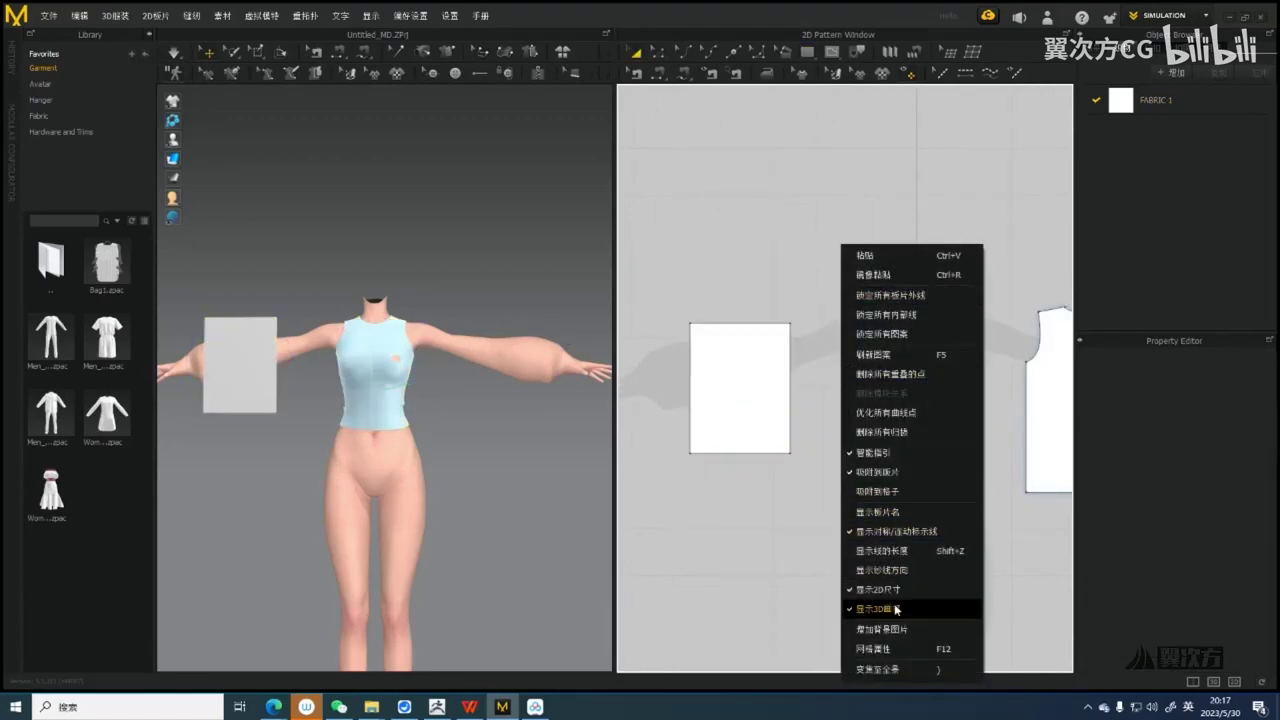
{"action": "left_click", "coordinate": [815, 196]}
{"action": "right_click", "coordinate": [815, 186]}
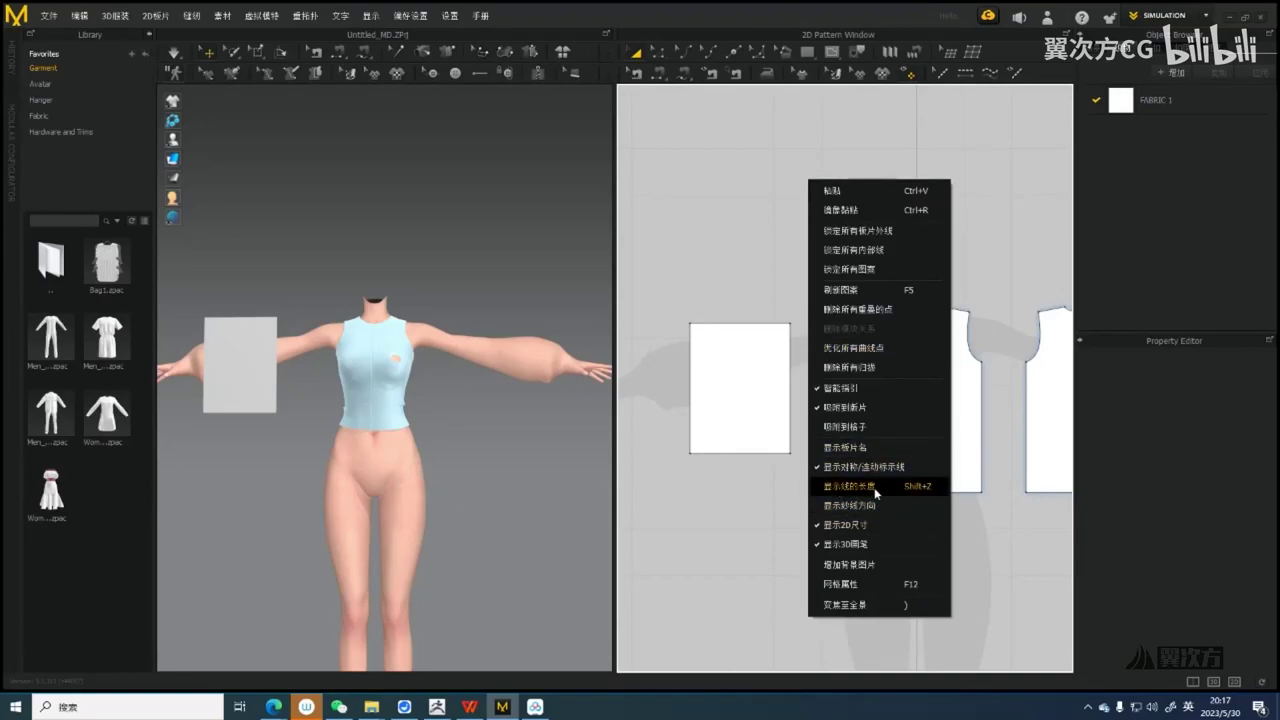
{"action": "left_click", "coordinate": [874, 487]}
{"action": "scroll", "coordinate": [757, 347], "scroll_direction": "up", "scroll_amount": 3}
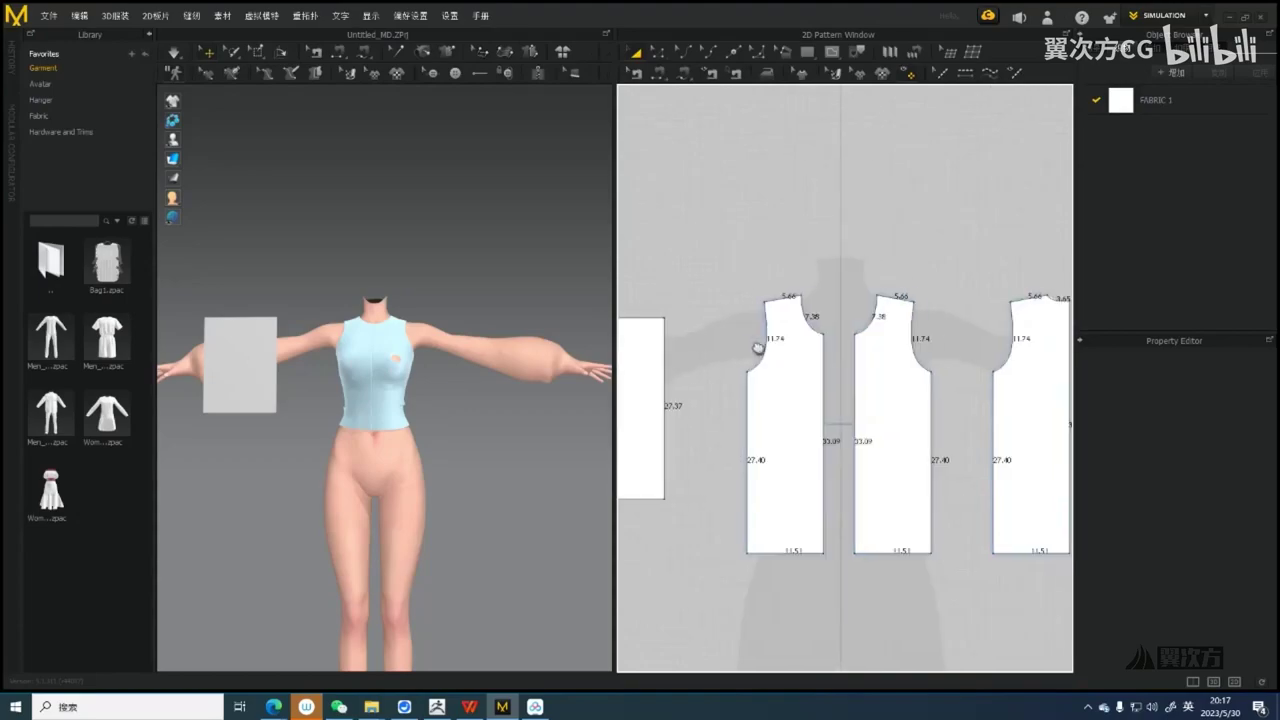
Select the front and back armhole curves together and examine the armhole opening on the avatar
{"action": "key", "text": "ctrl+a"}
{"action": "left_click", "coordinate": [775, 353]}
{"action": "scroll", "coordinate": [800, 360], "scroll_direction": "up", "scroll_amount": 2}
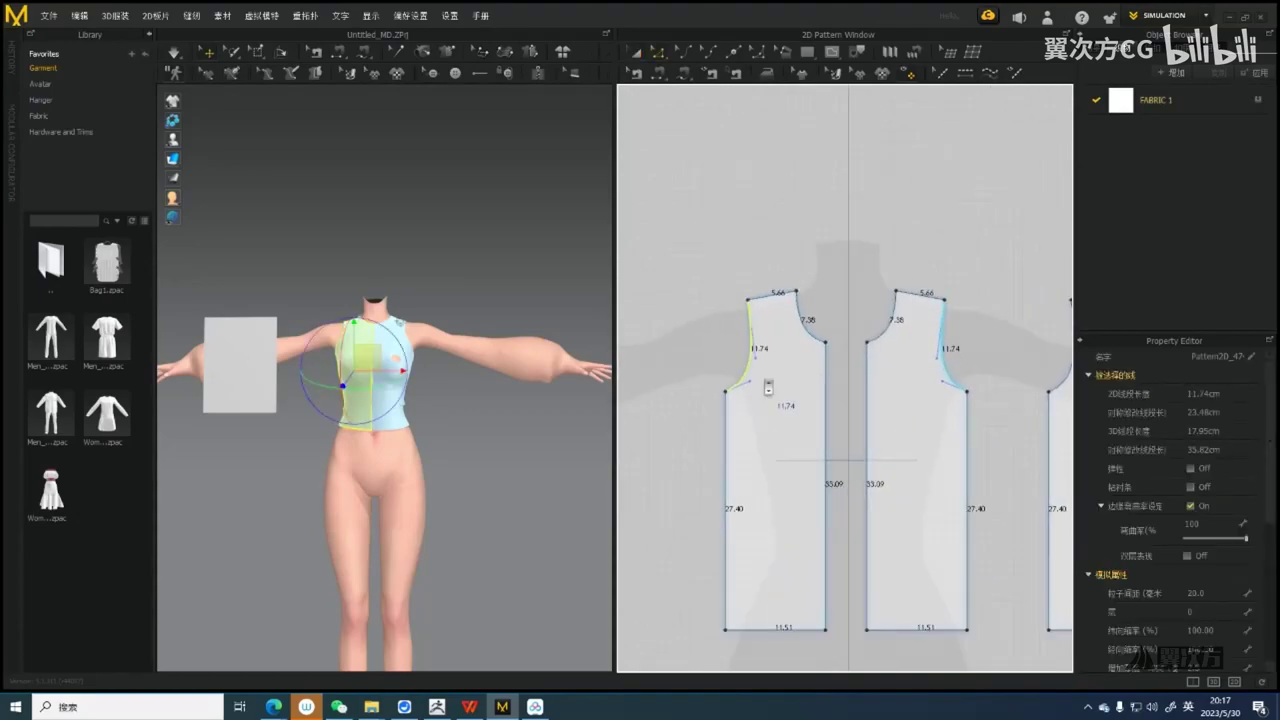
{"action": "scroll", "coordinate": [956, 384], "scroll_direction": "down", "scroll_amount": 2}
{"action": "left_click", "coordinate": [1019, 356], "text": "shift"}
{"action": "right_click_drag", "start_coordinate": [378, 348], "coordinate": [318, 307]}
{"action": "scroll", "coordinate": [371, 337], "scroll_direction": "up", "scroll_amount": 5}
{"action": "scroll", "coordinate": [392, 360], "scroll_direction": "down", "scroll_amount": 4}
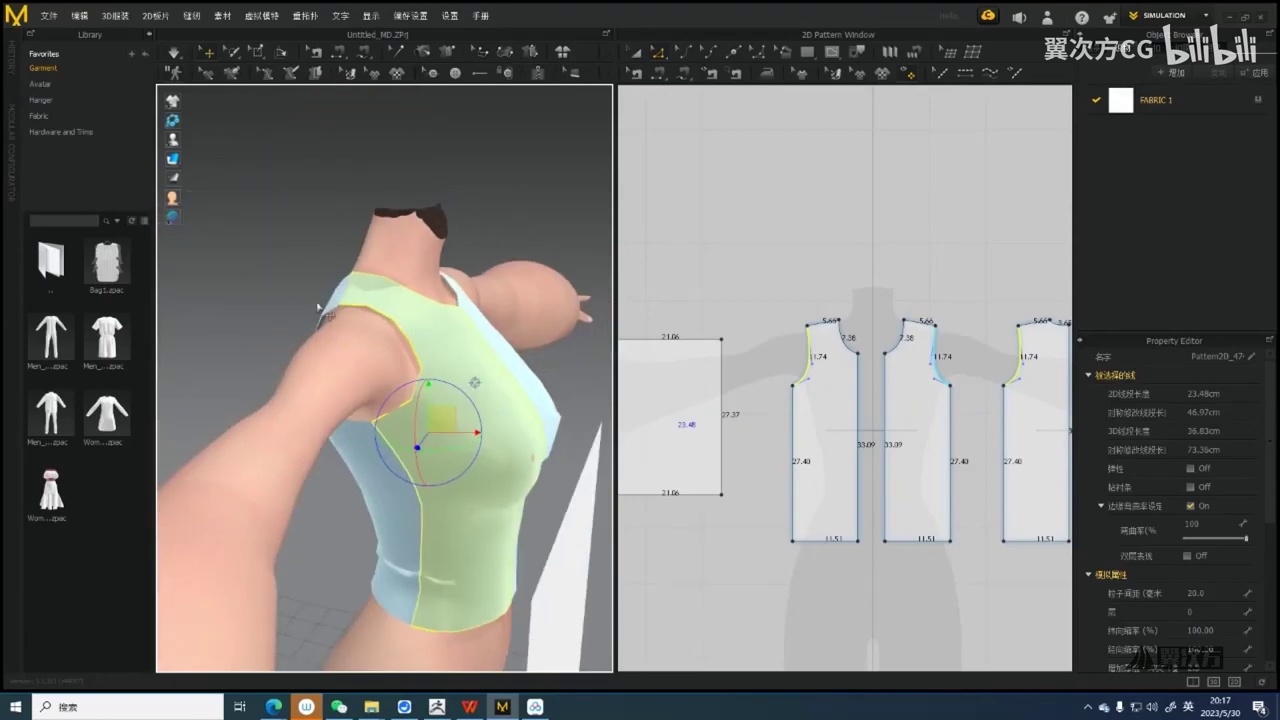
{"action": "right_click_drag", "start_coordinate": [404, 347], "coordinate": [335, 342]}
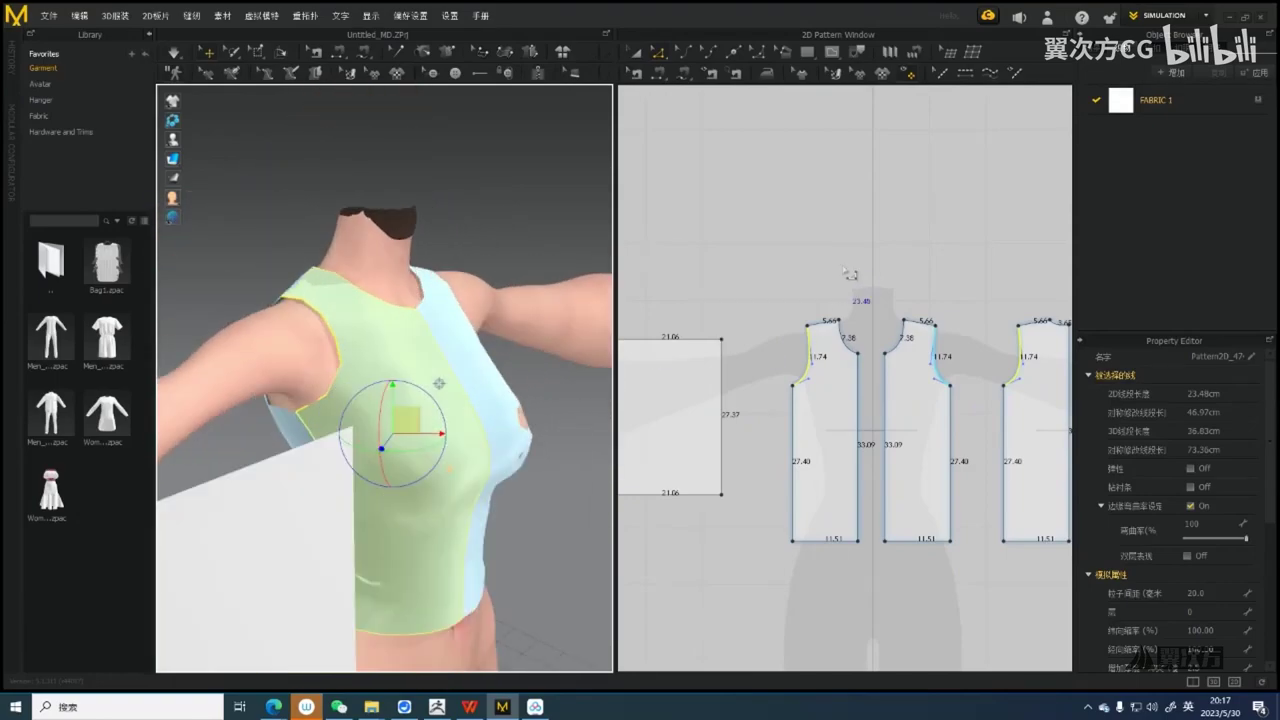
Reselect the front and back armhole curves and read their combined 2D line length
{"action": "left_click", "coordinate": [844, 269]}
{"action": "left_click", "coordinate": [809, 344]}
{"action": "middle_click_drag", "start_coordinate": [872, 266], "coordinate": [823, 265]}
{"action": "left_click", "coordinate": [968, 373], "text": "shift"}
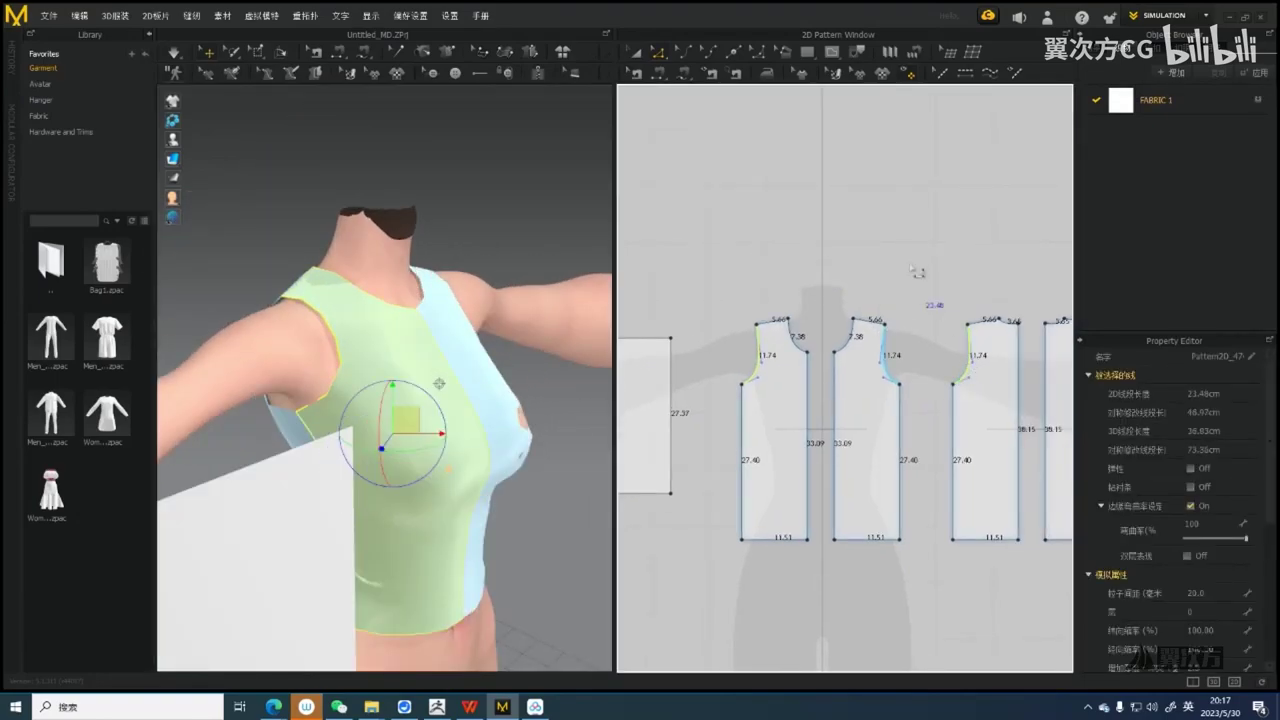
{"action": "middle_click_drag", "start_coordinate": [914, 272], "coordinate": [858, 295]}
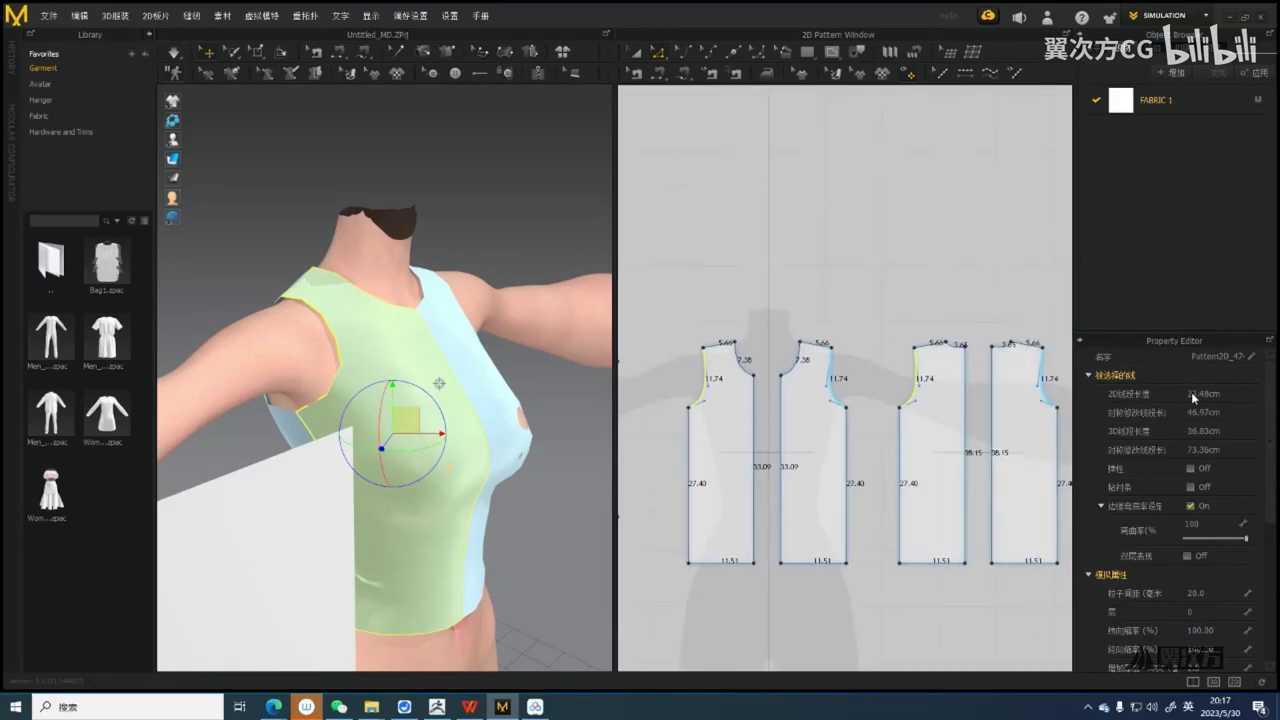
Insert a point near the middle of the sleeve rectangle's top edge and raise it into a peak with edges about 11.68 and 10.99 cm
{"action": "middle_click_drag", "start_coordinate": [667, 368], "coordinate": [904, 370]}
{"action": "middle_click_drag", "start_coordinate": [811, 409], "coordinate": [798, 413]}
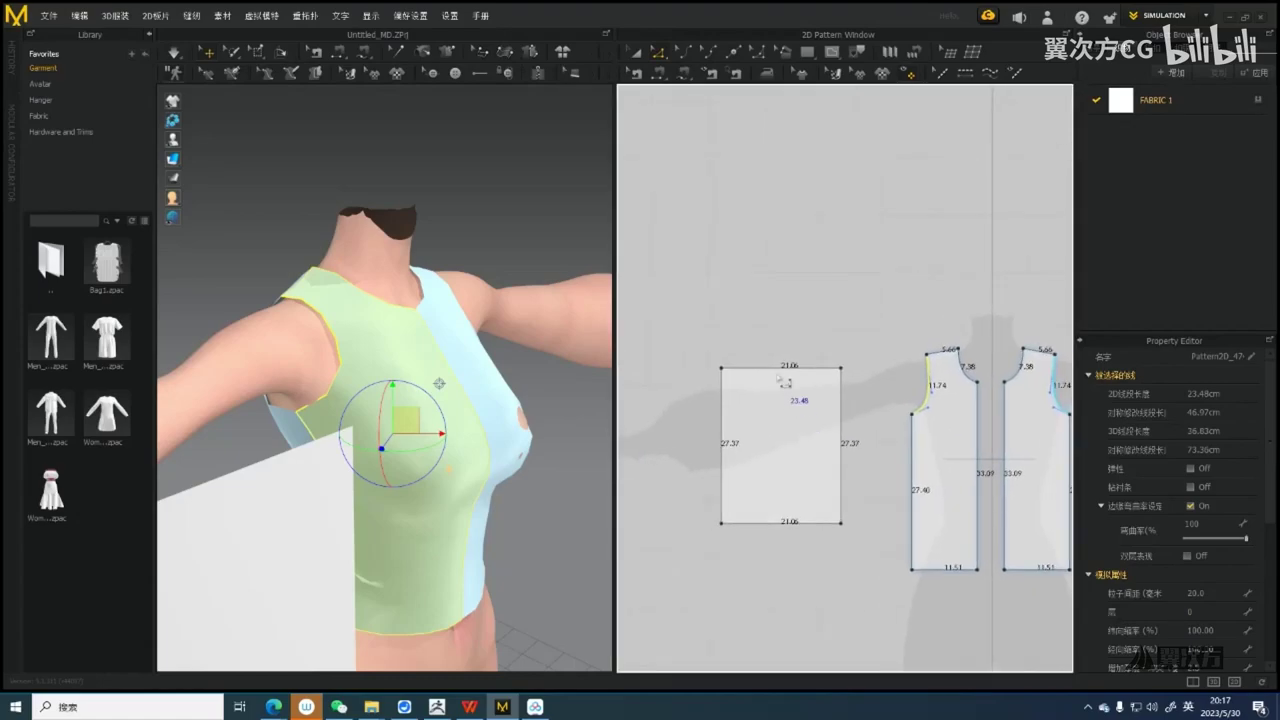
{"action": "scroll", "coordinate": [785, 381], "scroll_direction": "up", "scroll_amount": 2}
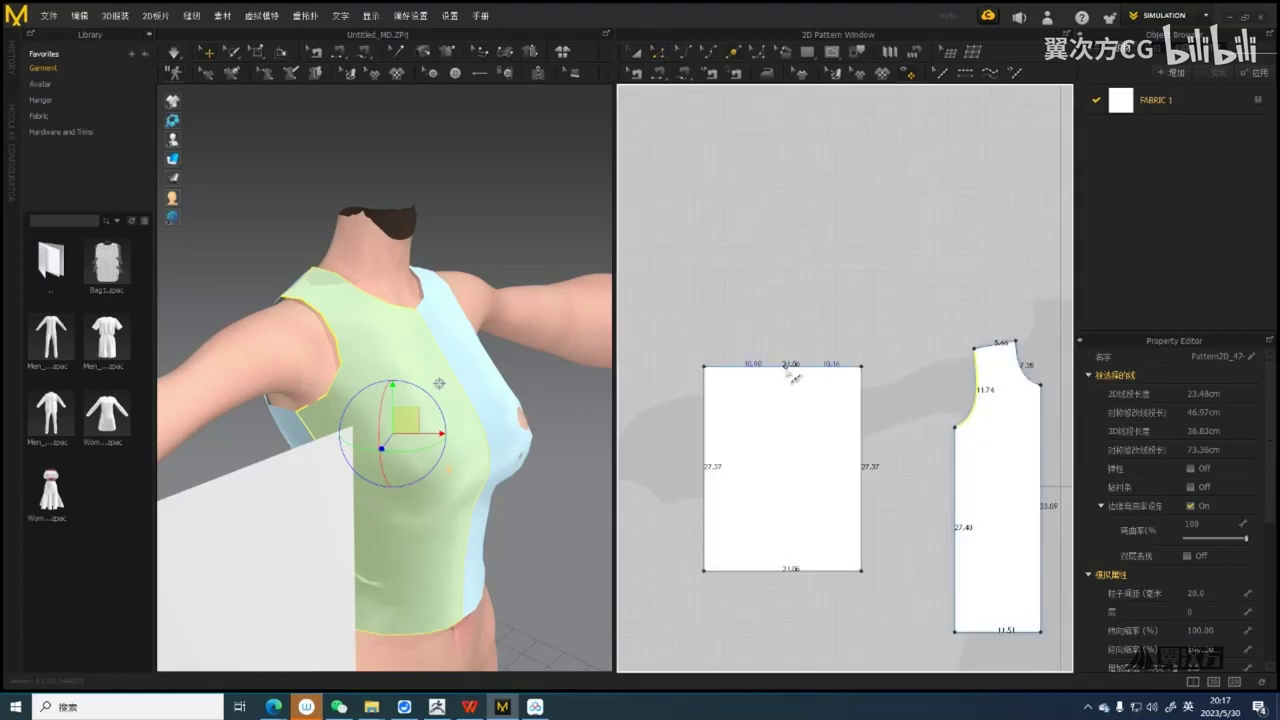
{"action": "left_click", "coordinate": [788, 368]}
{"action": "left_click_drag", "start_coordinate": [788, 368], "coordinate": [785, 336]}
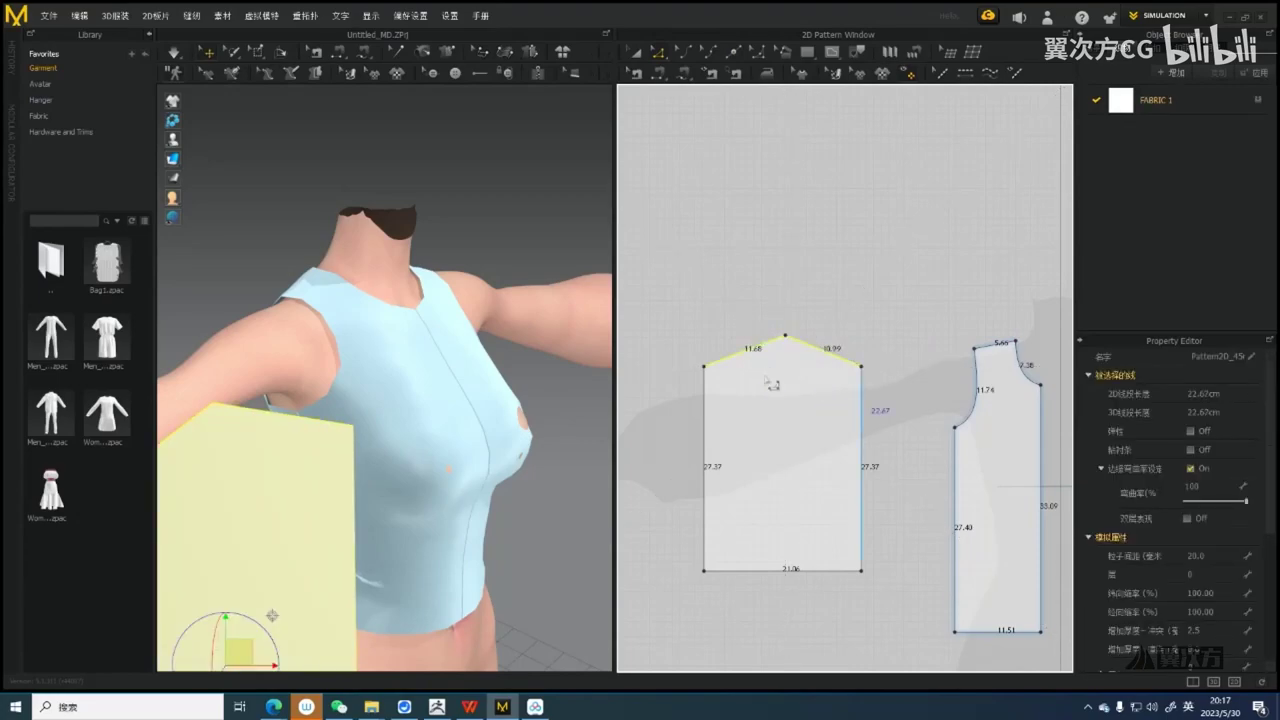
{"action": "middle_click_drag", "start_coordinate": [880, 368], "coordinate": [854, 370]}
{"action": "scroll", "coordinate": [337, 455], "scroll_direction": "down", "scroll_amount": 1}
Show the avatar's arrangement points and wrap the sleeve piece around the arm at the outer upper-arm point
{"action": "middle_click_drag", "start_coordinate": [337, 455], "coordinate": [466, 396]}
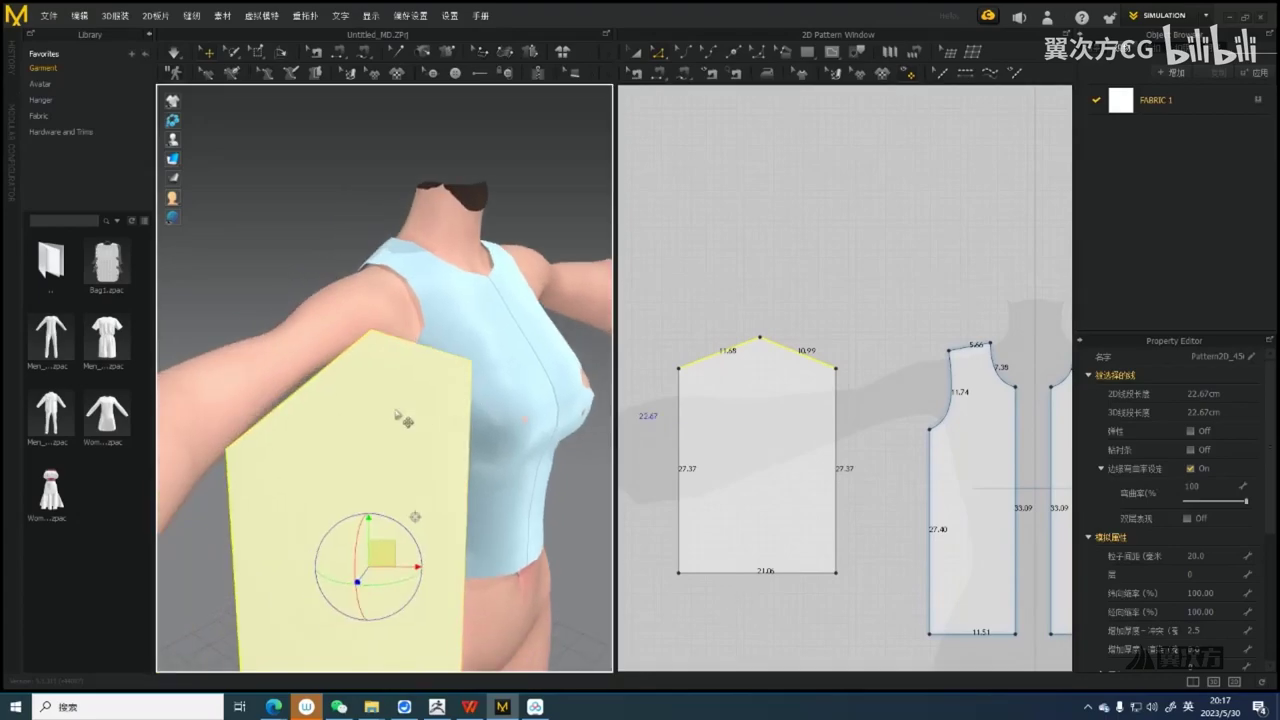
{"action": "scroll", "coordinate": [402, 418], "scroll_direction": "down", "scroll_amount": 5}
{"action": "left_click", "coordinate": [388, 389]}
{"action": "scroll", "coordinate": [437, 390], "scroll_direction": "up", "scroll_amount": 4}
{"action": "right_click_drag", "start_coordinate": [414, 407], "coordinate": [471, 487]}
{"action": "key", "text": "shift+f"}
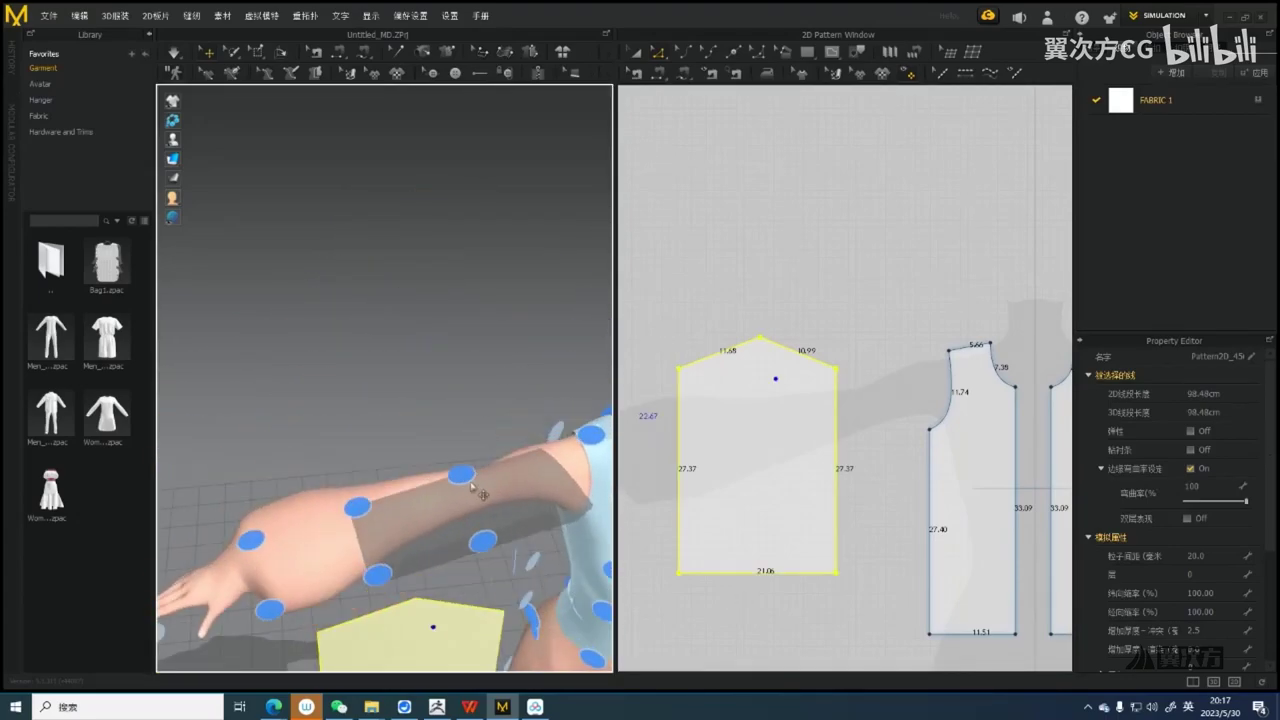
{"action": "left_click_drag", "start_coordinate": [472, 476], "coordinate": [478, 486]}
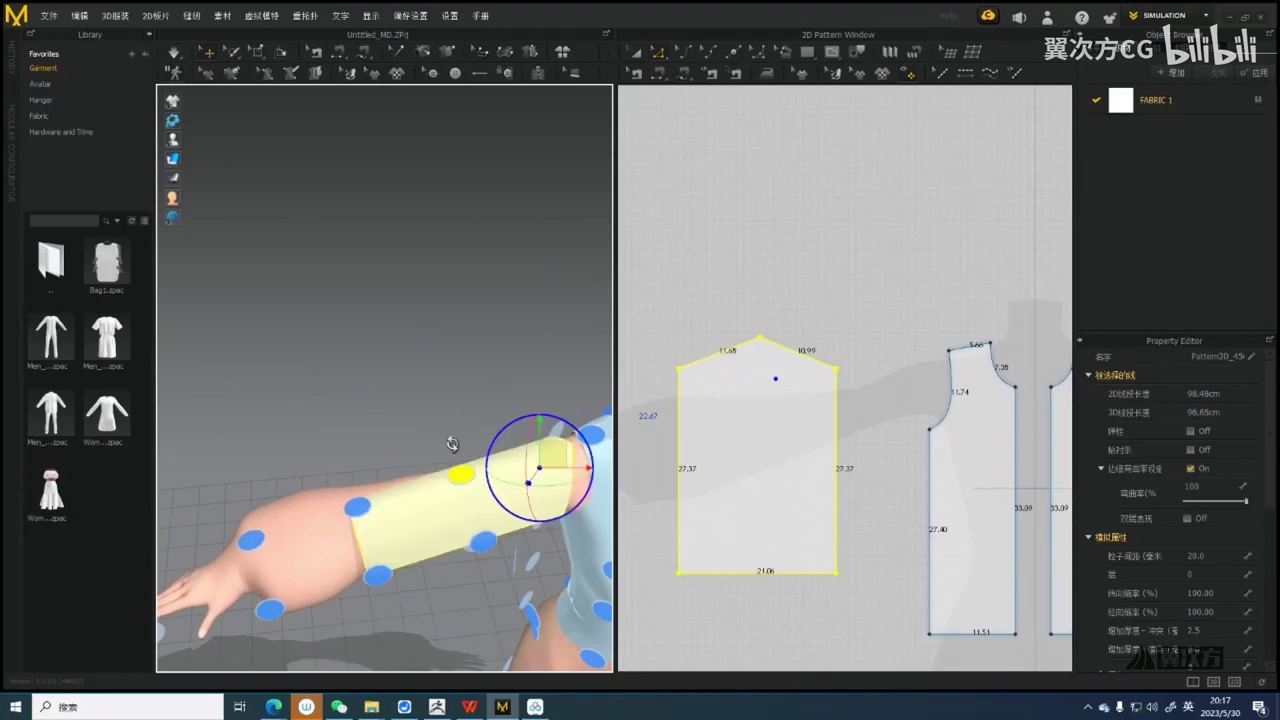
Examine the gap between the wrapped sleeve and the bodice armhole, then inspect the bodice pattern pieces
{"action": "scroll", "coordinate": [428, 413], "scroll_direction": "down", "scroll_amount": 3}
{"action": "scroll", "coordinate": [428, 413], "scroll_direction": "up", "scroll_amount": 5}
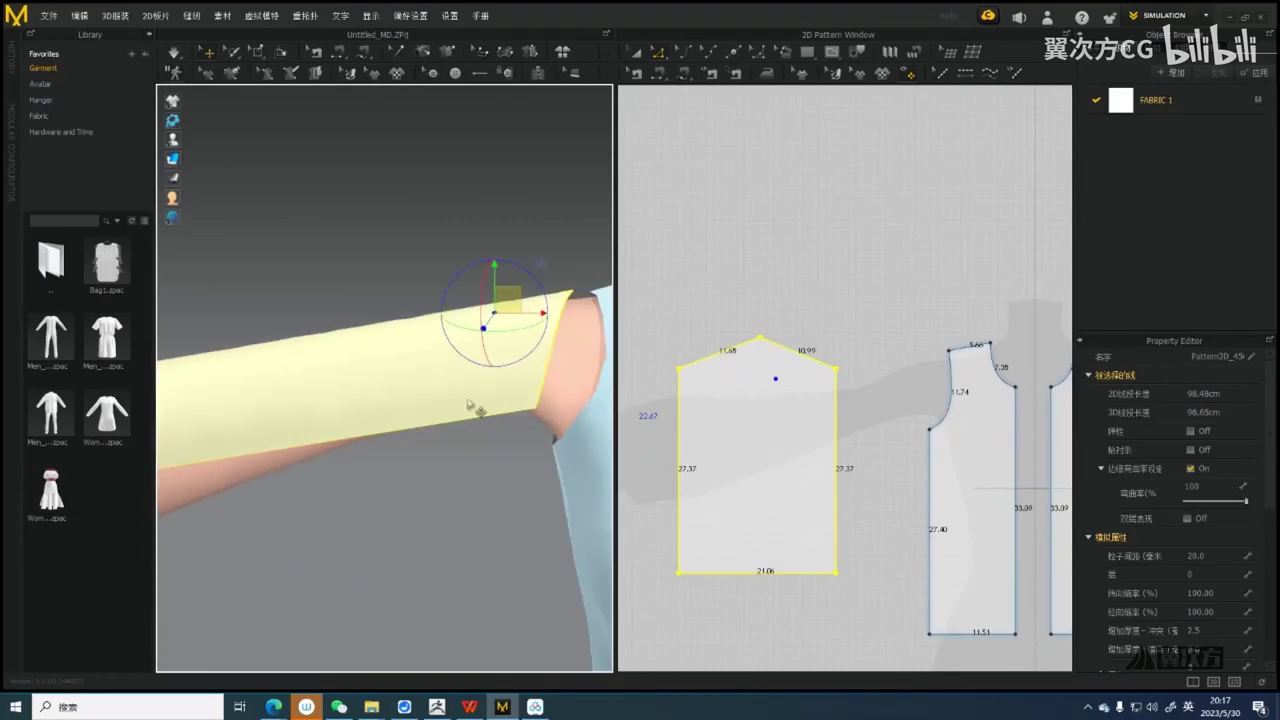
{"action": "left_click", "coordinate": [369, 382]}
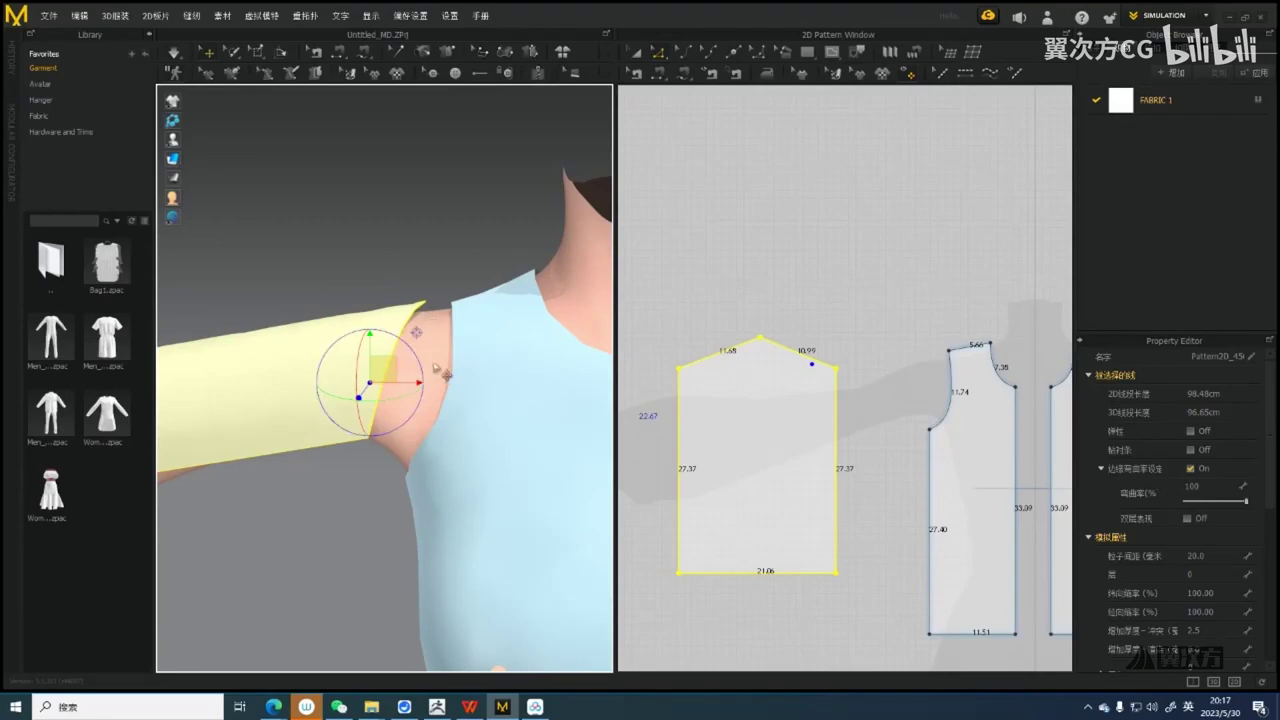
{"action": "left_click", "coordinate": [478, 368]}
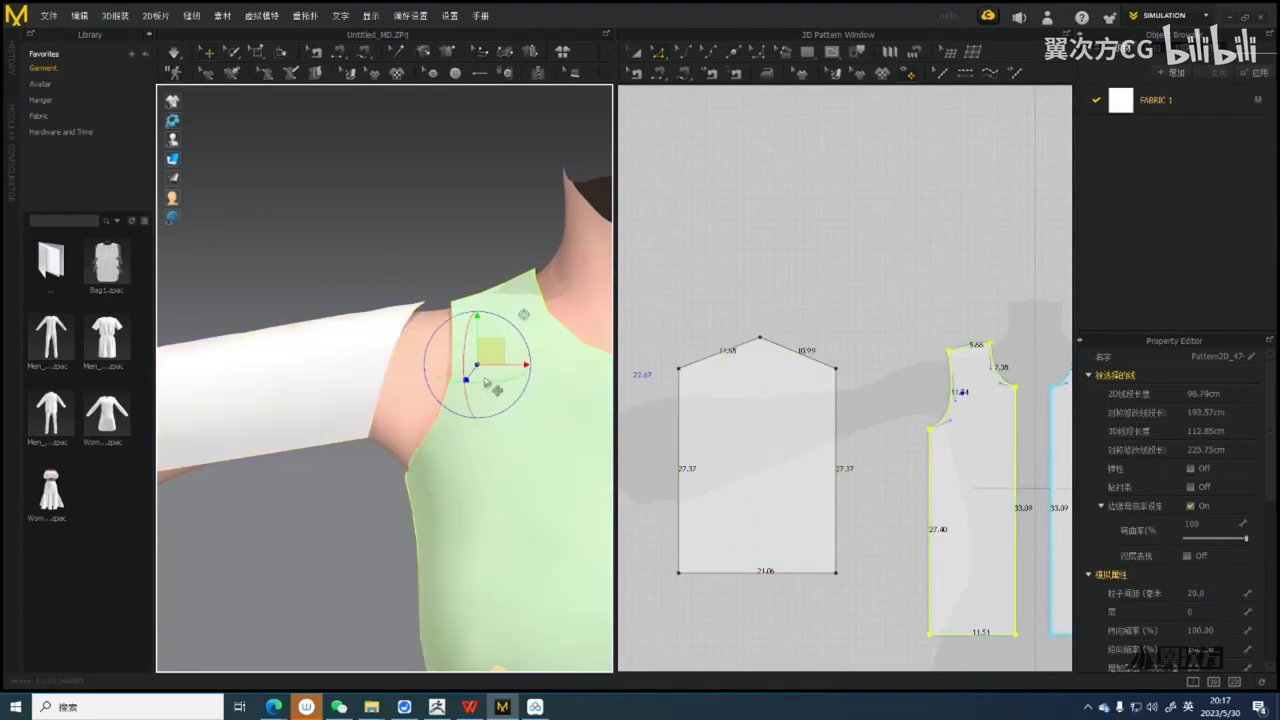
{"action": "scroll", "coordinate": [482, 376], "scroll_direction": "down", "scroll_amount": 1}
{"action": "middle_click_drag", "start_coordinate": [922, 392], "coordinate": [744, 400]}
{"action": "middle_click_drag", "start_coordinate": [1028, 404], "coordinate": [797, 414]}
{"action": "middle_click_drag", "start_coordinate": [706, 416], "coordinate": [935, 405]}
{"action": "scroll", "coordinate": [777, 404], "scroll_direction": "up", "scroll_amount": 2}
{"action": "middle_click_drag", "start_coordinate": [777, 405], "coordinate": [883, 407]}
{"action": "scroll", "coordinate": [733, 402], "scroll_direction": "down", "scroll_amount": 2}
Select the sloped sleeve cap edge nearest the bodice together with the adjacent armhole curve to compare their lengths
{"action": "left_click", "coordinate": [385, 362]}
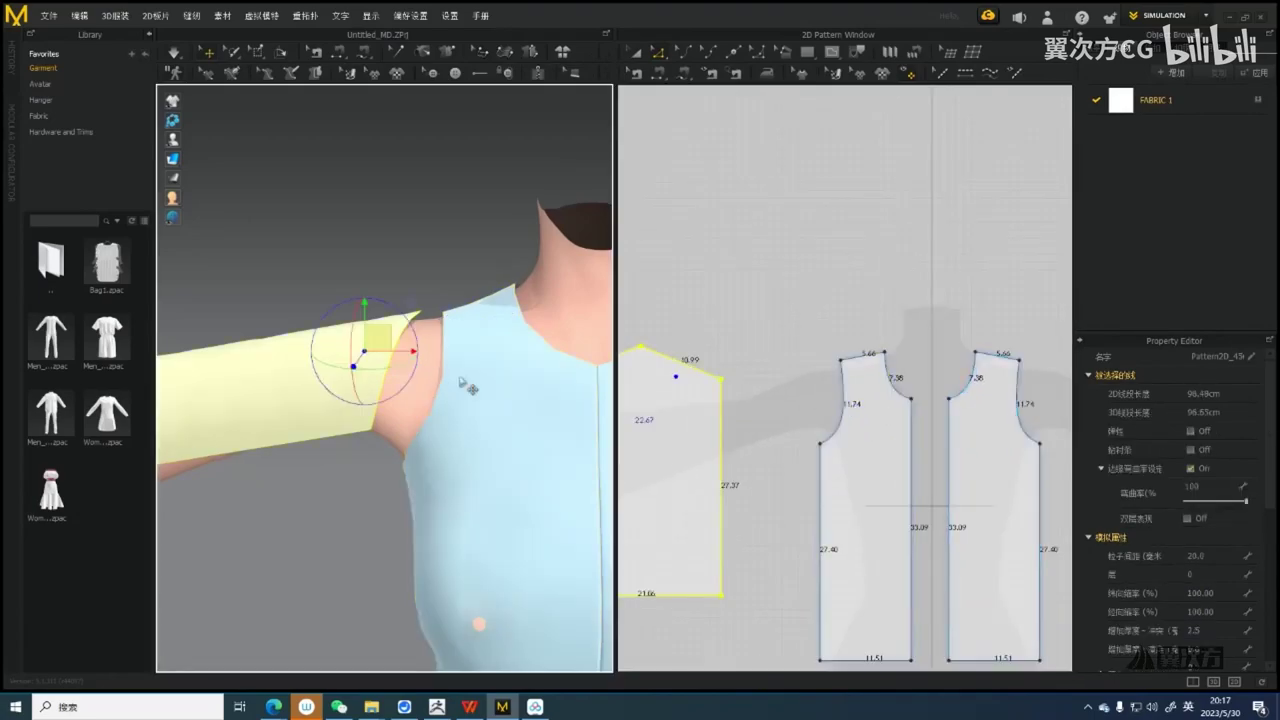
{"action": "left_click", "coordinate": [467, 381]}
{"action": "left_click", "coordinate": [692, 392]}
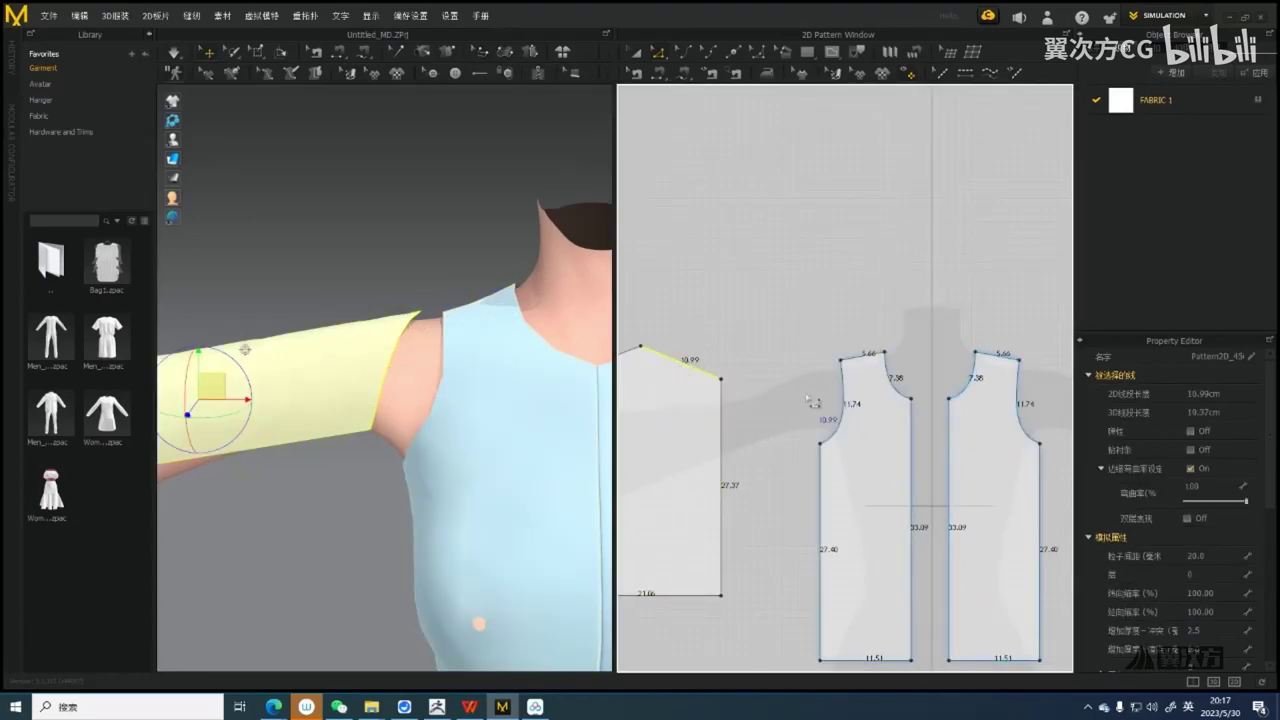
{"action": "left_click", "coordinate": [843, 400]}
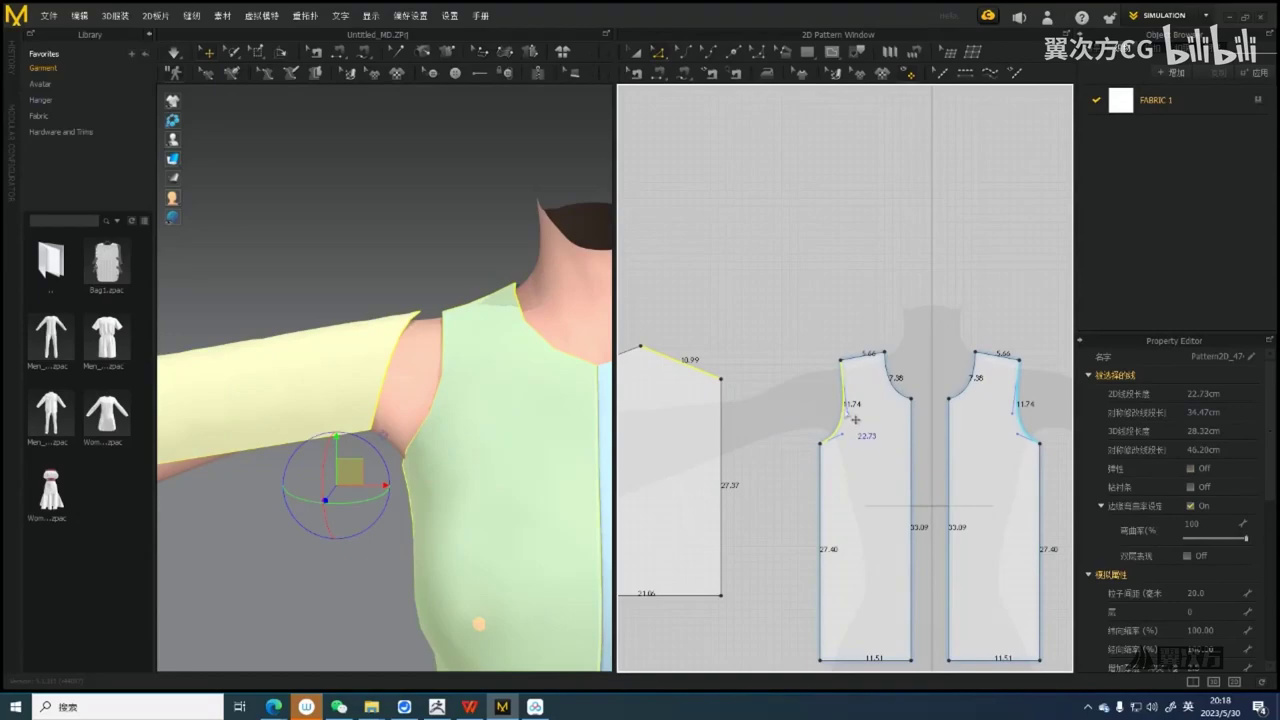
Open the length change for the bodice-side sleeve cap edge and enter 11.74 cm, extending both ends
{"action": "right_click_drag", "start_coordinate": [698, 392], "coordinate": [761, 397]}
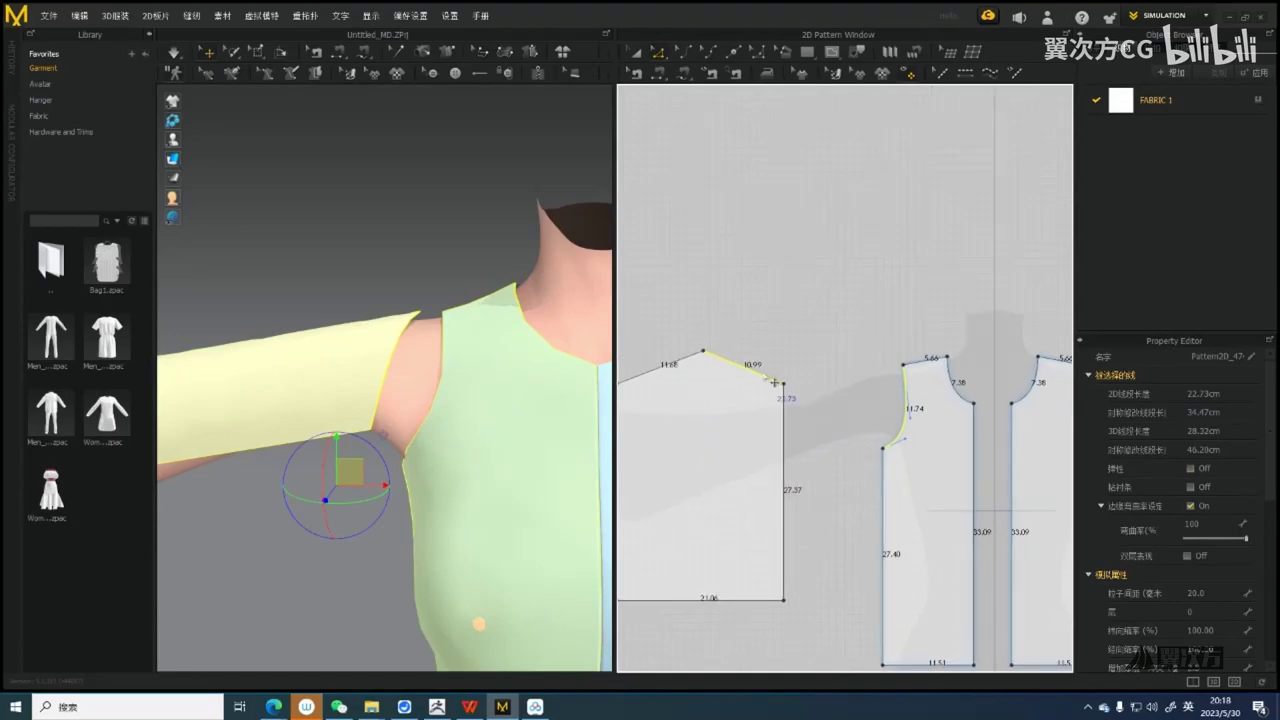
{"action": "right_click", "coordinate": [747, 367]}
{"action": "left_click", "coordinate": [845, 419]}
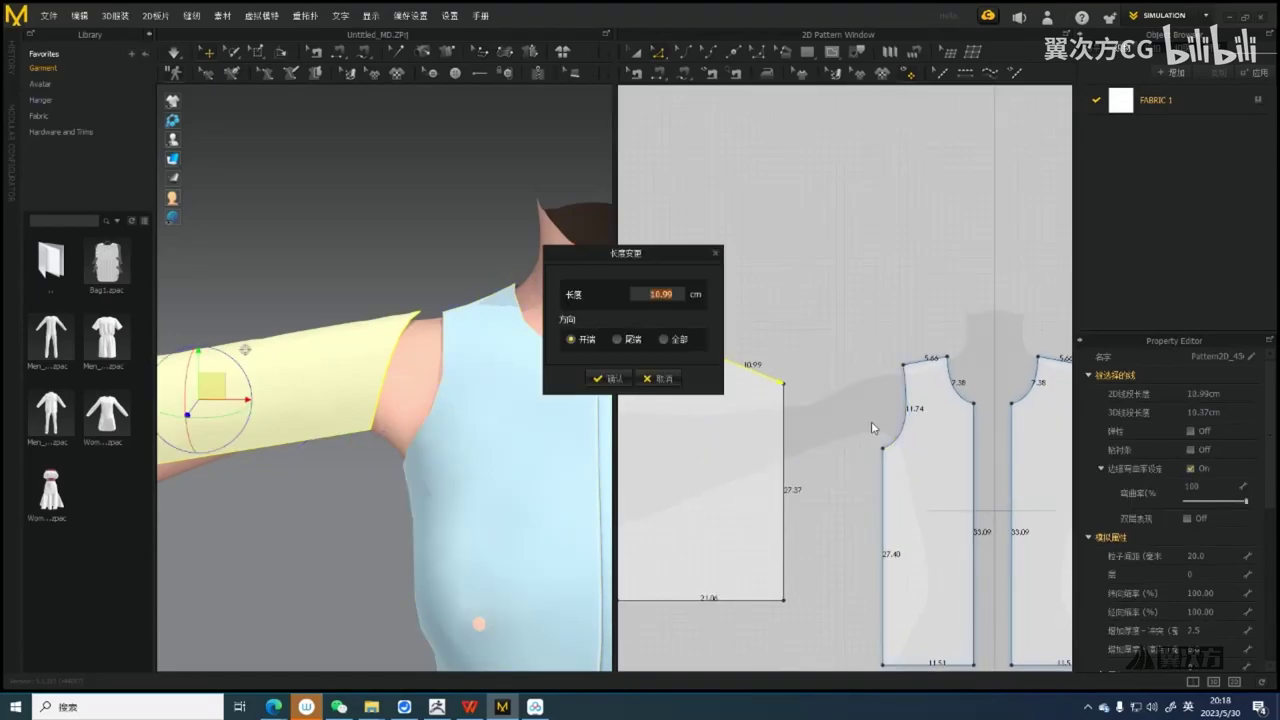
{"action": "type", "text": "11.74"}
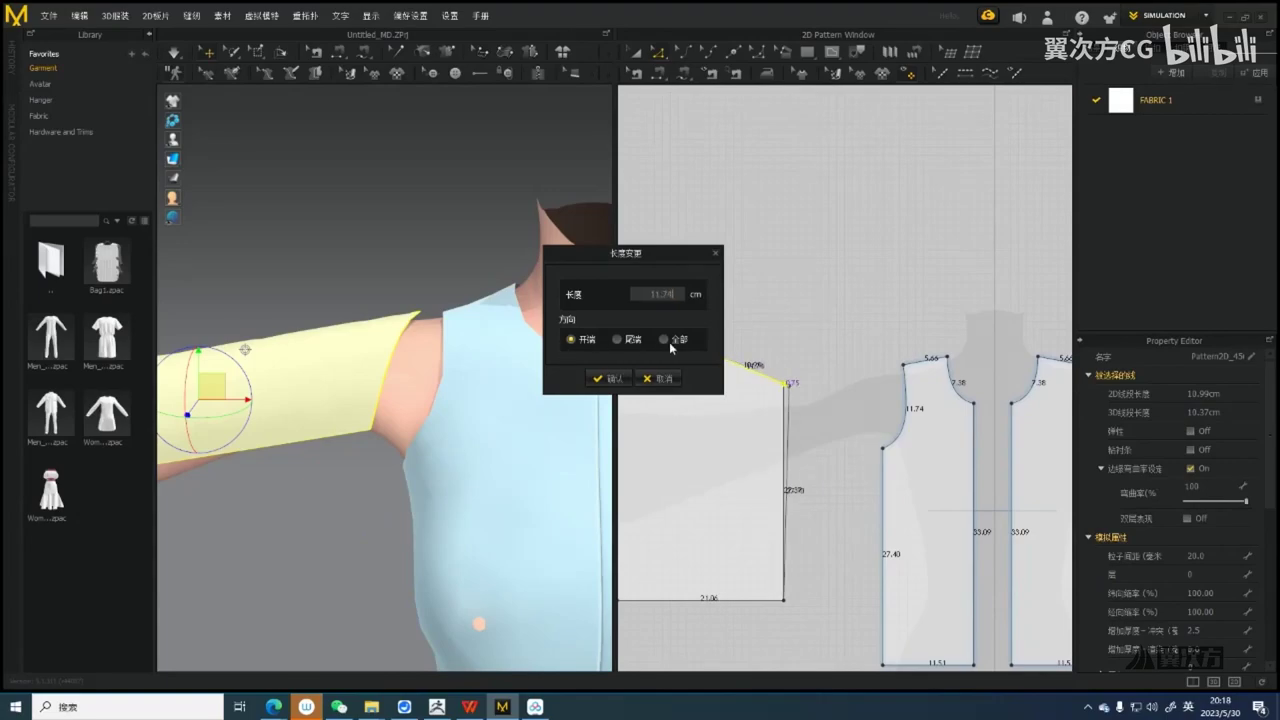
{"action": "left_click", "coordinate": [665, 340]}
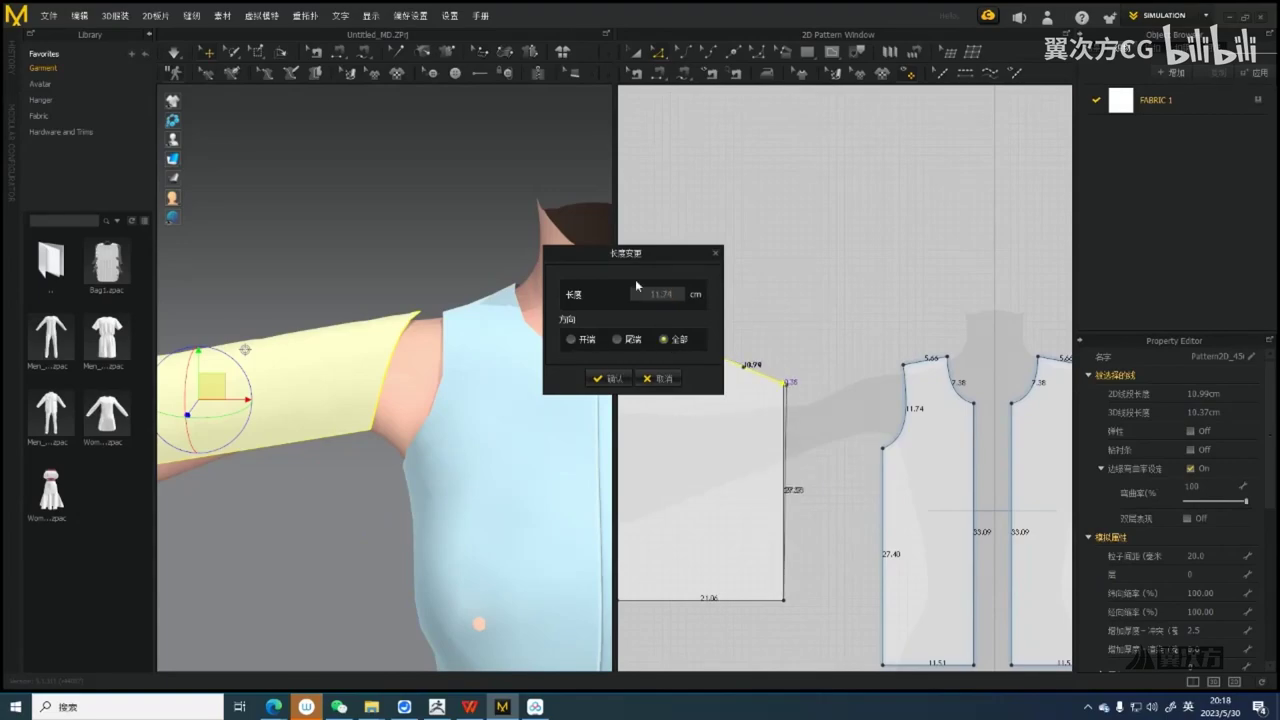
Preview the 11.74 cm edge length from the start, from the end and from both ends, and apply it to both ends
{"action": "left_click_drag", "start_coordinate": [640, 257], "coordinate": [505, 262]}
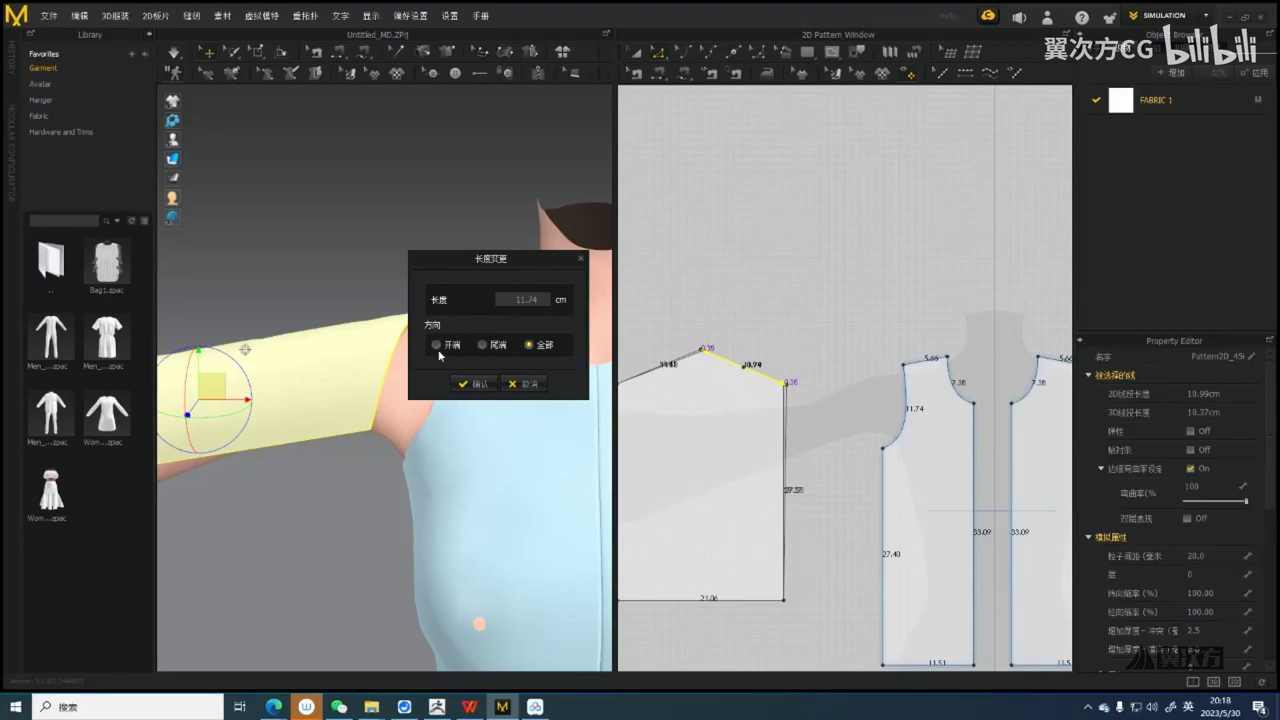
{"action": "left_click", "coordinate": [440, 349]}
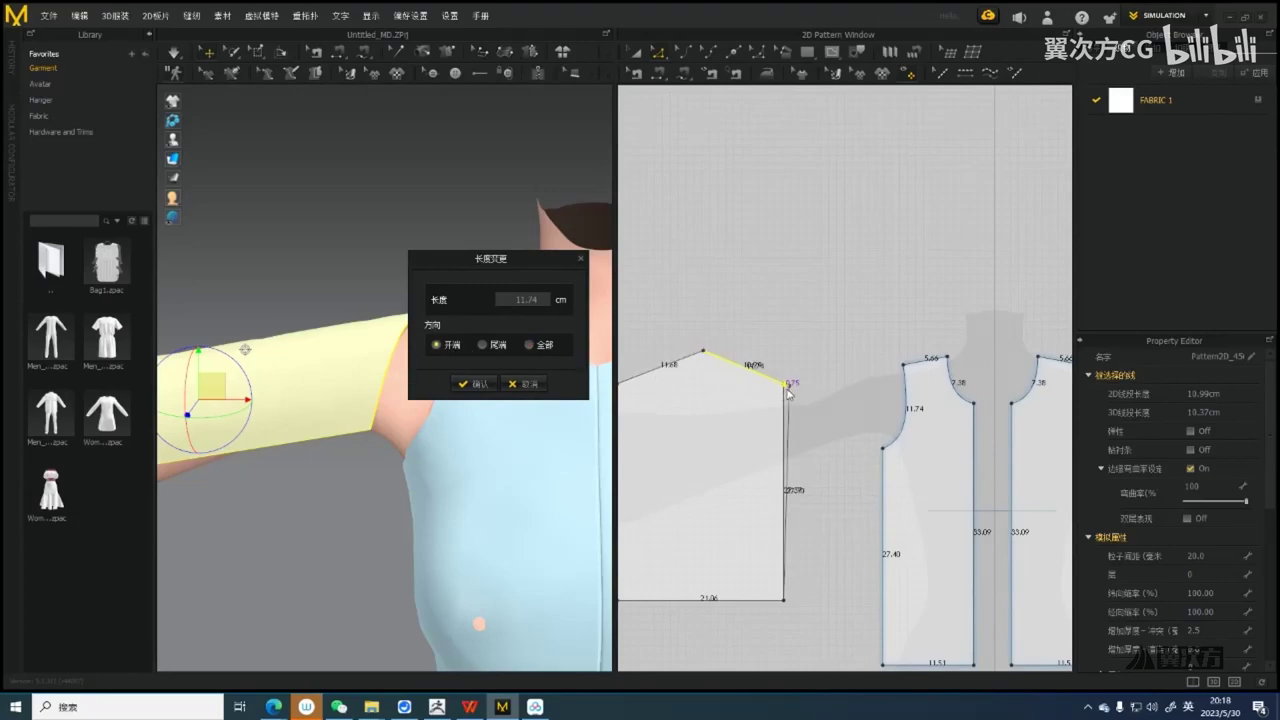
{"action": "left_click", "coordinate": [489, 345]}
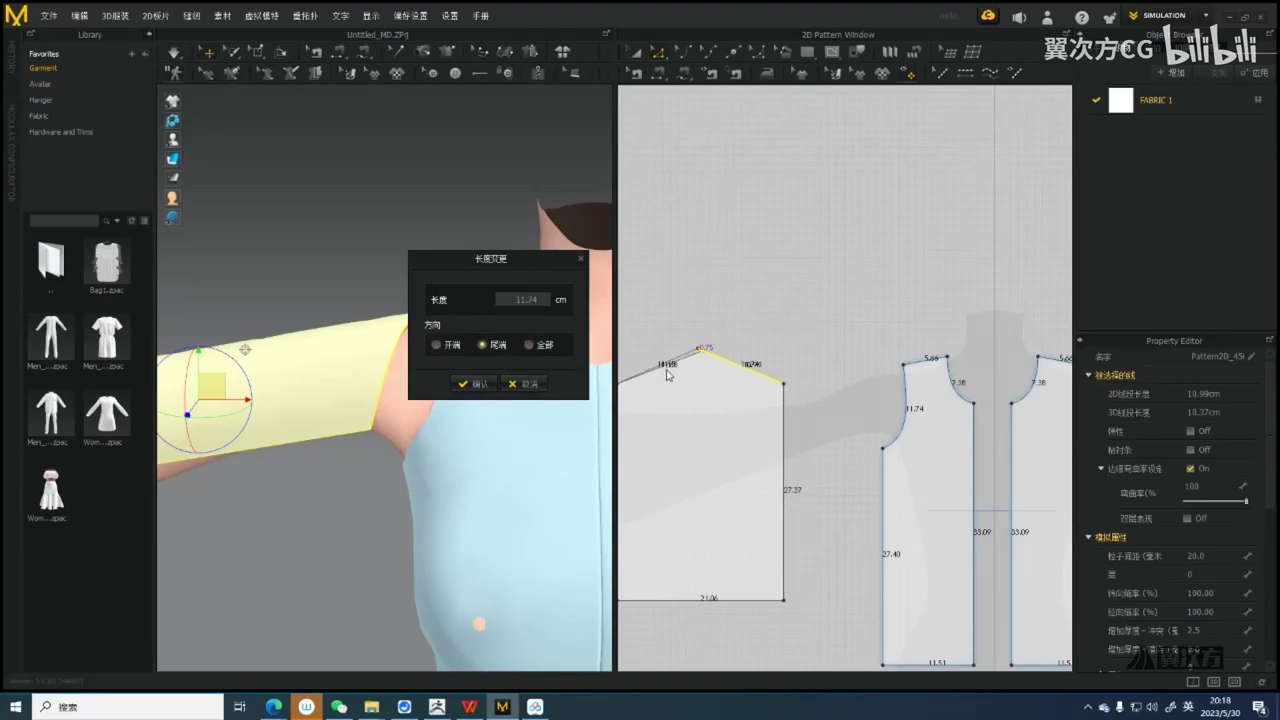
{"action": "left_click", "coordinate": [530, 345]}
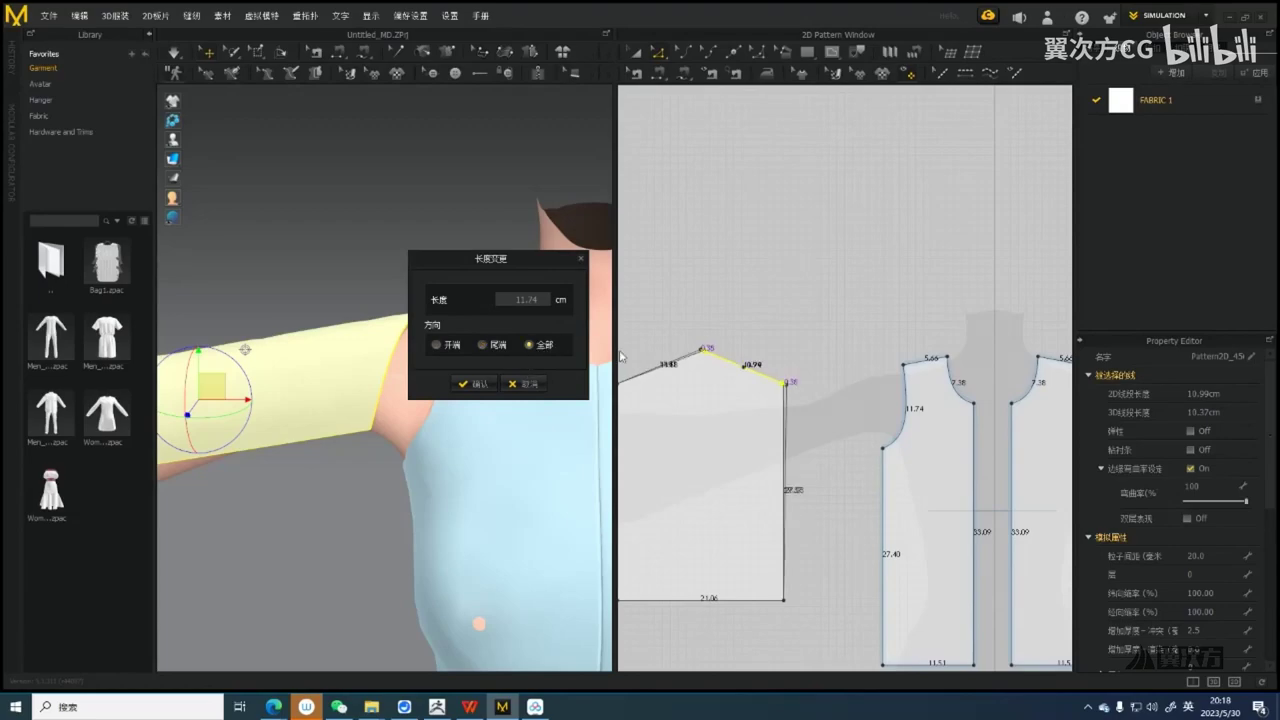
{"action": "left_click", "coordinate": [474, 384]}
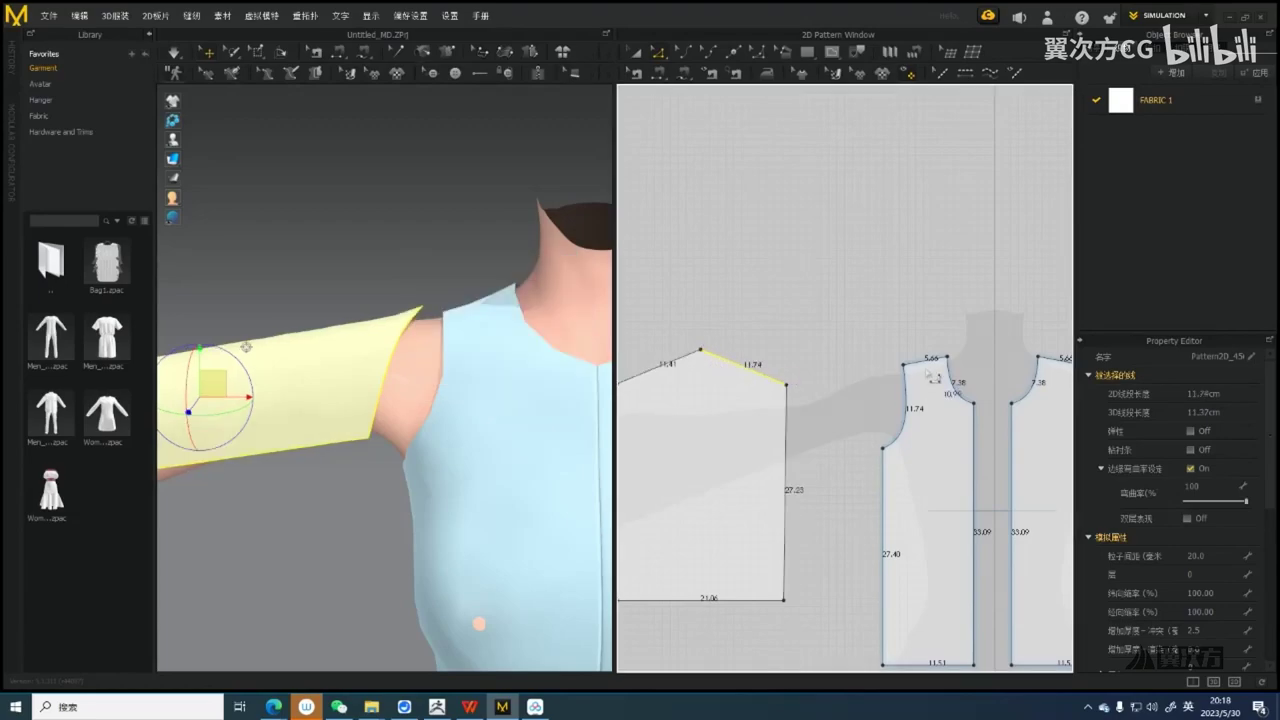
Undo the edge length change and bow the bodice-side sleeve cap edge outward into a curve about 11.11 cm long
{"action": "scroll", "coordinate": [742, 358], "scroll_direction": "up", "scroll_amount": 2}
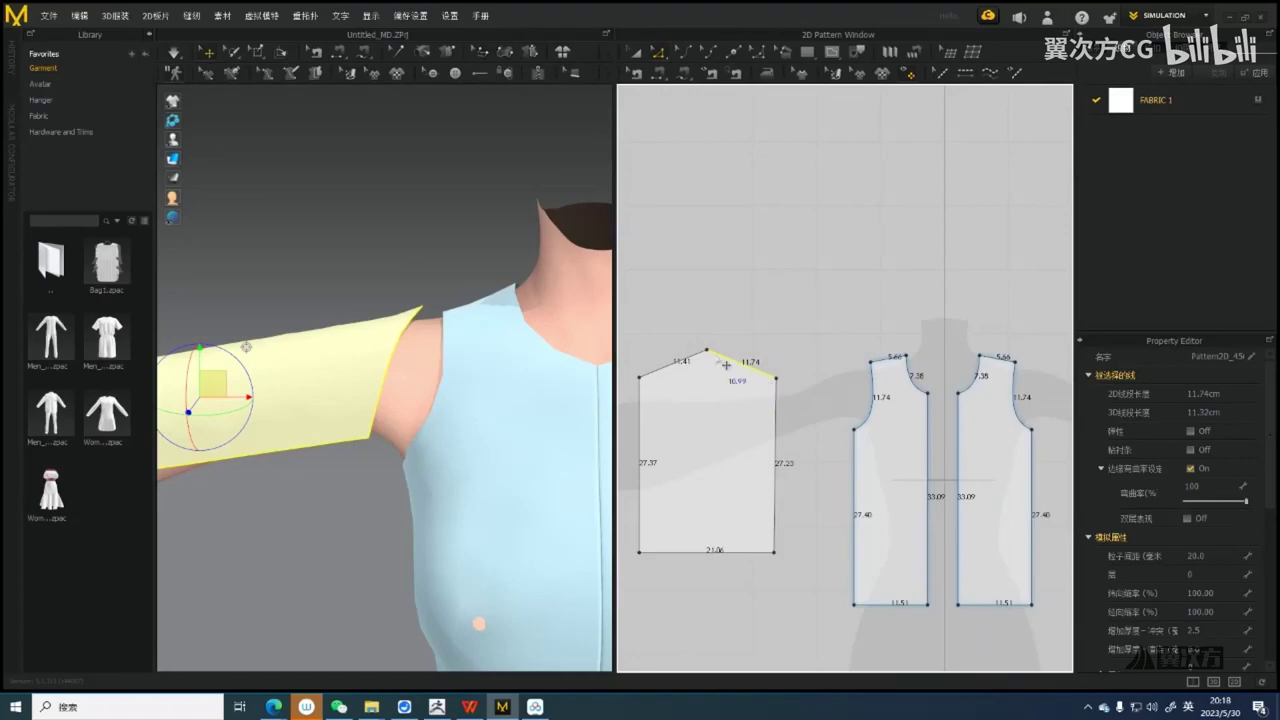
{"action": "left_click_drag", "start_coordinate": [842, 415], "coordinate": [756, 420]}
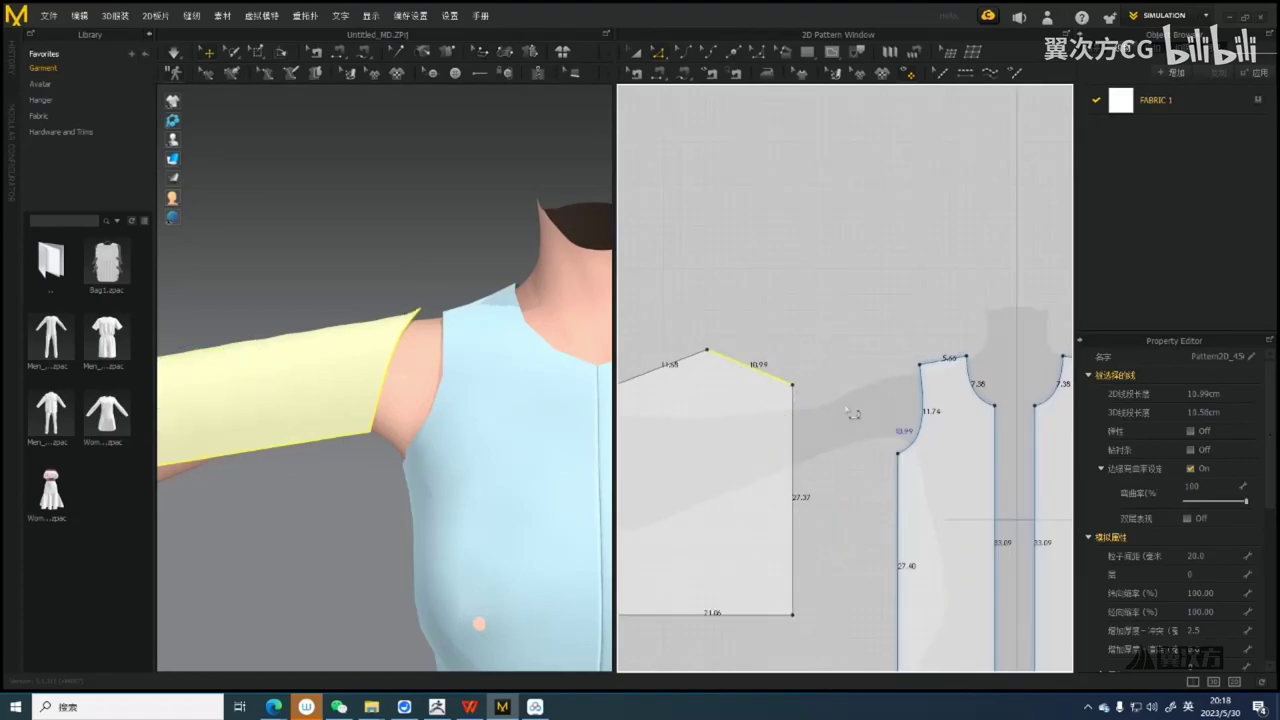
{"action": "scroll", "coordinate": [740, 370], "scroll_direction": "up", "scroll_amount": 3}
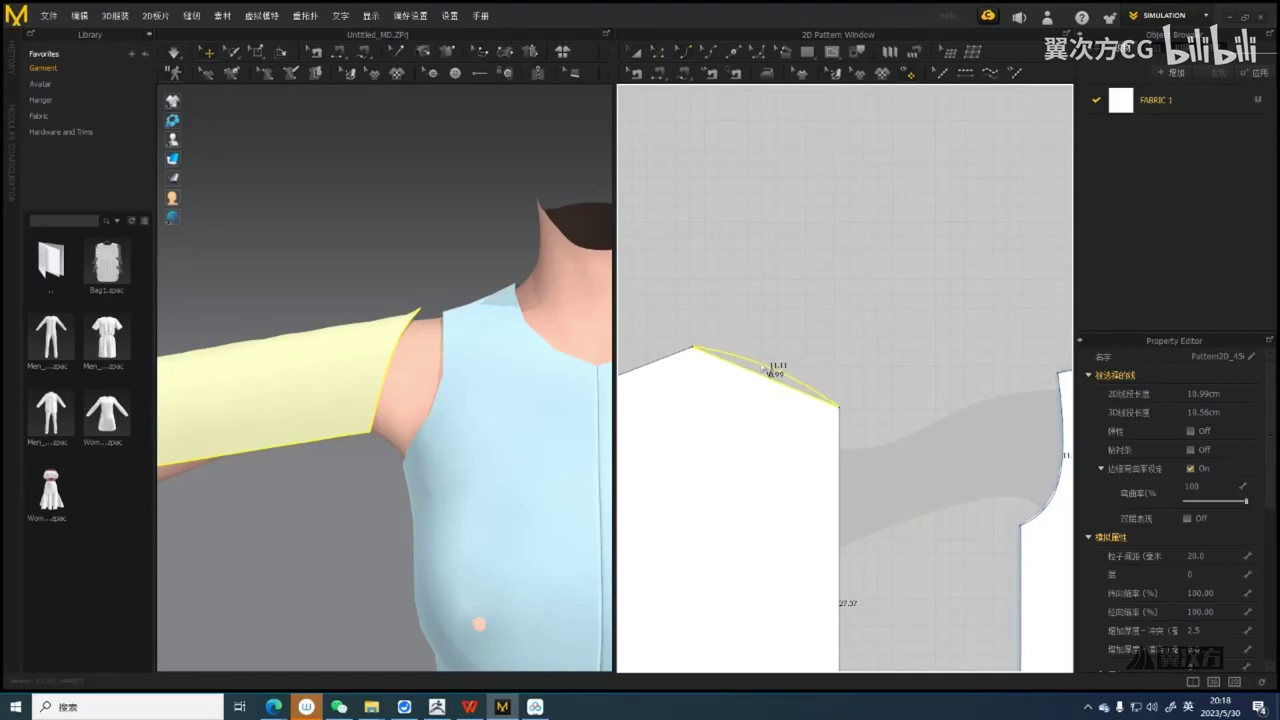
{"action": "left_click_drag", "start_coordinate": [763, 367], "coordinate": [764, 367]}
{"action": "scroll", "coordinate": [763, 364], "scroll_direction": "down", "scroll_amount": 3}
{"action": "middle_click_drag", "start_coordinate": [780, 456], "coordinate": [783, 414]}
Narrow the whole sleeve piece slightly so its cap edges are about 10.99 and 10.48 cm long
{"action": "key", "text": "a"}
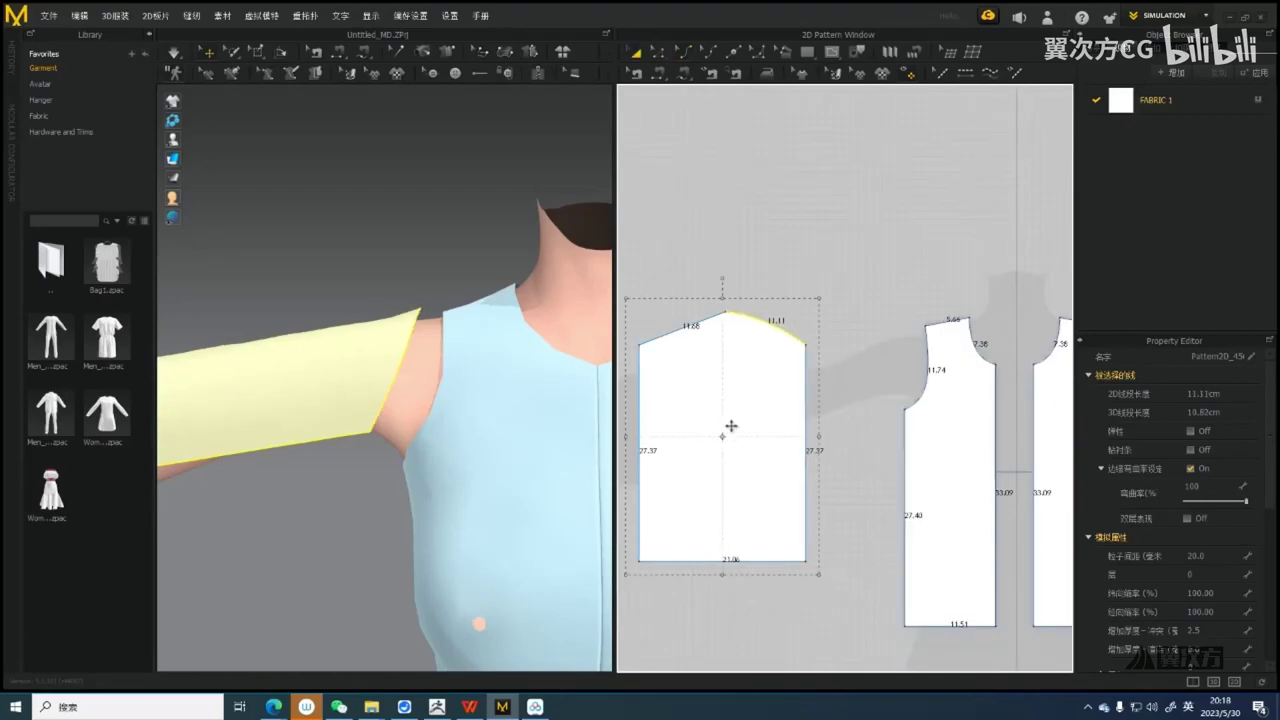
{"action": "left_click", "coordinate": [738, 454]}
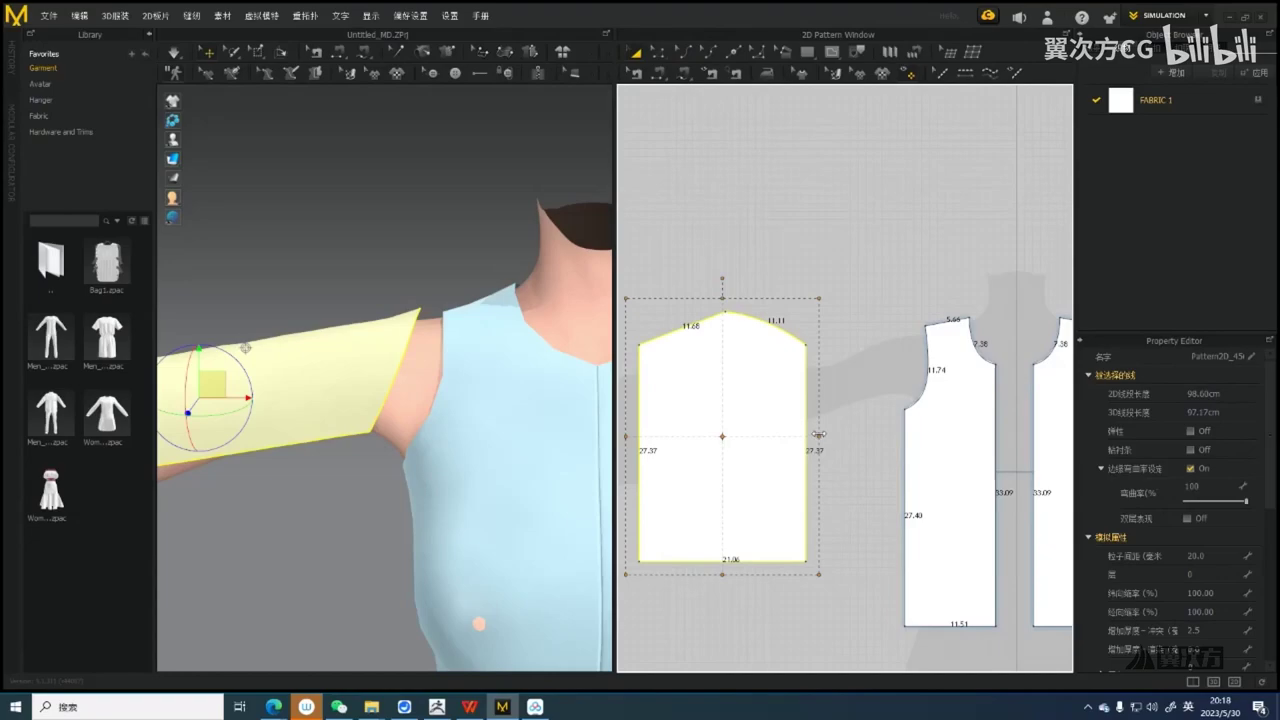
{"action": "scroll", "coordinate": [725, 319], "scroll_direction": "up", "scroll_amount": 3}
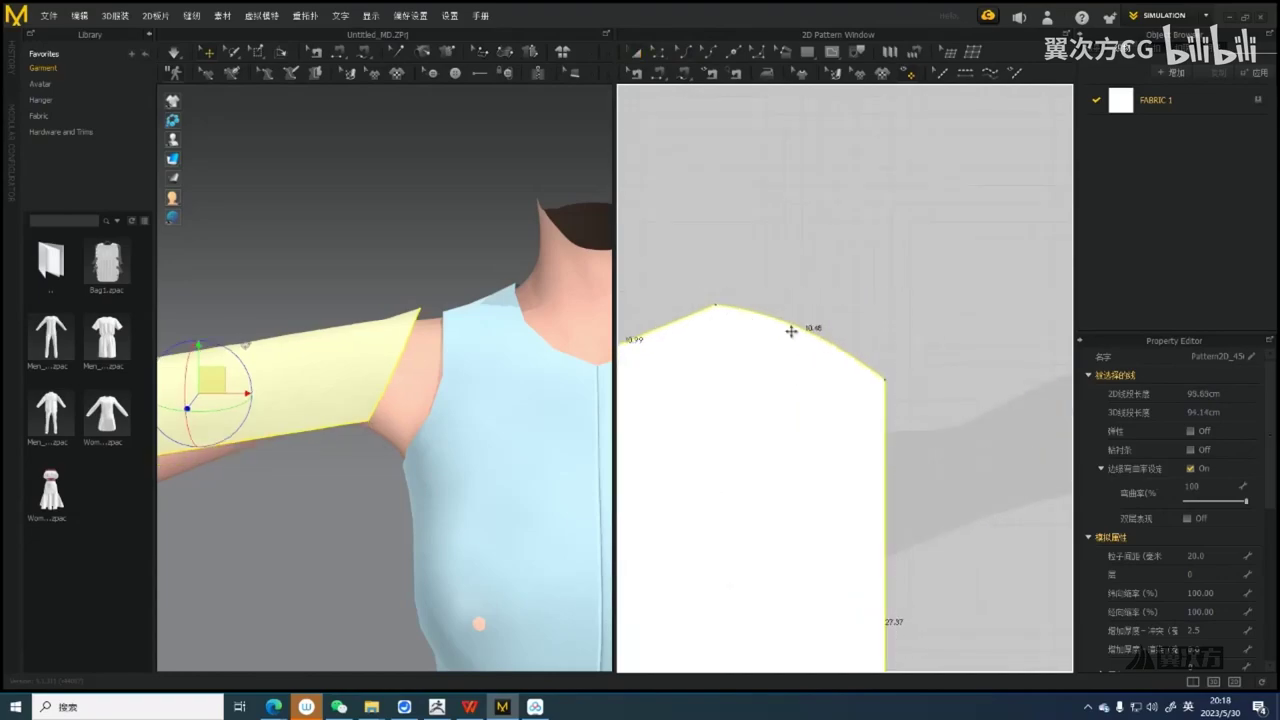
Adjust the bodice-side cap curve to about 10.54 cm and bow the opposite cap edge outward to about 11.12 cm
{"action": "left_click", "coordinate": [809, 337]}
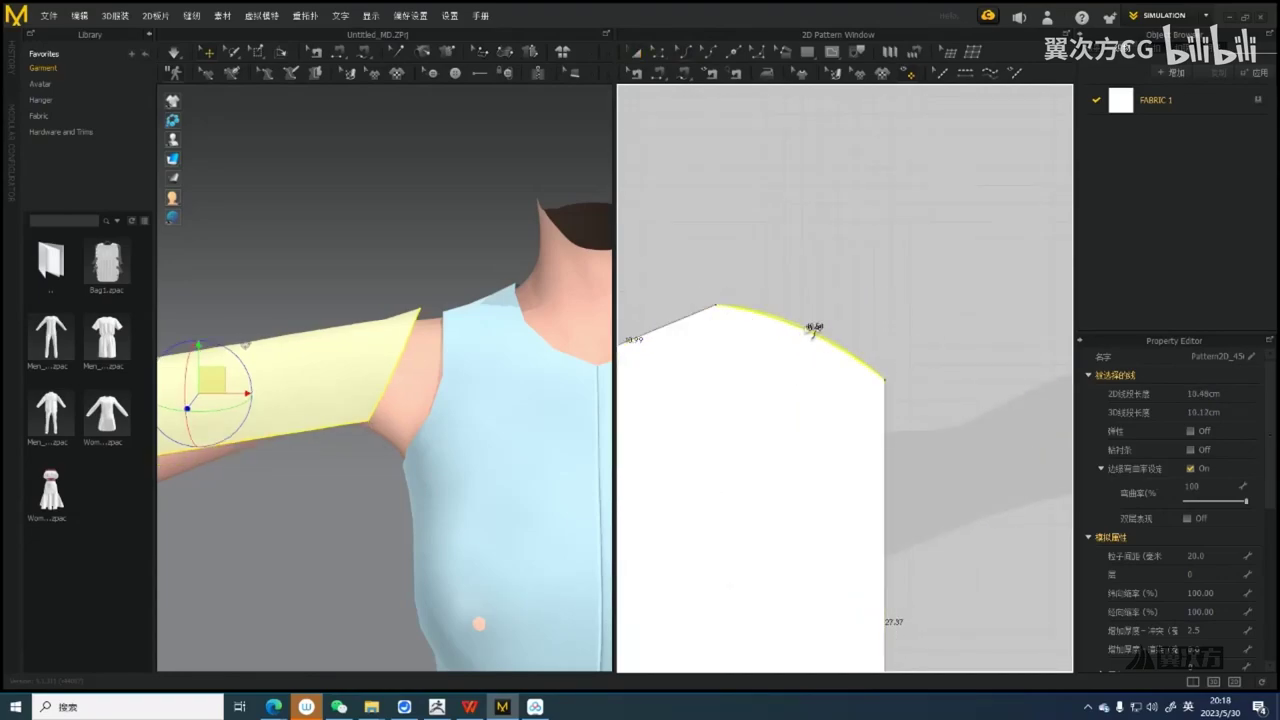
{"action": "middle_click_drag", "start_coordinate": [676, 349], "coordinate": [737, 365]}
{"action": "left_click_drag", "start_coordinate": [701, 357], "coordinate": [693, 345]}
{"action": "scroll", "coordinate": [788, 379], "scroll_direction": "down", "scroll_amount": 3}
{"action": "middle_click_drag", "start_coordinate": [777, 381], "coordinate": [699, 367]}
{"action": "scroll", "coordinate": [673, 345], "scroll_direction": "up", "scroll_amount": 2}
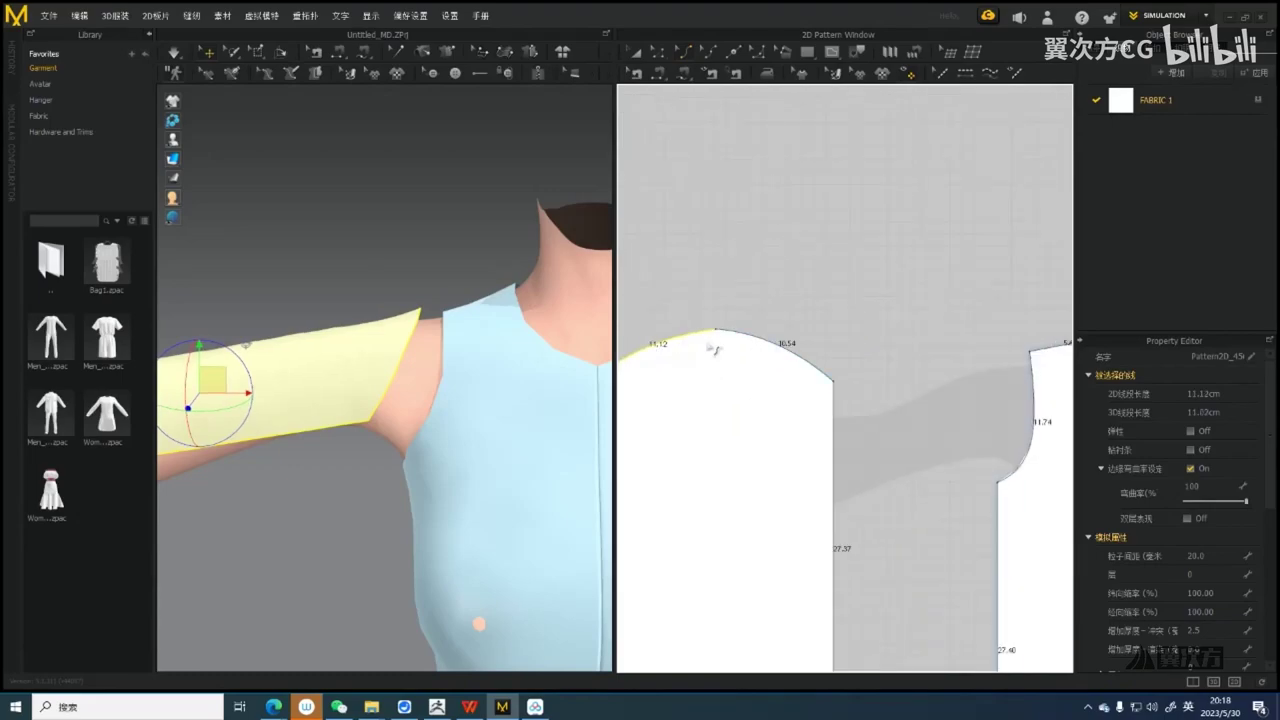
Reshape the bodice-side cap curve with its curve handles into an S-curve about 10.53 cm long, dipping inward near the underarm
{"action": "left_click", "coordinate": [790, 365]}
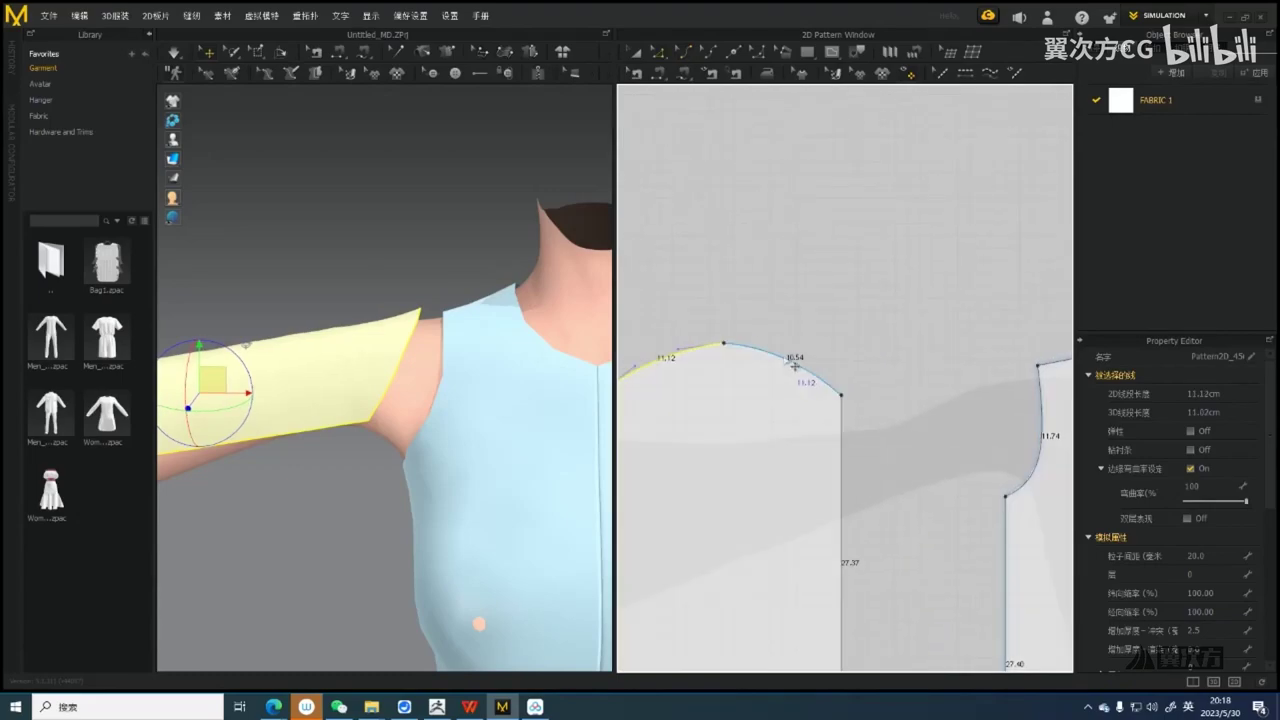
{"action": "left_click", "coordinate": [722, 341]}
{"action": "scroll", "coordinate": [722, 341], "scroll_direction": "up", "scroll_amount": 1}
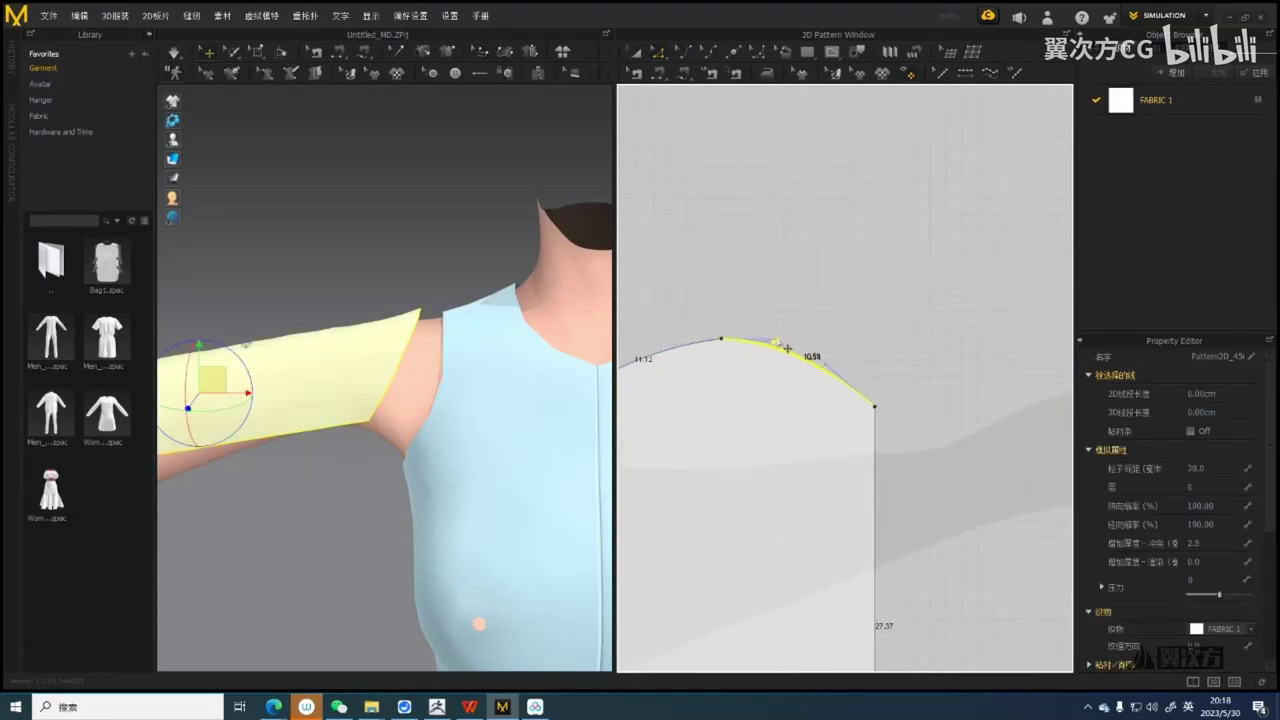
{"action": "left_click_drag", "start_coordinate": [773, 340], "coordinate": [778, 339]}
{"action": "left_click_drag", "start_coordinate": [816, 391], "coordinate": [815, 391]}
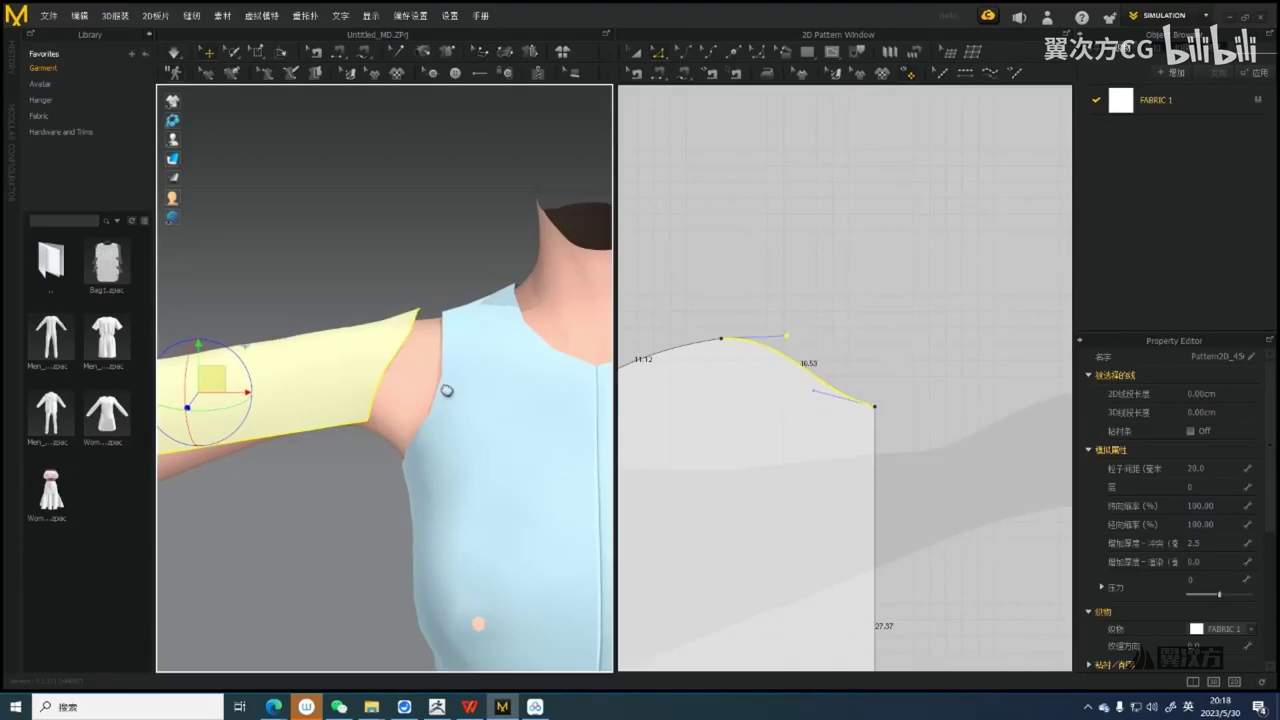
Reshape the opposite sleeve cap edge into a matching S-curve about 11.16 cm long, flattening toward the peak
{"action": "right_click_drag", "start_coordinate": [448, 391], "coordinate": [415, 412]}
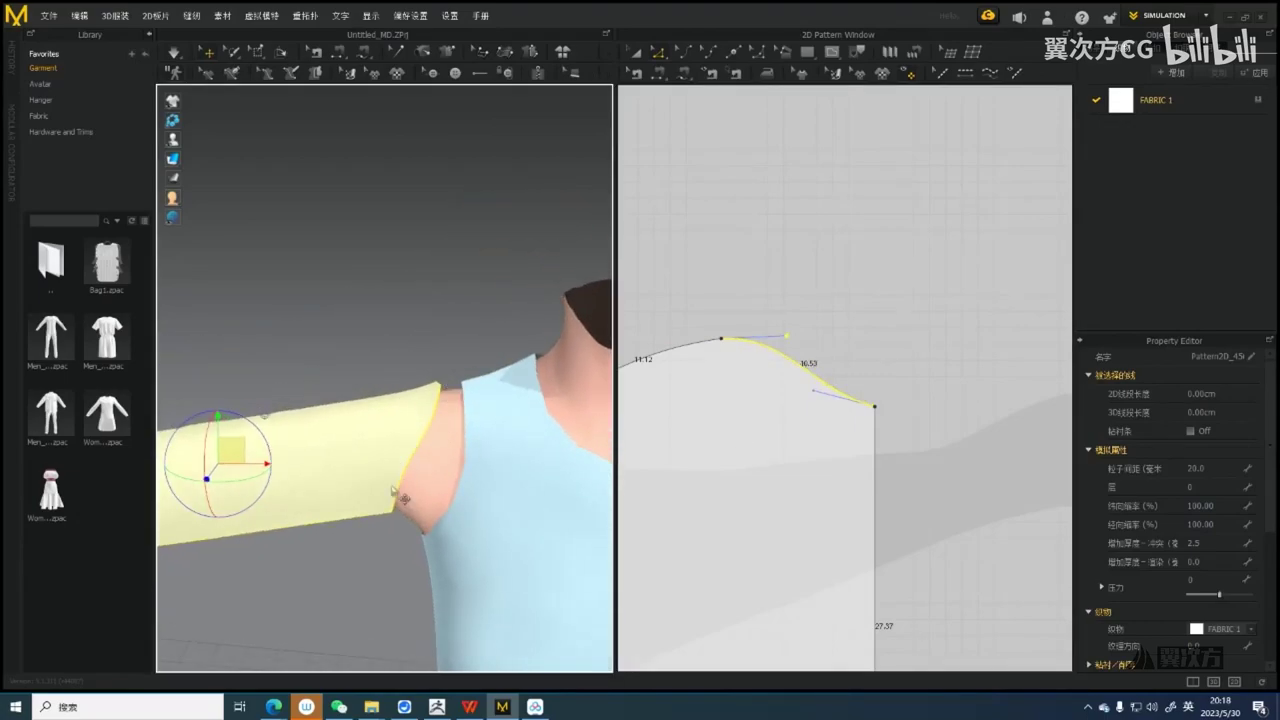
{"action": "middle_click_drag", "start_coordinate": [455, 543], "coordinate": [420, 451]}
{"action": "right_click_drag", "start_coordinate": [420, 451], "coordinate": [431, 400]}
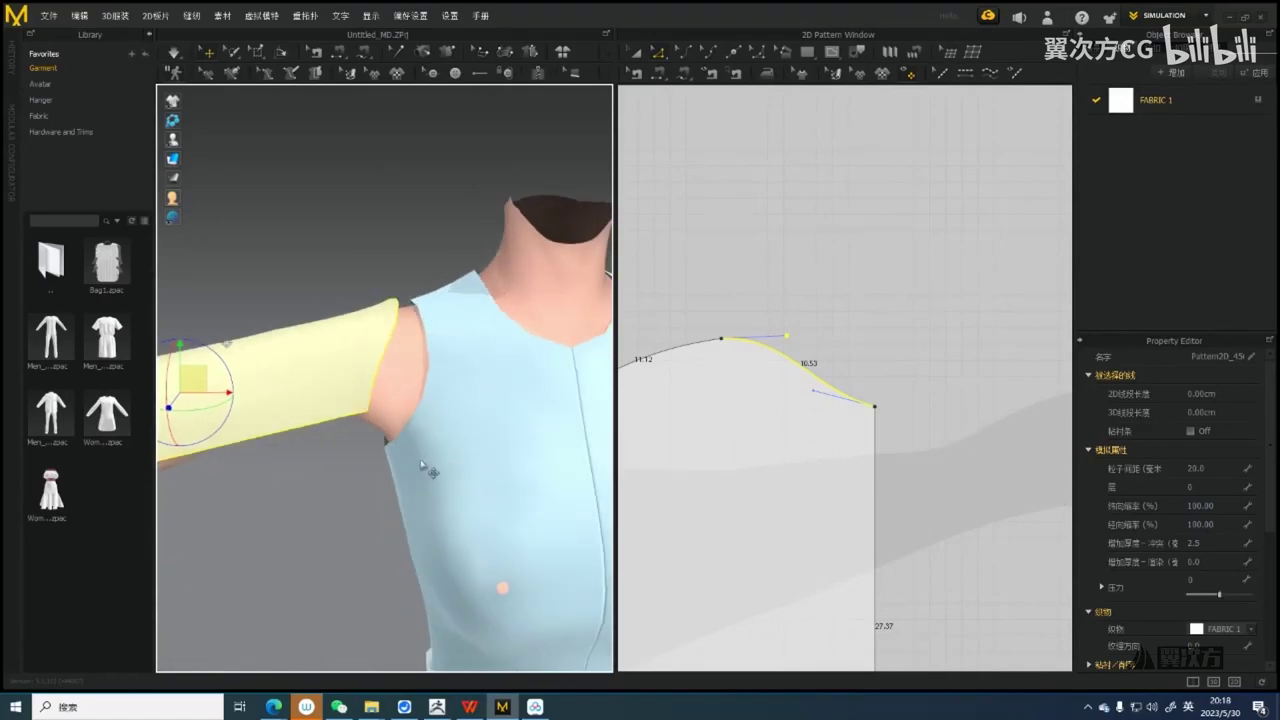
{"action": "scroll", "coordinate": [421, 465], "scroll_direction": "down", "scroll_amount": 5}
{"action": "scroll", "coordinate": [834, 432], "scroll_direction": "down", "scroll_amount": 4}
{"action": "middle_click_drag", "start_coordinate": [834, 434], "coordinate": [910, 443]}
{"action": "scroll", "coordinate": [762, 424], "scroll_direction": "up", "scroll_amount": 5}
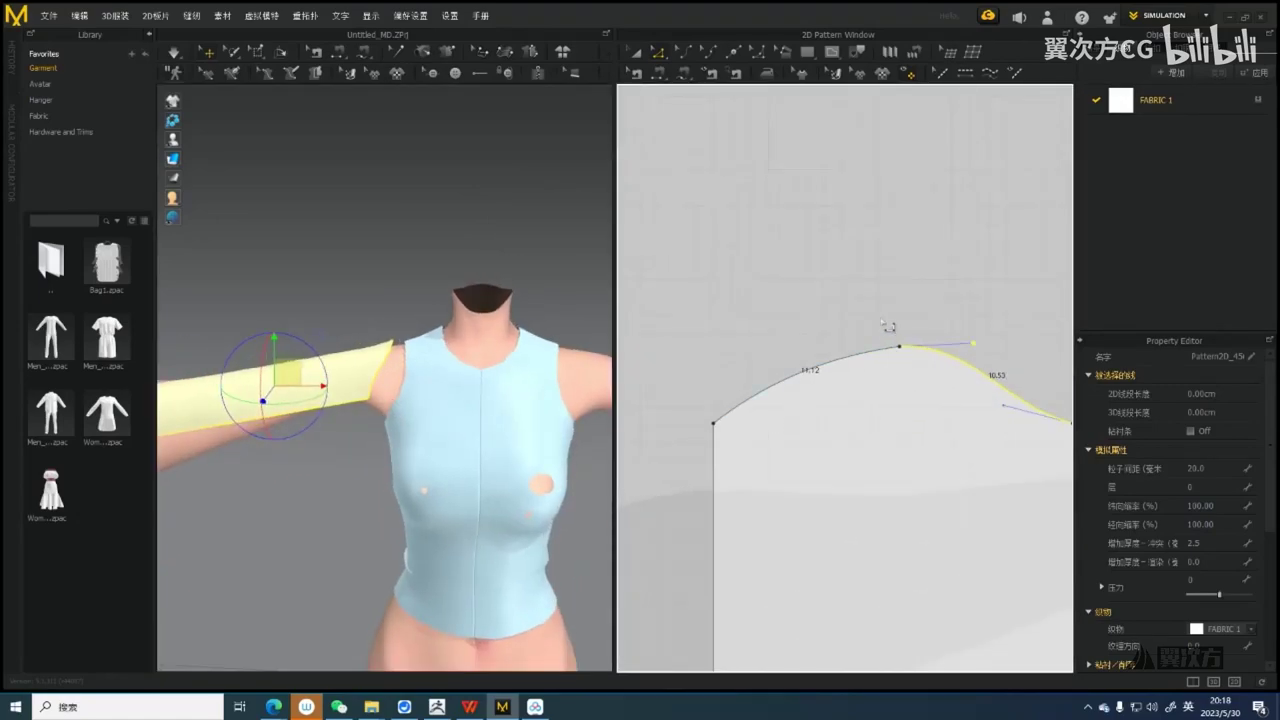
{"action": "left_click_drag", "start_coordinate": [882, 321], "coordinate": [909, 368]}
{"action": "left_click", "coordinate": [841, 361]}
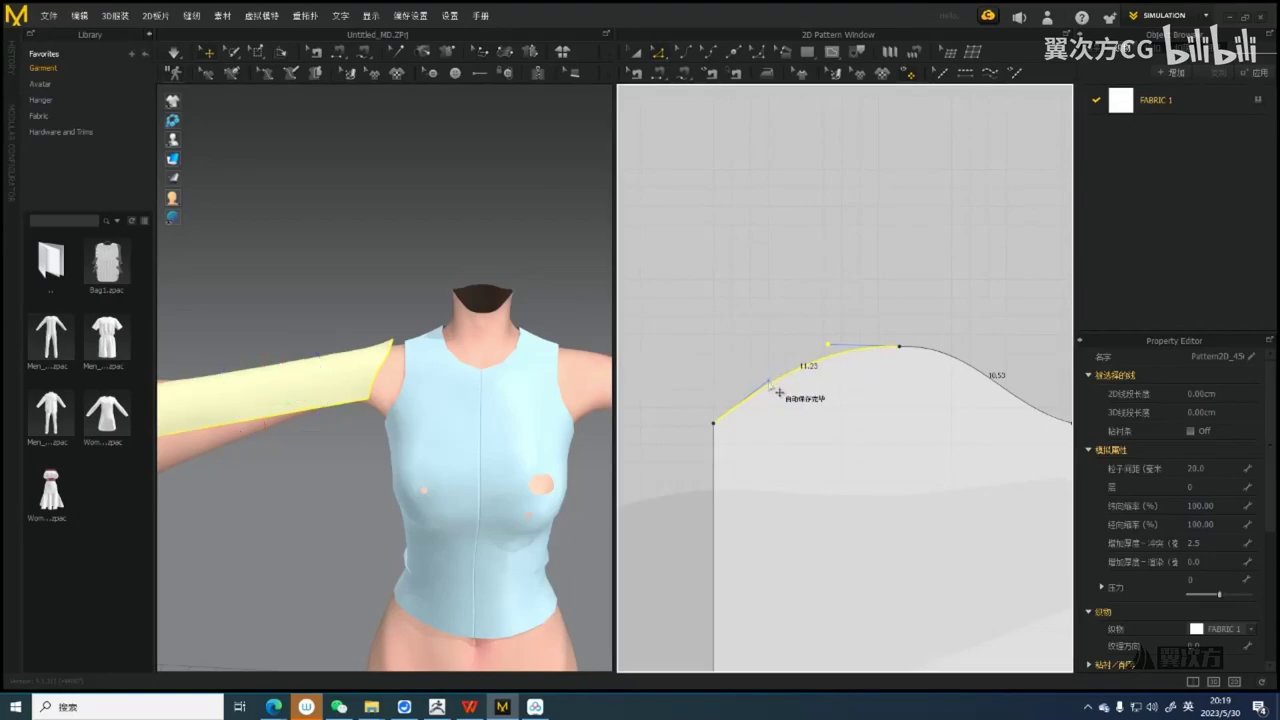
{"action": "left_click_drag", "start_coordinate": [769, 383], "coordinate": [775, 396]}
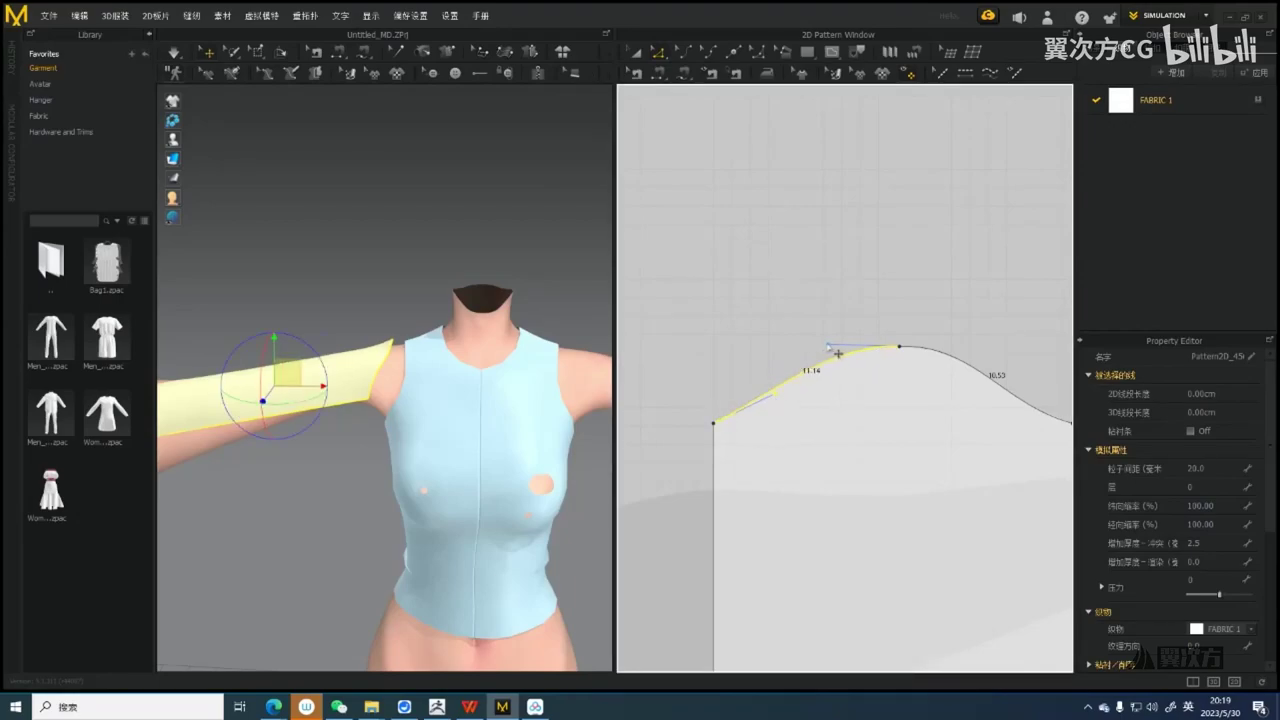
{"action": "scroll", "coordinate": [800, 412], "scroll_direction": "down", "scroll_amount": 2}
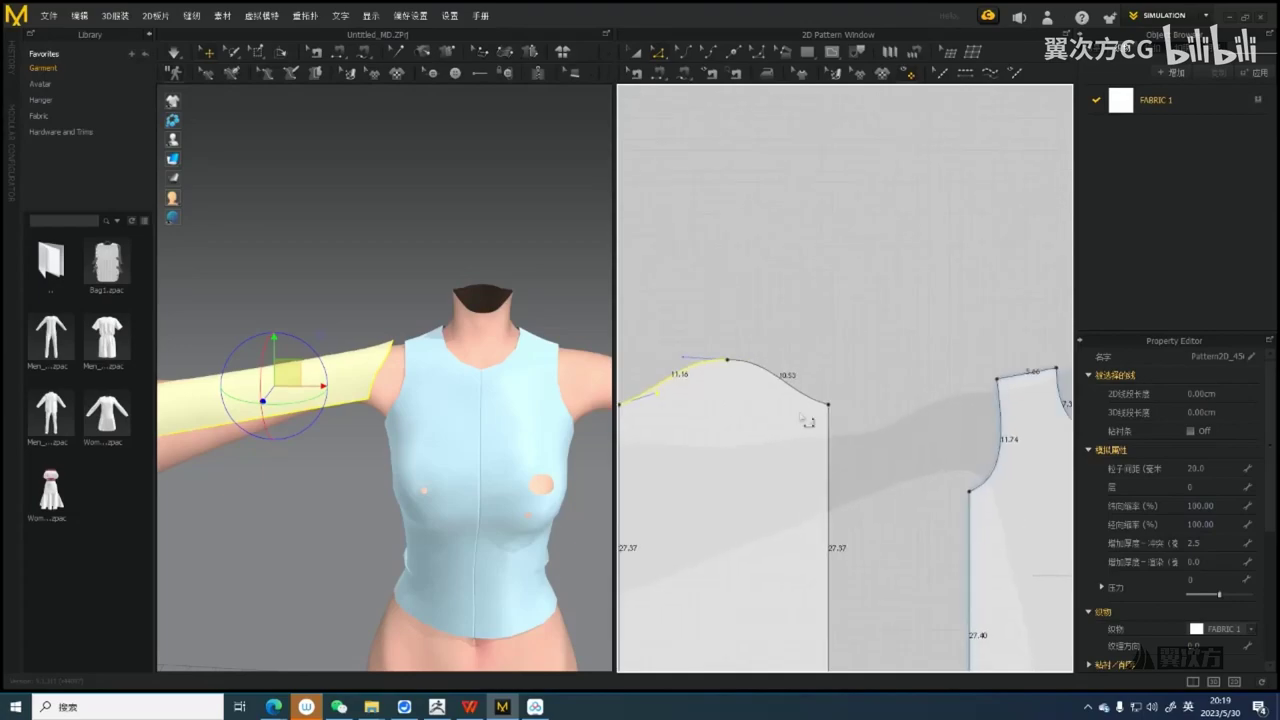
Set the length of the sleeve's bodice-side cap curve to 11.74 cm, extending it from its default end
{"action": "right_click", "coordinate": [819, 438]}
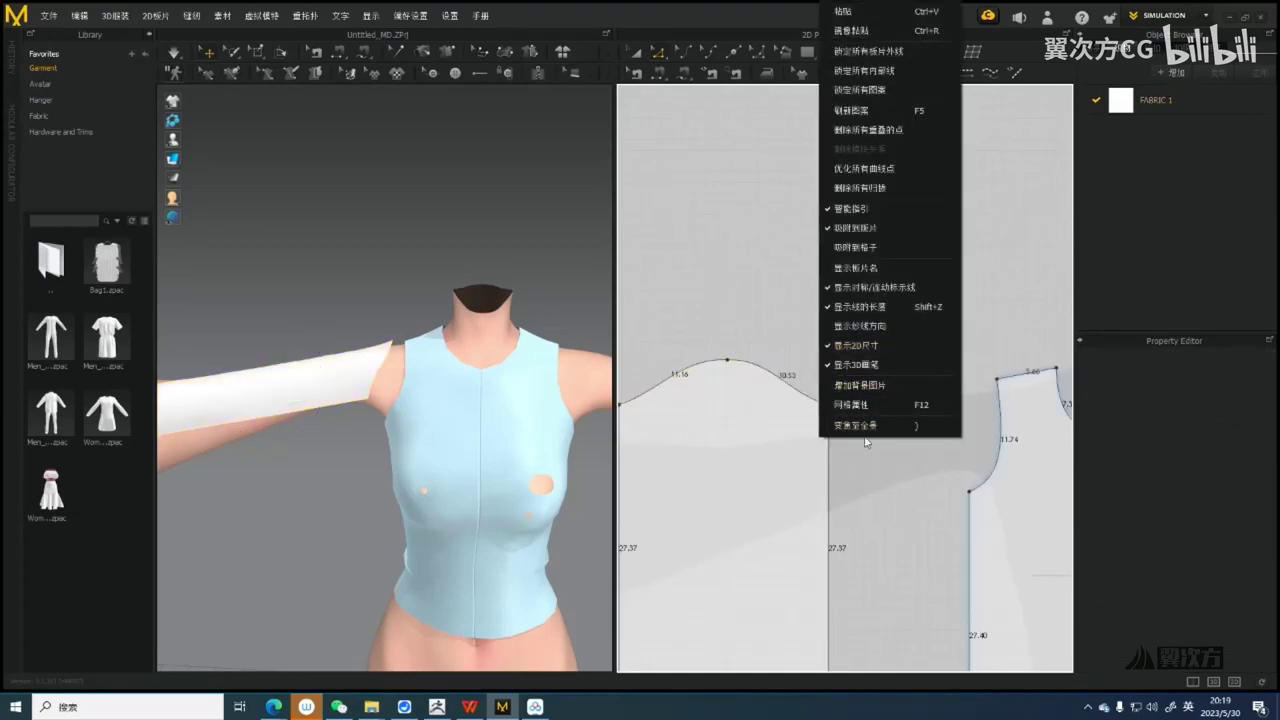
{"action": "left_click", "coordinate": [788, 390]}
{"action": "right_click", "coordinate": [782, 372]}
{"action": "left_click", "coordinate": [822, 450]}
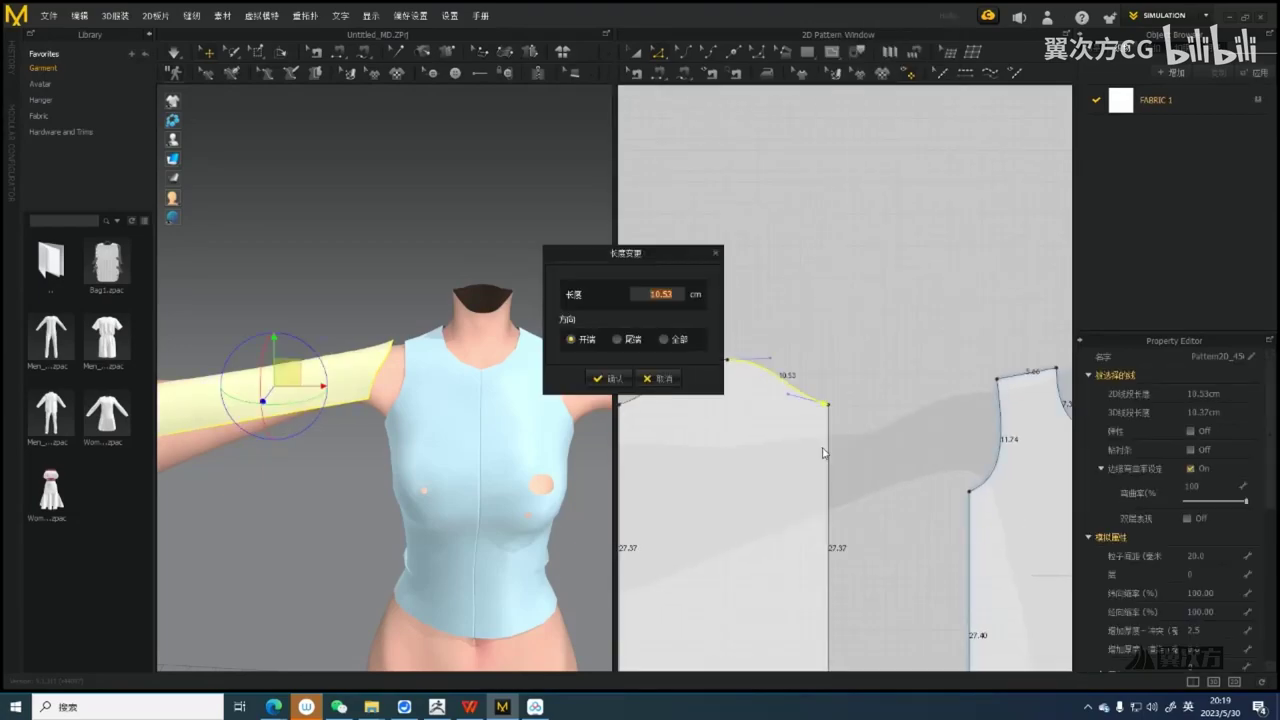
{"action": "type", "text": "11.7"}
{"action": "key", "text": "BackSpace"}
{"action": "key", "text": "BackSpace"}
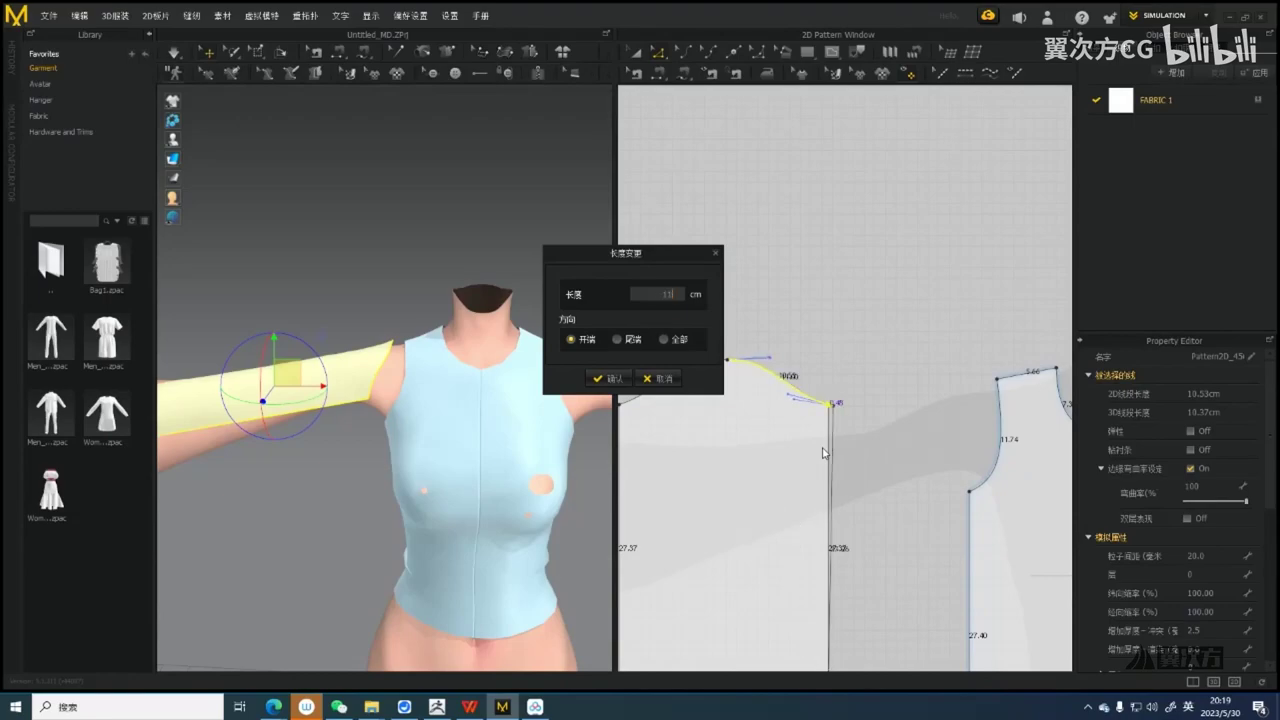
{"action": "type", "text": ".74"}
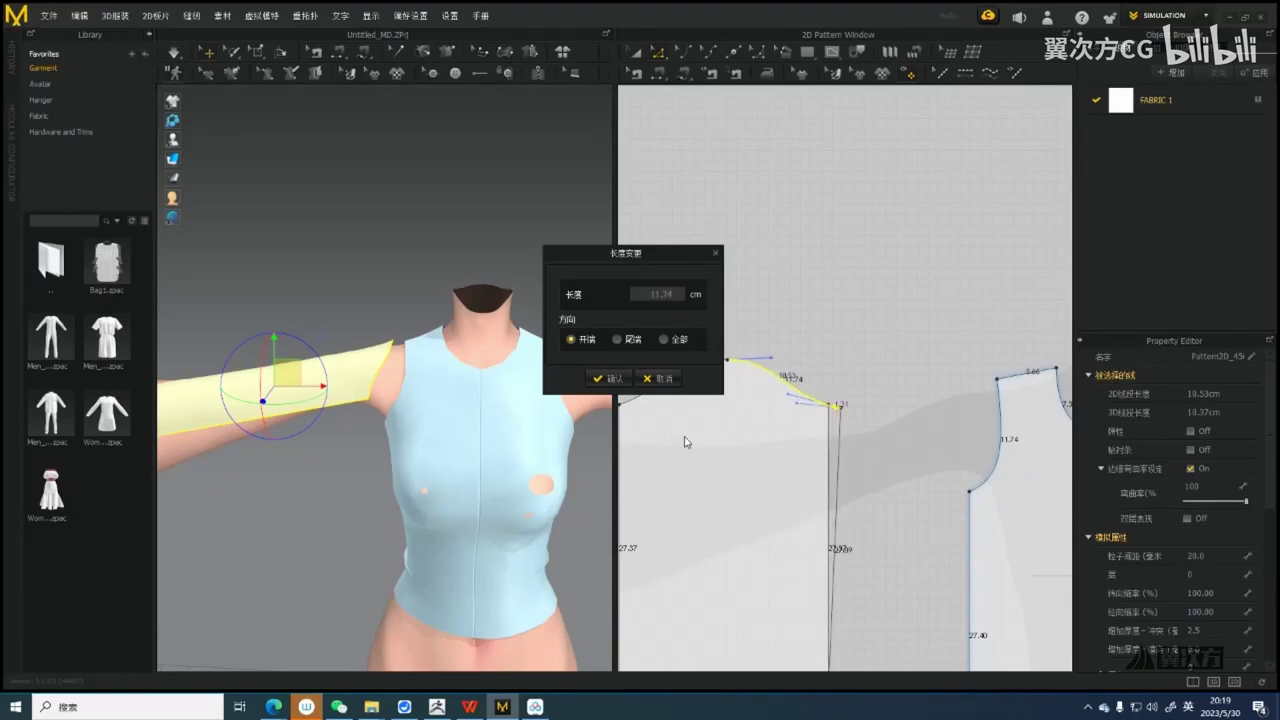
{"action": "left_click", "coordinate": [606, 384]}
Set the length of the opposite sleeve cap curve to 11.74 cm to match the armhole
{"action": "scroll", "coordinate": [866, 391], "scroll_direction": "down", "scroll_amount": 4}
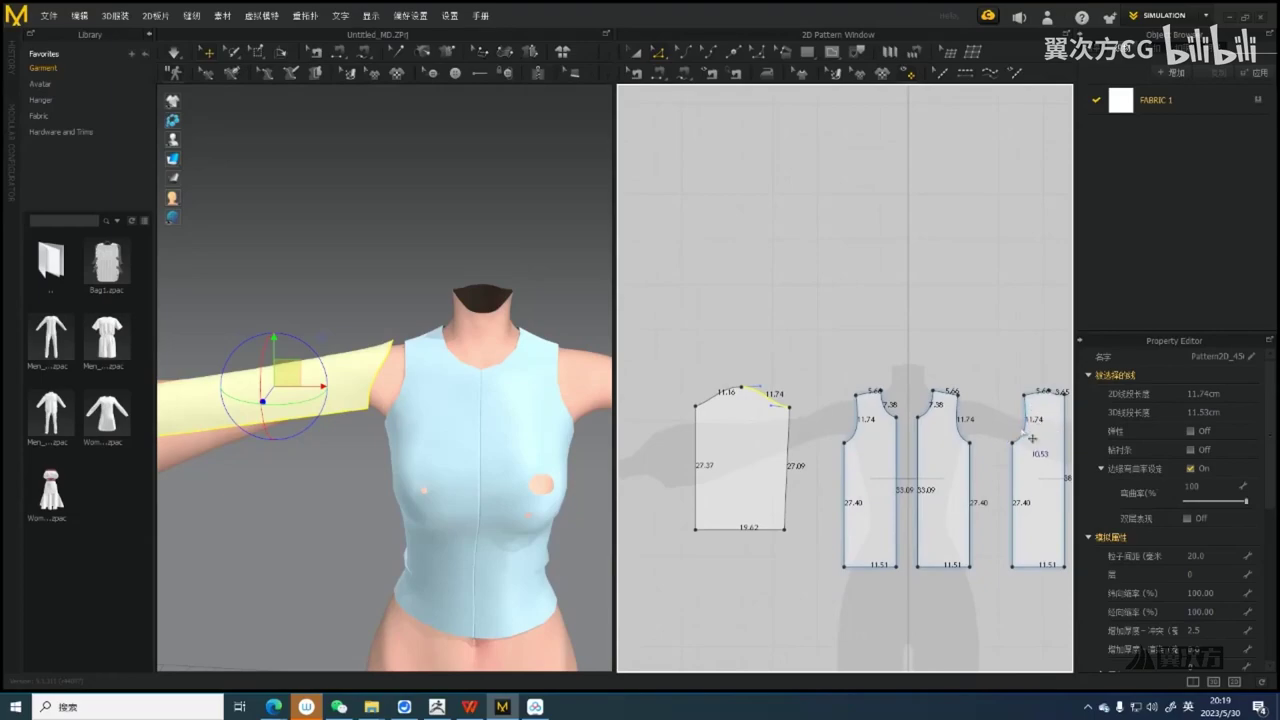
{"action": "middle_click_drag", "start_coordinate": [1063, 437], "coordinate": [939, 442]}
{"action": "middle_click_drag", "start_coordinate": [774, 448], "coordinate": [944, 443]}
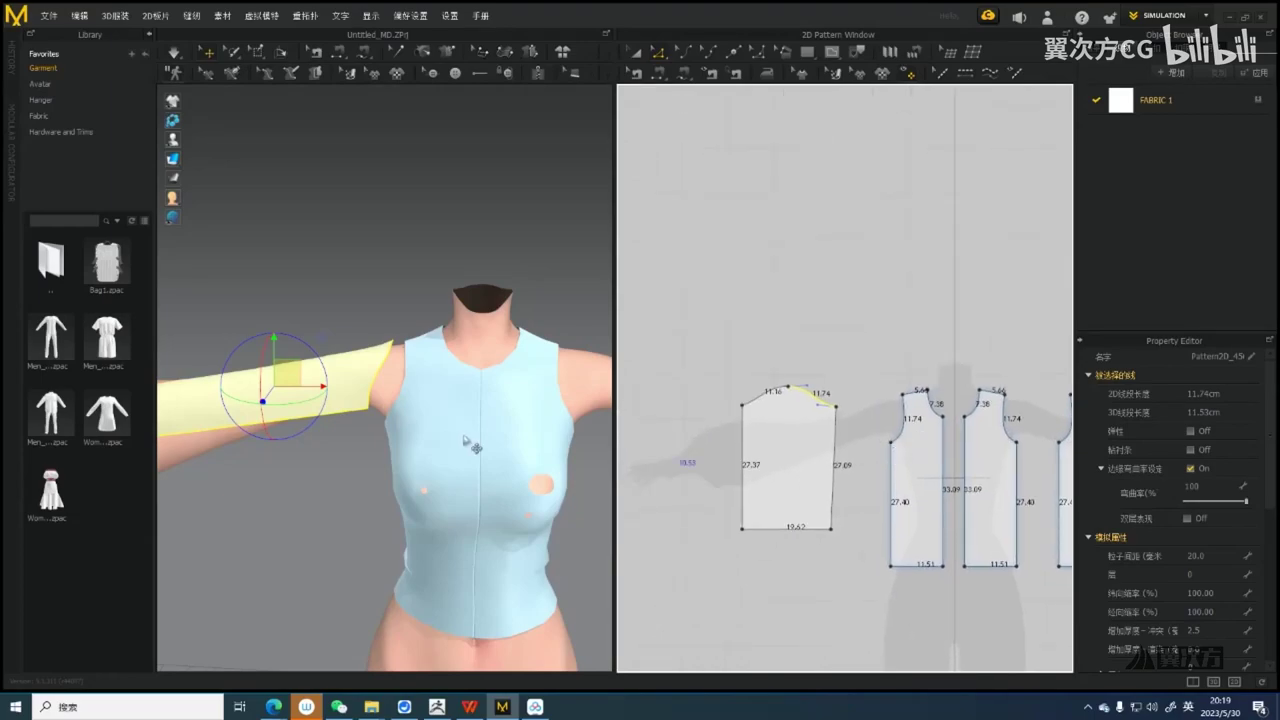
{"action": "scroll", "coordinate": [779, 412], "scroll_direction": "up", "scroll_amount": 5}
{"action": "right_click", "coordinate": [748, 373]}
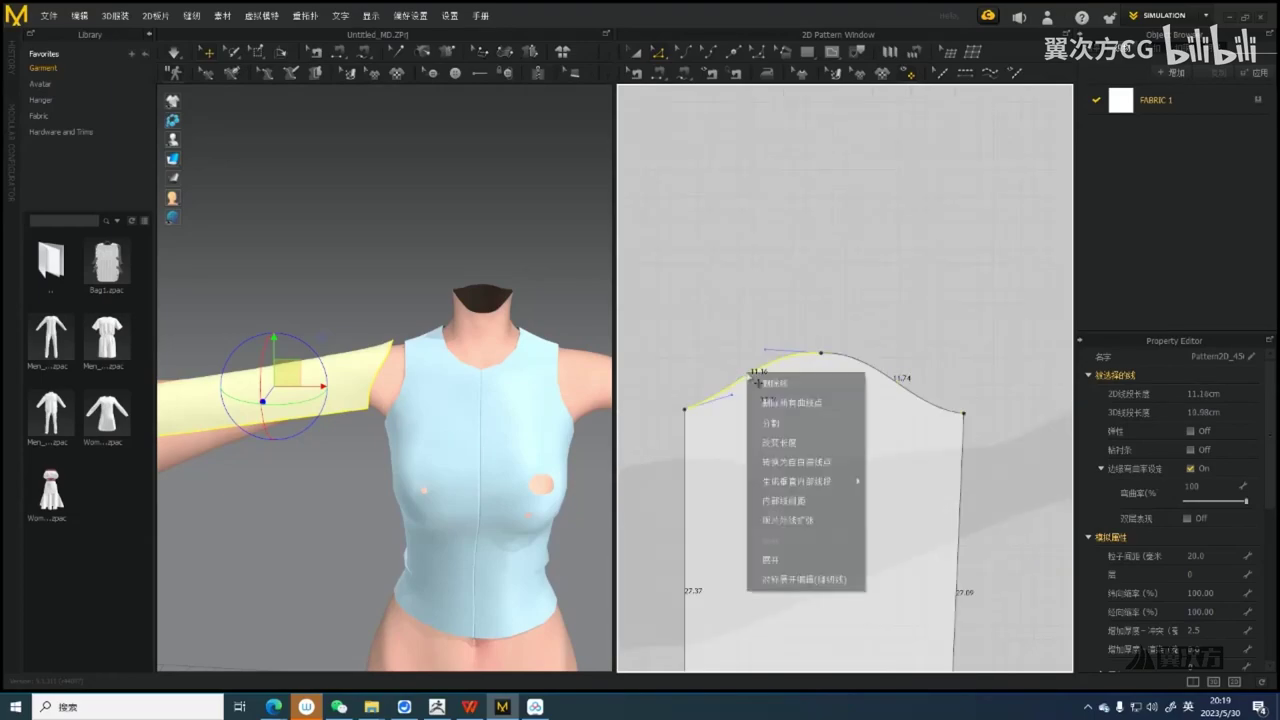
{"action": "mouse_move", "coordinate": [806, 482]}
{"action": "left_click", "coordinate": [790, 443]}
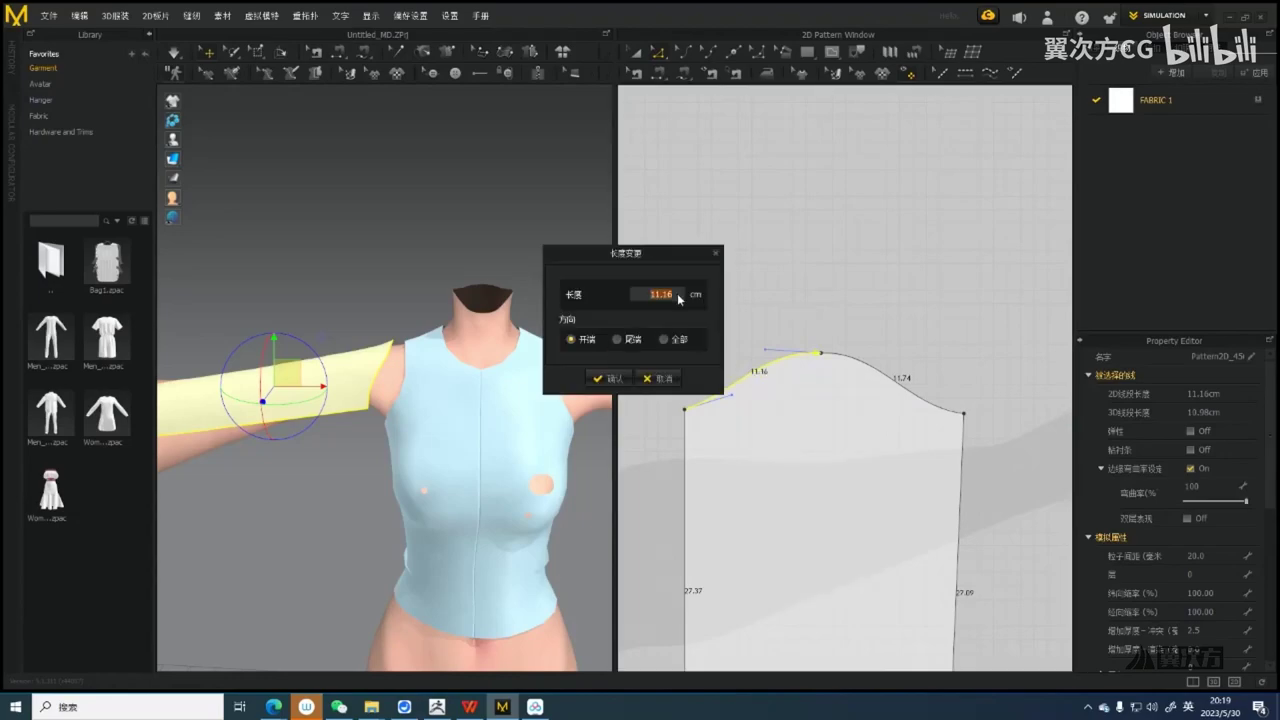
{"action": "type", "text": "11.74"}
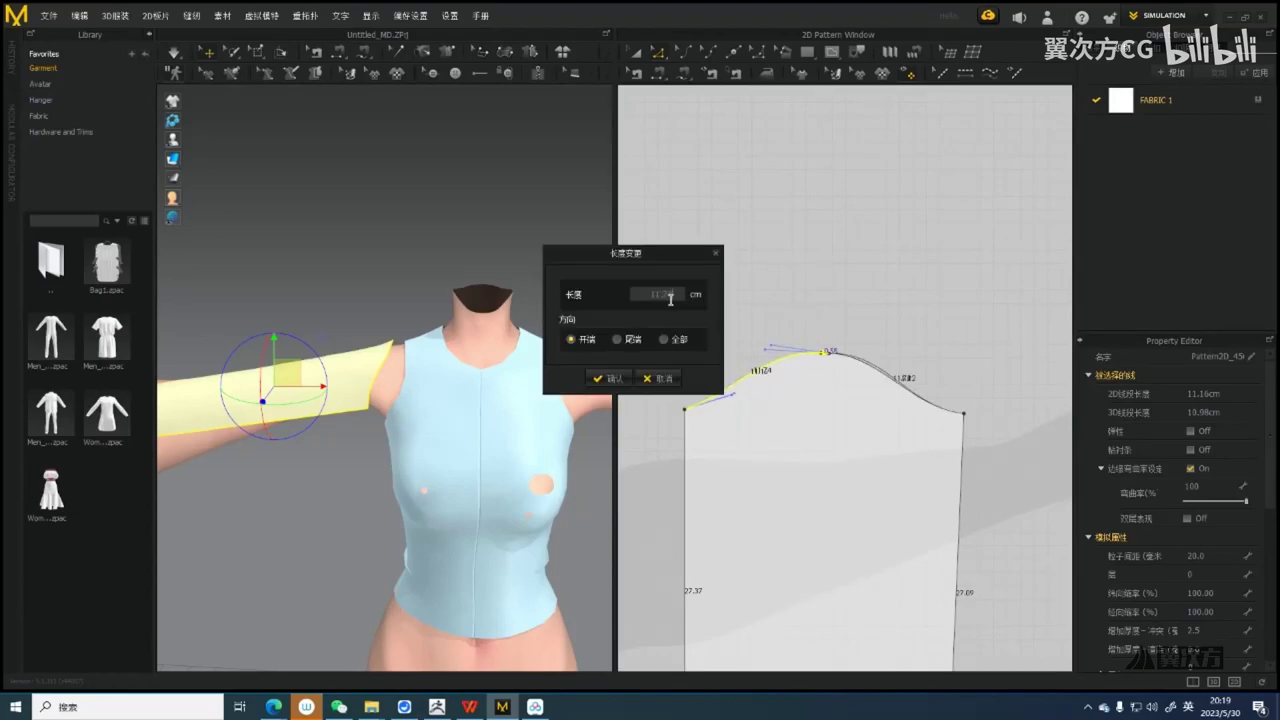
{"action": "left_click", "coordinate": [612, 378]}
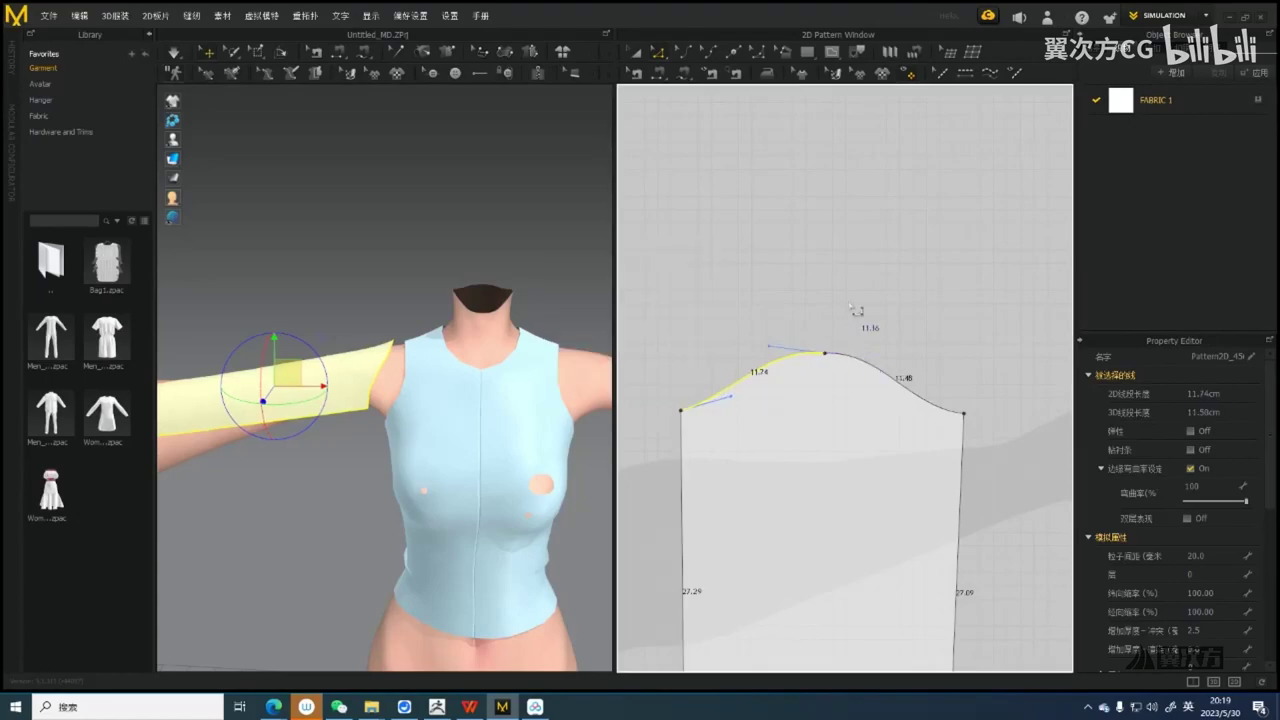
Correct the bodice-side cap curve's length to 11.74 cm again so both cap halves match
{"action": "scroll", "coordinate": [848, 372], "scroll_direction": "down", "scroll_amount": 3}
{"action": "scroll", "coordinate": [838, 347], "scroll_direction": "up", "scroll_amount": 2}
{"action": "left_click", "coordinate": [848, 320]}
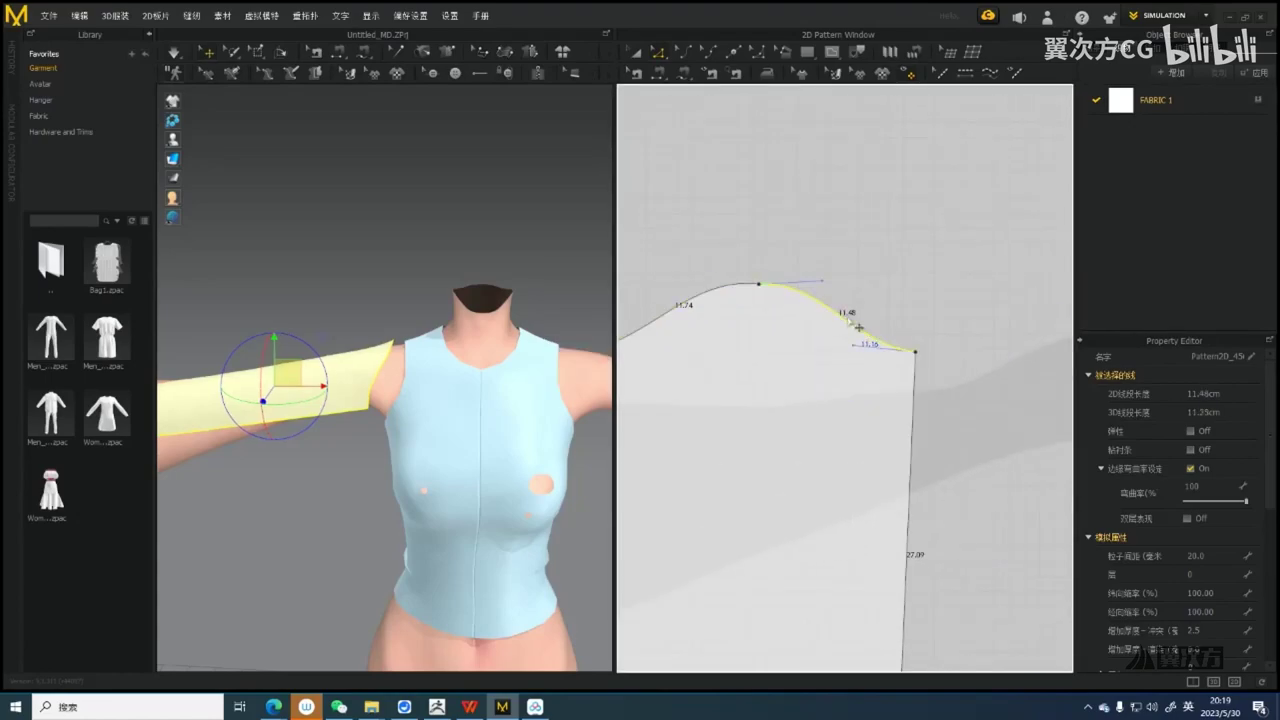
{"action": "right_click", "coordinate": [848, 320]}
{"action": "left_click", "coordinate": [880, 389]}
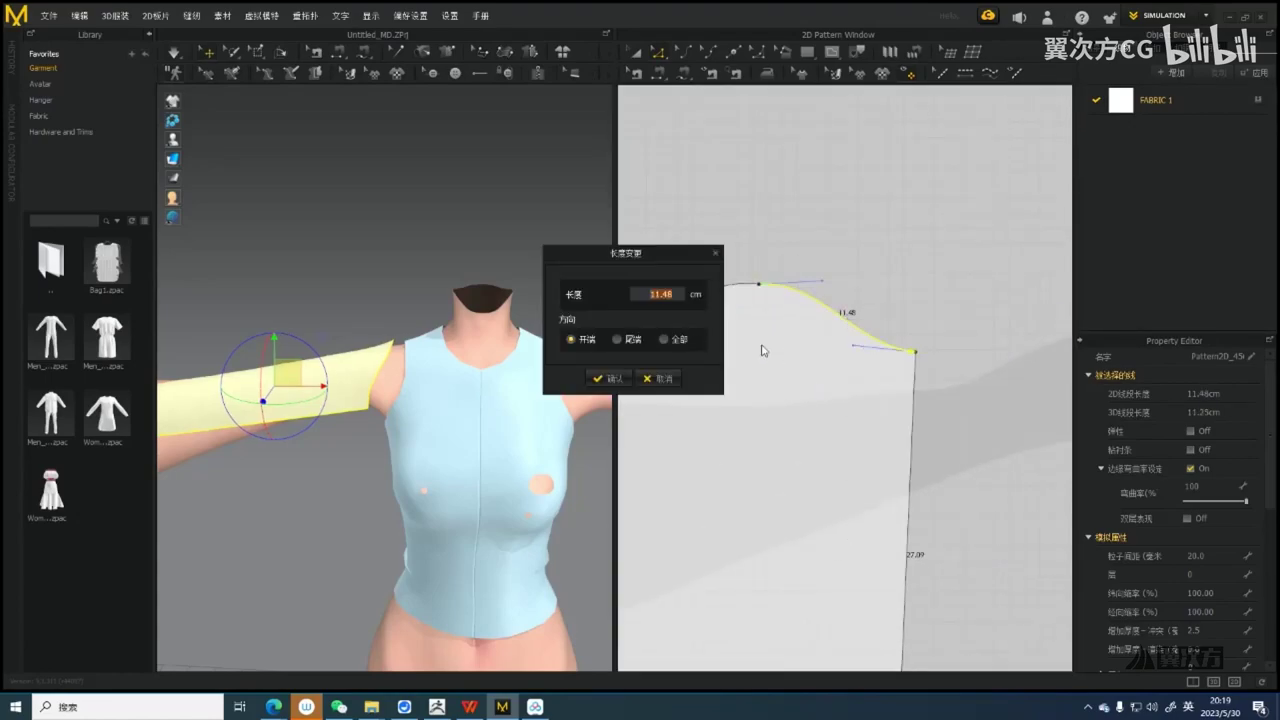
{"action": "type", "text": "11.74"}
{"action": "key", "text": "Tab"}
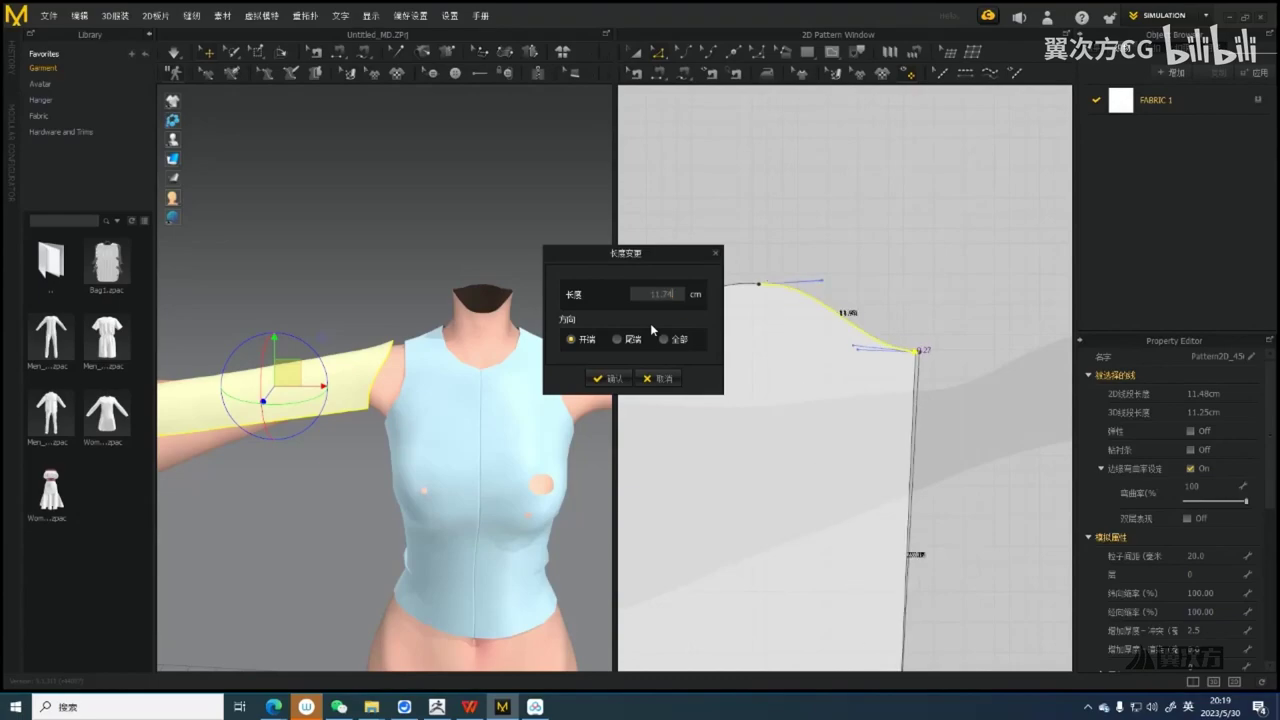
{"action": "left_click", "coordinate": [610, 378]}
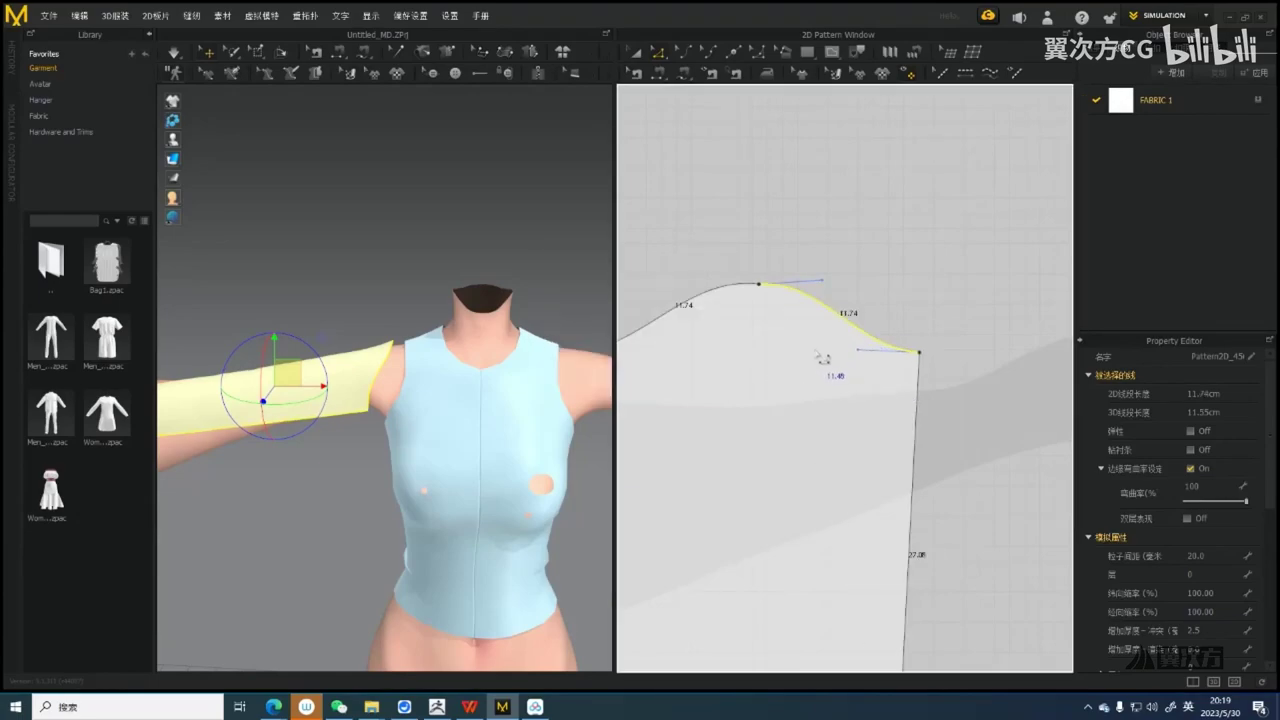
Sew the bodice's front armhole edge to the sleeve's bodice-side cap curve
{"action": "scroll", "coordinate": [822, 358], "scroll_direction": "down", "scroll_amount": 5}
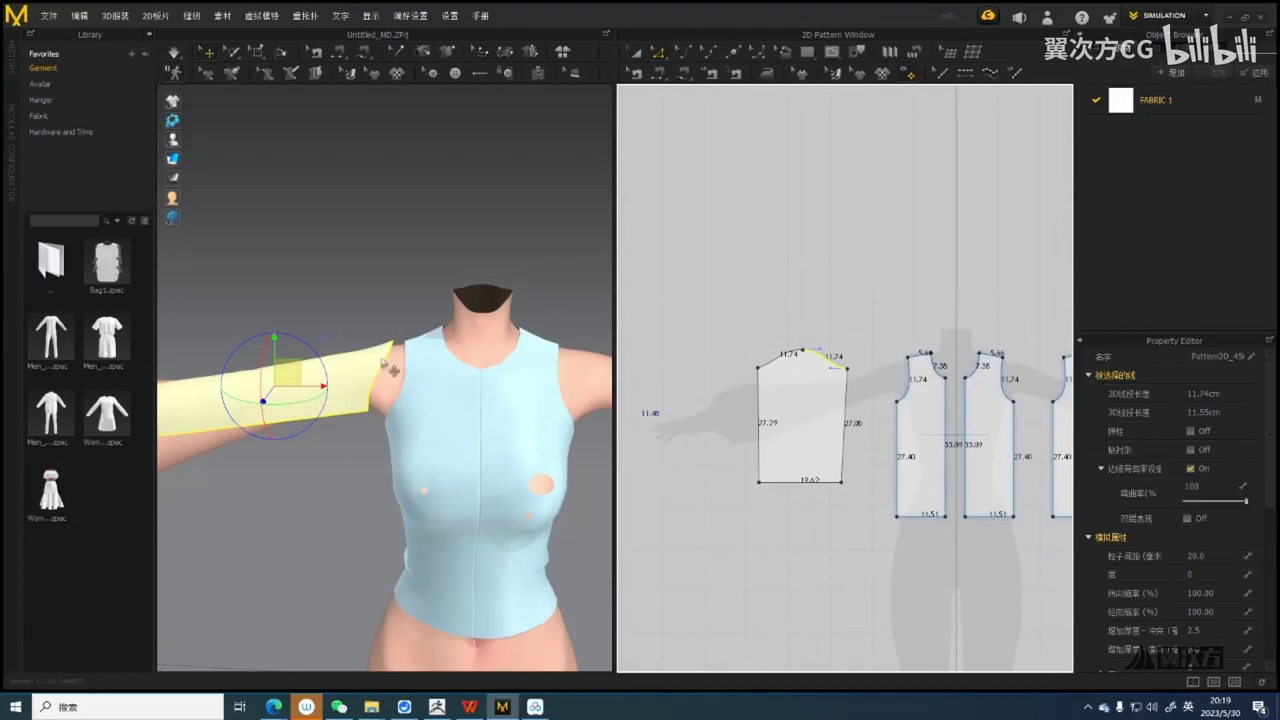
{"action": "scroll", "coordinate": [382, 363], "scroll_direction": "up", "scroll_amount": 5}
{"action": "key", "text": "n"}
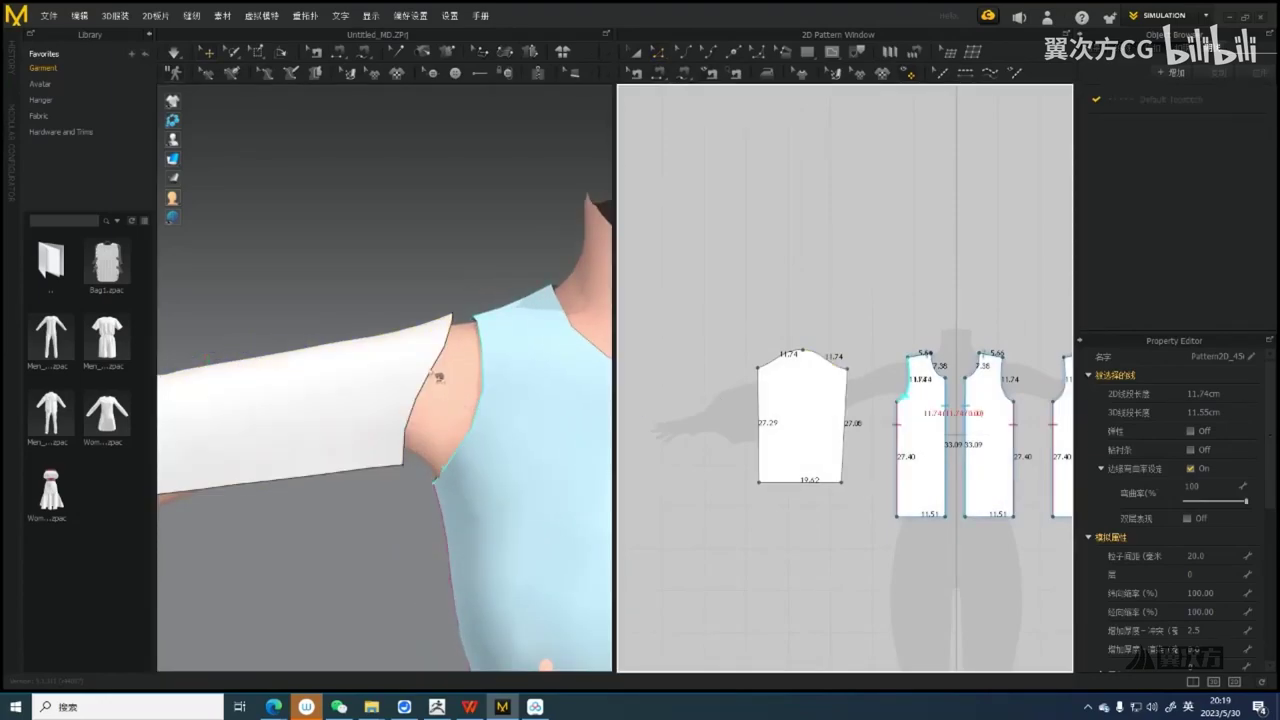
{"action": "middle_click_drag", "start_coordinate": [465, 360], "coordinate": [446, 366]}
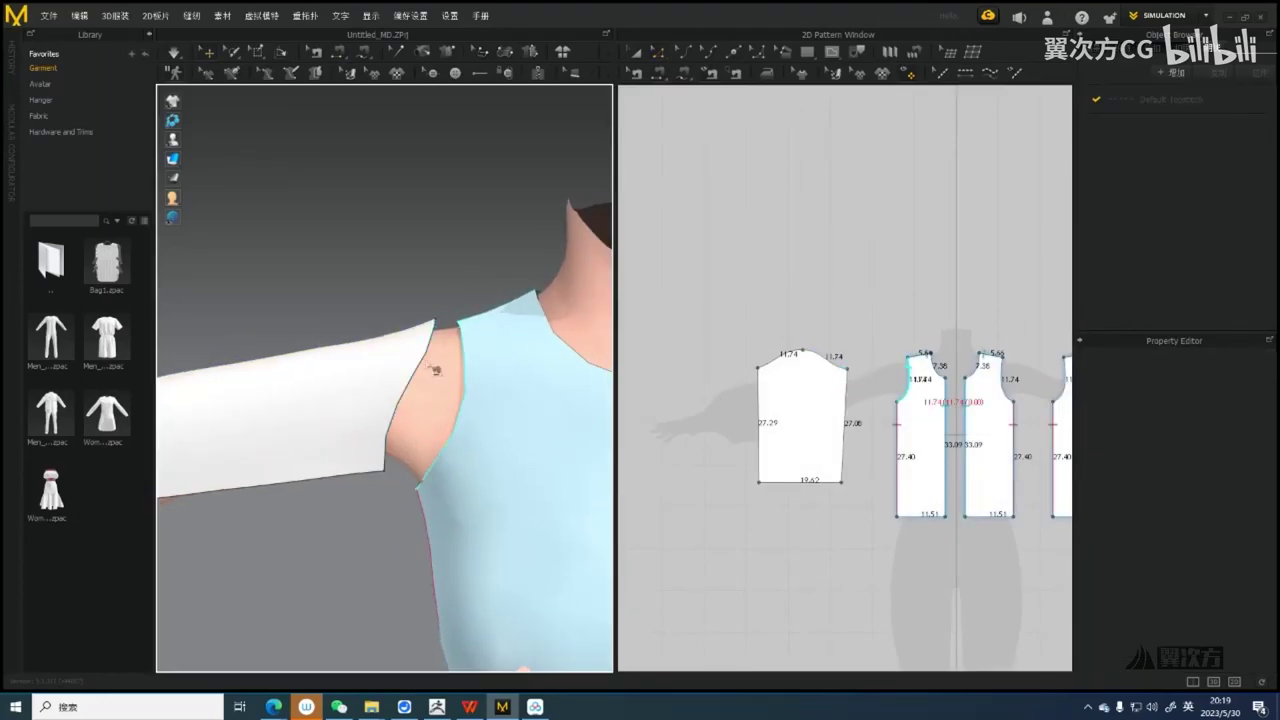
{"action": "left_click", "coordinate": [428, 358]}
Sew the sleeve's remaining cap curve to the bodice's back armhole edge and return to pattern selection
{"action": "right_click_drag", "start_coordinate": [381, 353], "coordinate": [478, 334]}
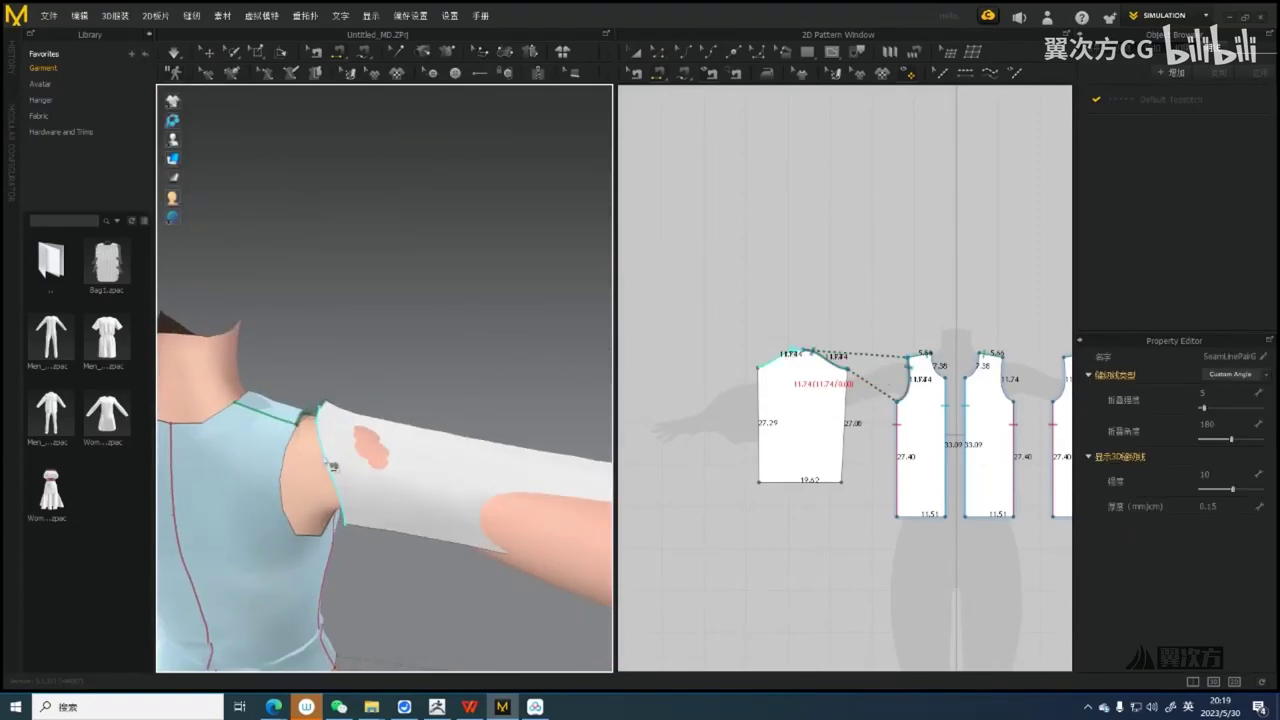
{"action": "right_click_drag", "start_coordinate": [345, 429], "coordinate": [363, 377]}
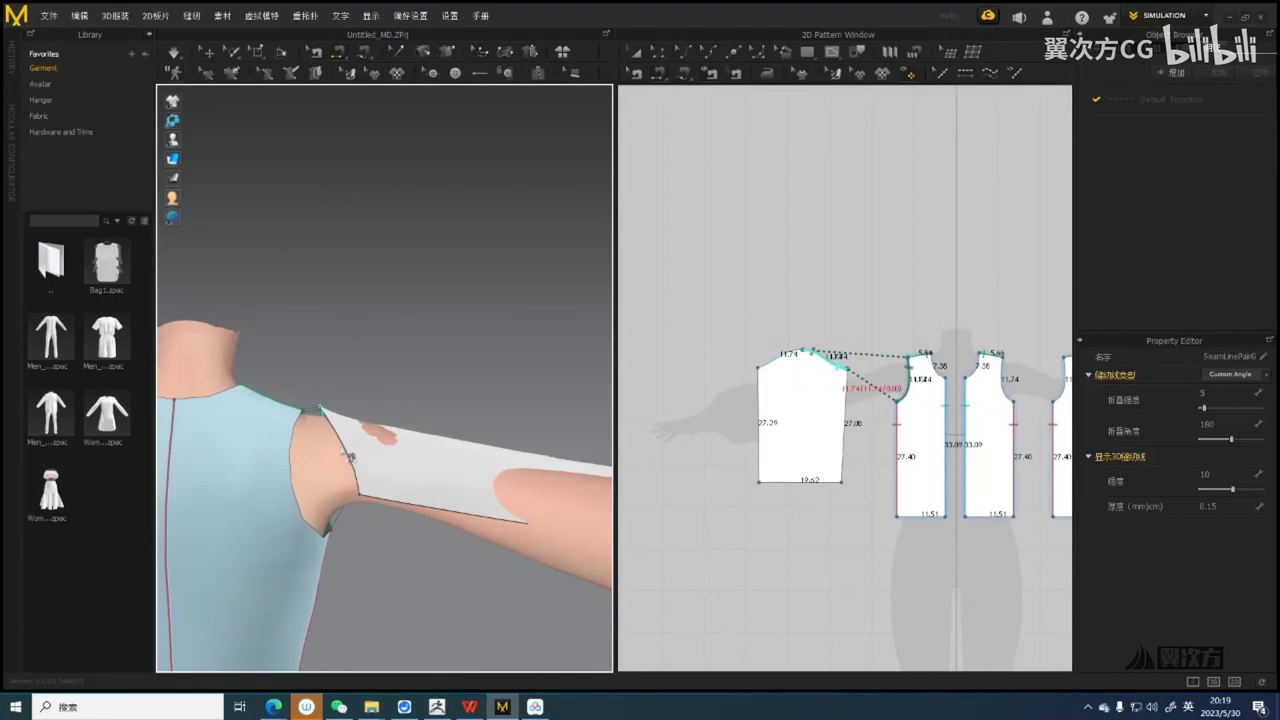
{"action": "left_click", "coordinate": [290, 438]}
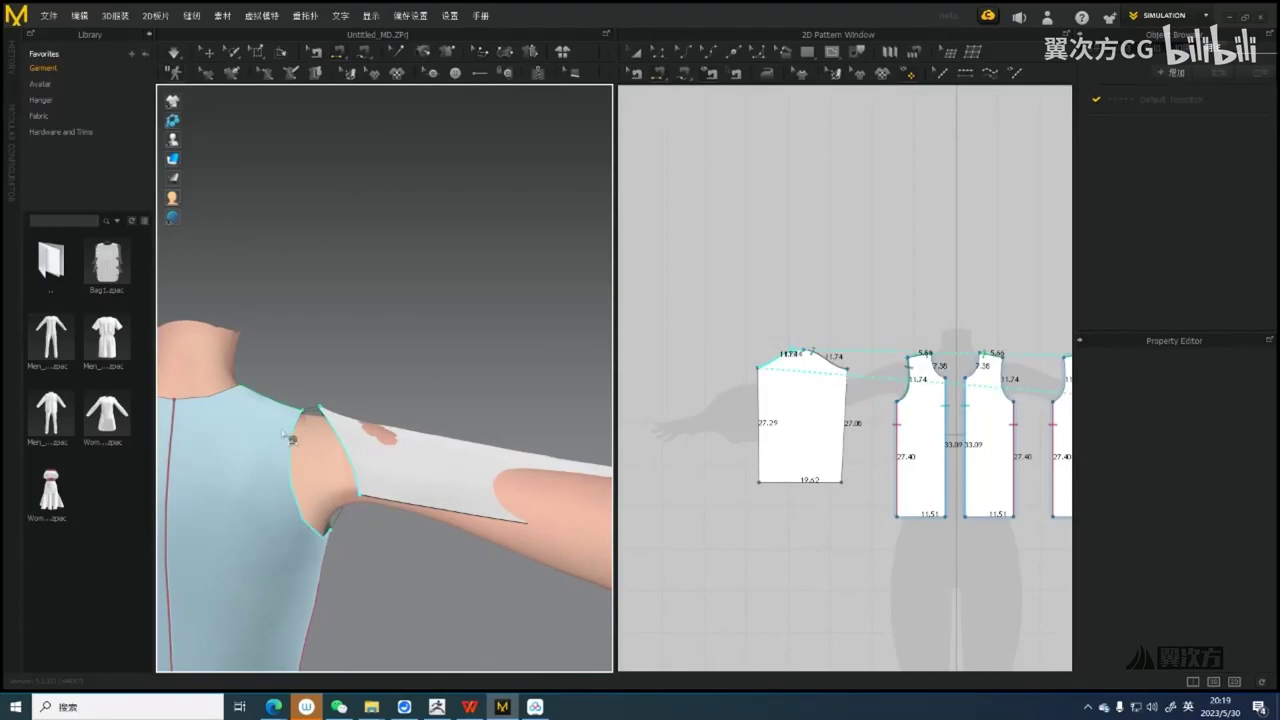
{"action": "left_click", "coordinate": [292, 443]}
{"action": "right_click_drag", "start_coordinate": [292, 443], "coordinate": [338, 402]}
{"action": "key", "text": "q"}
Switch to ZBrush, step the body mesh back in its undo history, and minimize ZBrush again
{"action": "middle_click_drag", "start_coordinate": [445, 428], "coordinate": [331, 426]}
{"action": "mouse_move", "coordinate": [331, 426]}
{"action": "right_mouse_down"}
{"action": "mouse_move", "coordinate": [366, 403]}
{"action": "mouse_move", "coordinate": [416, 310]}
{"action": "mouse_move", "coordinate": [400, 410]}
{"action": "mouse_move", "coordinate": [326, 434]}
{"action": "right_mouse_up"}
{"action": "scroll", "coordinate": [385, 415], "scroll_direction": "down", "scroll_amount": 4}
{"action": "scroll", "coordinate": [376, 436], "scroll_direction": "up", "scroll_amount": 2}
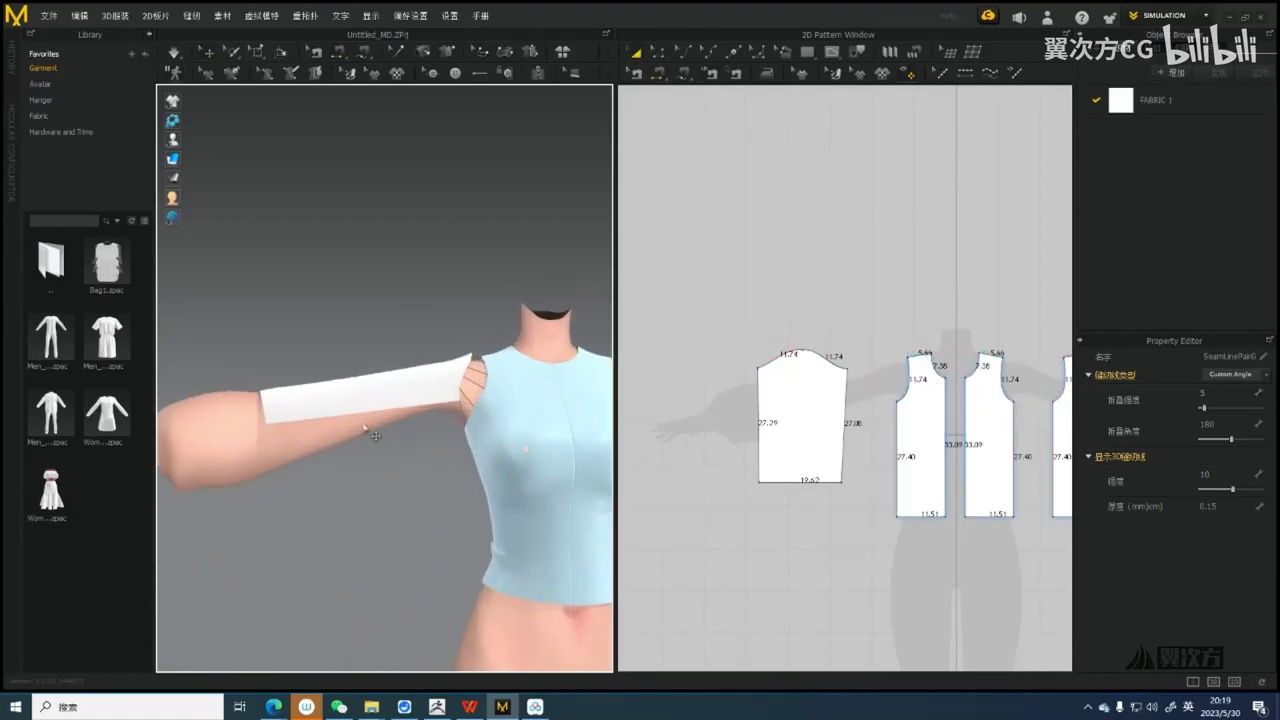
{"action": "middle_click_drag", "start_coordinate": [342, 470], "coordinate": [370, 456]}
{"action": "scroll", "coordinate": [369, 455], "scroll_direction": "down", "scroll_amount": 2}
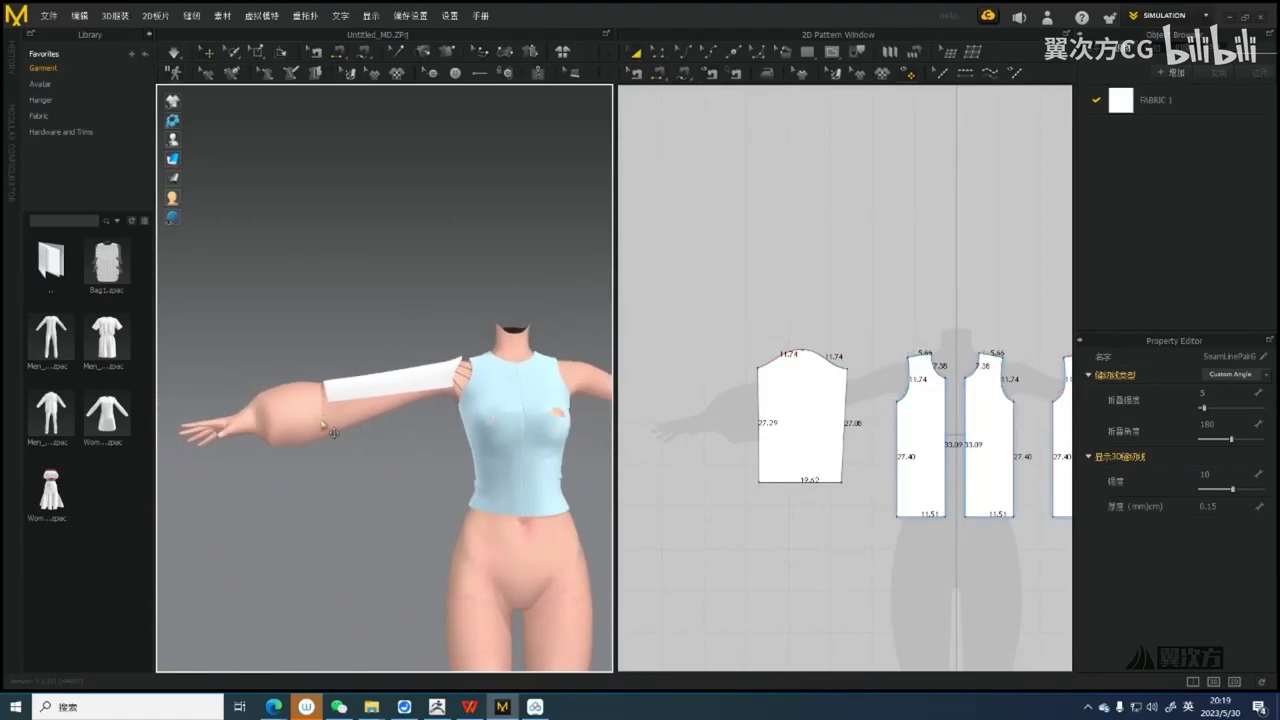
{"action": "left_click", "coordinate": [437, 707]}
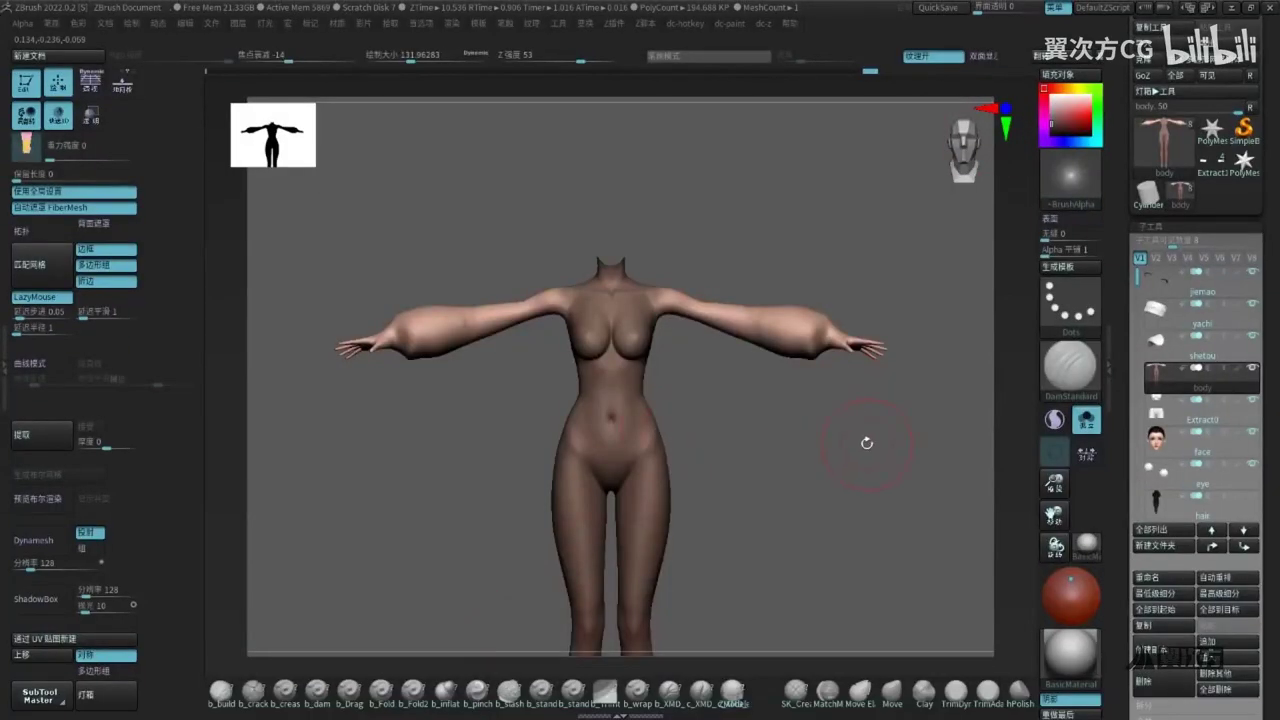
{"action": "key", "text": "ctrl+z"}
{"action": "left_click", "coordinate": [842, 71]}
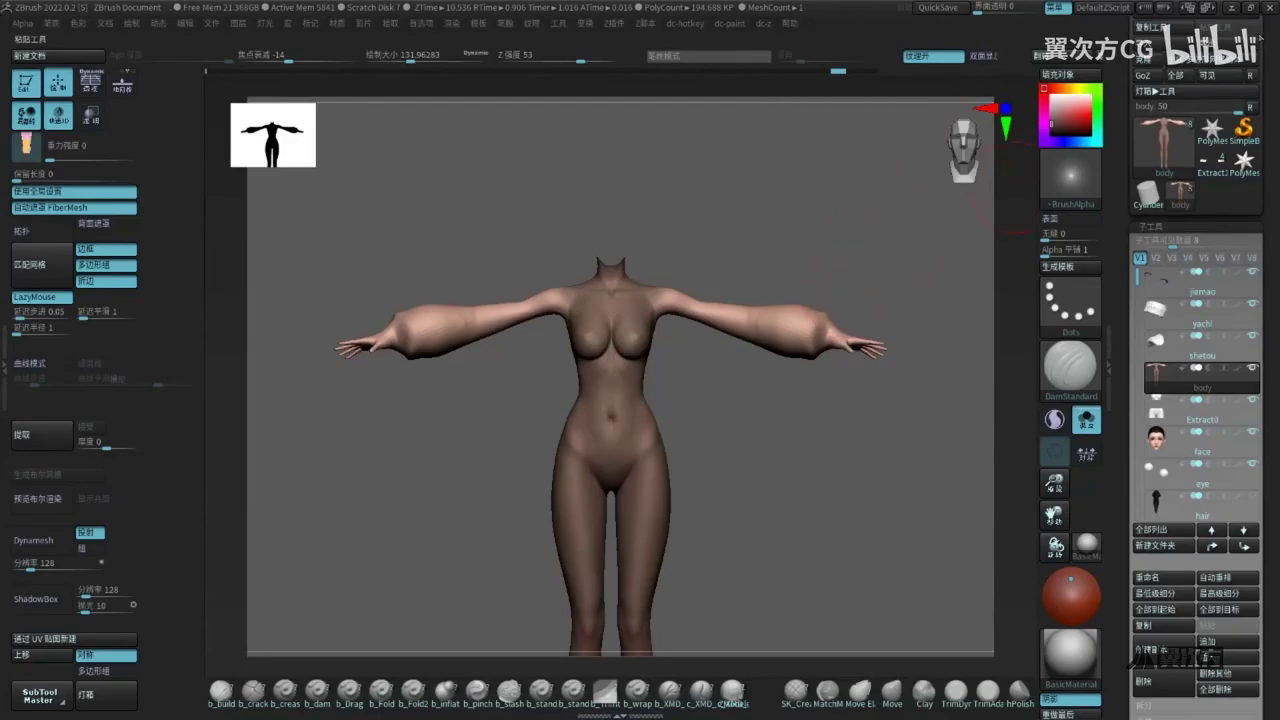
{"action": "left_click", "coordinate": [1231, 8]}
Import the body OBJ file into Marvelous Designer as a replacement avatar, using centimetre (DAZ Studio) scale
{"action": "left_click", "coordinate": [265, 430]}
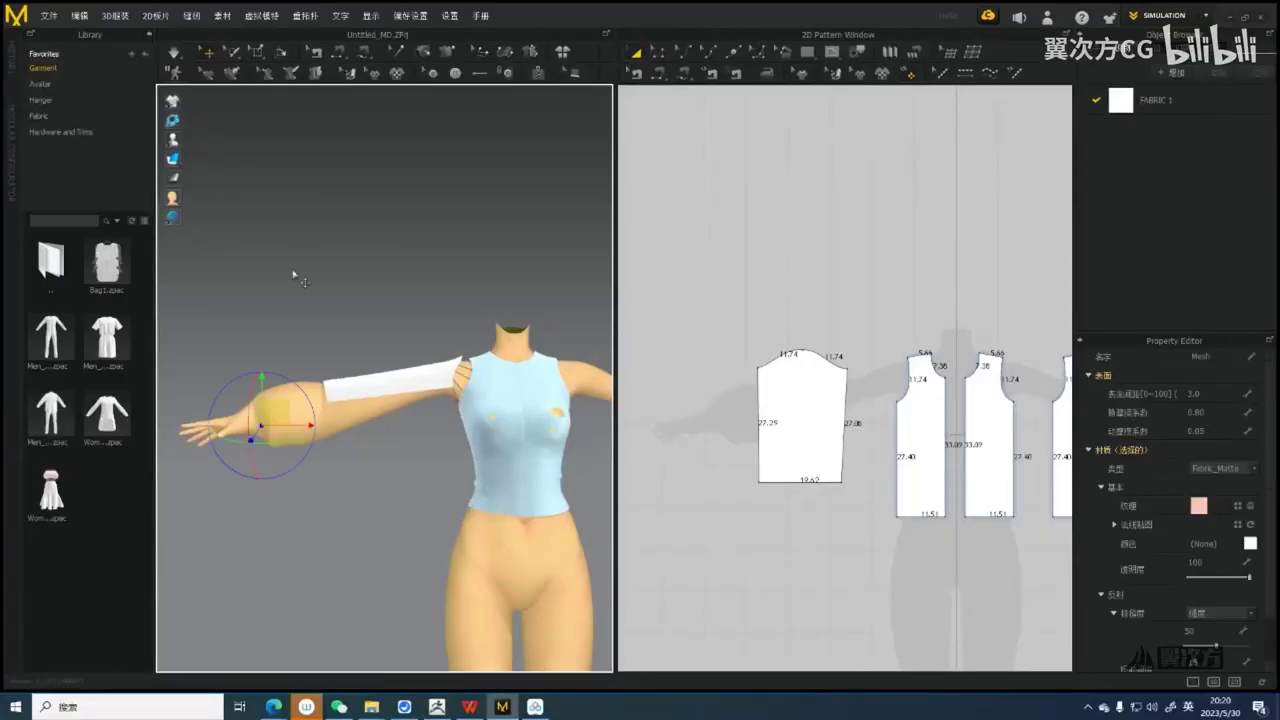
{"action": "left_click", "coordinate": [49, 18]}
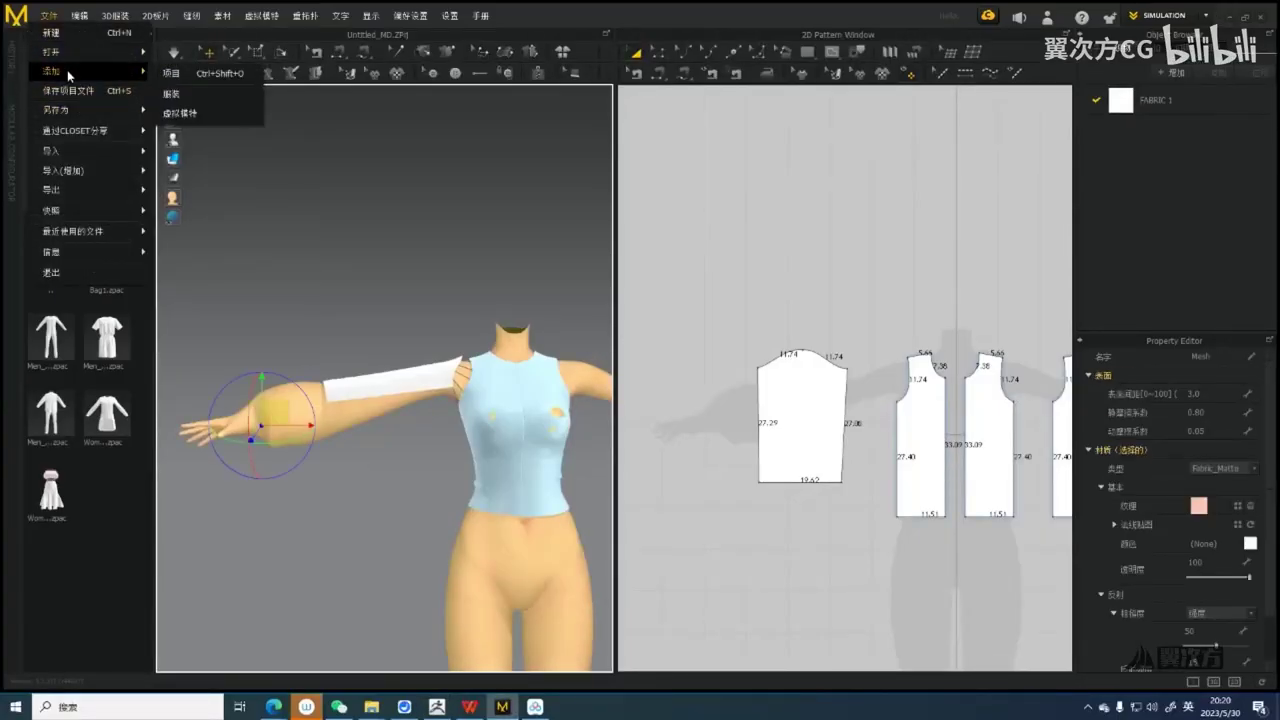
{"action": "mouse_move", "coordinate": [72, 158]}
{"action": "left_click", "coordinate": [169, 153]}
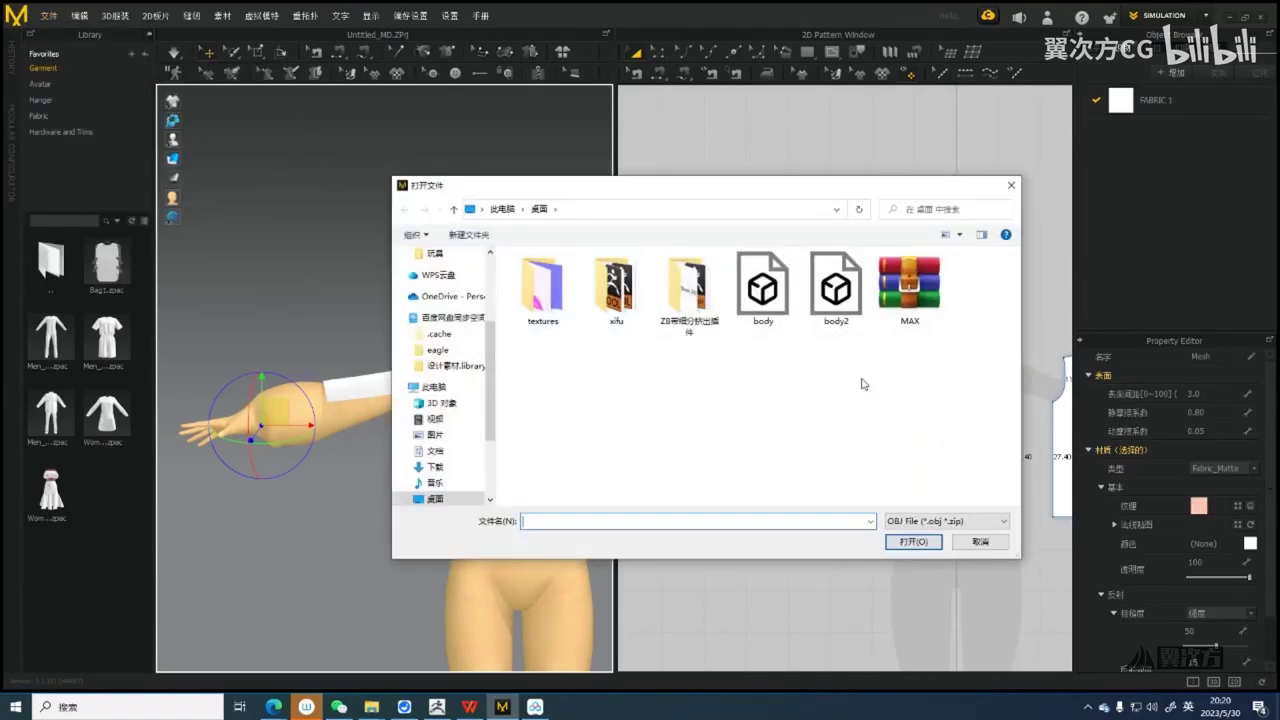
{"action": "left_click", "coordinate": [744, 296]}
{"action": "double_click", "coordinate": [744, 296]}
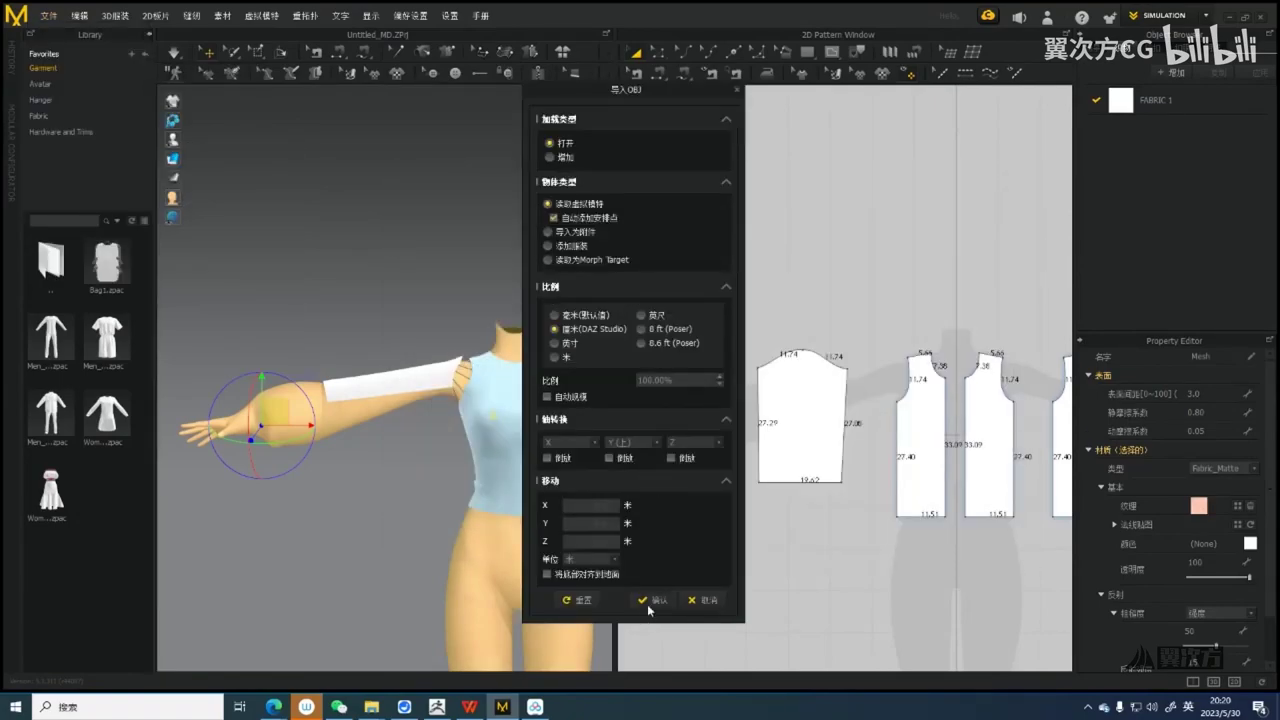
{"action": "left_click", "coordinate": [650, 600]}
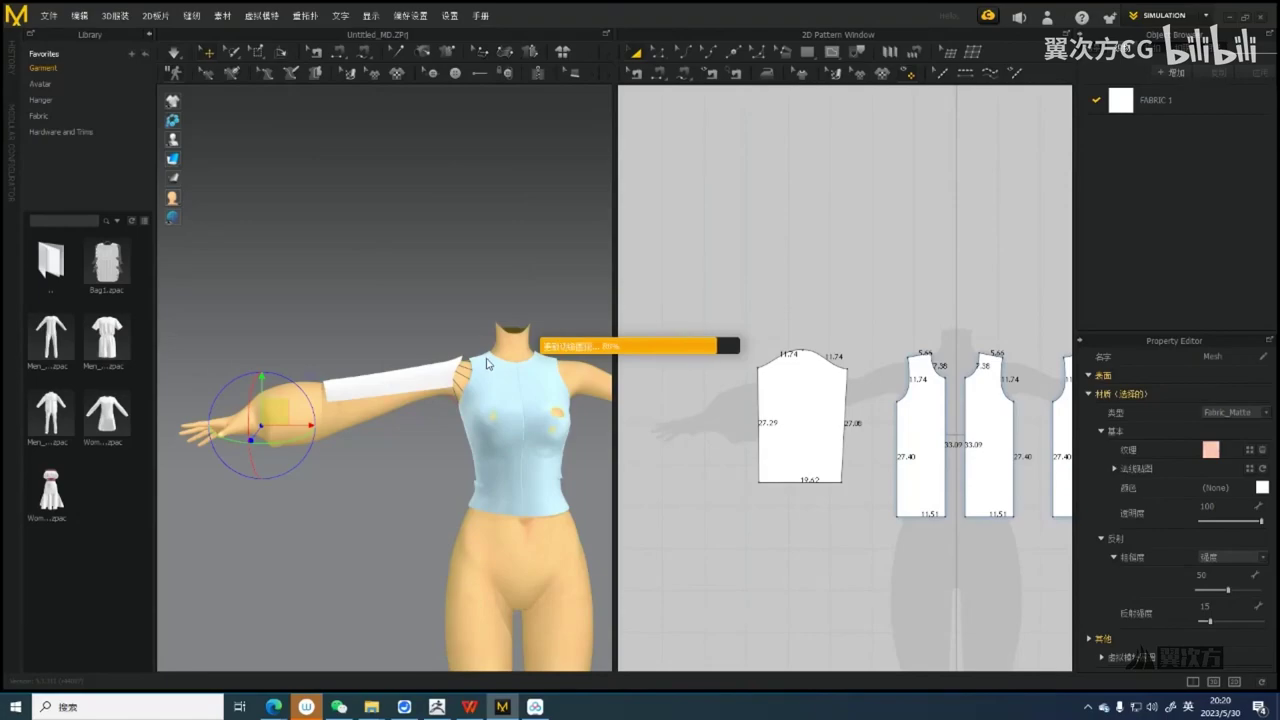
Lengthen the sleeve by moving its hem edge down until the side edges are about 38.6 and 38.4 cm
{"action": "scroll", "coordinate": [345, 218], "scroll_direction": "up", "scroll_amount": 10}
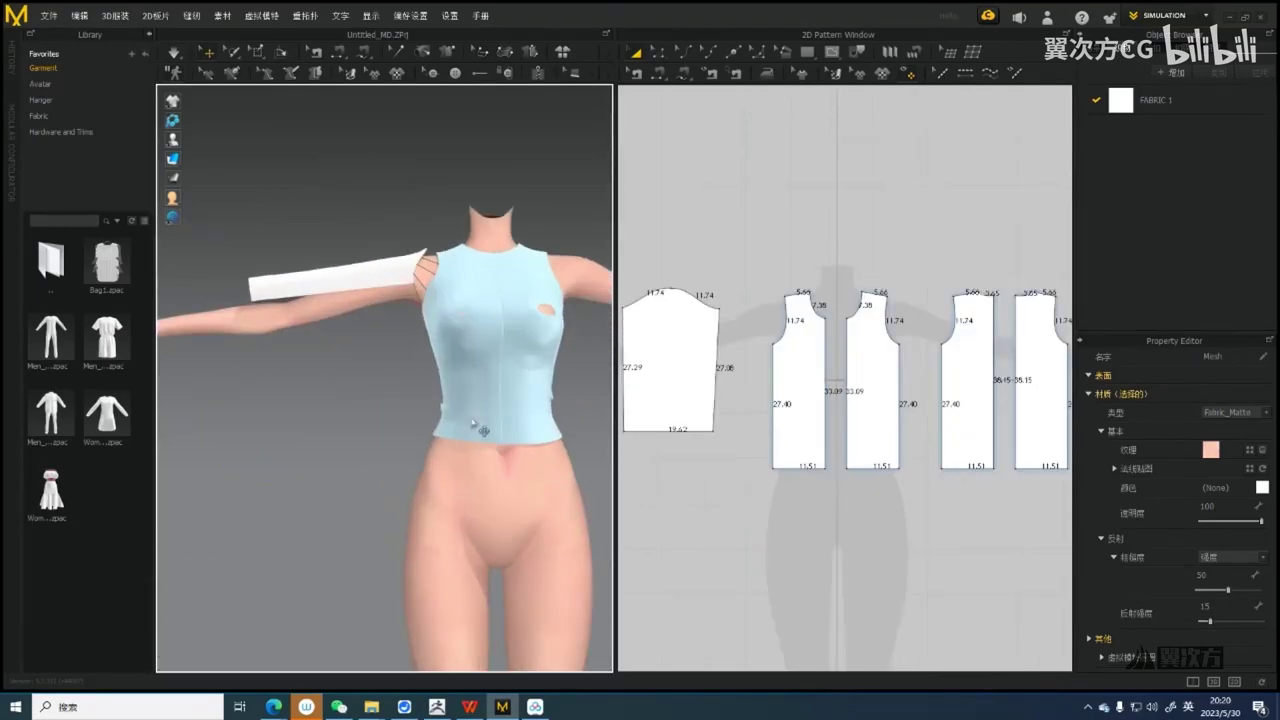
{"action": "scroll", "coordinate": [515, 387], "scroll_direction": "down", "scroll_amount": 5}
{"action": "left_click", "coordinate": [643, 363]}
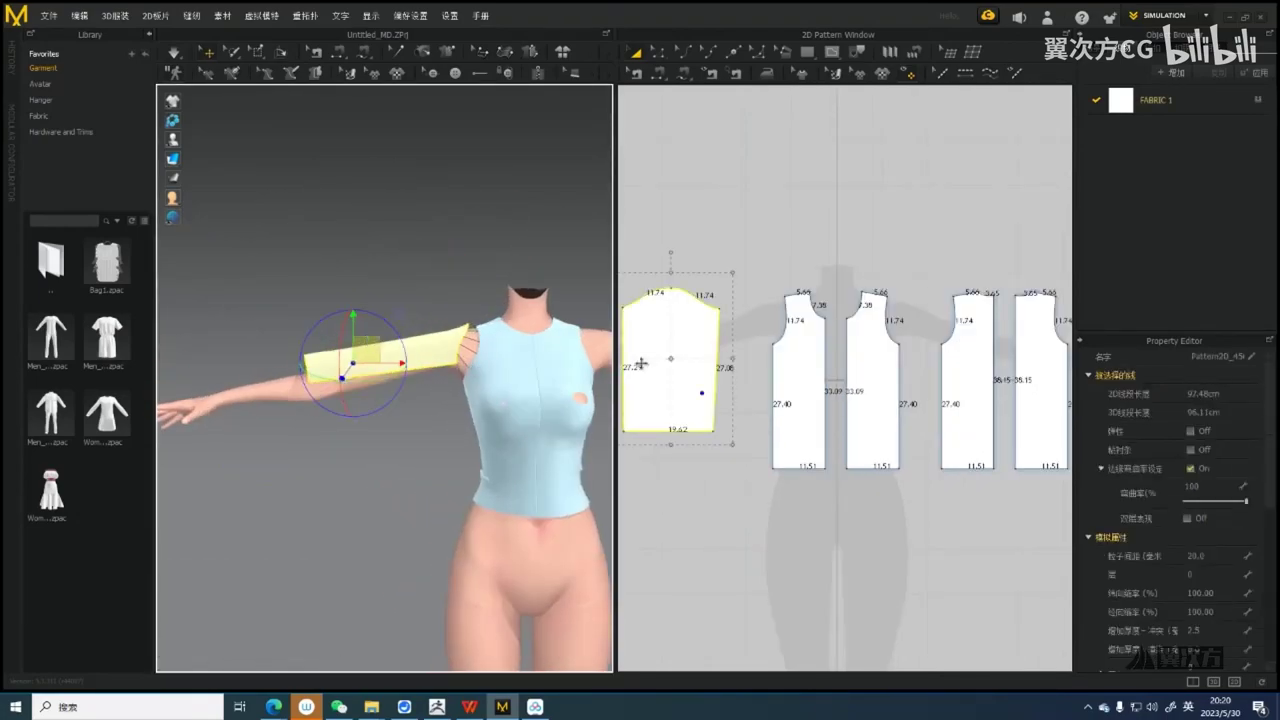
{"action": "scroll", "coordinate": [806, 358], "scroll_direction": "down", "scroll_amount": 4}
{"action": "key", "text": "z"}
{"action": "left_click", "coordinate": [704, 405]}
{"action": "right_click_drag", "start_coordinate": [318, 404], "coordinate": [506, 414]}
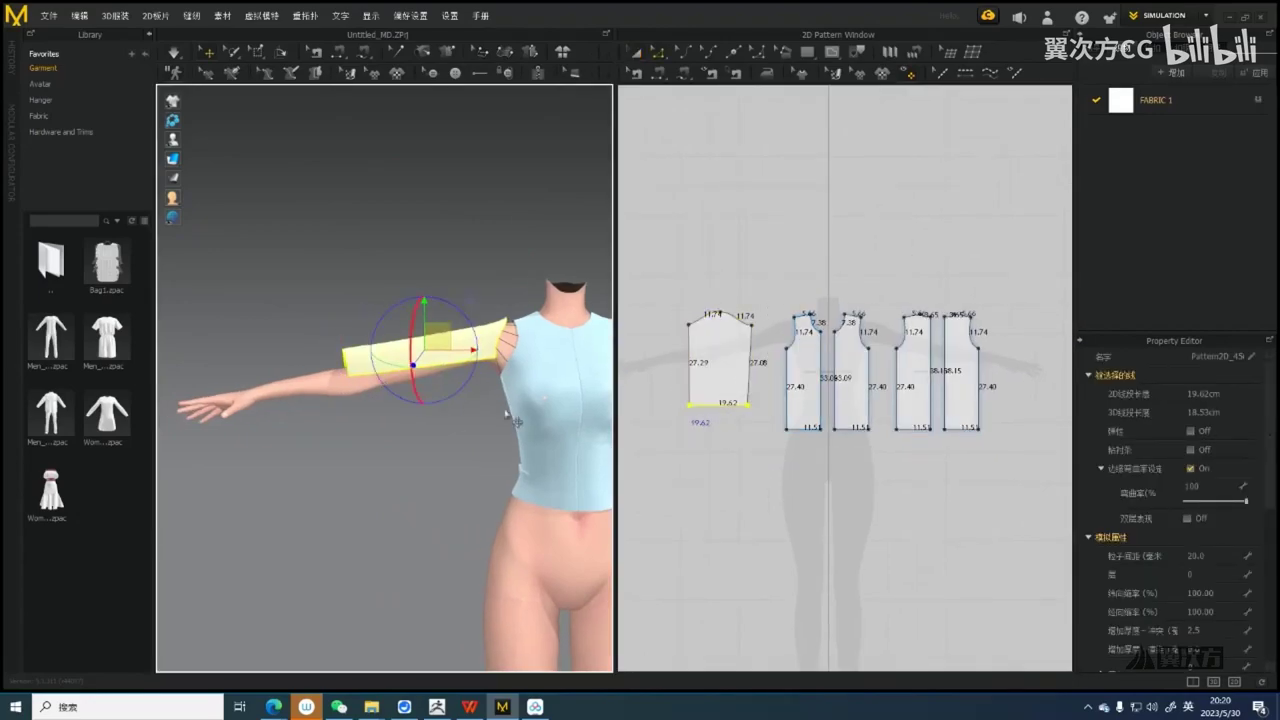
{"action": "left_click_drag", "start_coordinate": [725, 417], "coordinate": [731, 449]}
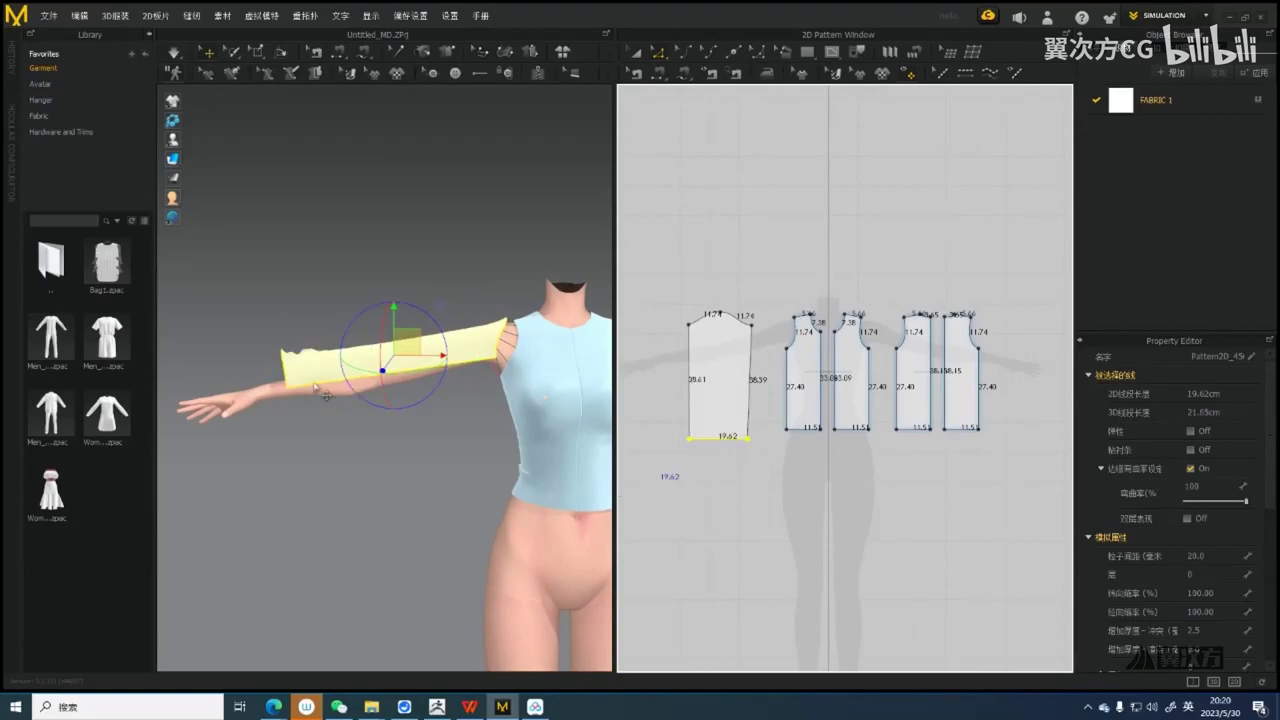
Lengthen the sleeve pattern to about 40 cm at its sides and paste a linked mirrored copy on the far side of the bodice pieces
{"action": "scroll", "coordinate": [343, 403], "scroll_direction": "down", "scroll_amount": 4}
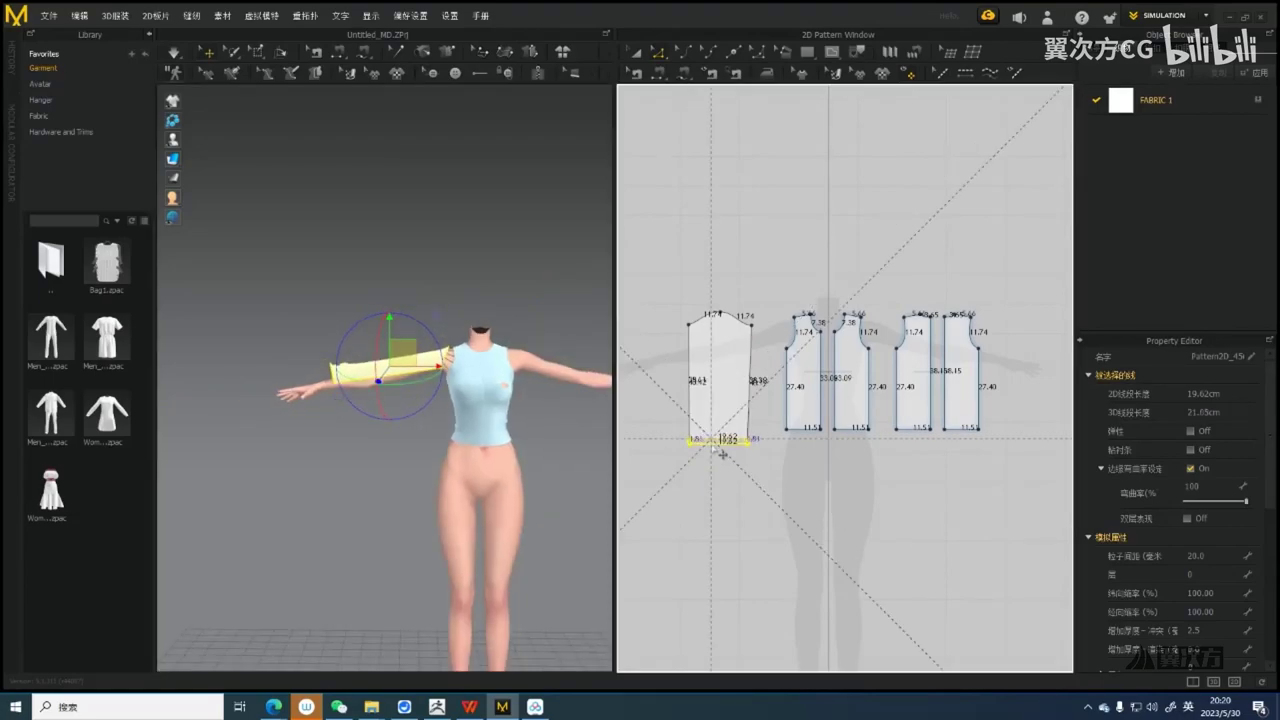
{"action": "left_click", "coordinate": [702, 369]}
{"action": "right_click_drag", "start_coordinate": [429, 409], "coordinate": [442, 396]}
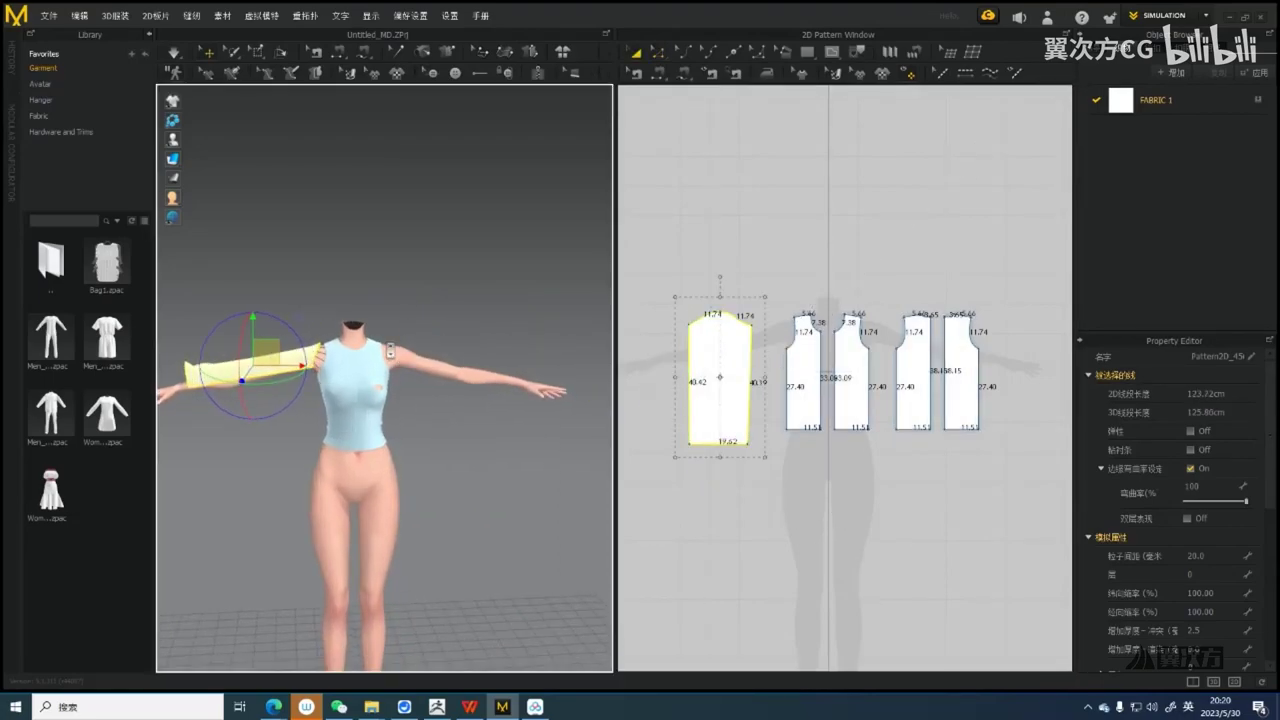
{"action": "scroll", "coordinate": [516, 386], "scroll_direction": "up", "scroll_amount": 4}
{"action": "mouse_move", "coordinate": [442, 396]}
{"action": "middle_mouse_down"}
{"action": "mouse_move", "coordinate": [514, 387]}
{"action": "mouse_move", "coordinate": [440, 390]}
{"action": "middle_mouse_up"}
{"action": "mouse_move", "coordinate": [440, 390]}
{"action": "right_mouse_down"}
{"action": "mouse_move", "coordinate": [440, 320]}
{"action": "mouse_move", "coordinate": [430, 408]}
{"action": "right_mouse_up"}
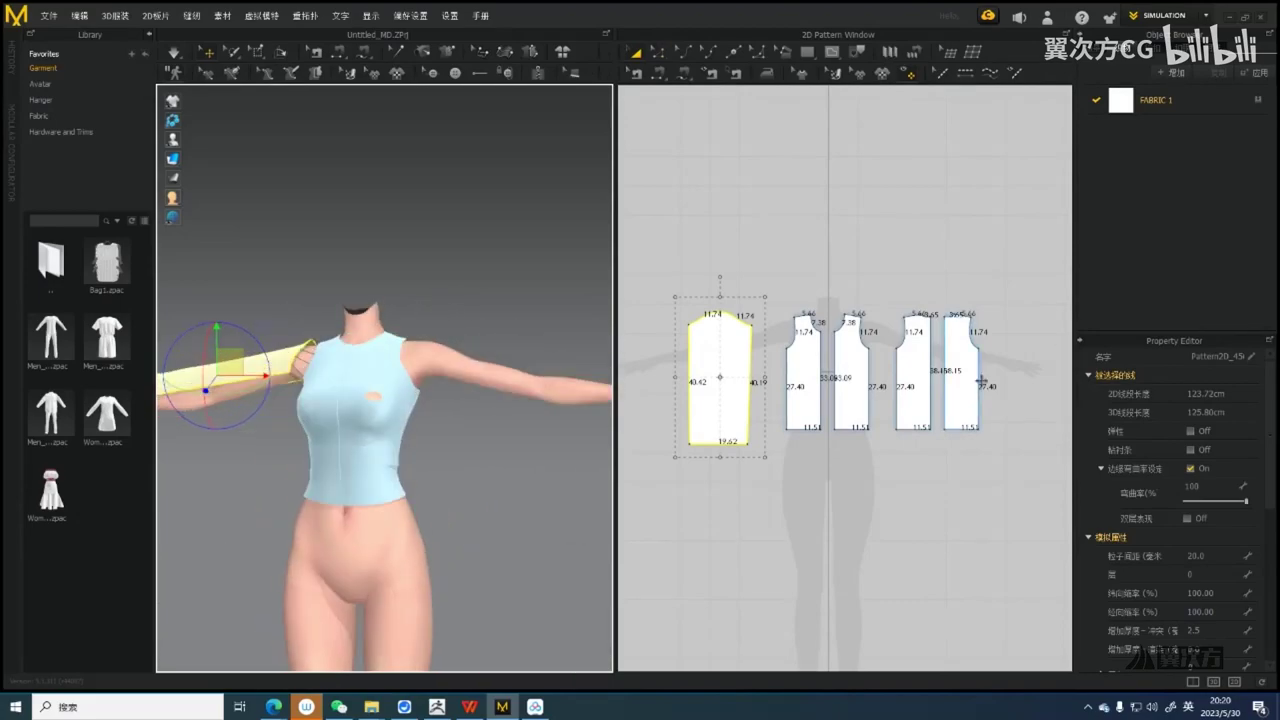
{"action": "middle_click_drag", "start_coordinate": [729, 434], "coordinate": [709, 437]}
{"action": "scroll", "coordinate": [725, 378], "scroll_direction": "down", "scroll_amount": 3}
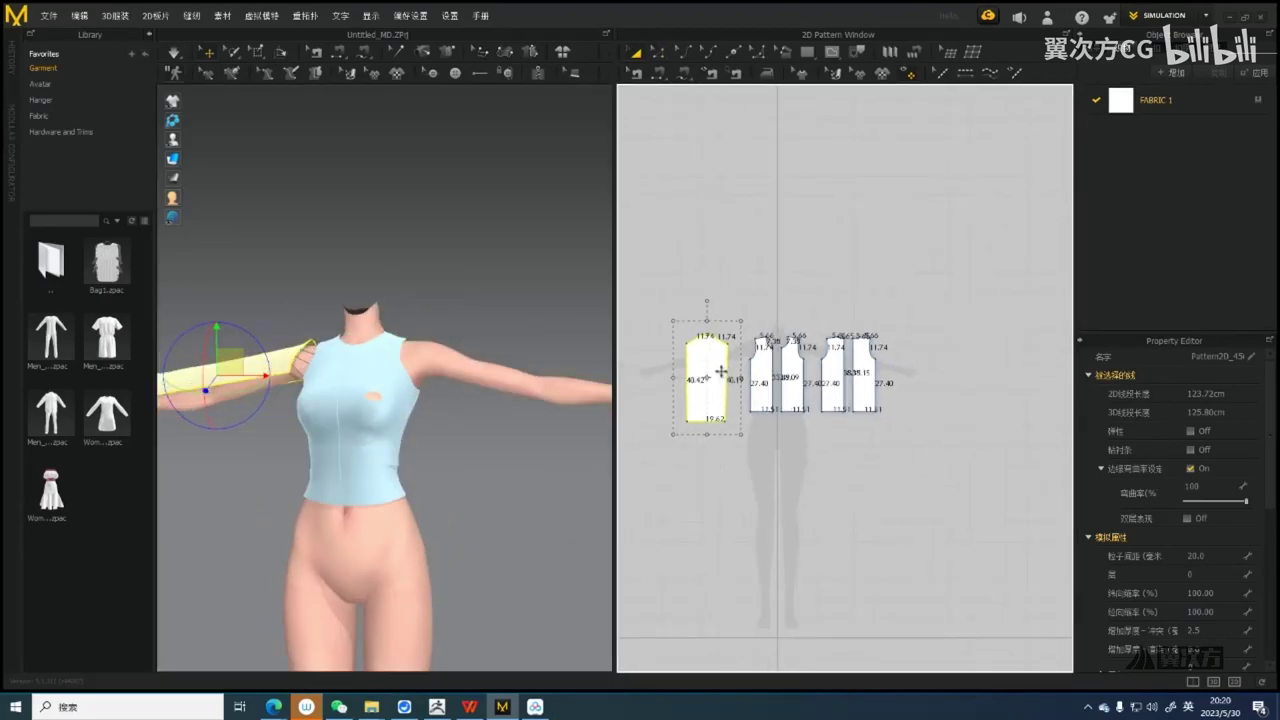
{"action": "key", "text": "ctrl+v"}
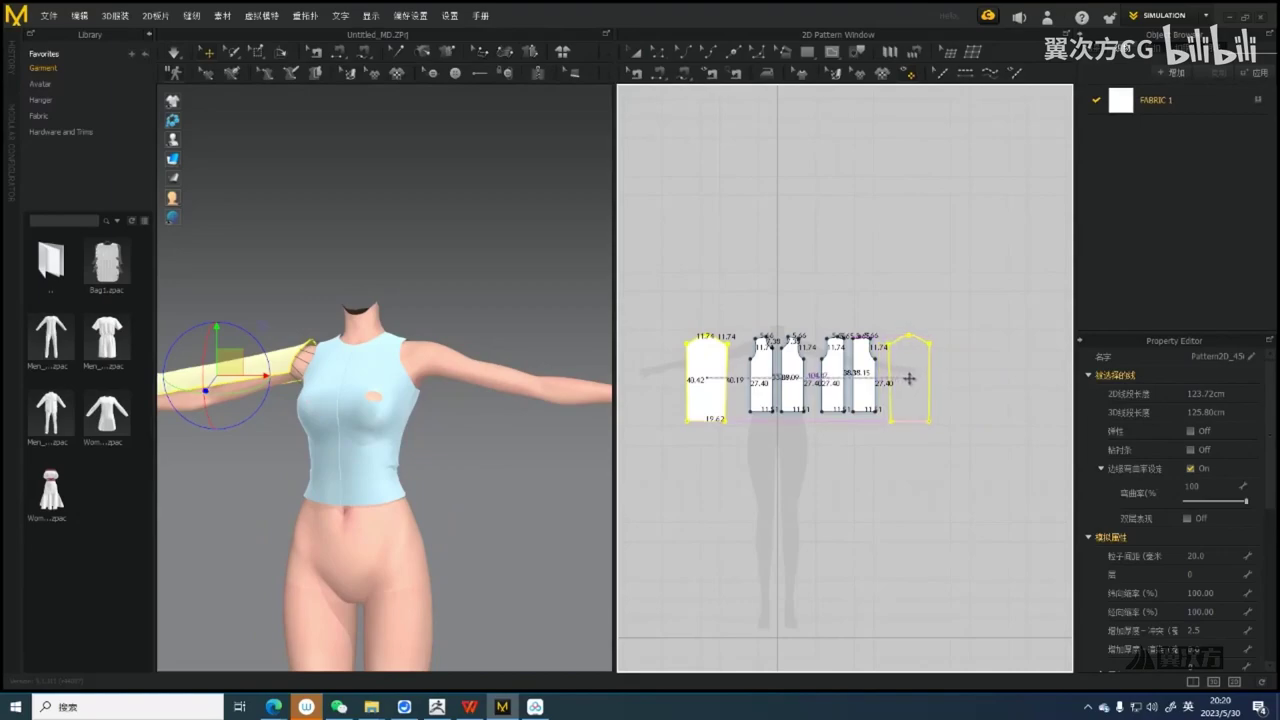
{"action": "left_click", "coordinate": [909, 378]}
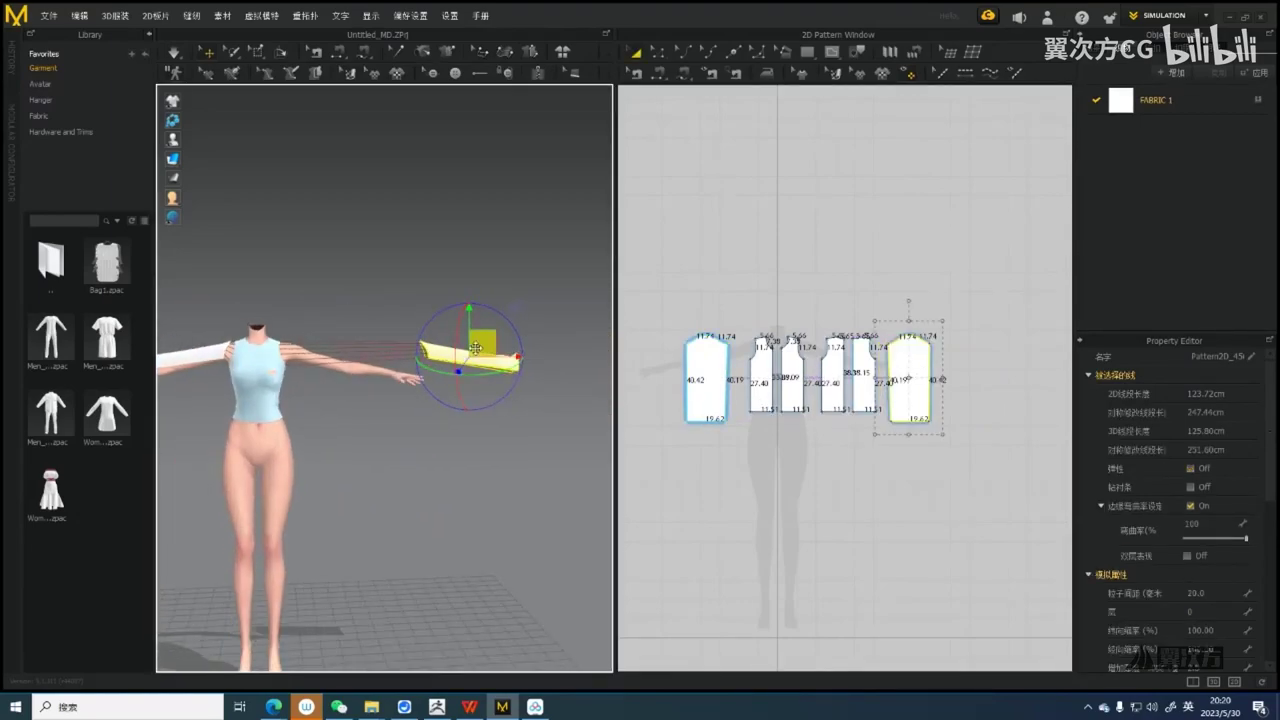
{"action": "scroll", "coordinate": [465, 380], "scroll_direction": "up", "scroll_amount": 3}
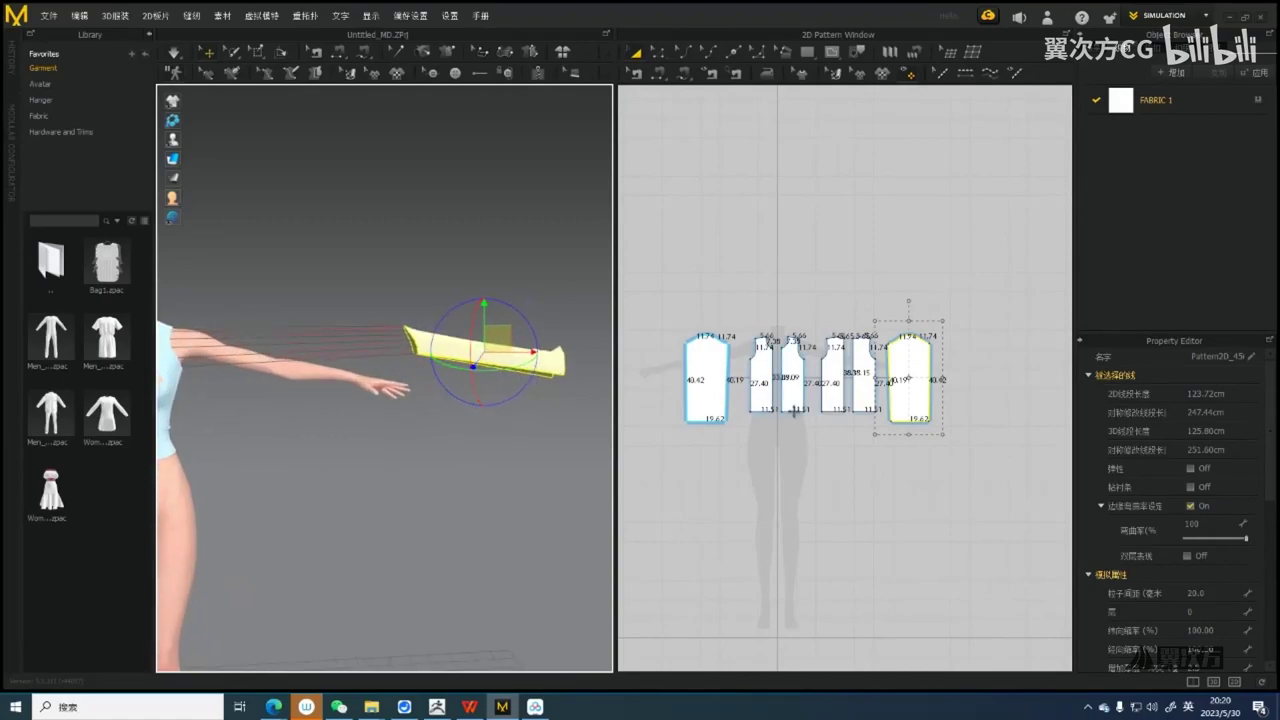
{"action": "scroll", "coordinate": [793, 410], "scroll_direction": "up", "scroll_amount": 3}
{"action": "scroll", "coordinate": [960, 328], "scroll_direction": "down", "scroll_amount": 5}
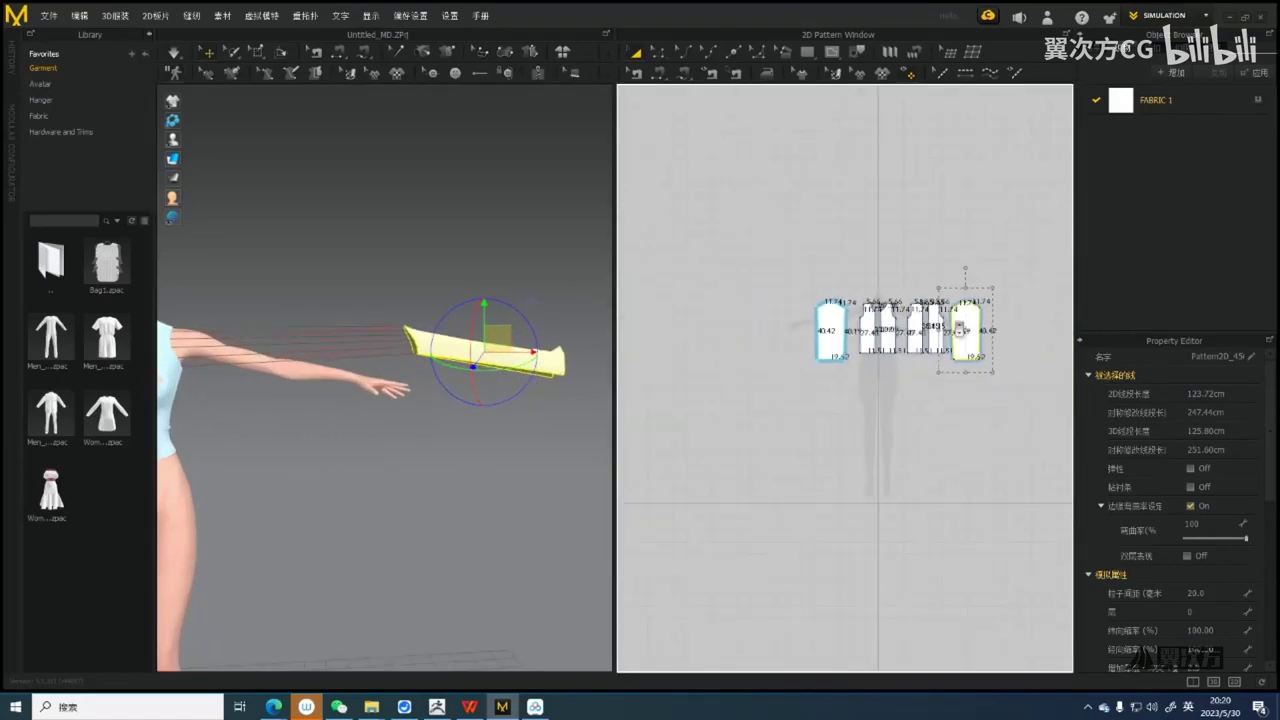
{"action": "right_click_drag", "start_coordinate": [960, 328], "coordinate": [772, 406]}
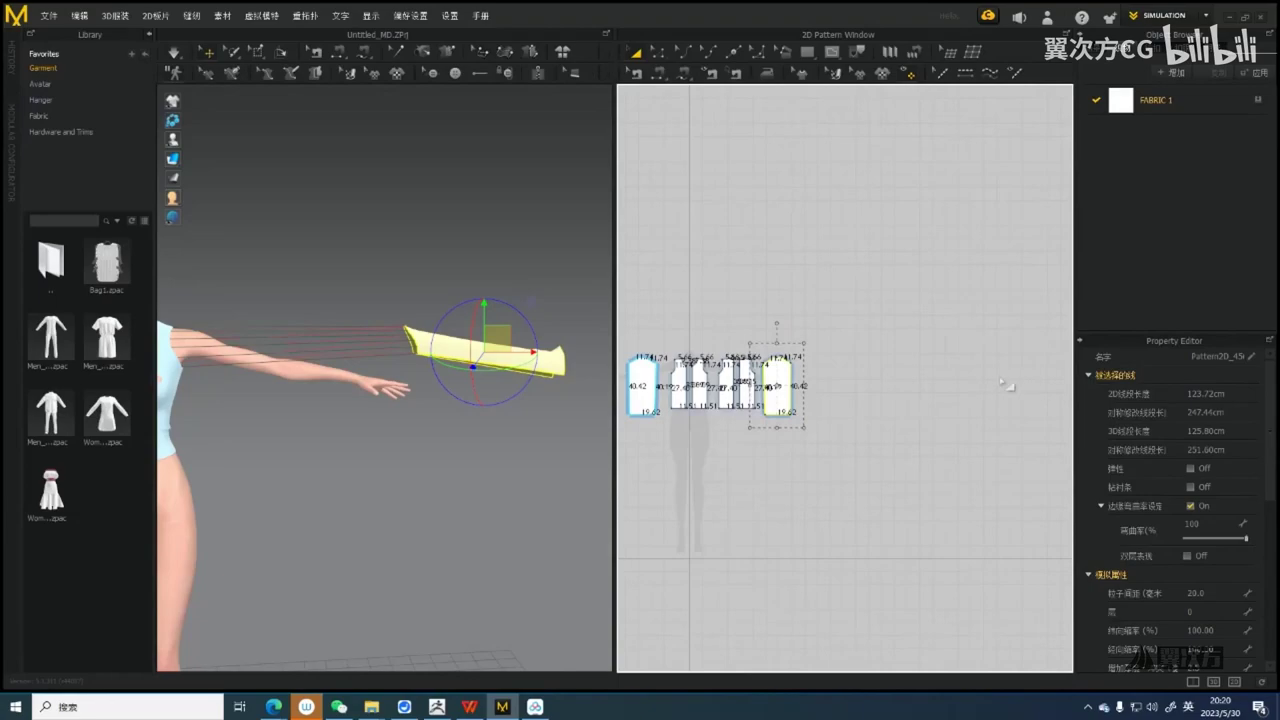
{"action": "scroll", "coordinate": [810, 430], "scroll_direction": "up", "scroll_amount": 3}
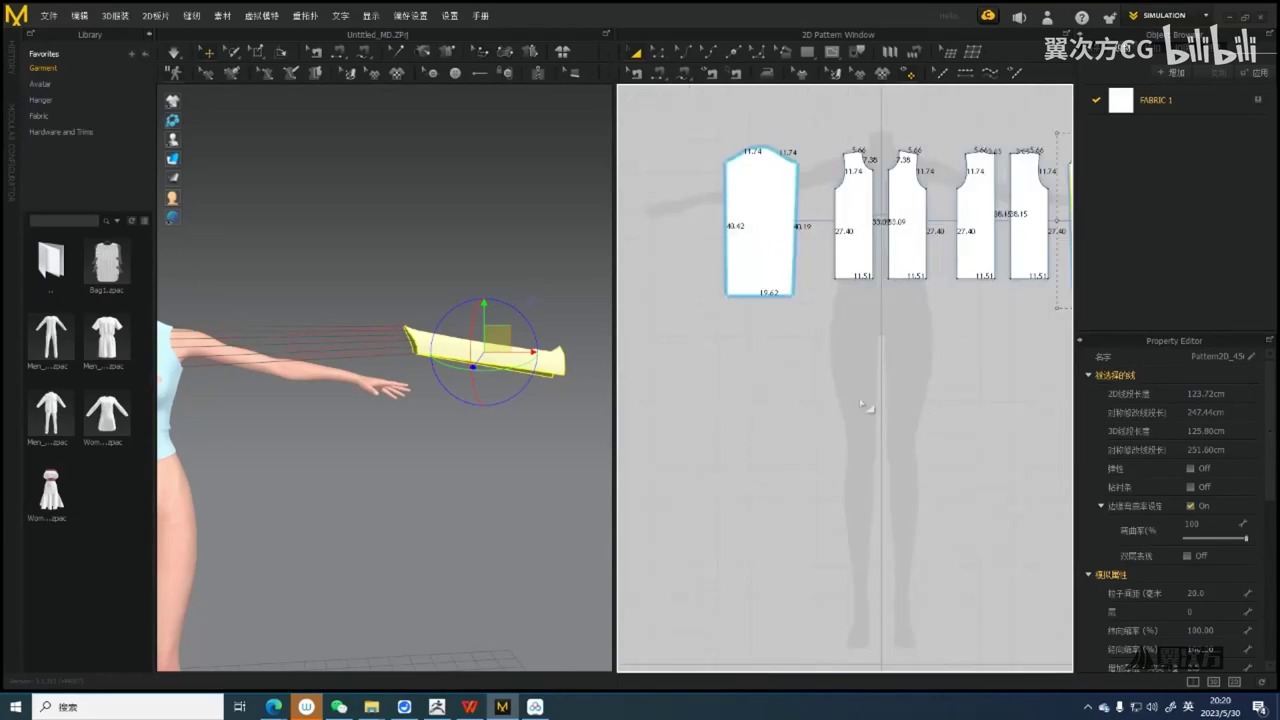
{"action": "right_click_drag", "start_coordinate": [864, 407], "coordinate": [788, 364]}
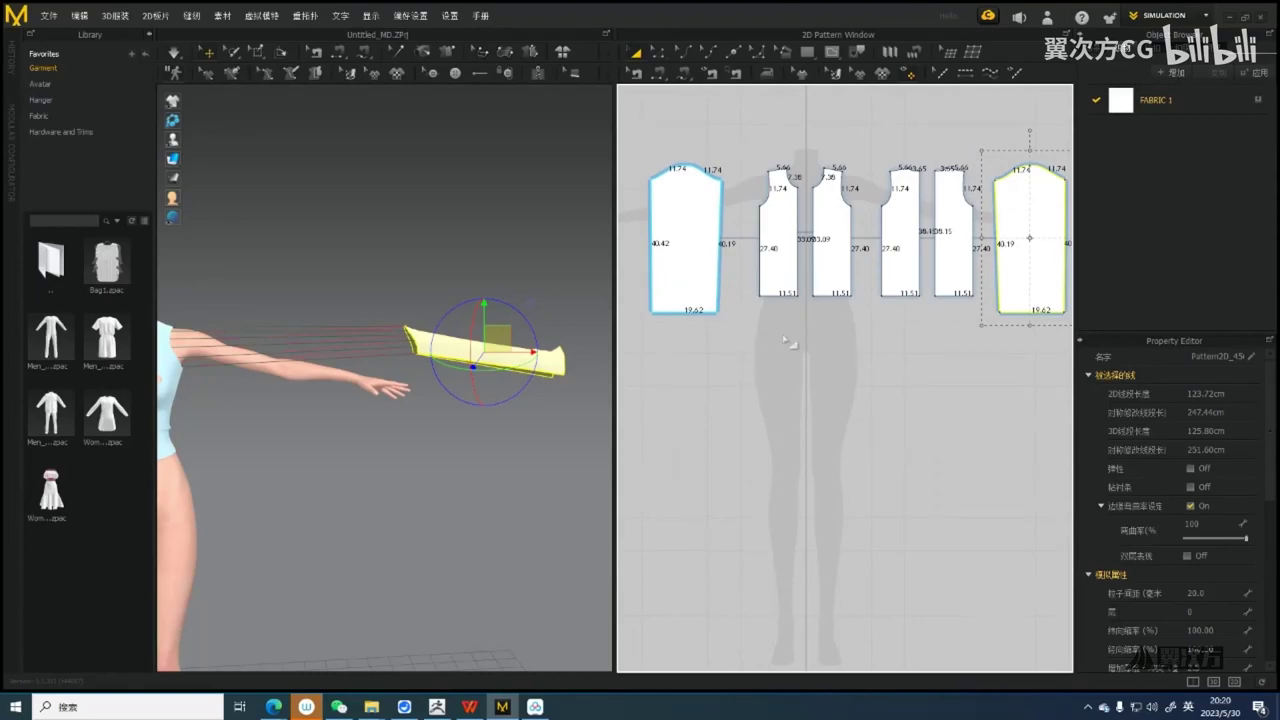
{"action": "scroll", "coordinate": [789, 342], "scroll_direction": "down", "scroll_amount": 3}
{"action": "middle_click_drag", "start_coordinate": [972, 383], "coordinate": [805, 424]}
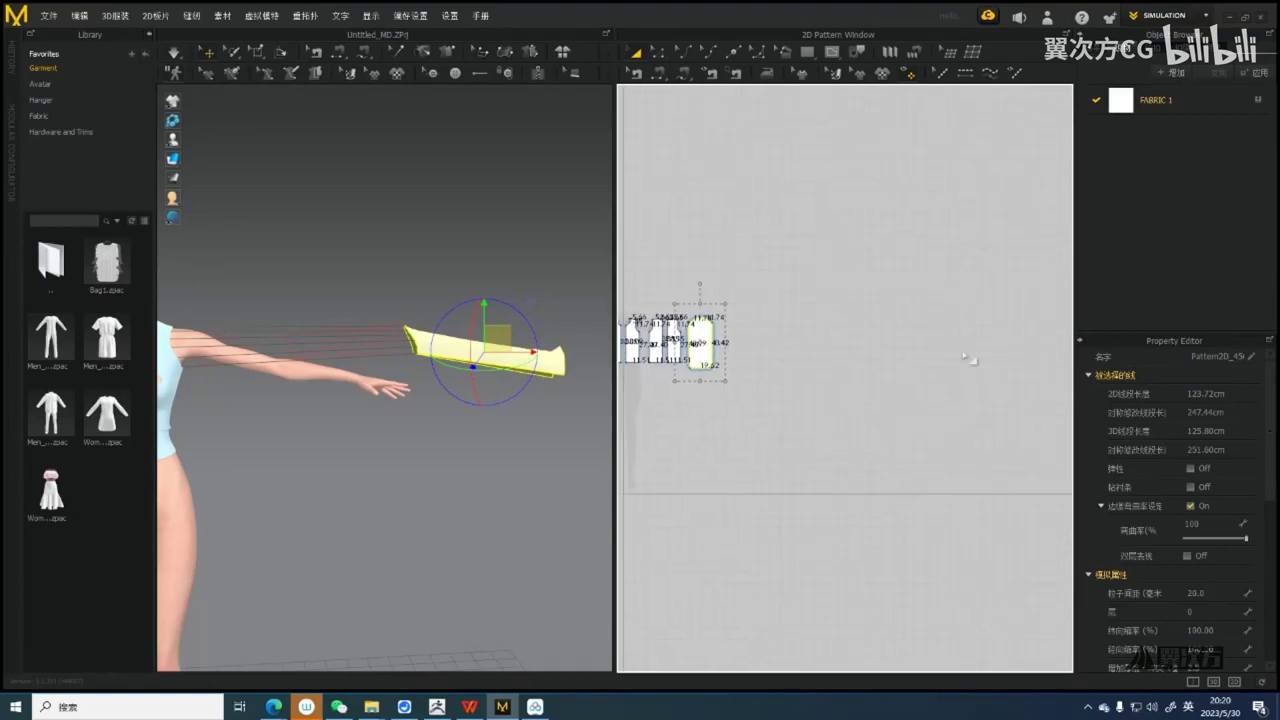
{"action": "middle_click_drag", "start_coordinate": [972, 358], "coordinate": [996, 214]}
{"action": "middle_click_drag", "start_coordinate": [887, 232], "coordinate": [916, 381]}
{"action": "scroll", "coordinate": [401, 400], "scroll_direction": "down", "scroll_amount": 3}
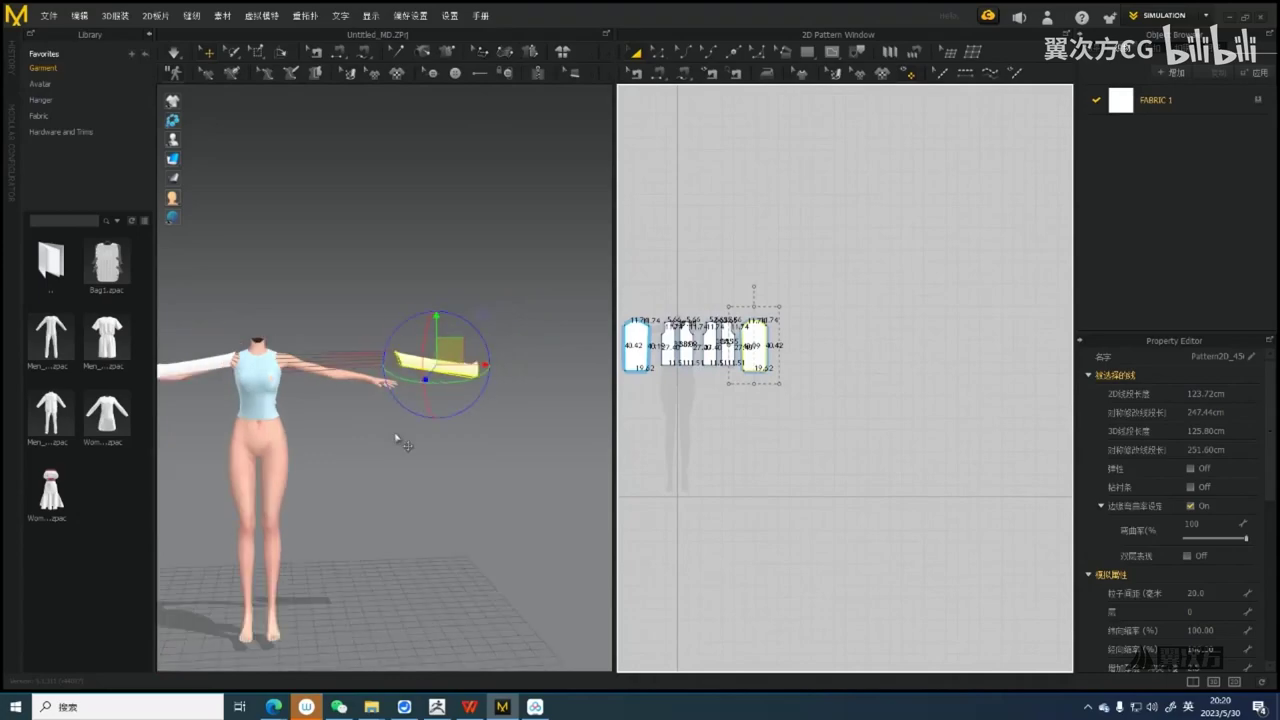
{"action": "middle_click_drag", "start_coordinate": [550, 410], "coordinate": [310, 416]}
{"action": "middle_click_drag", "start_coordinate": [382, 320], "coordinate": [640, 262]}
{"action": "scroll", "coordinate": [735, 380], "scroll_direction": "up", "scroll_amount": 1}
{"action": "middle_click_drag", "start_coordinate": [738, 370], "coordinate": [831, 418]}
{"action": "scroll", "coordinate": [415, 386], "scroll_direction": "up", "scroll_amount": 2}
Move the copied sleeve toward the avatar's bare arm and snap it to one of that arm's arrangement points
{"action": "middle_click_drag", "start_coordinate": [394, 345], "coordinate": [482, 403]}
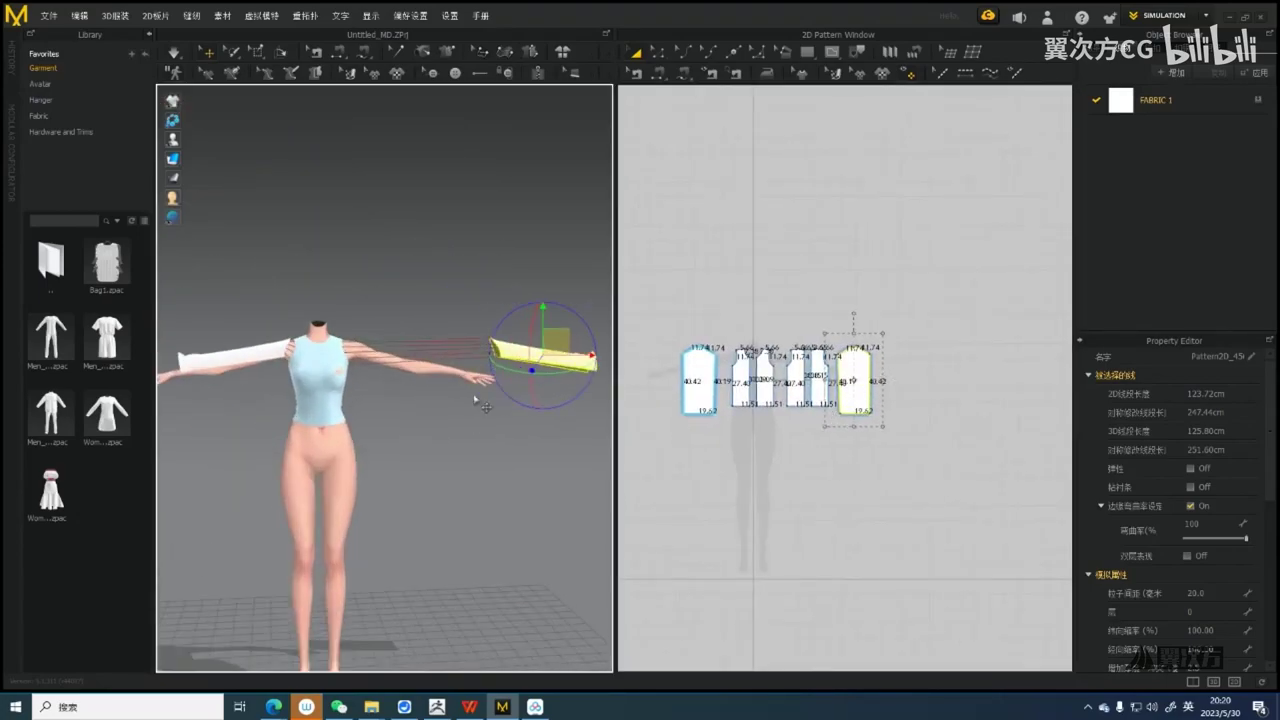
{"action": "left_click_drag", "start_coordinate": [566, 339], "coordinate": [433, 334]}
{"action": "scroll", "coordinate": [490, 406], "scroll_direction": "up", "scroll_amount": 2}
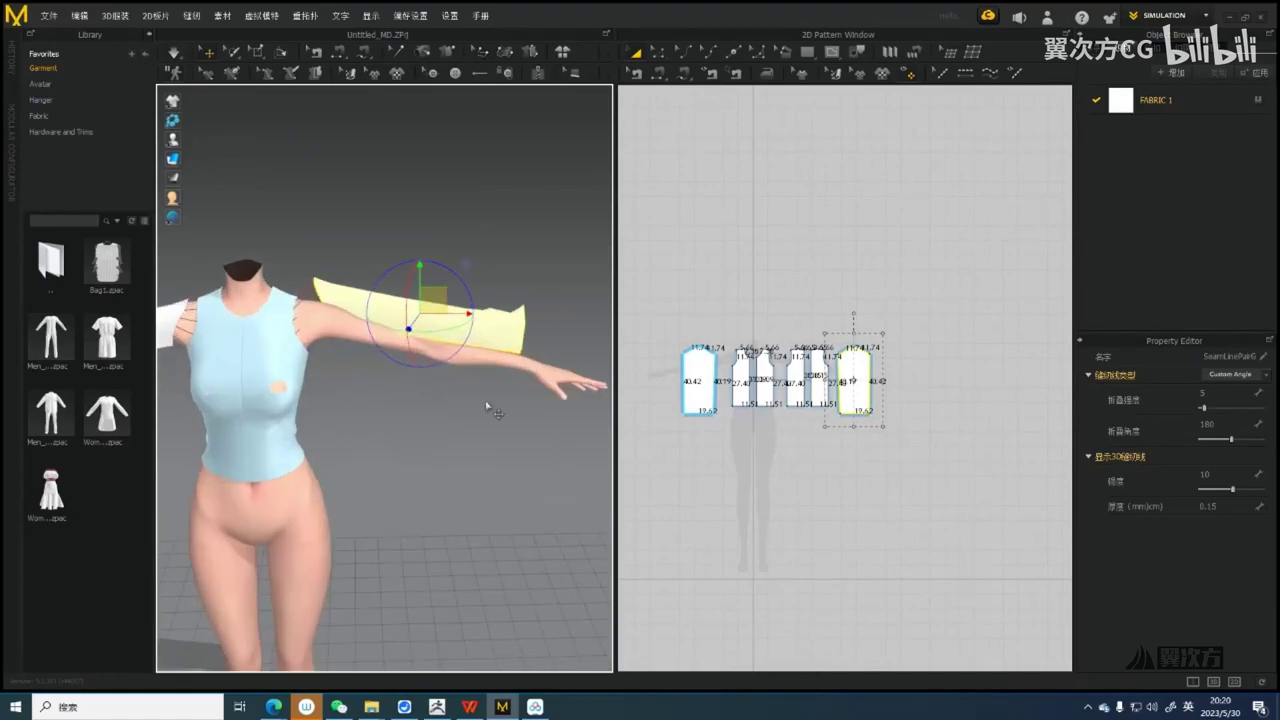
{"action": "key", "text": "shift+f"}
{"action": "scroll", "coordinate": [434, 297], "scroll_direction": "up", "scroll_amount": 1}
{"action": "scroll", "coordinate": [434, 297], "scroll_direction": "down", "scroll_amount": 3}
{"action": "right_click_drag", "start_coordinate": [434, 297], "coordinate": [314, 540]}
{"action": "left_click", "coordinate": [317, 508]}
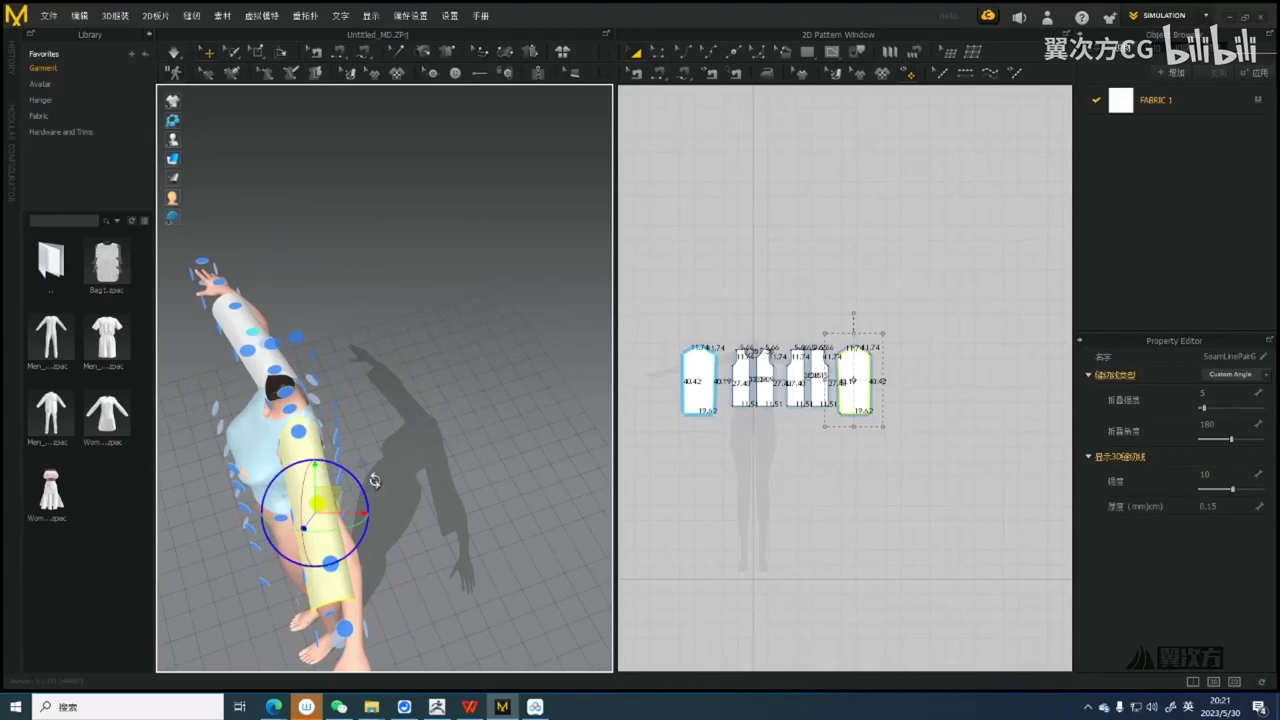
Reposition the copied sleeve along the arm using other arrangement points, settling it on the upper arm, and deselect it
{"action": "right_click_drag", "start_coordinate": [374, 480], "coordinate": [436, 340]}
{"action": "scroll", "coordinate": [262, 338], "scroll_direction": "up", "scroll_amount": 2}
{"action": "middle_click_drag", "start_coordinate": [298, 364], "coordinate": [335, 383]}
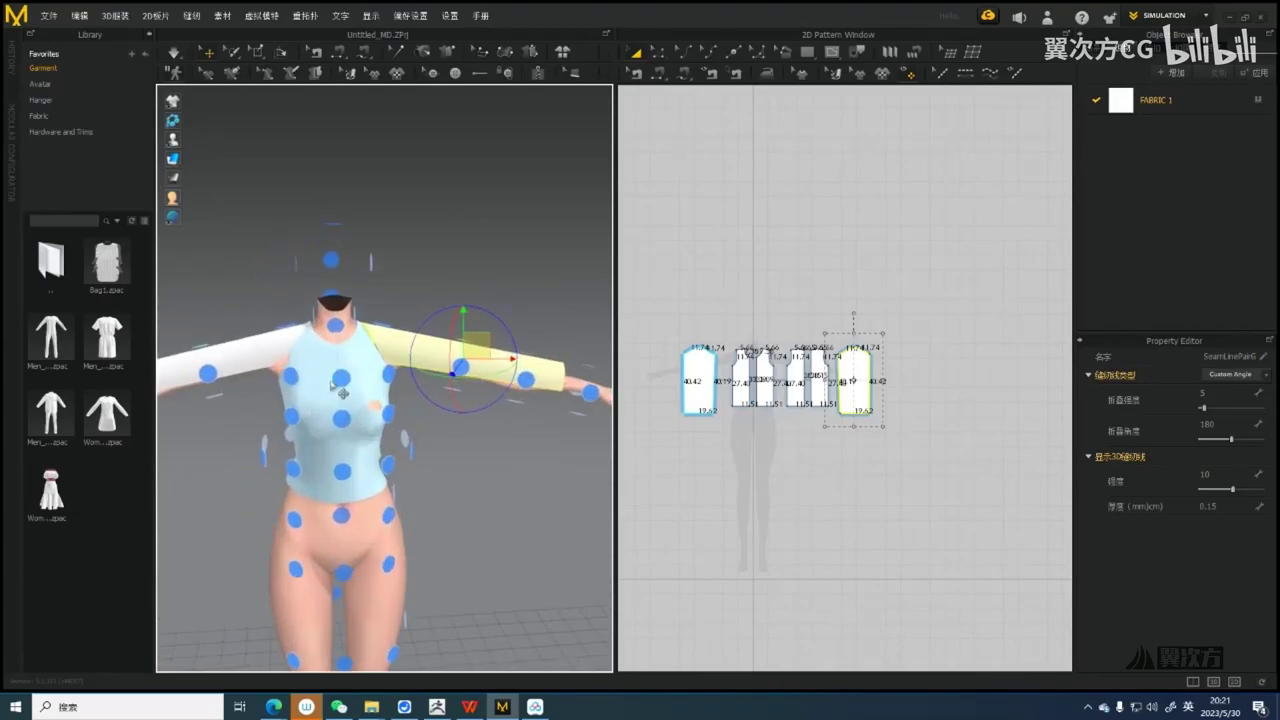
{"action": "right_click_drag", "start_coordinate": [335, 383], "coordinate": [271, 409]}
{"action": "left_click", "coordinate": [545, 467]}
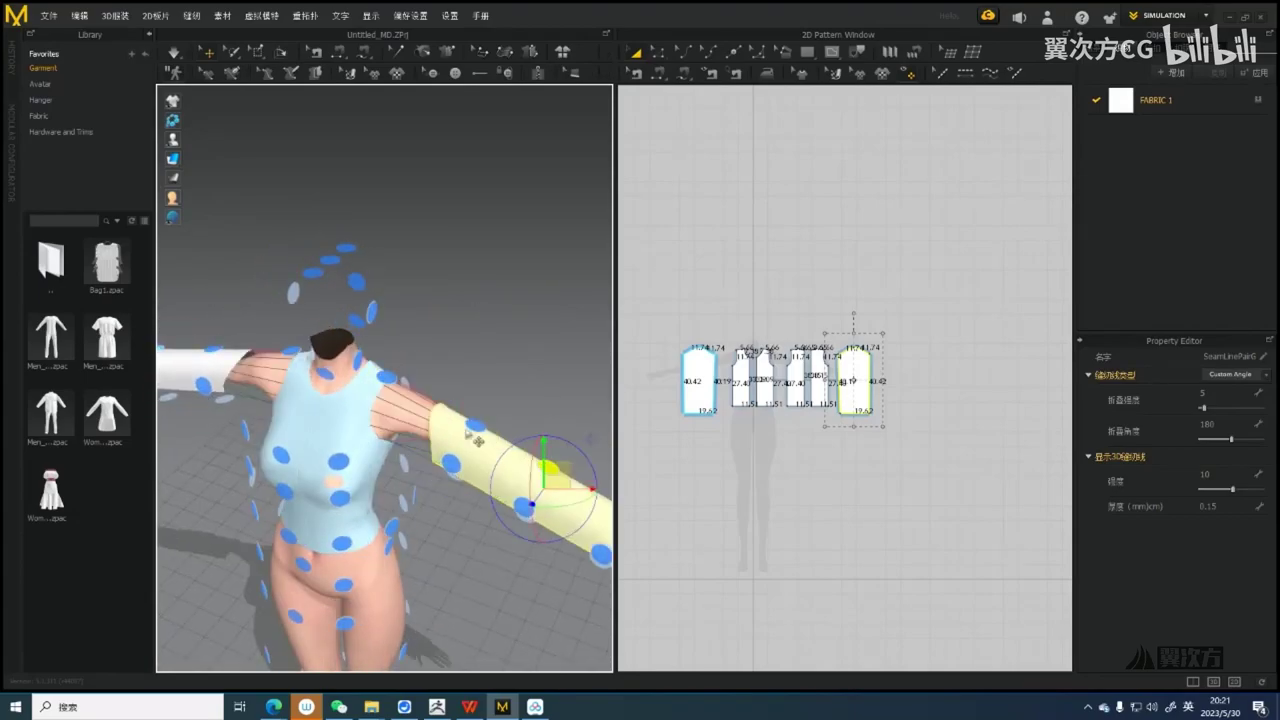
{"action": "right_click_drag", "start_coordinate": [478, 408], "coordinate": [319, 359]}
{"action": "left_click", "coordinate": [481, 391]}
{"action": "scroll", "coordinate": [503, 294], "scroll_direction": "down", "scroll_amount": 2}
{"action": "left_click", "coordinate": [523, 249]}
Run the simulation to pull the copied sleeve onto the armhole and drape it over the arm
{"action": "scroll", "coordinate": [380, 379], "scroll_direction": "up", "scroll_amount": 1}
{"action": "scroll", "coordinate": [347, 372], "scroll_direction": "up", "scroll_amount": 1}
{"action": "middle_click_drag", "start_coordinate": [425, 385], "coordinate": [347, 372]}
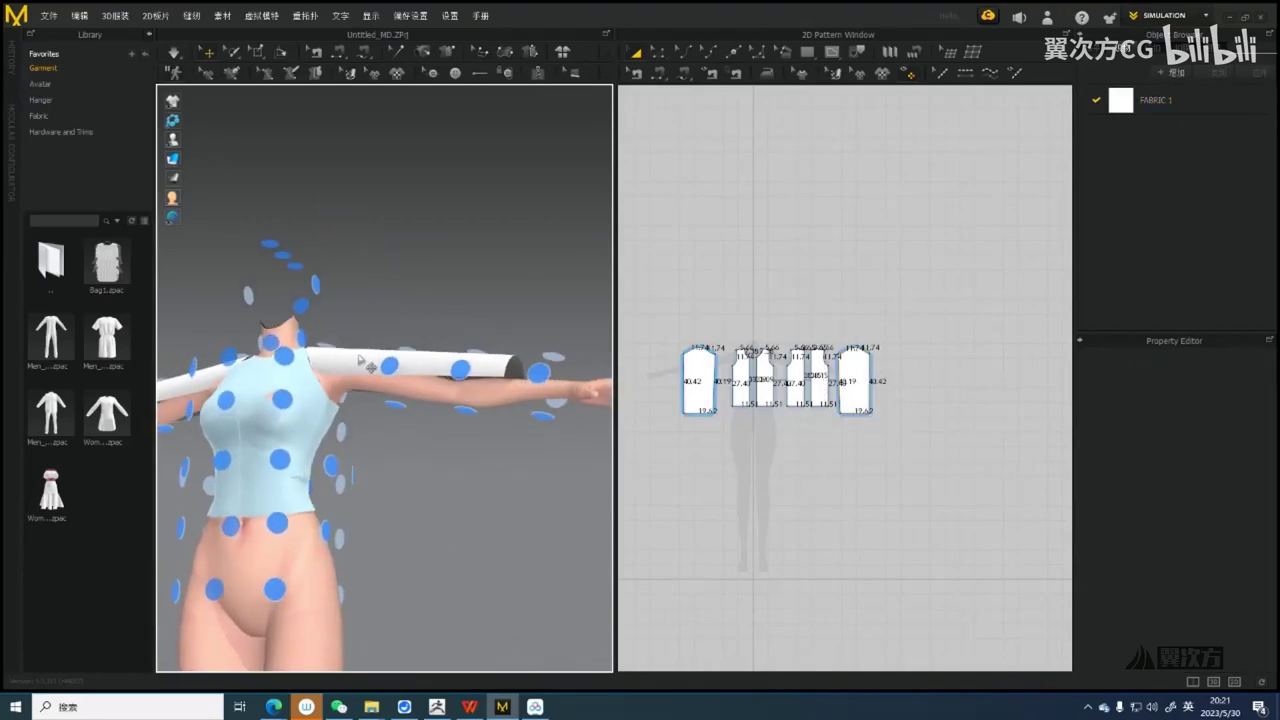
{"action": "key", "text": "space"}
{"action": "right_click_drag", "start_coordinate": [437, 413], "coordinate": [363, 309]}
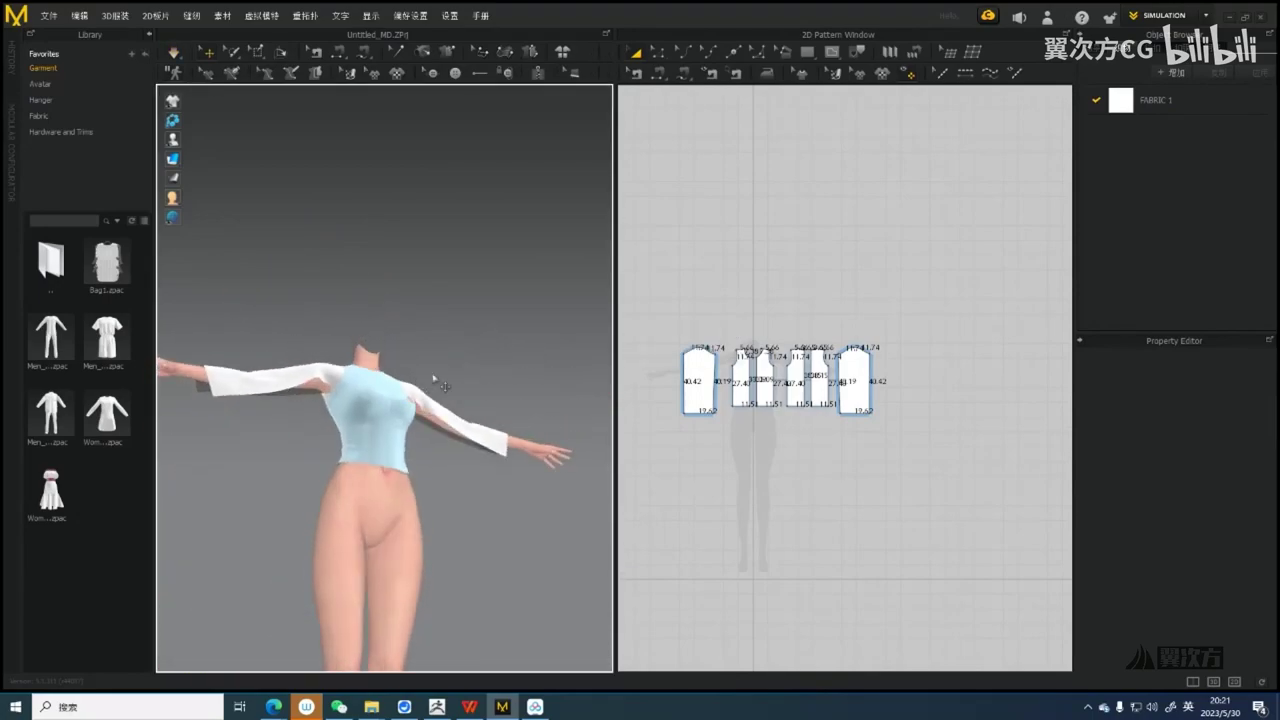
{"action": "right_click_drag", "start_coordinate": [433, 379], "coordinate": [400, 366]}
{"action": "scroll", "coordinate": [422, 450], "scroll_direction": "up", "scroll_amount": 2}
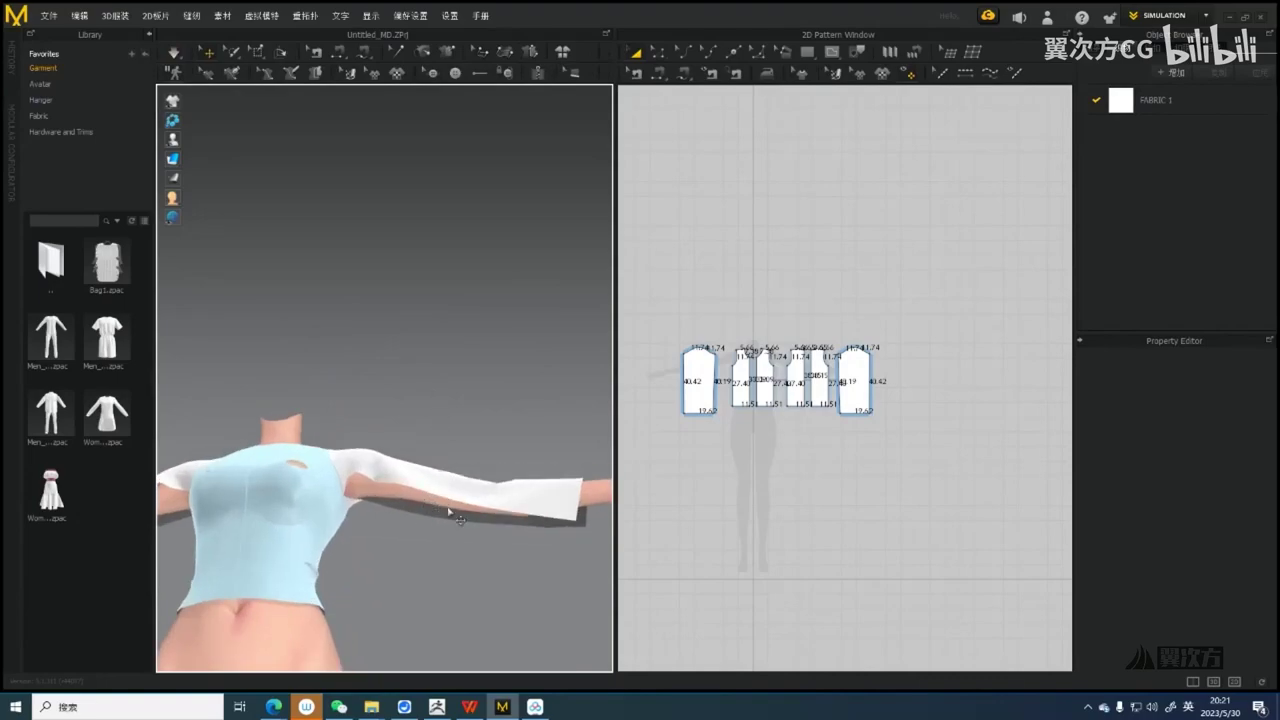
Sew the copied sleeve's two long side edges together with segment sewing to close the underarm seam
{"action": "key", "text": "n"}
{"action": "left_click", "coordinate": [430, 496]}
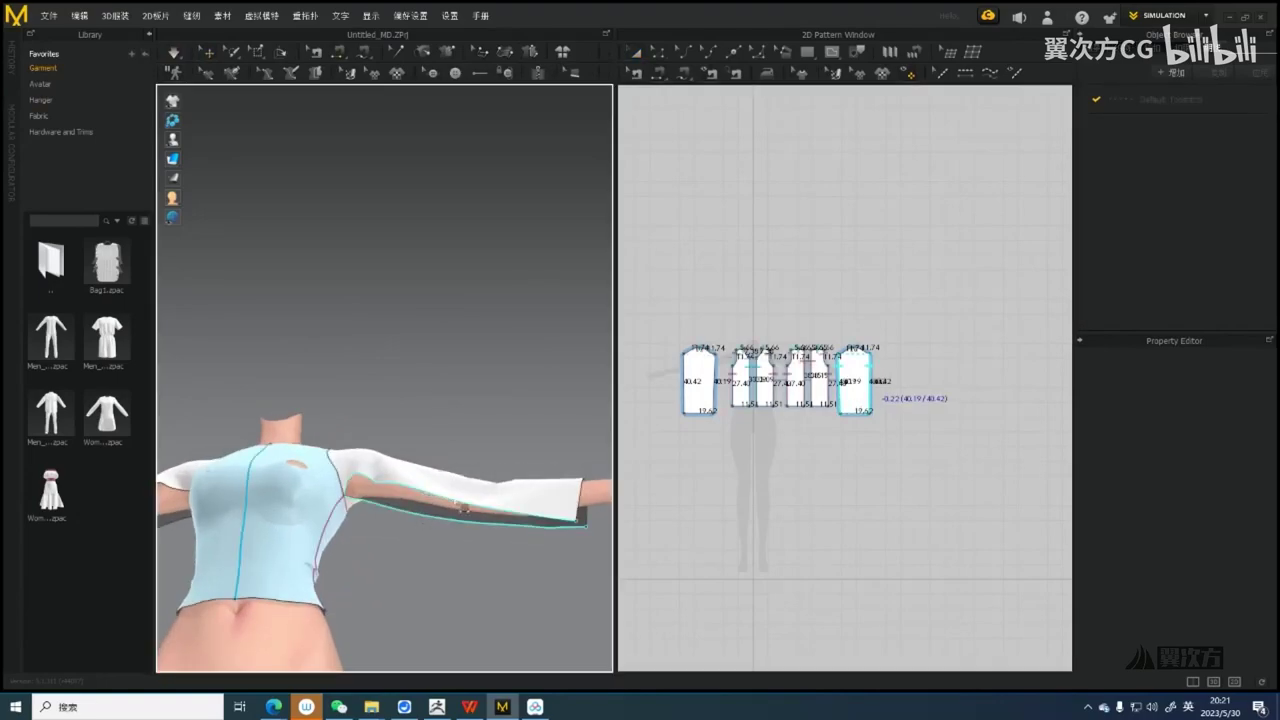
{"action": "left_click", "coordinate": [463, 507]}
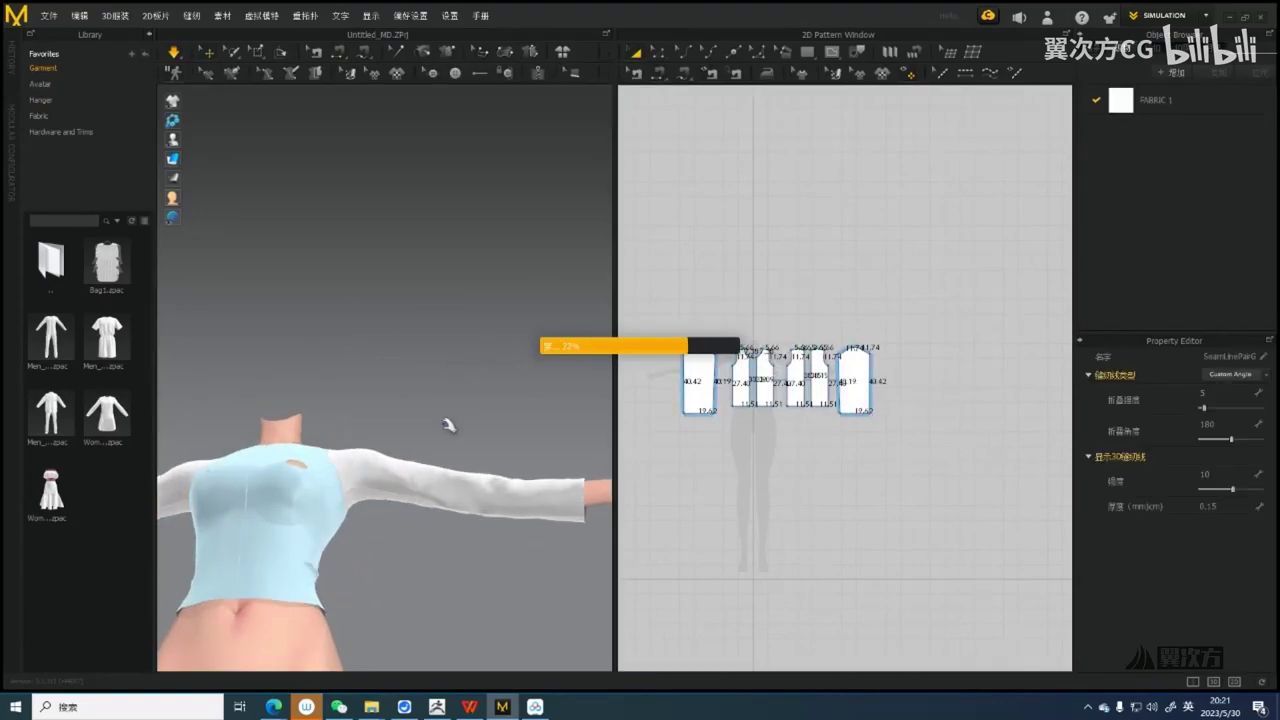
Simulate the garment again so the newly sewn underarm seam closes around the arm
{"action": "scroll", "coordinate": [503, 447], "scroll_direction": "down", "scroll_amount": 5}
{"action": "right_click_drag", "start_coordinate": [430, 450], "coordinate": [397, 440]}
{"action": "key", "text": "space"}
{"action": "scroll", "coordinate": [397, 440], "scroll_direction": "up", "scroll_amount": 3}
{"action": "key", "text": "space"}
{"action": "middle_click_drag", "start_coordinate": [369, 412], "coordinate": [437, 426]}
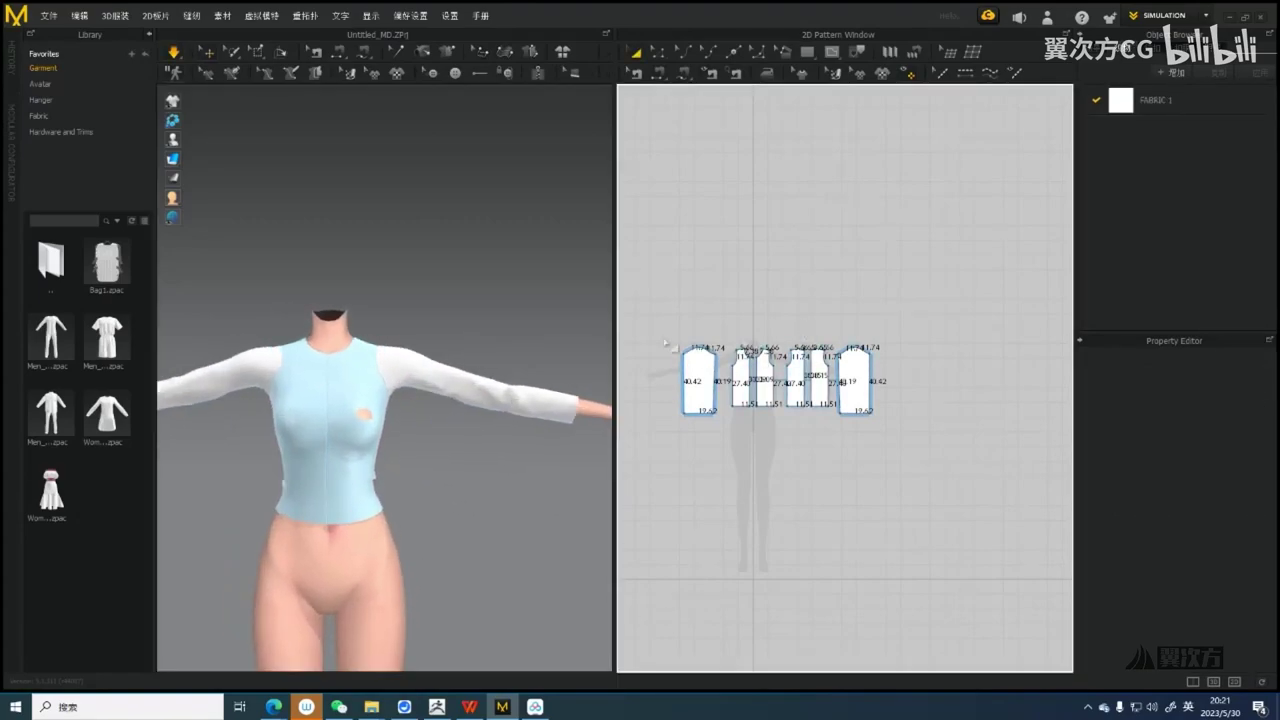
Select all the pattern pieces, unfreeze them and simulate the whole top together
{"action": "left_click_drag", "start_coordinate": [672, 346], "coordinate": [900, 411]}
{"action": "right_click", "coordinate": [847, 395]}
{"action": "left_click", "coordinate": [894, 449]}
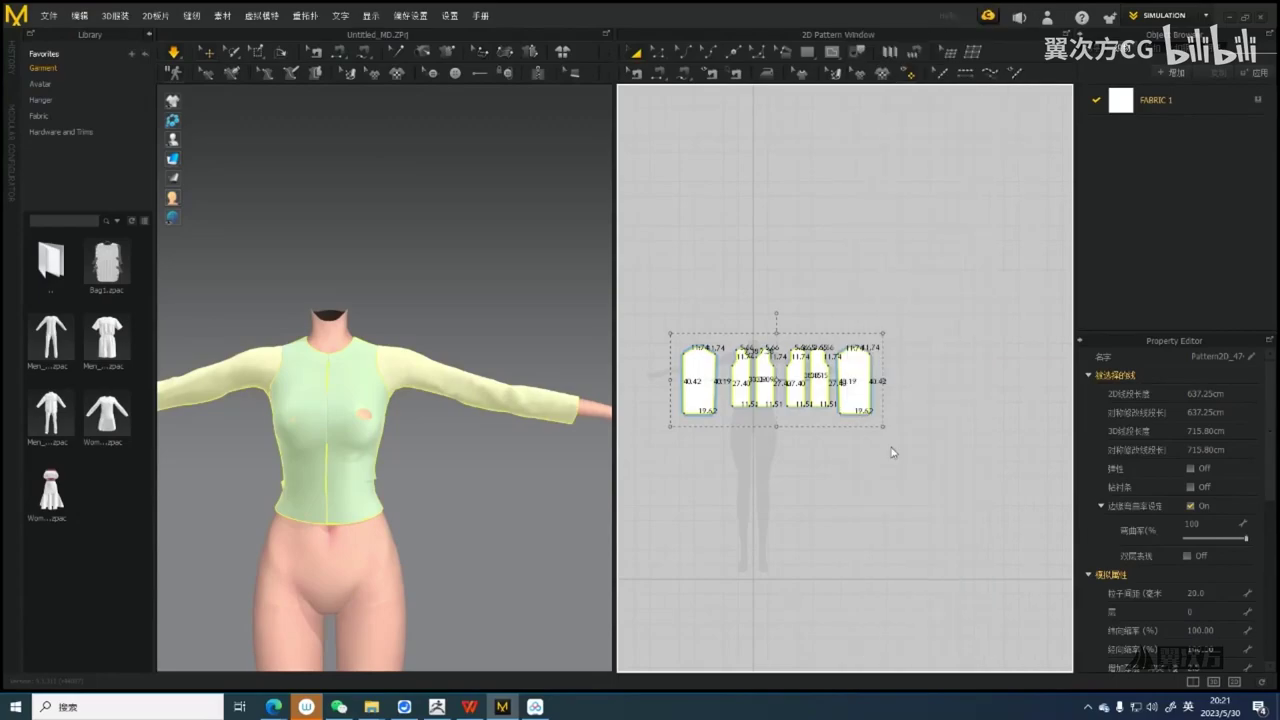
{"action": "key", "text": "space"}
{"action": "scroll", "coordinate": [546, 446], "scroll_direction": "down", "scroll_amount": 5}
{"action": "right_click_drag", "start_coordinate": [546, 446], "coordinate": [686, 420]}
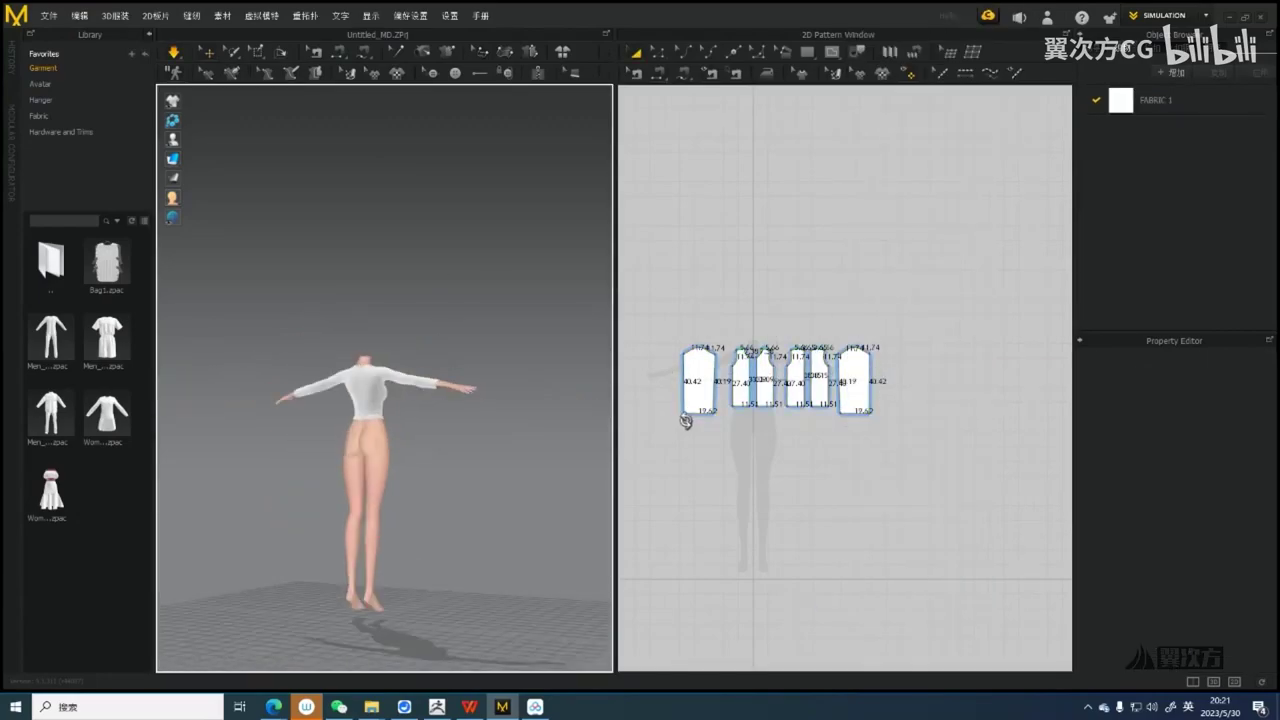
{"action": "scroll", "coordinate": [466, 451], "scroll_direction": "up", "scroll_amount": 5}
{"action": "right_click_drag", "start_coordinate": [466, 451], "coordinate": [275, 458]}
{"action": "scroll", "coordinate": [390, 450], "scroll_direction": "up", "scroll_amount": 4}
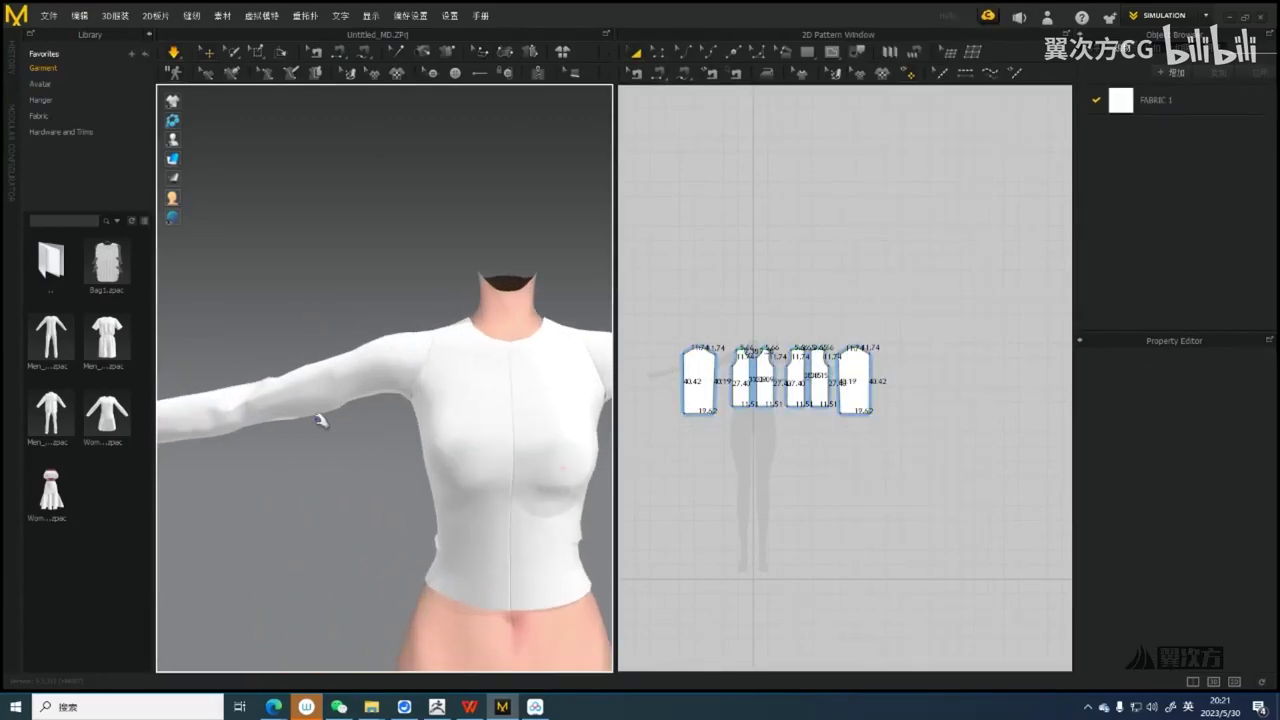
Tug the fabric of both sleeves during the simulation to adjust how they sit on the arms
{"action": "left_click", "coordinate": [352, 400]}
{"action": "scroll", "coordinate": [352, 400], "scroll_direction": "down", "scroll_amount": 3}
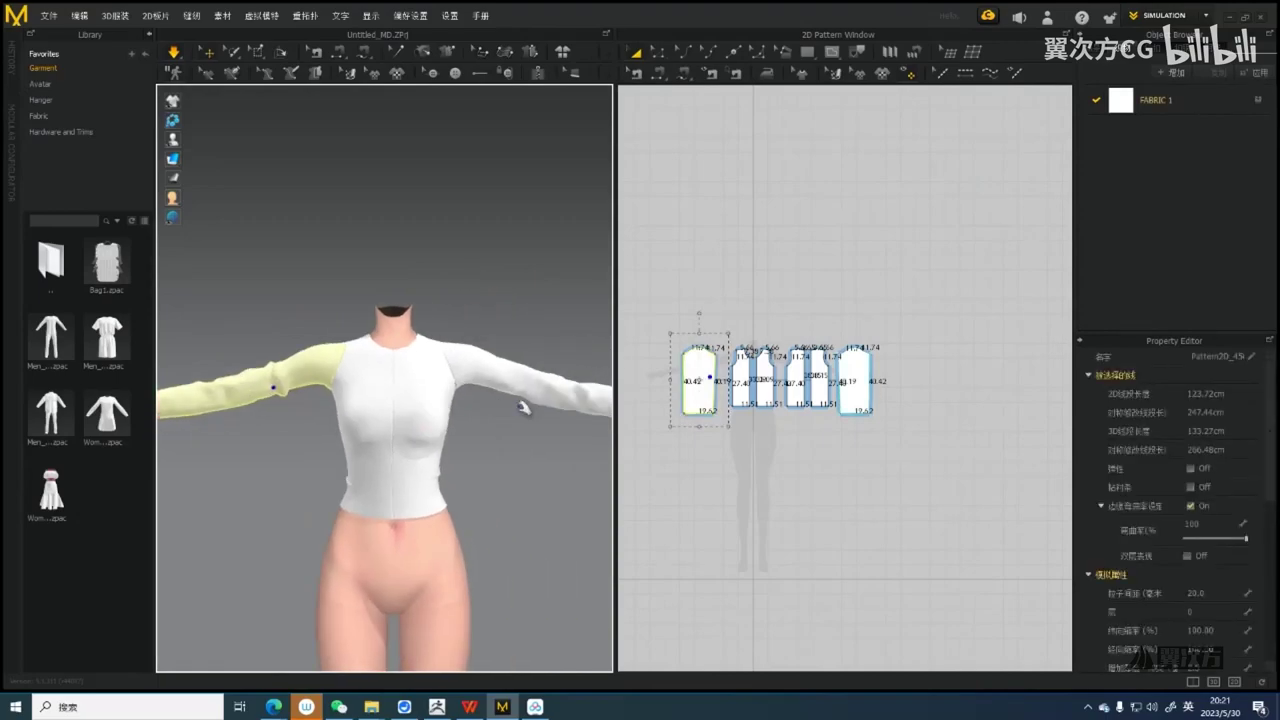
{"action": "left_click", "coordinate": [525, 398]}
{"action": "left_click_drag", "start_coordinate": [540, 418], "coordinate": [552, 414]}
Examine the draped top from the side, back and front for fit and wrinkles
{"action": "right_click_drag", "start_coordinate": [552, 414], "coordinate": [323, 390]}
{"action": "middle_click_drag", "start_coordinate": [632, 419], "coordinate": [530, 433]}
{"action": "scroll", "coordinate": [726, 392], "scroll_direction": "up", "scroll_amount": 3}
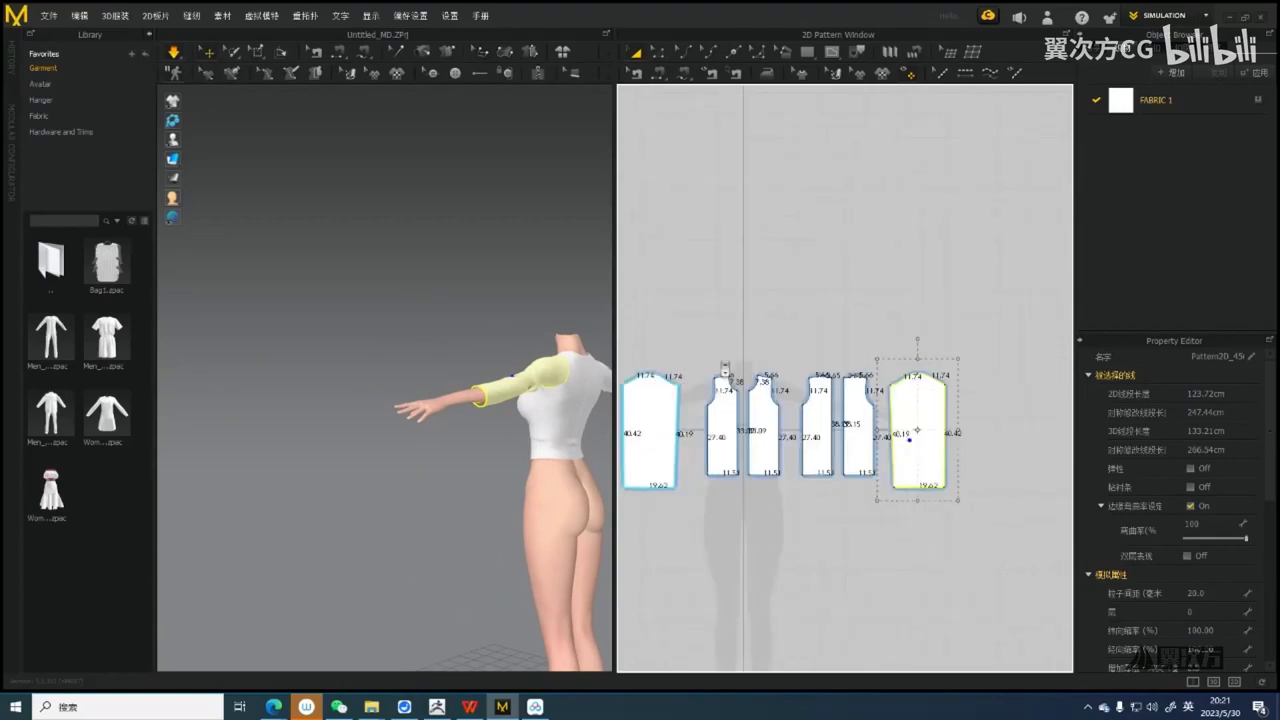
{"action": "right_click_drag", "start_coordinate": [550, 430], "coordinate": [457, 440]}
{"action": "scroll", "coordinate": [527, 484], "scroll_direction": "up", "scroll_amount": 5}
{"action": "middle_click_drag", "start_coordinate": [420, 492], "coordinate": [387, 472]}
{"action": "key", "text": "2"}
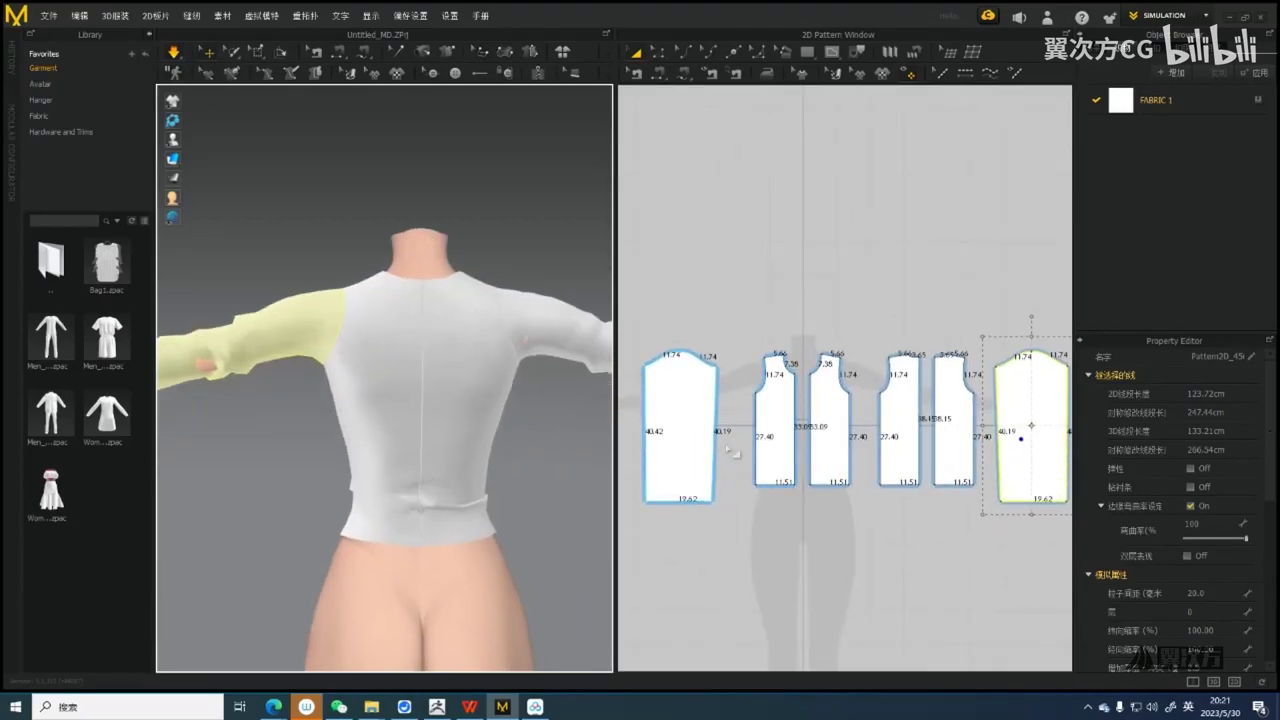
{"action": "scroll", "coordinate": [360, 388], "scroll_direction": "up", "scroll_amount": 5}
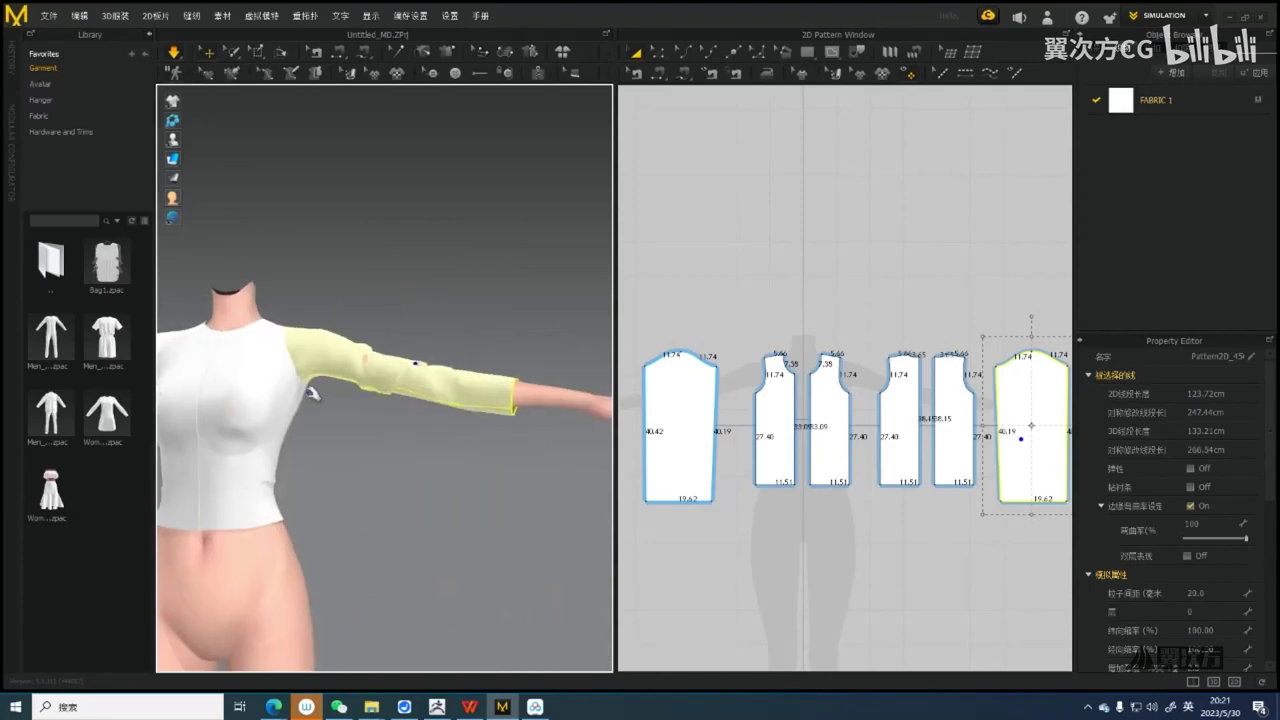
{"action": "middle_click_drag", "start_coordinate": [311, 391], "coordinate": [426, 434]}
{"action": "scroll", "coordinate": [416, 410], "scroll_direction": "down", "scroll_amount": 2}
{"action": "right_click_drag", "start_coordinate": [411, 397], "coordinate": [497, 374]}
Adjust the drape of both sleeves once more in the running simulation, return to the front view and clear the selection
{"action": "left_click", "coordinate": [364, 422]}
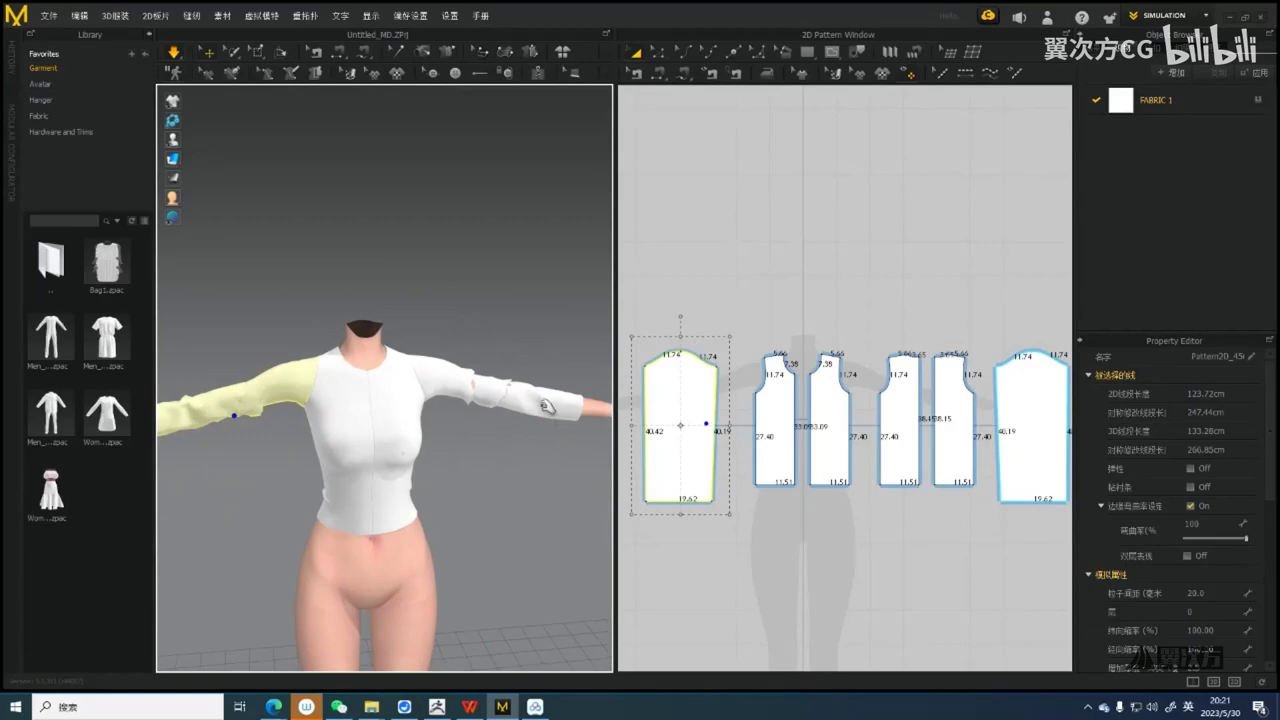
{"action": "left_click", "coordinate": [497, 374]}
{"action": "key", "text": "2"}
{"action": "left_click", "coordinate": [471, 424]}
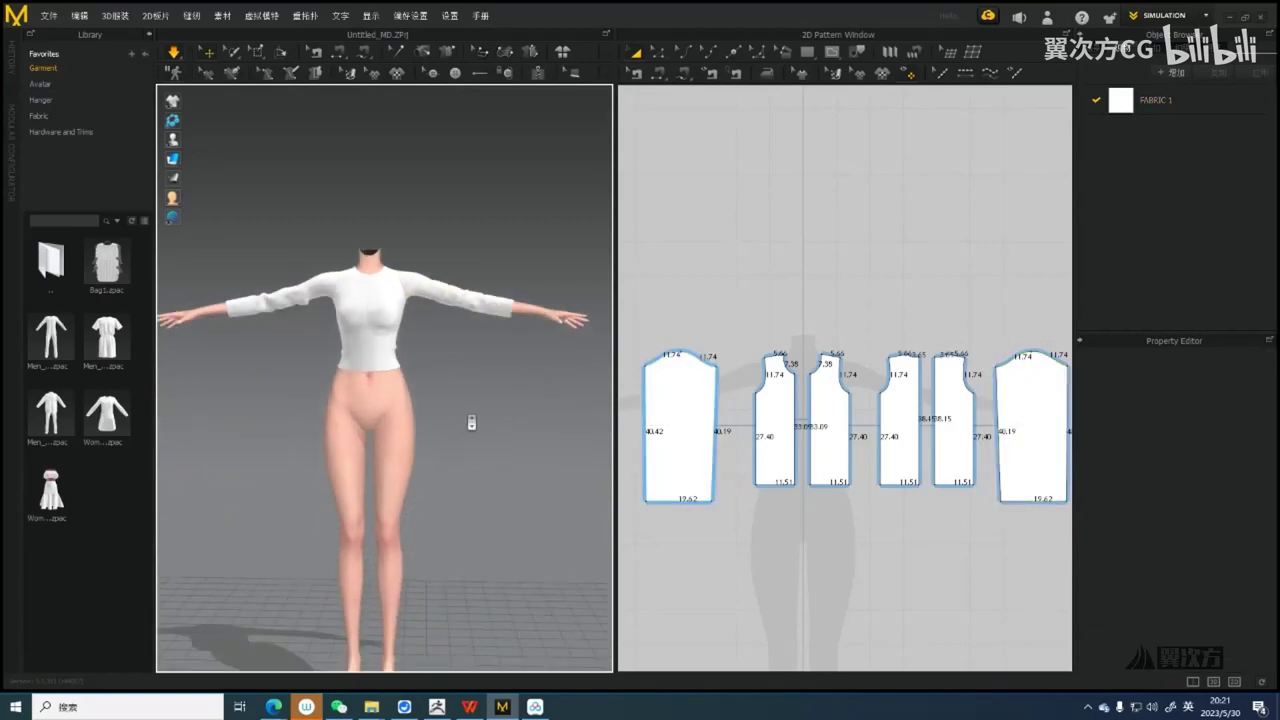
Select all the top's pattern pieces and move them straight up above the avatar silhouette in the pattern layout
{"action": "scroll", "coordinate": [471, 424], "scroll_direction": "up", "scroll_amount": 2}
{"action": "scroll", "coordinate": [714, 337], "scroll_direction": "down", "scroll_amount": 3}
{"action": "left_click_drag", "start_coordinate": [714, 337], "coordinate": [955, 461]}
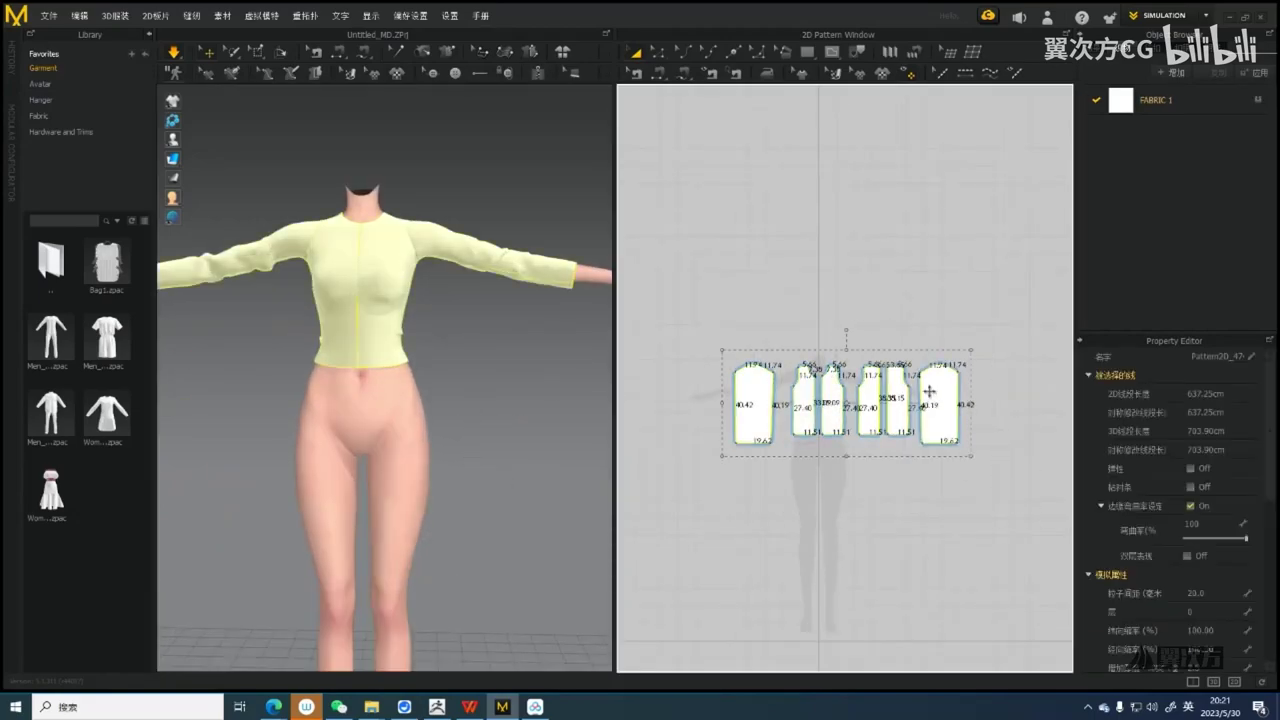
{"action": "left_click_drag", "start_coordinate": [929, 391], "coordinate": [929, 266]}
{"action": "right_click_drag", "start_coordinate": [463, 434], "coordinate": [434, 380]}
{"action": "scroll", "coordinate": [434, 380], "scroll_direction": "up", "scroll_amount": 3}
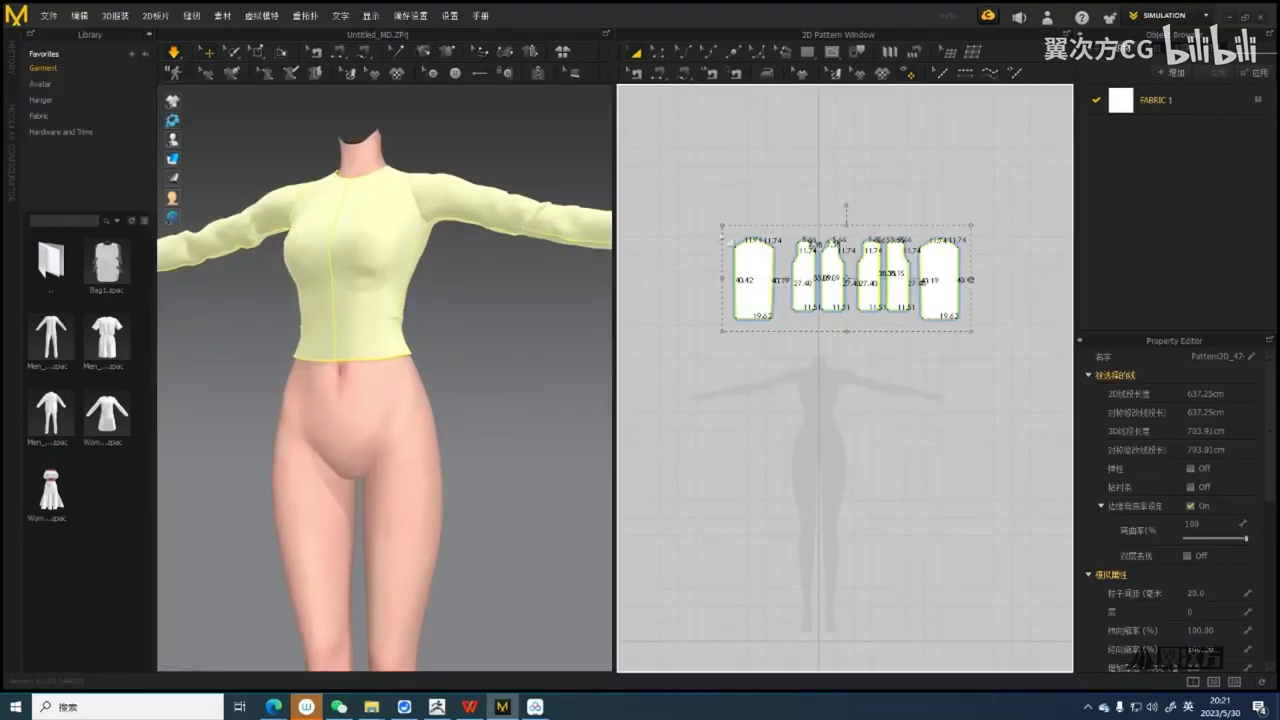
Select all pattern pieces of the top and freeze them so they stay fixed on the avatar
{"action": "left_click_drag", "start_coordinate": [673, 186], "coordinate": [1012, 363]}
{"action": "right_click", "coordinate": [928, 288]}
{"action": "left_click", "coordinate": [981, 466]}
{"action": "scroll", "coordinate": [503, 417], "scroll_direction": "down", "scroll_amount": 1}
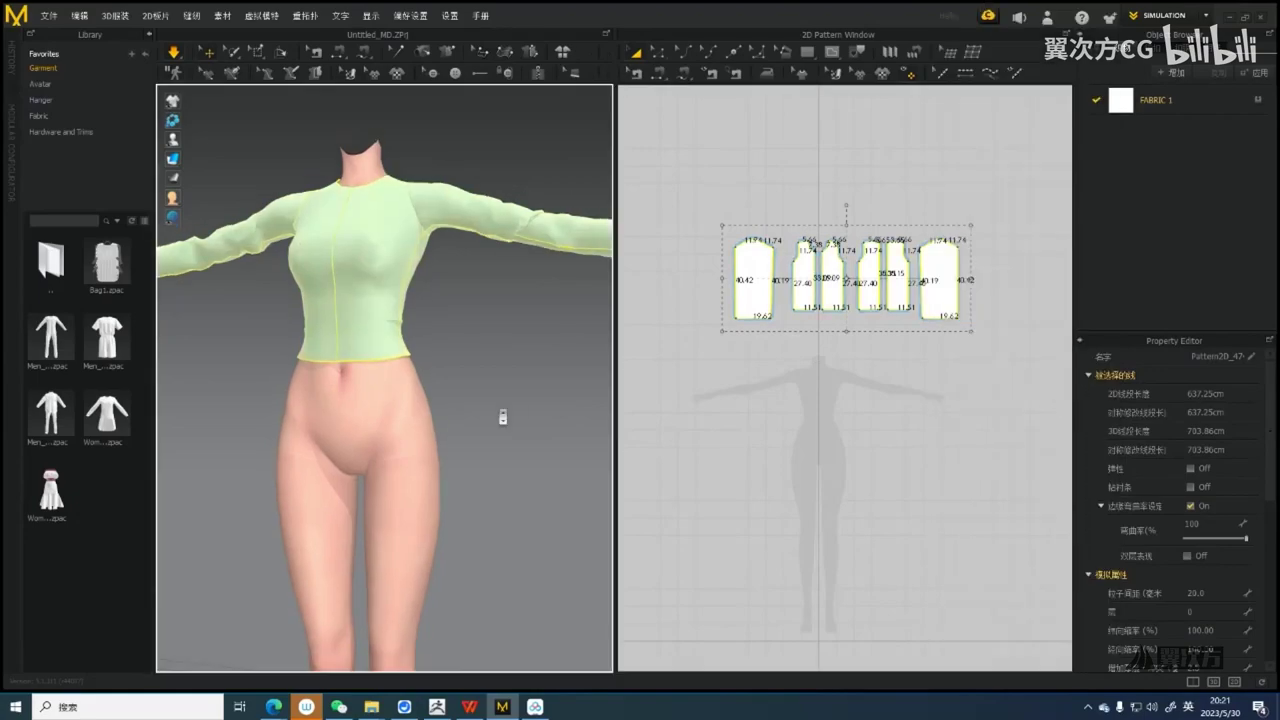
{"action": "scroll", "coordinate": [503, 417], "scroll_direction": "down", "scroll_amount": 2}
{"action": "scroll", "coordinate": [789, 409], "scroll_direction": "up", "scroll_amount": 2}
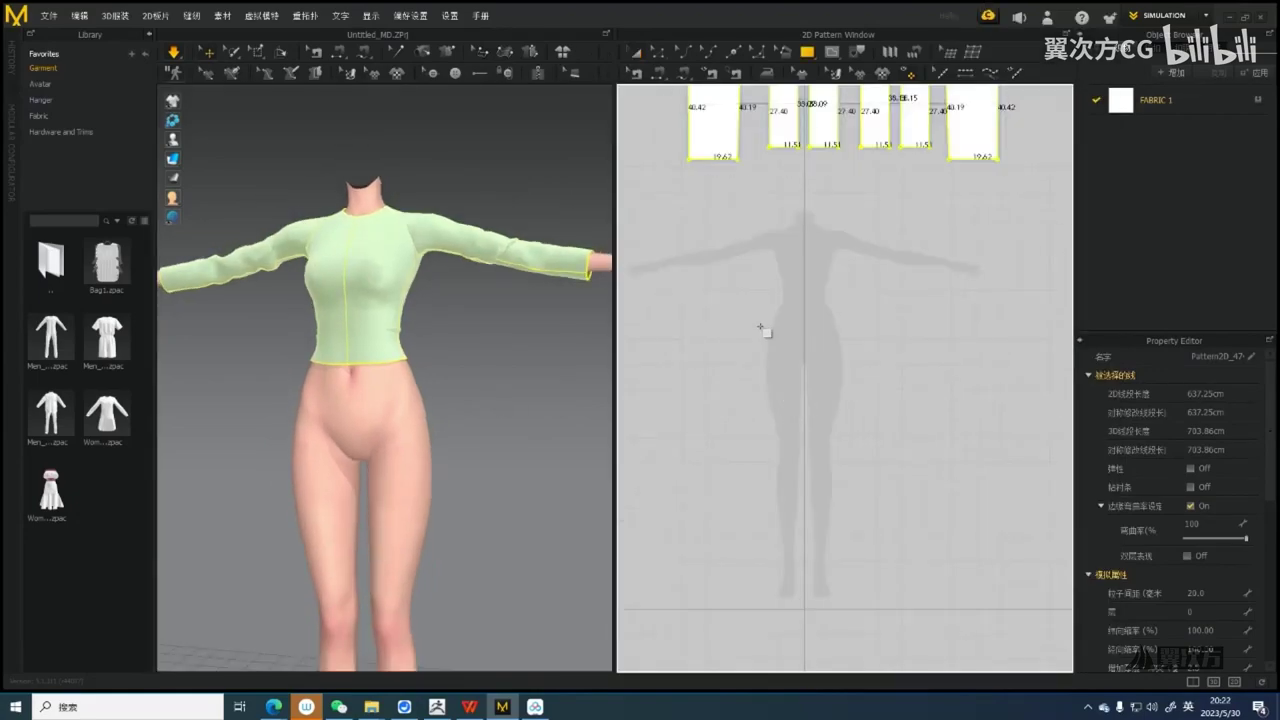
Draw a tall rectangular pattern about 17.4 by 97.3 cm over the avatar silhouette's right leg, ending at the centre line
{"action": "left_click_drag", "start_coordinate": [771, 345], "coordinate": [809, 567]}
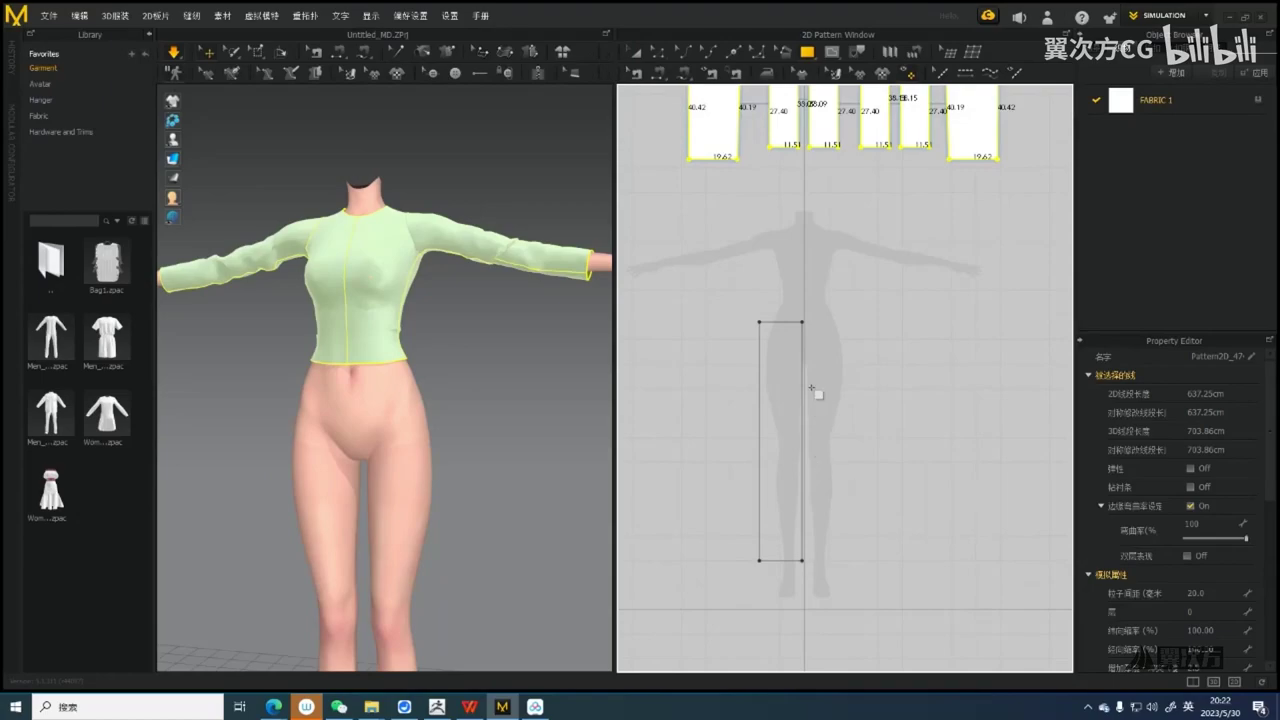
{"action": "left_click", "coordinate": [760, 412]}
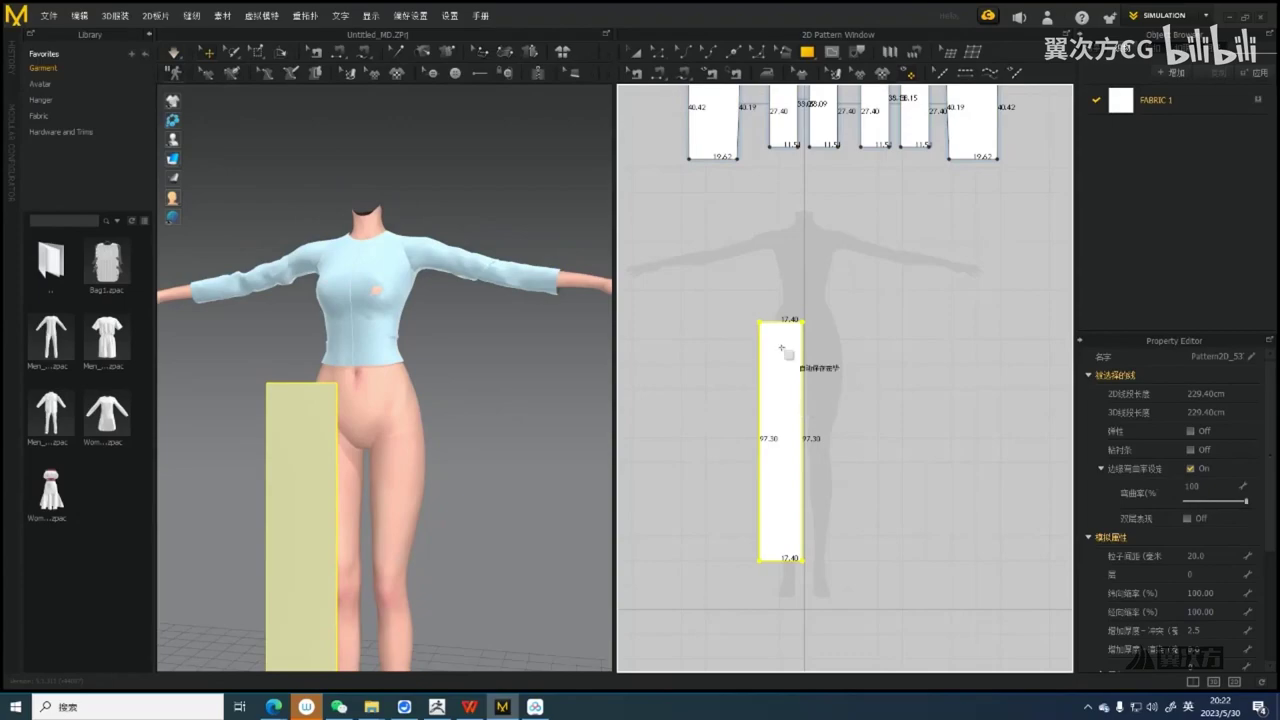
{"action": "scroll", "coordinate": [787, 341], "scroll_direction": "up", "scroll_amount": 4}
{"action": "scroll", "coordinate": [778, 431], "scroll_direction": "down", "scroll_amount": 4}
{"action": "middle_click_drag", "start_coordinate": [779, 495], "coordinate": [784, 328]}
{"action": "middle_click_drag", "start_coordinate": [425, 487], "coordinate": [434, 460]}
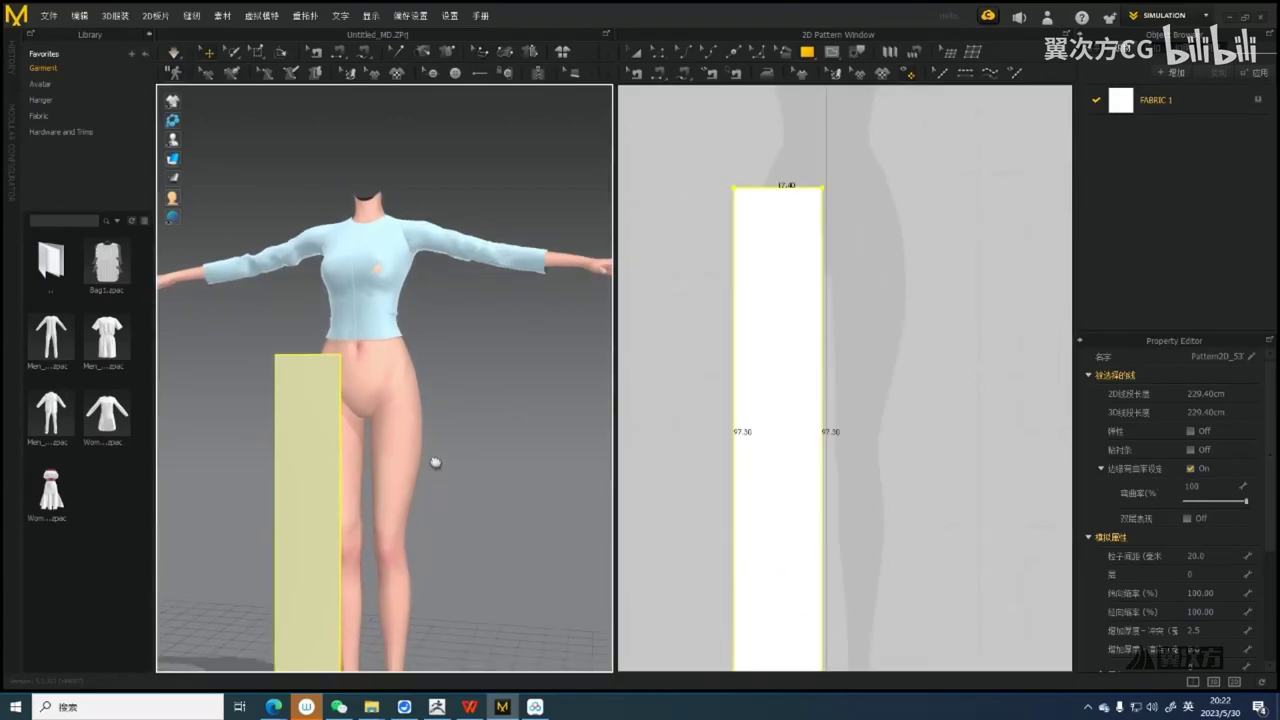
Move the outer bottom corner of the leg rectangle inward, narrowing the hem to about 13.7 cm
{"action": "scroll", "coordinate": [434, 446], "scroll_direction": "down", "scroll_amount": 3}
{"action": "mouse_move", "coordinate": [436, 430]}
{"action": "right_mouse_down"}
{"action": "mouse_move", "coordinate": [526, 418]}
{"action": "mouse_move", "coordinate": [429, 420]}
{"action": "right_mouse_up"}
{"action": "scroll", "coordinate": [737, 427], "scroll_direction": "down", "scroll_amount": 3}
{"action": "scroll", "coordinate": [756, 528], "scroll_direction": "up", "scroll_amount": 2}
{"action": "middle_click_drag", "start_coordinate": [756, 528], "coordinate": [743, 497]}
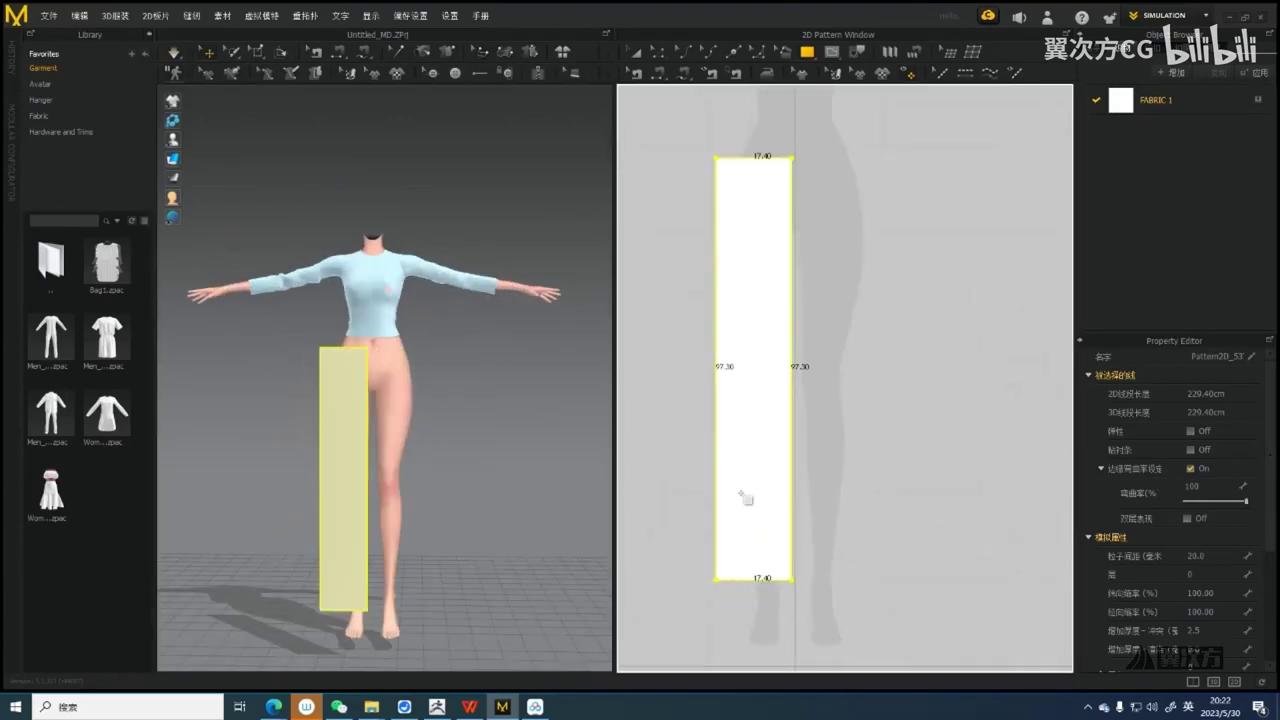
{"action": "key", "text": "z"}
{"action": "left_click_drag", "start_coordinate": [716, 579], "coordinate": [742, 589]}
Add points about 4 cm along the top edge and 15 cm down the inner edge, and delete the corner between them
{"action": "middle_click_drag", "start_coordinate": [765, 318], "coordinate": [757, 460]}
{"action": "scroll", "coordinate": [727, 377], "scroll_direction": "up", "scroll_amount": 3}
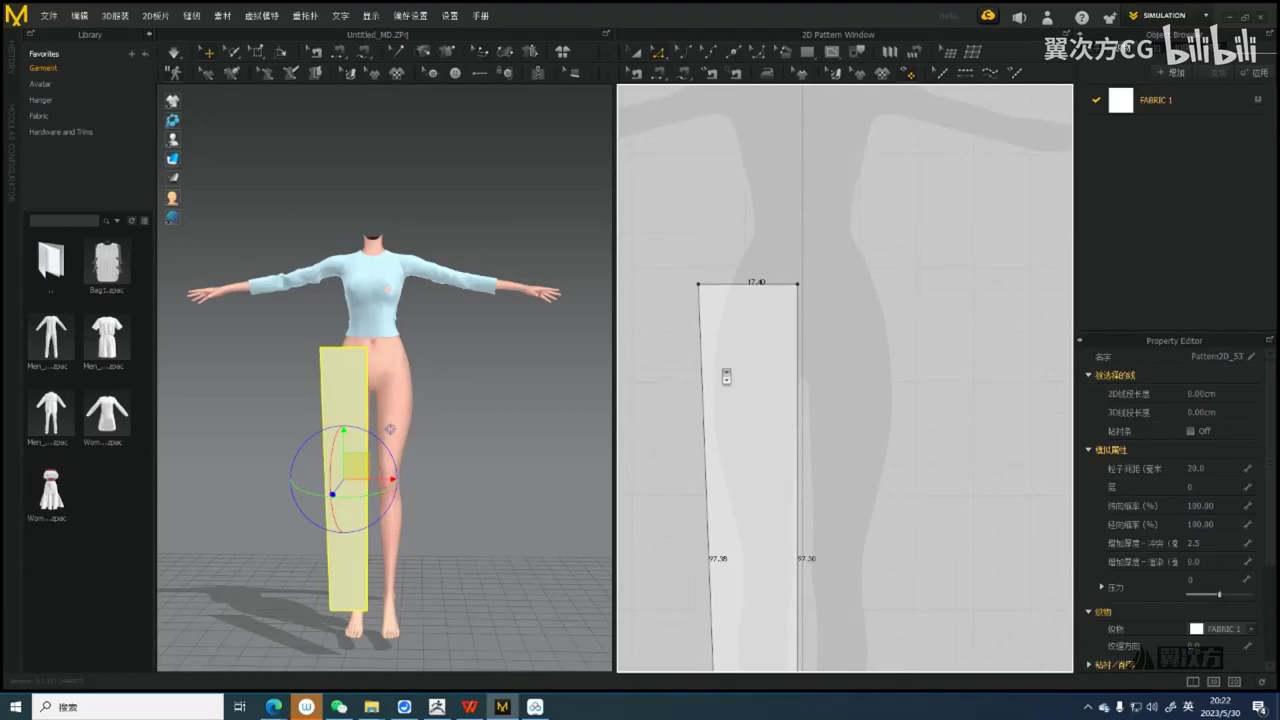
{"action": "middle_click_drag", "start_coordinate": [764, 372], "coordinate": [762, 300]}
{"action": "scroll", "coordinate": [758, 322], "scroll_direction": "down", "scroll_amount": 1}
{"action": "scroll", "coordinate": [766, 314], "scroll_direction": "up", "scroll_amount": 3}
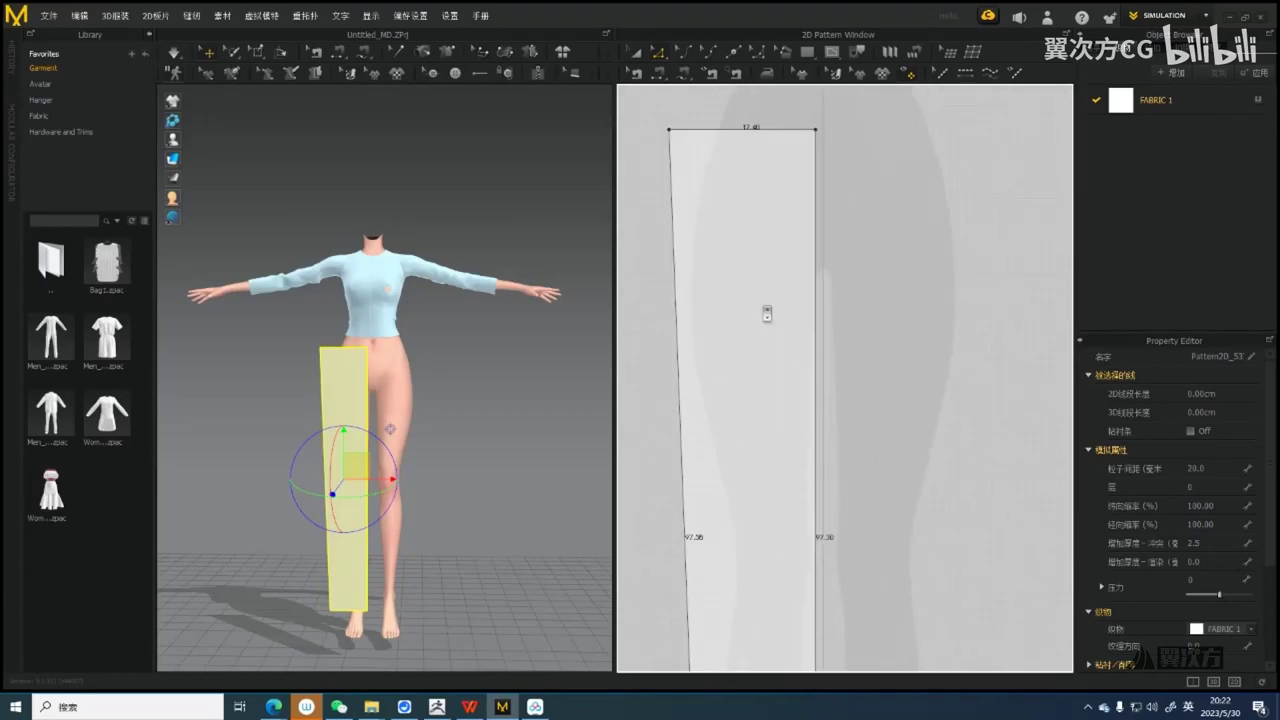
{"action": "scroll", "coordinate": [767, 314], "scroll_direction": "up", "scroll_amount": 2}
{"action": "left_click", "coordinate": [778, 203]}
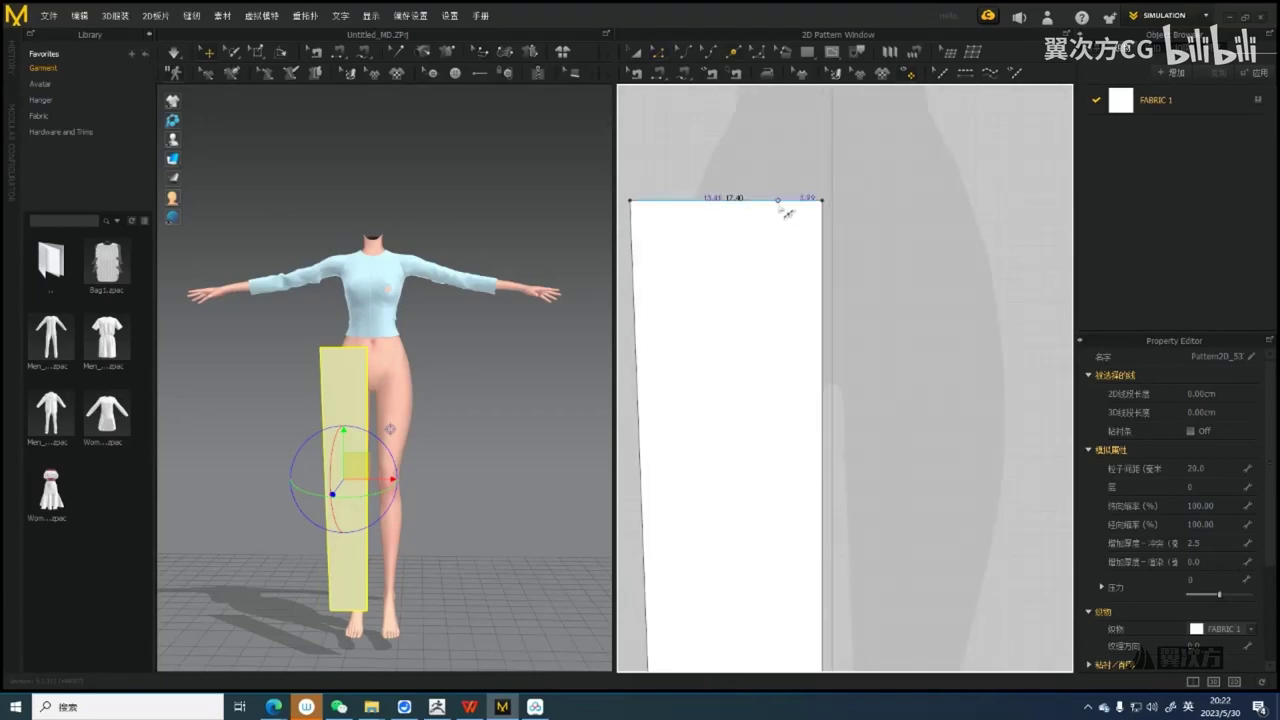
{"action": "left_click", "coordinate": [833, 370]}
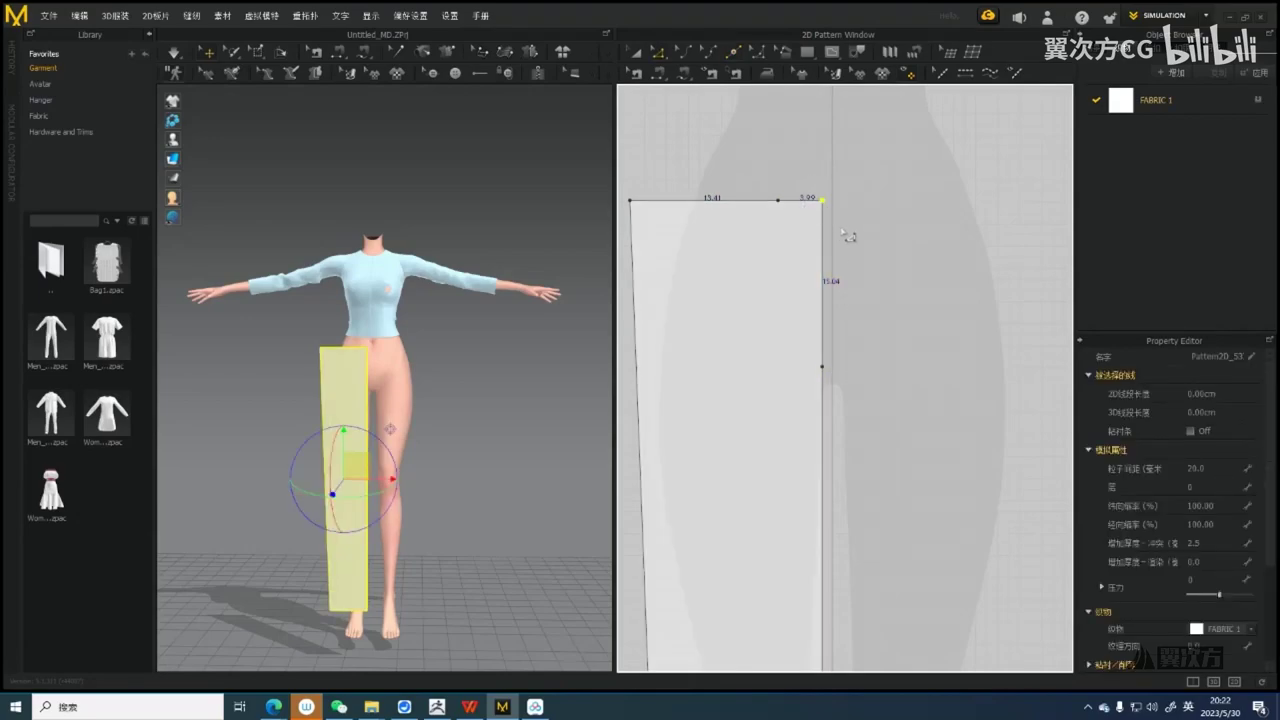
{"action": "key", "text": "Delete"}
{"action": "scroll", "coordinate": [845, 345], "scroll_direction": "down", "scroll_amount": 2}
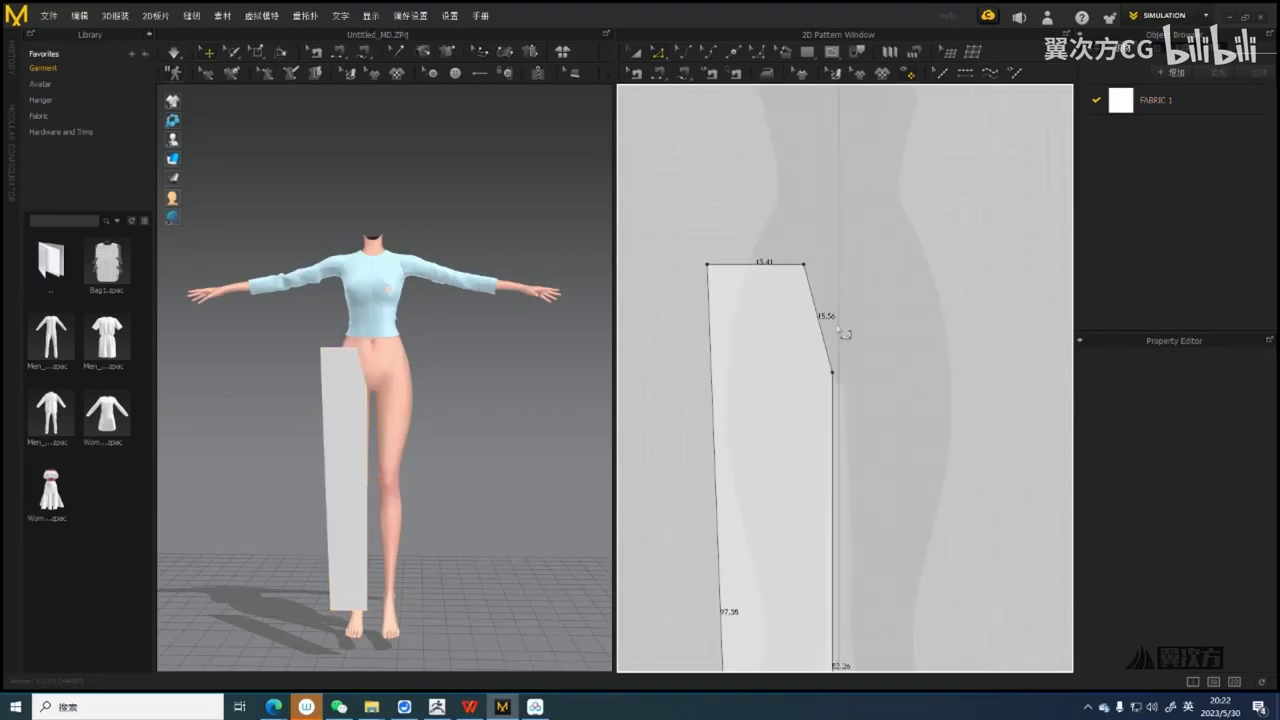
Bend the slanted upper inner edge of the leg piece inward into a smooth crotch curve
{"action": "scroll", "coordinate": [835, 328], "scroll_direction": "up", "scroll_amount": 4}
{"action": "key", "text": "c"}
{"action": "left_click_drag", "start_coordinate": [800, 347], "coordinate": [799, 384]}
{"action": "scroll", "coordinate": [853, 276], "scroll_direction": "down", "scroll_amount": 4}
{"action": "scroll", "coordinate": [849, 305], "scroll_direction": "down", "scroll_amount": 1}
{"action": "scroll", "coordinate": [849, 305], "scroll_direction": "up", "scroll_amount": 4}
{"action": "mouse_move", "coordinate": [849, 305]}
{"action": "middle_mouse_down"}
{"action": "mouse_move", "coordinate": [847, 349]}
{"action": "mouse_move", "coordinate": [857, 293]}
{"action": "middle_mouse_up"}
{"action": "scroll", "coordinate": [862, 272], "scroll_direction": "down", "scroll_amount": 4}
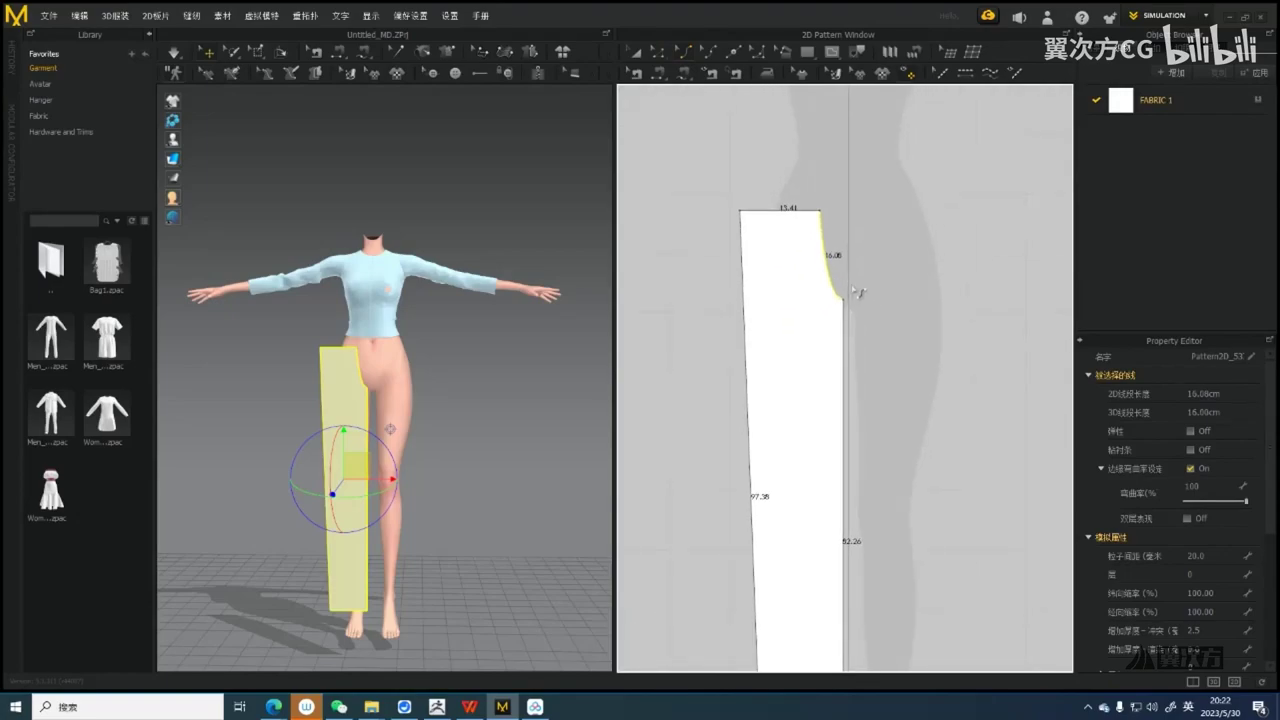
{"action": "scroll", "coordinate": [857, 293], "scroll_direction": "down", "scroll_amount": 2}
{"action": "scroll", "coordinate": [500, 400], "scroll_direction": "up", "scroll_amount": 5}
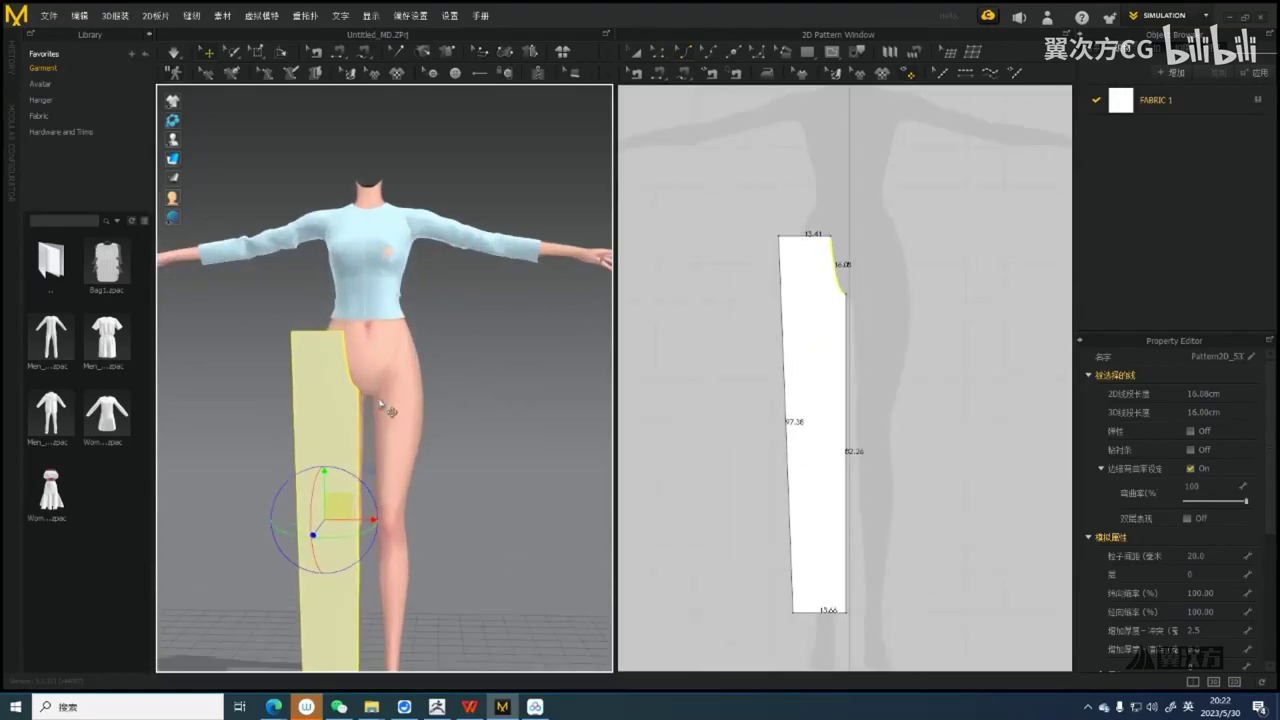
{"action": "scroll", "coordinate": [865, 297], "scroll_direction": "up", "scroll_amount": 3}
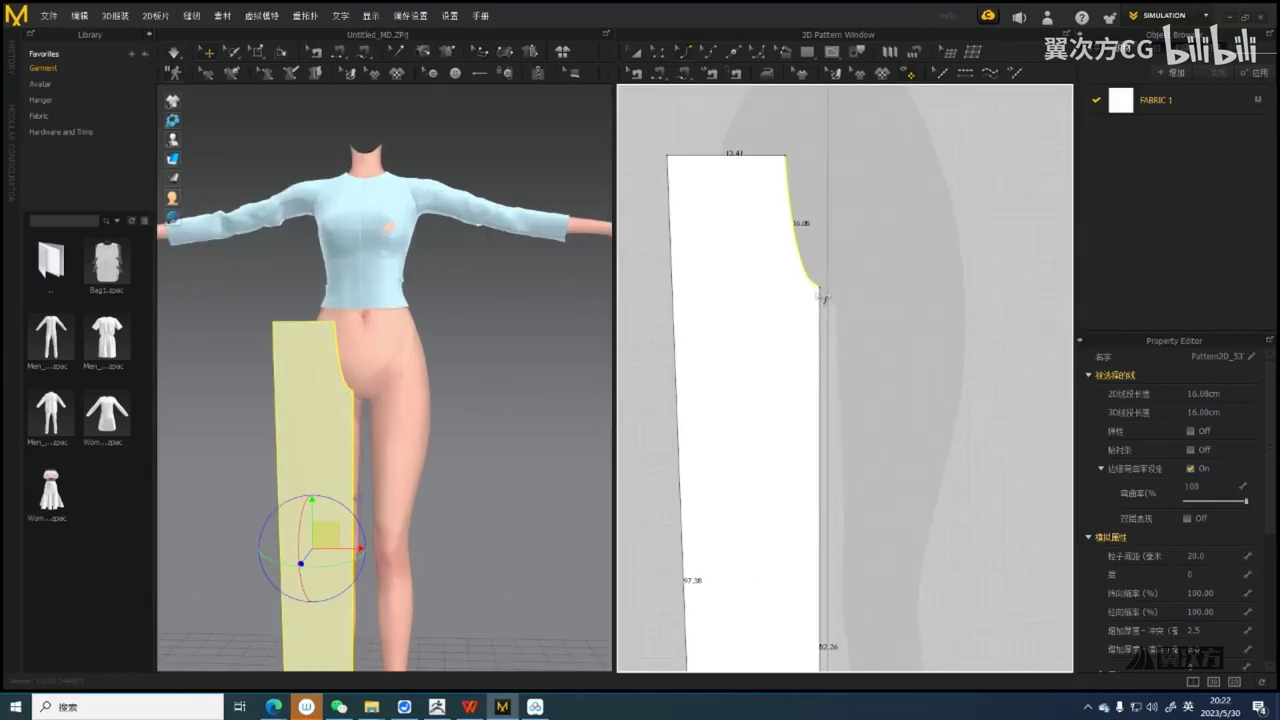
{"action": "key", "text": "alt+a"}
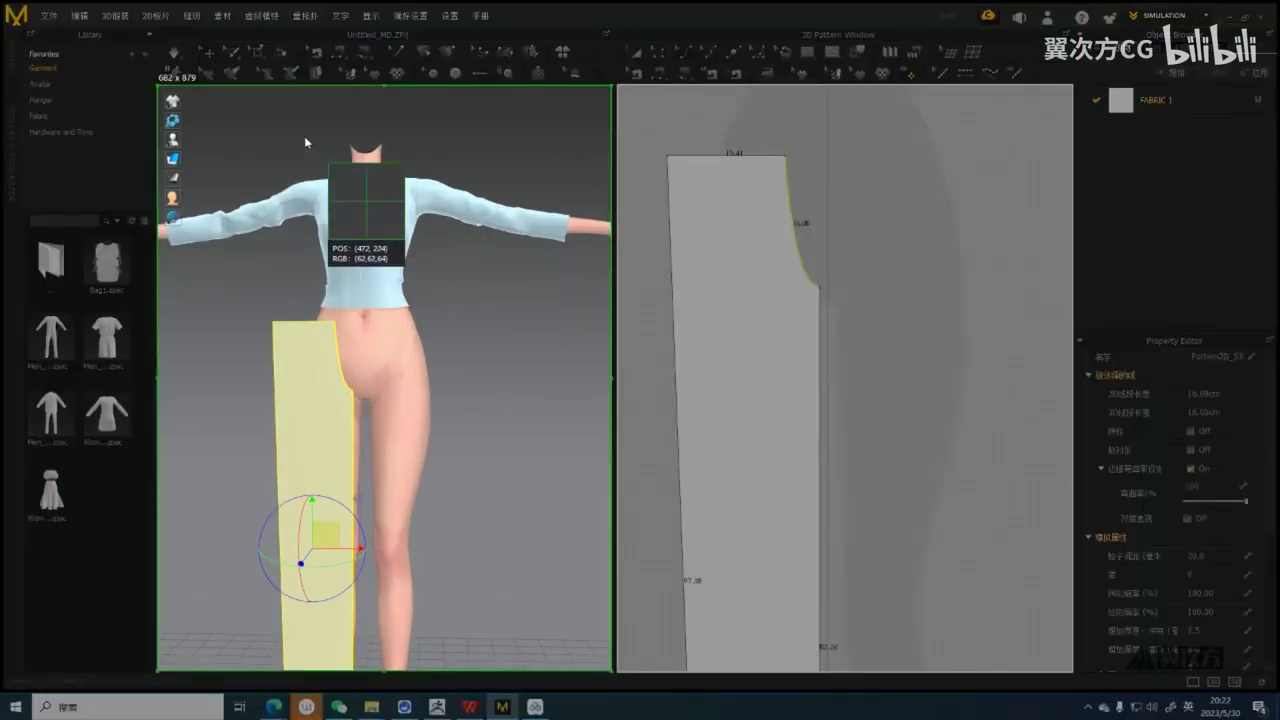
{"action": "left_click_drag", "start_coordinate": [304, 136], "coordinate": [1008, 590]}
{"action": "left_click", "coordinate": [710, 608]}
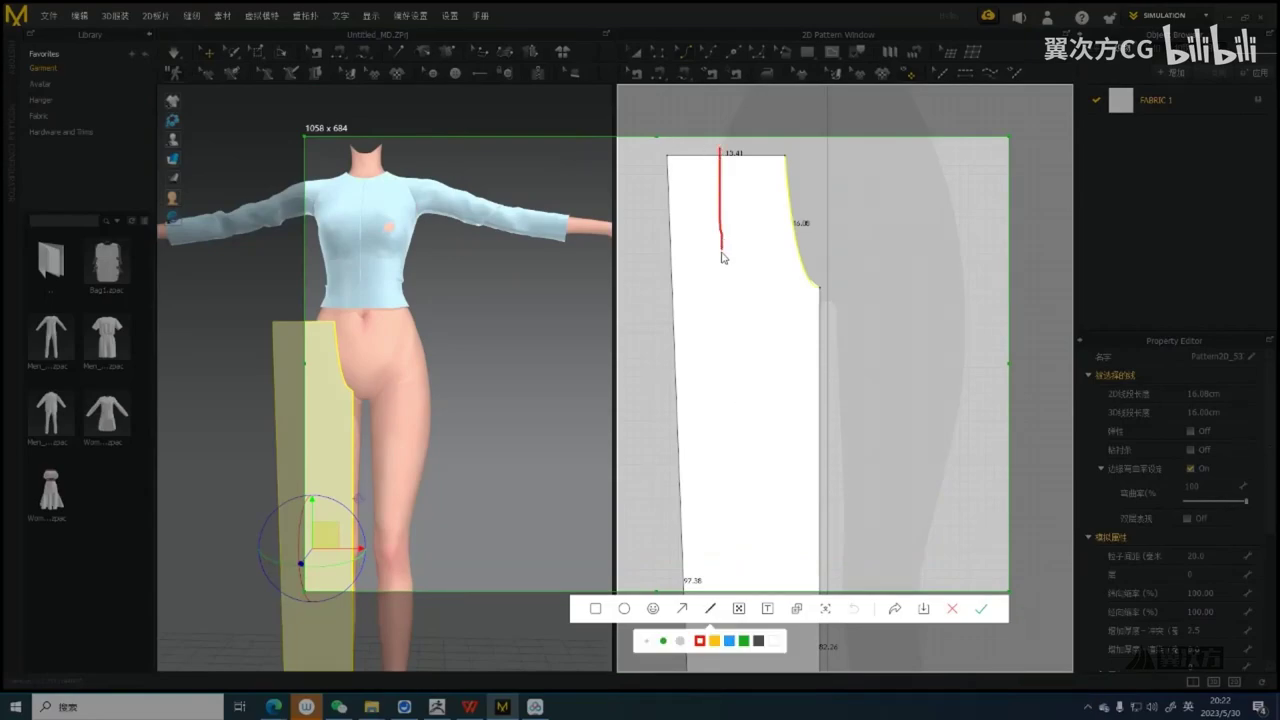
{"action": "left_click_drag", "start_coordinate": [721, 252], "coordinate": [726, 390]}
{"action": "left_click_drag", "start_coordinate": [790, 160], "coordinate": [816, 418]}
{"action": "key", "text": "ctrl+z"}
{"action": "left_click_drag", "start_coordinate": [784, 177], "coordinate": [790, 463]}
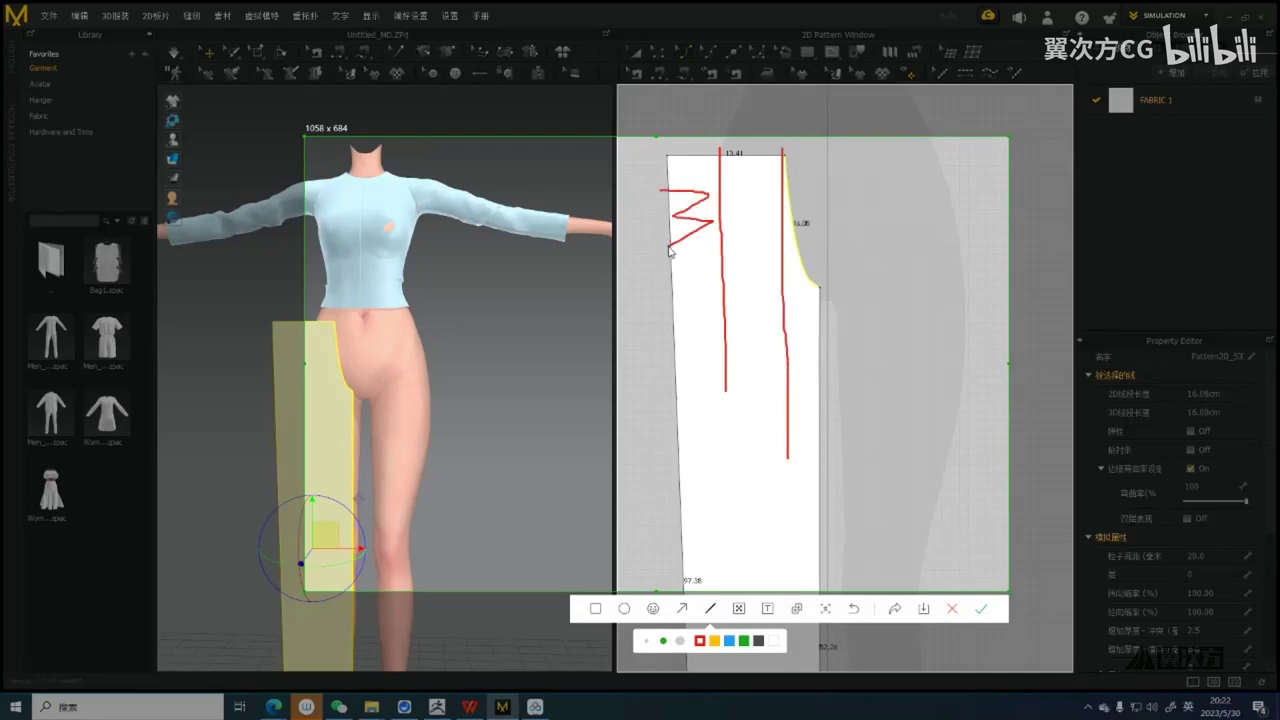
{"action": "mouse_move", "coordinate": [764, 200]}
{"action": "left_mouse_down"}
{"action": "mouse_move", "coordinate": [735, 248]}
{"action": "mouse_move", "coordinate": [765, 205]}
{"action": "mouse_move", "coordinate": [750, 185]}
{"action": "left_mouse_up"}
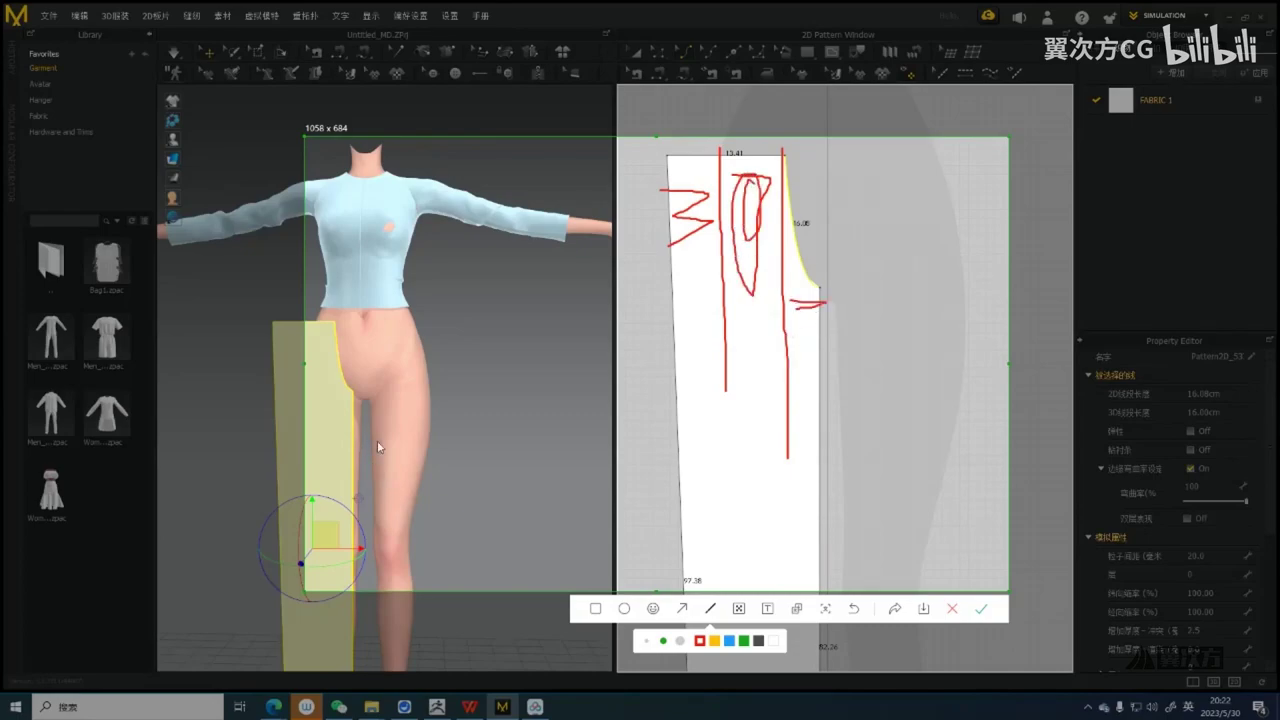
{"action": "left_click", "coordinate": [954, 609]}
Refine the crotch curve and move the inner waist corner outward, shortening the leg piece's top edge to about 11.4 cm
{"action": "scroll", "coordinate": [774, 280], "scroll_direction": "down", "scroll_amount": 5}
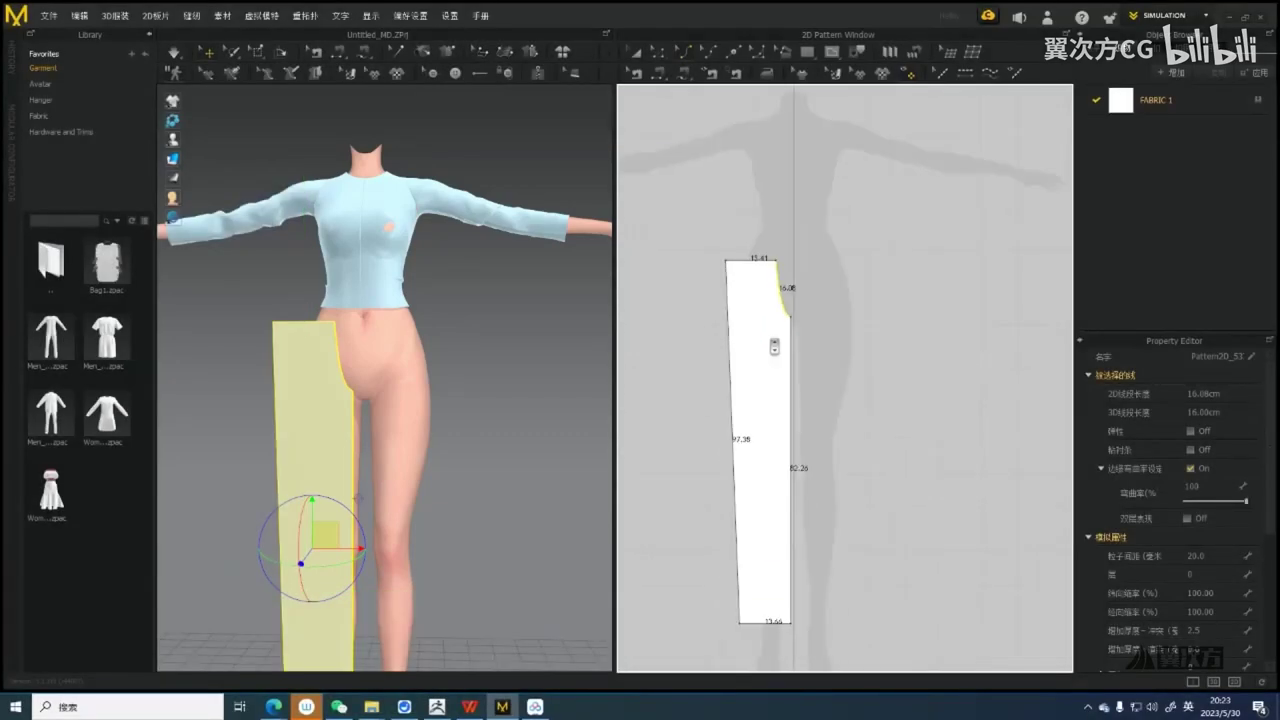
{"action": "scroll", "coordinate": [790, 270], "scroll_direction": "up", "scroll_amount": 10}
{"action": "scroll", "coordinate": [800, 264], "scroll_direction": "down", "scroll_amount": 3}
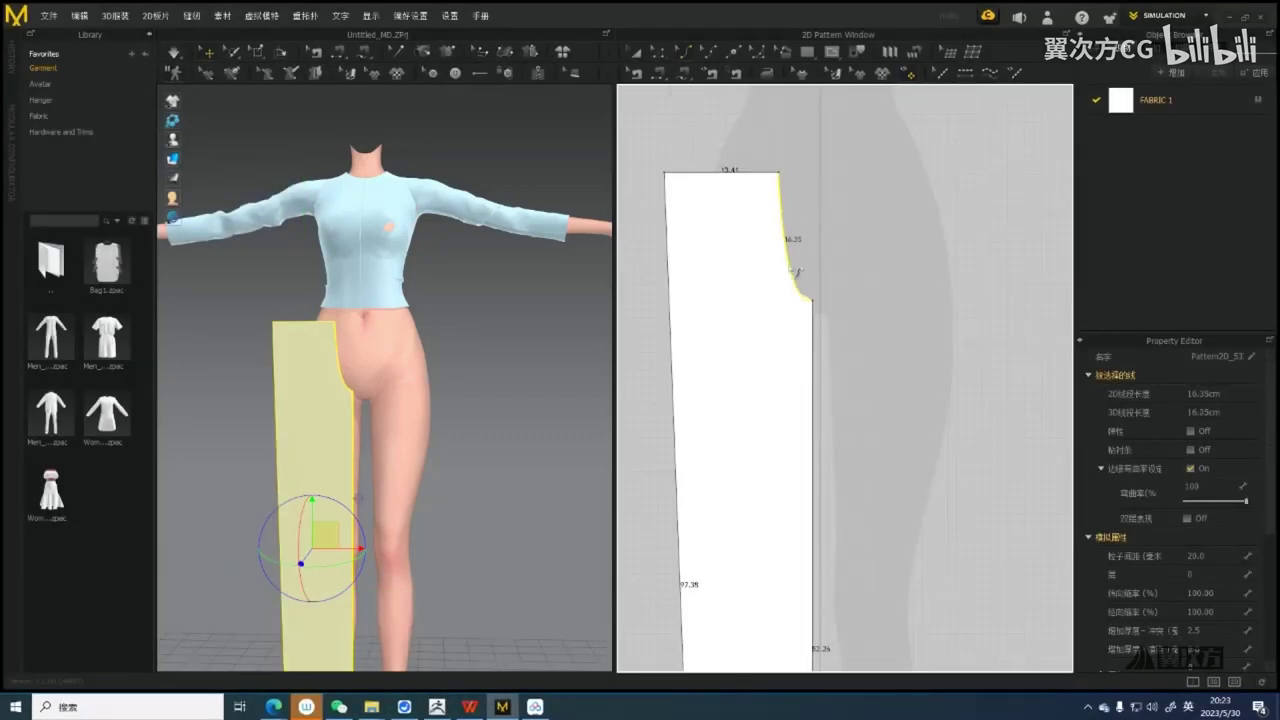
{"action": "left_click", "coordinate": [814, 432]}
{"action": "scroll", "coordinate": [815, 448], "scroll_direction": "up", "scroll_amount": 1}
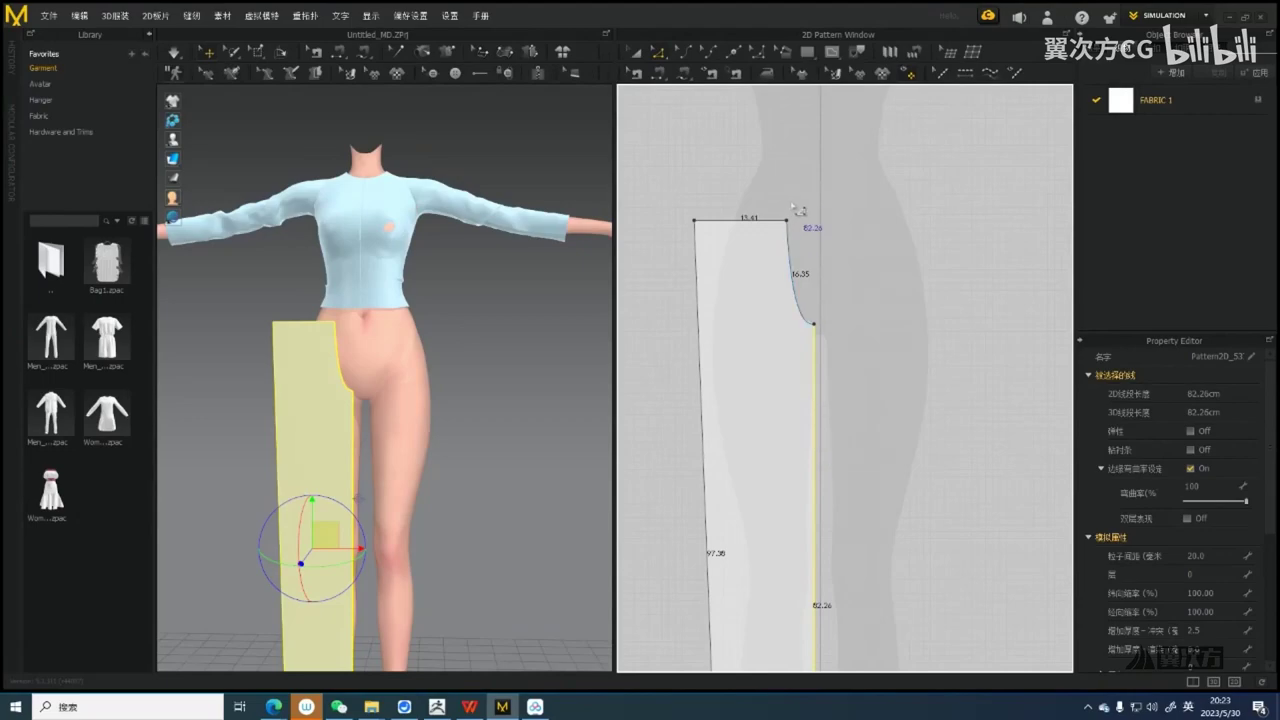
{"action": "left_click", "coordinate": [786, 220]}
{"action": "left_click_drag", "start_coordinate": [786, 220], "coordinate": [773, 221]}
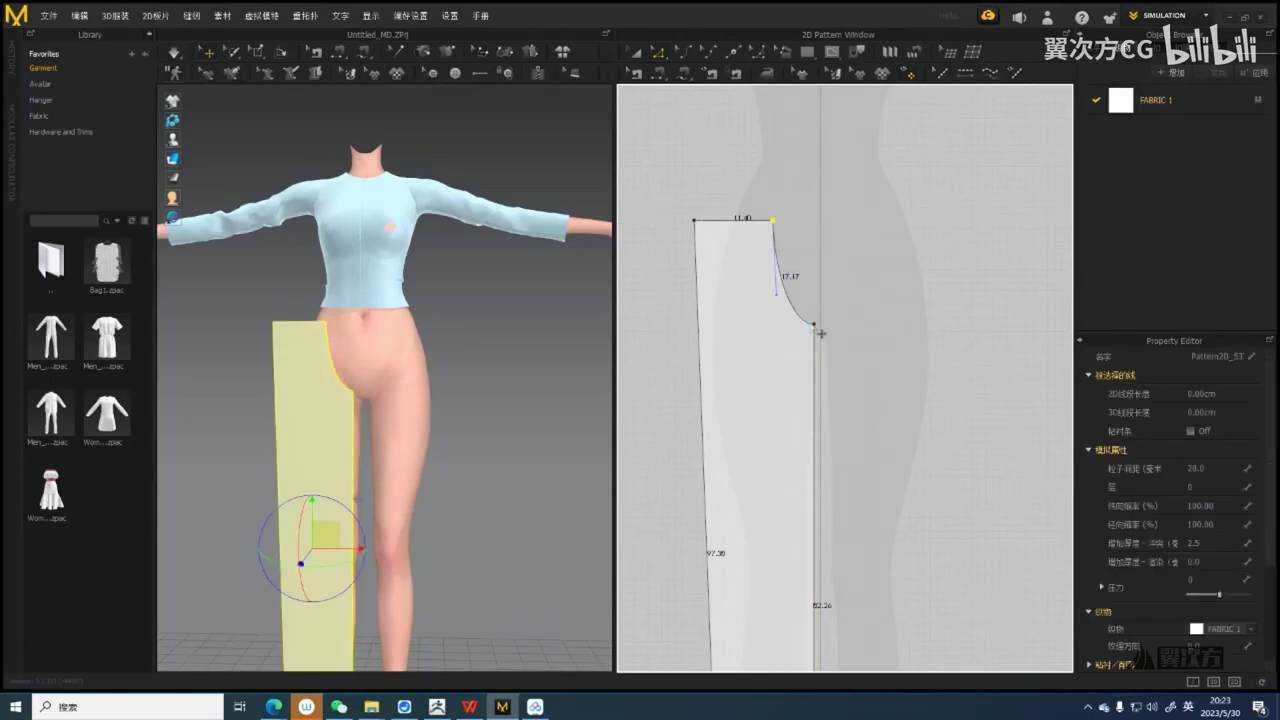
Paste a mirrored symmetric copy of the leg piece on the other side of the centre line
{"action": "scroll", "coordinate": [822, 420], "scroll_direction": "down", "scroll_amount": 3}
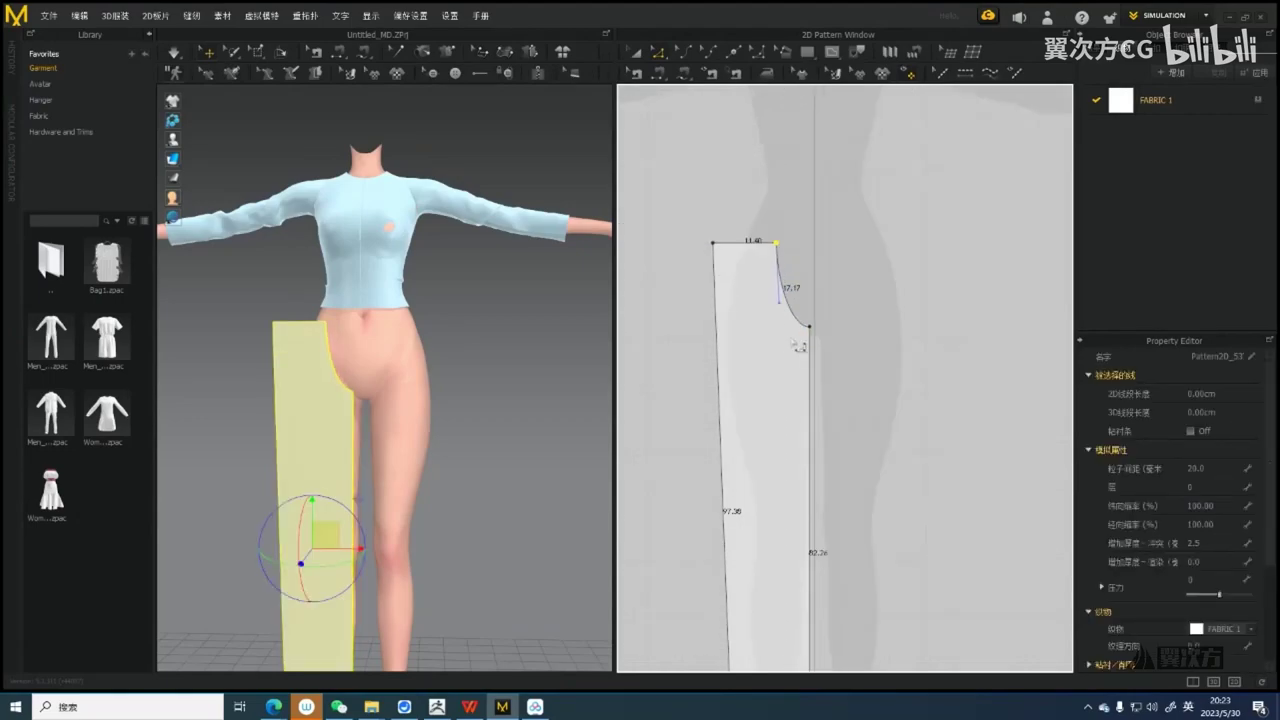
{"action": "middle_click_drag", "start_coordinate": [825, 343], "coordinate": [838, 395]}
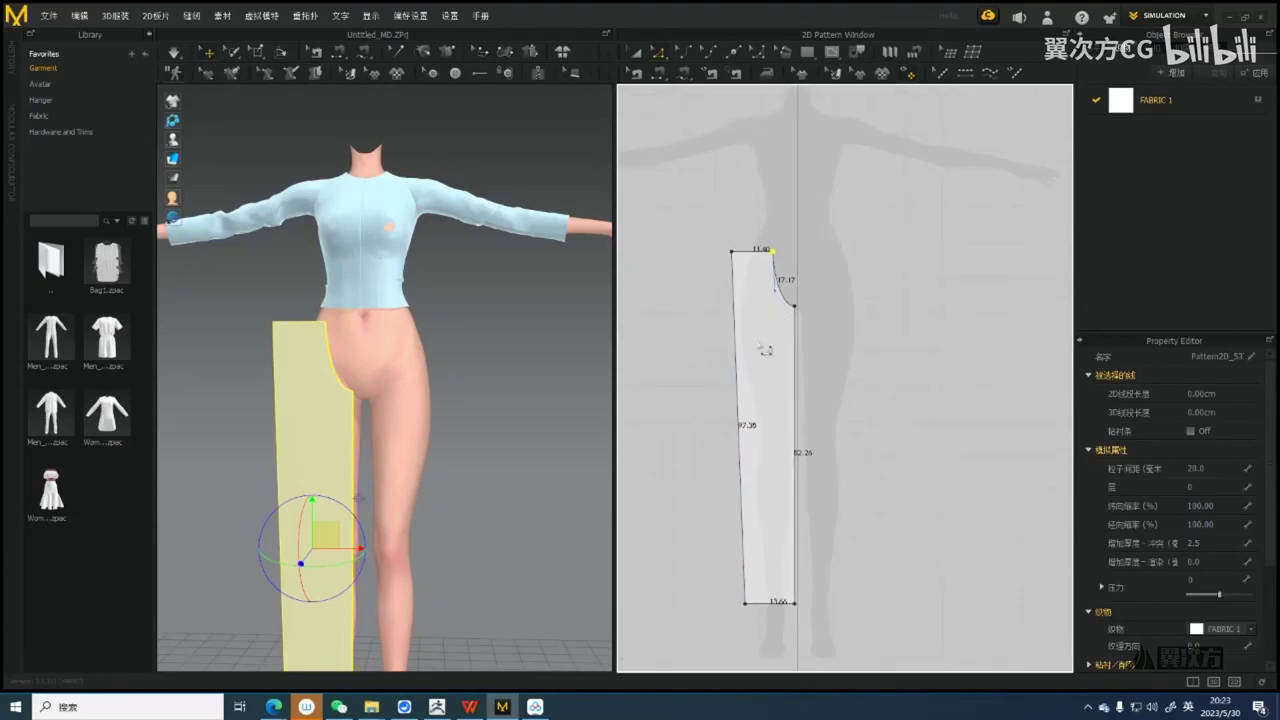
{"action": "scroll", "coordinate": [766, 358], "scroll_direction": "up", "scroll_amount": 4}
{"action": "scroll", "coordinate": [810, 432], "scroll_direction": "down", "scroll_amount": 1}
{"action": "key", "text": "a"}
{"action": "left_click", "coordinate": [776, 393]}
{"action": "scroll", "coordinate": [737, 340], "scroll_direction": "down", "scroll_amount": 2}
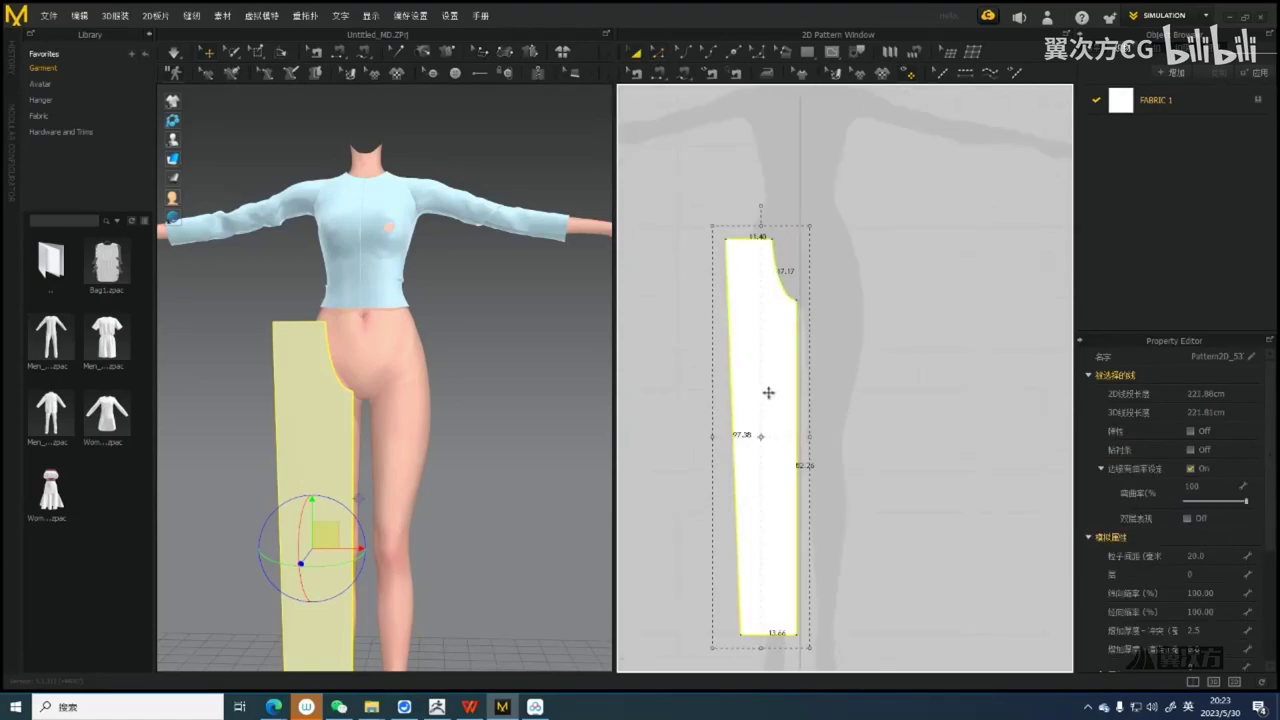
{"action": "key", "text": "ctrl+r"}
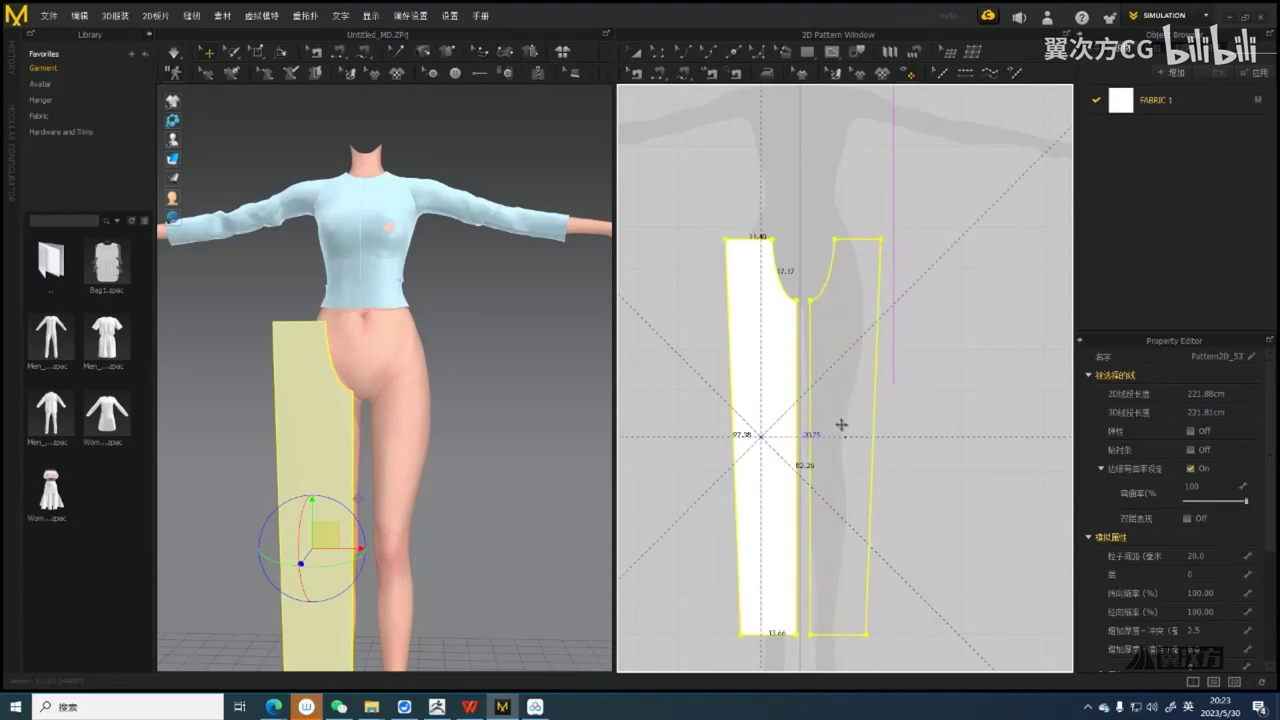
{"action": "left_click", "coordinate": [855, 328]}
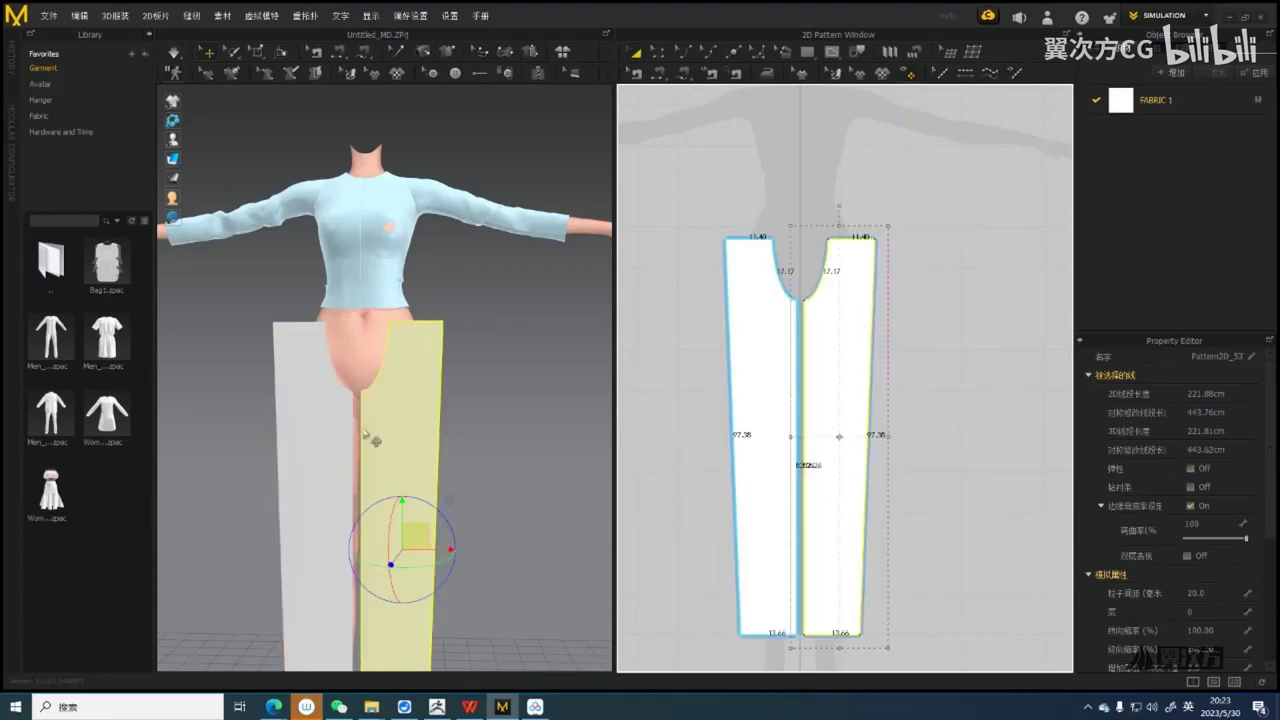
Select both leg pieces and paste a copy of the pair behind the avatar in the 3D scene
{"action": "left_click", "coordinate": [329, 430], "text": "shift"}
{"action": "scroll", "coordinate": [420, 400], "scroll_direction": "down", "scroll_amount": 5}
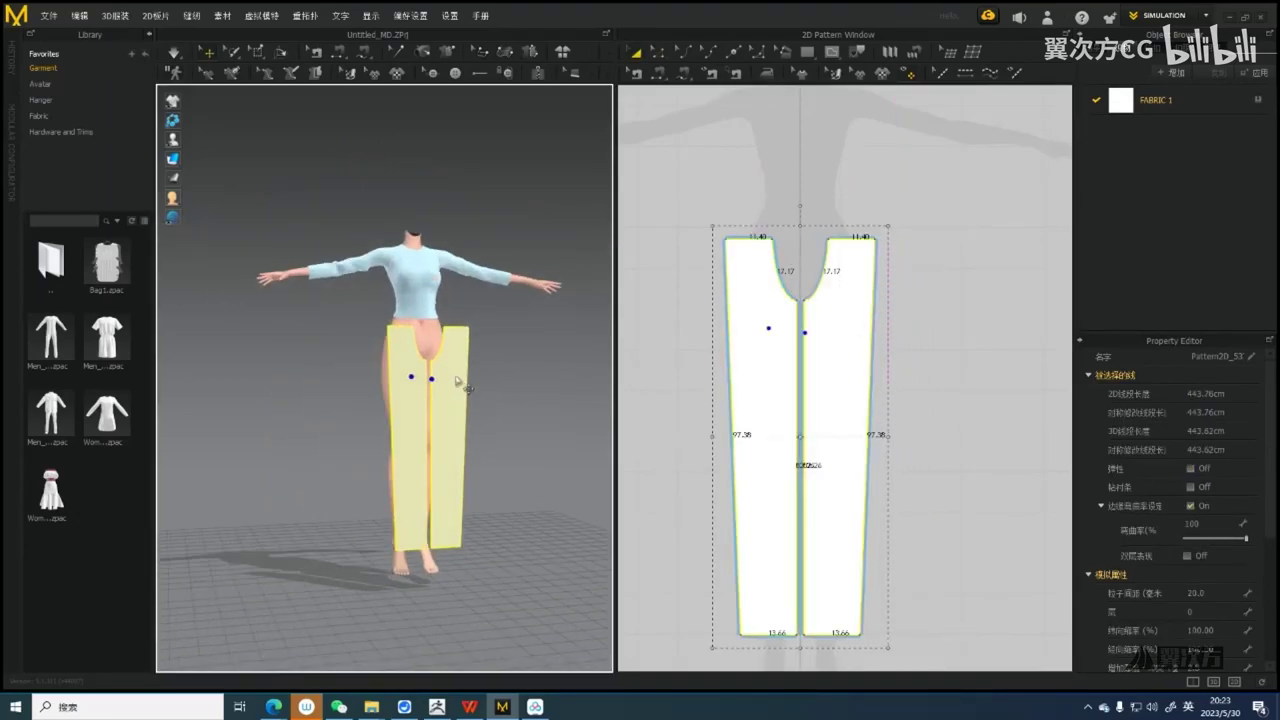
{"action": "right_click_drag", "start_coordinate": [453, 382], "coordinate": [430, 463]}
{"action": "key", "text": "ctrl+v"}
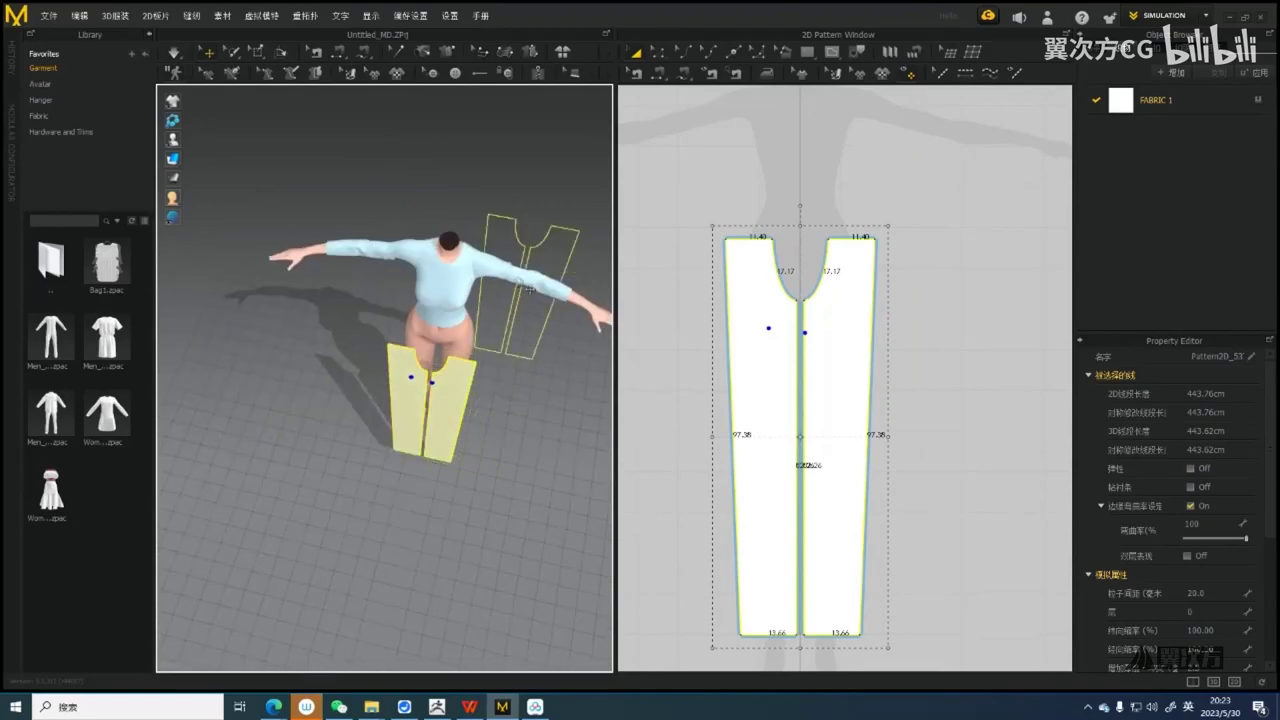
{"action": "left_click", "coordinate": [490, 336]}
{"action": "scroll", "coordinate": [501, 346], "scroll_direction": "down", "scroll_amount": 2}
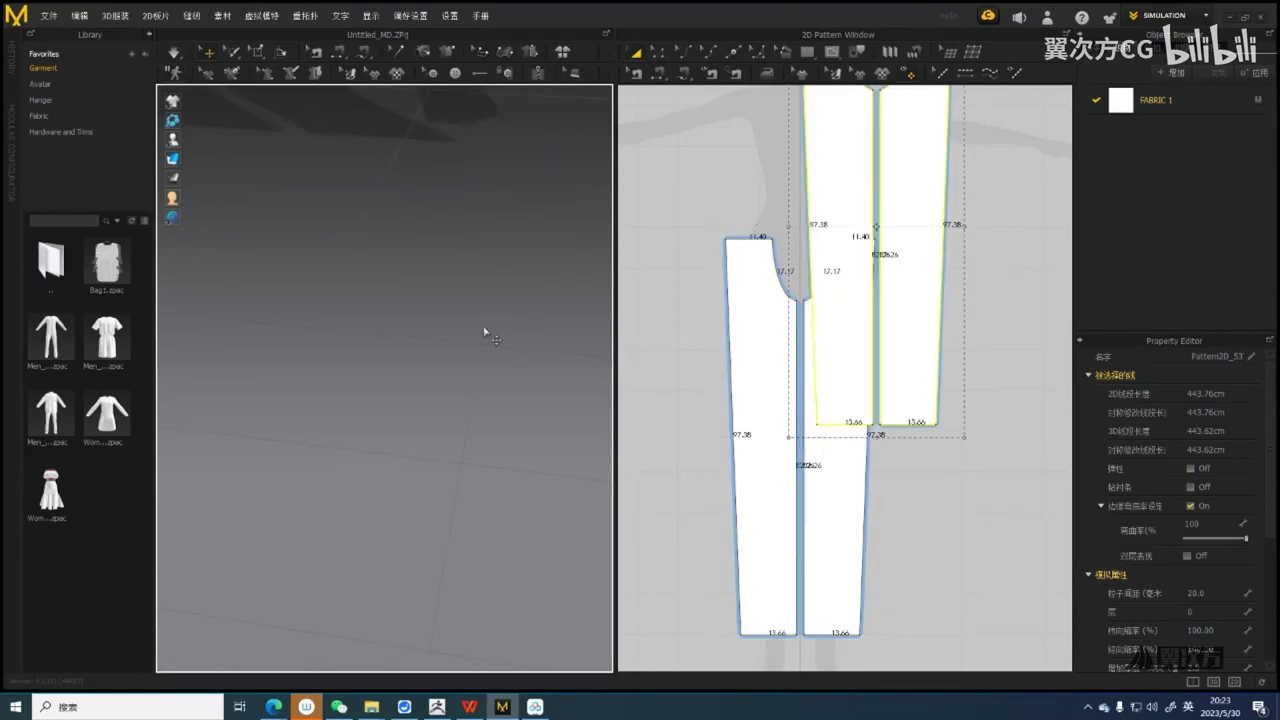
Select the copied pair of leg pieces and move it straight down in the pattern layout, alongside the original pair
{"action": "left_click", "coordinate": [485, 330]}
{"action": "middle_click_drag", "start_coordinate": [485, 330], "coordinate": [449, 354]}
{"action": "scroll", "coordinate": [468, 343], "scroll_direction": "down", "scroll_amount": 5}
{"action": "scroll", "coordinate": [449, 354], "scroll_direction": "down", "scroll_amount": 5}
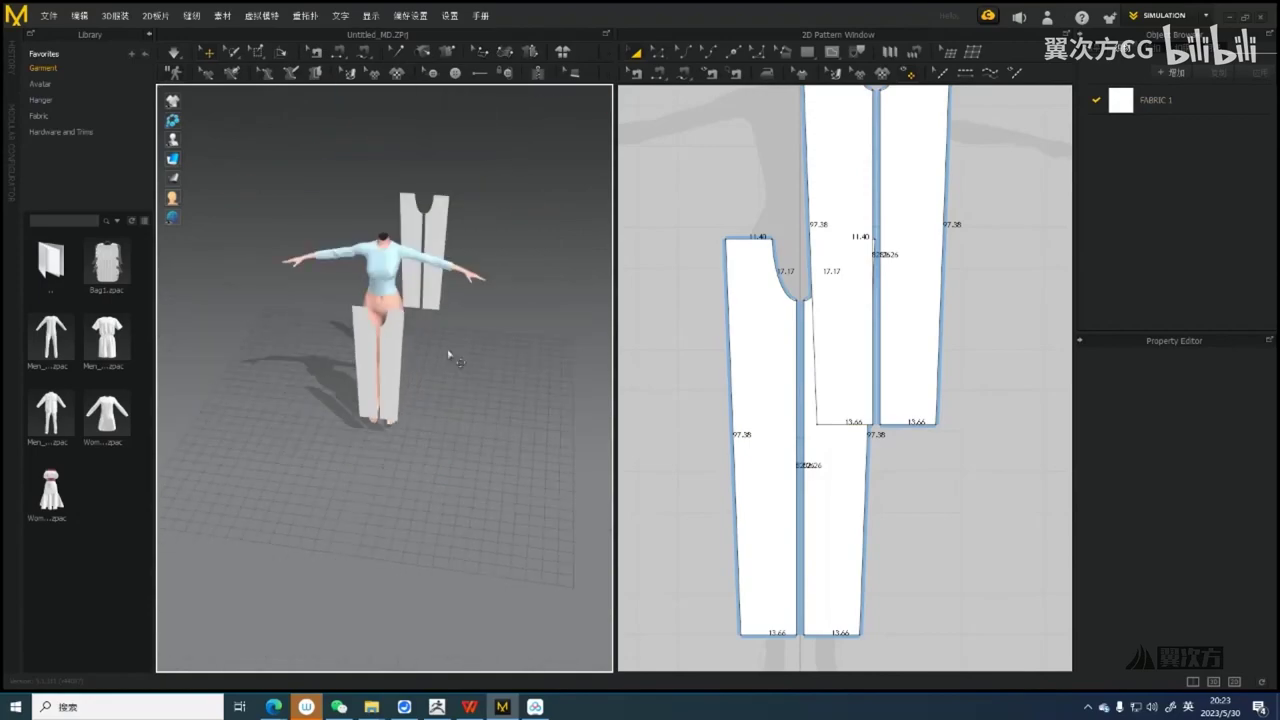
{"action": "right_click_drag", "start_coordinate": [449, 354], "coordinate": [400, 345]}
{"action": "scroll", "coordinate": [420, 345], "scroll_direction": "up", "scroll_amount": 4}
{"action": "scroll", "coordinate": [918, 275], "scroll_direction": "down", "scroll_amount": 5}
{"action": "left_click", "coordinate": [932, 220]}
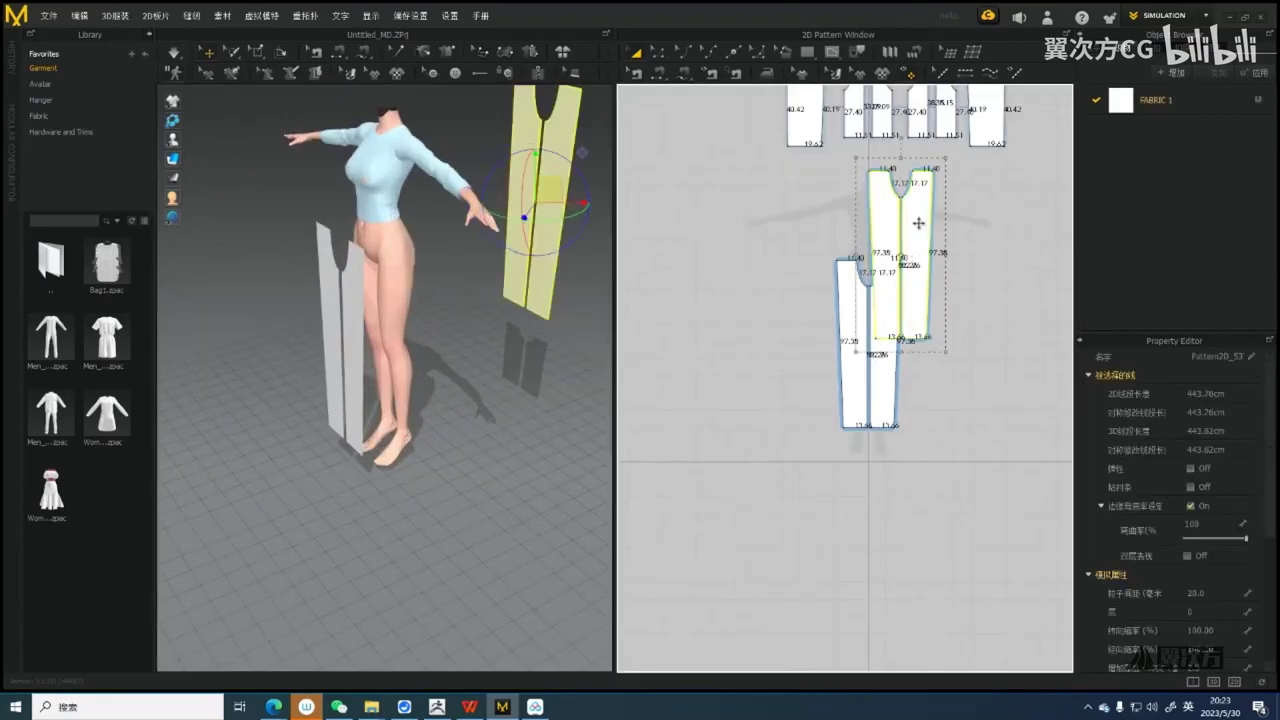
{"action": "left_click_drag", "start_coordinate": [919, 223], "coordinate": [970, 351]}
Show the avatar's arrangement points and place the copied pair of leg pieces on the central point behind the crotch
{"action": "middle_click_drag", "start_coordinate": [531, 285], "coordinate": [523, 334]}
{"action": "right_click_drag", "start_coordinate": [523, 334], "coordinate": [425, 336]}
{"action": "key", "text": "shift+f"}
{"action": "scroll", "coordinate": [458, 207], "scroll_direction": "up", "scroll_amount": 4}
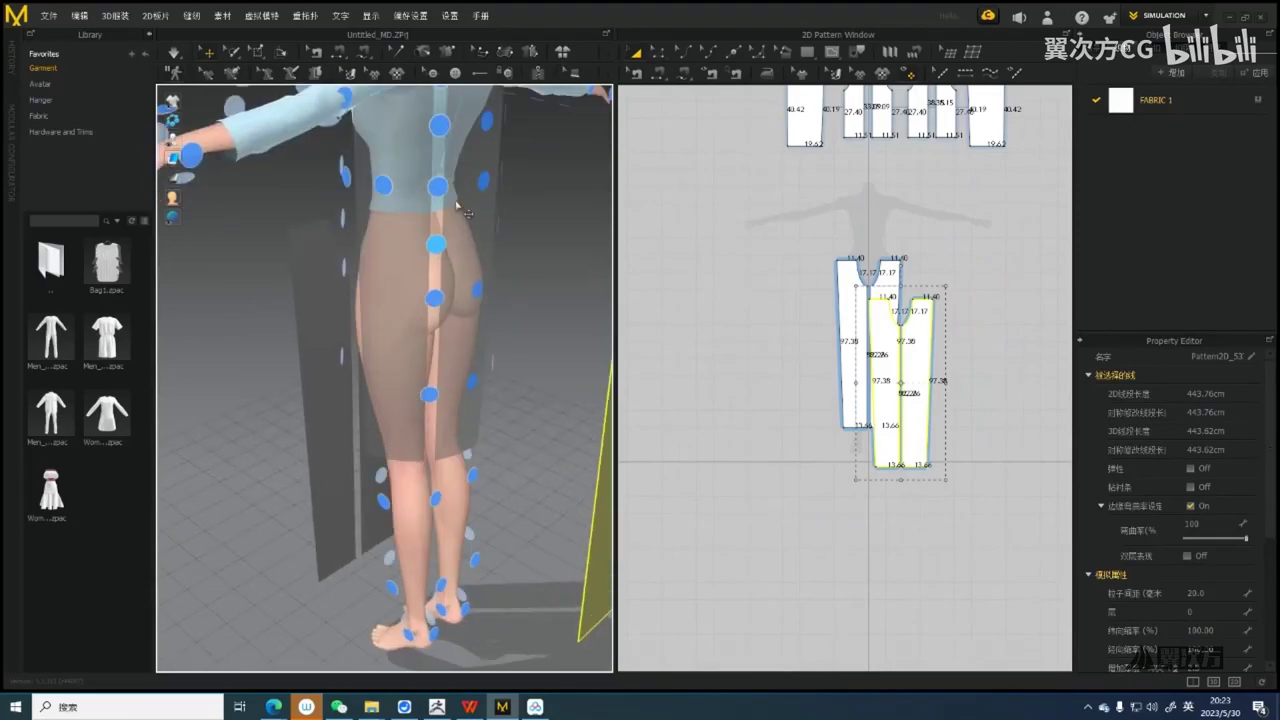
{"action": "scroll", "coordinate": [577, 282], "scroll_direction": "down", "scroll_amount": 3}
{"action": "right_click_drag", "start_coordinate": [577, 282], "coordinate": [470, 425]}
{"action": "middle_click_drag", "start_coordinate": [470, 425], "coordinate": [477, 352]}
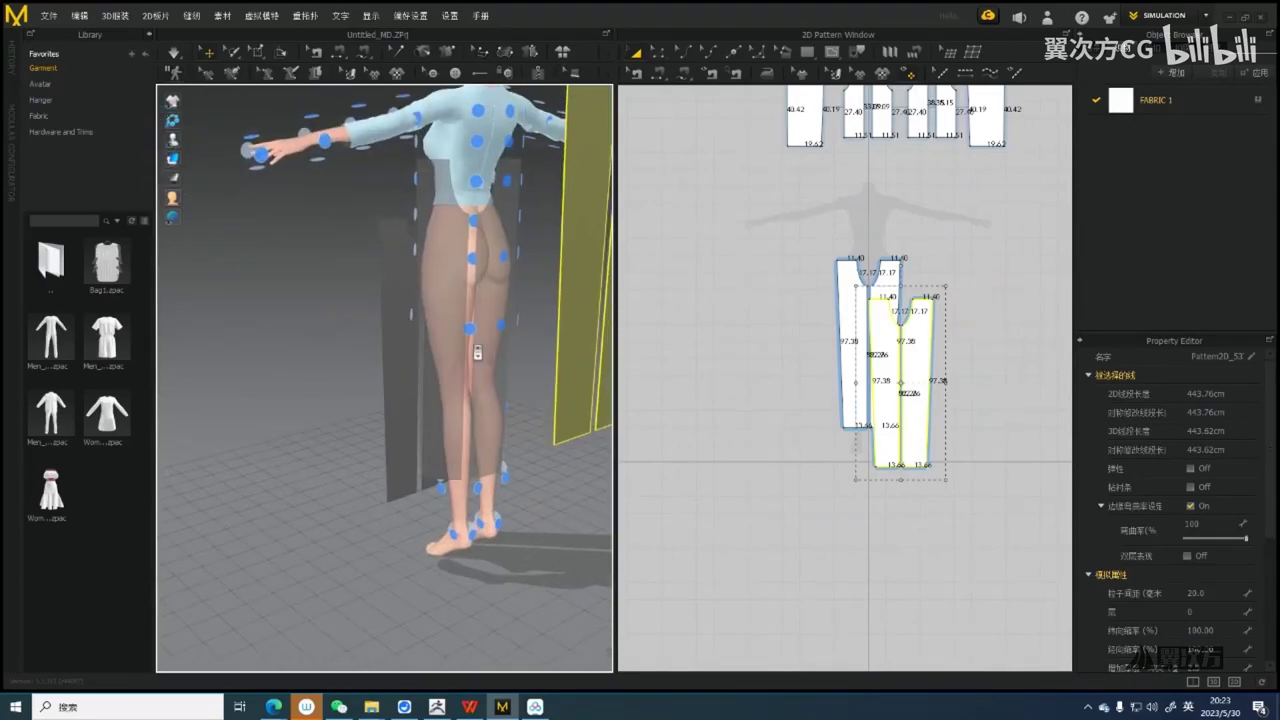
{"action": "right_click_drag", "start_coordinate": [477, 352], "coordinate": [483, 330]}
{"action": "left_click_drag", "start_coordinate": [489, 346], "coordinate": [481, 214]}
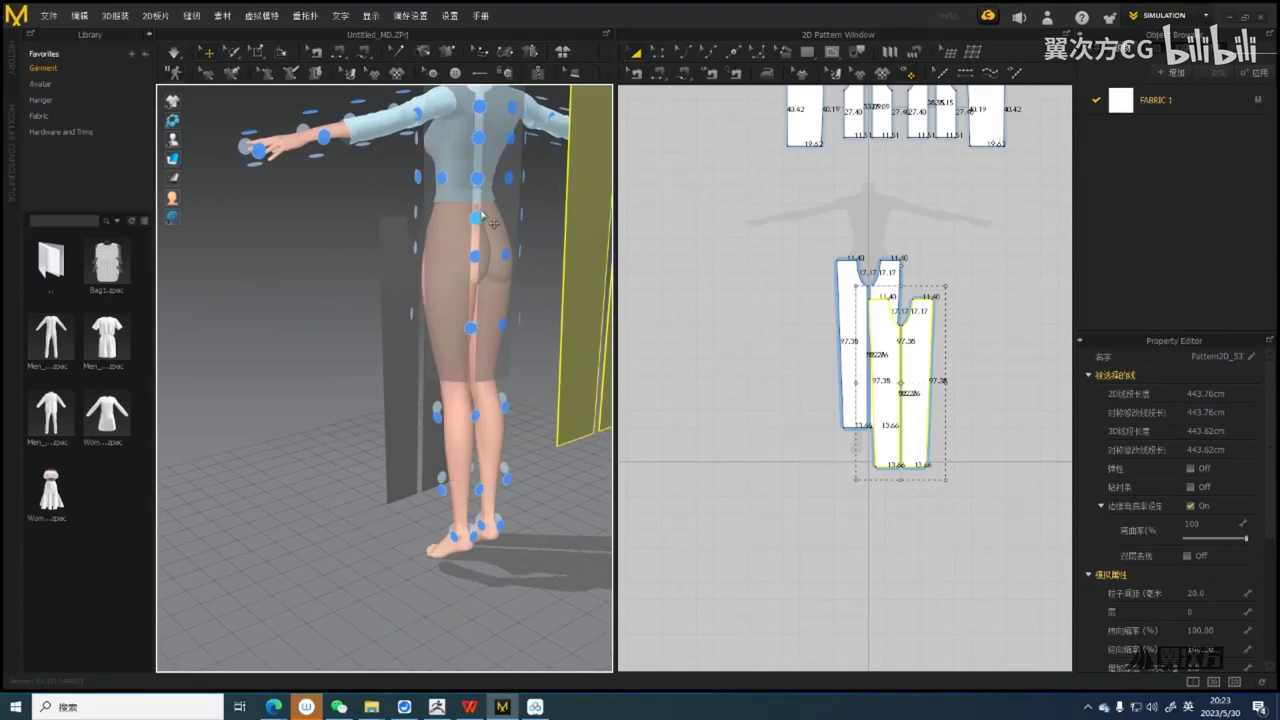
{"action": "scroll", "coordinate": [497, 343], "scroll_direction": "down", "scroll_amount": 3}
{"action": "right_click_drag", "start_coordinate": [497, 343], "coordinate": [382, 304]}
{"action": "key", "text": "8"}
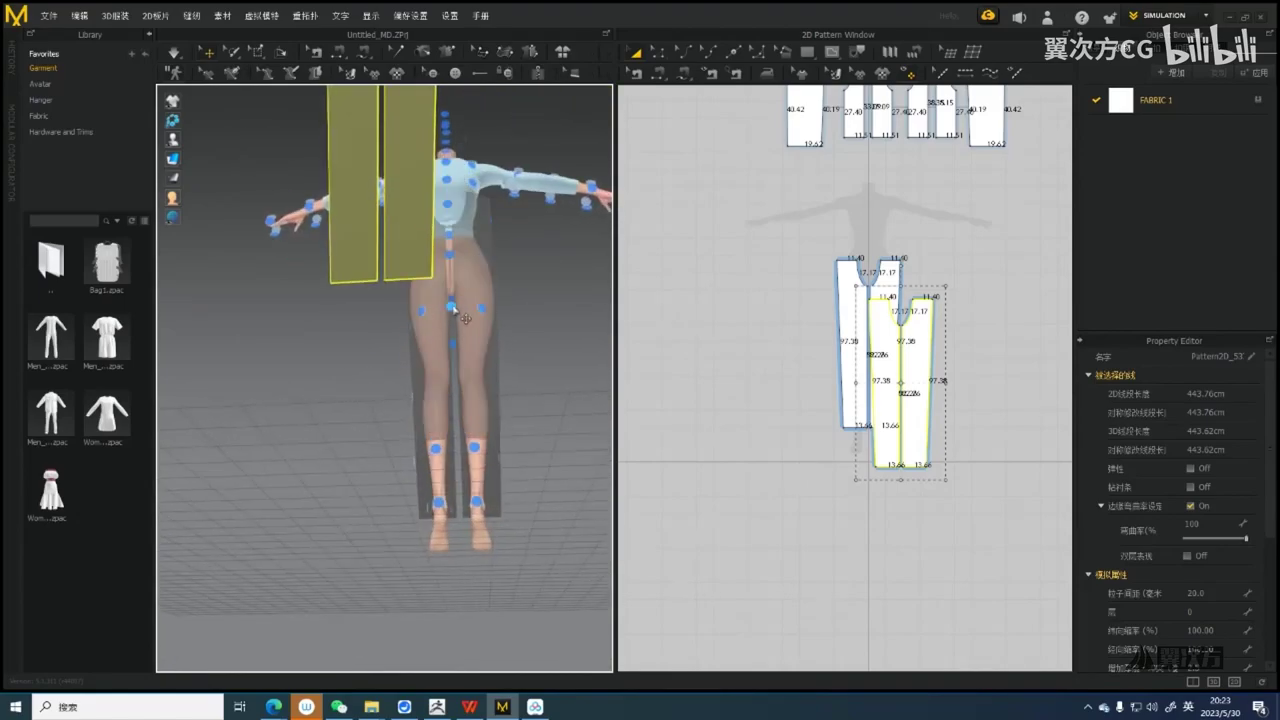
{"action": "left_click", "coordinate": [456, 318]}
{"action": "scroll", "coordinate": [508, 378], "scroll_direction": "down", "scroll_amount": 3}
{"action": "right_click_drag", "start_coordinate": [508, 378], "coordinate": [575, 405]}
Lower the back pair of leg pieces to waist height in 3D and place it beside the front pair in the pattern layout
{"action": "scroll", "coordinate": [499, 353], "scroll_direction": "up", "scroll_amount": 3}
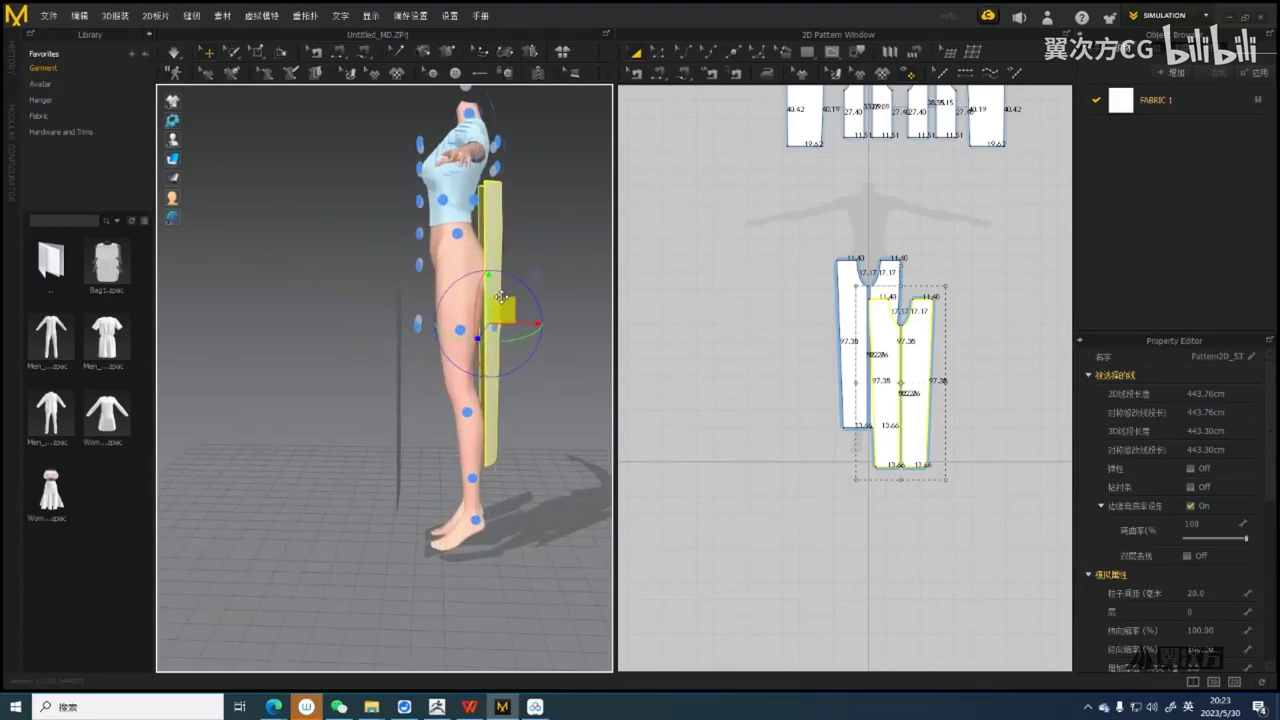
{"action": "left_click_drag", "start_coordinate": [504, 299], "coordinate": [514, 342]}
{"action": "right_click_drag", "start_coordinate": [514, 342], "coordinate": [444, 328]}
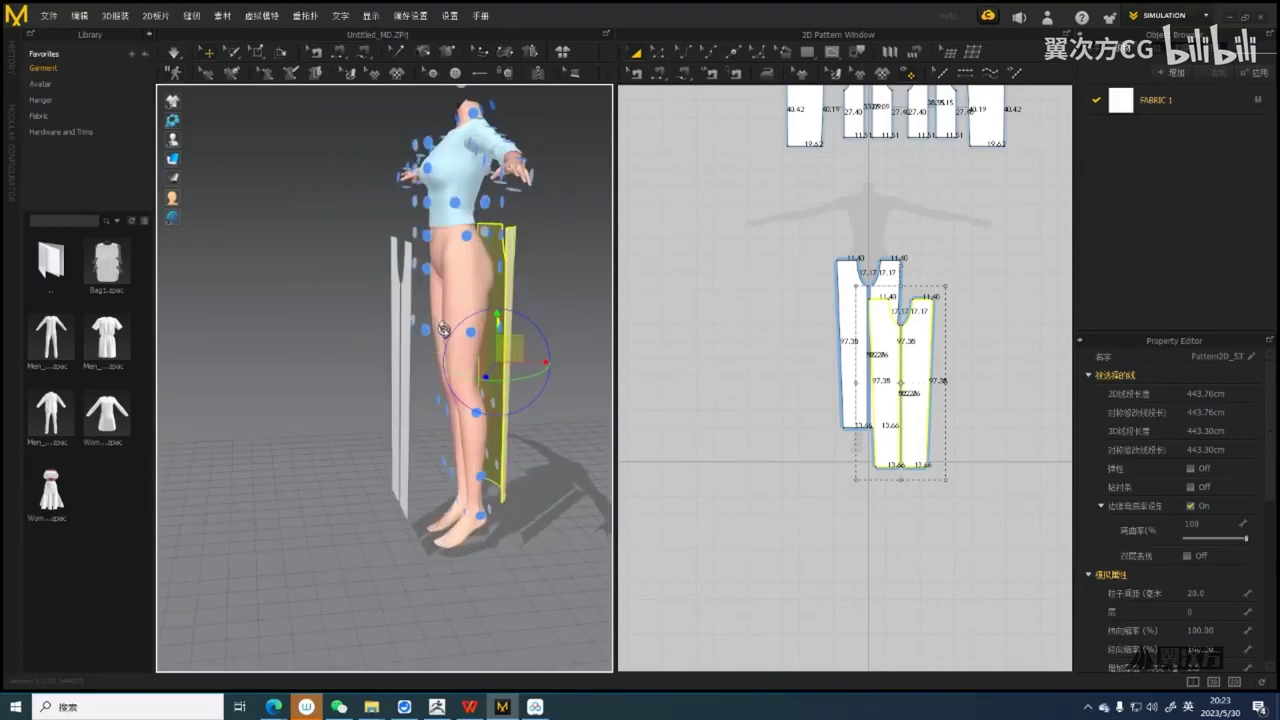
{"action": "left_click_drag", "start_coordinate": [917, 358], "coordinate": [1013, 340]}
Sew the outer side edge of the front leg piece to the matching outer edge of the back piece
{"action": "scroll", "coordinate": [443, 386], "scroll_direction": "up", "scroll_amount": 3}
{"action": "right_click_drag", "start_coordinate": [443, 386], "coordinate": [434, 355]}
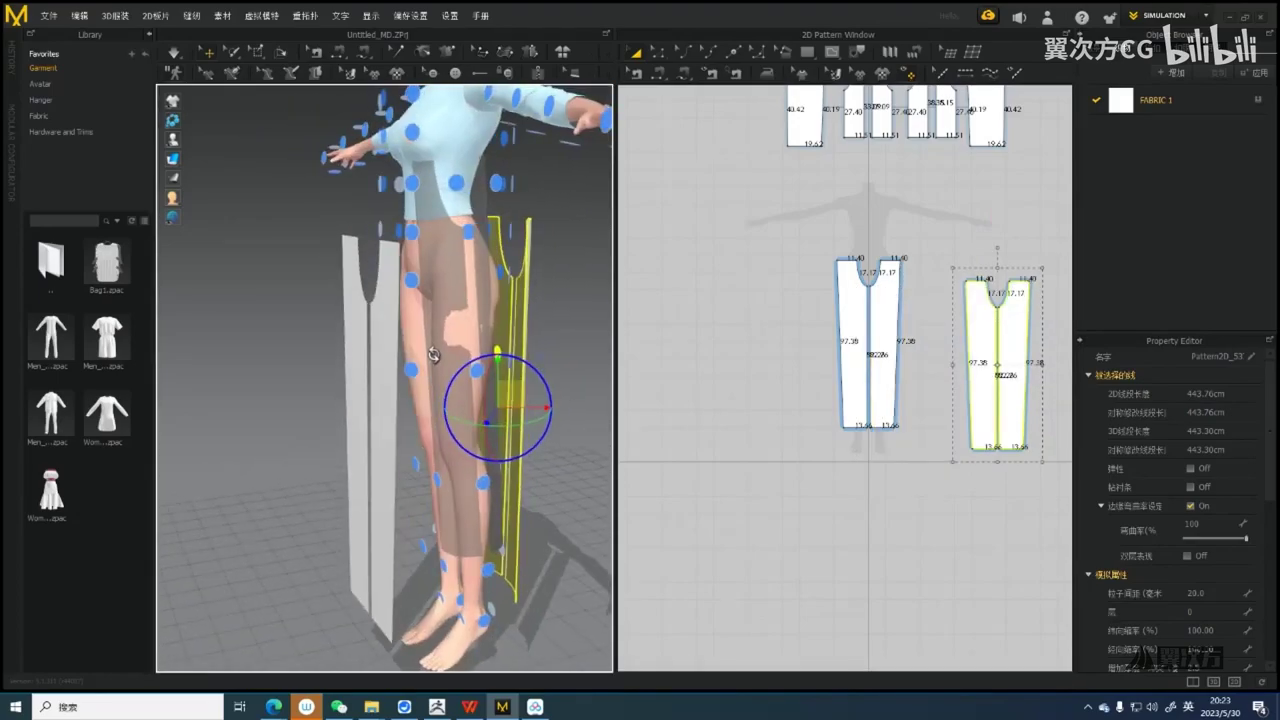
{"action": "key", "text": "n"}
{"action": "left_click", "coordinate": [400, 299]}
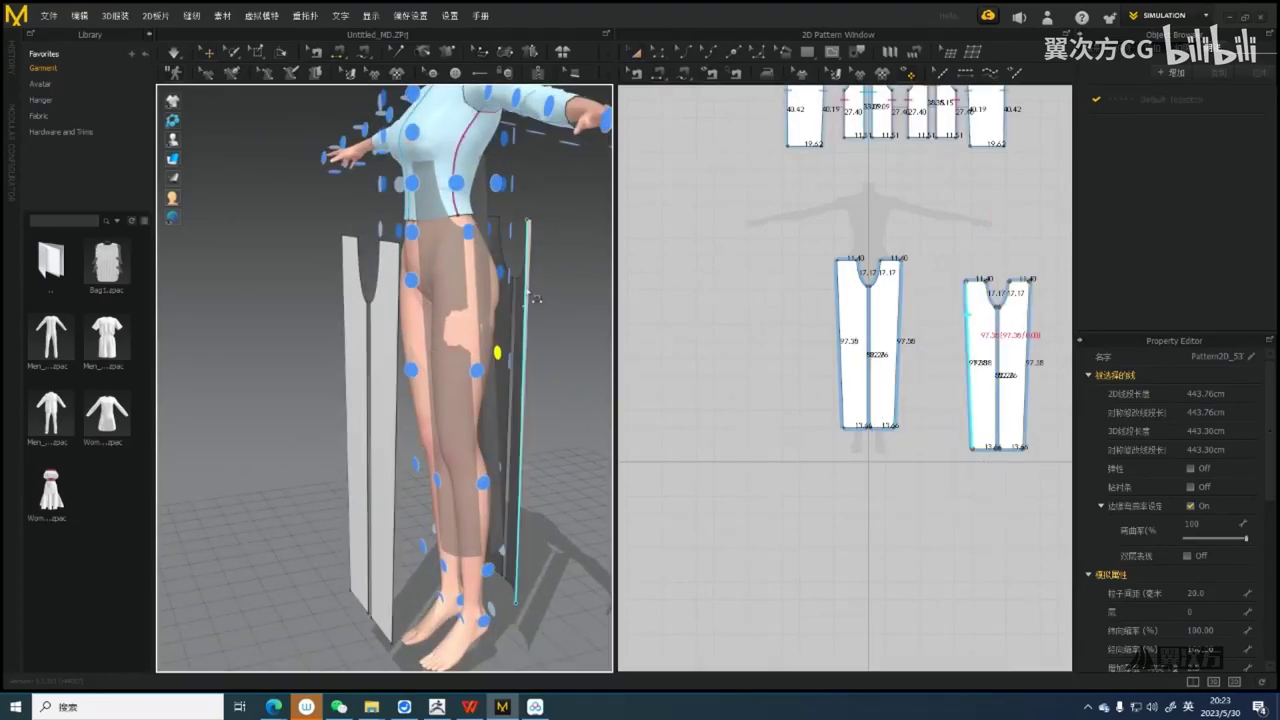
{"action": "left_click", "coordinate": [511, 310]}
{"action": "left_click", "coordinate": [404, 337]}
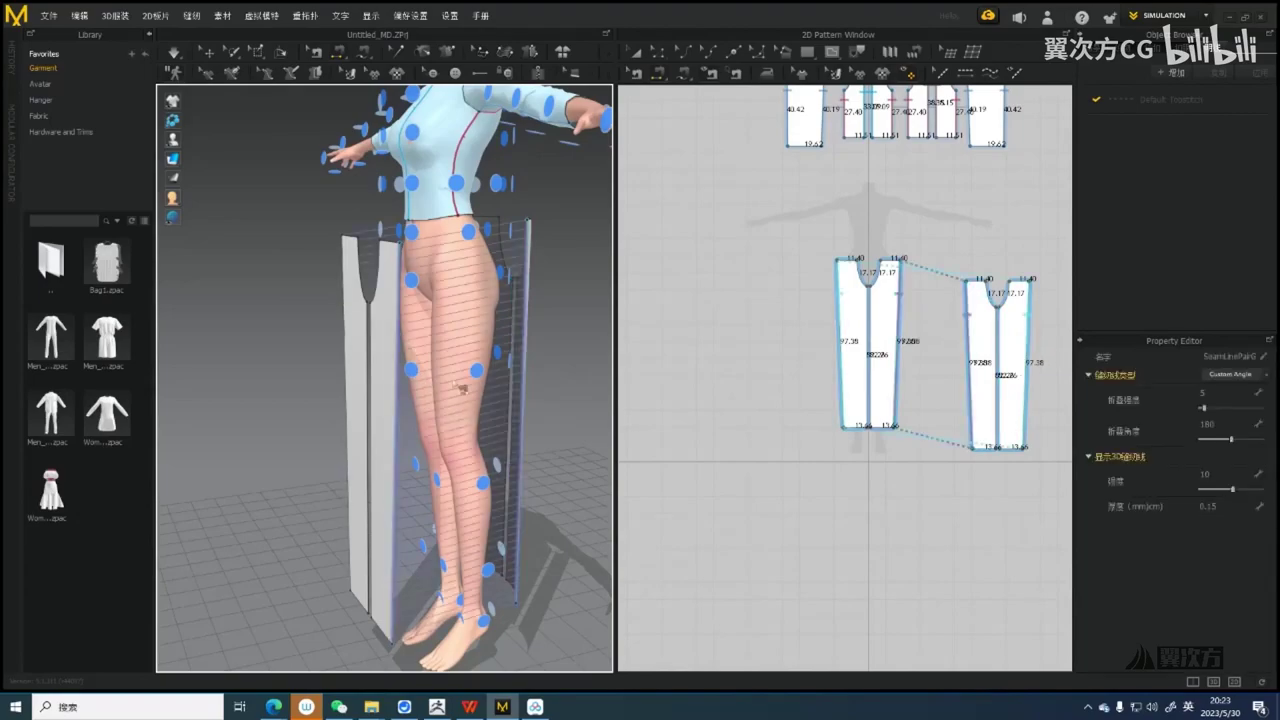
Try to sew the front pair's inner leg edges to each other, and undo that seam
{"action": "right_click_drag", "start_coordinate": [404, 337], "coordinate": [477, 349]}
{"action": "left_click", "coordinate": [448, 343]}
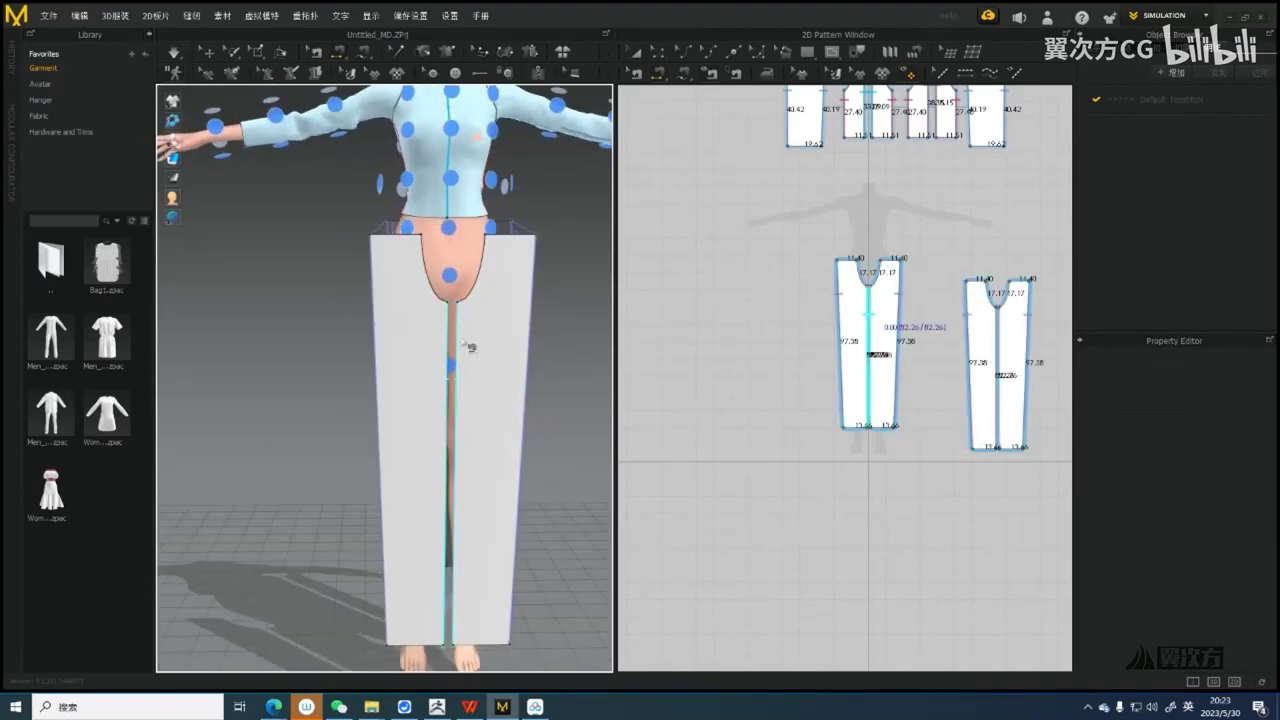
{"action": "right_click_drag", "start_coordinate": [586, 306], "coordinate": [265, 318]}
{"action": "left_click", "coordinate": [446, 340]}
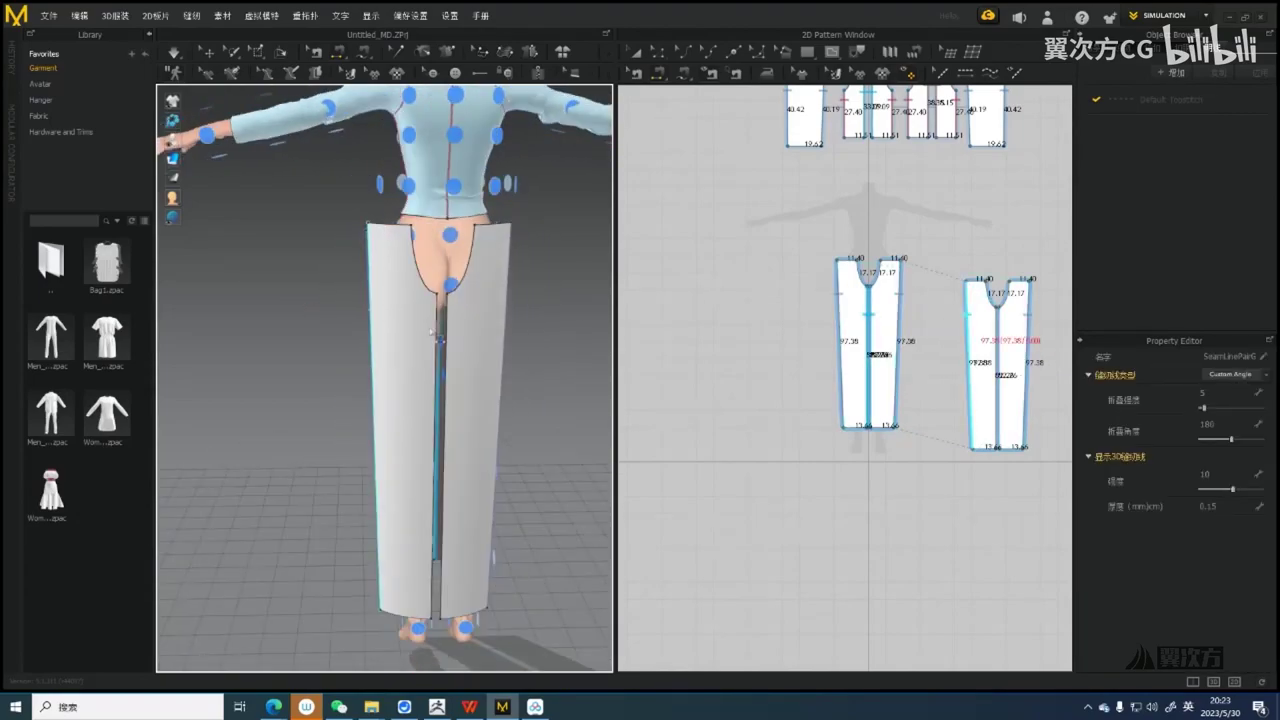
{"action": "left_click", "coordinate": [436, 339]}
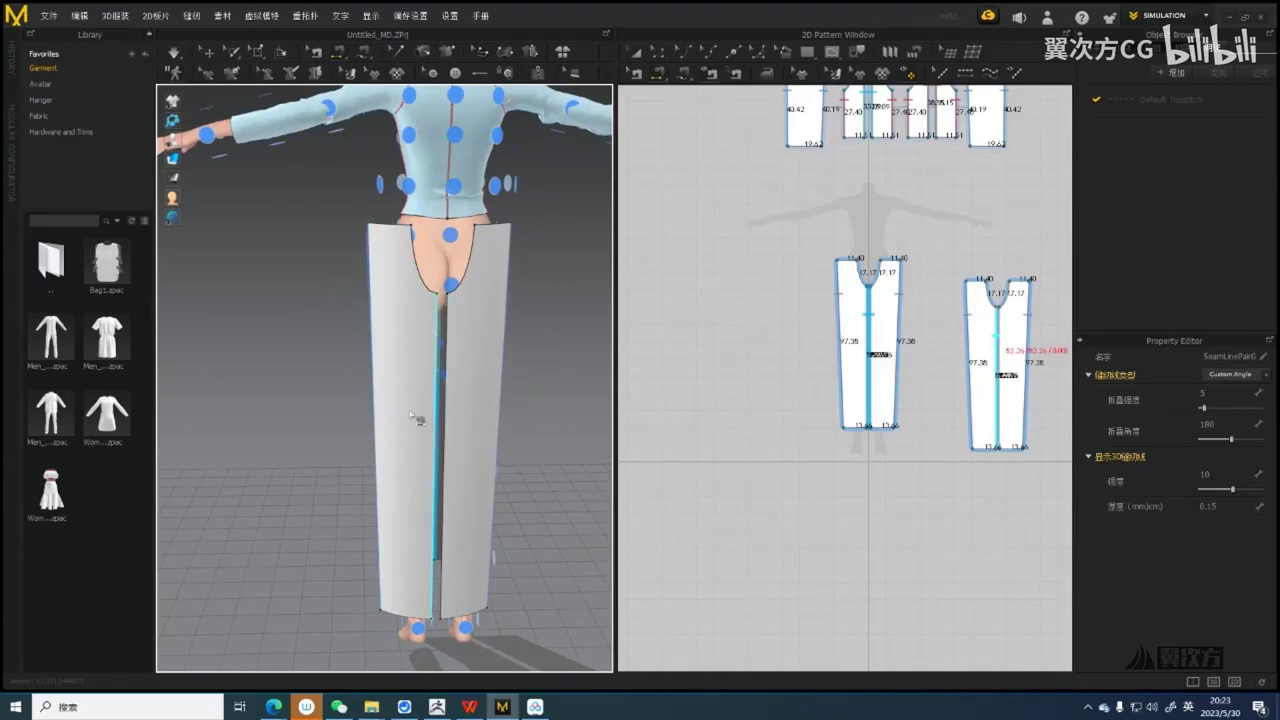
{"action": "right_click_drag", "start_coordinate": [411, 414], "coordinate": [745, 381]}
{"action": "key", "text": "ctrl+z"}
{"action": "key", "text": "ctrl+z"}
Sew the inner leg edge of the front piece to the matching inner edge of the back piece
{"action": "scroll", "coordinate": [466, 390], "scroll_direction": "up", "scroll_amount": 5}
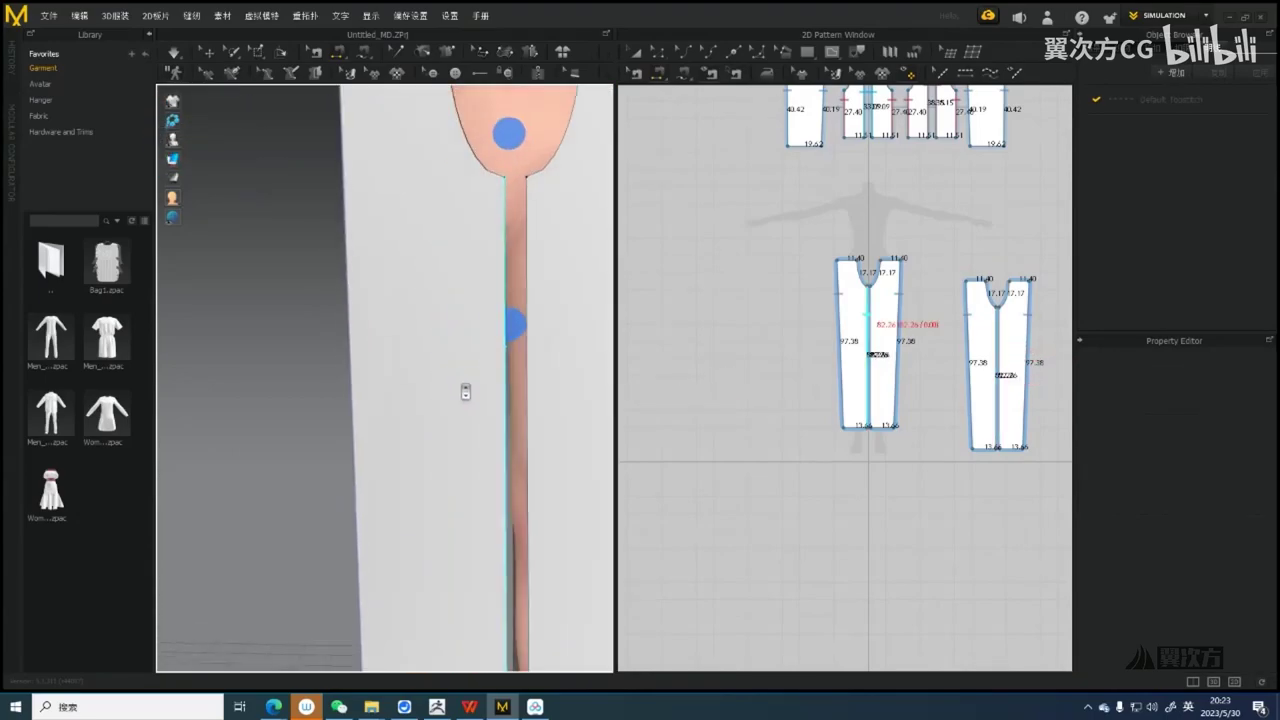
{"action": "scroll", "coordinate": [475, 407], "scroll_direction": "down", "scroll_amount": 3}
{"action": "middle_click_drag", "start_coordinate": [477, 407], "coordinate": [450, 332]}
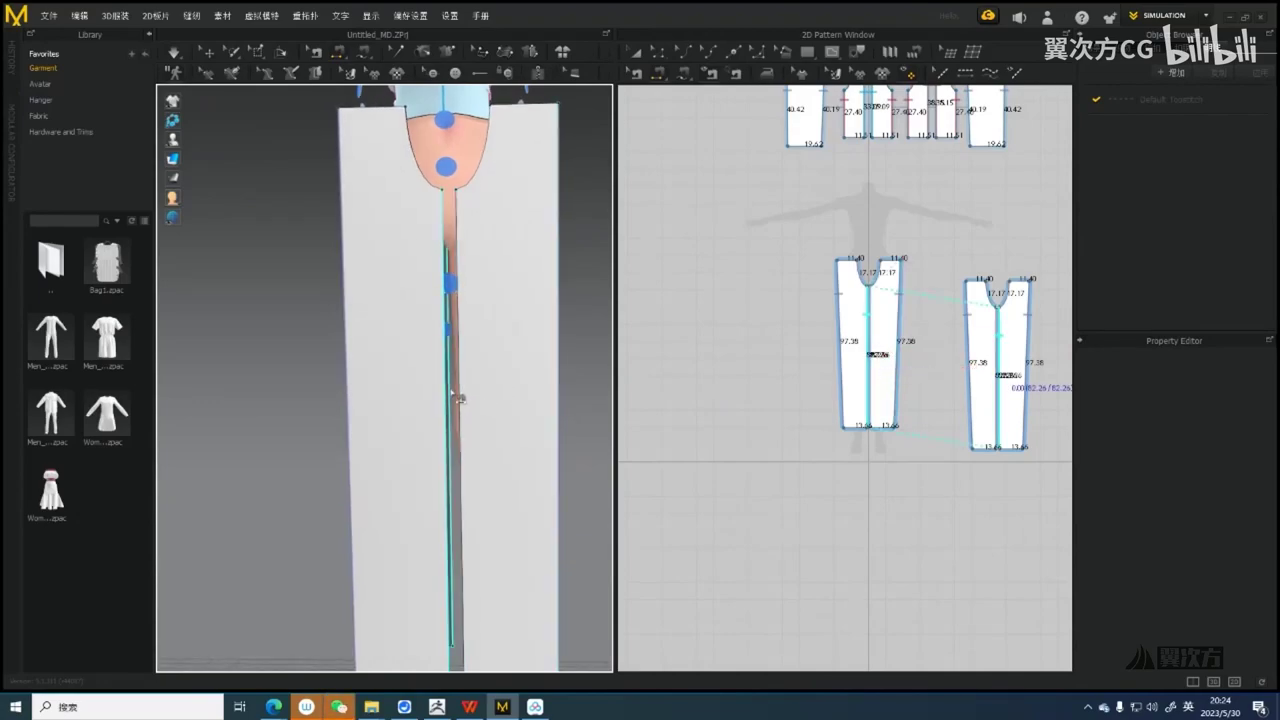
{"action": "left_click", "coordinate": [458, 398]}
Sew the two crotch curves together on the back pair, and likewise the two crotch curves on the front pair
{"action": "right_click_drag", "start_coordinate": [514, 383], "coordinate": [530, 420]}
{"action": "scroll", "coordinate": [374, 420], "scroll_direction": "up", "scroll_amount": 5}
{"action": "middle_click_drag", "start_coordinate": [508, 251], "coordinate": [380, 349]}
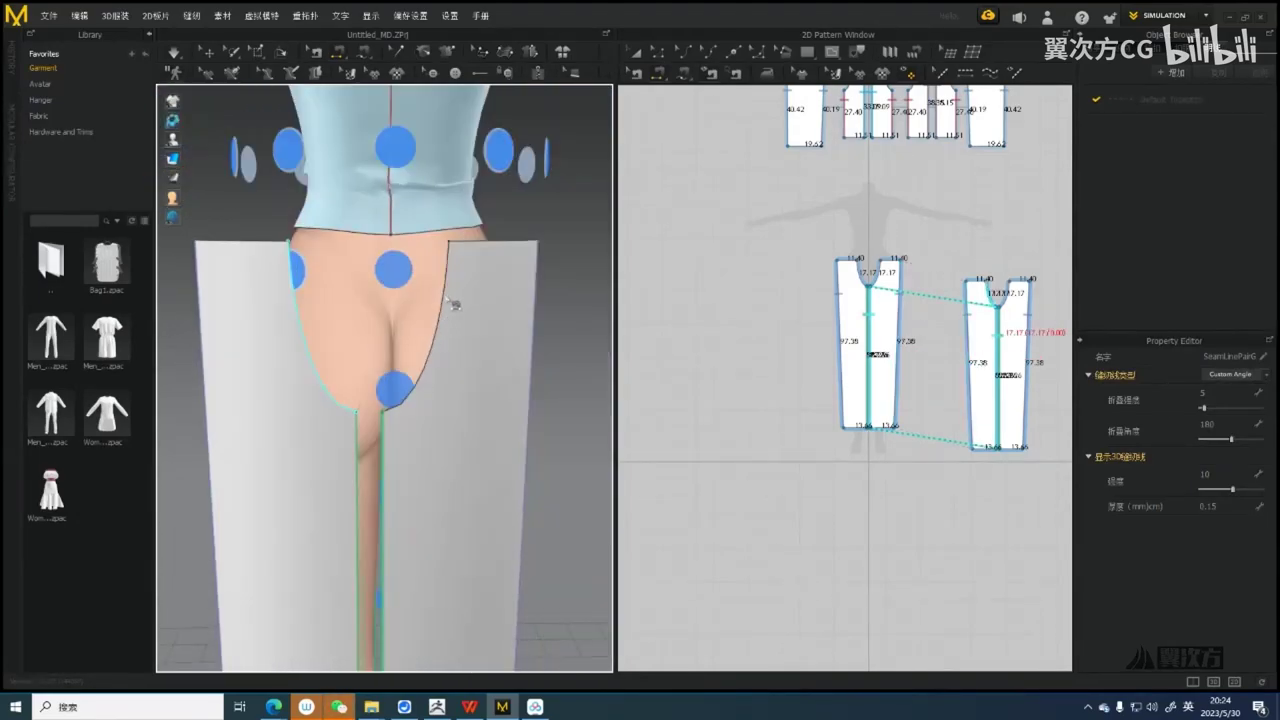
{"action": "left_click", "coordinate": [442, 304]}
{"action": "left_click", "coordinate": [302, 318]}
{"action": "right_click_drag", "start_coordinate": [257, 360], "coordinate": [520, 355]}
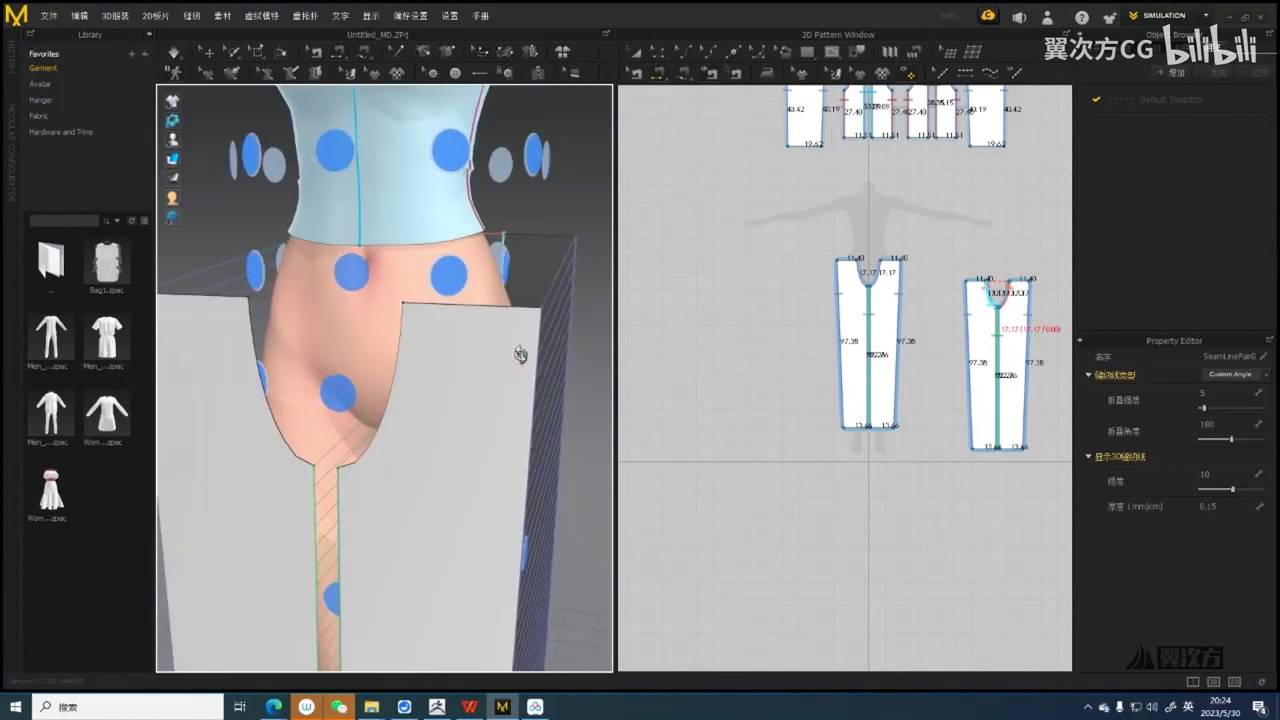
{"action": "left_click", "coordinate": [397, 358]}
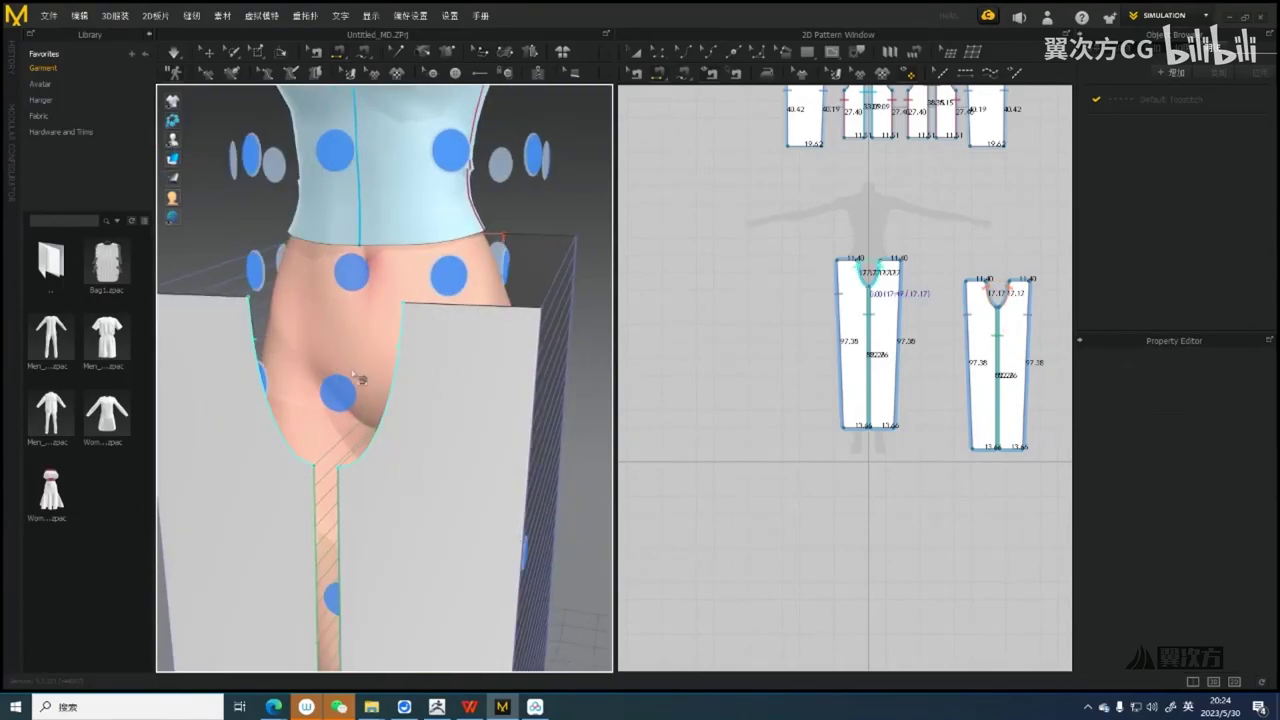
{"action": "left_click", "coordinate": [256, 345]}
Simulate the sewn trousers onto the avatar and inspect how they fit at the back waist
{"action": "right_click_drag", "start_coordinate": [412, 418], "coordinate": [500, 385]}
{"action": "scroll", "coordinate": [443, 391], "scroll_direction": "down", "scroll_amount": 6}
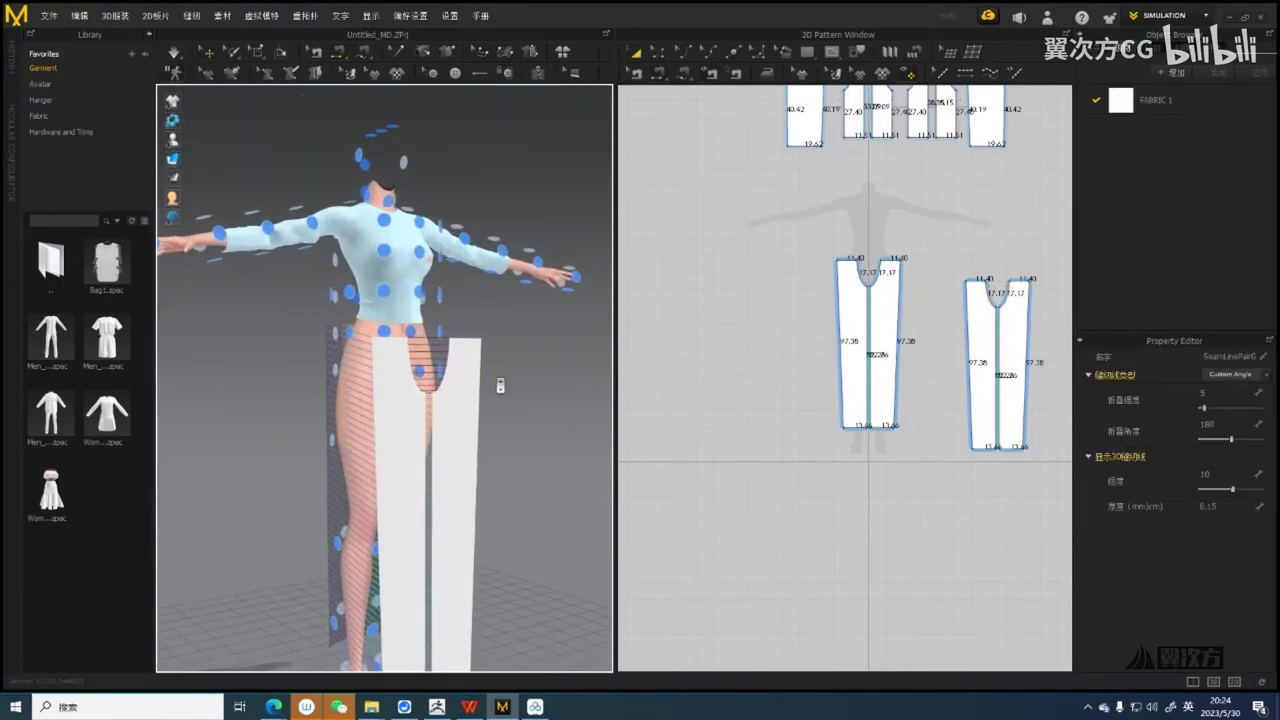
{"action": "key", "text": "space"}
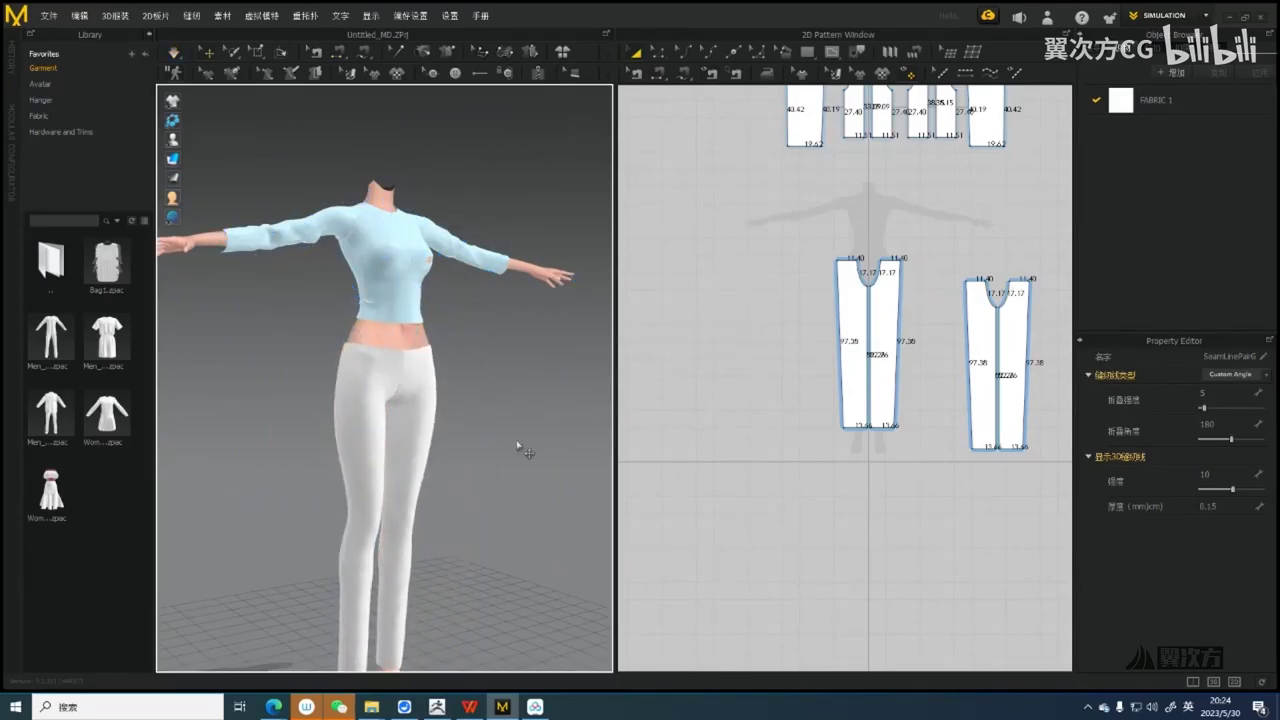
{"action": "right_click_drag", "start_coordinate": [518, 447], "coordinate": [423, 443]}
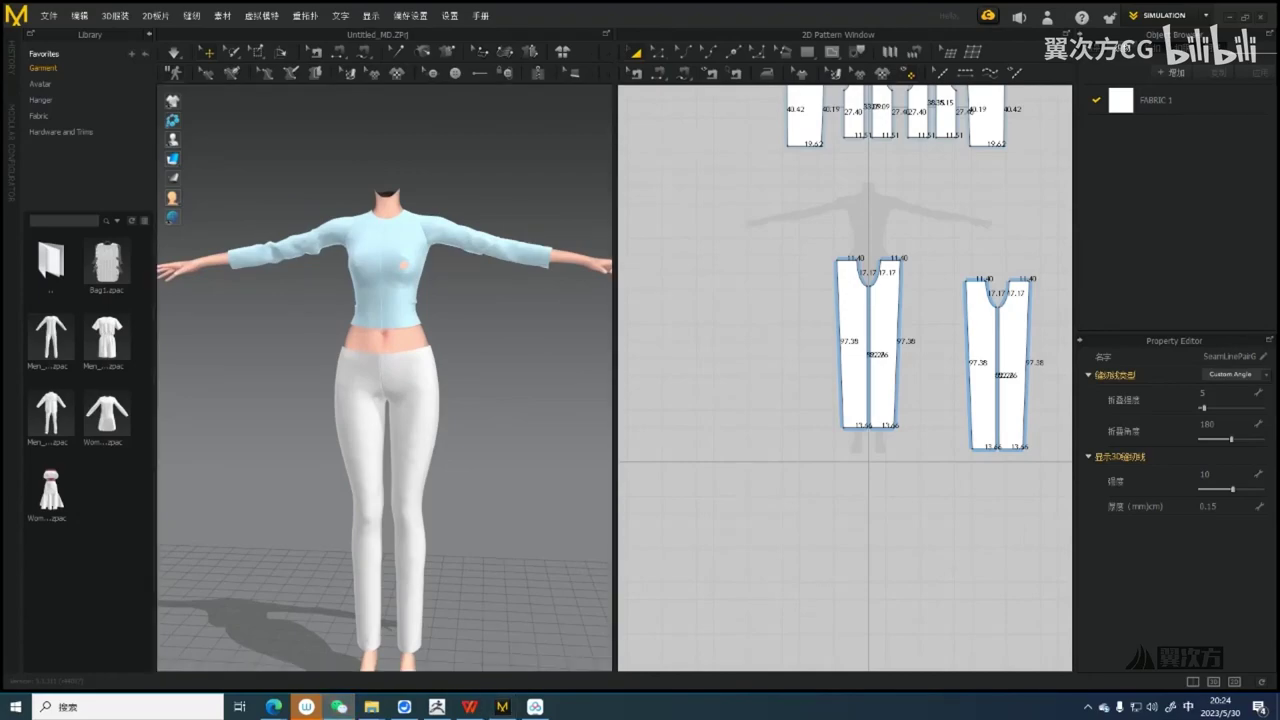
{"action": "right_click_drag", "start_coordinate": [486, 390], "coordinate": [405, 356]}
{"action": "left_click", "coordinate": [405, 357]}
{"action": "scroll", "coordinate": [395, 380], "scroll_direction": "up", "scroll_amount": 5}
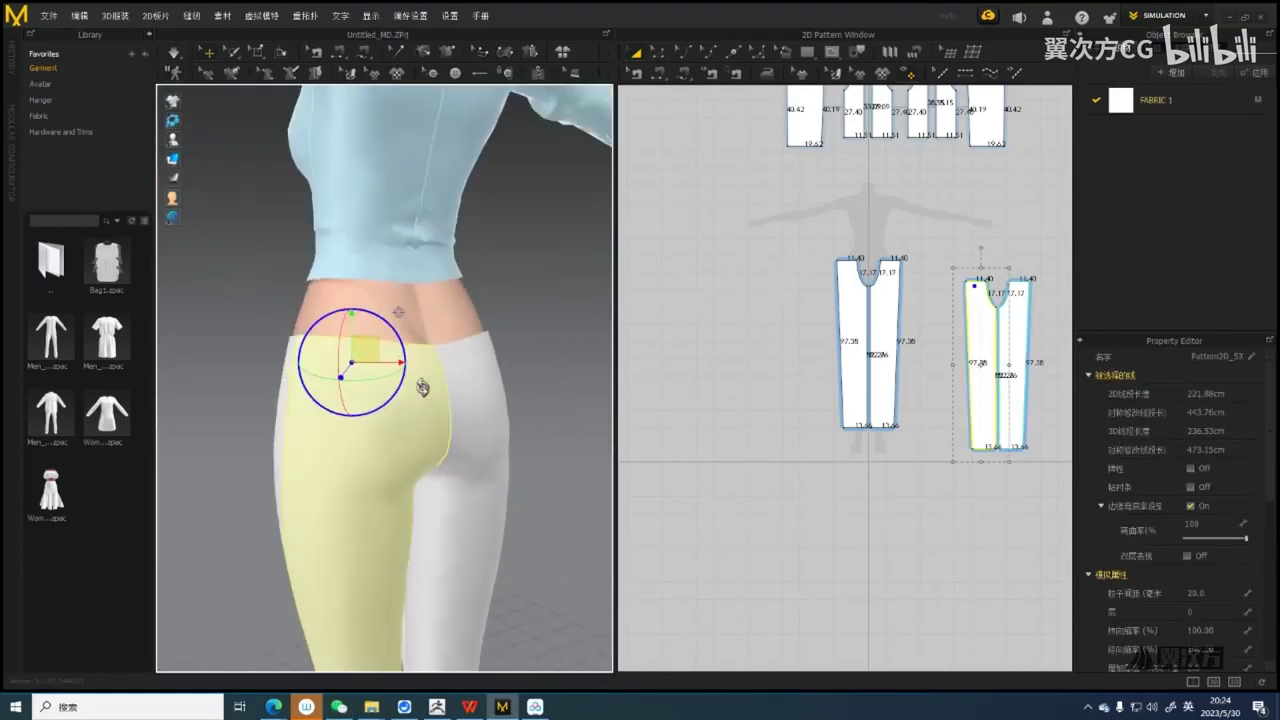
{"action": "scroll", "coordinate": [392, 360], "scroll_direction": "up", "scroll_amount": 5}
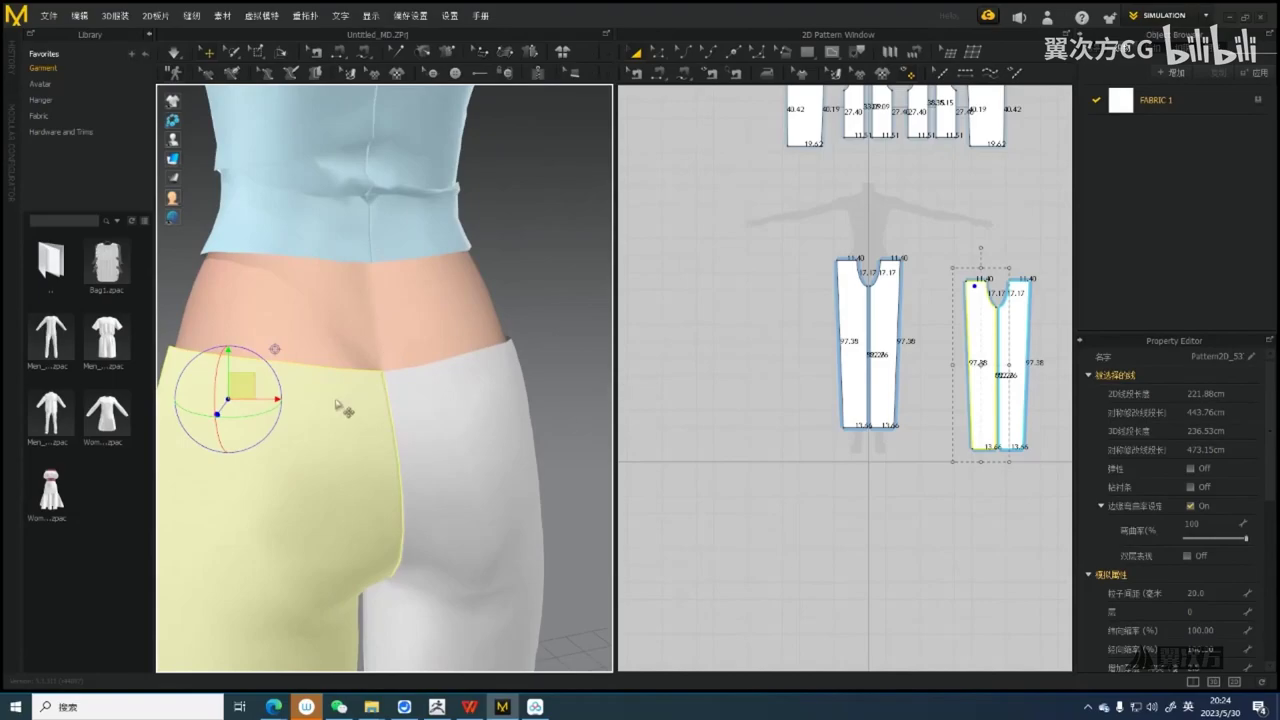
Try extending the pattern outline at the front and back leg pieces' waist edges outward by 4 cm
{"action": "scroll", "coordinate": [440, 393], "scroll_direction": "down", "scroll_amount": 2}
{"action": "middle_click_drag", "start_coordinate": [892, 283], "coordinate": [860, 390]}
{"action": "scroll", "coordinate": [860, 390], "scroll_direction": "up", "scroll_amount": 3}
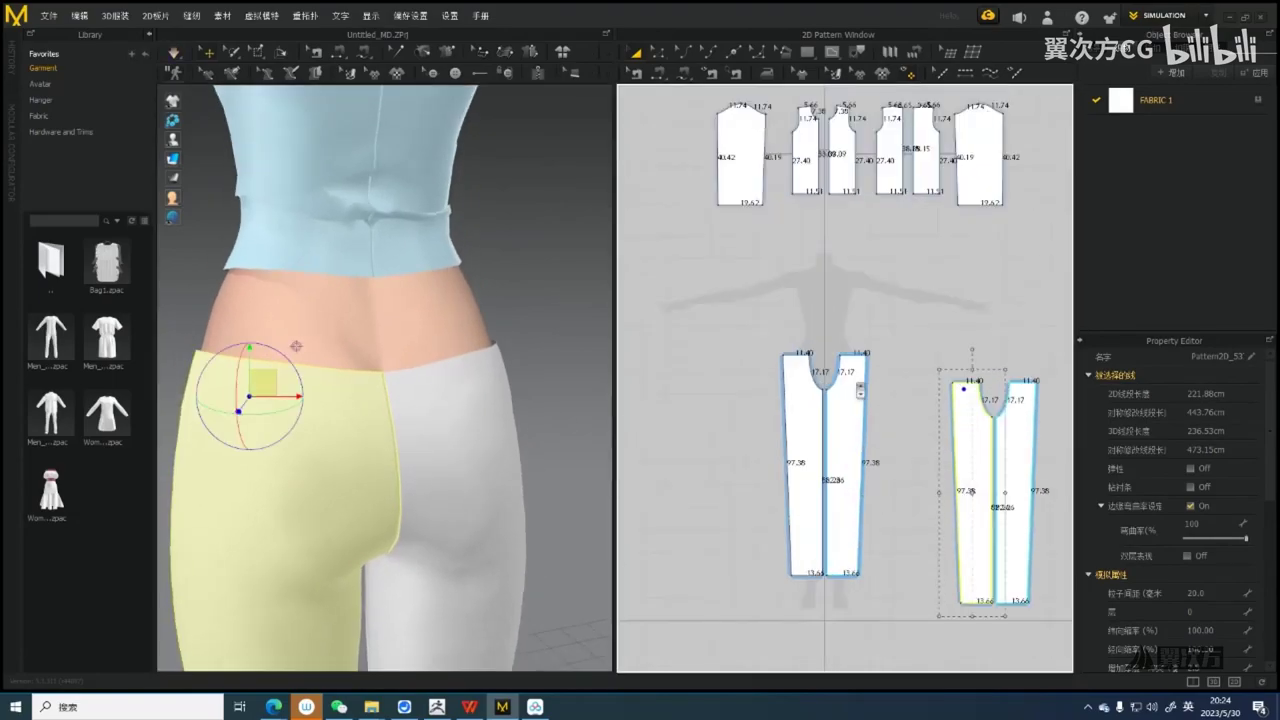
{"action": "key", "text": "z"}
{"action": "left_click", "coordinate": [799, 356]}
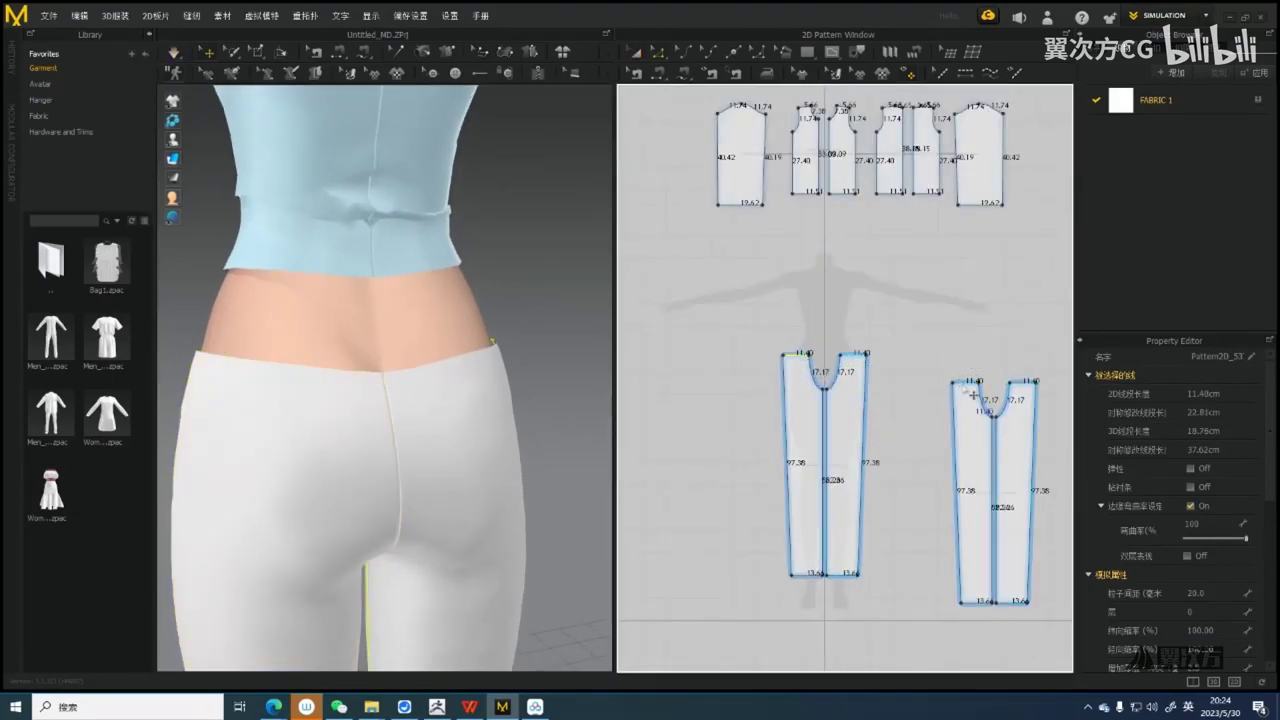
{"action": "left_click", "coordinate": [965, 384], "text": "shift"}
{"action": "scroll", "coordinate": [812, 370], "scroll_direction": "up", "scroll_amount": 3}
{"action": "right_click", "coordinate": [791, 343]}
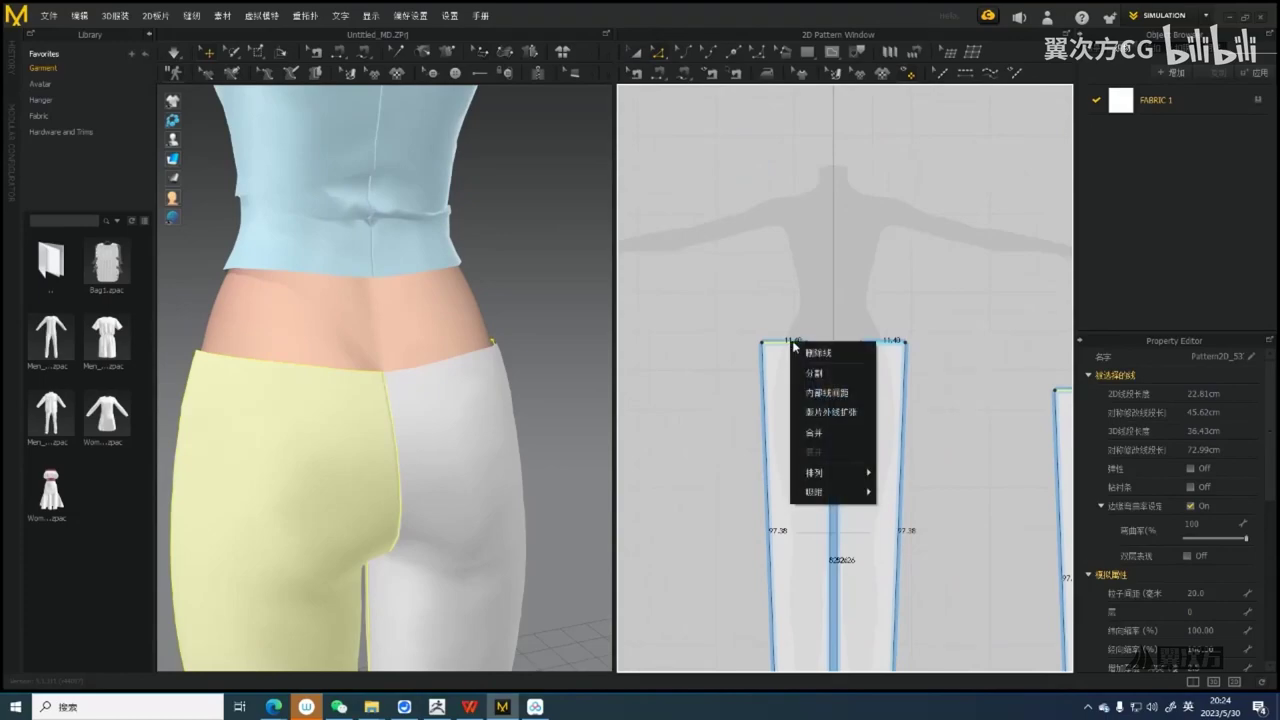
{"action": "left_click", "coordinate": [829, 413]}
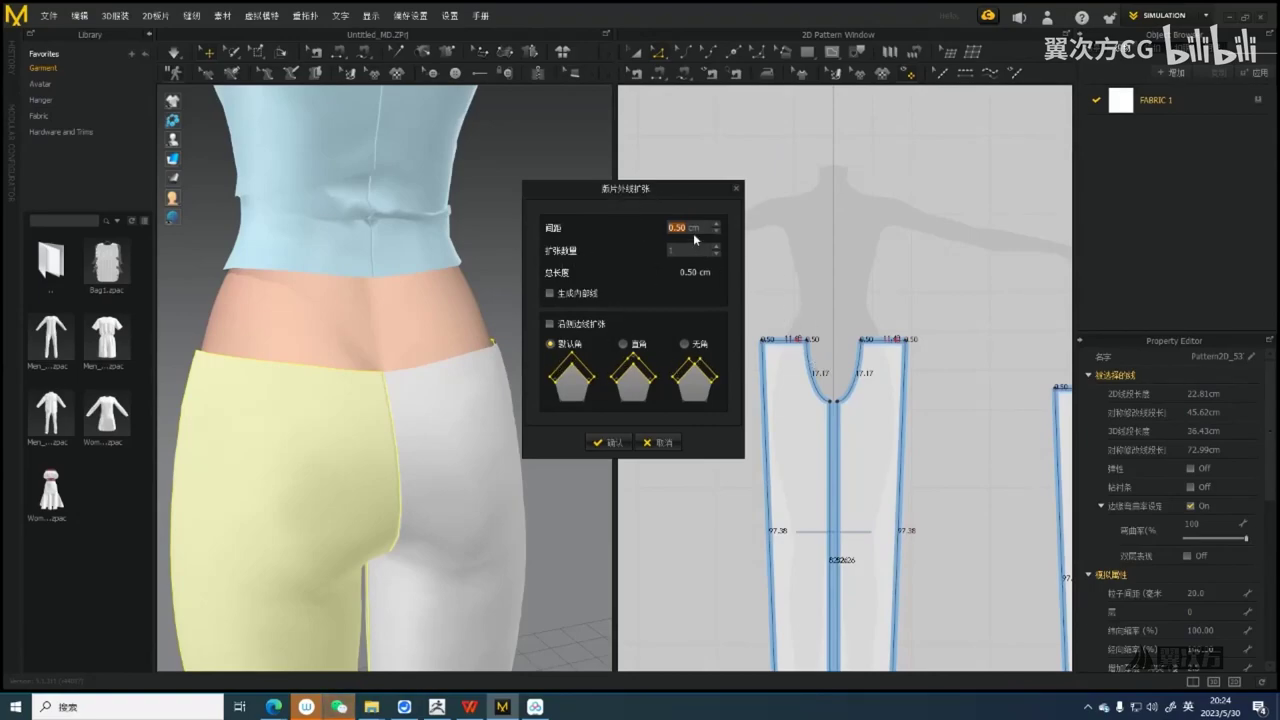
{"action": "type", "text": "2"}
{"action": "key", "text": "Return"}
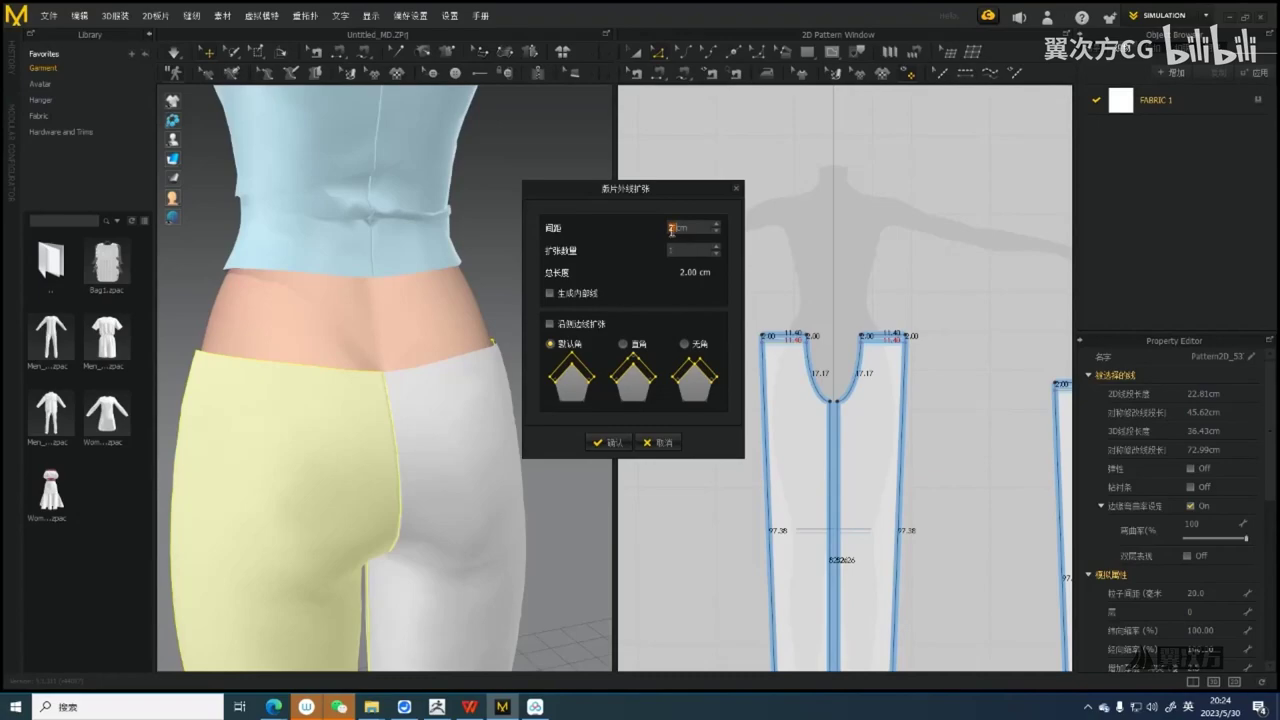
{"action": "type", "text": "5"}
{"action": "key", "text": "Return"}
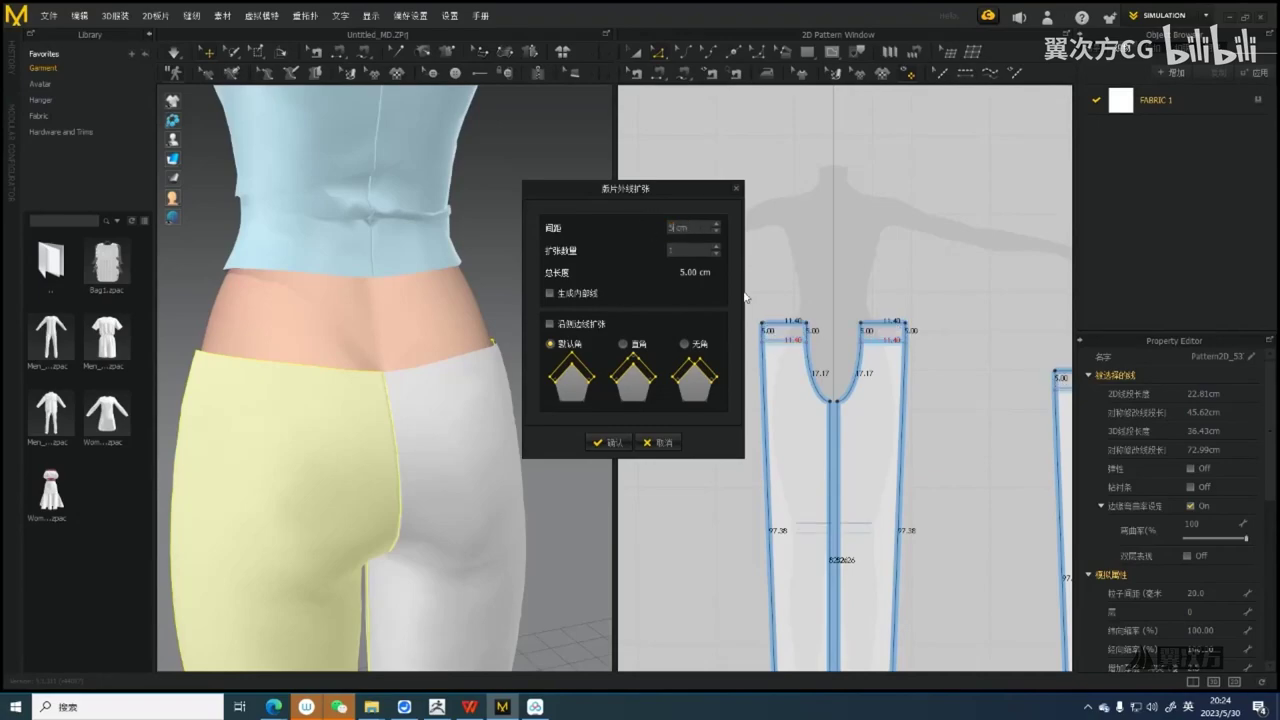
{"action": "type", "text": "4"}
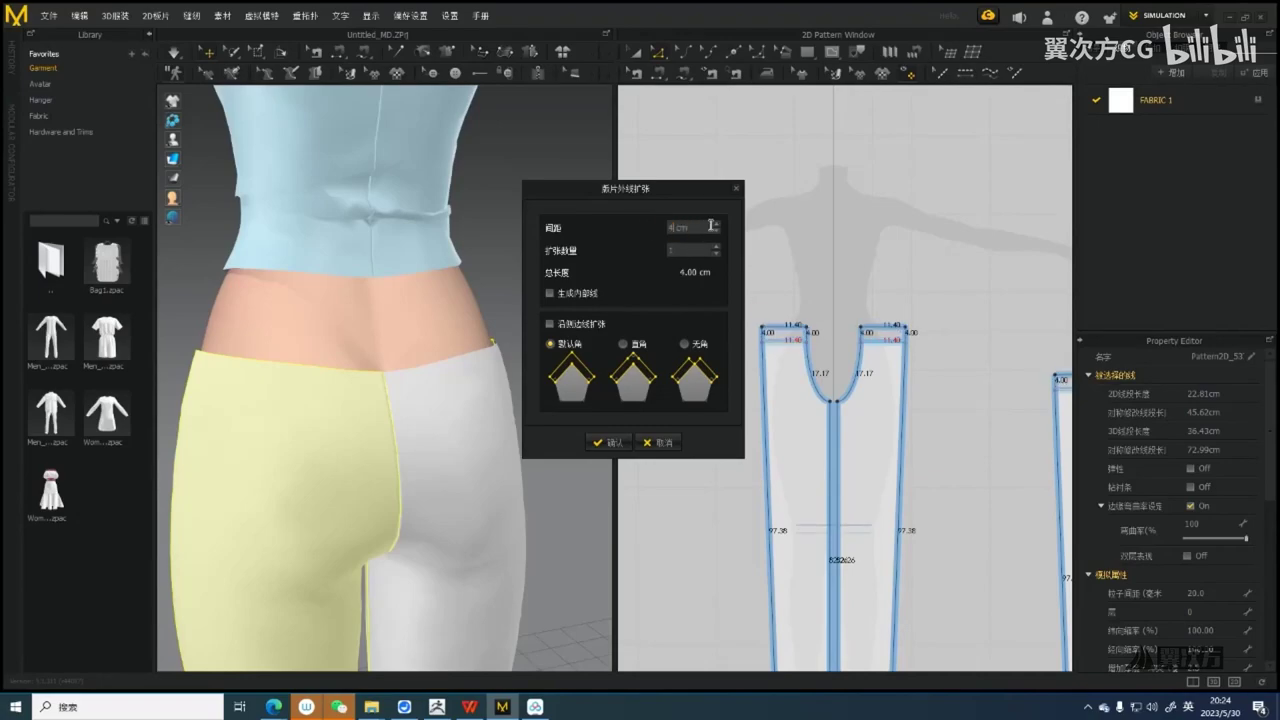
{"action": "left_click", "coordinate": [611, 442]}
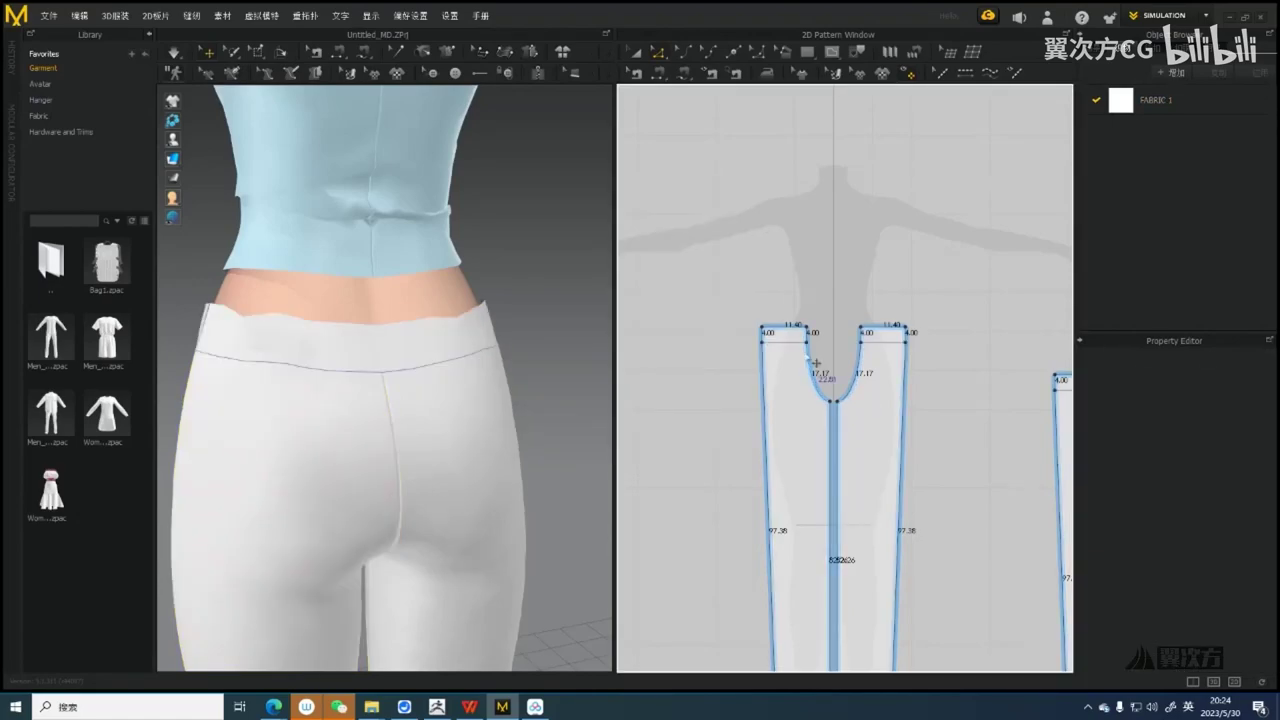
Add an internal line offset 4 cm inward from the waist edges of the front and back trouser pieces
{"action": "scroll", "coordinate": [796, 352], "scroll_direction": "up", "scroll_amount": 3}
{"action": "scroll", "coordinate": [796, 352], "scroll_direction": "down", "scroll_amount": 4}
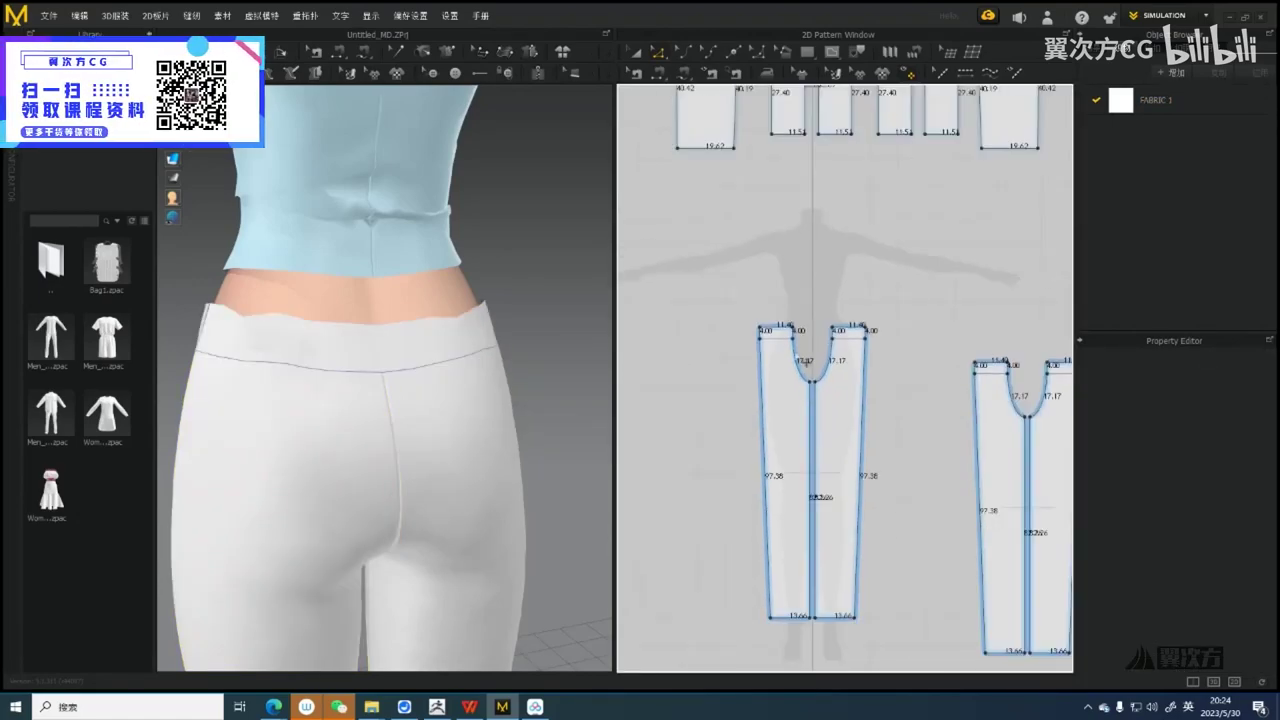
{"action": "scroll", "coordinate": [901, 369], "scroll_direction": "up", "scroll_amount": 4}
{"action": "scroll", "coordinate": [690, 348], "scroll_direction": "up", "scroll_amount": 6}
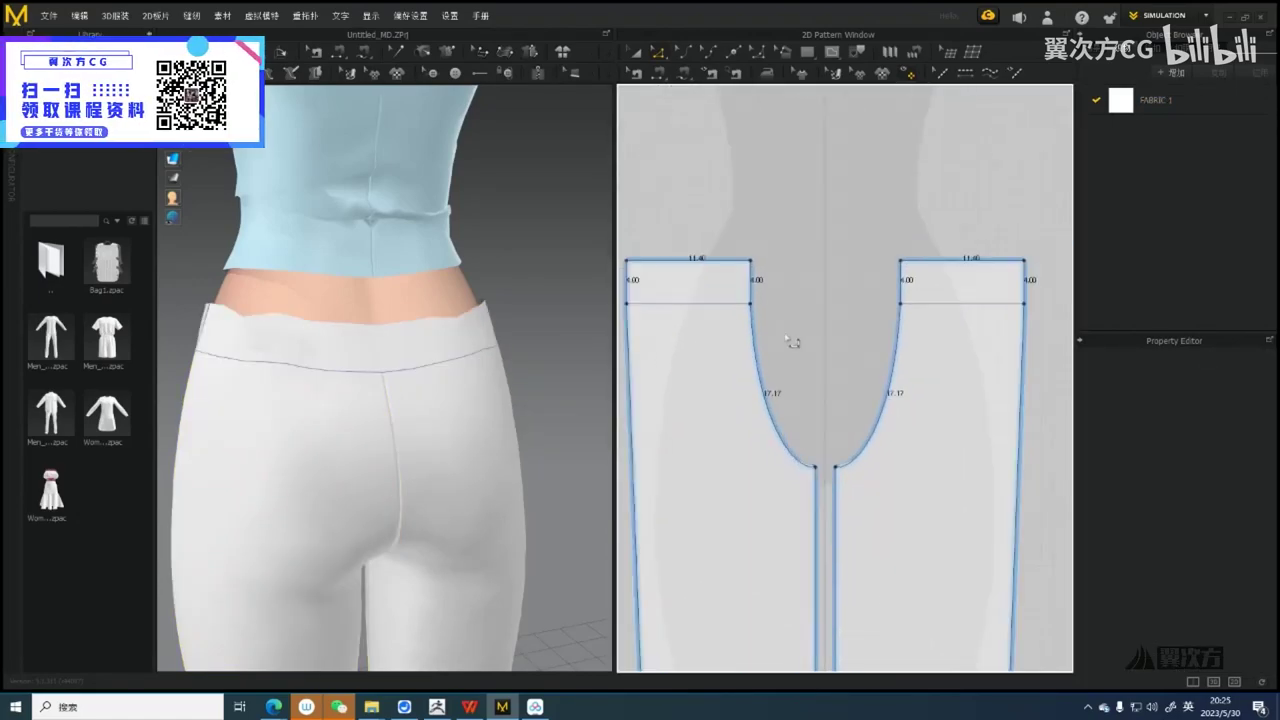
{"action": "left_click", "coordinate": [720, 320]}
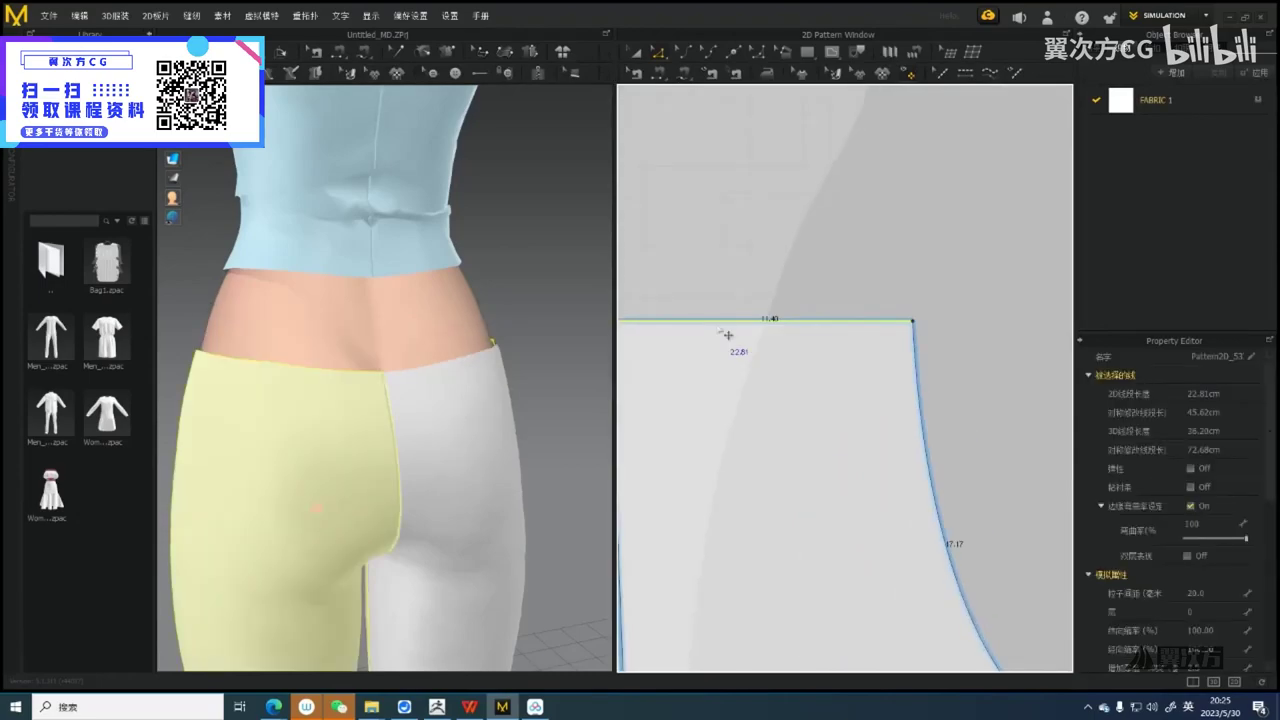
{"action": "right_click", "coordinate": [728, 335]}
{"action": "left_click", "coordinate": [752, 378]}
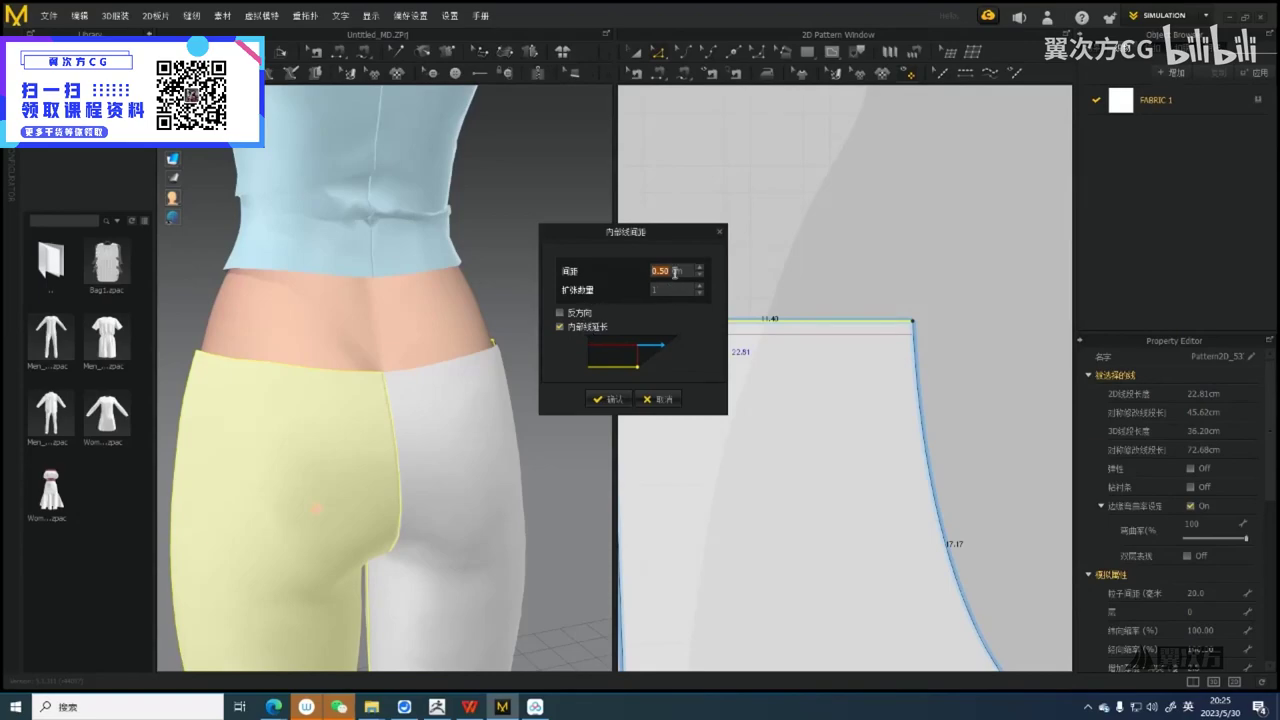
{"action": "type", "text": "4"}
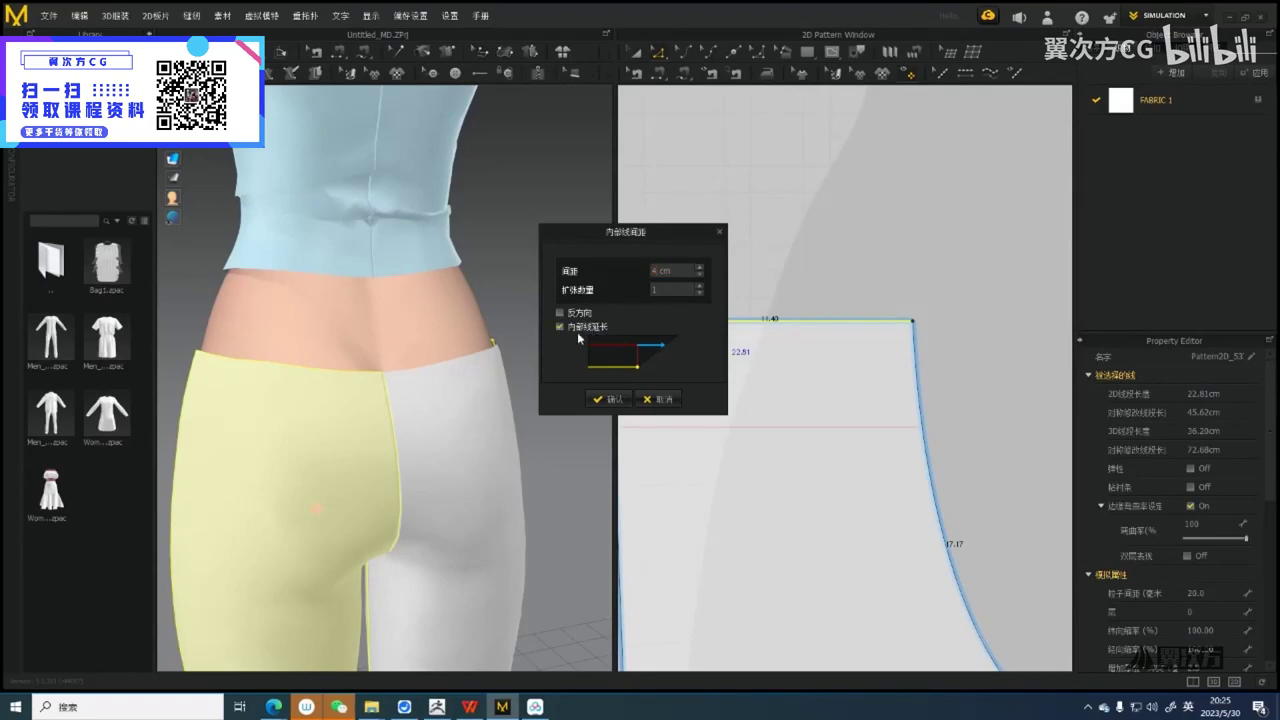
{"action": "left_click", "coordinate": [611, 399]}
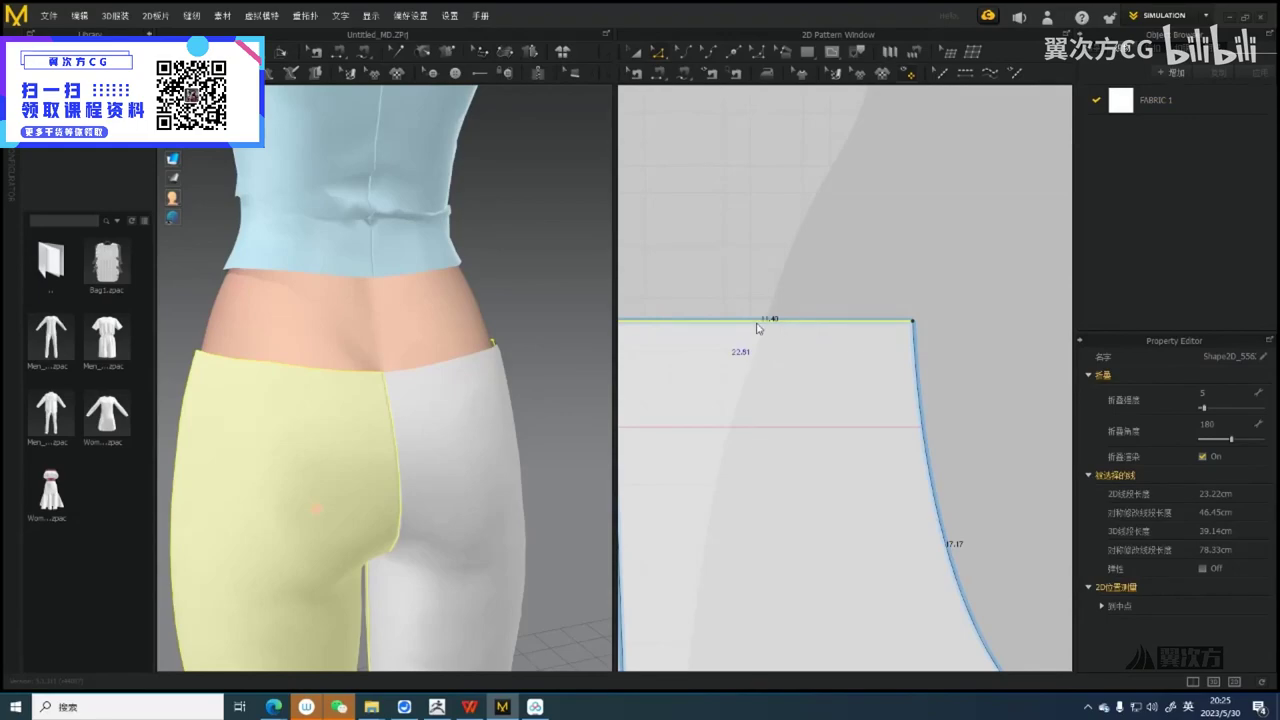
{"action": "scroll", "coordinate": [789, 327], "scroll_direction": "down", "scroll_amount": 5}
{"action": "left_click", "coordinate": [868, 282]}
{"action": "scroll", "coordinate": [786, 387], "scroll_direction": "down", "scroll_amount": 1}
Cut and sew the front and back trouser pieces along the internal waistband lines
{"action": "left_click", "coordinate": [778, 367]}
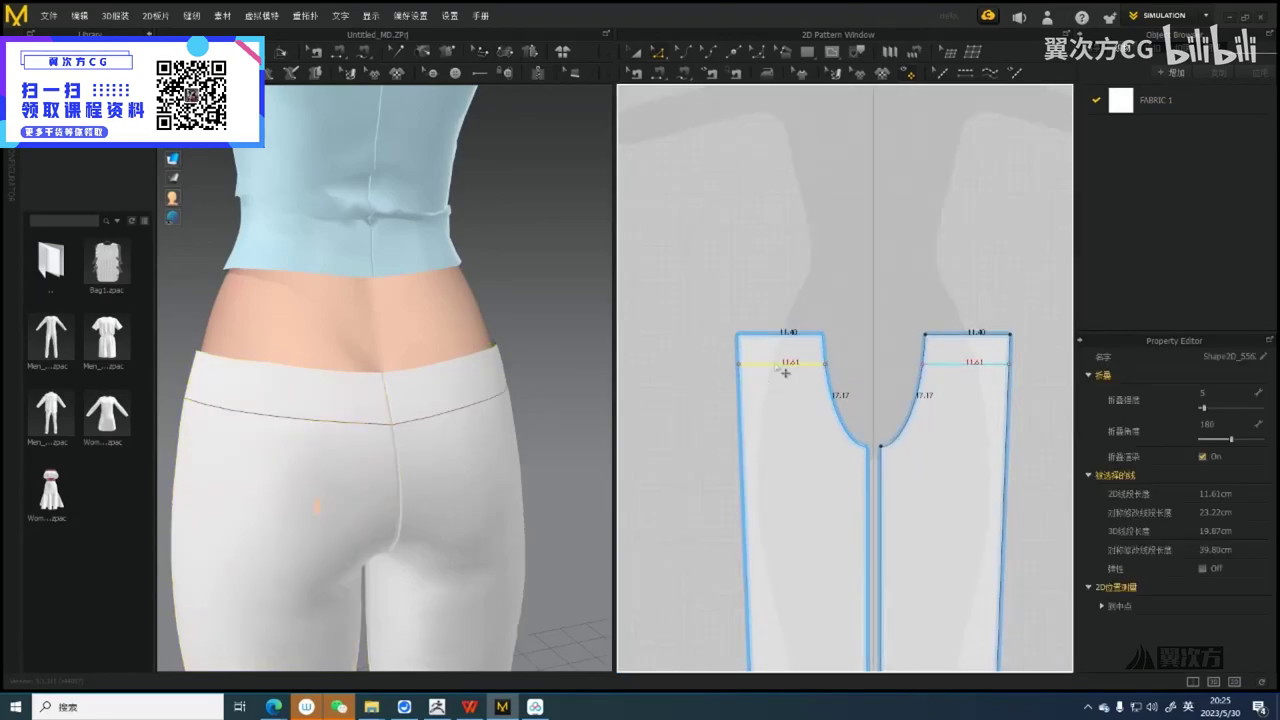
{"action": "scroll", "coordinate": [850, 317], "scroll_direction": "down", "scroll_amount": 2}
{"action": "middle_click_drag", "start_coordinate": [850, 317], "coordinate": [731, 311]}
{"action": "scroll", "coordinate": [813, 357], "scroll_direction": "down", "scroll_amount": 3}
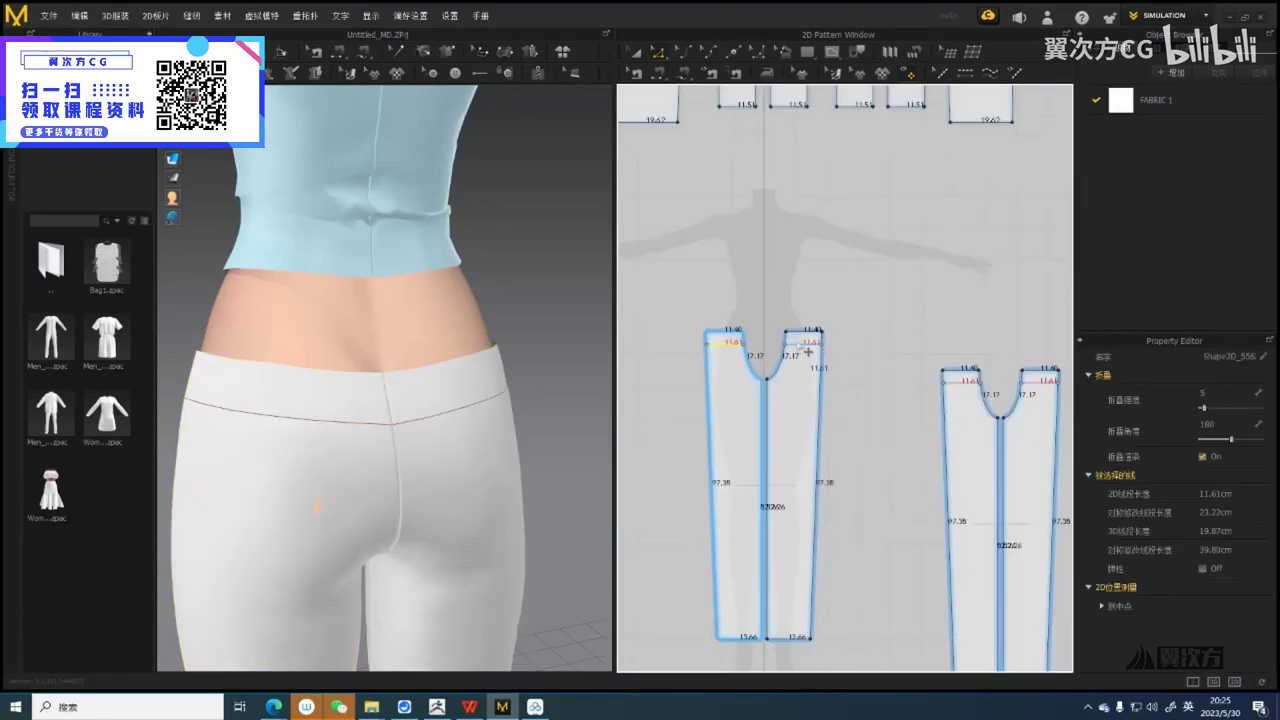
{"action": "scroll", "coordinate": [500, 397], "scroll_direction": "down", "scroll_amount": 4}
{"action": "right_click_drag", "start_coordinate": [500, 397], "coordinate": [577, 396]}
{"action": "scroll", "coordinate": [484, 400], "scroll_direction": "up", "scroll_amount": 3}
{"action": "scroll", "coordinate": [459, 374], "scroll_direction": "up", "scroll_amount": 3}
{"action": "scroll", "coordinate": [738, 347], "scroll_direction": "up", "scroll_amount": 3}
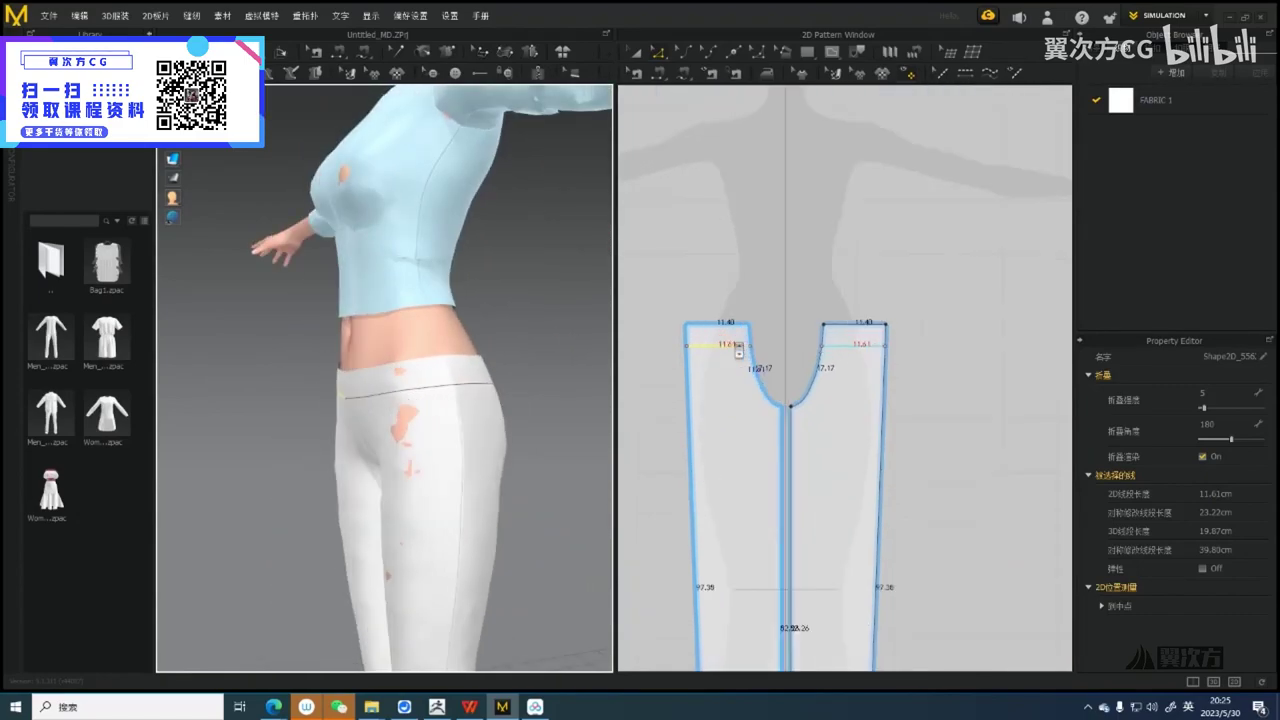
{"action": "scroll", "coordinate": [755, 359], "scroll_direction": "down", "scroll_amount": 4}
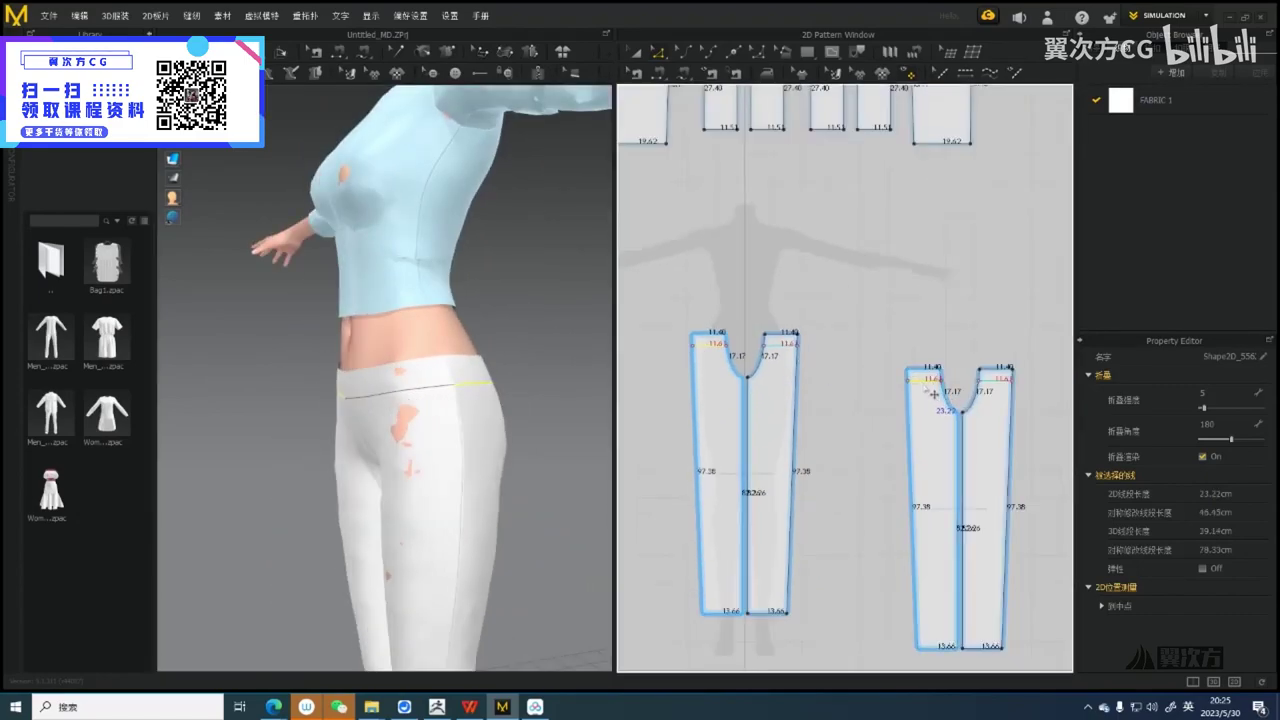
{"action": "scroll", "coordinate": [930, 389], "scroll_direction": "up", "scroll_amount": 3}
{"action": "right_click", "coordinate": [924, 381]}
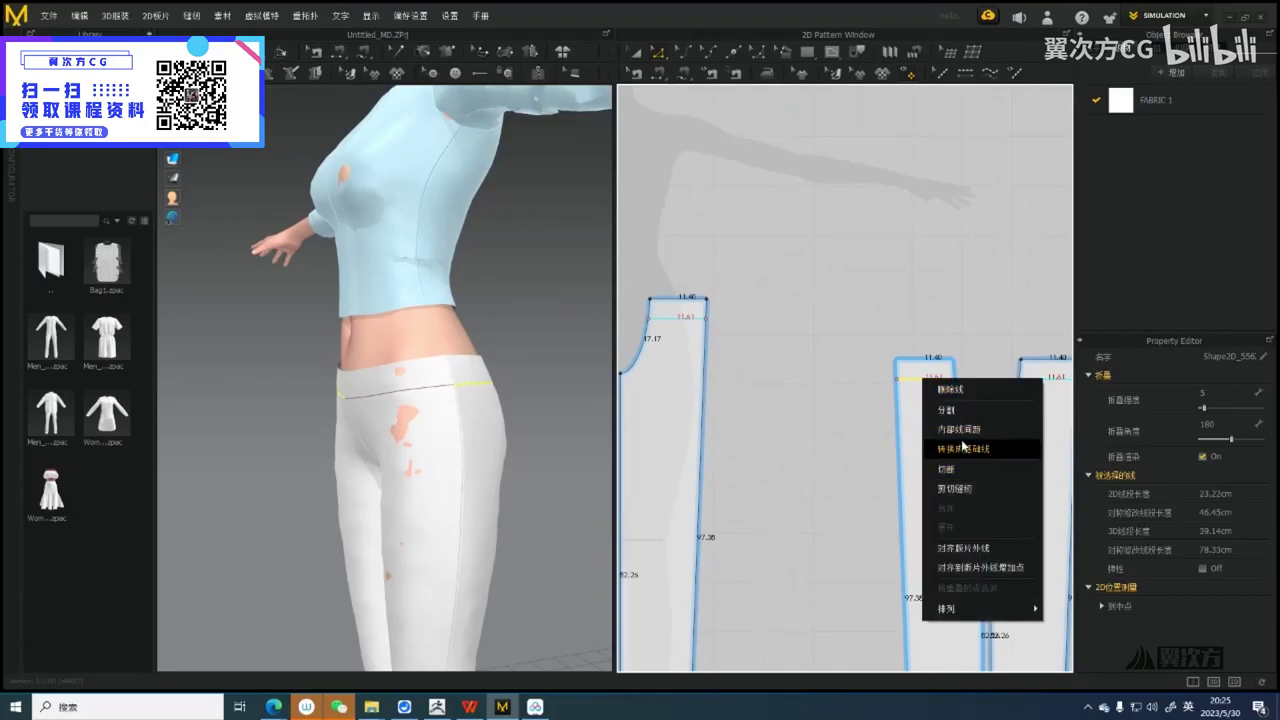
{"action": "left_click", "coordinate": [966, 493]}
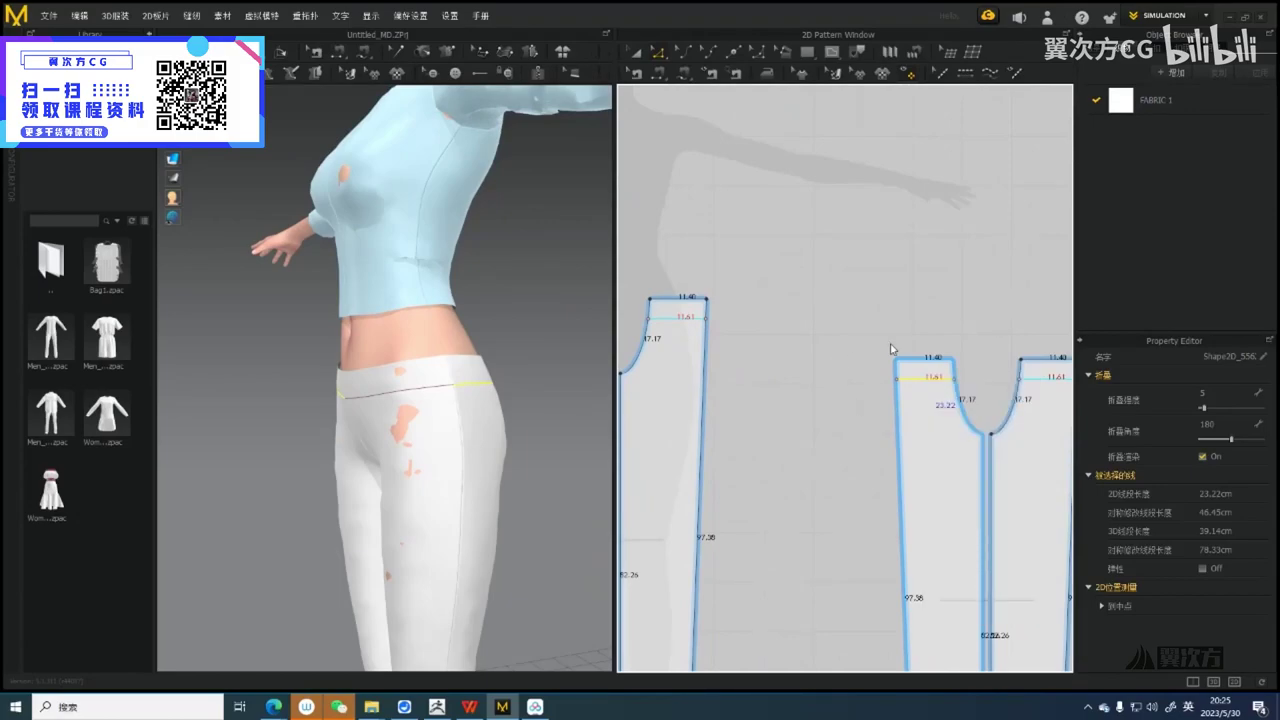
Raise the waistband pieces together with the upper edges of the front and back legs by about 6 cm in the pattern layout
{"action": "scroll", "coordinate": [880, 346], "scroll_direction": "down", "scroll_amount": 5}
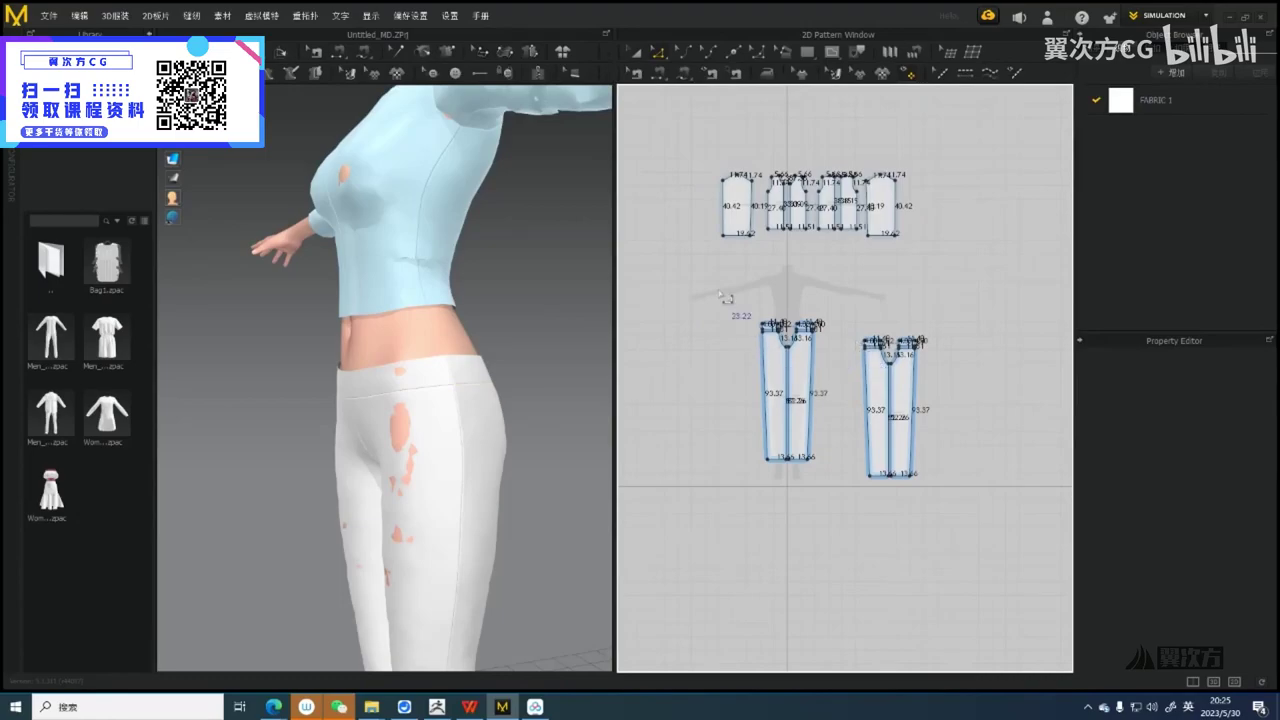
{"action": "left_click_drag", "start_coordinate": [829, 349], "coordinate": [831, 350]}
{"action": "scroll", "coordinate": [833, 351], "scroll_direction": "up", "scroll_amount": 3}
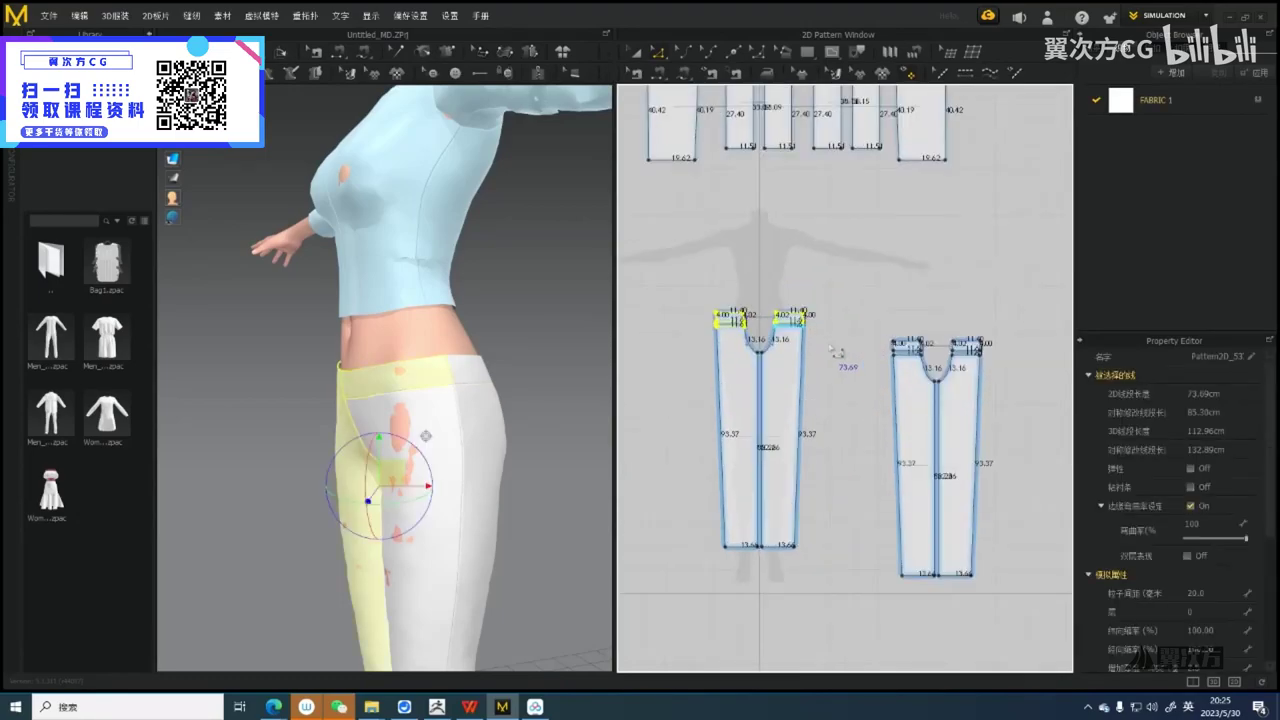
{"action": "left_click_drag", "start_coordinate": [1016, 374], "coordinate": [1015, 373], "text": "shift"}
{"action": "scroll", "coordinate": [912, 362], "scroll_direction": "up", "scroll_amount": 2}
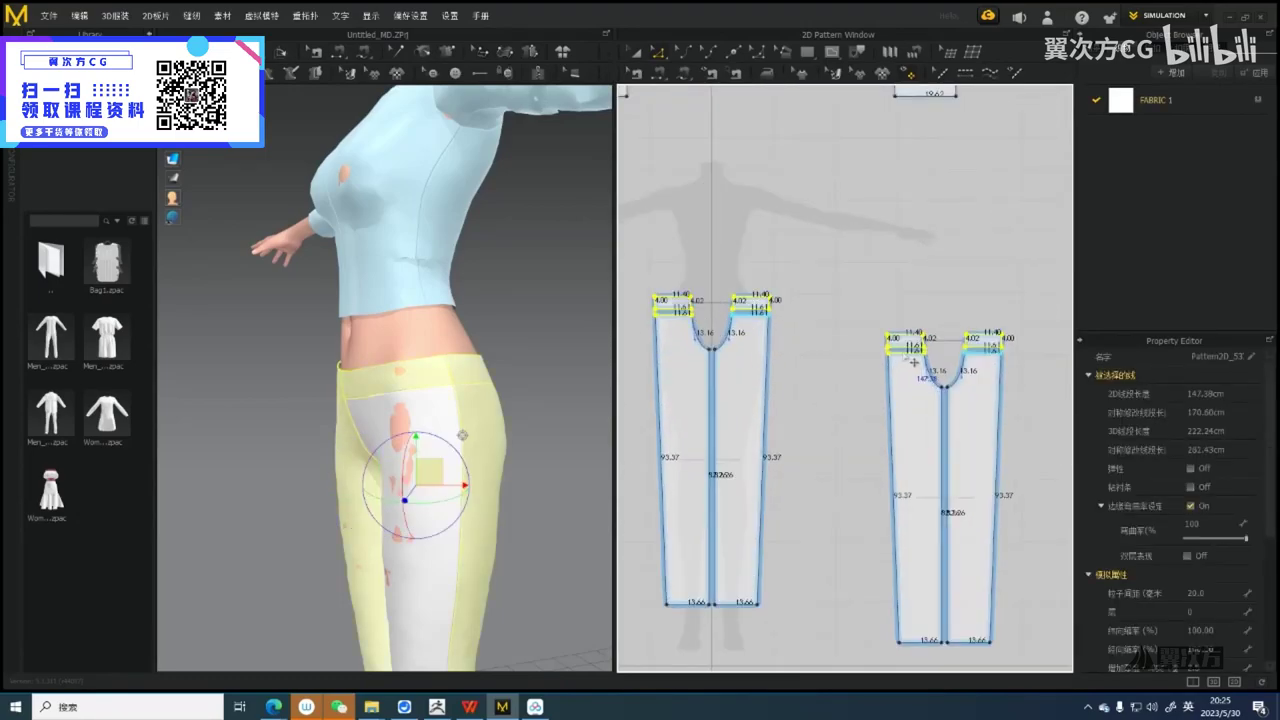
{"action": "left_click_drag", "start_coordinate": [915, 362], "coordinate": [910, 342]}
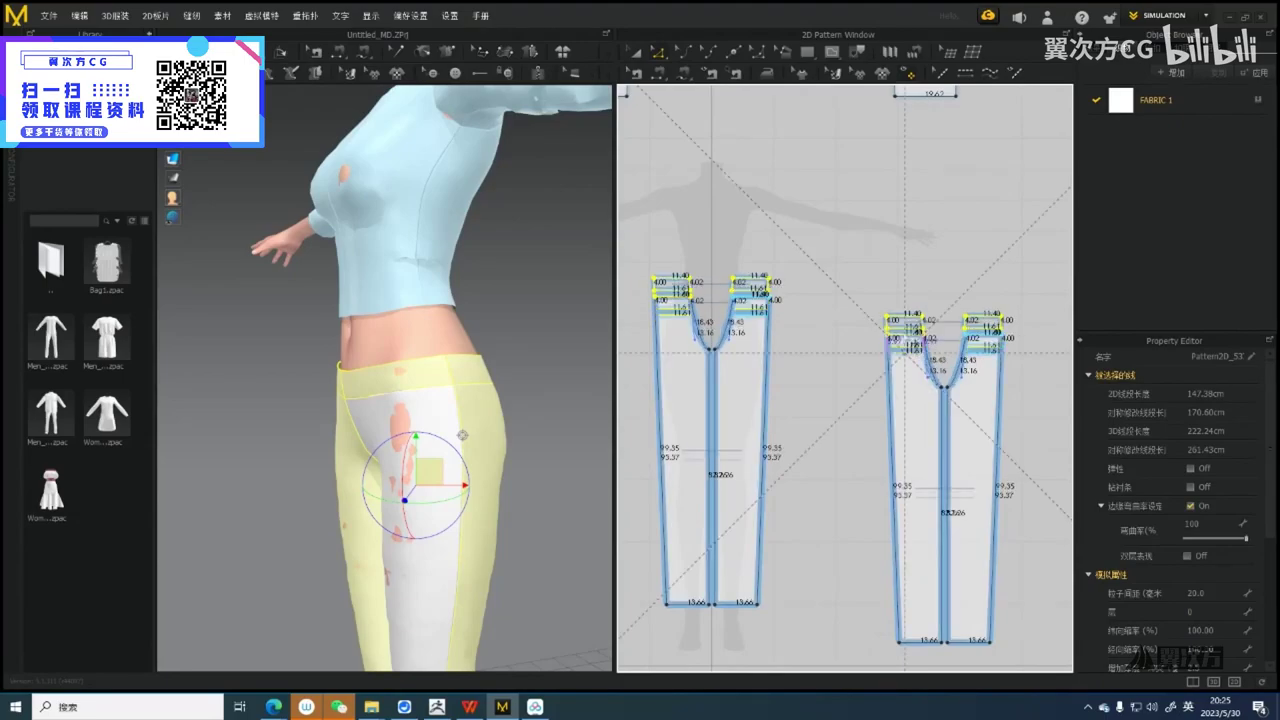
{"action": "scroll", "coordinate": [488, 387], "scroll_direction": "down", "scroll_amount": 2}
{"action": "scroll", "coordinate": [488, 387], "scroll_direction": "up", "scroll_amount": 2}
{"action": "mouse_move", "coordinate": [488, 387]}
{"action": "right_mouse_down"}
{"action": "mouse_move", "coordinate": [526, 382]}
{"action": "mouse_move", "coordinate": [495, 373]}
{"action": "mouse_move", "coordinate": [552, 376]}
{"action": "mouse_move", "coordinate": [417, 377]}
{"action": "mouse_move", "coordinate": [492, 377]}
{"action": "right_mouse_up"}
{"action": "left_click", "coordinate": [582, 330]}
{"action": "scroll", "coordinate": [716, 299], "scroll_direction": "up", "scroll_amount": 3}
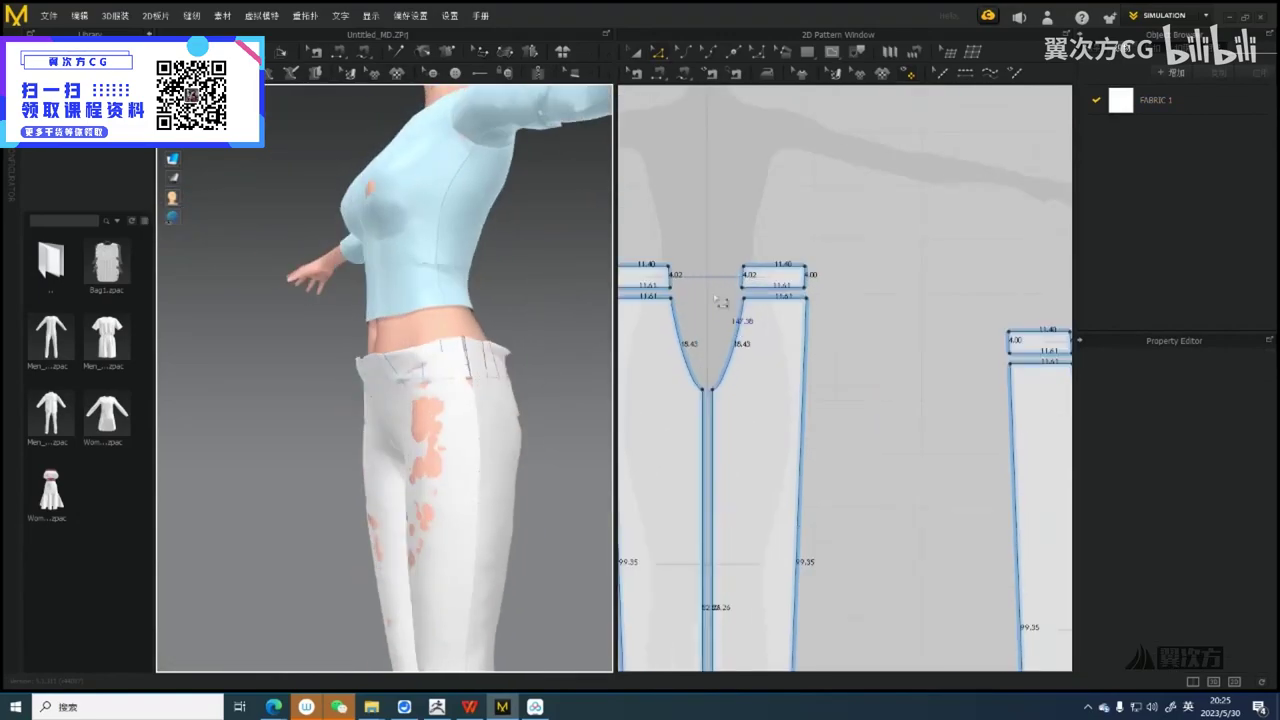
Select all four waistband pieces and move them up around the avatar's waist, above the trousers
{"action": "key", "text": "a"}
{"action": "left_click", "coordinate": [646, 278]}
{"action": "left_click", "coordinate": [763, 282], "text": "shift"}
{"action": "left_click", "coordinate": [1018, 348], "text": "shift"}
{"action": "scroll", "coordinate": [918, 355], "scroll_direction": "down", "scroll_amount": 2}
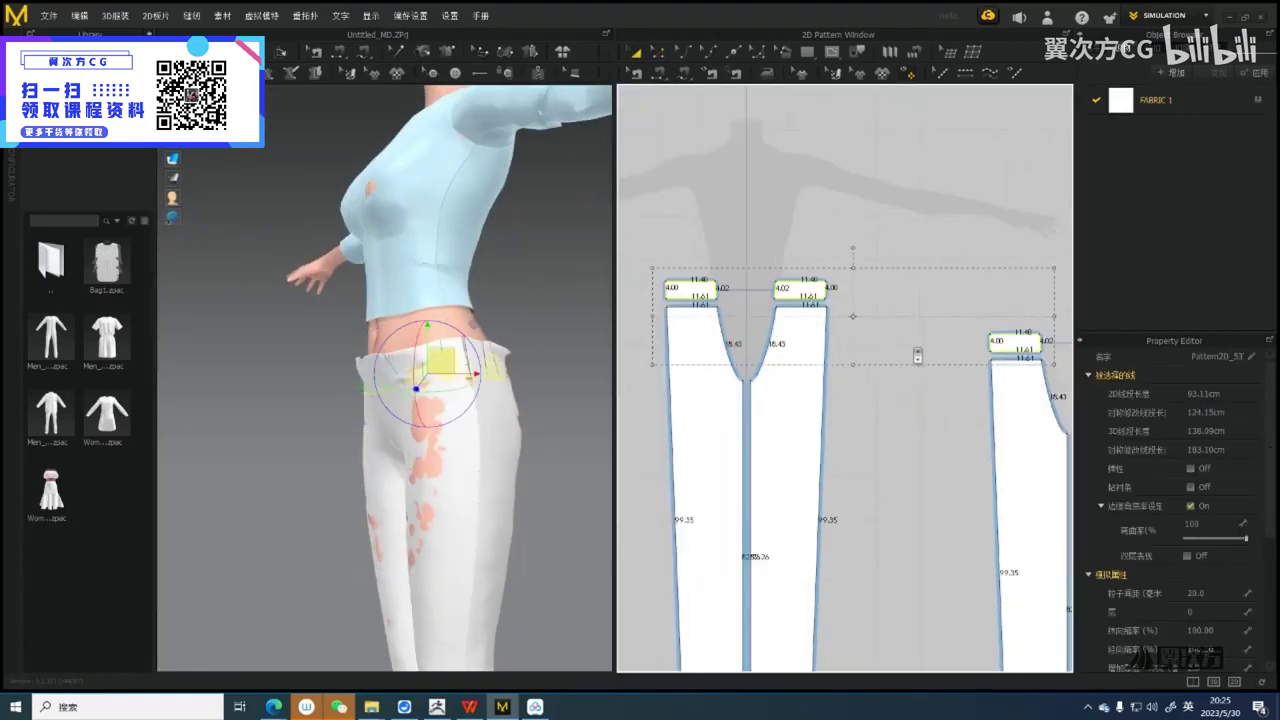
{"action": "middle_click_drag", "start_coordinate": [918, 355], "coordinate": [841, 370]}
{"action": "left_click", "coordinate": [1040, 358], "text": "shift"}
{"action": "middle_click_drag", "start_coordinate": [423, 365], "coordinate": [423, 383]}
{"action": "right_click_drag", "start_coordinate": [423, 383], "coordinate": [482, 391]}
{"action": "scroll", "coordinate": [482, 391], "scroll_direction": "up", "scroll_amount": 2}
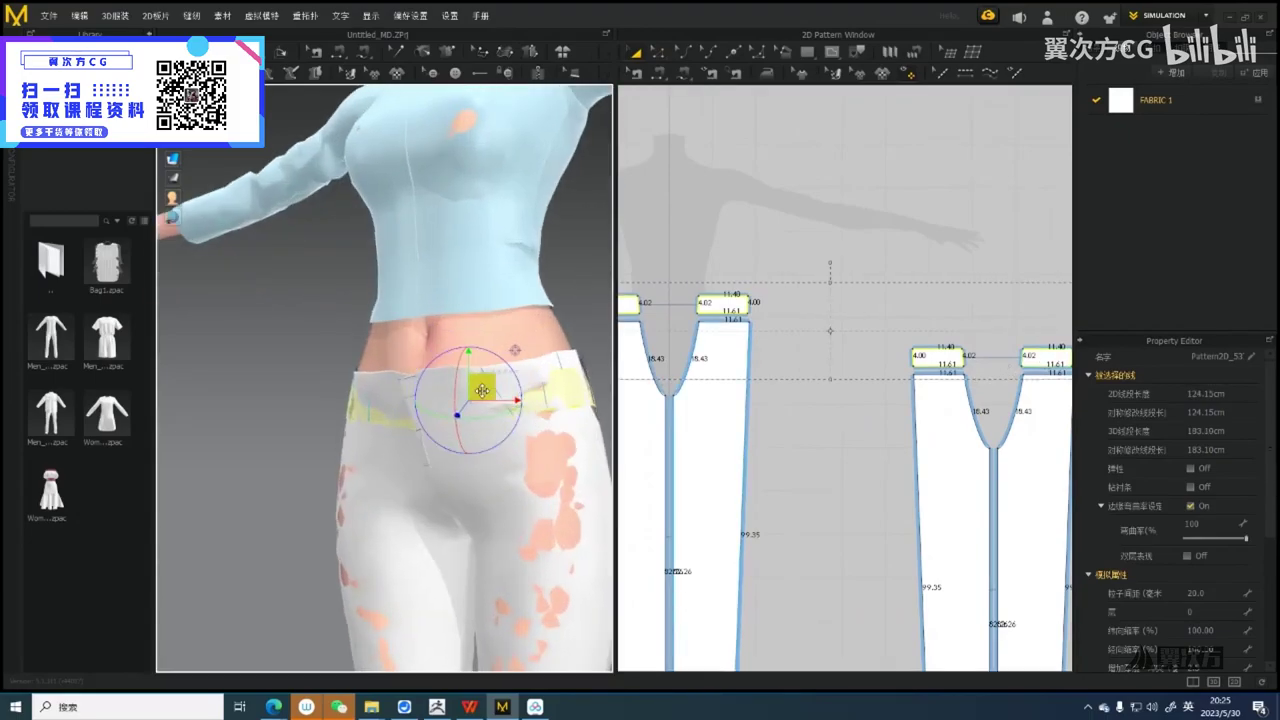
{"action": "left_click_drag", "start_coordinate": [466, 365], "coordinate": [468, 302]}
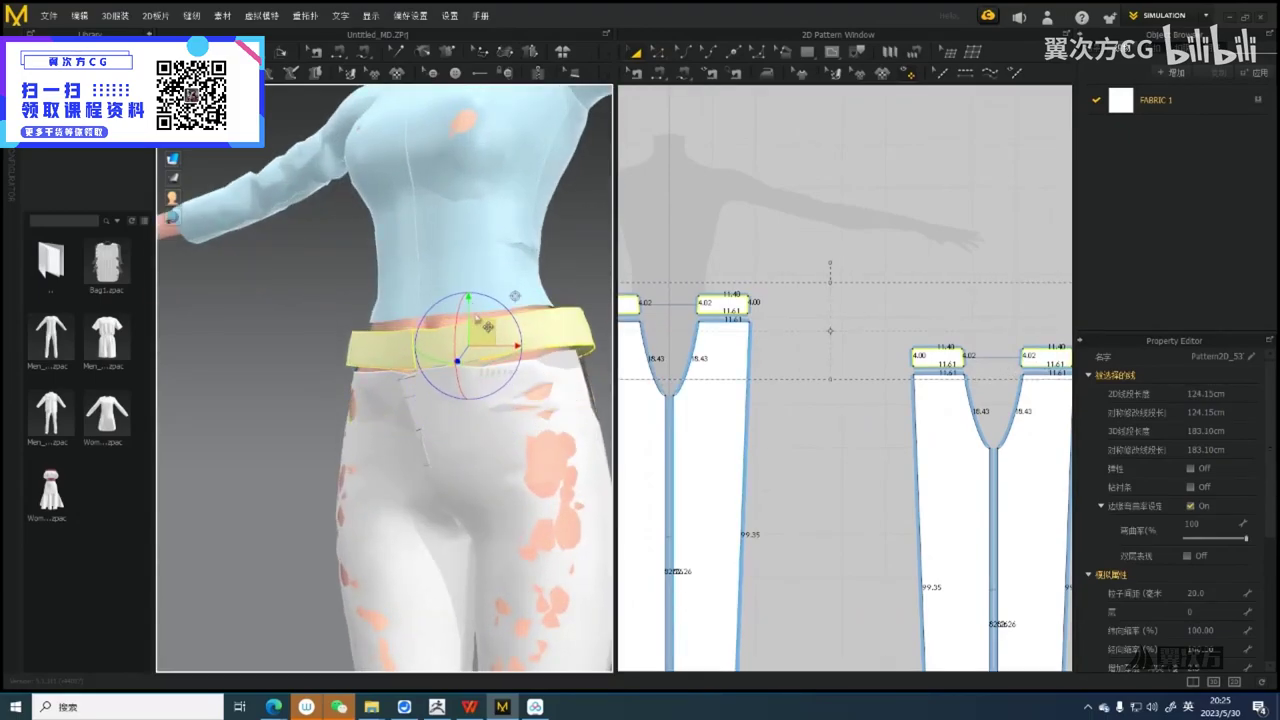
Simulate the trousers with their separate waistband and check the fit from the front and back
{"action": "scroll", "coordinate": [478, 355], "scroll_direction": "down", "scroll_amount": 3}
{"action": "key", "text": "space"}
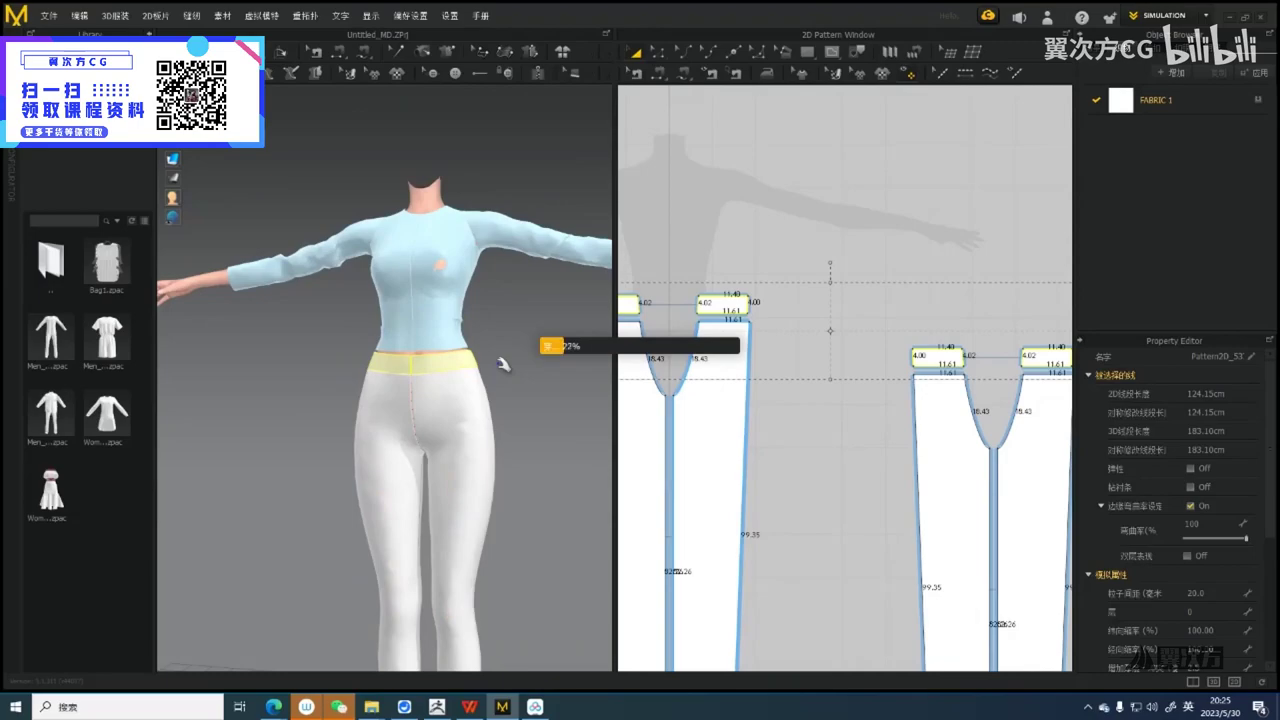
{"action": "scroll", "coordinate": [400, 429], "scroll_direction": "down", "scroll_amount": 4}
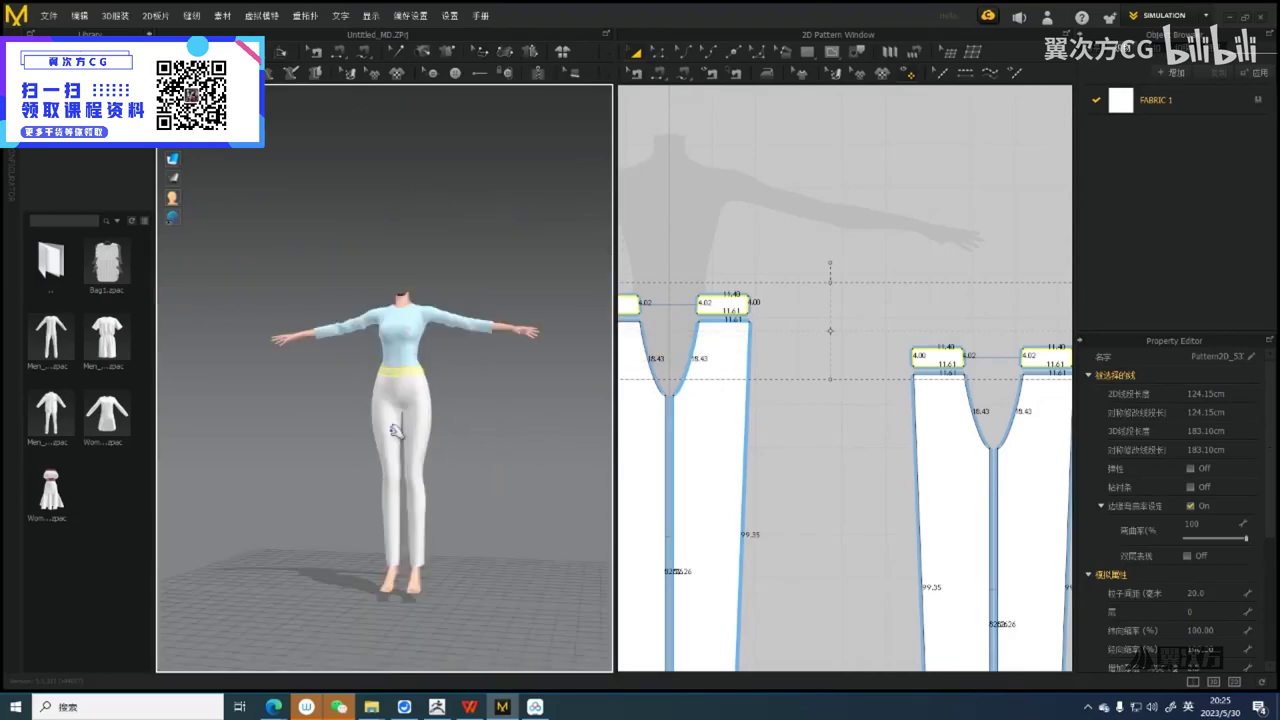
{"action": "right_click_drag", "start_coordinate": [397, 429], "coordinate": [271, 400]}
{"action": "scroll", "coordinate": [417, 466], "scroll_direction": "up", "scroll_amount": 3}
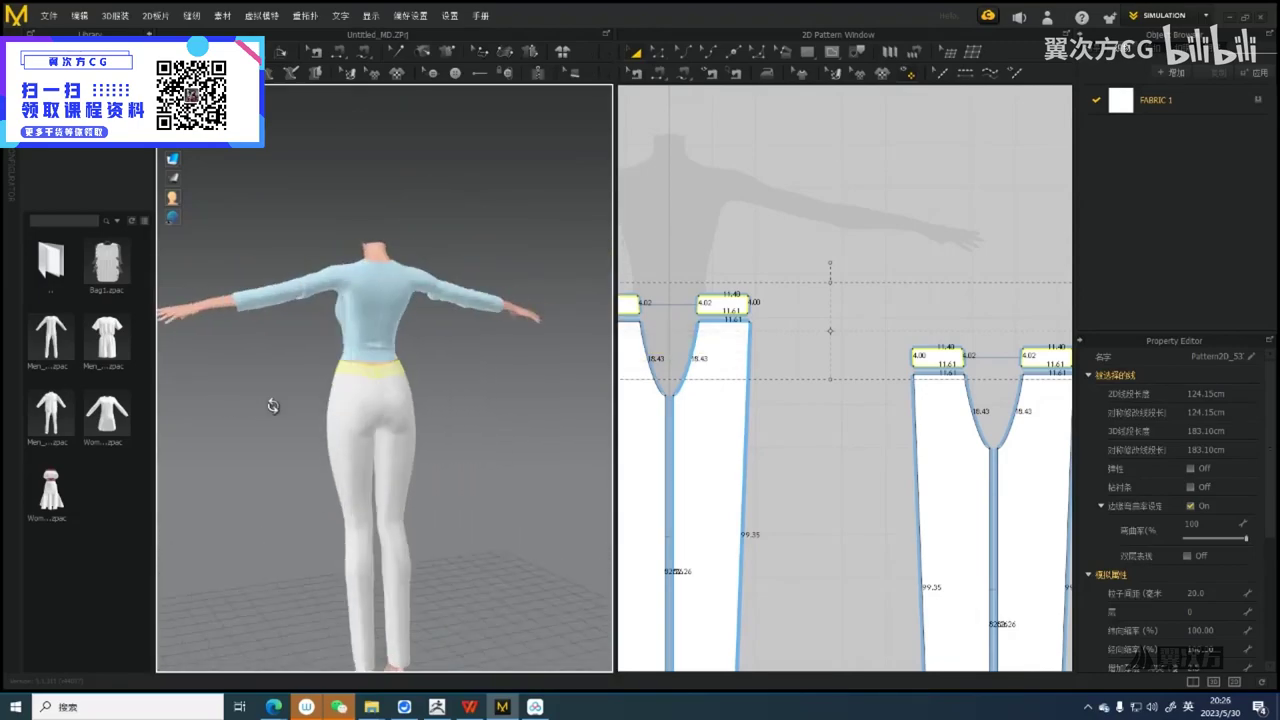
{"action": "scroll", "coordinate": [490, 422], "scroll_direction": "up", "scroll_amount": 3}
{"action": "key", "text": "space"}
{"action": "middle_click_drag", "start_coordinate": [658, 387], "coordinate": [707, 393]}
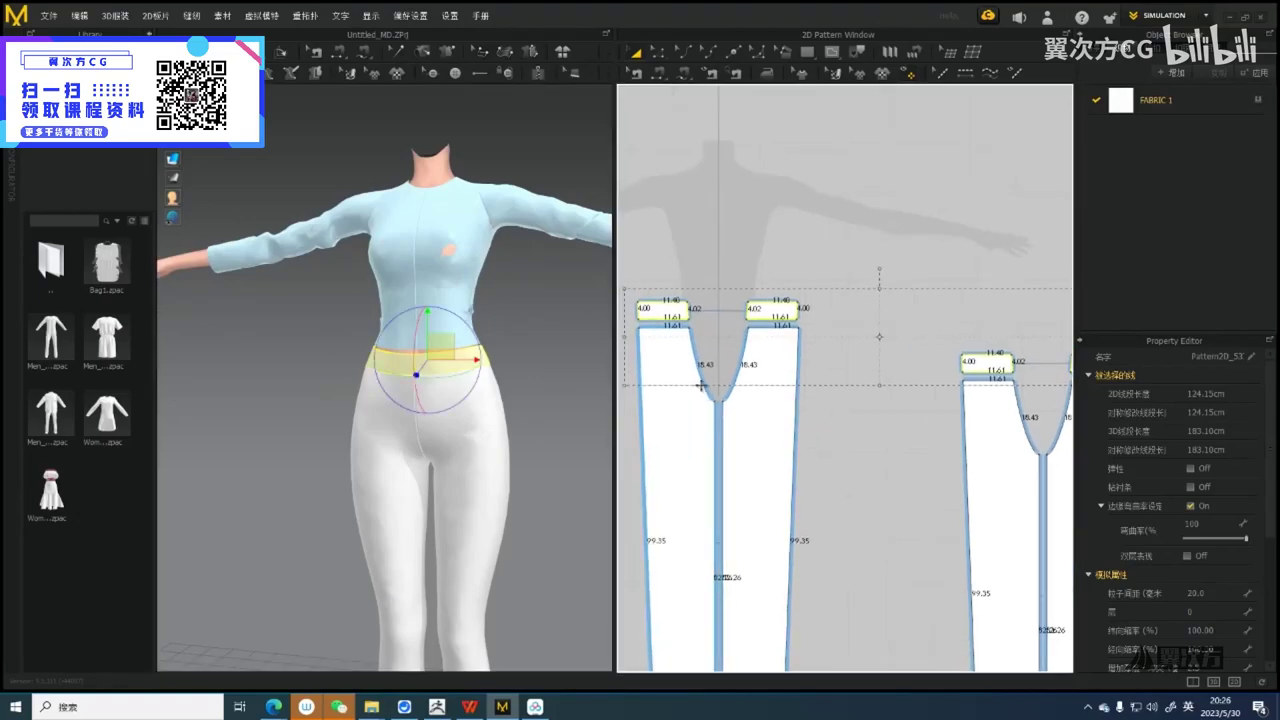
Lower the waistband pieces and the upper edges of the front and back legs by about 1.6 cm in the pattern layout
{"action": "key", "text": "z"}
{"action": "left_click", "coordinate": [657, 331]}
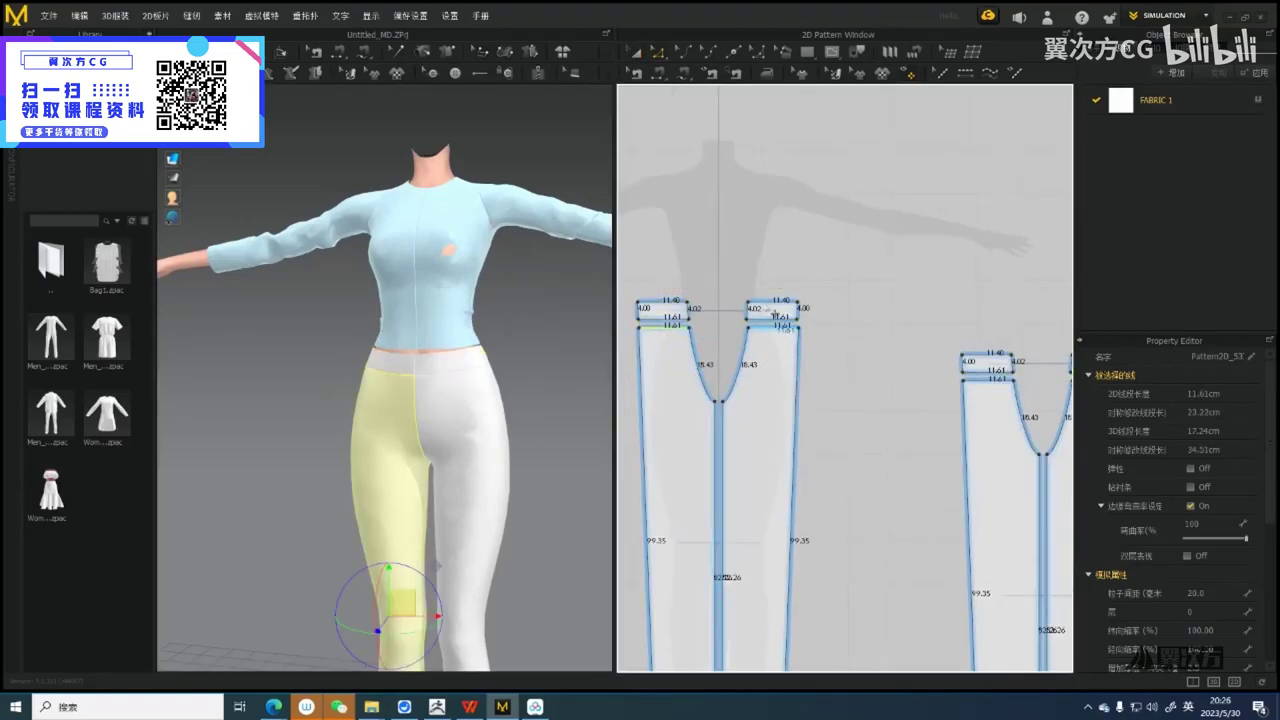
{"action": "scroll", "coordinate": [774, 315], "scroll_direction": "down", "scroll_amount": 4}
{"action": "left_click_drag", "start_coordinate": [687, 284], "coordinate": [947, 371]}
{"action": "scroll", "coordinate": [824, 337], "scroll_direction": "up", "scroll_amount": 3}
{"action": "scroll", "coordinate": [824, 337], "scroll_direction": "up", "scroll_amount": 2}
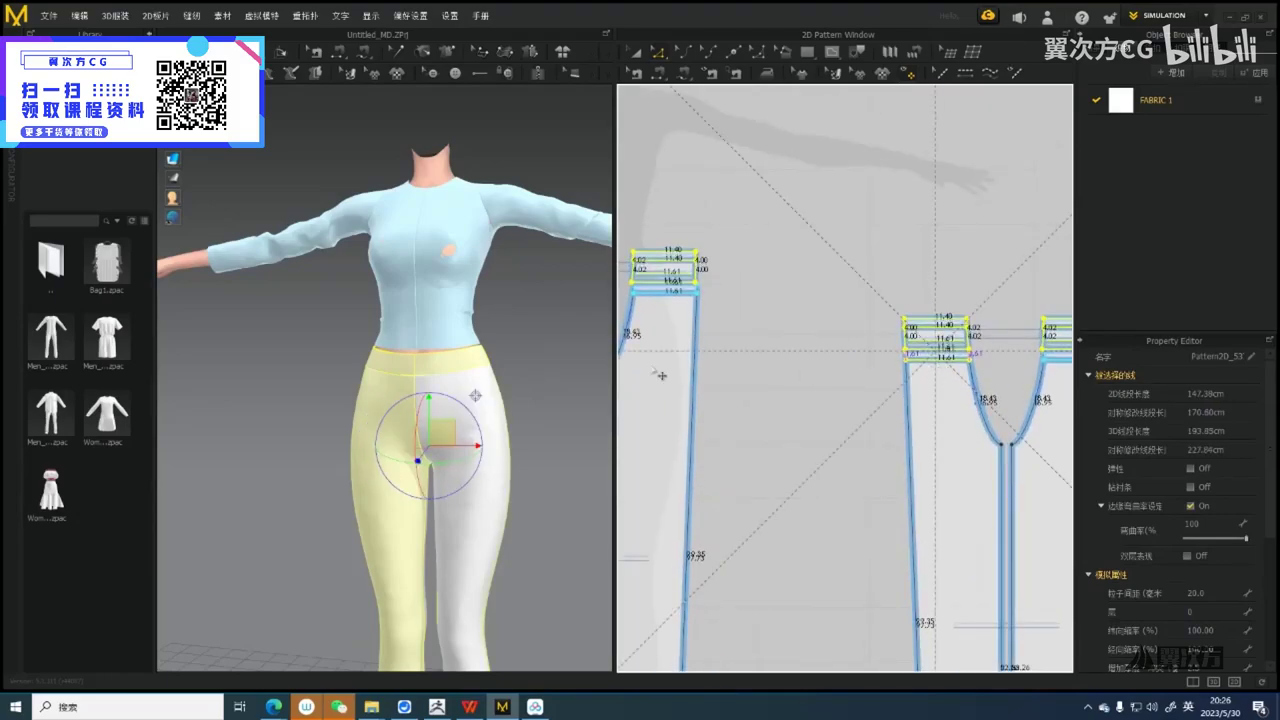
Simulate the trousers again with the lowered waist
{"action": "mouse_move", "coordinate": [528, 381]}
{"action": "right_mouse_down"}
{"action": "mouse_move", "coordinate": [488, 384]}
{"action": "mouse_move", "coordinate": [532, 398]}
{"action": "right_mouse_up"}
{"action": "key", "text": "space"}
{"action": "scroll", "coordinate": [490, 373], "scroll_direction": "down", "scroll_amount": 3}
{"action": "left_click", "coordinate": [552, 462]}
{"action": "scroll", "coordinate": [553, 463], "scroll_direction": "down", "scroll_amount": 2}
{"action": "scroll", "coordinate": [479, 495], "scroll_direction": "up", "scroll_amount": 2}
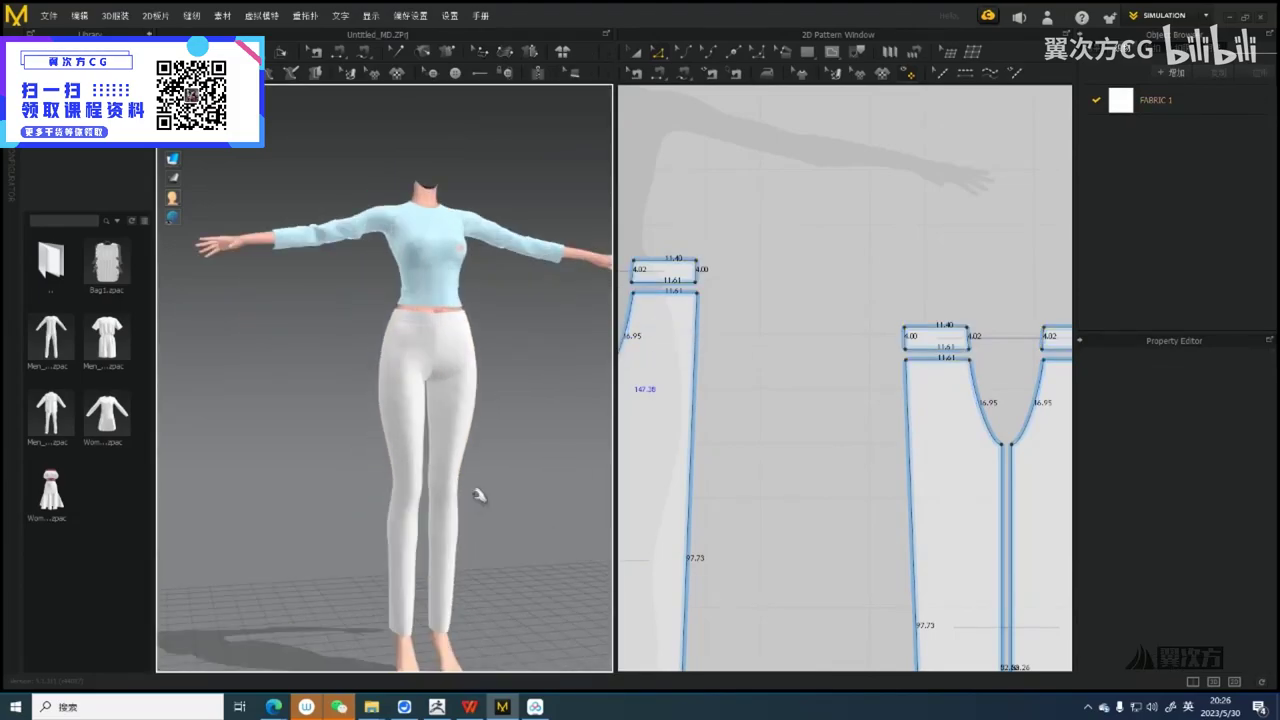
Examine the draped trousers from the back, front and side, checking the waistband, hips and leg shape
{"action": "right_click_drag", "start_coordinate": [479, 495], "coordinate": [246, 449]}
{"action": "scroll", "coordinate": [782, 372], "scroll_direction": "down", "scroll_amount": 3}
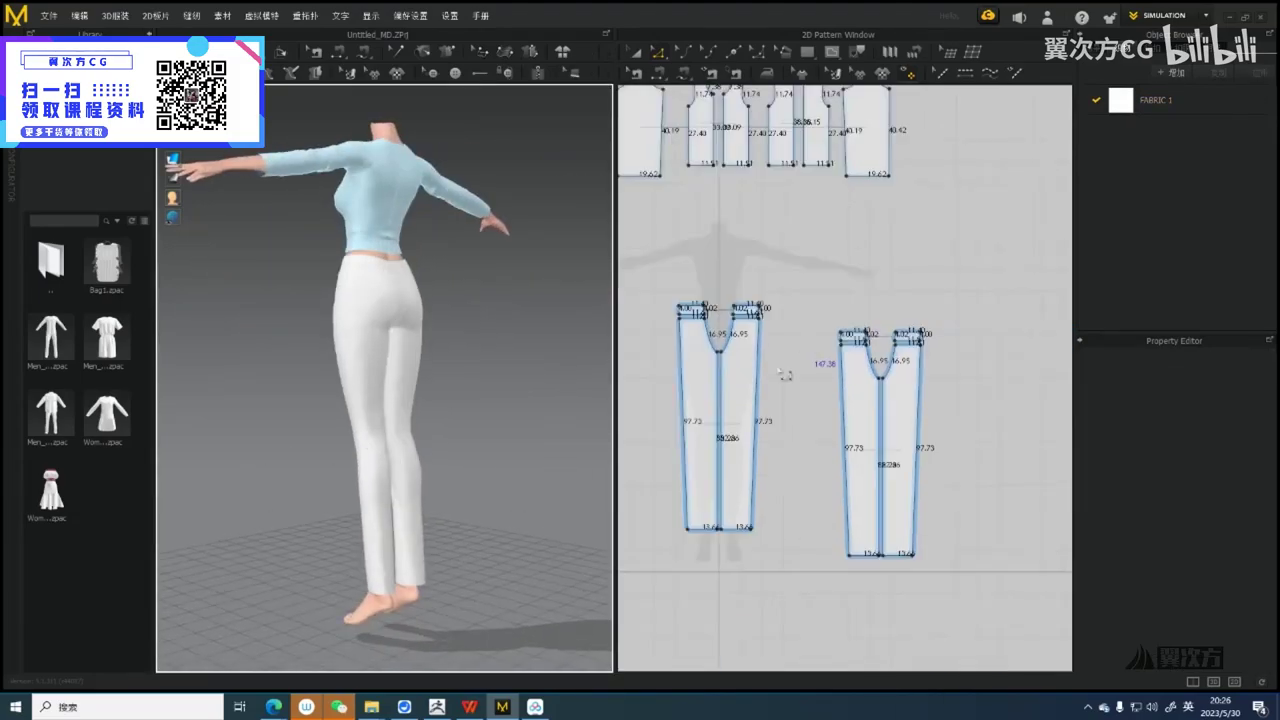
{"action": "scroll", "coordinate": [785, 375], "scroll_direction": "up", "scroll_amount": 4}
{"action": "scroll", "coordinate": [345, 352], "scroll_direction": "up", "scroll_amount": 3}
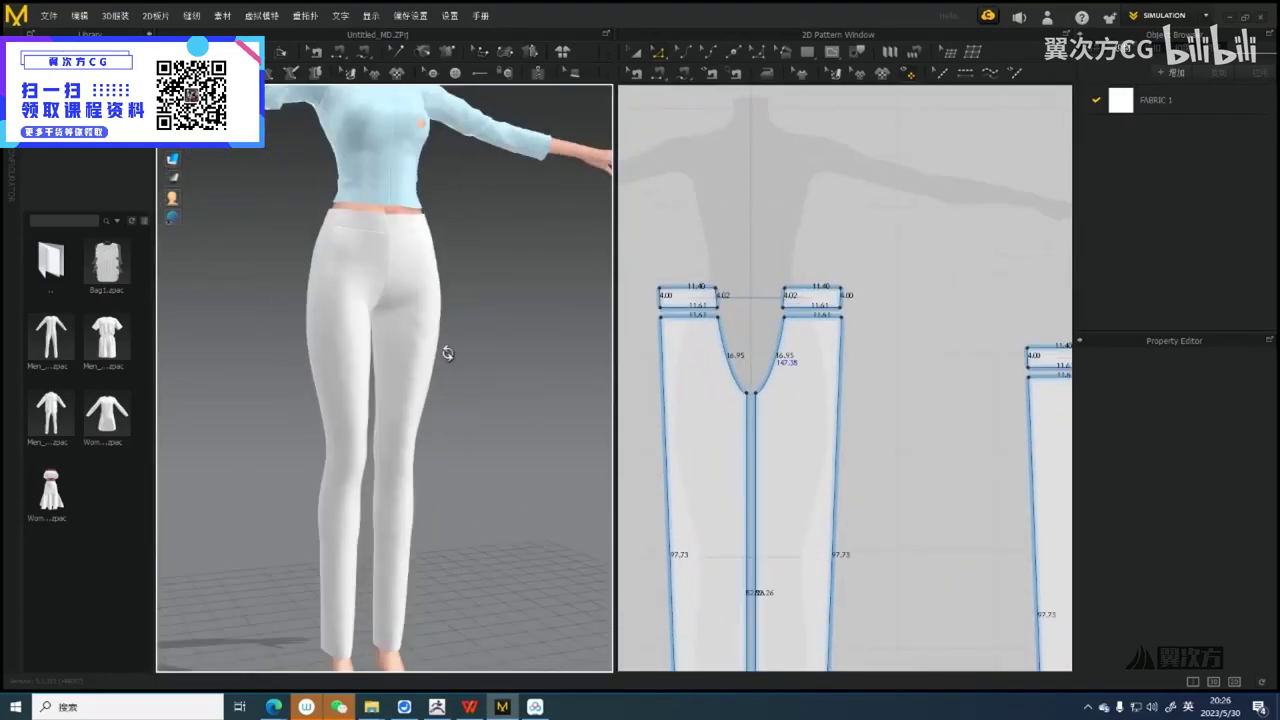
{"action": "right_click_drag", "start_coordinate": [447, 353], "coordinate": [432, 428]}
{"action": "scroll", "coordinate": [497, 354], "scroll_direction": "down", "scroll_amount": 2}
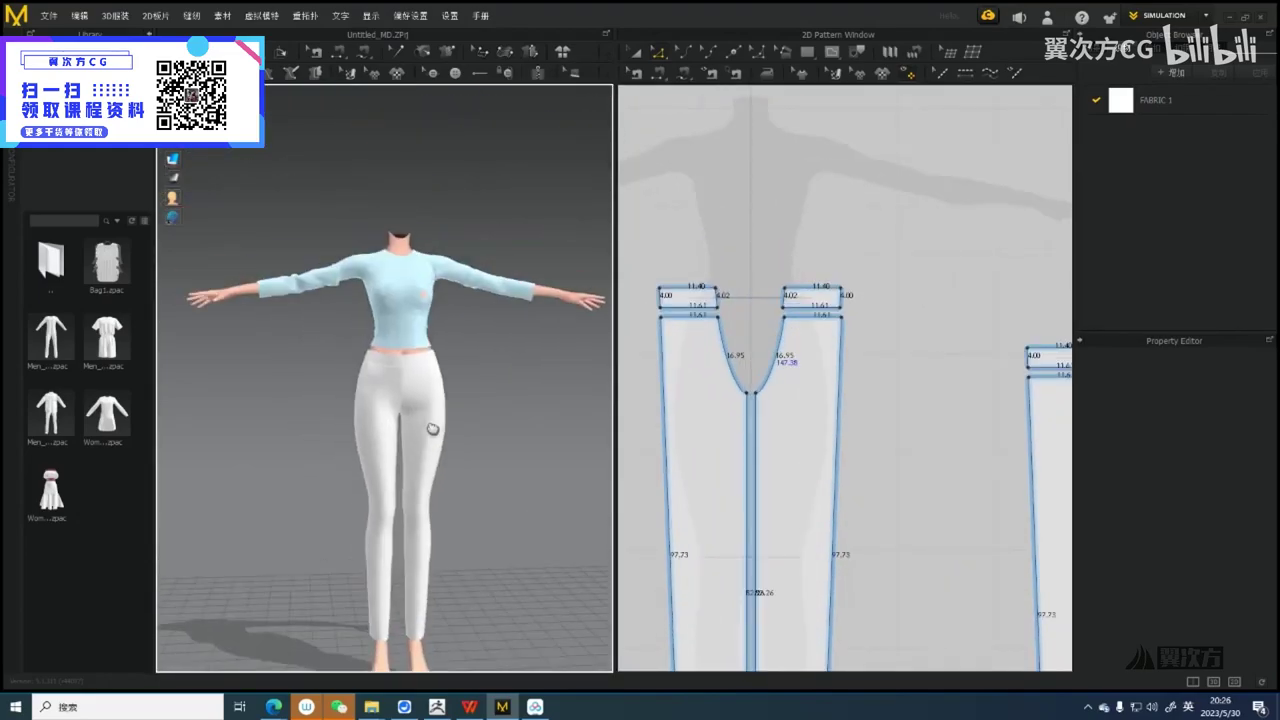
{"action": "scroll", "coordinate": [506, 504], "scroll_direction": "up", "scroll_amount": 3}
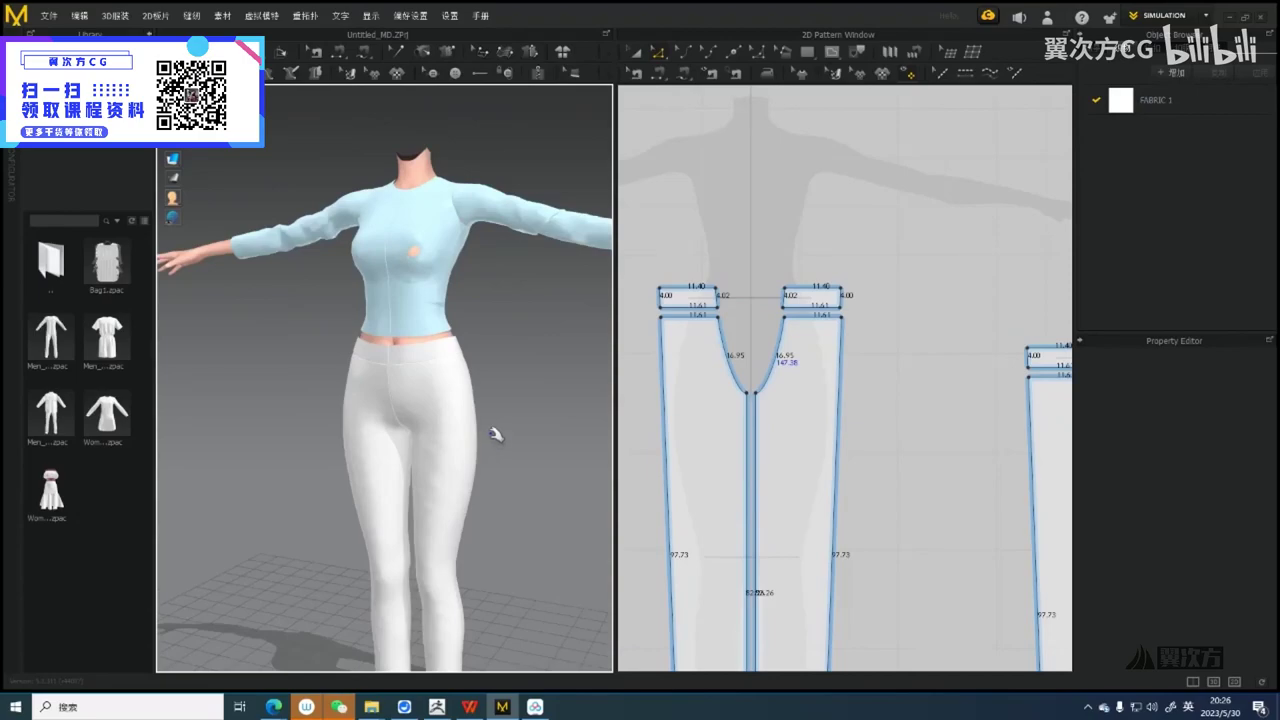
{"action": "scroll", "coordinate": [523, 354], "scroll_direction": "up", "scroll_amount": 5}
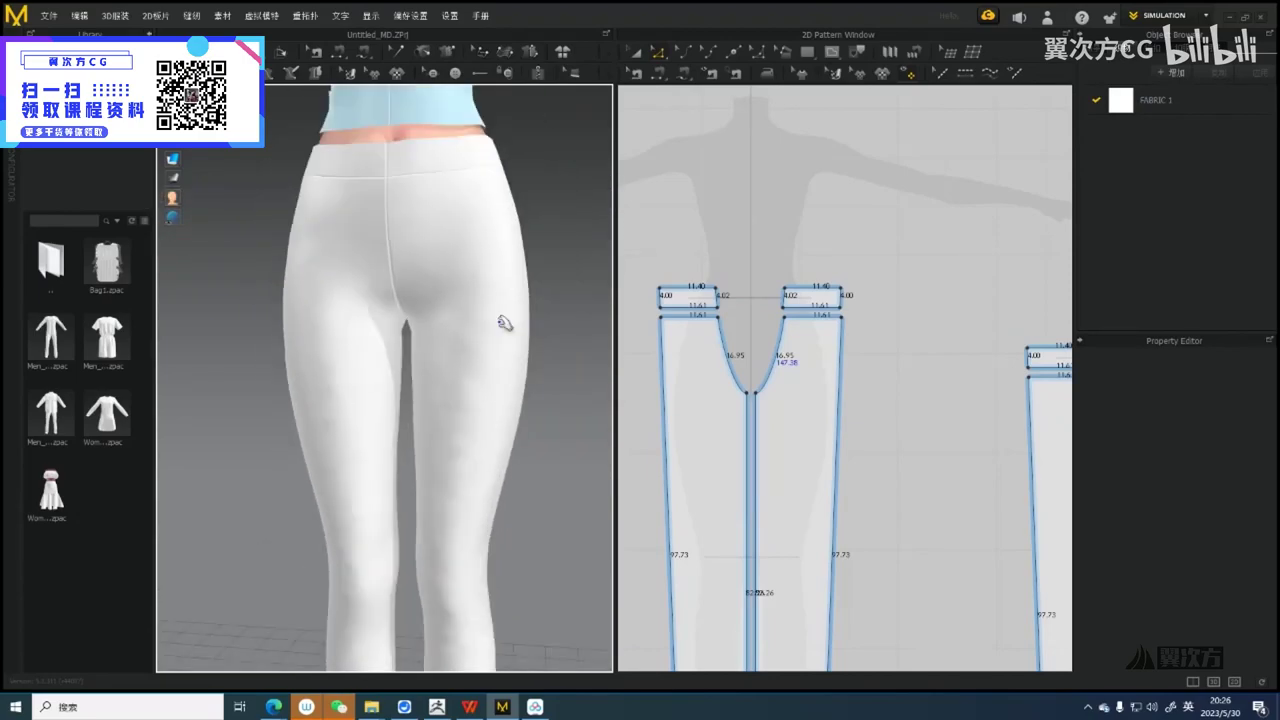
{"action": "right_click_drag", "start_coordinate": [505, 322], "coordinate": [491, 370]}
{"action": "scroll", "coordinate": [506, 331], "scroll_direction": "down", "scroll_amount": 3}
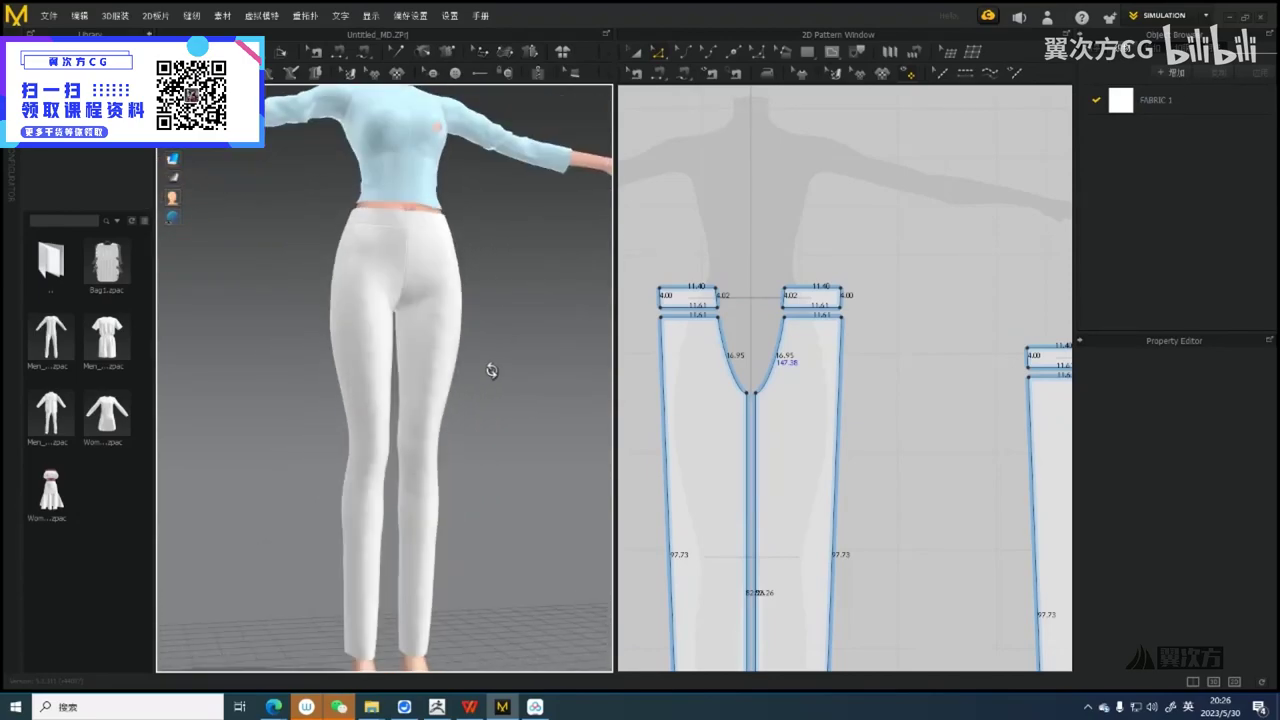
Sketch a red hip and leg curve along the front leg's outer edge in a screen capture, and discard the capture
{"action": "scroll", "coordinate": [729, 491], "scroll_direction": "down", "scroll_amount": 5}
{"action": "left_click", "coordinate": [721, 538]}
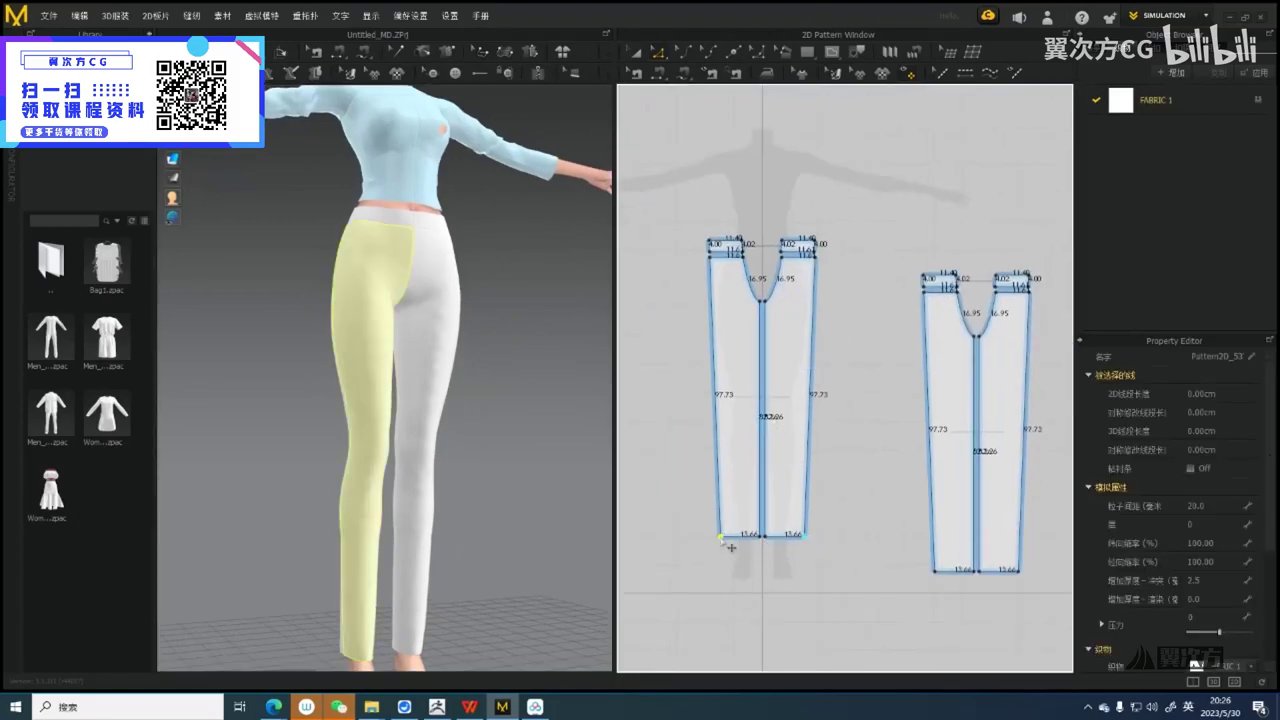
{"action": "right_click_drag", "start_coordinate": [512, 480], "coordinate": [490, 471]}
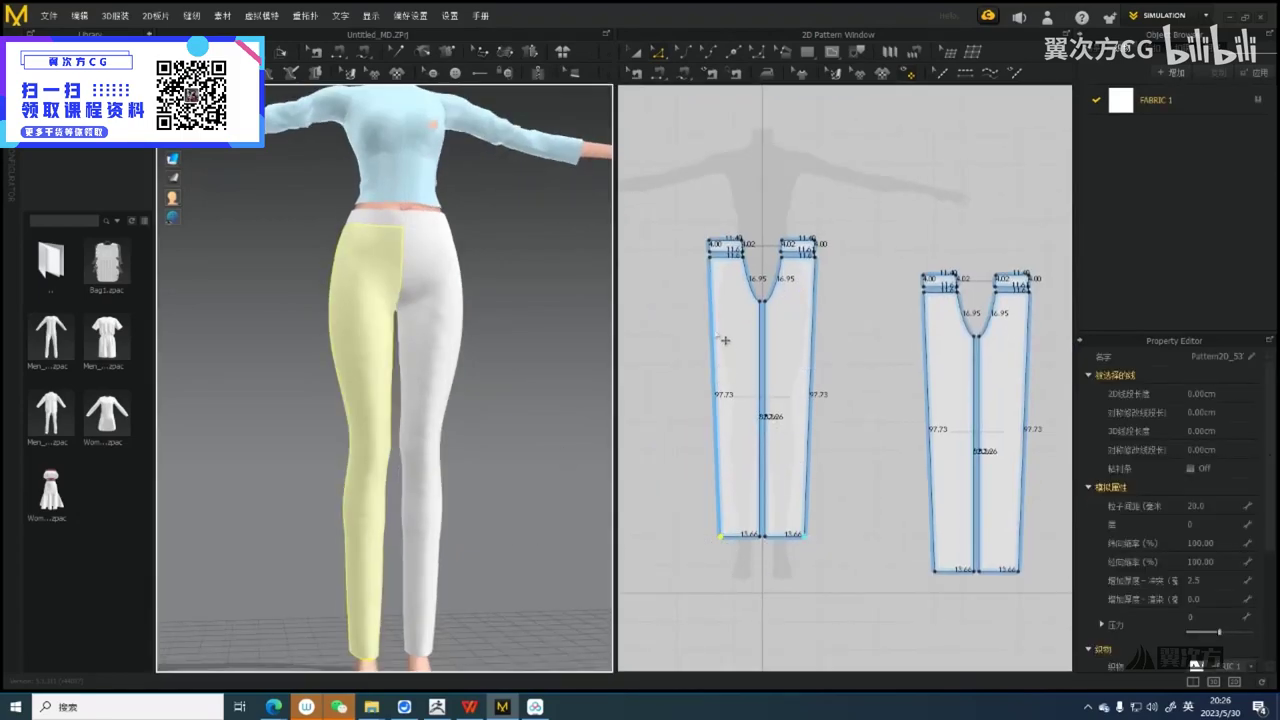
{"action": "key", "text": "c"}
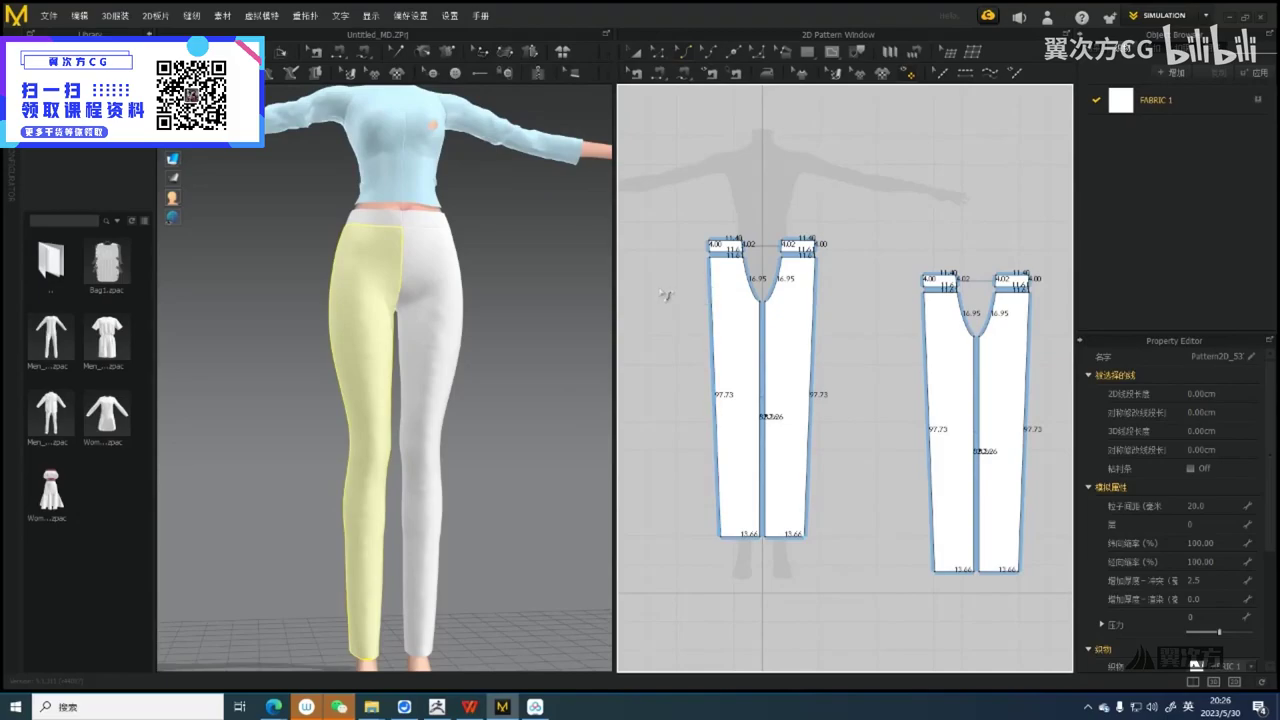
{"action": "key", "text": "alt+a"}
{"action": "left_click_drag", "start_coordinate": [511, 158], "coordinate": [1015, 600]}
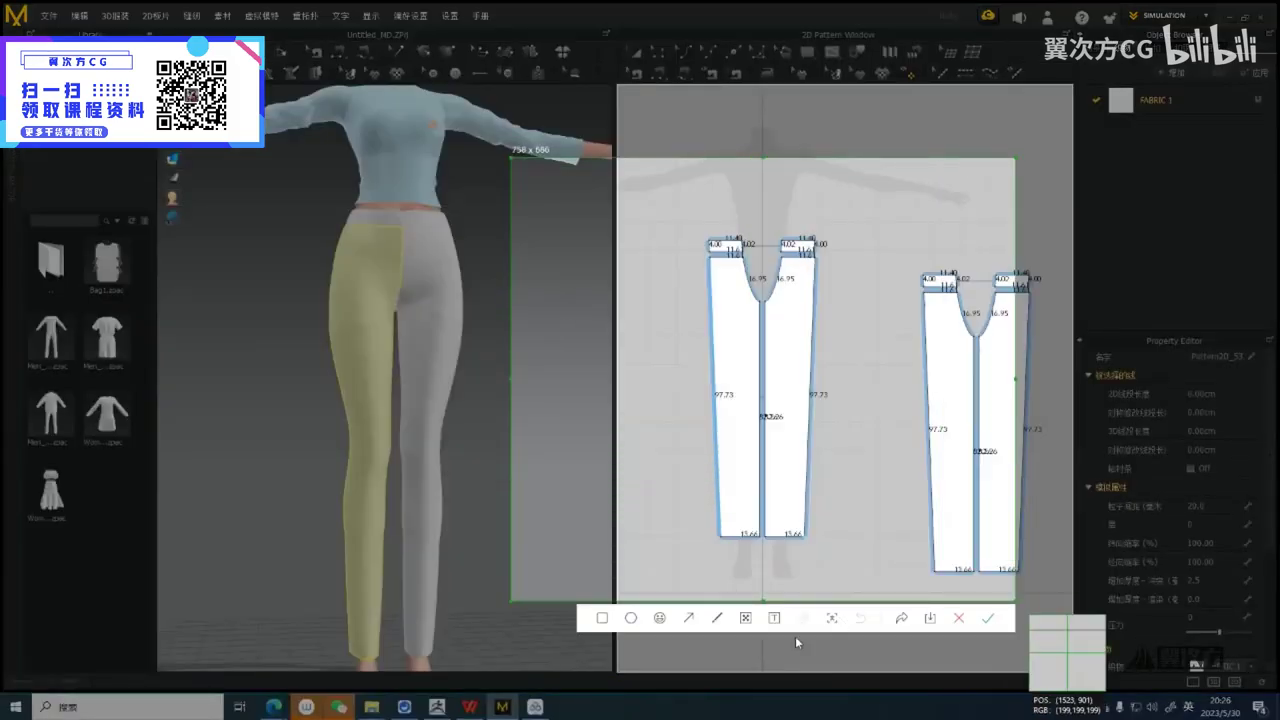
{"action": "left_click", "coordinate": [717, 618]}
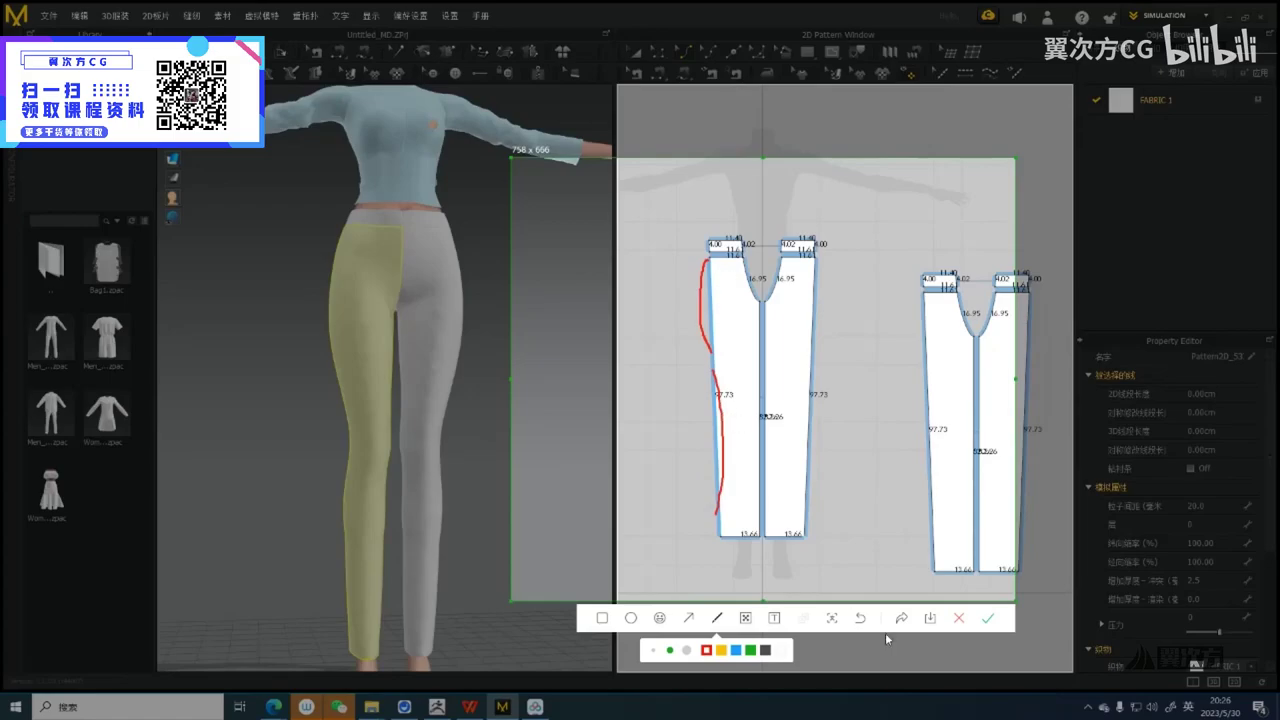
{"action": "left_click", "coordinate": [964, 620]}
Switch to the WPS presentation, review the slide on standard and basic general pattern making, and return to Marvelous Designer
{"action": "scroll", "coordinate": [433, 382], "scroll_direction": "down", "scroll_amount": 4}
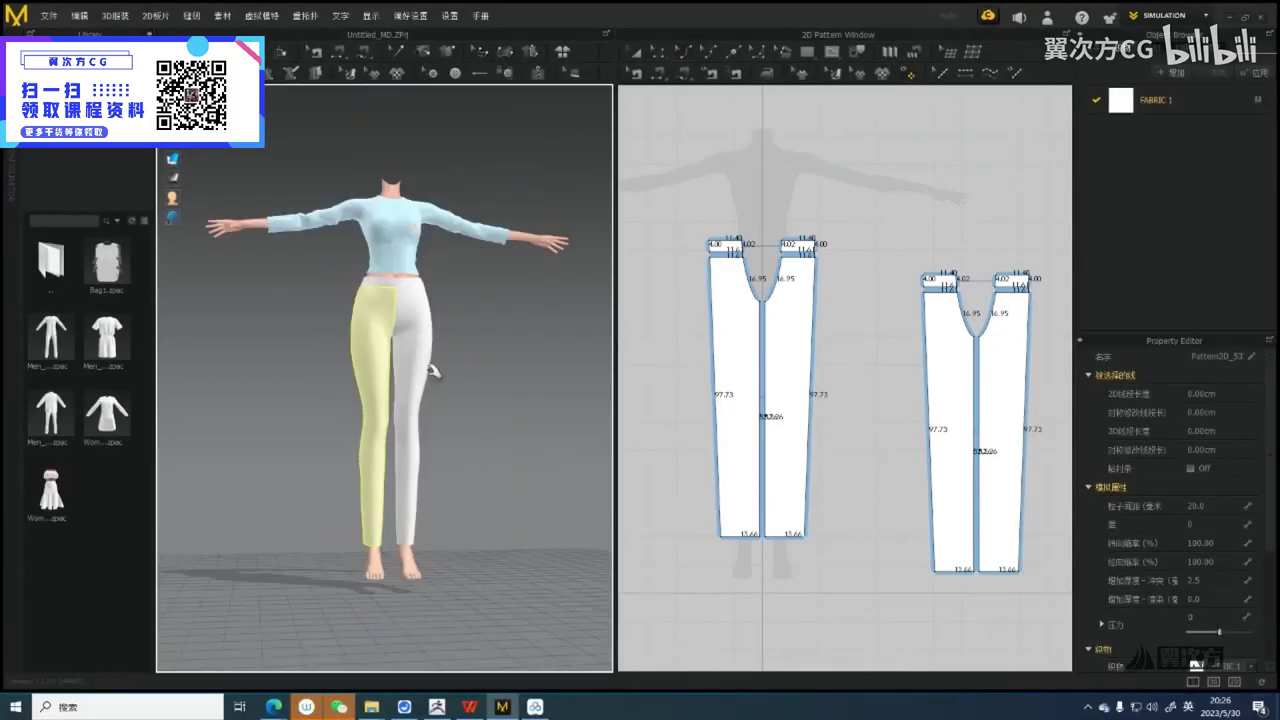
{"action": "right_click_drag", "start_coordinate": [431, 369], "coordinate": [390, 374]}
{"action": "middle_click_drag", "start_coordinate": [390, 374], "coordinate": [431, 415]}
{"action": "left_click", "coordinate": [469, 707]}
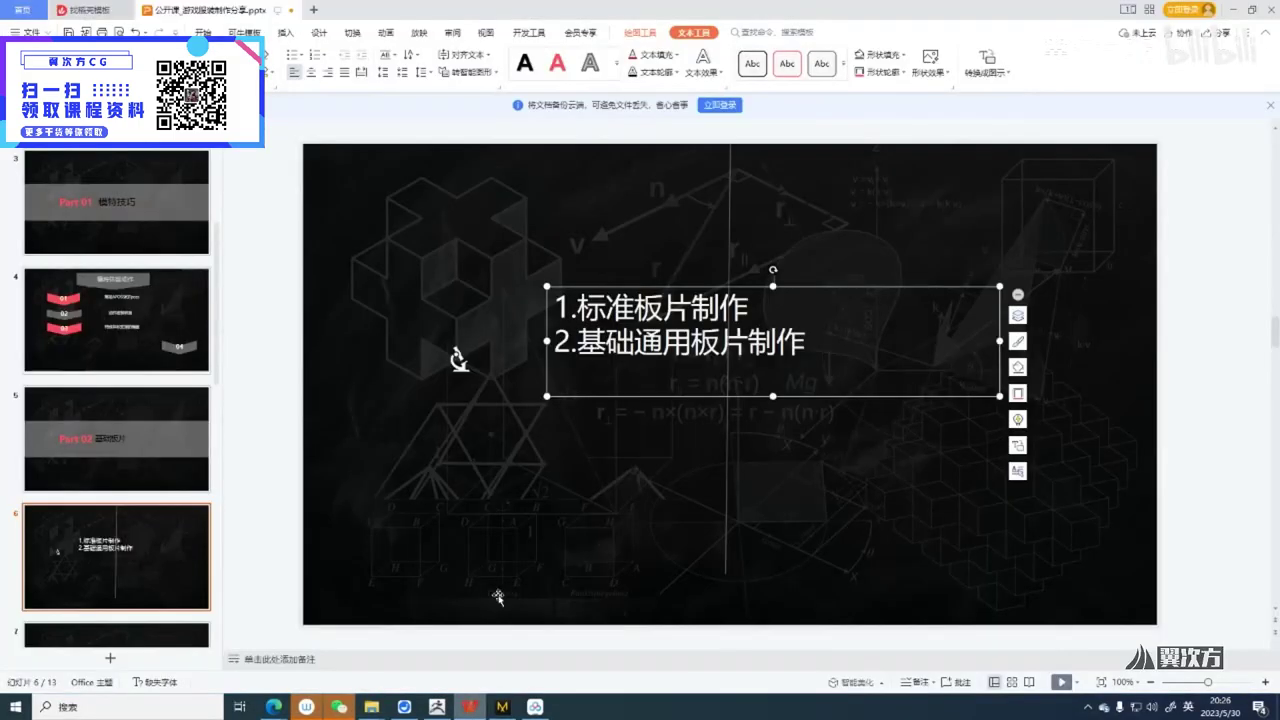
{"action": "left_click", "coordinate": [750, 296]}
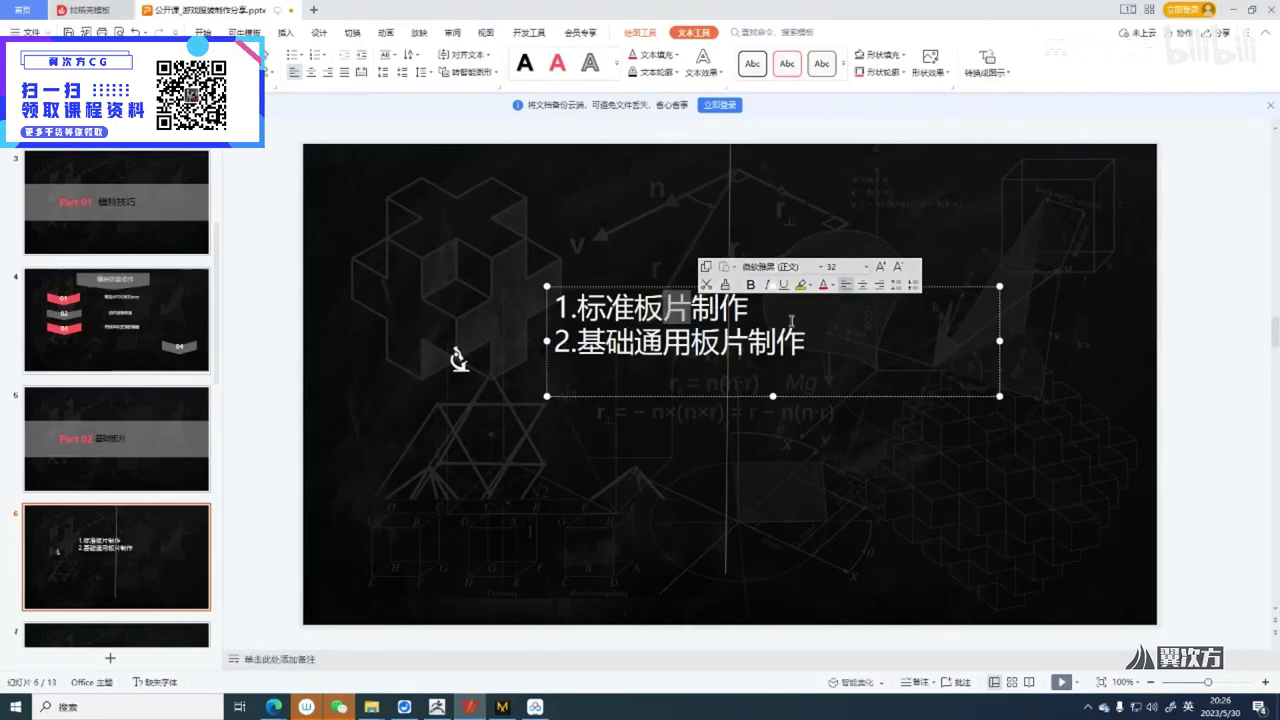
{"action": "left_click_drag", "start_coordinate": [602, 315], "coordinate": [664, 324]}
{"action": "left_click", "coordinate": [949, 199]}
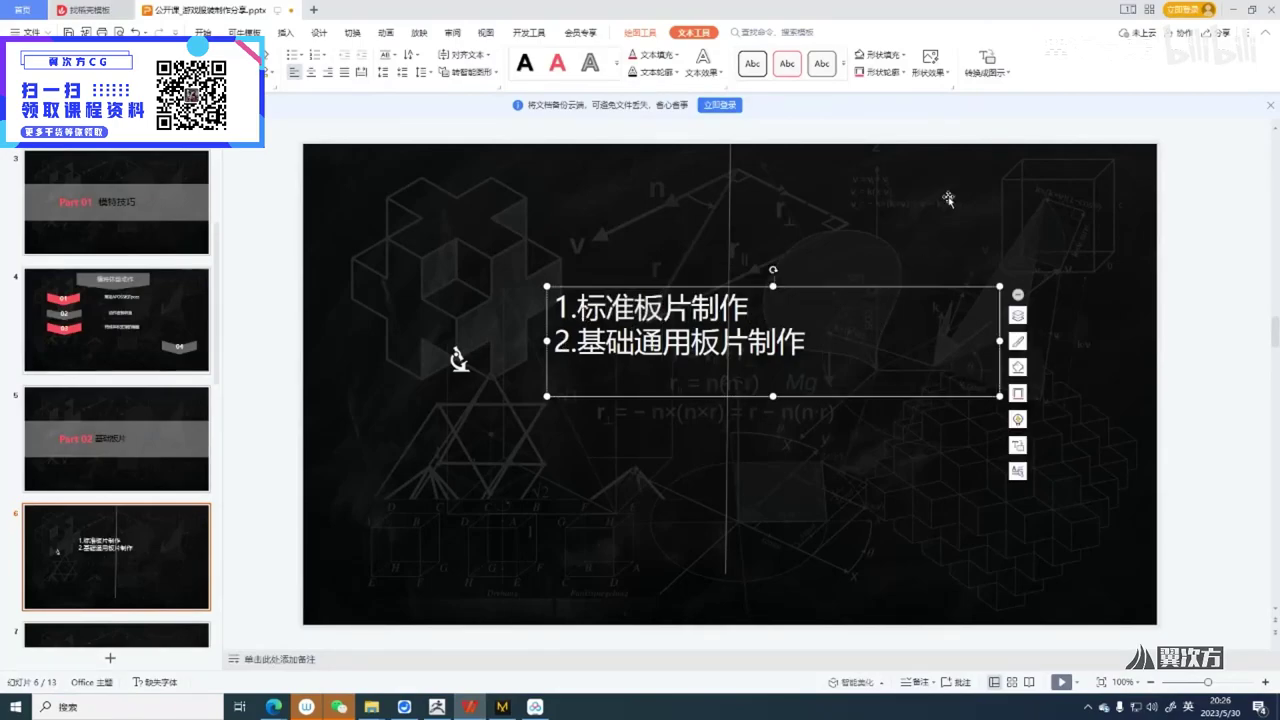
{"action": "left_click", "coordinate": [1236, 10]}
Examine the complete pattern layout of the top and trousers
{"action": "scroll", "coordinate": [795, 280], "scroll_direction": "down", "scroll_amount": 4}
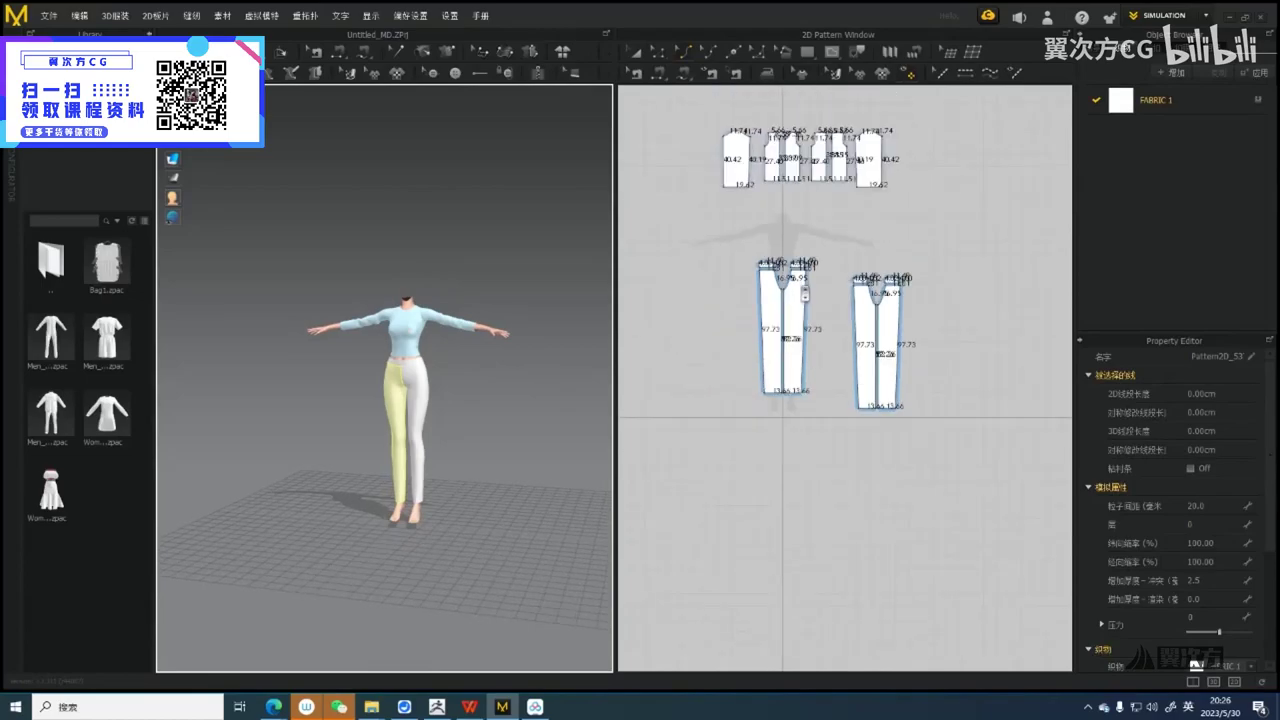
{"action": "left_click", "coordinate": [859, 384]}
{"action": "left_click_drag", "start_coordinate": [710, 145], "coordinate": [985, 410]}
Open the recorded jacket tutorial from the file manager and skip forward through the pattern drafting in 30-second jumps
{"action": "left_click", "coordinate": [372, 707]}
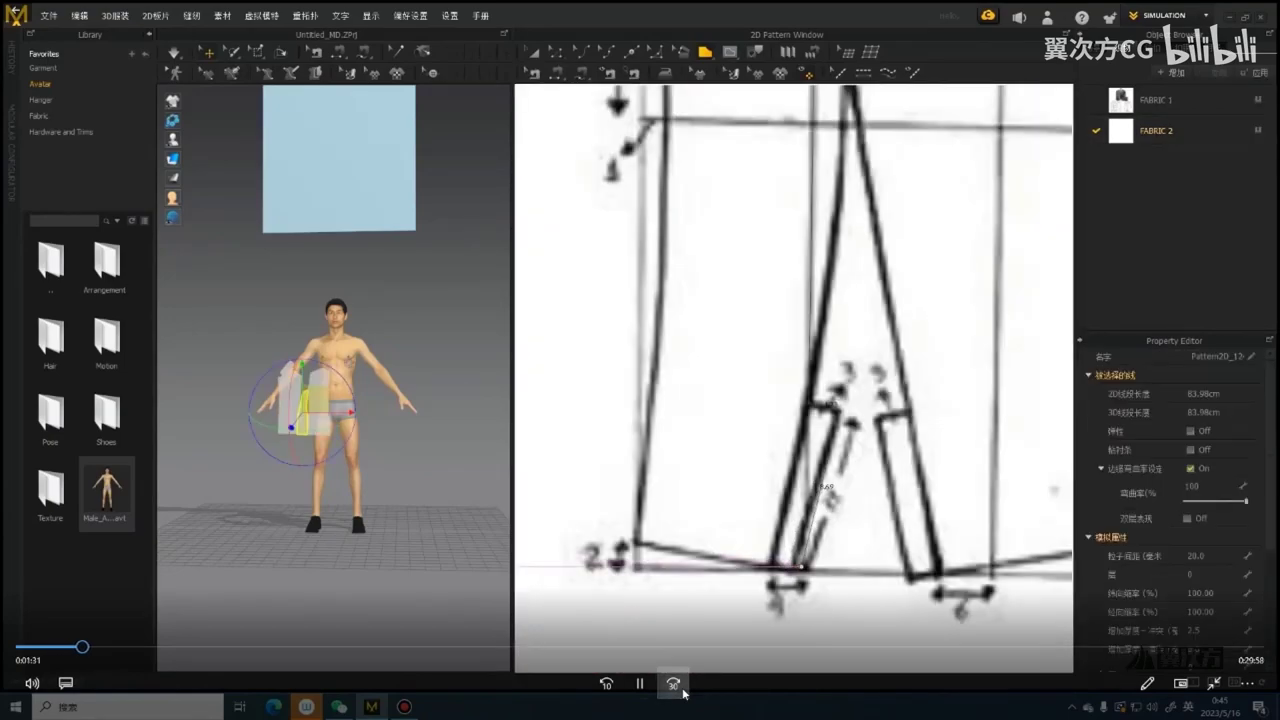
{"action": "left_click", "coordinate": [682, 689]}
{"action": "left_click", "coordinate": [682, 689]}
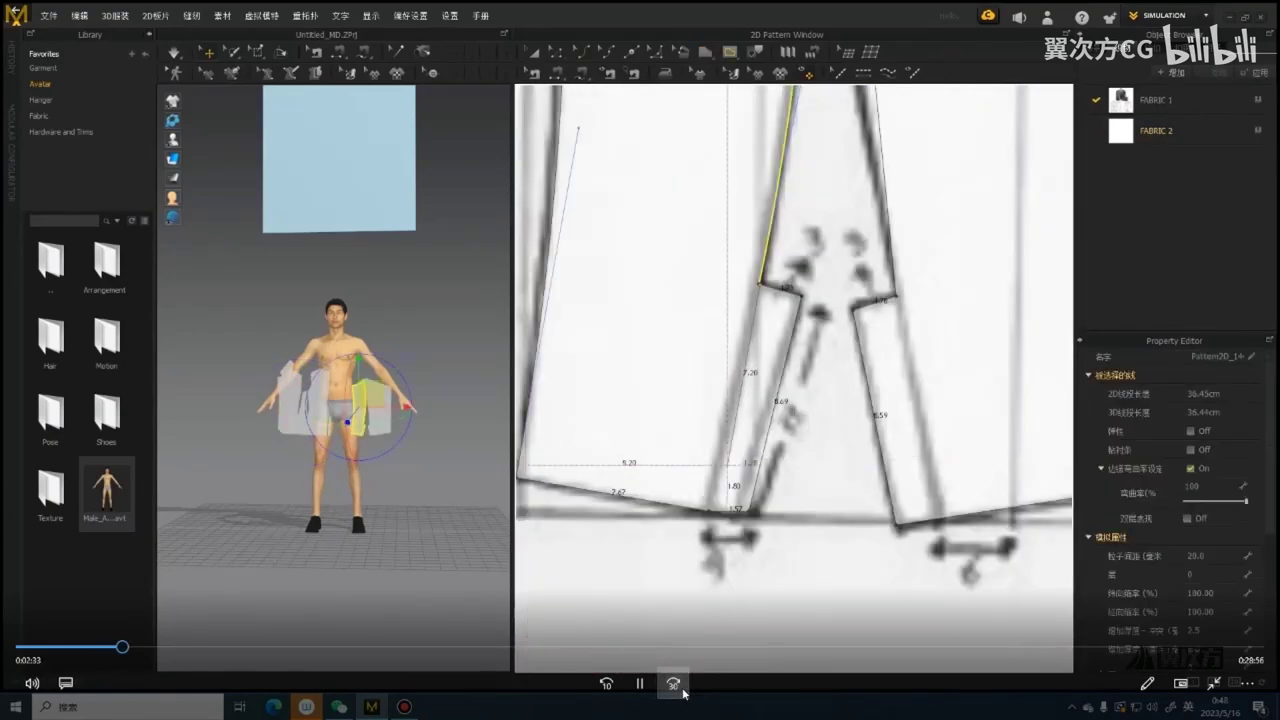
{"action": "left_click", "coordinate": [682, 689]}
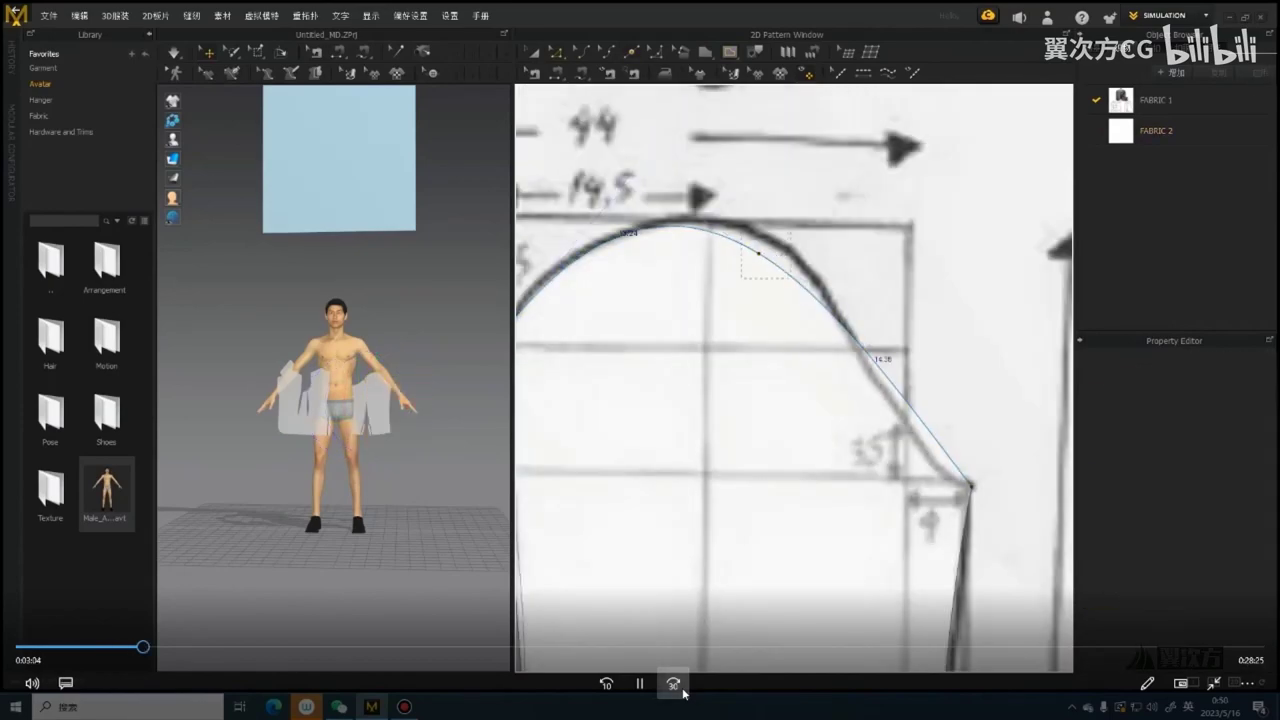
{"action": "left_click", "coordinate": [682, 689]}
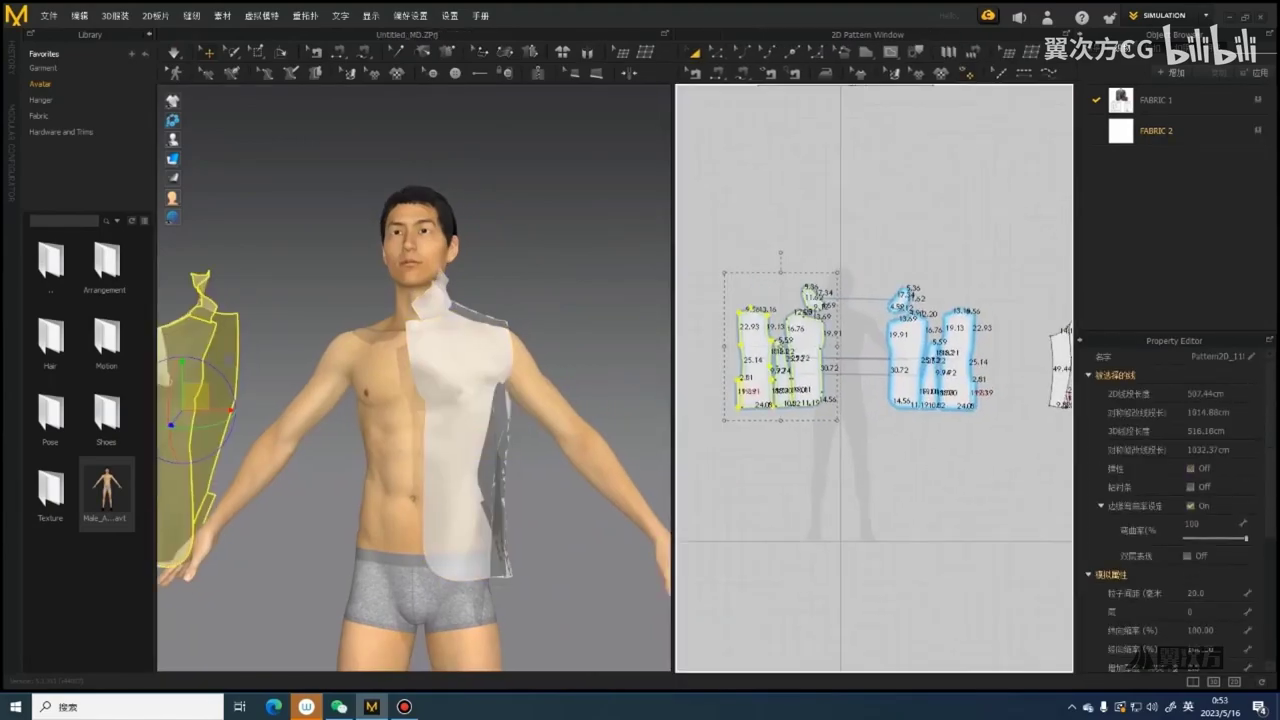
Position the selected jacket half around the avatar's bare side, level with the half already placed
{"action": "right_click_drag", "start_coordinate": [400, 350], "coordinate": [480, 352]}
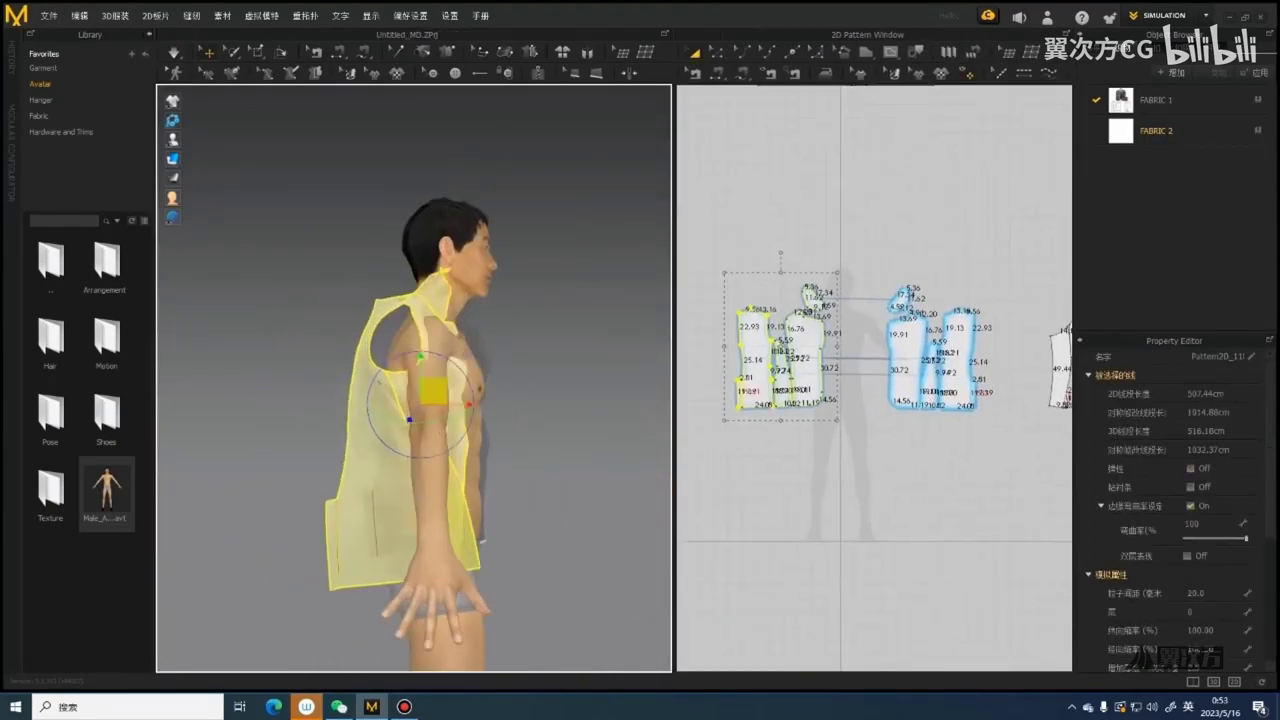
{"action": "key", "text": "2"}
{"action": "key", "text": "6"}
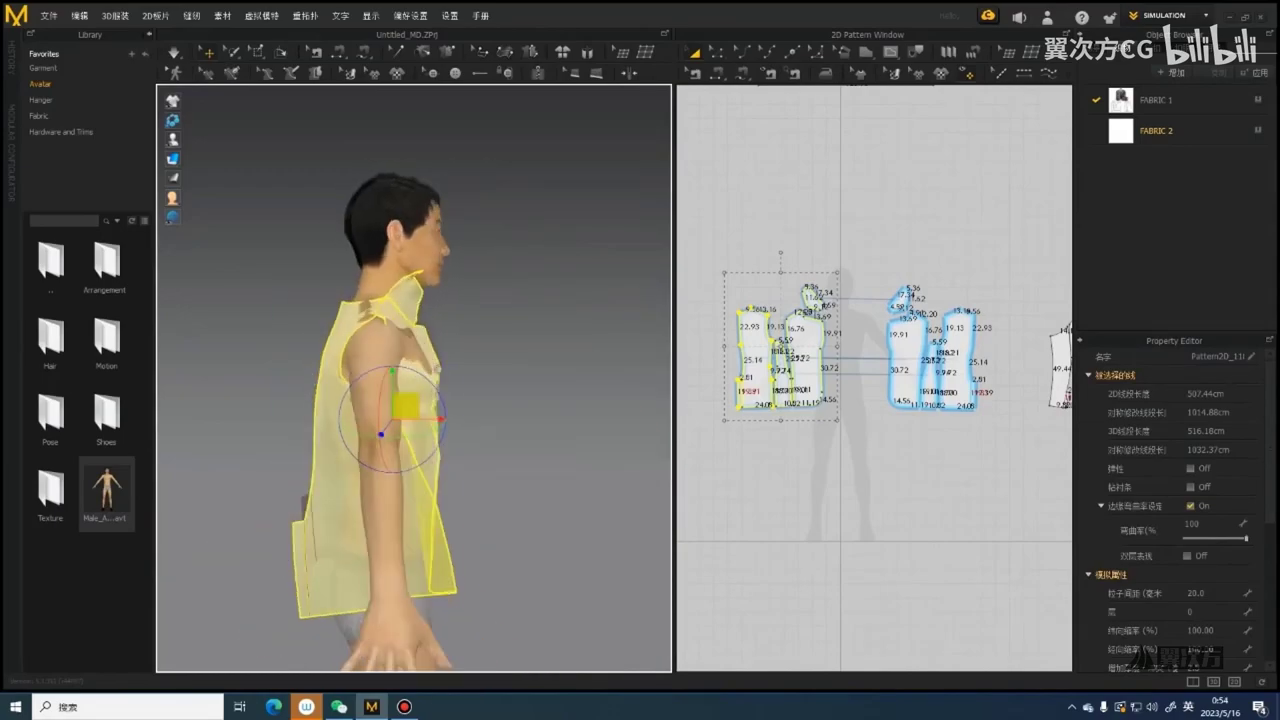
{"action": "key", "text": "2"}
{"action": "scroll", "coordinate": [440, 366], "scroll_direction": "up", "scroll_amount": 2}
Sew the two jacket halves together along the centre front and centre back edges
{"action": "key", "text": "b"}
{"action": "left_click", "coordinate": [452, 395]}
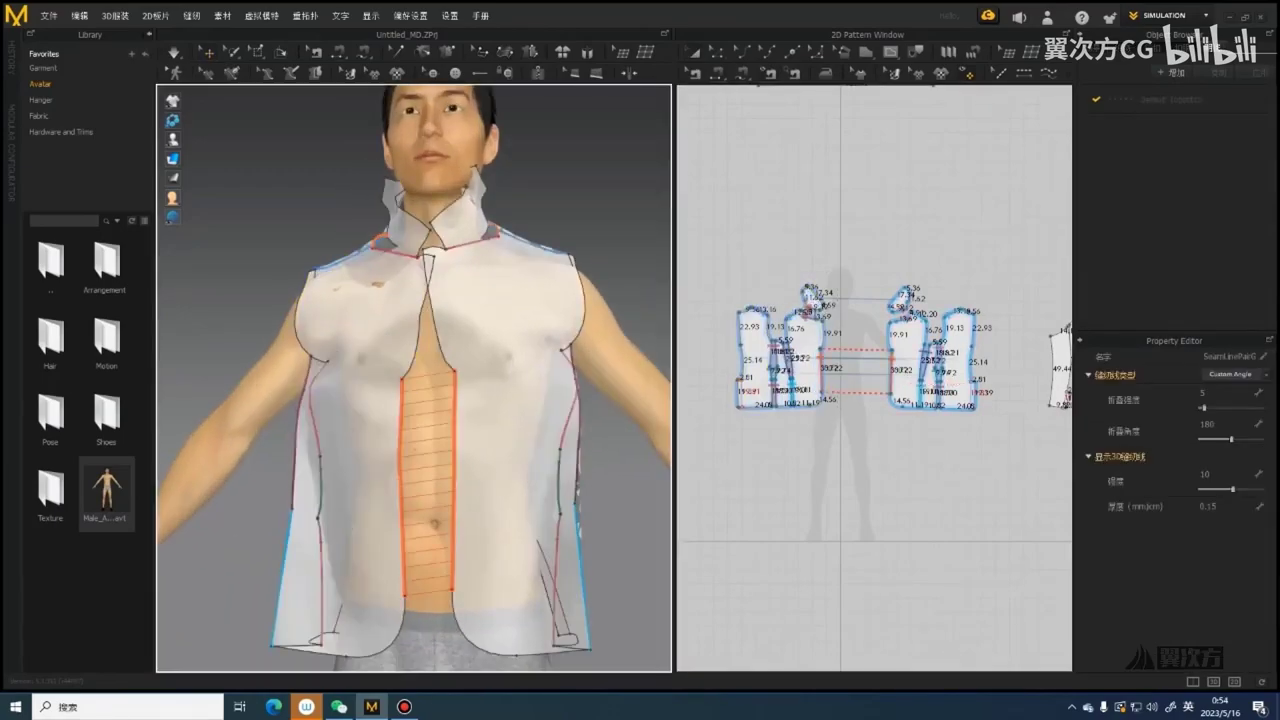
{"action": "scroll", "coordinate": [430, 300], "scroll_direction": "down", "scroll_amount": 2}
{"action": "key", "text": "8"}
{"action": "left_click", "coordinate": [360, 424]}
{"action": "right_click_drag", "start_coordinate": [360, 424], "coordinate": [312, 386]}
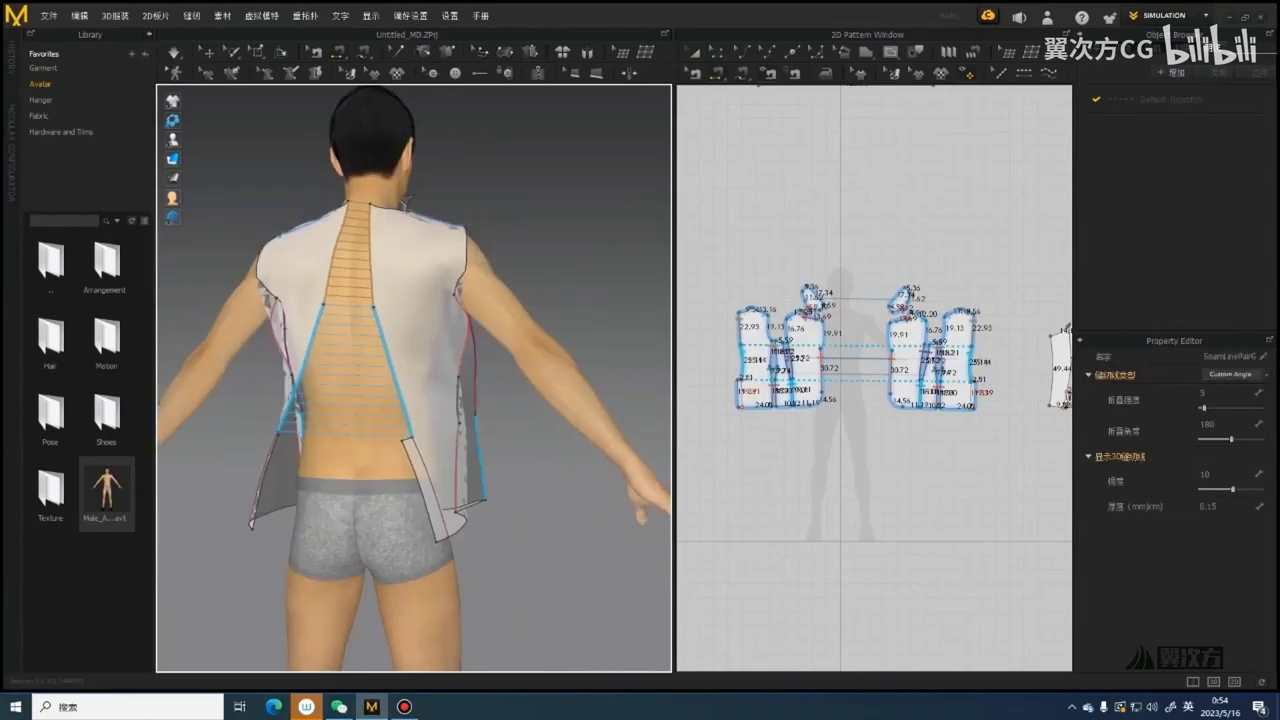
Strengthen both collar pieces, simulate the jacket and pull the collar into place beside the avatar's neck
{"action": "key", "text": "2"}
{"action": "scroll", "coordinate": [414, 277], "scroll_direction": "up", "scroll_amount": 2}
{"action": "right_click_drag", "start_coordinate": [414, 277], "coordinate": [350, 279]}
{"action": "left_click", "coordinate": [414, 279]}
{"action": "left_click", "coordinate": [477, 222], "text": "shift"}
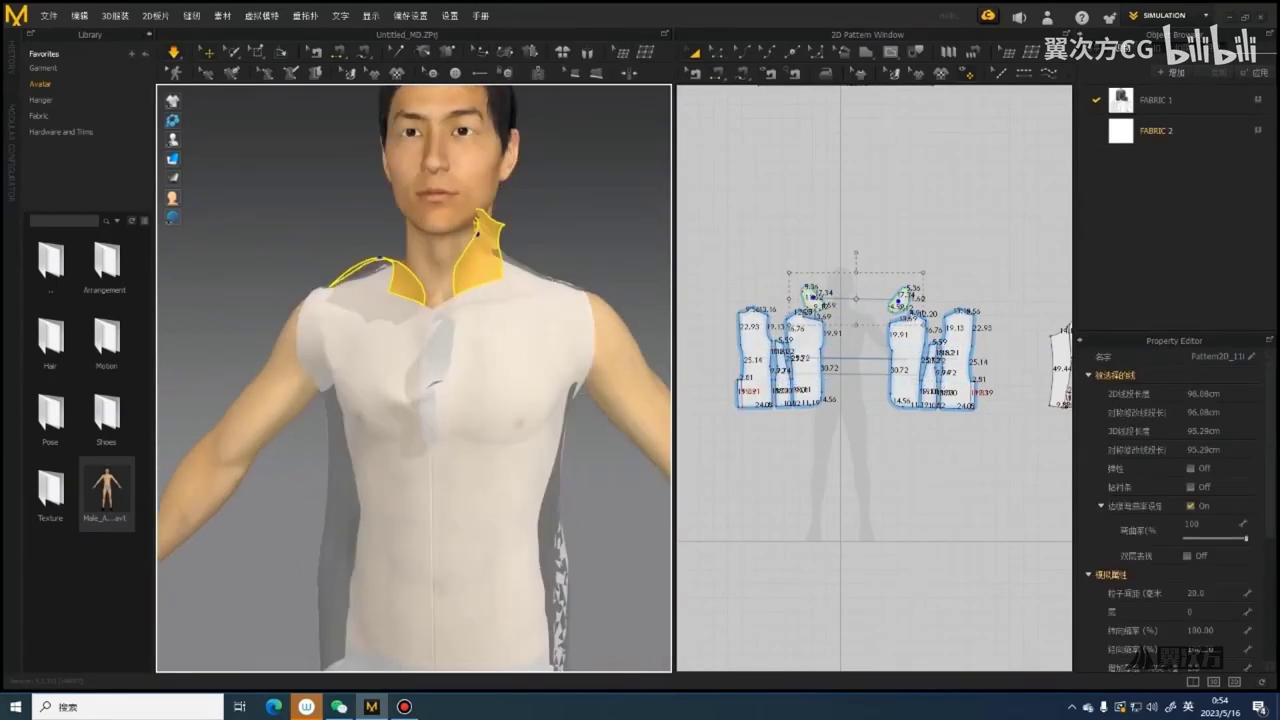
{"action": "right_click_drag", "start_coordinate": [540, 285], "coordinate": [325, 250]}
{"action": "left_click", "coordinate": [340, 250]}
{"action": "key", "text": "space"}
{"action": "left_click_drag", "start_coordinate": [480, 250], "coordinate": [445, 251]}
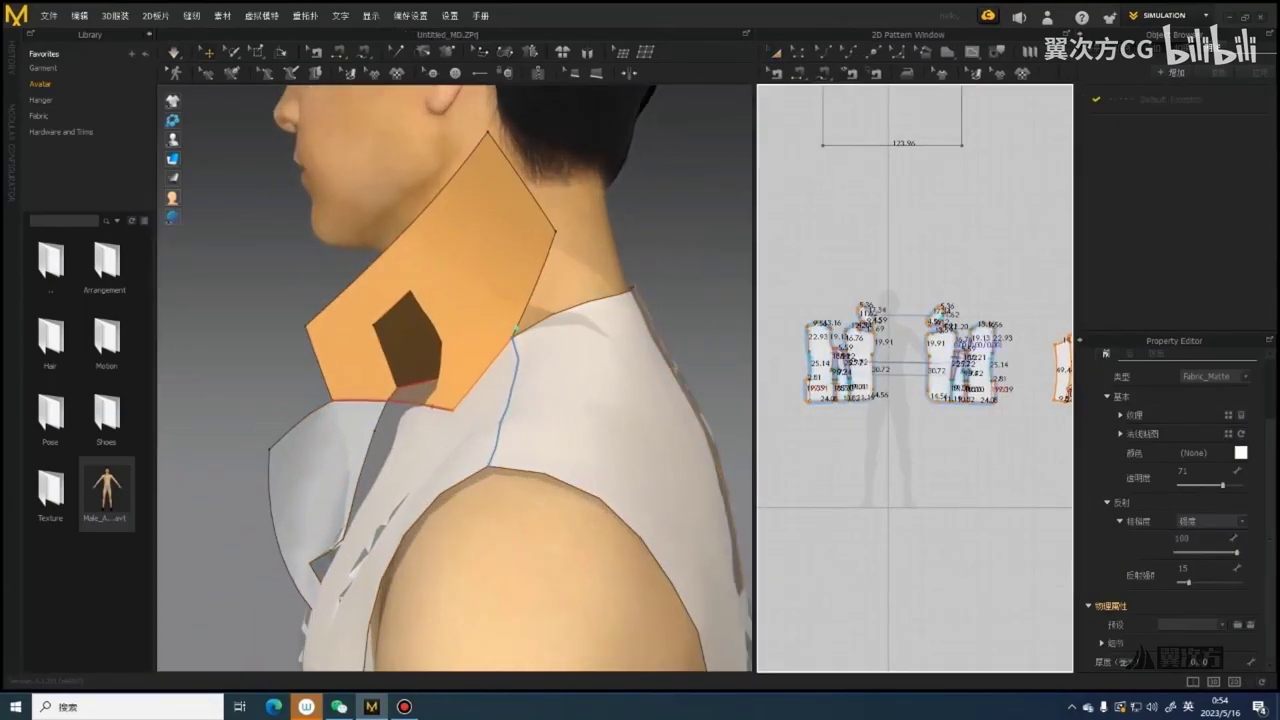
{"action": "right_click", "coordinate": [592, 272]}
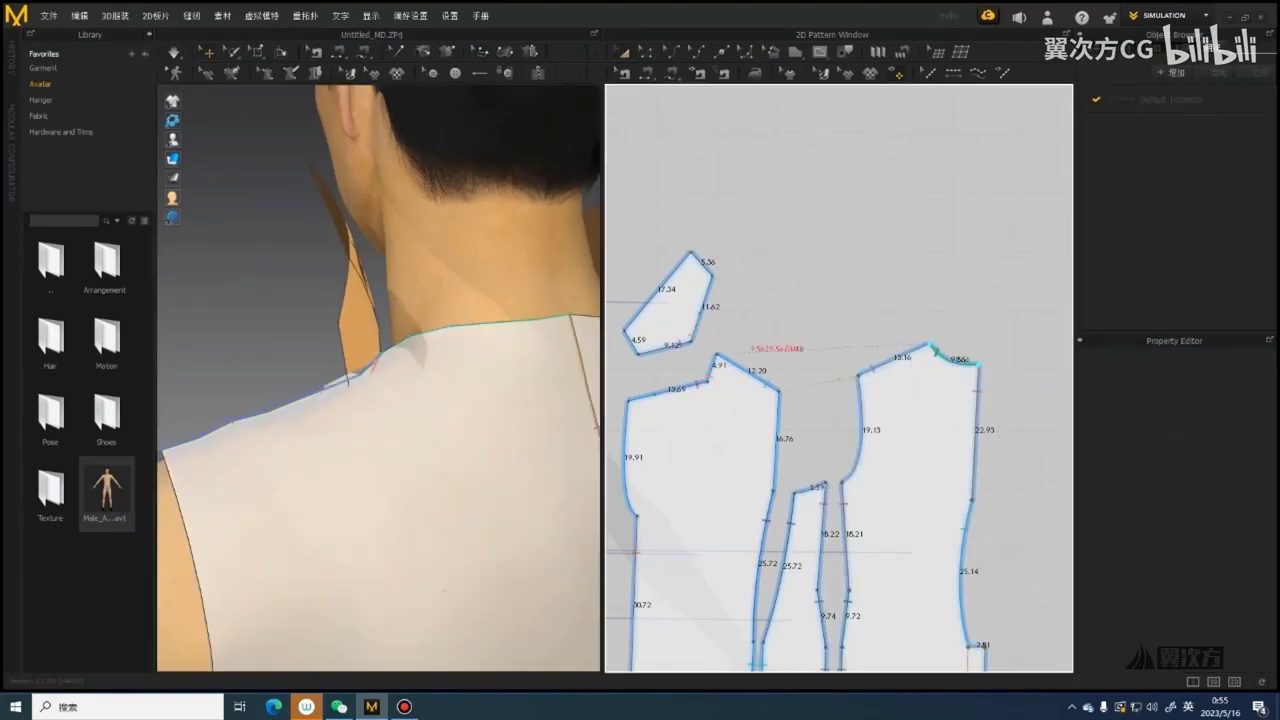
{"action": "scroll", "coordinate": [943, 350], "scroll_direction": "up", "scroll_amount": 4}
{"action": "scroll", "coordinate": [996, 413], "scroll_direction": "down", "scroll_amount": 3}
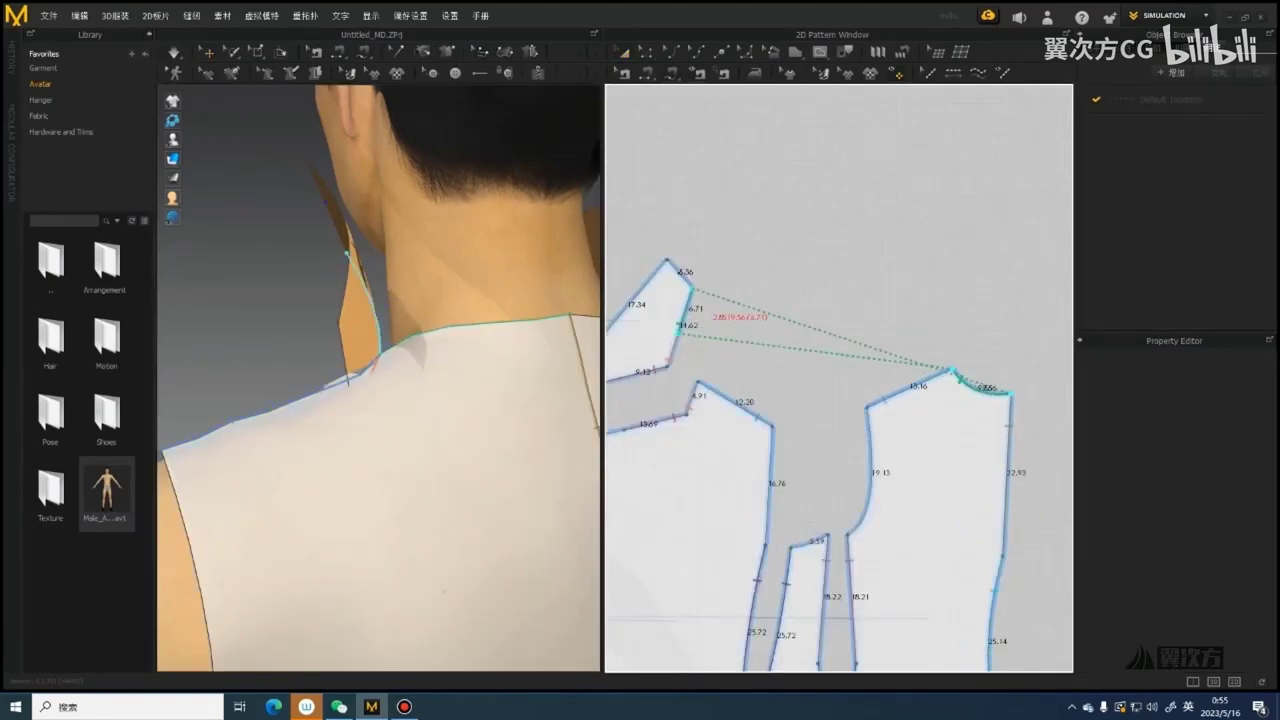
{"action": "scroll", "coordinate": [714, 305], "scroll_direction": "down", "scroll_amount": 5}
{"action": "key", "text": "Escape"}
Measure the combined length of the back neckline edge and the front piece's short neck edge for comparison with the collar
{"action": "right_click_drag", "start_coordinate": [430, 350], "coordinate": [530, 350]}
{"action": "scroll", "coordinate": [530, 350], "scroll_direction": "down", "scroll_amount": 2}
{"action": "scroll", "coordinate": [710, 310], "scroll_direction": "up", "scroll_amount": 3}
{"action": "scroll", "coordinate": [986, 337], "scroll_direction": "up", "scroll_amount": 2}
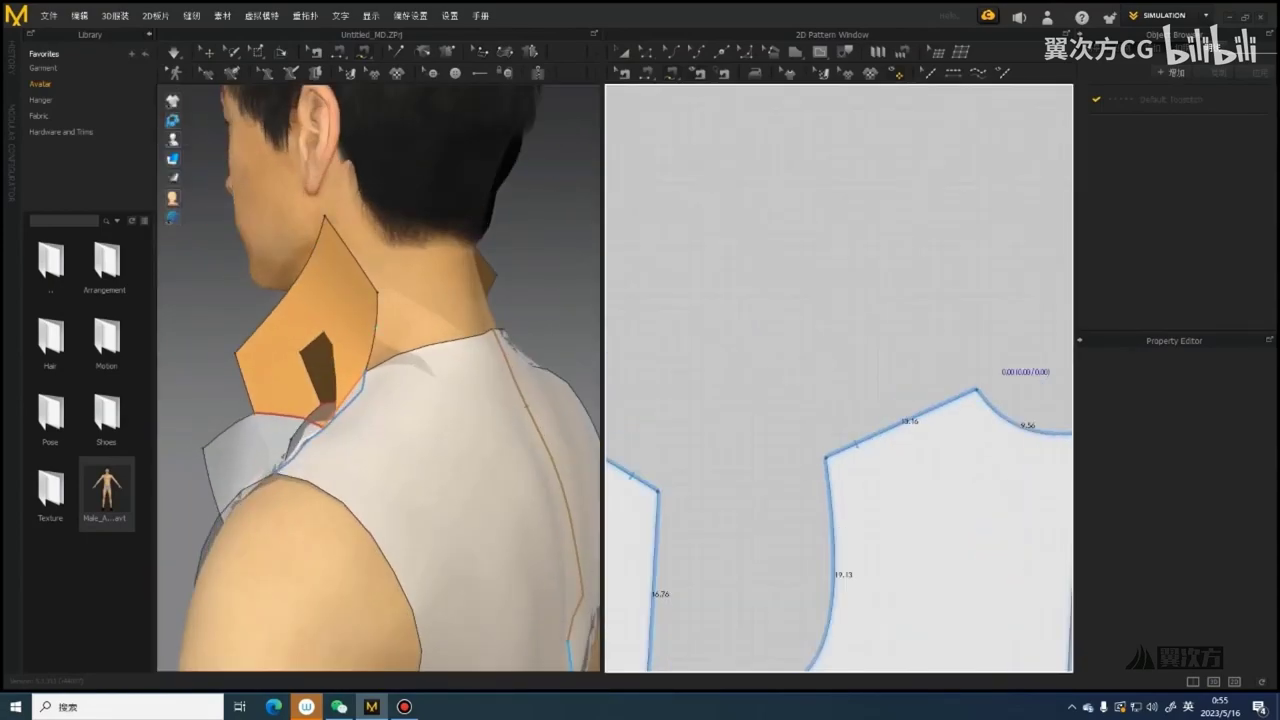
{"action": "scroll", "coordinate": [1000, 408], "scroll_direction": "down", "scroll_amount": 4}
{"action": "scroll", "coordinate": [800, 375], "scroll_direction": "up", "scroll_amount": 2}
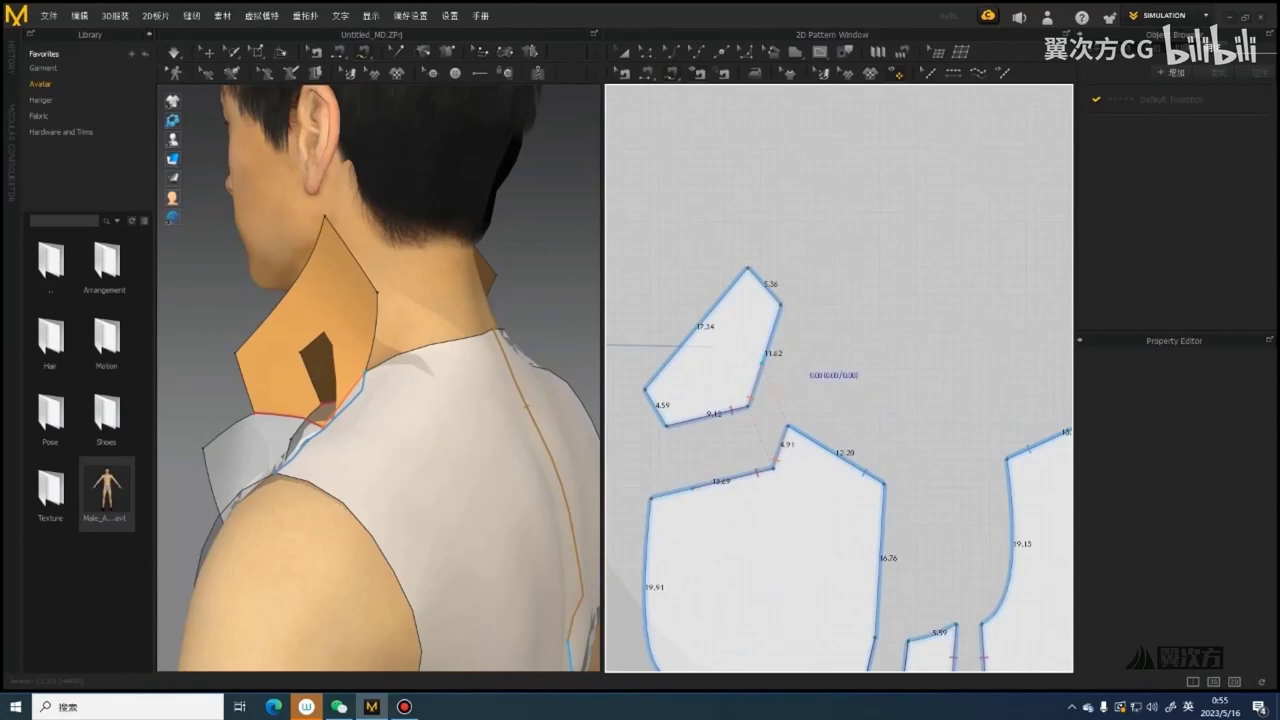
{"action": "scroll", "coordinate": [769, 342], "scroll_direction": "up", "scroll_amount": 1}
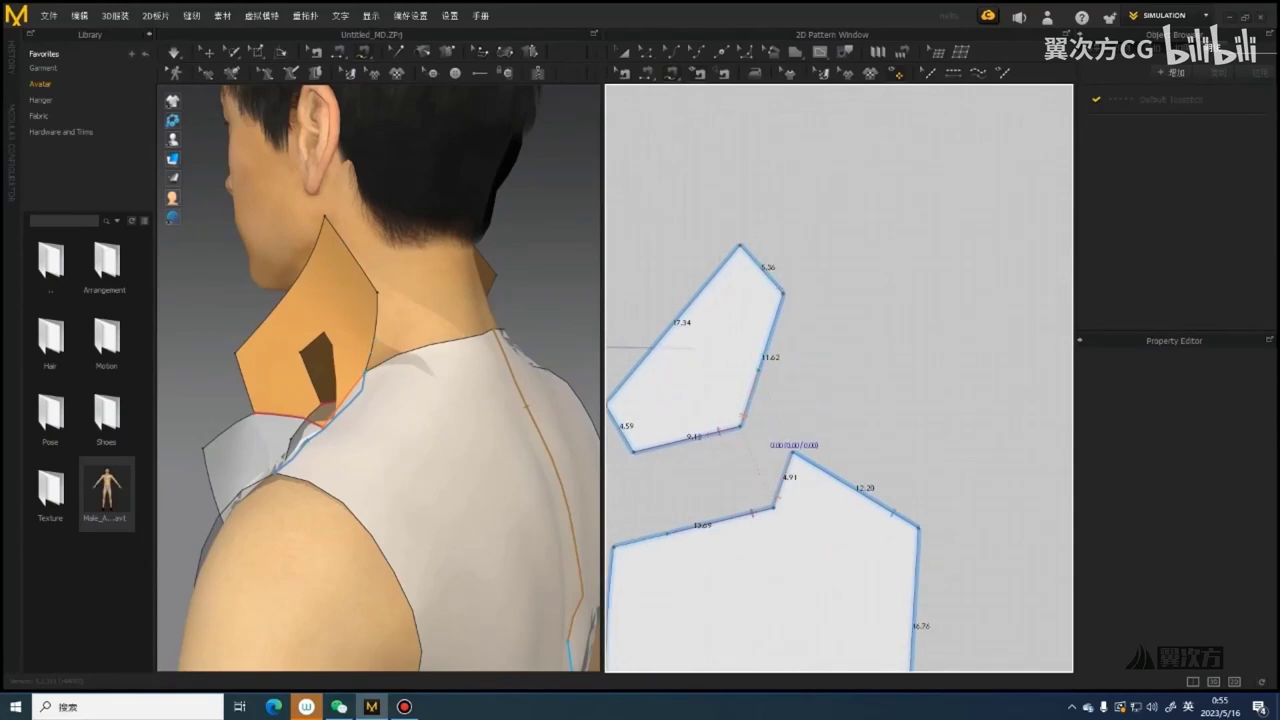
{"action": "scroll", "coordinate": [790, 452], "scroll_direction": "down", "scroll_amount": 2}
{"action": "left_click", "coordinate": [982, 419]}
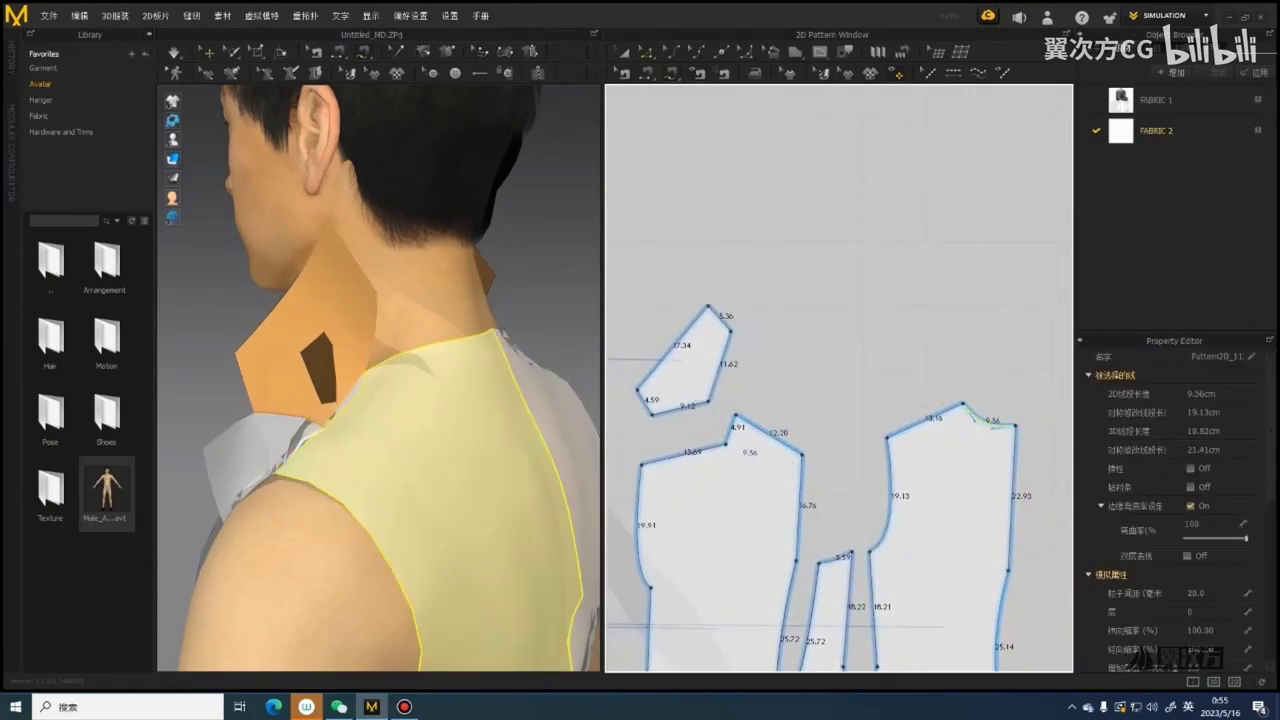
{"action": "left_click", "coordinate": [731, 430]}
{"action": "key", "text": "a"}
{"action": "left_click", "coordinate": [725, 492]}
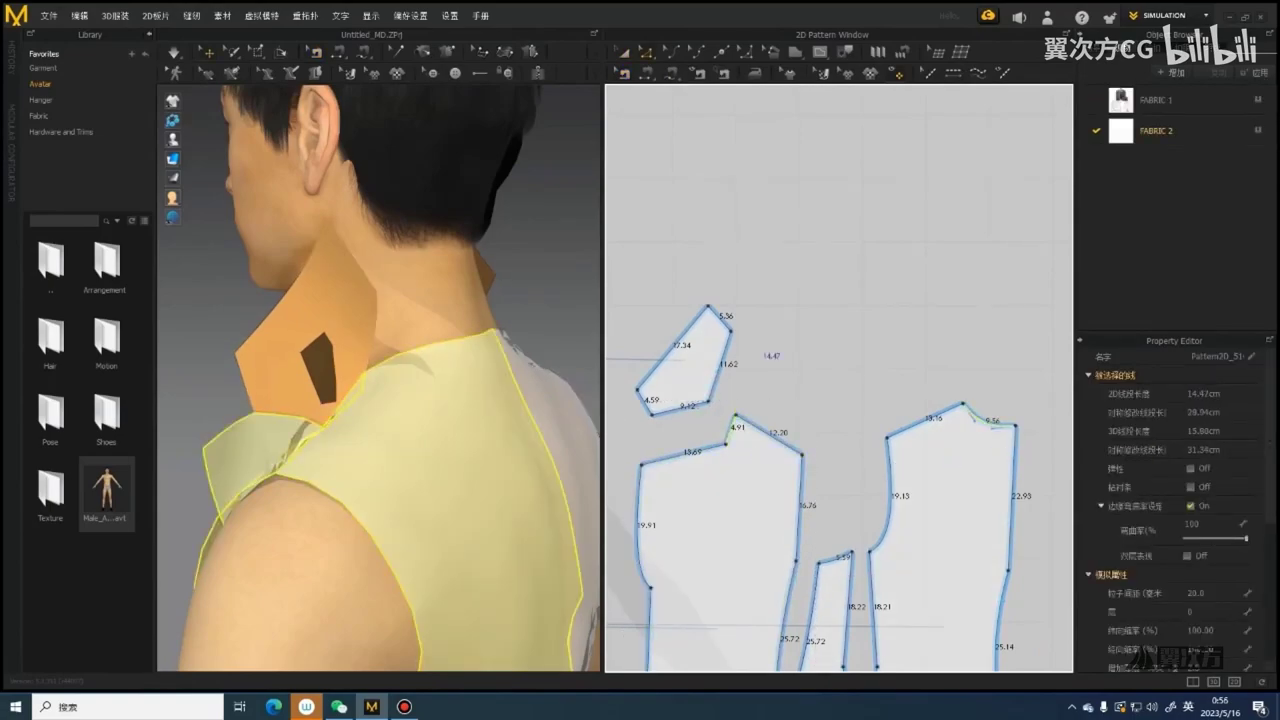
Extend the collar piece by about 3 cm at its short 5.36 cm end
{"action": "scroll", "coordinate": [746, 328], "scroll_direction": "up", "scroll_amount": 3}
{"action": "left_click", "coordinate": [745, 285]}
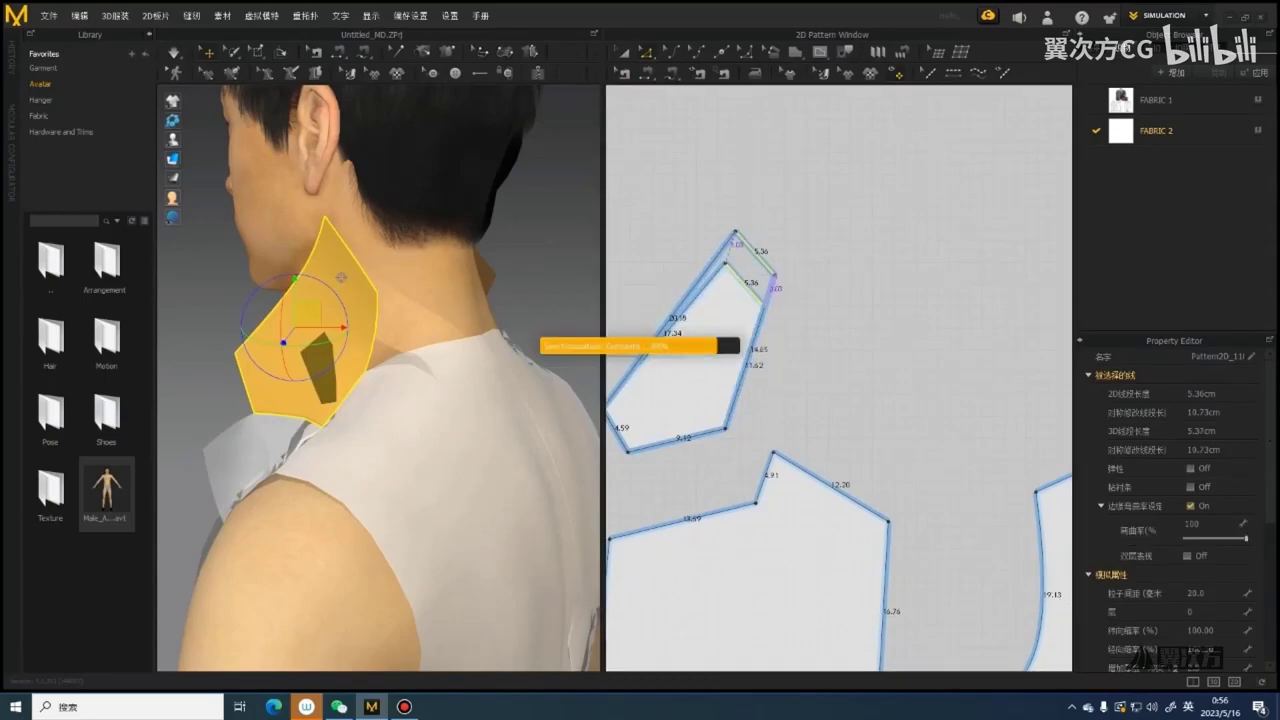
{"action": "scroll", "coordinate": [764, 356], "scroll_direction": "up", "scroll_amount": 2}
{"action": "scroll", "coordinate": [755, 354], "scroll_direction": "down", "scroll_amount": 5}
Correct the front neck edge's seam on the collar and sew the back neckline to the rest of that collar edge
{"action": "key", "text": "m"}
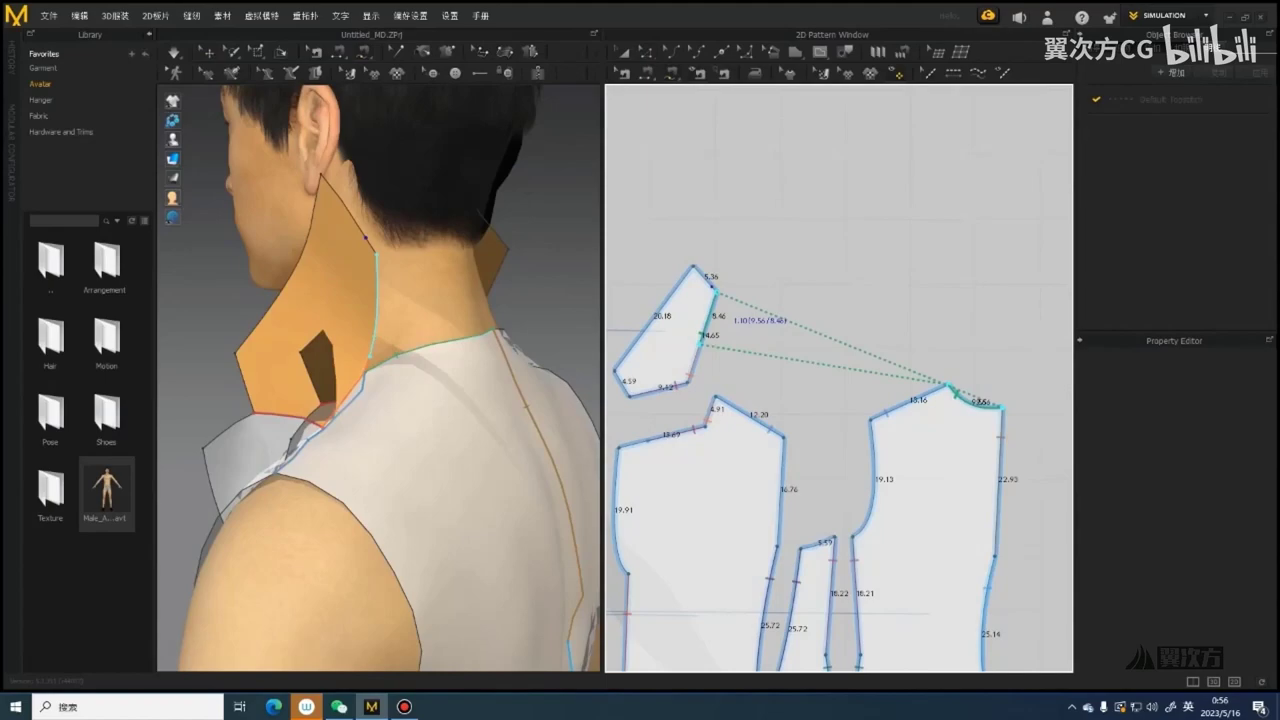
{"action": "scroll", "coordinate": [702, 360], "scroll_direction": "up", "scroll_amount": 2}
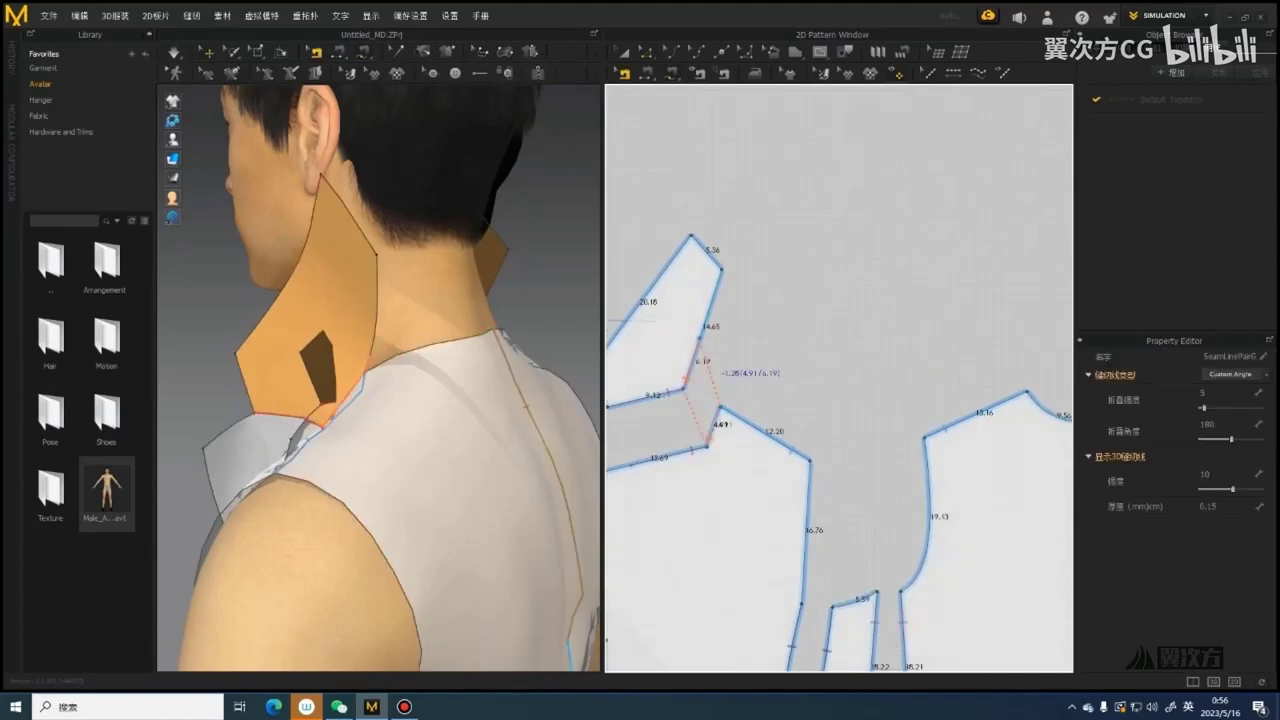
{"action": "scroll", "coordinate": [703, 350], "scroll_direction": "up", "scroll_amount": 2}
{"action": "scroll", "coordinate": [709, 343], "scroll_direction": "down", "scroll_amount": 2}
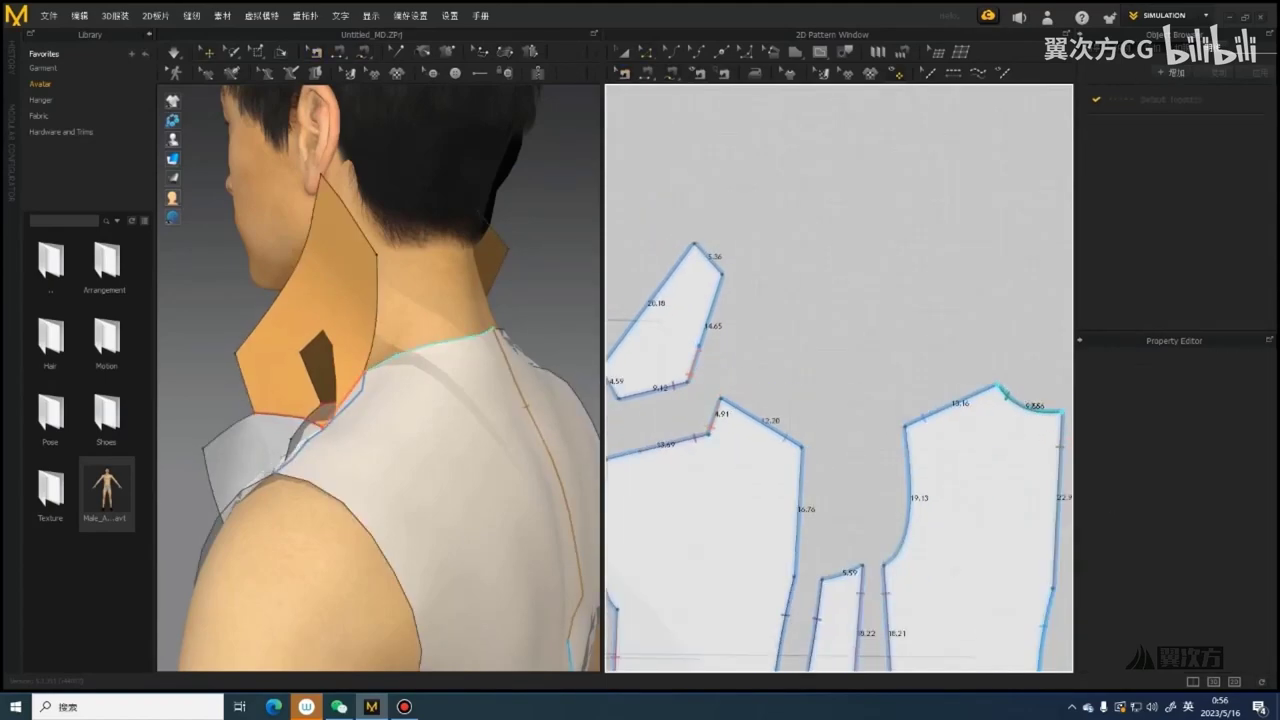
{"action": "scroll", "coordinate": [738, 266], "scroll_direction": "up", "scroll_amount": 3}
{"action": "scroll", "coordinate": [731, 310], "scroll_direction": "down", "scroll_amount": 6}
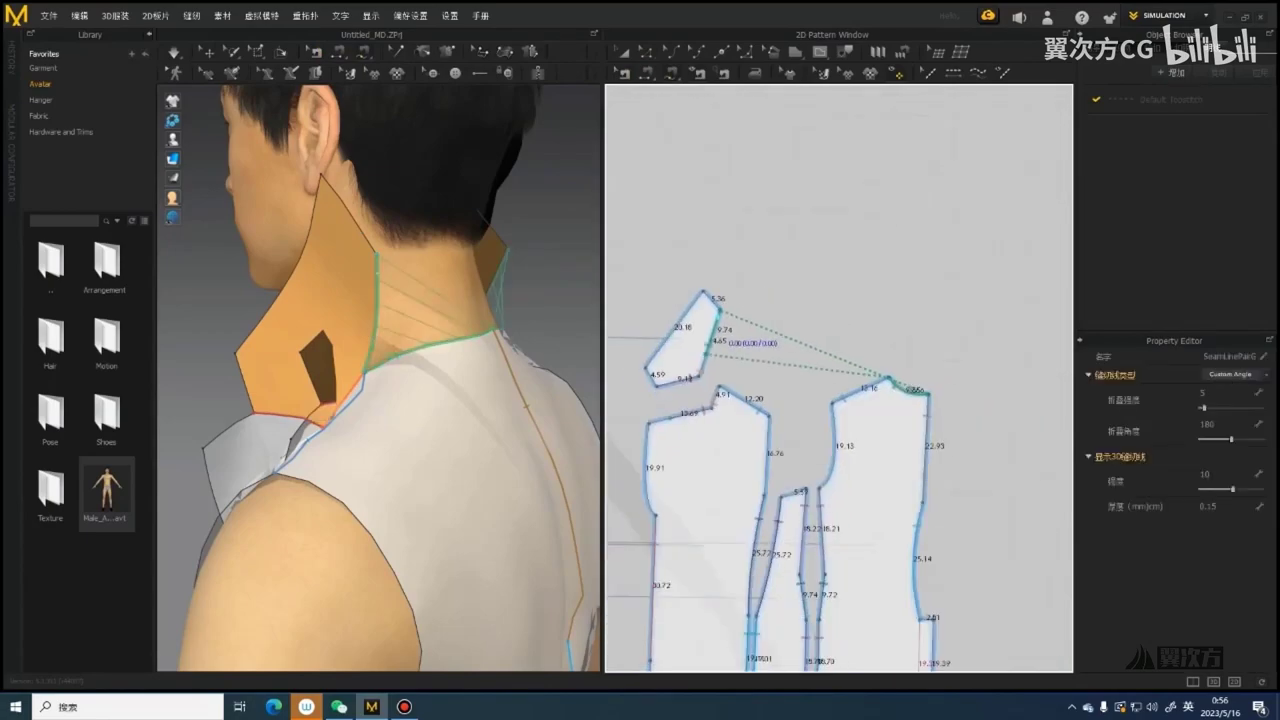
Simulate the jacket and sew the two collar pieces together along their 5.36 cm centre back edges
{"action": "key", "text": "space"}
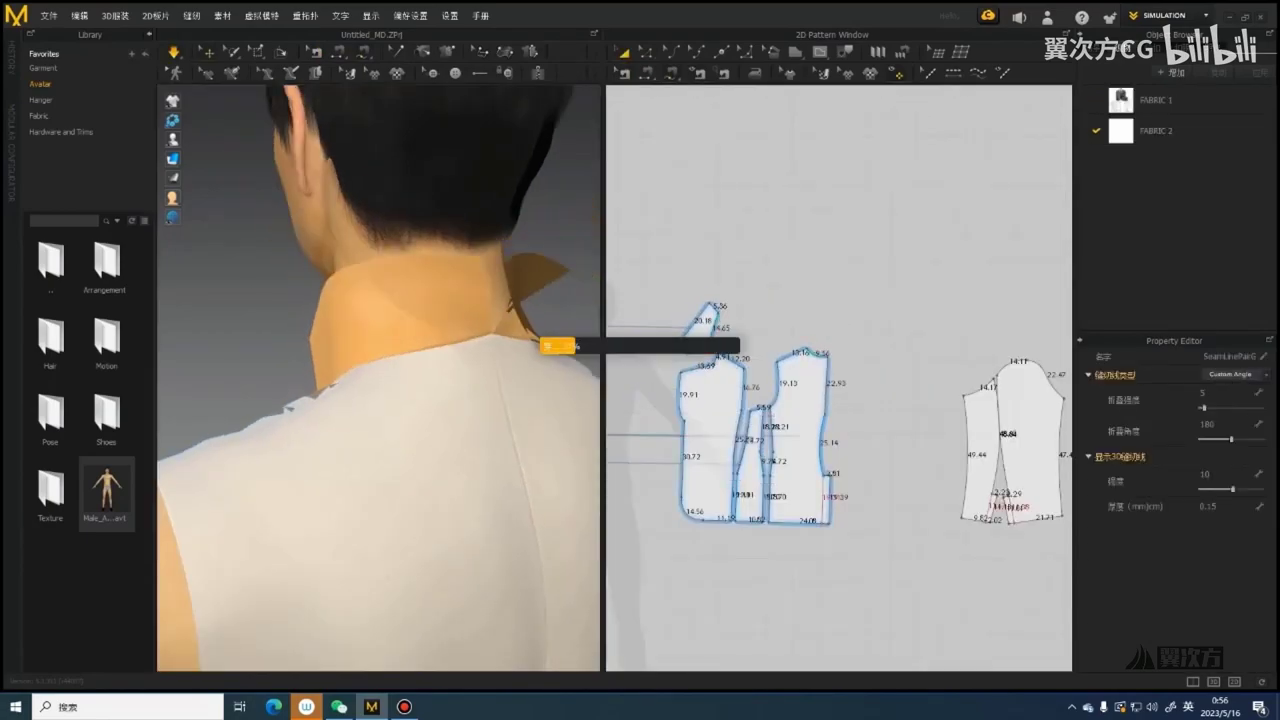
{"action": "right_click_drag", "start_coordinate": [480, 440], "coordinate": [390, 450]}
{"action": "key", "text": "n"}
{"action": "left_click", "coordinate": [403, 270]}
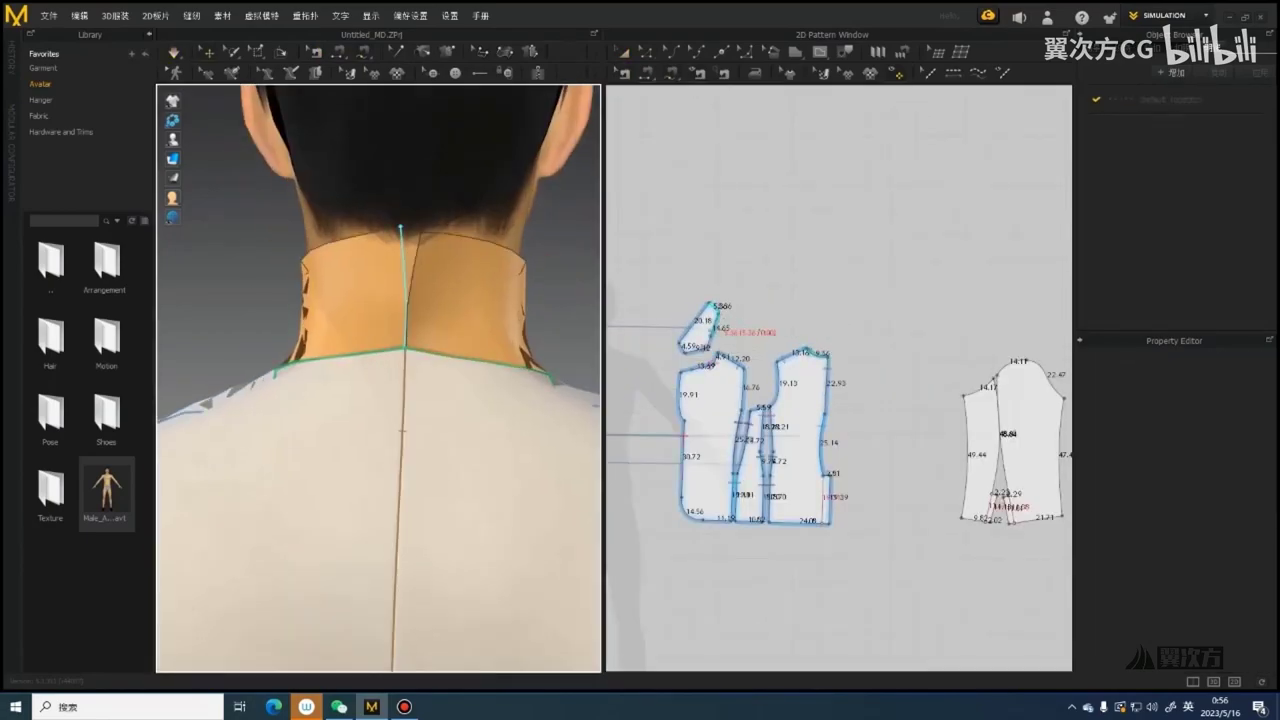
{"action": "left_click", "coordinate": [415, 270]}
{"action": "scroll", "coordinate": [380, 380], "scroll_direction": "down", "scroll_amount": 4}
{"action": "right_click_drag", "start_coordinate": [300, 430], "coordinate": [500, 440]}
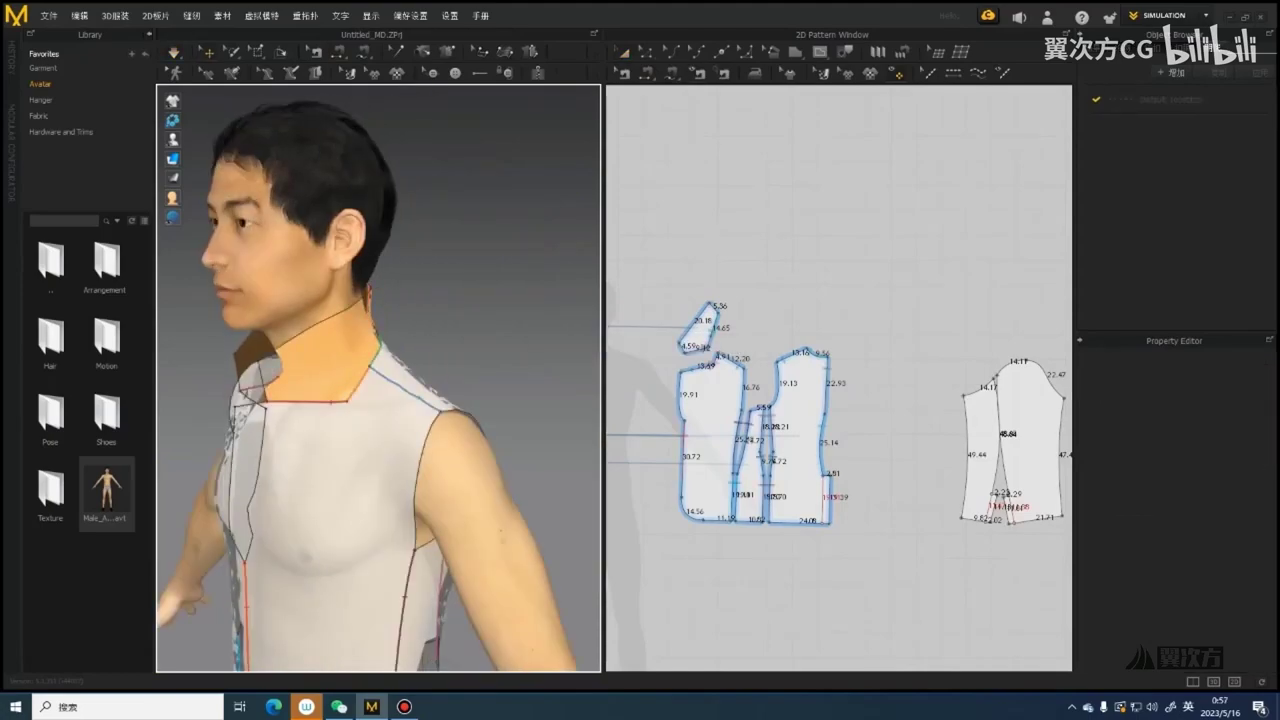
Stop the simulation and make the jacket's FABRIC 2 fully opaque
{"action": "right_click_drag", "start_coordinate": [400, 450], "coordinate": [415, 450]}
{"action": "key", "text": "space"}
{"action": "left_click", "coordinate": [800, 440]}
{"action": "left_click", "coordinate": [1158, 131]}
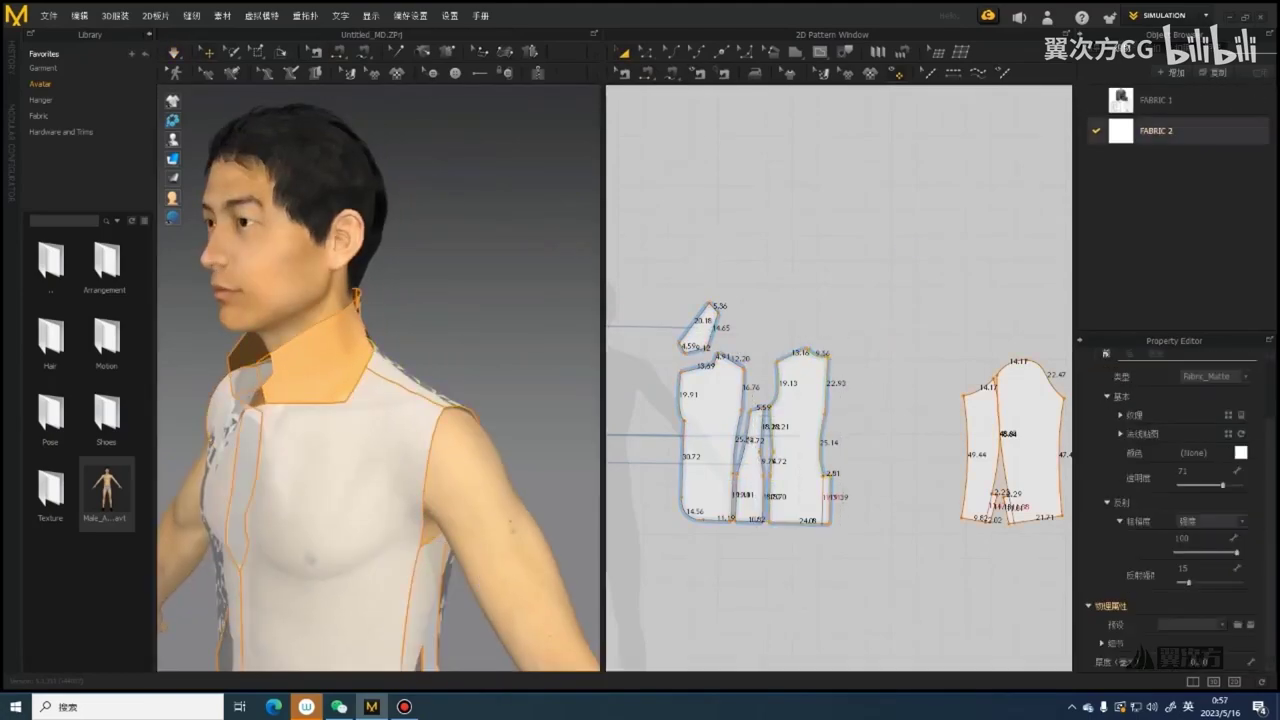
{"action": "left_click_drag", "start_coordinate": [1222, 485], "coordinate": [1243, 485]}
{"action": "scroll", "coordinate": [380, 400], "scroll_direction": "down", "scroll_amount": 3}
Simulate the jacket and inspect its fit on the avatar from the back, front and side
{"action": "right_click_drag", "start_coordinate": [320, 430], "coordinate": [410, 430]}
{"action": "scroll", "coordinate": [380, 400], "scroll_direction": "up", "scroll_amount": 2}
{"action": "scroll", "coordinate": [380, 400], "scroll_direction": "down", "scroll_amount": 2}
{"action": "right_click_drag", "start_coordinate": [300, 430], "coordinate": [500, 450]}
{"action": "scroll", "coordinate": [440, 420], "scroll_direction": "up", "scroll_amount": 3}
{"action": "left_click_drag", "start_coordinate": [484, 430], "coordinate": [506, 429]}
{"action": "key", "text": "ctrl+z"}
{"action": "key", "text": "8"}
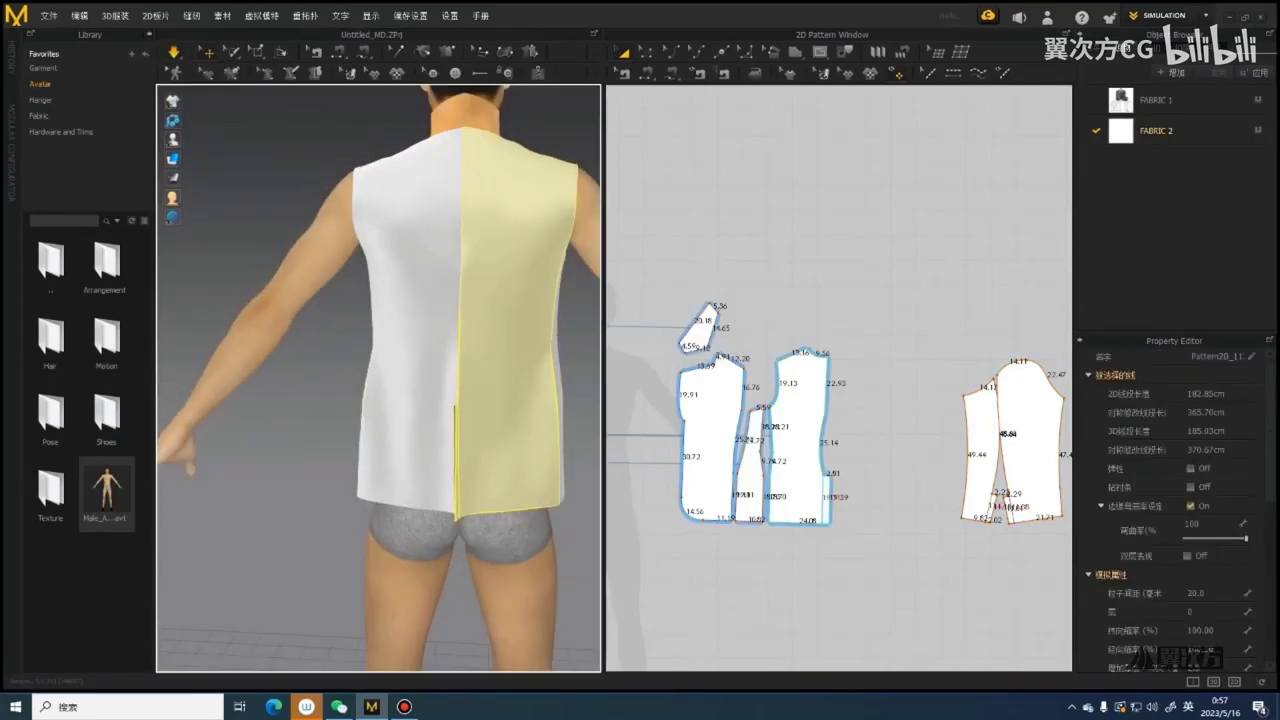
{"action": "key", "text": "2"}
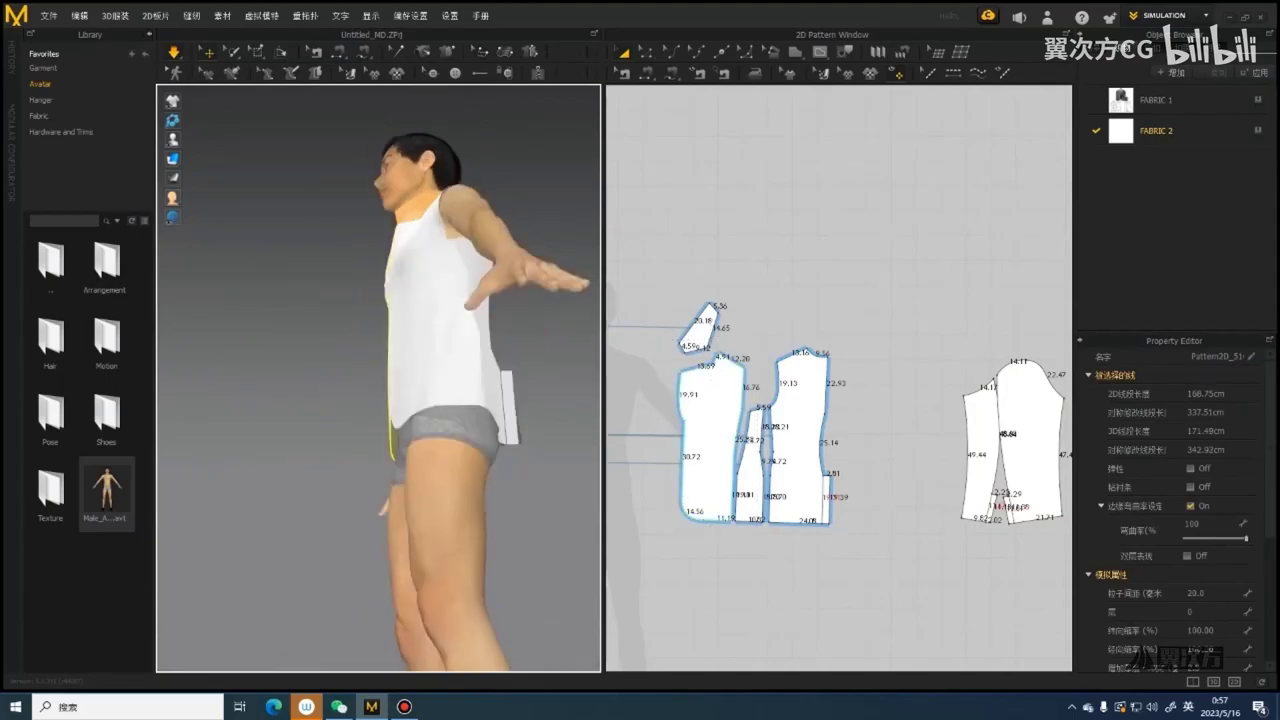
{"action": "right_click_drag", "start_coordinate": [440, 390], "coordinate": [300, 400]}
{"action": "scroll", "coordinate": [370, 400], "scroll_direction": "up", "scroll_amount": 2}
{"action": "right_click_drag", "start_coordinate": [340, 350], "coordinate": [420, 330]}
Stop the simulation and spread the back and side pieces apart from the front piece in the pattern layout
{"action": "key", "text": "space"}
{"action": "left_click", "coordinate": [420, 315]}
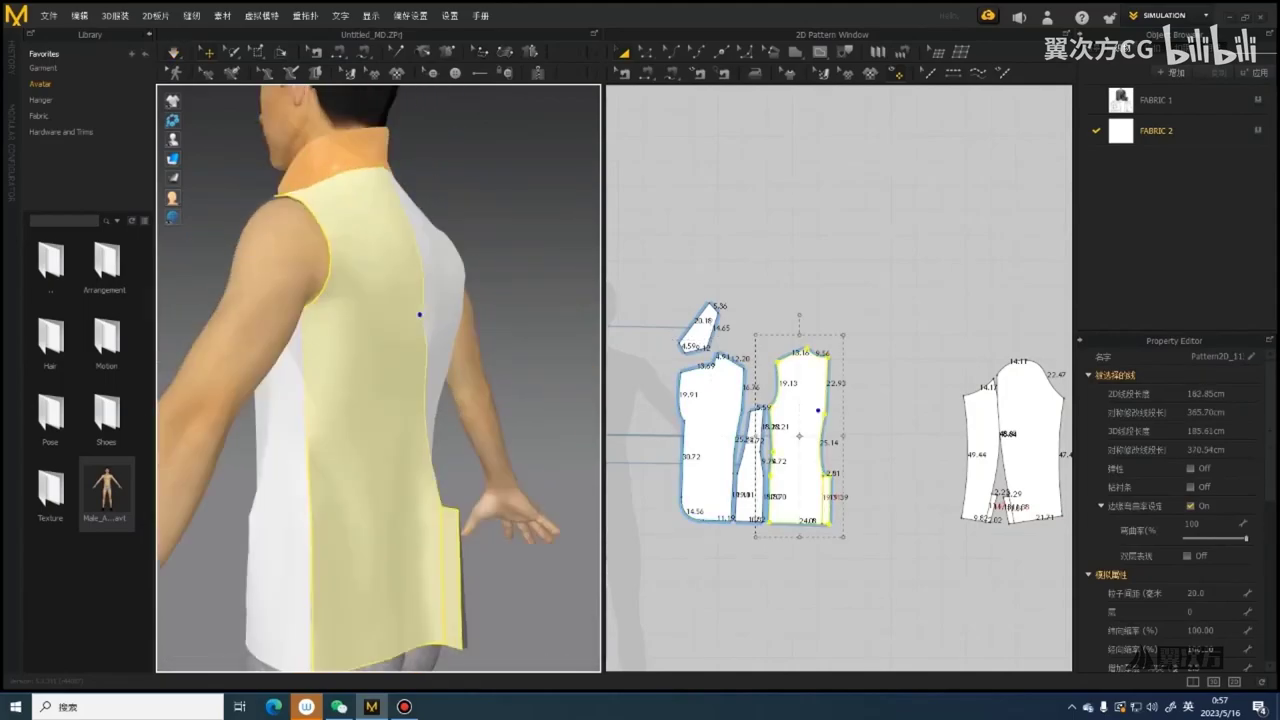
{"action": "scroll", "coordinate": [665, 400], "scroll_direction": "down", "scroll_amount": 2}
{"action": "middle_click_drag", "start_coordinate": [770, 426], "coordinate": [850, 428]}
{"action": "scroll", "coordinate": [850, 428], "scroll_direction": "down", "scroll_amount": 1}
{"action": "left_click_drag", "start_coordinate": [851, 428], "coordinate": [904, 430]}
{"action": "scroll", "coordinate": [860, 432], "scroll_direction": "up", "scroll_amount": 4}
{"action": "left_click_drag", "start_coordinate": [790, 460], "coordinate": [820, 458]}
{"action": "middle_click_drag", "start_coordinate": [820, 458], "coordinate": [768, 453]}
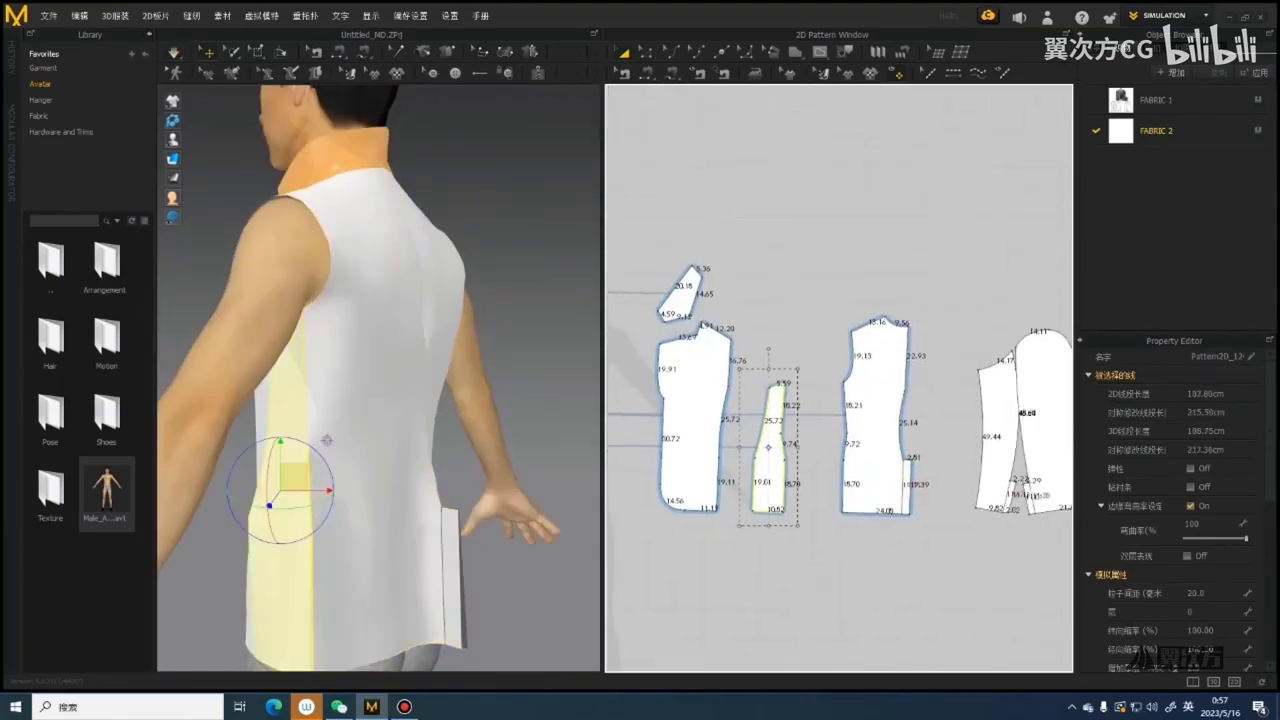
Remove the seam joining the two front pieces along their centre front edges and simulate the jacket open
{"action": "scroll", "coordinate": [806, 447], "scroll_direction": "up", "scroll_amount": 3}
{"action": "right_click_drag", "start_coordinate": [340, 420], "coordinate": [500, 392]}
{"action": "scroll", "coordinate": [450, 420], "scroll_direction": "down", "scroll_amount": 2}
{"action": "key", "text": "b"}
{"action": "left_click", "coordinate": [388, 425]}
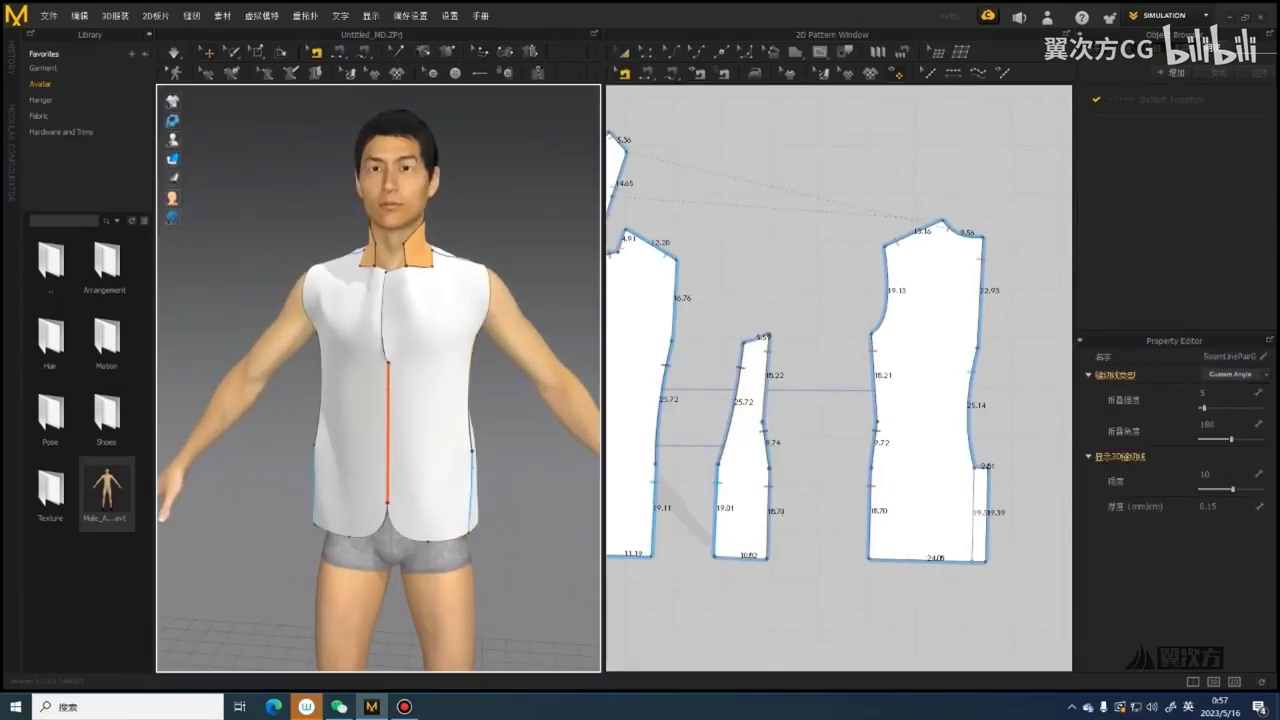
{"action": "right_click_drag", "start_coordinate": [388, 410], "coordinate": [418, 410]}
{"action": "left_click", "coordinate": [345, 390]}
{"action": "right_click_drag", "start_coordinate": [345, 390], "coordinate": [325, 390]}
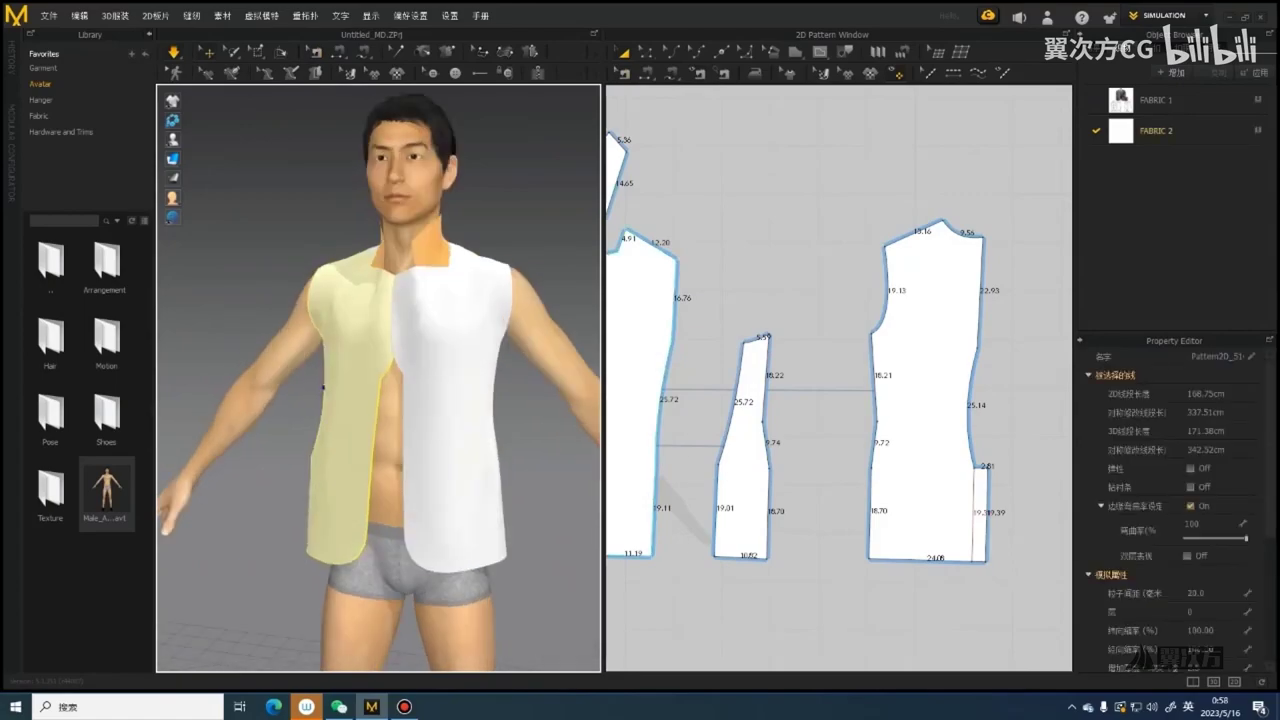
{"action": "left_click", "coordinate": [444, 394]}
{"action": "mouse_move", "coordinate": [444, 394]}
{"action": "right_mouse_down"}
{"action": "mouse_move", "coordinate": [320, 394]}
{"action": "mouse_move", "coordinate": [510, 394]}
{"action": "mouse_move", "coordinate": [405, 394]}
{"action": "mouse_move", "coordinate": [505, 392]}
{"action": "mouse_move", "coordinate": [430, 392]}
{"action": "right_mouse_up"}
Lower the underarm points of the front, side and back pieces by about 2.6 cm to deepen the armhole
{"action": "key", "text": "b"}
{"action": "scroll", "coordinate": [940, 350], "scroll_direction": "down", "scroll_amount": 3}
{"action": "key", "text": "z"}
{"action": "scroll", "coordinate": [930, 348], "scroll_direction": "down", "scroll_amount": 3}
{"action": "scroll", "coordinate": [873, 350], "scroll_direction": "up", "scroll_amount": 6}
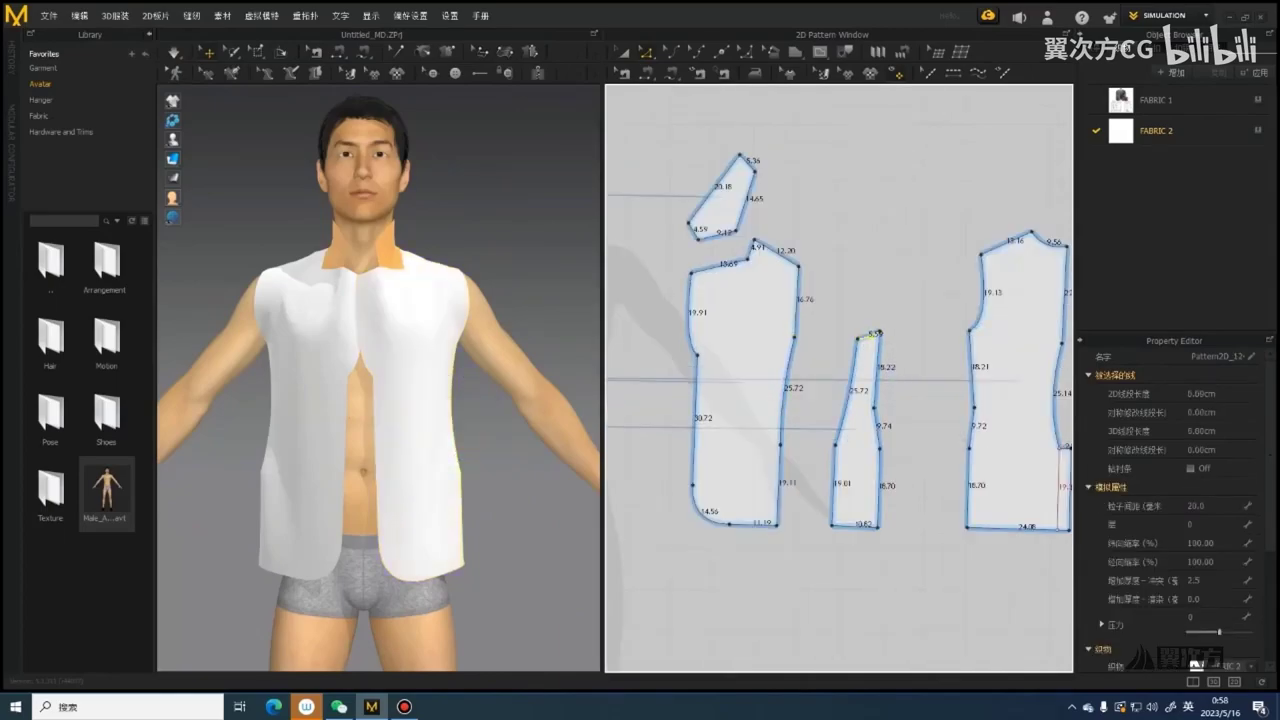
{"action": "scroll", "coordinate": [873, 338], "scroll_direction": "up", "scroll_amount": 1}
{"action": "left_click", "coordinate": [868, 335]}
{"action": "scroll", "coordinate": [890, 342], "scroll_direction": "down", "scroll_amount": 4}
{"action": "scroll", "coordinate": [960, 342], "scroll_direction": "up", "scroll_amount": 2}
{"action": "left_click", "coordinate": [792, 344], "text": "shift"}
{"action": "left_click_drag", "start_coordinate": [930, 338], "coordinate": [932, 343], "text": "shift"}
Simulate the jacket and check the lowered armhole and the shoulder width on the avatar
{"action": "right_click_drag", "start_coordinate": [430, 395], "coordinate": [385, 425]}
{"action": "key", "text": "space"}
{"action": "scroll", "coordinate": [390, 395], "scroll_direction": "up", "scroll_amount": 1}
{"action": "left_click", "coordinate": [452, 306]}
{"action": "scroll", "coordinate": [766, 322], "scroll_direction": "up", "scroll_amount": 5}
{"action": "scroll", "coordinate": [378, 377], "scroll_direction": "down", "scroll_amount": 3}
{"action": "left_click_drag", "start_coordinate": [824, 310], "coordinate": [821, 310]}
{"action": "right_click_drag", "start_coordinate": [430, 400], "coordinate": [370, 420]}
Move the outer shoulder points outward, lengthening the front shoulder edge to about 13.77 cm and the back one to about 14.77 cm
{"action": "key", "text": "z"}
{"action": "scroll", "coordinate": [862, 281], "scroll_direction": "down", "scroll_amount": 5}
{"action": "left_click", "coordinate": [853, 267]}
{"action": "key", "text": "space"}
{"action": "scroll", "coordinate": [483, 334], "scroll_direction": "up", "scroll_amount": 2}
{"action": "right_click_drag", "start_coordinate": [560, 340], "coordinate": [483, 334]}
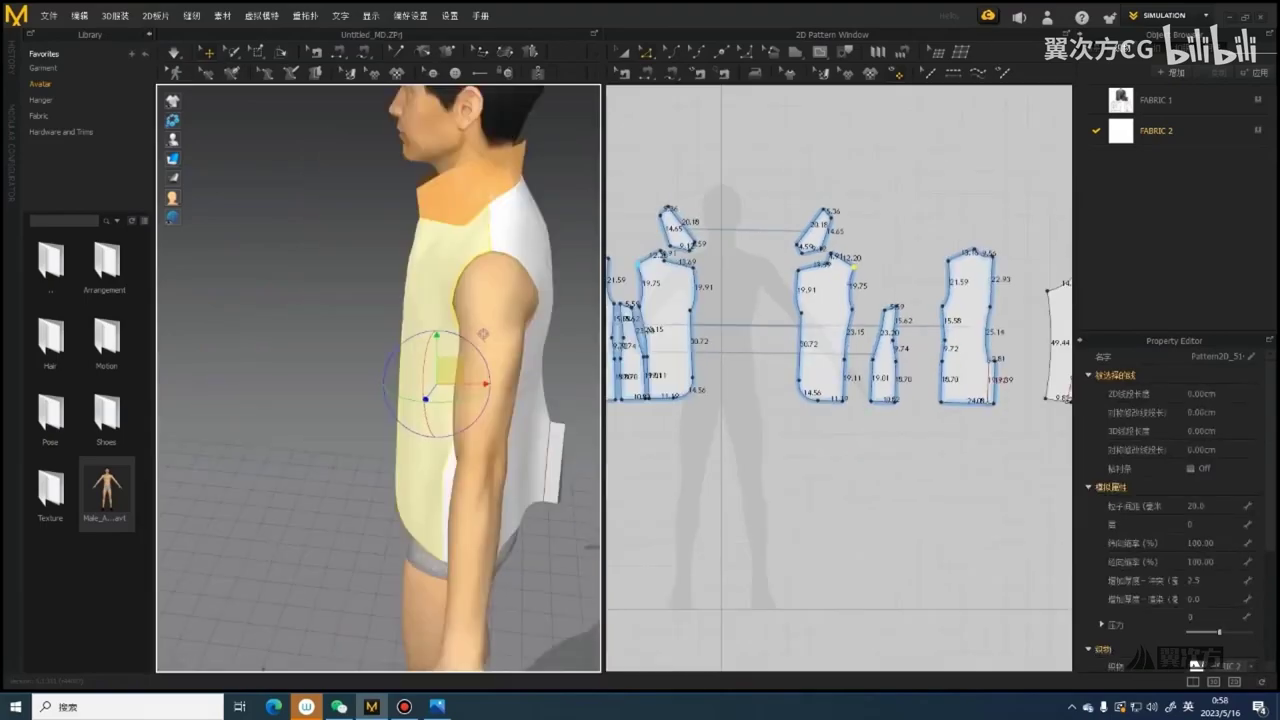
{"action": "scroll", "coordinate": [523, 214], "scroll_direction": "up", "scroll_amount": 2}
{"action": "left_click", "coordinate": [523, 214]}
{"action": "scroll", "coordinate": [864, 260], "scroll_direction": "up", "scroll_amount": 3}
{"action": "left_click", "coordinate": [848, 265]}
{"action": "scroll", "coordinate": [848, 265], "scroll_direction": "down", "scroll_amount": 4}
{"action": "middle_click_drag", "start_coordinate": [848, 265], "coordinate": [935, 277]}
{"action": "left_click", "coordinate": [712, 269], "text": "shift"}
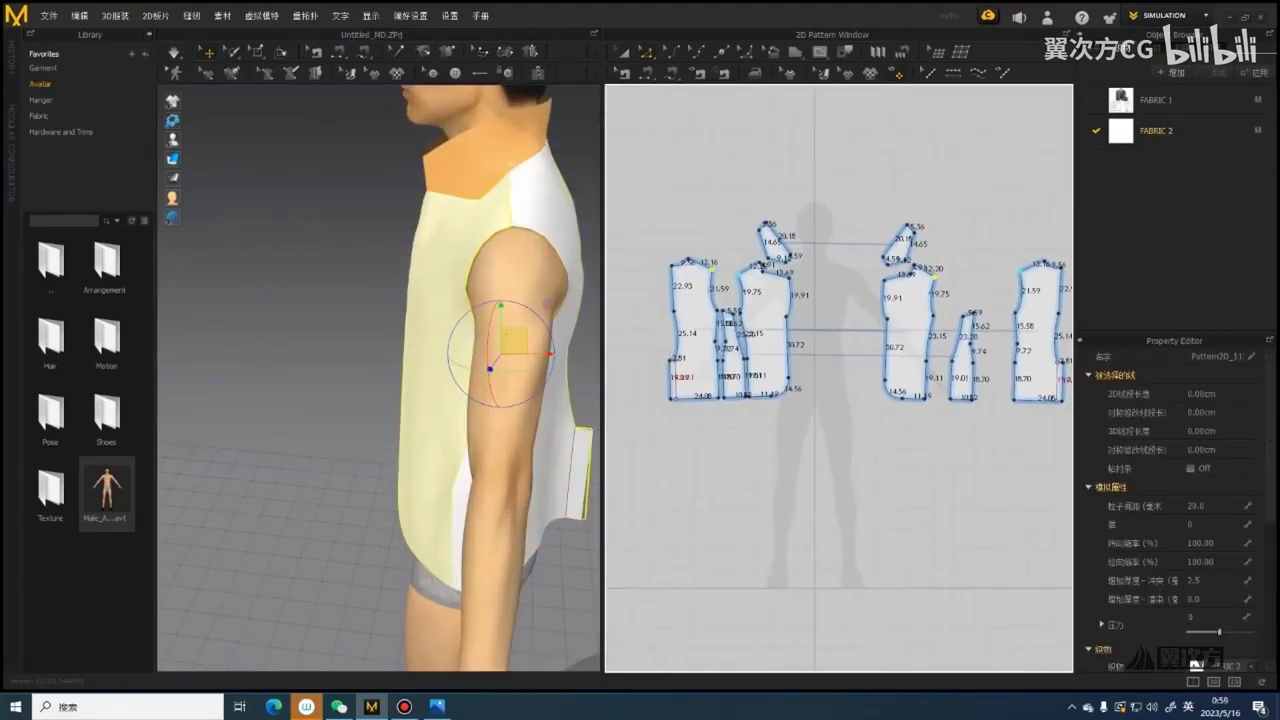
{"action": "scroll", "coordinate": [714, 260], "scroll_direction": "up", "scroll_amount": 3}
{"action": "right_click_drag", "start_coordinate": [483, 340], "coordinate": [545, 345]}
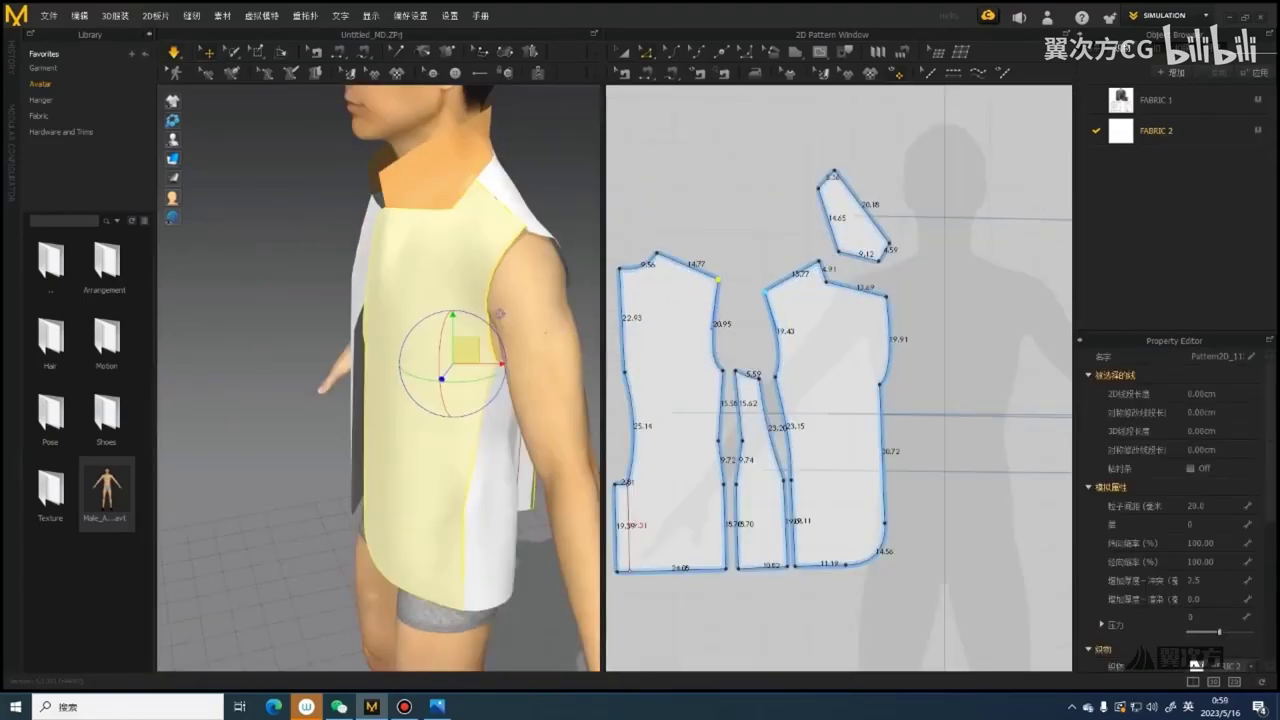
Simulate the widened shoulders and turn off the strengthening on the collar pieces
{"action": "key", "text": "space"}
{"action": "key", "text": "2"}
{"action": "scroll", "coordinate": [400, 280], "scroll_direction": "up", "scroll_amount": 4}
{"action": "scroll", "coordinate": [440, 190], "scroll_direction": "up", "scroll_amount": 2}
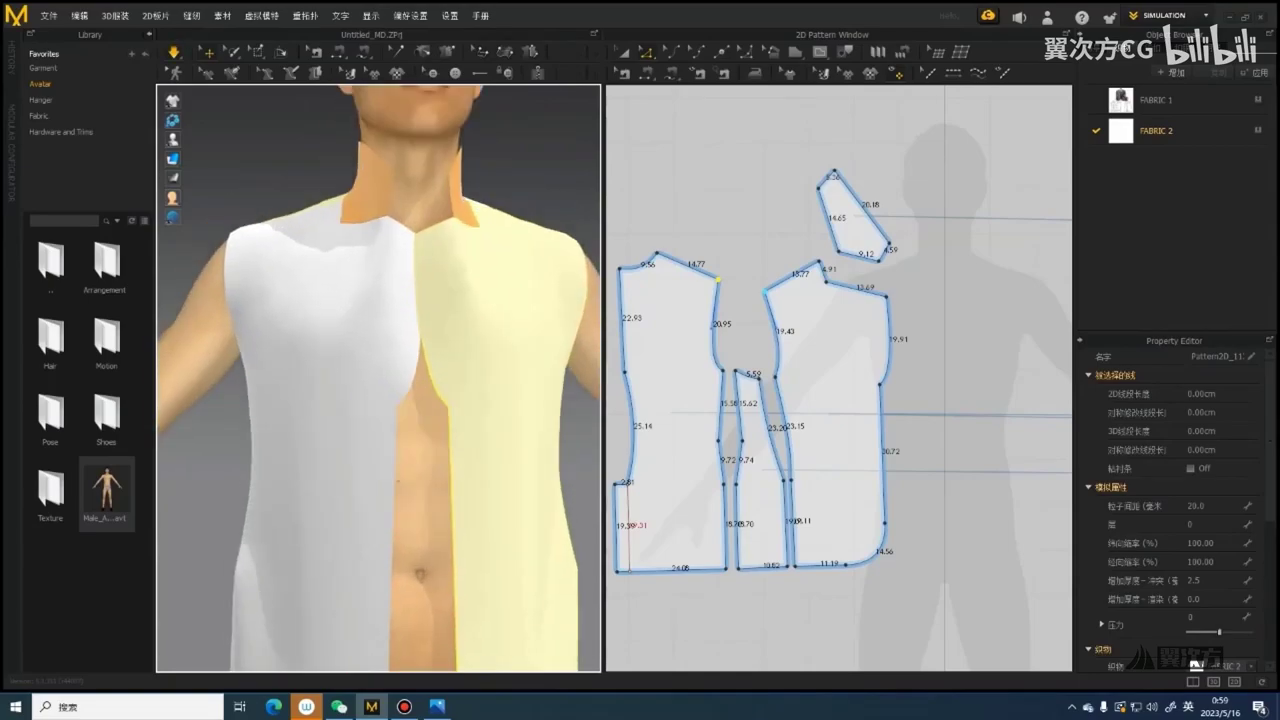
{"action": "right_click_drag", "start_coordinate": [430, 180], "coordinate": [483, 168]}
{"action": "left_click", "coordinate": [483, 165]}
{"action": "right_click", "coordinate": [483, 165]}
{"action": "left_click", "coordinate": [530, 273]}
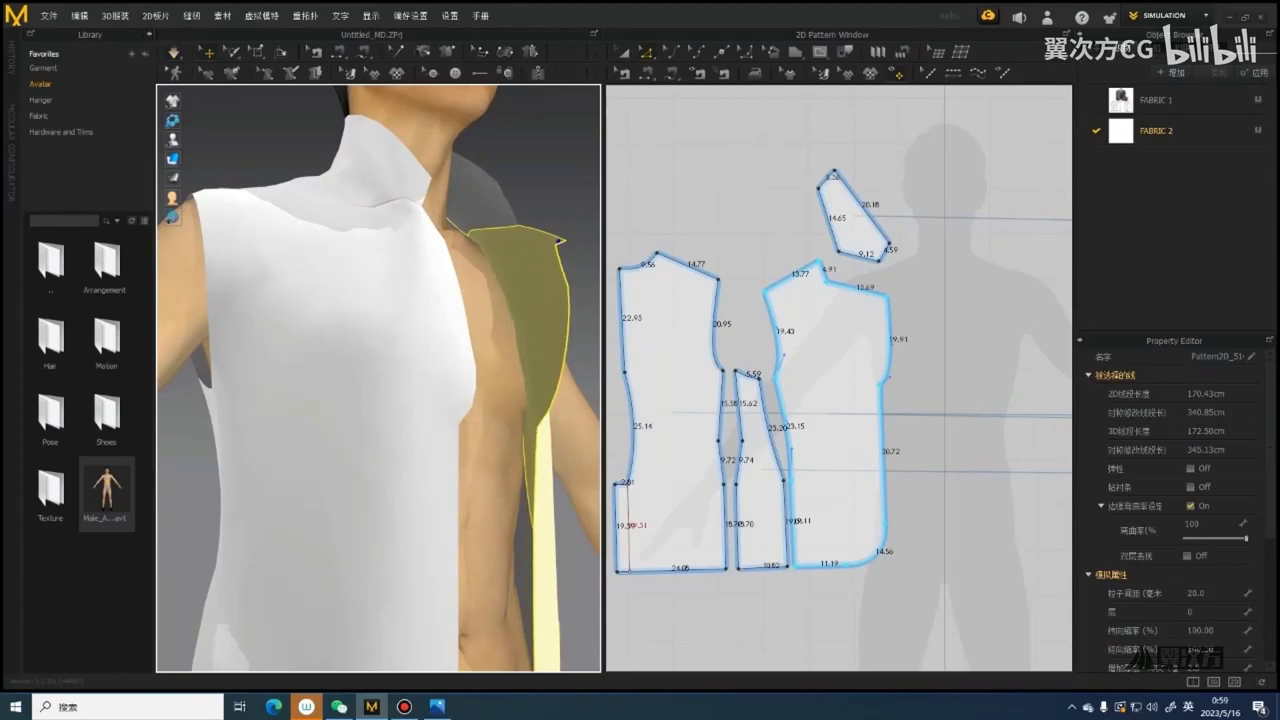
Pull the upper front edges outward on the avatar to fold both fronts open as lapels
{"action": "right_click_drag", "start_coordinate": [558, 243], "coordinate": [464, 243]}
{"action": "left_click", "coordinate": [464, 243]}
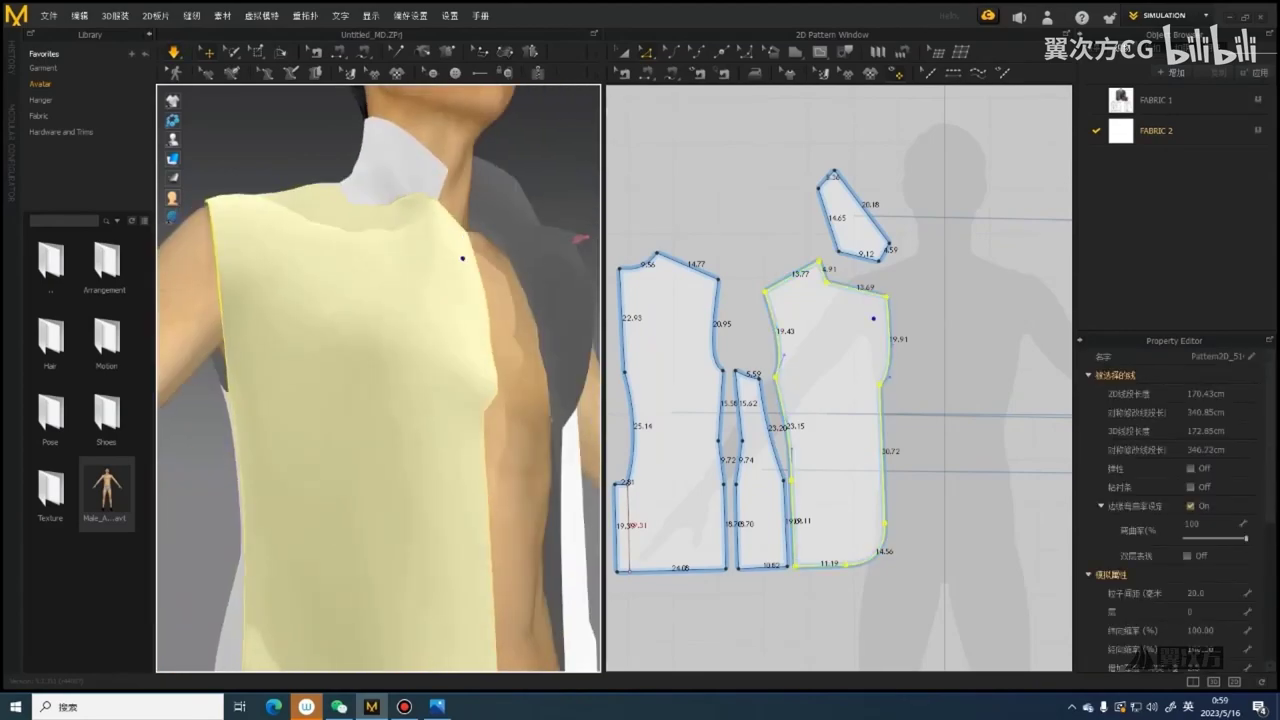
{"action": "left_click_drag", "start_coordinate": [471, 258], "coordinate": [468, 260]}
{"action": "right_click_drag", "start_coordinate": [468, 260], "coordinate": [408, 262]}
{"action": "left_click_drag", "start_coordinate": [408, 262], "coordinate": [378, 233]}
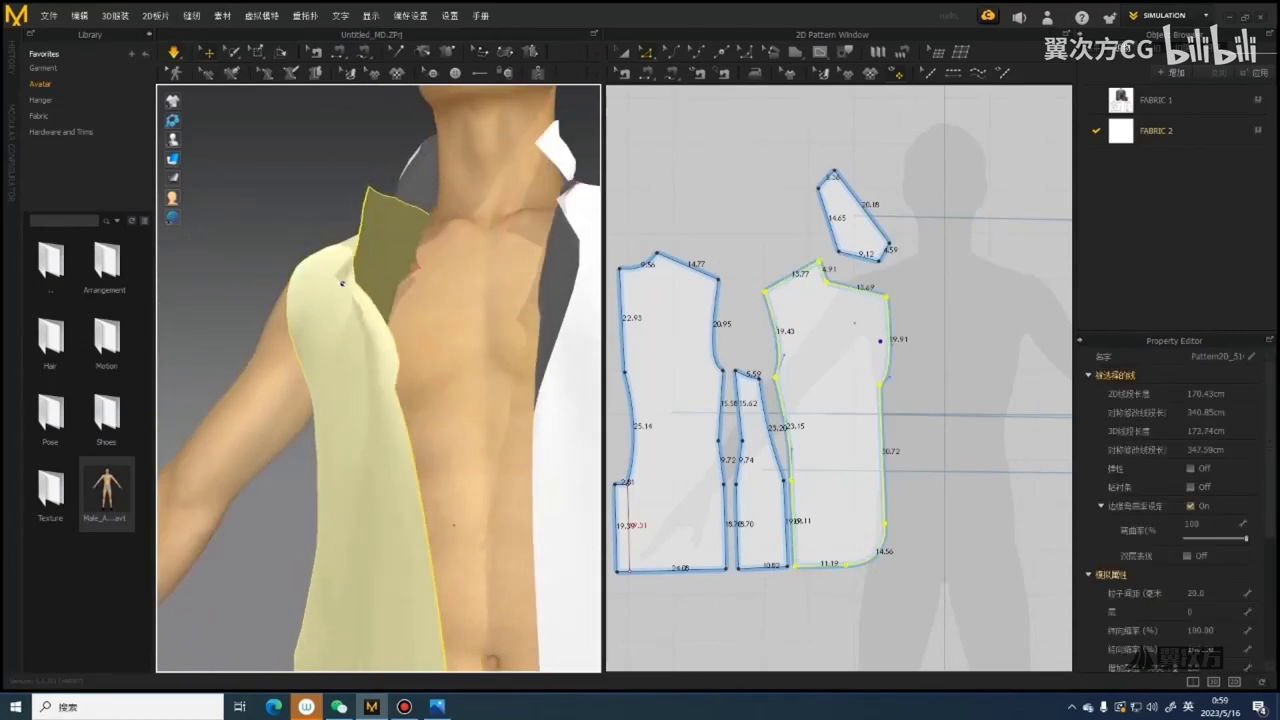
{"action": "left_click_drag", "start_coordinate": [342, 283], "coordinate": [341, 284]}
{"action": "right_click_drag", "start_coordinate": [341, 284], "coordinate": [312, 284]}
Pull the collar pieces outward around the neck to fold the collar down over the lapels
{"action": "left_click_drag", "start_coordinate": [377, 216], "coordinate": [374, 214]}
{"action": "right_click_drag", "start_coordinate": [374, 214], "coordinate": [370, 240]}
{"action": "left_click_drag", "start_coordinate": [364, 236], "coordinate": [356, 230]}
{"action": "right_click_drag", "start_coordinate": [356, 230], "coordinate": [455, 244]}
{"action": "left_click_drag", "start_coordinate": [340, 254], "coordinate": [333, 249]}
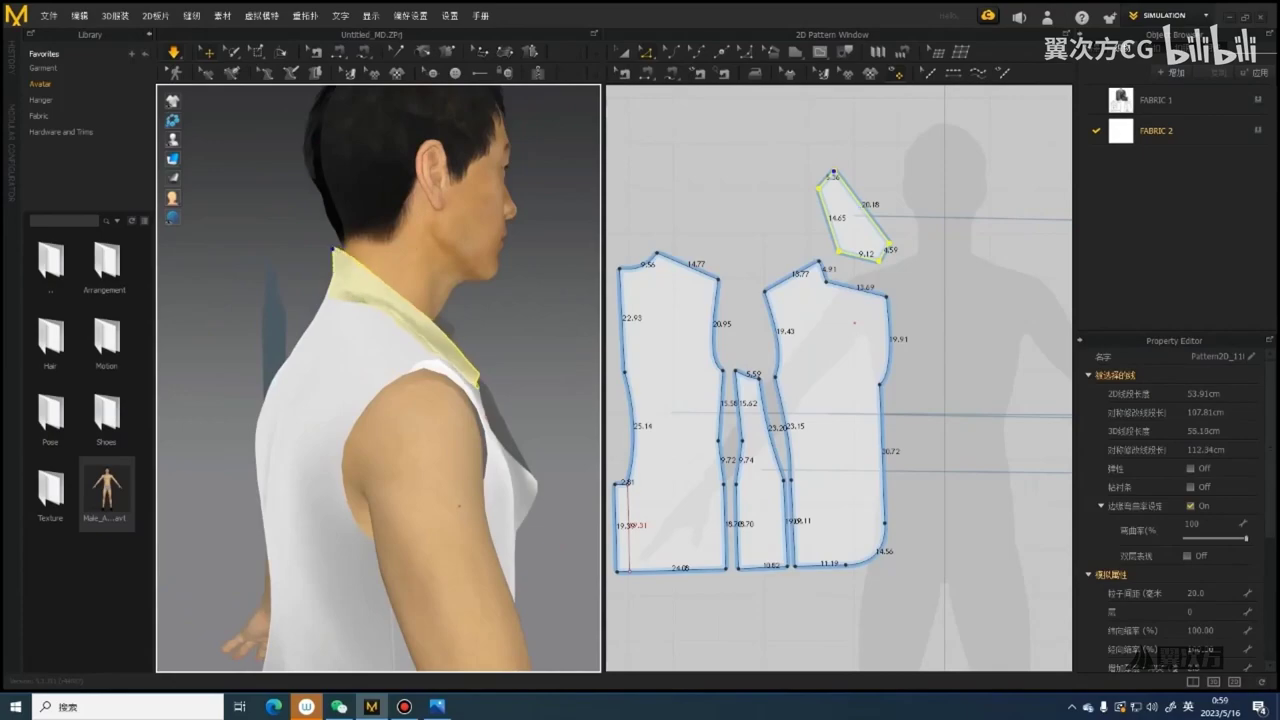
{"action": "left_click_drag", "start_coordinate": [270, 325], "coordinate": [271, 325]}
{"action": "right_click_drag", "start_coordinate": [271, 325], "coordinate": [172, 315]}
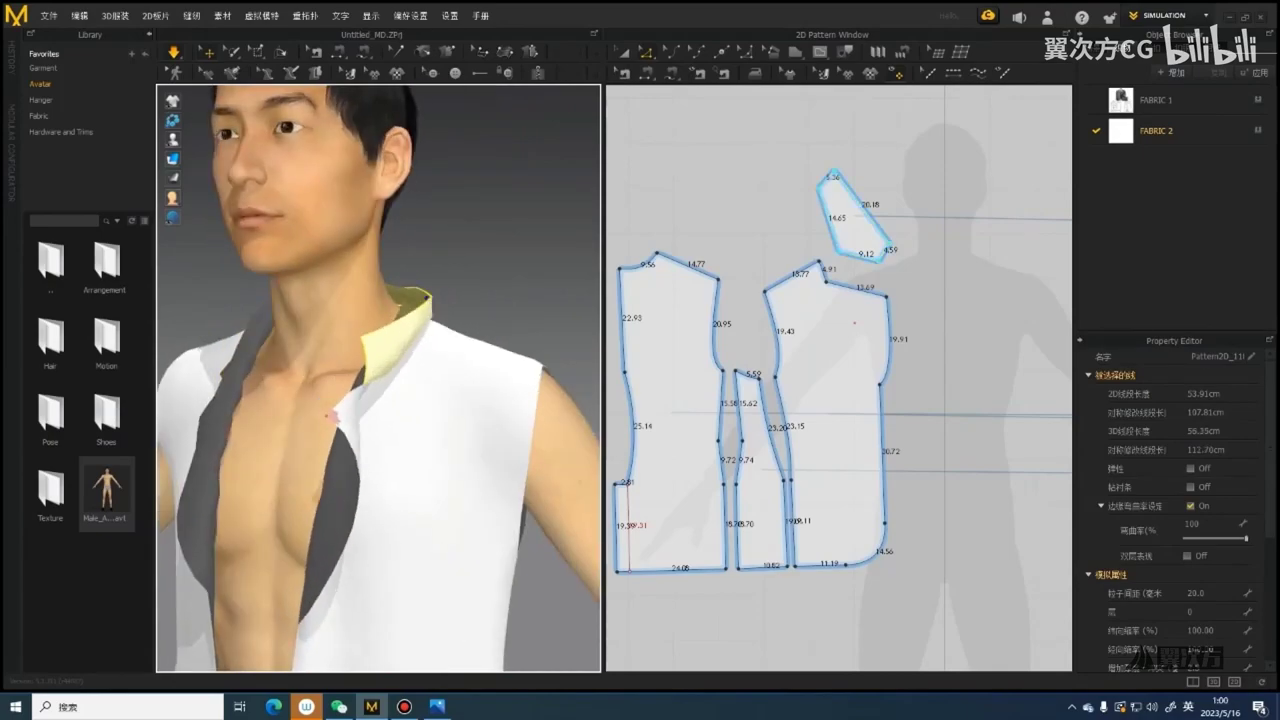
{"action": "mouse_move", "coordinate": [329, 414]}
{"action": "right_mouse_down"}
{"action": "mouse_move", "coordinate": [441, 405]}
{"action": "mouse_move", "coordinate": [318, 412]}
{"action": "right_mouse_up"}
{"action": "left_click_drag", "start_coordinate": [412, 312], "coordinate": [462, 253]}
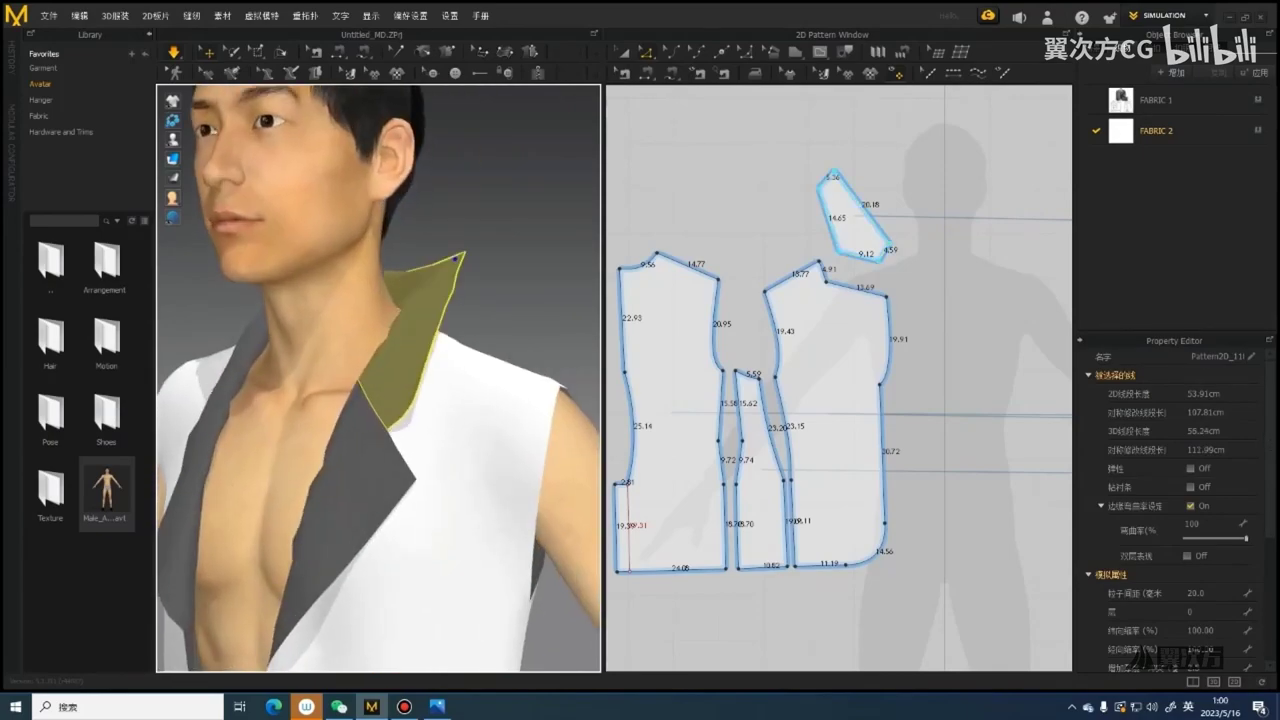
Check the folded collar around the neck and adjust its drape at the back neckline
{"action": "right_click_drag", "start_coordinate": [510, 570], "coordinate": [376, 583]}
{"action": "right_click_drag", "start_coordinate": [468, 290], "coordinate": [310, 300]}
{"action": "right_click_drag", "start_coordinate": [310, 400], "coordinate": [450, 404]}
{"action": "scroll", "coordinate": [463, 281], "scroll_direction": "up", "scroll_amount": 4}
{"action": "right_click_drag", "start_coordinate": [450, 300], "coordinate": [330, 304]}
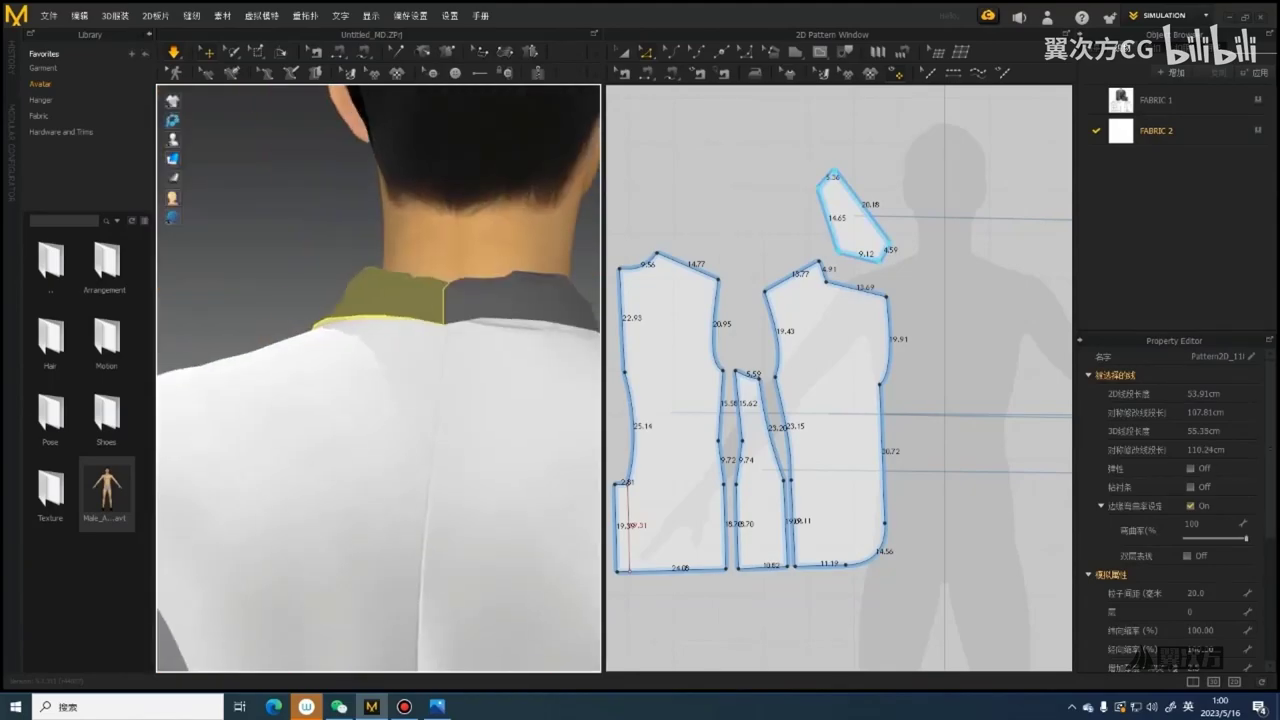
{"action": "scroll", "coordinate": [553, 318], "scroll_direction": "down", "scroll_amount": 2}
{"action": "right_click_drag", "start_coordinate": [540, 330], "coordinate": [490, 330]}
{"action": "left_click_drag", "start_coordinate": [522, 316], "coordinate": [512, 296]}
{"action": "right_click_drag", "start_coordinate": [480, 400], "coordinate": [530, 402]}
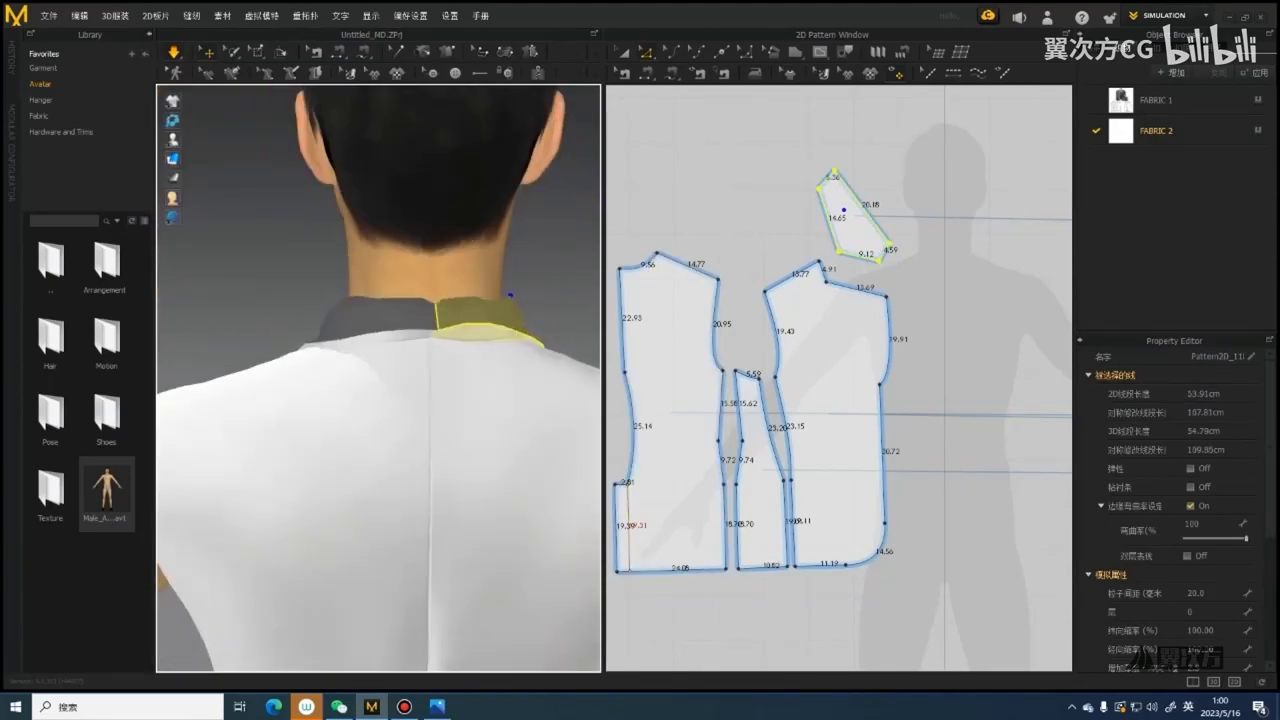
Pin both front pieces at the points where the lapels begin to roll open
{"action": "left_click", "coordinate": [320, 355]}
{"action": "right_click_drag", "start_coordinate": [330, 400], "coordinate": [475, 375]}
{"action": "middle_click_drag", "start_coordinate": [400, 450], "coordinate": [400, 270]}
{"action": "scroll", "coordinate": [380, 370], "scroll_direction": "down", "scroll_amount": 3}
{"action": "left_click", "coordinate": [396, 369]}
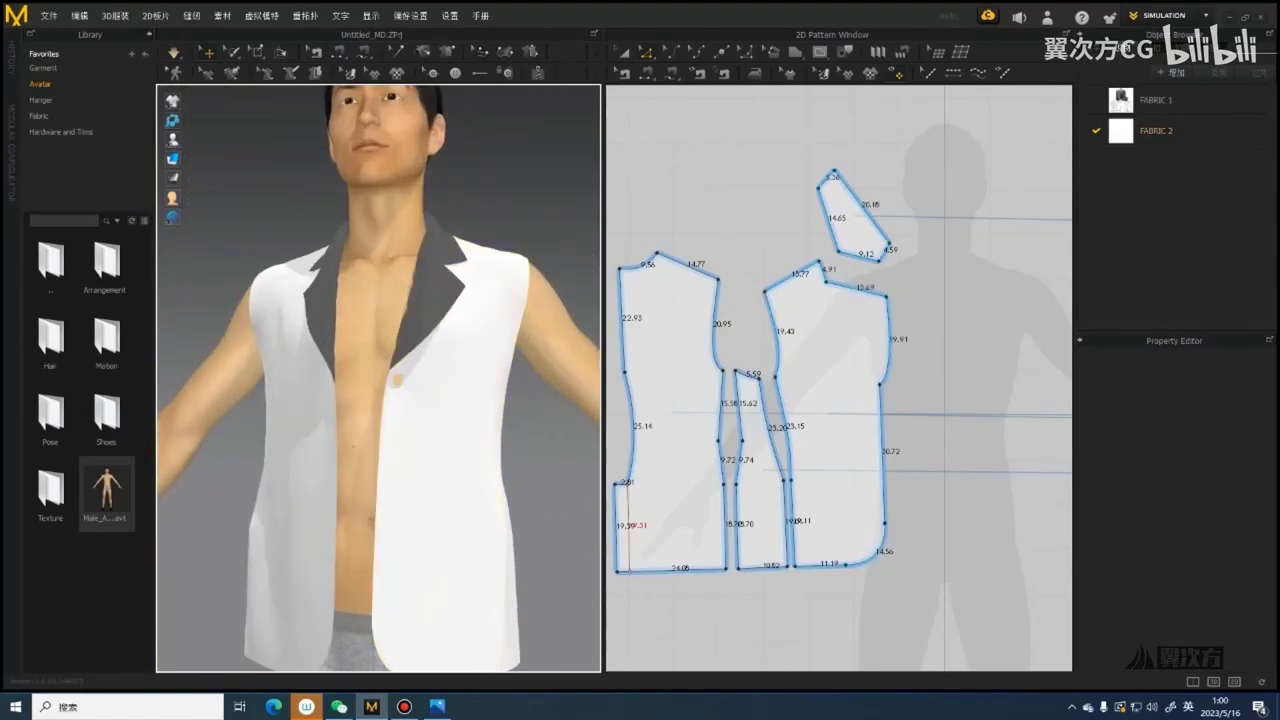
{"action": "right_click_drag", "start_coordinate": [397, 380], "coordinate": [520, 380]}
{"action": "left_click", "coordinate": [346, 371]}
{"action": "scroll", "coordinate": [348, 373], "scroll_direction": "down", "scroll_amount": 2}
Simulate the jacket and tug the back and front pieces into place on the avatar
{"action": "key", "text": "space"}
{"action": "scroll", "coordinate": [385, 376], "scroll_direction": "up", "scroll_amount": 2}
{"action": "left_click_drag", "start_coordinate": [305, 335], "coordinate": [337, 323]}
{"action": "scroll", "coordinate": [330, 335], "scroll_direction": "down", "scroll_amount": 2}
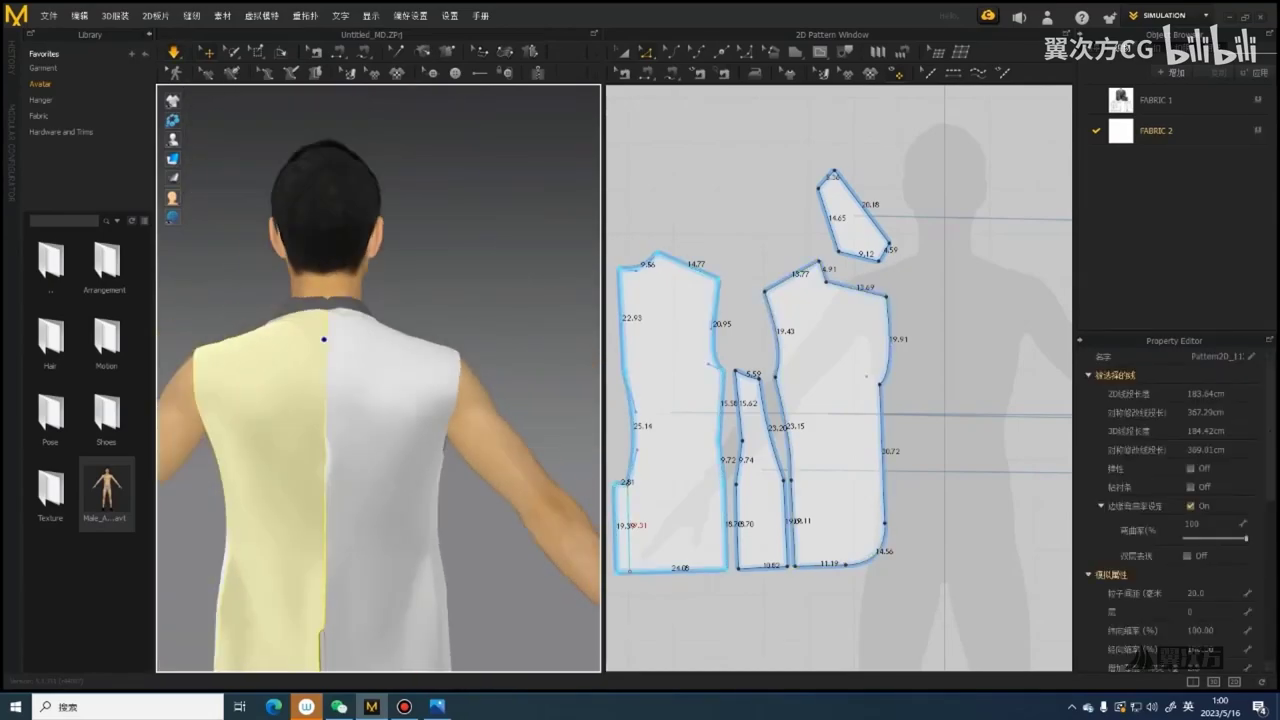
{"action": "right_click_drag", "start_coordinate": [324, 339], "coordinate": [440, 345]}
{"action": "scroll", "coordinate": [400, 375], "scroll_direction": "down", "scroll_amount": 3}
{"action": "right_click_drag", "start_coordinate": [440, 400], "coordinate": [375, 400]}
{"action": "left_click_drag", "start_coordinate": [375, 470], "coordinate": [389, 483]}
{"action": "right_click_drag", "start_coordinate": [389, 483], "coordinate": [430, 475]}
Reshape the armhole edges of the front and back pieces into deeper inward curves
{"action": "scroll", "coordinate": [817, 347], "scroll_direction": "down", "scroll_amount": 5}
{"action": "scroll", "coordinate": [1000, 335], "scroll_direction": "up", "scroll_amount": 6}
{"action": "middle_click_drag", "start_coordinate": [995, 345], "coordinate": [920, 380]}
{"action": "right_click_drag", "start_coordinate": [450, 385], "coordinate": [390, 388]}
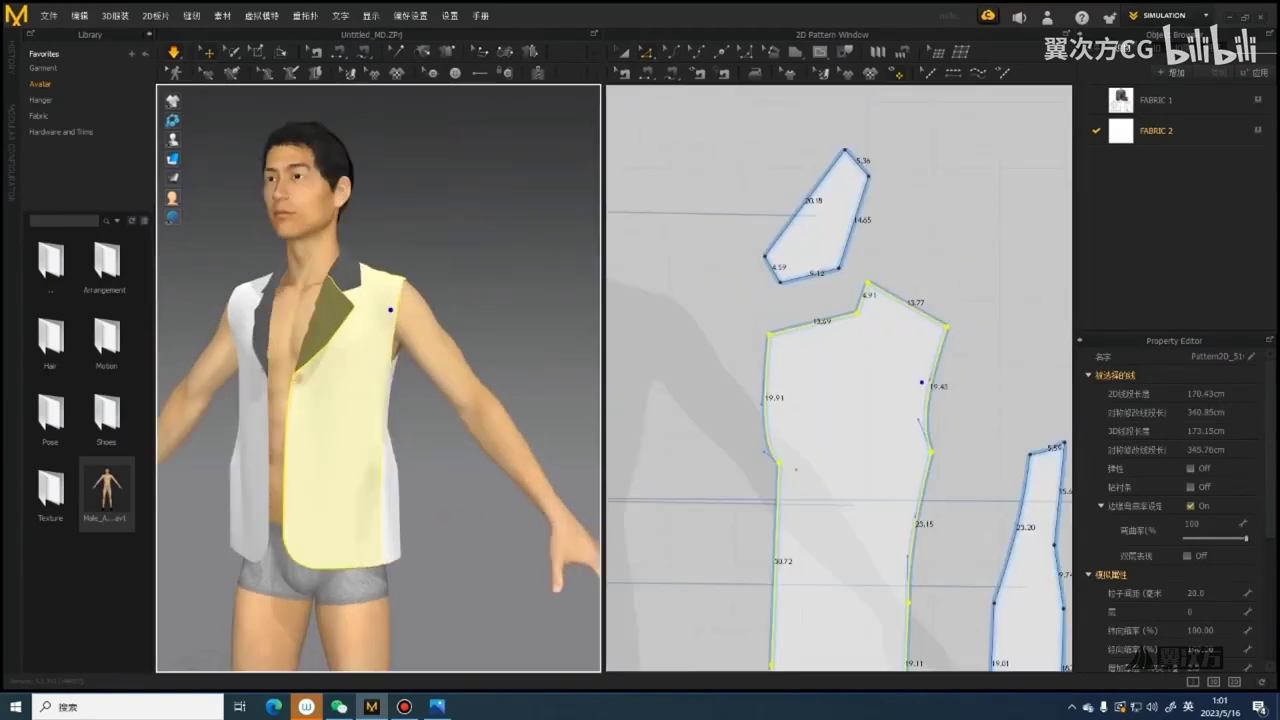
{"action": "scroll", "coordinate": [385, 388], "scroll_direction": "up", "scroll_amount": 2}
{"action": "scroll", "coordinate": [908, 378], "scroll_direction": "up", "scroll_amount": 3}
{"action": "left_click_drag", "start_coordinate": [915, 380], "coordinate": [905, 376]}
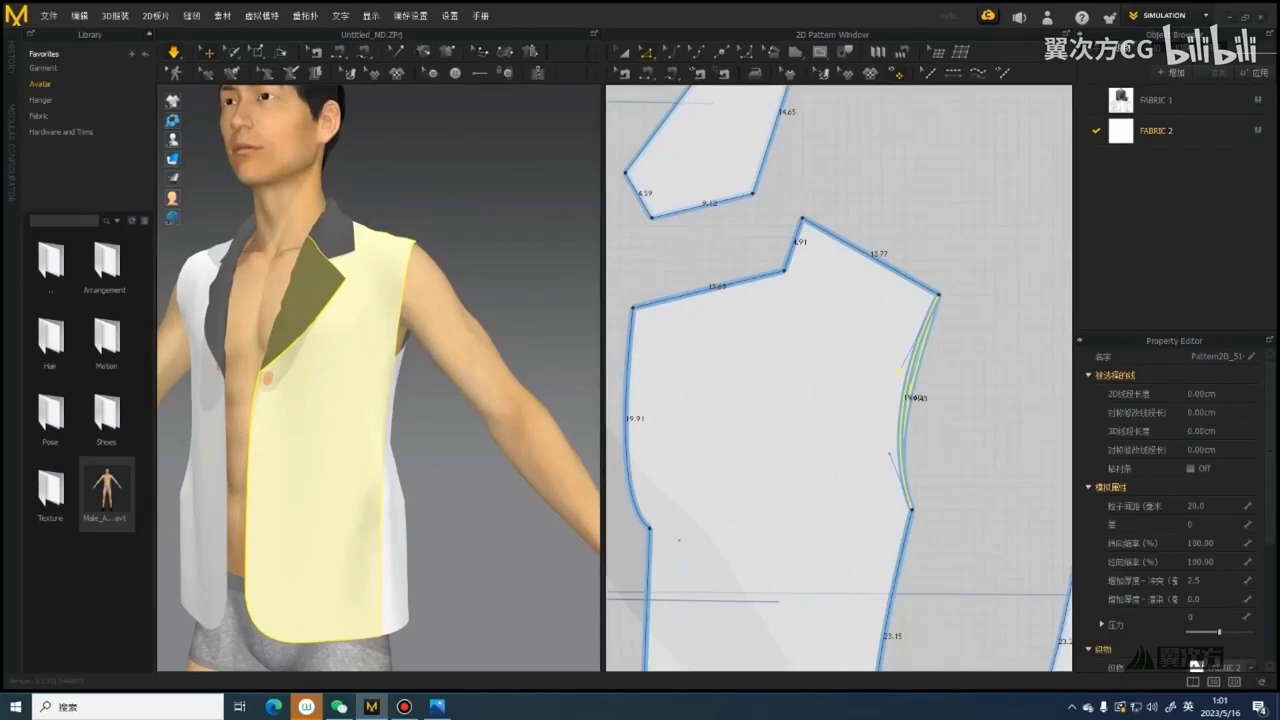
{"action": "scroll", "coordinate": [350, 330], "scroll_direction": "down", "scroll_amount": 3}
{"action": "mouse_move", "coordinate": [400, 380]}
{"action": "right_mouse_down"}
{"action": "mouse_move", "coordinate": [420, 380]}
{"action": "mouse_move", "coordinate": [230, 385]}
{"action": "mouse_move", "coordinate": [410, 383]}
{"action": "right_mouse_up"}
{"action": "left_click_drag", "start_coordinate": [901, 371], "coordinate": [883, 367]}
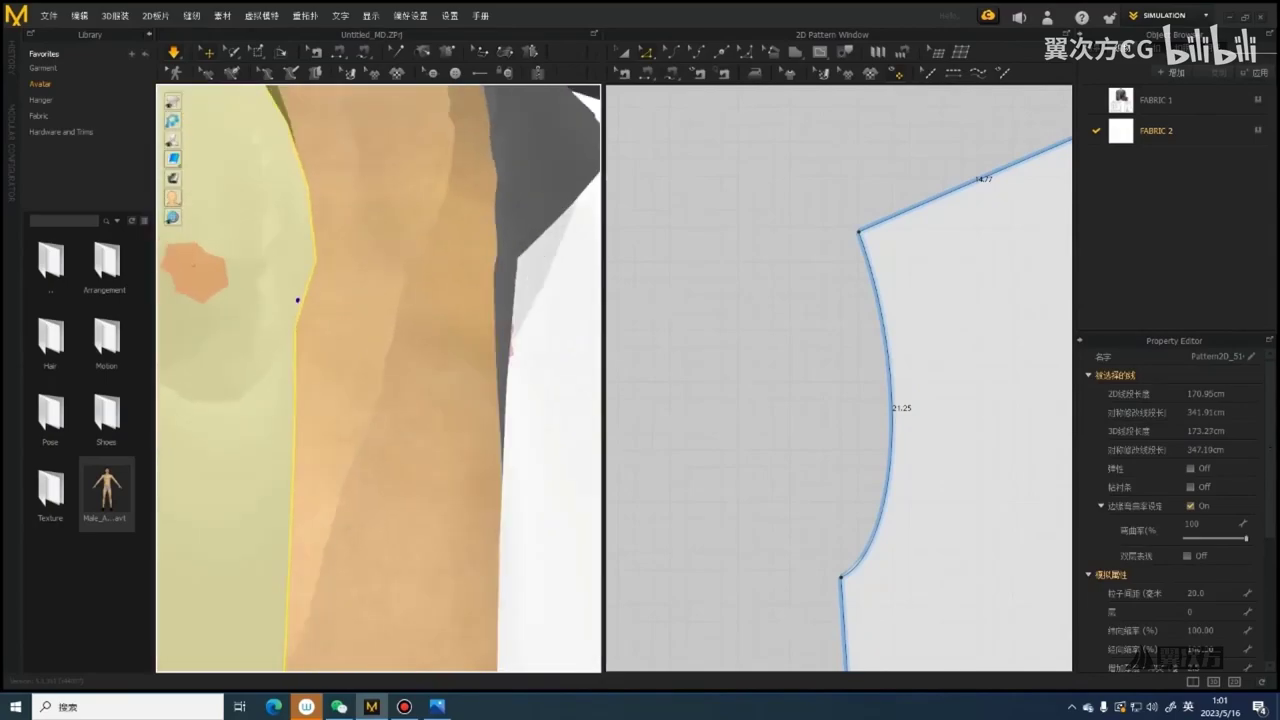
Pull the lapel on the avatar's right side inward to refine its fold
{"action": "right_click_drag", "start_coordinate": [297, 300], "coordinate": [306, 333]}
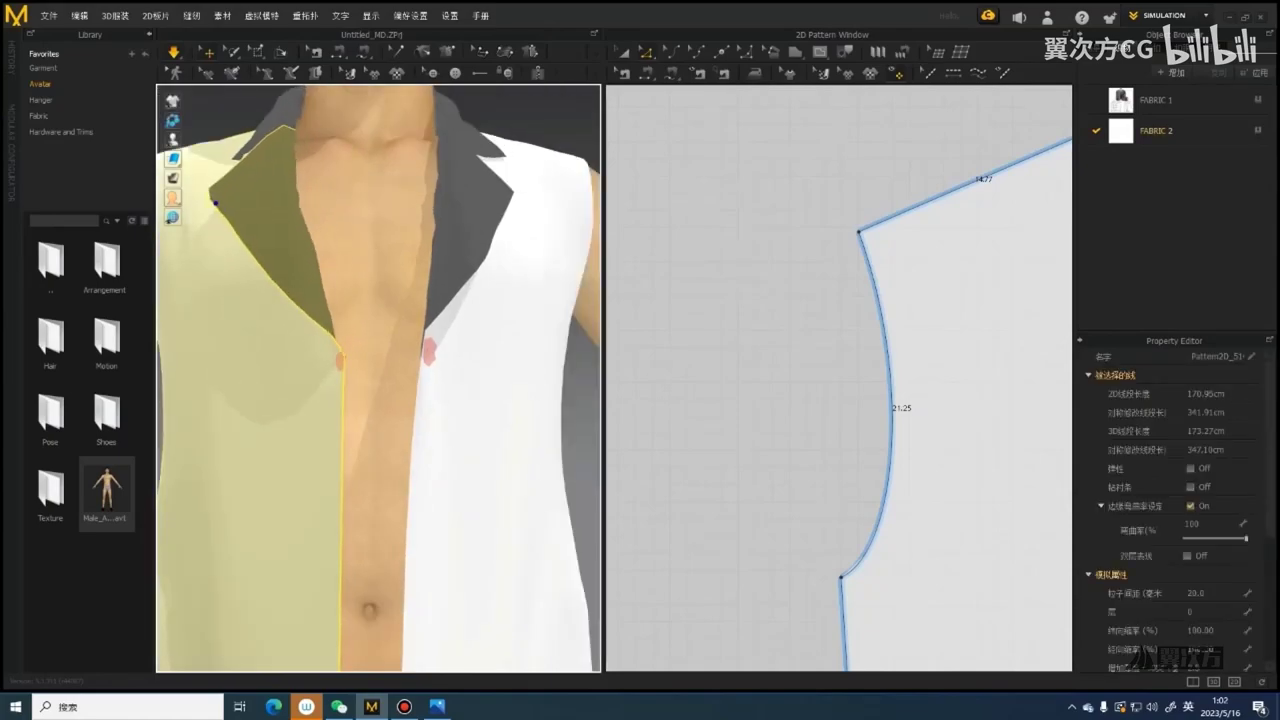
{"action": "scroll", "coordinate": [215, 215], "scroll_direction": "down", "scroll_amount": 1}
{"action": "left_click_drag", "start_coordinate": [266, 176], "coordinate": [307, 183]}
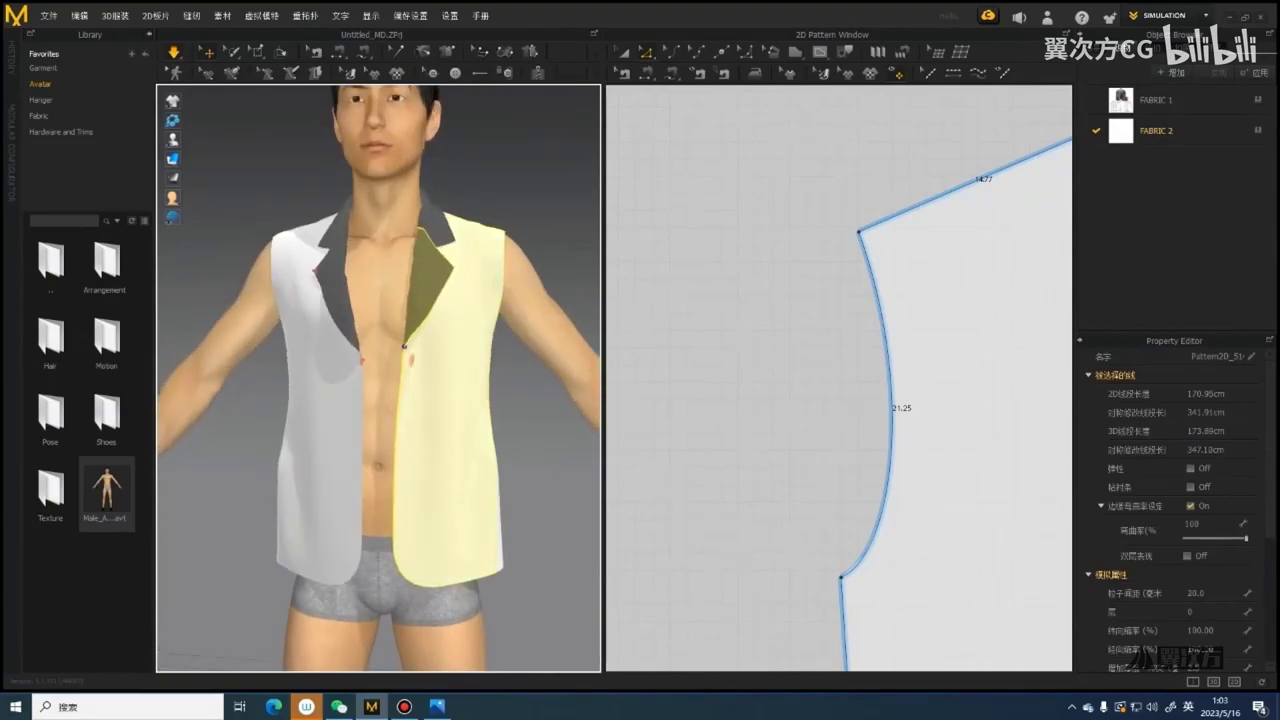
Skip through the recorded sleeve construction in 30-second jumps and rewind 10 seconds at the sleeve fitting
{"action": "mouse_move", "coordinate": [410, 377]}
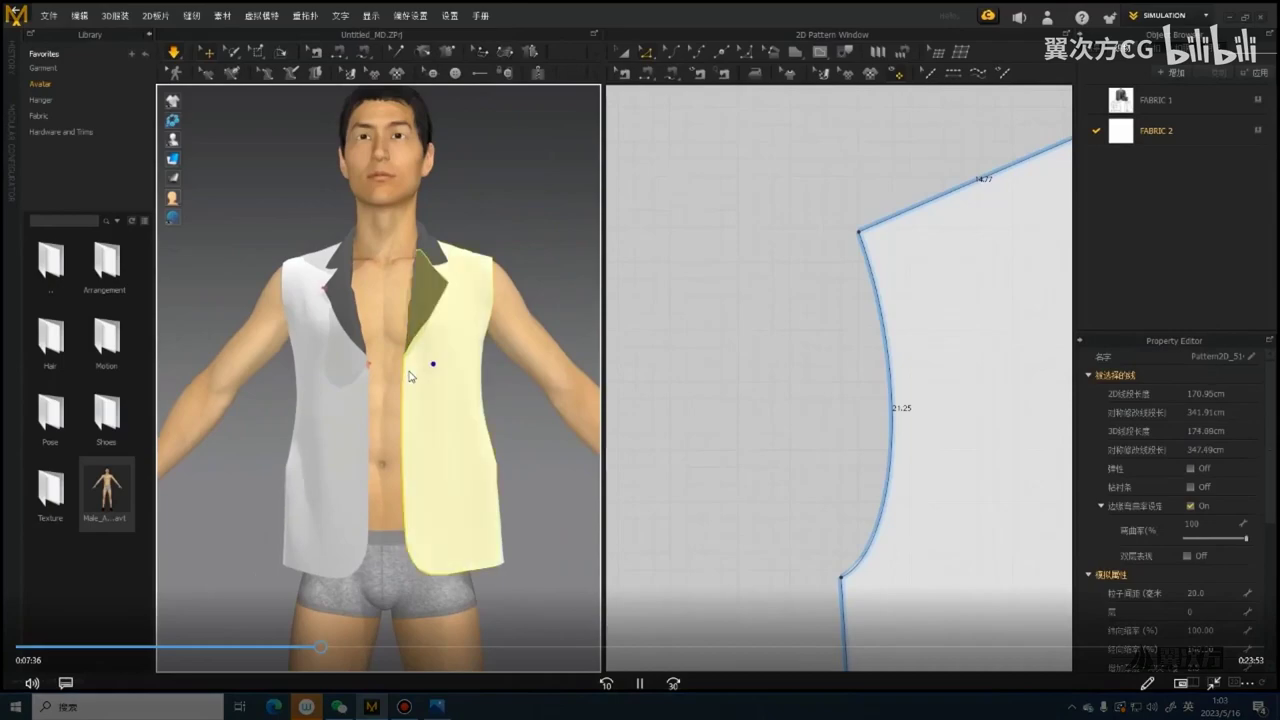
{"action": "left_click", "coordinate": [673, 684]}
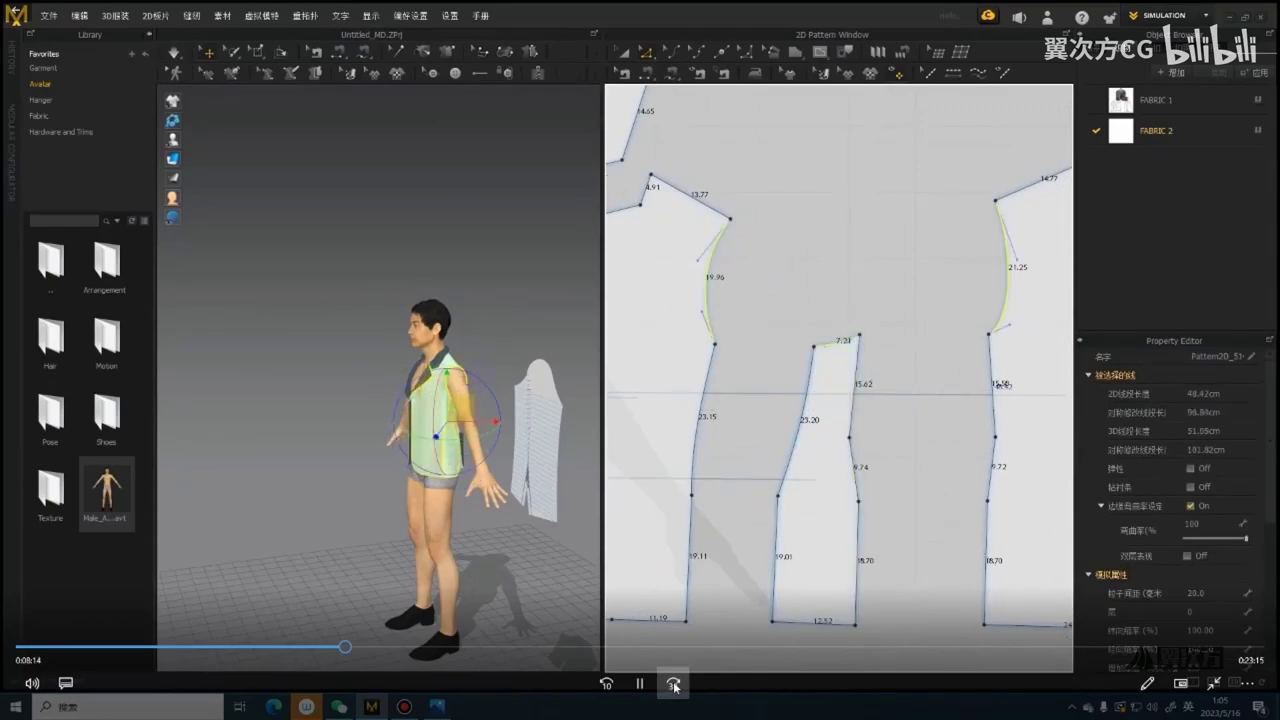
{"action": "left_click", "coordinate": [673, 684]}
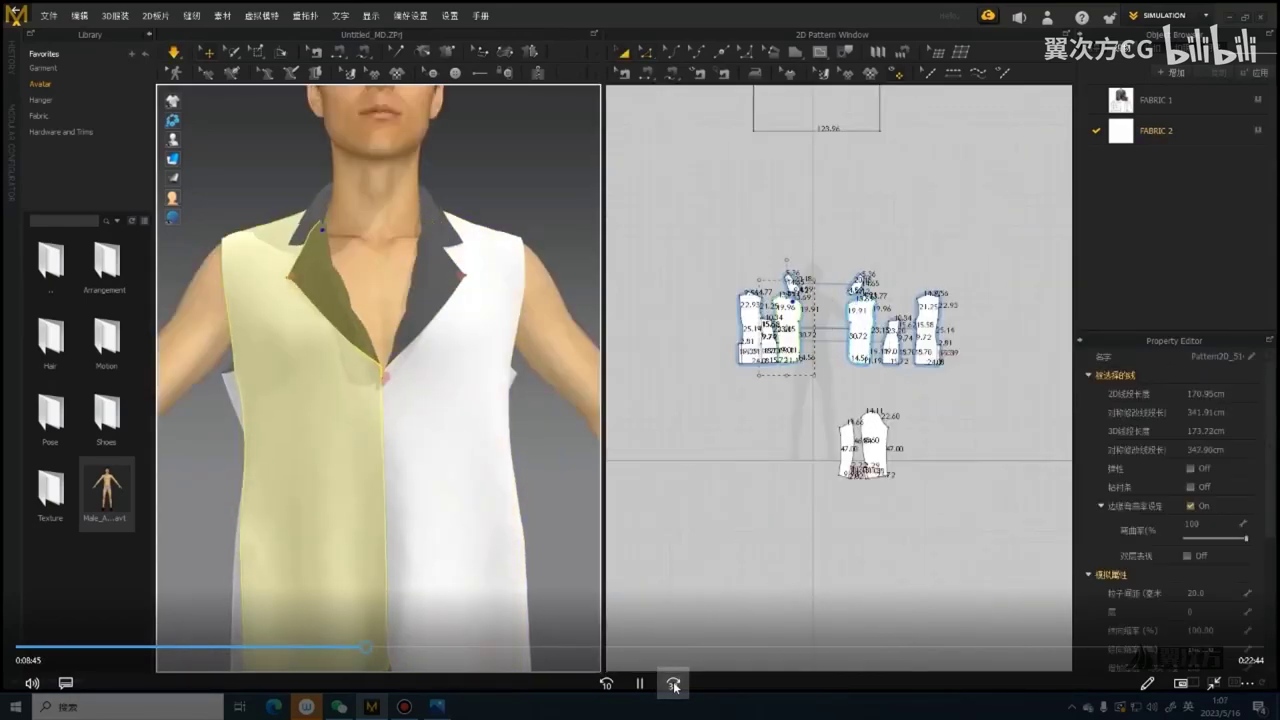
{"action": "left_click", "coordinate": [673, 684]}
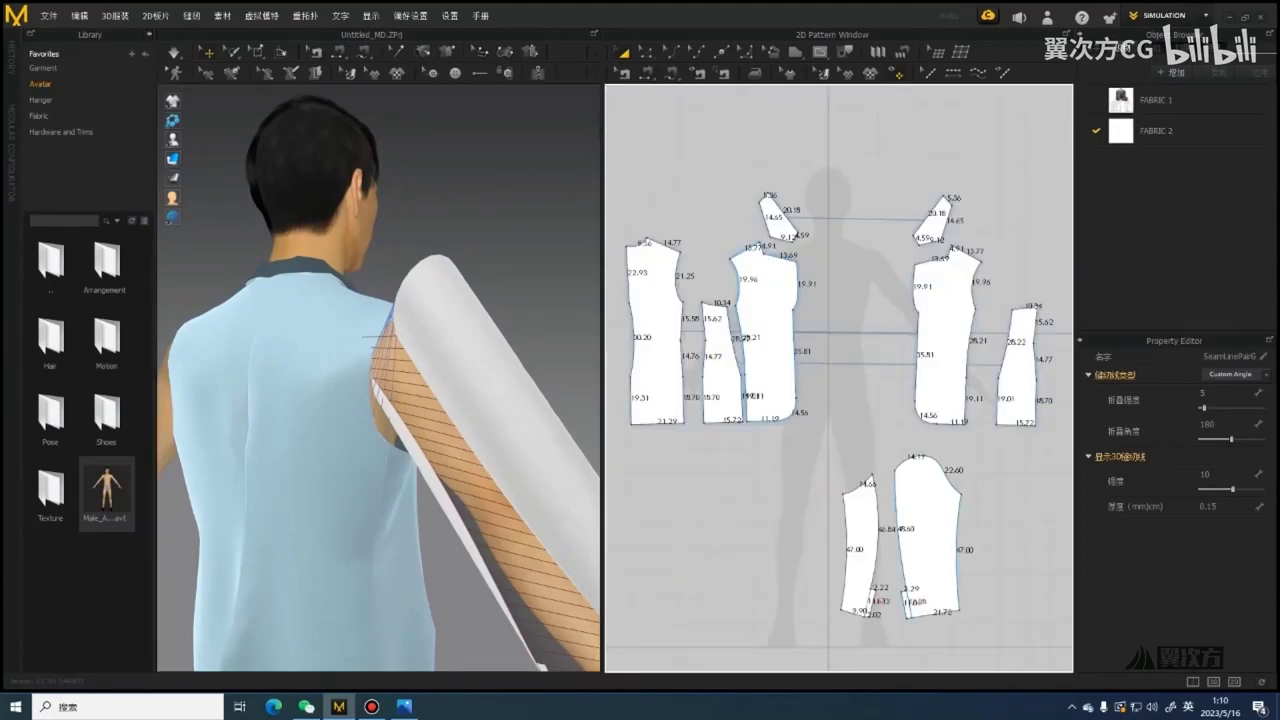
{"action": "left_click", "coordinate": [673, 683]}
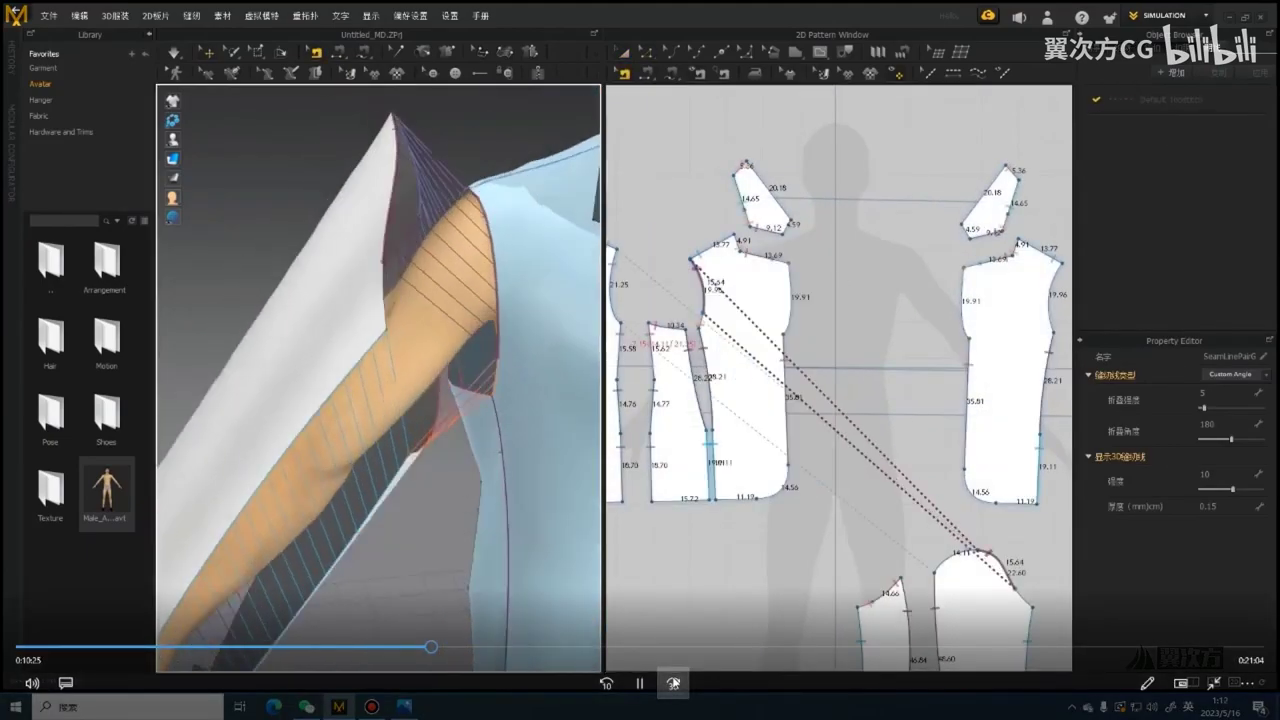
{"action": "left_click", "coordinate": [673, 683]}
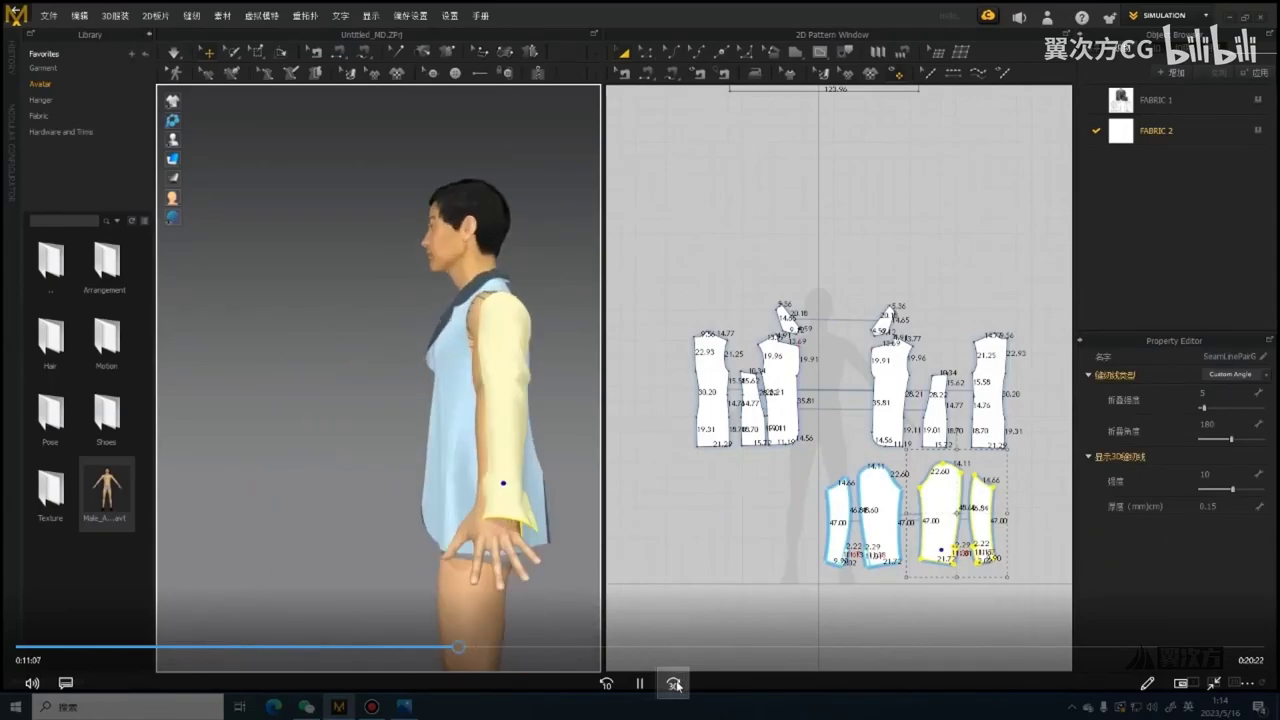
{"action": "left_click", "coordinate": [674, 684]}
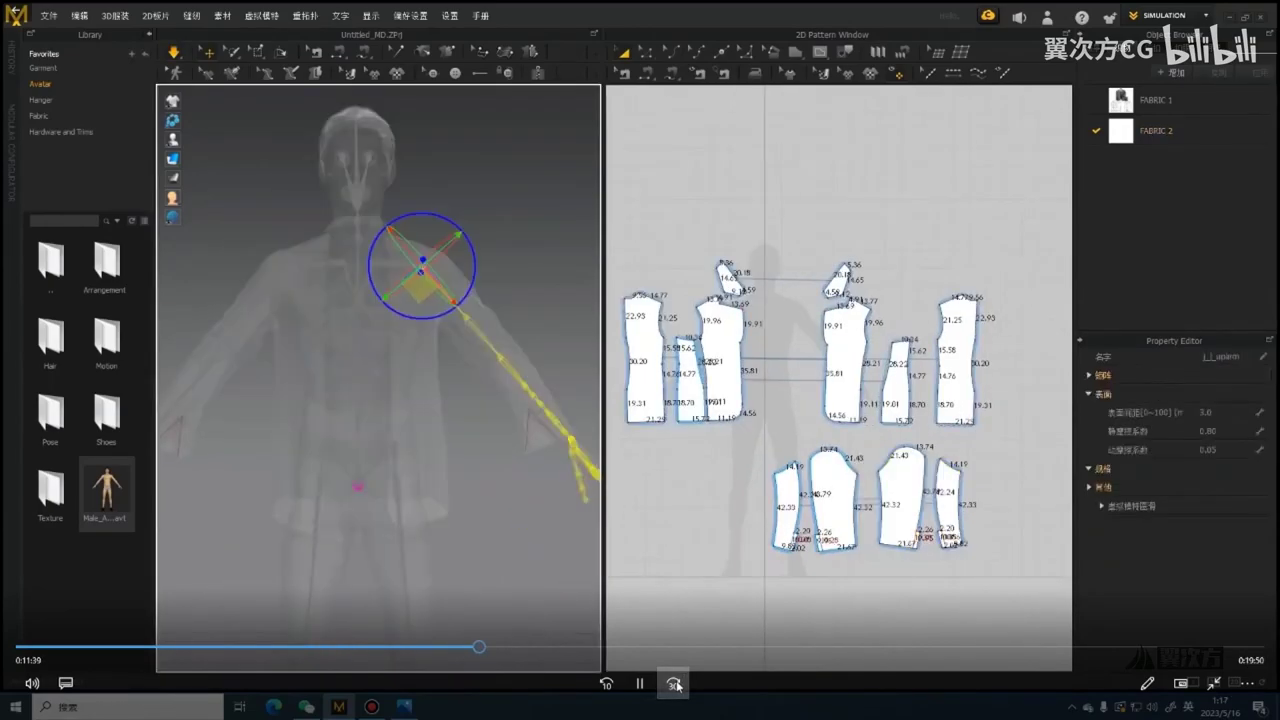
{"action": "left_click", "coordinate": [614, 686]}
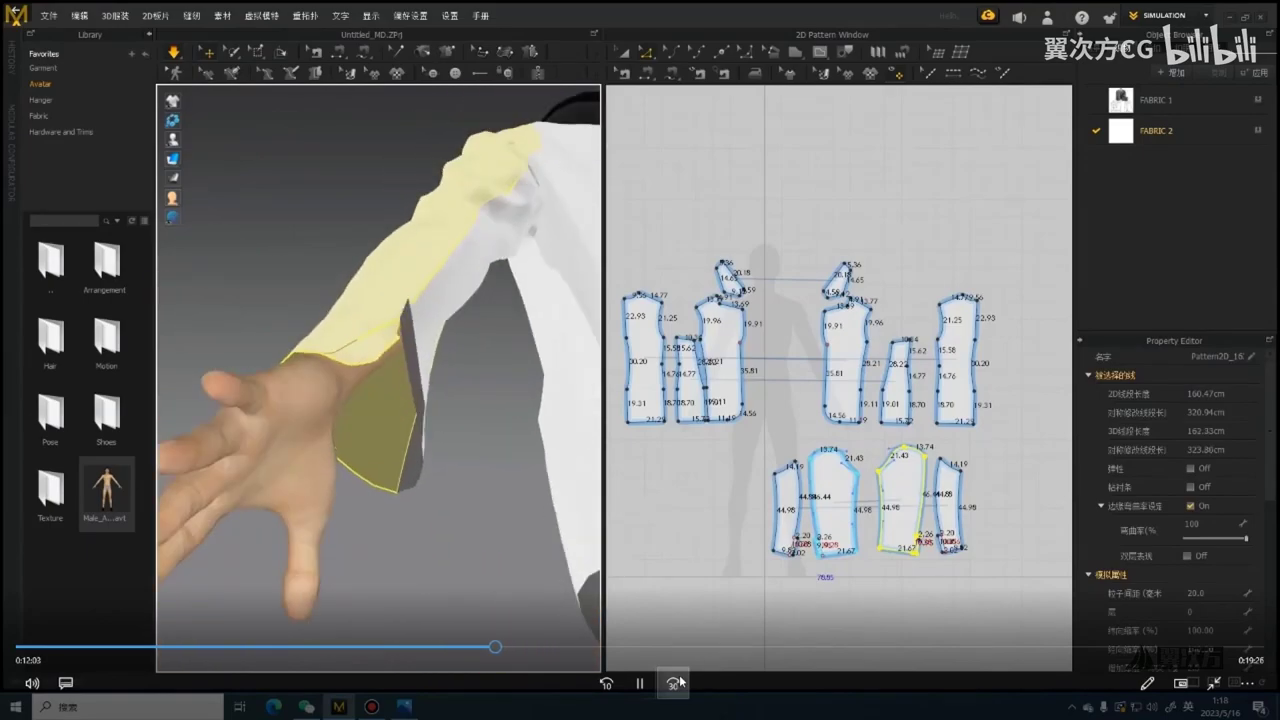
Skip ahead in the recorded jacket demonstration in 30-second jumps, past the sleeves and dark fabric, to the jacket in ZBrush
{"action": "left_click", "coordinate": [677, 683]}
{"action": "left_click", "coordinate": [677, 683]}
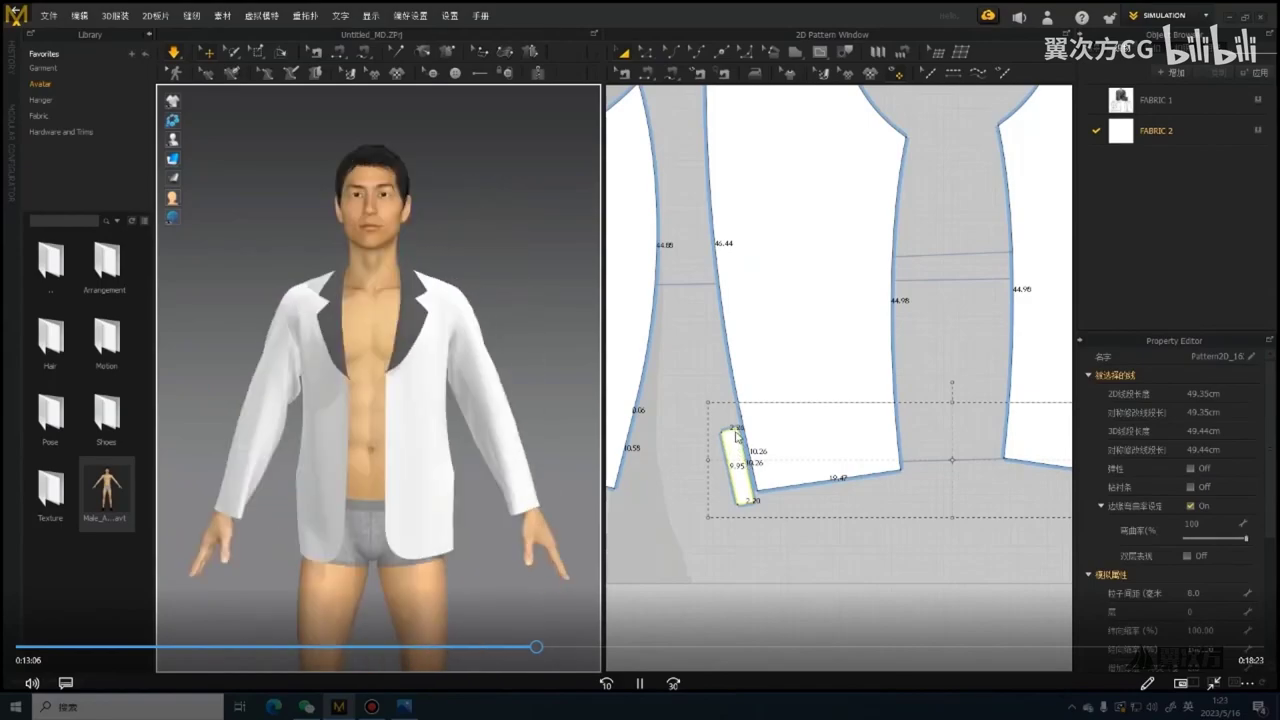
{"action": "left_click", "coordinate": [674, 683]}
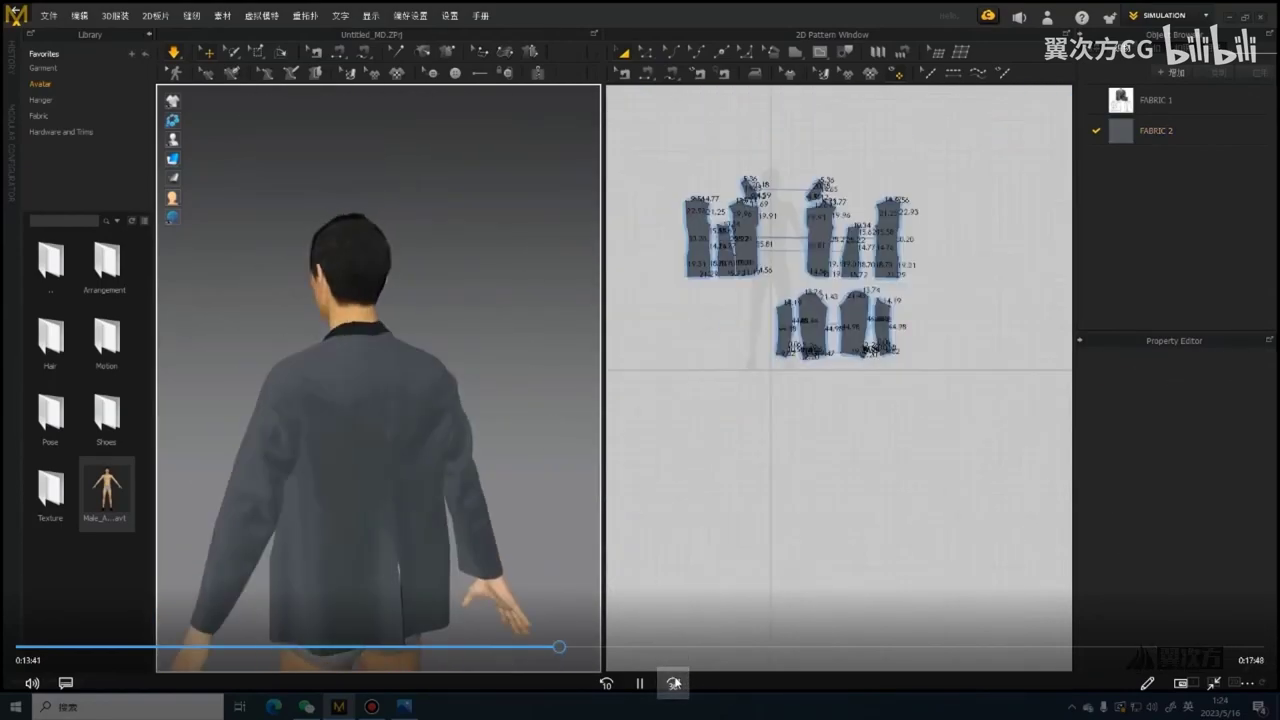
{"action": "left_click", "coordinate": [674, 683]}
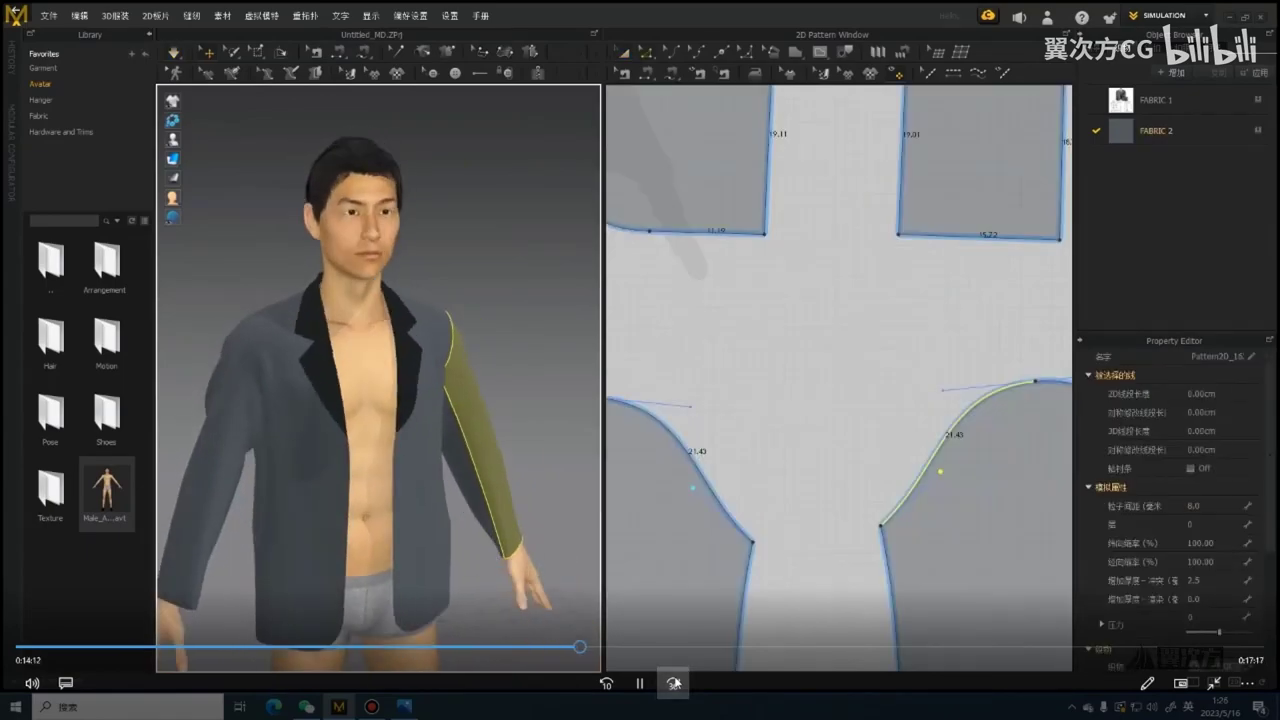
{"action": "left_click", "coordinate": [674, 683]}
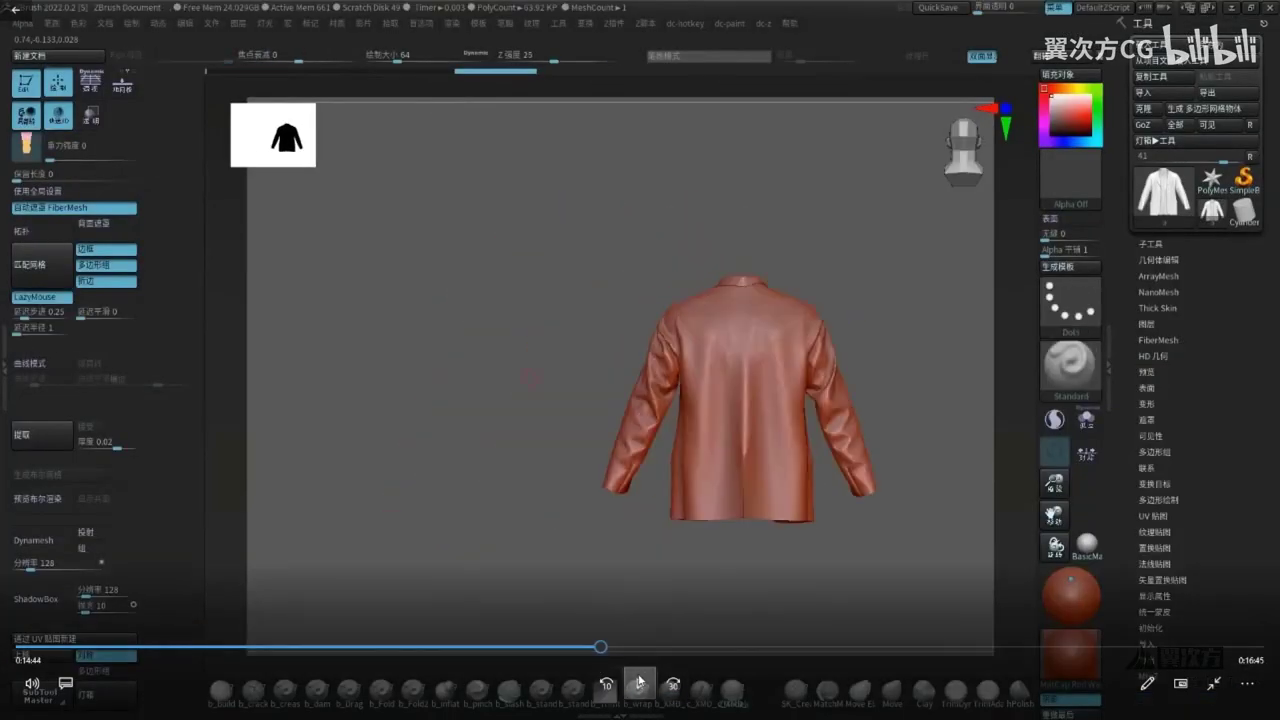
Rewind the recording in 10-second jumps to the fully selected jacket on the avatar and pause it there
{"action": "left_click", "coordinate": [606, 684]}
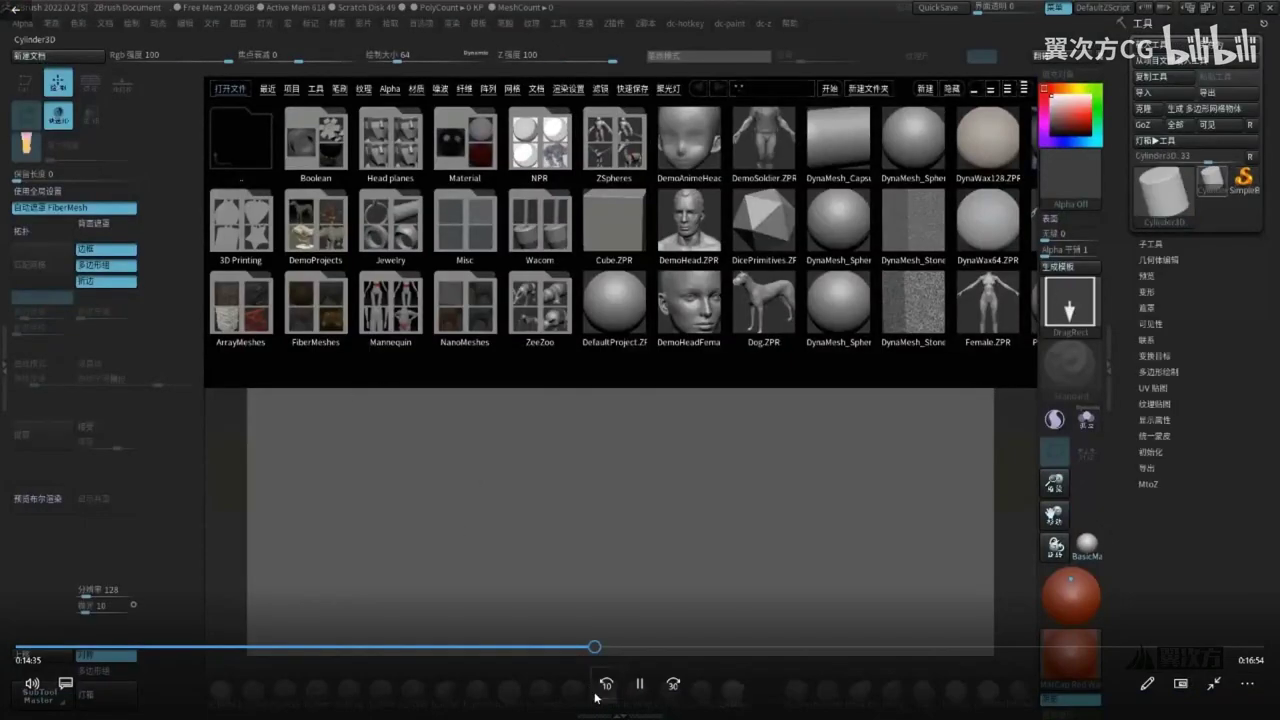
{"action": "left_click", "coordinate": [607, 690]}
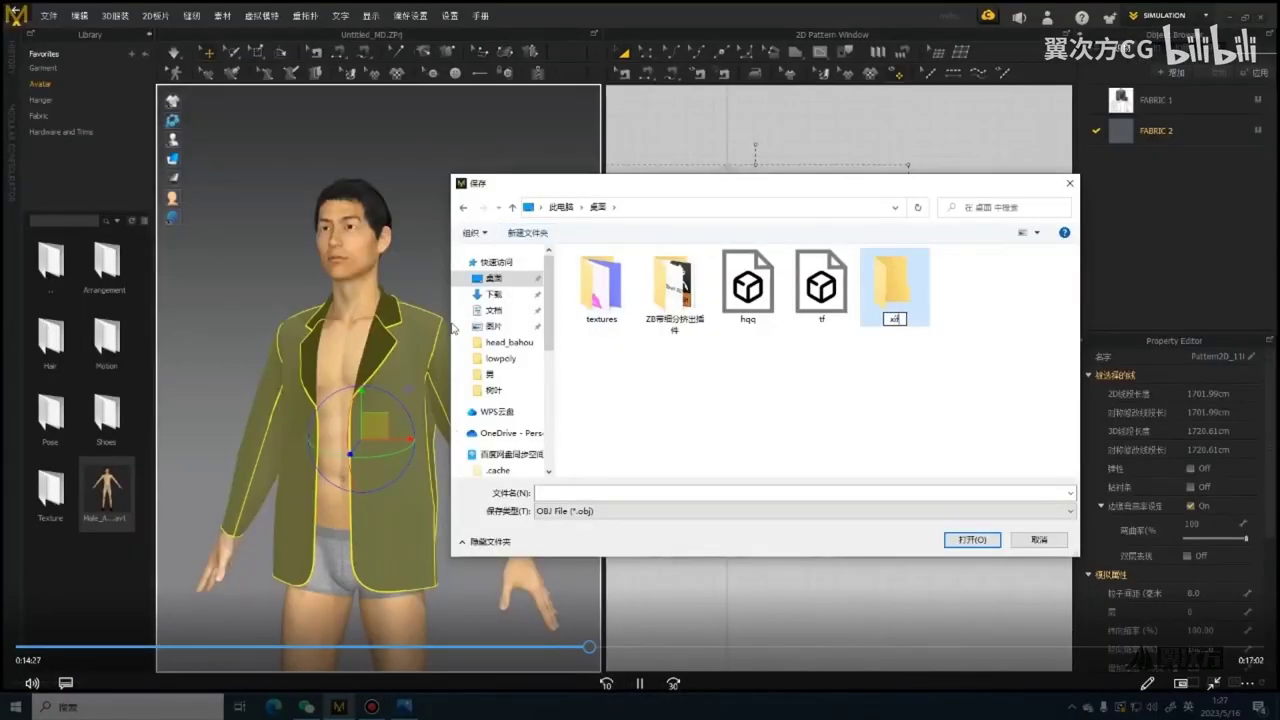
{"action": "left_click", "coordinate": [606, 684]}
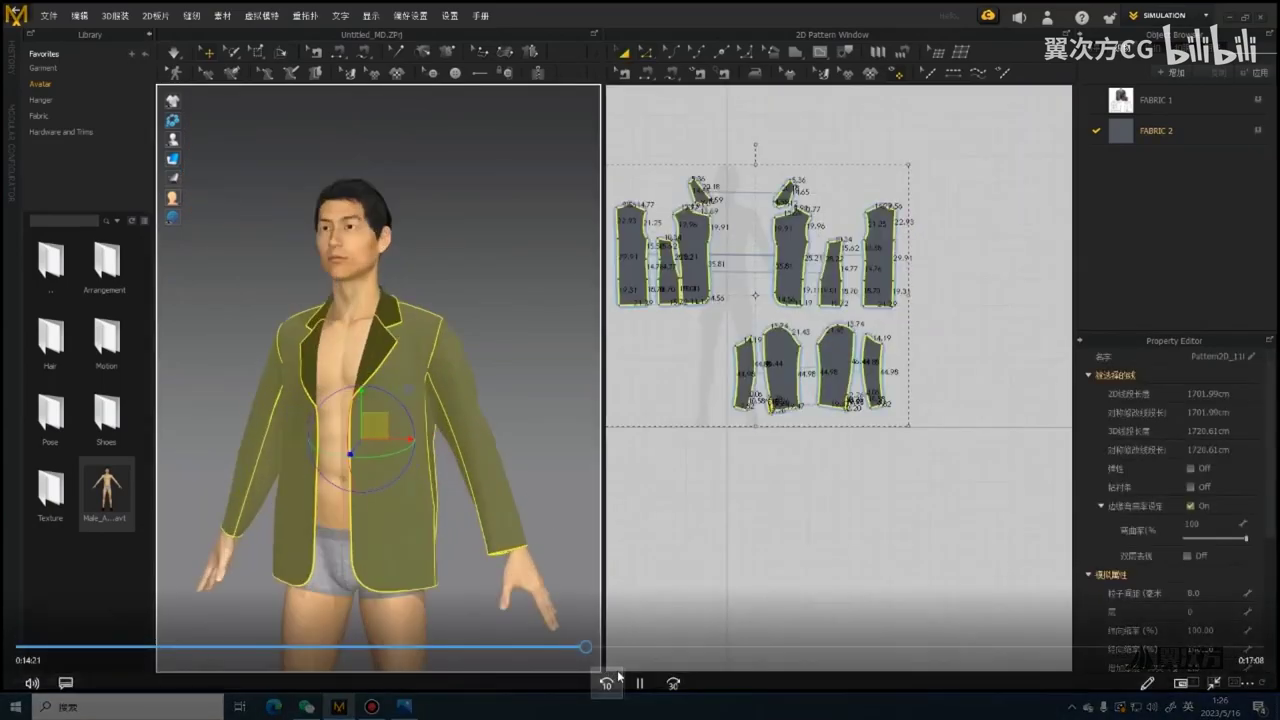
{"action": "left_click", "coordinate": [640, 684]}
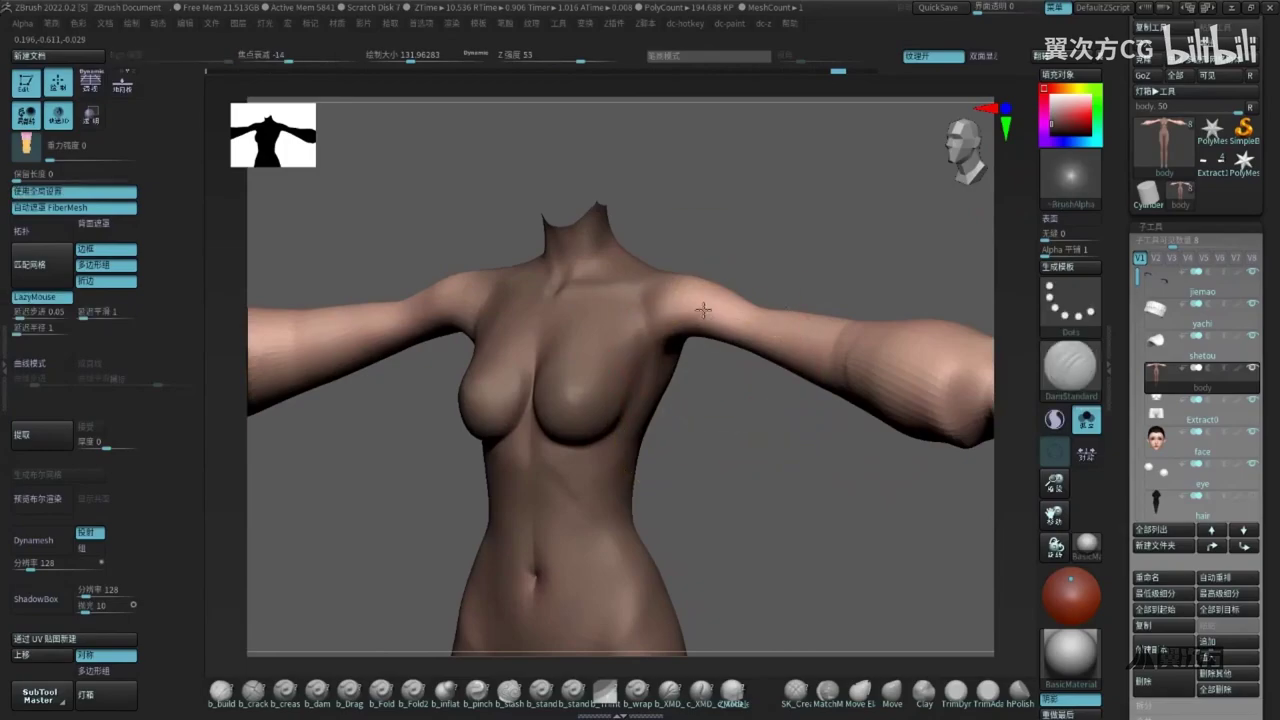
{"action": "right_click_drag", "start_coordinate": [703, 310], "coordinate": [740, 232], "text": "ctrl"}
{"action": "mouse_move", "coordinate": [757, 217]}
{"action": "left_mouse_down", "text": "ctrl"}
{"action": "mouse_move", "coordinate": [745, 214]}
{"action": "mouse_move", "coordinate": [791, 249]}
{"action": "mouse_move", "coordinate": [765, 236]}
{"action": "left_mouse_up", "text": "ctrl"}
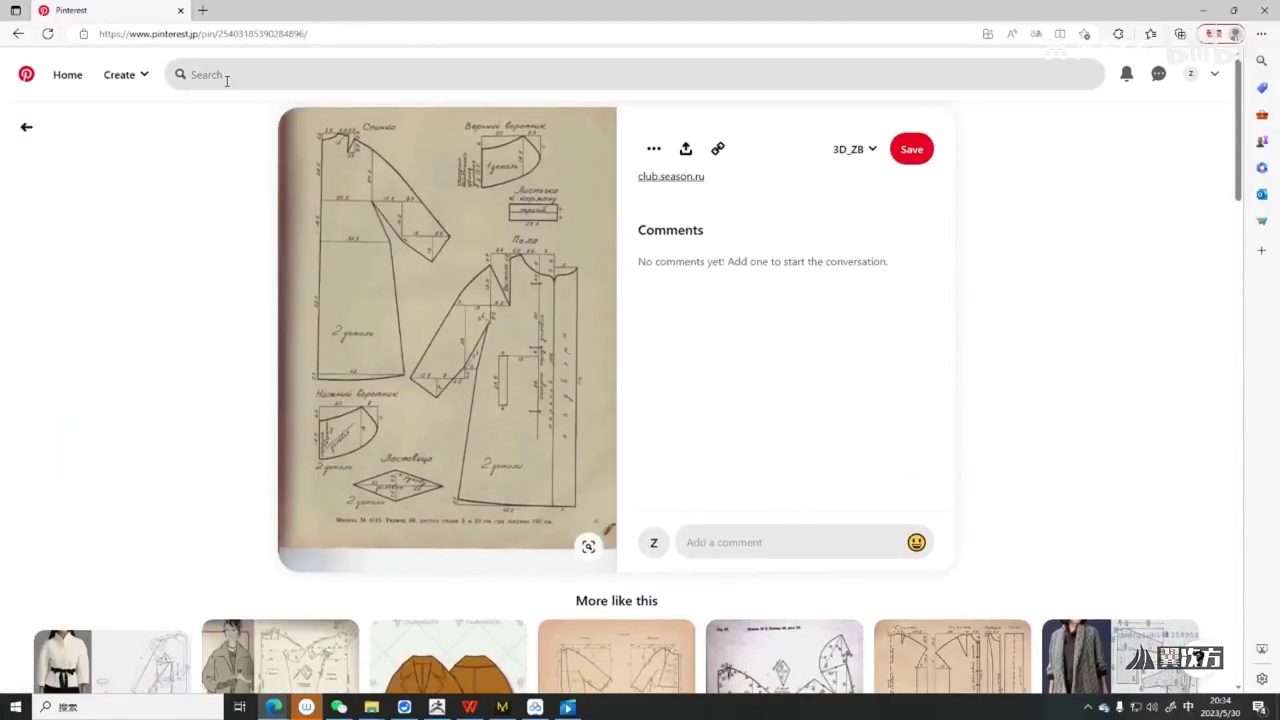
Search Pinterest for 西装肩垫 (suit shoulder pads)
{"action": "left_click", "coordinate": [228, 76]}
{"action": "type", "text": "xizhuang jia"}
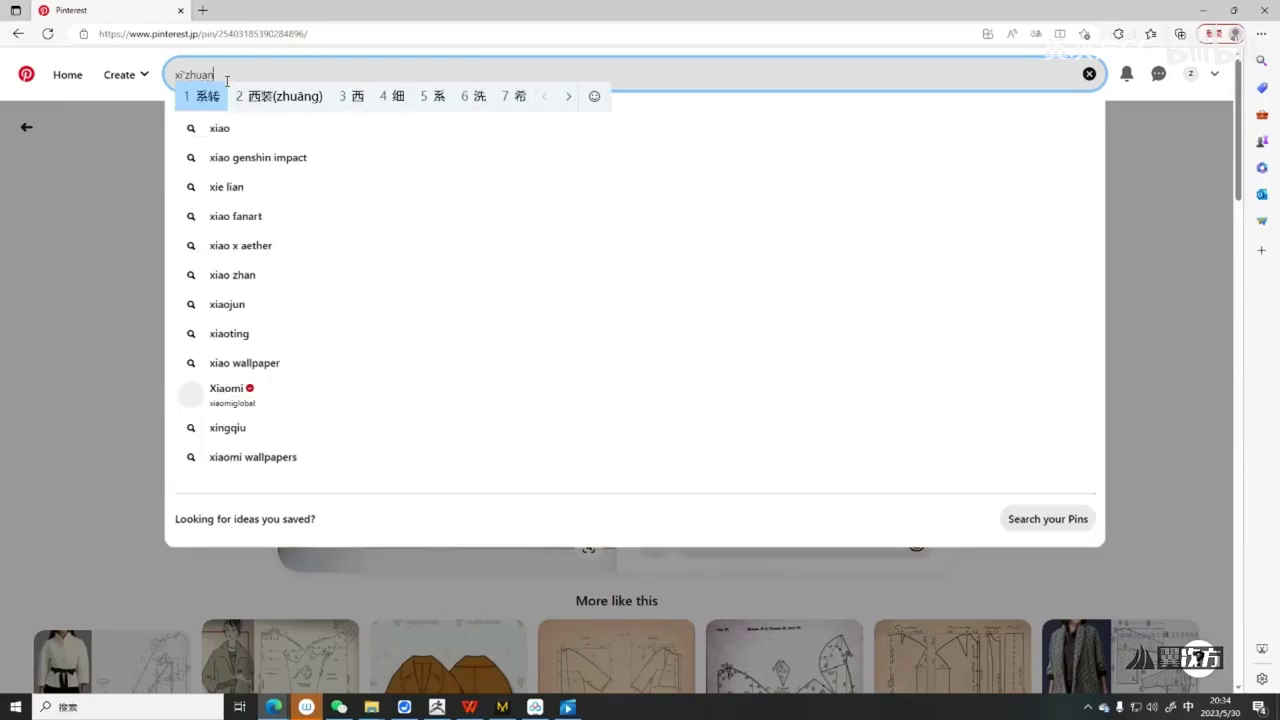
{"action": "type", "text": "ndian"}
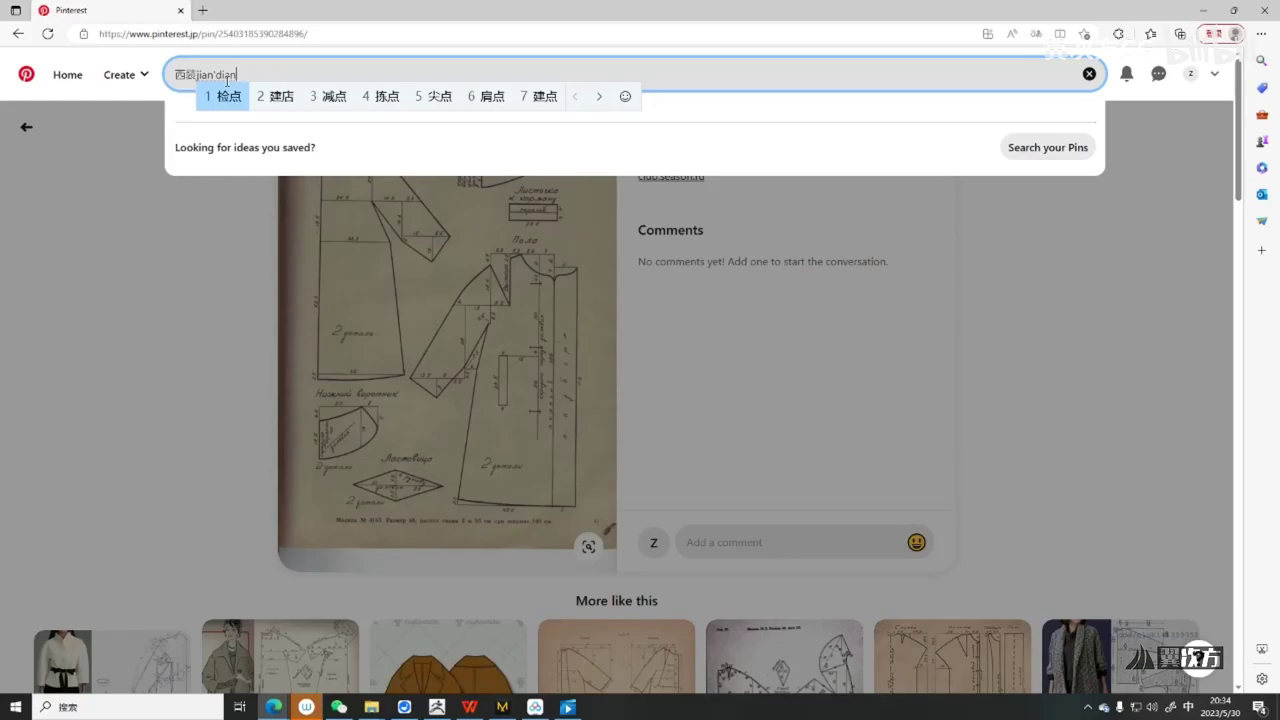
{"action": "type", "text": "6"}
{"action": "type", "text": "nz"}
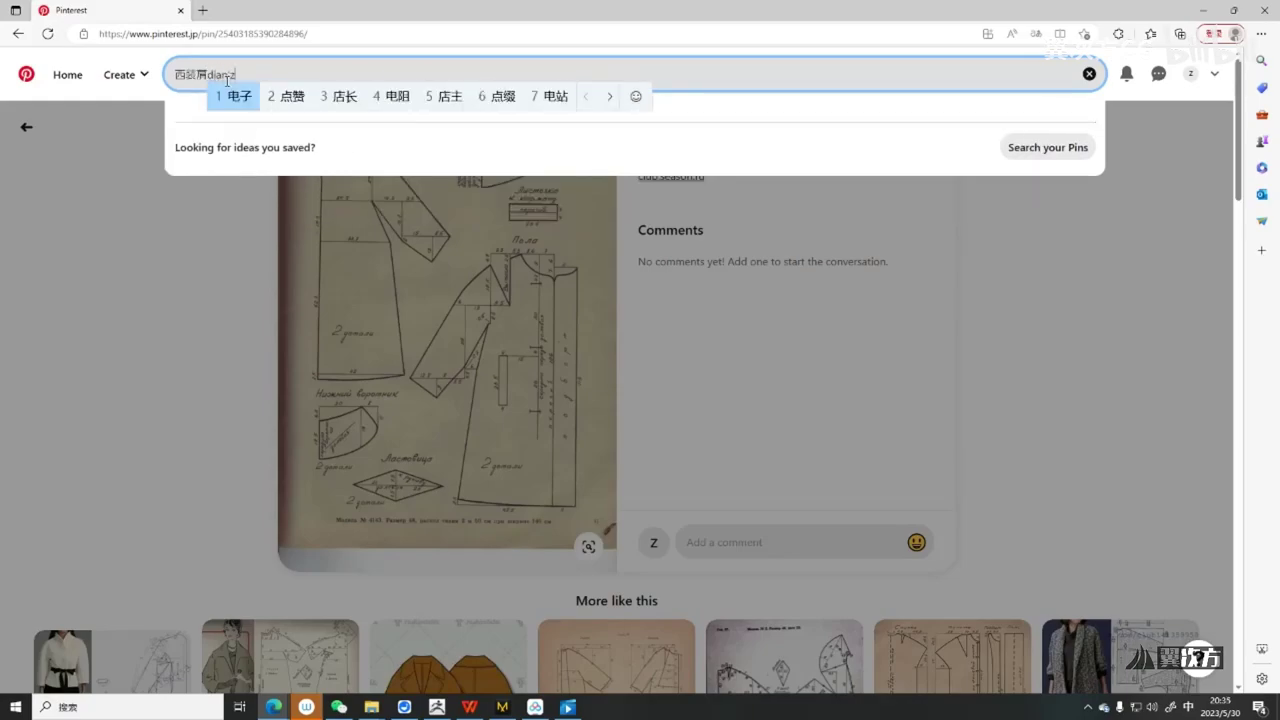
{"action": "type", "text": "hi"}
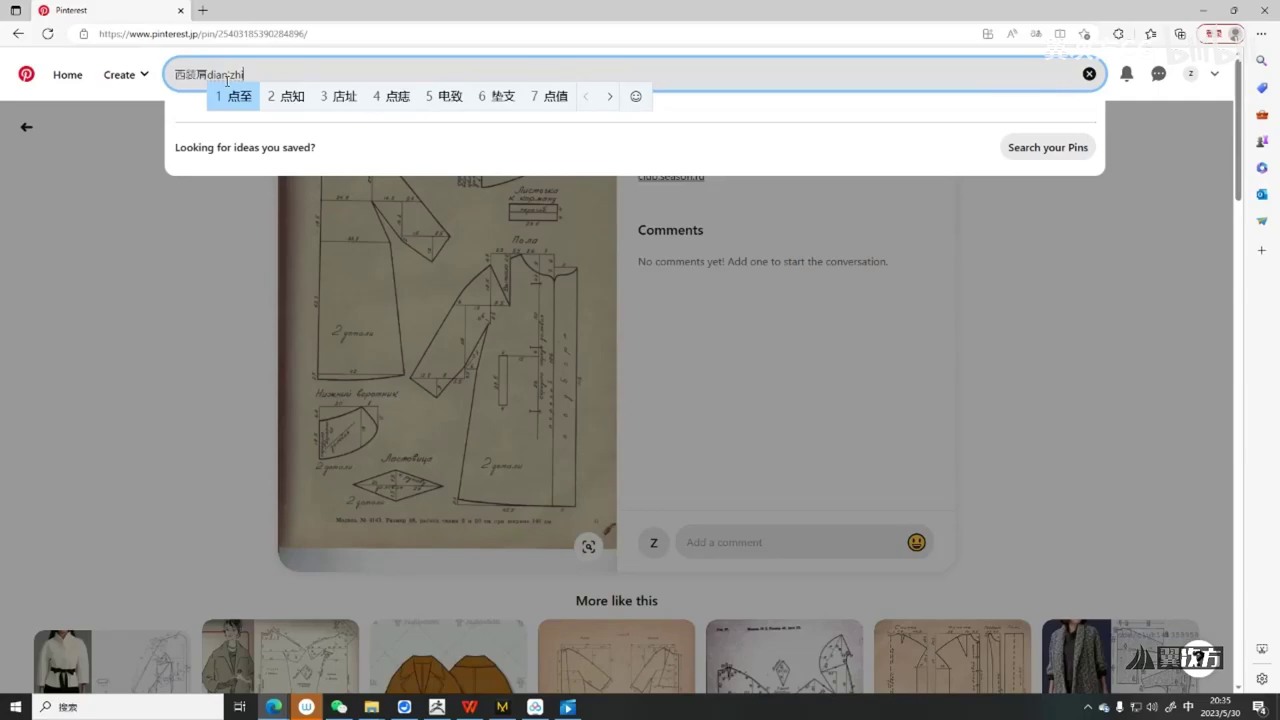
{"action": "type", "text": "6"}
{"action": "key", "text": "Return"}
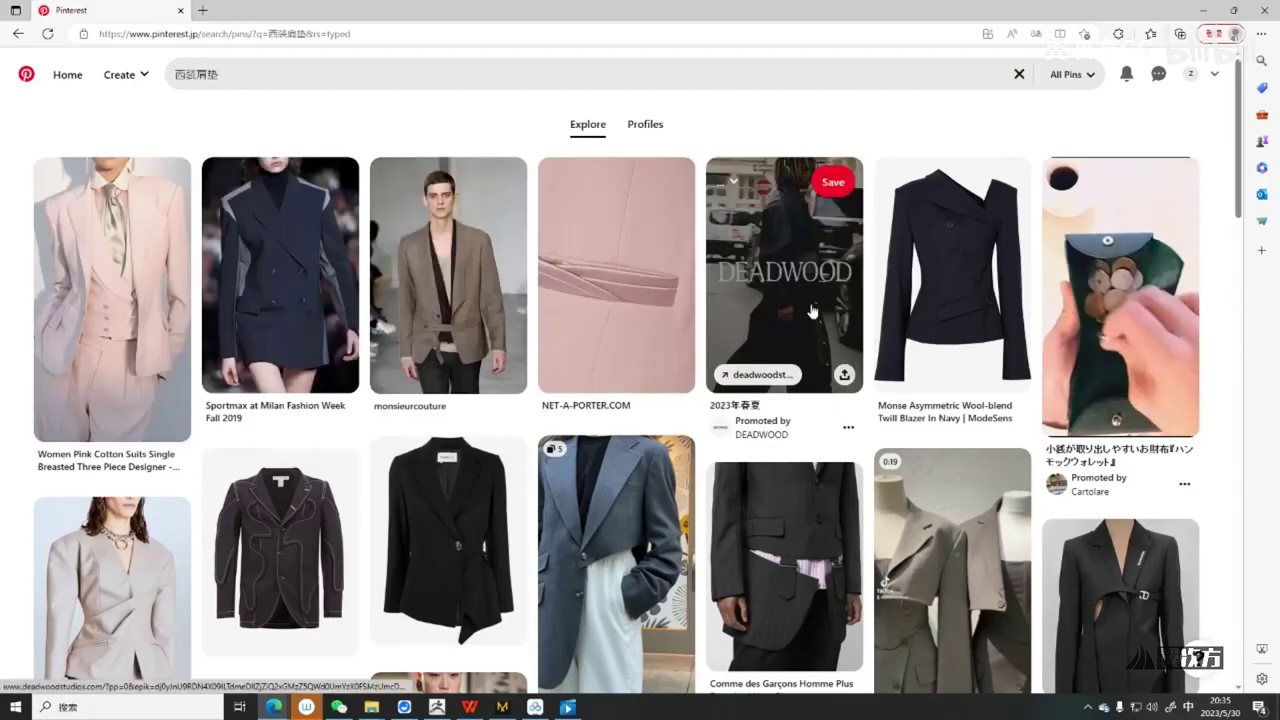
Browse the suit results and open the pin of the beige belted blazer to view its shoulders
{"action": "scroll", "coordinate": [798, 294], "scroll_direction": "down", "scroll_amount": 3}
{"action": "scroll", "coordinate": [470, 330], "scroll_direction": "up", "scroll_amount": 3}
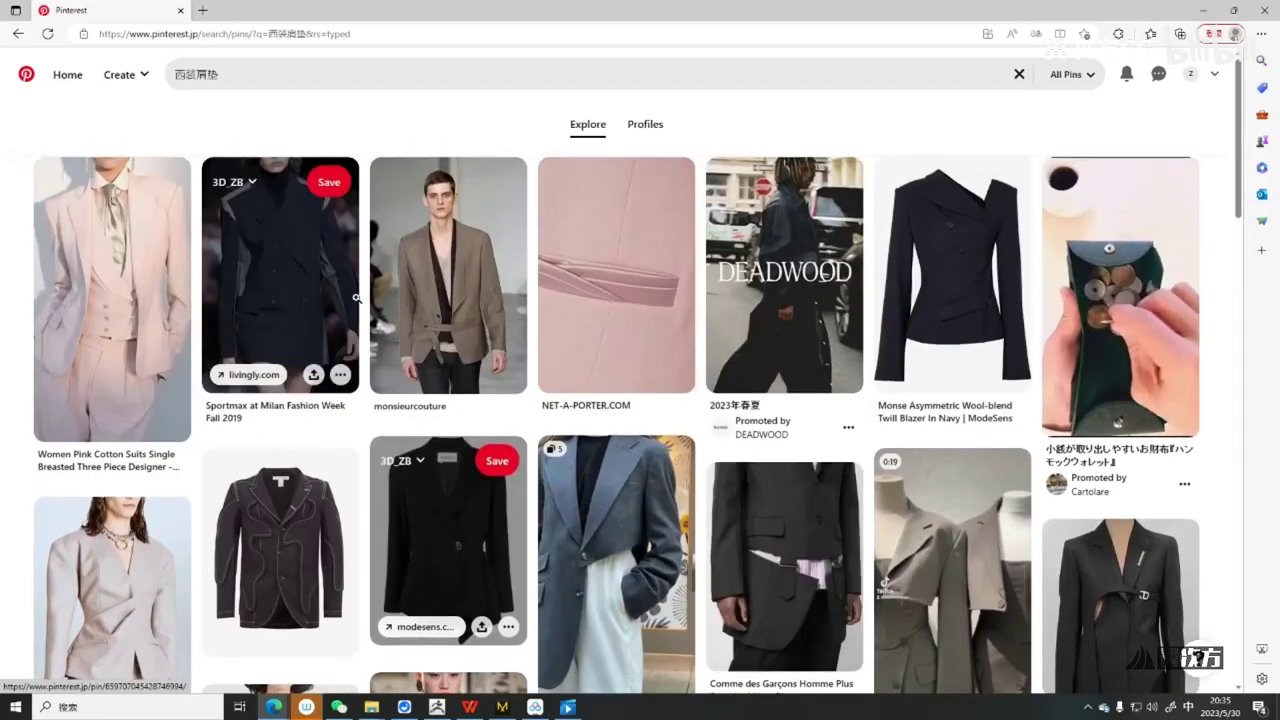
{"action": "scroll", "coordinate": [340, 383], "scroll_direction": "down", "scroll_amount": 4}
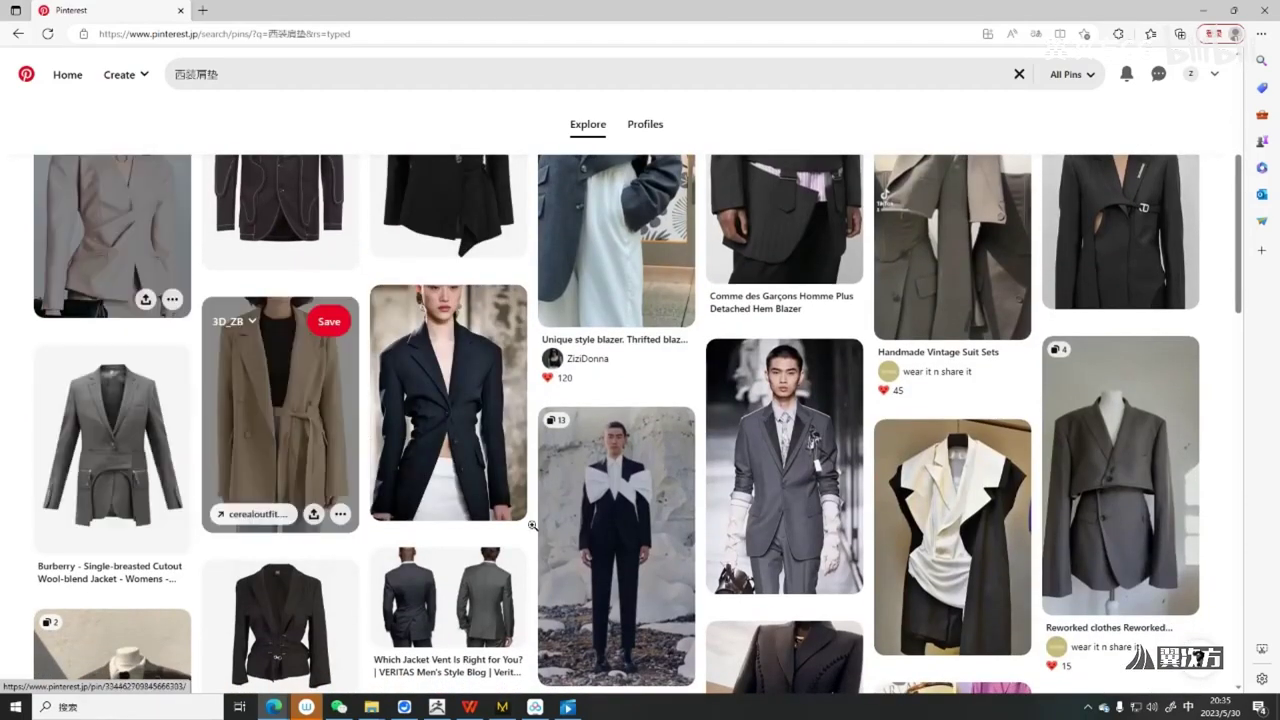
{"action": "key", "text": "F1"}
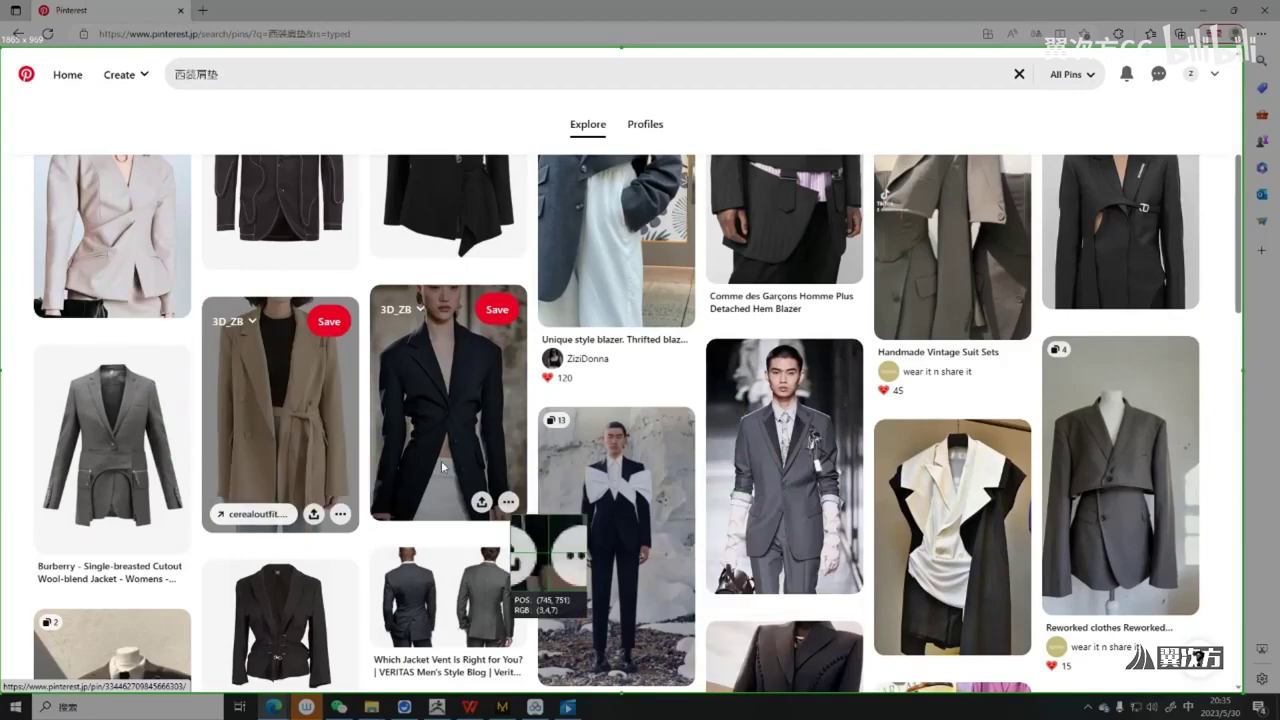
{"action": "key", "text": "Escape"}
{"action": "left_click", "coordinate": [304, 428]}
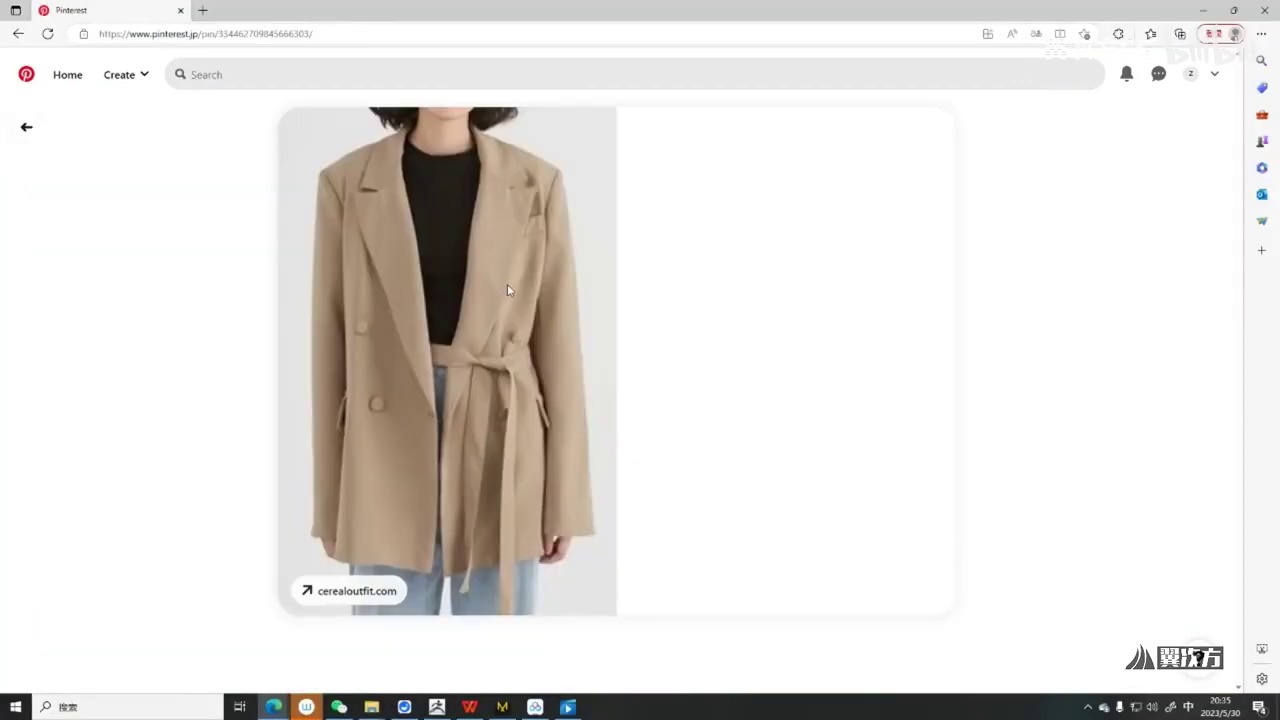
{"action": "scroll", "coordinate": [555, 172], "scroll_direction": "down", "scroll_amount": 2}
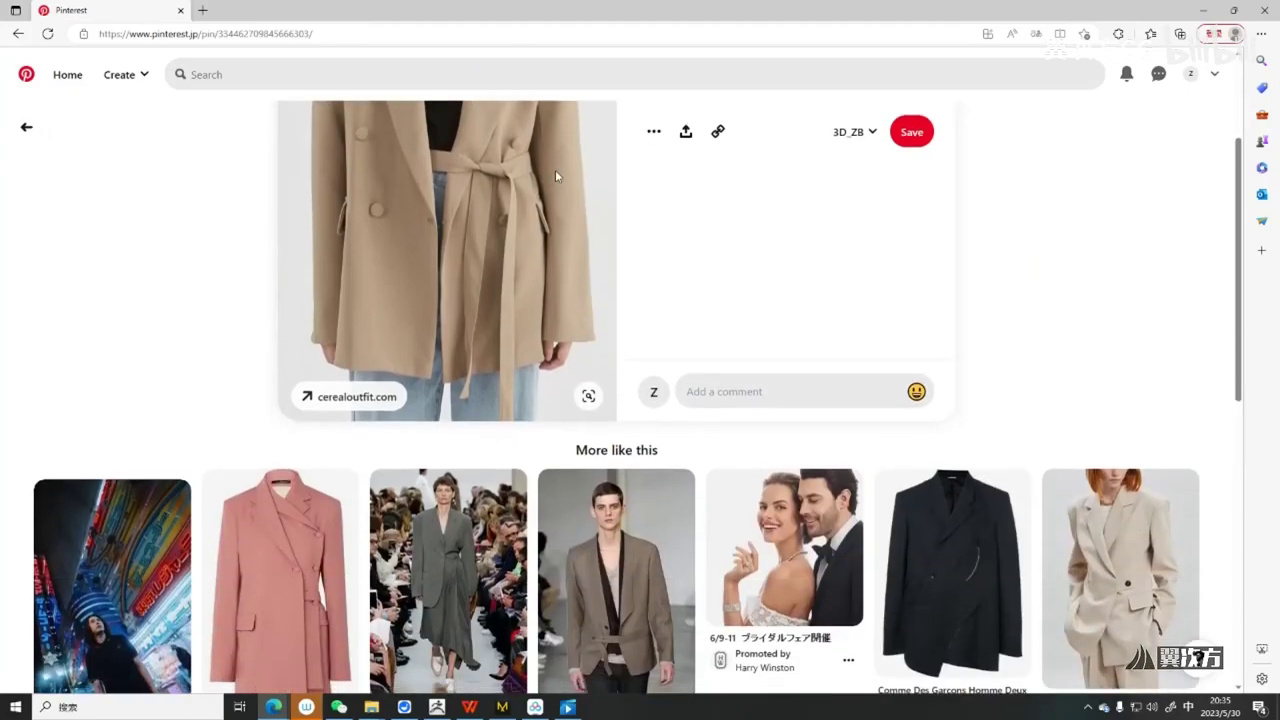
{"action": "scroll", "coordinate": [601, 289], "scroll_direction": "up", "scroll_amount": 2}
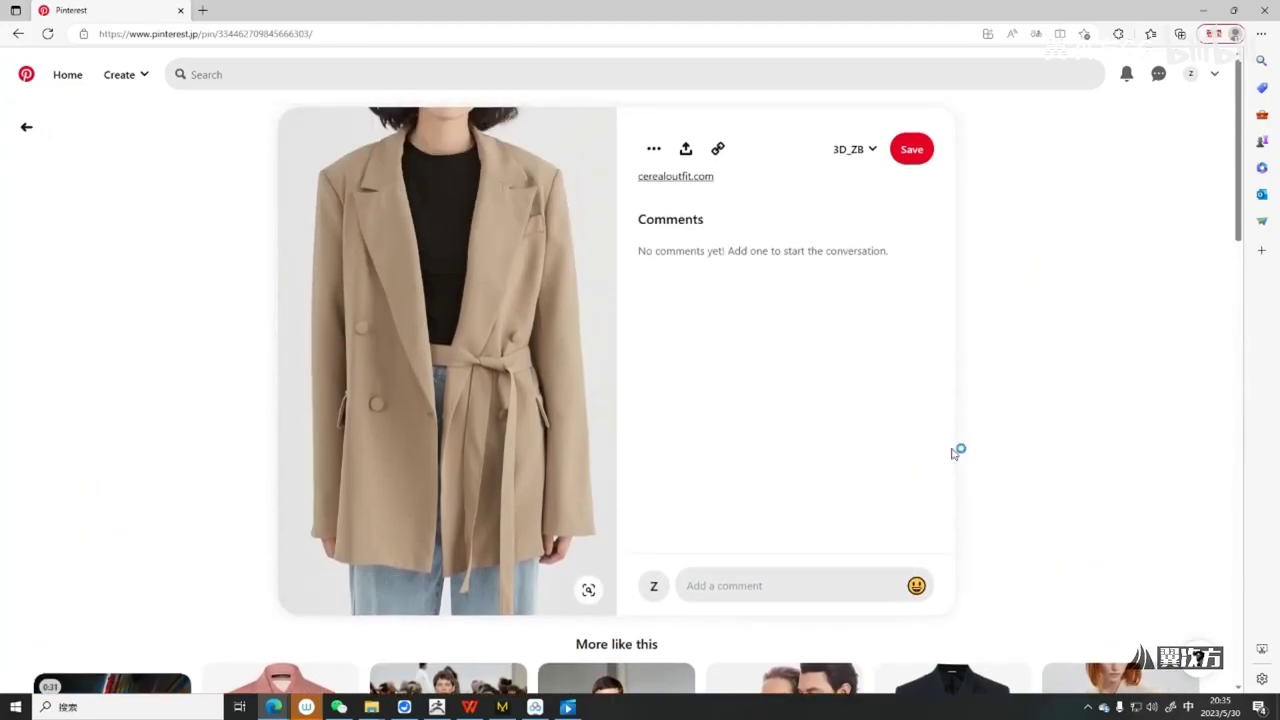
Capture the area around the beige blazer, sketch red lines for its shoulder shape on the capture, and discard it
{"action": "key", "text": "F1"}
{"action": "left_click_drag", "start_coordinate": [905, 506], "coordinate": [306, 129]}
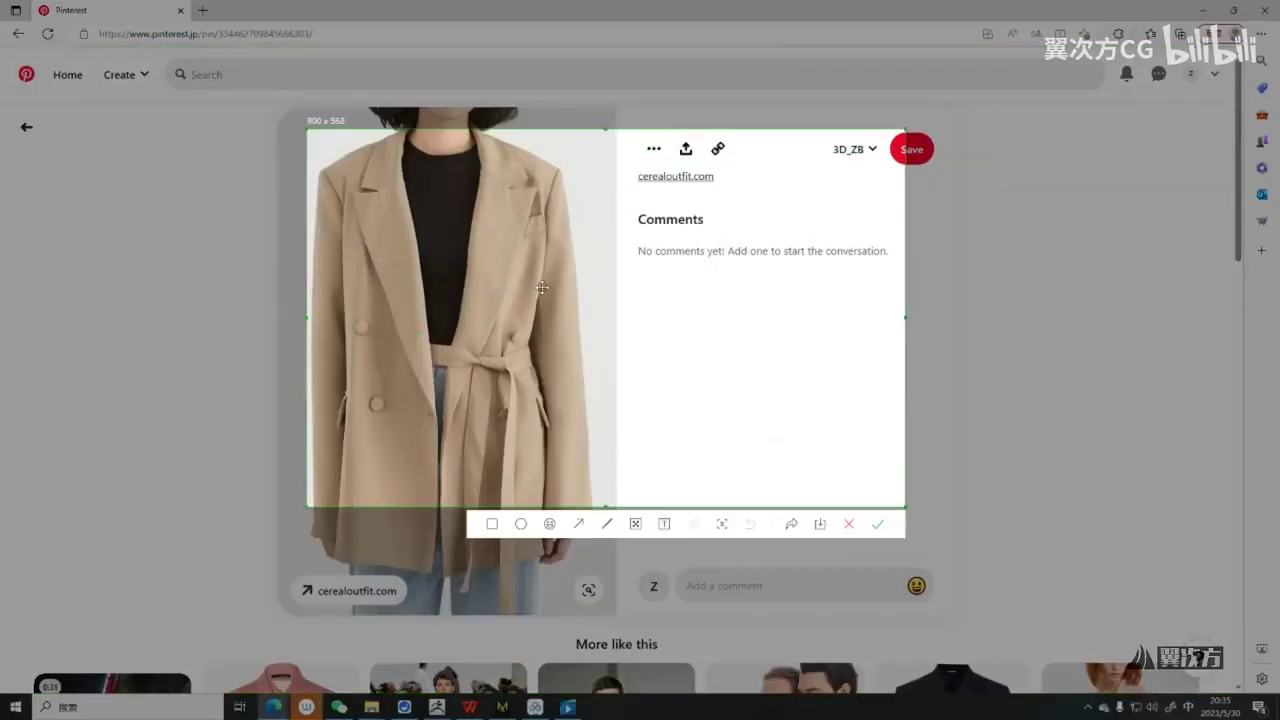
{"action": "left_click", "coordinate": [607, 527]}
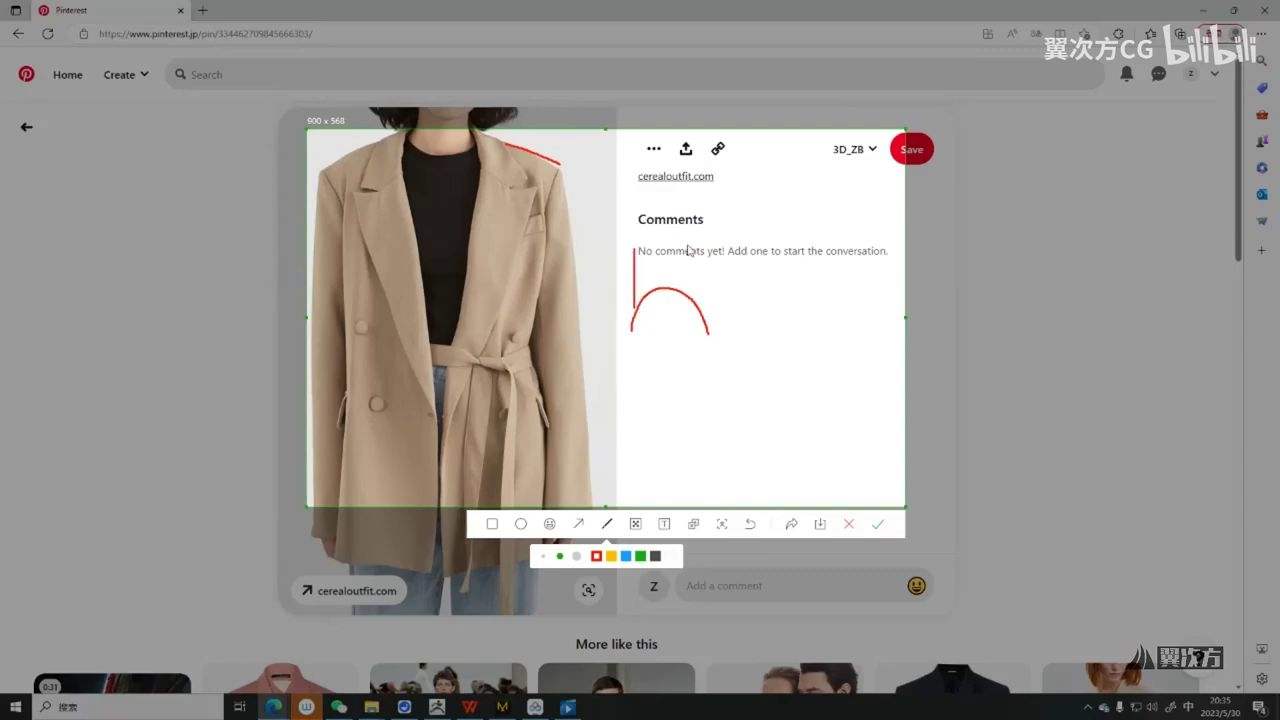
{"action": "left_click", "coordinate": [848, 526]}
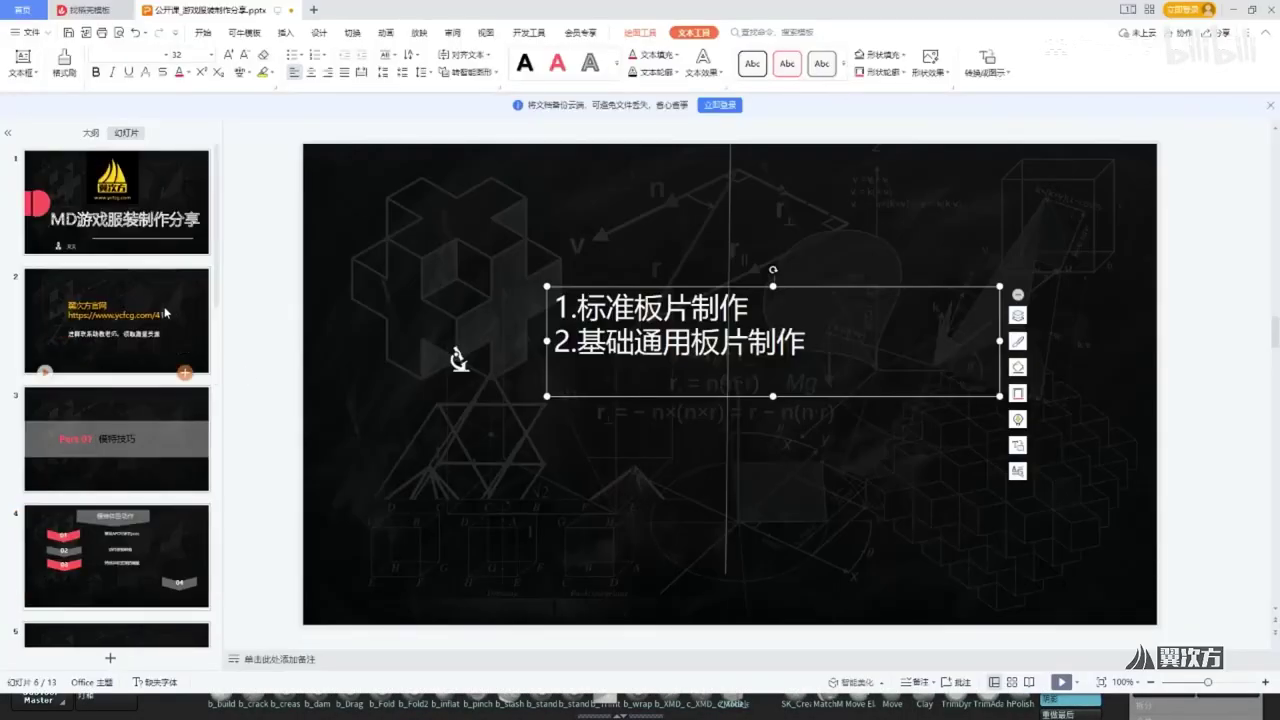
Review slide 4 on model body types and poses (模特体型动作), including its third point, and return to slide 6 on pattern making
{"action": "left_click", "coordinate": [183, 494]}
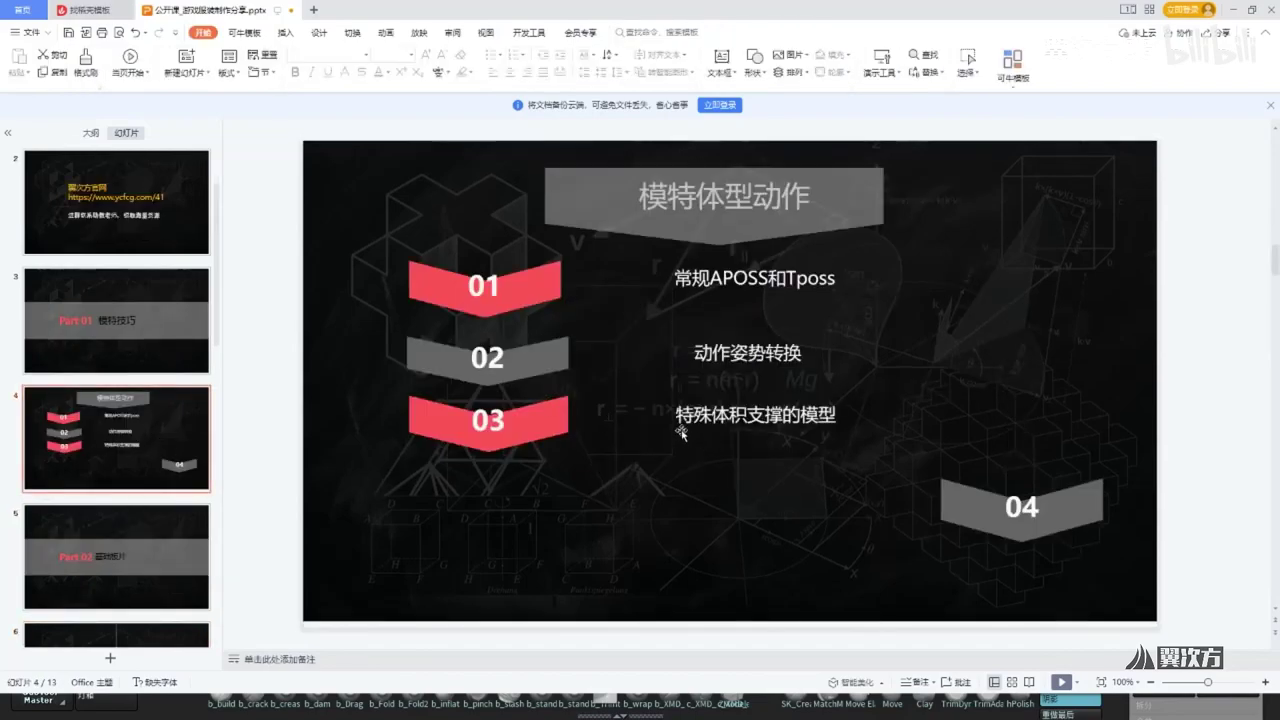
{"action": "left_click", "coordinate": [733, 411]}
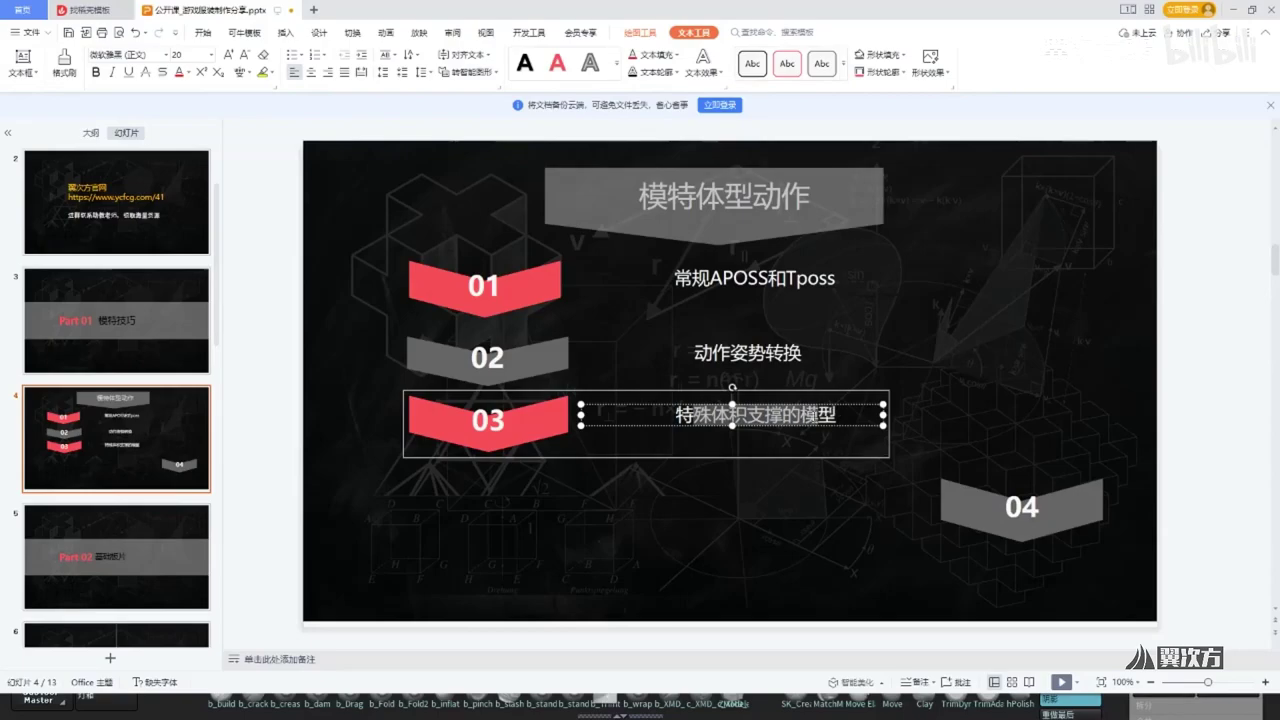
{"action": "left_click", "coordinate": [165, 443]}
{"action": "scroll", "coordinate": [106, 483], "scroll_direction": "down", "scroll_amount": 3}
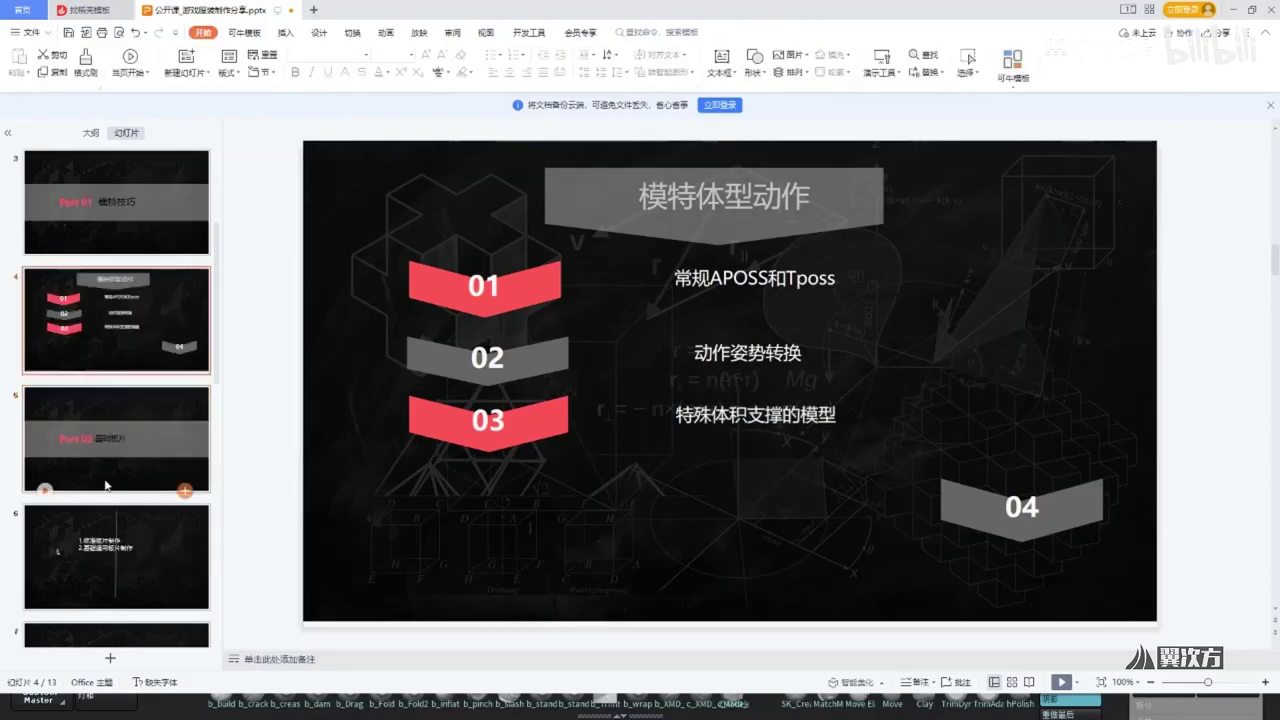
{"action": "scroll", "coordinate": [134, 469], "scroll_direction": "up", "scroll_amount": 1}
{"action": "left_click", "coordinate": [134, 469]}
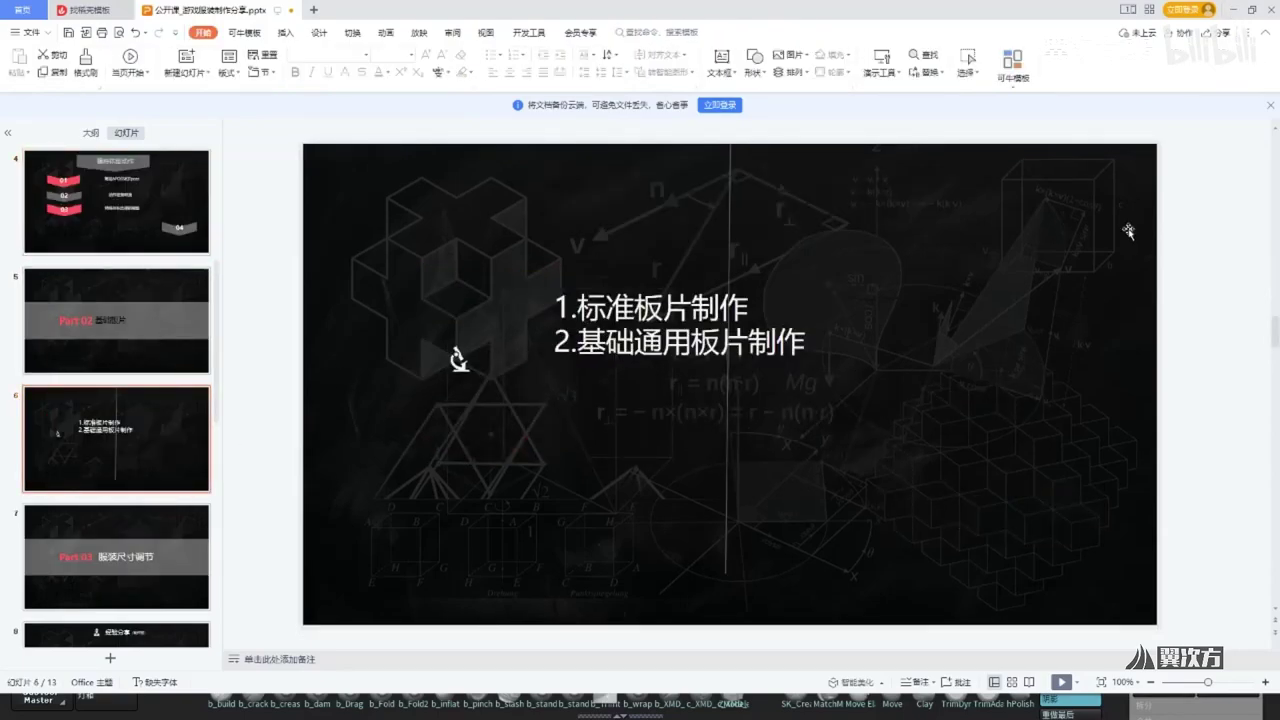
Minimize the presentation and resume playback of the recorded jacket demonstration
{"action": "left_click", "coordinate": [1233, 12]}
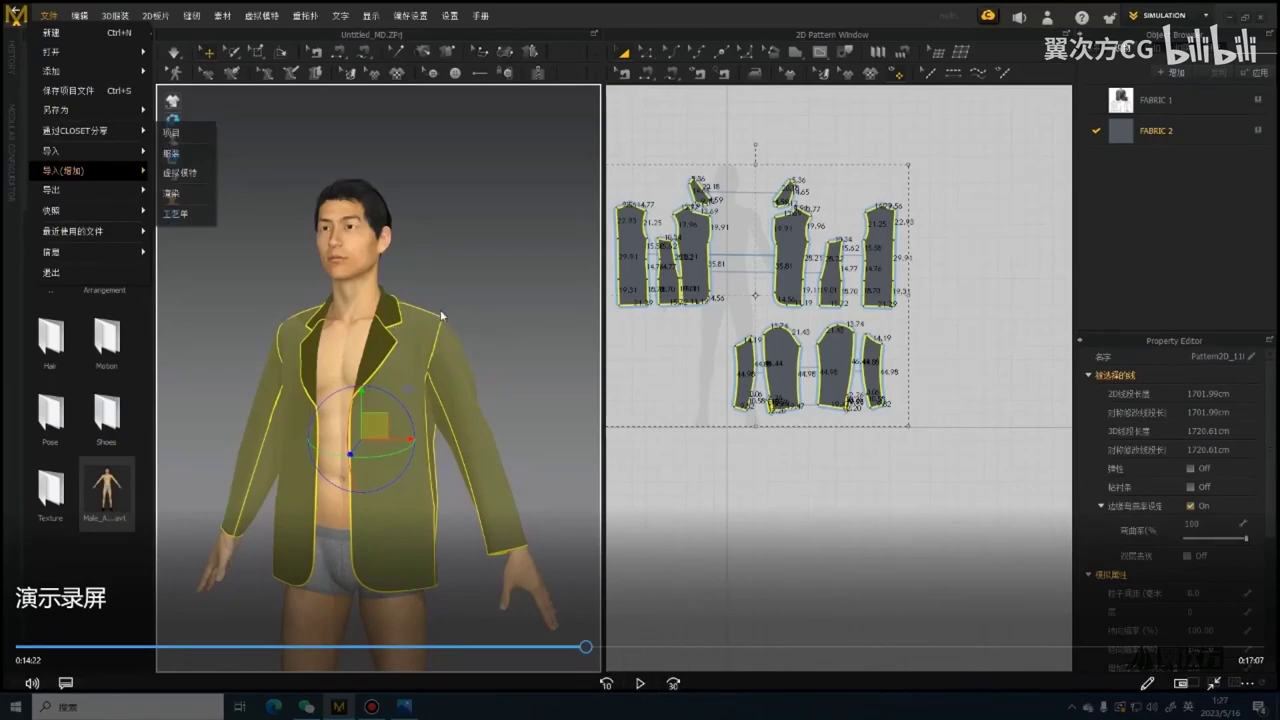
{"action": "left_click", "coordinate": [641, 683]}
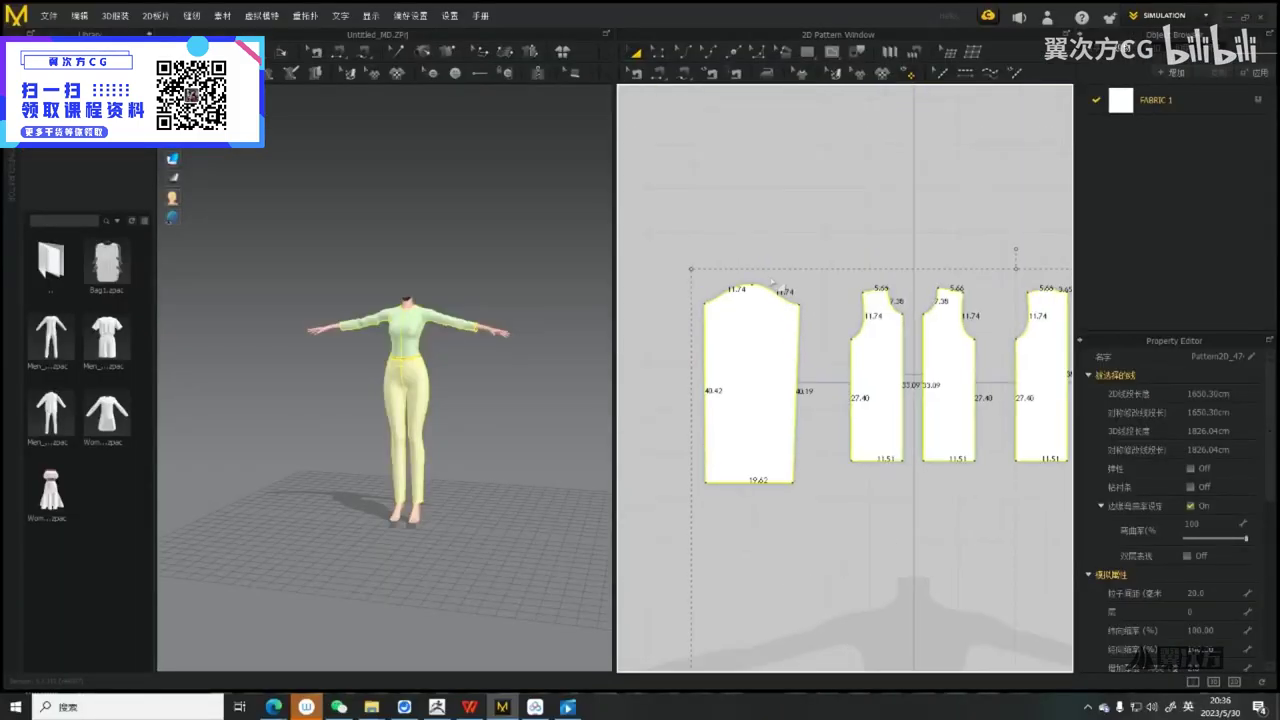
Select the armhole curve of the bodice piece beside the sleeve and inspect the shoulder seam close up on the avatar
{"action": "left_click", "coordinate": [866, 328]}
{"action": "scroll", "coordinate": [459, 473], "scroll_direction": "up", "scroll_amount": 10}
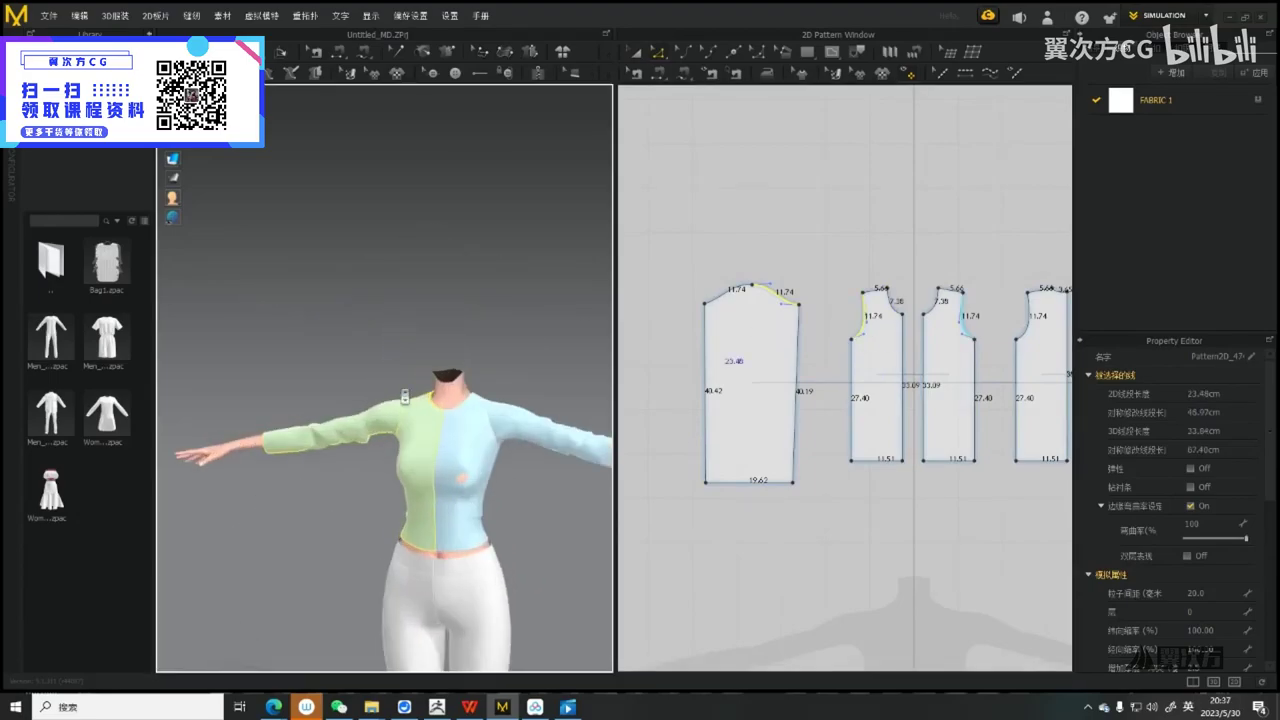
{"action": "right_click_drag", "start_coordinate": [361, 429], "coordinate": [370, 366]}
{"action": "scroll", "coordinate": [384, 411], "scroll_direction": "up", "scroll_amount": 4}
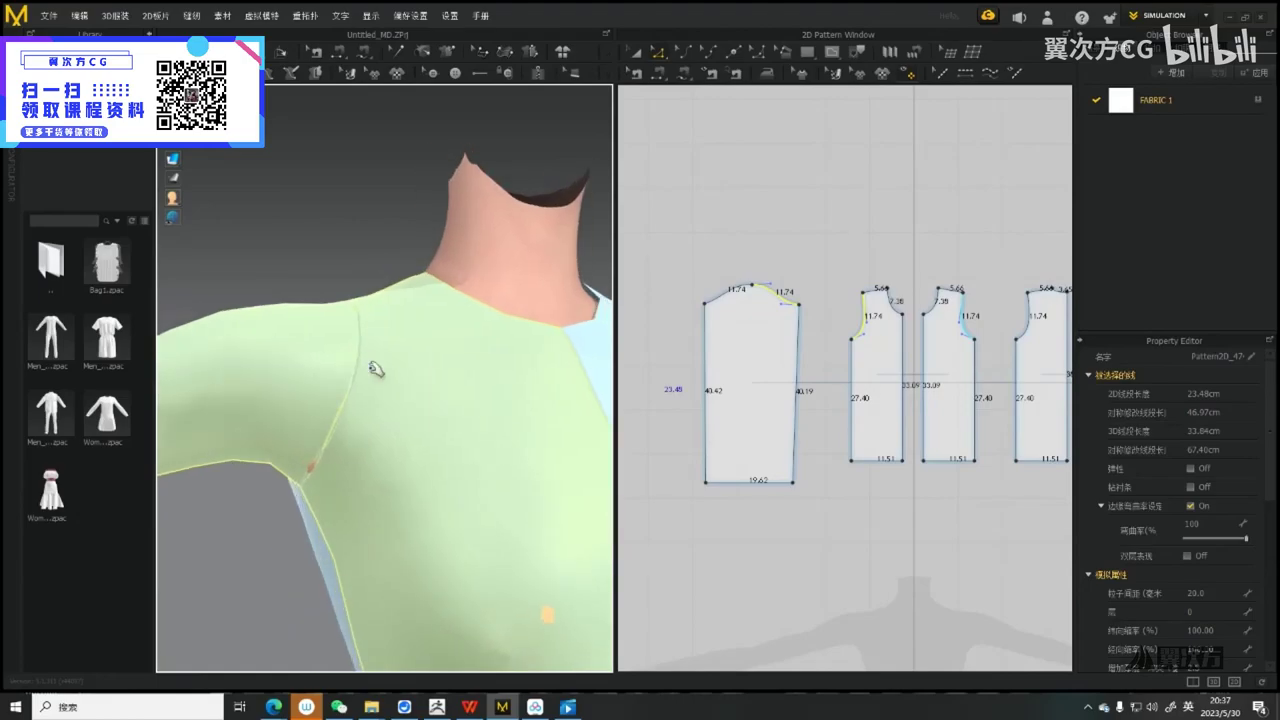
Capture the avatar's shoulder area, mark the armhole seam with a freehand line on the capture, and discard it
{"action": "key", "text": "alt+a"}
{"action": "left_click_drag", "start_coordinate": [226, 186], "coordinate": [727, 586]}
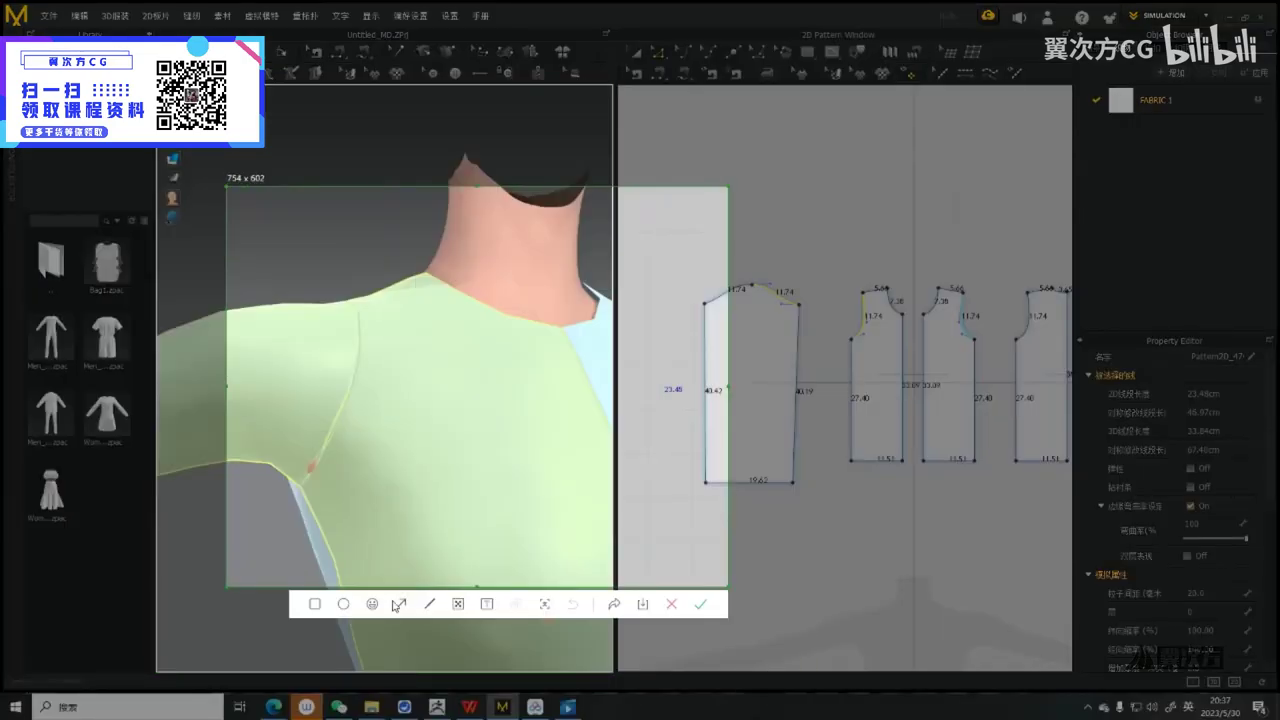
{"action": "left_click", "coordinate": [429, 605]}
{"action": "mouse_move", "coordinate": [322, 440]}
{"action": "left_mouse_down"}
{"action": "mouse_move", "coordinate": [350, 417]}
{"action": "mouse_move", "coordinate": [340, 335]}
{"action": "left_mouse_up"}
{"action": "left_click", "coordinate": [671, 604]}
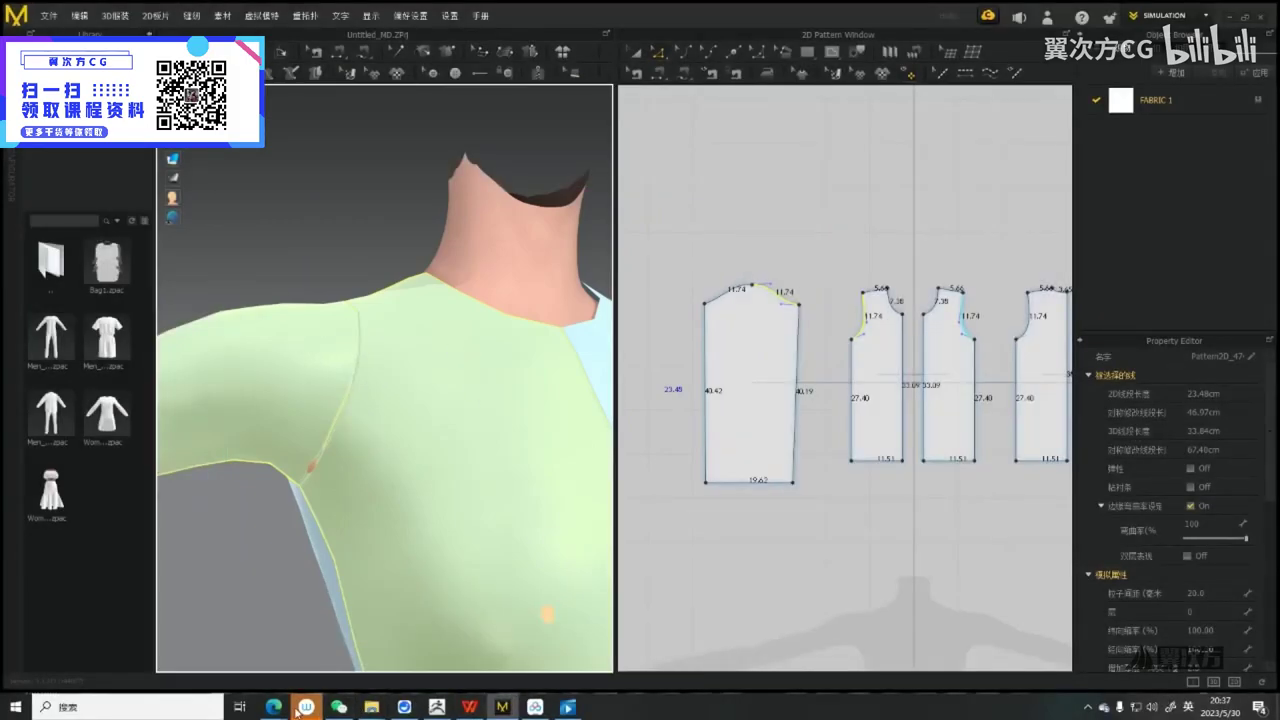
Switch to Pinterest in the browser and examine the Comme des Garçons deconstructed blazer and the Louis Vuitton Fall 2020 belted suit jacket
{"action": "mouse_move", "coordinate": [282, 712]}
{"action": "left_click", "coordinate": [365, 648]}
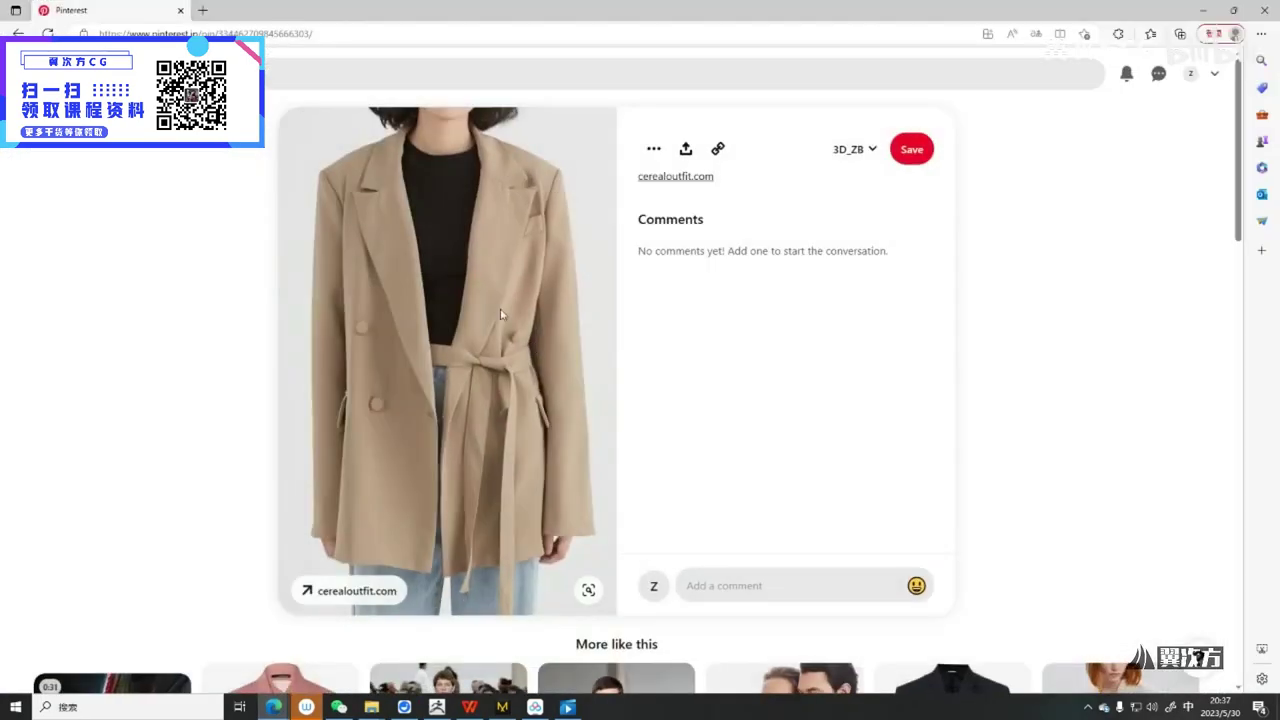
{"action": "scroll", "coordinate": [430, 170], "scroll_direction": "down", "scroll_amount": 4}
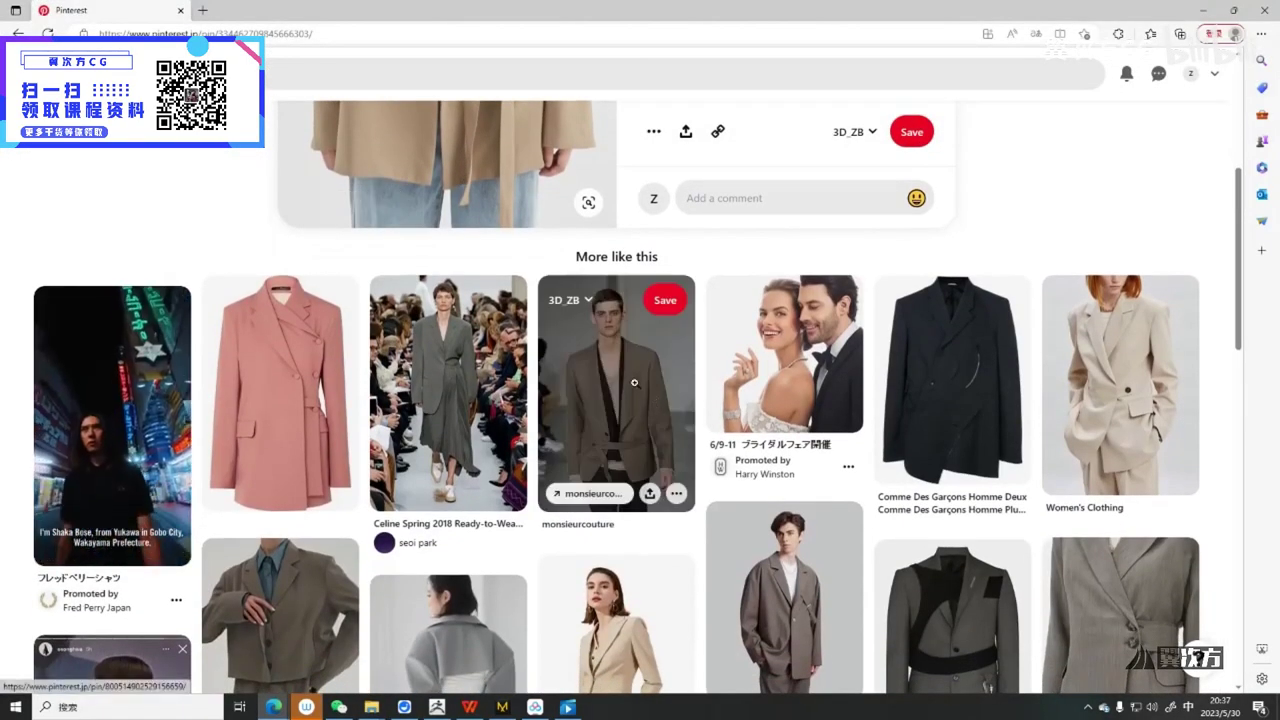
{"action": "left_click", "coordinate": [910, 334]}
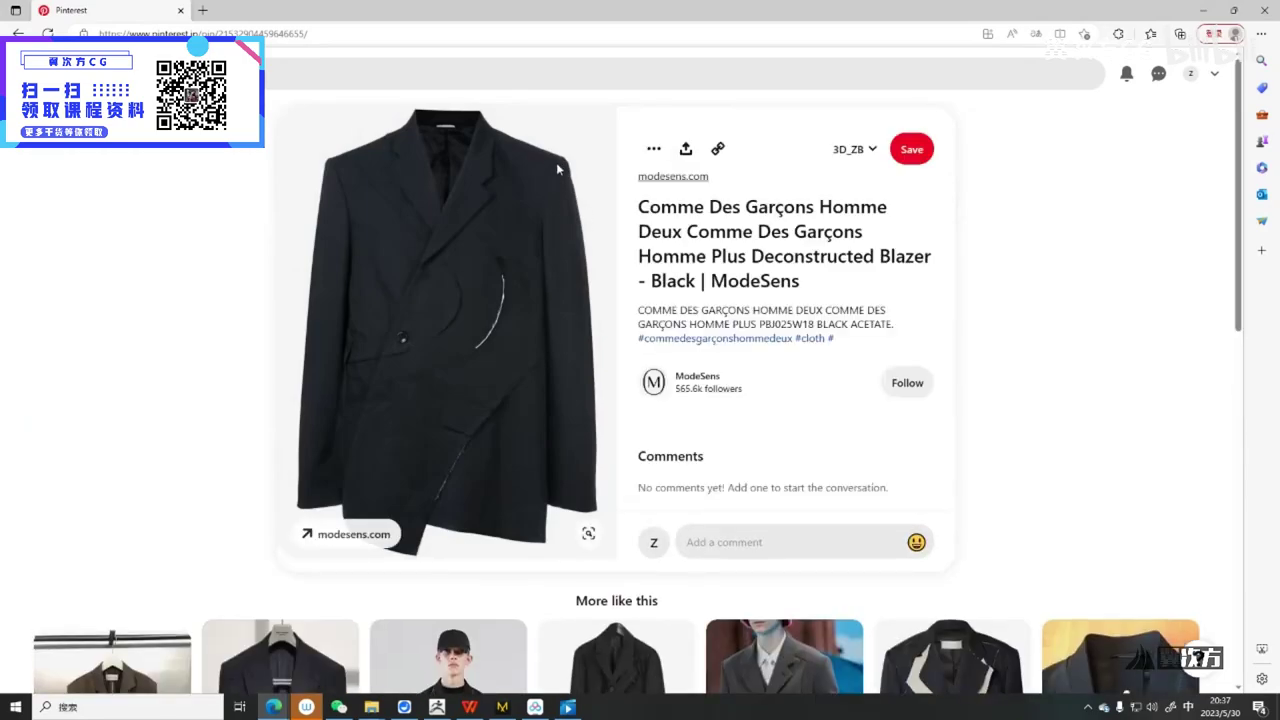
{"action": "scroll", "coordinate": [430, 220], "scroll_direction": "down", "scroll_amount": 2}
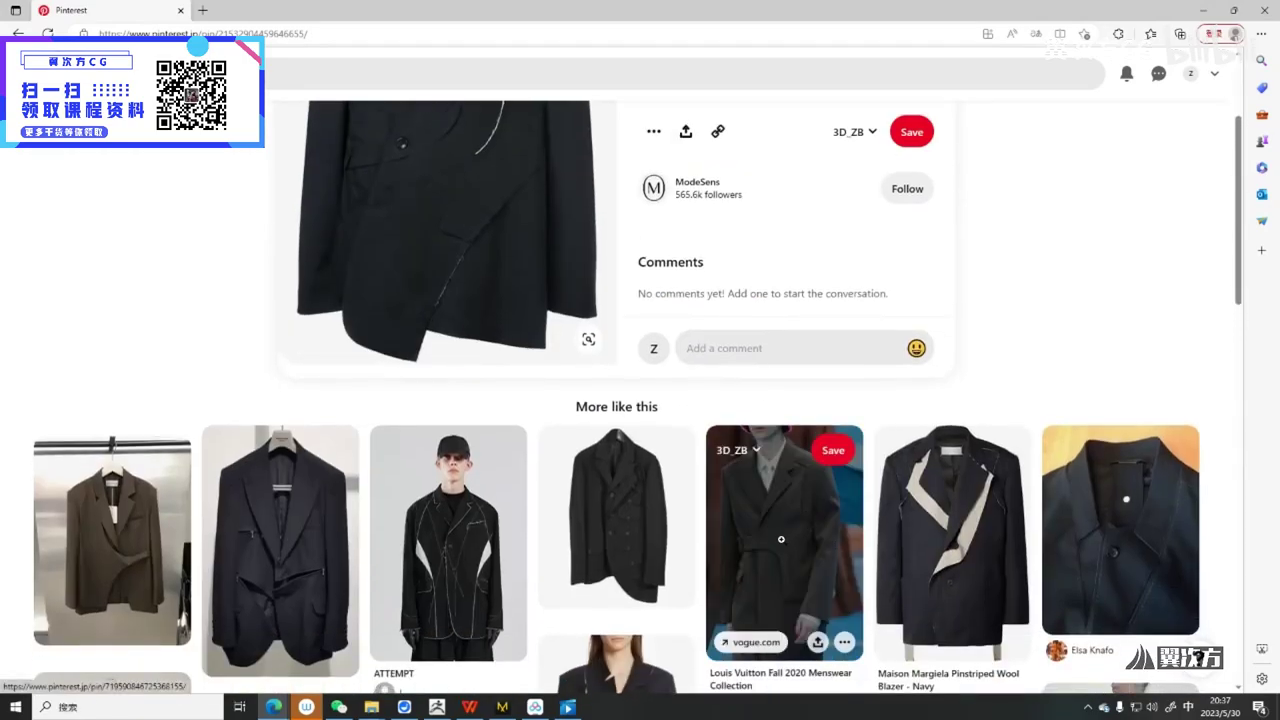
{"action": "left_click", "coordinate": [737, 425]}
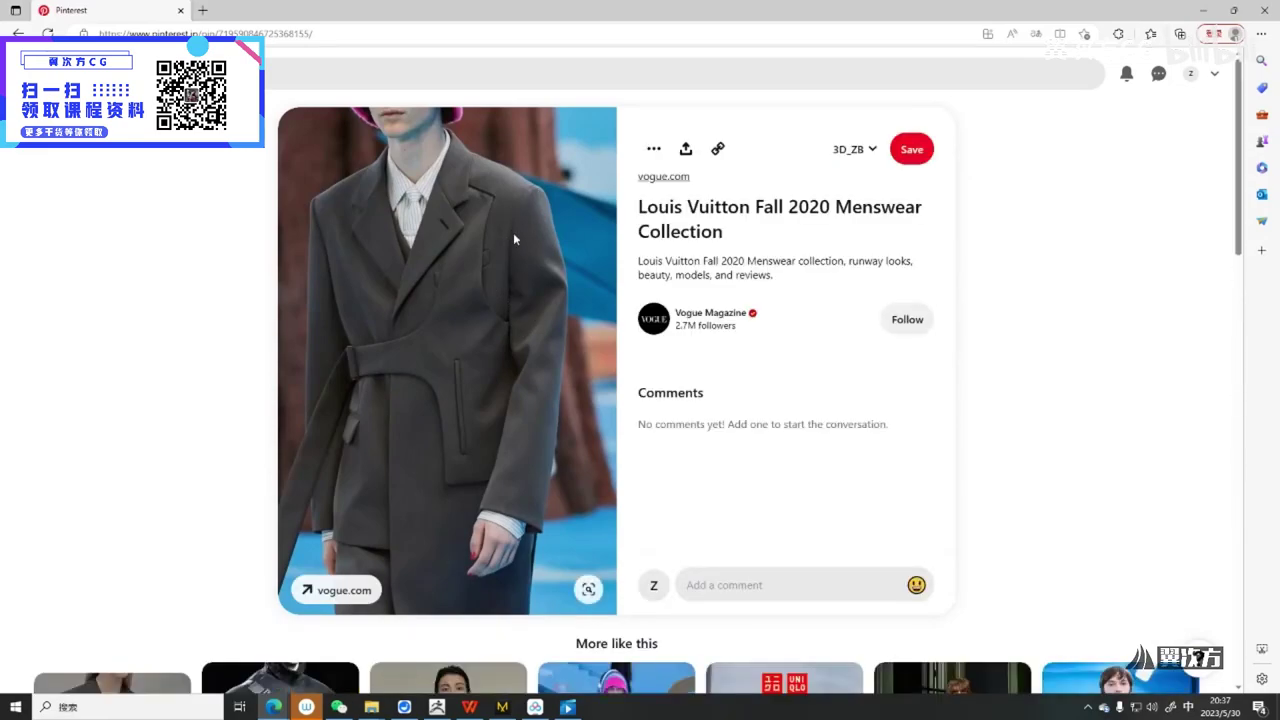
Find the light blue shirt and tie look among the related Louis Vuitton Fall 2020 Menswear images and open it
{"action": "scroll", "coordinate": [520, 248], "scroll_direction": "down", "scroll_amount": 3}
{"action": "scroll", "coordinate": [535, 226], "scroll_direction": "down", "scroll_amount": 4}
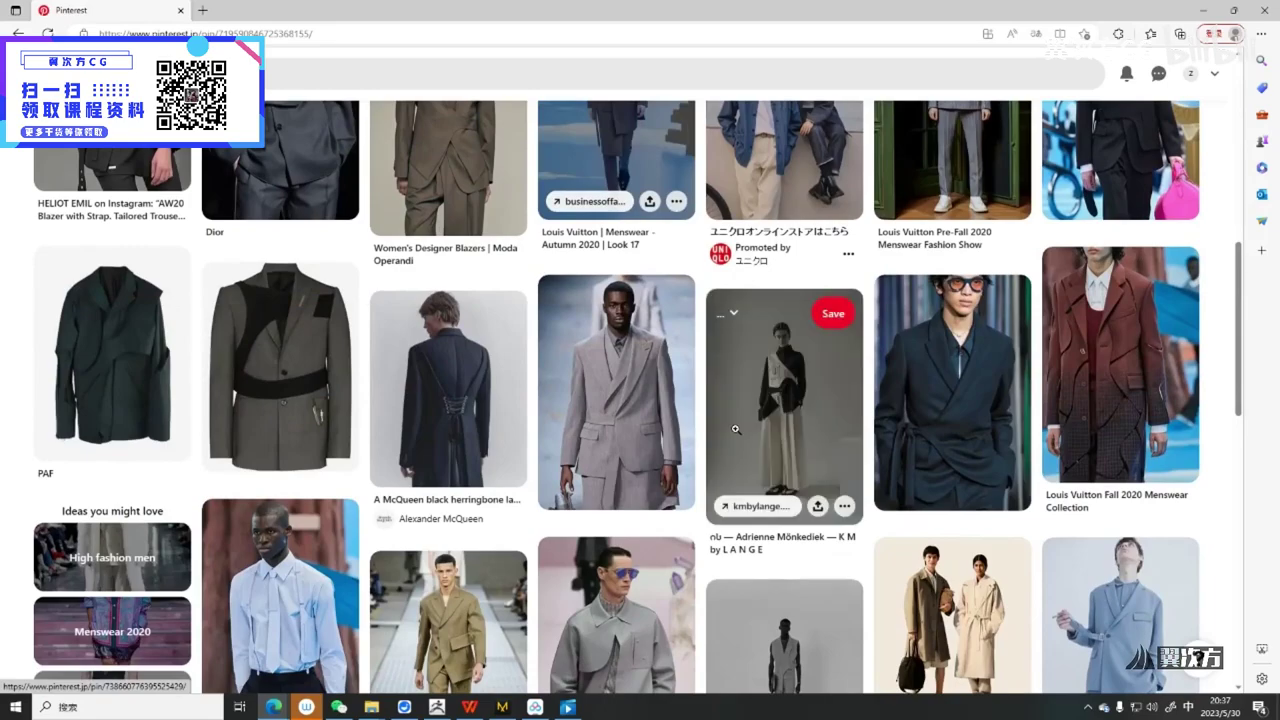
{"action": "scroll", "coordinate": [622, 482], "scroll_direction": "down", "scroll_amount": 2}
{"action": "scroll", "coordinate": [542, 369], "scroll_direction": "down", "scroll_amount": 2}
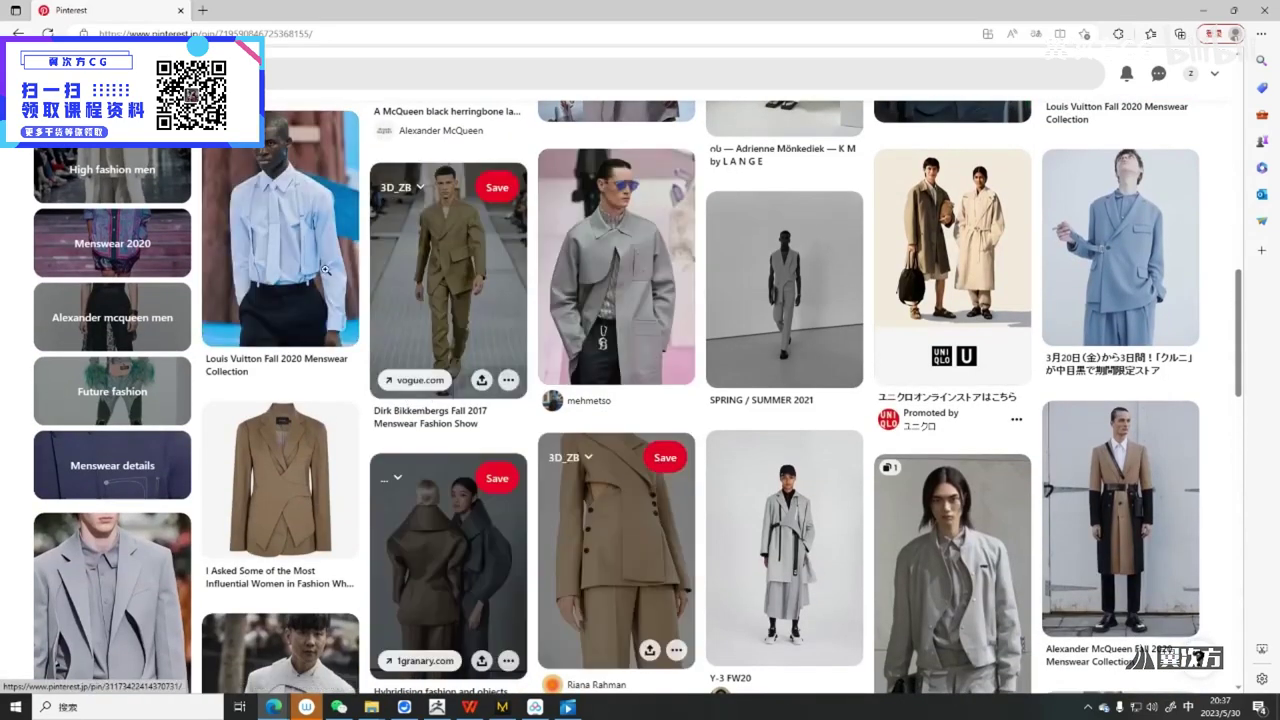
{"action": "left_click", "coordinate": [304, 256]}
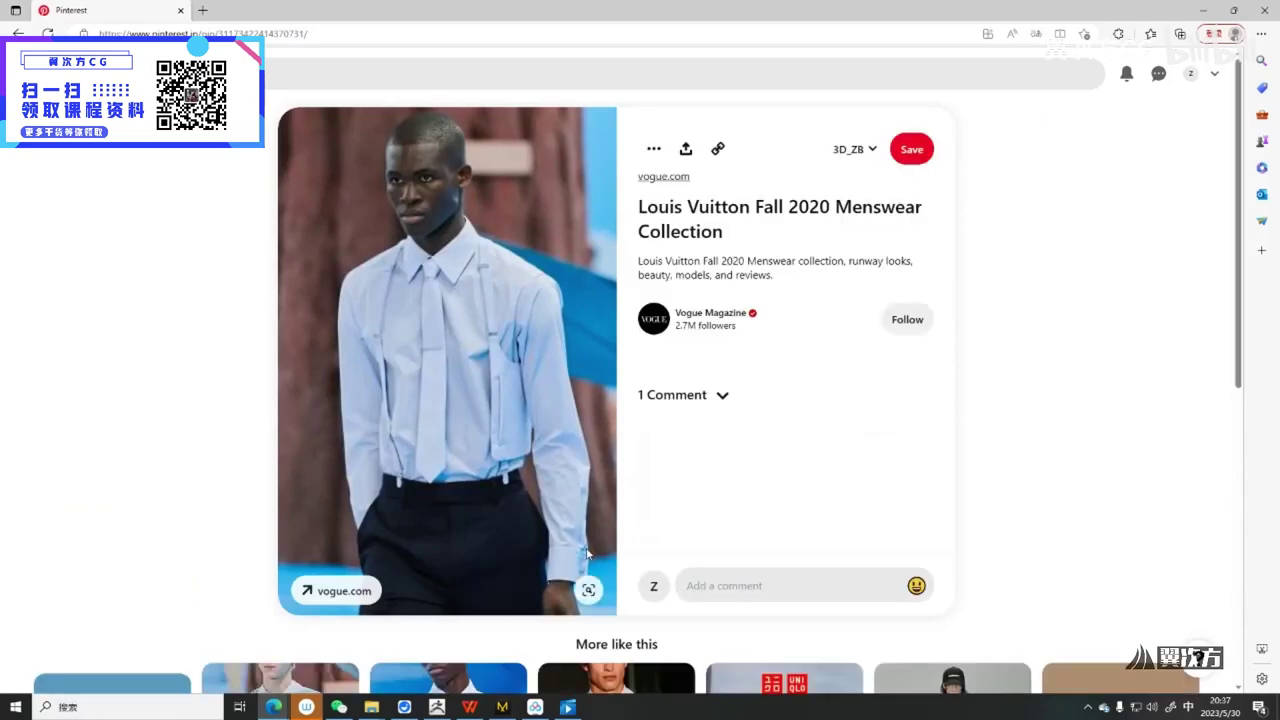
Capture the shirt image, sketch red outlines over the cuff and a flat sleeve with its separate cuff strip, and discard the capture
{"action": "key", "text": "alt+a"}
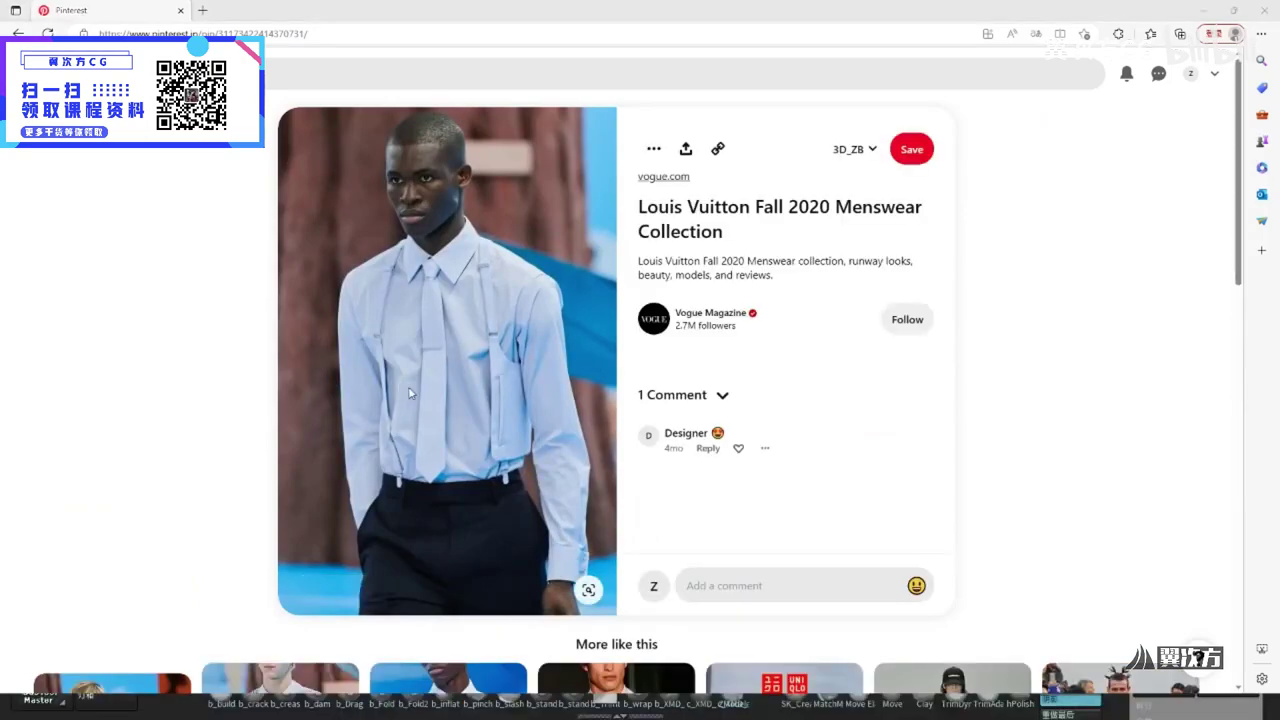
{"action": "left_click_drag", "start_coordinate": [262, 209], "coordinate": [751, 636]}
{"action": "left_click", "coordinate": [455, 652]}
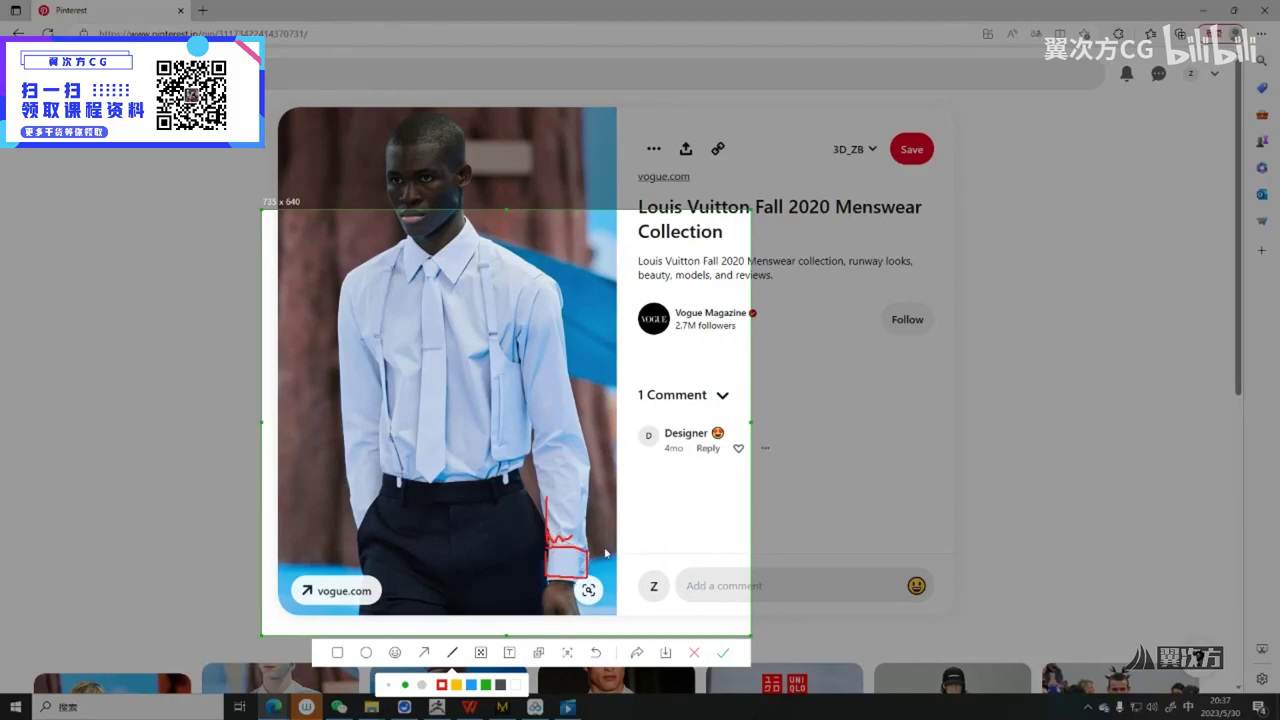
{"action": "mouse_move", "coordinate": [408, 507]}
{"action": "left_mouse_down"}
{"action": "mouse_move", "coordinate": [418, 500]}
{"action": "mouse_move", "coordinate": [417, 527]}
{"action": "left_mouse_up"}
{"action": "left_click_drag", "start_coordinate": [332, 398], "coordinate": [338, 488]}
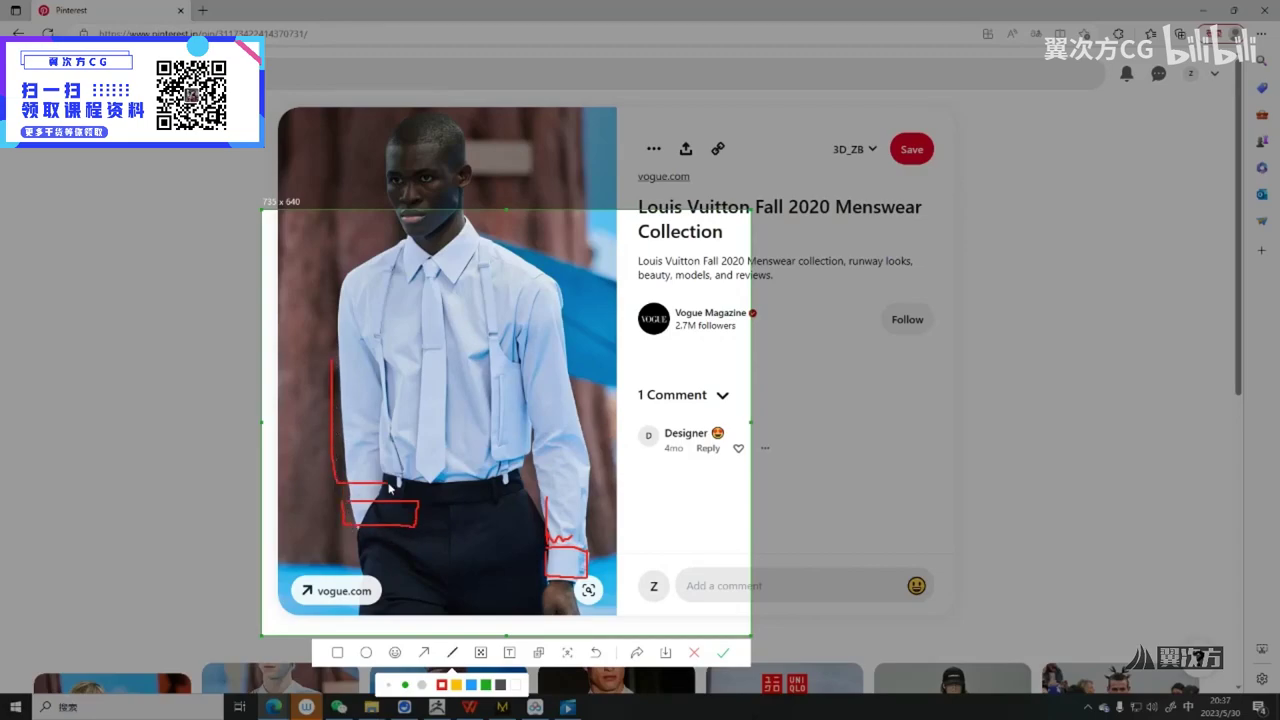
{"action": "left_click_drag", "start_coordinate": [440, 490], "coordinate": [436, 381]}
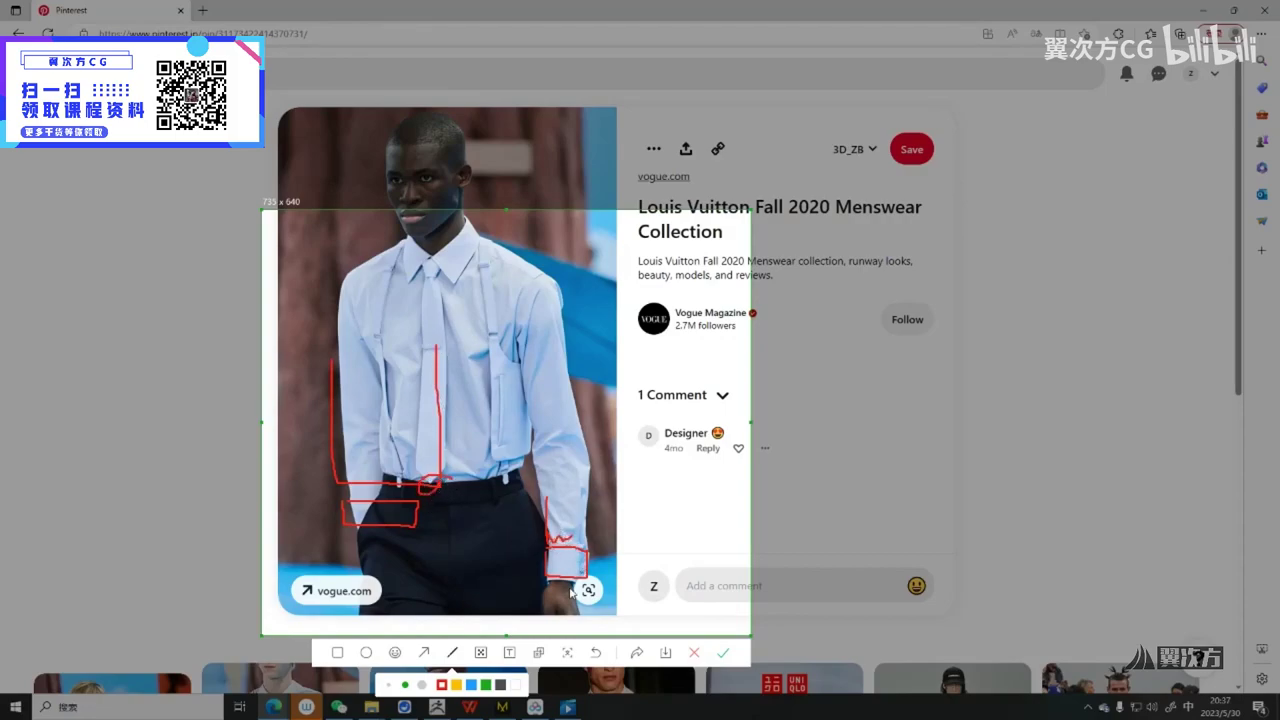
{"action": "left_click", "coordinate": [694, 653]}
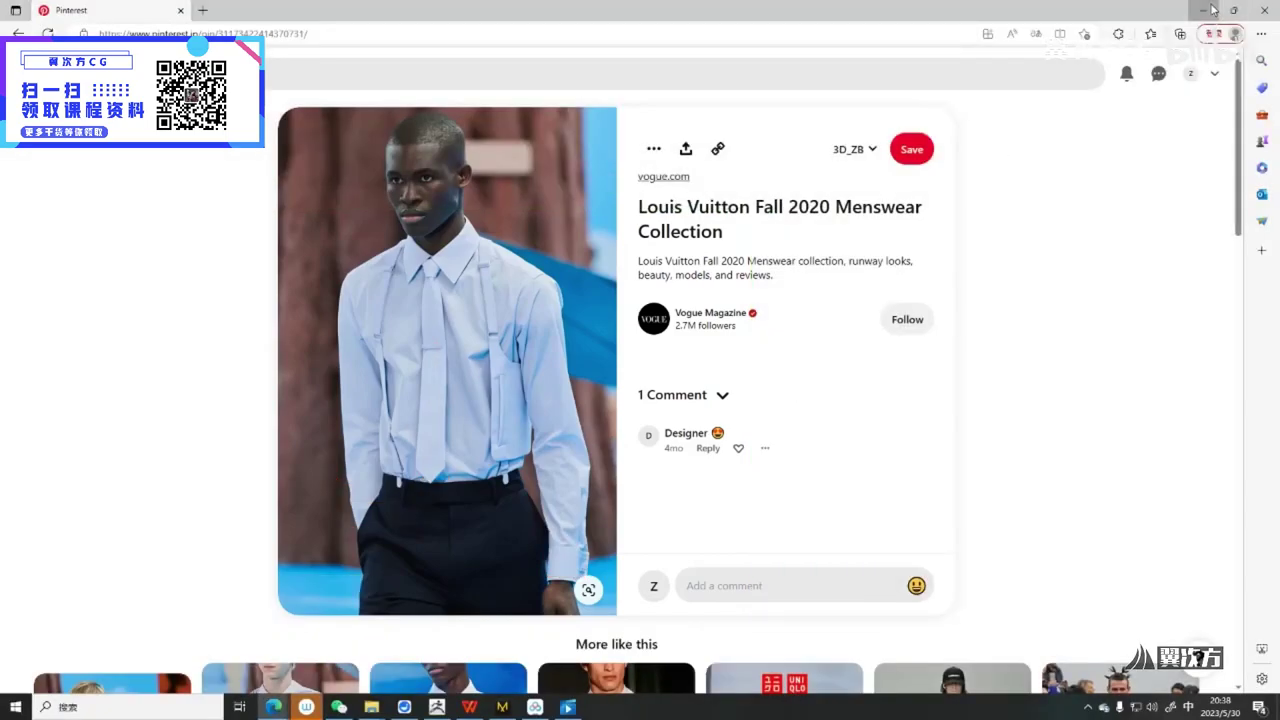
Minimize the browser, switch to slide 8 of the presentation and review its second tip on adjusting the overall shape at low polygon count
{"action": "left_click", "coordinate": [1208, 10]}
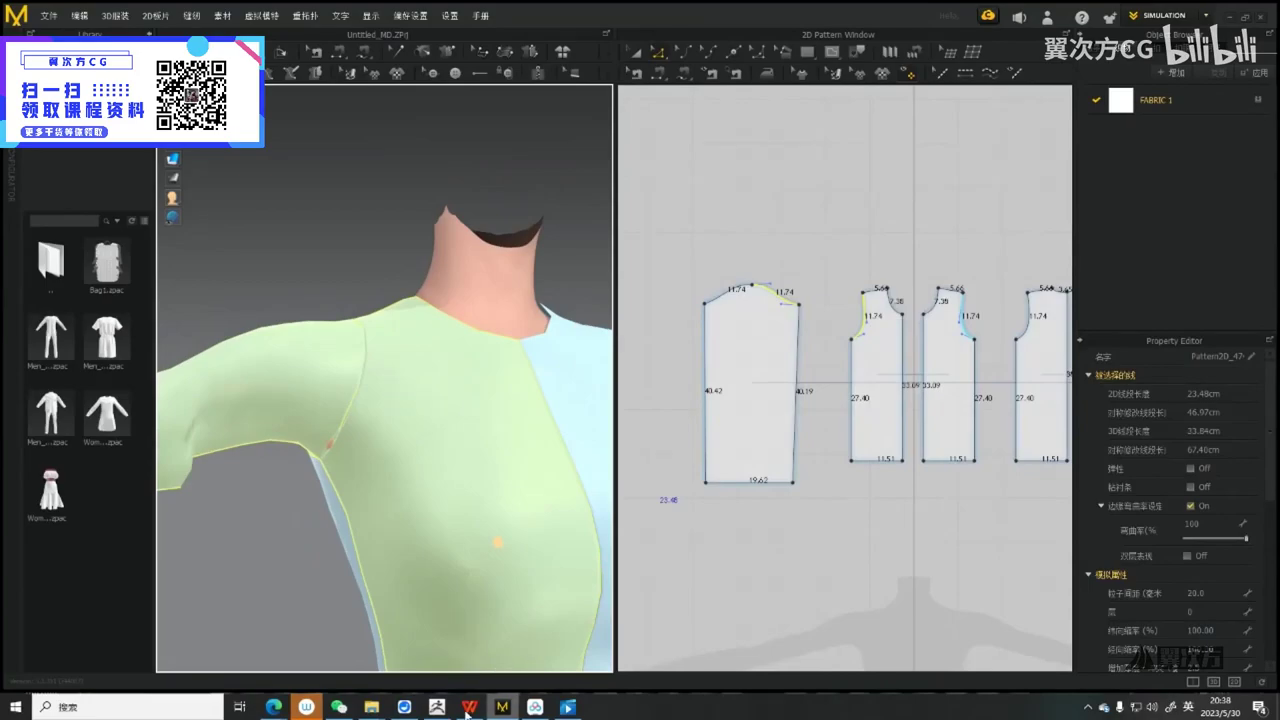
{"action": "left_click", "coordinate": [469, 707]}
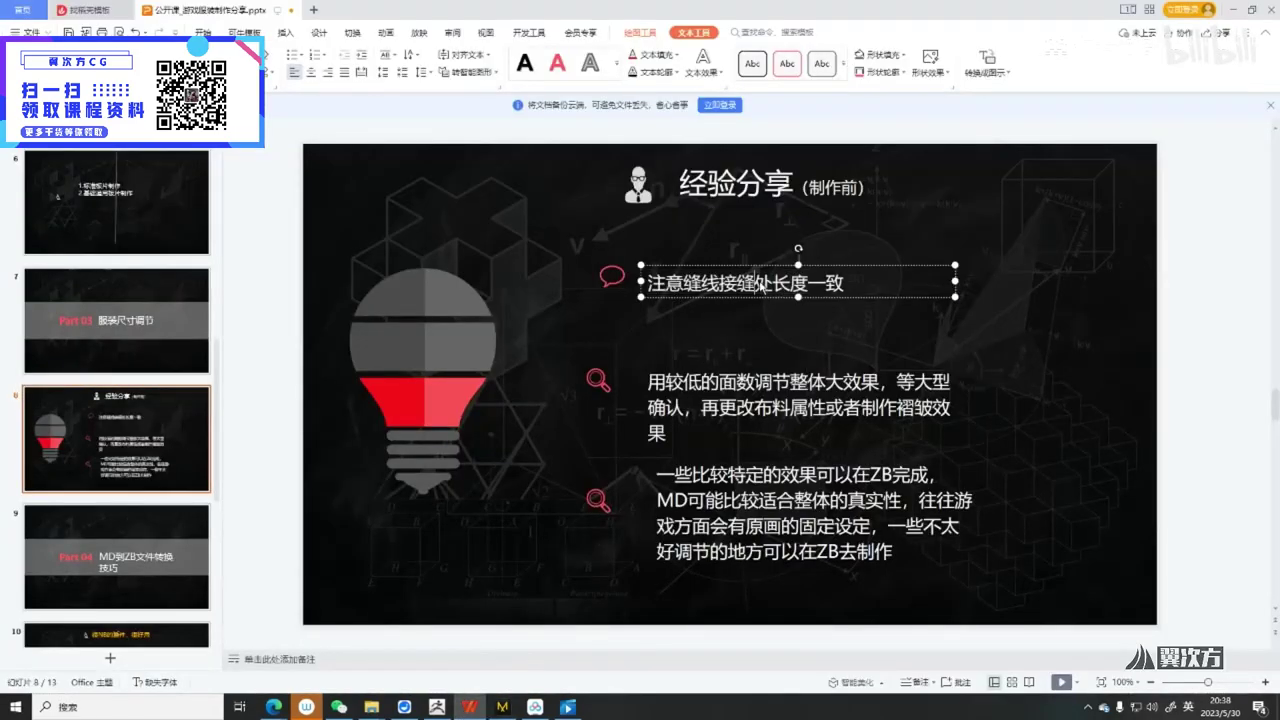
{"action": "left_click", "coordinate": [697, 452]}
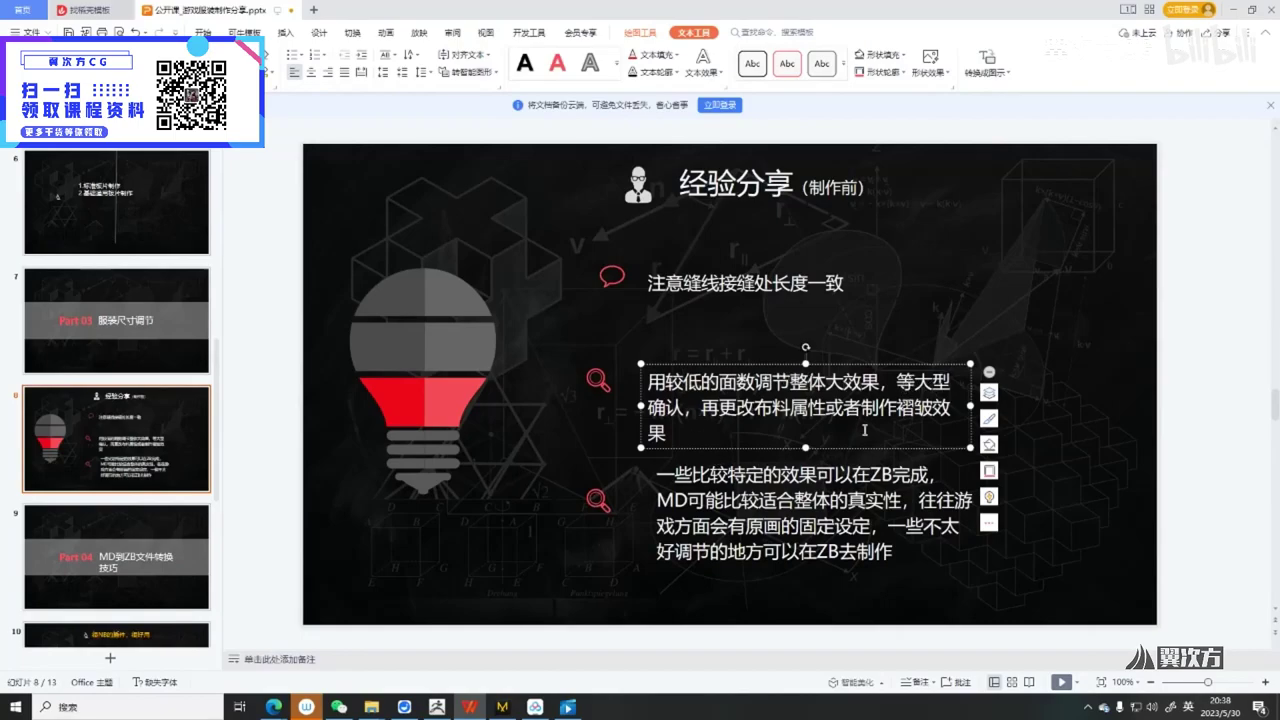
{"action": "left_click_drag", "start_coordinate": [755, 407], "coordinate": [933, 407]}
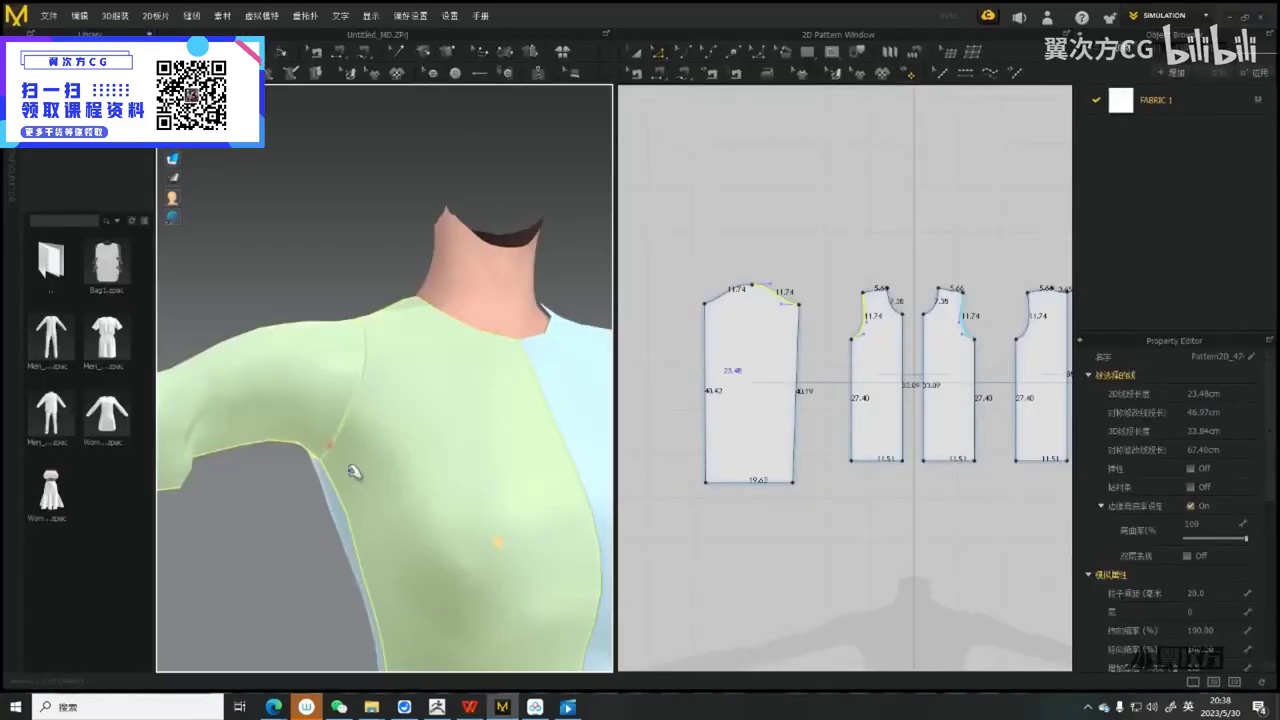
Switch to Marvelous Designer and freeze all of the trouser pattern pieces
{"action": "scroll", "coordinate": [421, 487], "scroll_direction": "down", "scroll_amount": 8}
{"action": "scroll", "coordinate": [362, 453], "scroll_direction": "up", "scroll_amount": 3}
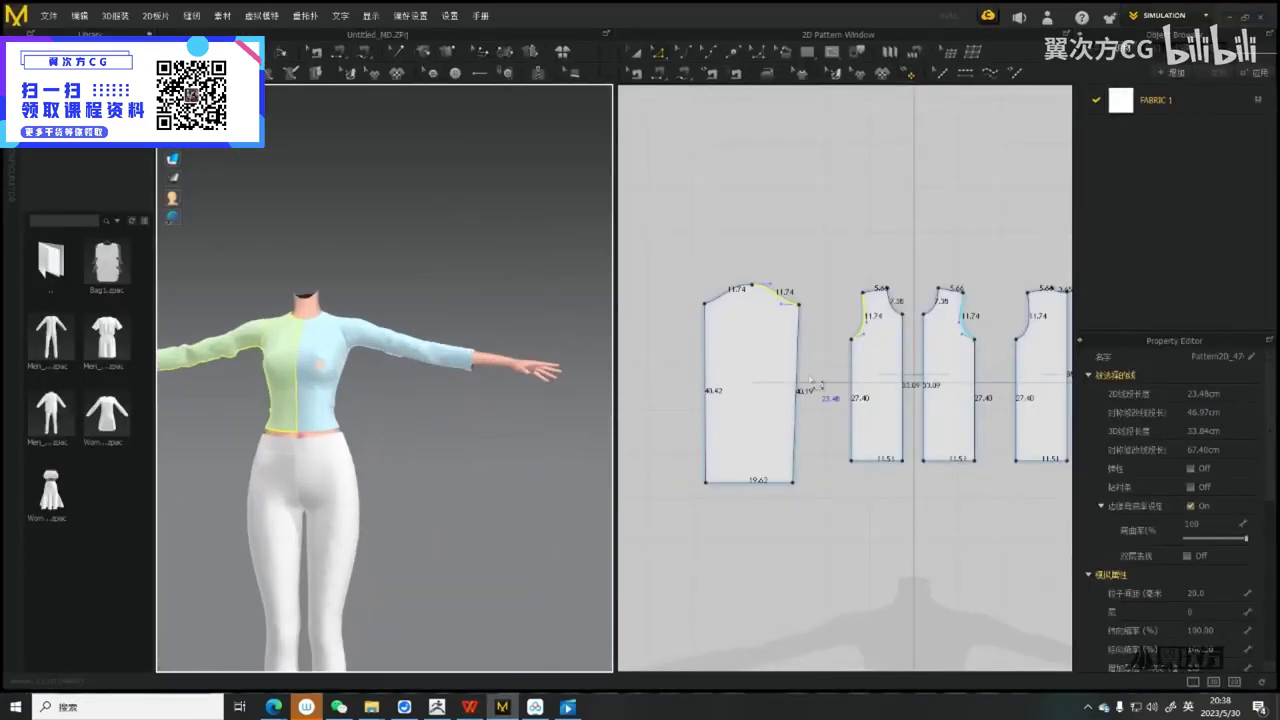
{"action": "scroll", "coordinate": [770, 470], "scroll_direction": "down", "scroll_amount": 6}
{"action": "left_click_drag", "start_coordinate": [770, 470], "coordinate": [895, 540]}
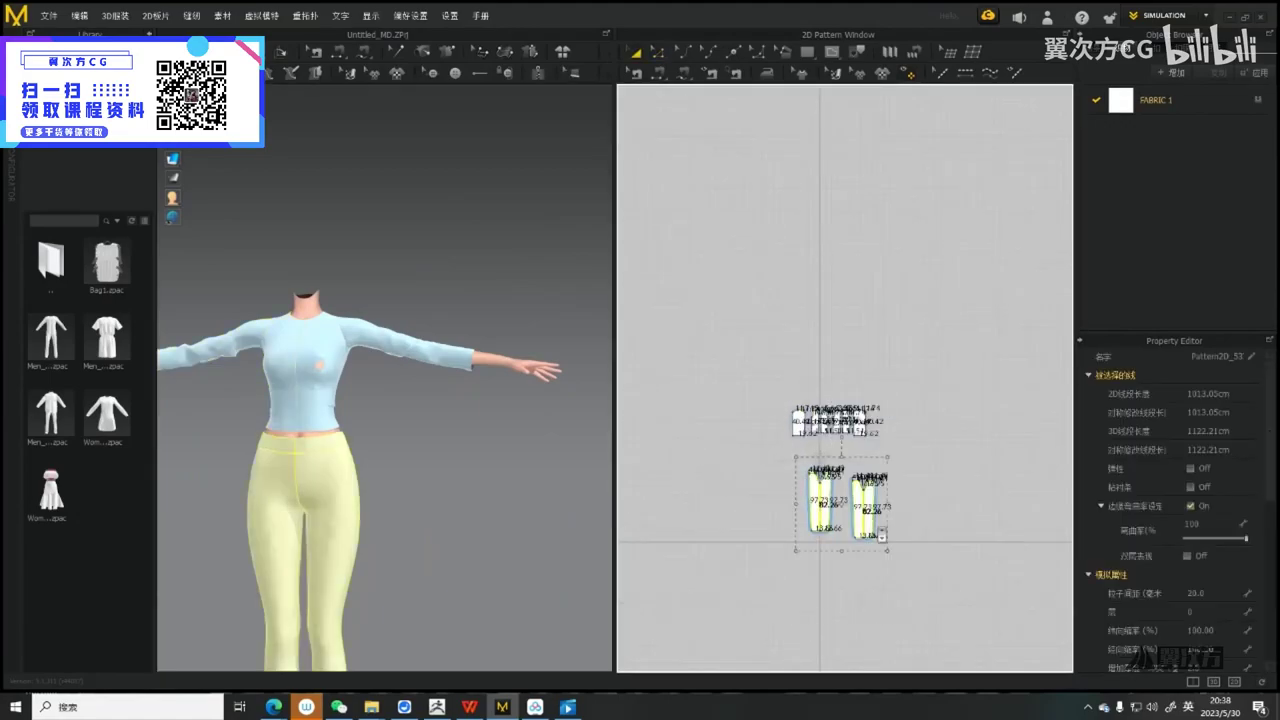
{"action": "scroll", "coordinate": [895, 540], "scroll_direction": "up", "scroll_amount": 4}
{"action": "right_click", "coordinate": [846, 467]}
{"action": "left_click", "coordinate": [884, 470]}
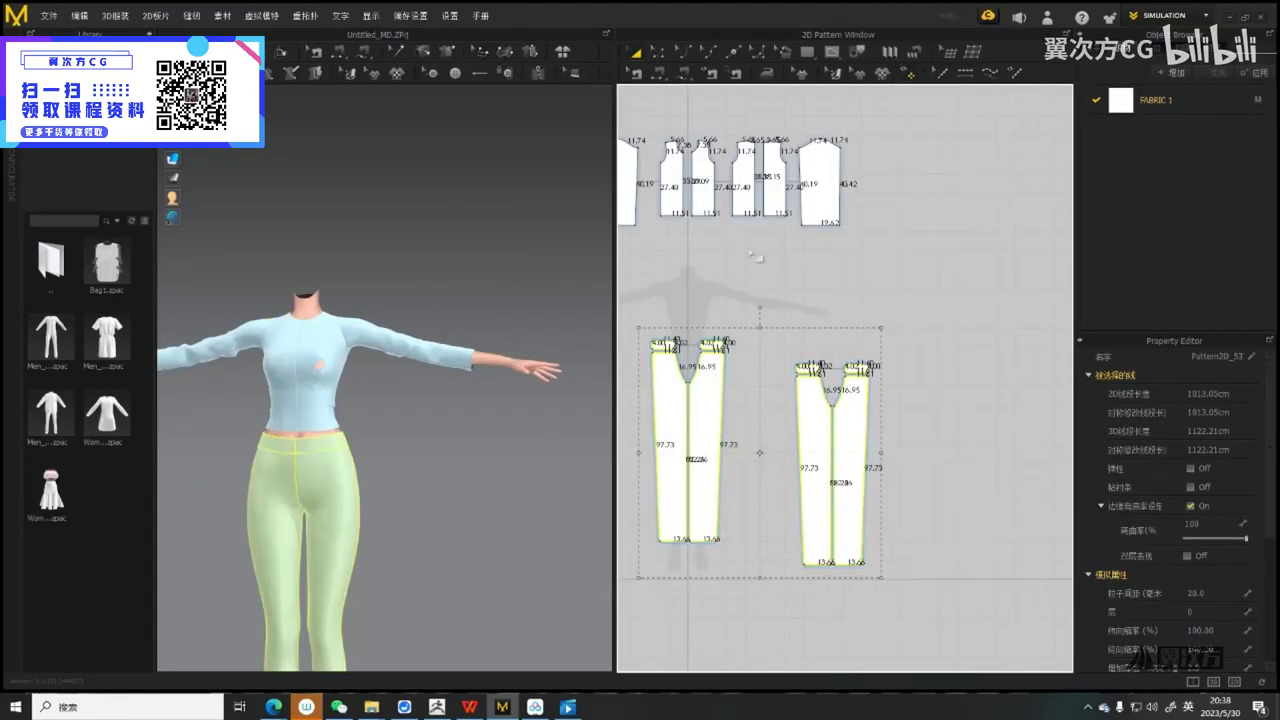
Select all bodice and sleeve pattern pieces of the top and unfreeze them
{"action": "scroll", "coordinate": [870, 478], "scroll_direction": "down", "scroll_amount": 2}
{"action": "left_click_drag", "start_coordinate": [658, 270], "coordinate": [948, 480]}
{"action": "left_click_drag", "start_coordinate": [991, 314], "coordinate": [671, 500]}
{"action": "right_click", "coordinate": [929, 377]}
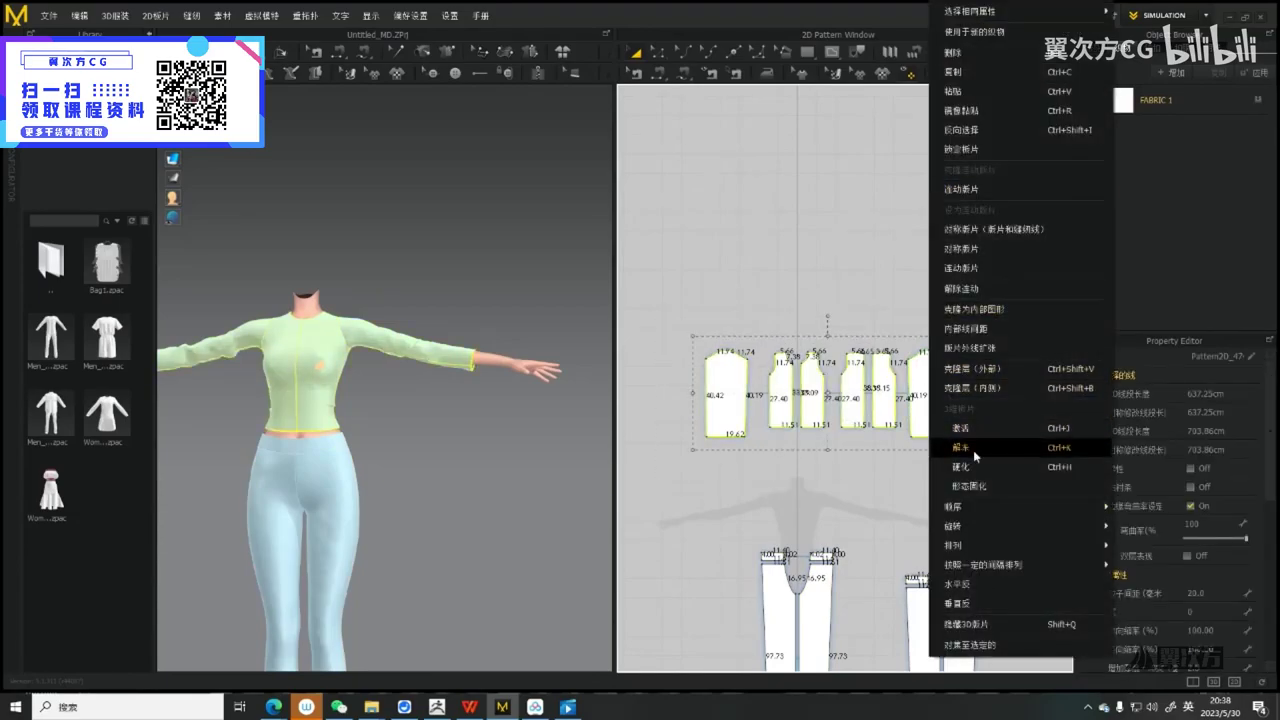
{"action": "left_click", "coordinate": [974, 452]}
Simulate the top and pull at both sleeves so the fabric settles on the avatar's arms, checking the fit from several angles
{"action": "scroll", "coordinate": [420, 317], "scroll_direction": "up", "scroll_amount": 4}
{"action": "middle_click_drag", "start_coordinate": [355, 358], "coordinate": [421, 355]}
{"action": "scroll", "coordinate": [421, 355], "scroll_direction": "up", "scroll_amount": 4}
{"action": "left_click_drag", "start_coordinate": [453, 319], "coordinate": [509, 354]}
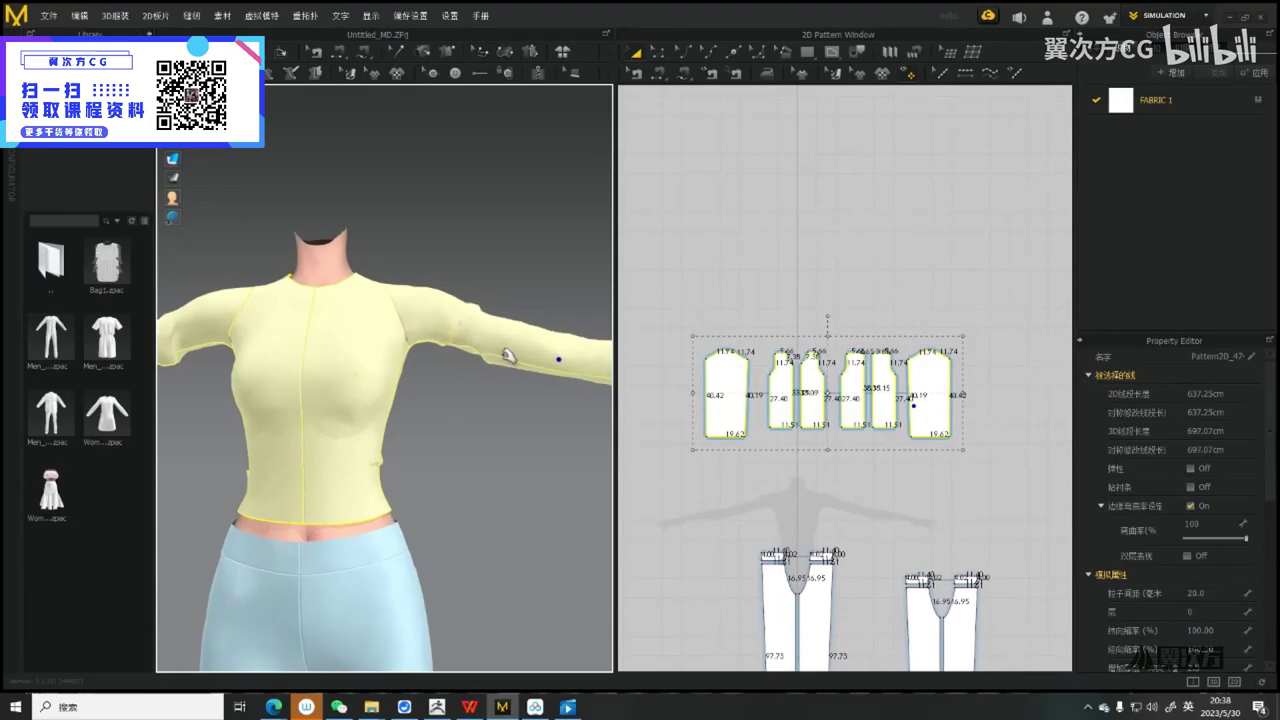
{"action": "scroll", "coordinate": [443, 343], "scroll_direction": "down", "scroll_amount": 4}
{"action": "scroll", "coordinate": [258, 352], "scroll_direction": "up", "scroll_amount": 3}
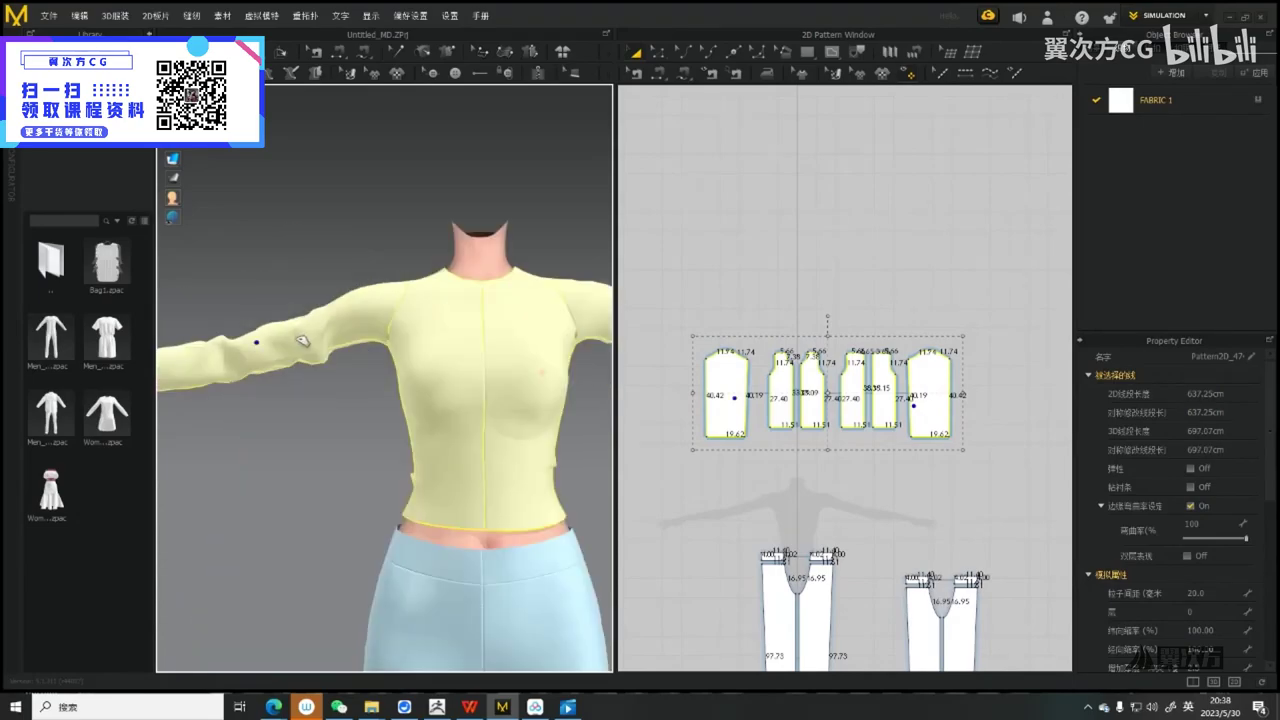
{"action": "right_click_drag", "start_coordinate": [323, 286], "coordinate": [360, 294]}
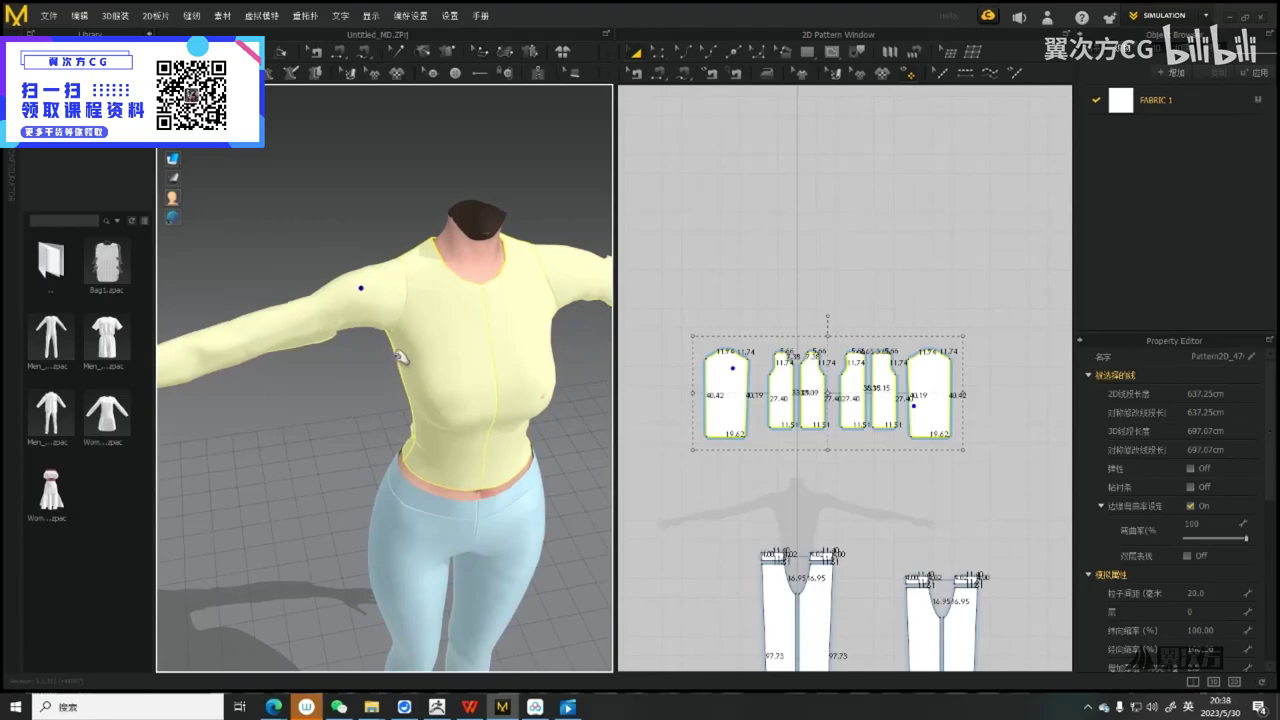
{"action": "right_click_drag", "start_coordinate": [400, 357], "coordinate": [511, 362]}
{"action": "scroll", "coordinate": [481, 373], "scroll_direction": "up", "scroll_amount": 2}
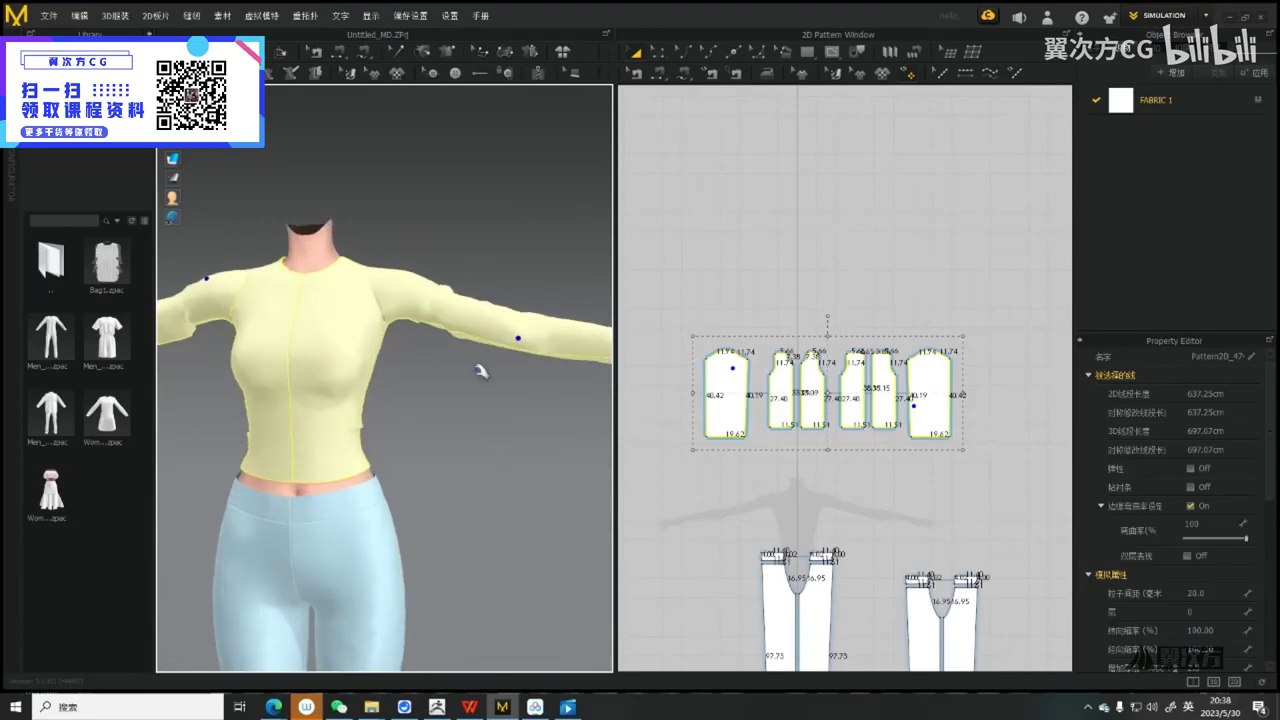
{"action": "scroll", "coordinate": [500, 330], "scroll_direction": "down", "scroll_amount": 1}
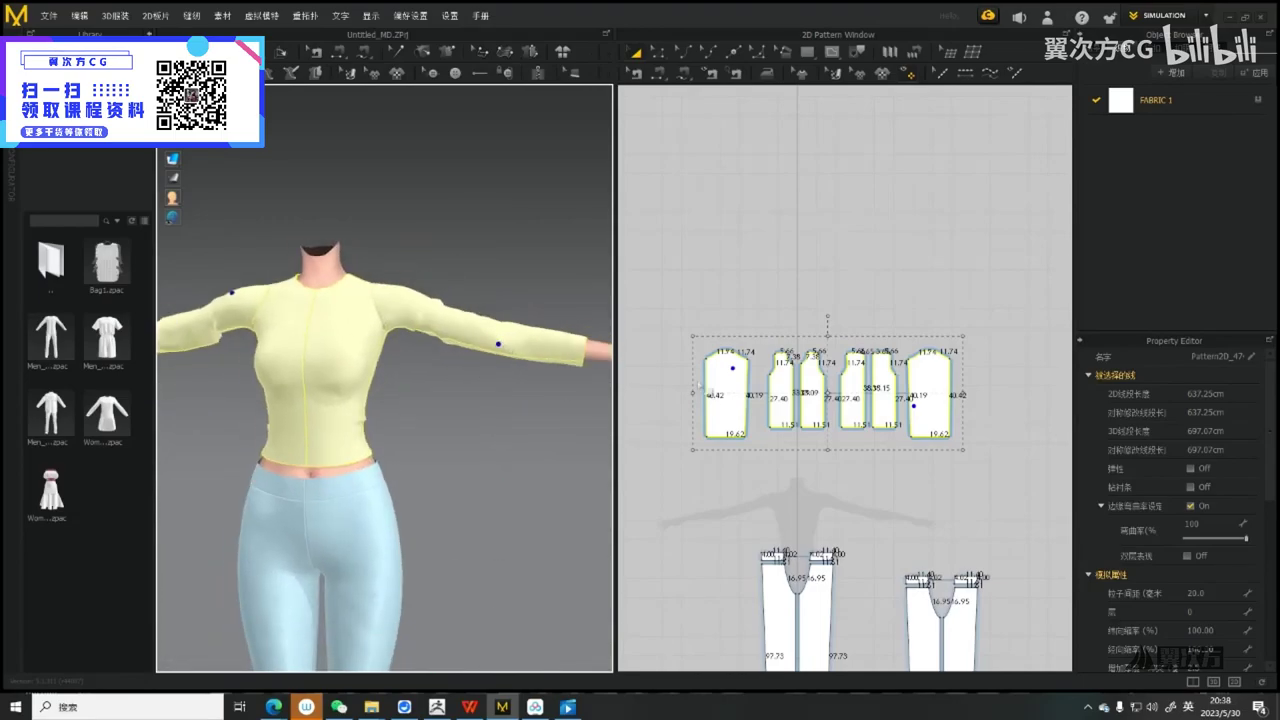
{"action": "scroll", "coordinate": [787, 466], "scroll_direction": "up", "scroll_amount": 3}
Add one offset internal line 2 cm above the hem edge of the sleeve piece, extended to the side edges
{"action": "left_click", "coordinate": [695, 418]}
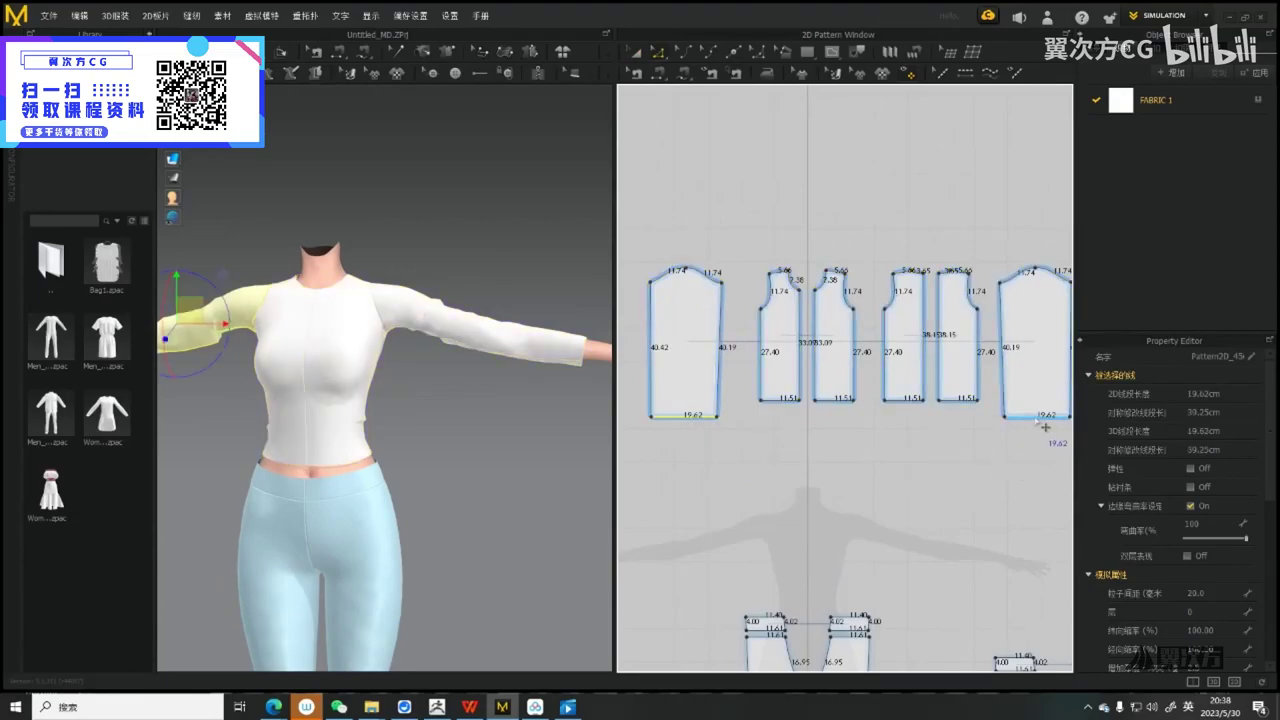
{"action": "right_click", "coordinate": [1038, 418]}
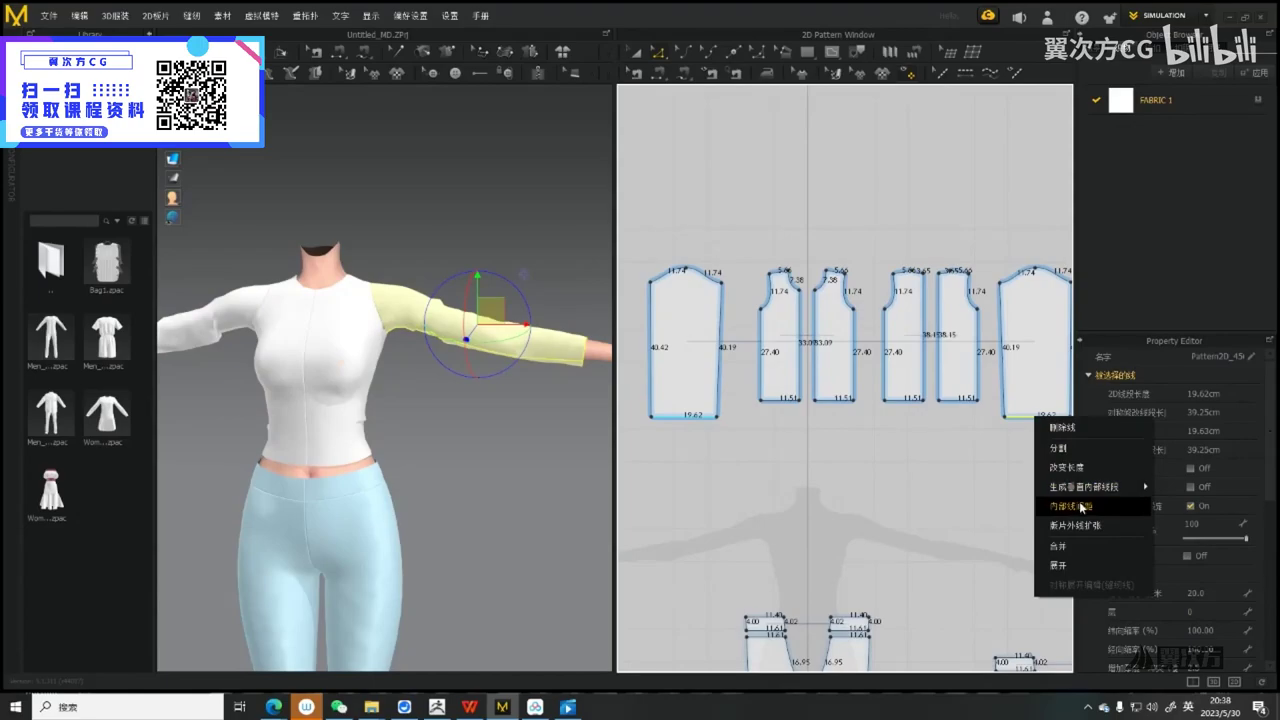
{"action": "left_click", "coordinate": [1078, 506]}
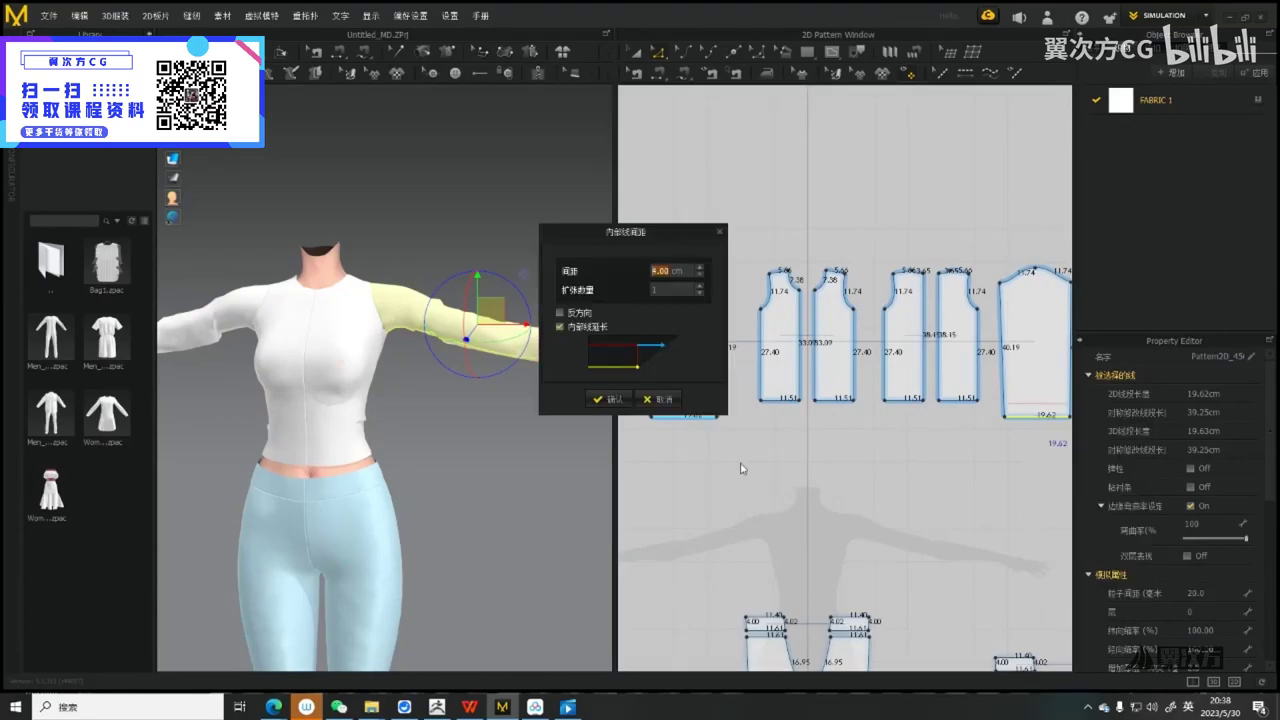
{"action": "left_click", "coordinate": [608, 399]}
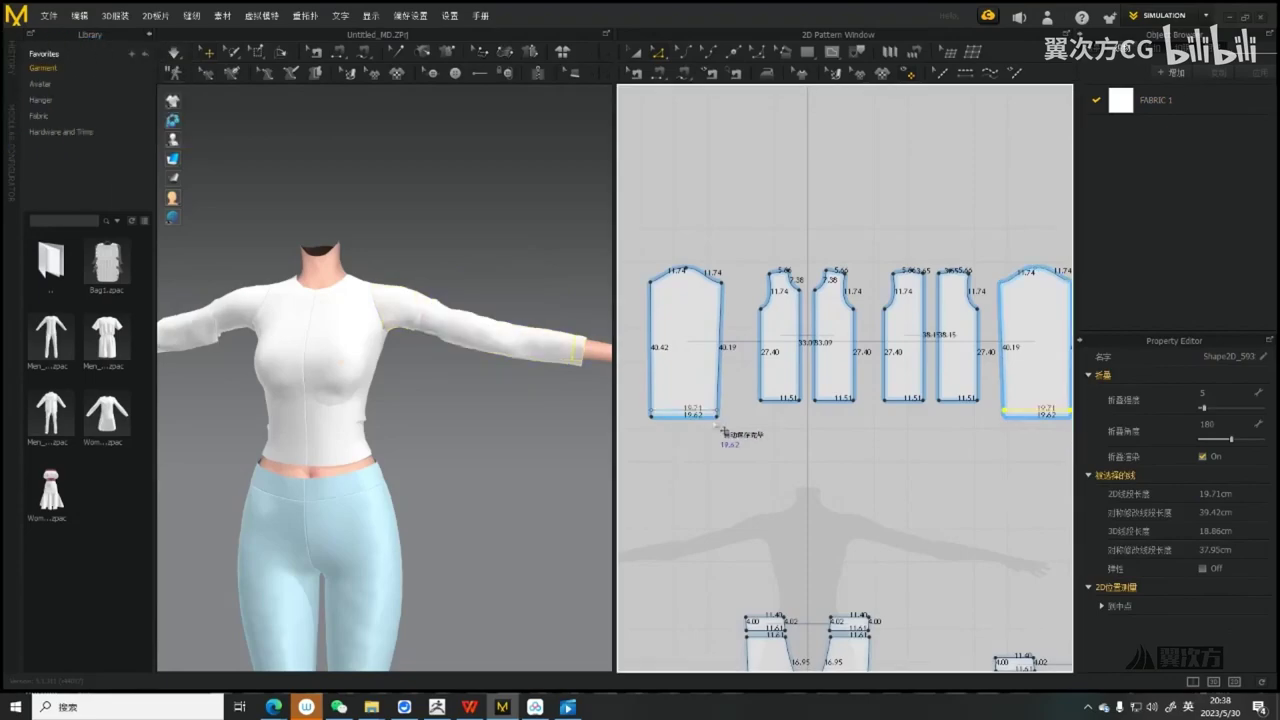
Cut and sew the sleeve along the new internal line to separate a narrow cuff piece
{"action": "scroll", "coordinate": [668, 416], "scroll_direction": "up", "scroll_amount": 4}
{"action": "right_click", "coordinate": [686, 402]}
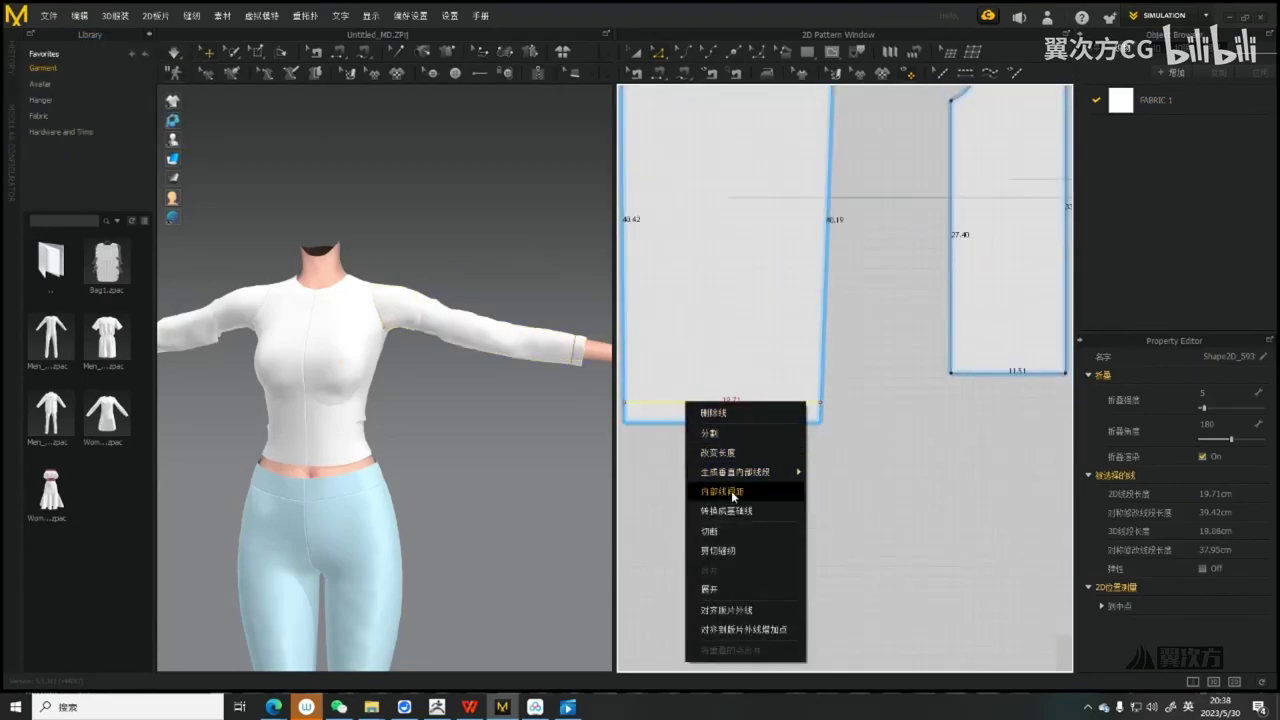
{"action": "left_click", "coordinate": [722, 551]}
{"action": "scroll", "coordinate": [687, 405], "scroll_direction": "down", "scroll_amount": 4}
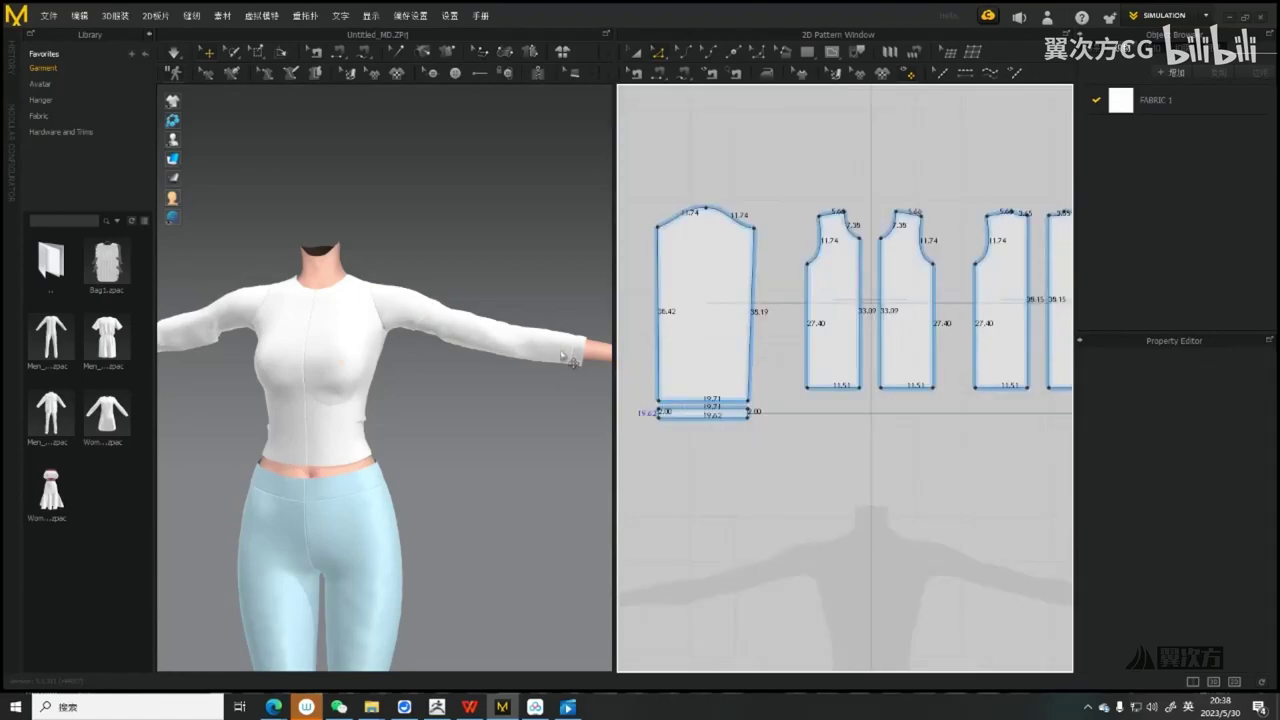
Freeze the narrow cuff piece below the first sleeve pattern piece
{"action": "left_click", "coordinate": [712, 414]}
{"action": "left_click", "coordinate": [700, 416]}
{"action": "scroll", "coordinate": [752, 433], "scroll_direction": "down", "scroll_amount": 3}
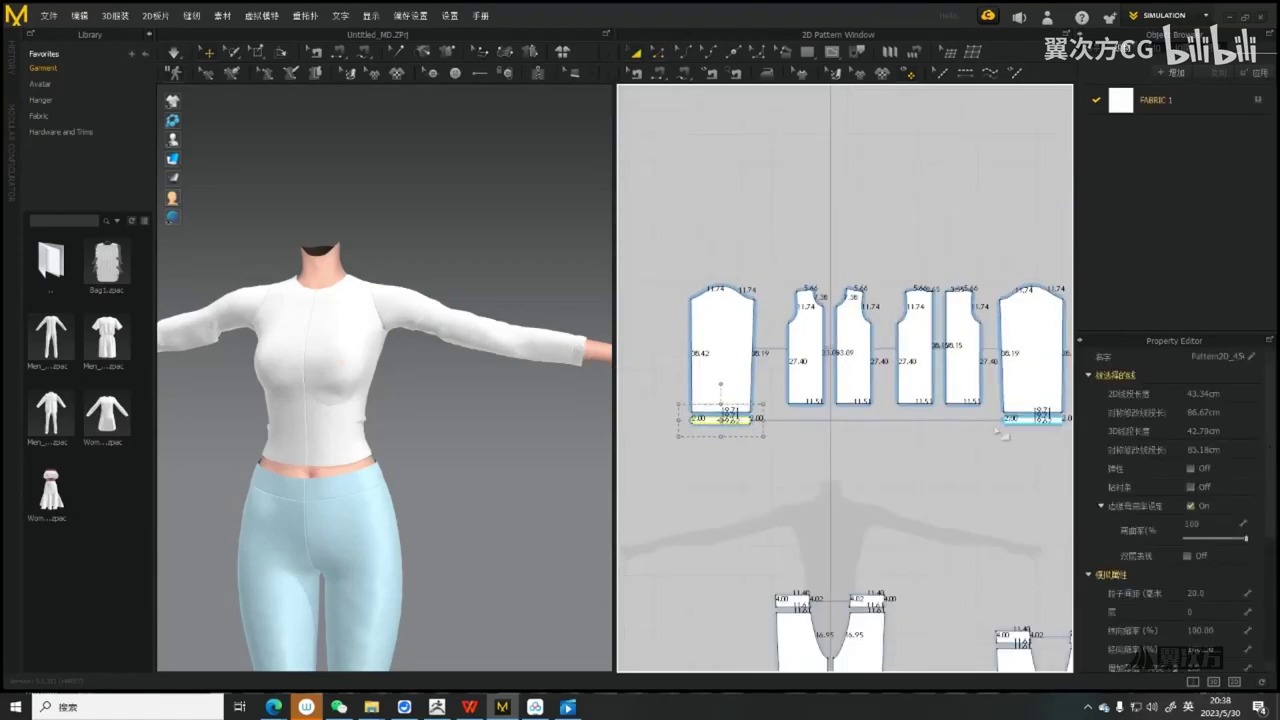
{"action": "right_click", "coordinate": [714, 427]}
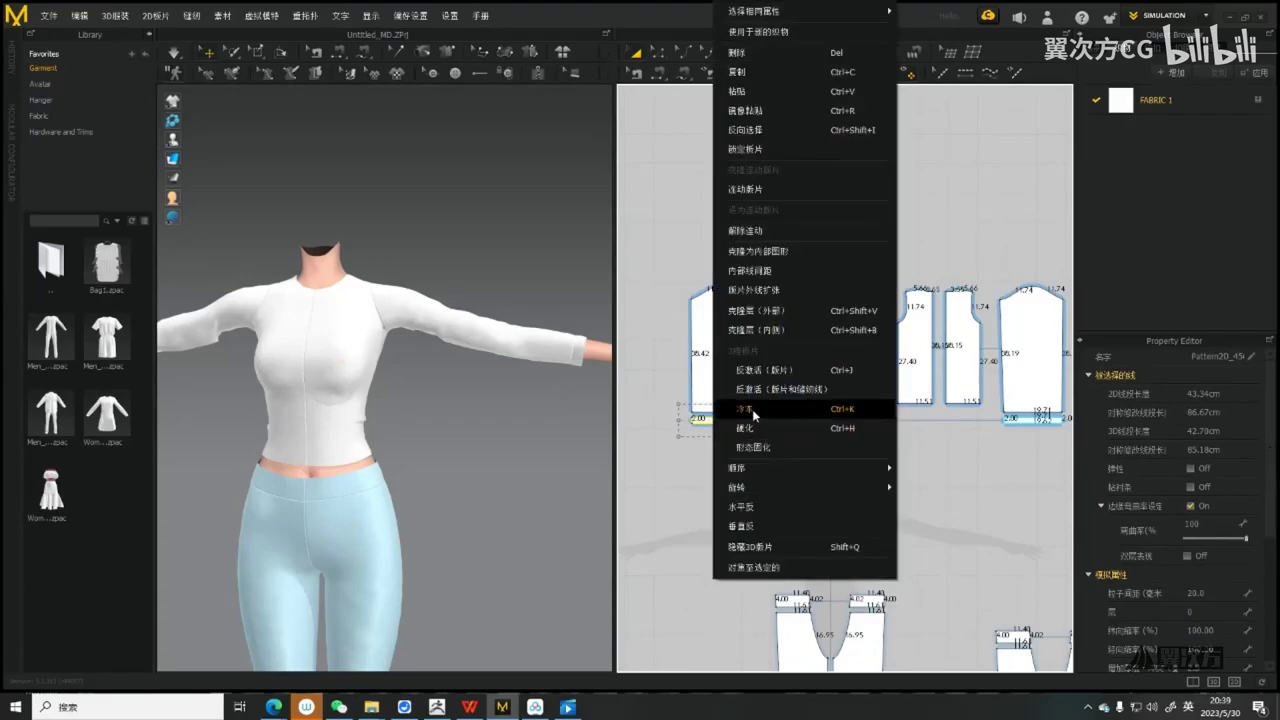
{"action": "left_click", "coordinate": [752, 409]}
{"action": "scroll", "coordinate": [553, 362], "scroll_direction": "up", "scroll_amount": 3}
{"action": "middle_click_drag", "start_coordinate": [553, 362], "coordinate": [395, 418]}
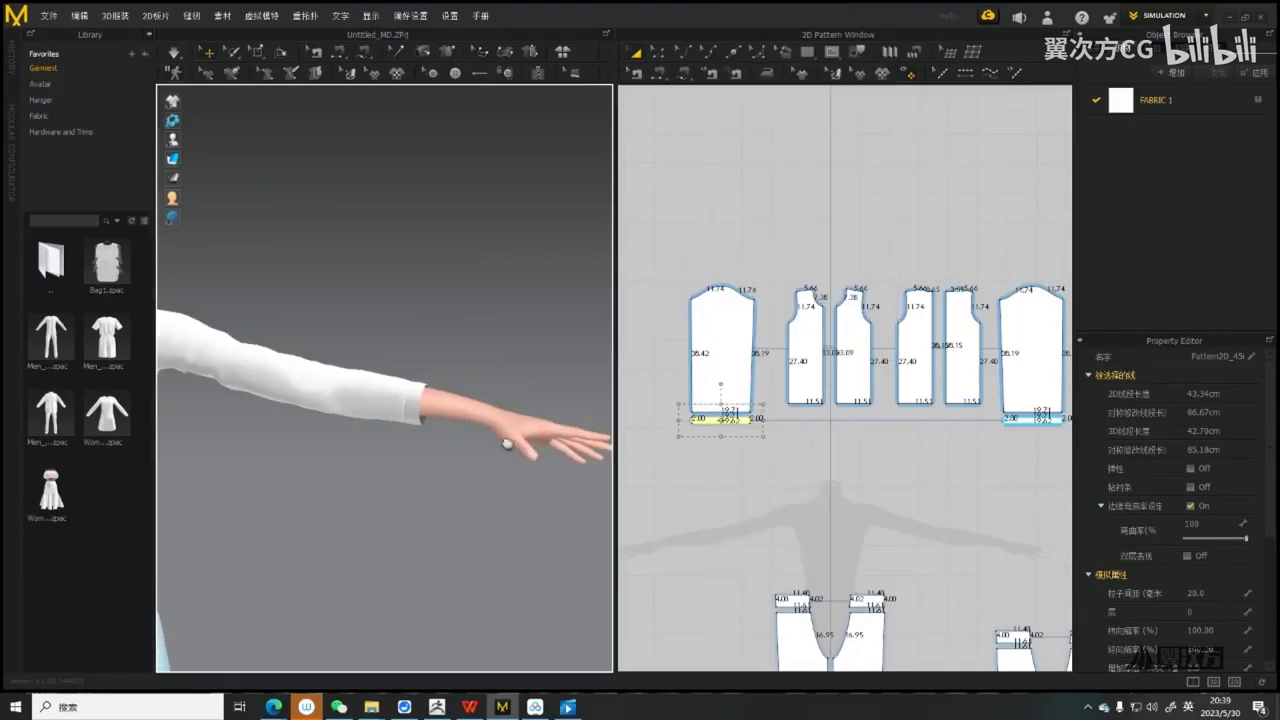
Toggle the first cuff piece's frozen state off and back on
{"action": "scroll", "coordinate": [507, 443], "scroll_direction": "down", "scroll_amount": 3}
{"action": "right_click", "coordinate": [741, 421]}
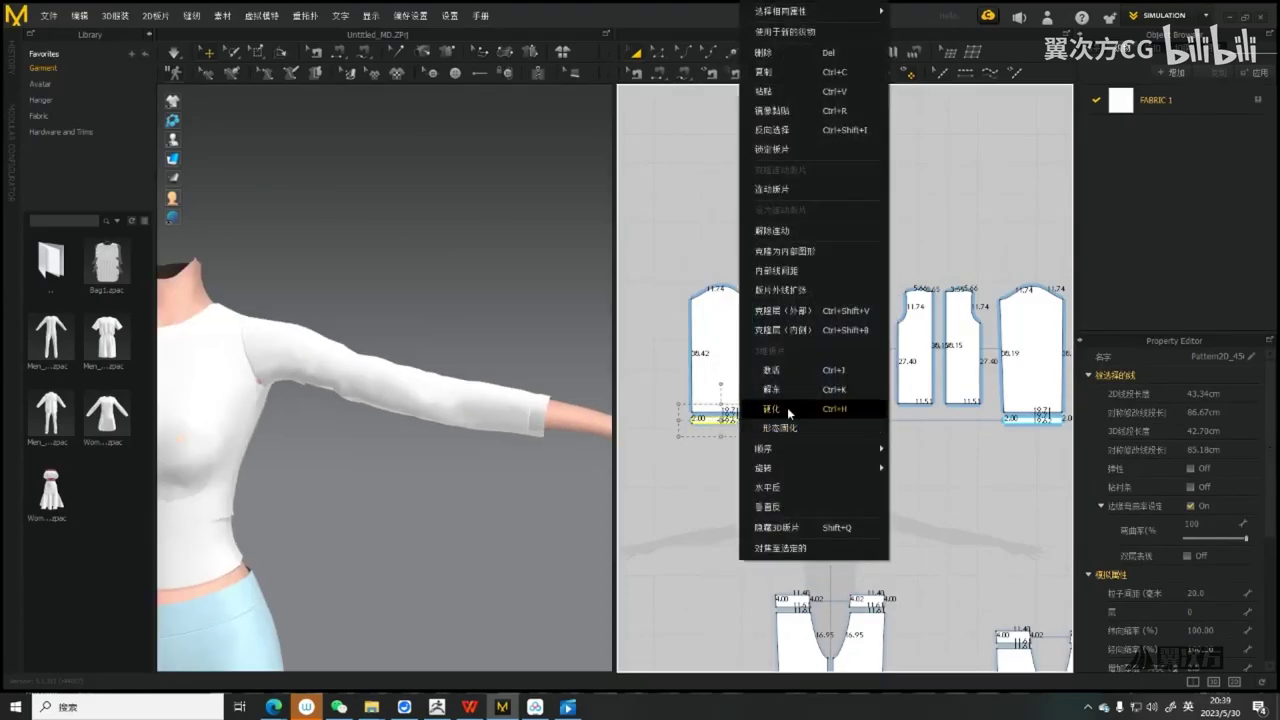
{"action": "left_click", "coordinate": [784, 391]}
{"action": "right_click", "coordinate": [745, 421]}
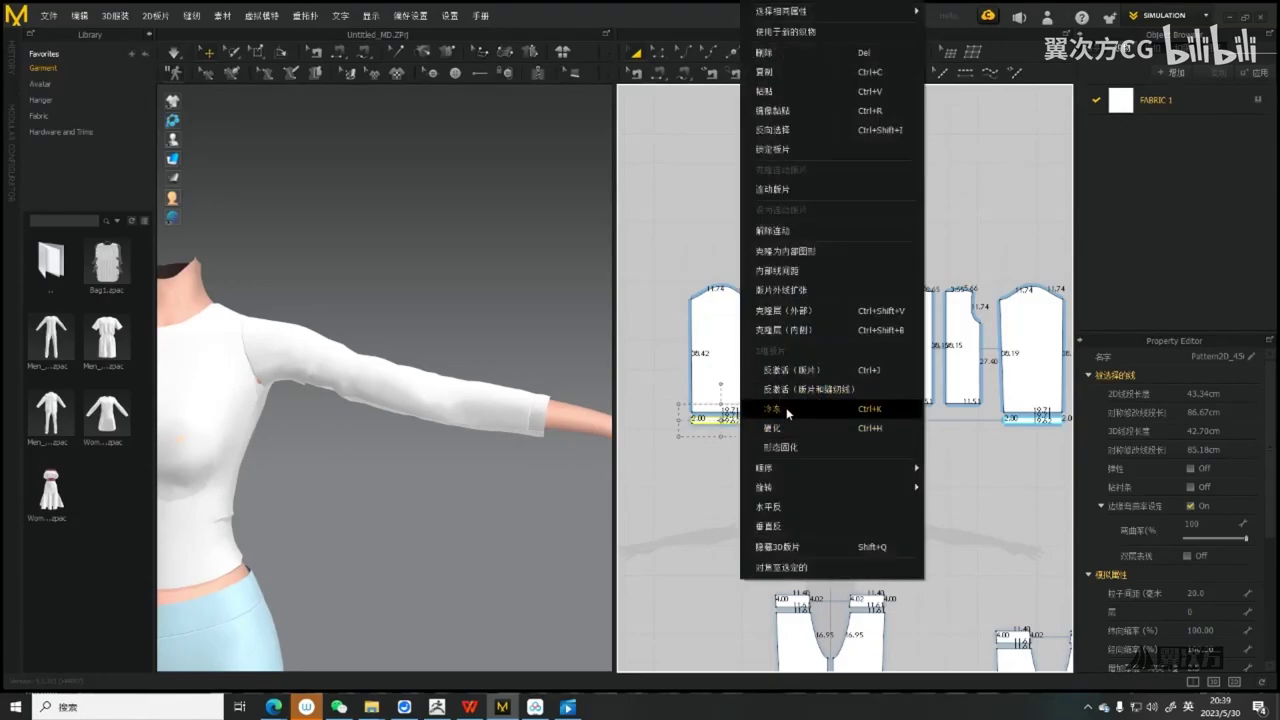
{"action": "left_click", "coordinate": [786, 407]}
{"action": "scroll", "coordinate": [713, 424], "scroll_direction": "up", "scroll_amount": 4}
{"action": "left_click", "coordinate": [740, 410]}
{"action": "right_click", "coordinate": [763, 410]}
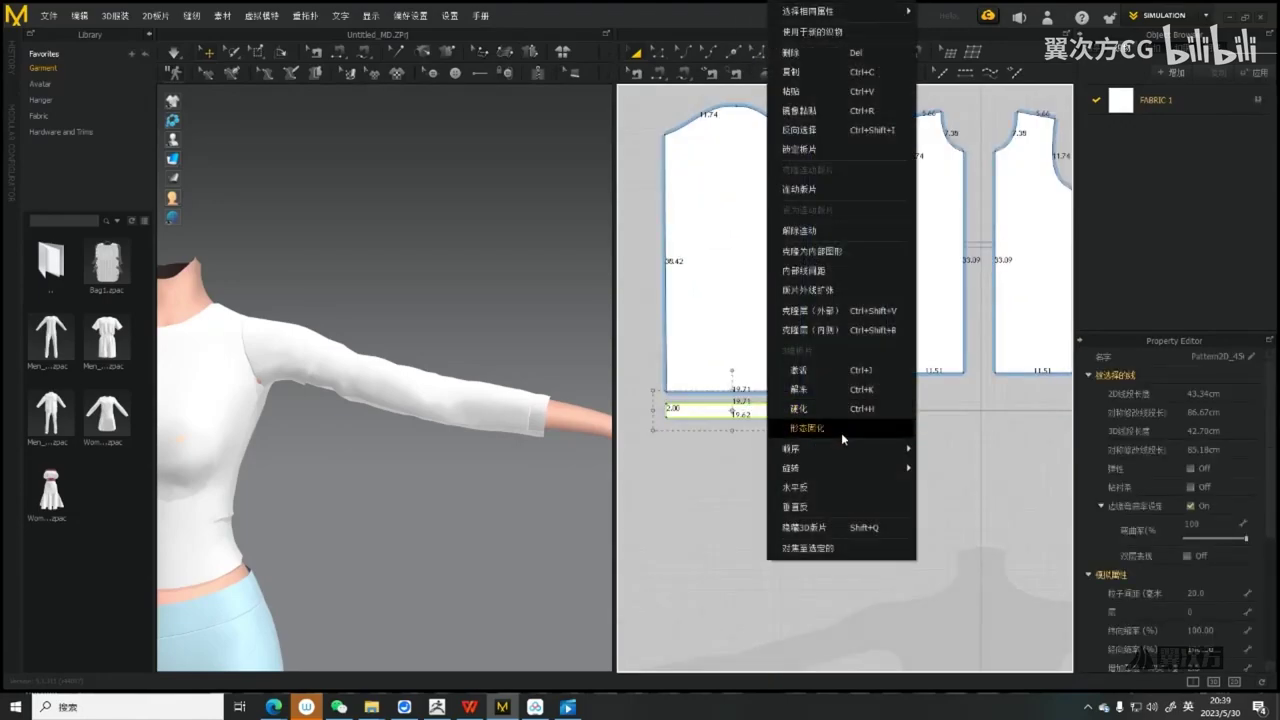
{"action": "left_click", "coordinate": [797, 391]}
{"action": "right_click", "coordinate": [757, 412]}
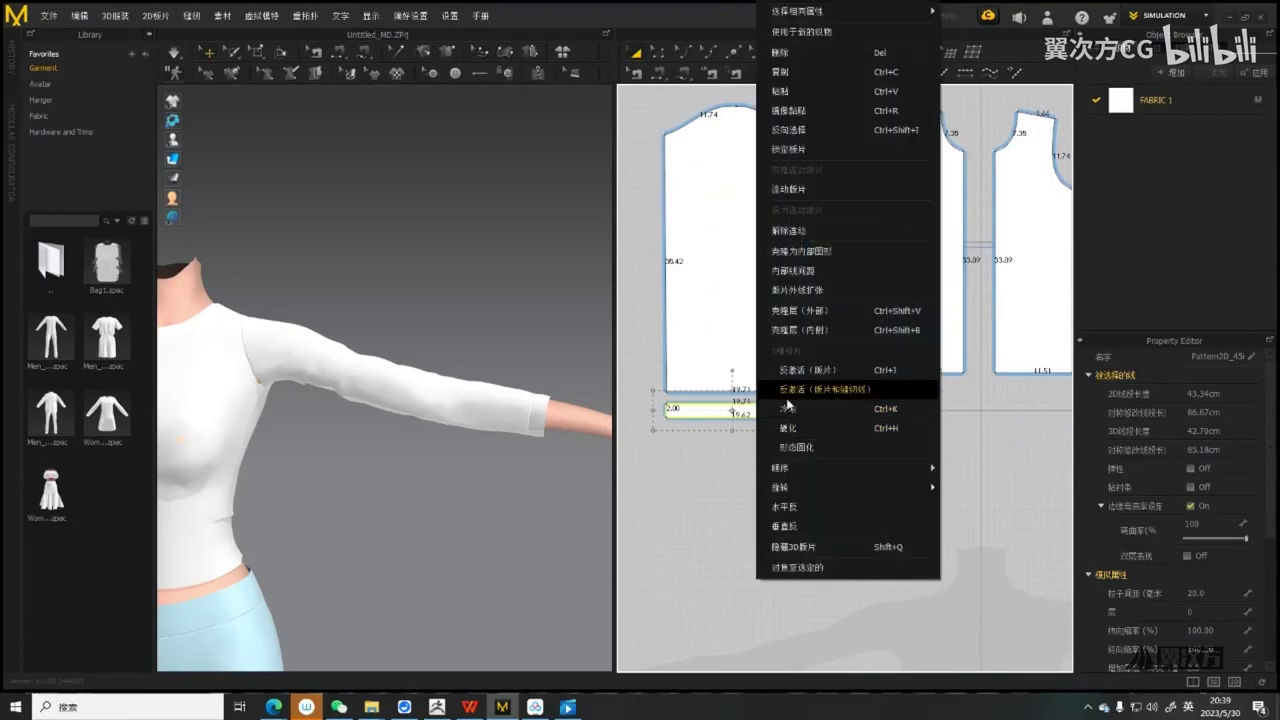
{"action": "left_click", "coordinate": [785, 406]}
{"action": "left_click", "coordinate": [729, 483]}
Select the cuff on the avatar's left wrist and freeze its pattern piece as well
{"action": "left_click", "coordinate": [486, 408]}
{"action": "key", "text": "2"}
{"action": "scroll", "coordinate": [486, 431], "scroll_direction": "down", "scroll_amount": 4}
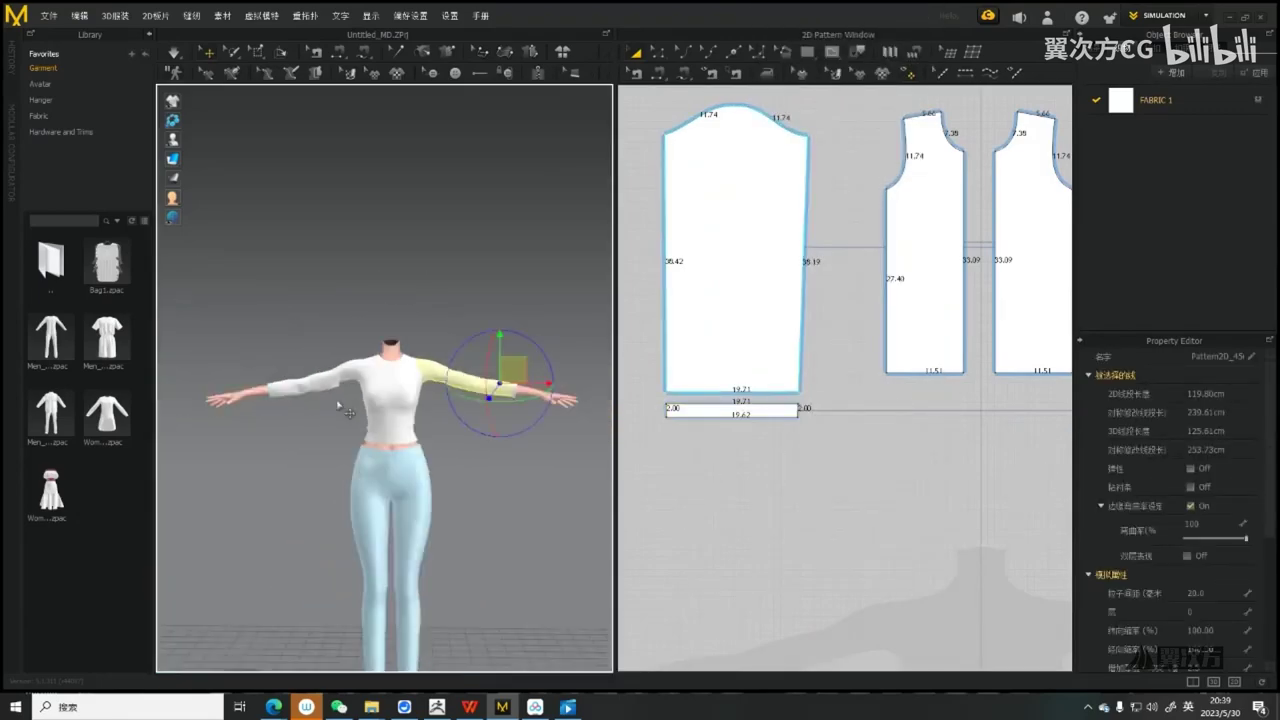
{"action": "middle_click_drag", "start_coordinate": [337, 403], "coordinate": [340, 472]}
{"action": "scroll", "coordinate": [340, 472], "scroll_direction": "up", "scroll_amount": 5}
{"action": "middle_click_drag", "start_coordinate": [437, 571], "coordinate": [317, 446]}
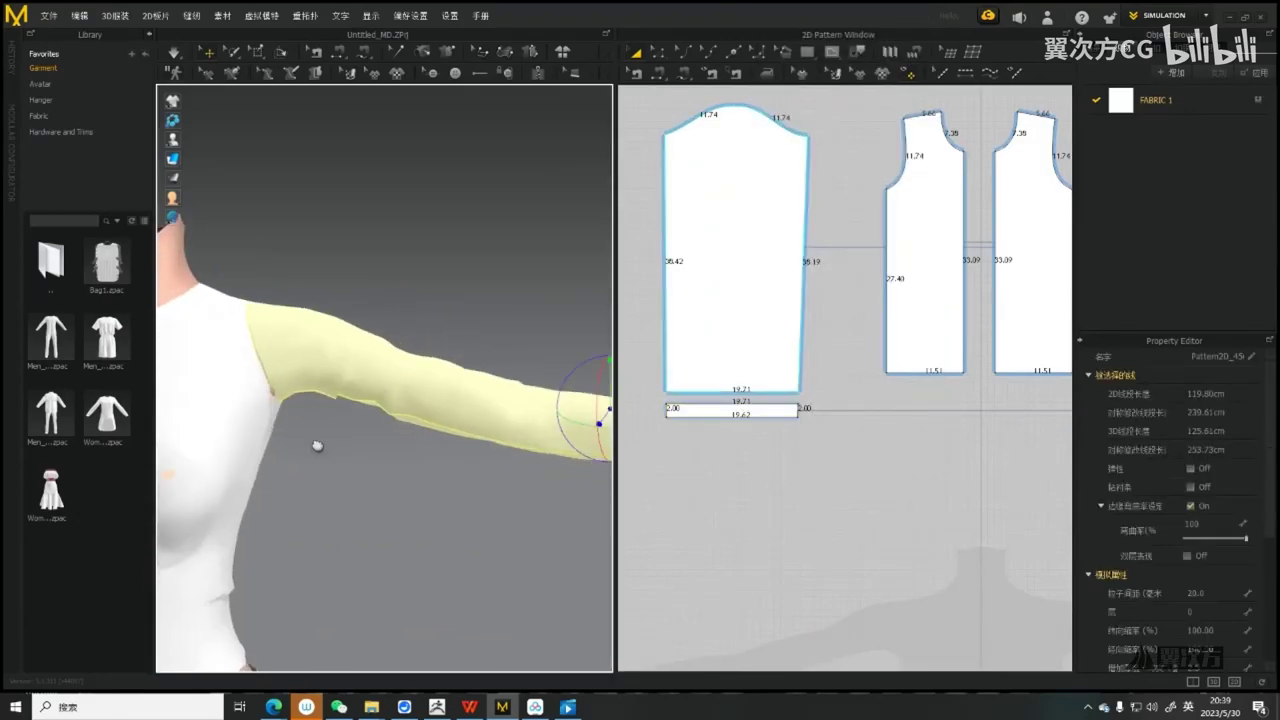
{"action": "scroll", "coordinate": [317, 446], "scroll_direction": "down", "scroll_amount": 4}
{"action": "scroll", "coordinate": [426, 423], "scroll_direction": "up", "scroll_amount": 3}
{"action": "left_click", "coordinate": [518, 404]}
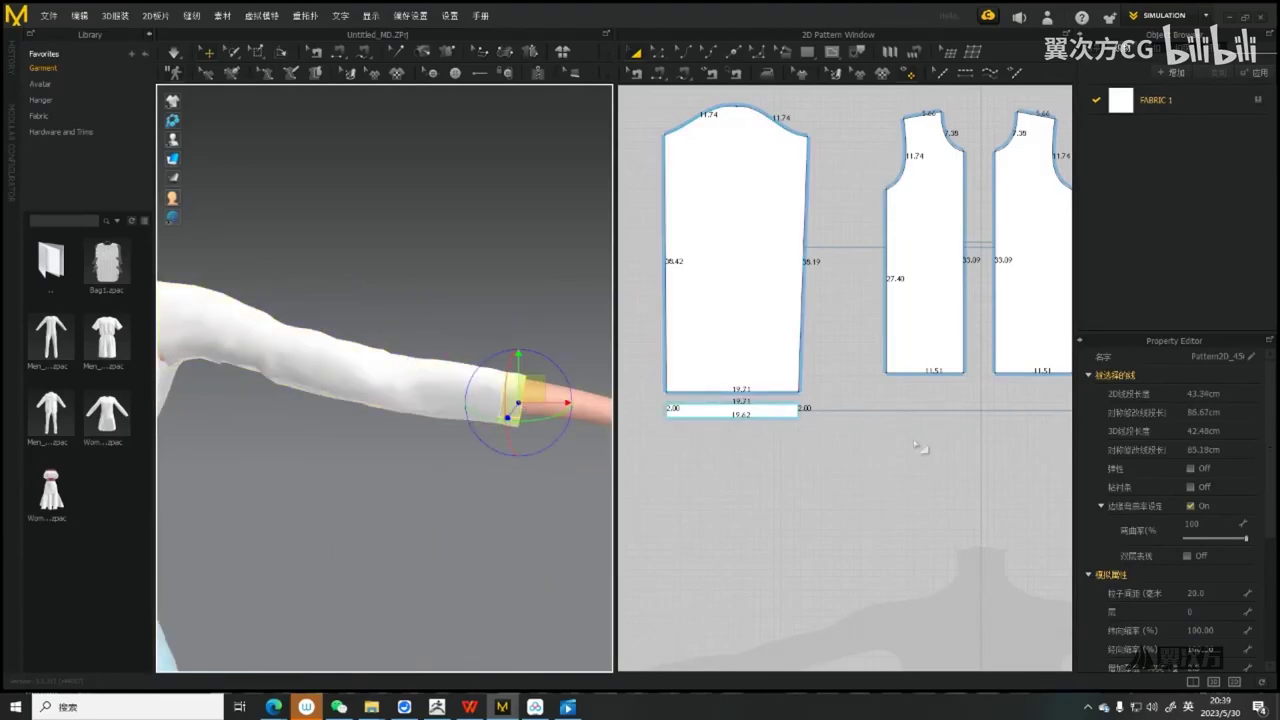
{"action": "scroll", "coordinate": [914, 442], "scroll_direction": "down", "scroll_amount": 3}
{"action": "middle_click_drag", "start_coordinate": [914, 445], "coordinate": [629, 480]}
{"action": "scroll", "coordinate": [900, 425], "scroll_direction": "up", "scroll_amount": 3}
{"action": "right_click", "coordinate": [955, 444]}
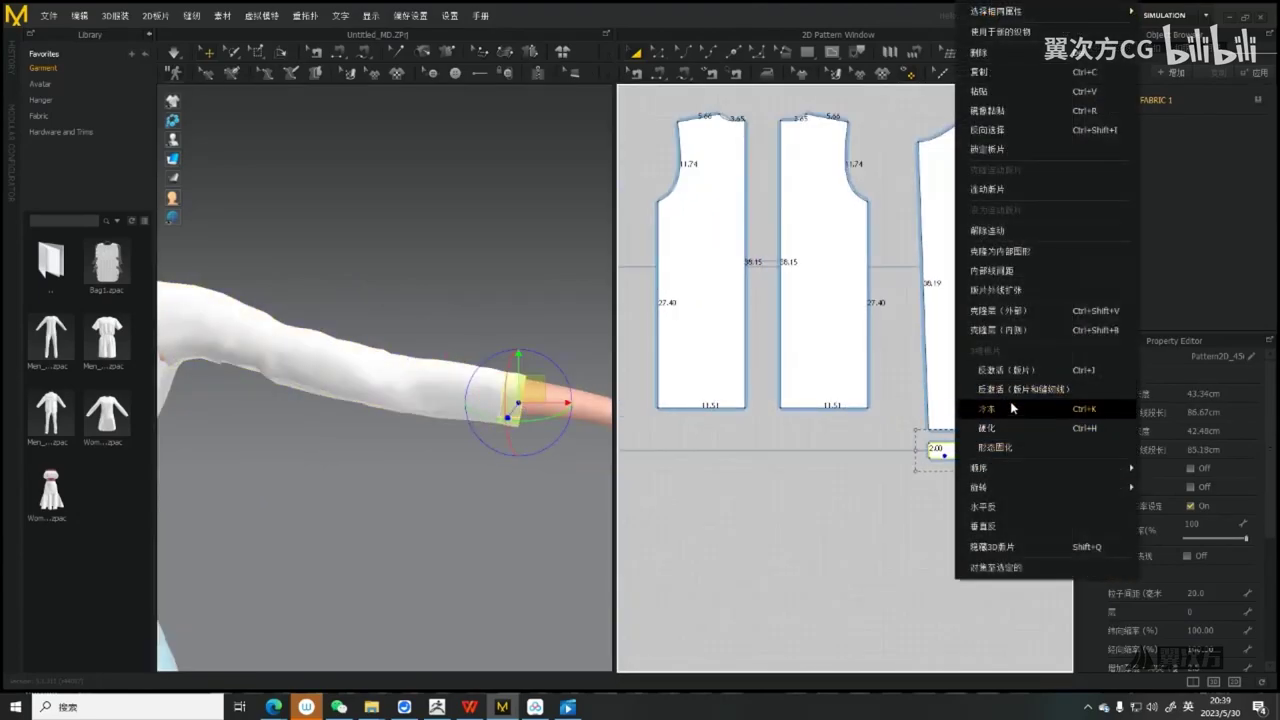
{"action": "left_click", "coordinate": [1012, 408]}
Simulate the top with both cuffs frozen and pull at the sleeve on the avatar's right arm
{"action": "scroll", "coordinate": [451, 410], "scroll_direction": "down", "scroll_amount": 5}
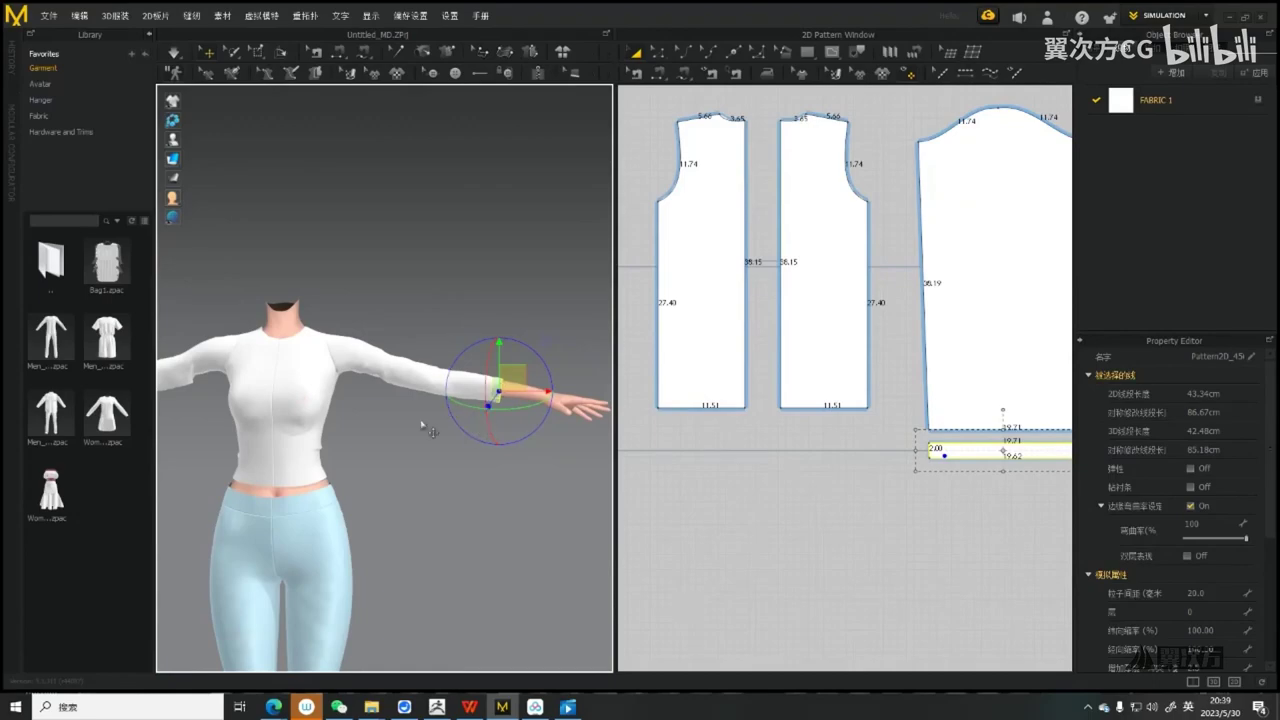
{"action": "scroll", "coordinate": [422, 427], "scroll_direction": "down", "scroll_amount": 1}
{"action": "middle_click_drag", "start_coordinate": [390, 396], "coordinate": [447, 404]}
{"action": "key", "text": "space"}
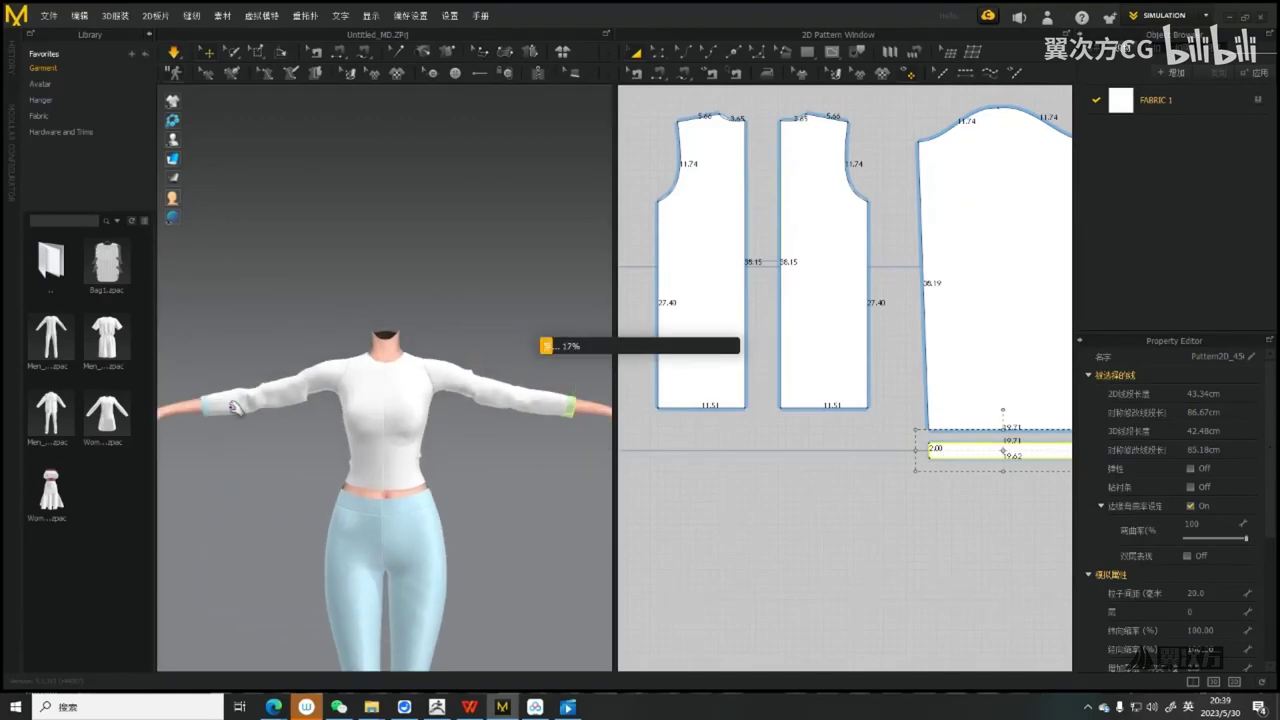
{"action": "scroll", "coordinate": [250, 407], "scroll_direction": "up", "scroll_amount": 2}
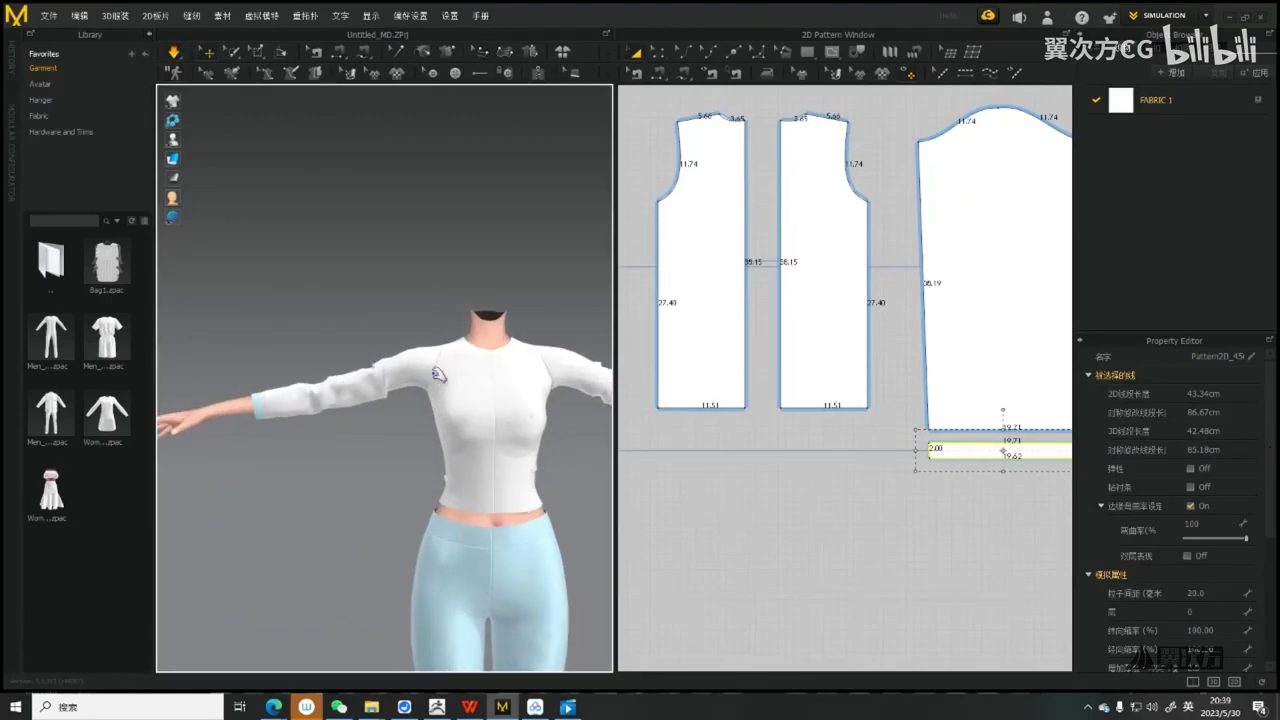
{"action": "left_click", "coordinate": [404, 378]}
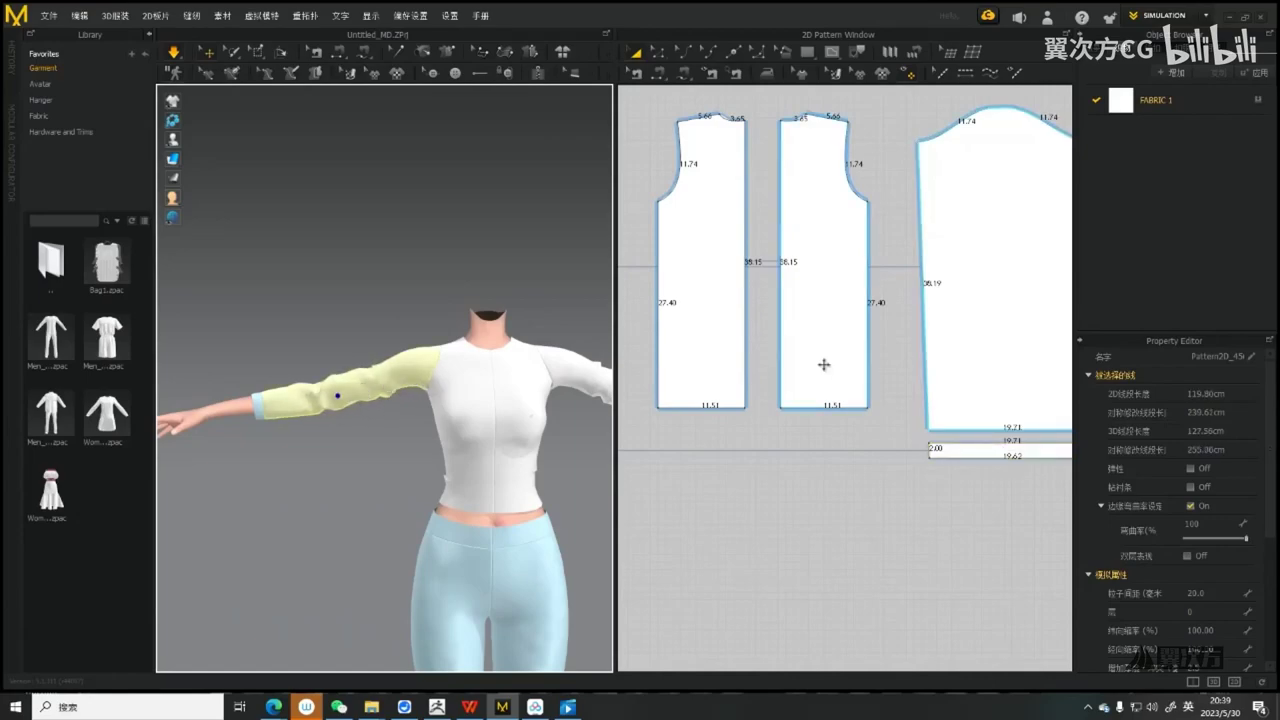
Select both sleeve pattern pieces and move them up to open a gap above the cuff pieces
{"action": "left_click", "coordinate": [796, 365]}
{"action": "scroll", "coordinate": [796, 365], "scroll_direction": "down", "scroll_amount": 5}
{"action": "middle_click_drag", "start_coordinate": [897, 377], "coordinate": [887, 404]}
{"action": "left_click", "coordinate": [889, 369]}
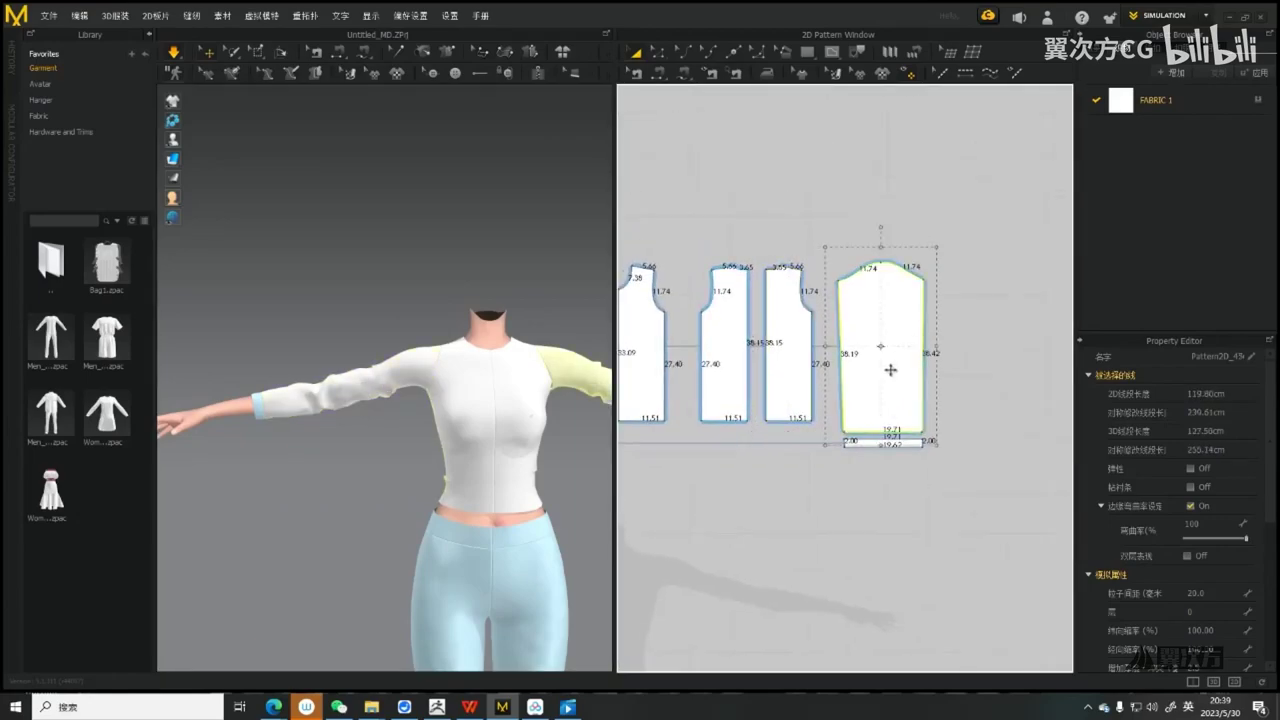
{"action": "middle_click_drag", "start_coordinate": [704, 478], "coordinate": [880, 475]}
{"action": "left_click", "coordinate": [720, 336], "text": "shift"}
{"action": "scroll", "coordinate": [720, 336], "scroll_direction": "down", "scroll_amount": 3}
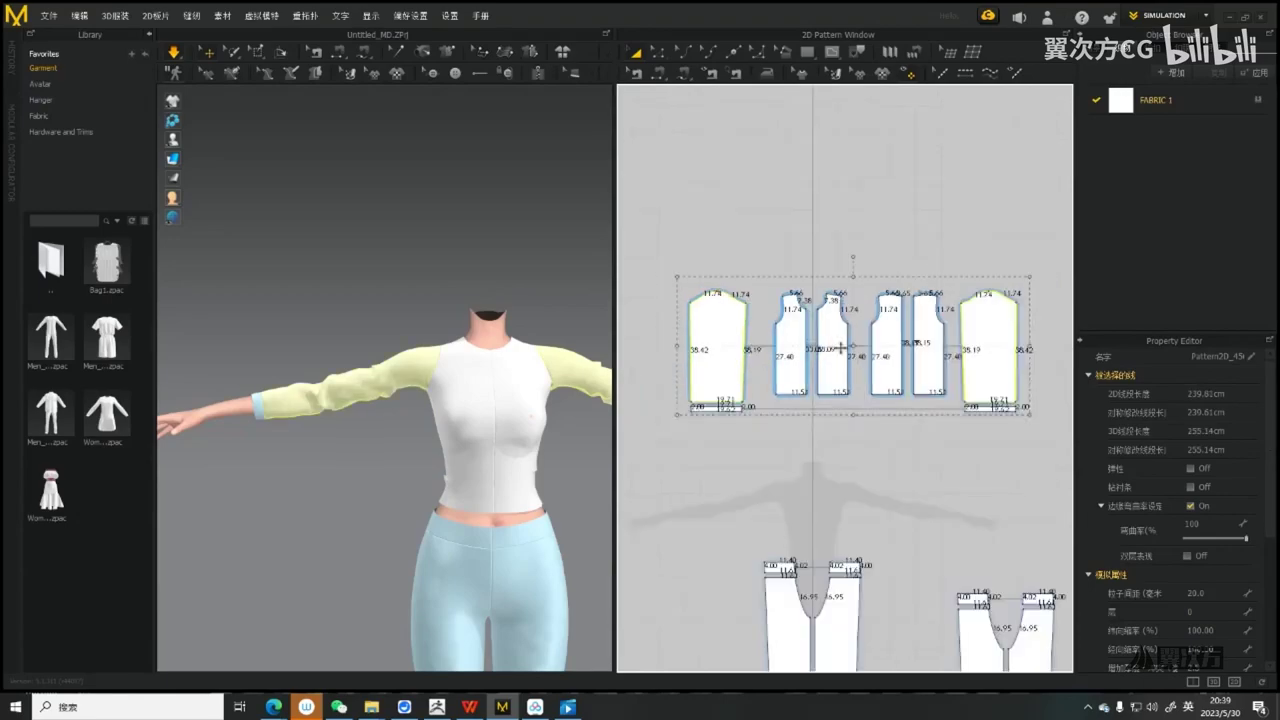
{"action": "middle_click_drag", "start_coordinate": [855, 341], "coordinate": [798, 370]}
{"action": "left_click_drag", "start_coordinate": [931, 364], "coordinate": [931, 324]}
{"action": "middle_click_drag", "start_coordinate": [688, 400], "coordinate": [732, 405]}
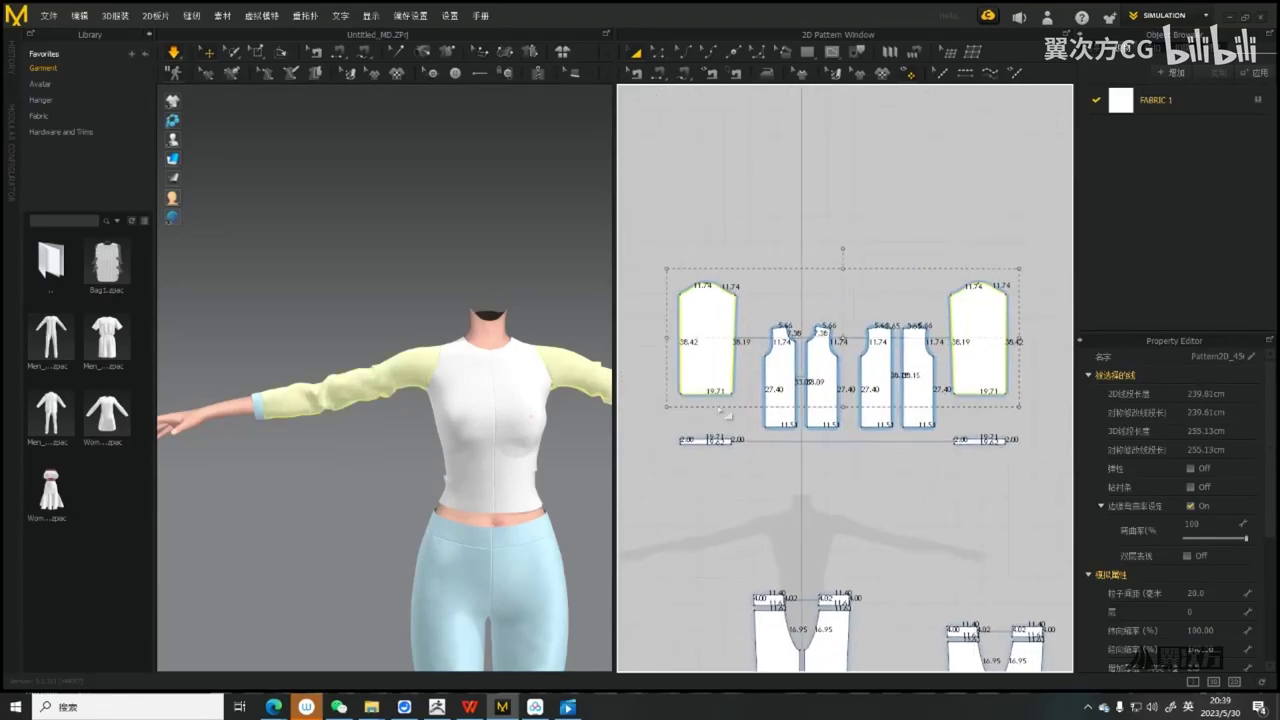
Lengthen both sleeve pieces by moving the lower edge down about 1.8 cm
{"action": "key", "text": "z"}
{"action": "left_click", "coordinate": [704, 393]}
{"action": "scroll", "coordinate": [704, 405], "scroll_direction": "up", "scroll_amount": 5}
{"action": "scroll", "coordinate": [706, 400], "scroll_direction": "down", "scroll_amount": 4}
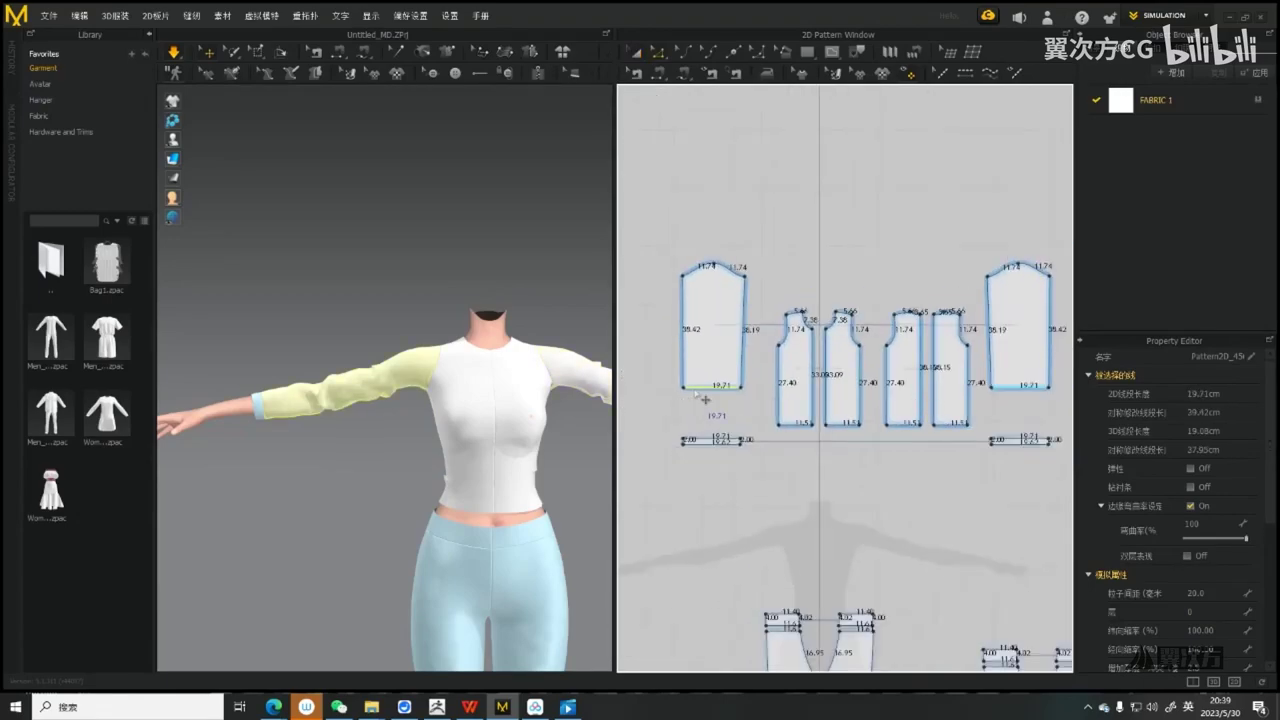
{"action": "left_click_drag", "start_coordinate": [705, 399], "coordinate": [715, 404]}
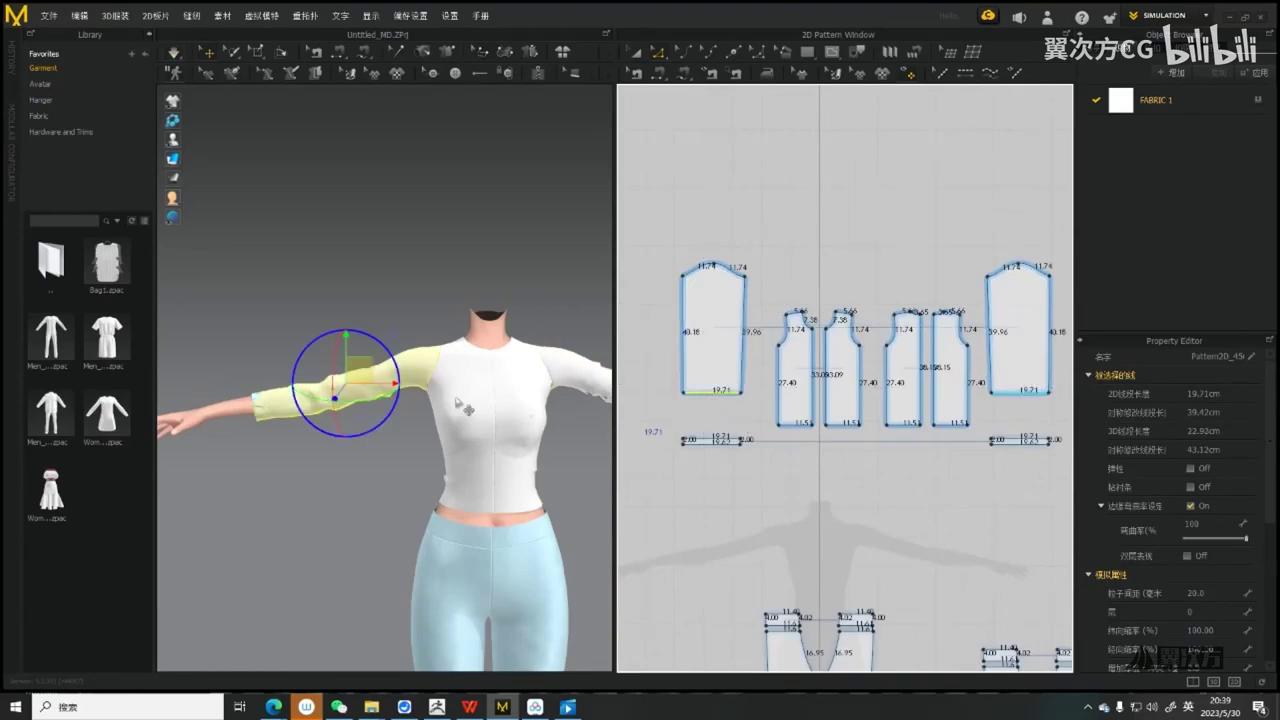
Simulate the lengthened sleeves and pull at the fabric on the avatar's right arm and shoulder
{"action": "key", "text": "space"}
{"action": "scroll", "coordinate": [308, 396], "scroll_direction": "up", "scroll_amount": 2}
{"action": "left_click", "coordinate": [303, 400]}
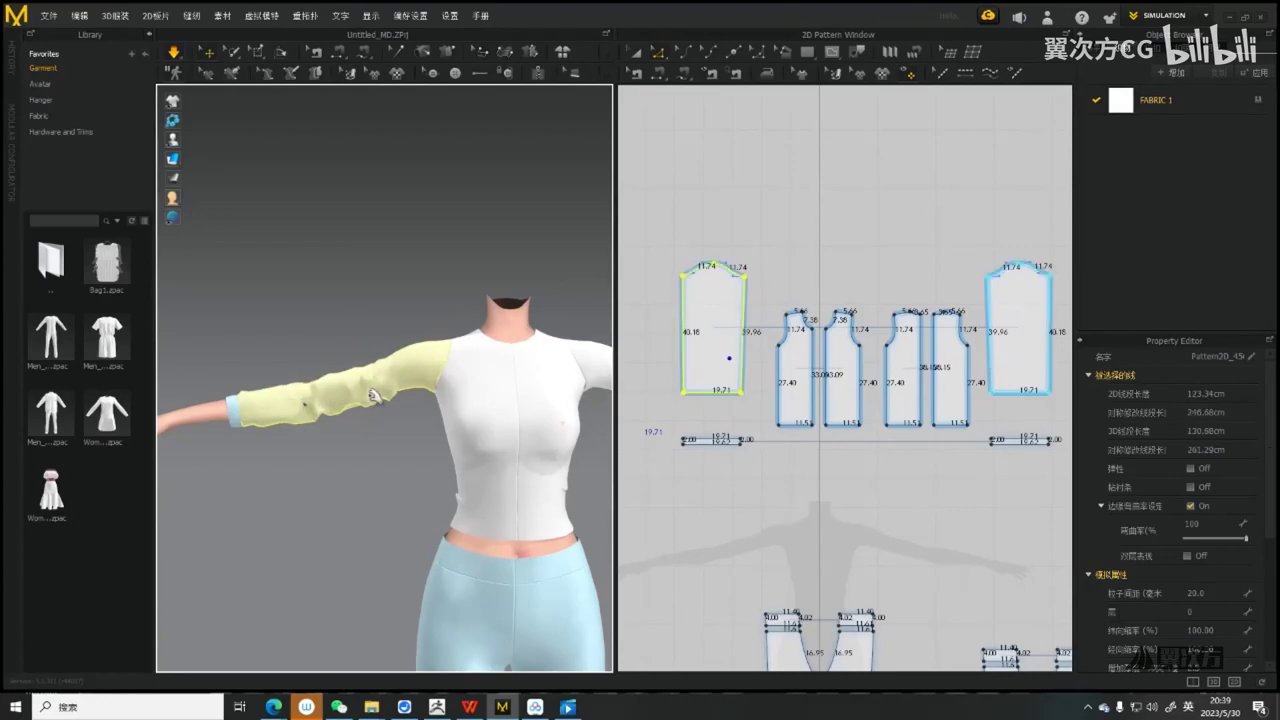
{"action": "scroll", "coordinate": [420, 434], "scroll_direction": "up", "scroll_amount": 4}
{"action": "left_click", "coordinate": [481, 370]}
{"action": "scroll", "coordinate": [474, 455], "scroll_direction": "down", "scroll_amount": 5}
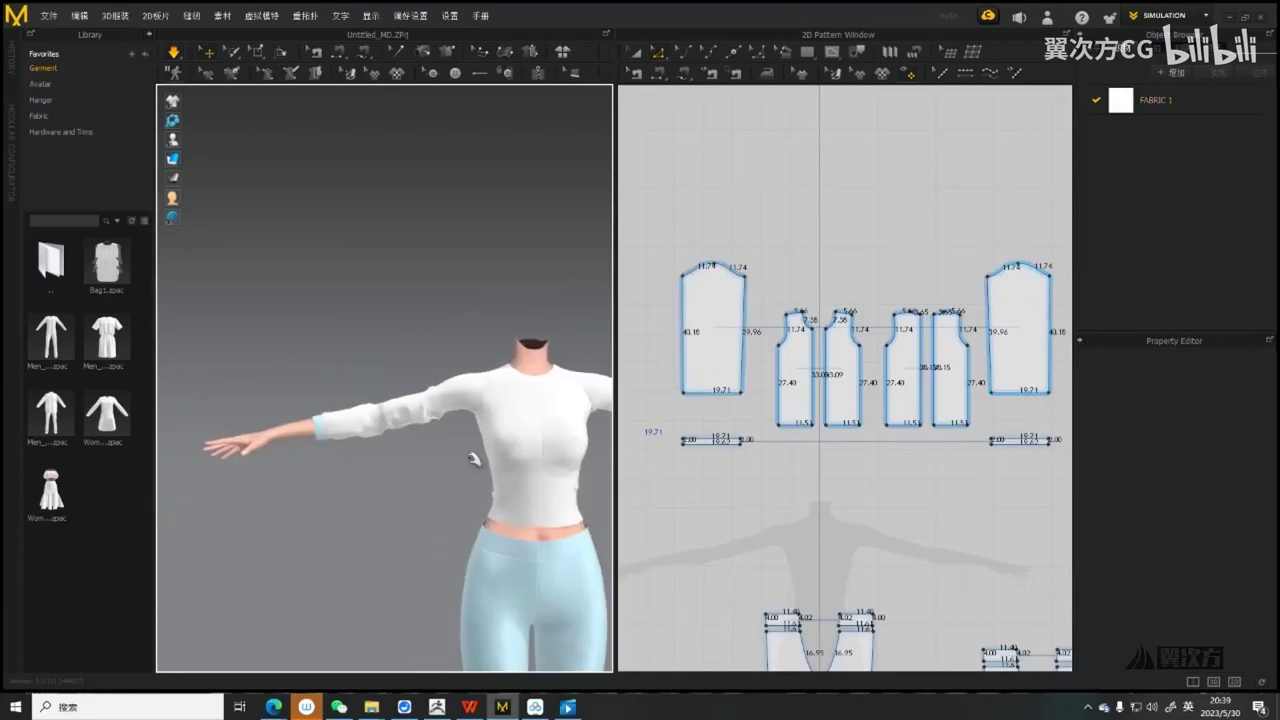
Examine the wrinkles along the sleeve on the avatar's right arm from several angles, tugging at the fabric
{"action": "mouse_move", "coordinate": [474, 457]}
{"action": "right_mouse_down"}
{"action": "mouse_move", "coordinate": [586, 426]}
{"action": "mouse_move", "coordinate": [629, 436]}
{"action": "mouse_move", "coordinate": [479, 434]}
{"action": "right_mouse_up"}
{"action": "scroll", "coordinate": [480, 434], "scroll_direction": "up", "scroll_amount": 5}
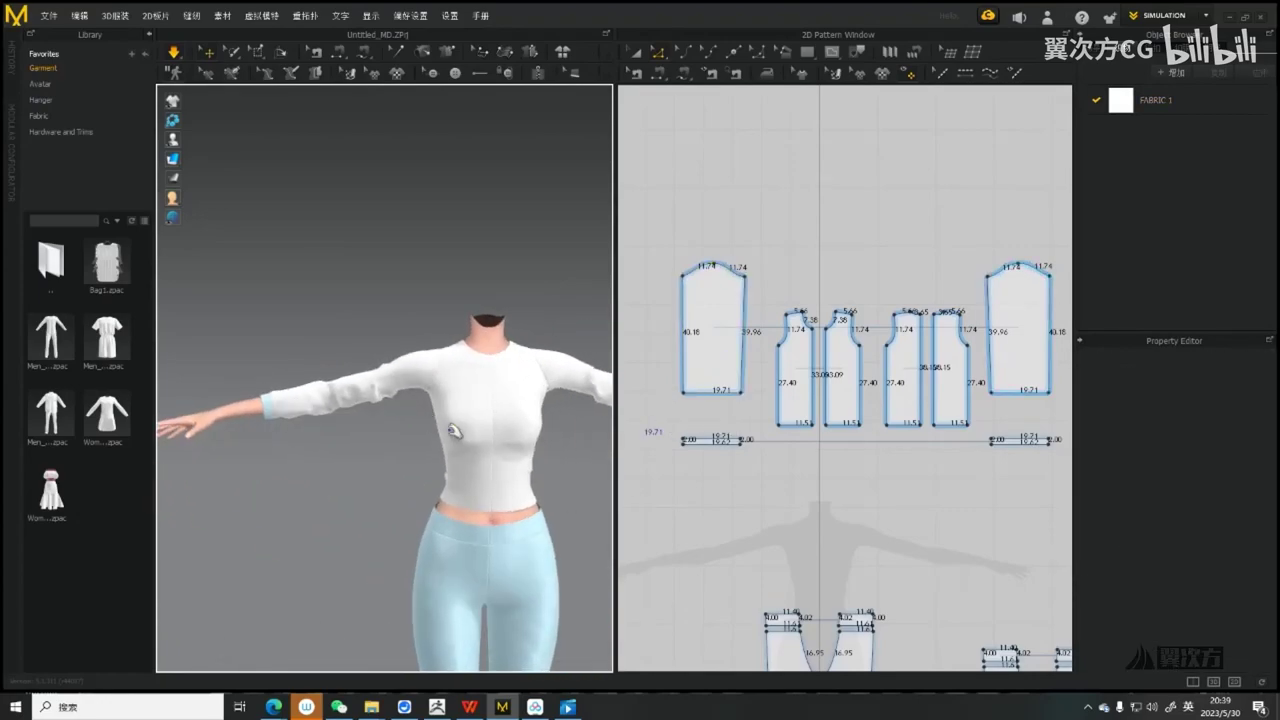
{"action": "scroll", "coordinate": [440, 410], "scroll_direction": "down", "scroll_amount": 3}
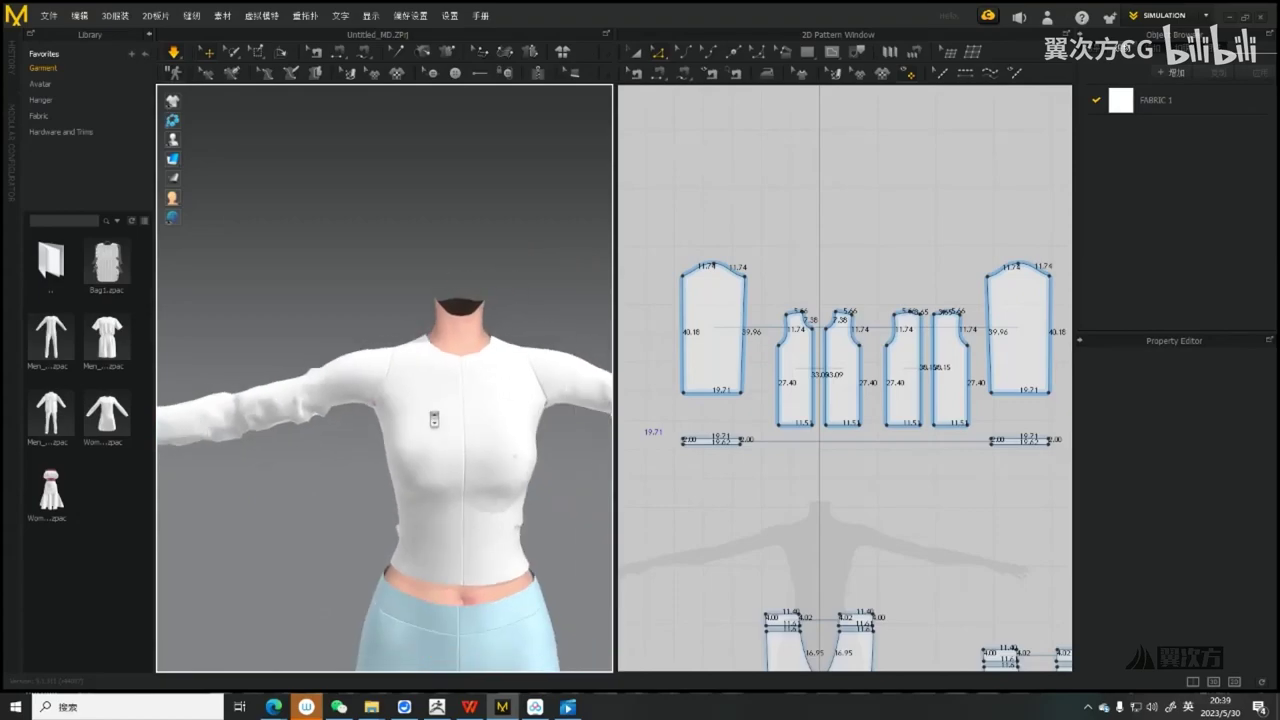
{"action": "middle_click_drag", "start_coordinate": [371, 466], "coordinate": [415, 438]}
{"action": "scroll", "coordinate": [415, 437], "scroll_direction": "down", "scroll_amount": 4}
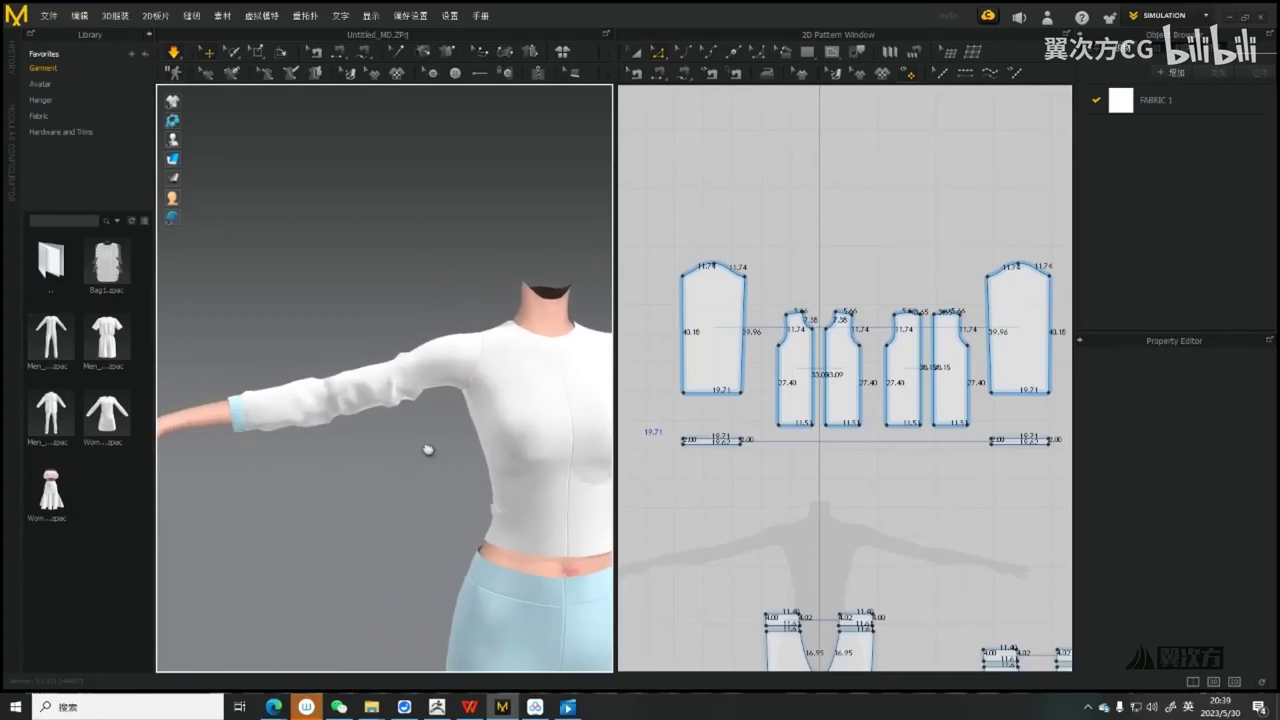
{"action": "scroll", "coordinate": [335, 400], "scroll_direction": "up", "scroll_amount": 5}
{"action": "left_click", "coordinate": [309, 417]}
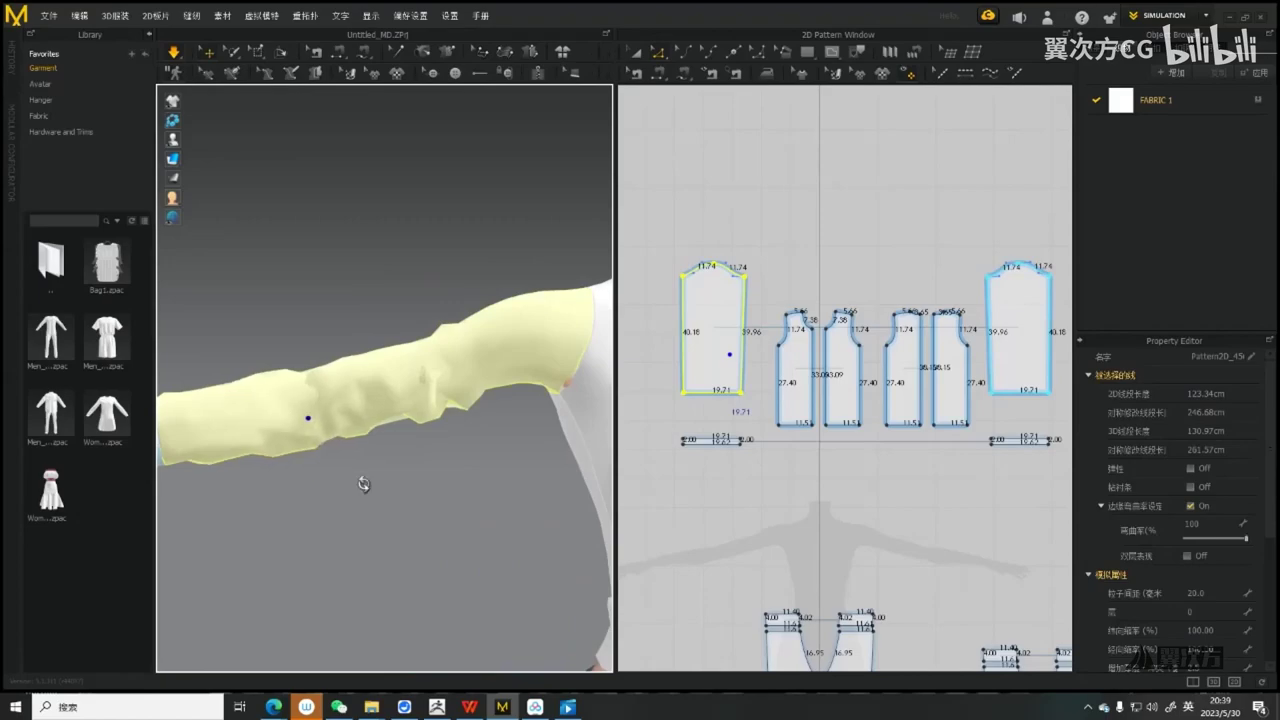
{"action": "scroll", "coordinate": [358, 440], "scroll_direction": "down", "scroll_amount": 4}
Select all bodice, sleeve and cuff pieces of the top and set their particle distance to 10 mm
{"action": "scroll", "coordinate": [790, 365], "scroll_direction": "down", "scroll_amount": 4}
{"action": "key", "text": "a"}
{"action": "left_click_drag", "start_coordinate": [681, 278], "coordinate": [965, 396]}
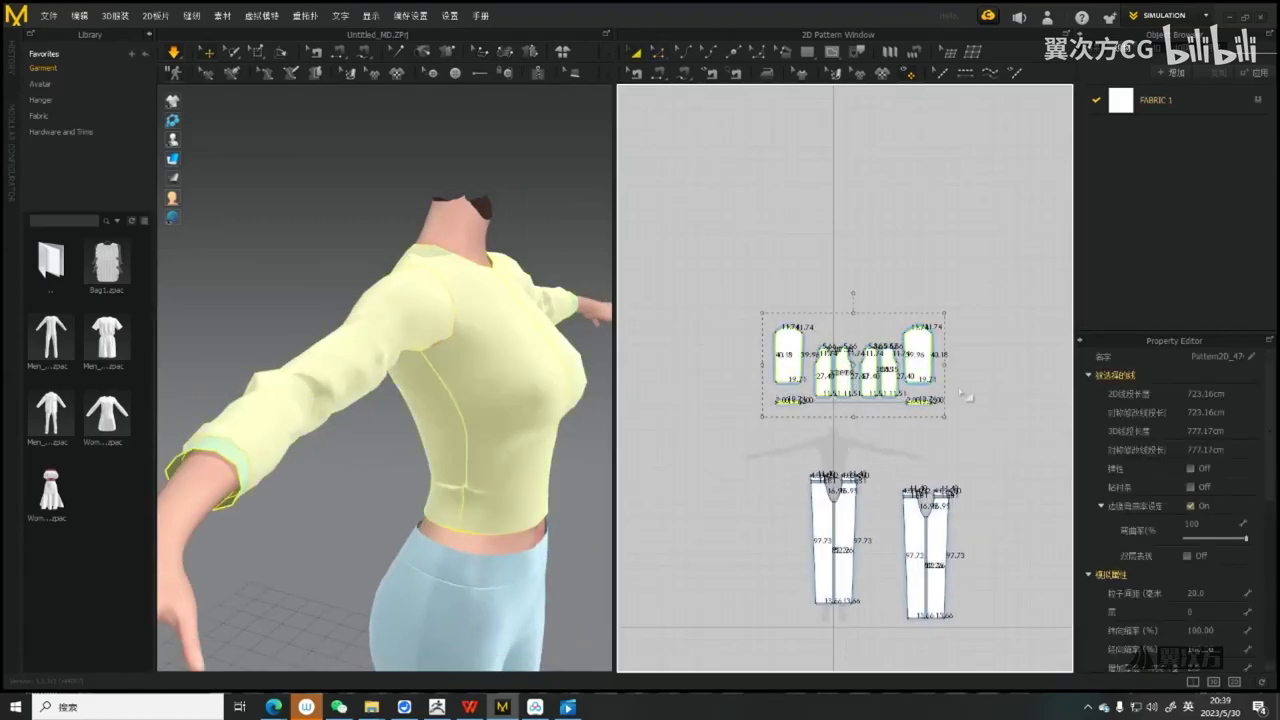
{"action": "left_click", "coordinate": [1205, 594]}
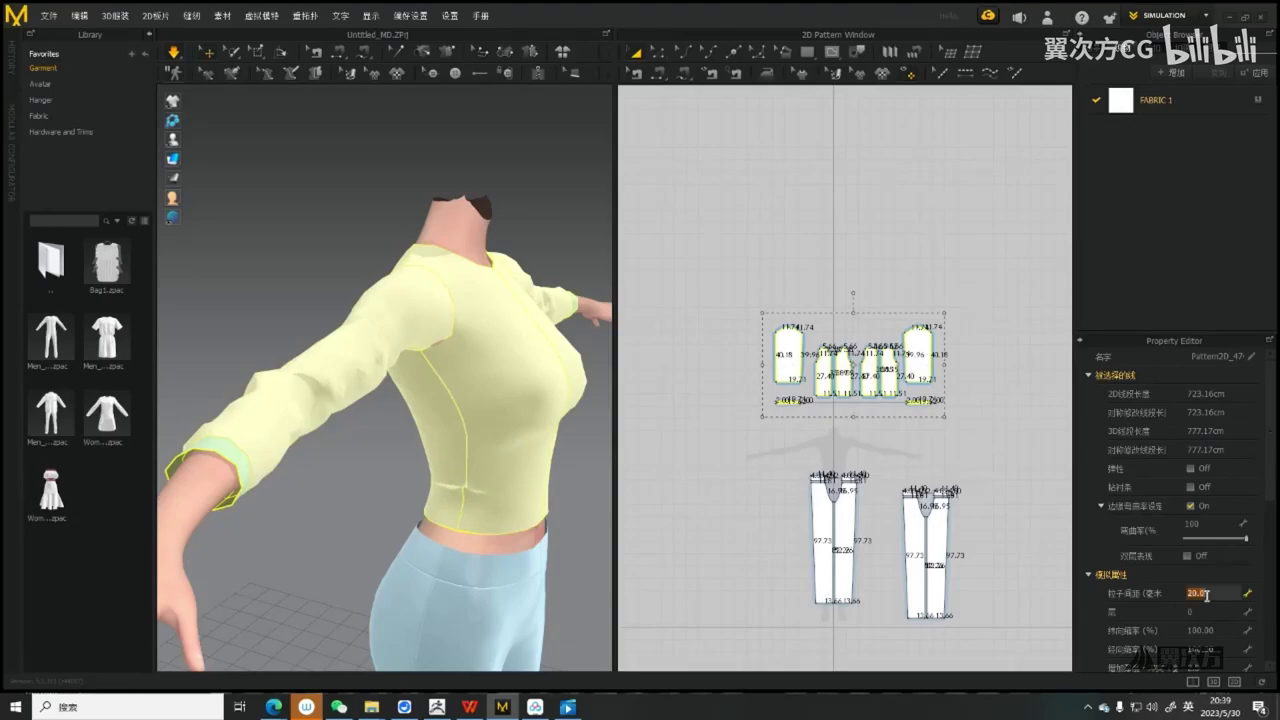
{"action": "key", "text": "Return"}
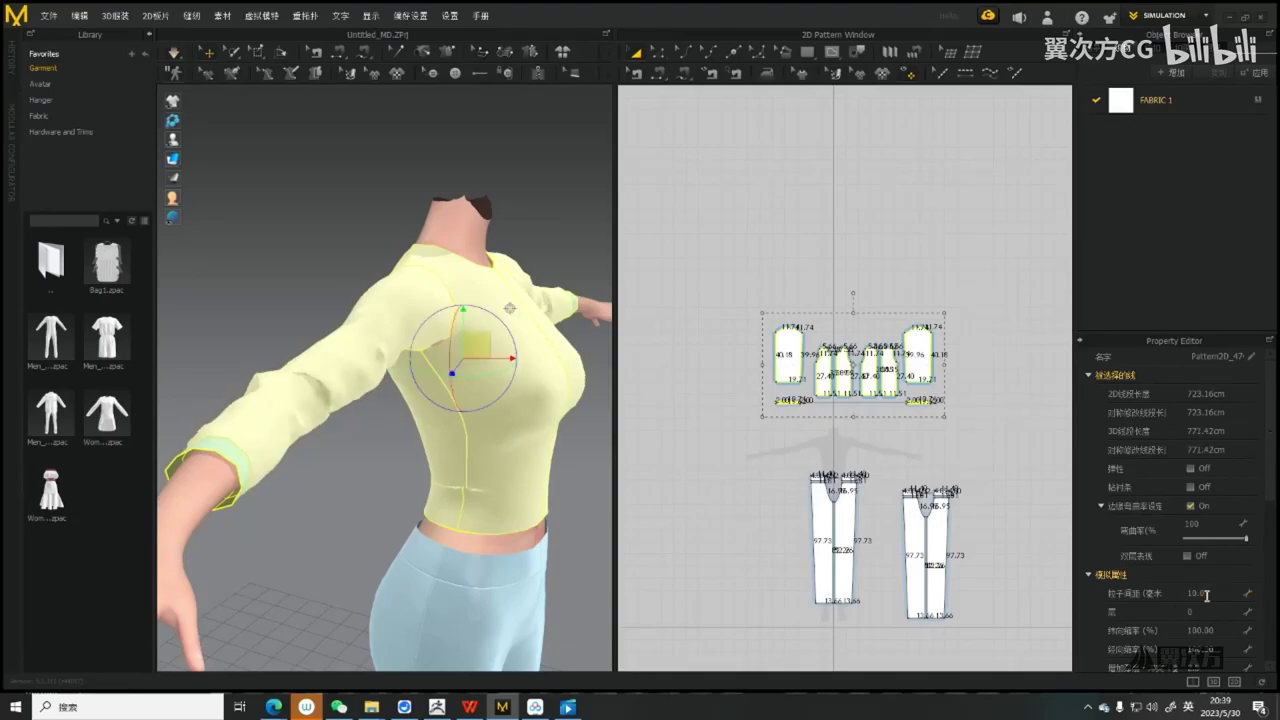
Simulate the top with the finer mesh and pull at the sleeve and shoulder fabric
{"action": "right_click_drag", "start_coordinate": [565, 461], "coordinate": [405, 423]}
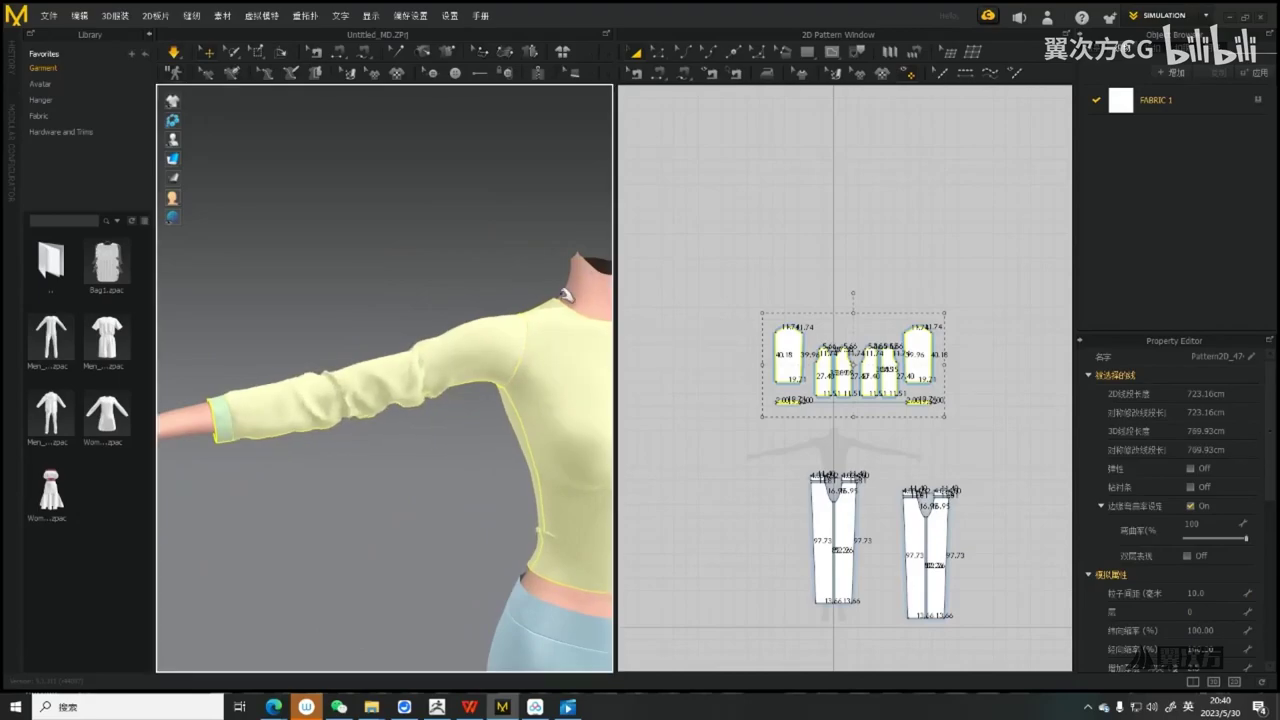
{"action": "left_click", "coordinate": [422, 307]}
{"action": "scroll", "coordinate": [484, 421], "scroll_direction": "down", "scroll_amount": 3}
{"action": "left_click", "coordinate": [517, 323]}
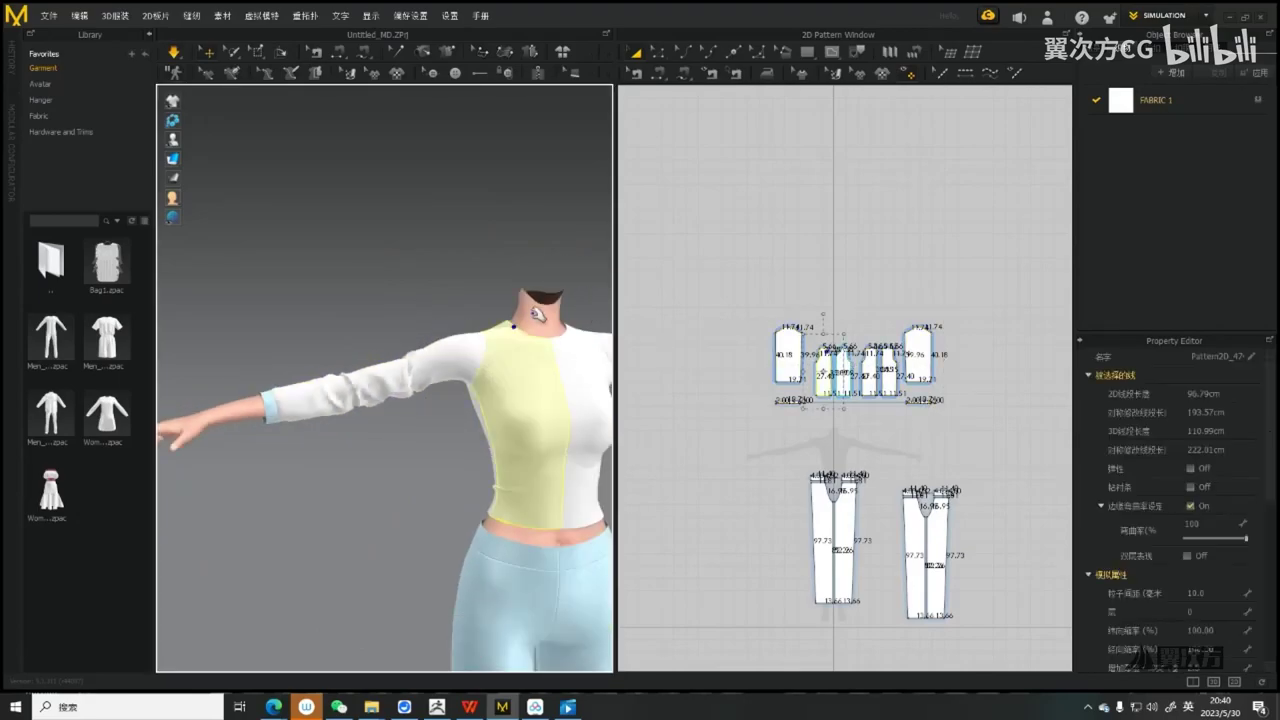
{"action": "left_click", "coordinate": [533, 312]}
{"action": "left_click", "coordinate": [380, 451]}
Examine the sleeve folds on the avatar's right arm up close and show the fabric's mesh
{"action": "scroll", "coordinate": [362, 430], "scroll_direction": "up", "scroll_amount": 2}
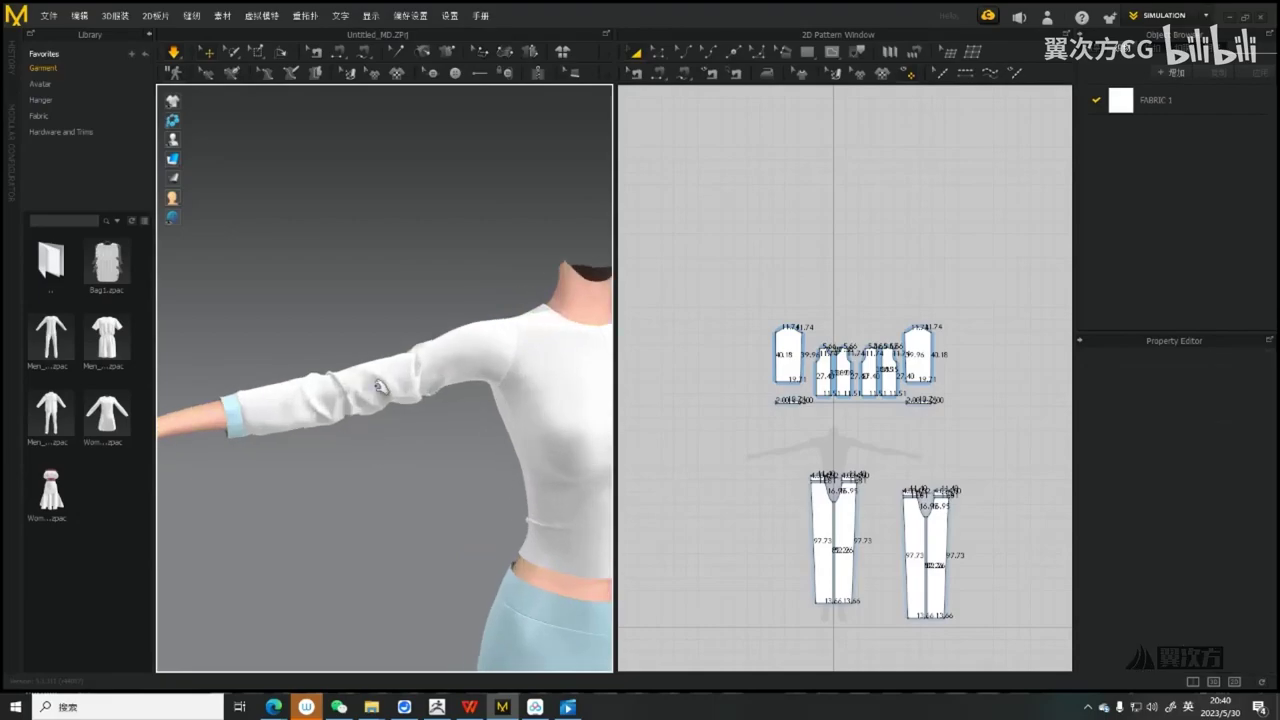
{"action": "left_click", "coordinate": [373, 393]}
{"action": "scroll", "coordinate": [372, 398], "scroll_direction": "up", "scroll_amount": 6}
{"action": "middle_click_drag", "start_coordinate": [285, 488], "coordinate": [478, 510]}
{"action": "scroll", "coordinate": [478, 510], "scroll_direction": "up", "scroll_amount": 5}
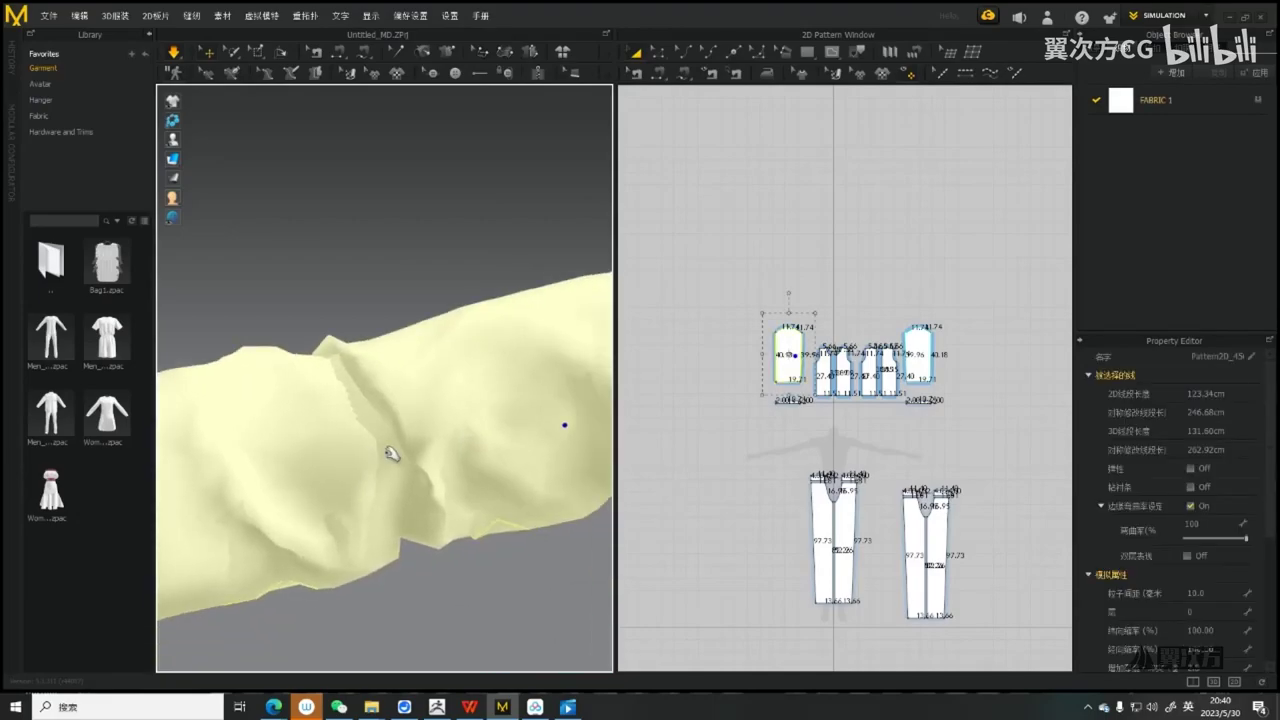
{"action": "left_click", "coordinate": [254, 56]}
{"action": "scroll", "coordinate": [432, 432], "scroll_direction": "down", "scroll_amount": 2}
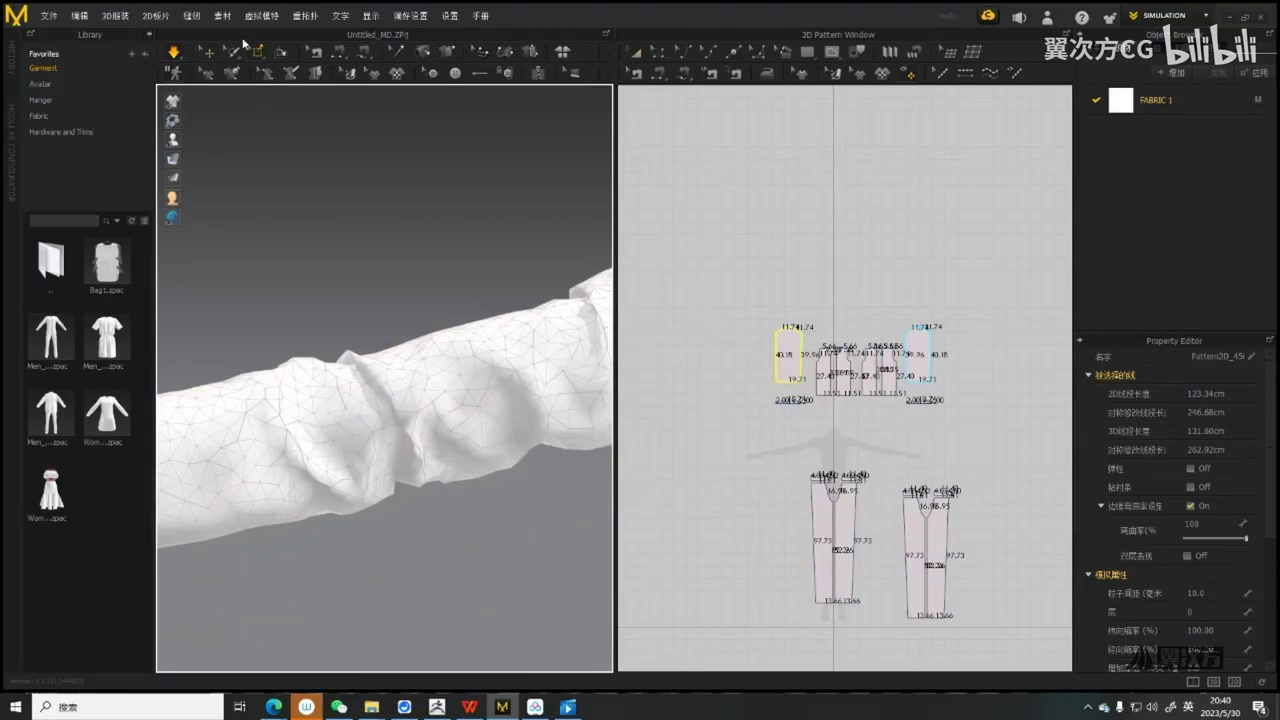
Return to the normal garment display and select all bodice, sleeve and cuff pattern pieces of the top
{"action": "key", "text": "a"}
{"action": "scroll", "coordinate": [414, 374], "scroll_direction": "down", "scroll_amount": 5}
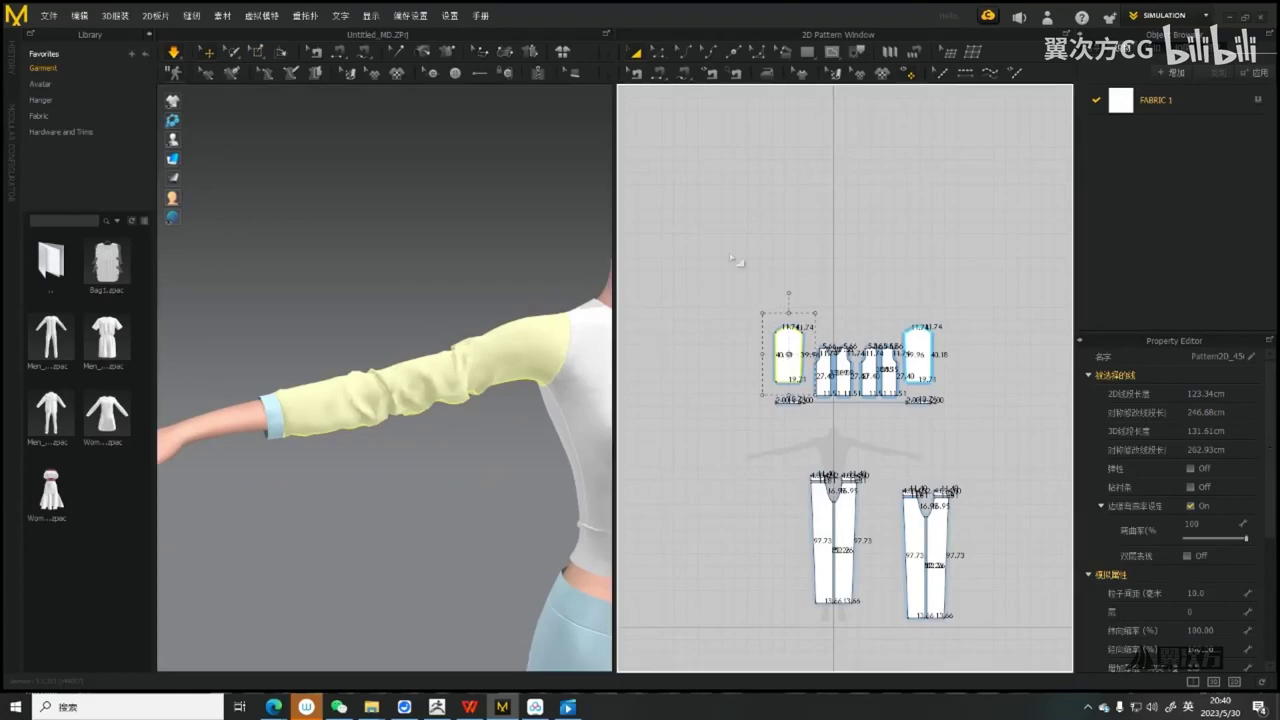
{"action": "left_click_drag", "start_coordinate": [735, 260], "coordinate": [990, 420]}
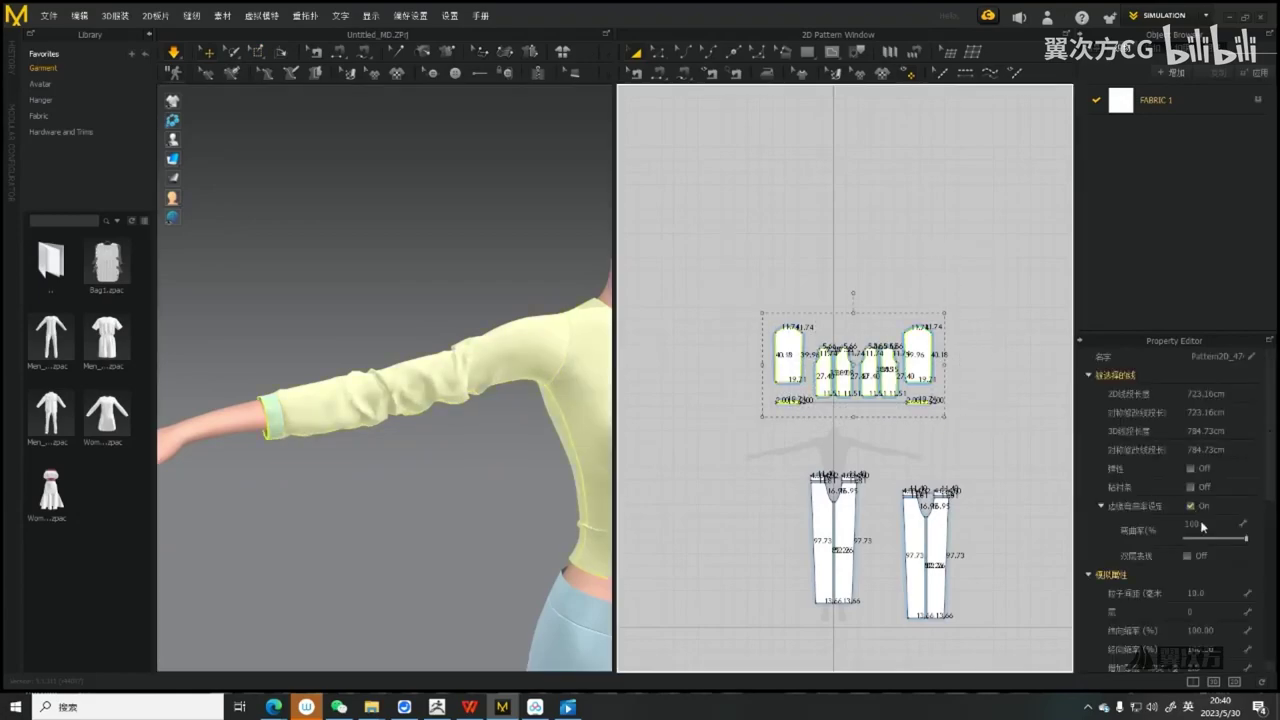
Set the particle distance of the top's patterns to 5 mm and run the simulation
{"action": "left_click", "coordinate": [1203, 594]}
{"action": "type", "text": "5"}
{"action": "key", "text": "Return"}
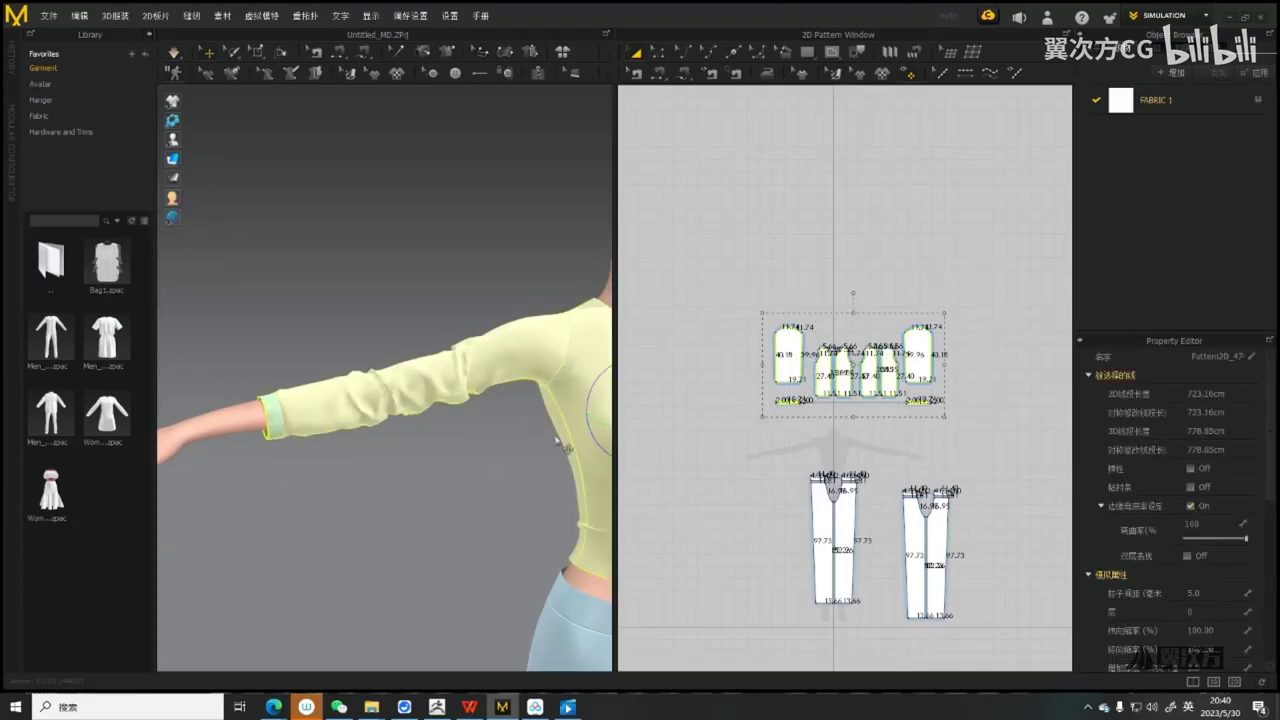
{"action": "scroll", "coordinate": [464, 463], "scroll_direction": "down", "scroll_amount": 2}
{"action": "mouse_move", "coordinate": [464, 463]}
{"action": "right_mouse_down"}
{"action": "mouse_move", "coordinate": [417, 454]}
{"action": "mouse_move", "coordinate": [474, 454]}
{"action": "right_mouse_up"}
{"action": "key", "text": "space"}
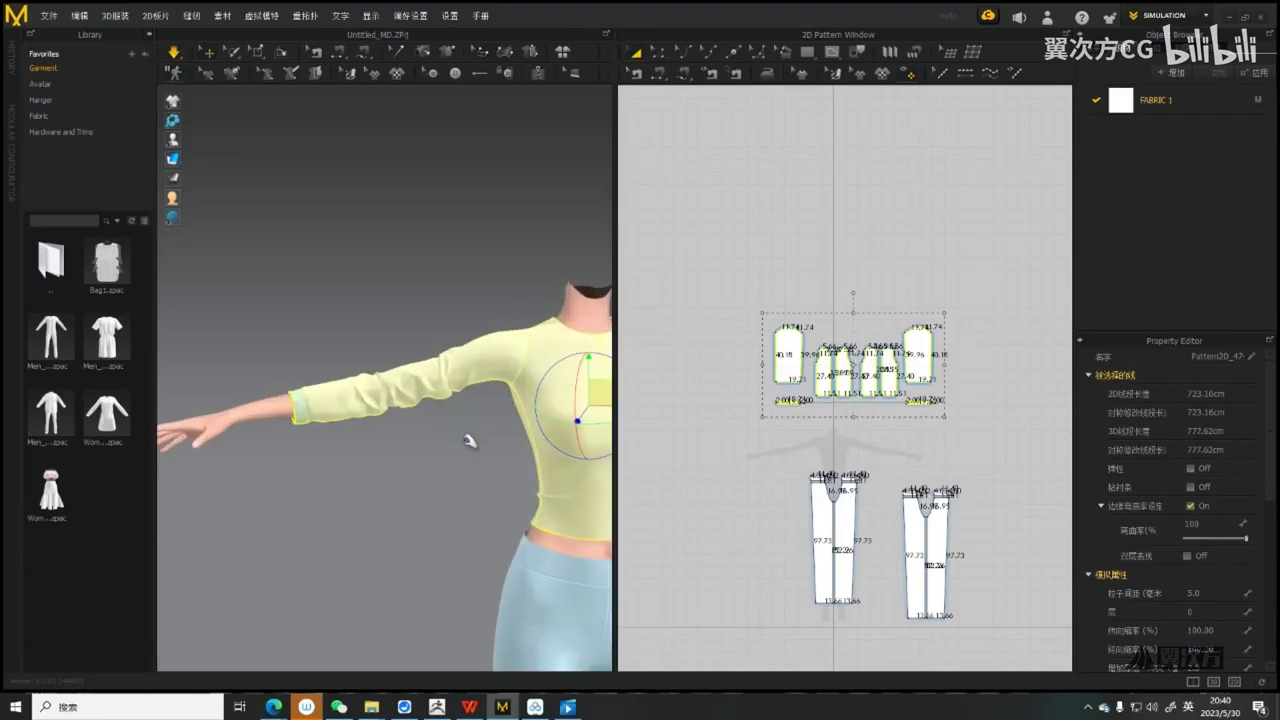
Pull the fabric of both sleeves during the simulation to reshape their folds
{"action": "left_click", "coordinate": [469, 441]}
{"action": "scroll", "coordinate": [409, 401], "scroll_direction": "up", "scroll_amount": 3}
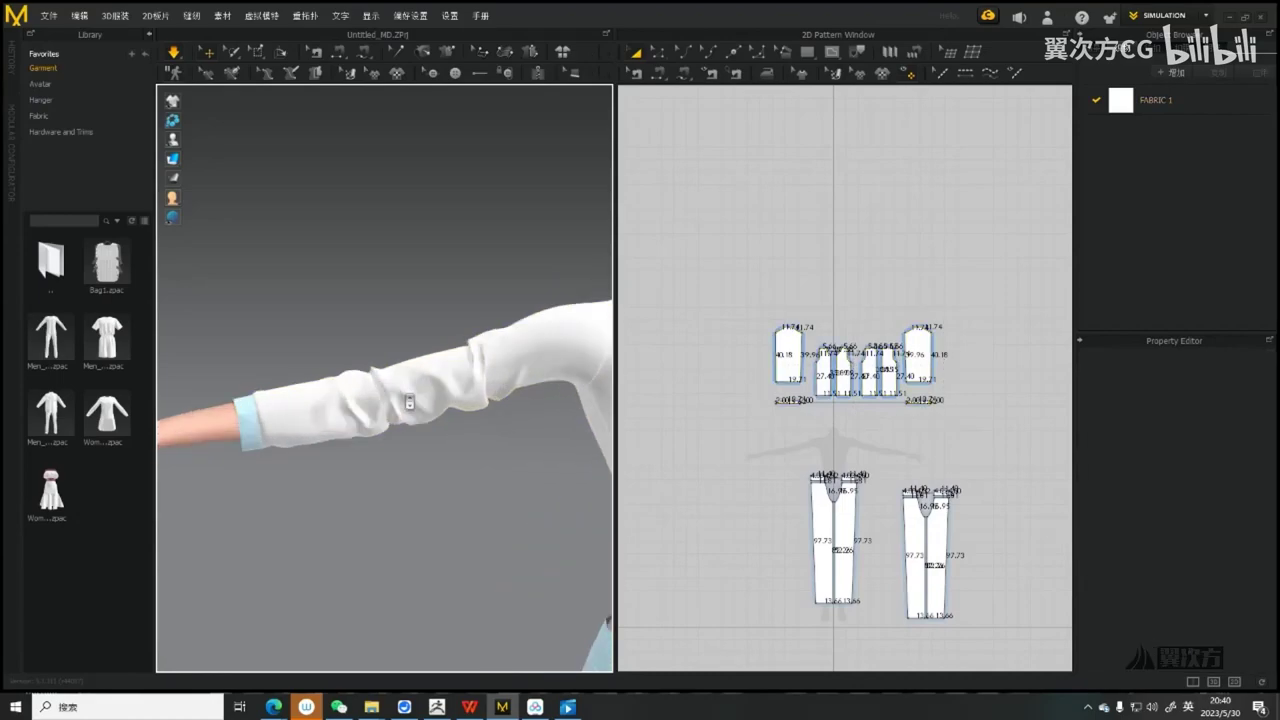
{"action": "left_click", "coordinate": [403, 353]}
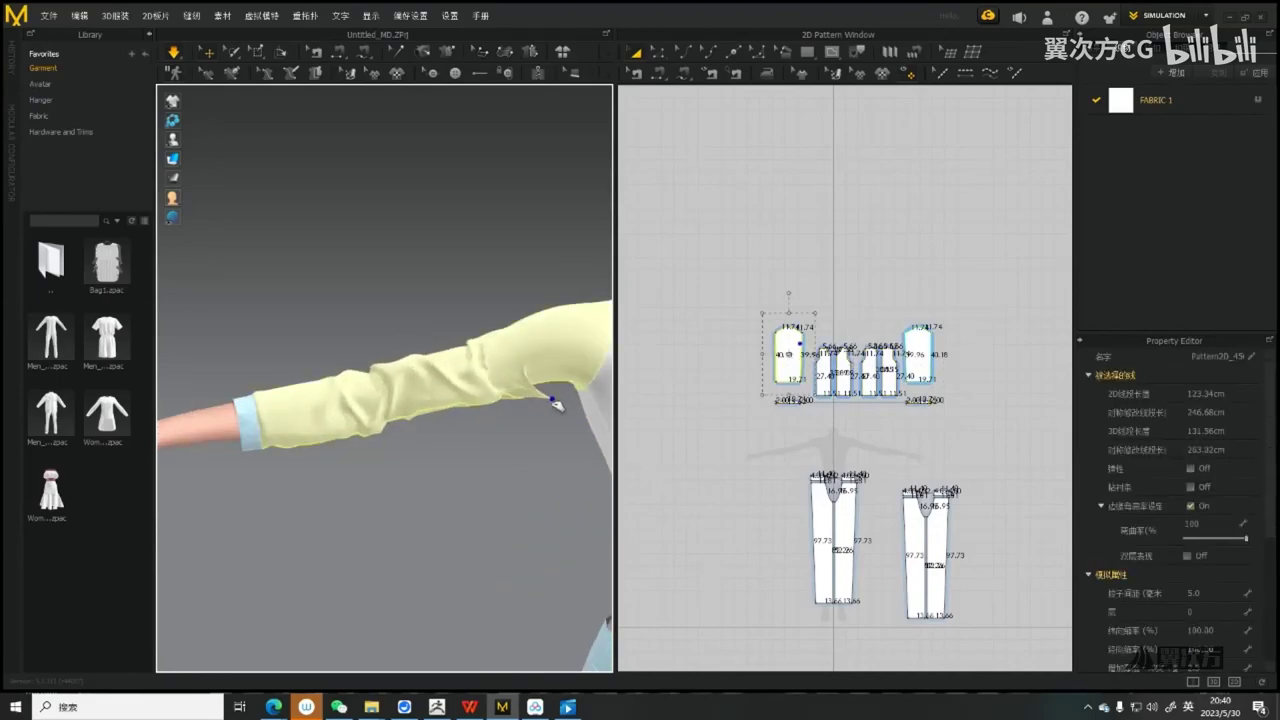
{"action": "left_click", "coordinate": [503, 460]}
{"action": "scroll", "coordinate": [465, 455], "scroll_direction": "down", "scroll_amount": 5}
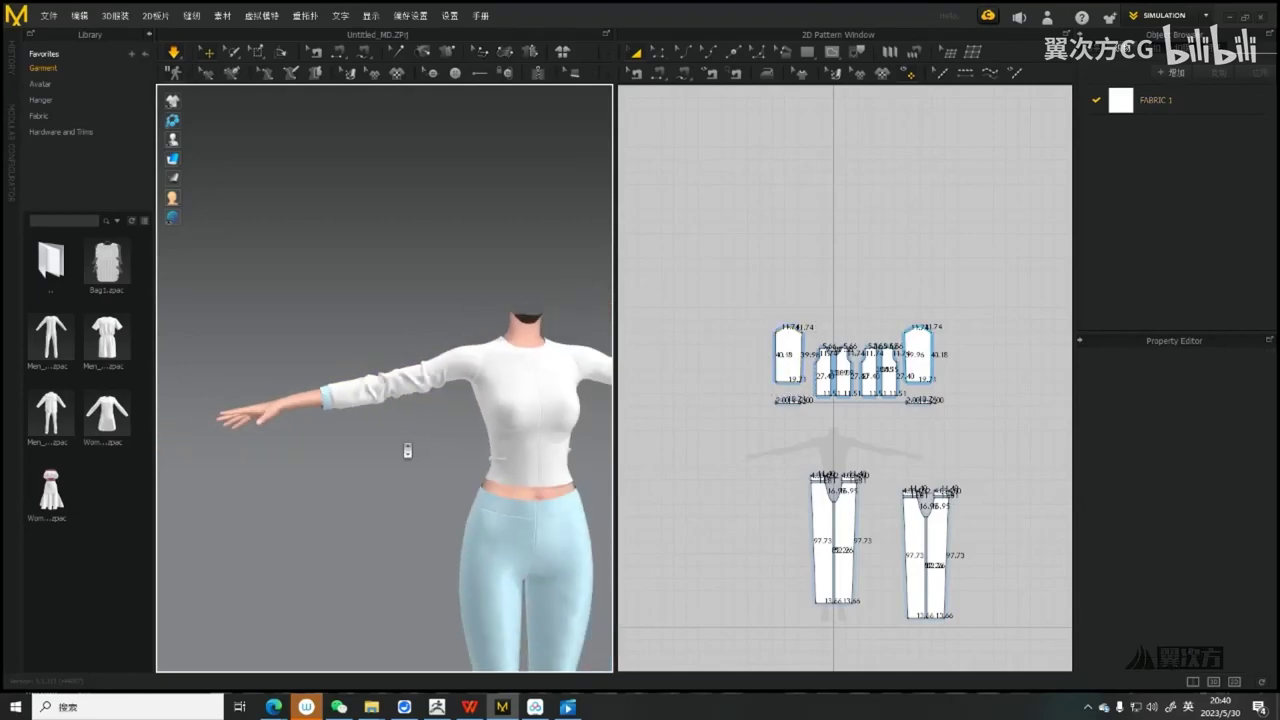
{"action": "right_click_drag", "start_coordinate": [465, 443], "coordinate": [429, 453]}
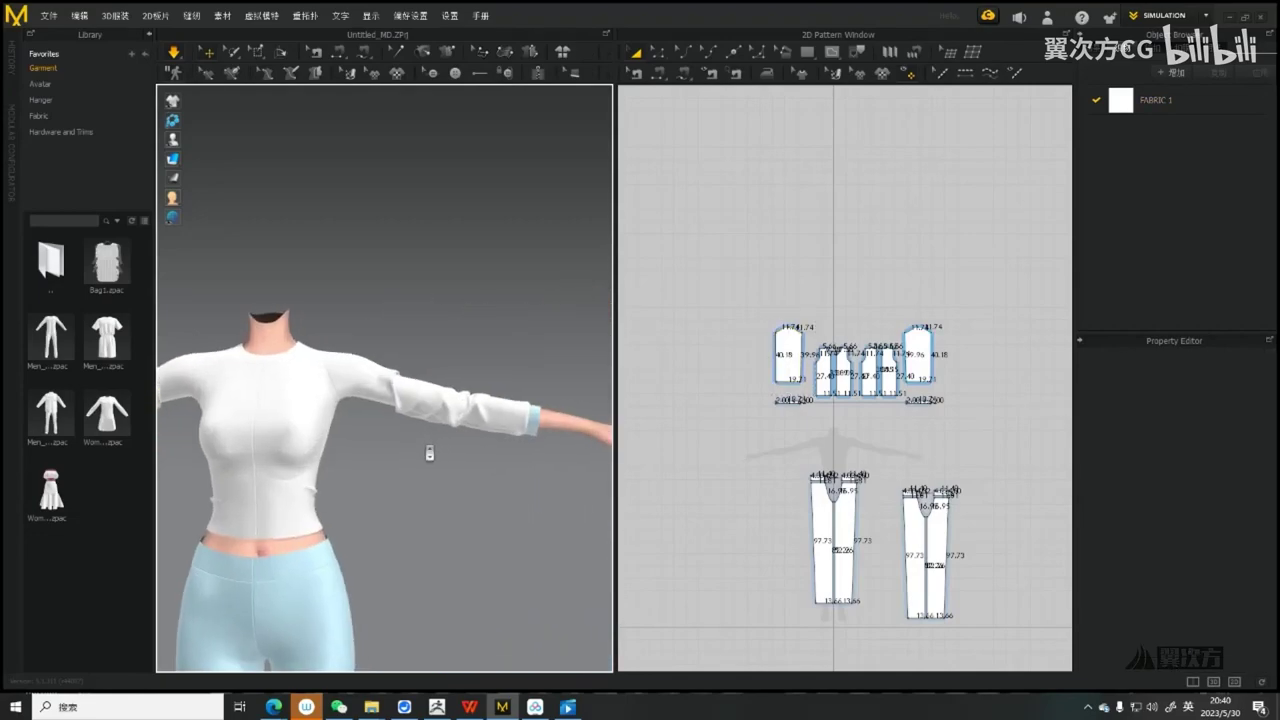
{"action": "left_click", "coordinate": [372, 386]}
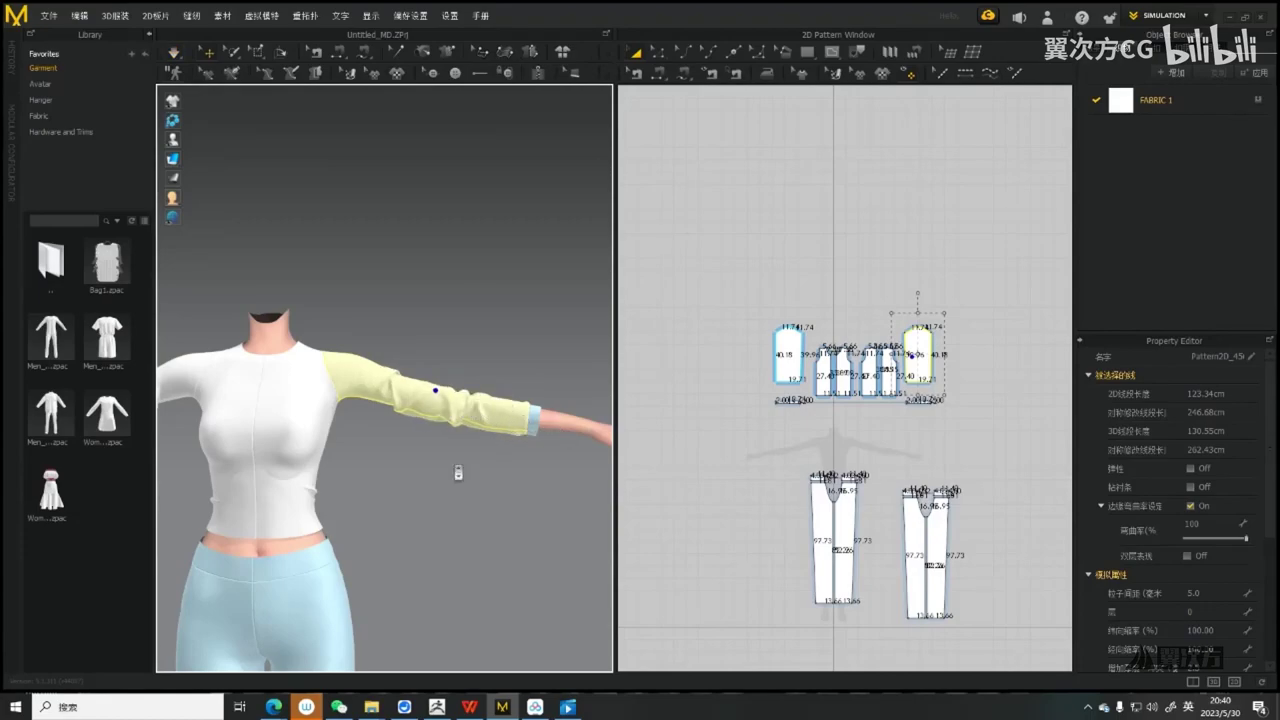
Set the particle distance of all the top's patterns to 10 mm and run the simulation
{"action": "middle_click_drag", "start_coordinate": [458, 472], "coordinate": [515, 471]}
{"action": "scroll", "coordinate": [508, 469], "scroll_direction": "down", "scroll_amount": 1}
{"action": "left_click_drag", "start_coordinate": [737, 303], "coordinate": [1033, 433]}
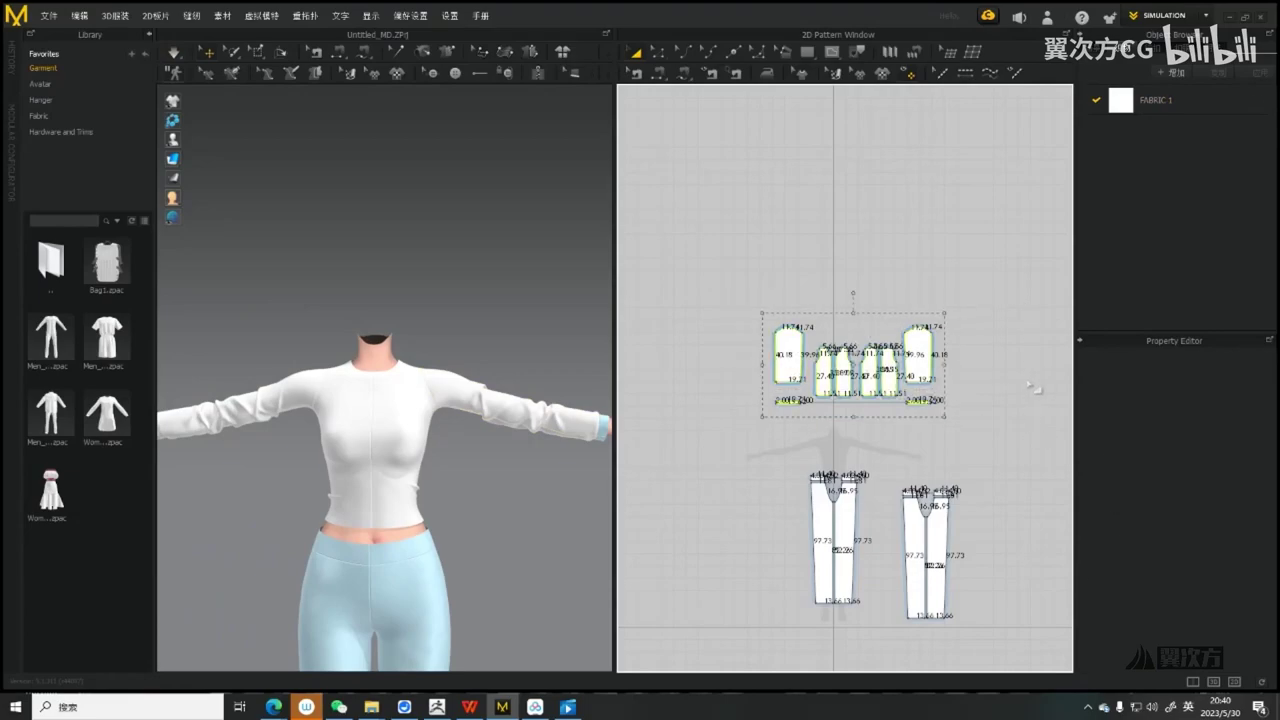
{"action": "left_click", "coordinate": [1204, 595]}
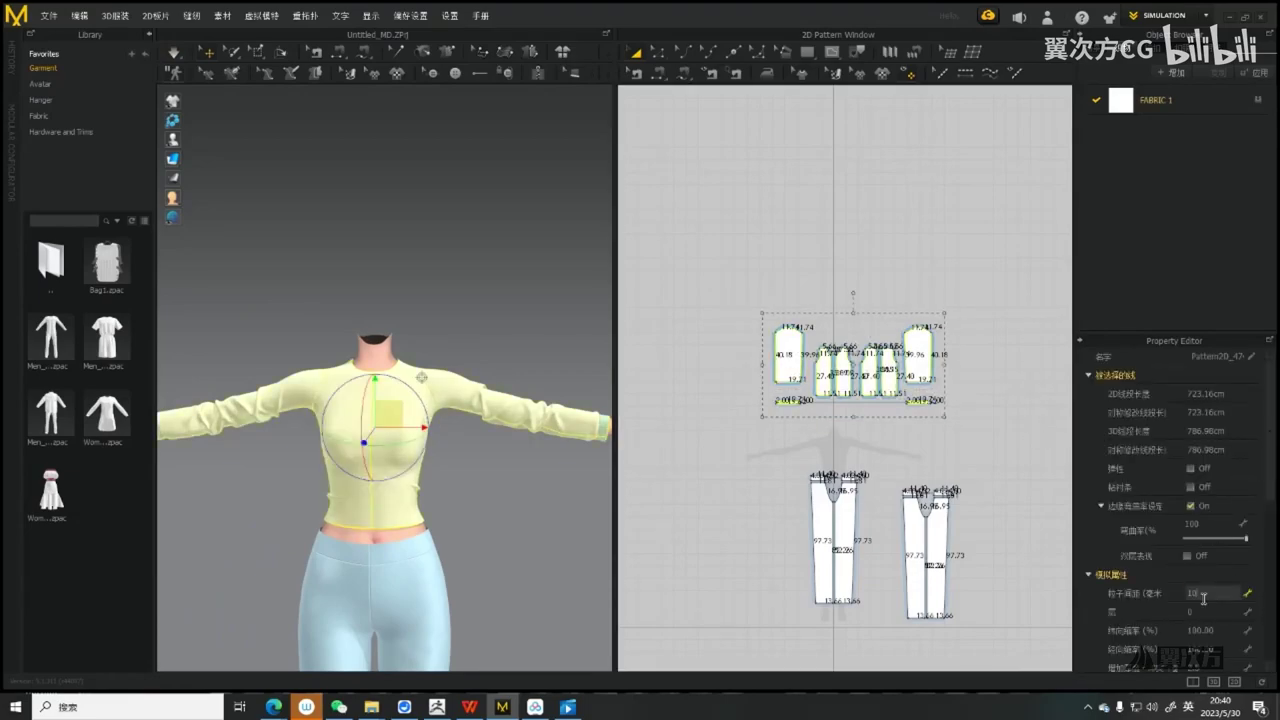
{"action": "type", "text": "10"}
{"action": "key", "text": "Return"}
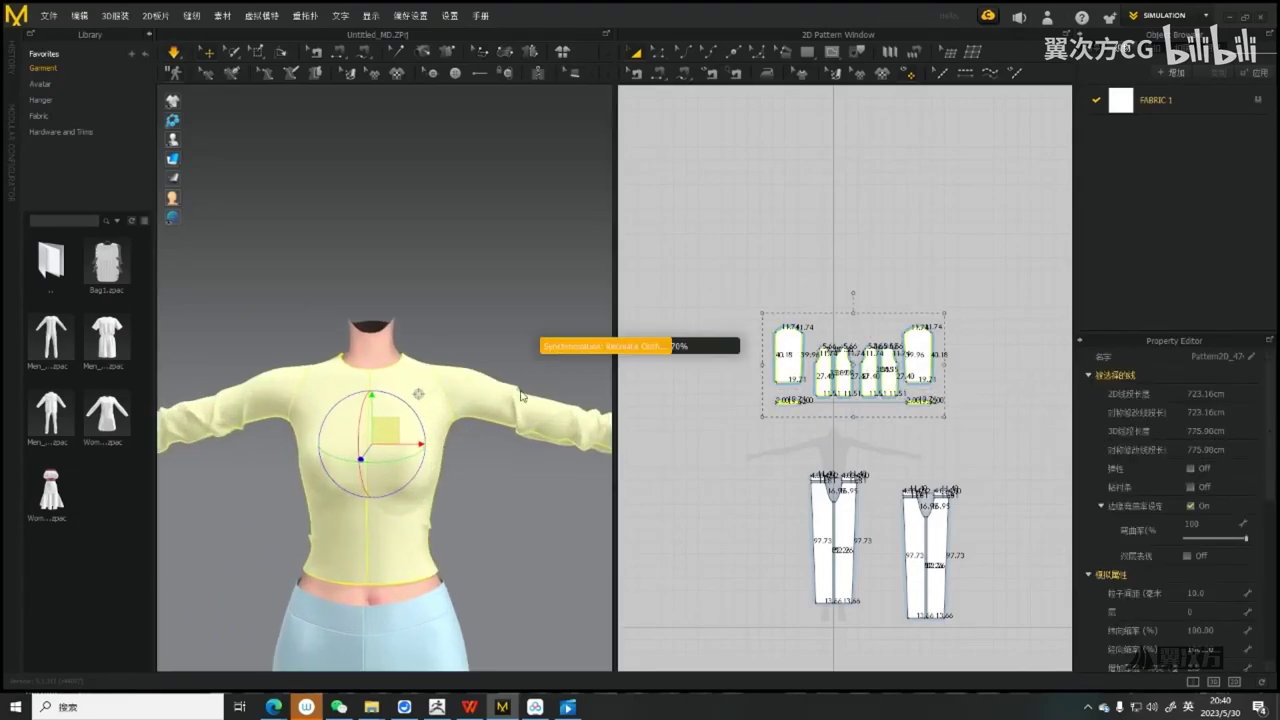
{"action": "key", "text": "space"}
Pull the upper side of the avatar's left sleeve during the simulation to gather folds around the elbow
{"action": "left_click_drag", "start_coordinate": [538, 410], "coordinate": [495, 381]}
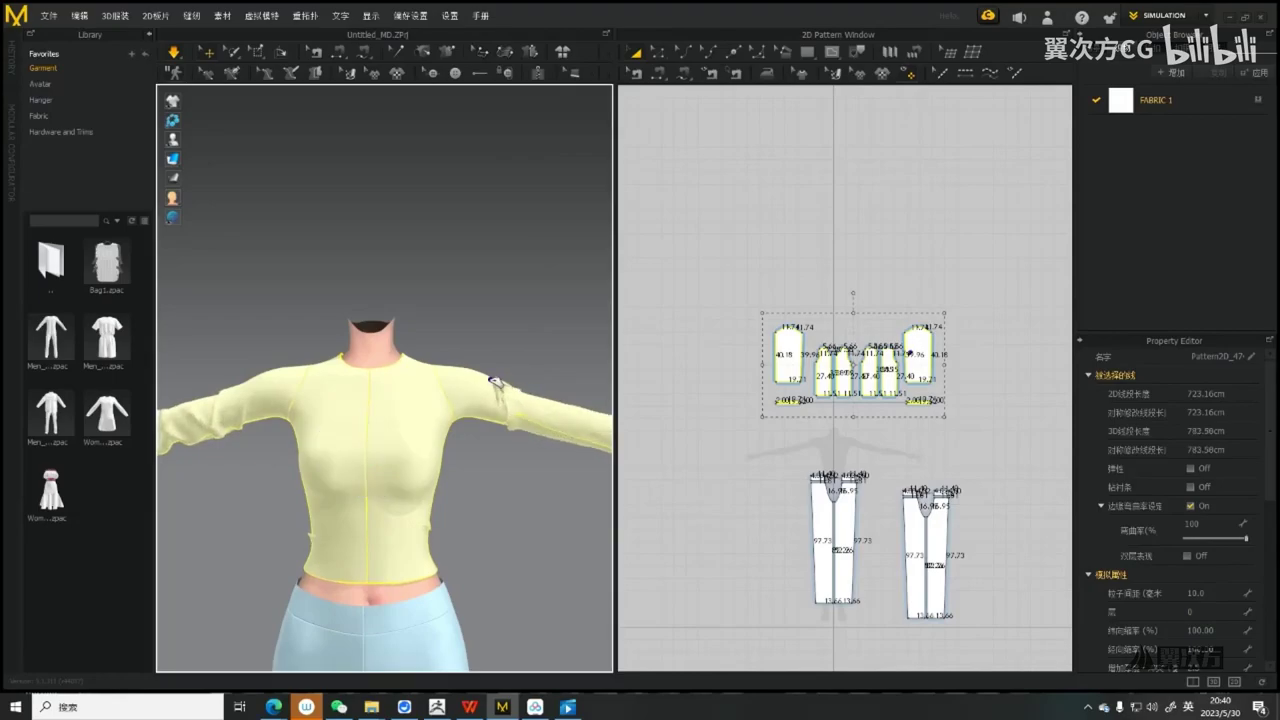
{"action": "middle_click_drag", "start_coordinate": [532, 397], "coordinate": [415, 361]}
{"action": "mouse_move", "coordinate": [417, 362]}
{"action": "left_mouse_down"}
{"action": "mouse_move", "coordinate": [458, 379]}
{"action": "mouse_move", "coordinate": [457, 437]}
{"action": "mouse_move", "coordinate": [432, 365]}
{"action": "left_mouse_up"}
{"action": "scroll", "coordinate": [448, 399], "scroll_direction": "up", "scroll_amount": 2}
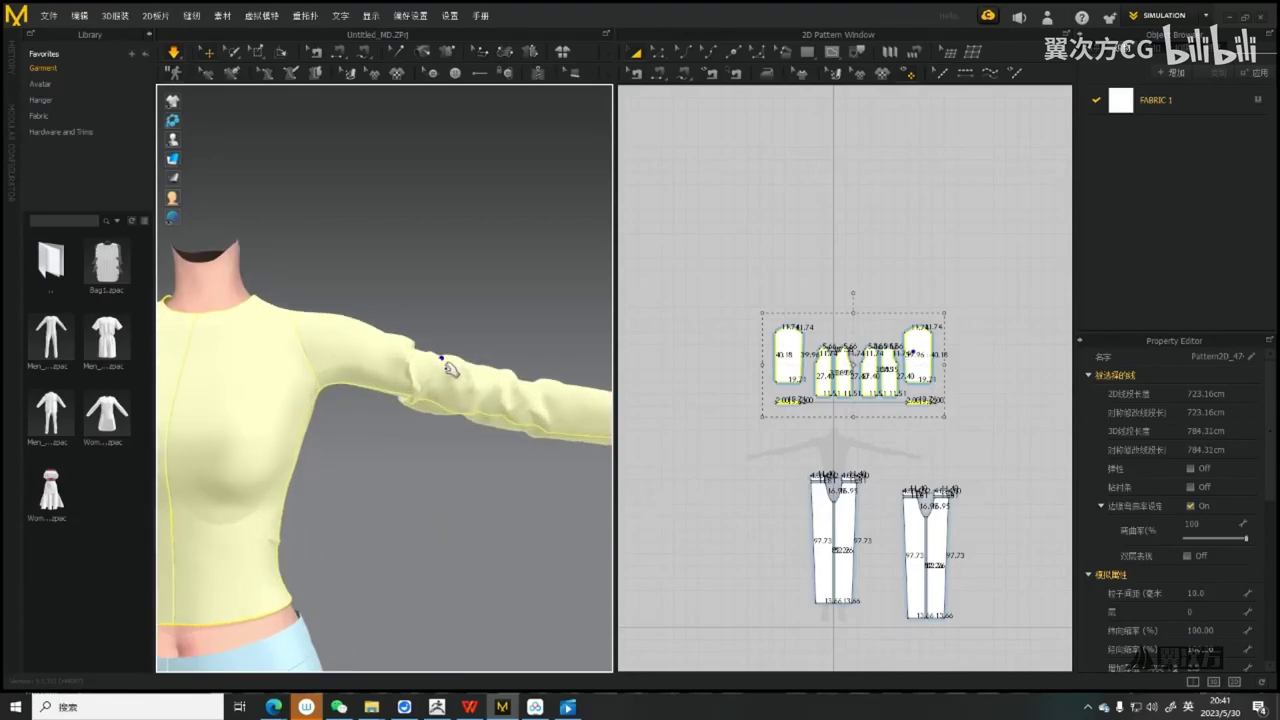
{"action": "scroll", "coordinate": [485, 405], "scroll_direction": "up", "scroll_amount": 2}
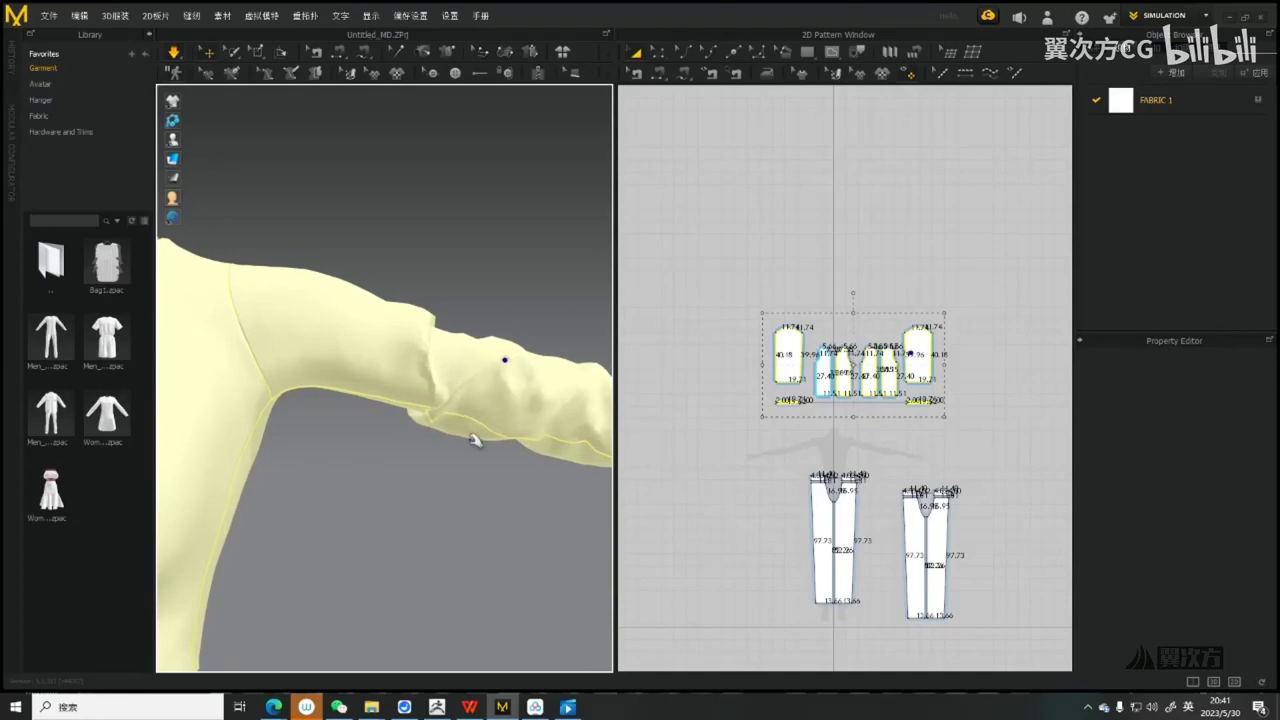
Shape more folds on the left sleeve and pin them at points along its upper and lower edges
{"action": "mouse_move", "coordinate": [474, 440]}
{"action": "left_mouse_down"}
{"action": "mouse_move", "coordinate": [491, 449]}
{"action": "mouse_move", "coordinate": [329, 420]}
{"action": "mouse_move", "coordinate": [370, 417]}
{"action": "left_mouse_up"}
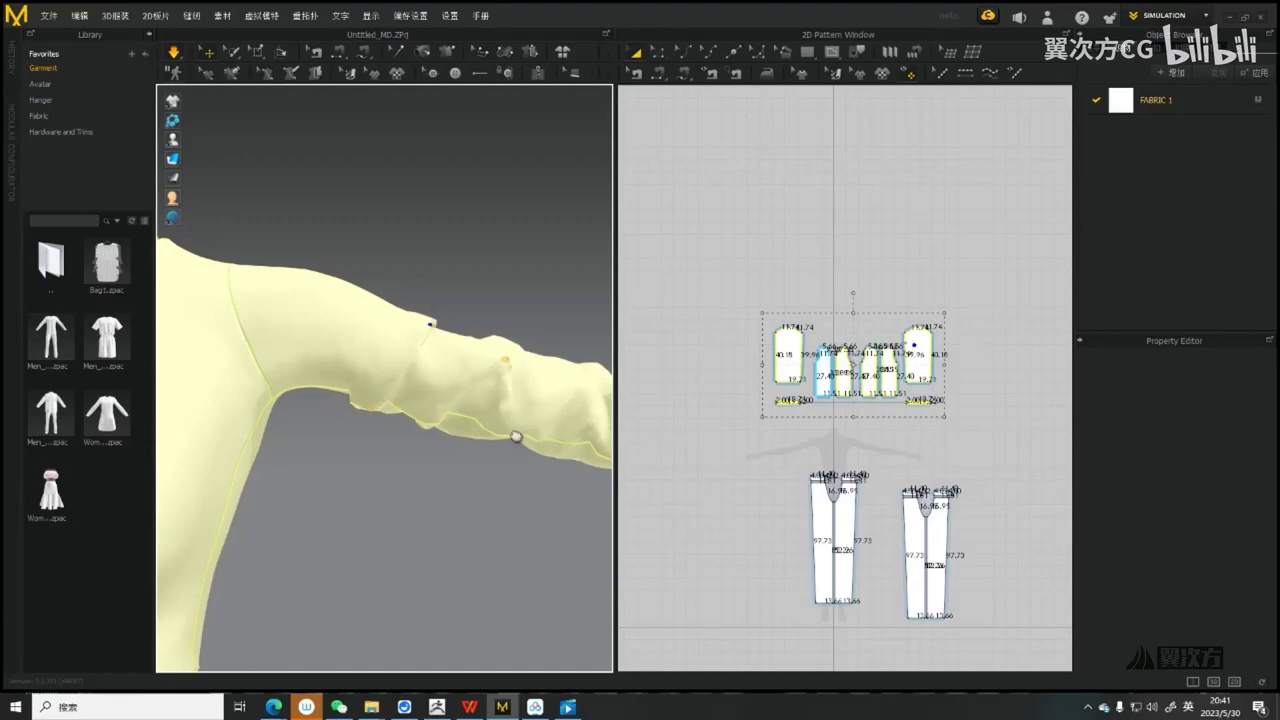
{"action": "middle_click_drag", "start_coordinate": [516, 437], "coordinate": [470, 435]}
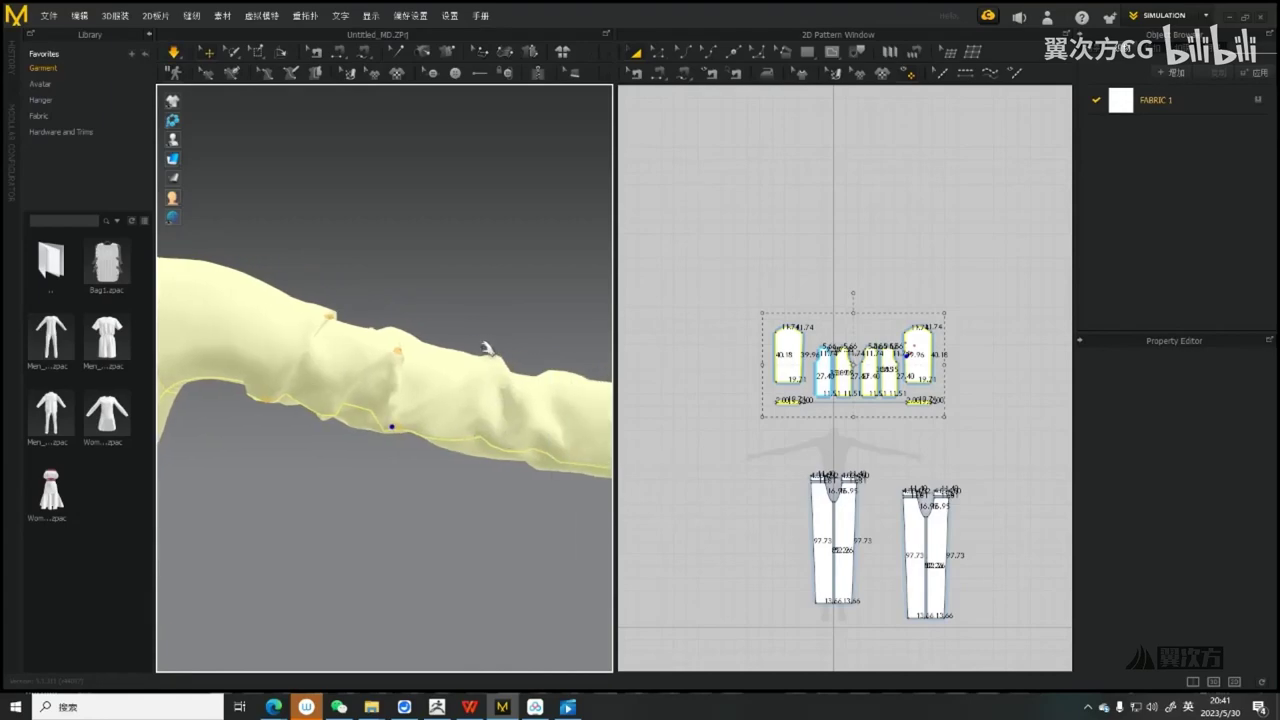
{"action": "left_click_drag", "start_coordinate": [486, 348], "coordinate": [489, 362]}
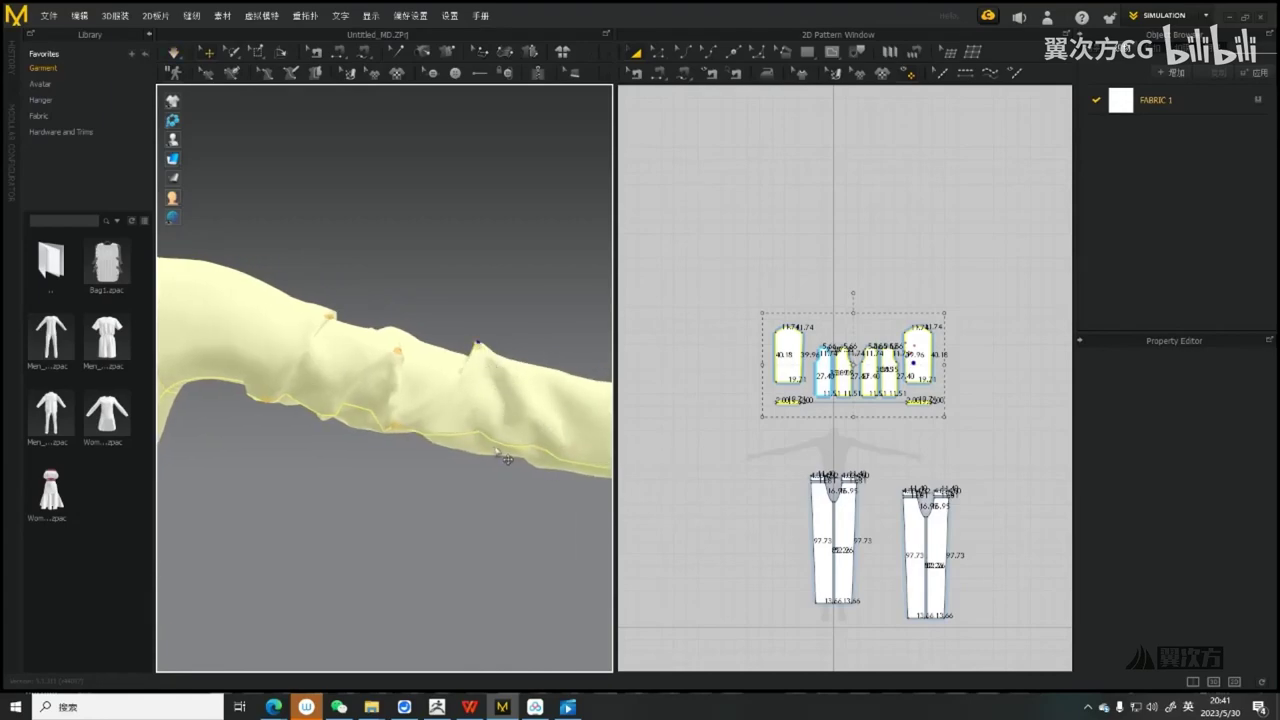
{"action": "left_click_drag", "start_coordinate": [497, 447], "coordinate": [481, 460]}
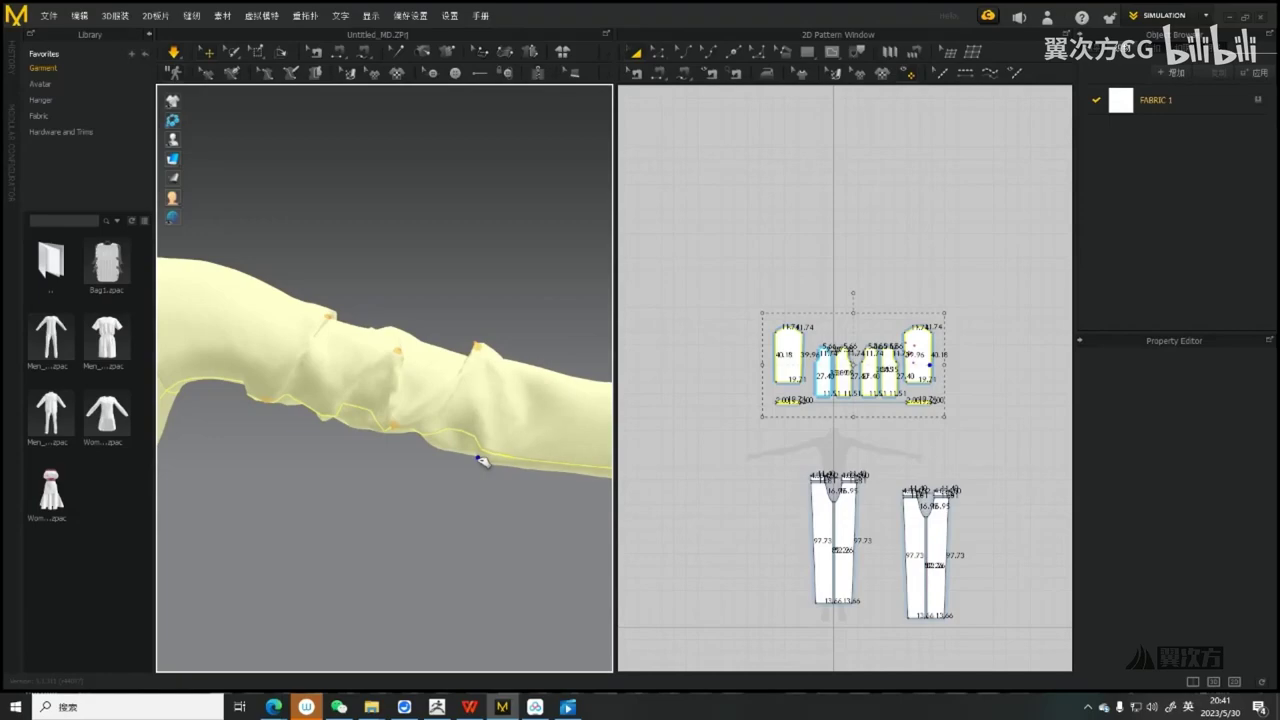
Examine the pinned folds on the left sleeve from several distances and angles
{"action": "scroll", "coordinate": [507, 498], "scroll_direction": "down", "scroll_amount": 4}
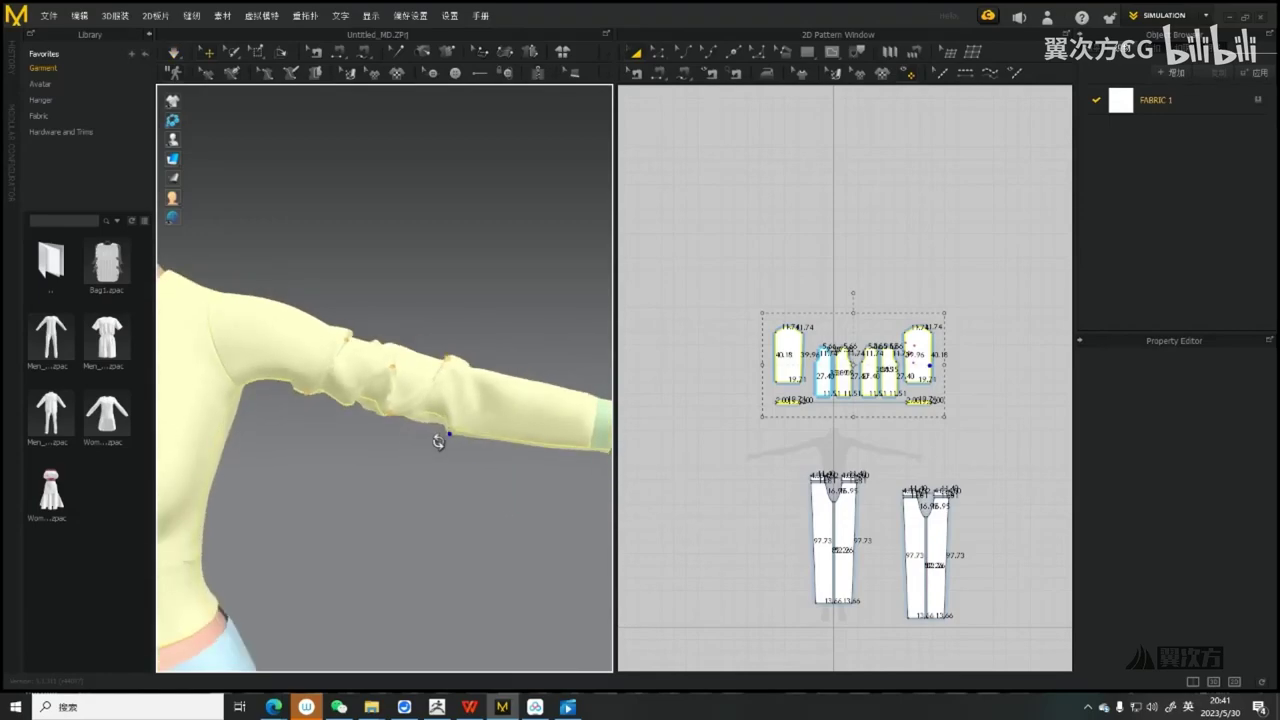
{"action": "scroll", "coordinate": [400, 357], "scroll_direction": "up", "scroll_amount": 2}
{"action": "scroll", "coordinate": [400, 357], "scroll_direction": "up", "scroll_amount": 2}
{"action": "right_click_drag", "start_coordinate": [391, 355], "coordinate": [520, 408]}
{"action": "scroll", "coordinate": [403, 411], "scroll_direction": "down", "scroll_amount": 4}
{"action": "scroll", "coordinate": [430, 447], "scroll_direction": "up", "scroll_amount": 2}
{"action": "scroll", "coordinate": [520, 408], "scroll_direction": "down", "scroll_amount": 2}
{"action": "middle_click_drag", "start_coordinate": [520, 408], "coordinate": [604, 415]}
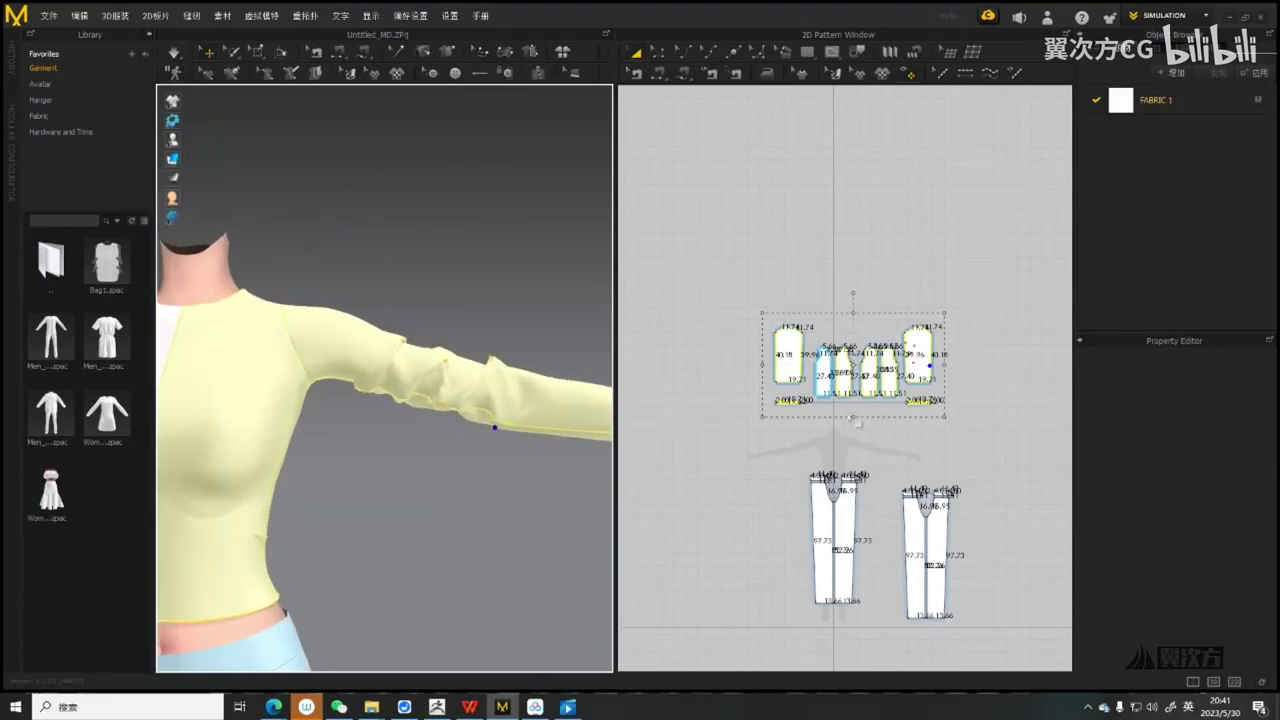
Freeze the bodice patterns and the avatar's right sleeve with its cuff, leaving the pinned left sleeve out
{"action": "scroll", "coordinate": [606, 417], "scroll_direction": "down", "scroll_amount": 1}
{"action": "left_click_drag", "start_coordinate": [677, 236], "coordinate": [915, 445]}
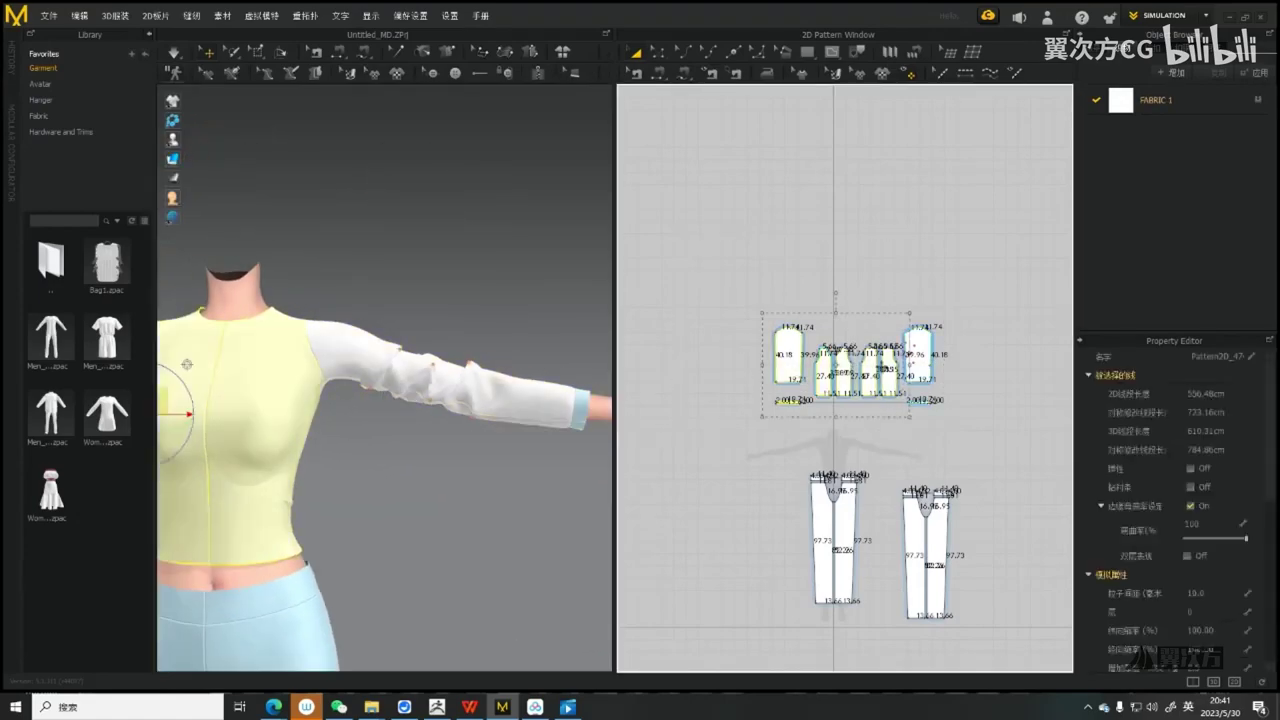
{"action": "right_click", "coordinate": [884, 363]}
{"action": "left_click", "coordinate": [922, 463]}
Examine the pinned left sleeve against the frozen top from different angles and up close
{"action": "middle_click_drag", "start_coordinate": [455, 440], "coordinate": [554, 434]}
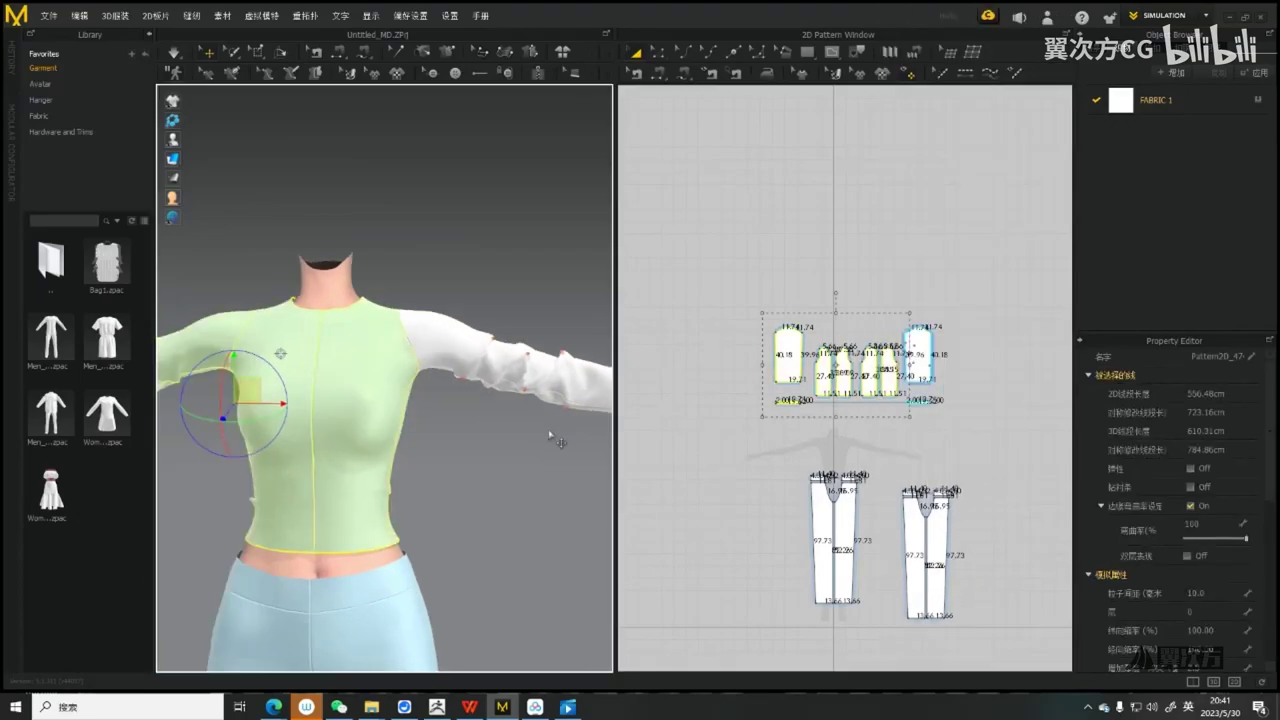
{"action": "scroll", "coordinate": [554, 434], "scroll_direction": "down", "scroll_amount": 2}
{"action": "right_click_drag", "start_coordinate": [550, 433], "coordinate": [510, 426]}
{"action": "scroll", "coordinate": [512, 430], "scroll_direction": "up", "scroll_amount": 2}
{"action": "middle_click_drag", "start_coordinate": [525, 438], "coordinate": [457, 448]}
{"action": "scroll", "coordinate": [457, 448], "scroll_direction": "up", "scroll_amount": 4}
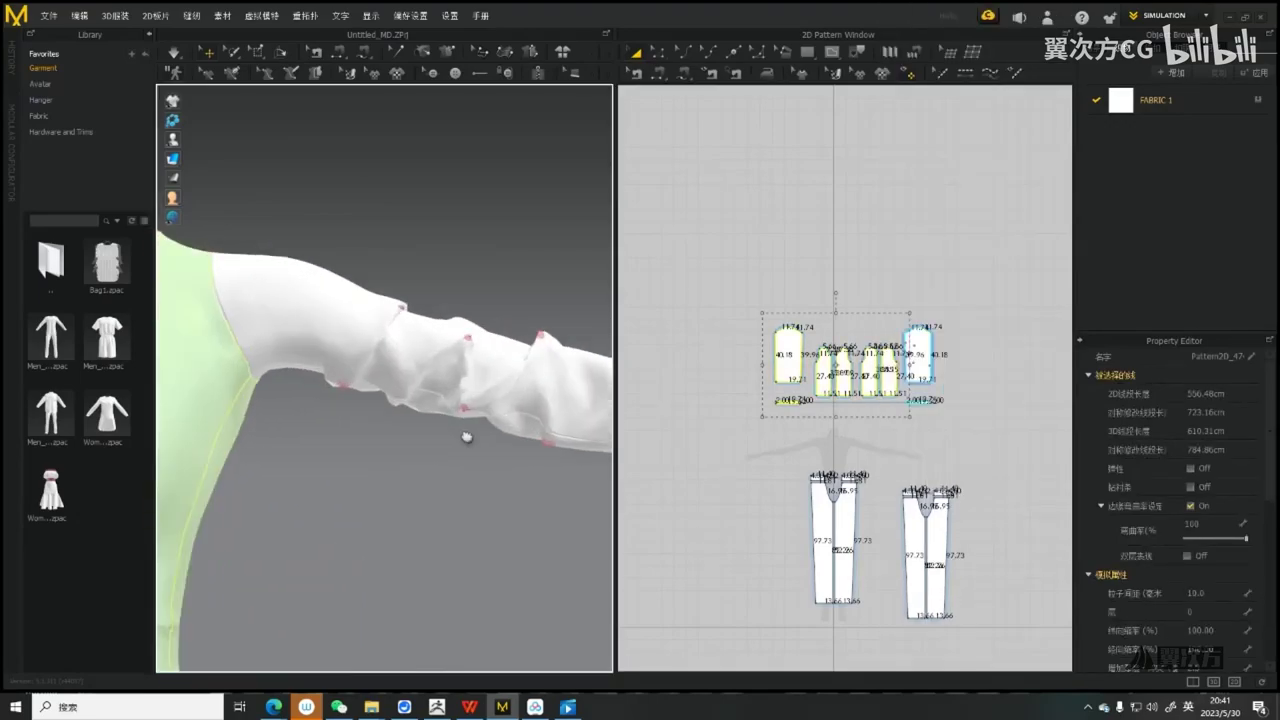
{"action": "scroll", "coordinate": [466, 434], "scroll_direction": "down", "scroll_amount": 6}
{"action": "right_click_drag", "start_coordinate": [295, 420], "coordinate": [464, 400]}
{"action": "scroll", "coordinate": [430, 412], "scroll_direction": "up", "scroll_amount": 5}
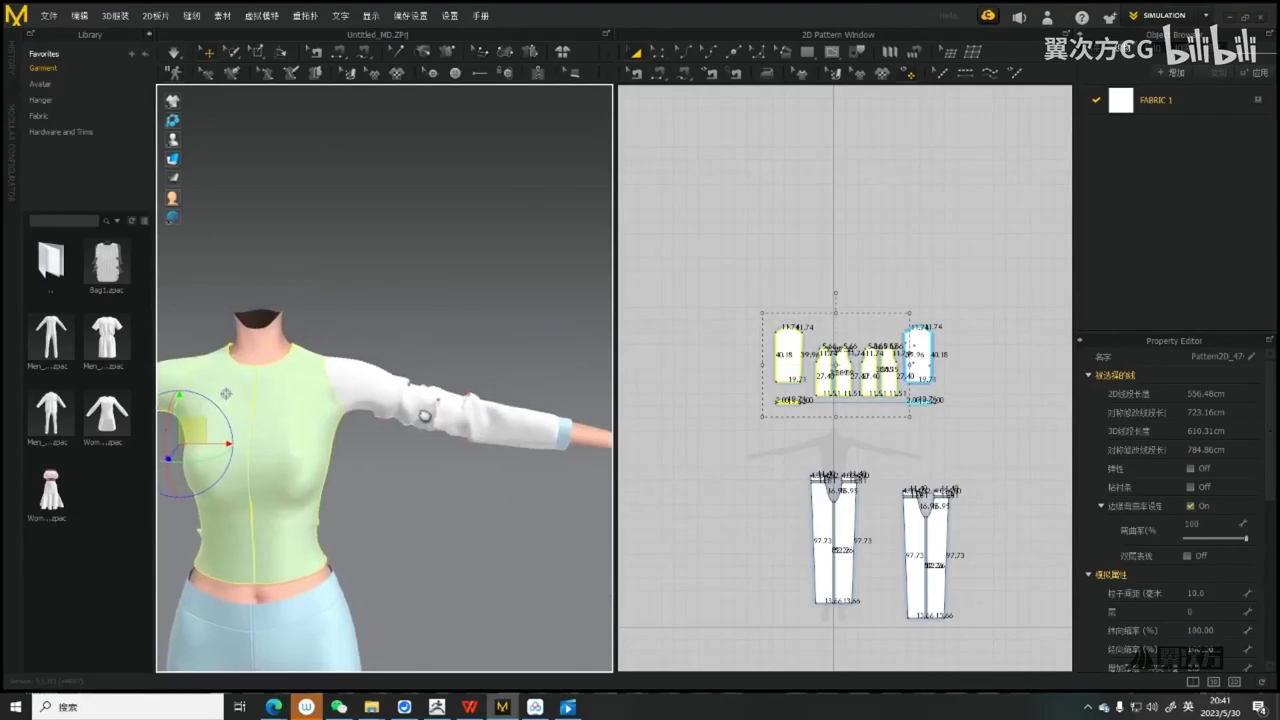
{"action": "scroll", "coordinate": [433, 408], "scroll_direction": "up", "scroll_amount": 5}
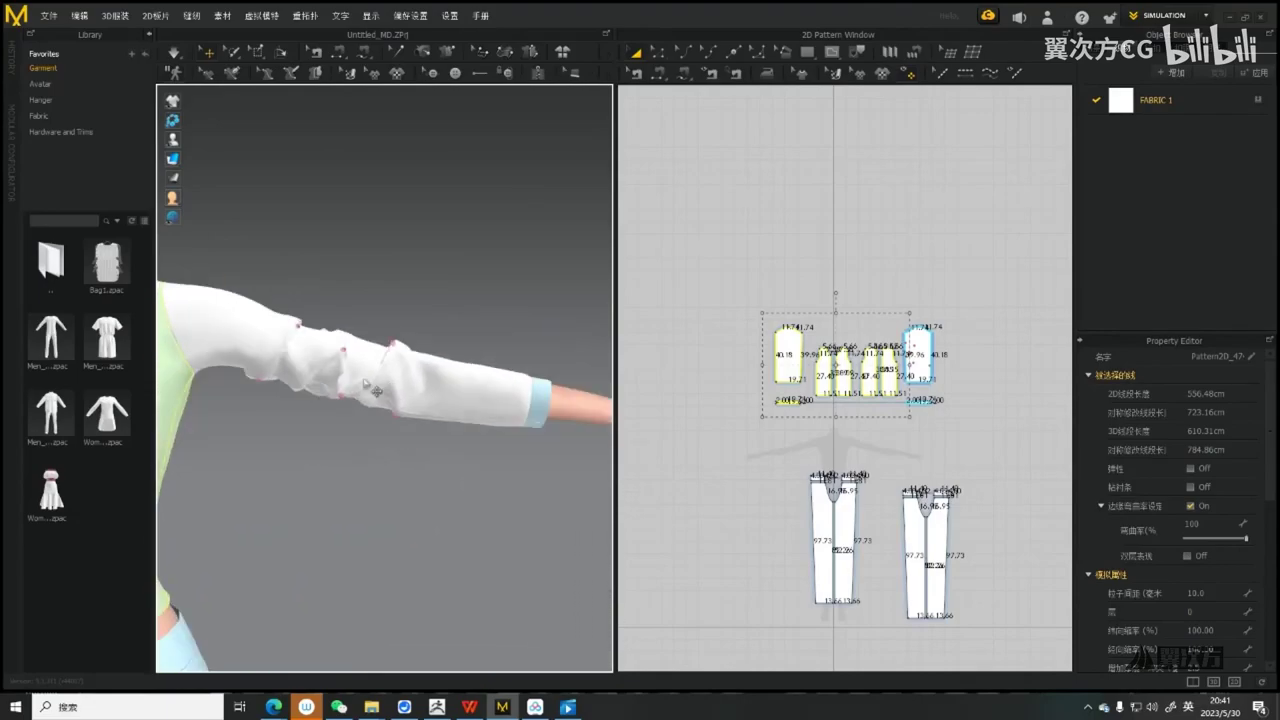
Set the pinned left sleeve's particle distance to 3 mm and accept the information message
{"action": "left_click", "coordinate": [488, 396]}
{"action": "scroll", "coordinate": [960, 365], "scroll_direction": "up", "scroll_amount": 3}
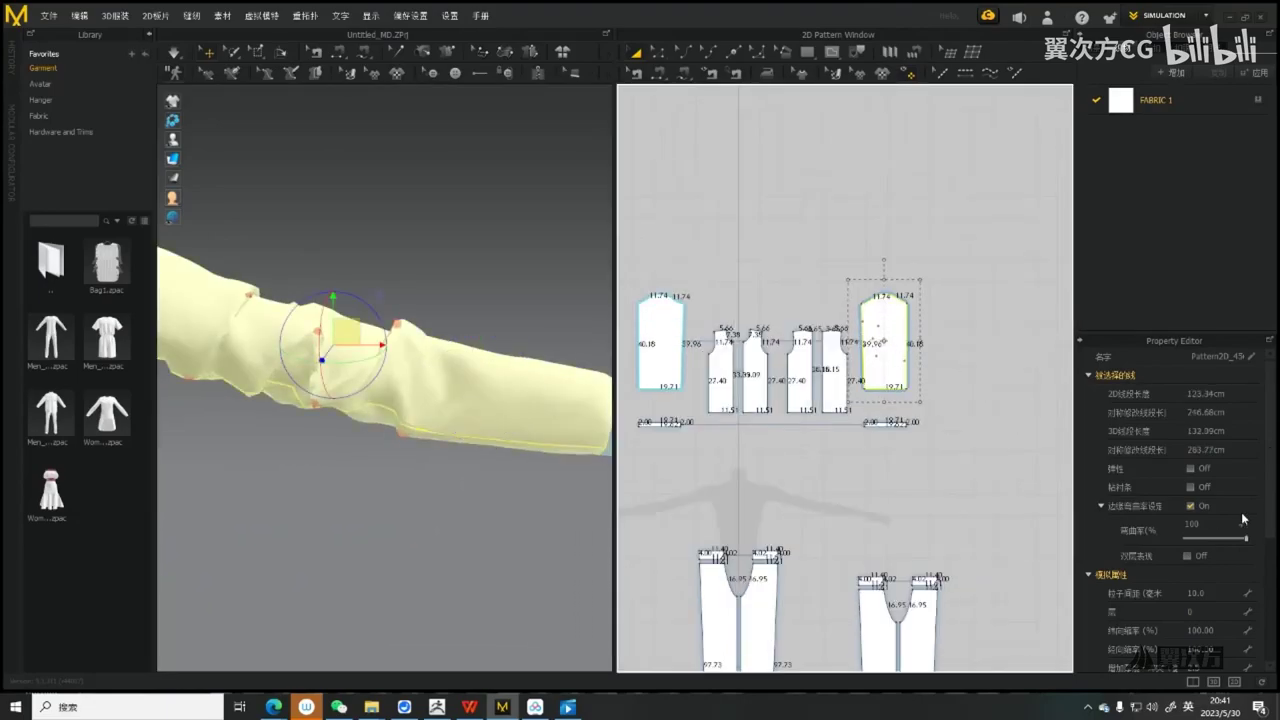
{"action": "left_click", "coordinate": [1210, 592]}
{"action": "key", "text": "Return"}
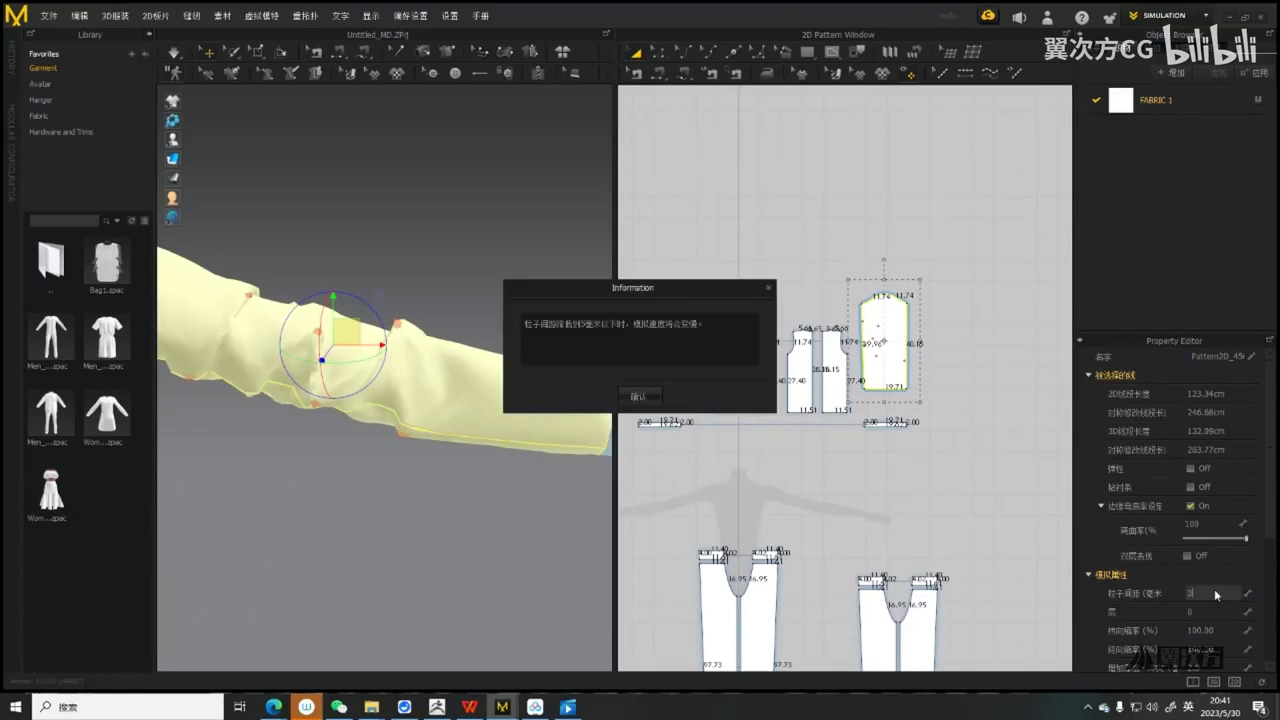
{"action": "left_click", "coordinate": [637, 396]}
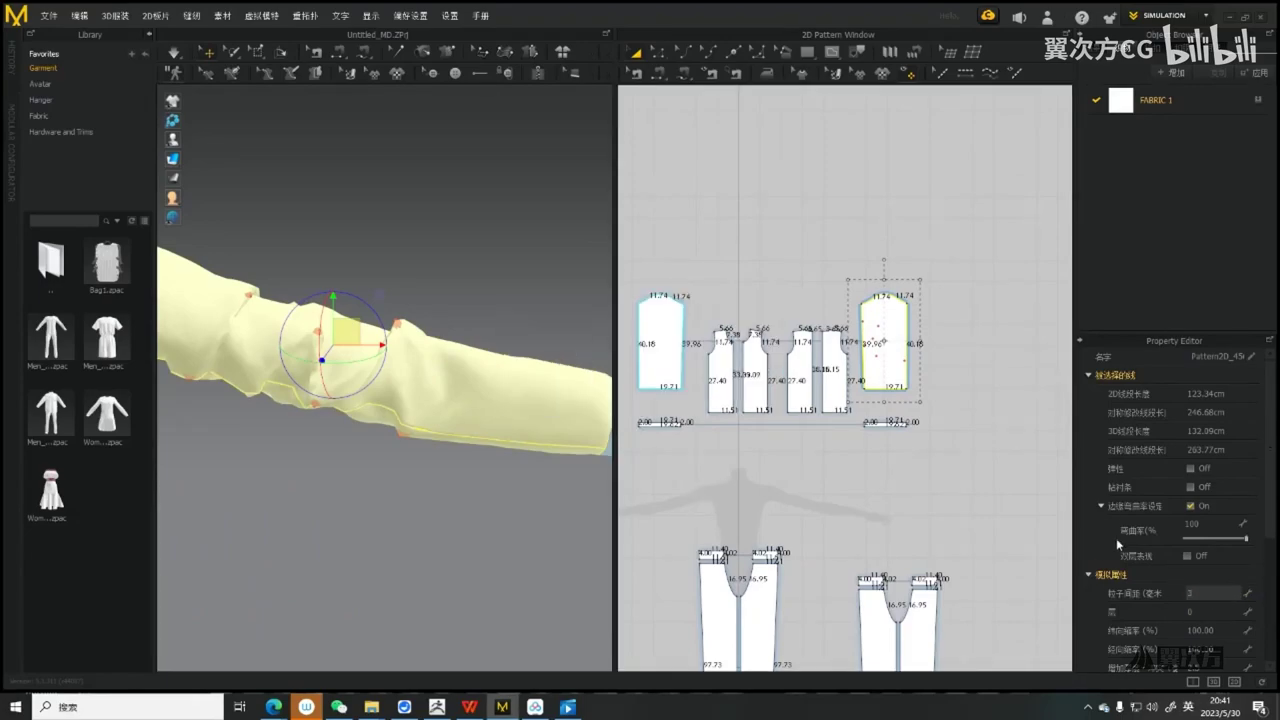
{"action": "scroll", "coordinate": [475, 290], "scroll_direction": "down", "scroll_amount": 3}
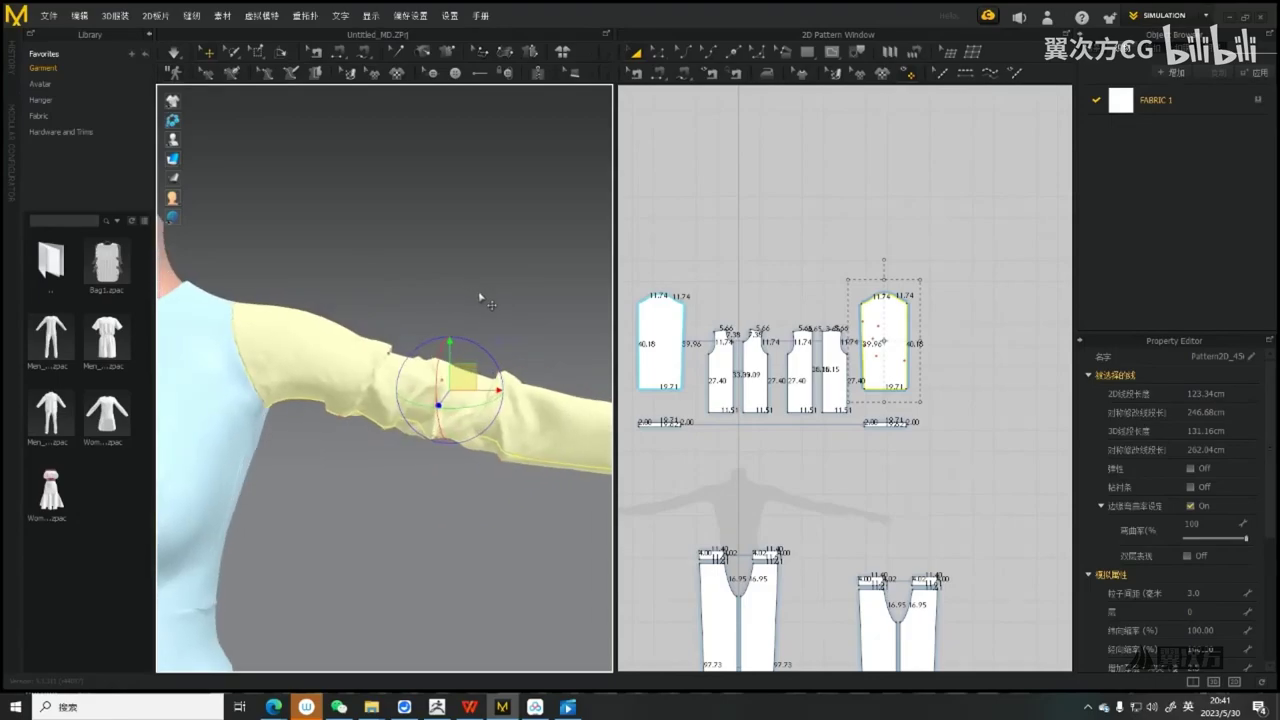
{"action": "left_click", "coordinate": [533, 312]}
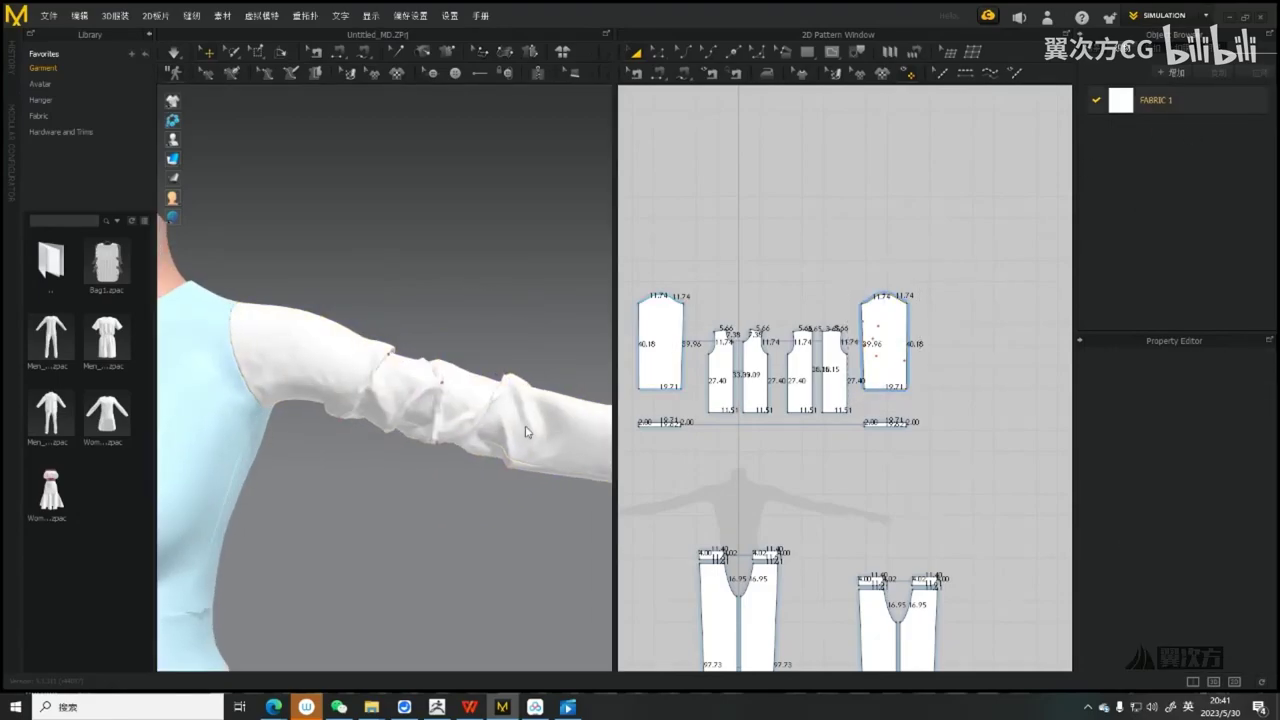
Add a second fabric and set its physical property preset to Cotton_Stretch_Sateen
{"action": "middle_click_drag", "start_coordinate": [527, 432], "coordinate": [465, 405]}
{"action": "left_click", "coordinate": [1178, 73]}
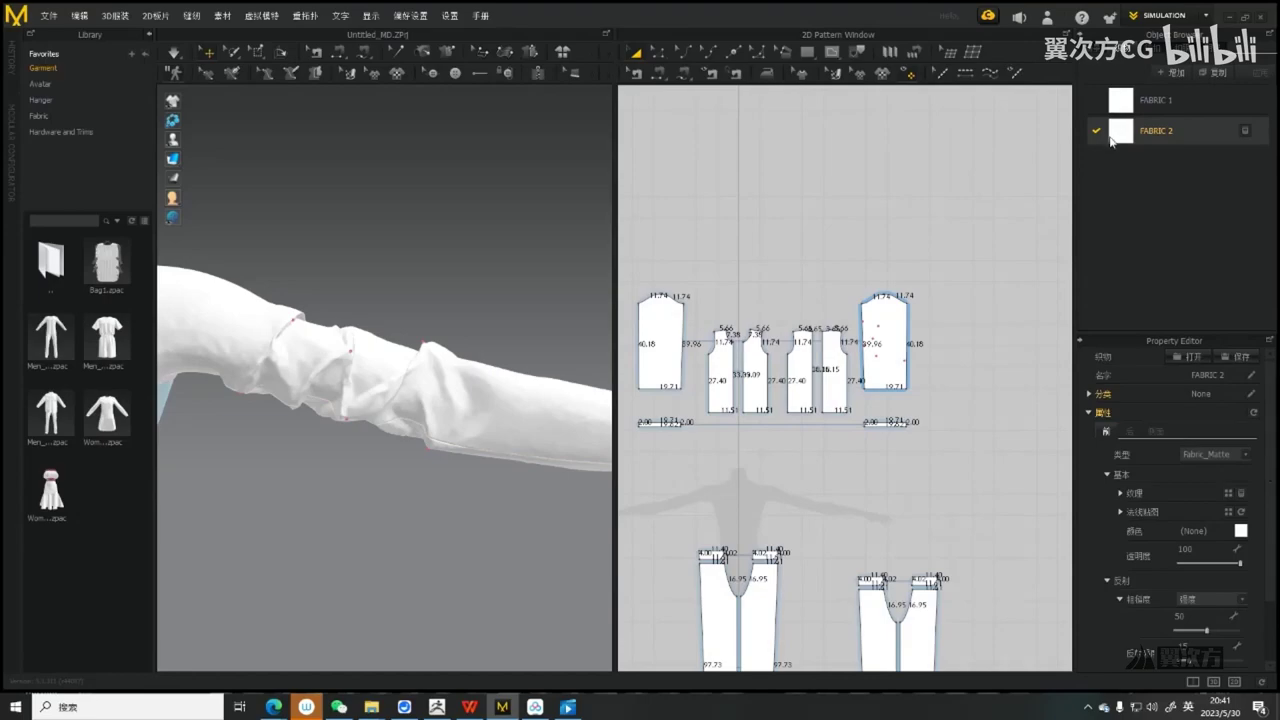
{"action": "scroll", "coordinate": [1208, 555], "scroll_direction": "down", "scroll_amount": 2}
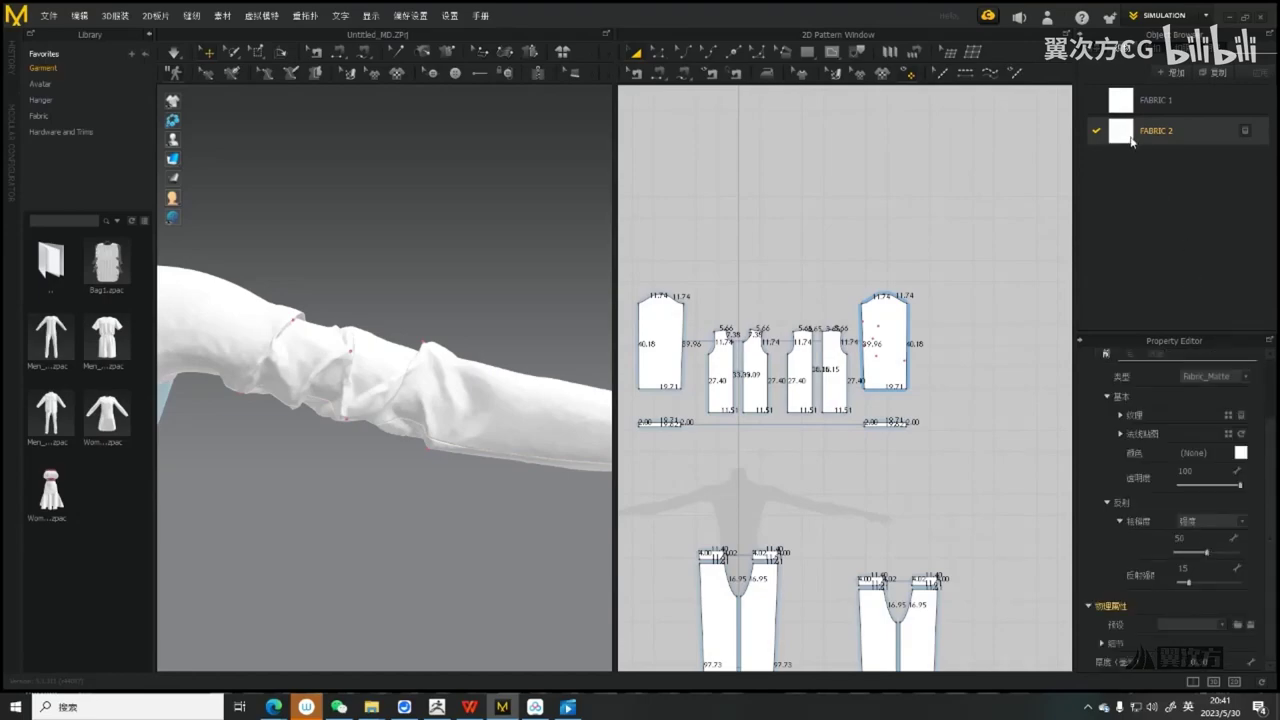
{"action": "left_click", "coordinate": [1198, 620]}
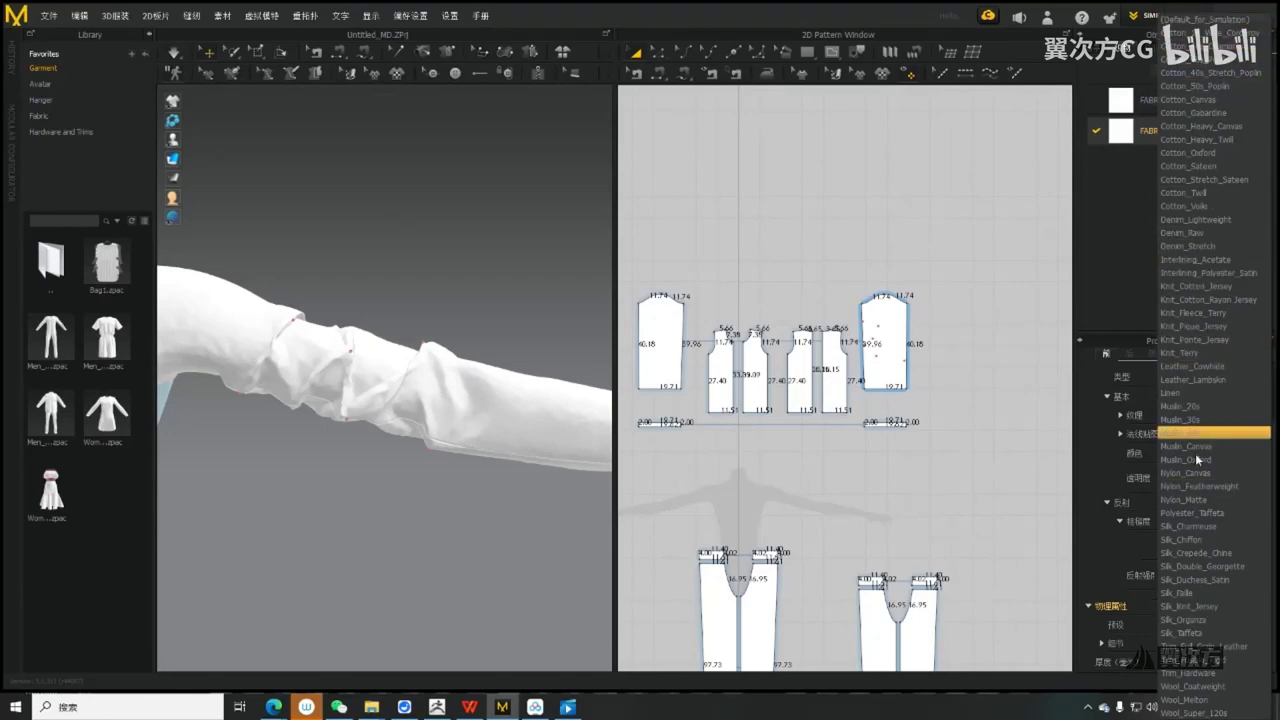
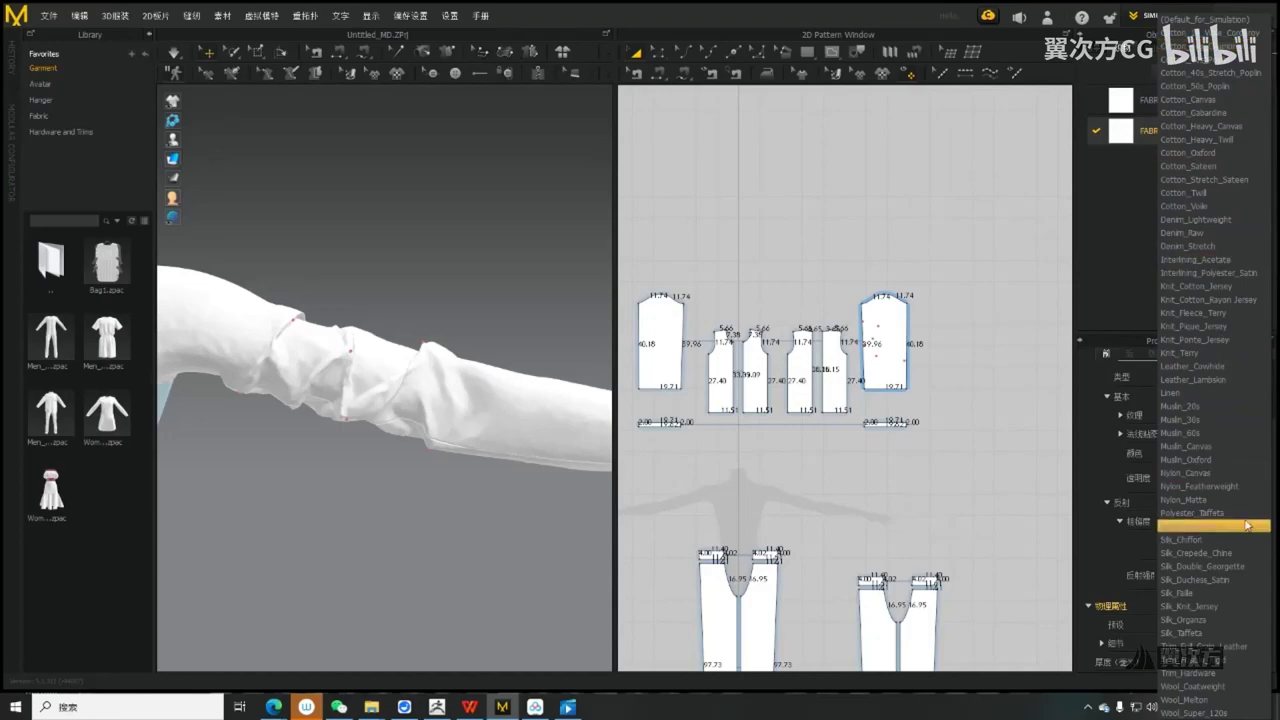
{"action": "left_click", "coordinate": [1190, 166]}
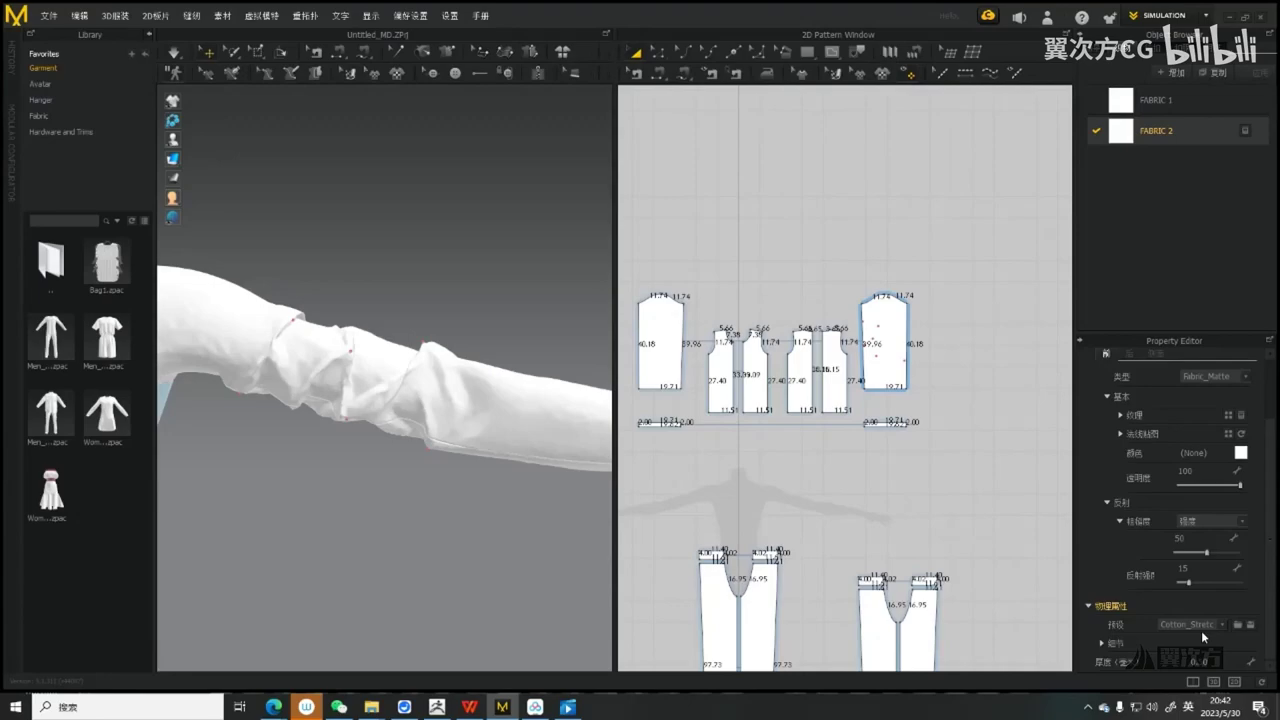
Set Fabric 2's physical property preset to Cotton_Heavy_Twill and simulate the pinned left sleeve
{"action": "left_click", "coordinate": [1218, 624]}
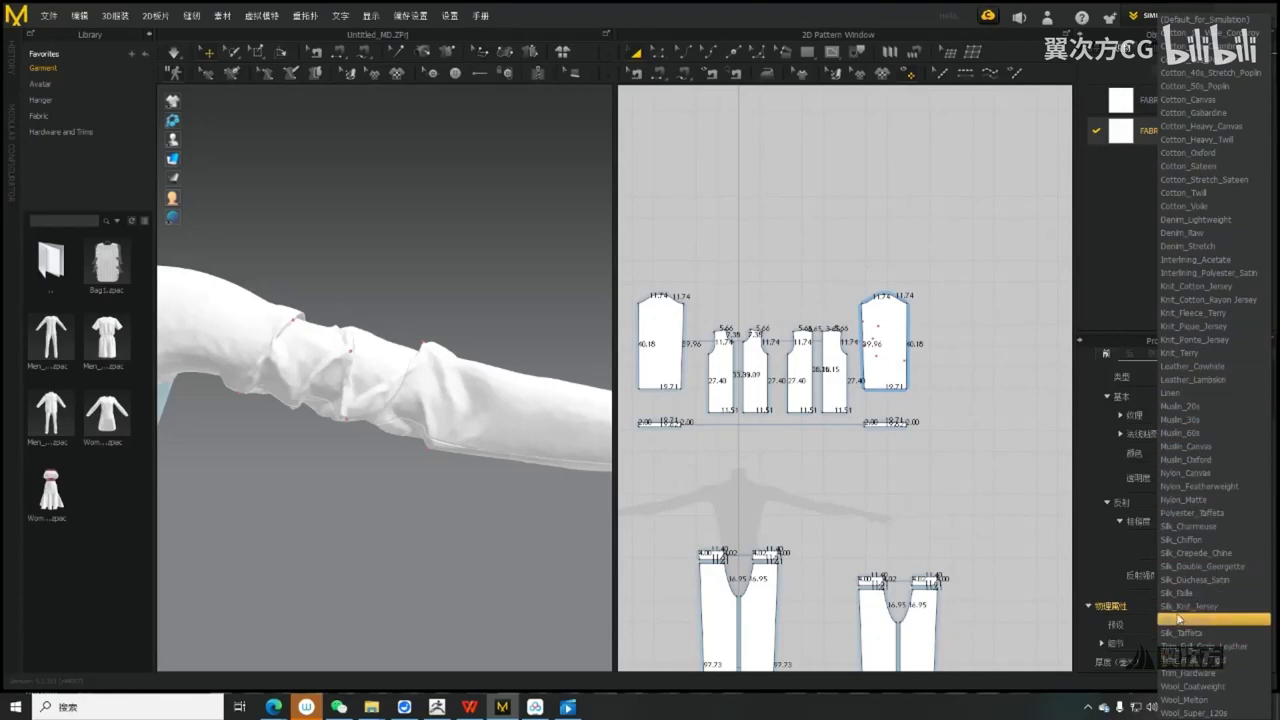
{"action": "left_click", "coordinate": [1195, 140]}
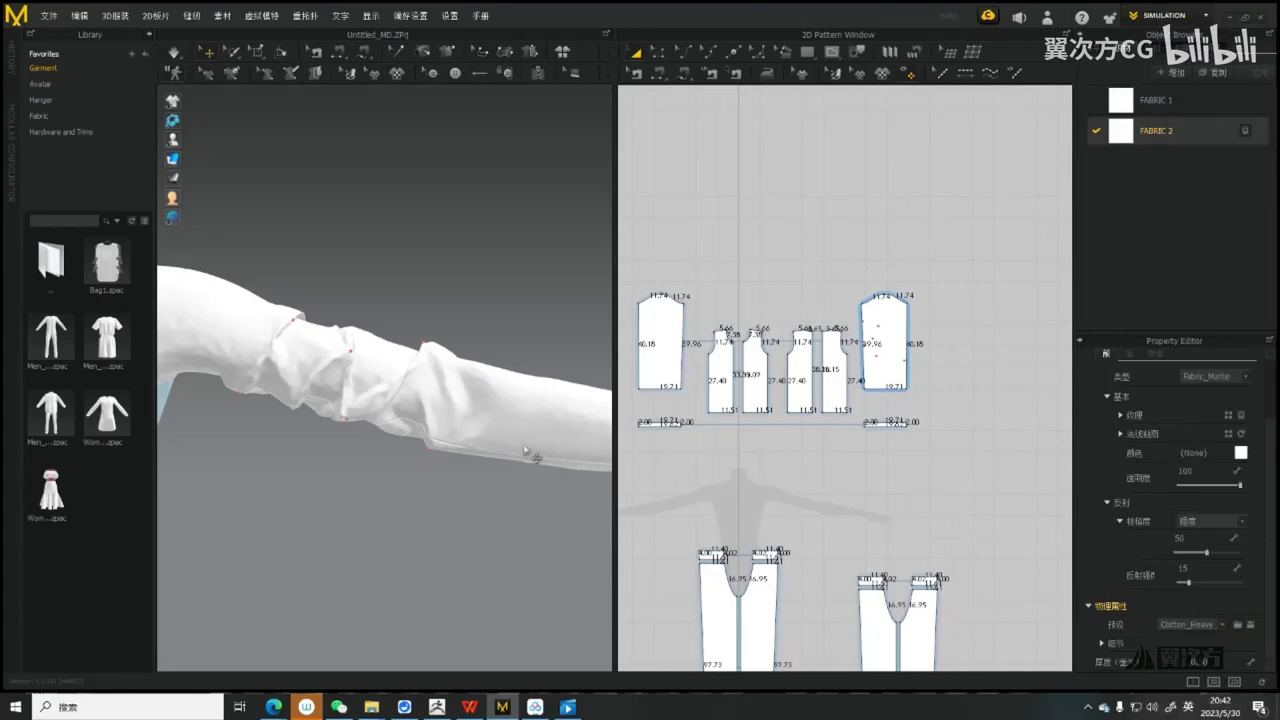
{"action": "scroll", "coordinate": [418, 404], "scroll_direction": "down", "scroll_amount": 3}
{"action": "middle_click_drag", "start_coordinate": [418, 404], "coordinate": [469, 411]}
{"action": "scroll", "coordinate": [469, 411], "scroll_direction": "up", "scroll_amount": 2}
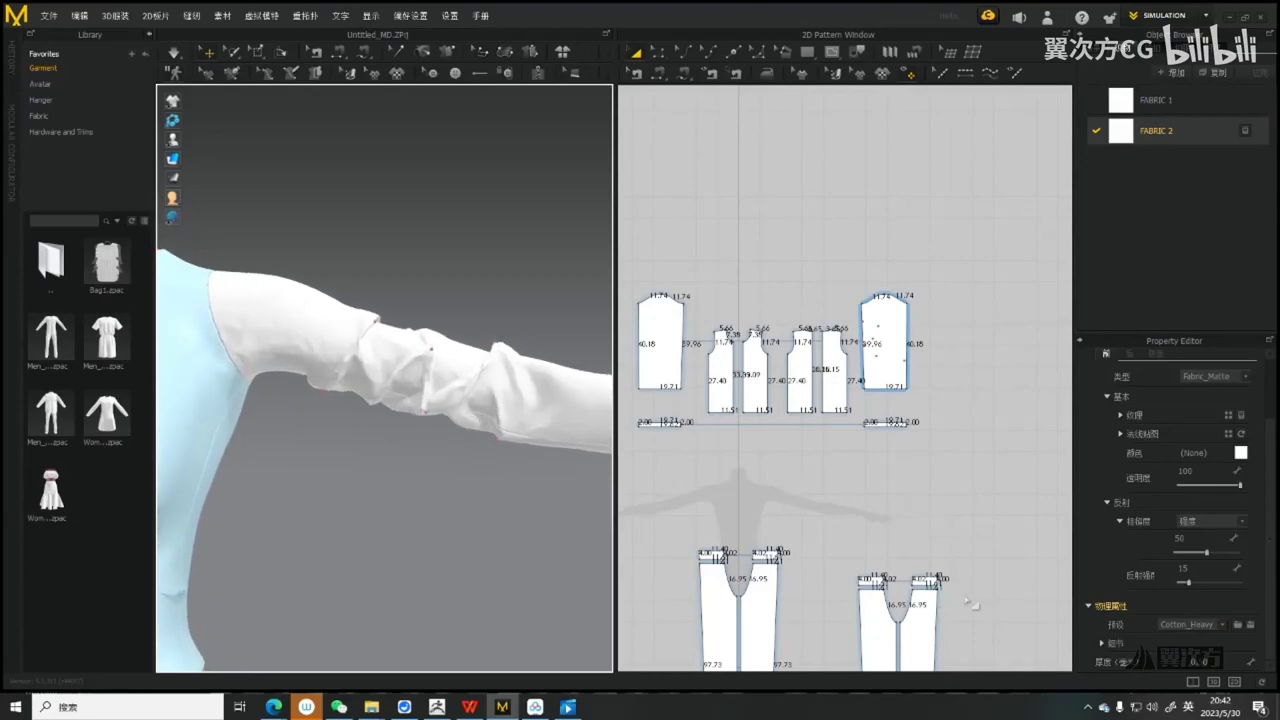
{"action": "scroll", "coordinate": [349, 346], "scroll_direction": "up", "scroll_amount": 3}
{"action": "key", "text": "space"}
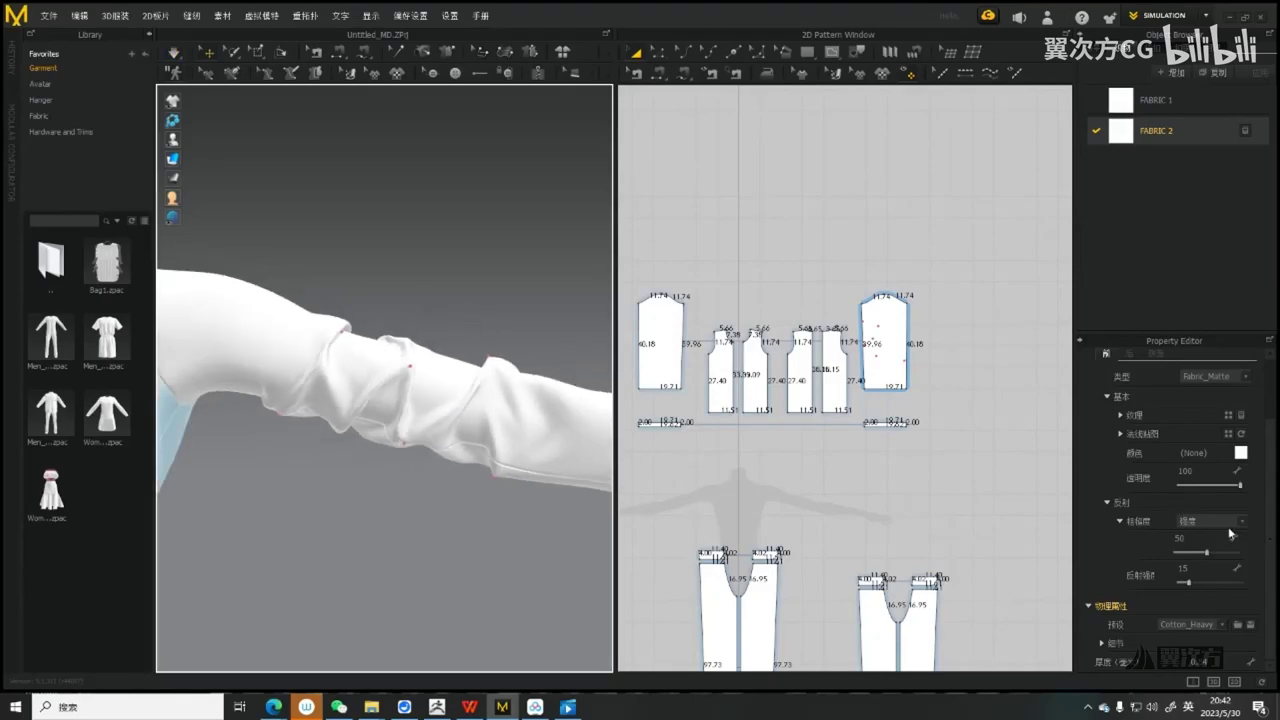
Clear the fabric selection and remove all pins from the left sleeve's folds
{"action": "scroll", "coordinate": [568, 413], "scroll_direction": "down", "scroll_amount": 5}
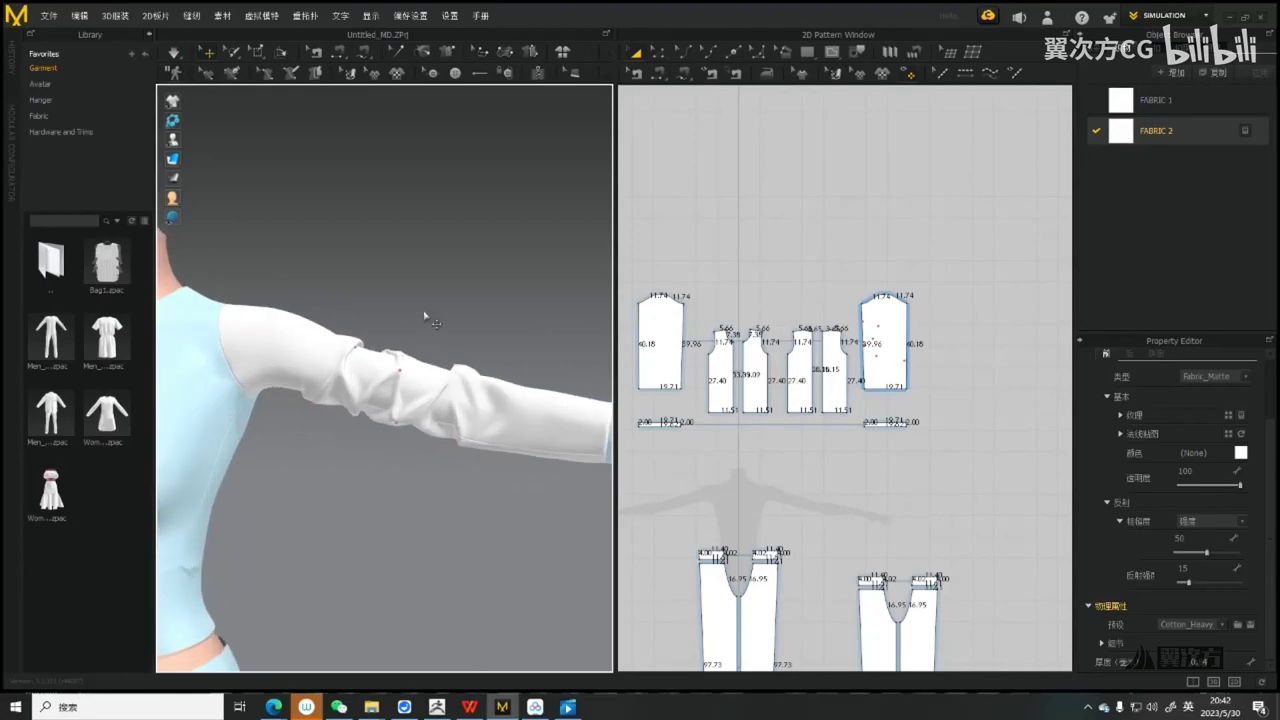
{"action": "left_click", "coordinate": [423, 237]}
{"action": "right_click_drag", "start_coordinate": [507, 399], "coordinate": [415, 391]}
{"action": "scroll", "coordinate": [415, 391], "scroll_direction": "up", "scroll_amount": 5}
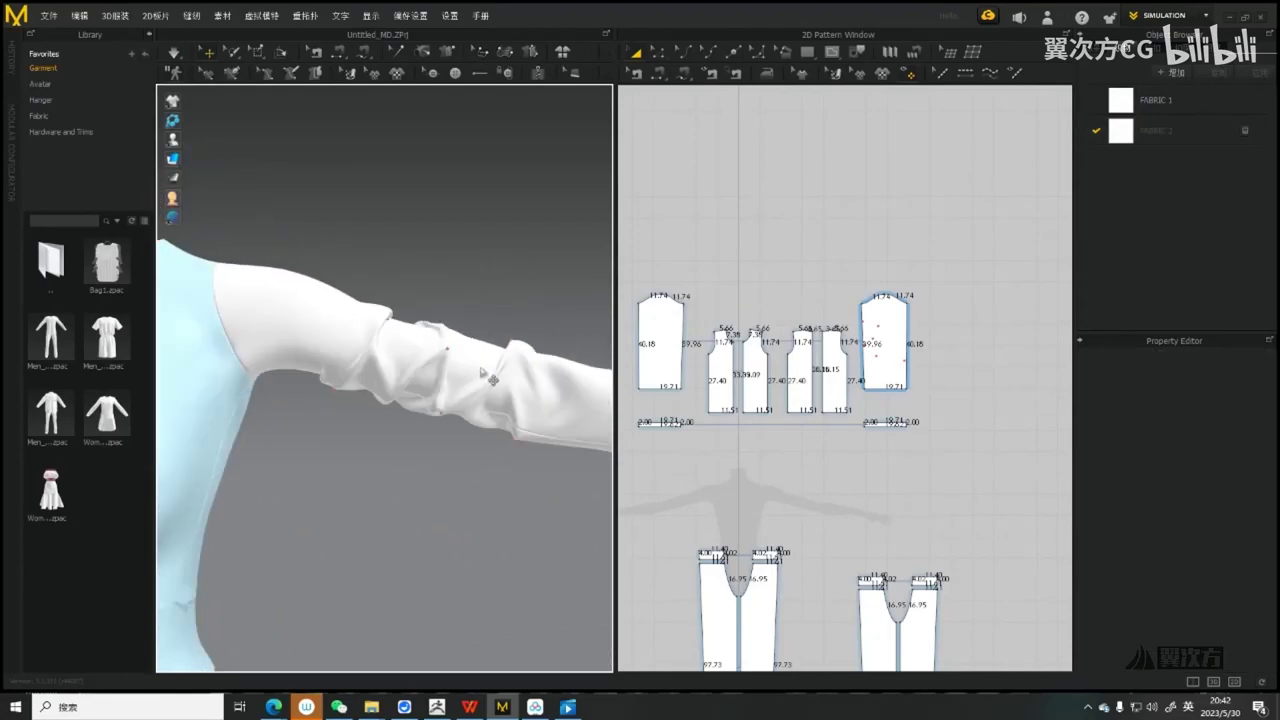
{"action": "key", "text": "ctrl+w"}
{"action": "right_click_drag", "start_coordinate": [434, 362], "coordinate": [473, 400]}
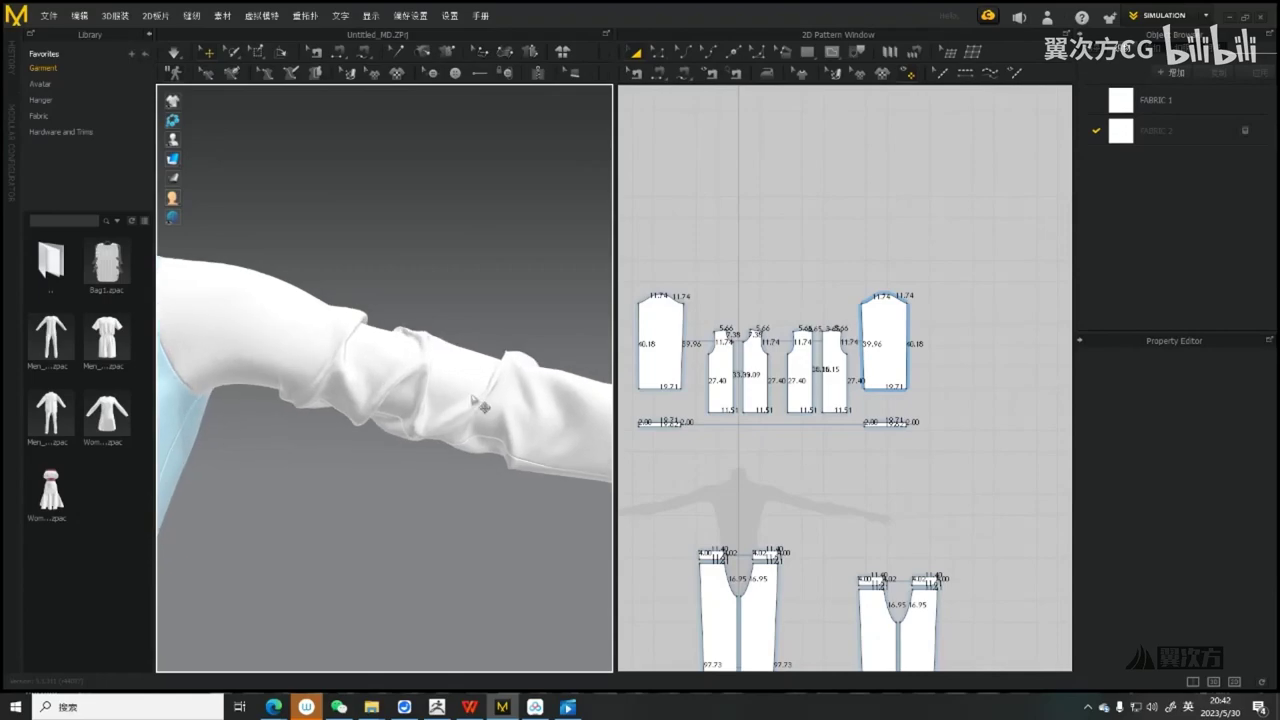
Check the left sleeve's particle distance and examine its unpinned folds close up, from other angles and against the whole outfit
{"action": "left_click", "coordinate": [899, 337]}
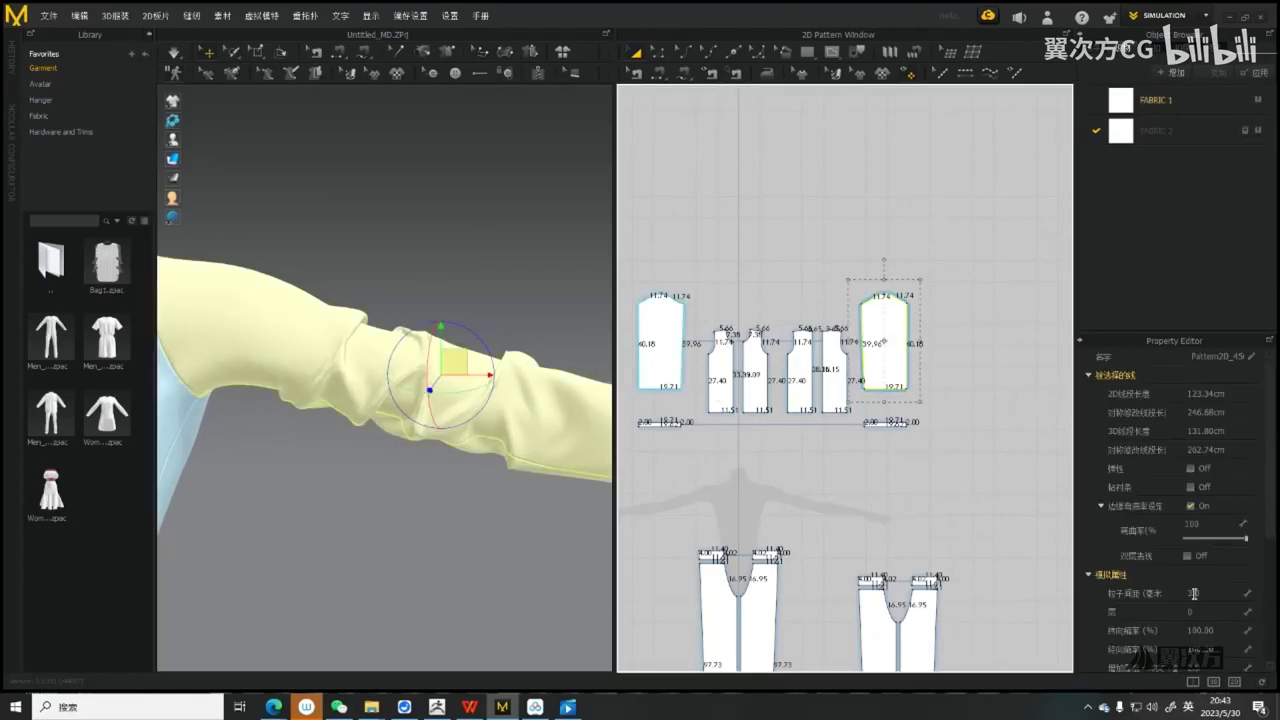
{"action": "scroll", "coordinate": [405, 428], "scroll_direction": "down", "scroll_amount": 3}
{"action": "left_click", "coordinate": [450, 340]}
{"action": "scroll", "coordinate": [470, 400], "scroll_direction": "up", "scroll_amount": 2}
{"action": "scroll", "coordinate": [458, 391], "scroll_direction": "down", "scroll_amount": 1}
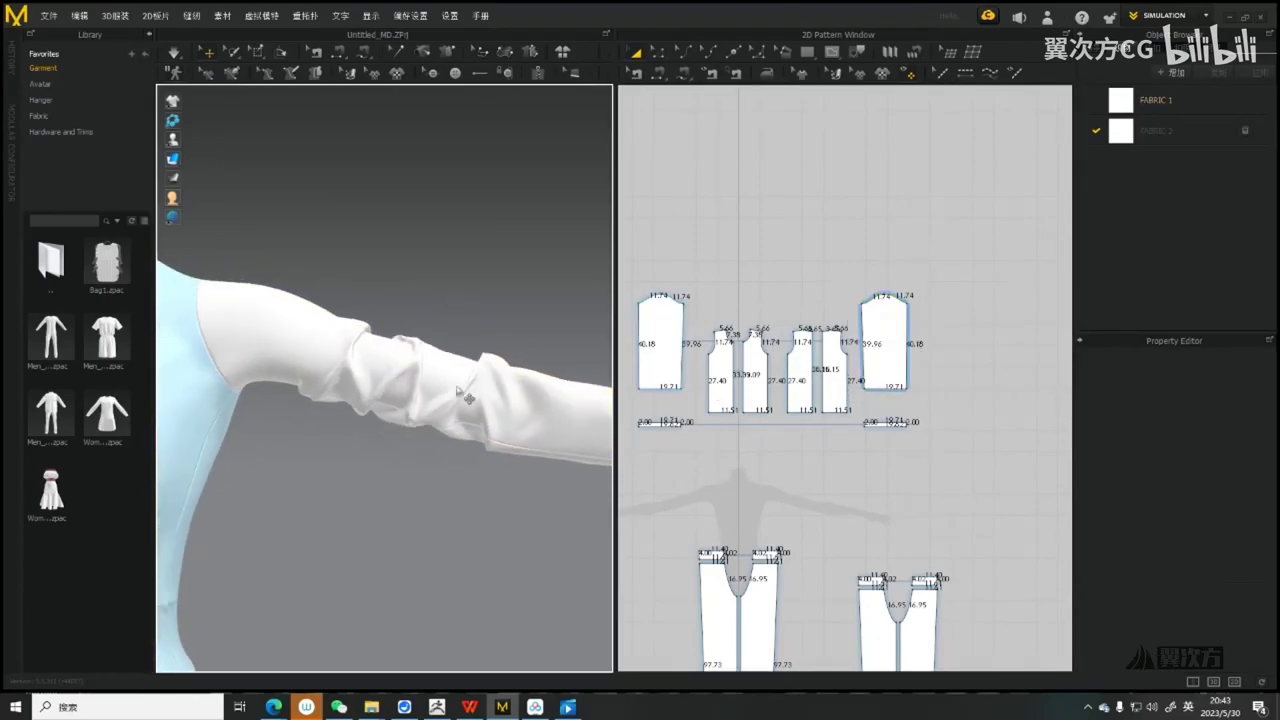
{"action": "right_click_drag", "start_coordinate": [462, 395], "coordinate": [465, 410]}
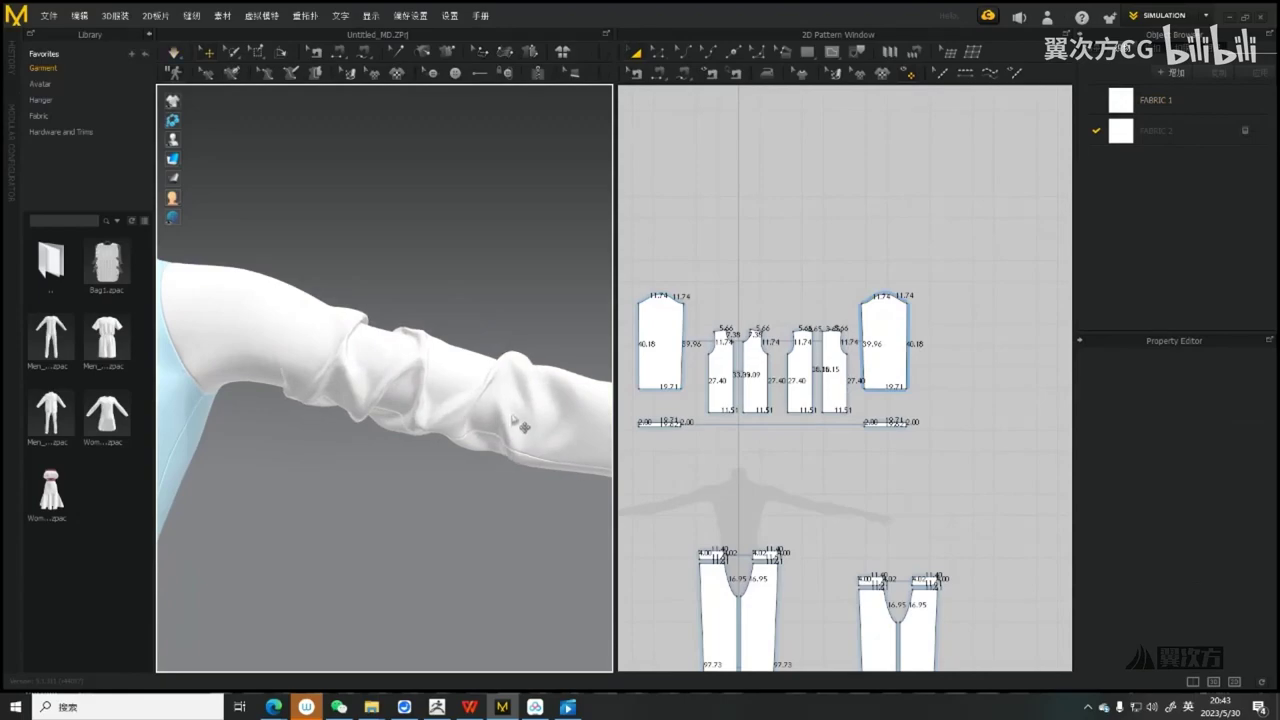
{"action": "scroll", "coordinate": [480, 406], "scroll_direction": "down", "scroll_amount": 3}
{"action": "right_click_drag", "start_coordinate": [517, 443], "coordinate": [463, 426]}
{"action": "scroll", "coordinate": [450, 411], "scroll_direction": "up", "scroll_amount": 3}
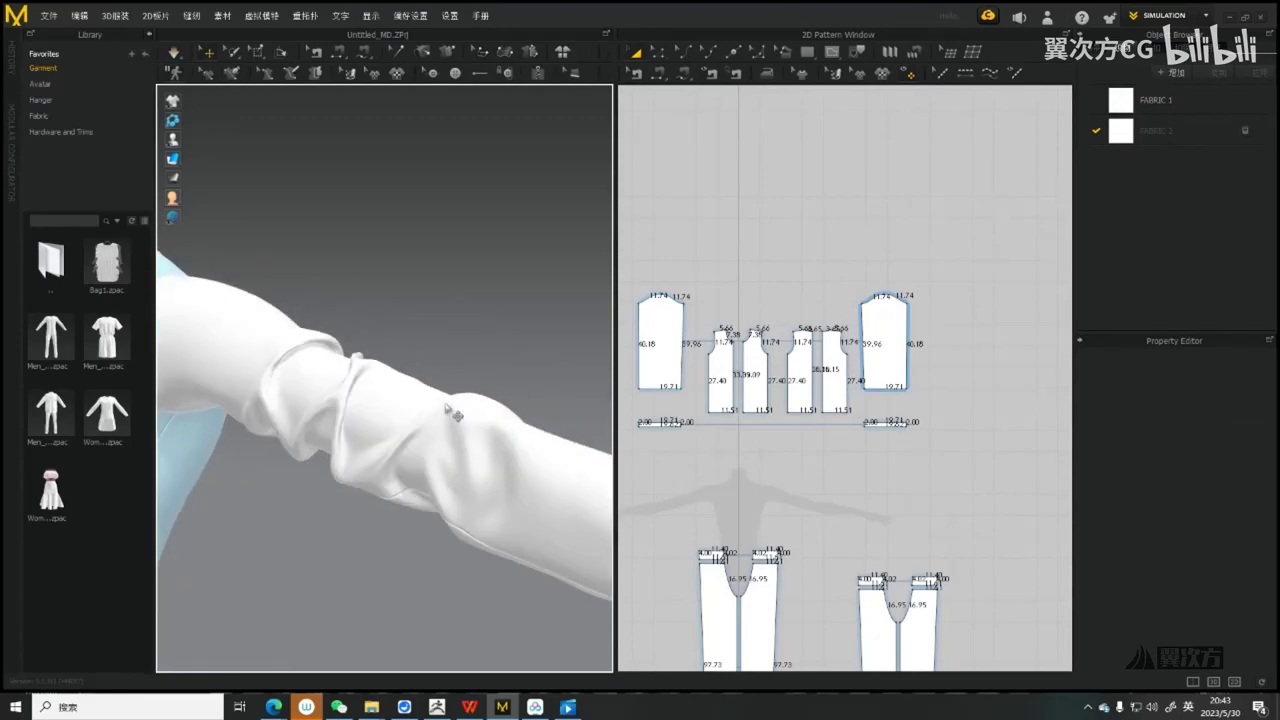
{"action": "scroll", "coordinate": [447, 408], "scroll_direction": "down", "scroll_amount": 5}
{"action": "scroll", "coordinate": [446, 371], "scroll_direction": "down", "scroll_amount": 3}
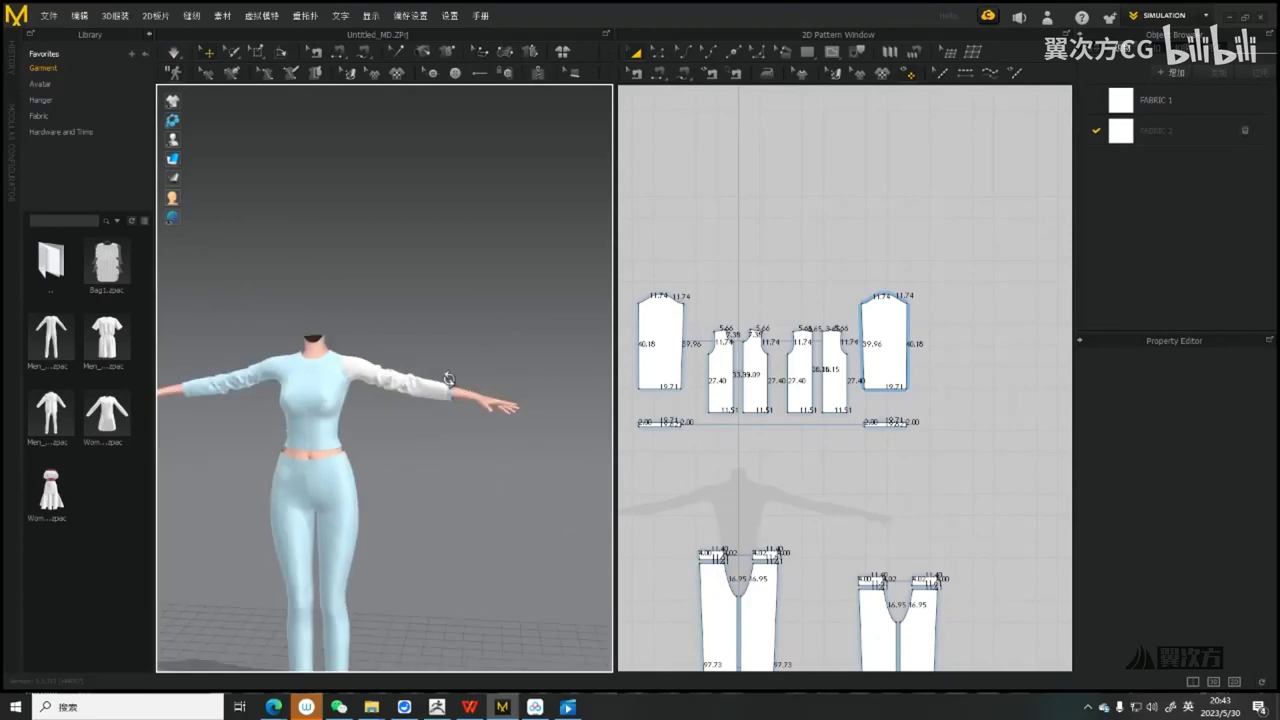
{"action": "scroll", "coordinate": [449, 434], "scroll_direction": "up", "scroll_amount": 6}
{"action": "scroll", "coordinate": [415, 430], "scroll_direction": "down", "scroll_amount": 5}
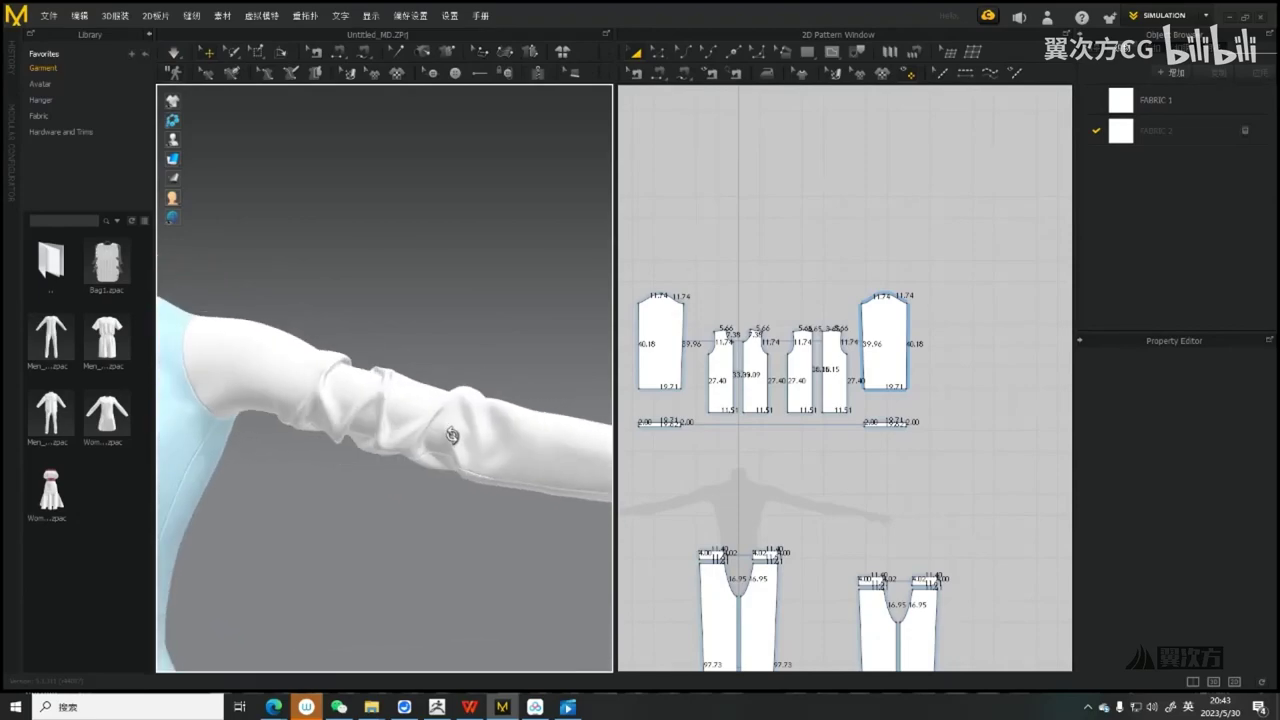
{"action": "scroll", "coordinate": [371, 440], "scroll_direction": "up", "scroll_amount": 4}
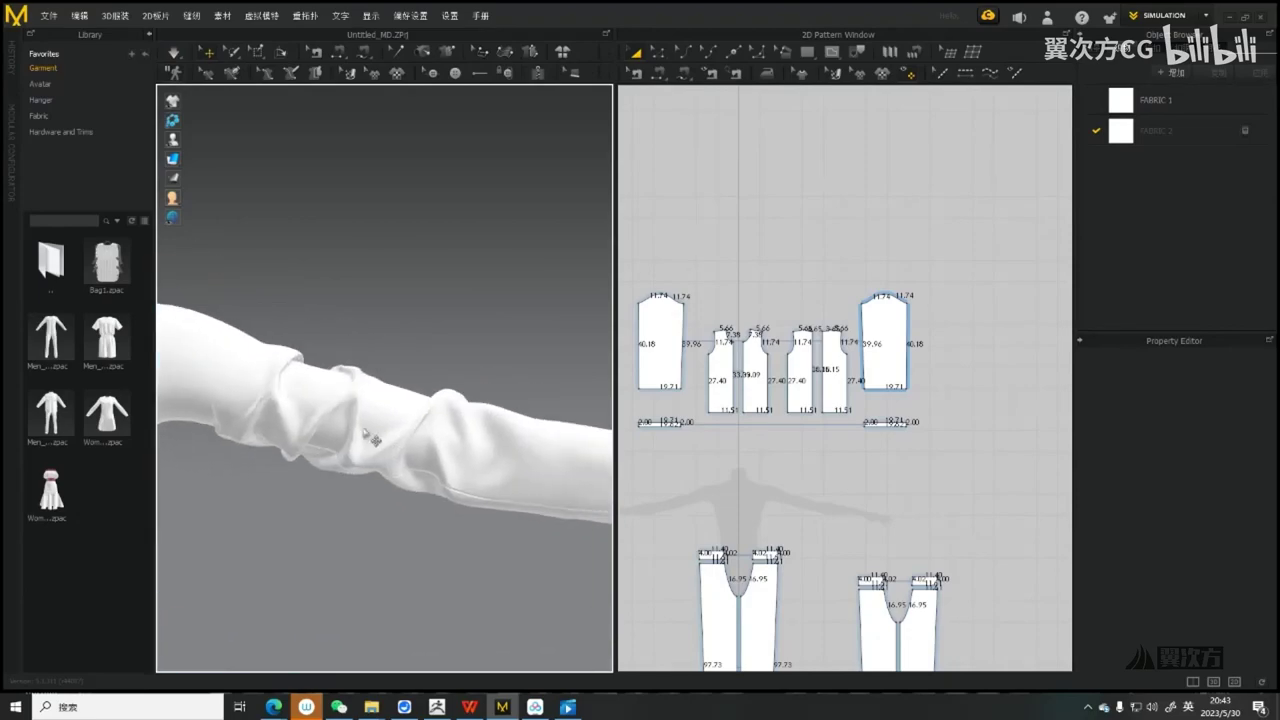
{"action": "scroll", "coordinate": [368, 400], "scroll_direction": "down", "scroll_amount": 4}
{"action": "middle_click_drag", "start_coordinate": [400, 352], "coordinate": [479, 388]}
{"action": "scroll", "coordinate": [366, 329], "scroll_direction": "down", "scroll_amount": 5}
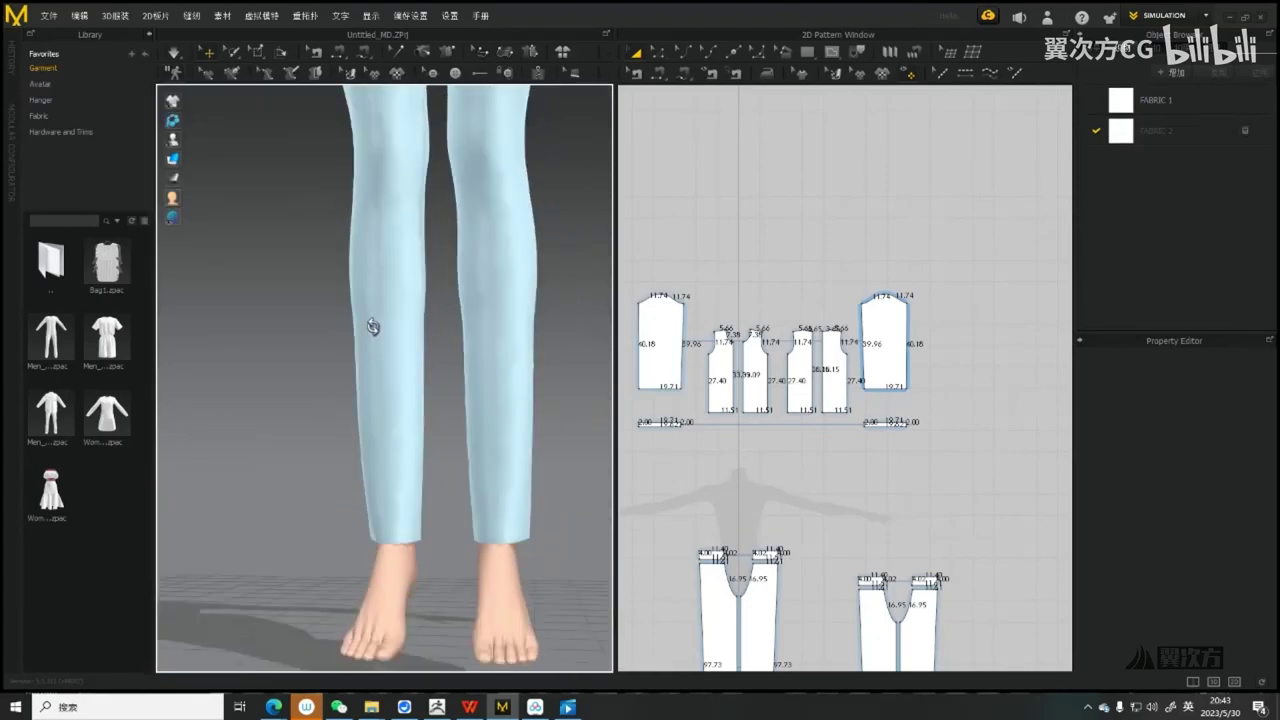
{"action": "scroll", "coordinate": [471, 300], "scroll_direction": "up", "scroll_amount": 4}
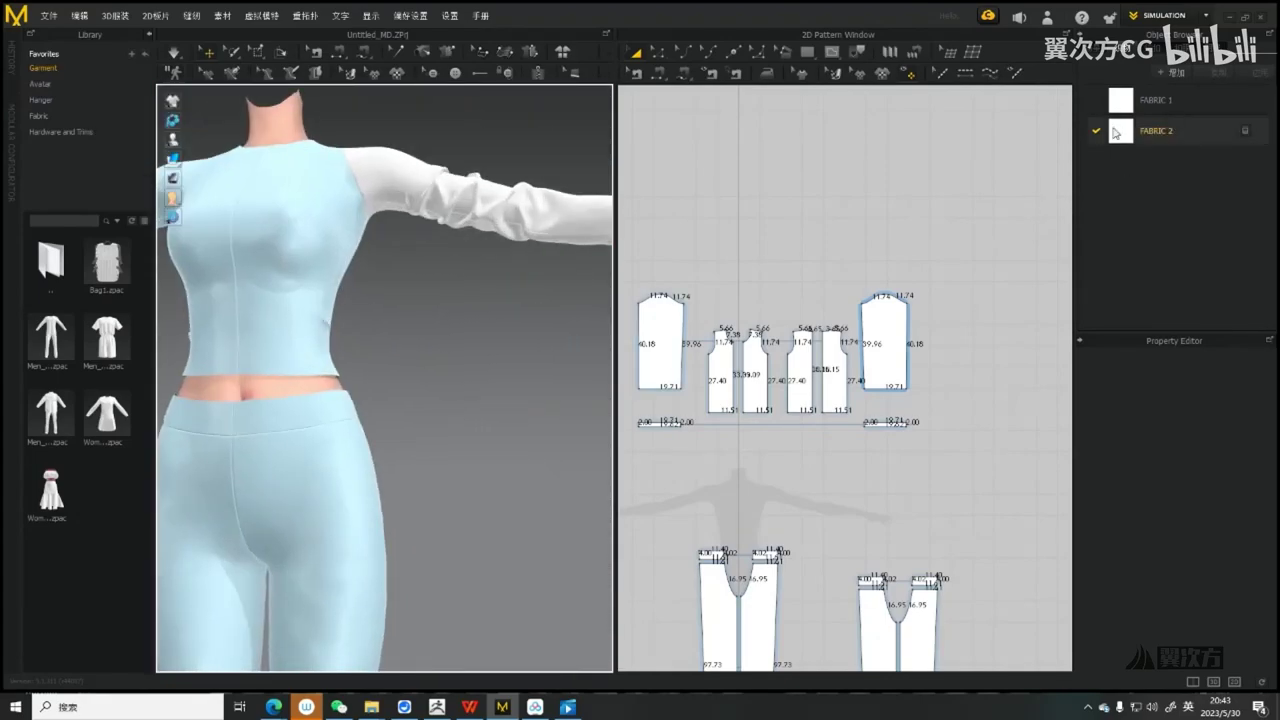
{"action": "scroll", "coordinate": [523, 363], "scroll_direction": "up", "scroll_amount": 6}
{"action": "scroll", "coordinate": [490, 370], "scroll_direction": "down", "scroll_amount": 1}
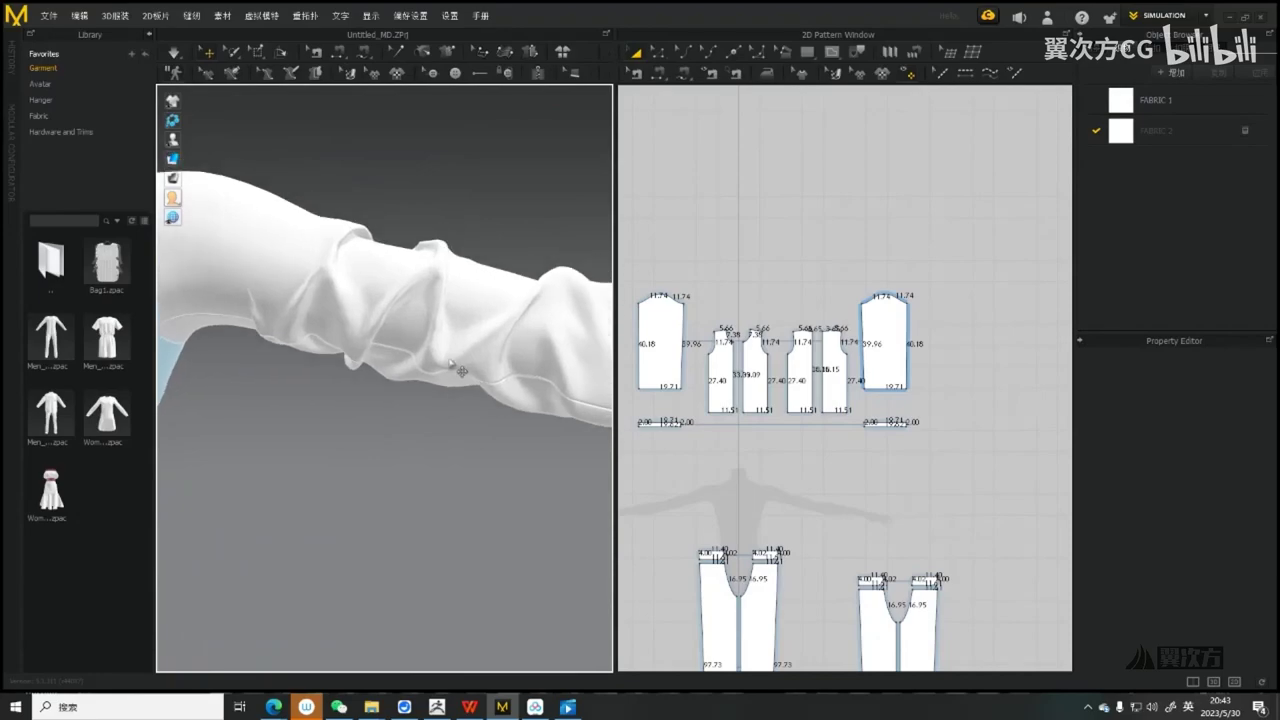
Add a third fabric and set its physical property preset to Leather_Cowhide
{"action": "left_click", "coordinate": [1178, 73]}
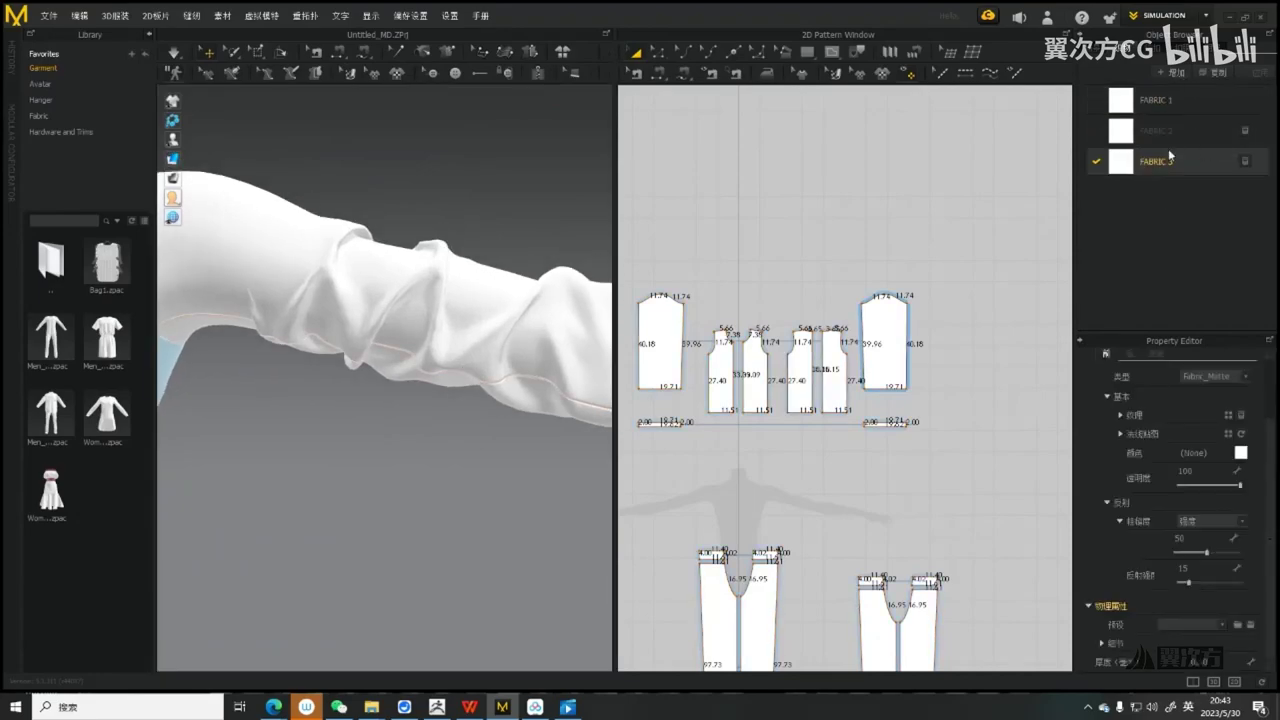
{"action": "left_click", "coordinate": [1192, 622]}
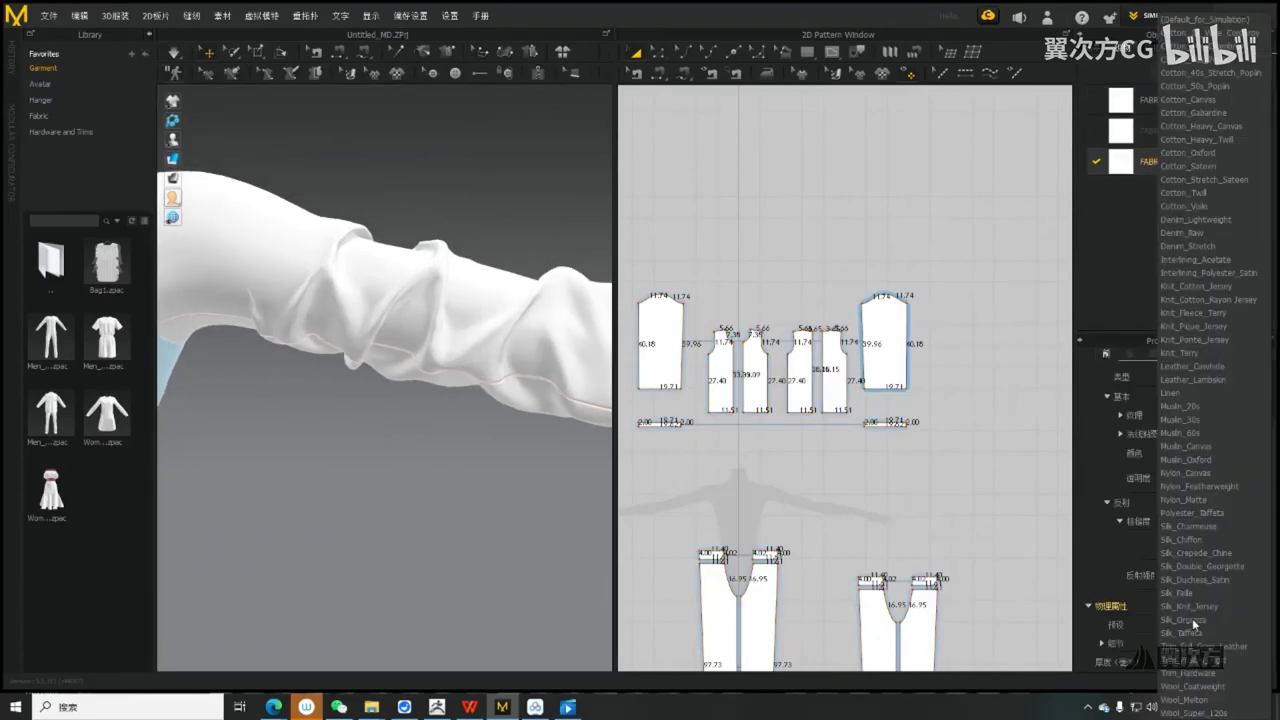
{"action": "left_click", "coordinate": [1206, 380]}
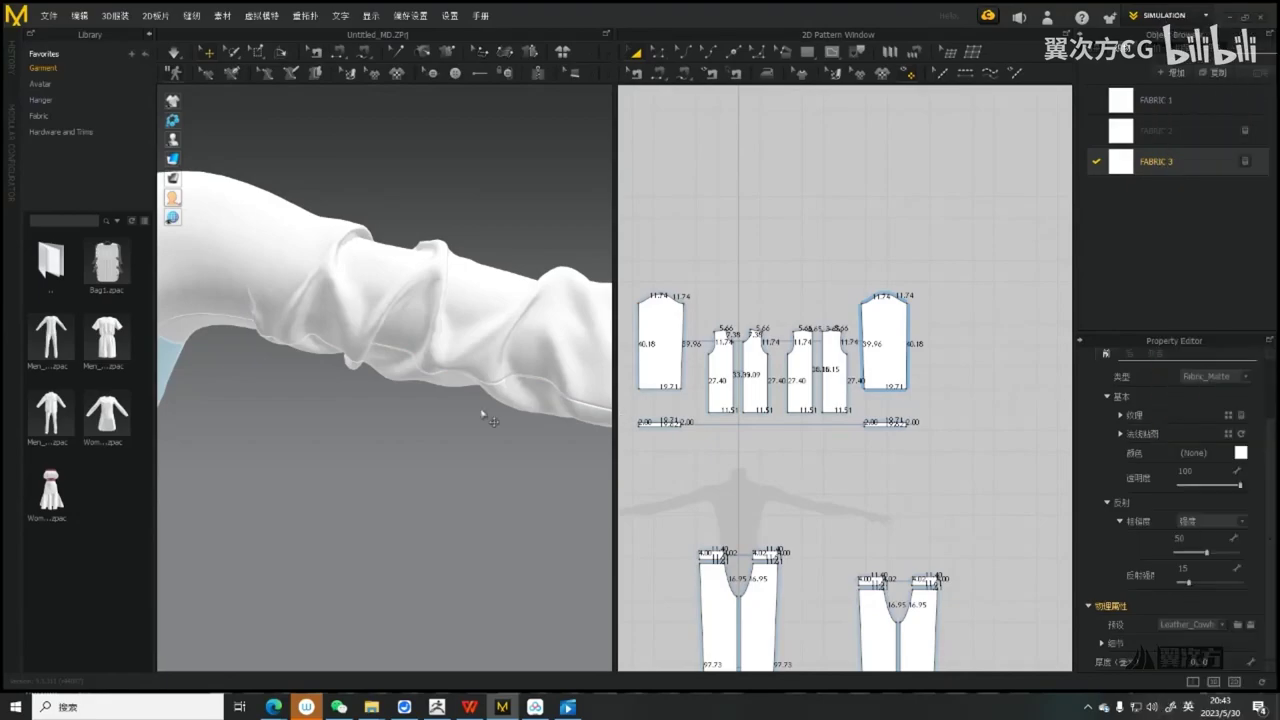
Run the simulation, tug the underside of the left sleeve near the elbow folds, and stop simulating
{"action": "scroll", "coordinate": [486, 412], "scroll_direction": "down", "scroll_amount": 3}
{"action": "mouse_move", "coordinate": [416, 336]}
{"action": "right_mouse_down"}
{"action": "mouse_move", "coordinate": [443, 360]}
{"action": "mouse_move", "coordinate": [411, 327]}
{"action": "right_mouse_up"}
{"action": "right_click_drag", "start_coordinate": [461, 383], "coordinate": [449, 380]}
{"action": "scroll", "coordinate": [448, 380], "scroll_direction": "down", "scroll_amount": 2}
{"action": "scroll", "coordinate": [448, 380], "scroll_direction": "up", "scroll_amount": 2}
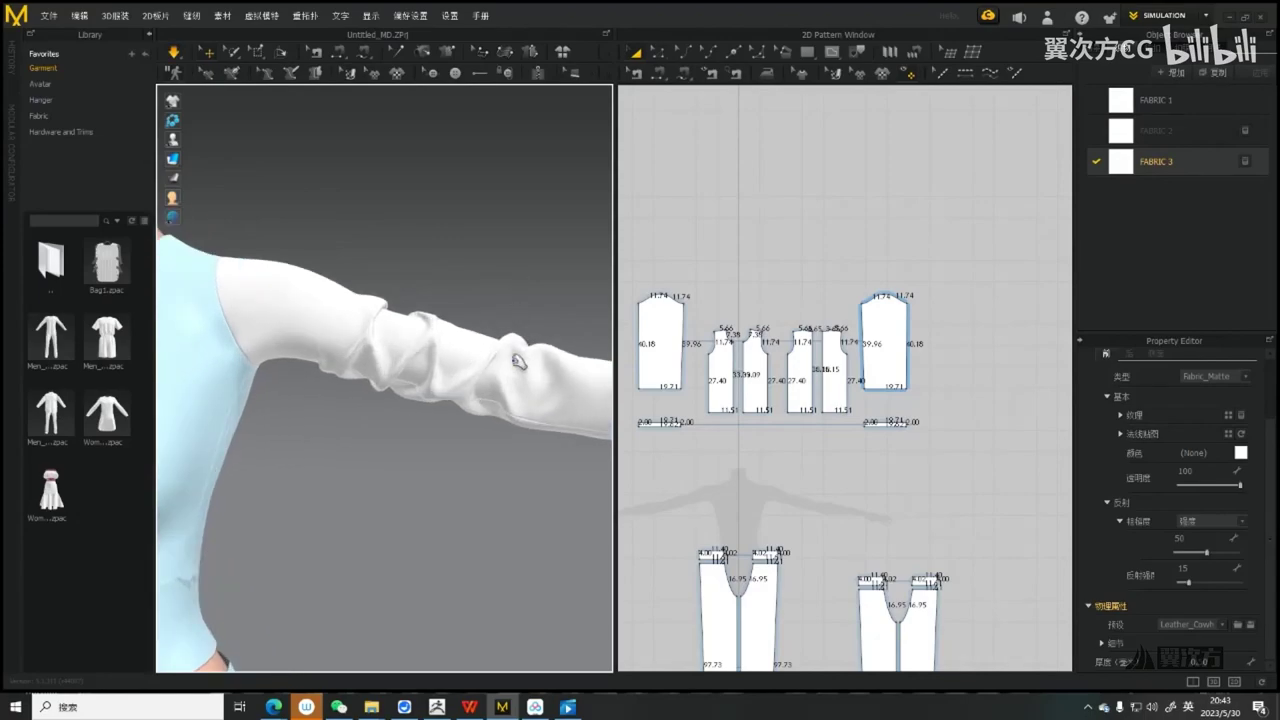
{"action": "left_click", "coordinate": [423, 400]}
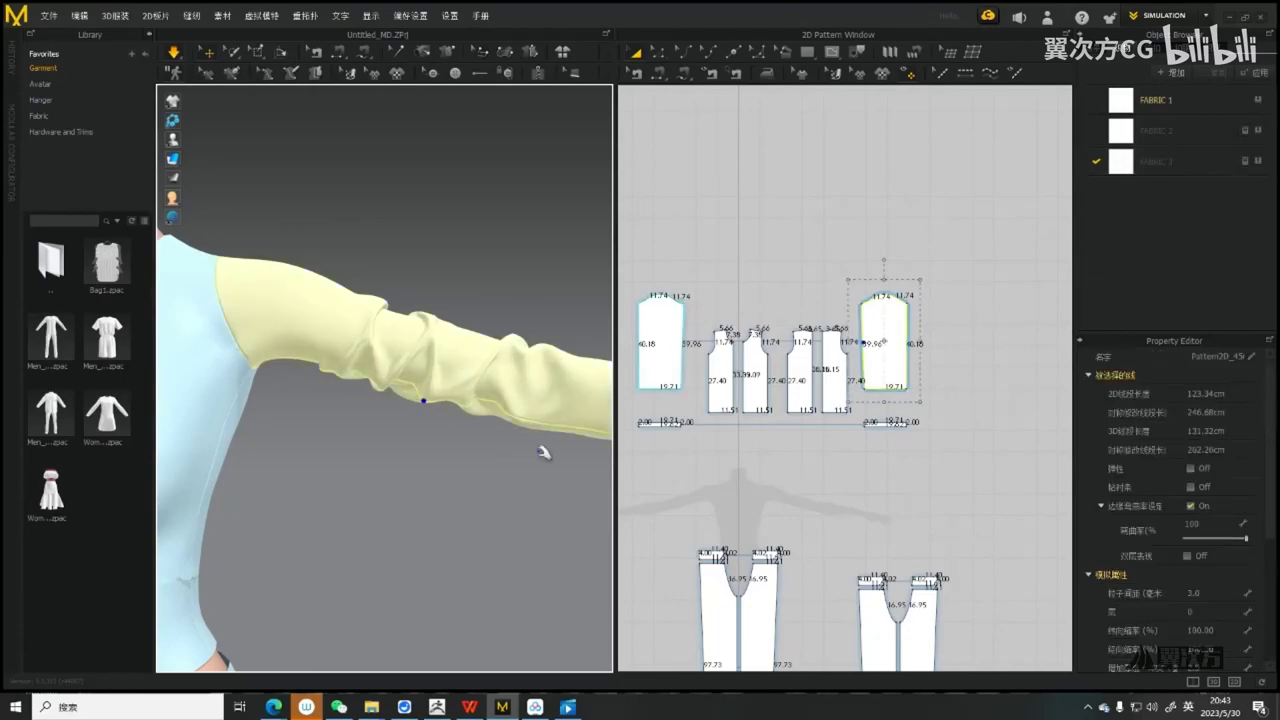
{"action": "left_click", "coordinate": [552, 274]}
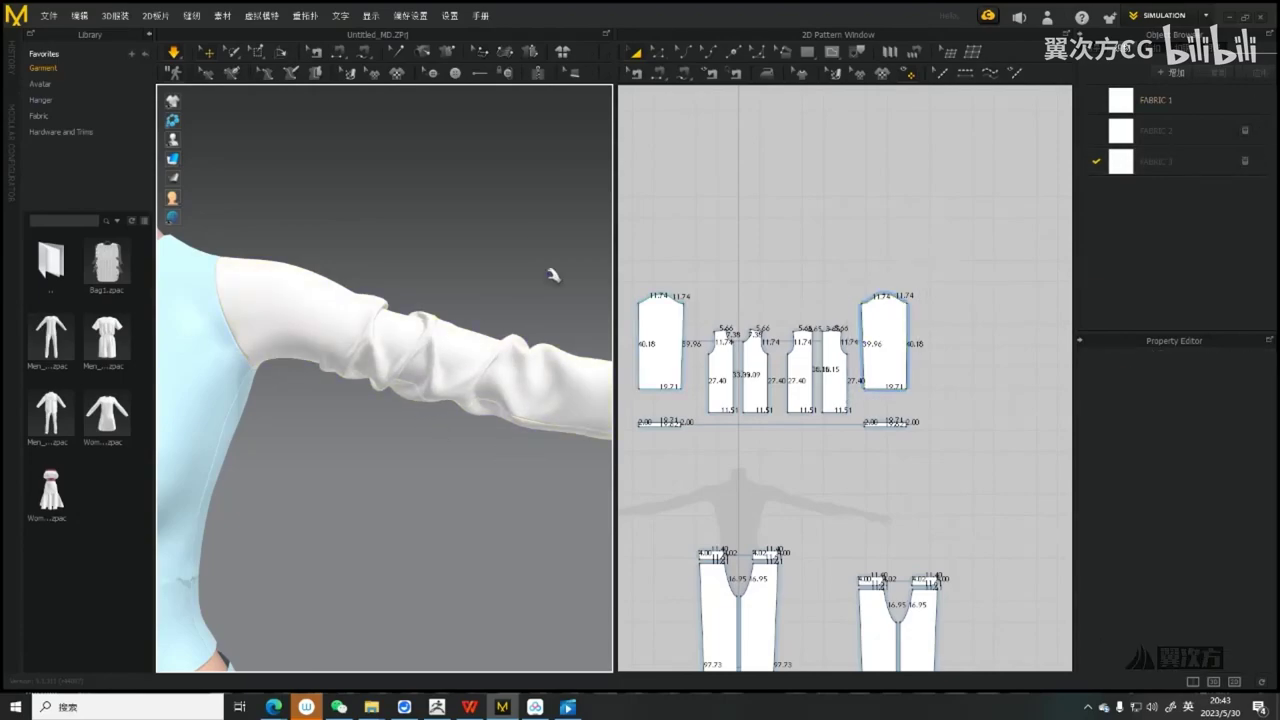
{"action": "key", "text": "space"}
Simulate again and tug the back of the left sleeve near the elbow to adjust its folds
{"action": "scroll", "coordinate": [500, 312], "scroll_direction": "down", "scroll_amount": 4}
{"action": "right_click_drag", "start_coordinate": [483, 320], "coordinate": [351, 289]}
{"action": "scroll", "coordinate": [351, 289], "scroll_direction": "down", "scroll_amount": 4}
{"action": "scroll", "coordinate": [351, 320], "scroll_direction": "up", "scroll_amount": 4}
{"action": "scroll", "coordinate": [433, 335], "scroll_direction": "up", "scroll_amount": 2}
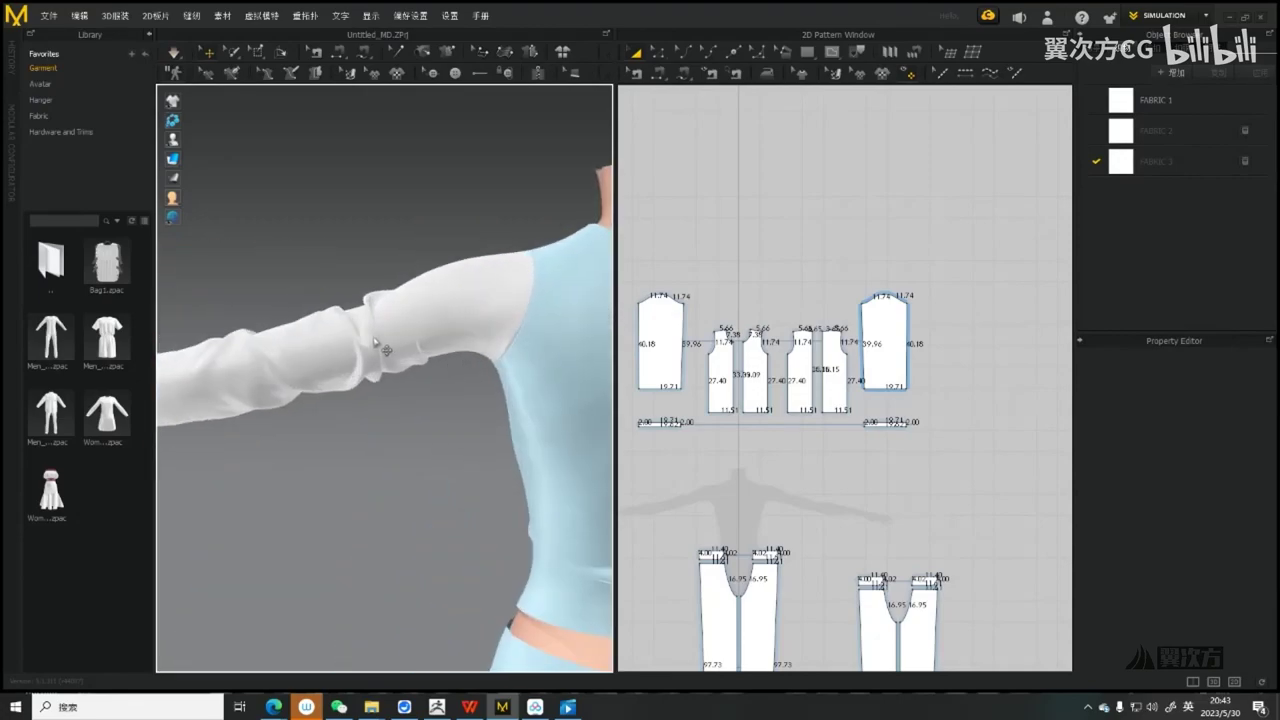
{"action": "left_click", "coordinate": [312, 365]}
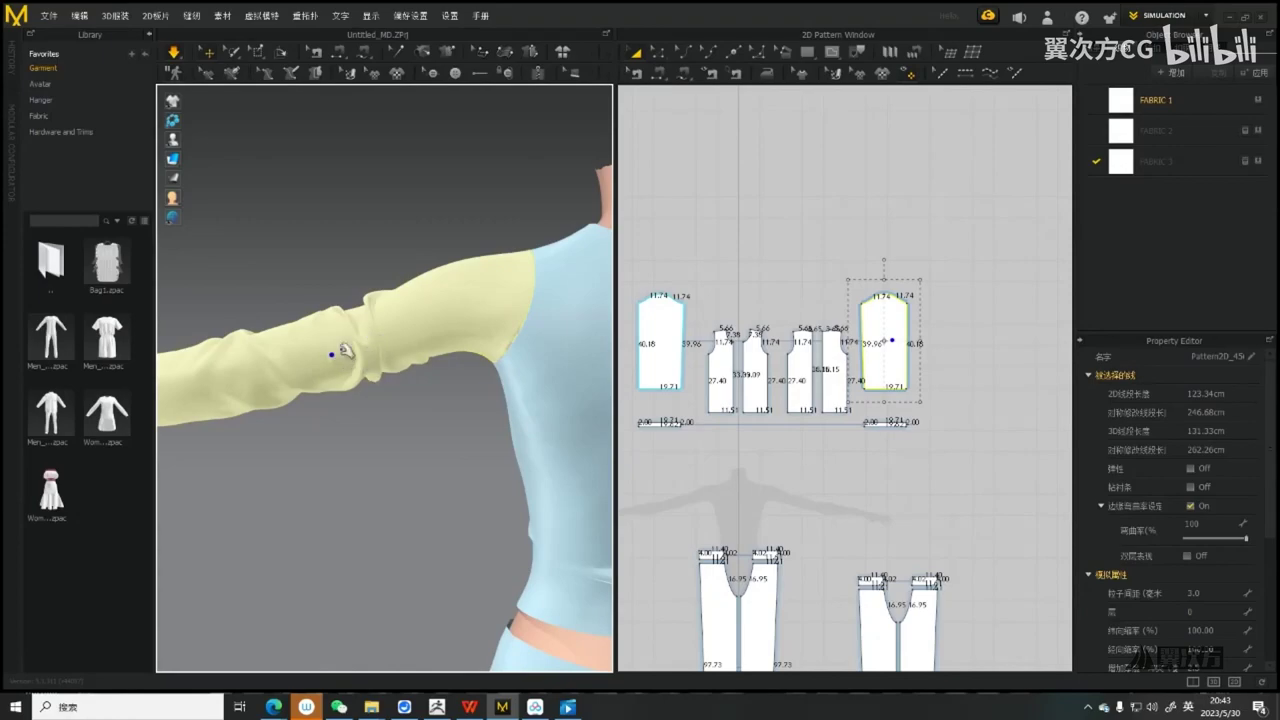
{"action": "scroll", "coordinate": [335, 352], "scroll_direction": "down", "scroll_amount": 5}
{"action": "right_click_drag", "start_coordinate": [354, 366], "coordinate": [471, 385]}
{"action": "scroll", "coordinate": [471, 385], "scroll_direction": "up", "scroll_amount": 3}
Review the left sleeve pattern's simulation properties and inspect its reshaped folds up close and with the full top in view
{"action": "left_click", "coordinate": [898, 318]}
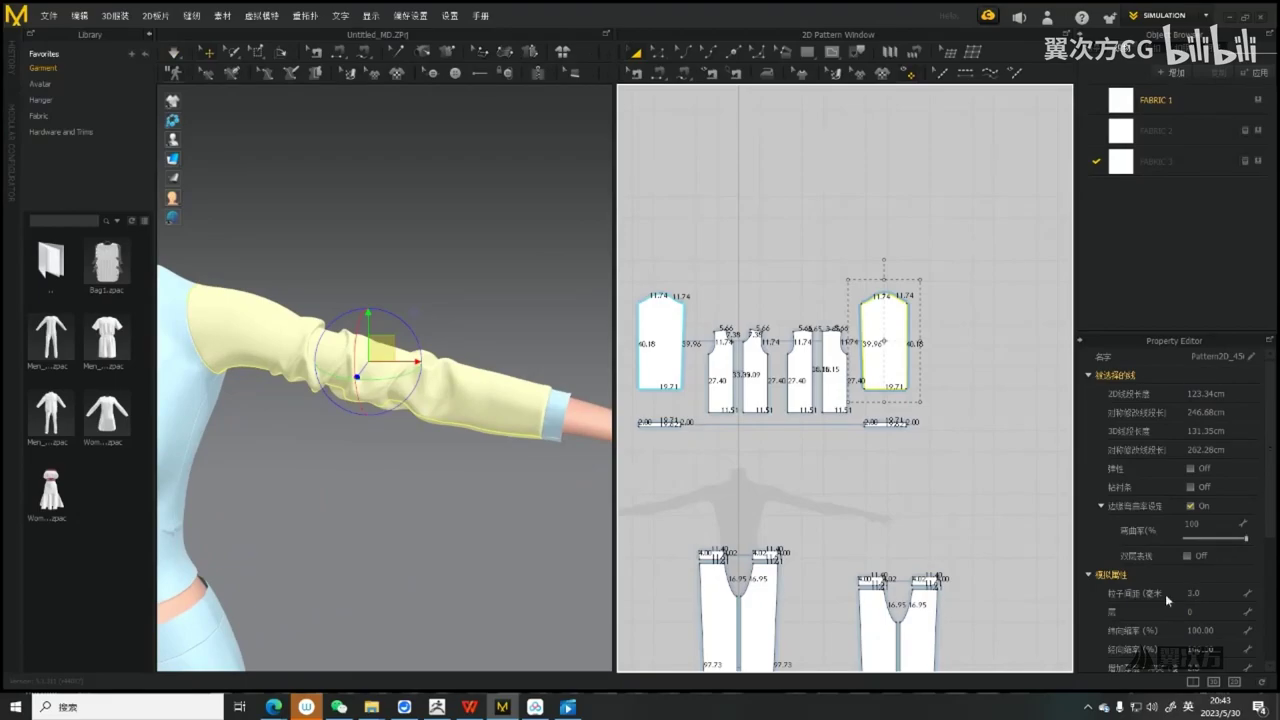
{"action": "scroll", "coordinate": [360, 342], "scroll_direction": "up", "scroll_amount": 5}
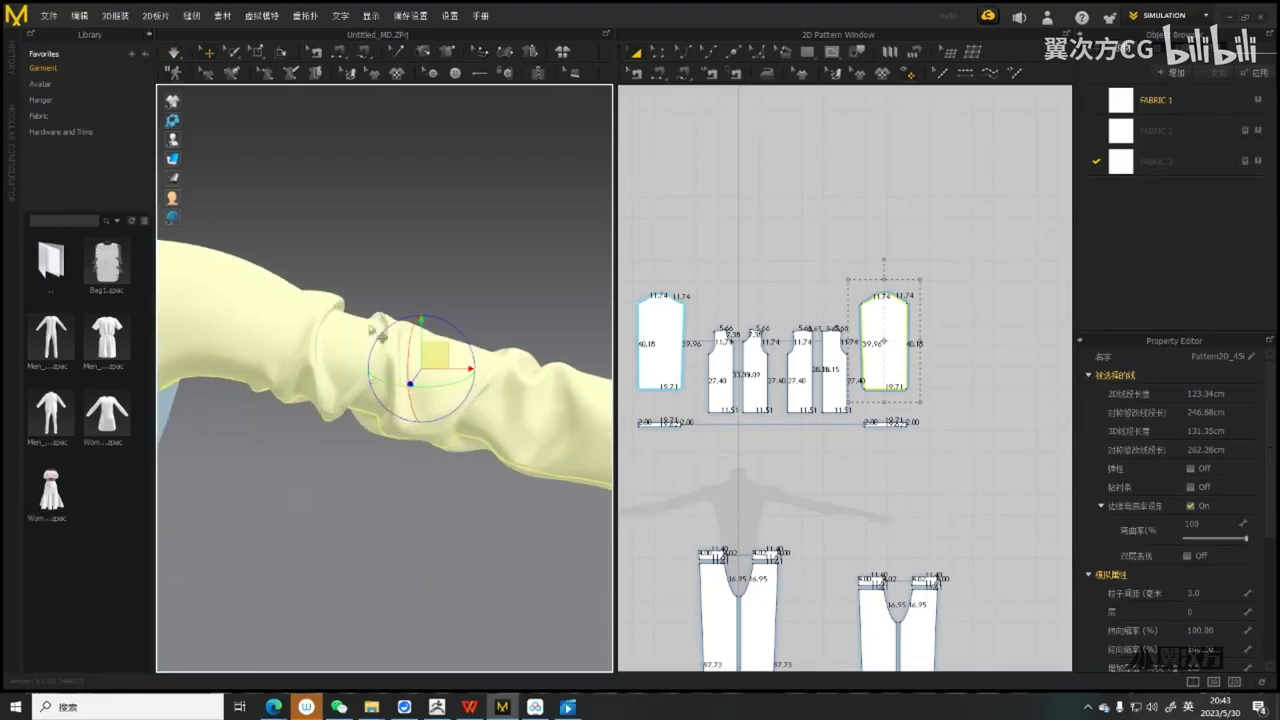
{"action": "scroll", "coordinate": [456, 400], "scroll_direction": "down", "scroll_amount": 1}
{"action": "scroll", "coordinate": [456, 400], "scroll_direction": "up", "scroll_amount": 1}
{"action": "scroll", "coordinate": [456, 400], "scroll_direction": "down", "scroll_amount": 1}
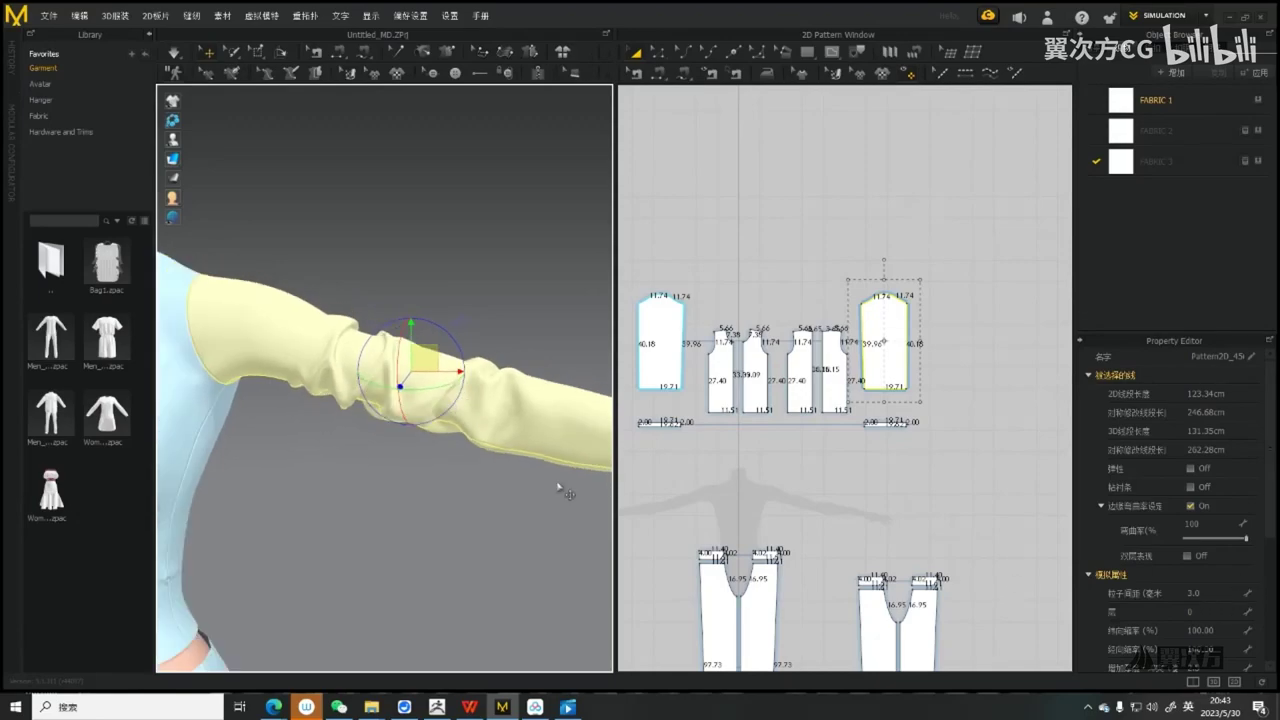
{"action": "scroll", "coordinate": [559, 487], "scroll_direction": "down", "scroll_amount": 2}
{"action": "scroll", "coordinate": [414, 422], "scroll_direction": "up", "scroll_amount": 1}
{"action": "left_click", "coordinate": [472, 278]}
{"action": "scroll", "coordinate": [392, 378], "scroll_direction": "up", "scroll_amount": 2}
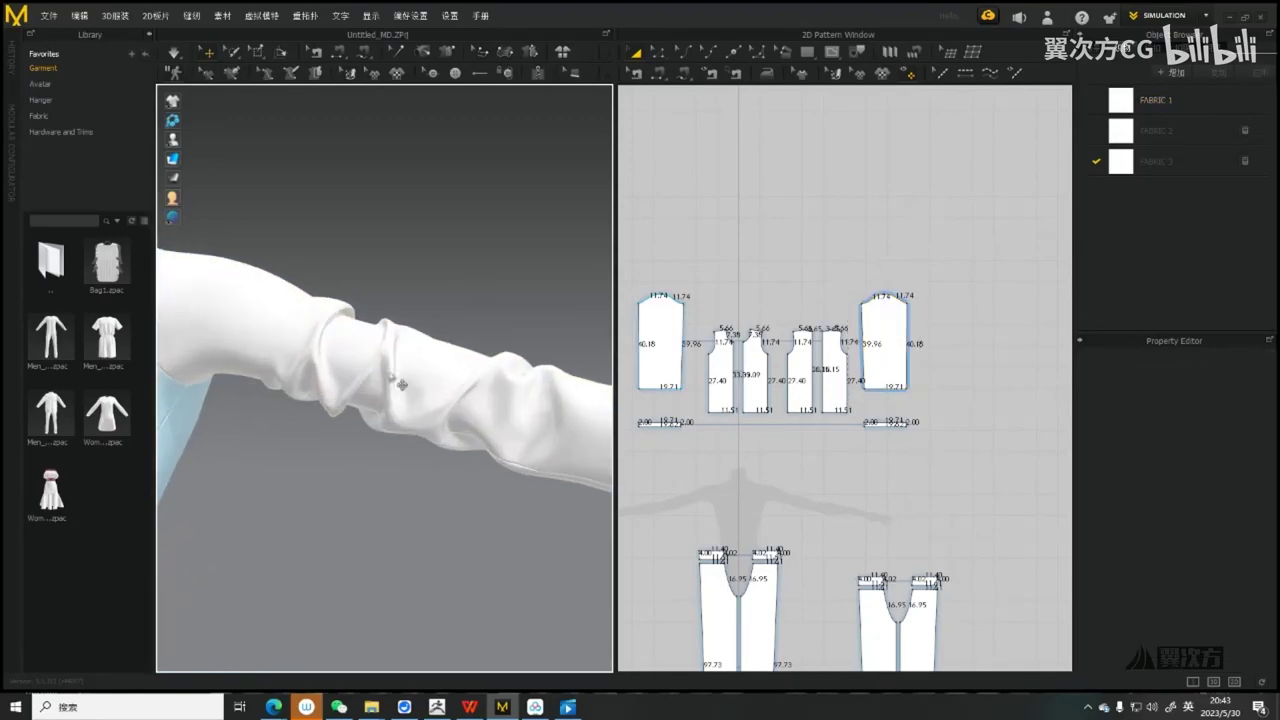
{"action": "scroll", "coordinate": [507, 347], "scroll_direction": "down", "scroll_amount": 5}
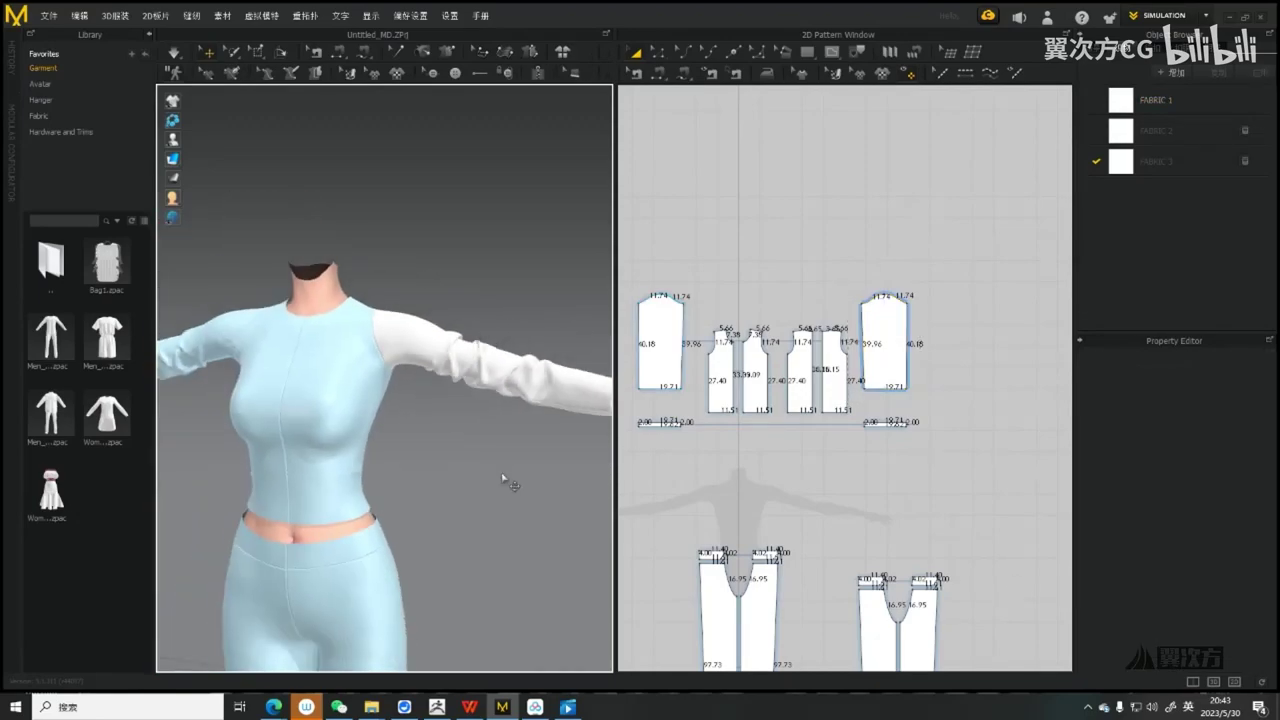
Switch to the WPS presentation and mark words in the second point of the experience-sharing slide for review
{"action": "left_click", "coordinate": [472, 707]}
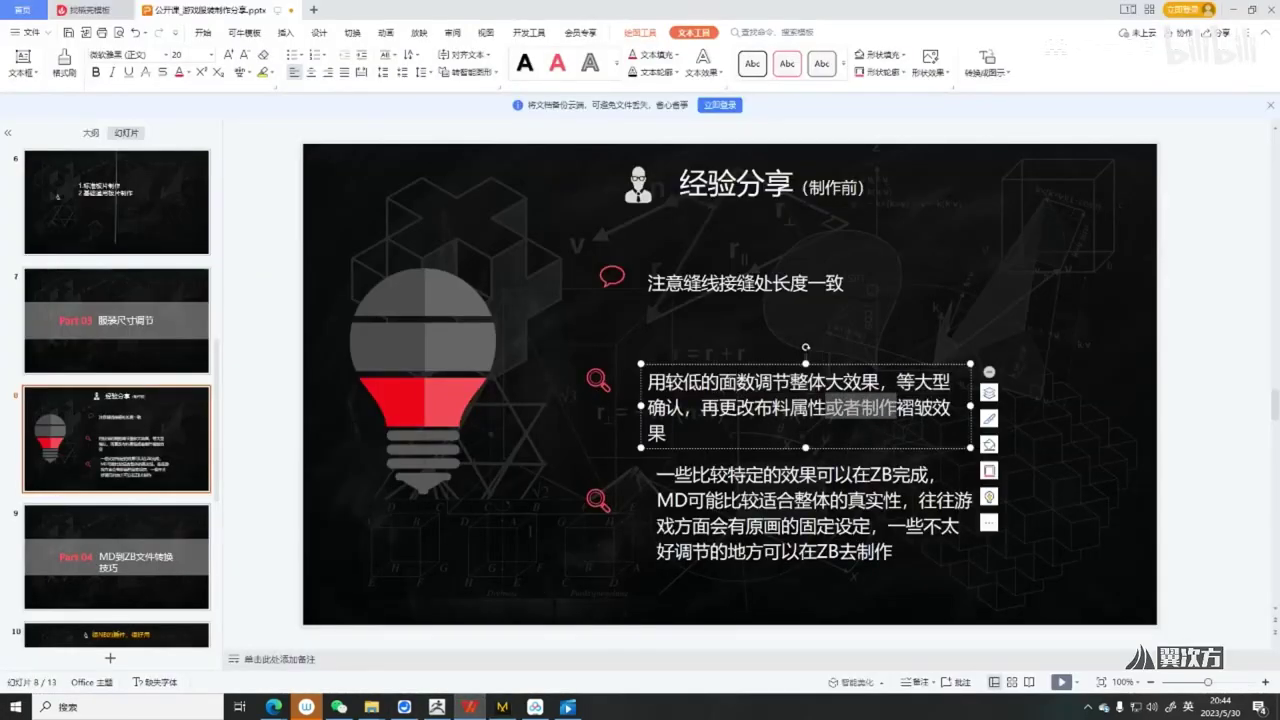
{"action": "mouse_move", "coordinate": [737, 382]}
{"action": "left_mouse_down"}
{"action": "mouse_move", "coordinate": [790, 382]}
{"action": "mouse_move", "coordinate": [737, 382]}
{"action": "left_mouse_up"}
{"action": "left_click", "coordinate": [687, 402]}
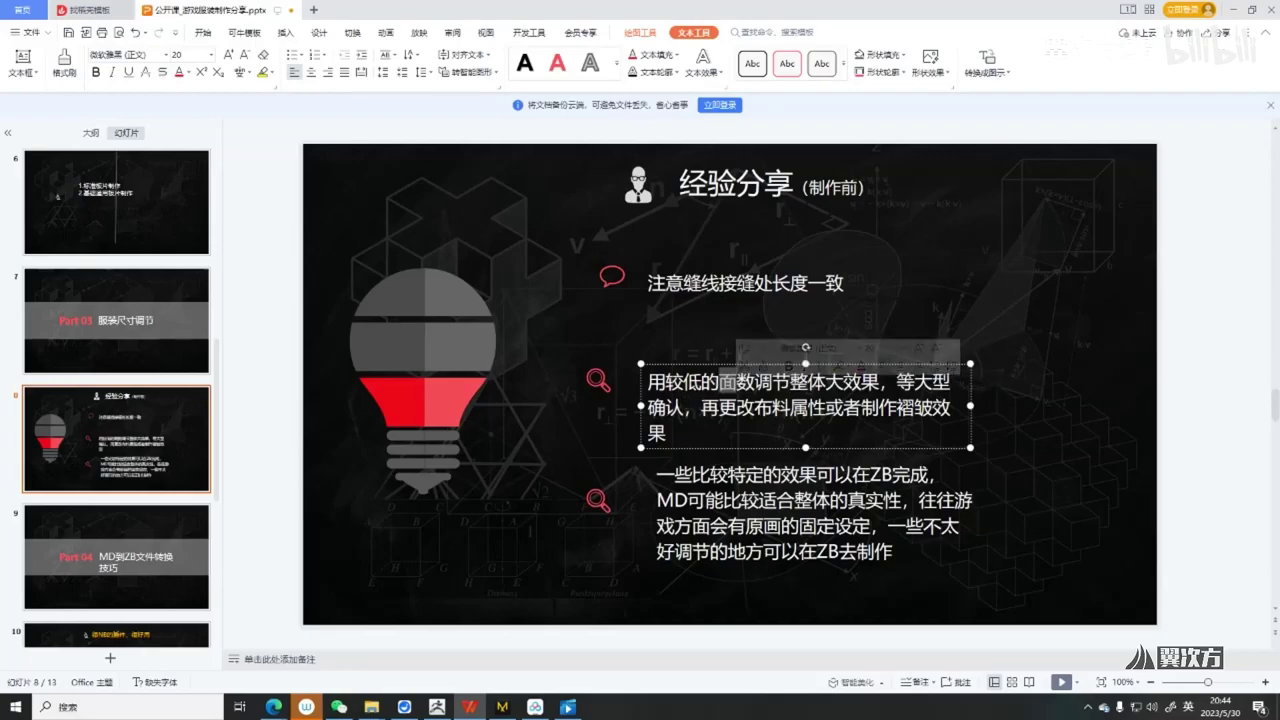
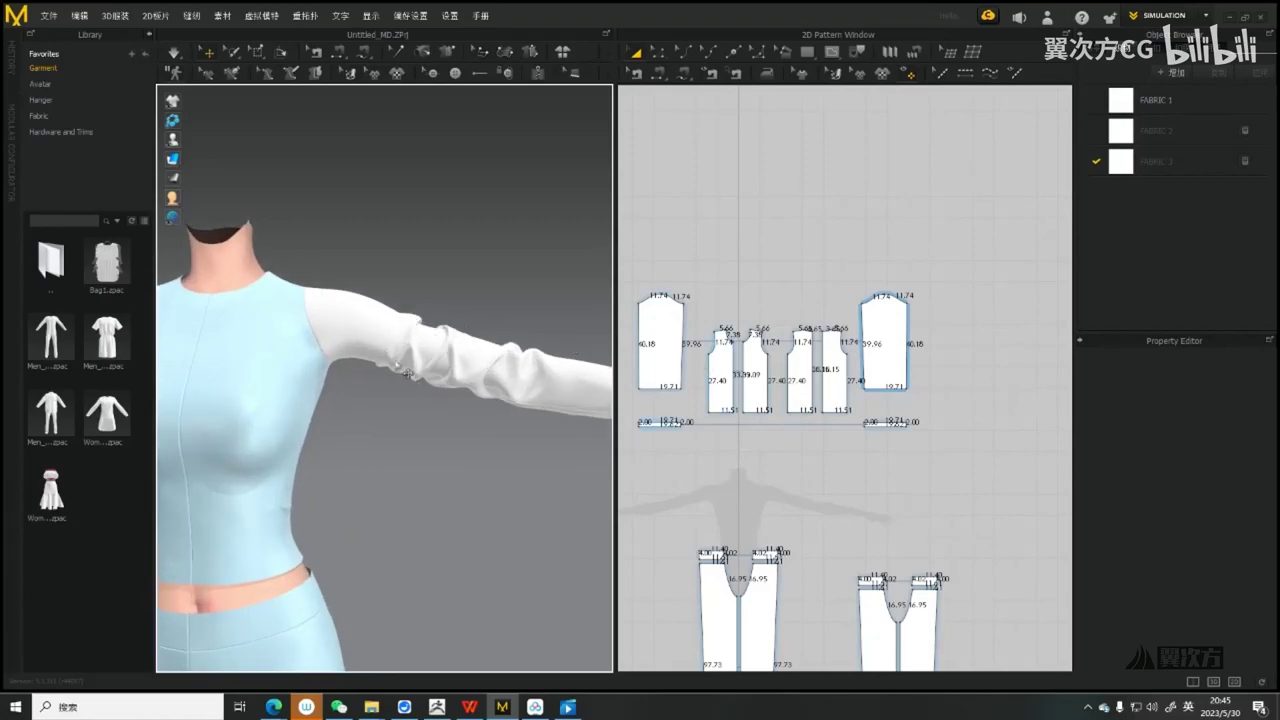
Compare the left sleeve's folds with the whole top and select the sleeve on the avatar
{"action": "scroll", "coordinate": [517, 434], "scroll_direction": "down", "scroll_amount": 5}
{"action": "scroll", "coordinate": [483, 431], "scroll_direction": "up", "scroll_amount": 5}
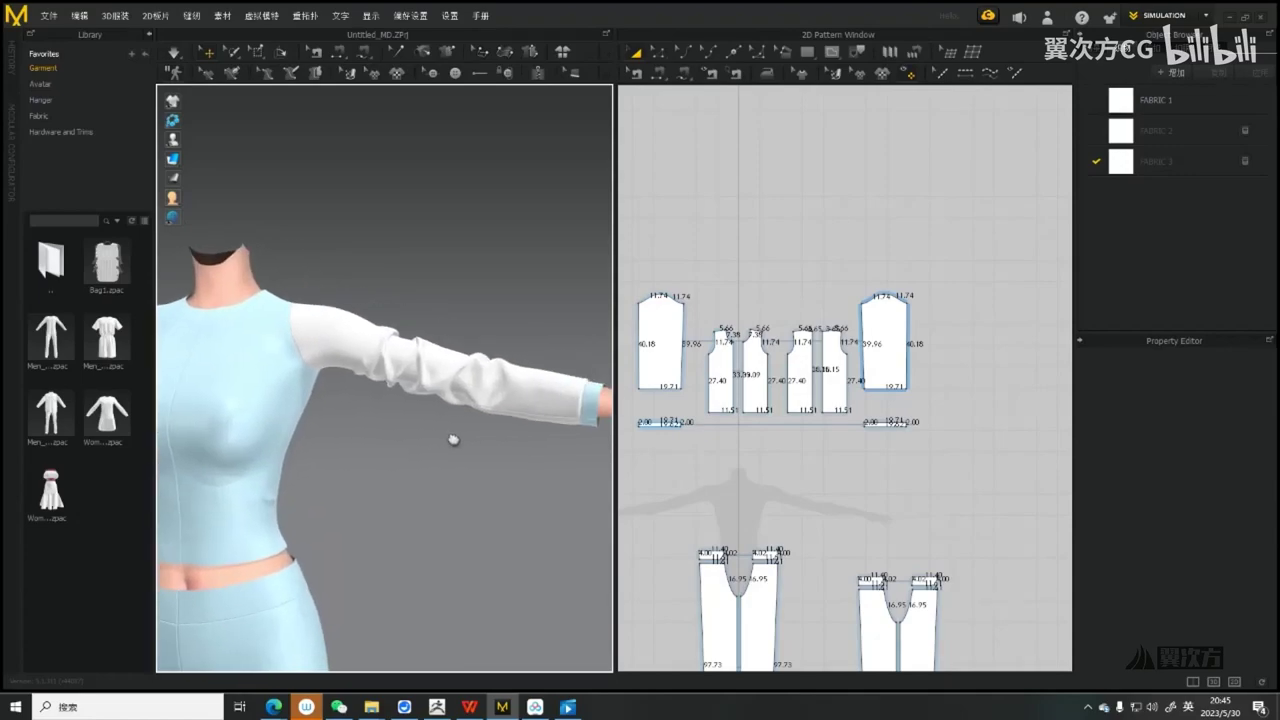
{"action": "scroll", "coordinate": [453, 440], "scroll_direction": "up", "scroll_amount": 1}
{"action": "left_click", "coordinate": [432, 376]}
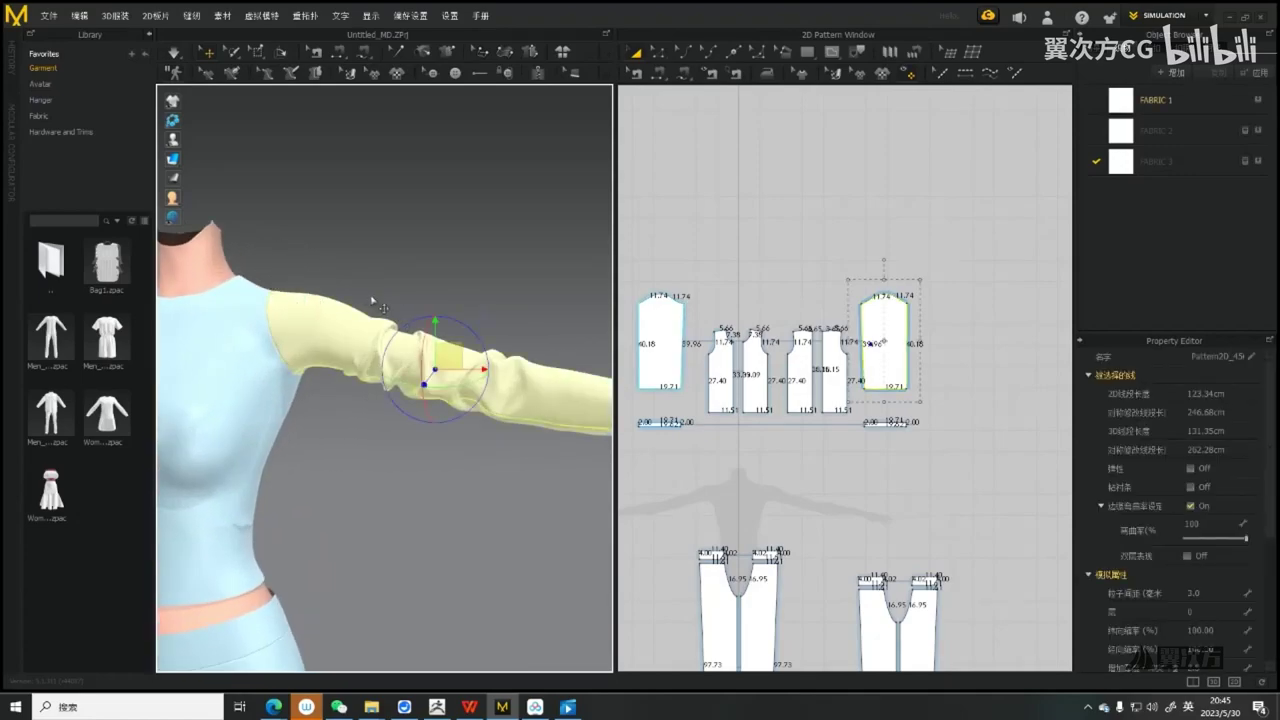
Deselect the sleeve, switch to the WPS presentation and clear the text selection on the experience-sharing slide
{"action": "left_click", "coordinate": [472, 296]}
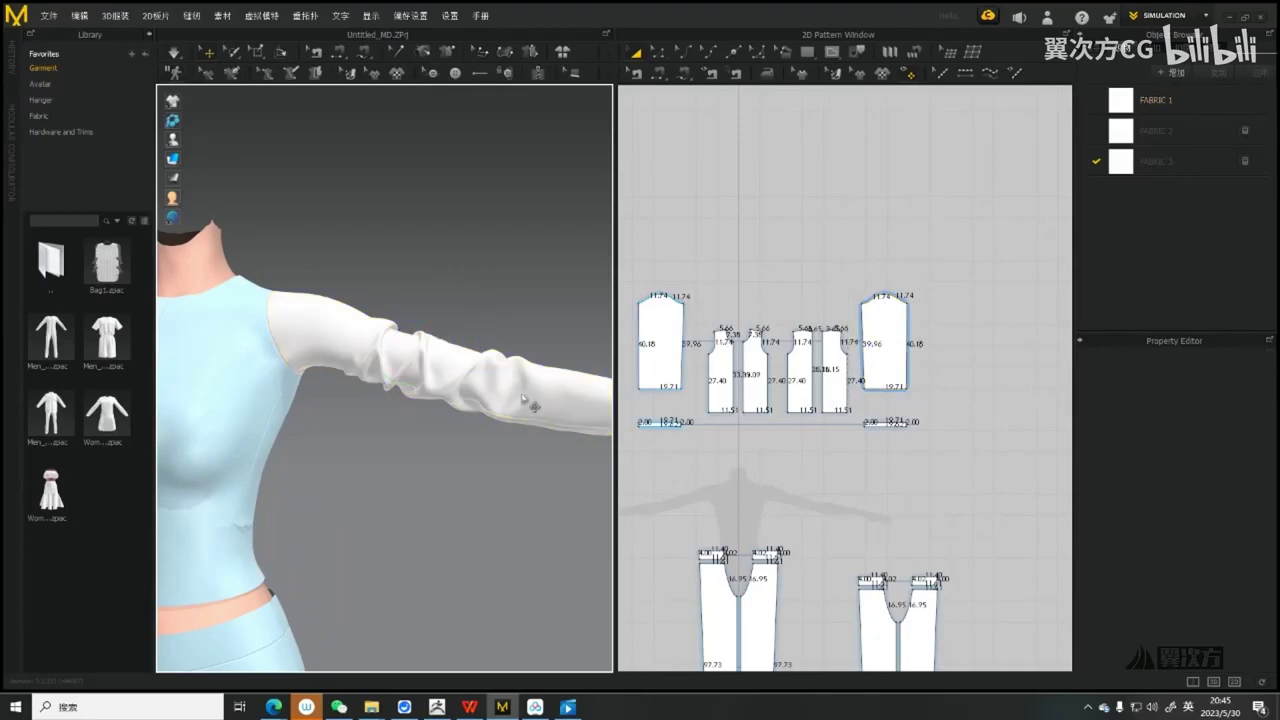
{"action": "left_click", "coordinate": [1231, 17]}
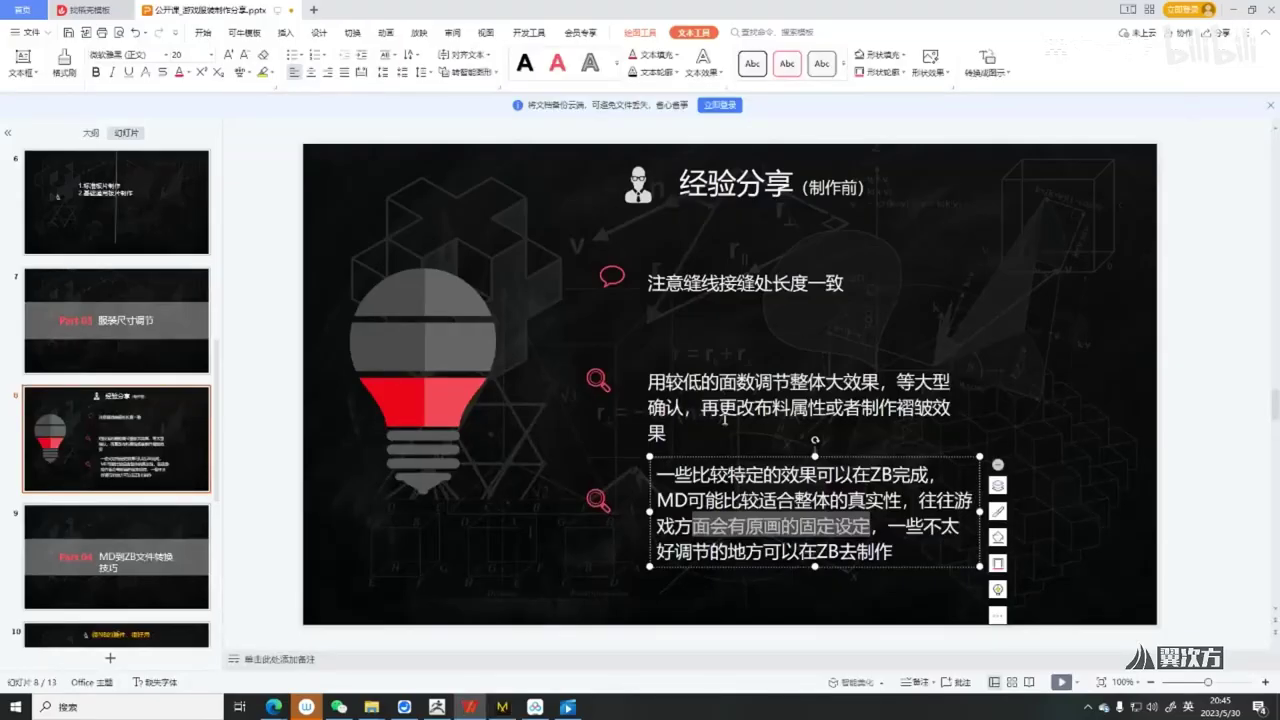
{"action": "left_click", "coordinate": [887, 524]}
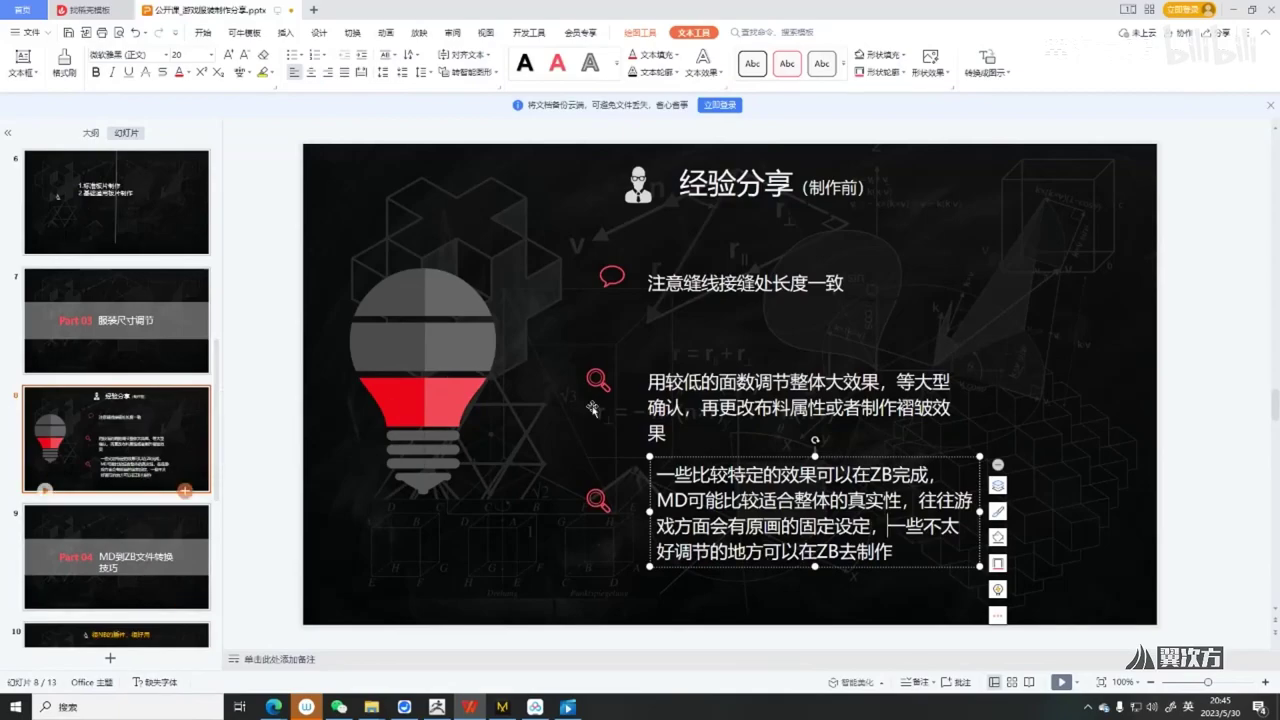
{"action": "left_click", "coordinate": [550, 430]}
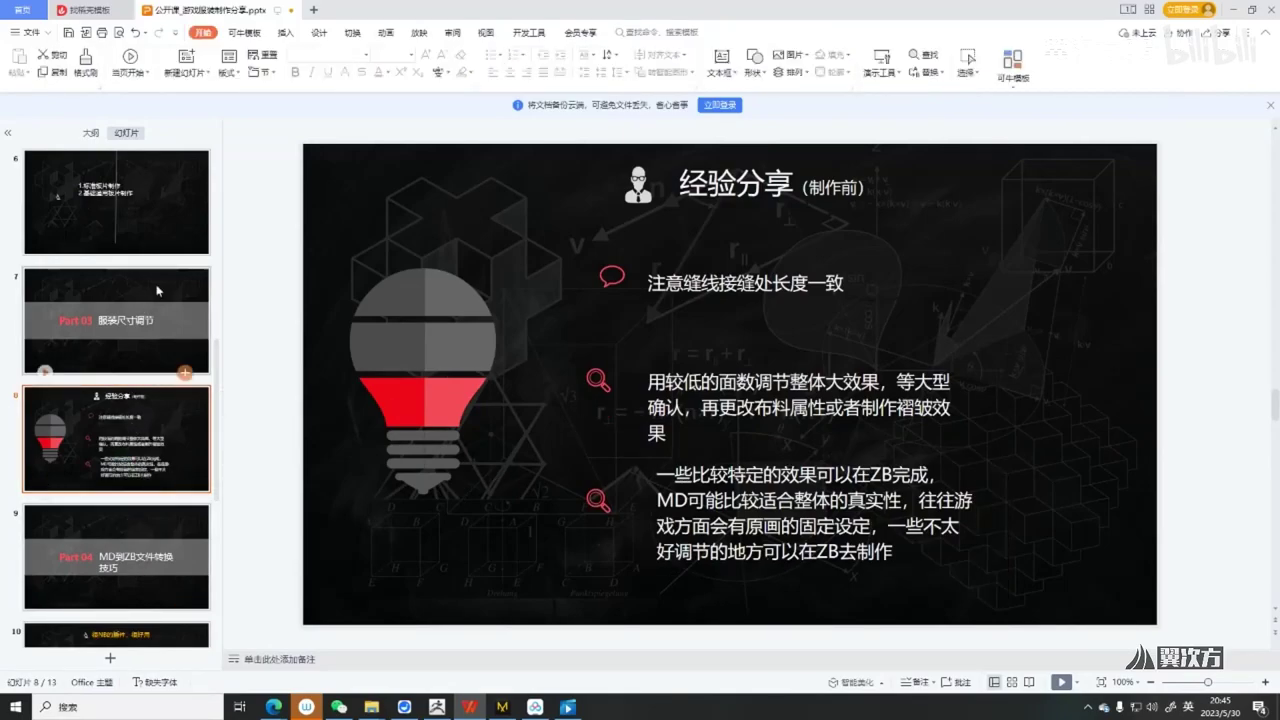
Open slide 9, the Part 04 slide on MD-to-ZB file conversion, and mark the words "到ZB" in its title
{"action": "scroll", "coordinate": [157, 398], "scroll_direction": "down", "scroll_amount": 1}
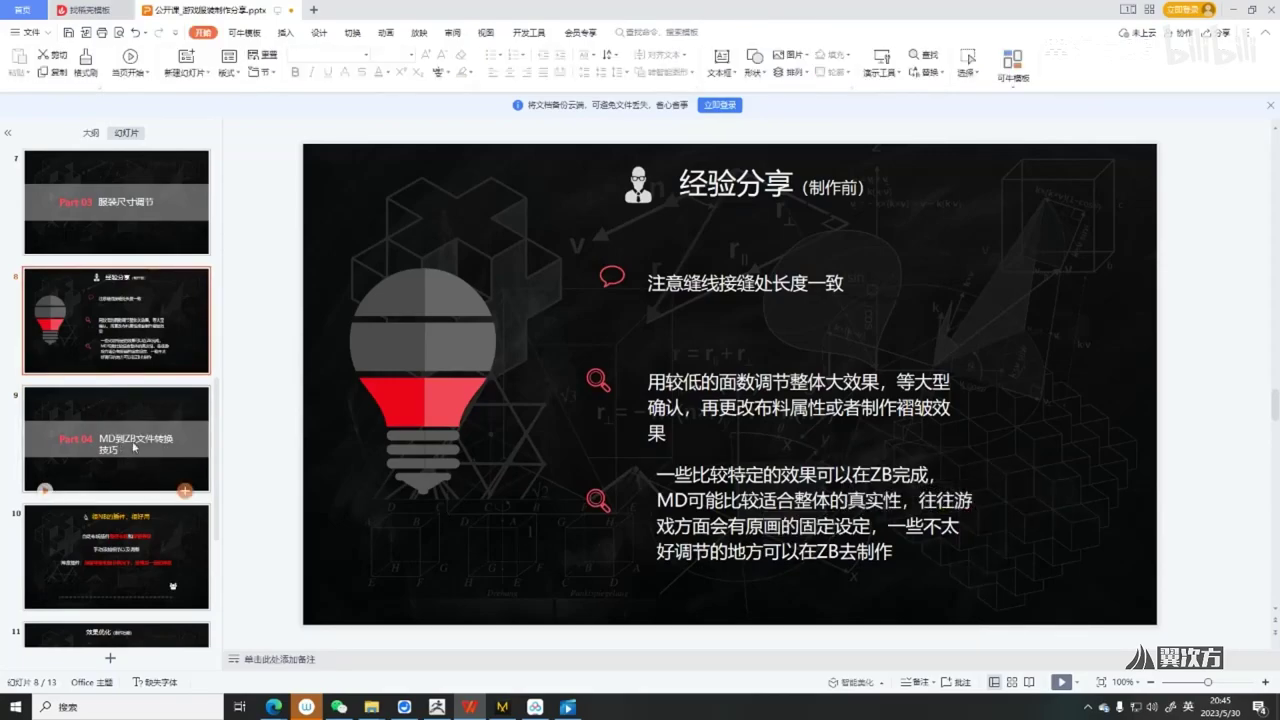
{"action": "left_click", "coordinate": [146, 427]}
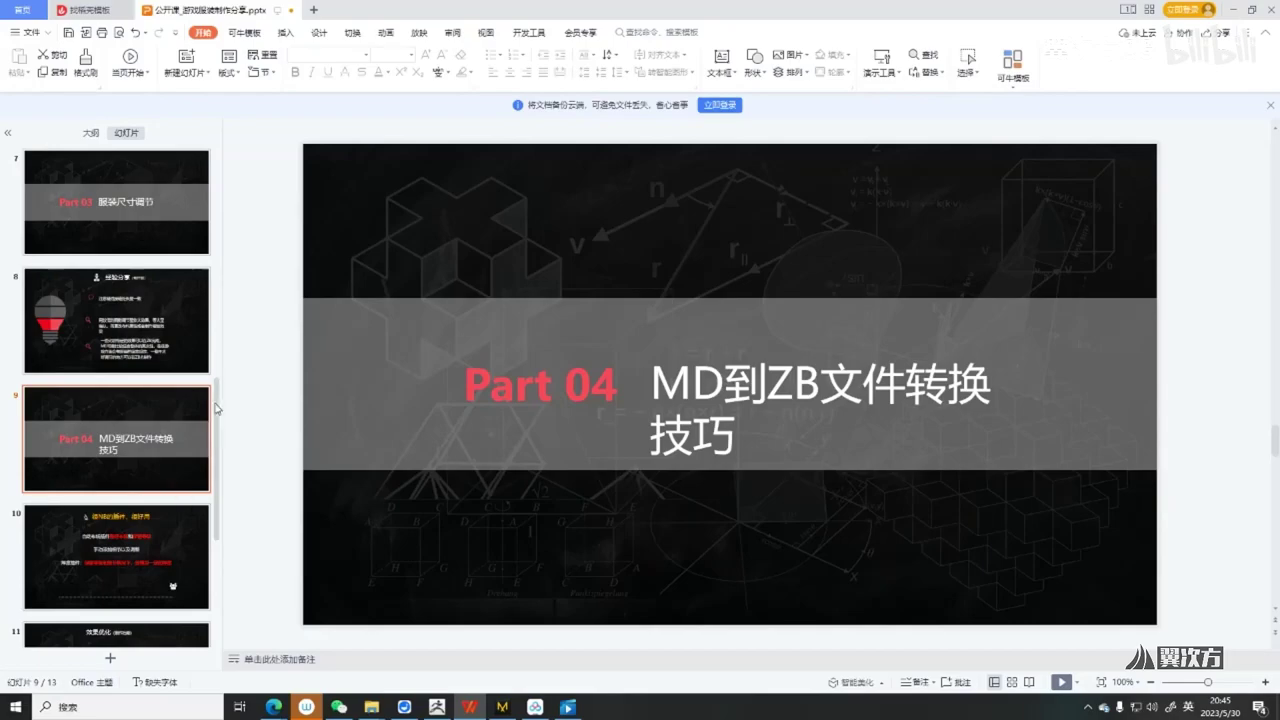
{"action": "scroll", "coordinate": [165, 415], "scroll_direction": "down", "scroll_amount": 1}
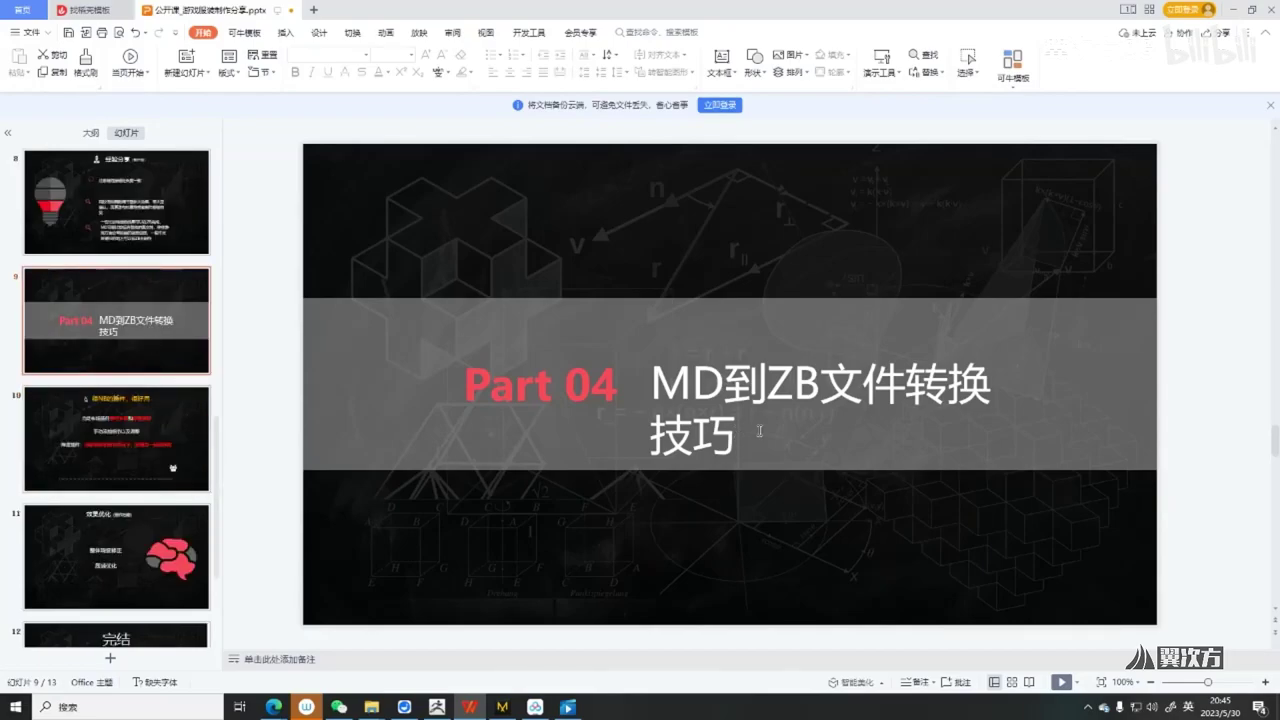
{"action": "left_click", "coordinate": [530, 390]}
{"action": "left_click", "coordinate": [688, 384]}
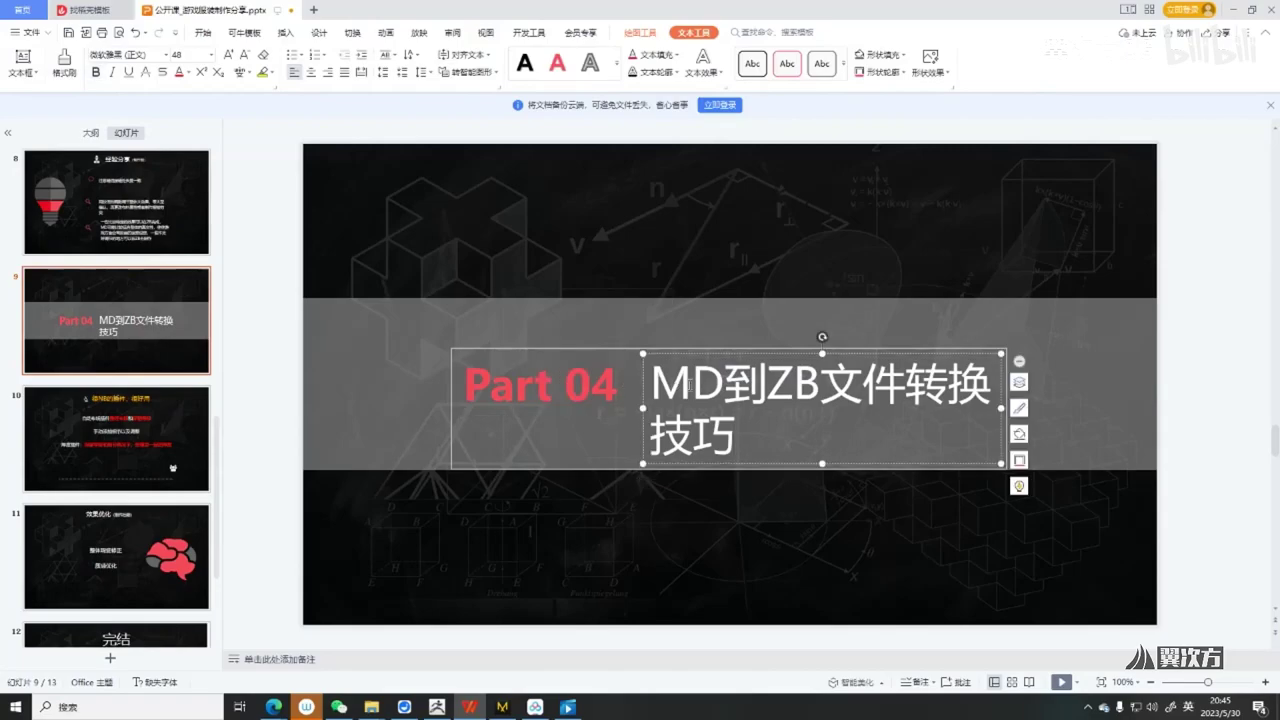
{"action": "left_click_drag", "start_coordinate": [752, 385], "coordinate": [820, 385]}
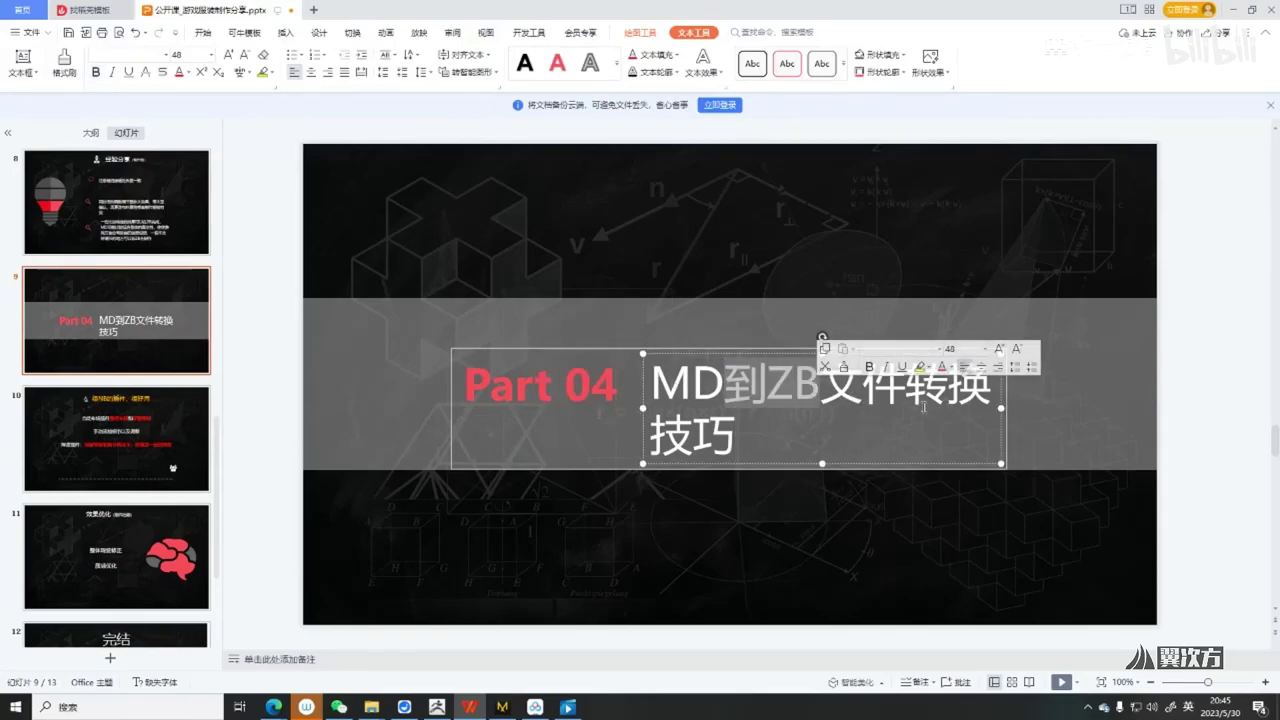
Open slide 10 on useful plugins and mark its whole first line about the automatic topology plugin
{"action": "left_click", "coordinate": [147, 340]}
{"action": "left_click", "coordinate": [145, 432]}
{"action": "left_click", "coordinate": [146, 362]}
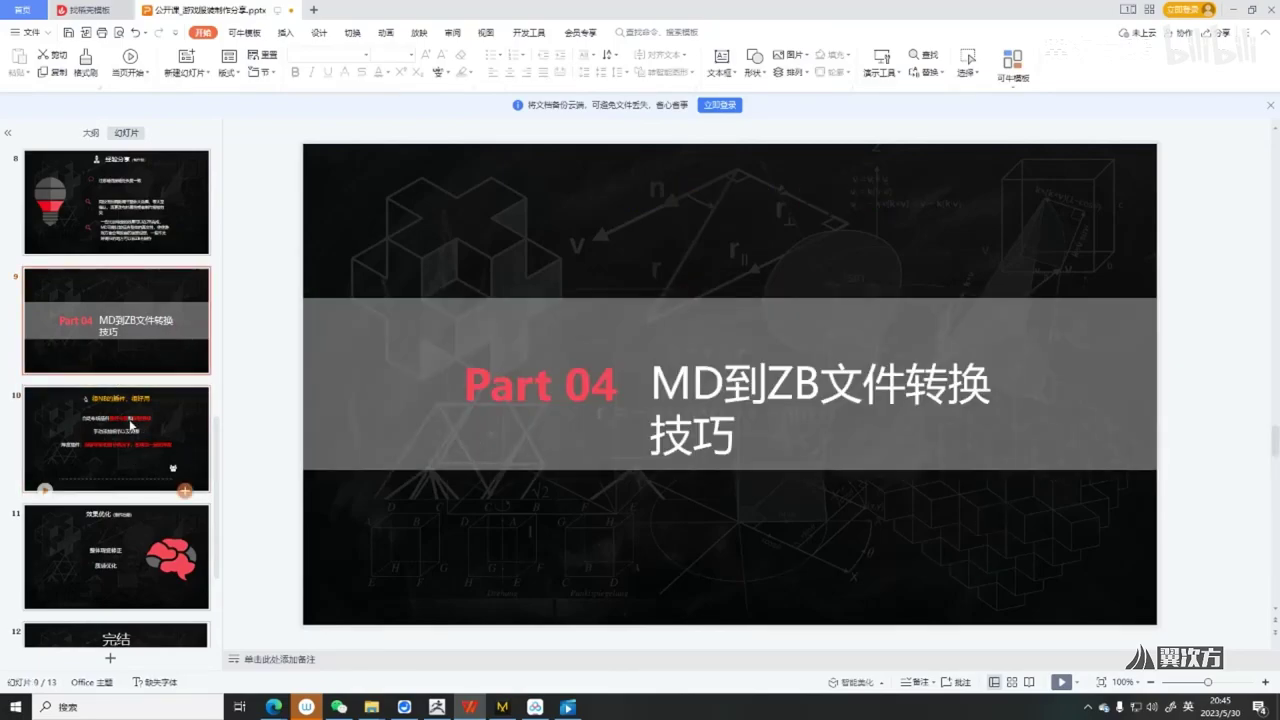
{"action": "left_click", "coordinate": [117, 444]}
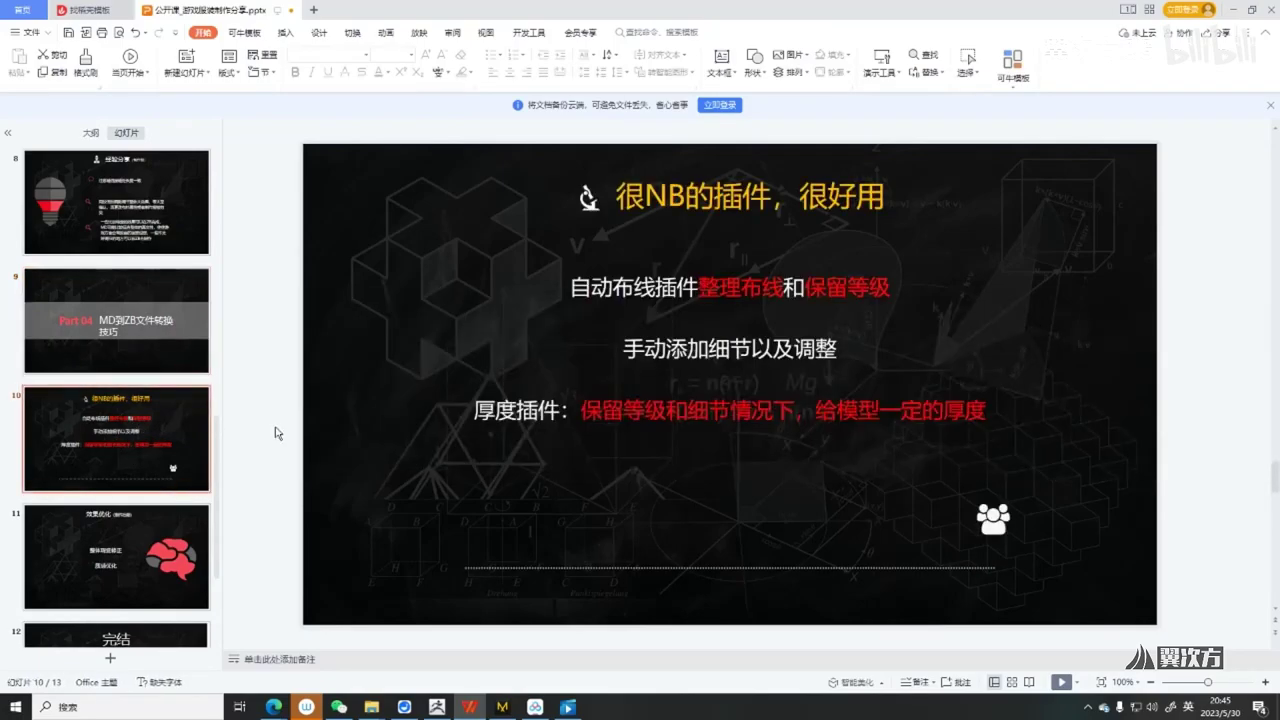
{"action": "mouse_move", "coordinate": [574, 287]}
{"action": "left_mouse_down"}
{"action": "mouse_move", "coordinate": [900, 288]}
{"action": "mouse_move", "coordinate": [570, 289]}
{"action": "left_mouse_up"}
{"action": "left_click", "coordinate": [900, 303]}
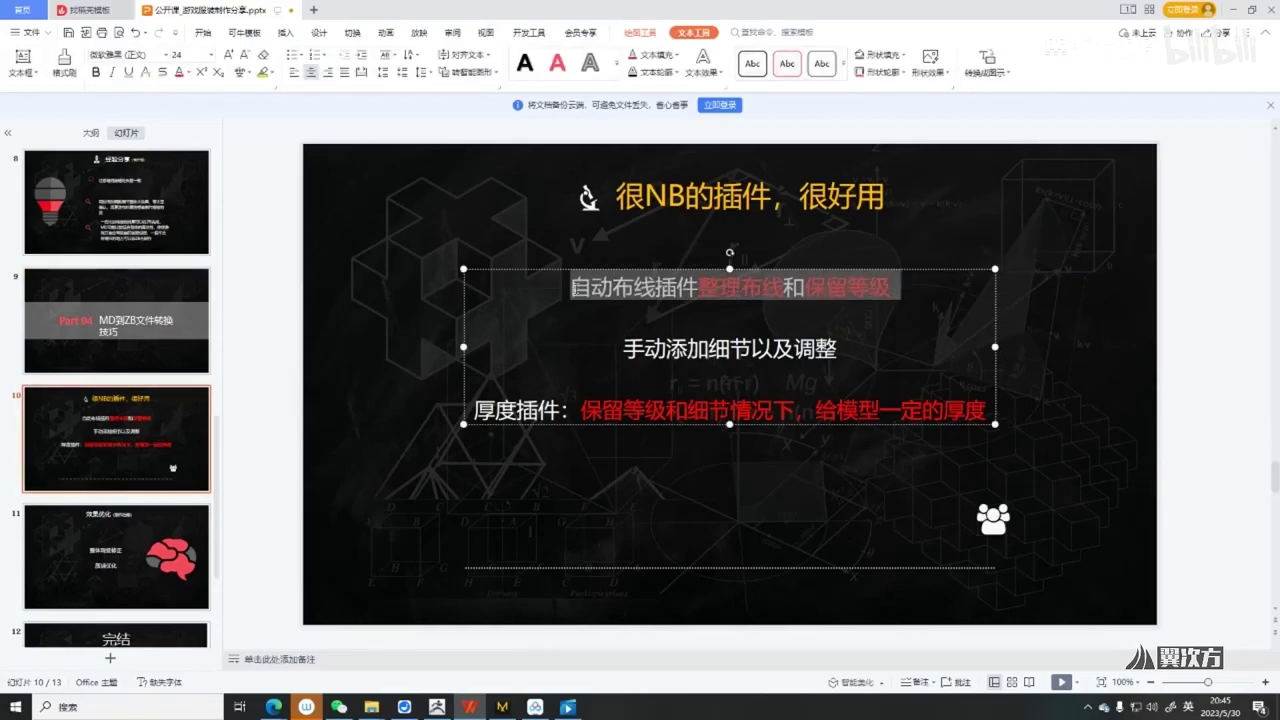
Mark the thickness plugin's description on slide 10, and go over the automatic topology plugin line again
{"action": "left_click", "coordinate": [687, 350]}
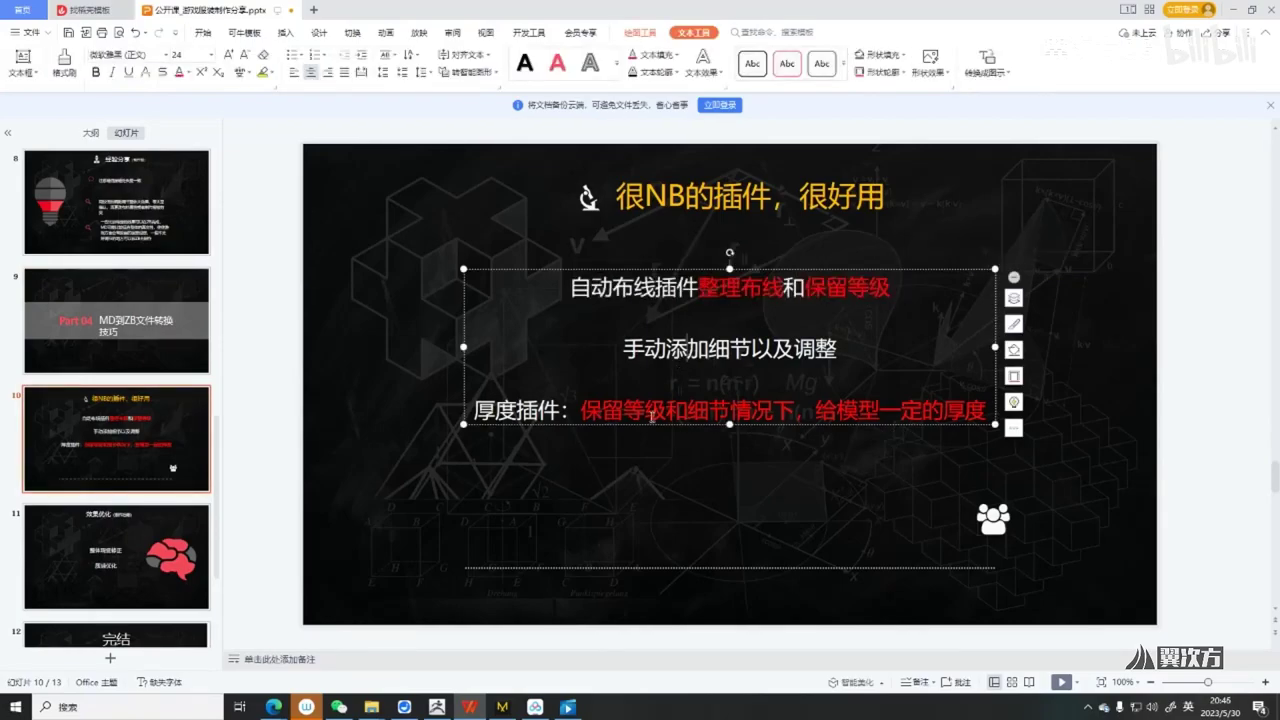
{"action": "left_click_drag", "start_coordinate": [581, 411], "coordinate": [987, 412]}
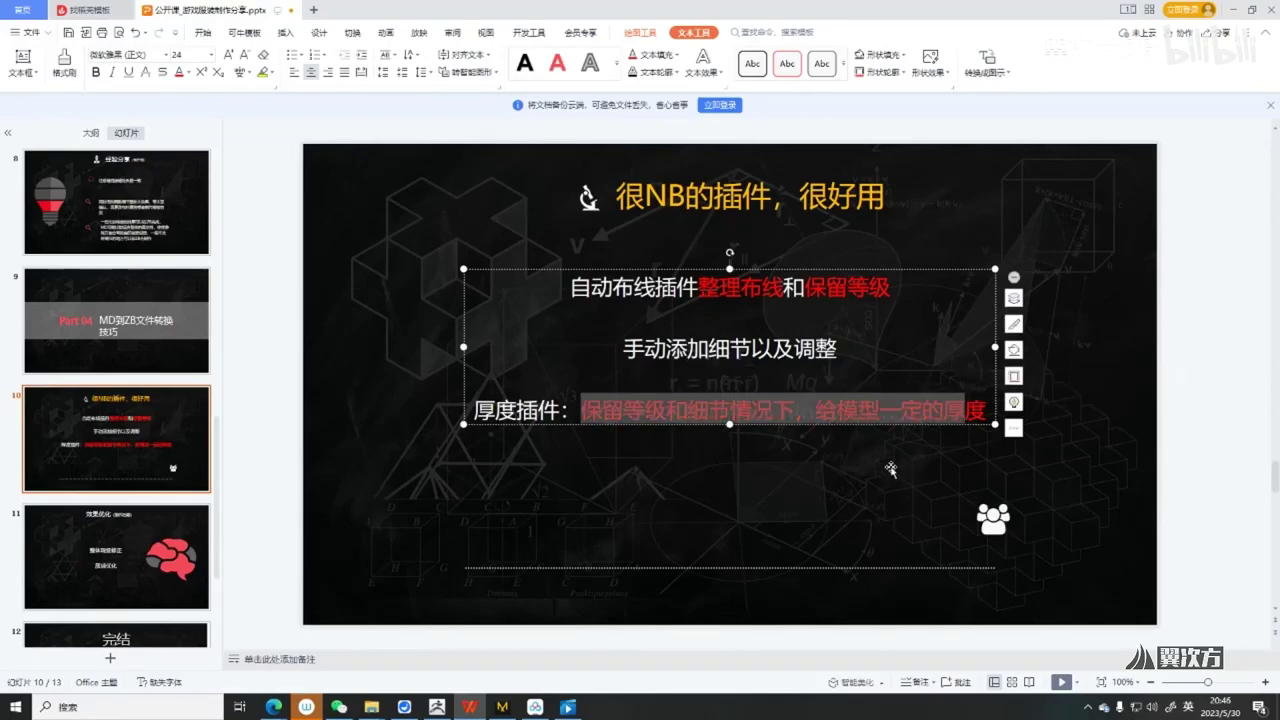
{"action": "left_click", "coordinate": [890, 470]}
{"action": "left_click", "coordinate": [155, 474]}
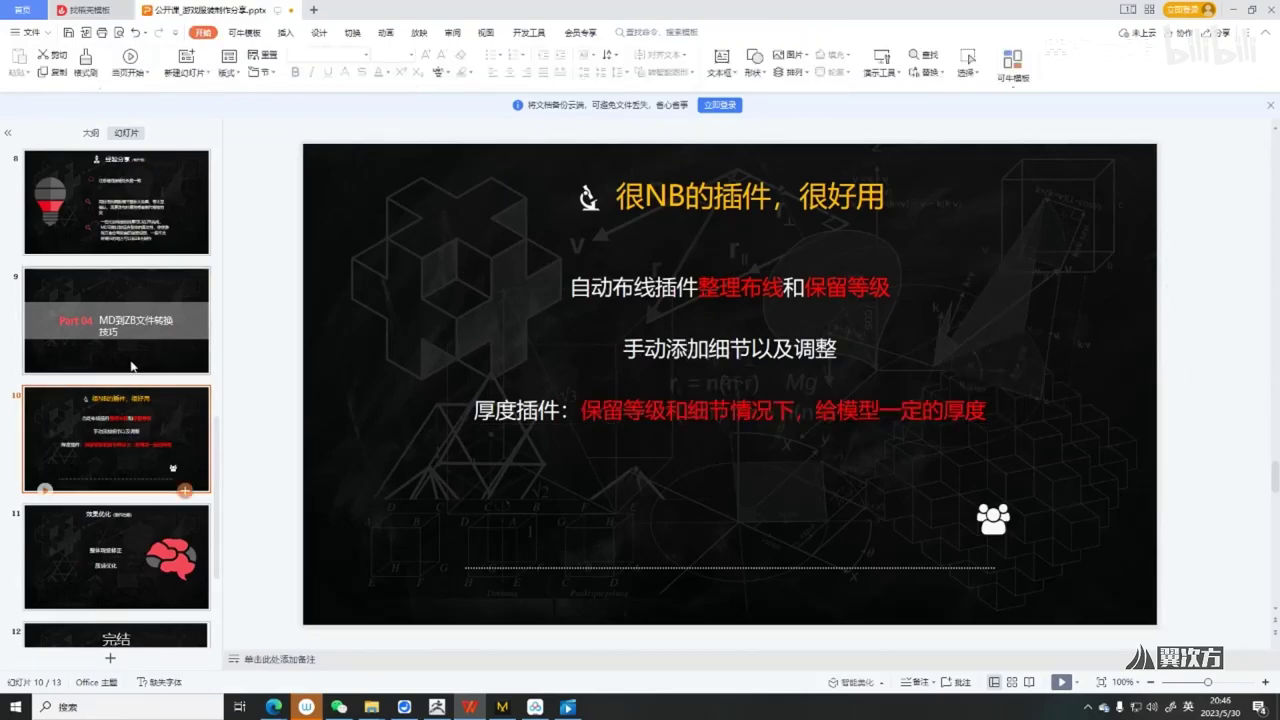
{"action": "left_click_drag", "start_coordinate": [578, 292], "coordinate": [727, 294]}
{"action": "left_click", "coordinate": [793, 321]}
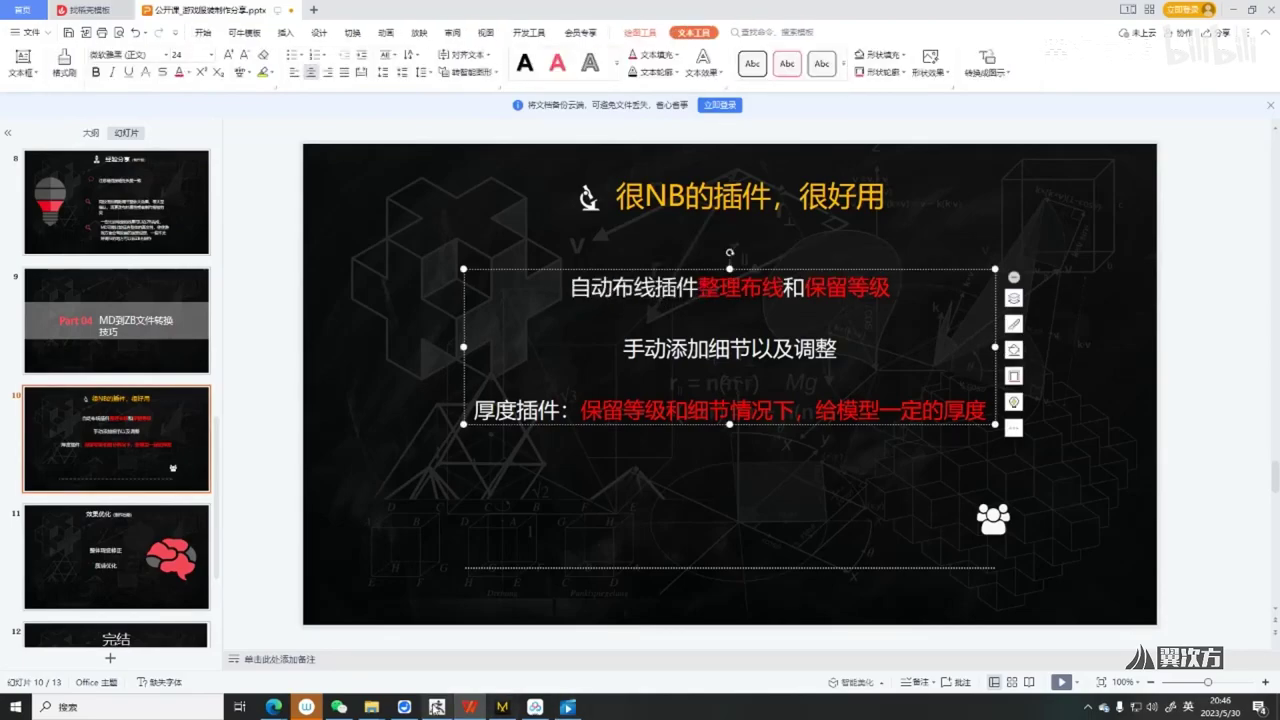
Switch to Marvelous Designer, activate mesh editing and examine the left sleeve's triangulated mesh at the shoulder and the folds
{"action": "left_click", "coordinate": [503, 706]}
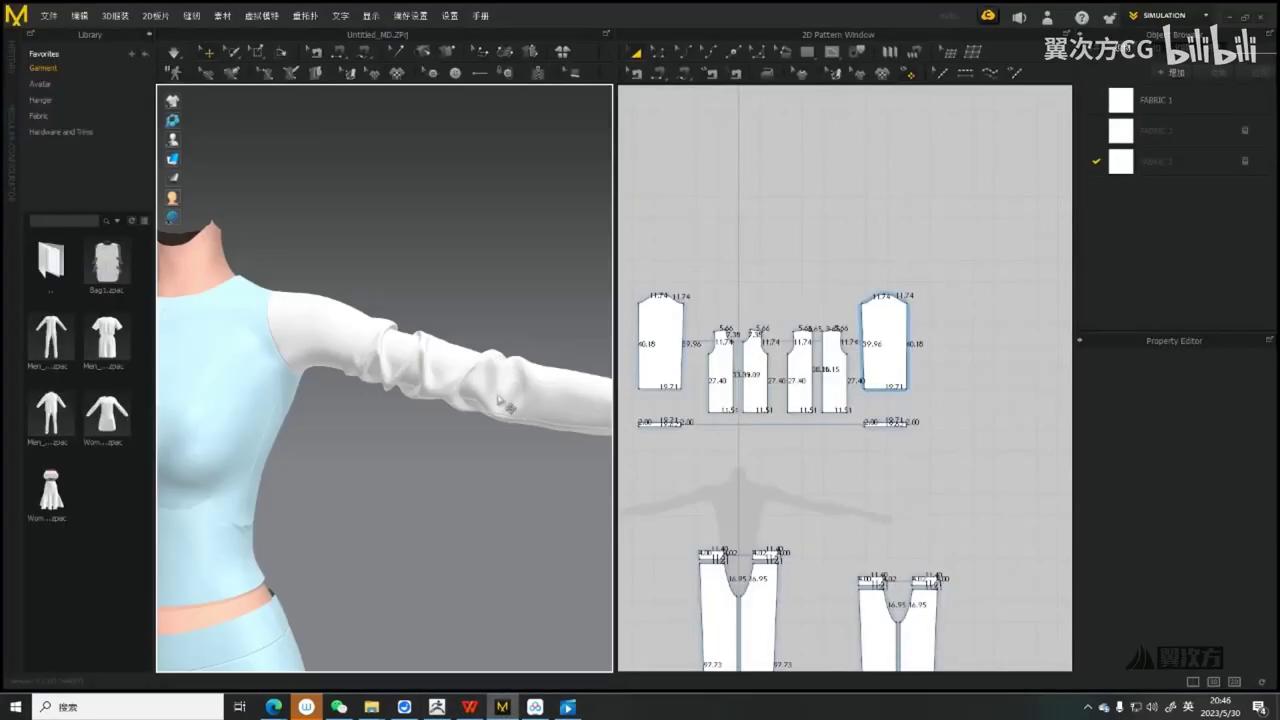
{"action": "left_click", "coordinate": [256, 57]}
{"action": "scroll", "coordinate": [437, 443], "scroll_direction": "up", "scroll_amount": 5}
{"action": "right_click_drag", "start_coordinate": [443, 443], "coordinate": [322, 308]}
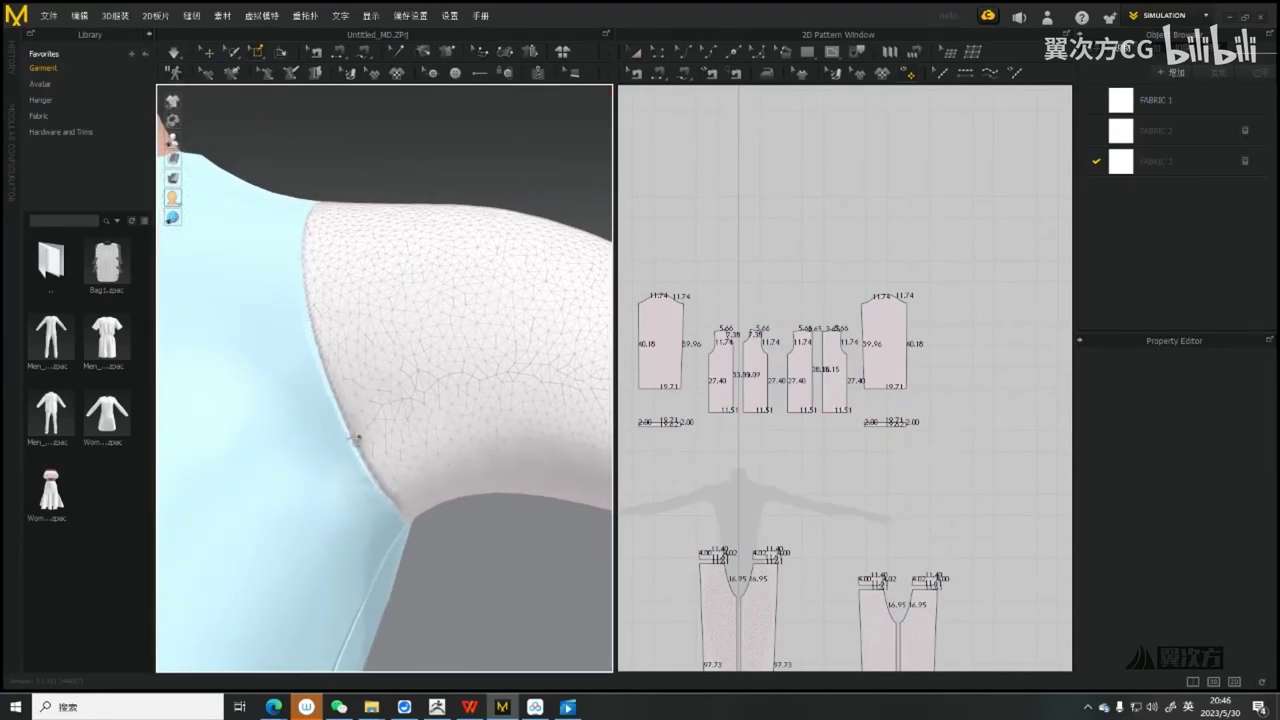
{"action": "right_click_drag", "start_coordinate": [348, 437], "coordinate": [299, 279]}
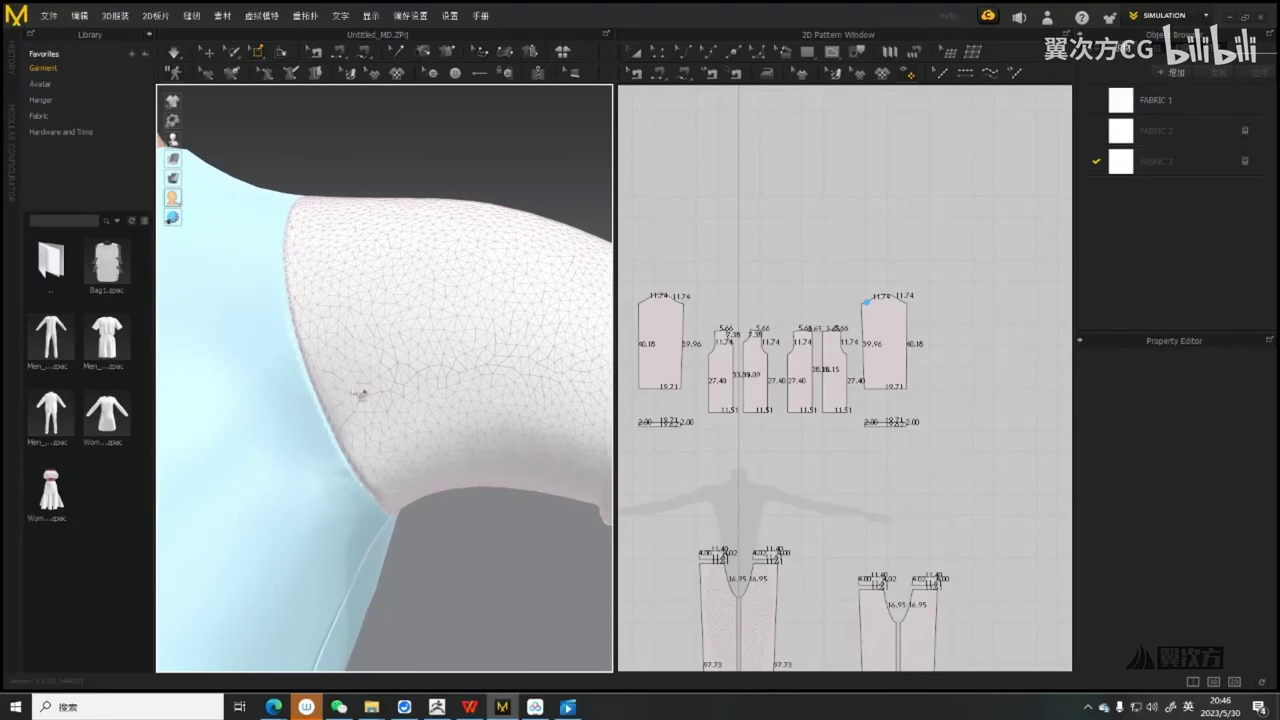
{"action": "scroll", "coordinate": [336, 388], "scroll_direction": "down", "scroll_amount": 5}
{"action": "middle_click_drag", "start_coordinate": [420, 412], "coordinate": [289, 363]}
{"action": "scroll", "coordinate": [335, 388], "scroll_direction": "up", "scroll_amount": 4}
{"action": "scroll", "coordinate": [323, 380], "scroll_direction": "down", "scroll_amount": 3}
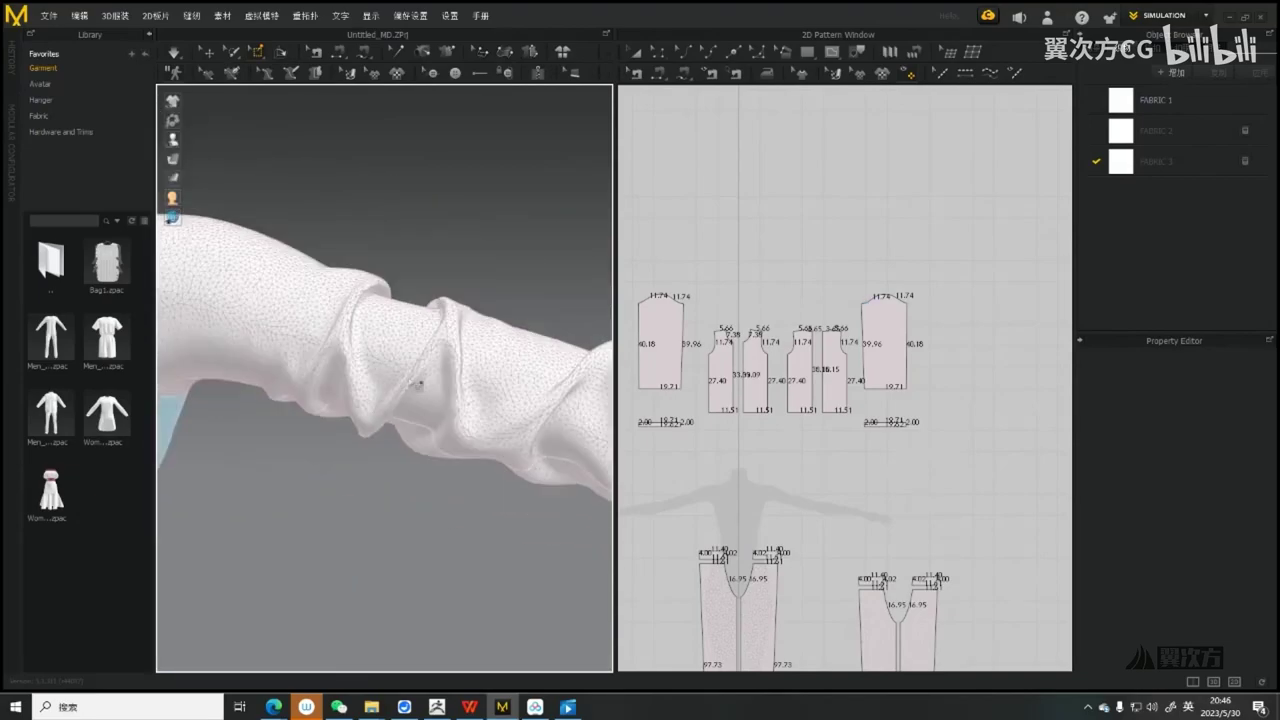
{"action": "scroll", "coordinate": [428, 395], "scroll_direction": "up", "scroll_amount": 2}
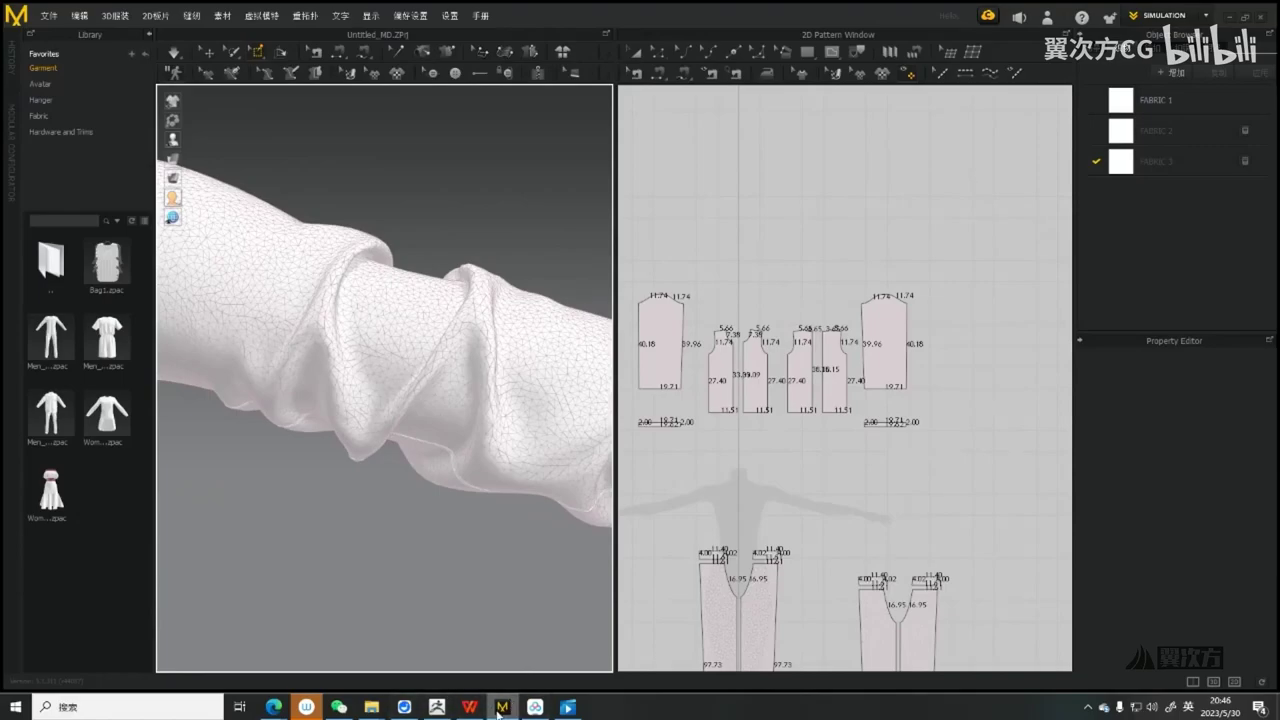
Switch to ZBrush and view the body model from the front with its torso and arm up close
{"action": "left_click", "coordinate": [436, 708]}
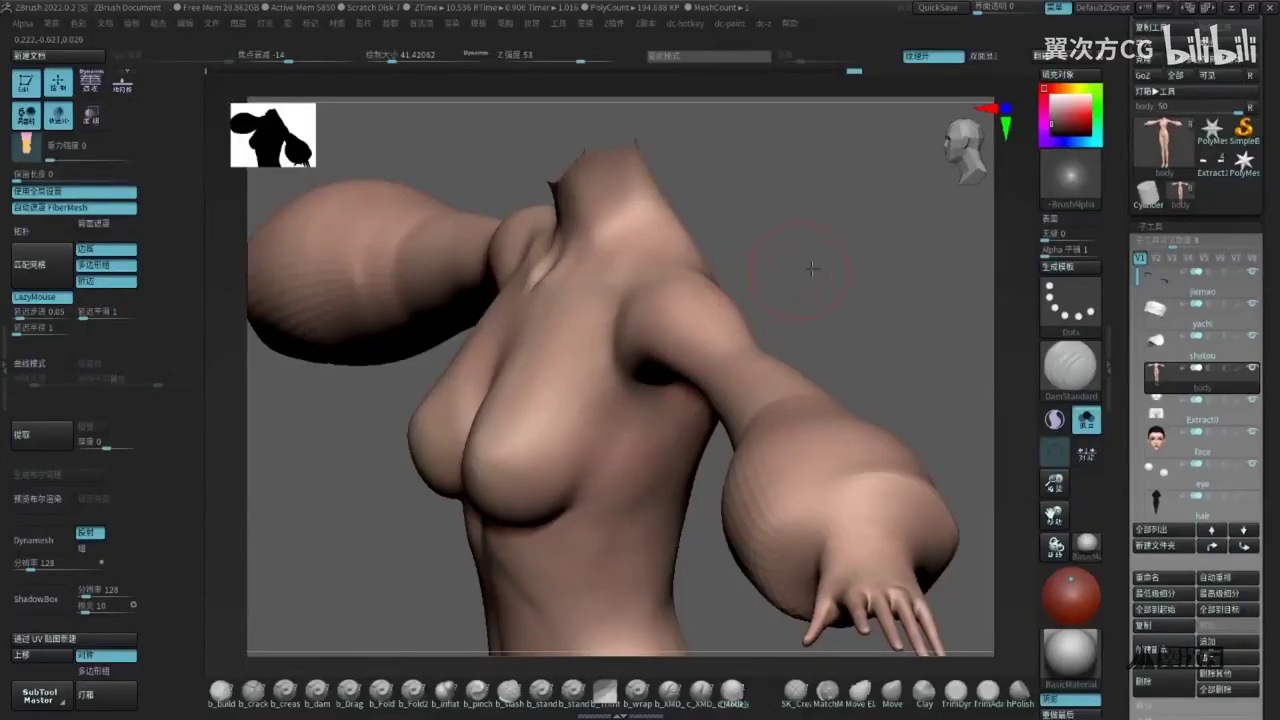
{"action": "left_click_drag", "start_coordinate": [800, 271], "coordinate": [731, 287], "text": "shift"}
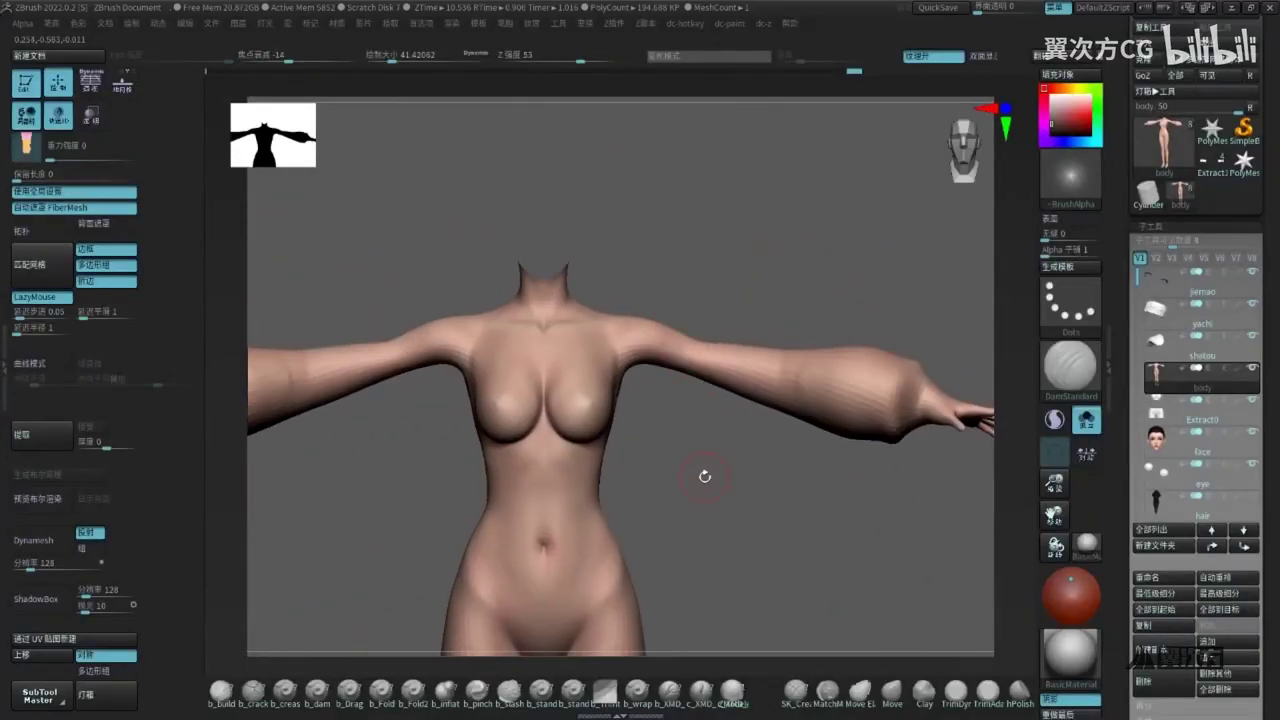
{"action": "right_click_drag", "start_coordinate": [677, 407], "coordinate": [723, 413], "text": "ctrl"}
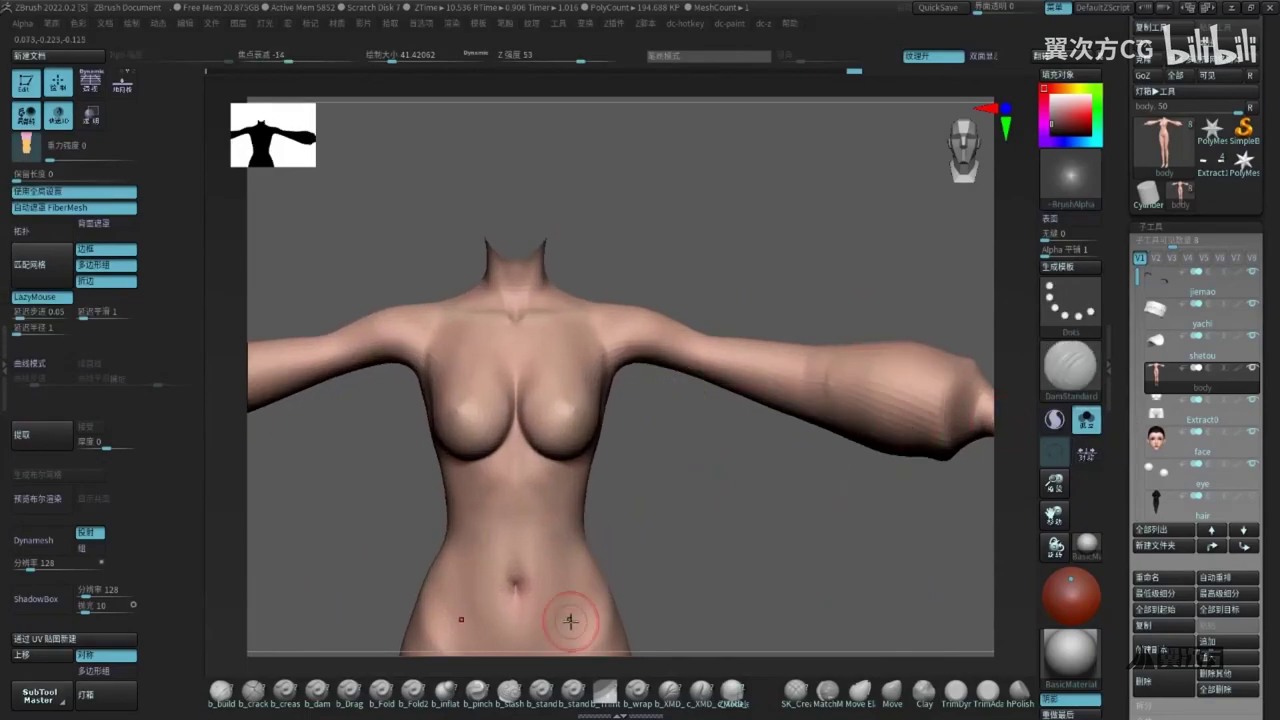
{"action": "key", "text": "alt+Tab"}
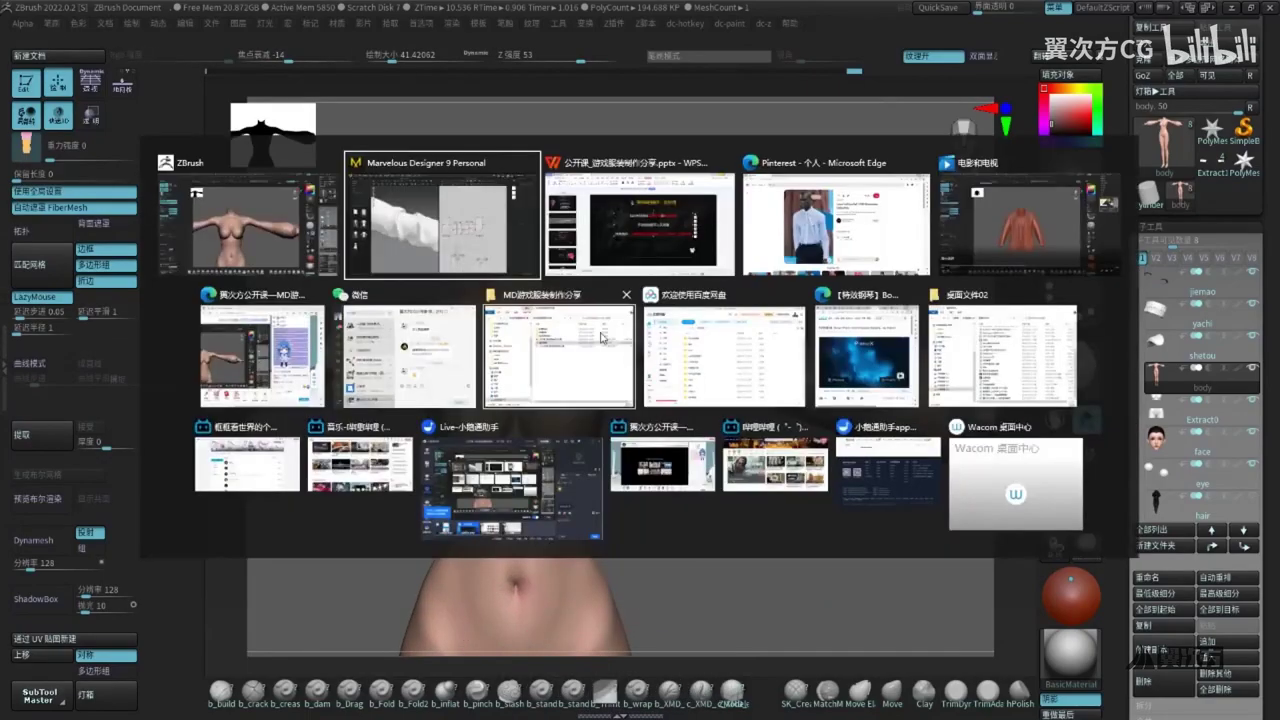
Switch back to Marvelous Designer and examine the triangle density along the left sleeve's upper folds
{"action": "left_click", "coordinate": [442, 222]}
{"action": "scroll", "coordinate": [420, 360], "scroll_direction": "up", "scroll_amount": 5}
{"action": "scroll", "coordinate": [416, 367], "scroll_direction": "down", "scroll_amount": 8}
{"action": "scroll", "coordinate": [471, 375], "scroll_direction": "up", "scroll_amount": 6}
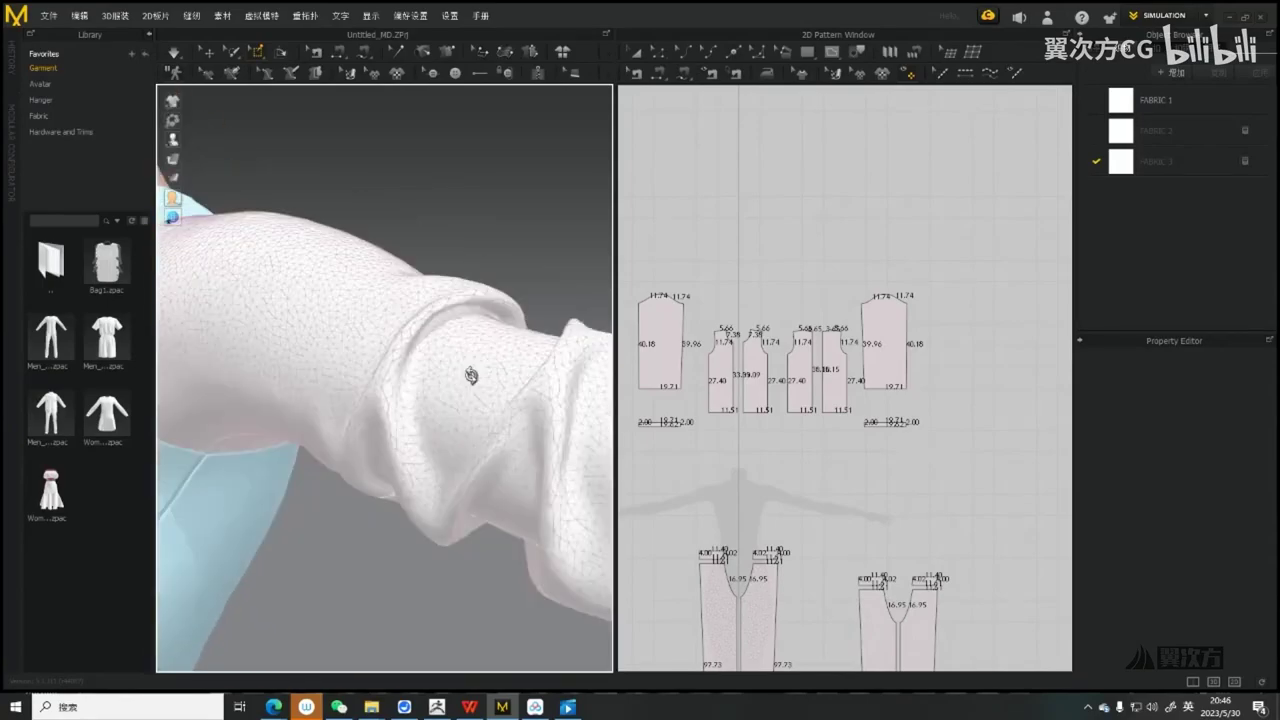
{"action": "right_click_drag", "start_coordinate": [471, 375], "coordinate": [470, 385]}
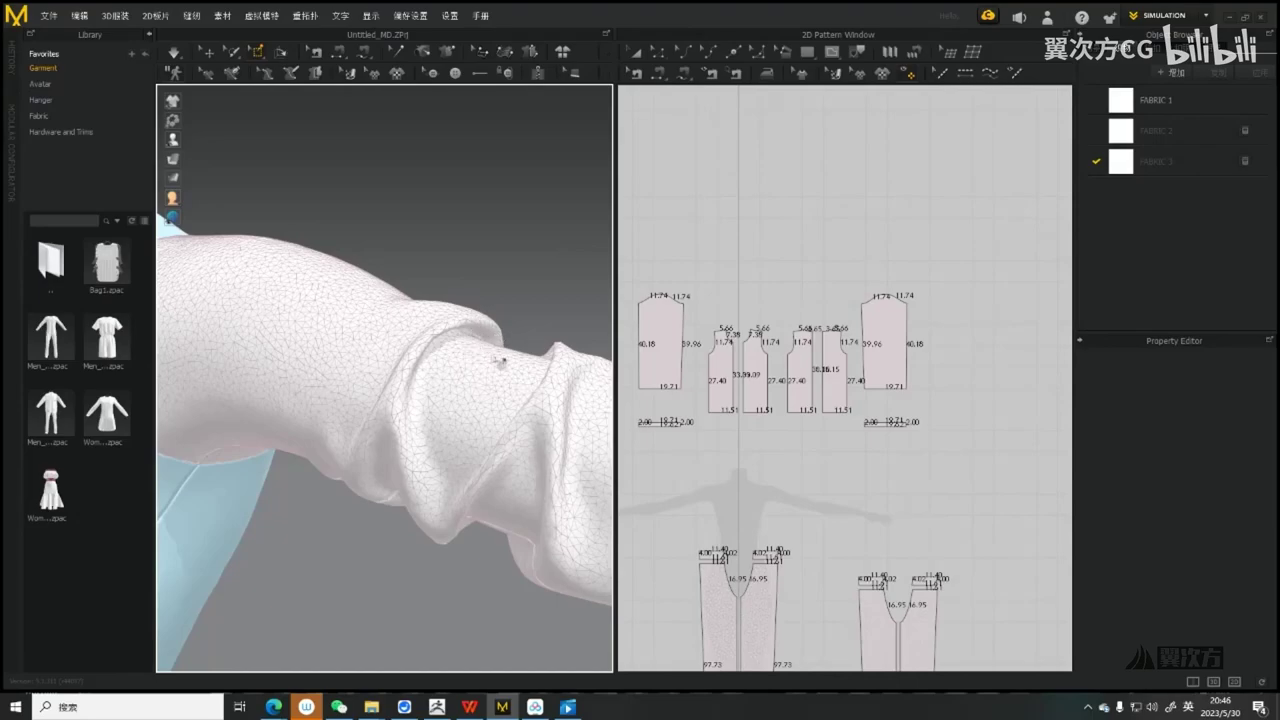
Switch between the ZBrush body model and the Marvelous Designer sleeve to compare their meshes
{"action": "mouse_move", "coordinate": [436, 710]}
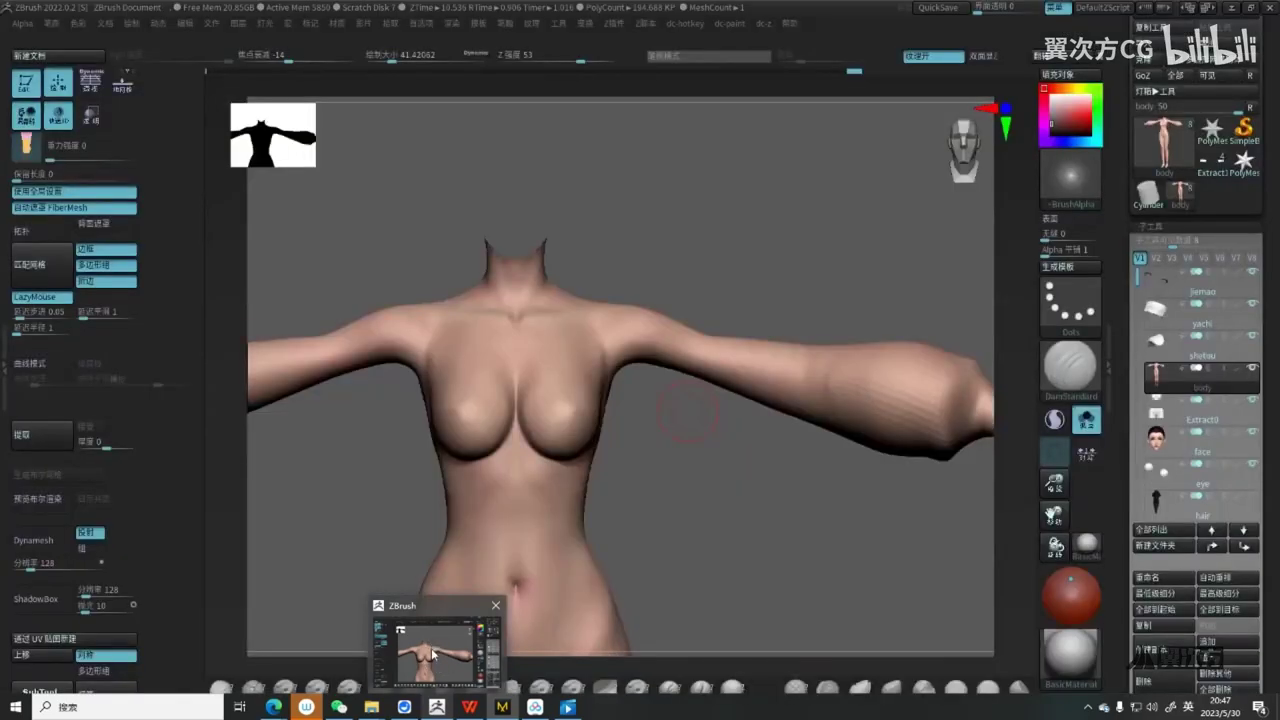
{"action": "left_click", "coordinate": [433, 654]}
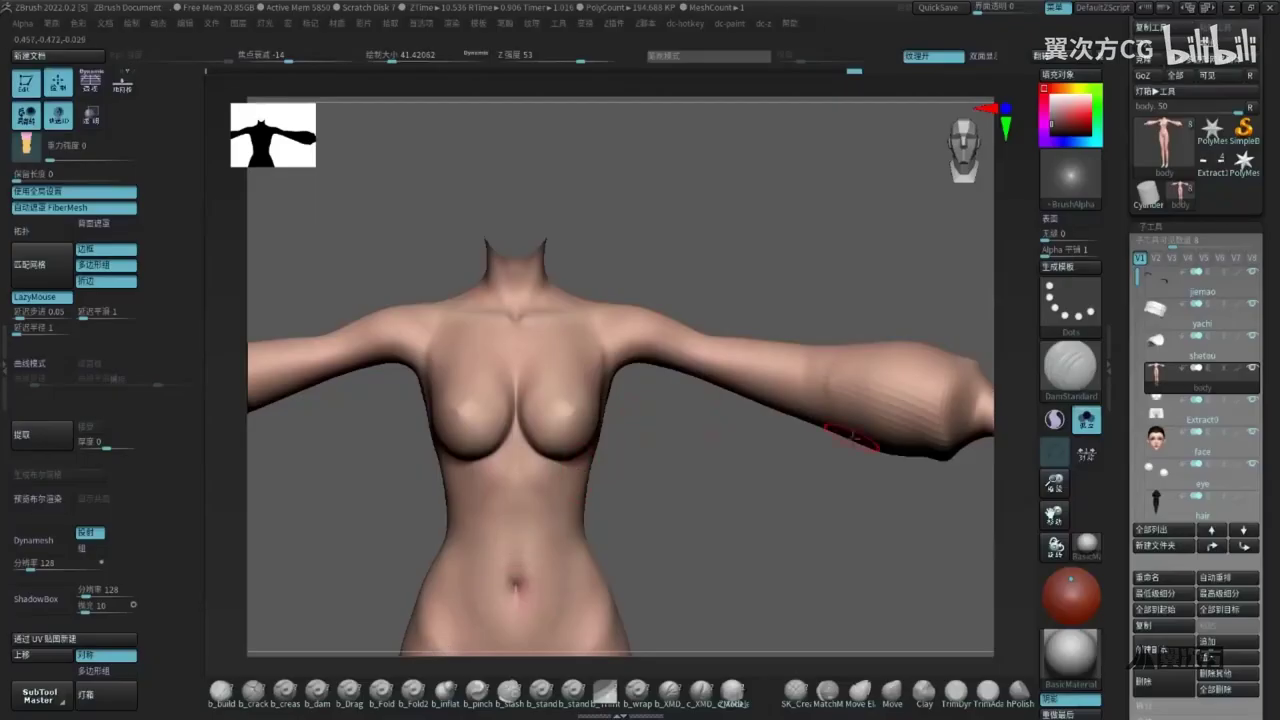
{"action": "left_click_drag", "start_coordinate": [760, 493], "coordinate": [751, 492]}
{"action": "key", "text": "alt+Tab"}
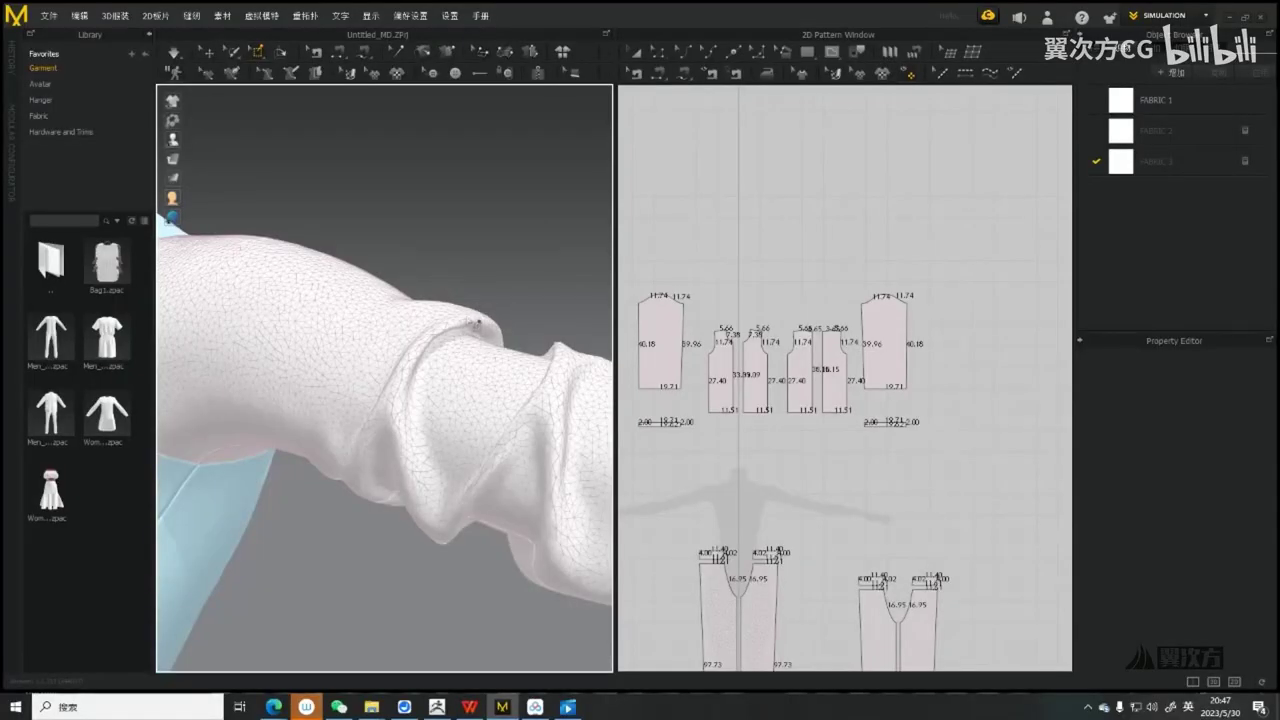
{"action": "key", "text": "alt+Tab"}
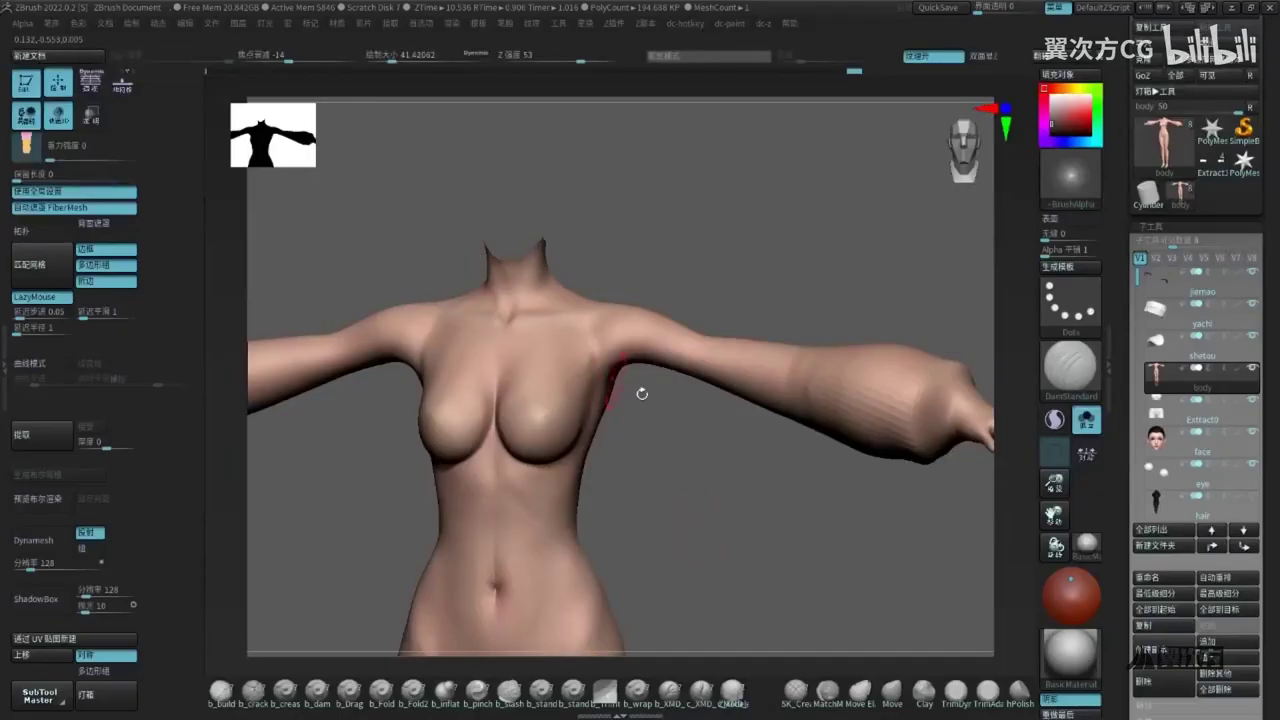
Switch to the Extract1 tool in ZBrush, turn off Solo and view its garment pieces
{"action": "left_click", "coordinate": [1212, 164]}
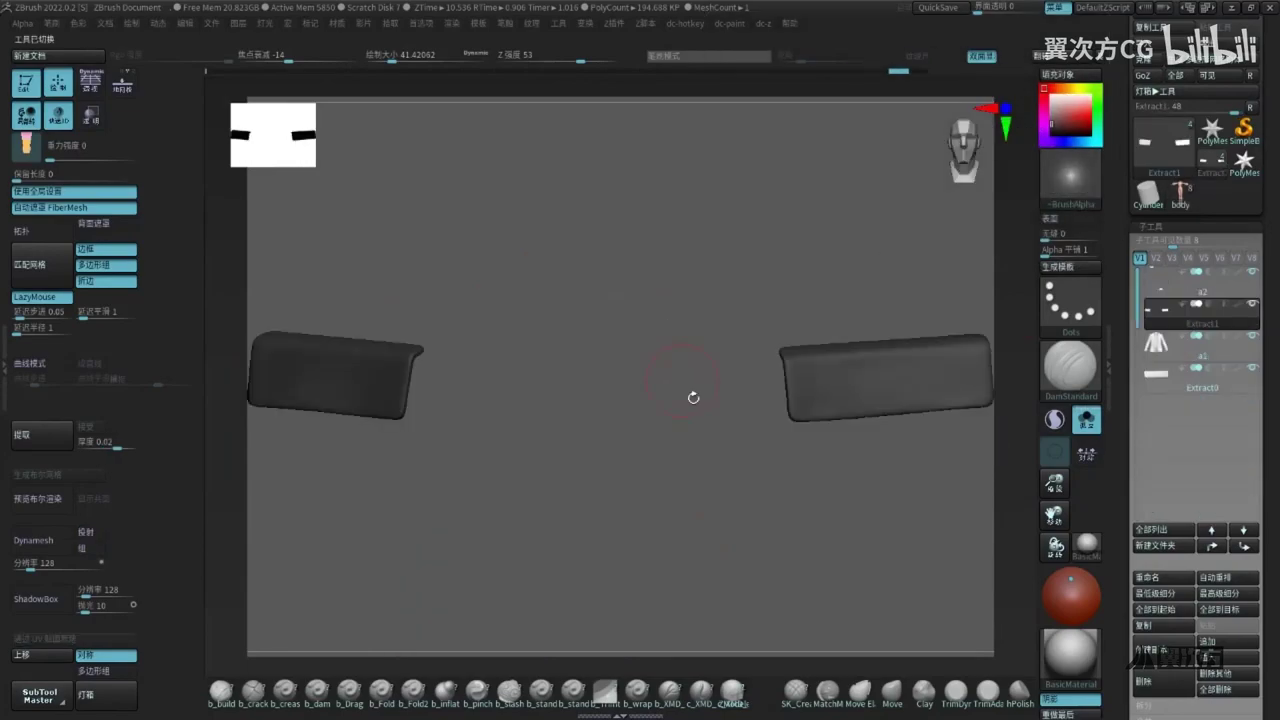
{"action": "left_click", "coordinate": [1086, 420]}
{"action": "right_click_drag", "start_coordinate": [795, 428], "coordinate": [874, 506], "text": "ctrl"}
{"action": "mouse_move", "coordinate": [838, 310]}
{"action": "right_mouse_down", "text": "alt"}
{"action": "mouse_move", "coordinate": [672, 343]}
{"action": "mouse_move", "coordinate": [911, 368]}
{"action": "right_mouse_up", "text": "alt"}
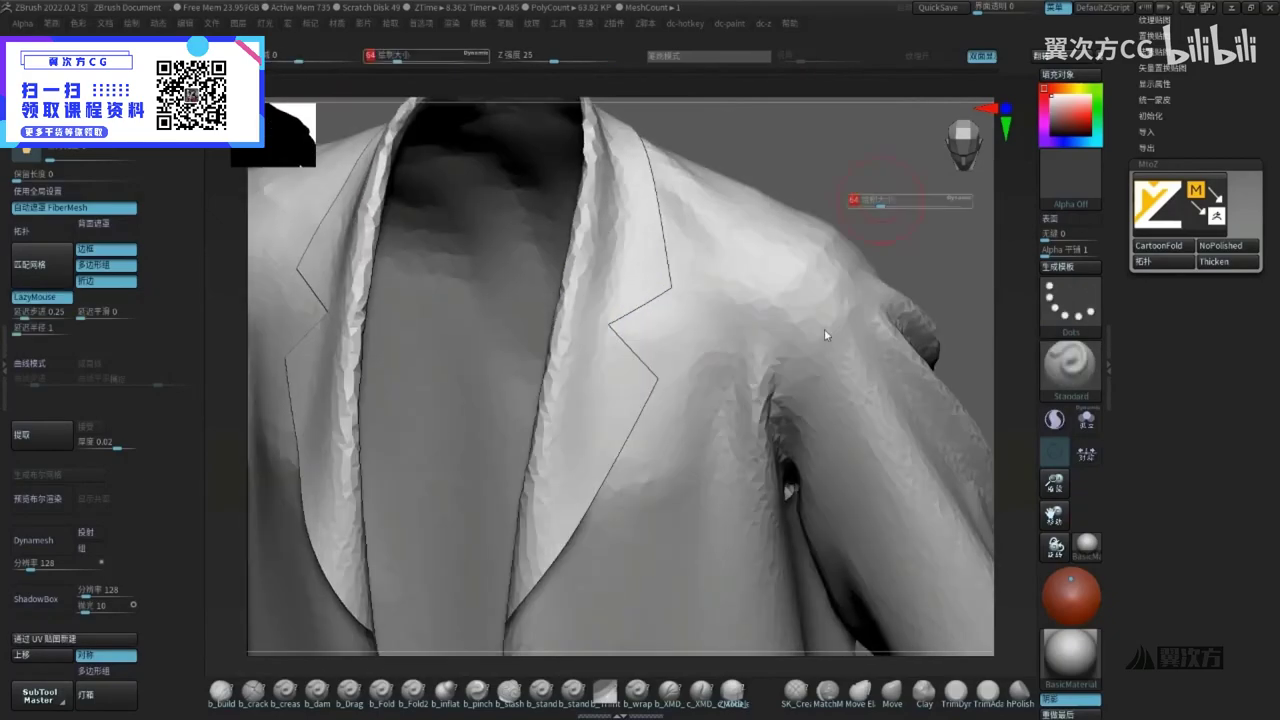
Examine the suit jacket model in ZBrush with the whole garment in view
{"action": "mouse_move", "coordinate": [794, 359]}
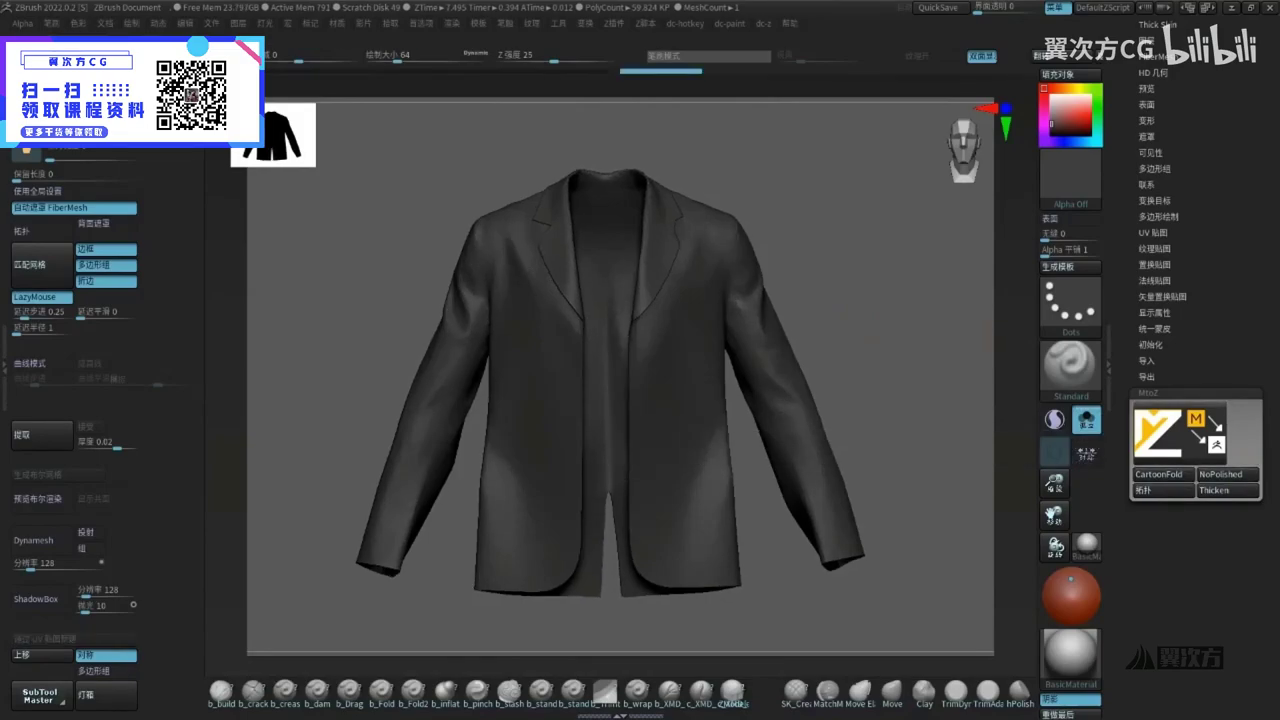
{"action": "mouse_move", "coordinate": [931, 309]}
{"action": "right_mouse_down"}
{"action": "mouse_move", "coordinate": [870, 335]}
{"action": "mouse_move", "coordinate": [880, 440]}
{"action": "mouse_move", "coordinate": [800, 450]}
{"action": "mouse_move", "coordinate": [560, 430]}
{"action": "right_mouse_up"}
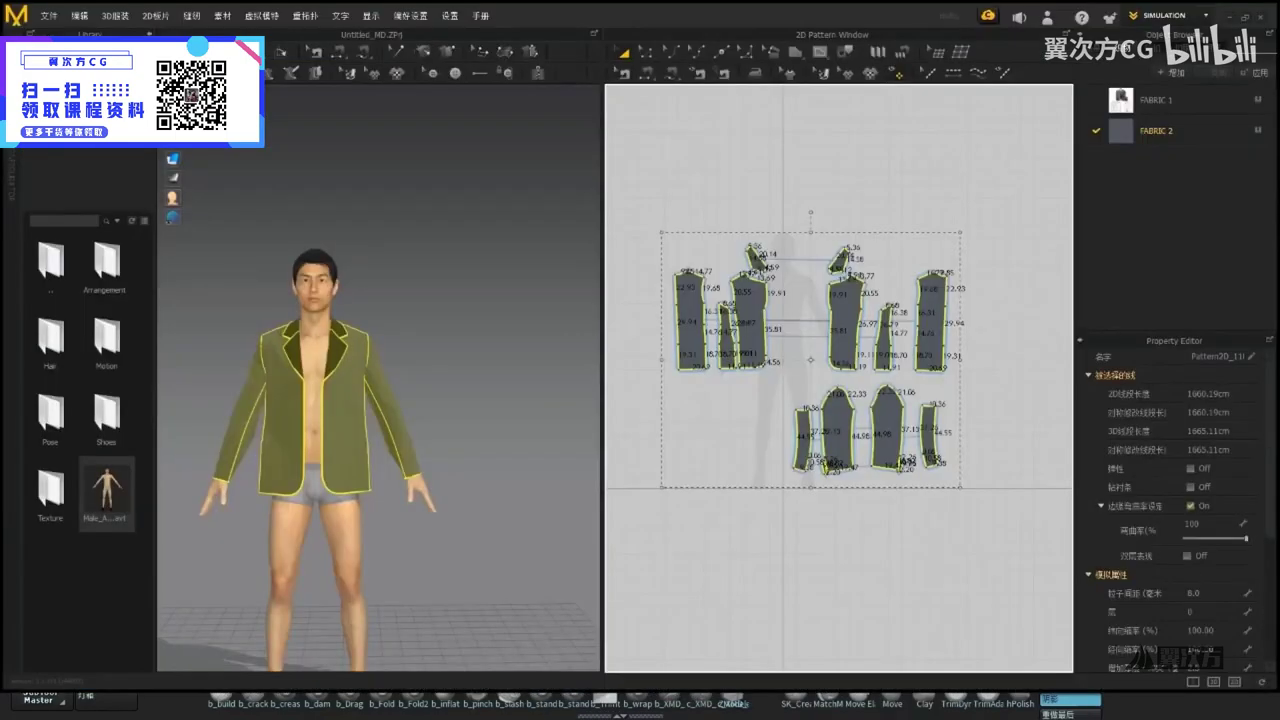
Set the particle distance of all the suit jacket's pattern pieces to 5 mm
{"action": "left_click_drag", "start_coordinate": [1006, 206], "coordinate": [650, 495]}
{"action": "left_click", "coordinate": [1208, 593]}
{"action": "type", "text": "5"}
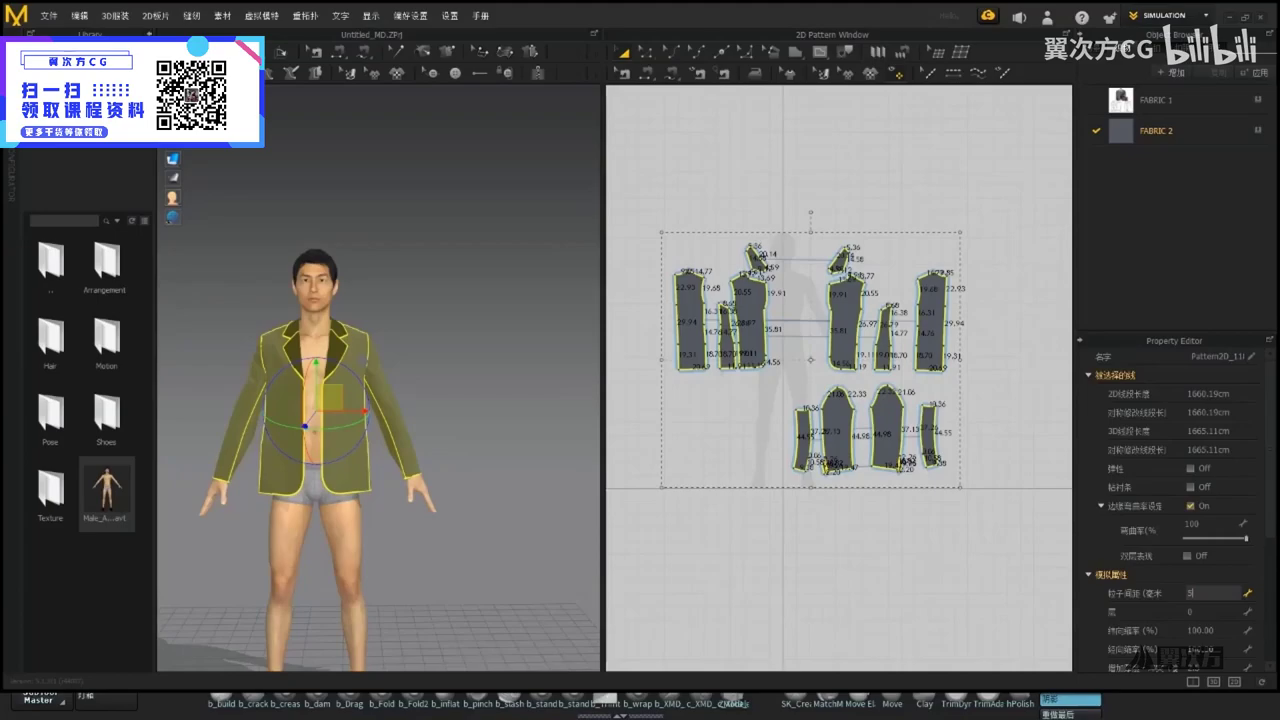
{"action": "key", "text": "Return"}
{"action": "left_click", "coordinate": [480, 330]}
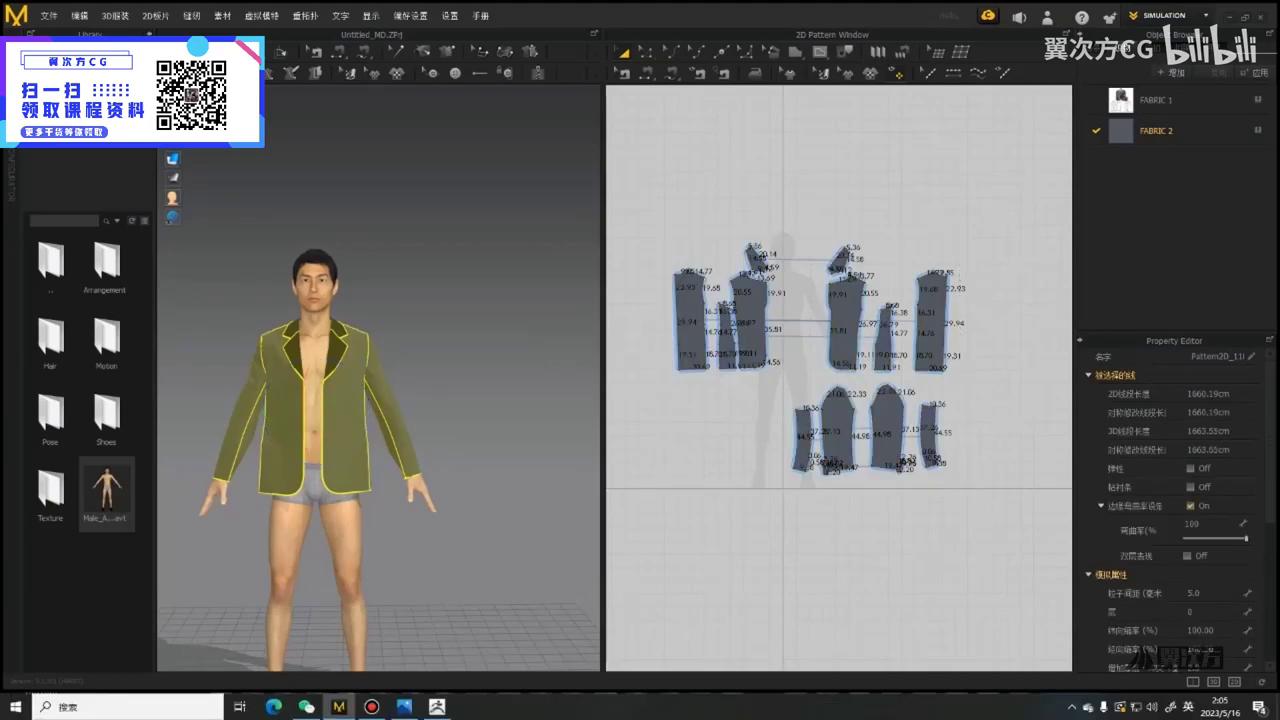
Examine the suit jacket's surface on the male avatar up close from the front and at a slight angle
{"action": "middle_click_drag", "start_coordinate": [440, 340], "coordinate": [521, 328]}
{"action": "scroll", "coordinate": [521, 328], "scroll_direction": "up", "scroll_amount": 1}
{"action": "scroll", "coordinate": [378, 380], "scroll_direction": "up", "scroll_amount": 1}
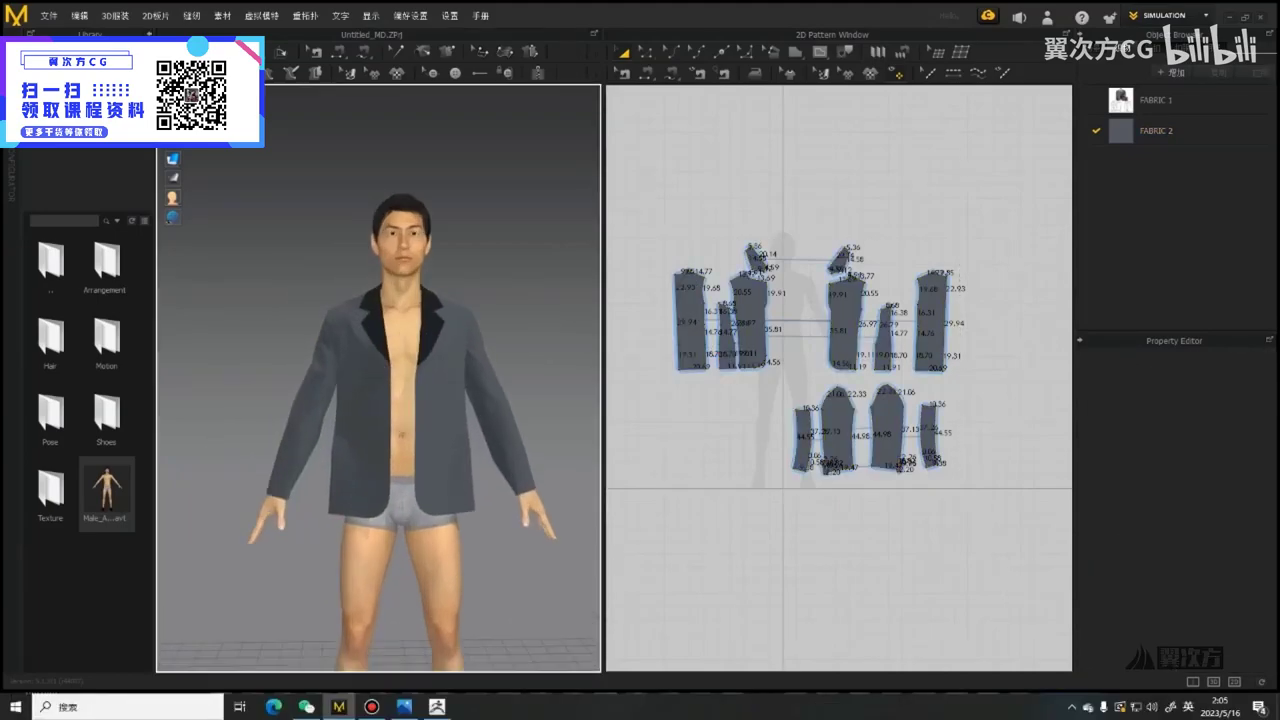
{"action": "right_click_drag", "start_coordinate": [378, 380], "coordinate": [350, 381]}
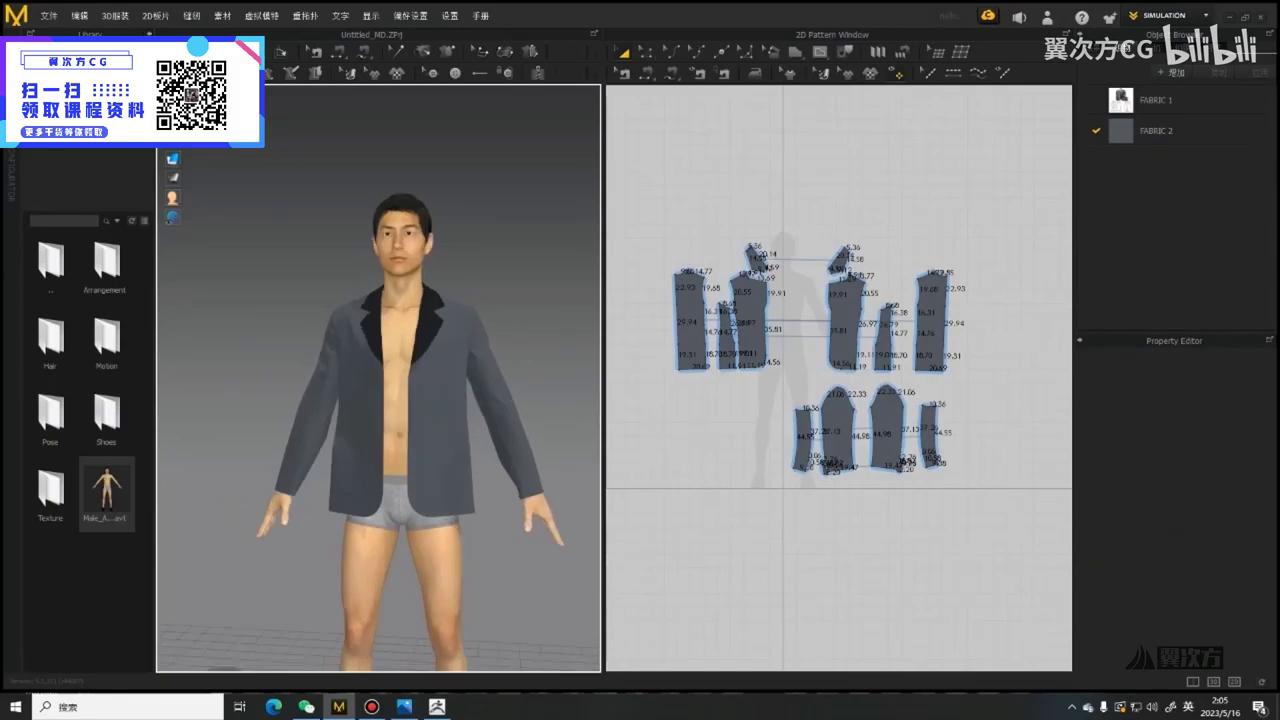
{"action": "scroll", "coordinate": [335, 350], "scroll_direction": "up", "scroll_amount": 5}
{"action": "scroll", "coordinate": [335, 350], "scroll_direction": "down", "scroll_amount": 3}
{"action": "mouse_move", "coordinate": [500, 405]}
{"action": "right_mouse_down"}
{"action": "mouse_move", "coordinate": [400, 409]}
{"action": "mouse_move", "coordinate": [490, 412]}
{"action": "right_mouse_up"}
{"action": "left_click", "coordinate": [639, 684]}
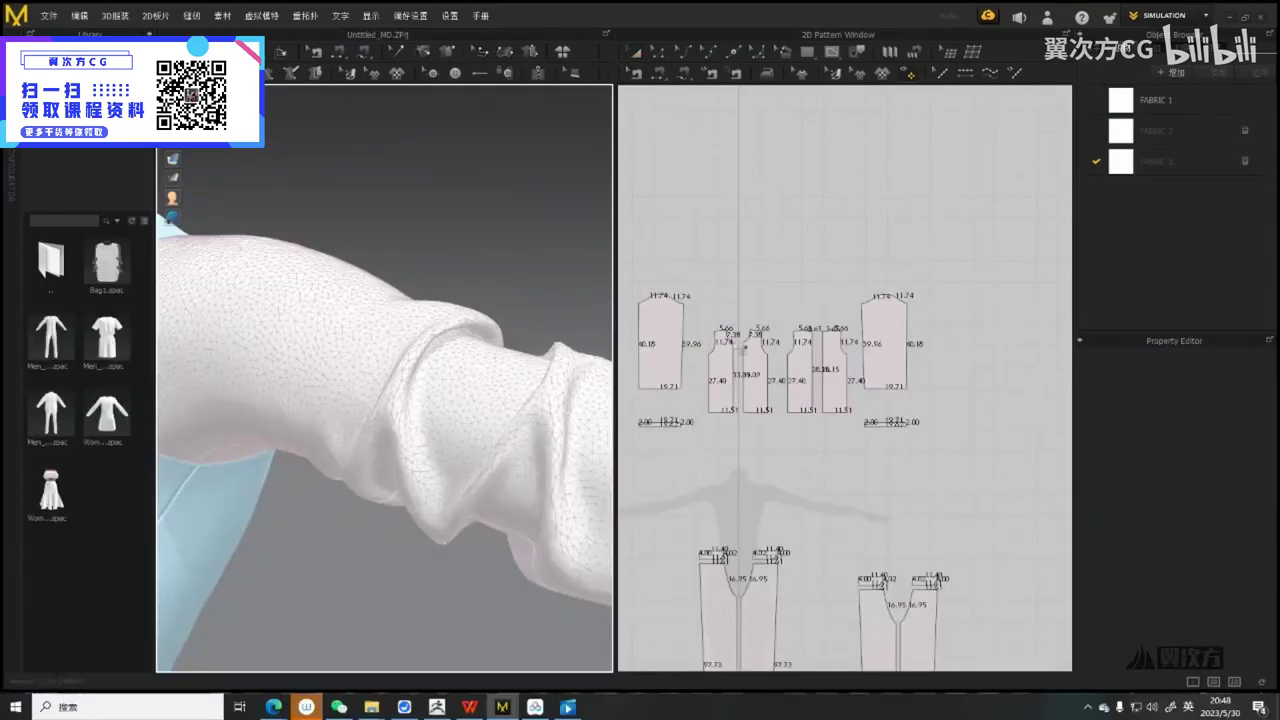
{"action": "scroll", "coordinate": [838, 351], "scroll_direction": "down", "scroll_amount": 5}
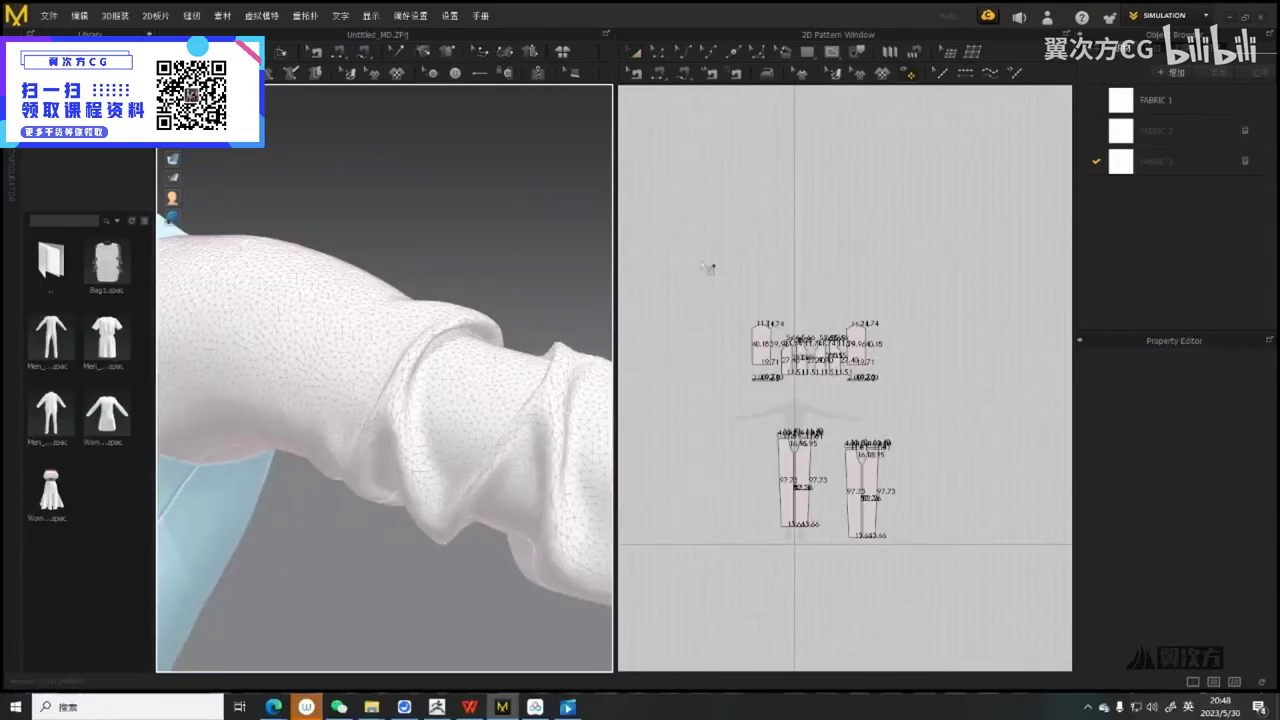
{"action": "left_click_drag", "start_coordinate": [710, 268], "coordinate": [922, 472]}
{"action": "left_click", "coordinate": [47, 20]}
{"action": "mouse_move", "coordinate": [78, 189]}
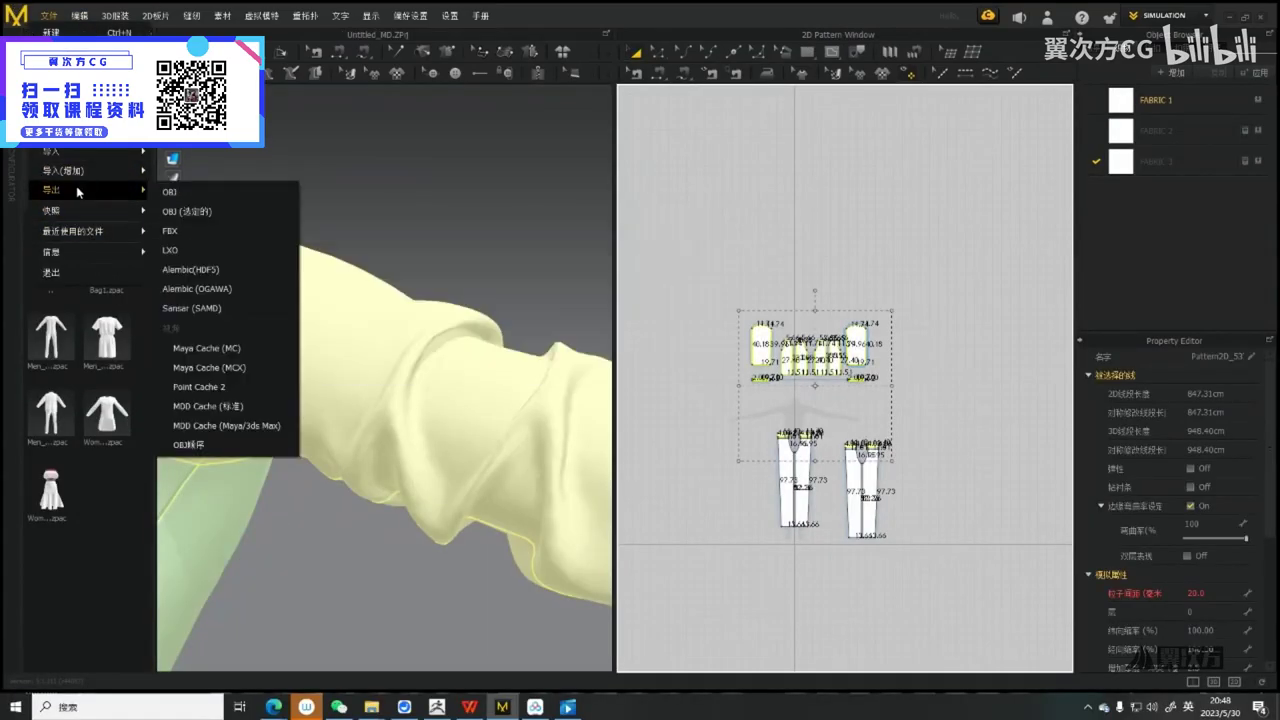
{"action": "left_click", "coordinate": [187, 203]}
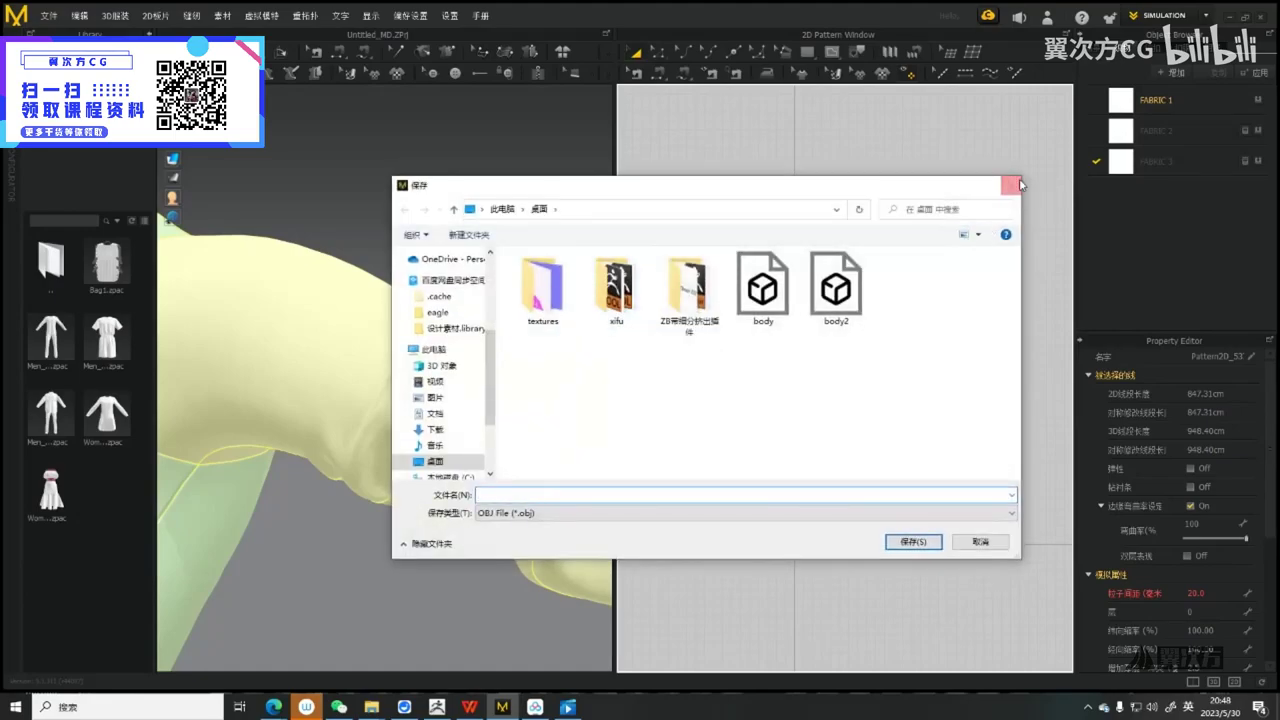
{"action": "left_click", "coordinate": [1018, 184]}
{"action": "left_click", "coordinate": [50, 17]}
{"action": "mouse_move", "coordinate": [81, 186]}
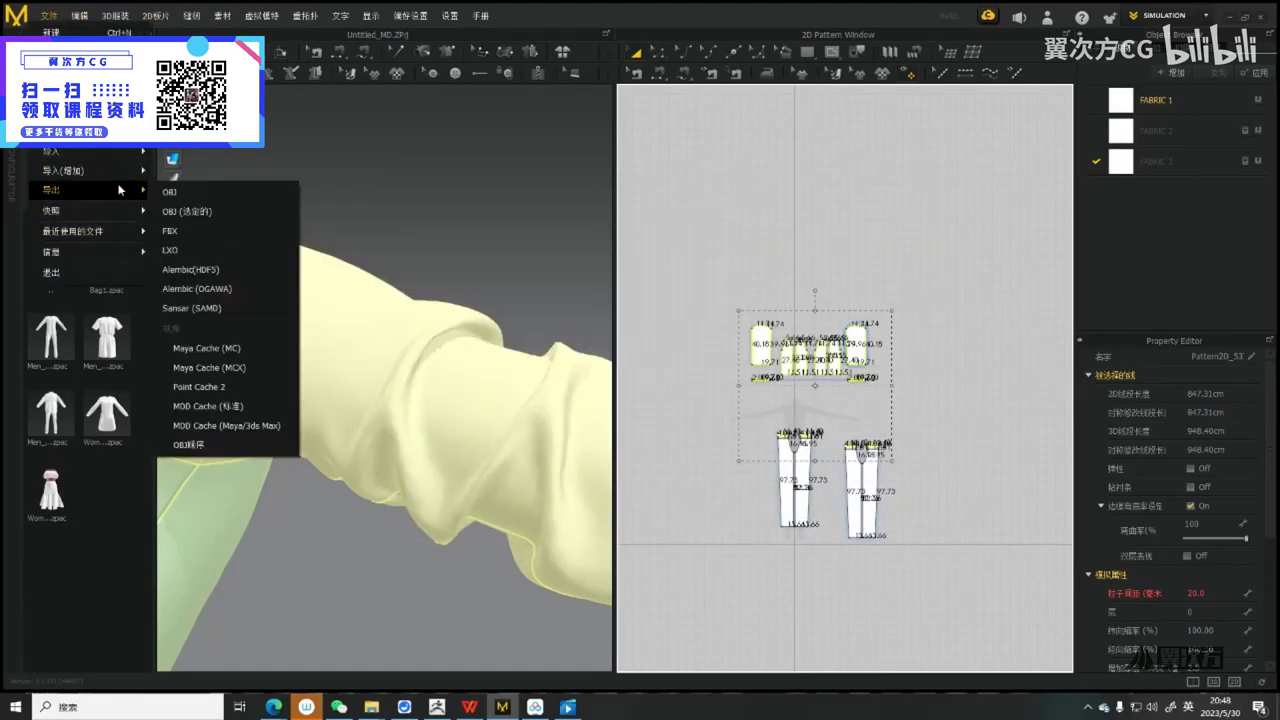
{"action": "left_click", "coordinate": [210, 211]}
{"action": "left_click", "coordinate": [763, 288]}
{"action": "type", "text": "fz"}
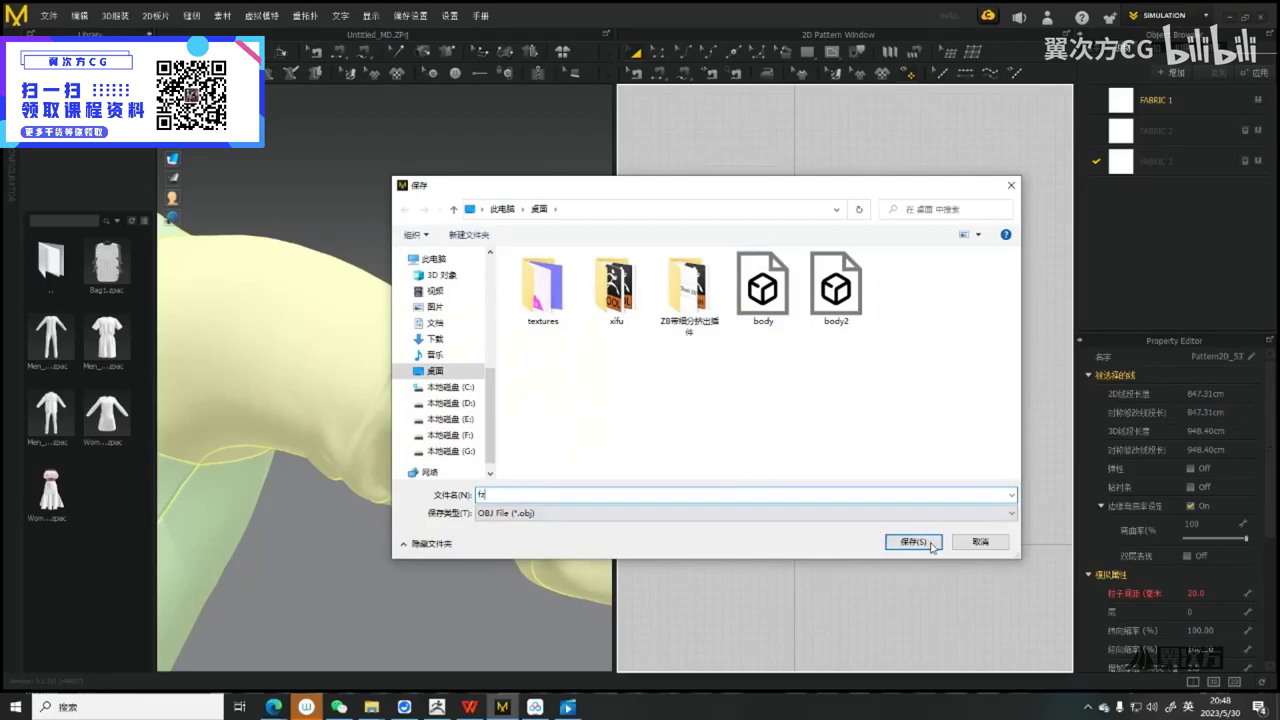
{"action": "left_click", "coordinate": [930, 544]}
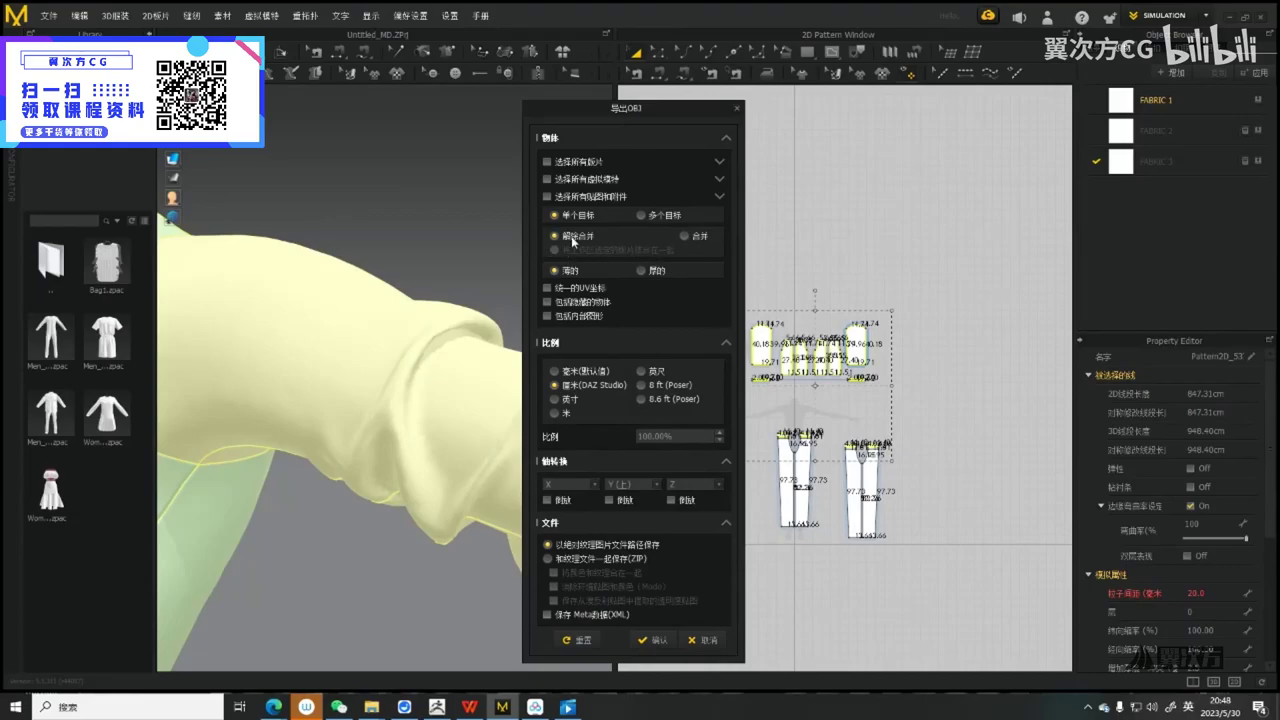
{"action": "left_click", "coordinate": [738, 110]}
{"action": "left_click", "coordinate": [437, 707]}
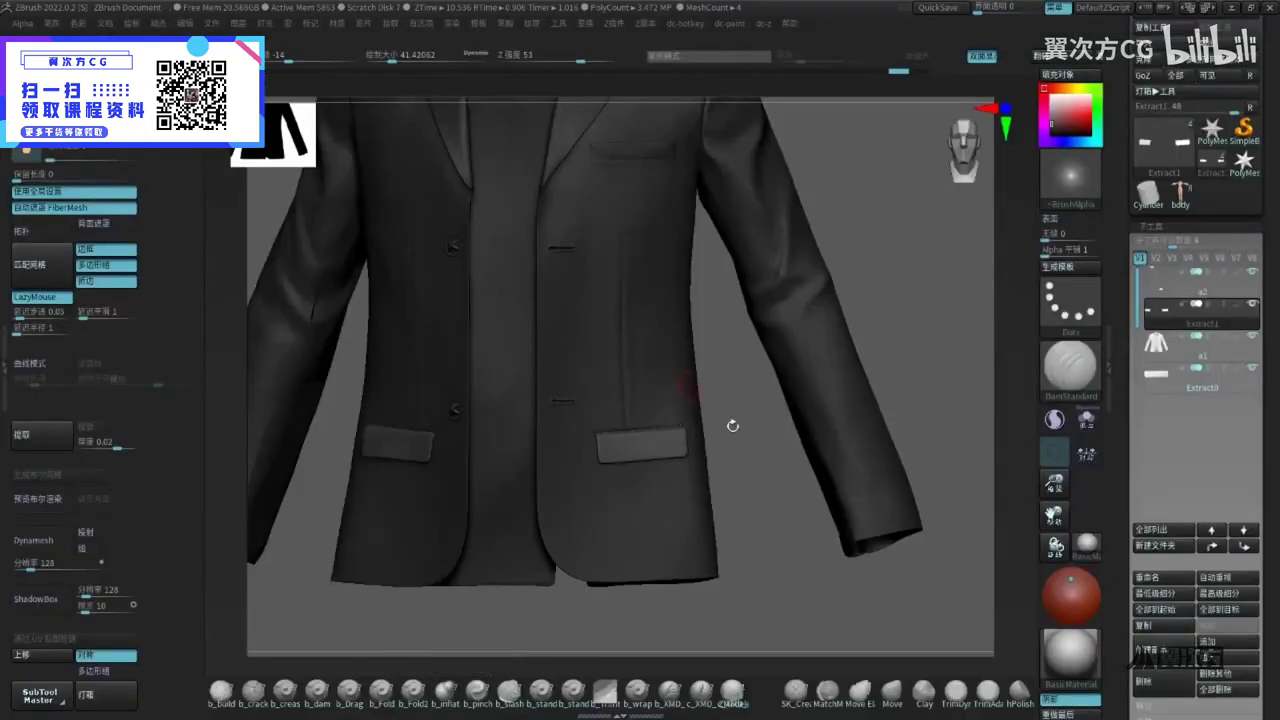
{"action": "left_click", "coordinate": [1231, 8]}
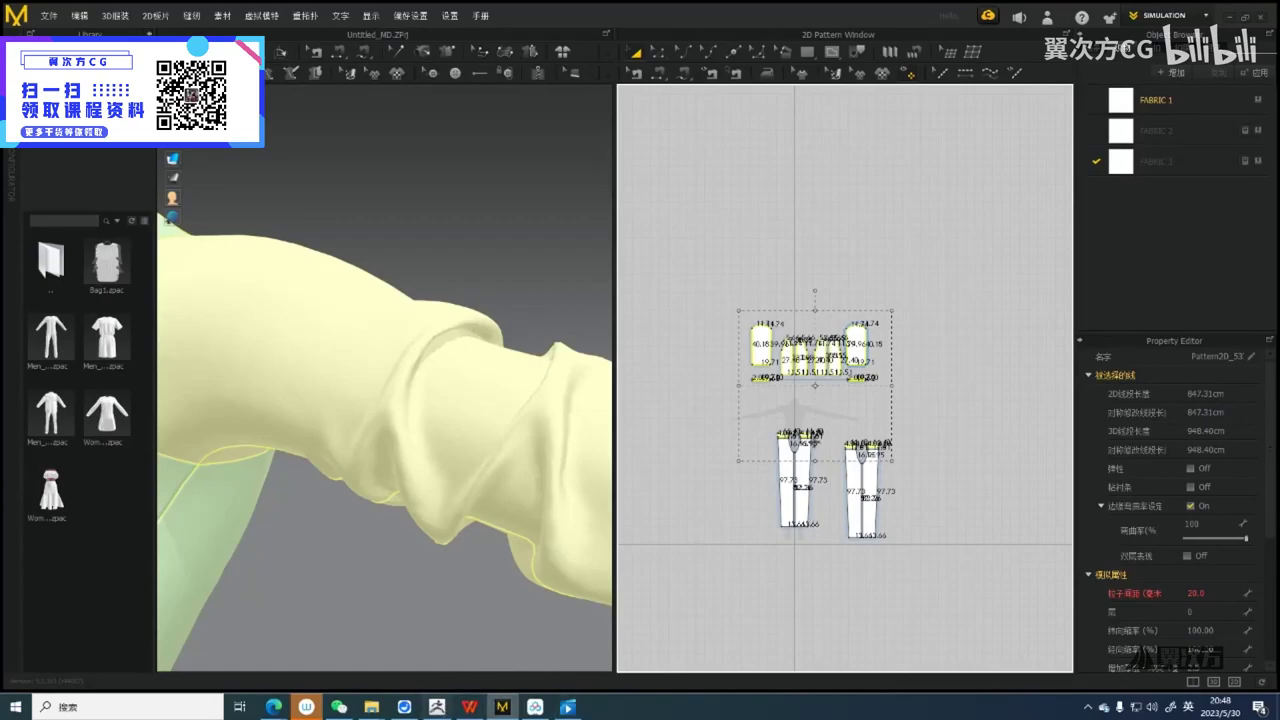
Export only the long-sleeve top's pattern pieces to the desktop as a single unmerged, thin OBJ in centimetres named fz
{"action": "scroll", "coordinate": [882, 378], "scroll_direction": "up", "scroll_amount": 3}
{"action": "left_click_drag", "start_coordinate": [993, 212], "coordinate": [676, 415]}
{"action": "scroll", "coordinate": [703, 418], "scroll_direction": "down", "scroll_amount": 2}
{"action": "middle_click_drag", "start_coordinate": [708, 419], "coordinate": [798, 448]}
{"action": "scroll", "coordinate": [528, 375], "scroll_direction": "down", "scroll_amount": 8}
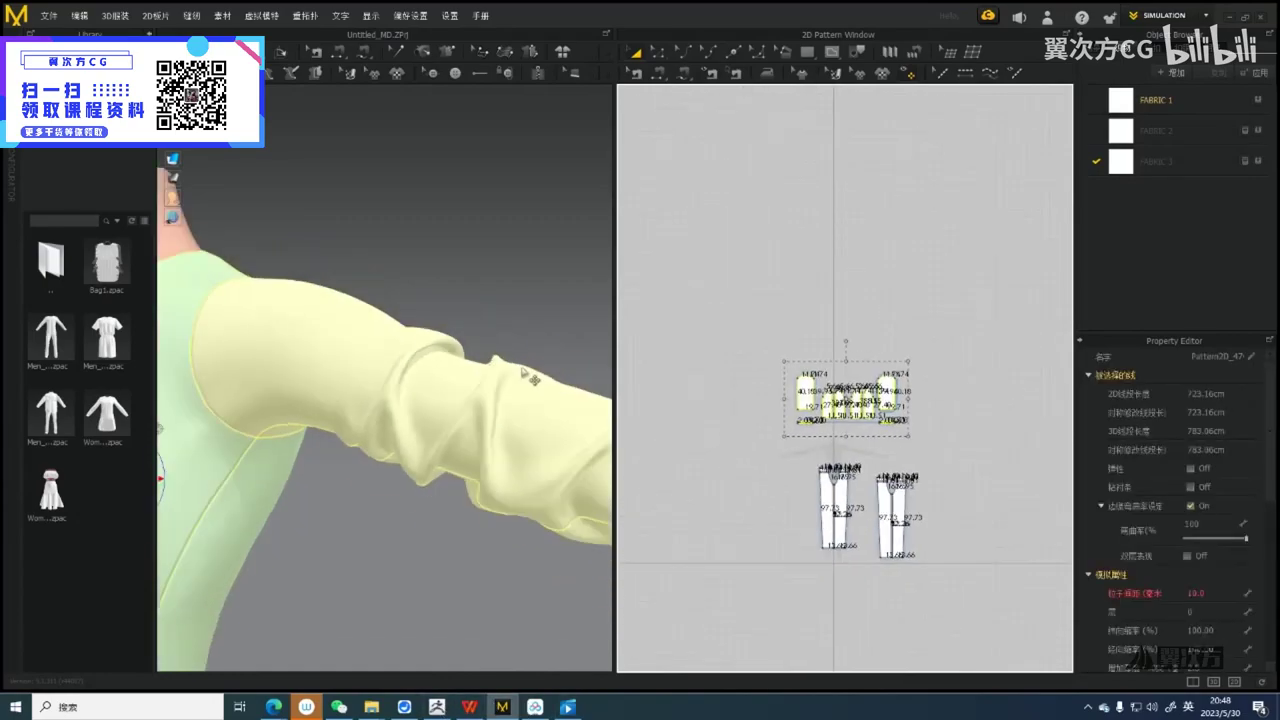
{"action": "left_click", "coordinate": [49, 16]}
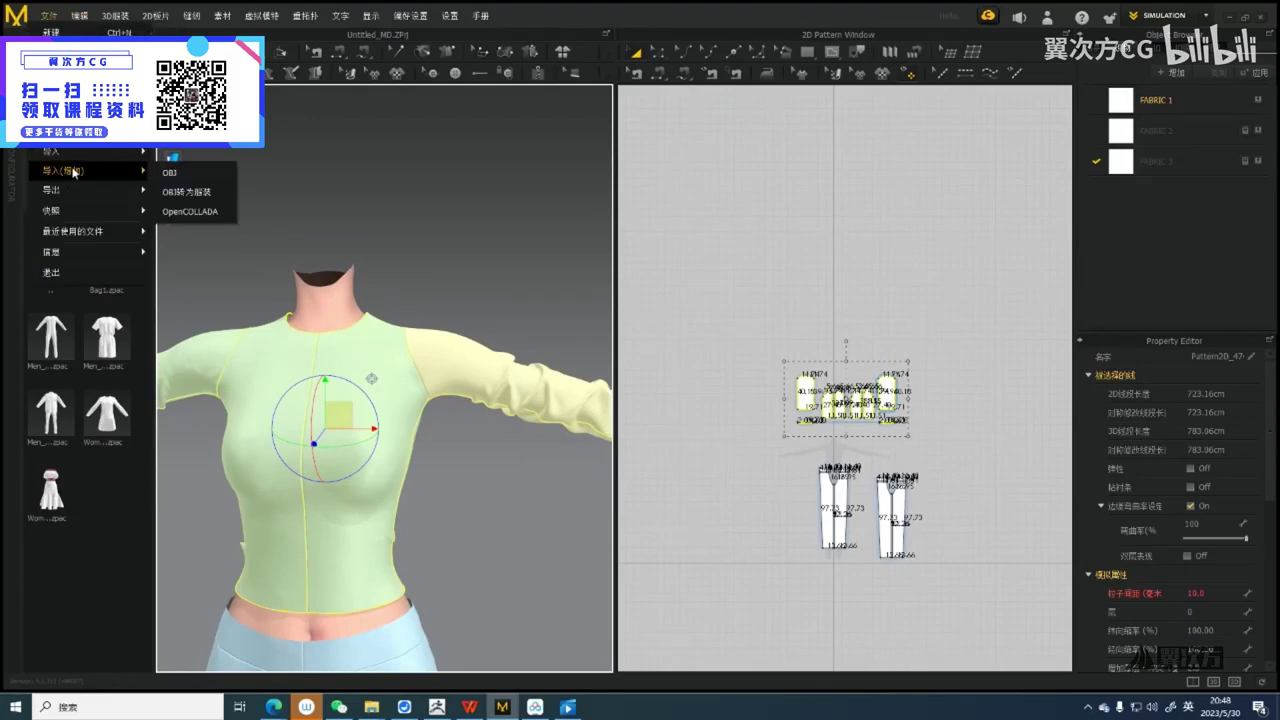
{"action": "mouse_move", "coordinate": [70, 190]}
{"action": "left_click", "coordinate": [188, 212]}
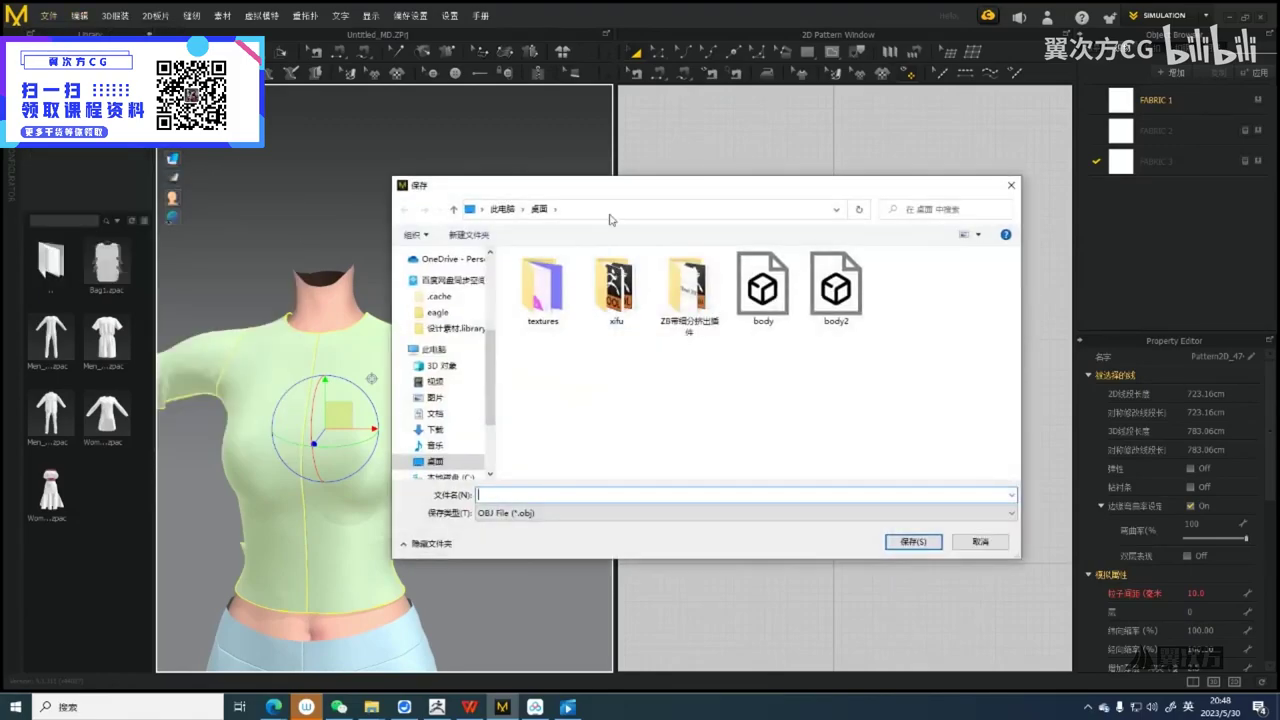
{"action": "left_click", "coordinate": [560, 484]}
{"action": "type", "text": "fr"}
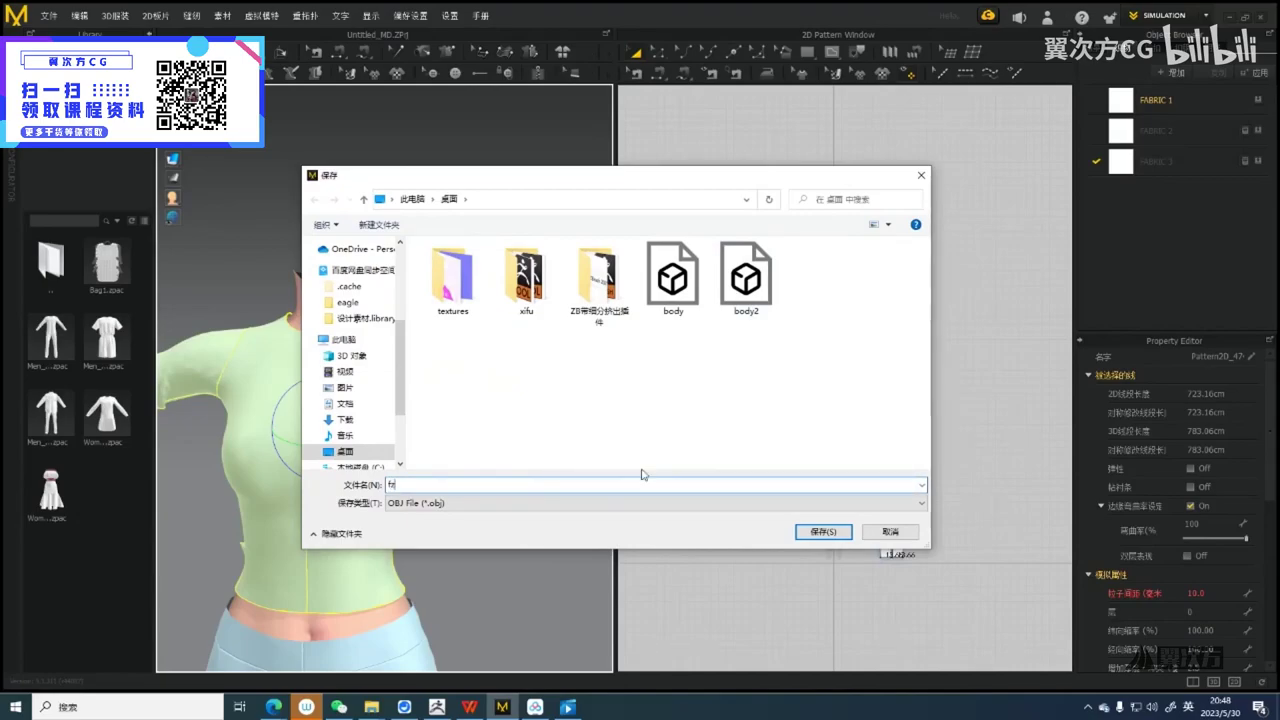
{"action": "key", "text": "Return"}
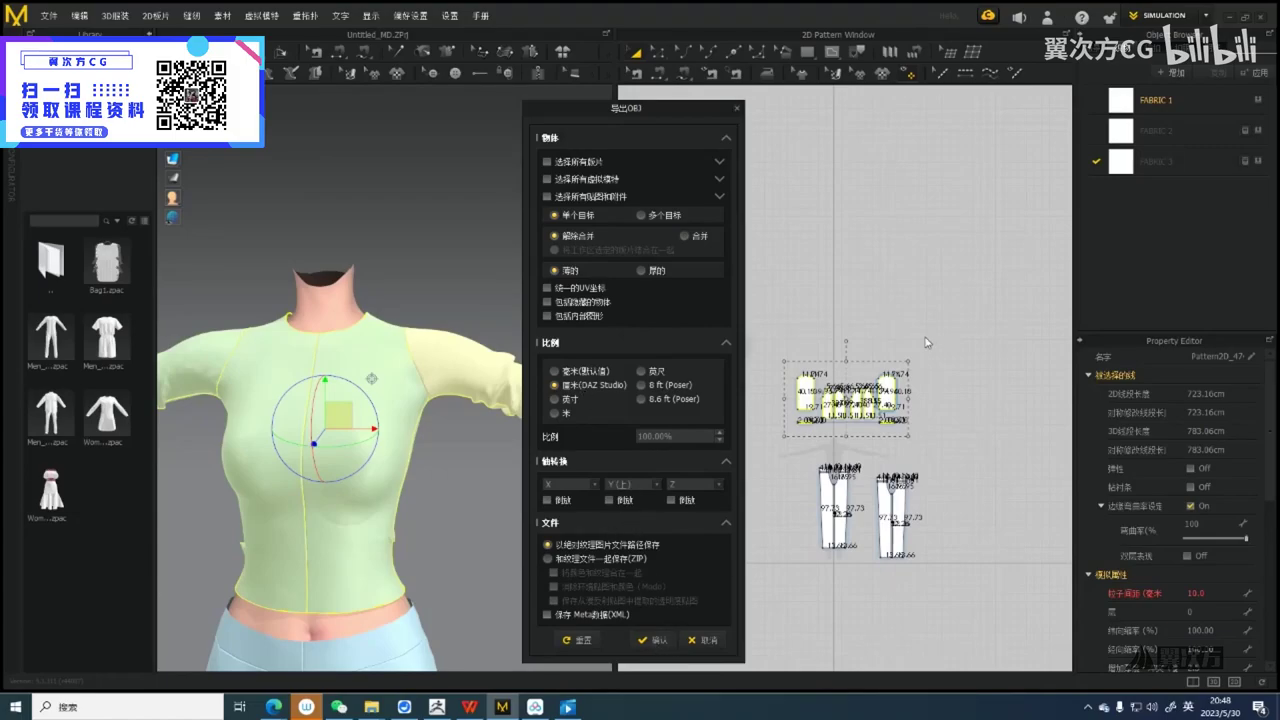
{"action": "left_click", "coordinate": [657, 641]}
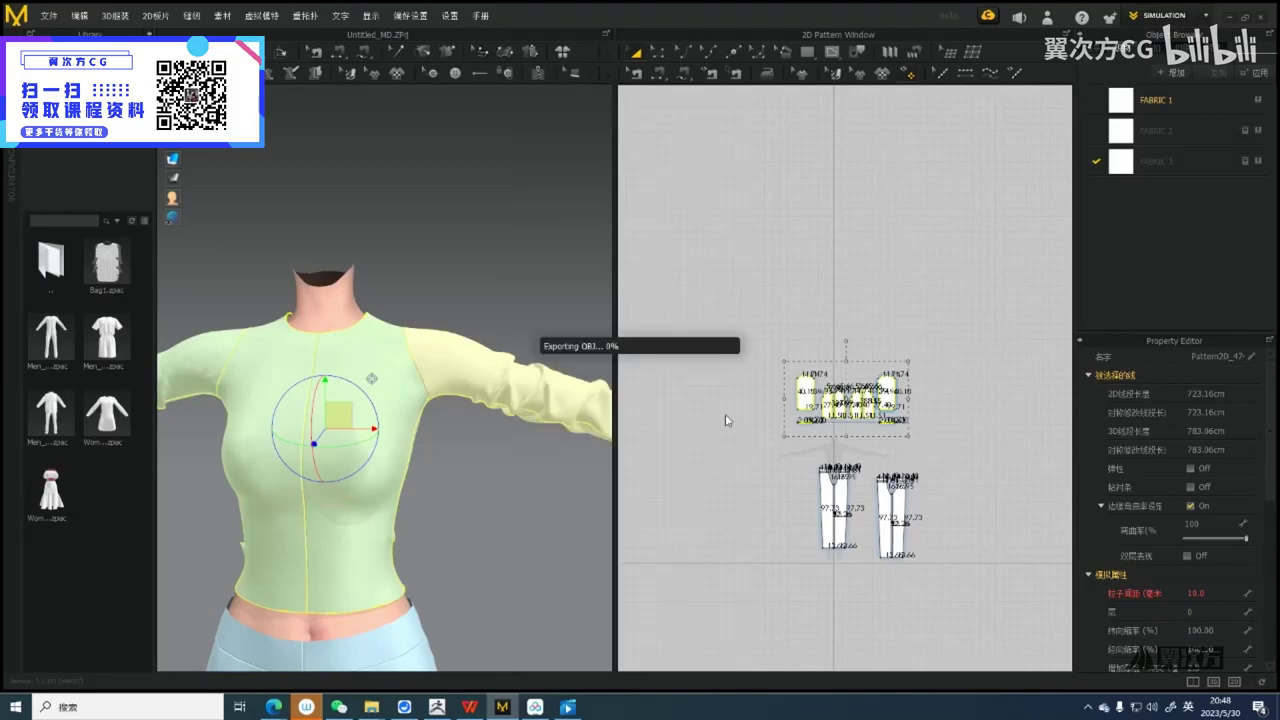
{"action": "scroll", "coordinate": [733, 284], "scroll_direction": "down", "scroll_amount": 2}
{"action": "scroll", "coordinate": [806, 246], "scroll_direction": "up", "scroll_amount": 2}
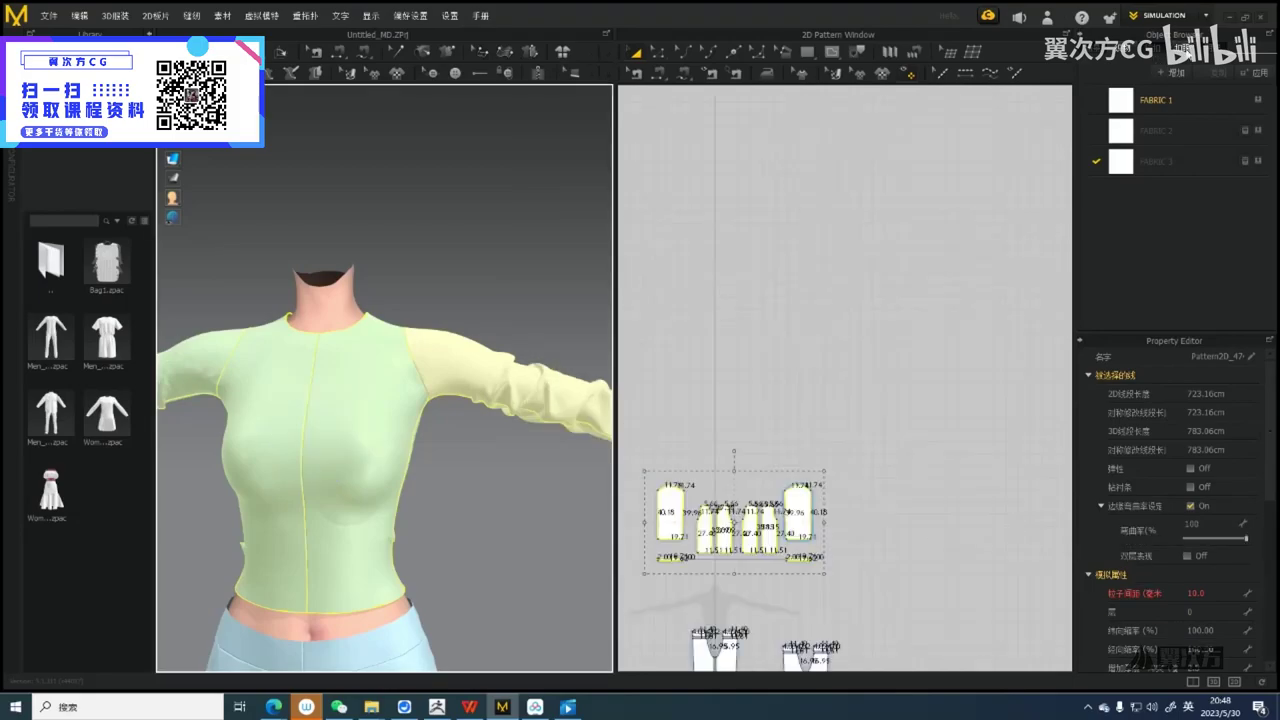
Switch to ZBrush, open the body tool and roll it back to an earlier undo history state, discarding the newer entries
{"action": "left_click", "coordinate": [1228, 17]}
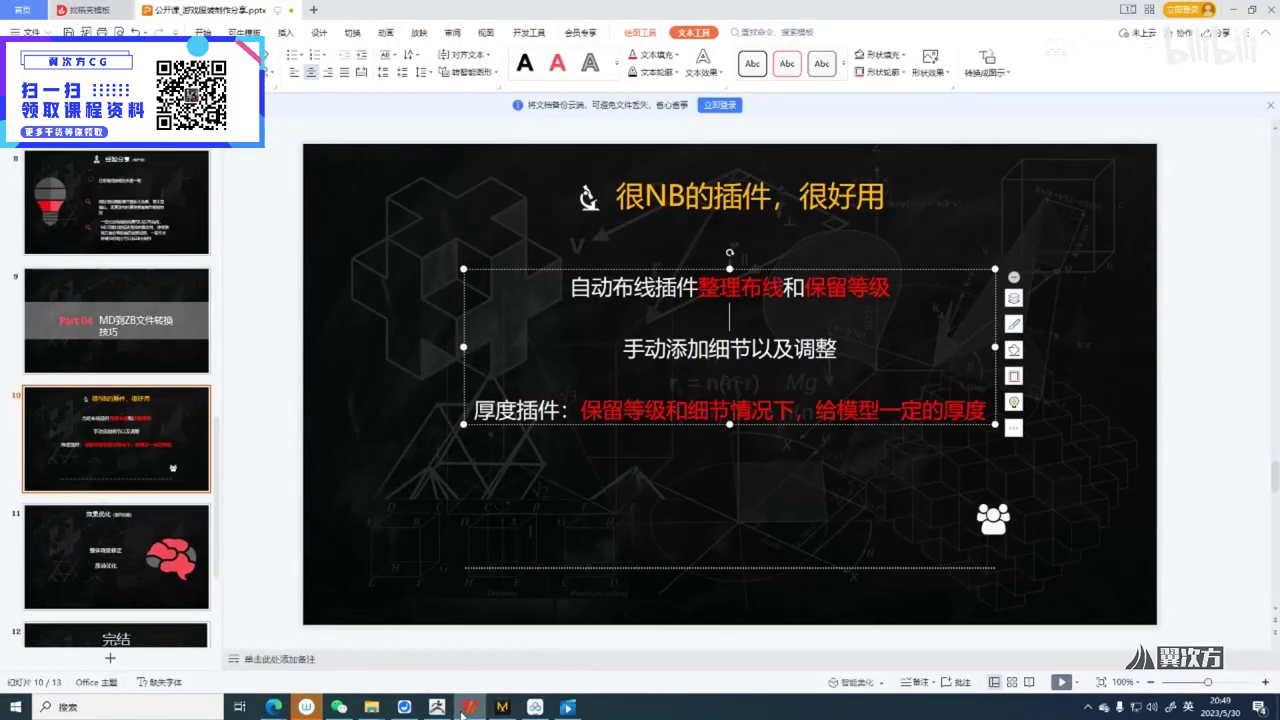
{"action": "left_click", "coordinate": [437, 707]}
{"action": "left_click", "coordinate": [1186, 198]}
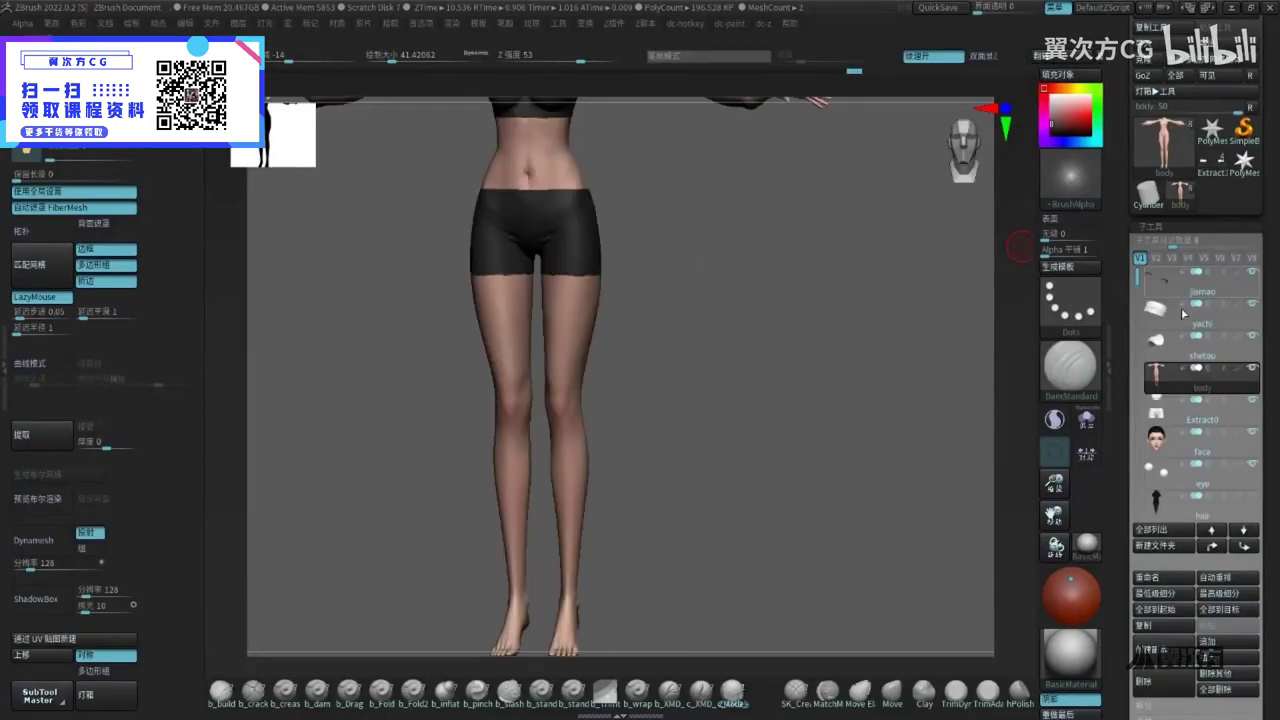
{"action": "key", "text": "f"}
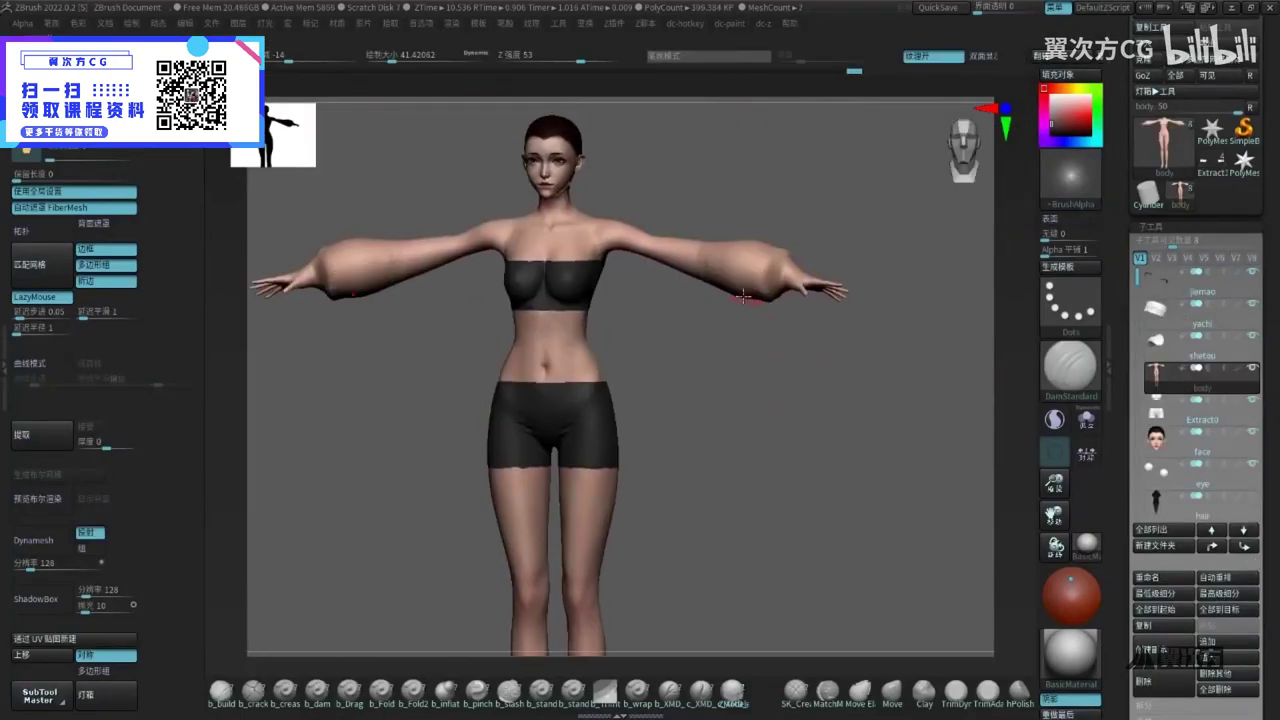
{"action": "left_click_drag", "start_coordinate": [862, 76], "coordinate": [420, 100]}
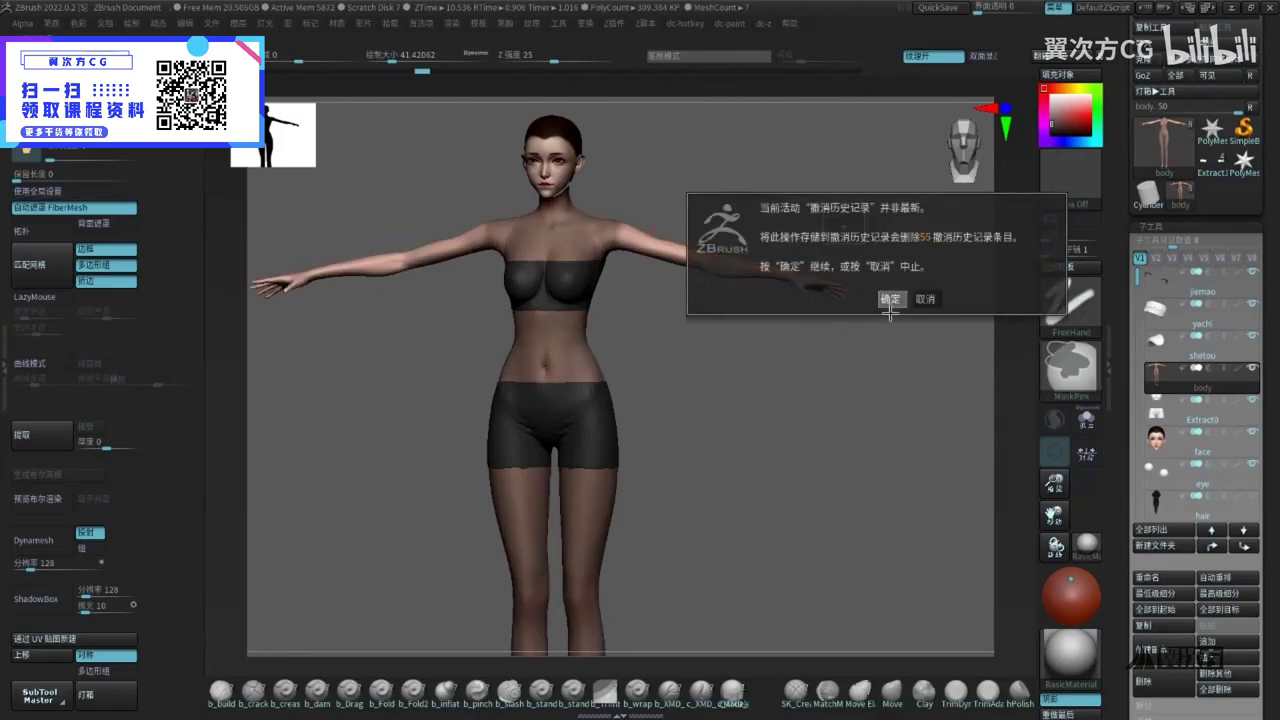
{"action": "left_click", "coordinate": [885, 298]}
{"action": "right_click_drag", "start_coordinate": [843, 437], "coordinate": [846, 398], "text": "ctrl"}
Select the PolyMesh3D star tool and import the fz mesh from the desktop into it
{"action": "left_click_drag", "start_coordinate": [1116, 606], "coordinate": [1118, 550]}
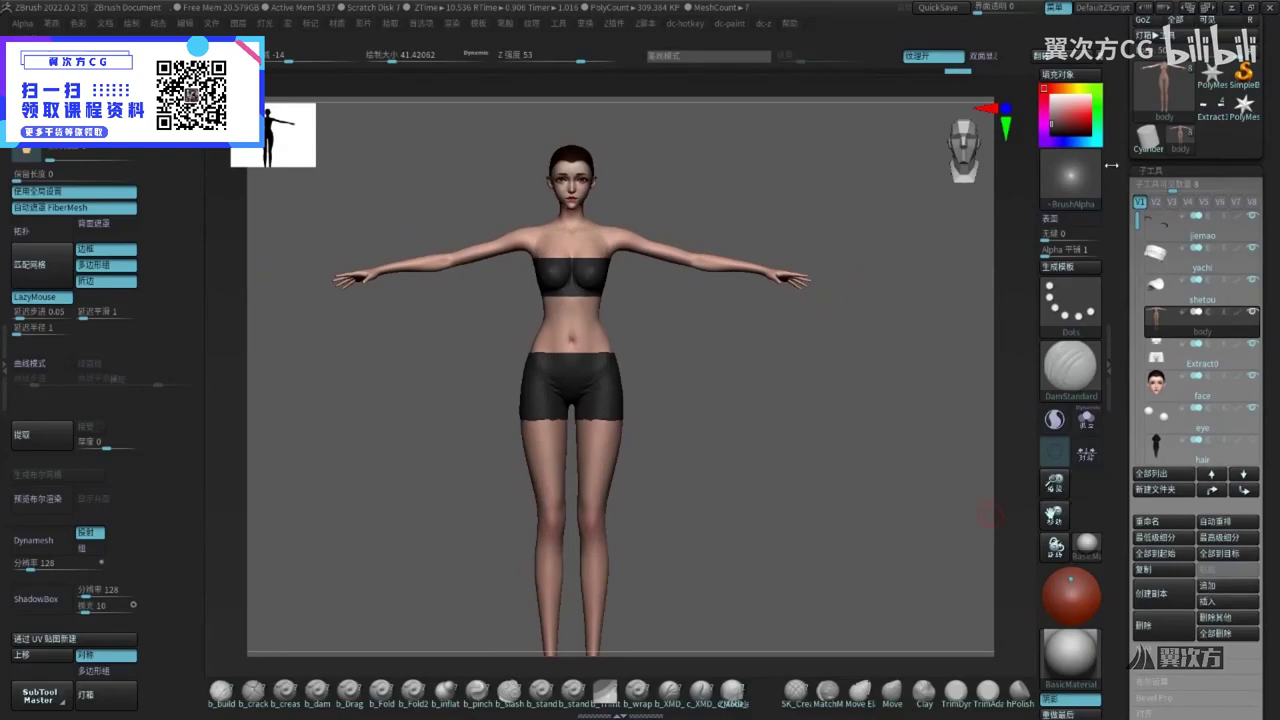
{"action": "left_click", "coordinate": [1212, 75]}
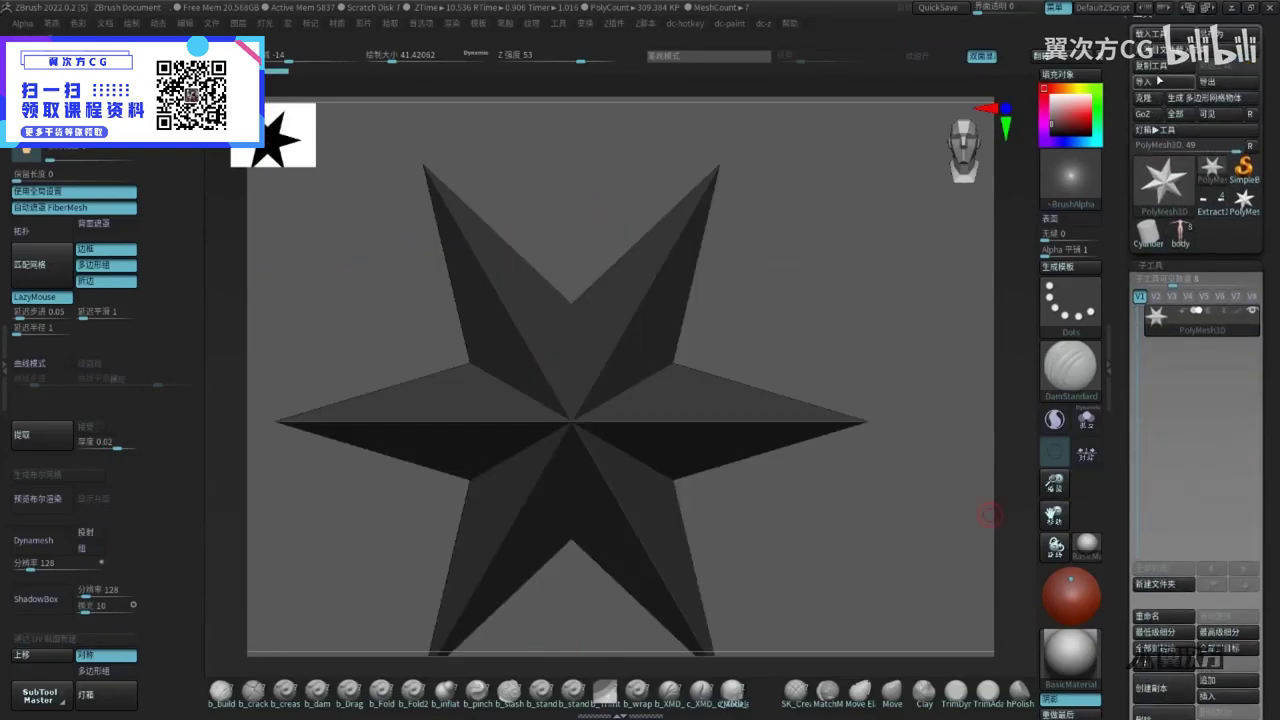
{"action": "left_click", "coordinate": [1143, 81]}
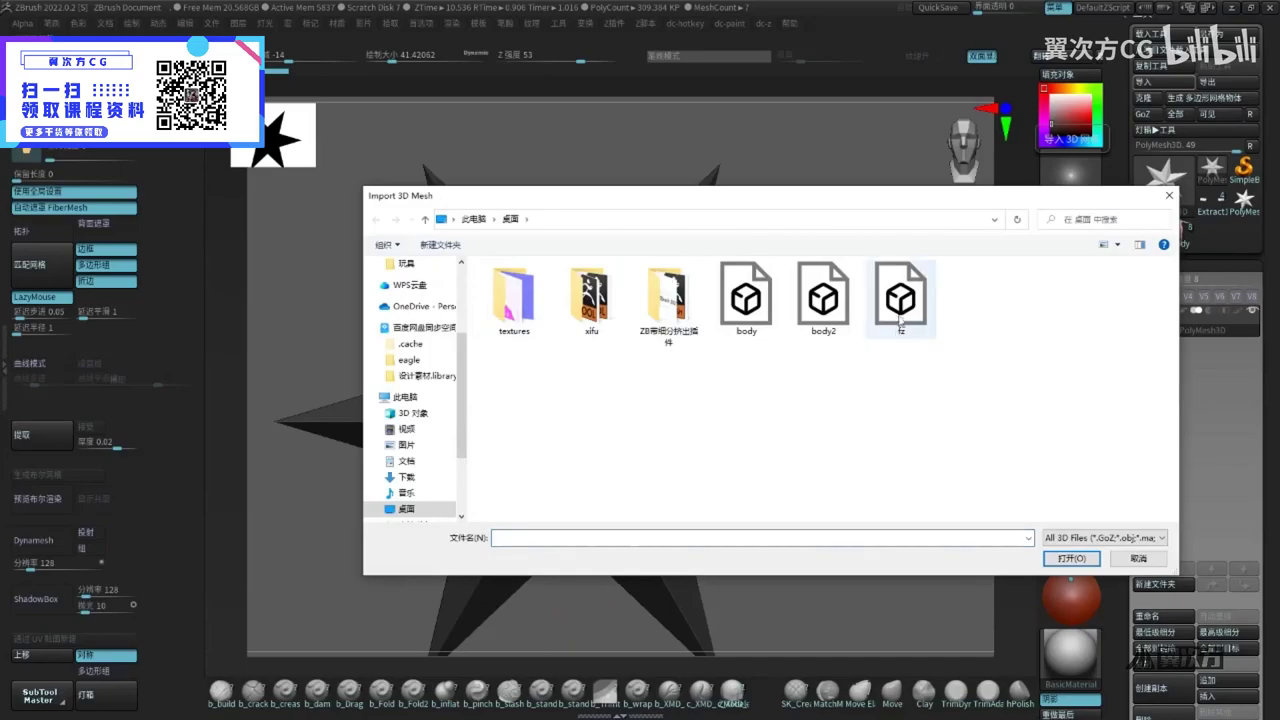
{"action": "double_click", "coordinate": [903, 305]}
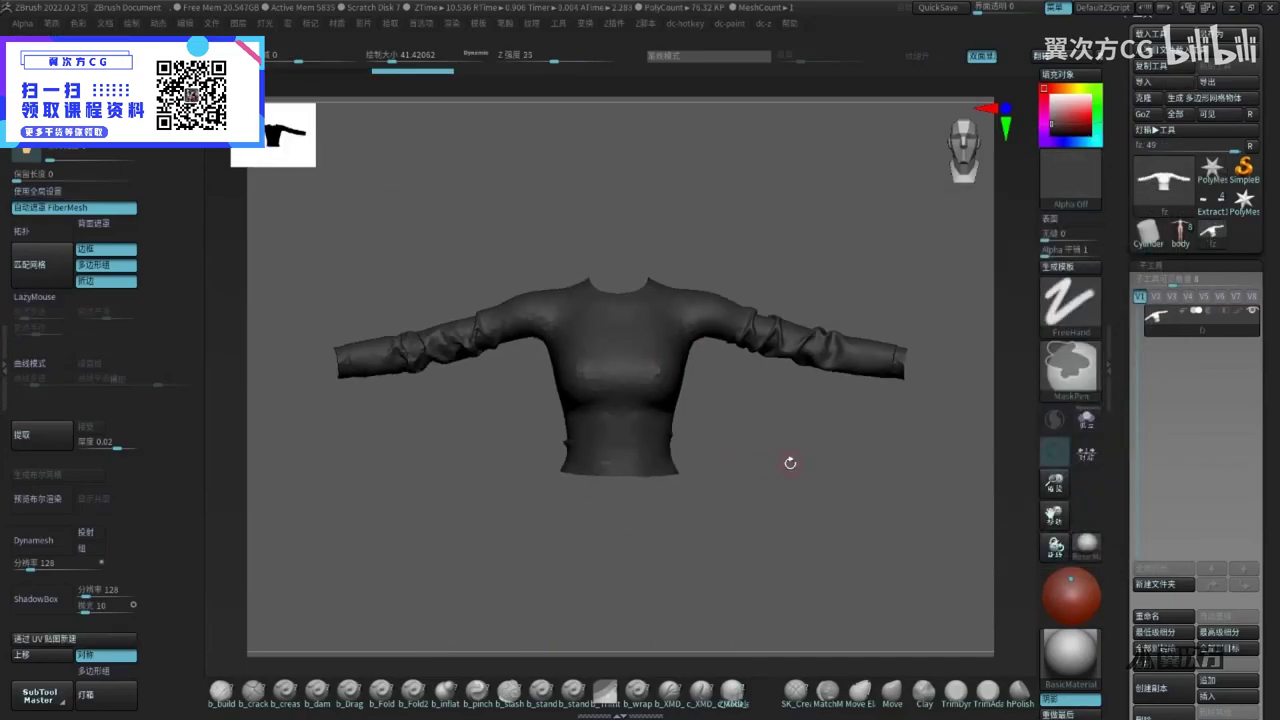
Inspect the imported top's triangulated wireframe across the body and close up at the shoulder
{"action": "left_click_drag", "start_coordinate": [723, 456], "coordinate": [790, 422]}
{"action": "key", "text": "shift+f"}
{"action": "key", "text": "shift+f"}
{"action": "key", "text": "p"}
{"action": "key", "text": "shift+f"}
{"action": "key", "text": "shift+f"}
{"action": "key", "text": "shift+f"}
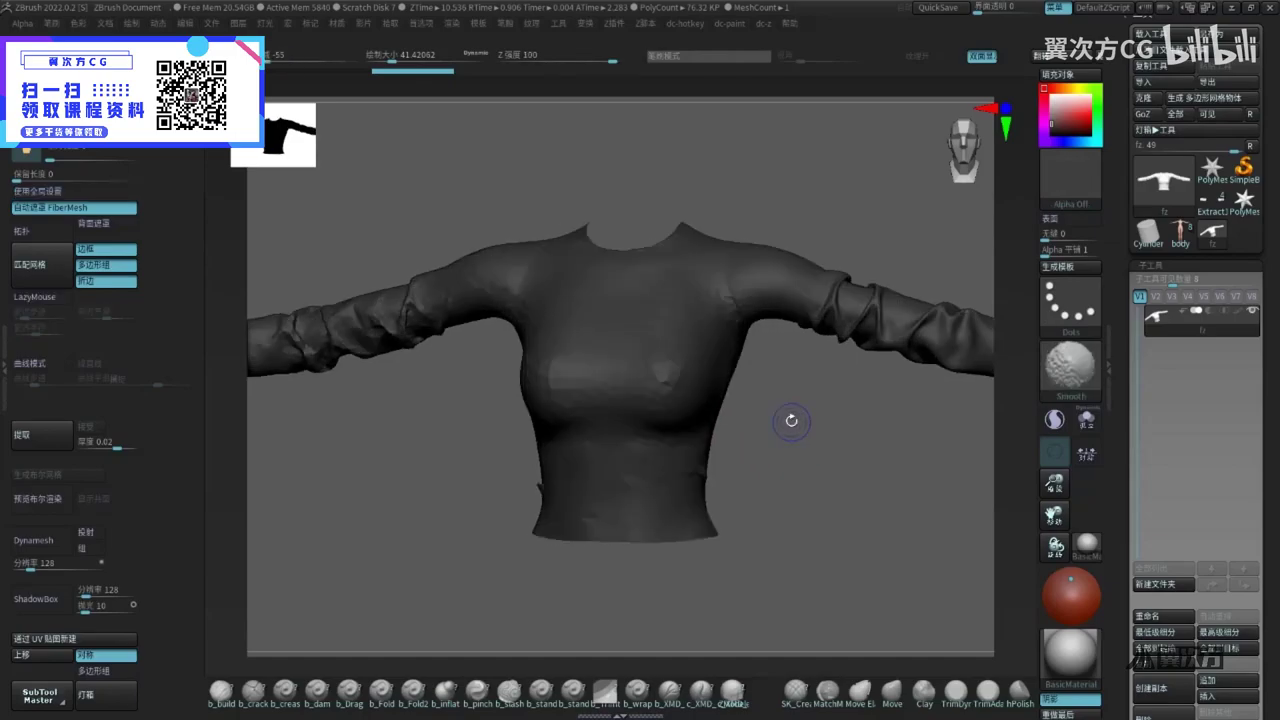
{"action": "right_click_drag", "start_coordinate": [737, 309], "coordinate": [723, 289], "text": "ctrl"}
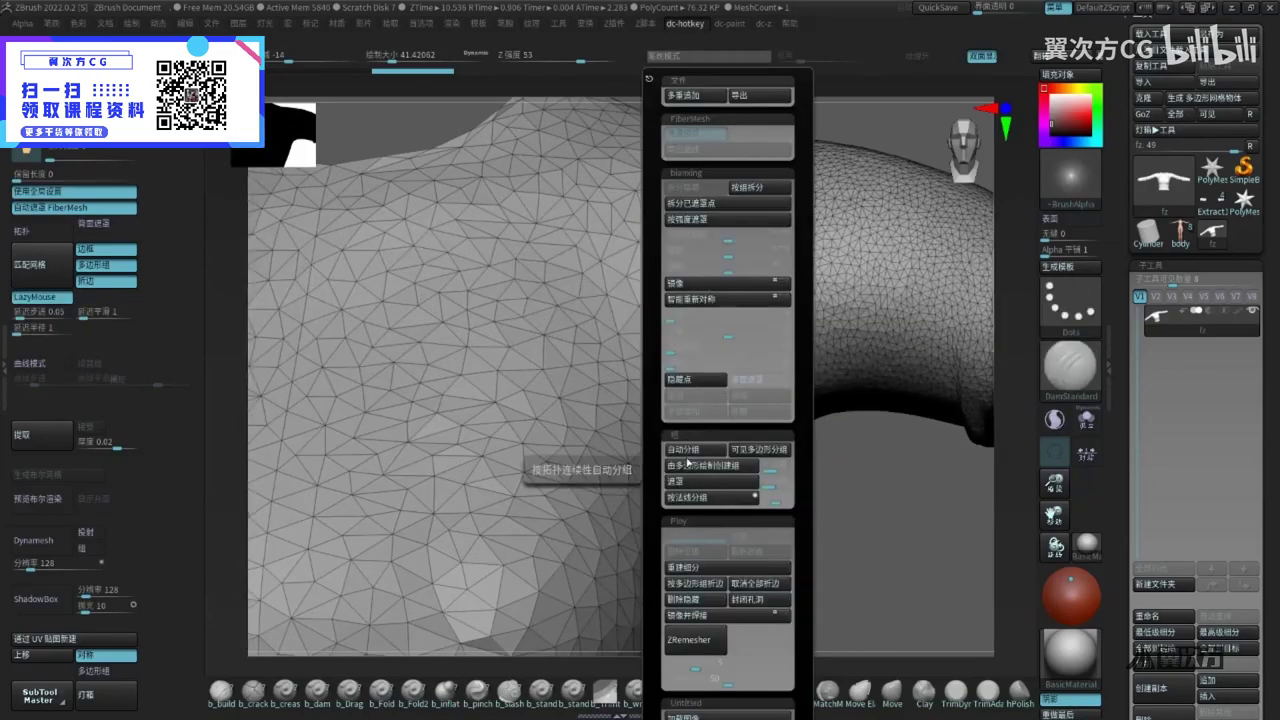
{"action": "key", "text": "f"}
{"action": "left_click_drag", "start_coordinate": [821, 427], "coordinate": [794, 426]}
{"action": "key", "text": "shift+f"}
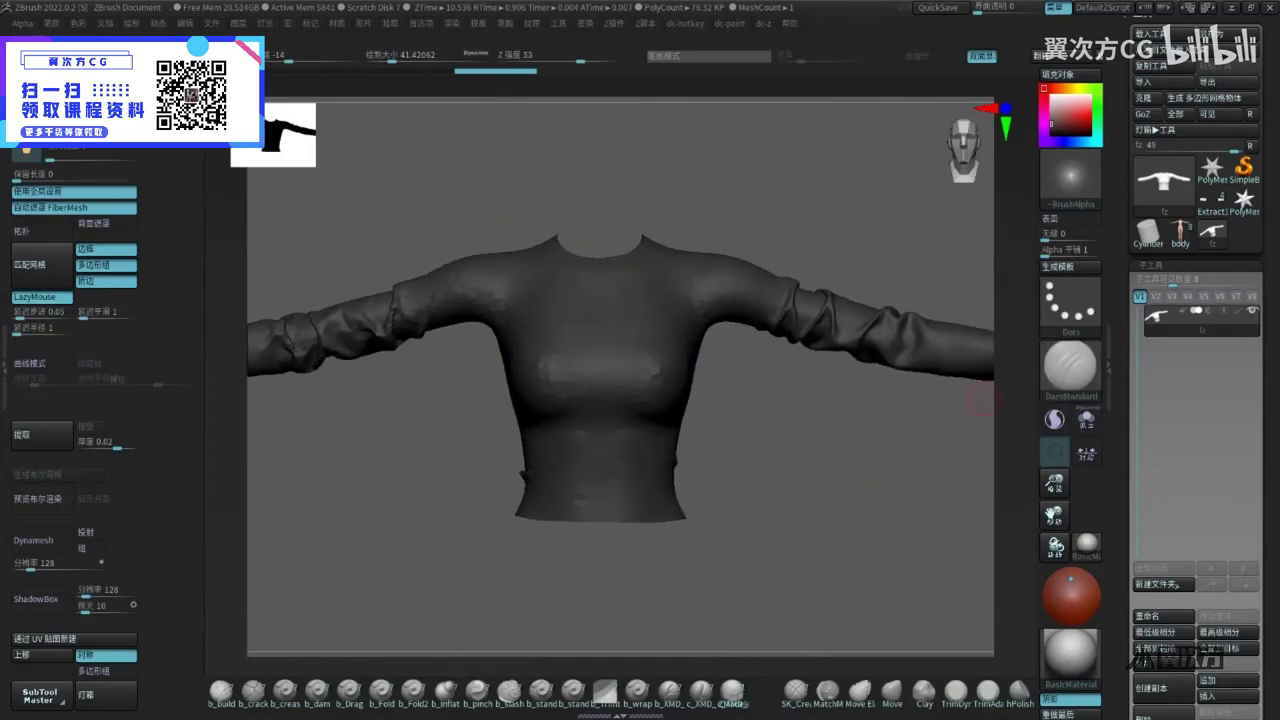
Duplicate the imported top's subtool and open the MtoZ plugin's options for the copy
{"action": "left_click_drag", "start_coordinate": [1122, 535], "coordinate": [1122, 423]}
{"action": "left_click", "coordinate": [1166, 577]}
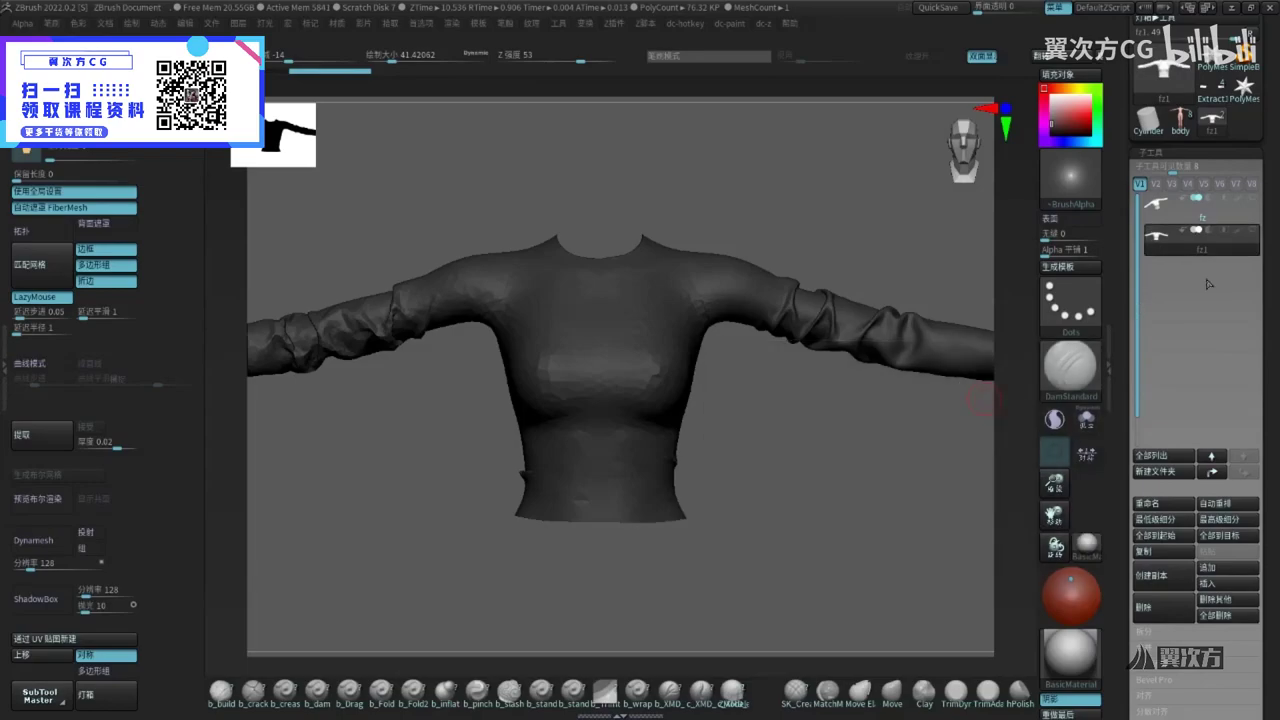
{"action": "scroll", "coordinate": [1202, 636], "scroll_direction": "down", "scroll_amount": 5}
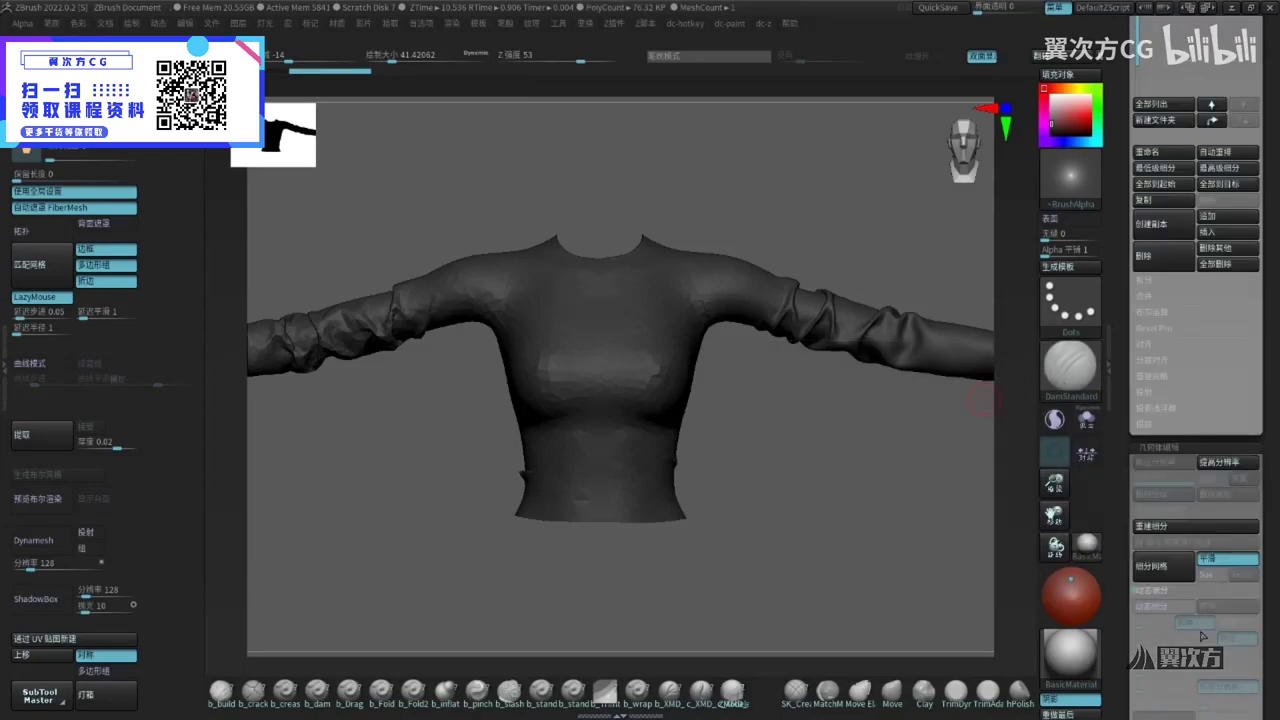
{"action": "left_click_drag", "start_coordinate": [1122, 600], "coordinate": [1122, 454]}
{"action": "left_click", "coordinate": [1158, 302]}
{"action": "left_click_drag", "start_coordinate": [1230, 520], "coordinate": [1233, 421]}
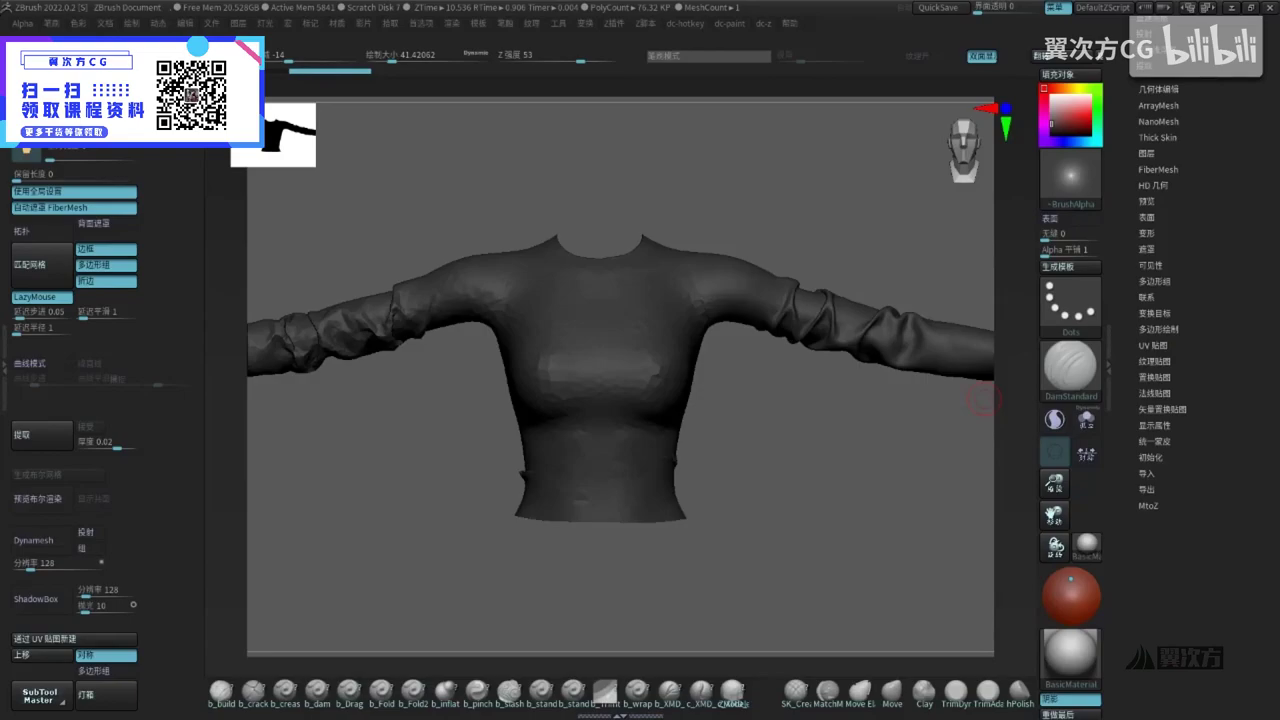
{"action": "key", "text": "alt+Tab"}
{"action": "left_click_drag", "start_coordinate": [645, 376], "coordinate": [941, 430]}
{"action": "key", "text": "alt+Tab"}
{"action": "left_click", "coordinate": [1158, 507]}
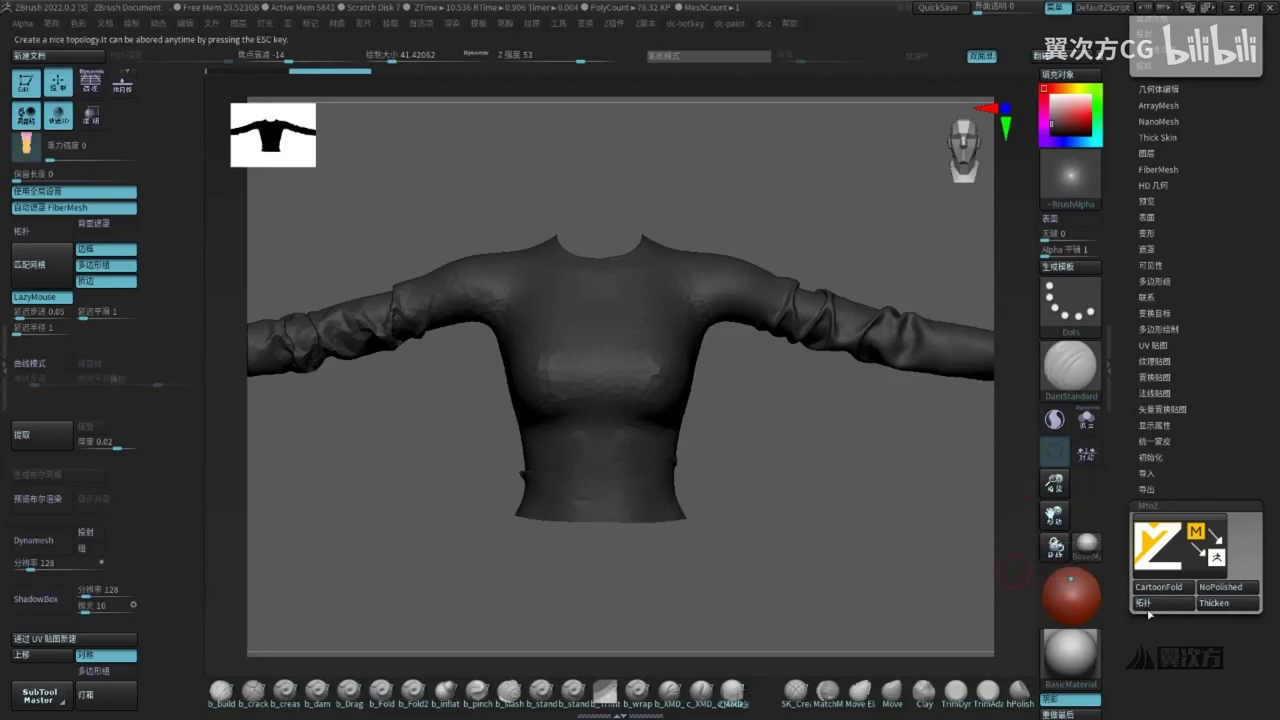
Try the b_pinch brush on the first fold of the sleeve and undo the stroke
{"action": "right_click_drag", "start_coordinate": [746, 451], "coordinate": [852, 512], "text": "ctrl"}
{"action": "left_click_drag", "start_coordinate": [852, 512], "coordinate": [812, 516], "text": "alt"}
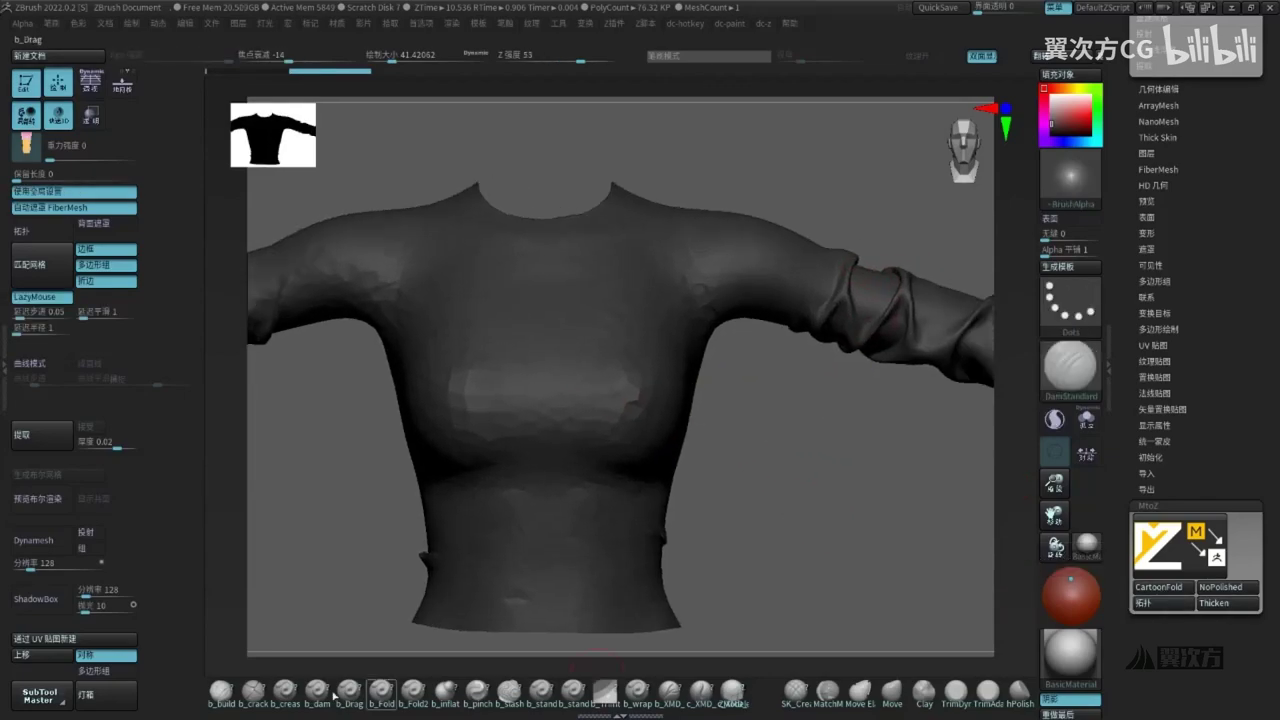
{"action": "left_click", "coordinate": [478, 690]}
{"action": "right_click_drag", "start_coordinate": [775, 541], "coordinate": [549, 620], "text": "alt"}
{"action": "right_click_drag", "start_coordinate": [549, 620], "coordinate": [585, 645], "text": "ctrl"}
{"action": "left_click_drag", "start_coordinate": [629, 334], "coordinate": [608, 387]}
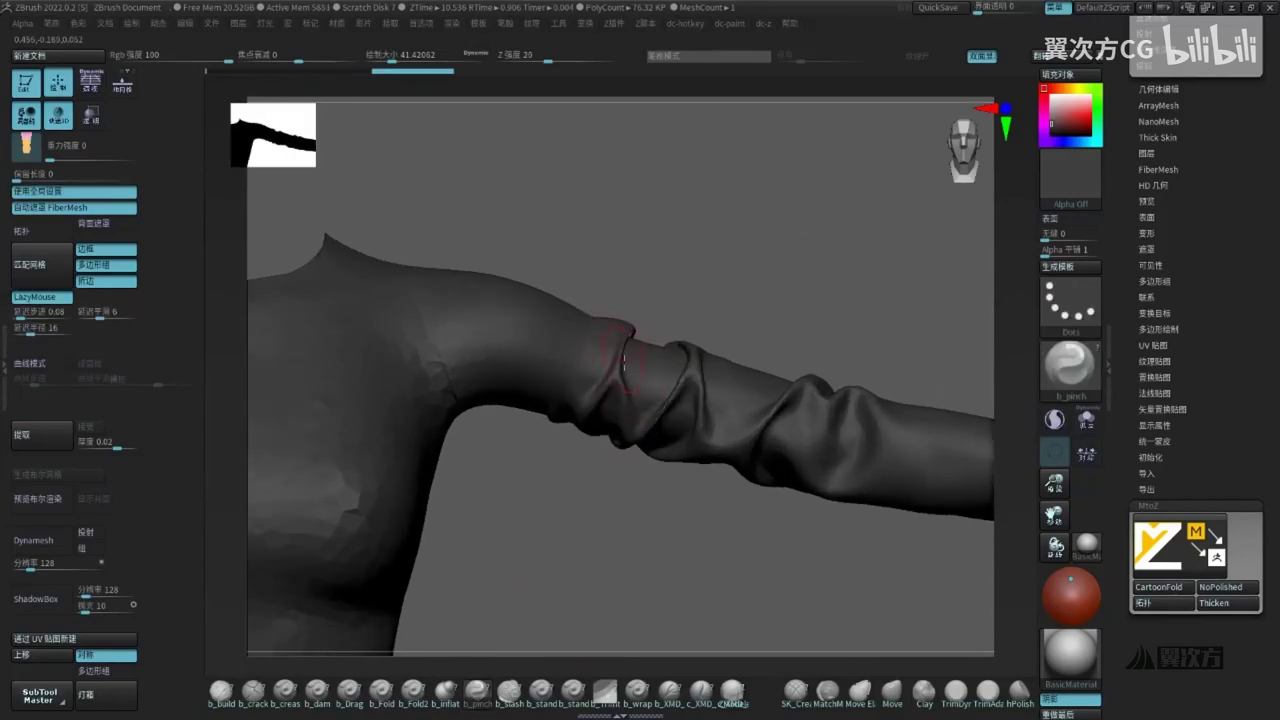
{"action": "right_click_drag", "start_coordinate": [624, 362], "coordinate": [640, 363], "text": "ctrl"}
{"action": "right_click_drag", "start_coordinate": [671, 557], "coordinate": [739, 497], "text": "alt"}
{"action": "key", "text": "ctrl+z"}
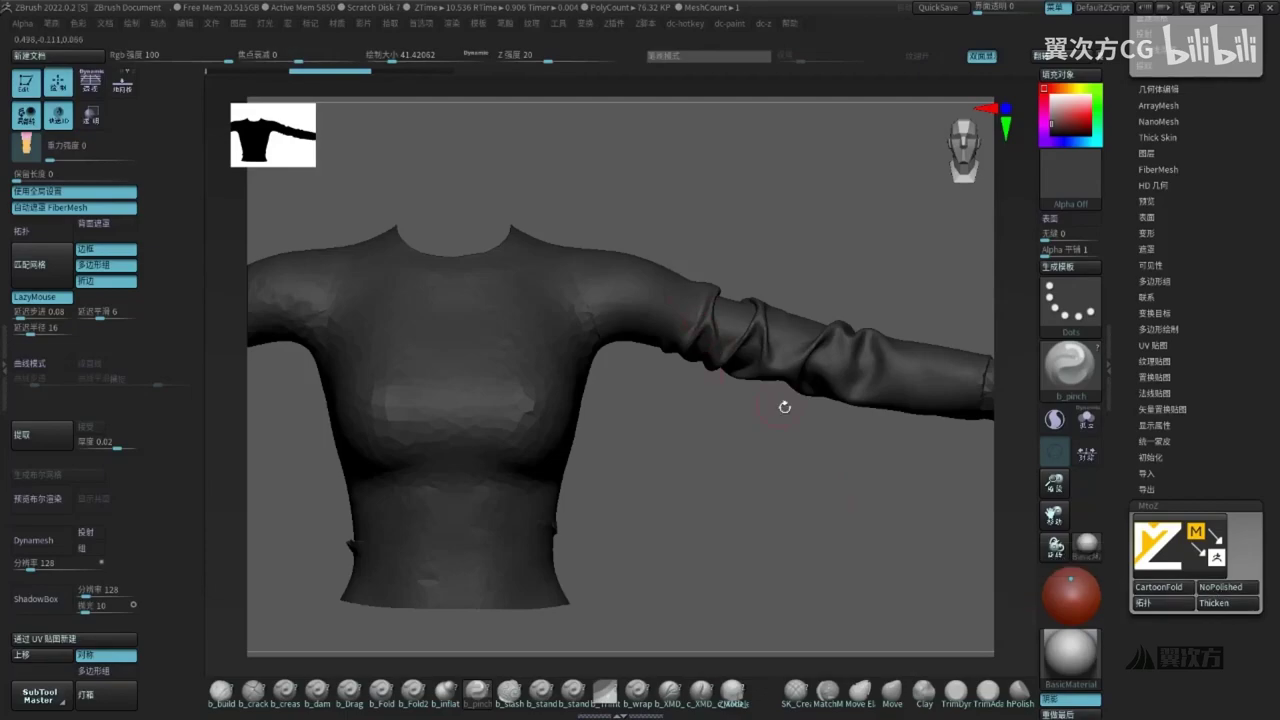
Examine the duplicated top's surface at the chest, underarm, neckline and sleeve folds from several angles
{"action": "right_click_drag", "start_coordinate": [757, 401], "coordinate": [766, 449], "text": "ctrl"}
{"action": "right_click_drag", "start_coordinate": [868, 540], "coordinate": [869, 508], "text": "ctrl"}
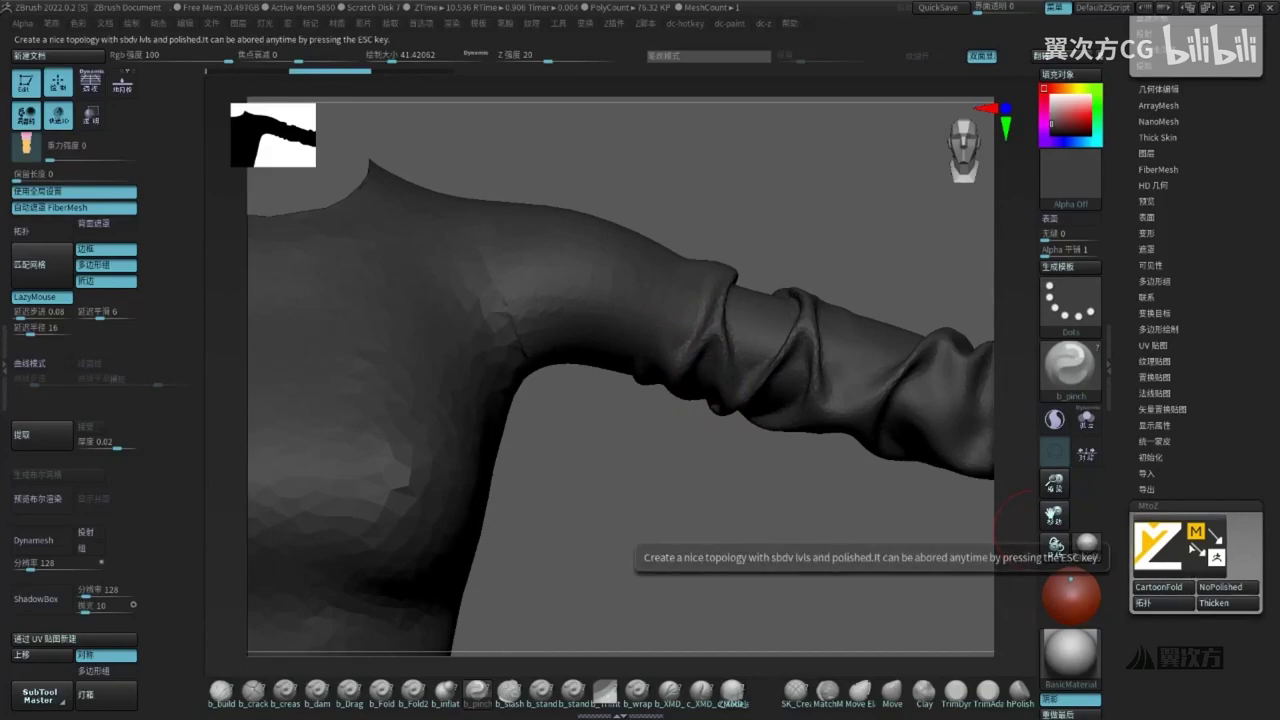
{"action": "left_click", "coordinate": [1160, 605]}
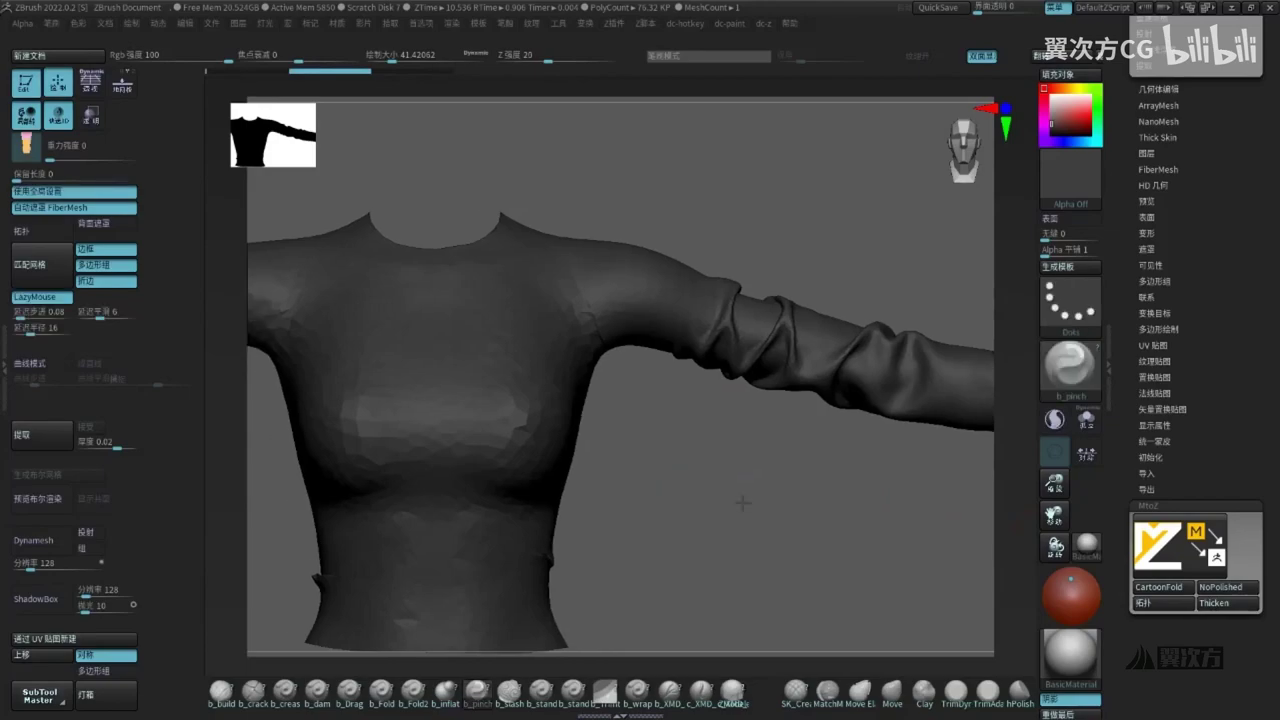
{"action": "left_click_drag", "start_coordinate": [791, 523], "coordinate": [721, 469]}
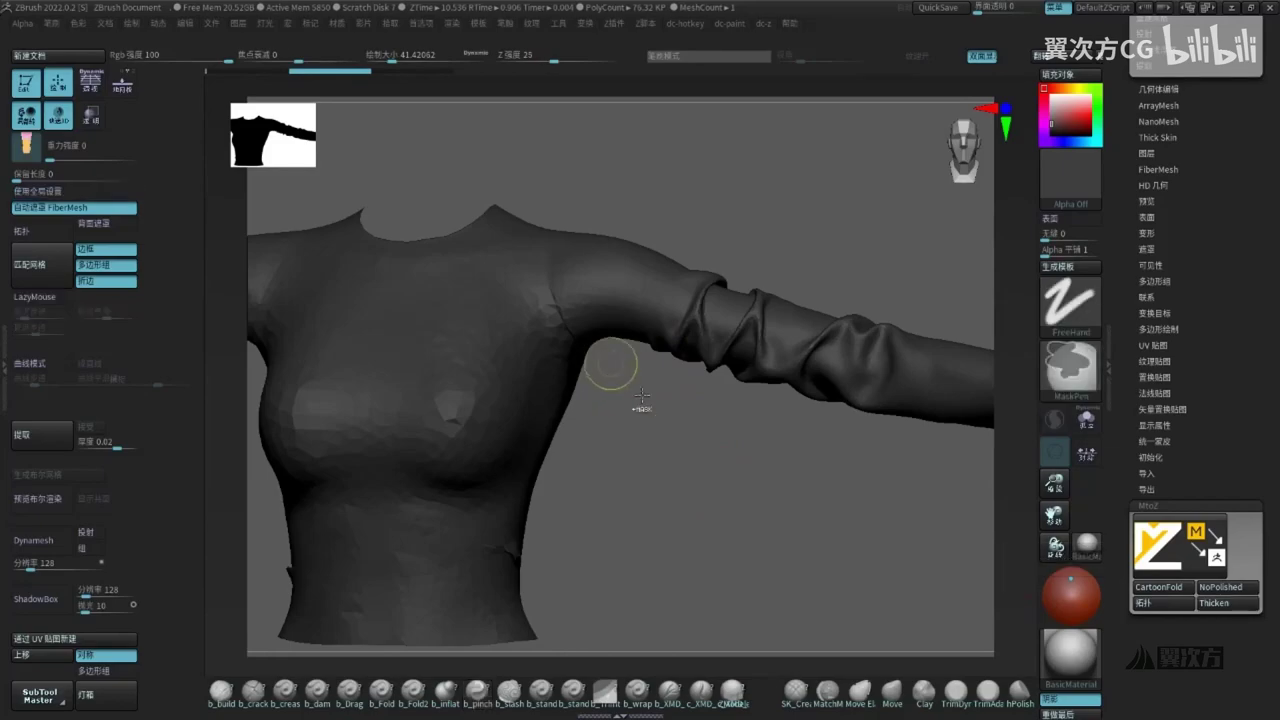
{"action": "right_click_drag", "start_coordinate": [640, 405], "coordinate": [637, 257], "text": "ctrl"}
{"action": "right_click_drag", "start_coordinate": [540, 108], "coordinate": [575, 347], "text": "alt"}
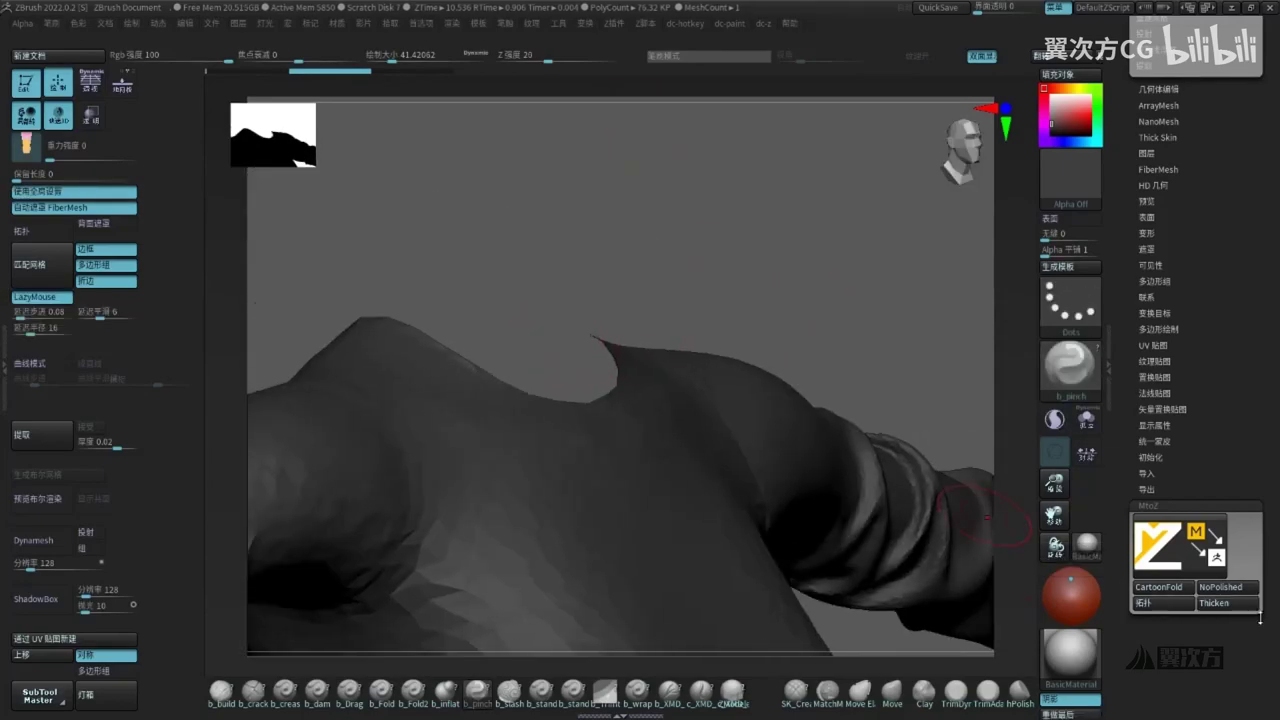
{"action": "right_click_drag", "start_coordinate": [820, 286], "coordinate": [800, 330], "text": "ctrl"}
{"action": "right_click_drag", "start_coordinate": [800, 330], "coordinate": [769, 246], "text": "shift"}
{"action": "left_click", "coordinate": [775, 290], "text": "ctrl"}
{"action": "left_click", "coordinate": [812, 510], "text": "ctrl"}
{"action": "mouse_move", "coordinate": [709, 385]}
{"action": "right_mouse_down", "text": "alt"}
{"action": "mouse_move", "coordinate": [647, 354]}
{"action": "mouse_move", "coordinate": [766, 483]}
{"action": "mouse_move", "coordinate": [710, 428]}
{"action": "right_mouse_up", "text": "alt"}
{"action": "mouse_move", "coordinate": [786, 240]}
{"action": "right_mouse_down"}
{"action": "mouse_move", "coordinate": [770, 236]}
{"action": "mouse_move", "coordinate": [822, 305]}
{"action": "mouse_move", "coordinate": [783, 243]}
{"action": "right_mouse_up"}
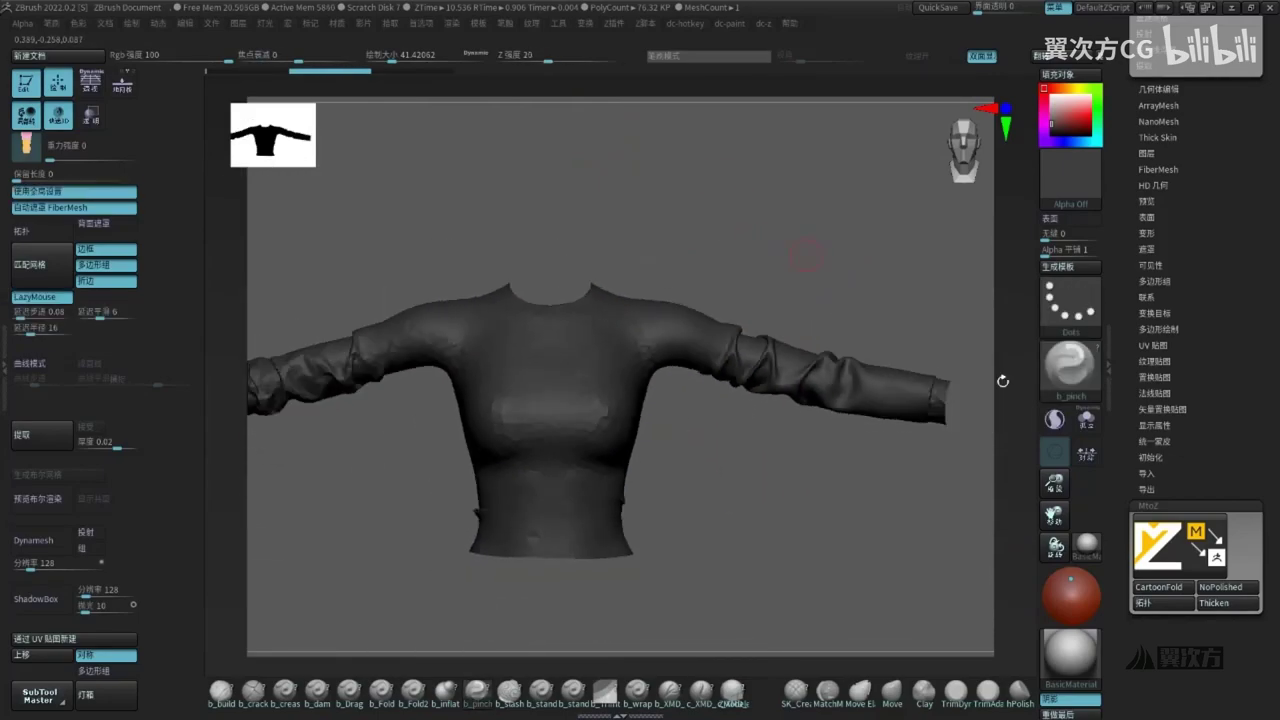
Run the main MtoZ conversion on the duplicated top and accept the non-undoable operation
{"action": "right_click_drag", "start_coordinate": [925, 501], "coordinate": [951, 489], "text": "alt"}
{"action": "left_click", "coordinate": [1170, 560]}
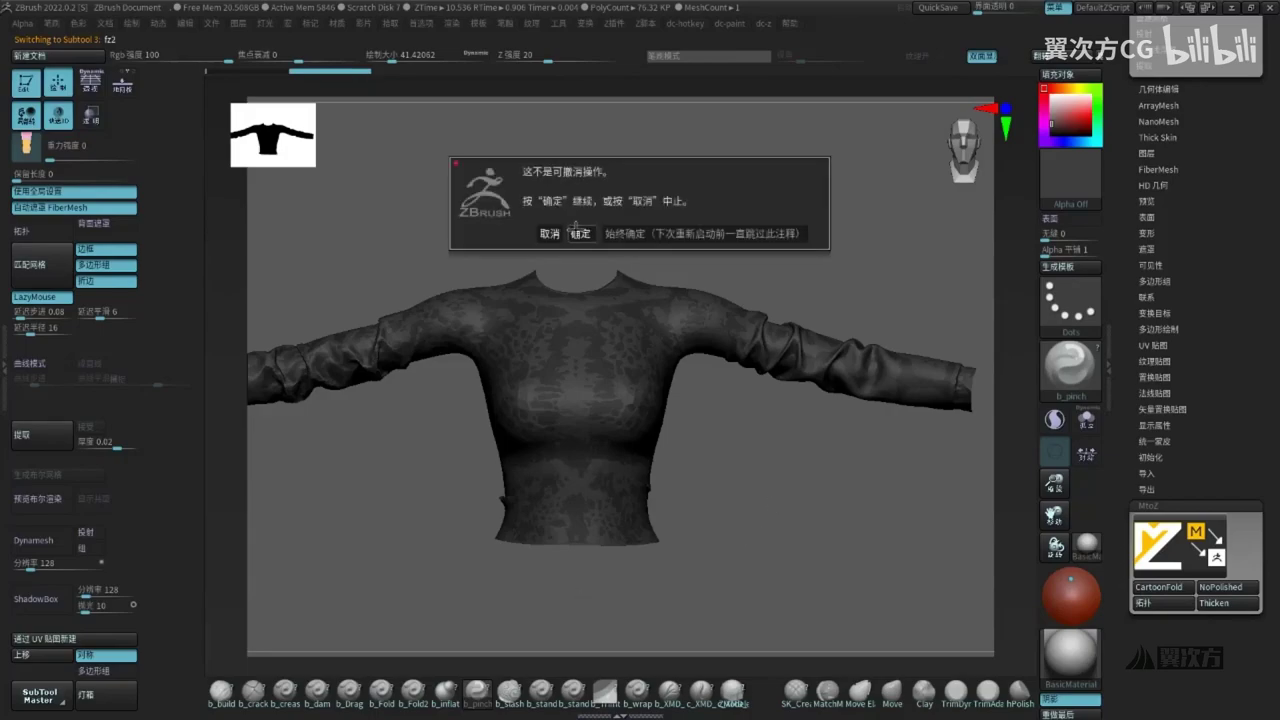
{"action": "left_click", "coordinate": [580, 233]}
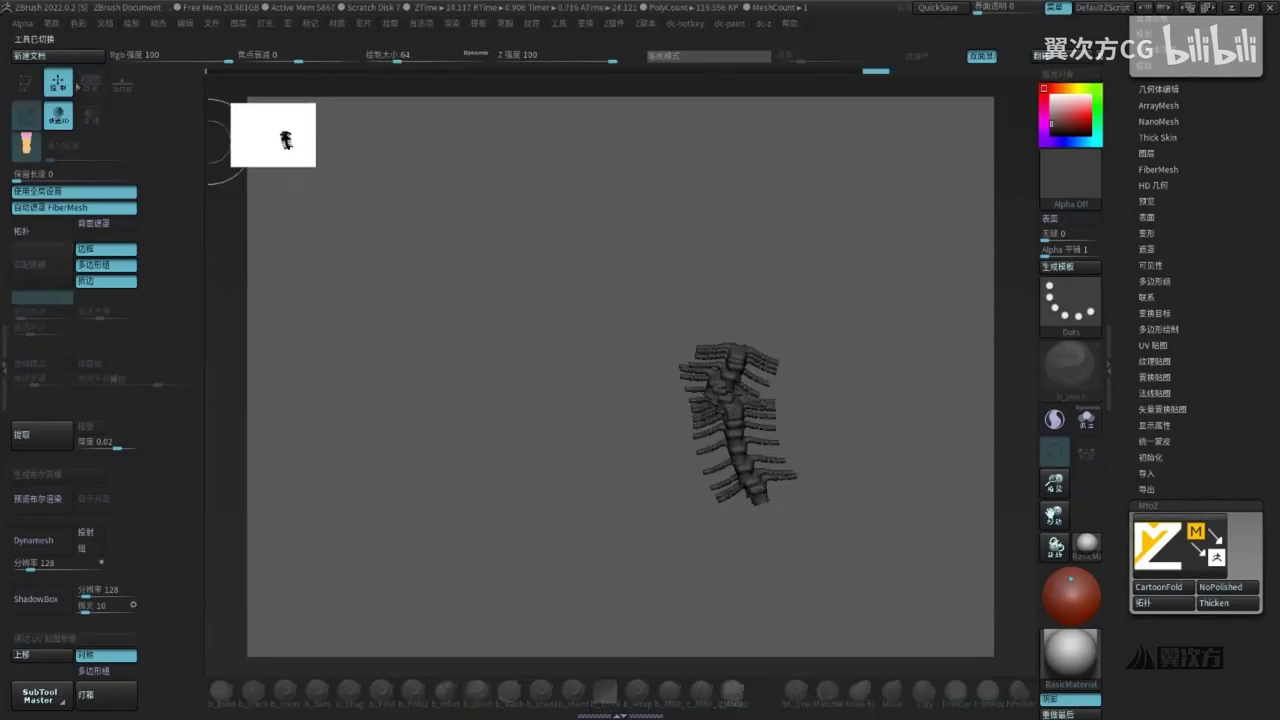
{"action": "left_click_drag", "start_coordinate": [563, 408], "coordinate": [623, 492]}
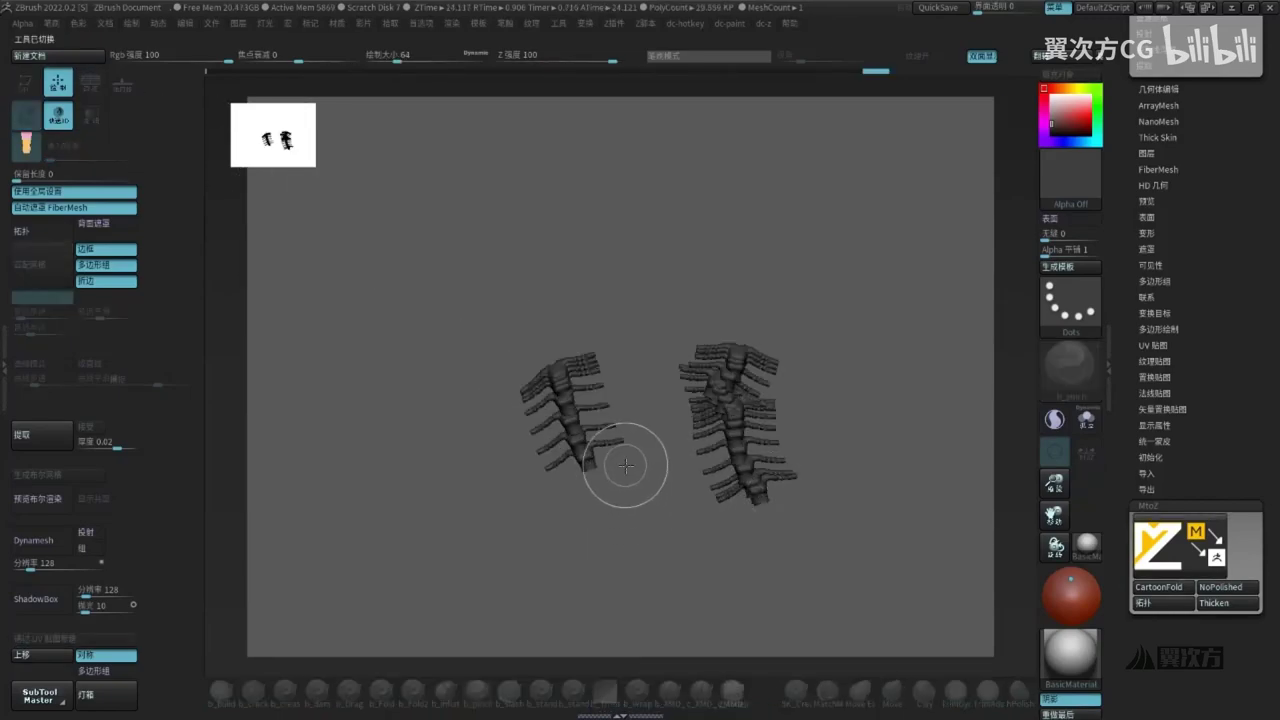
{"action": "left_click_drag", "start_coordinate": [620, 255], "coordinate": [645, 325]}
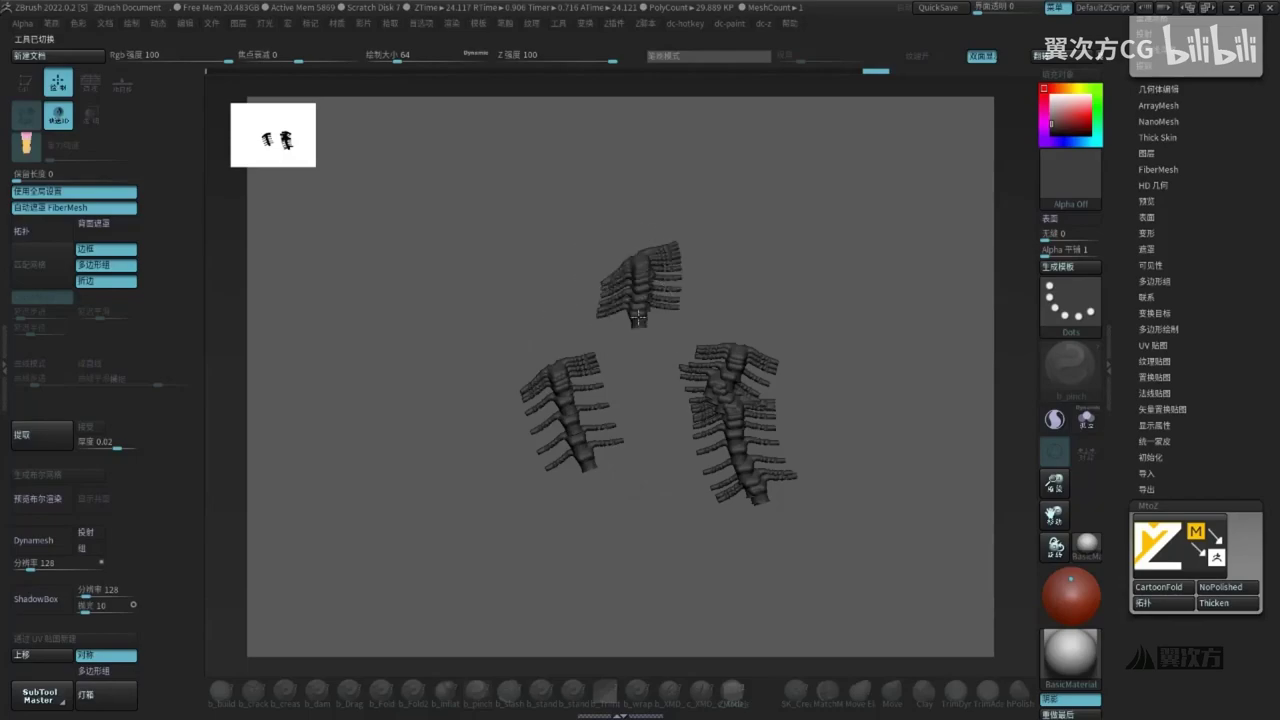
{"action": "left_click_drag", "start_coordinate": [1257, 263], "coordinate": [1254, 428]}
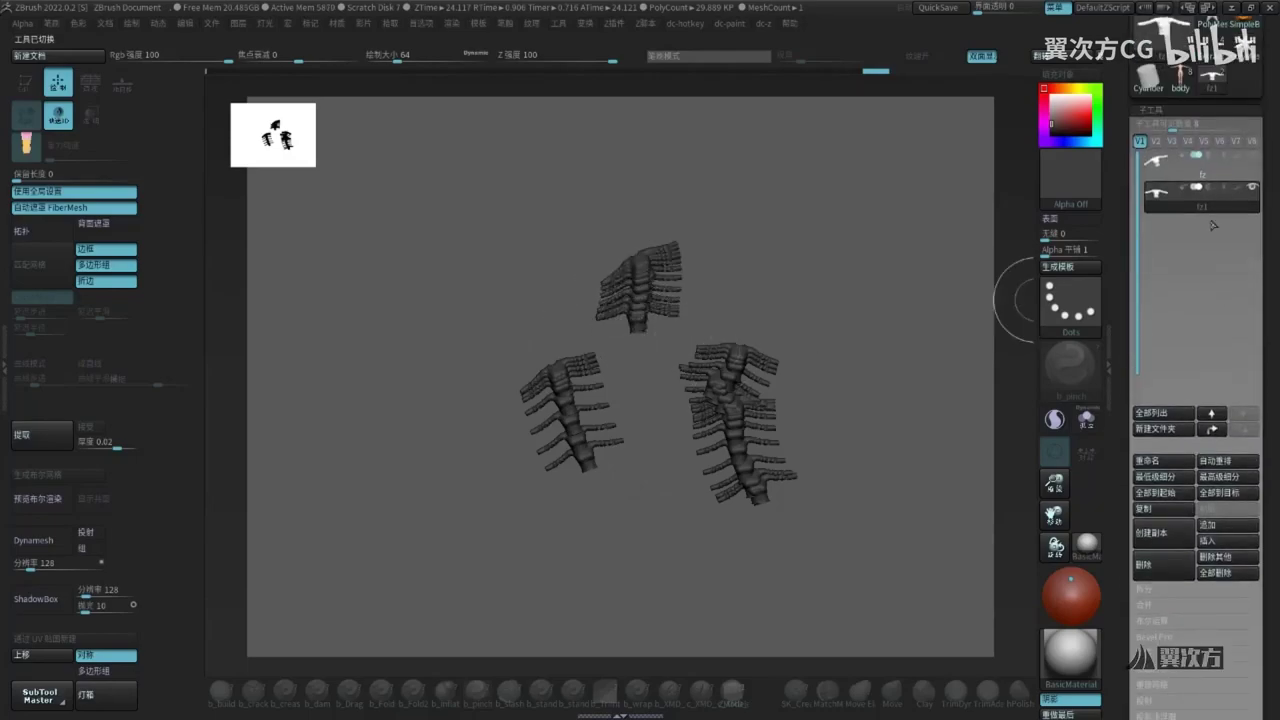
{"action": "key", "text": "ctrl+n"}
{"action": "left_click_drag", "start_coordinate": [595, 321], "coordinate": [653, 393]}
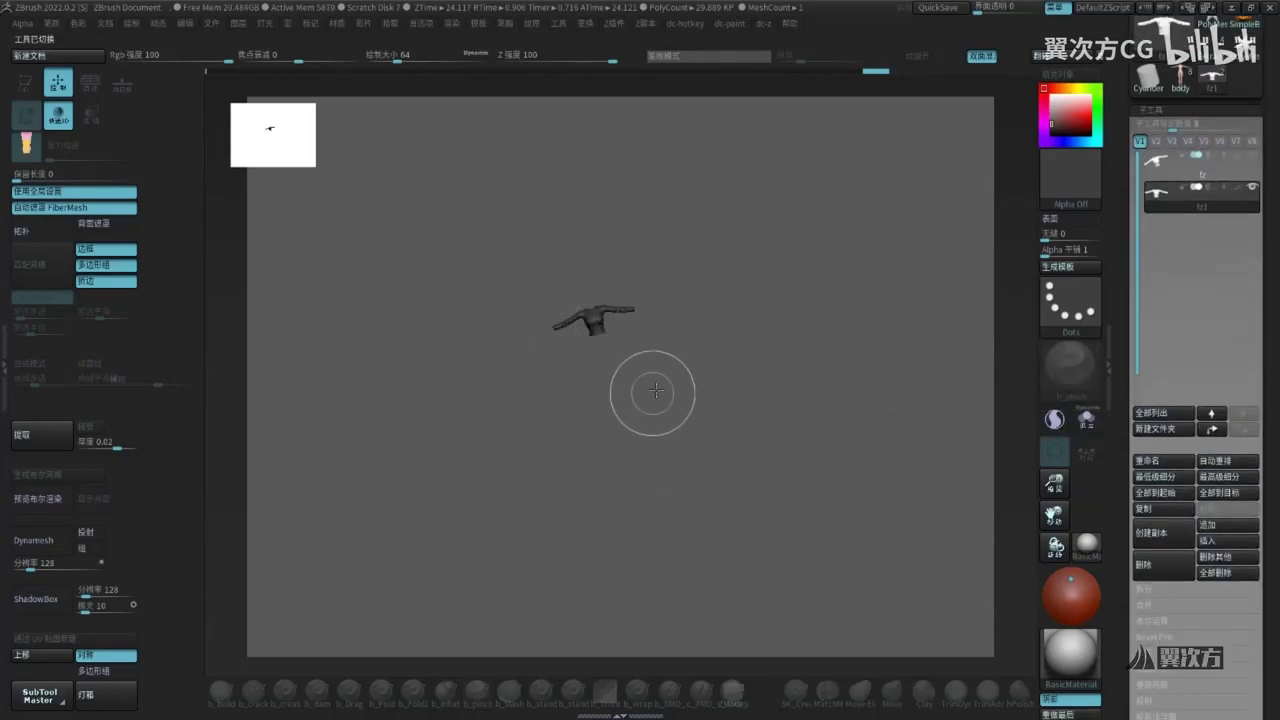
{"action": "mouse_move", "coordinate": [1163, 157]}
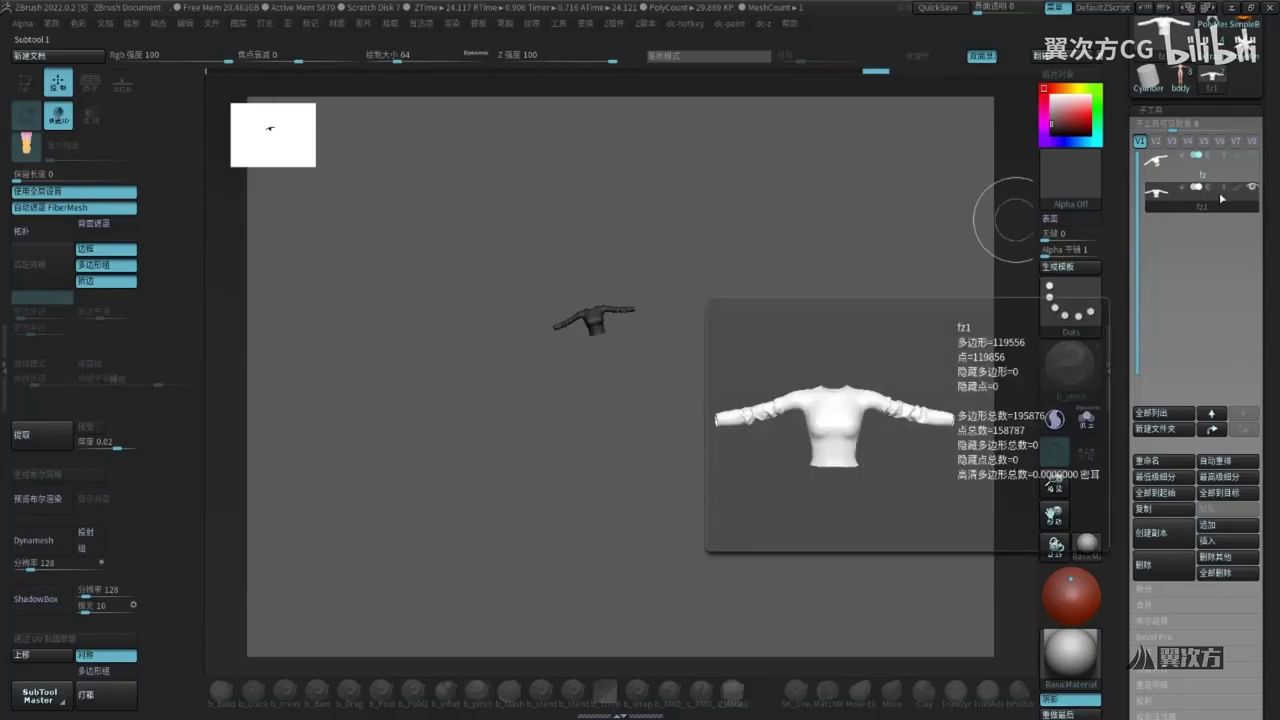
{"action": "left_click_drag", "start_coordinate": [1128, 519], "coordinate": [1108, 640]}
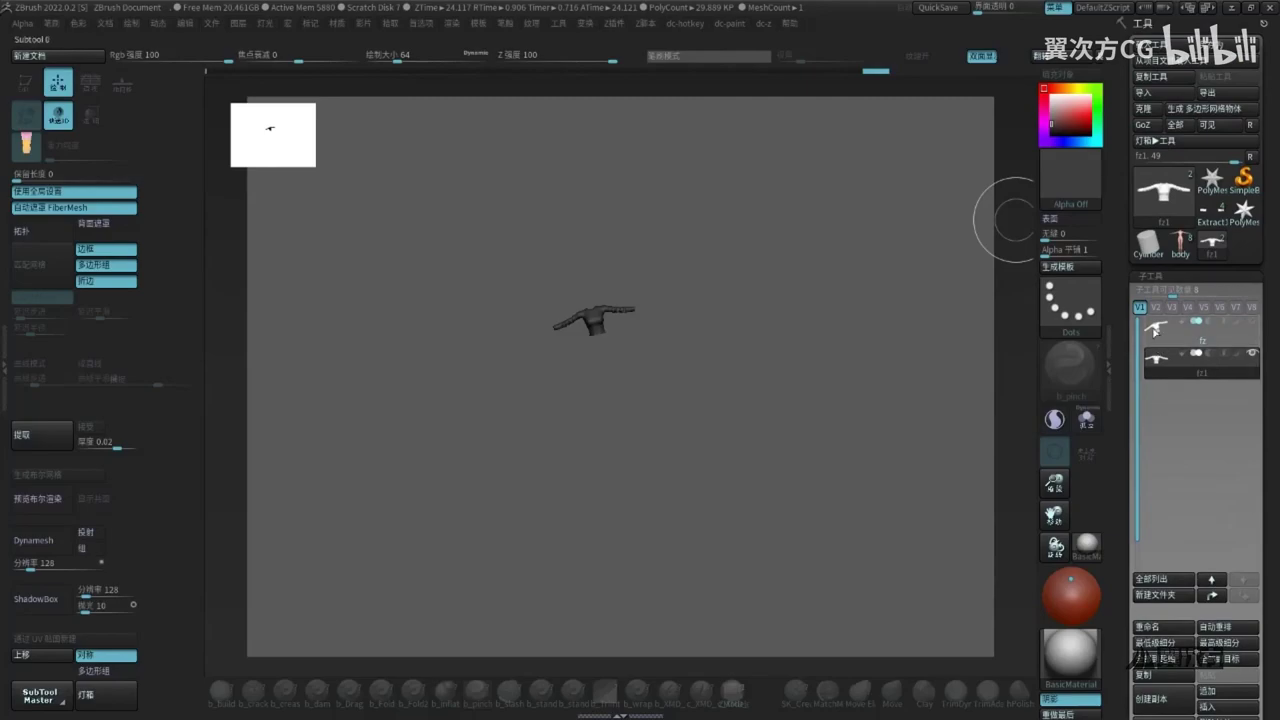
{"action": "left_click_drag", "start_coordinate": [747, 342], "coordinate": [741, 449]}
{"action": "key", "text": "ctrl+z"}
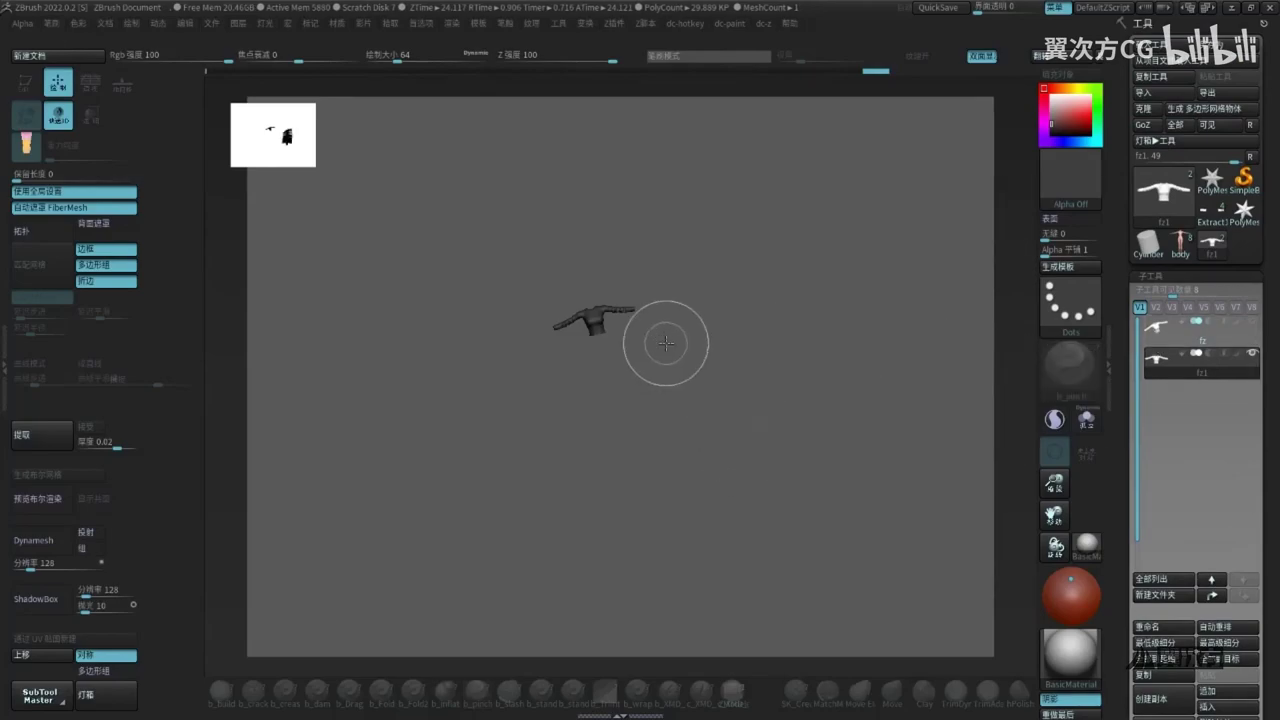
{"action": "left_click", "coordinate": [666, 343]}
{"action": "left_click_drag", "start_coordinate": [715, 363], "coordinate": [741, 472]}
{"action": "key", "text": "ctrl+z"}
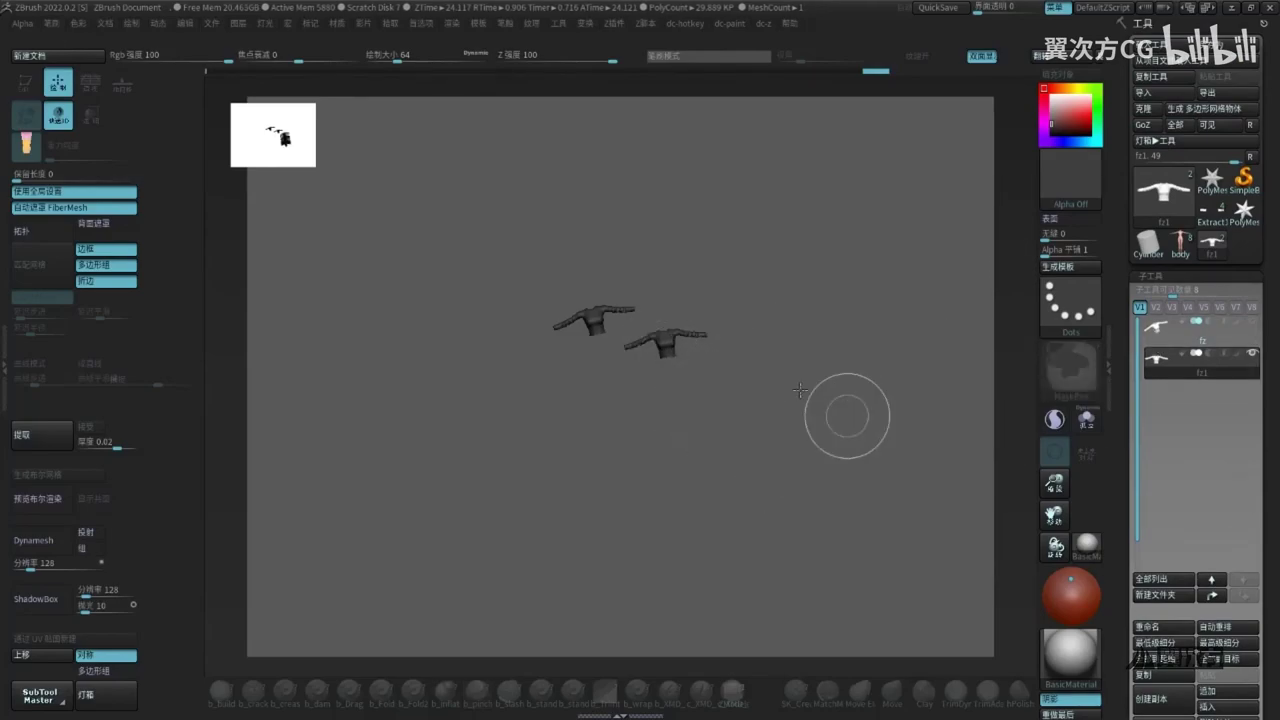
{"action": "key", "text": "ctrl+n"}
{"action": "left_click_drag", "start_coordinate": [637, 397], "coordinate": [664, 488]}
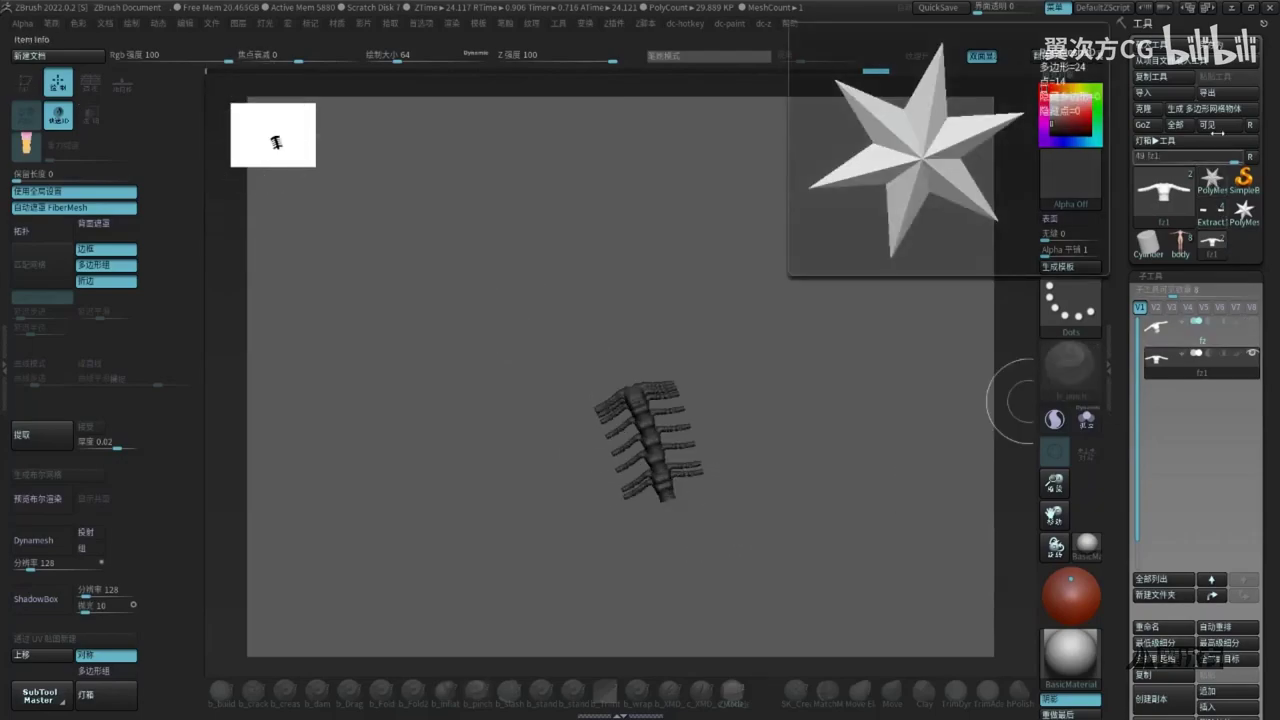
Make a PolyMesh3D from the converted top, place it in Edit mode on a cleared canvas and frame it with PolyFrame shown
{"action": "left_click", "coordinate": [1198, 115]}
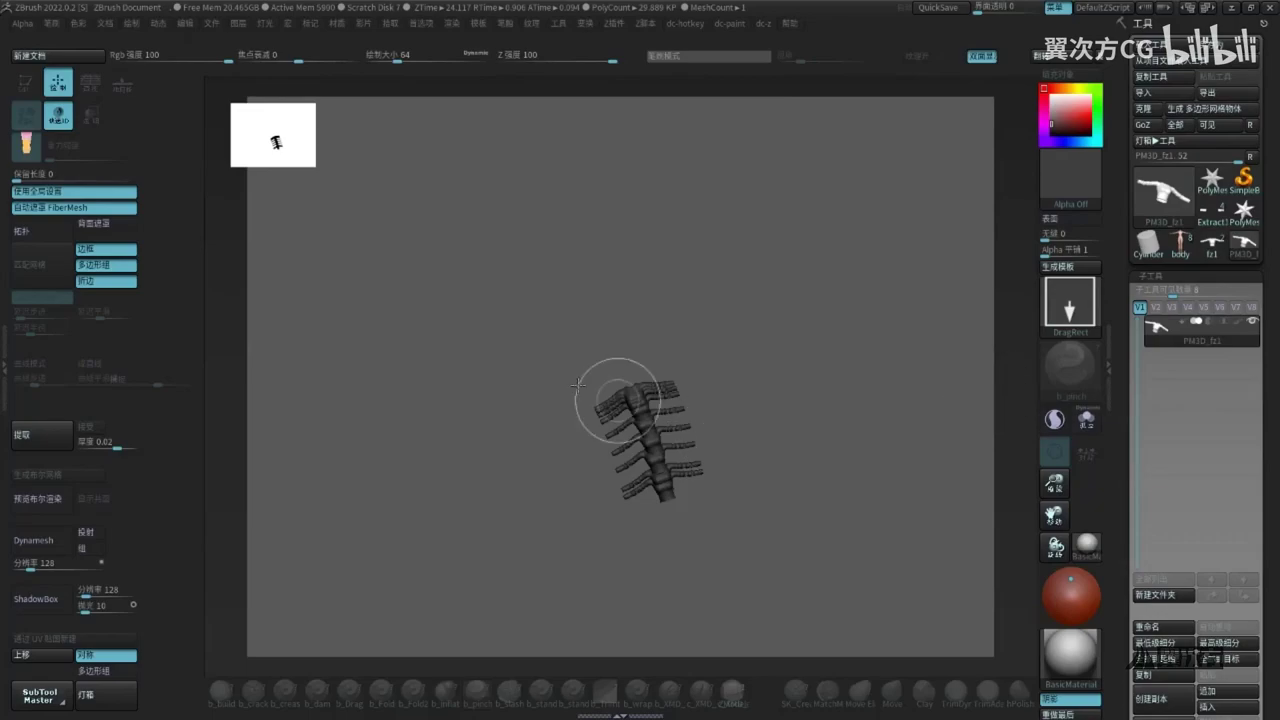
{"action": "mouse_move", "coordinate": [623, 320]}
{"action": "left_mouse_down"}
{"action": "mouse_move", "coordinate": [657, 322]}
{"action": "mouse_move", "coordinate": [675, 352]}
{"action": "left_mouse_up"}
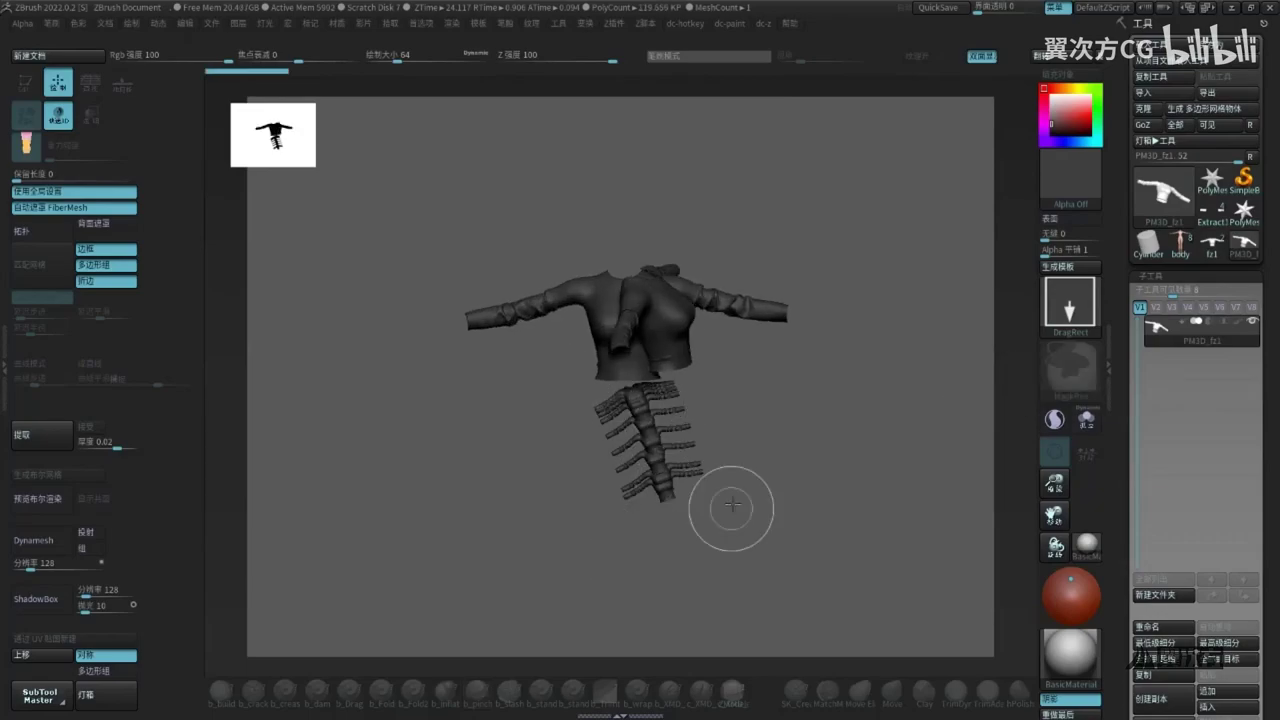
{"action": "key", "text": "t"}
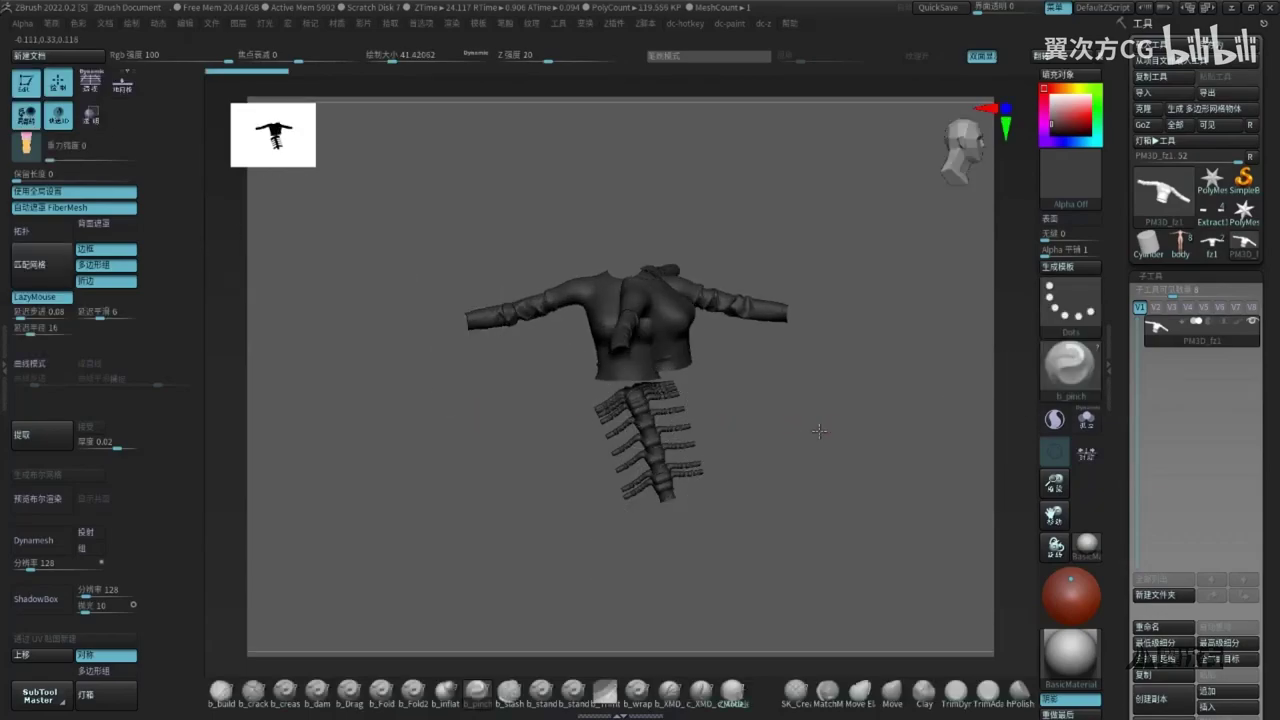
{"action": "key", "text": "ctrl+n"}
{"action": "key", "text": "f"}
{"action": "key", "text": "shift+f"}
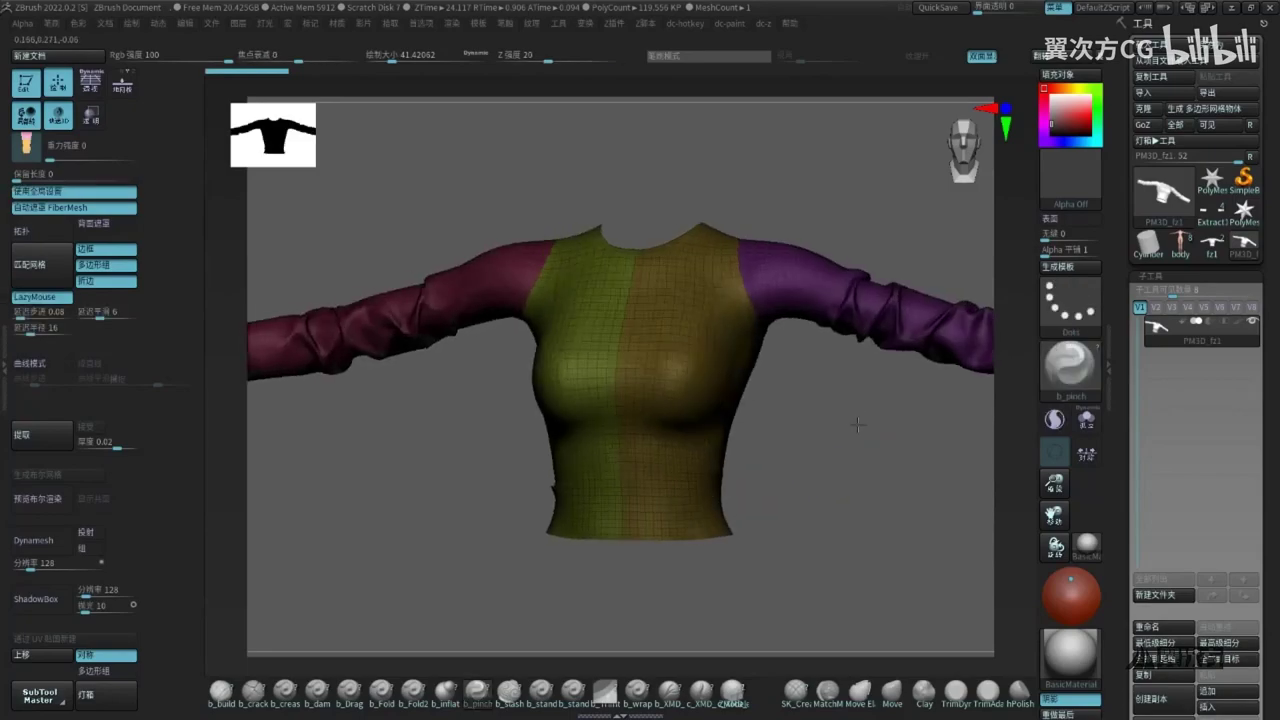
Examine the converted top's wireframe flow and polygroups across the chest and shoulders, toggling PolyFrame for comparison
{"action": "left_click_drag", "start_coordinate": [863, 423], "coordinate": [851, 434]}
{"action": "key", "text": "space"}
{"action": "key", "text": "shift+f"}
{"action": "key", "text": "shift+f"}
{"action": "mouse_move", "coordinate": [807, 399]}
{"action": "right_mouse_down", "text": "ctrl"}
{"action": "mouse_move", "coordinate": [729, 312]}
{"action": "mouse_move", "coordinate": [1003, 331]}
{"action": "right_mouse_up", "text": "ctrl"}
{"action": "key", "text": "shift+f"}
{"action": "key", "text": "shift+f"}
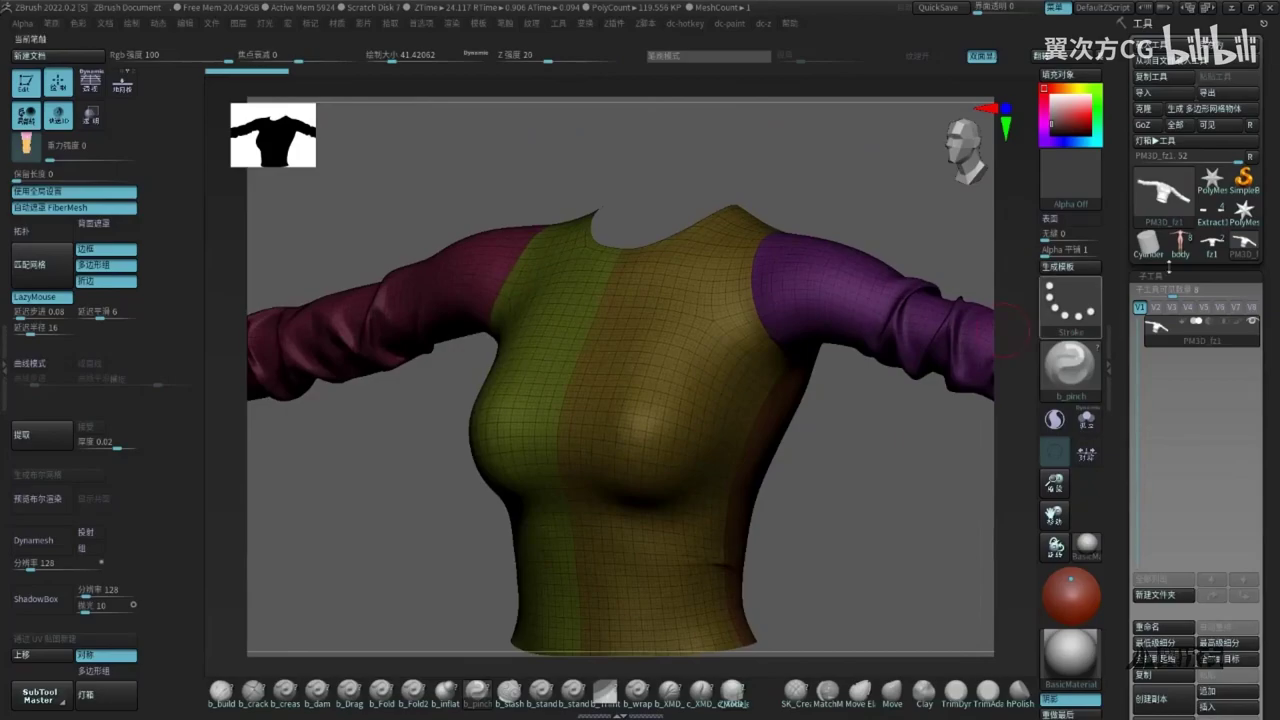
Select the PolyMesh3D star tool again, import the fz mesh into it and frame the garment
{"action": "left_click", "coordinate": [1212, 181]}
{"action": "right_click_drag", "start_coordinate": [860, 308], "coordinate": [910, 270], "text": "ctrl"}
{"action": "right_click_drag", "start_coordinate": [910, 270], "coordinate": [914, 266], "text": "shift"}
{"action": "key", "text": "f"}
{"action": "left_click", "coordinate": [1148, 95]}
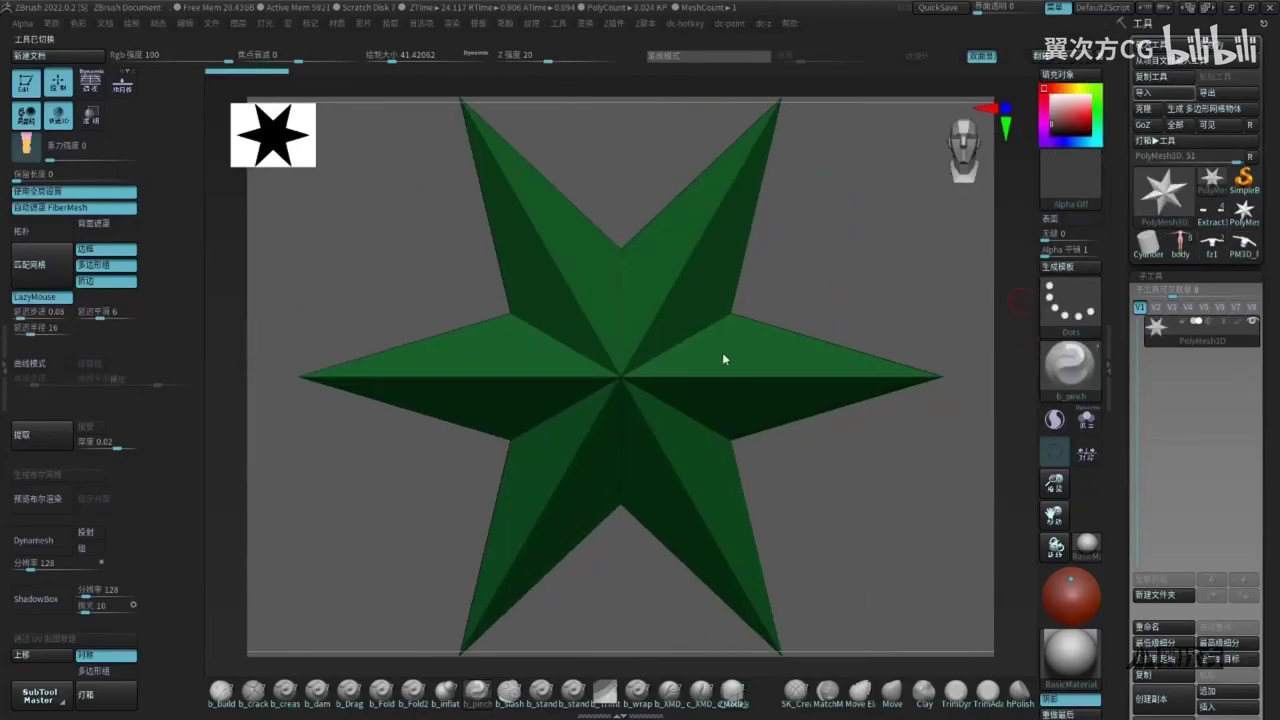
{"action": "double_click", "coordinate": [928, 331]}
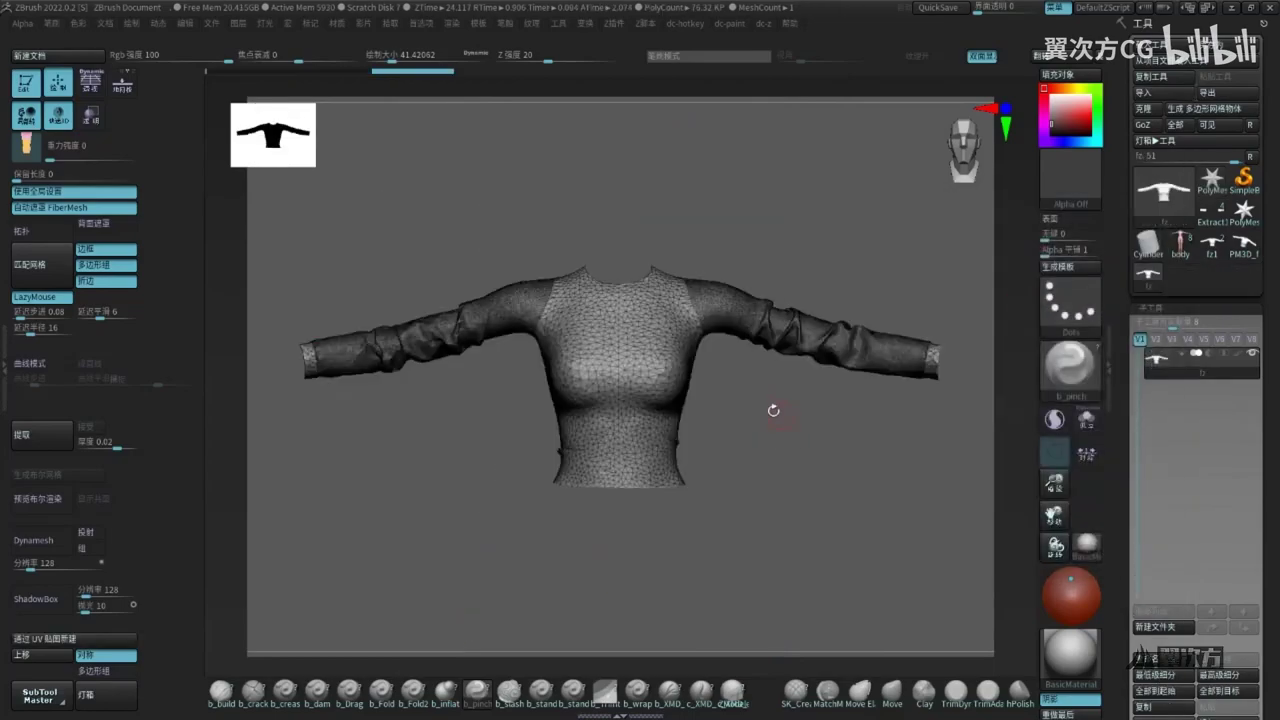
{"action": "key", "text": "f"}
{"action": "right_click_drag", "start_coordinate": [733, 437], "coordinate": [860, 490], "text": "ctrl"}
Duplicate the newly imported fz subtool, run the MtoZ conversion on the copy and accept the non-undoable operation
{"action": "left_click_drag", "start_coordinate": [1117, 517], "coordinate": [1123, 490]}
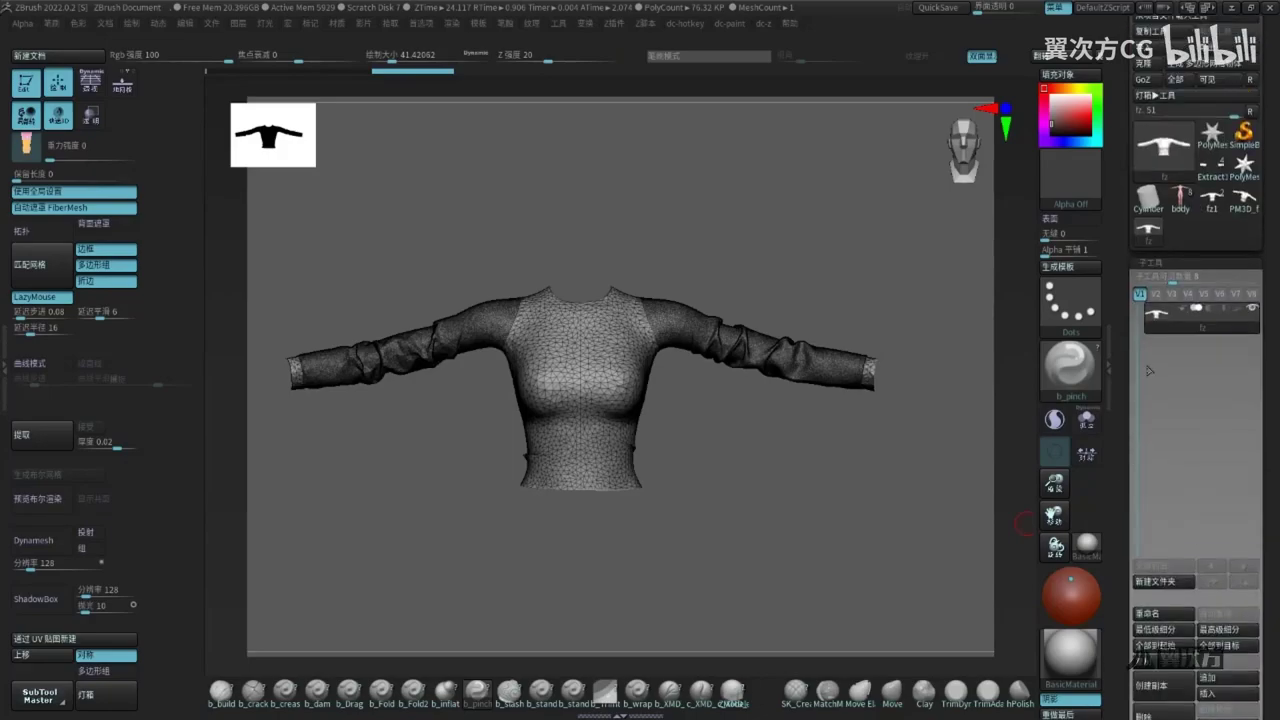
{"action": "left_click", "coordinate": [1155, 689]}
{"action": "scroll", "coordinate": [1142, 313], "scroll_direction": "down", "scroll_amount": 5}
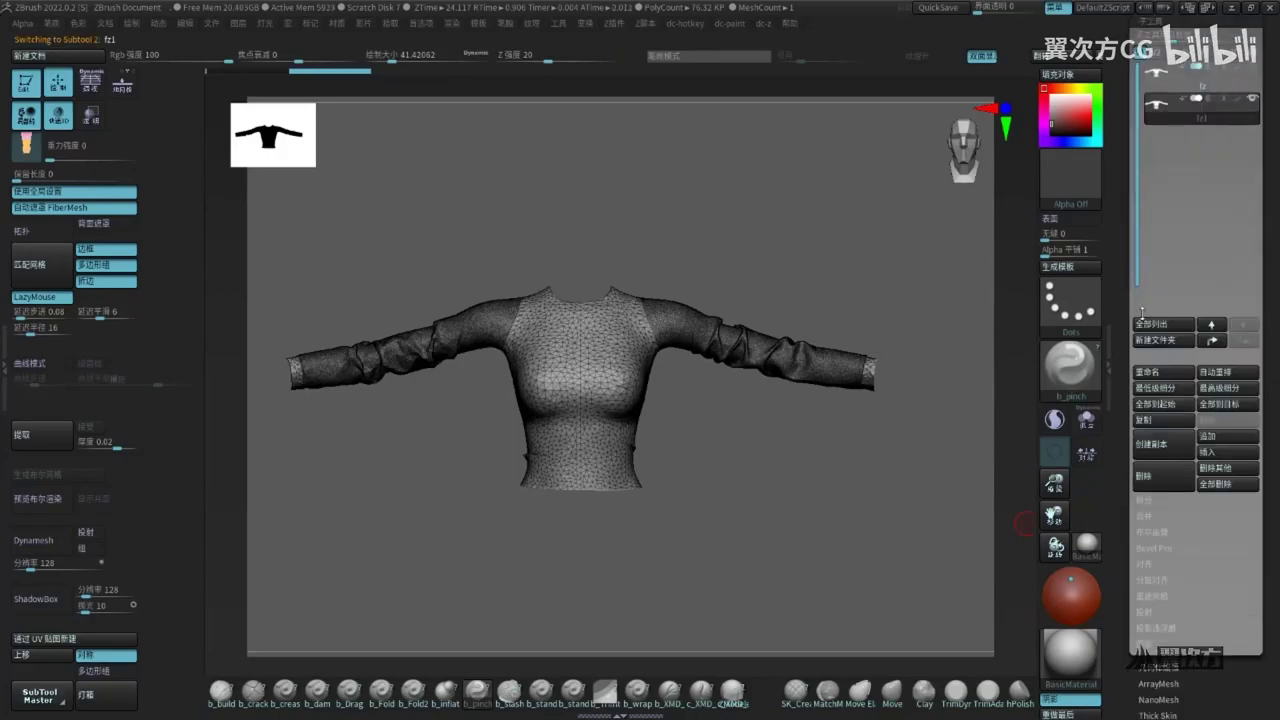
{"action": "left_click_drag", "start_coordinate": [1210, 702], "coordinate": [1234, 534]}
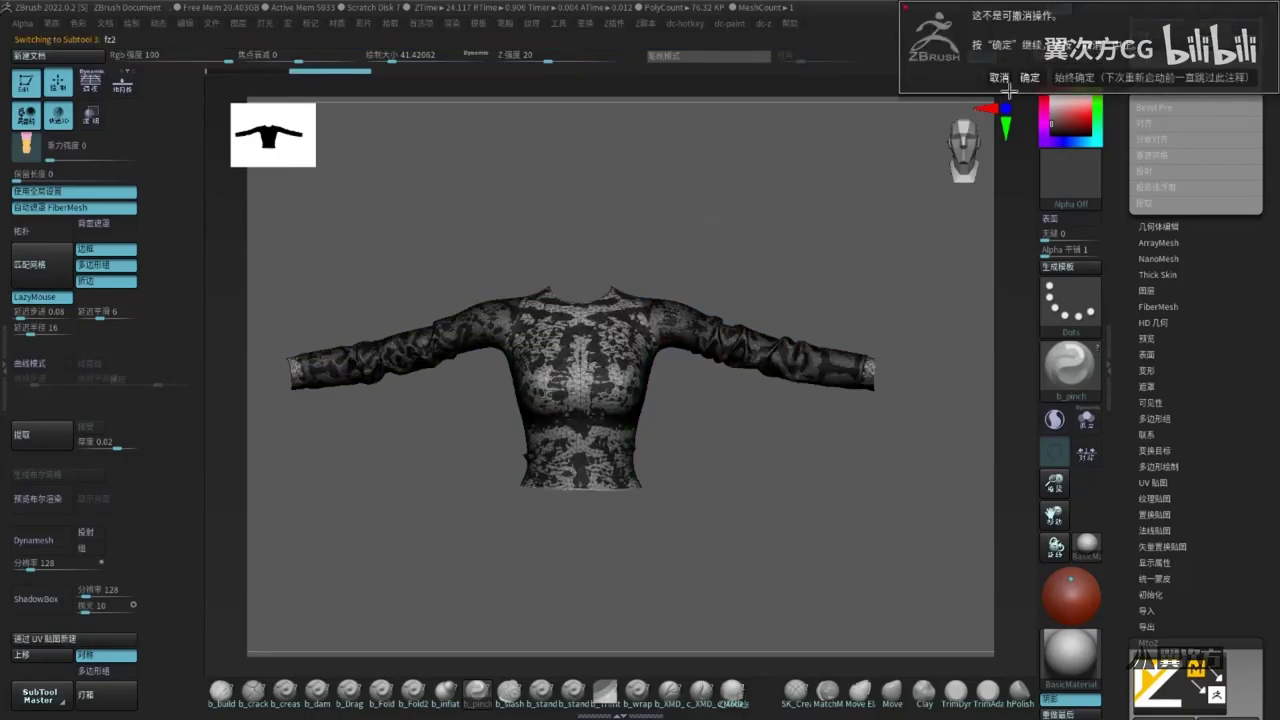
{"action": "left_click", "coordinate": [1029, 77]}
Examine the converted copy's polygroups and wireframe around the chest and sleeve, and its shading with PolyFrame off
{"action": "right_click_drag", "start_coordinate": [712, 245], "coordinate": [745, 400]}
{"action": "left_click_drag", "start_coordinate": [1219, 336], "coordinate": [1222, 466]}
{"action": "right_click_drag", "start_coordinate": [766, 194], "coordinate": [748, 232]}
{"action": "key", "text": "shift+f"}
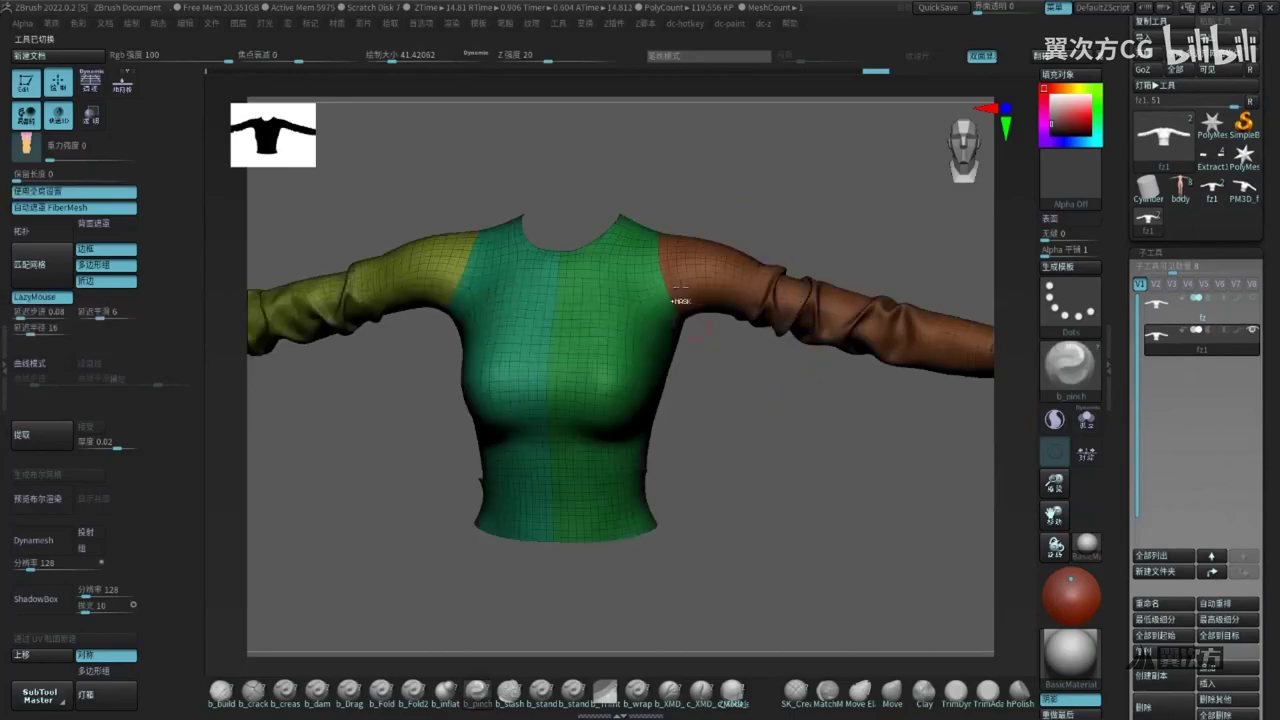
{"action": "right_click_drag", "start_coordinate": [691, 320], "coordinate": [723, 371], "text": "ctrl"}
{"action": "key", "text": "space"}
{"action": "right_click_drag", "start_coordinate": [815, 442], "coordinate": [790, 480]}
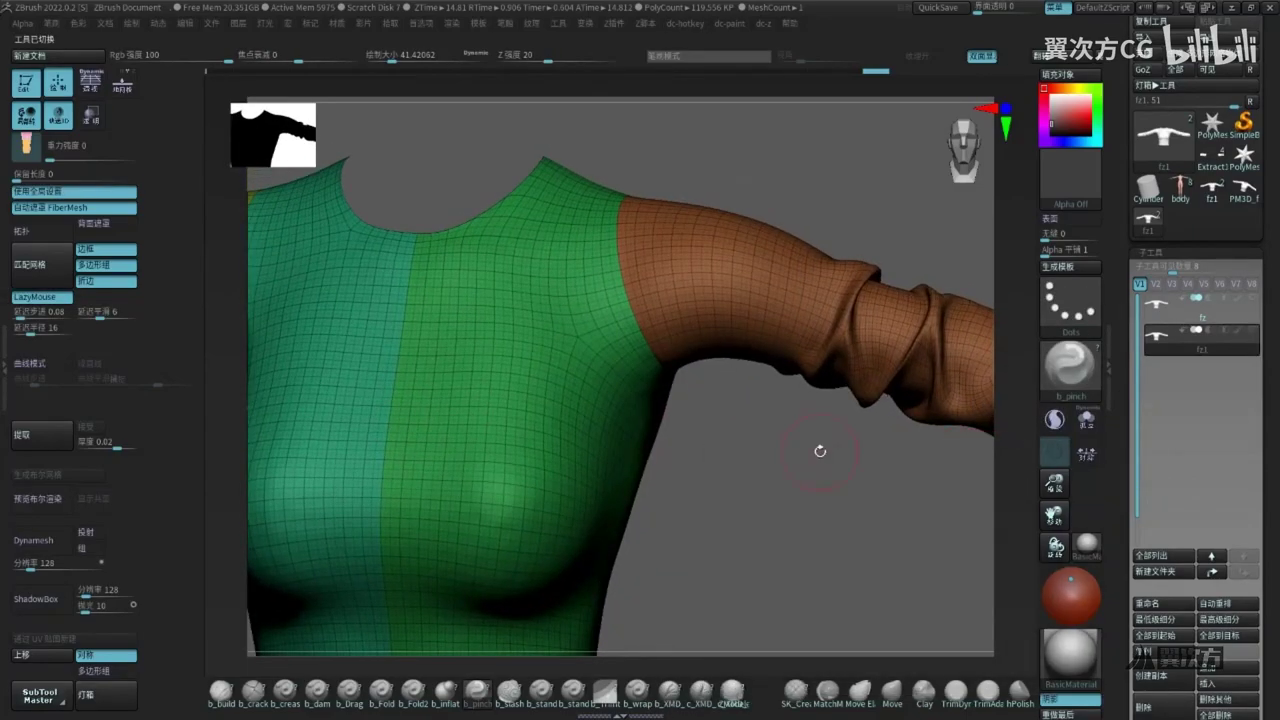
{"action": "left_click_drag", "start_coordinate": [820, 449], "coordinate": [820, 400]}
{"action": "key", "text": "shift+f"}
{"action": "left_click_drag", "start_coordinate": [849, 498], "coordinate": [1000, 402]}
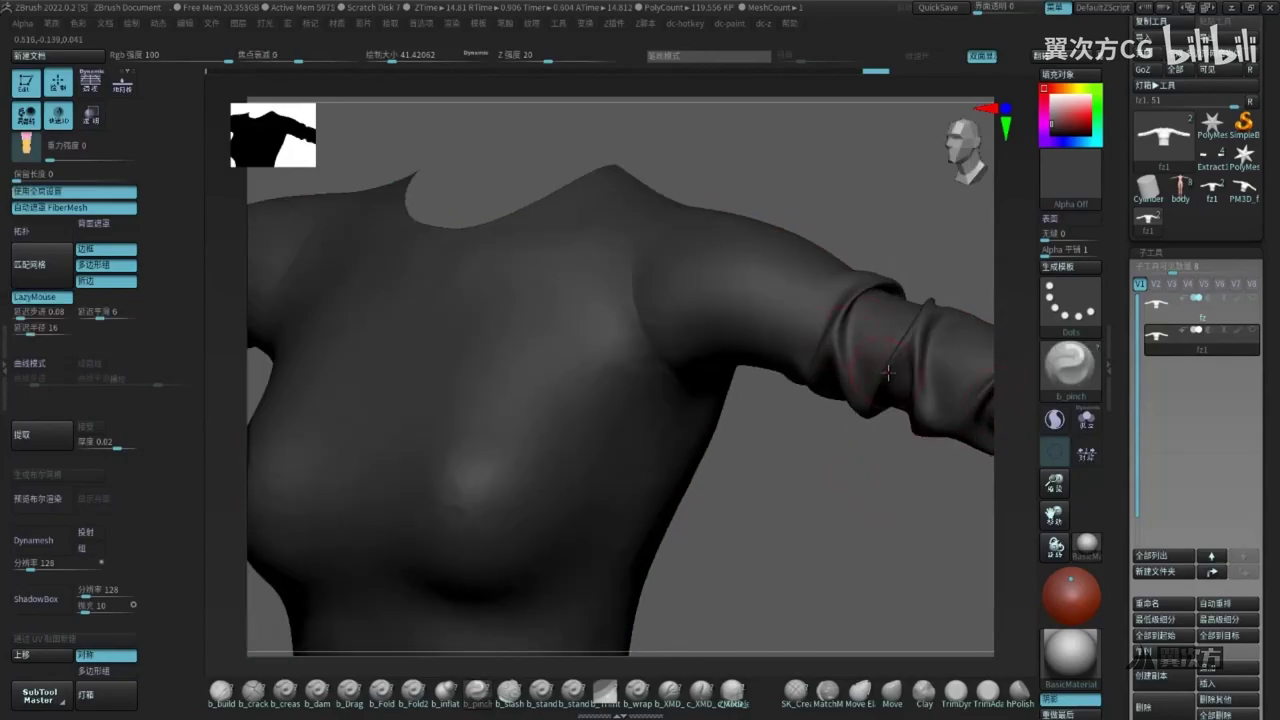
Compare the original fz and converted fz1 subtools close up at the sleeve folds by switching between them
{"action": "left_click", "coordinate": [1155, 317]}
{"action": "left_click_drag", "start_coordinate": [846, 486], "coordinate": [840, 480], "text": "shift"}
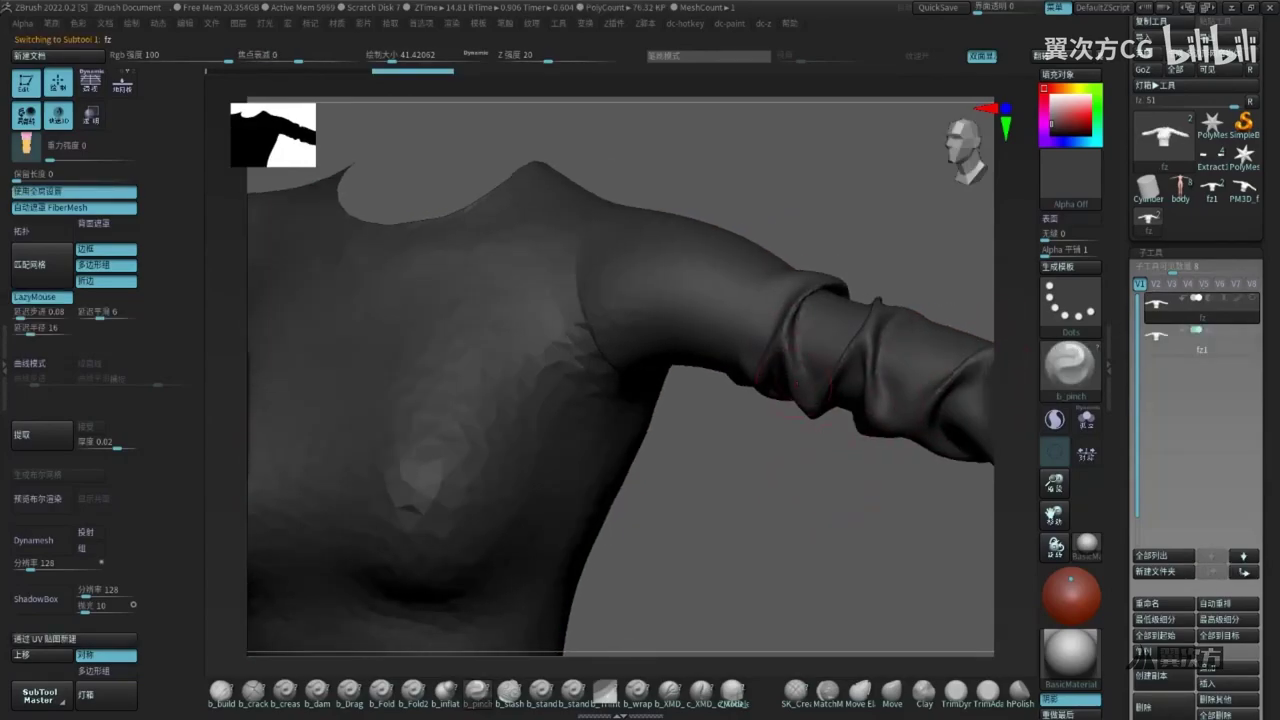
{"action": "left_click_drag", "start_coordinate": [817, 298], "coordinate": [818, 343]}
{"action": "right_click_drag", "start_coordinate": [799, 344], "coordinate": [806, 385], "text": "ctrl"}
{"action": "left_click", "coordinate": [1160, 336]}
{"action": "left_click", "coordinate": [1157, 305]}
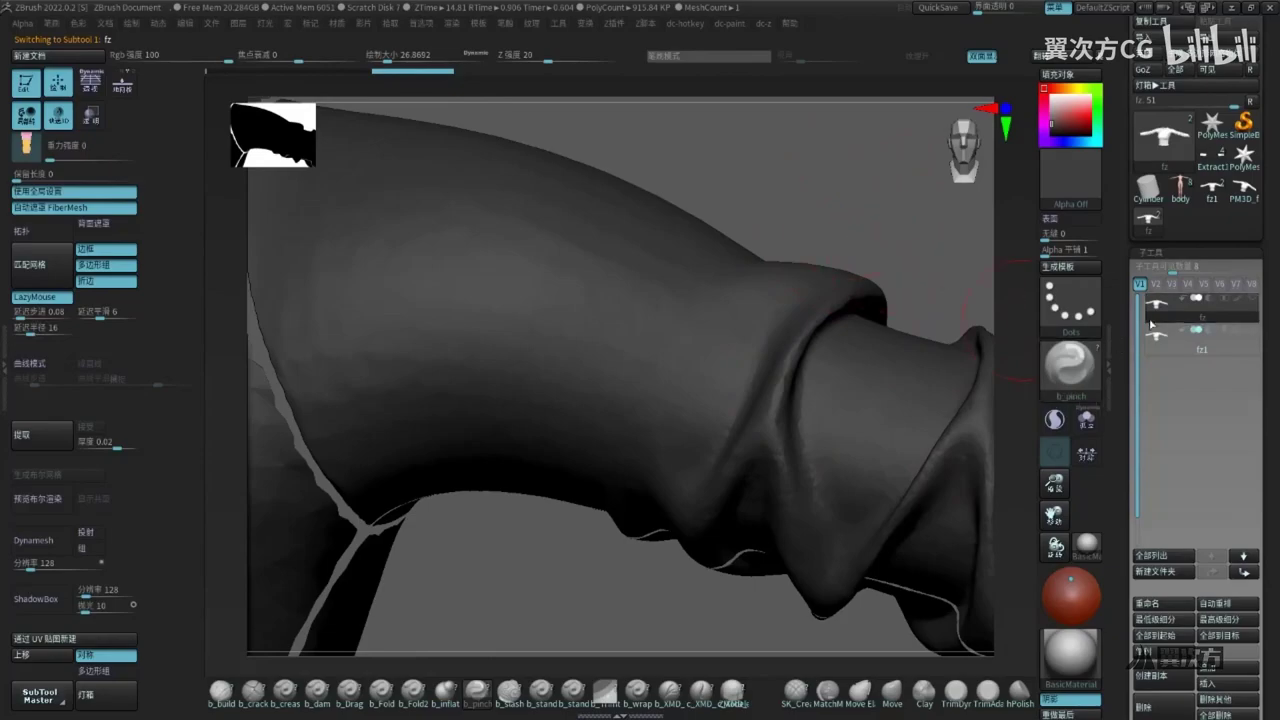
{"action": "left_click", "coordinate": [787, 280], "text": "alt"}
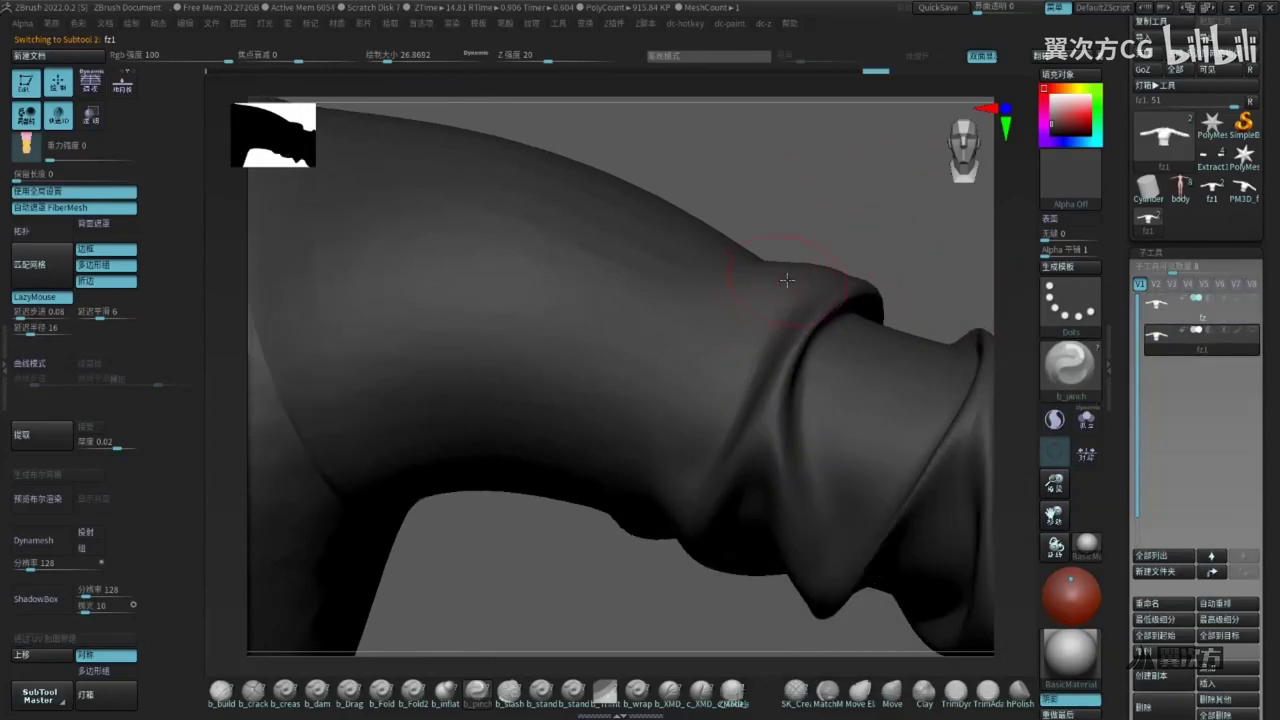
Compare the sleeve crease once more on the fz and fz1 subtools, finishing with fz1 active and the whole top in view
{"action": "right_click_drag", "start_coordinate": [871, 266], "coordinate": [837, 277]}
{"action": "left_click", "coordinate": [1156, 310]}
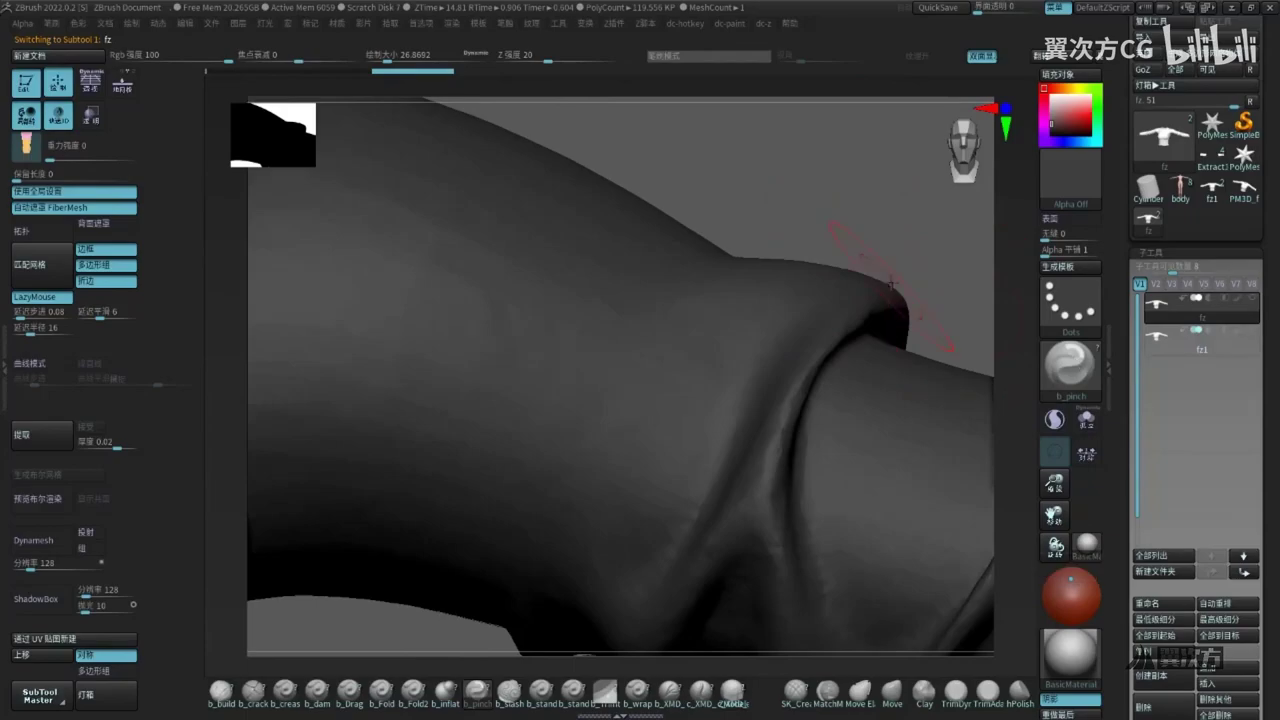
{"action": "left_click", "coordinate": [1158, 345]}
{"action": "right_click_drag", "start_coordinate": [491, 323], "coordinate": [600, 420], "text": "ctrl"}
{"action": "left_click_drag", "start_coordinate": [1114, 491], "coordinate": [1117, 210]}
{"action": "key", "text": "1"}
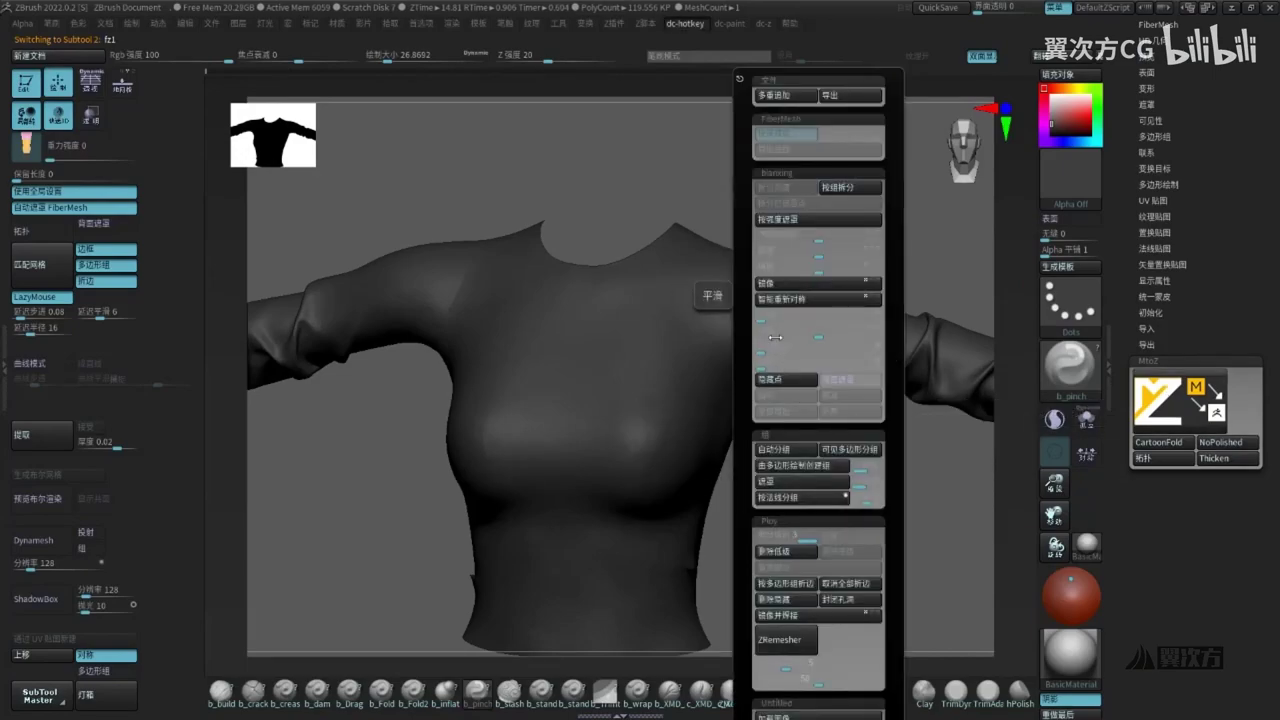
{"action": "scroll", "coordinate": [1171, 203], "scroll_direction": "up", "scroll_amount": 2}
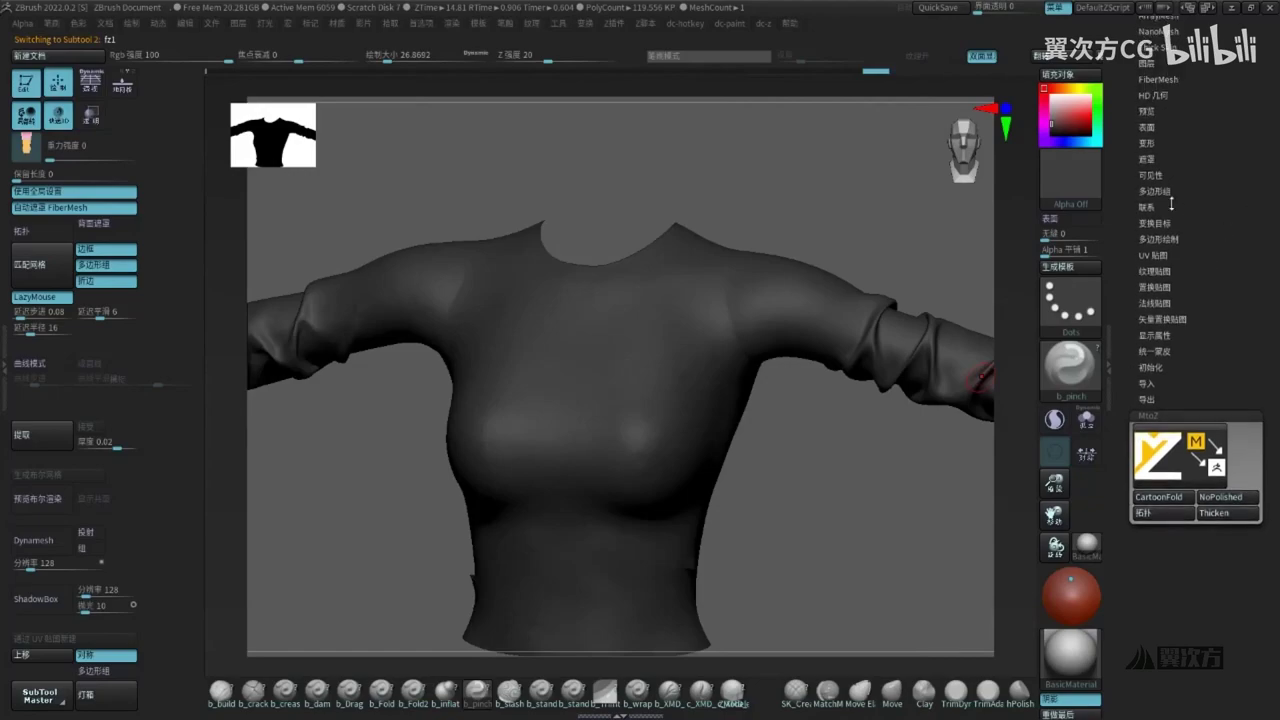
{"action": "left_click", "coordinate": [1148, 143]}
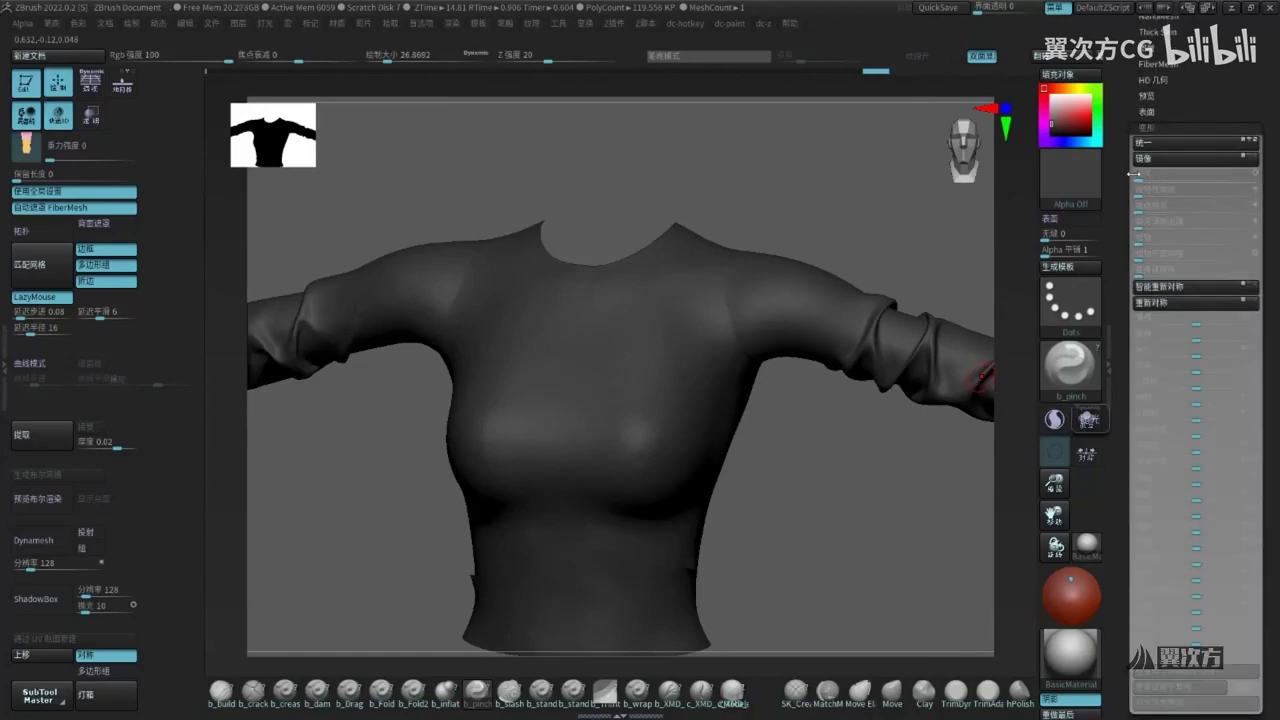
{"action": "left_click", "coordinate": [1148, 126]}
{"action": "left_click_drag", "start_coordinate": [1238, 128], "coordinate": [1230, 296]}
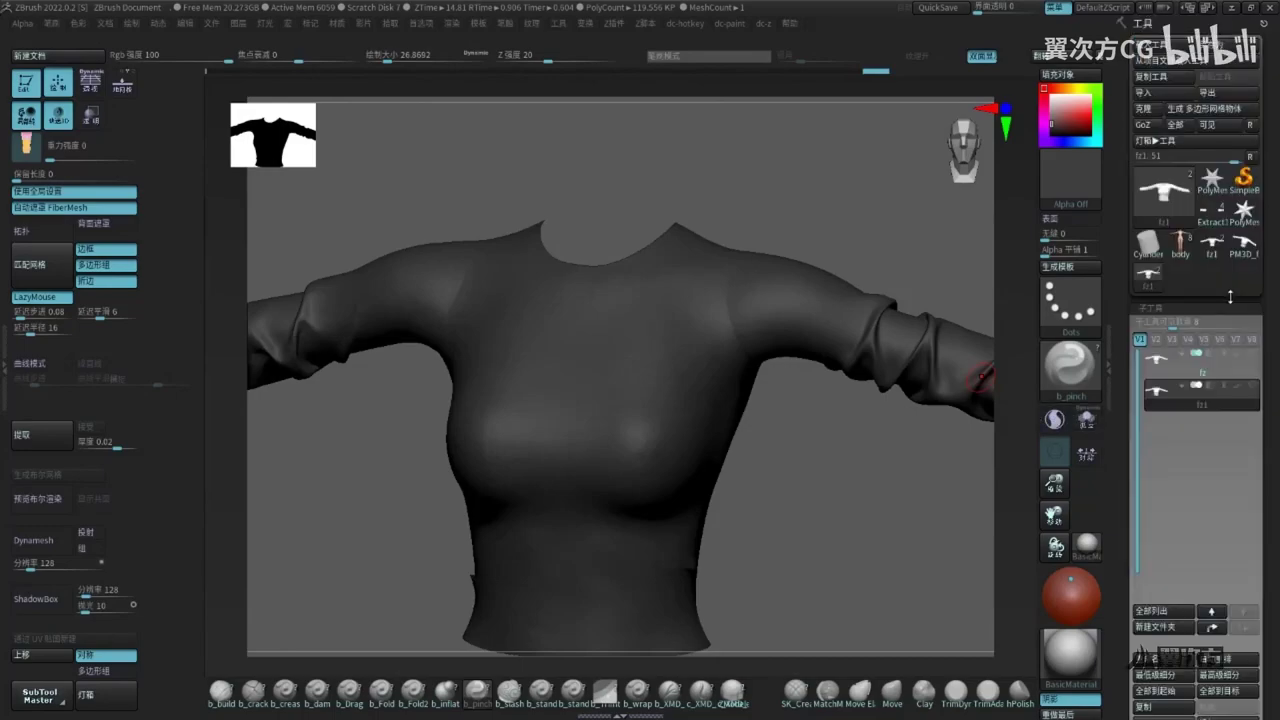
Lower fz1 to subdivision level 1 and check its base topology around the chest and sleeve with PolyFrame
{"action": "right_click_drag", "start_coordinate": [908, 460], "coordinate": [858, 486]}
{"action": "right_click_drag", "start_coordinate": [866, 403], "coordinate": [846, 411], "text": "ctrl"}
{"action": "key", "text": "q"}
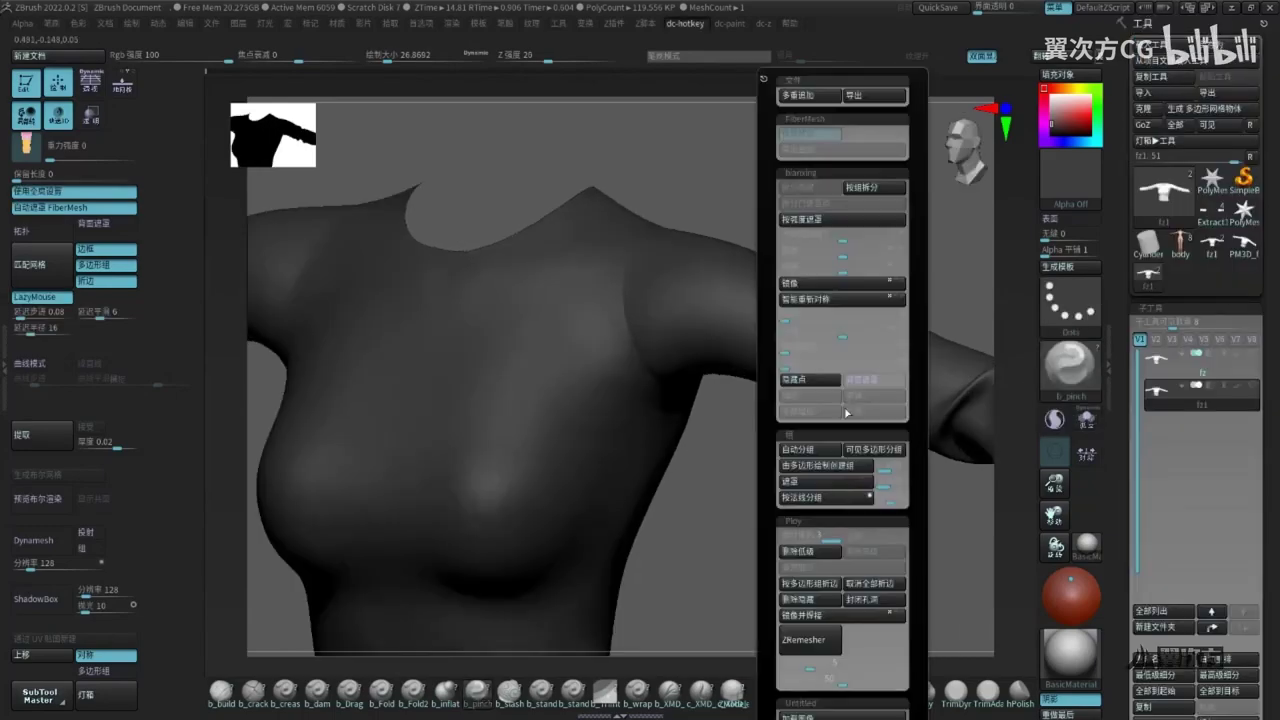
{"action": "left_click", "coordinate": [798, 541]}
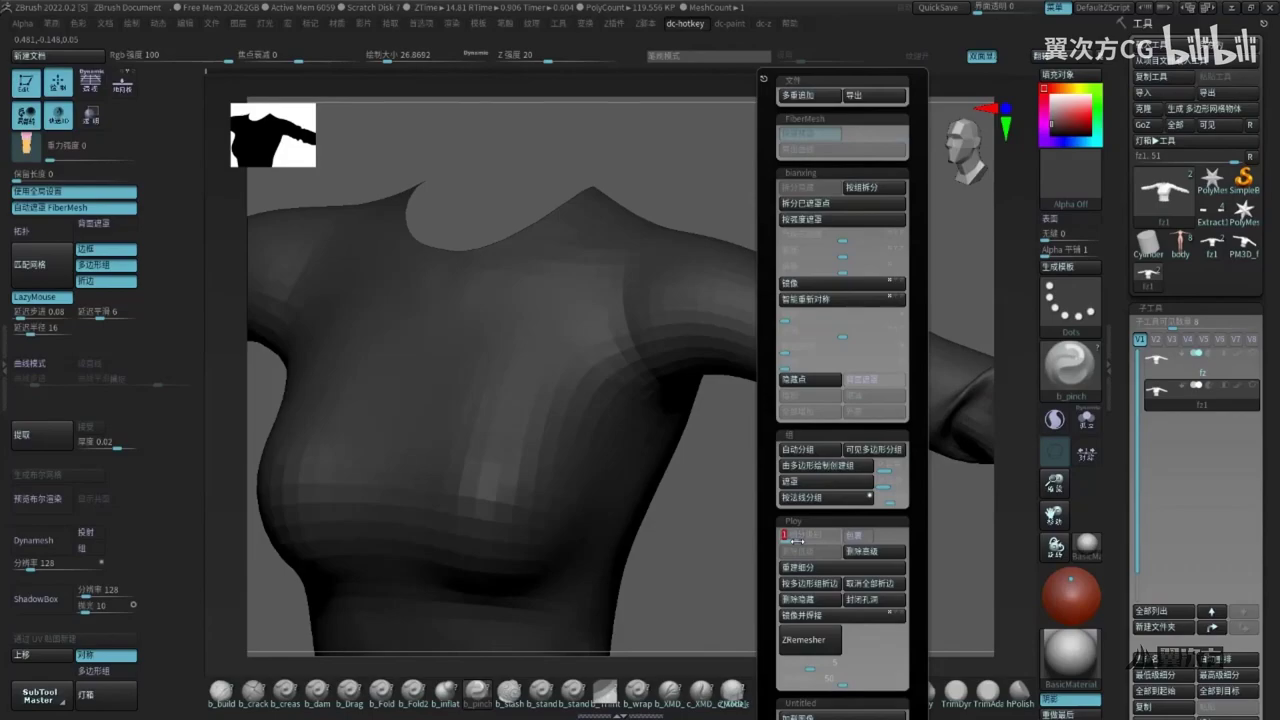
{"action": "key", "text": "shift+f"}
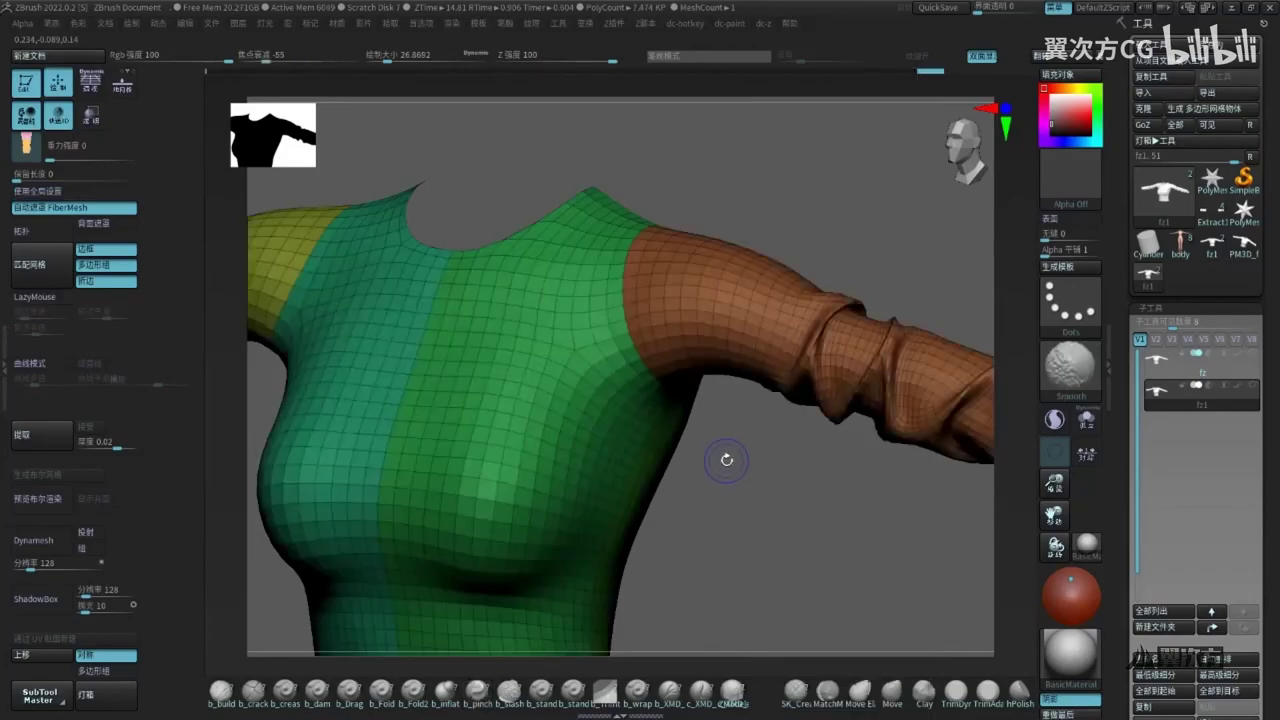
{"action": "key", "text": "shift+f"}
Inspect the base-level wireframe and polygroups over the entire fz1 garment, leaving PolyFrame off
{"action": "key", "text": "space"}
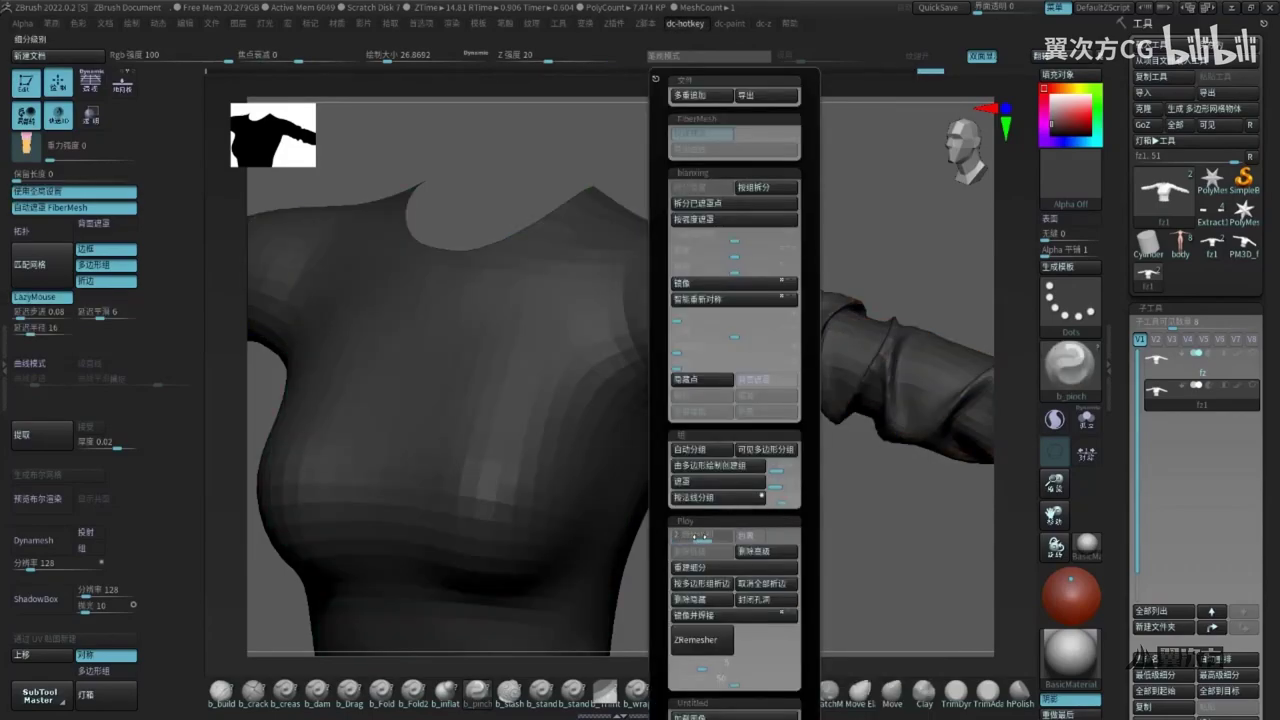
{"action": "left_click", "coordinate": [700, 536]}
{"action": "mouse_move", "coordinate": [783, 505]}
{"action": "left_mouse_down", "text": "alt"}
{"action": "mouse_move", "coordinate": [751, 489]}
{"action": "mouse_move", "coordinate": [776, 424]}
{"action": "mouse_move", "coordinate": [714, 409]}
{"action": "mouse_move", "coordinate": [818, 451]}
{"action": "mouse_move", "coordinate": [797, 474]}
{"action": "left_mouse_up", "text": "alt"}
{"action": "key", "text": "shift+f"}
{"action": "key", "text": "shift+f"}
{"action": "key", "text": "shift+f"}
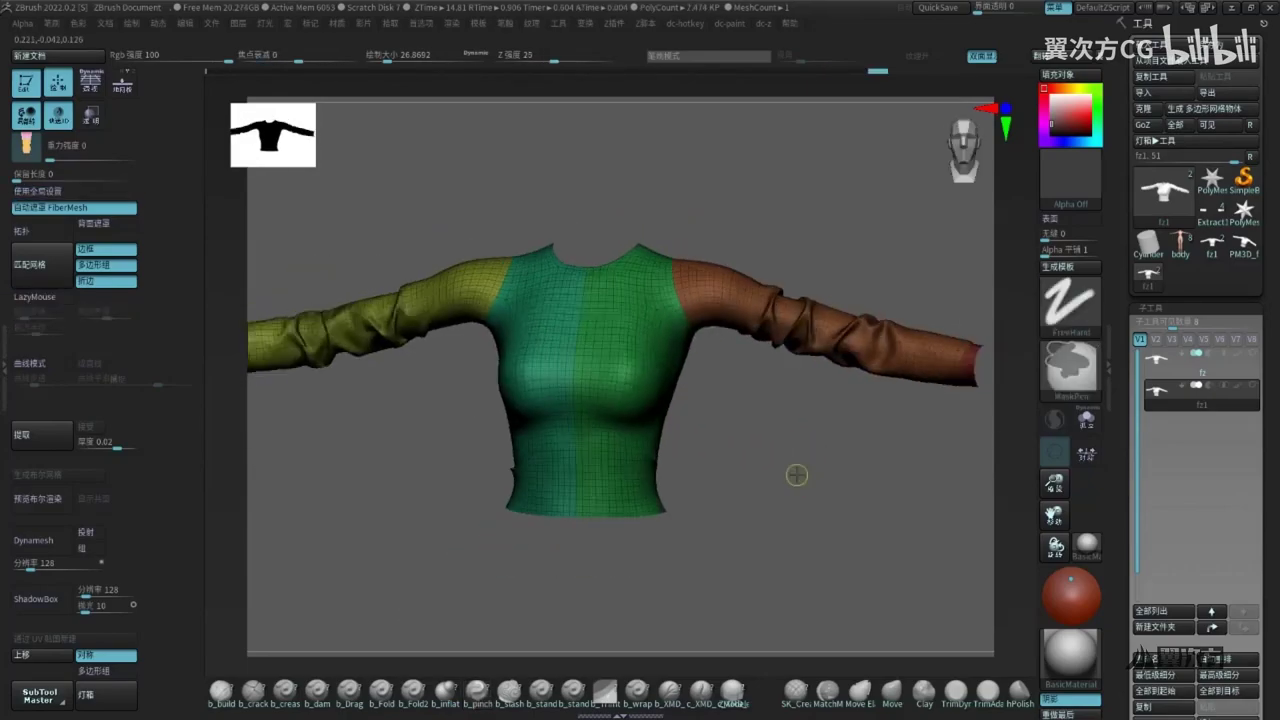
{"action": "key", "text": "shift+f"}
{"action": "left_click_drag", "start_coordinate": [745, 355], "coordinate": [823, 600], "text": "alt"}
{"action": "mouse_move", "coordinate": [784, 309]}
{"action": "left_mouse_down"}
{"action": "mouse_move", "coordinate": [815, 335]}
{"action": "mouse_move", "coordinate": [760, 440]}
{"action": "left_mouse_up"}
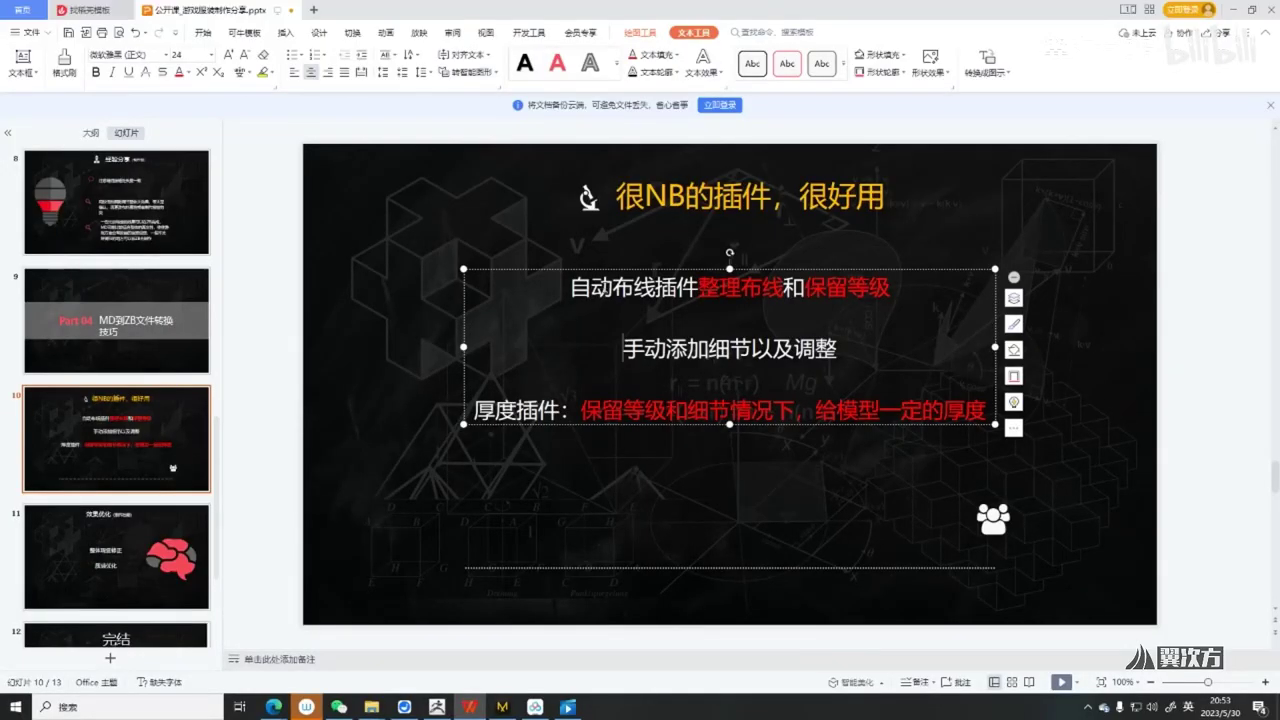
On the plugin slide of the WPS presentation, highlight the auto-retopology line and the line 手动添加细节以及调整
{"action": "left_click_drag", "start_coordinate": [590, 288], "coordinate": [870, 289]}
{"action": "left_click", "coordinate": [727, 322]}
{"action": "left_click_drag", "start_coordinate": [644, 350], "coordinate": [836, 364]}
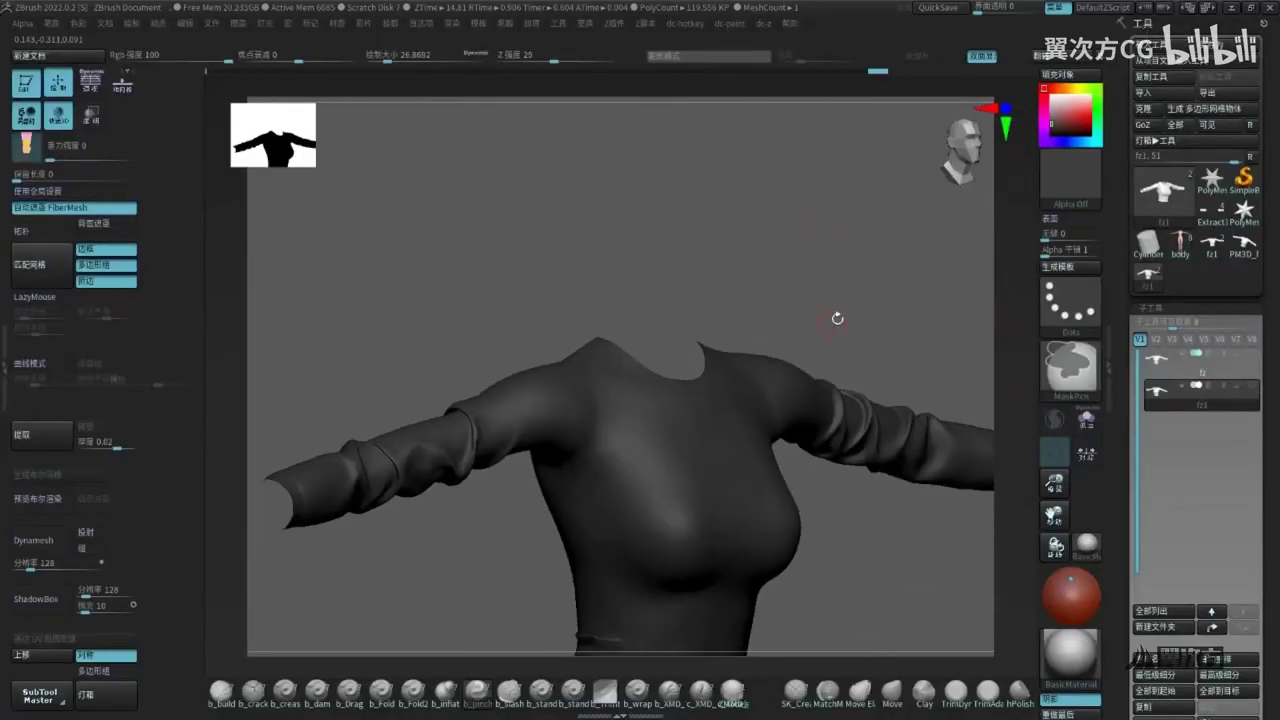
Back in ZBrush, examine the smooth fz1 garment around the neckline, shoulders and sleeves from several angles
{"action": "right_click_drag", "start_coordinate": [837, 319], "coordinate": [700, 314]}
{"action": "right_click_drag", "start_coordinate": [850, 240], "coordinate": [716, 288]}
{"action": "mouse_move", "coordinate": [716, 288]}
{"action": "left_mouse_down"}
{"action": "mouse_move", "coordinate": [656, 358]}
{"action": "mouse_move", "coordinate": [740, 314]}
{"action": "mouse_move", "coordinate": [720, 352]}
{"action": "left_mouse_up"}
{"action": "left_click_drag", "start_coordinate": [581, 431], "coordinate": [697, 511]}
{"action": "mouse_move", "coordinate": [645, 212]}
{"action": "left_mouse_down"}
{"action": "mouse_move", "coordinate": [597, 400]}
{"action": "mouse_move", "coordinate": [697, 320]}
{"action": "left_mouse_up"}
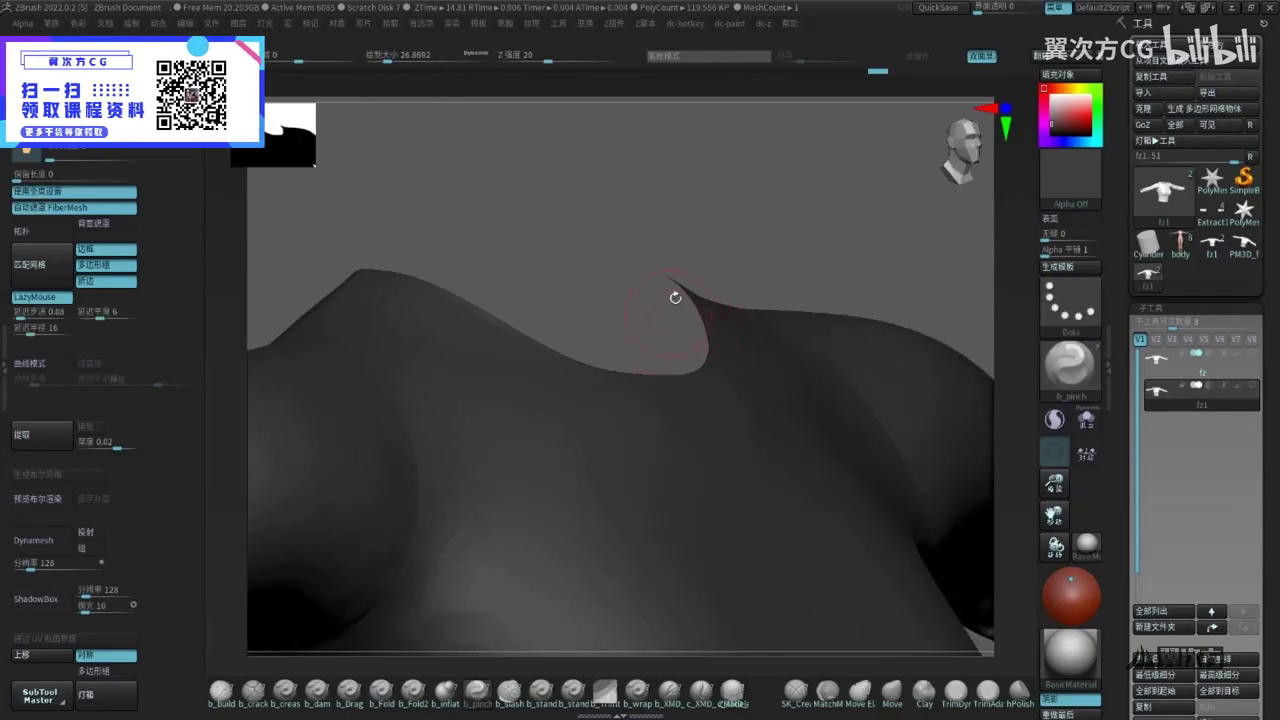
{"action": "mouse_move", "coordinate": [715, 256]}
{"action": "left_mouse_down"}
{"action": "mouse_move", "coordinate": [757, 263]}
{"action": "mouse_move", "coordinate": [754, 276]}
{"action": "mouse_move", "coordinate": [608, 329]}
{"action": "mouse_move", "coordinate": [702, 264]}
{"action": "left_mouse_up"}
{"action": "left_click_drag", "start_coordinate": [811, 575], "coordinate": [822, 405], "text": "alt"}
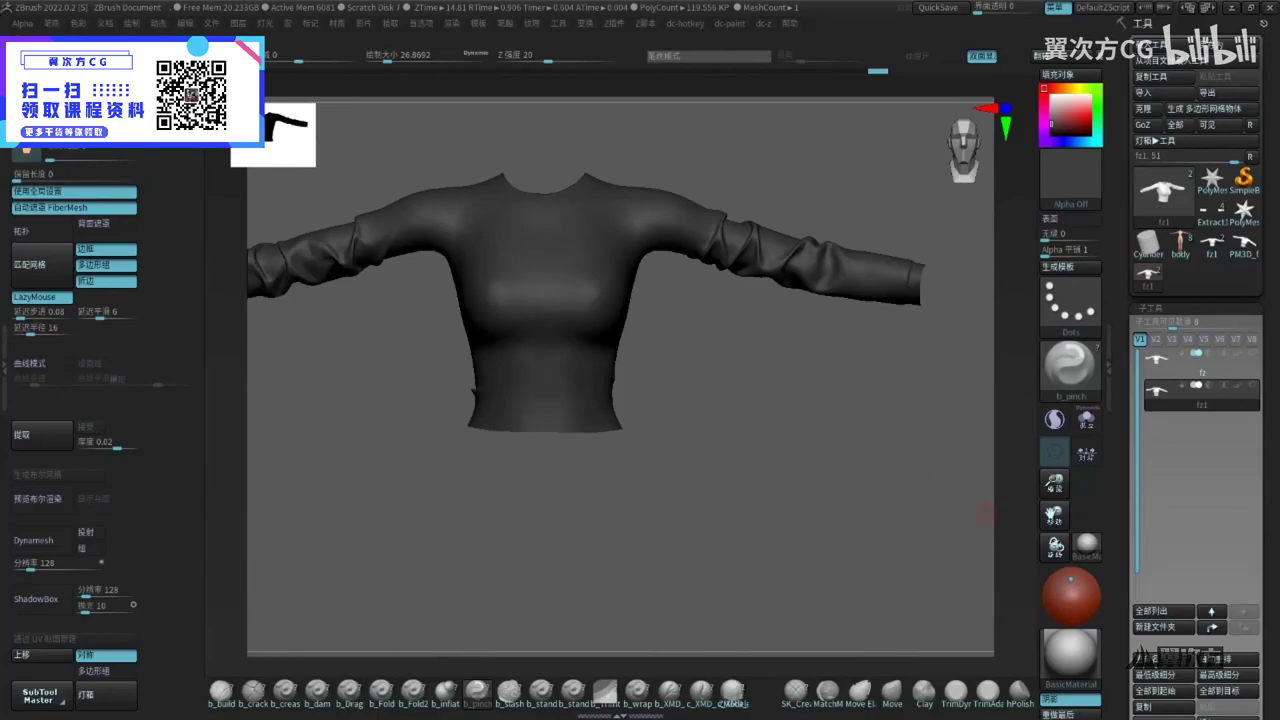
Carve a curved crease down the side of the waist and across towards the hem with the DamStandard brush
{"action": "right_click_drag", "start_coordinate": [737, 397], "coordinate": [728, 442], "text": "ctrl"}
{"action": "key", "text": "b"}
{"action": "key", "text": "d"}
{"action": "key", "text": "s"}
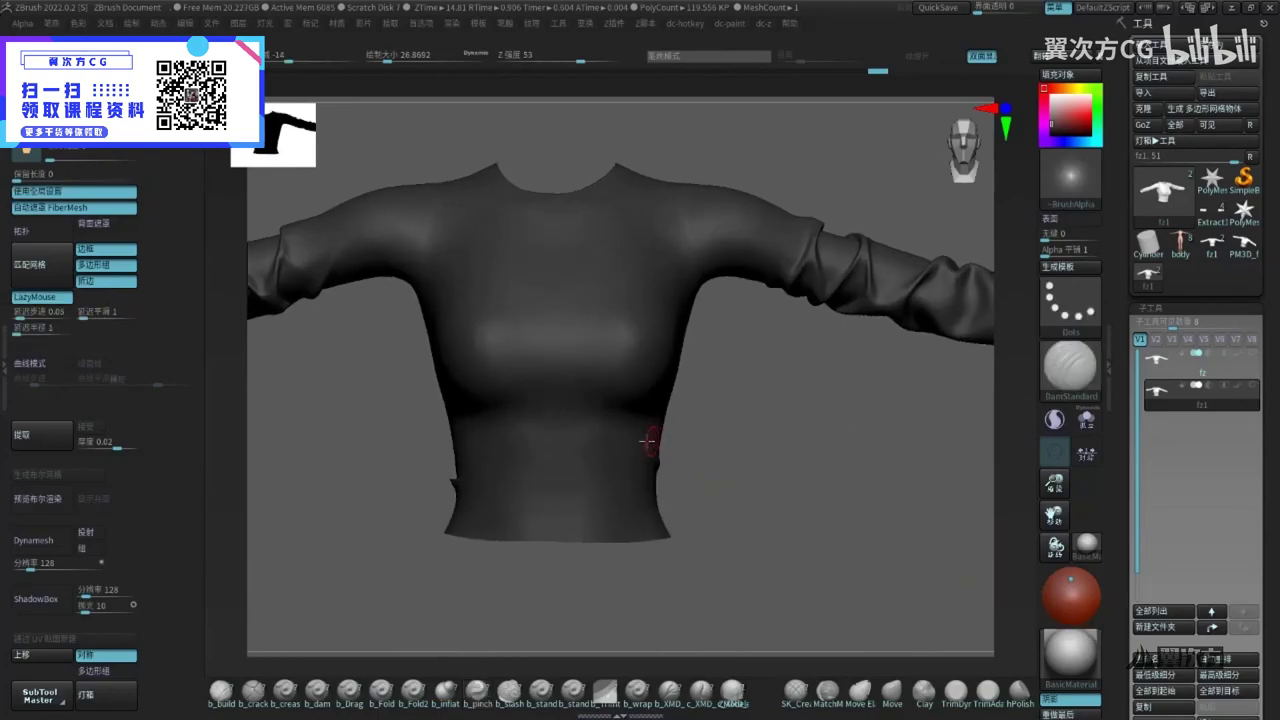
{"action": "left_click_drag", "start_coordinate": [617, 416], "coordinate": [555, 512]}
{"action": "mouse_move", "coordinate": [709, 497]}
{"action": "left_mouse_down"}
{"action": "mouse_move", "coordinate": [688, 489]}
{"action": "mouse_move", "coordinate": [763, 517]}
{"action": "left_mouse_up"}
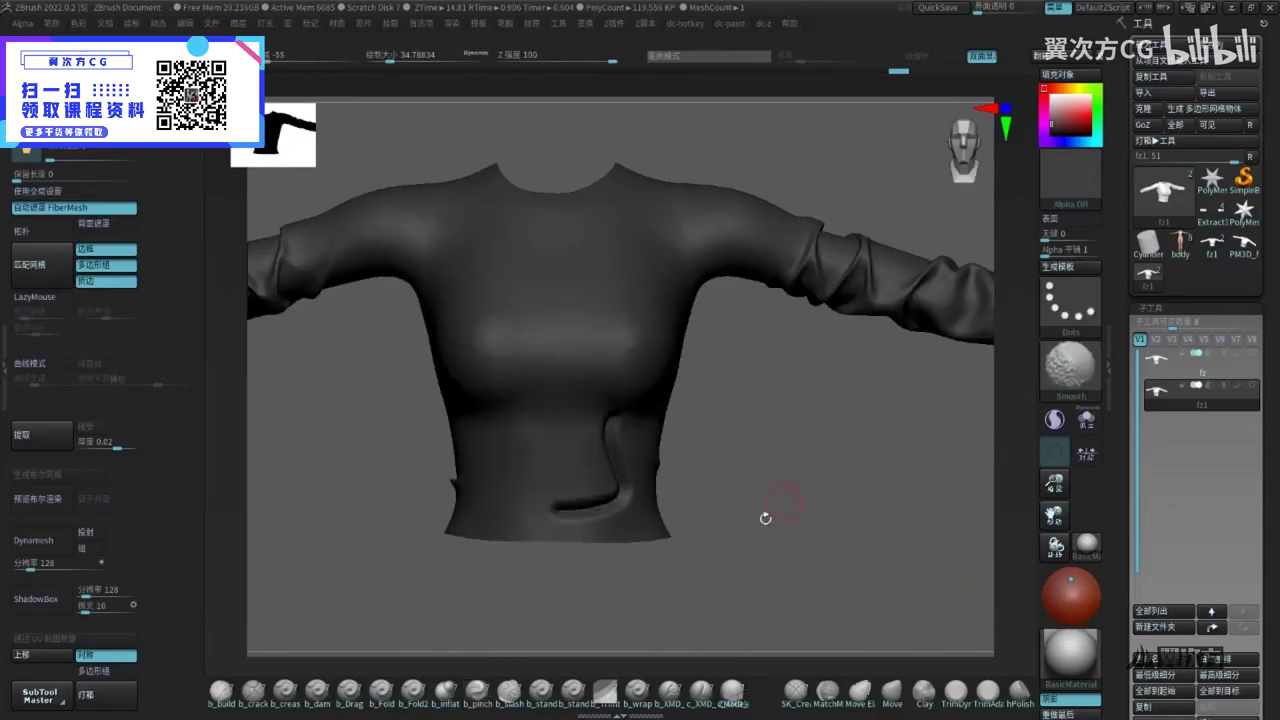
Try carving a DamStandard crease across the top of the sleeve near the shoulder, and undo it
{"action": "left_click_drag", "start_coordinate": [763, 371], "coordinate": [765, 437], "text": "alt"}
{"action": "right_click_drag", "start_coordinate": [766, 160], "coordinate": [766, 206], "text": "ctrl"}
{"action": "mouse_move", "coordinate": [800, 160]}
{"action": "left_mouse_down"}
{"action": "mouse_move", "coordinate": [788, 237]}
{"action": "mouse_move", "coordinate": [717, 274]}
{"action": "mouse_move", "coordinate": [720, 326]}
{"action": "left_mouse_up"}
{"action": "left_click_drag", "start_coordinate": [782, 205], "coordinate": [801, 217]}
{"action": "key", "text": "ctrl+z"}
{"action": "left_click_drag", "start_coordinate": [735, 240], "coordinate": [751, 311]}
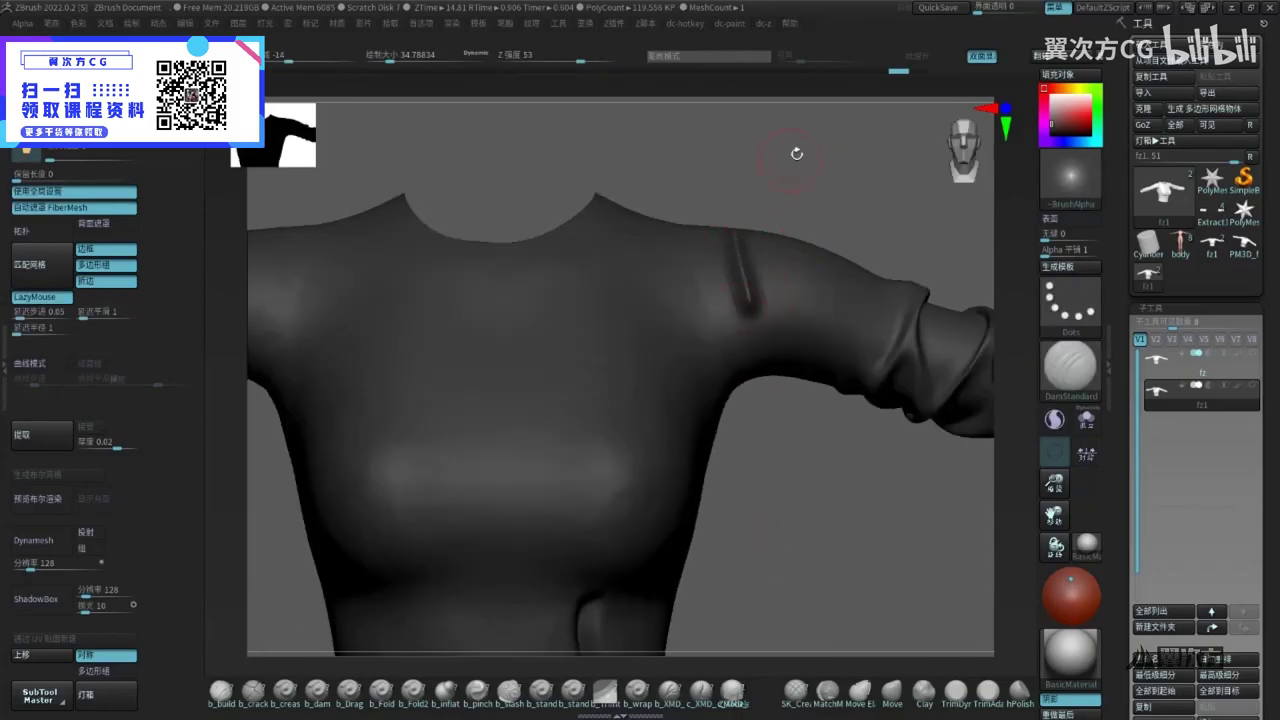
{"action": "left_click_drag", "start_coordinate": [797, 152], "coordinate": [780, 188]}
{"action": "right_click_drag", "start_coordinate": [780, 188], "coordinate": [827, 180]}
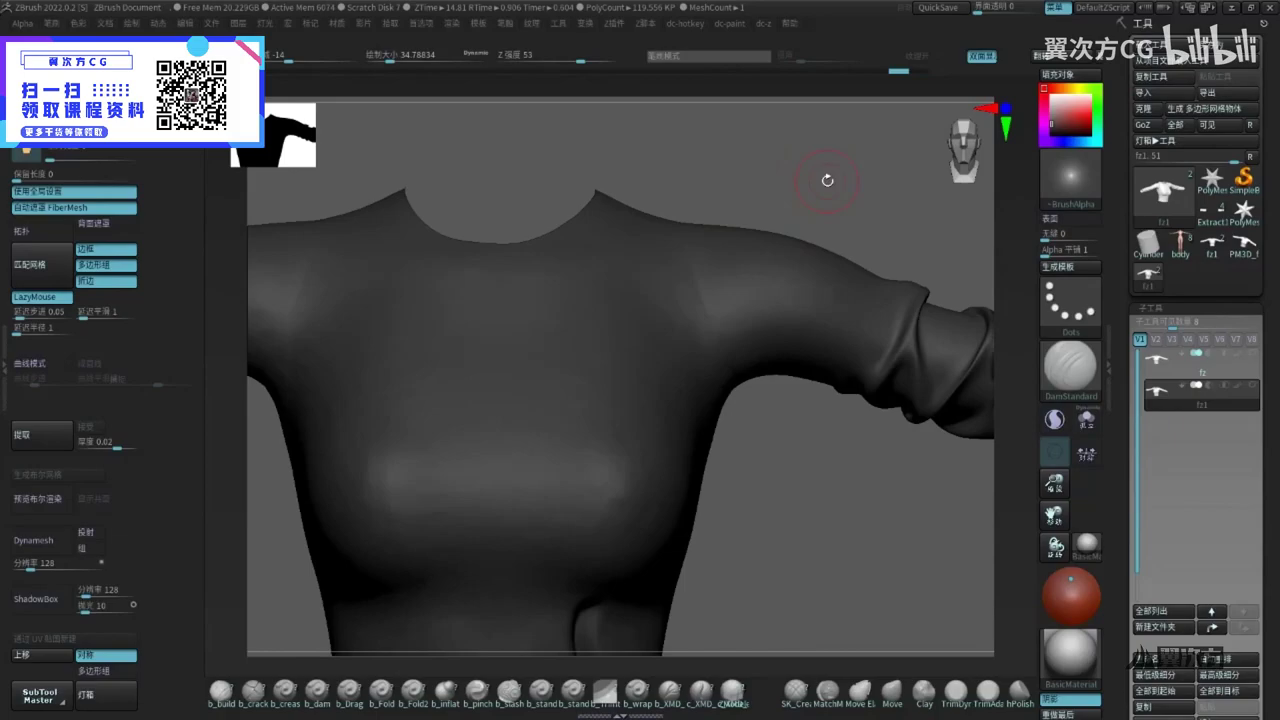
Step fz1 down to its lowest subdivision level and back up to the highest
{"action": "key", "text": "shift+d"}
{"action": "key", "text": "shift+d"}
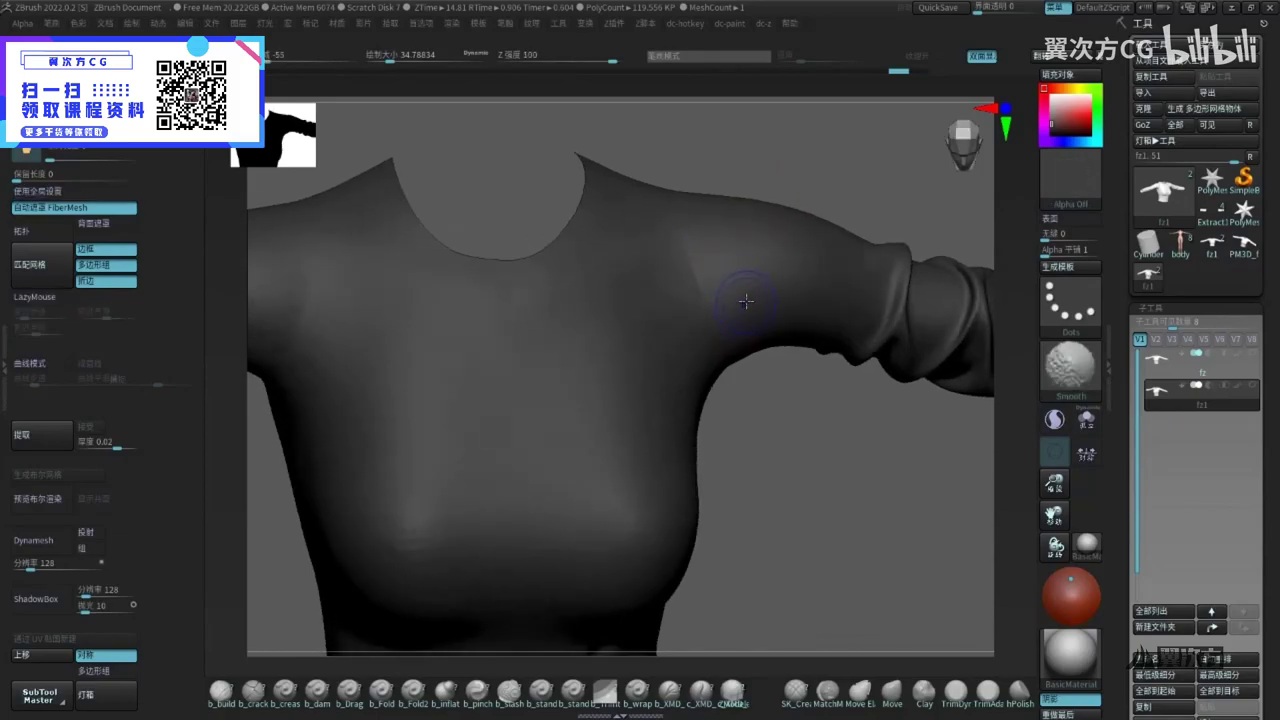
{"action": "left_click_drag", "start_coordinate": [741, 413], "coordinate": [745, 368]}
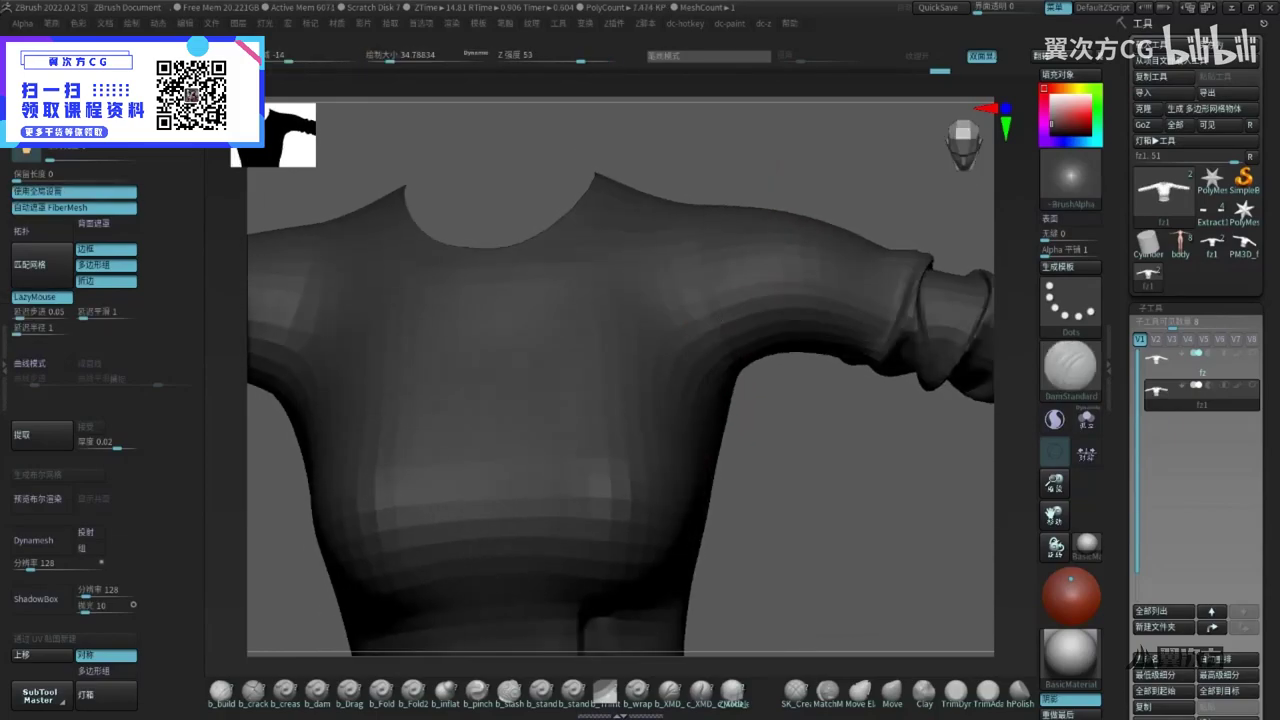
{"action": "key", "text": "d"}
{"action": "key", "text": "d"}
{"action": "key", "text": "d"}
Sculpt several soft fold creases around the shoulder seam with DamStandard at a draw size of about 71
{"action": "mouse_move", "coordinate": [726, 200]}
{"action": "left_mouse_down"}
{"action": "mouse_move", "coordinate": [723, 292]}
{"action": "mouse_move", "coordinate": [720, 250]}
{"action": "left_mouse_up"}
{"action": "left_click_drag", "start_coordinate": [728, 384], "coordinate": [754, 416]}
{"action": "right_click_drag", "start_coordinate": [746, 292], "coordinate": [728, 236]}
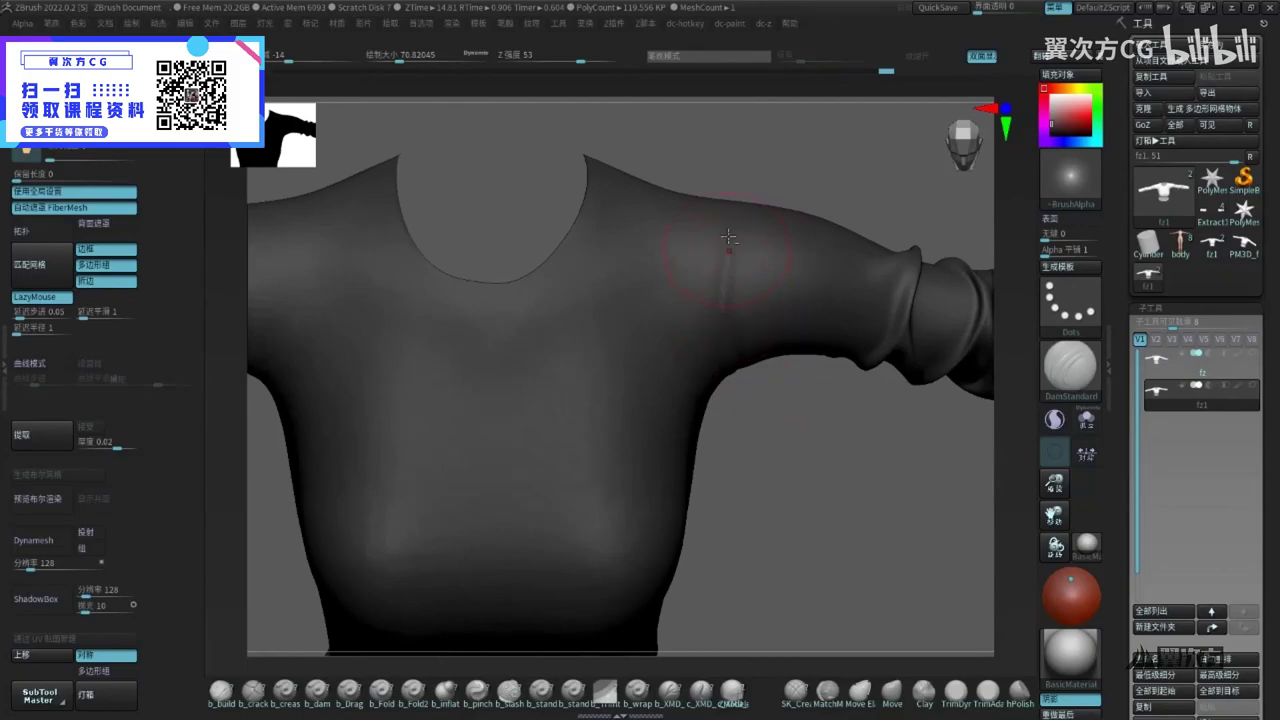
{"action": "right_click_drag", "start_coordinate": [754, 349], "coordinate": [731, 206]}
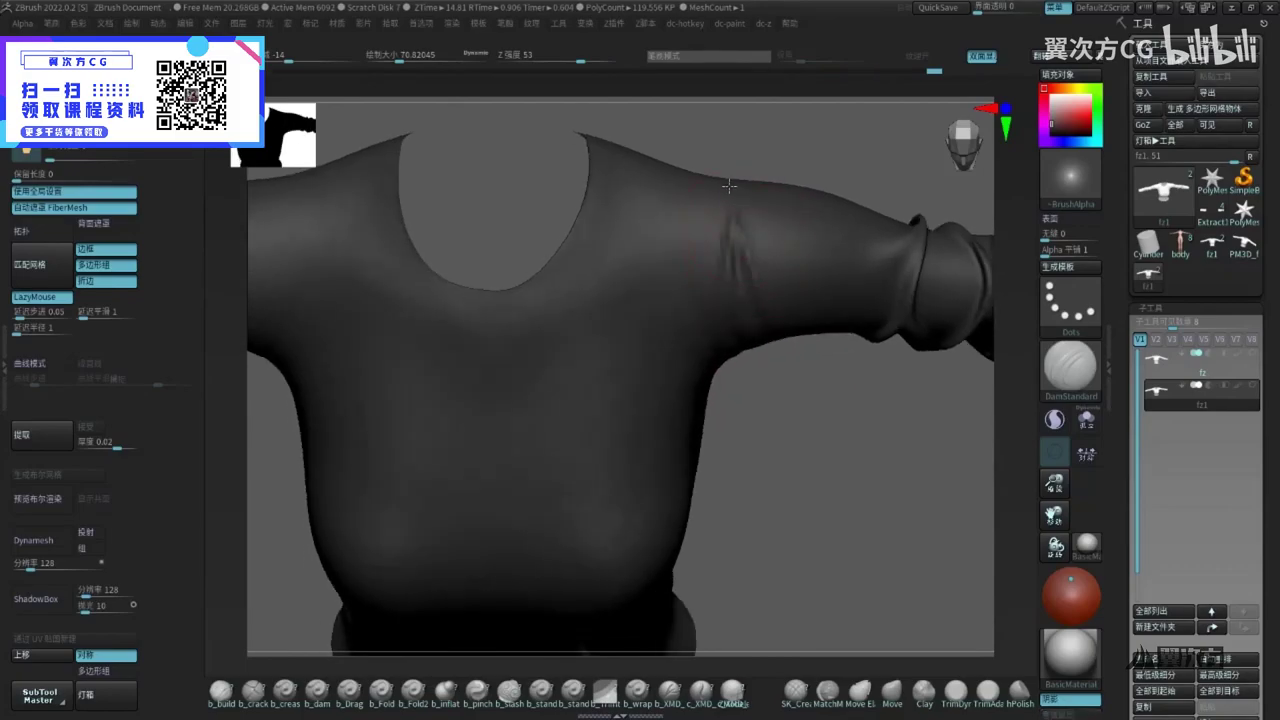
{"action": "key", "text": "shift"}
{"action": "right_click_drag", "start_coordinate": [788, 320], "coordinate": [791, 254]}
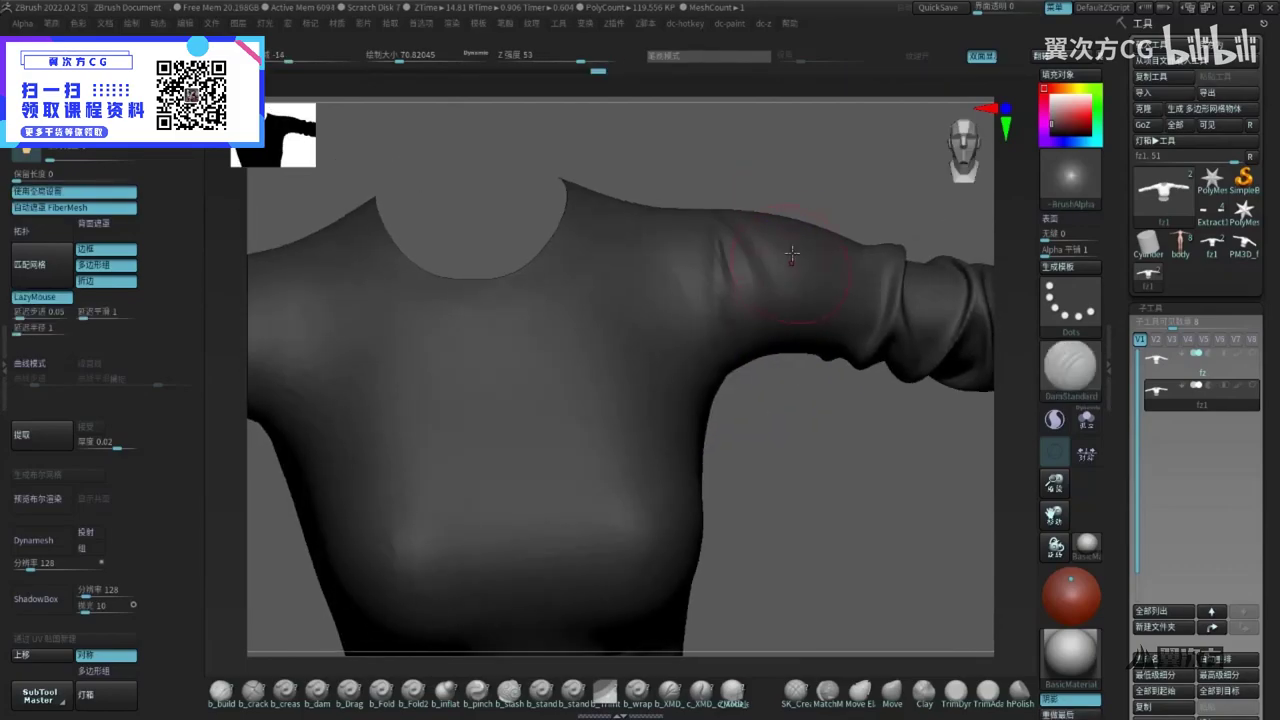
{"action": "right_click_drag", "start_coordinate": [784, 299], "coordinate": [774, 237], "text": "shift"}
Review the shoulder folds and waist crease on the whole top, toggling PolyFrame on and off
{"action": "right_click_drag", "start_coordinate": [756, 385], "coordinate": [732, 300], "text": "ctrl"}
{"action": "key", "text": "shift+f"}
{"action": "key", "text": "shift+f"}
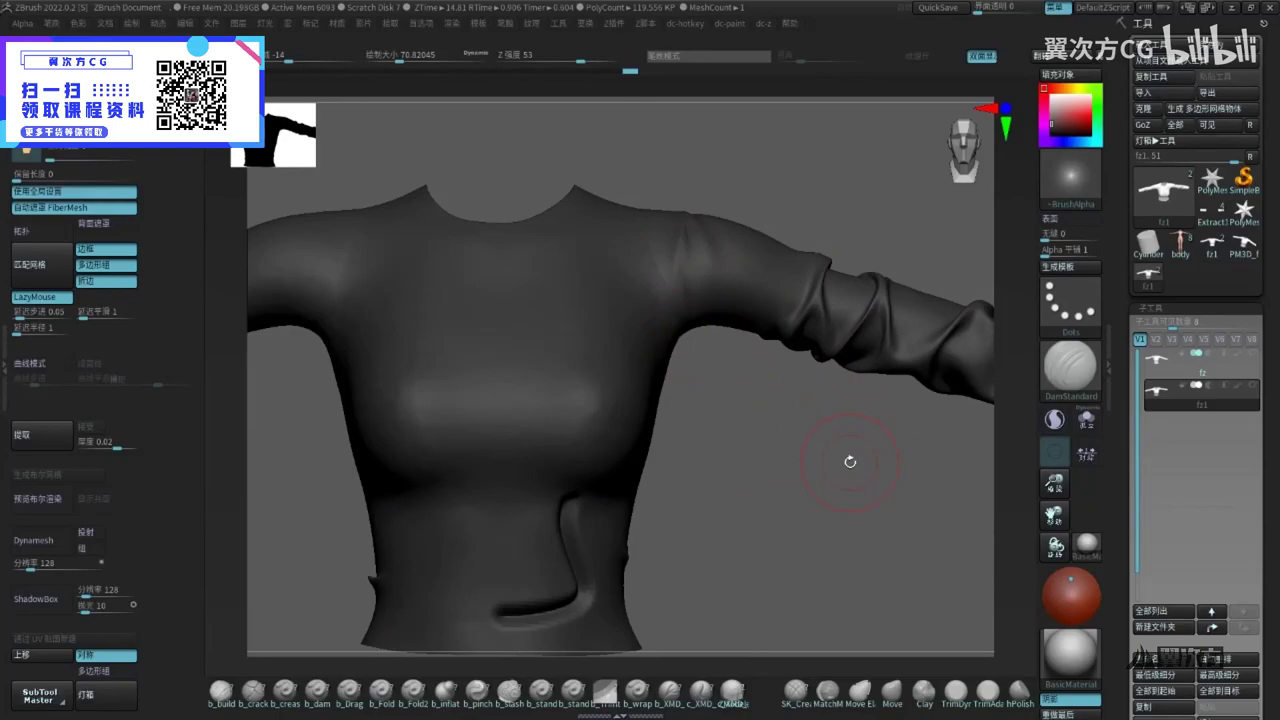
{"action": "key", "text": "shift+f"}
{"action": "key", "text": "shift+f"}
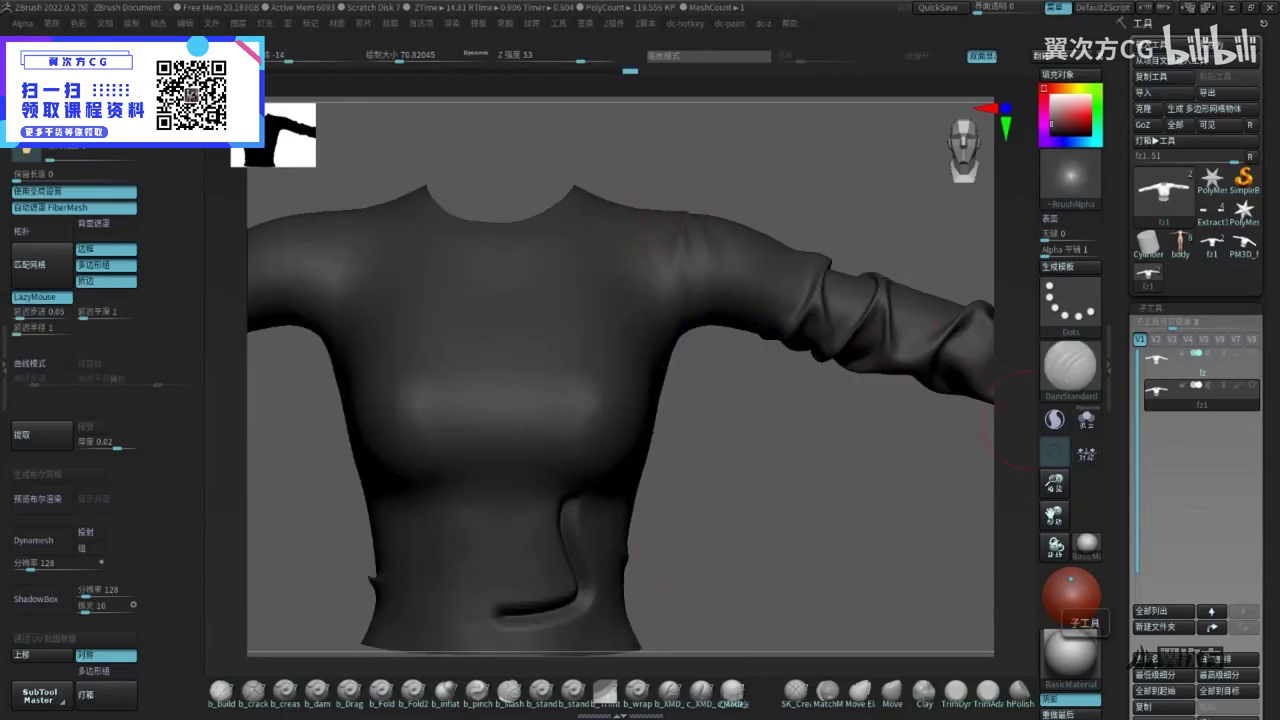
Highlight 保留等级和细节情况下 in the slide's thickness plugin line, and return to ZBrush to view fz1's neckline
{"action": "key", "text": "alt+Tab"}
{"action": "left_click_drag", "start_coordinate": [580, 411], "coordinate": [794, 411]}
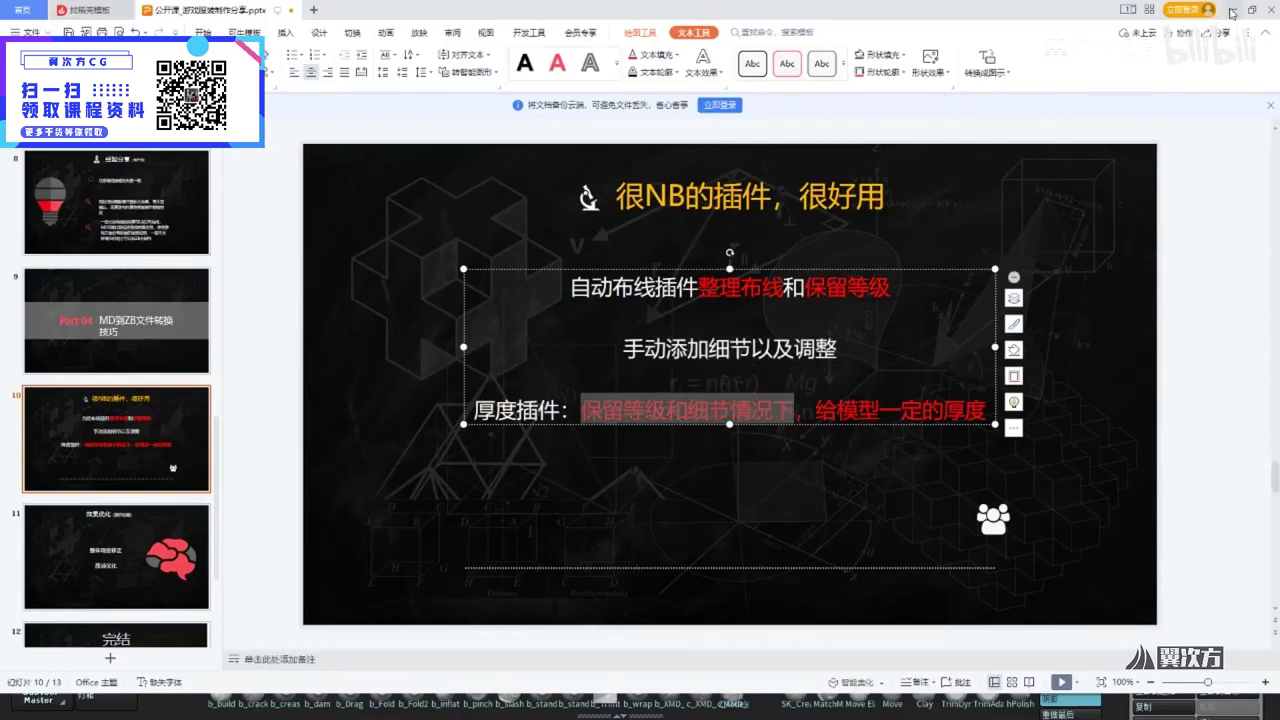
{"action": "left_click", "coordinate": [1232, 12]}
{"action": "key", "text": "space"}
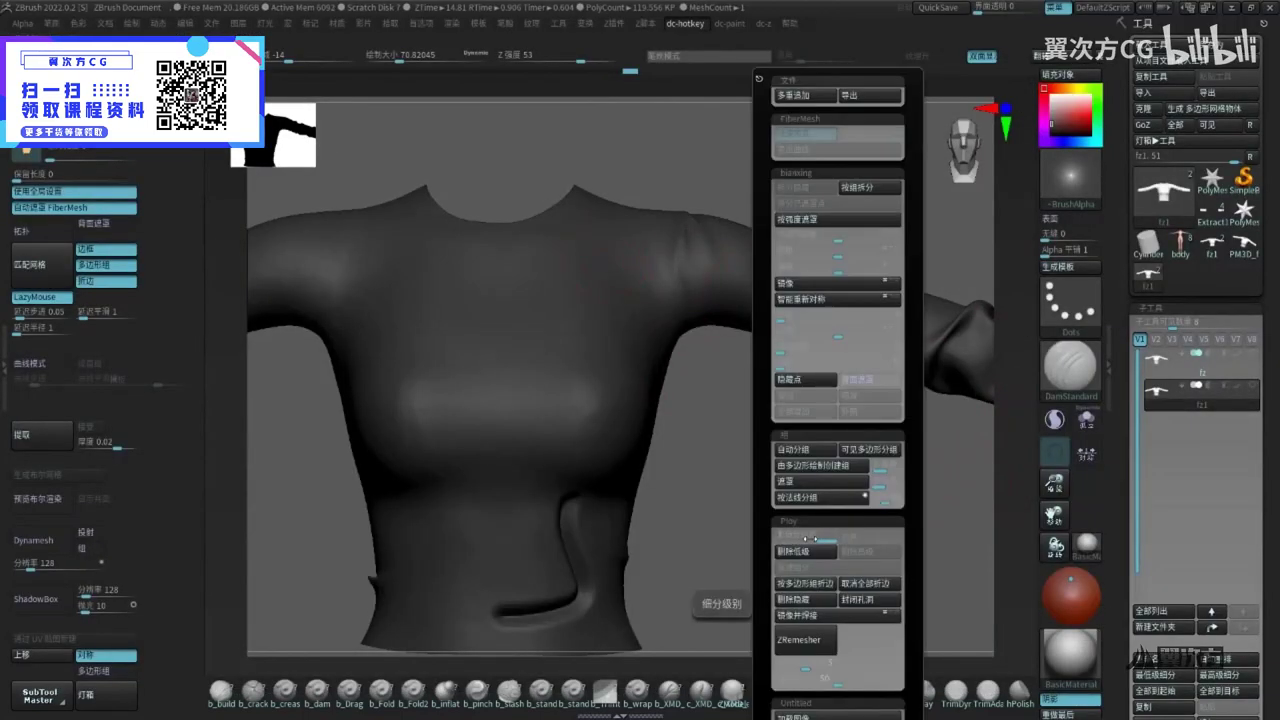
{"action": "right_click_drag", "start_coordinate": [609, 297], "coordinate": [747, 298], "text": "alt"}
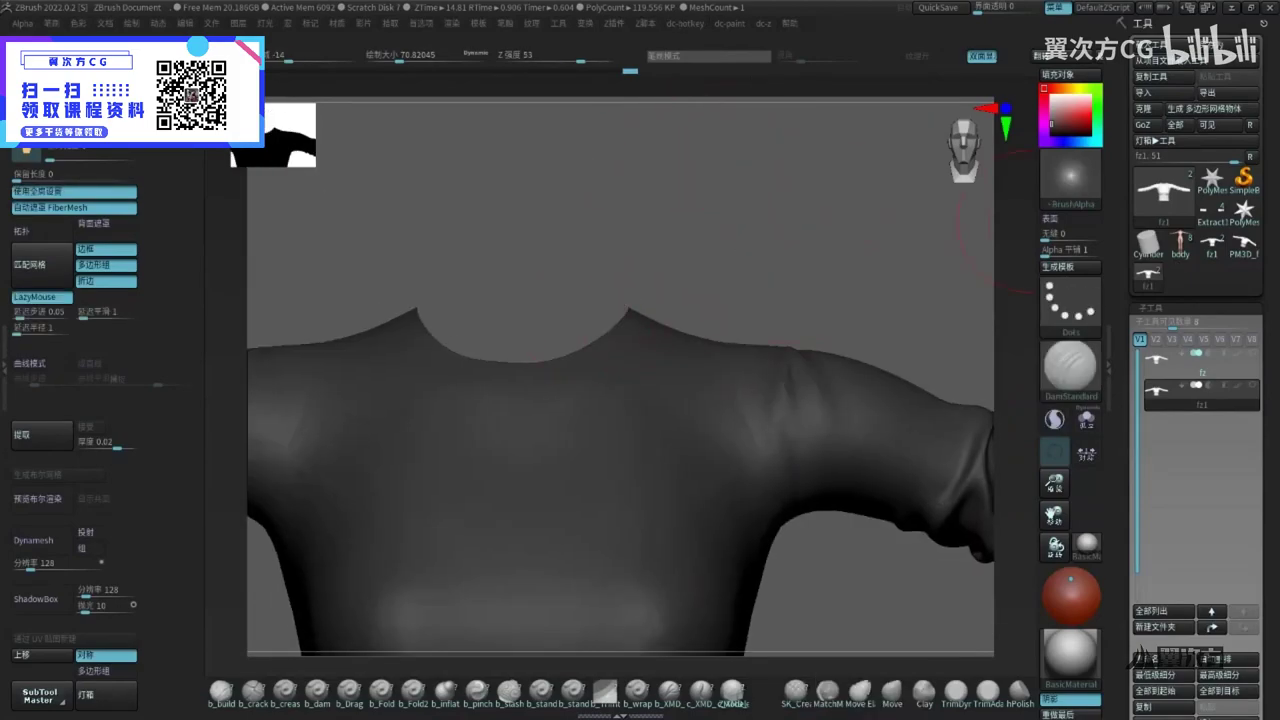
Point out the ZB带细分加厚度插件 archive in the 免费资料 folder, and return to ZBrush
{"action": "key", "text": "alt+Tab"}
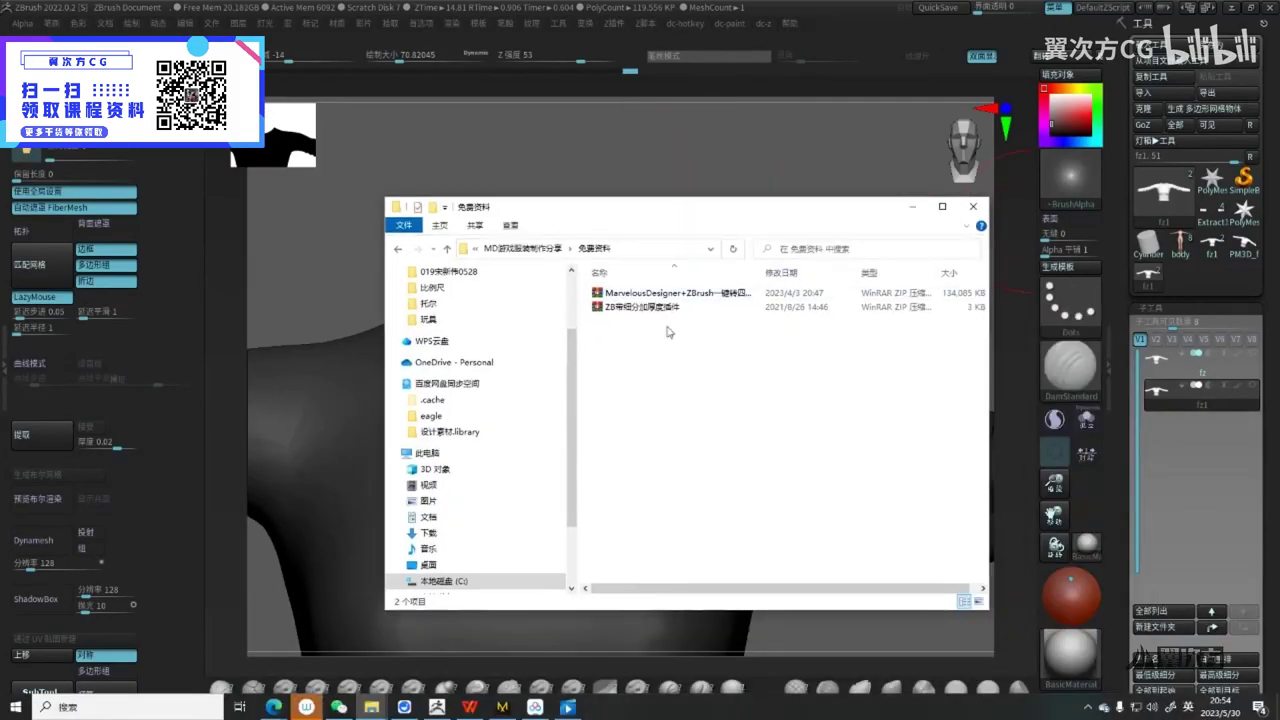
{"action": "left_click", "coordinate": [645, 307]}
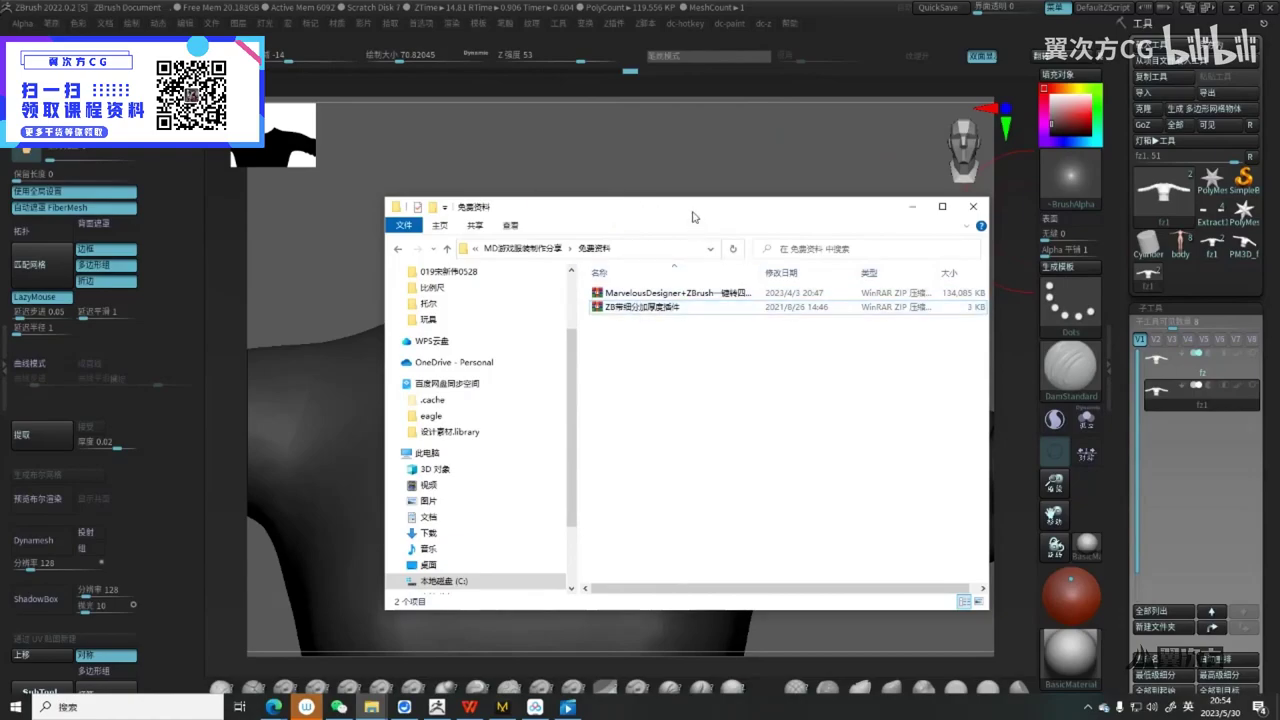
{"action": "left_click", "coordinate": [634, 187]}
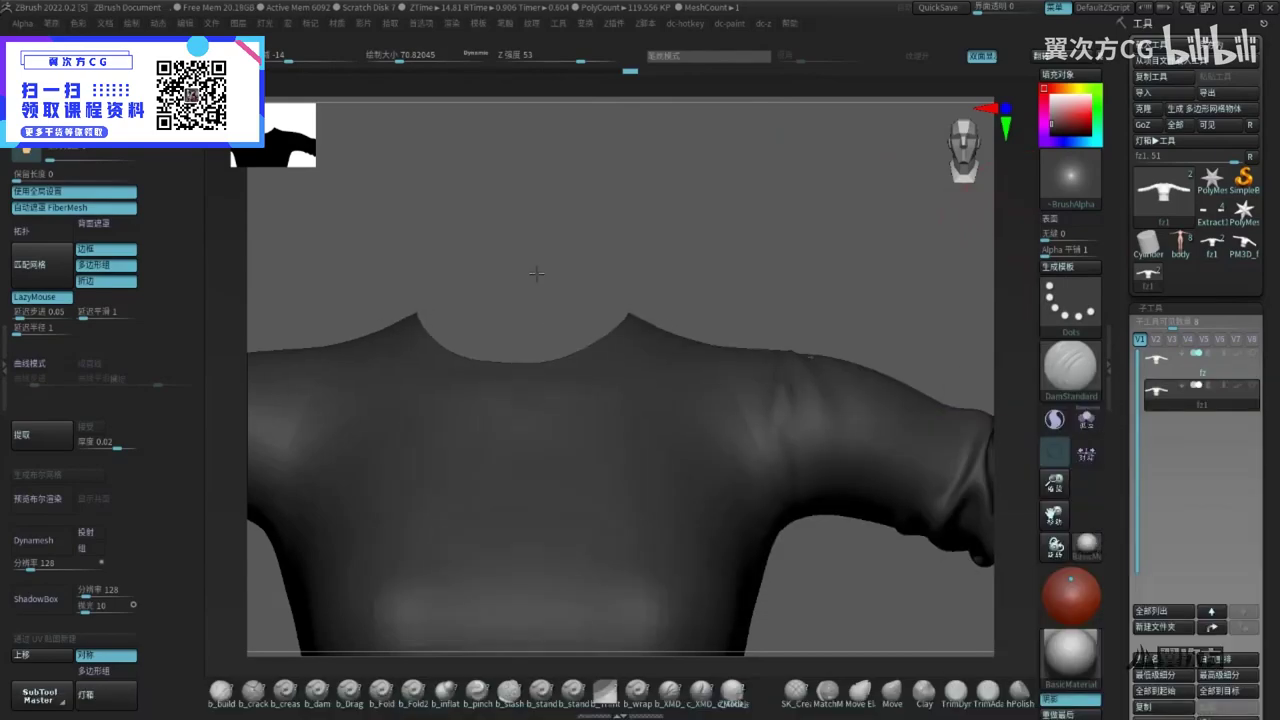
Run the Extrude Keep Subdiv plugin on fz1 to give the garment thickness
{"action": "left_click", "coordinate": [615, 23]}
{"action": "left_click", "coordinate": [667, 192]}
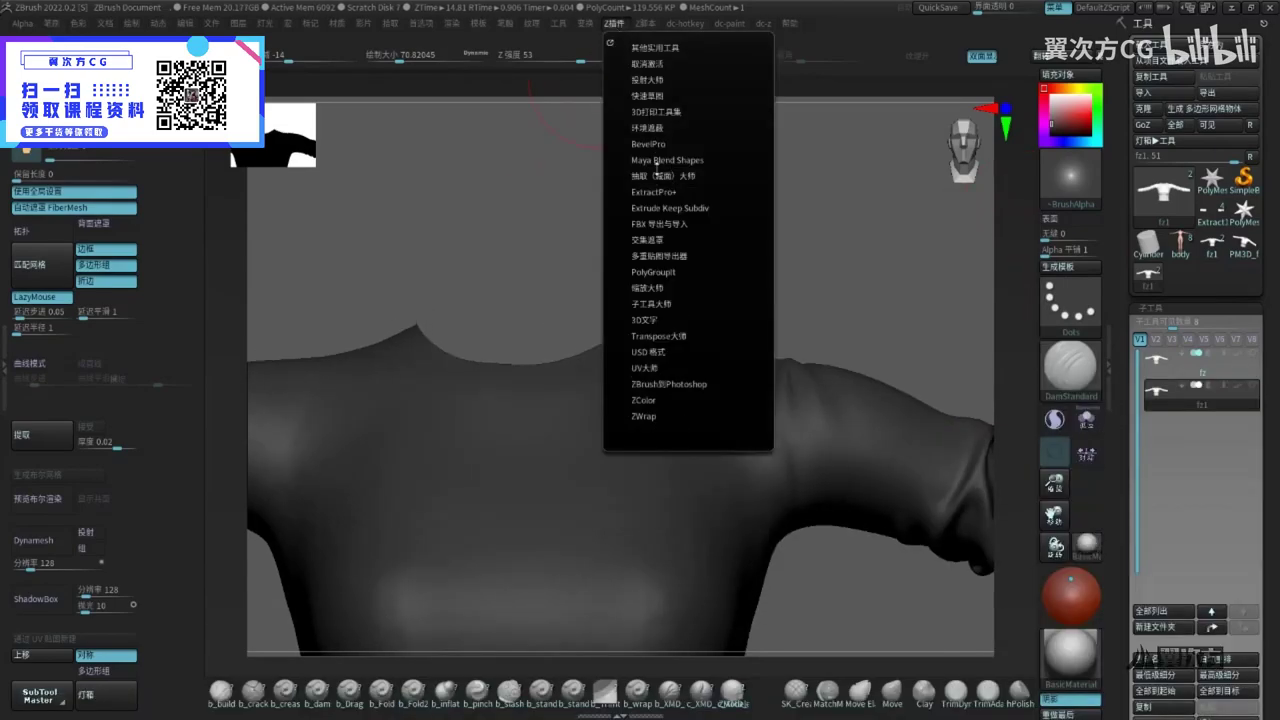
{"action": "left_click", "coordinate": [689, 208]}
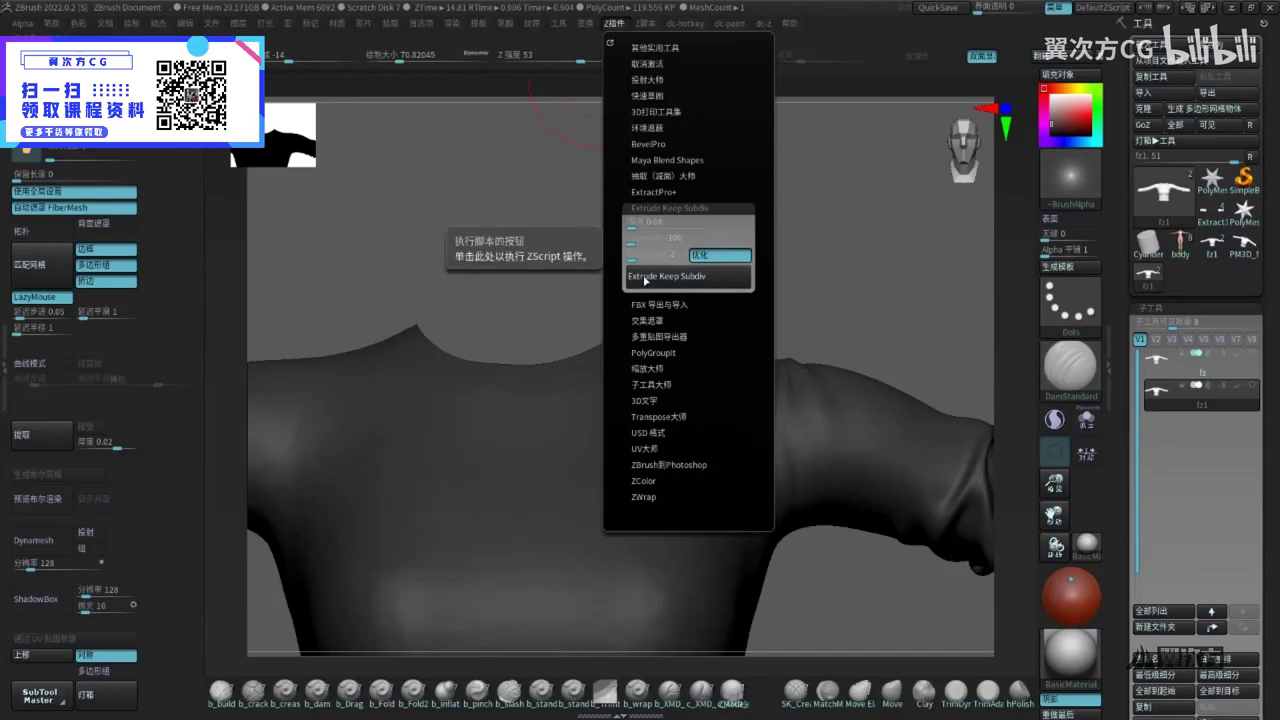
{"action": "left_click", "coordinate": [645, 279]}
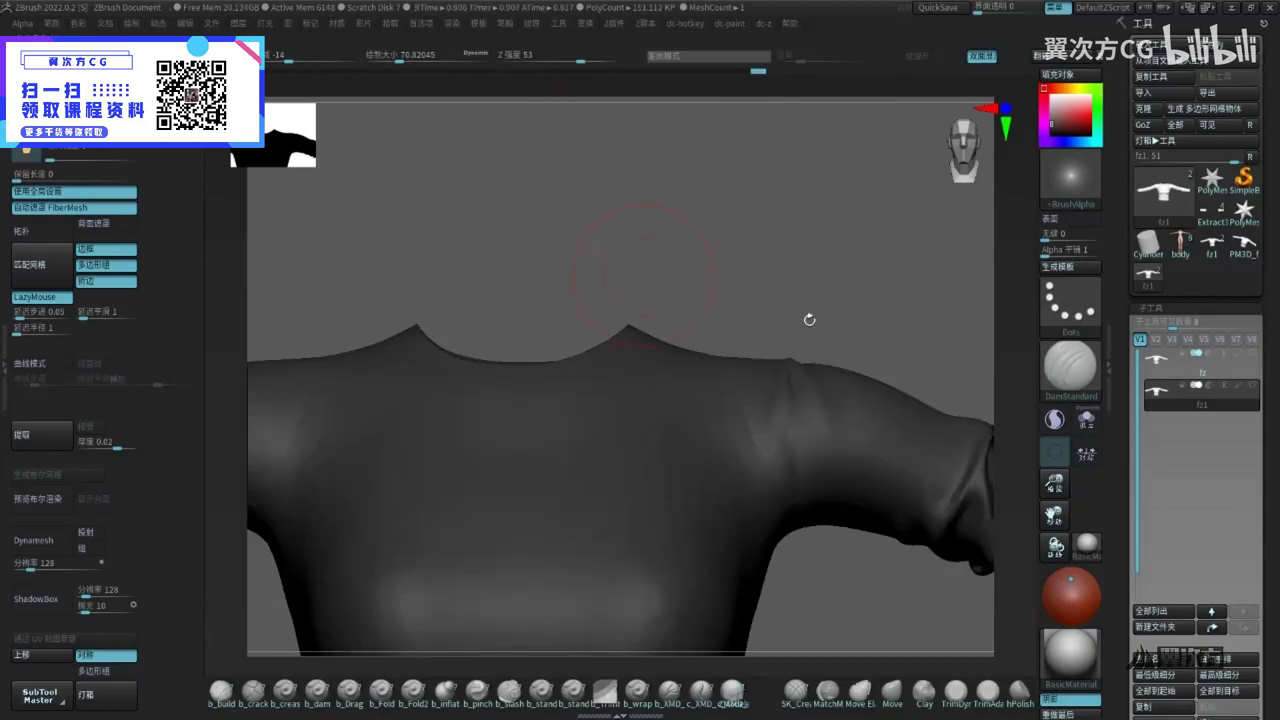
Examine the thickened neckline edge of fz1 close up from above
{"action": "right_click_drag", "start_coordinate": [600, 366], "coordinate": [631, 414], "text": "ctrl"}
{"action": "mouse_move", "coordinate": [742, 150]}
{"action": "right_mouse_down"}
{"action": "mouse_move", "coordinate": [734, 211]}
{"action": "mouse_move", "coordinate": [517, 289]}
{"action": "mouse_move", "coordinate": [535, 325]}
{"action": "right_mouse_up"}
{"action": "mouse_move", "coordinate": [560, 260]}
{"action": "right_mouse_down"}
{"action": "mouse_move", "coordinate": [634, 282]}
{"action": "mouse_move", "coordinate": [630, 300]}
{"action": "right_mouse_up"}
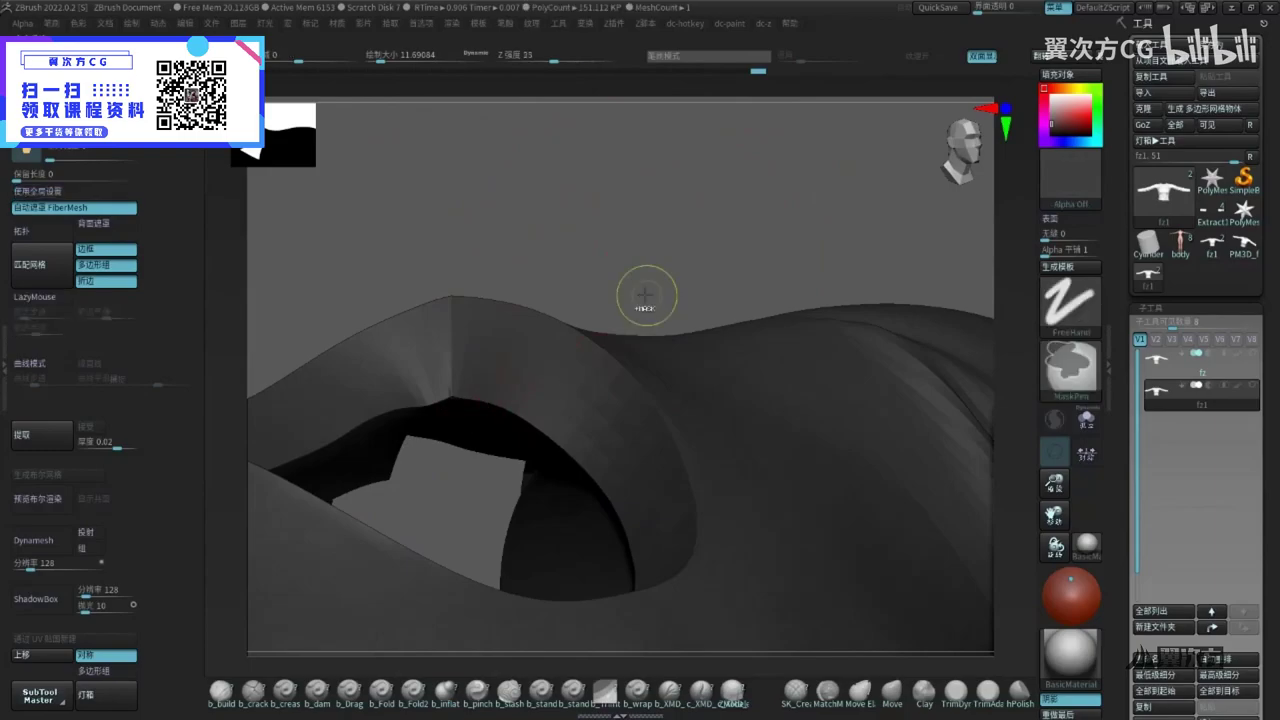
Undo the last thickness and run Extrude Keep Subdiv on fz1 again with a thickness of 0.01
{"action": "key", "text": "ctrl+z"}
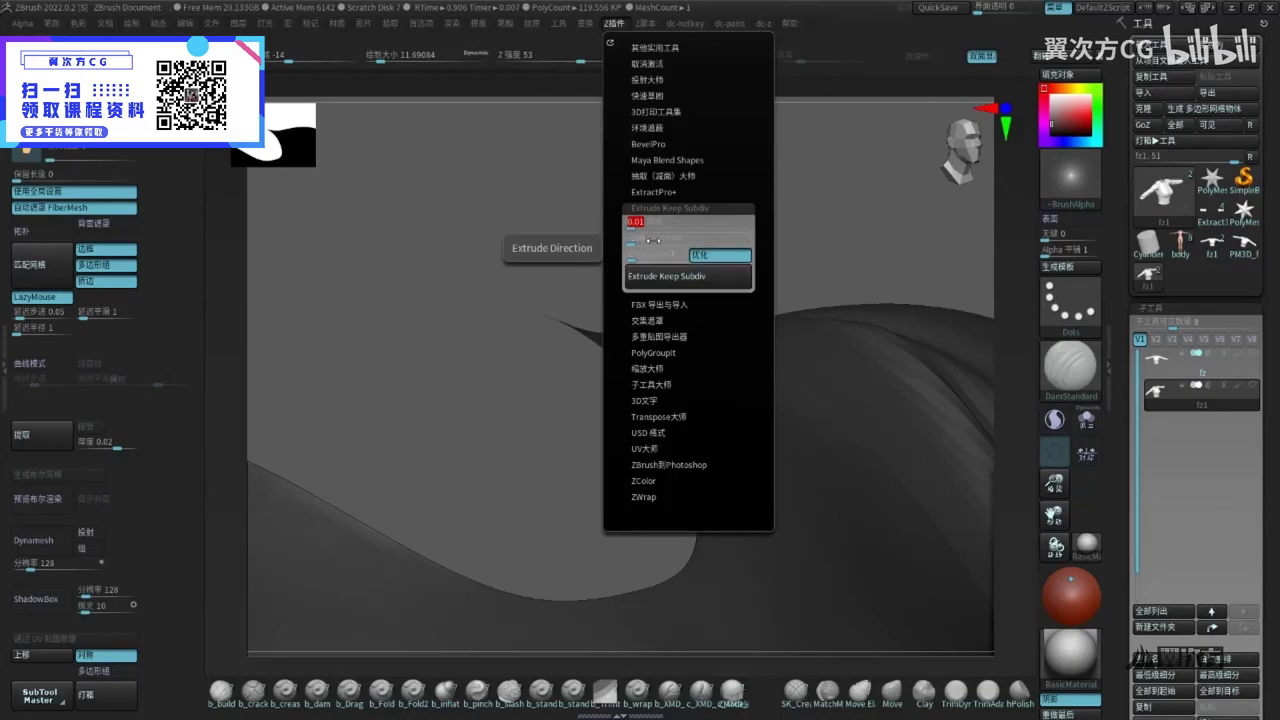
{"action": "left_click", "coordinate": [661, 276]}
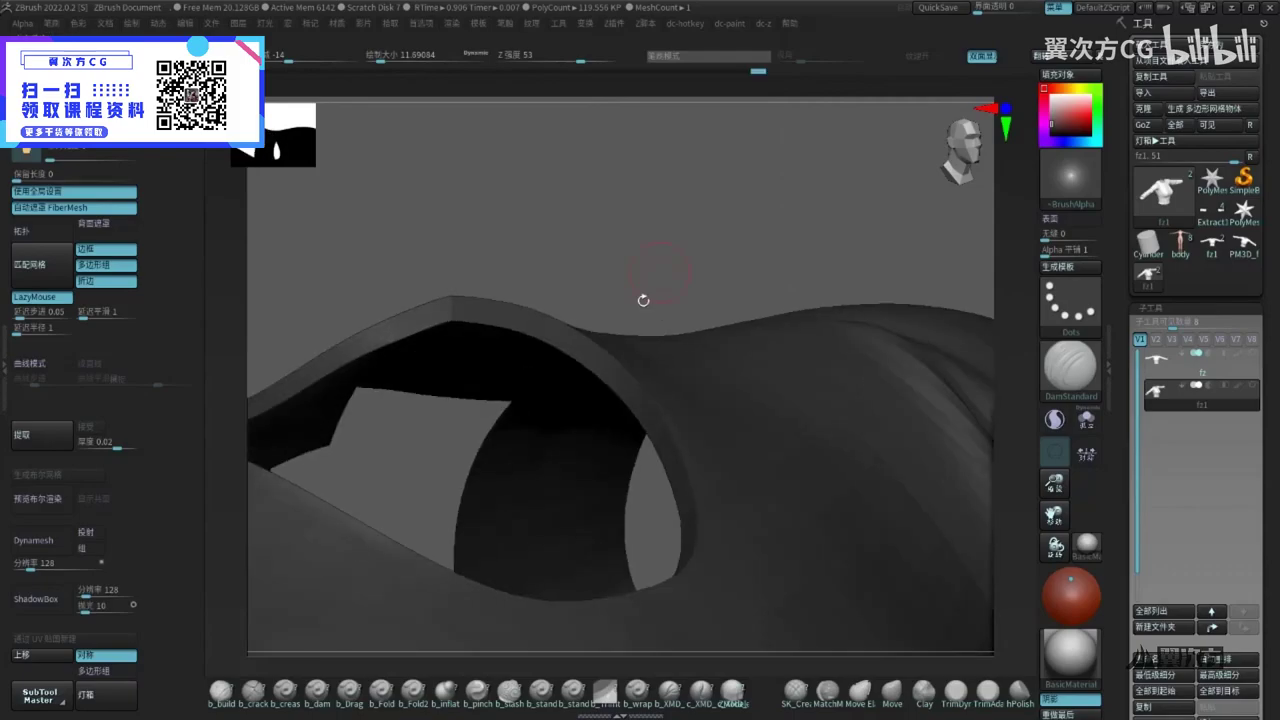
{"action": "right_click_drag", "start_coordinate": [550, 328], "coordinate": [635, 314]}
{"action": "left_click_drag", "start_coordinate": [635, 314], "coordinate": [624, 222]}
Replace the garment's thickness by running Extrude Keep Subdiv on fz1 with a thickness of 0.005
{"action": "left_click", "coordinate": [612, 23]}
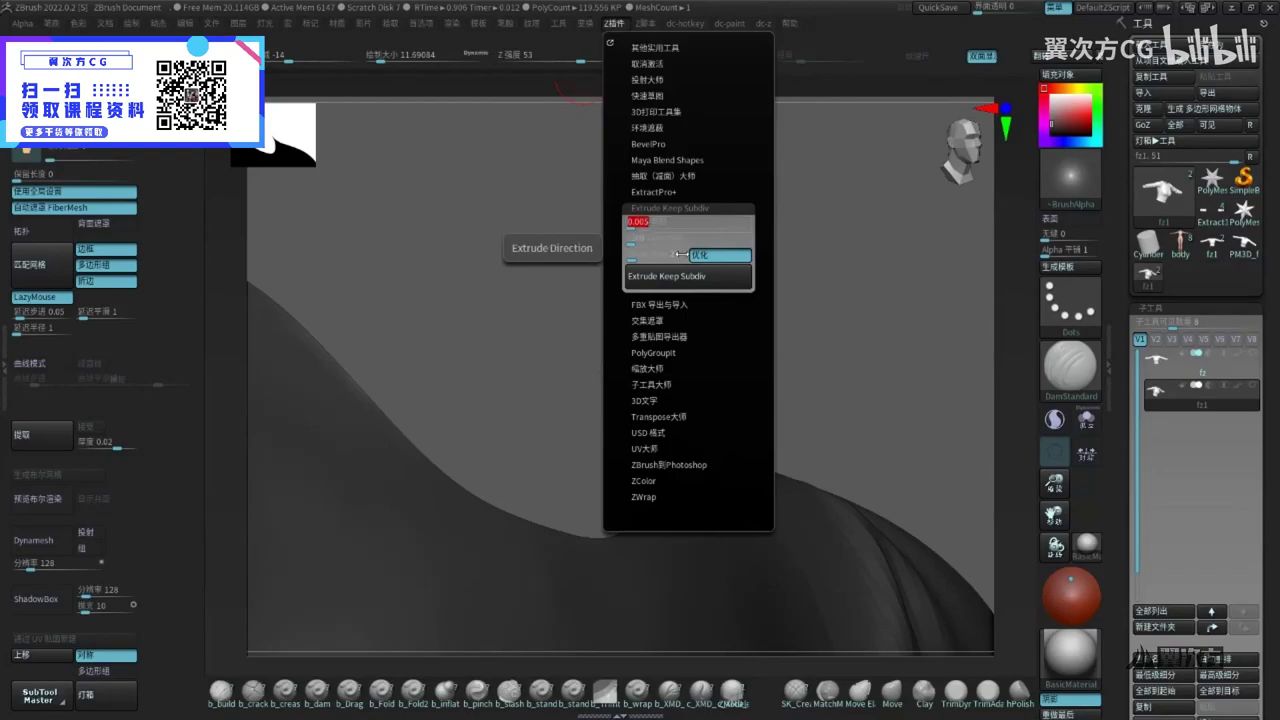
{"action": "left_click", "coordinate": [652, 277]}
{"action": "left_click_drag", "start_coordinate": [667, 264], "coordinate": [690, 310]}
{"action": "mouse_move", "coordinate": [663, 235]}
{"action": "left_mouse_down"}
{"action": "mouse_move", "coordinate": [720, 264]}
{"action": "mouse_move", "coordinate": [760, 380]}
{"action": "left_mouse_up"}
{"action": "left_click_drag", "start_coordinate": [718, 478], "coordinate": [736, 350]}
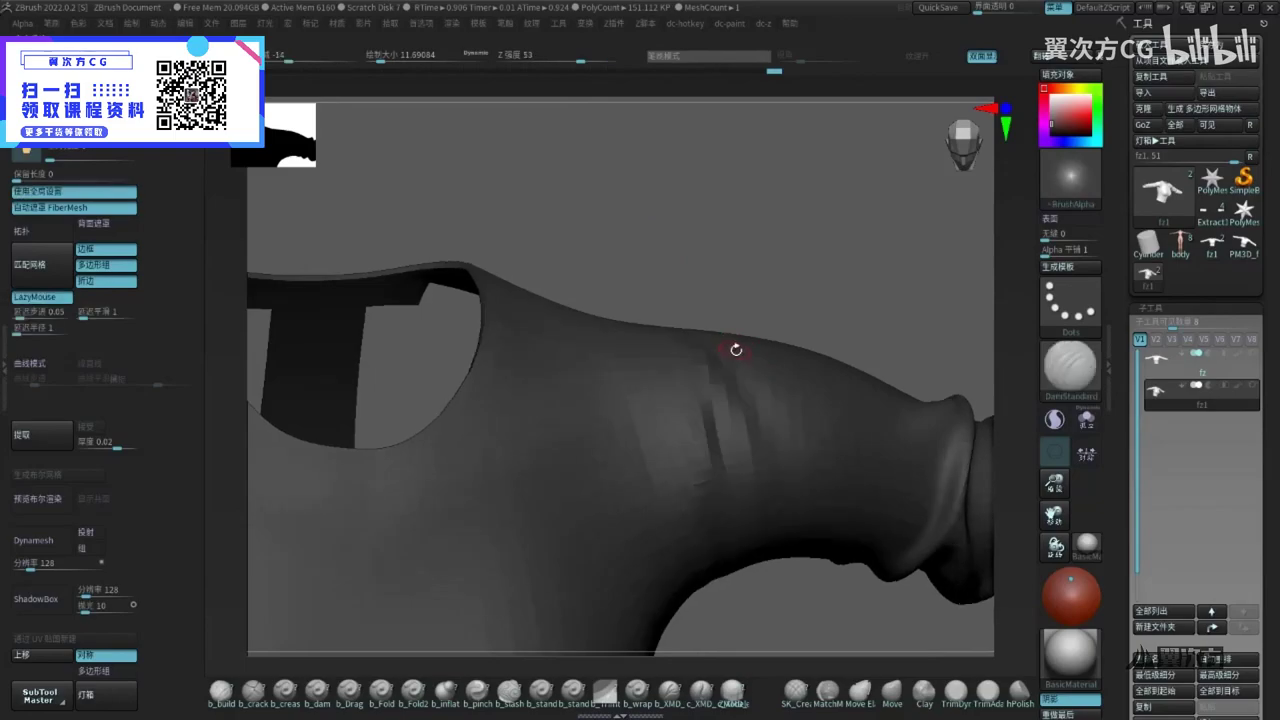
Examine the thinner neckline edge and the shoulder of fz1 from several angles and subdivision levels
{"action": "left_click_drag", "start_coordinate": [661, 227], "coordinate": [695, 290]}
{"action": "key", "text": "space"}
{"action": "left_click", "coordinate": [715, 553]}
{"action": "mouse_move", "coordinate": [540, 180]}
{"action": "left_mouse_down", "text": "alt"}
{"action": "mouse_move", "coordinate": [655, 342]}
{"action": "mouse_move", "coordinate": [657, 314]}
{"action": "mouse_move", "coordinate": [600, 263]}
{"action": "mouse_move", "coordinate": [665, 245]}
{"action": "mouse_move", "coordinate": [680, 257]}
{"action": "mouse_move", "coordinate": [640, 231]}
{"action": "mouse_move", "coordinate": [597, 263]}
{"action": "mouse_move", "coordinate": [645, 302]}
{"action": "mouse_move", "coordinate": [669, 251]}
{"action": "mouse_move", "coordinate": [577, 300]}
{"action": "mouse_move", "coordinate": [680, 176]}
{"action": "mouse_move", "coordinate": [787, 331]}
{"action": "mouse_move", "coordinate": [809, 323]}
{"action": "mouse_move", "coordinate": [657, 345]}
{"action": "mouse_move", "coordinate": [658, 285]}
{"action": "mouse_move", "coordinate": [706, 197]}
{"action": "mouse_move", "coordinate": [682, 393]}
{"action": "left_mouse_up", "text": "alt"}
{"action": "right_click_drag", "start_coordinate": [682, 393], "coordinate": [646, 369], "text": "ctrl"}
{"action": "key", "text": "shift+d"}
{"action": "key", "text": "shift+d"}
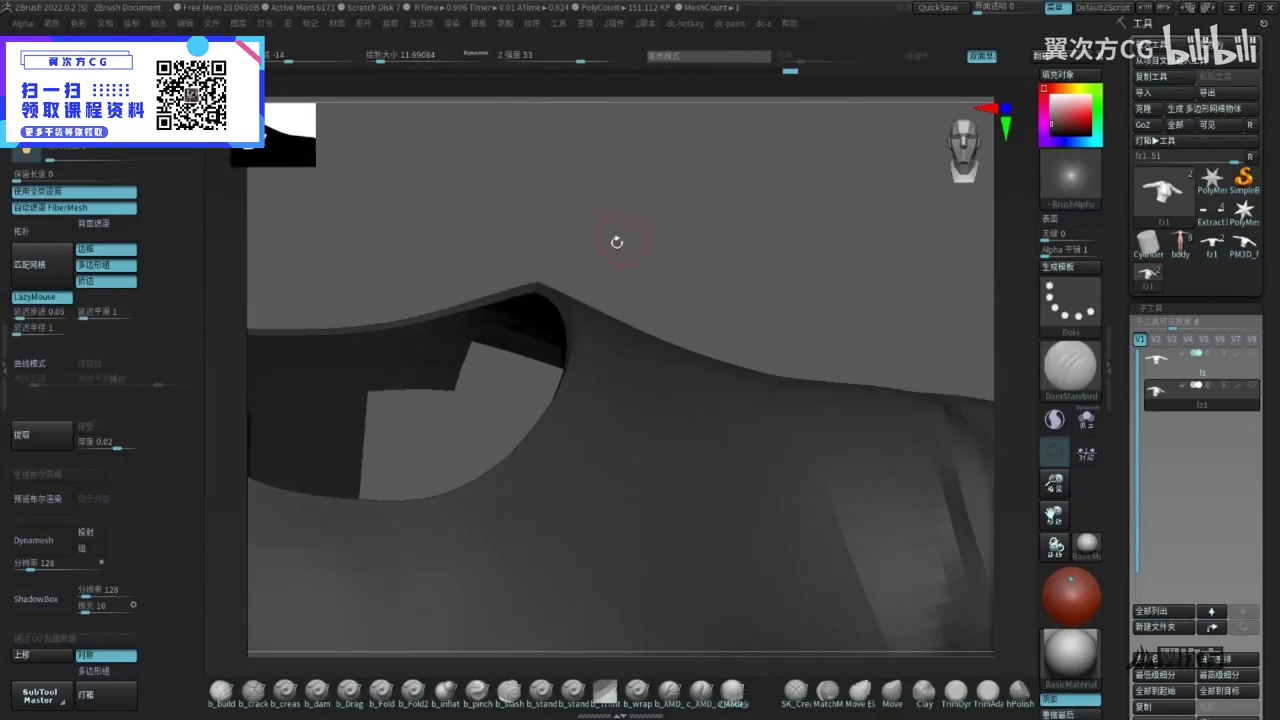
Undo the thickness and rerun Extrude Keep Subdiv on fz1 with thickness 0.005 and extrude direction -100
{"action": "right_click_drag", "start_coordinate": [623, 237], "coordinate": [694, 251], "text": "alt"}
{"action": "left_click_drag", "start_coordinate": [694, 251], "coordinate": [711, 238]}
{"action": "left_click", "coordinate": [614, 24]}
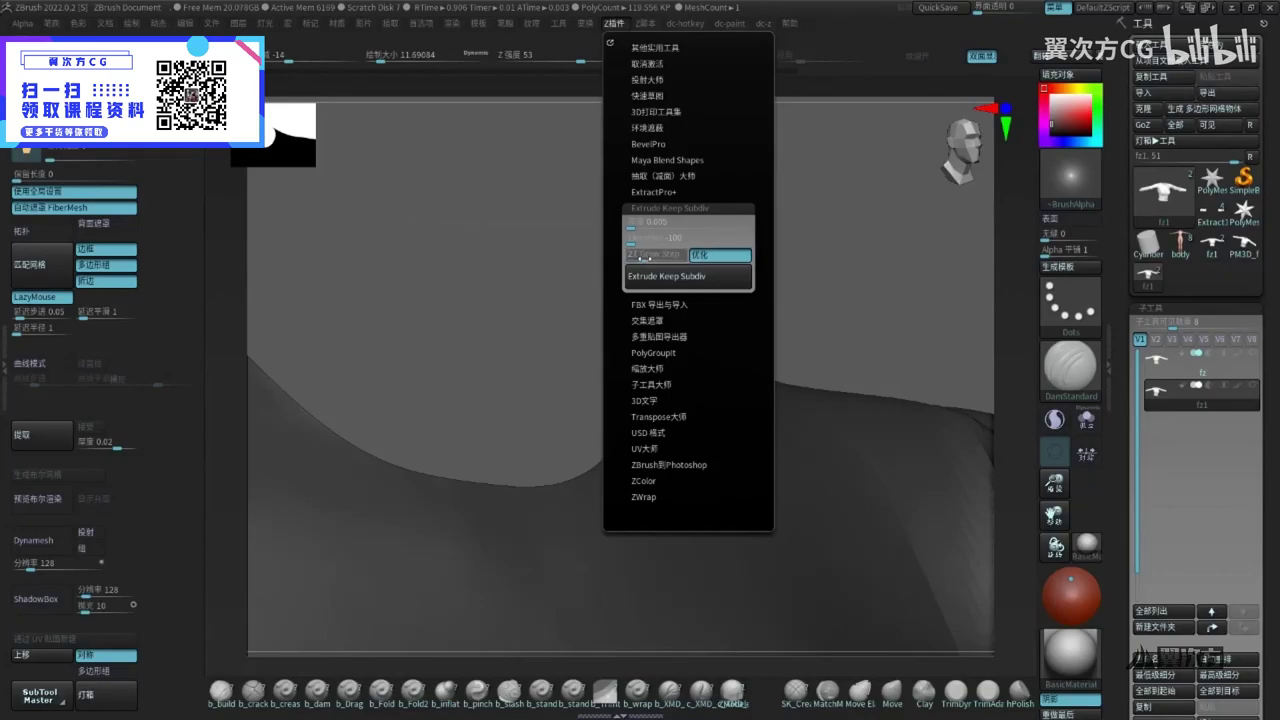
{"action": "left_click", "coordinate": [705, 270]}
{"action": "mouse_move", "coordinate": [707, 267]}
{"action": "right_mouse_down"}
{"action": "mouse_move", "coordinate": [746, 335]}
{"action": "mouse_move", "coordinate": [772, 330]}
{"action": "mouse_move", "coordinate": [917, 437]}
{"action": "mouse_move", "coordinate": [880, 286]}
{"action": "mouse_move", "coordinate": [919, 257]}
{"action": "right_mouse_up"}
{"action": "left_click_drag", "start_coordinate": [915, 221], "coordinate": [766, 271], "text": "shift"}
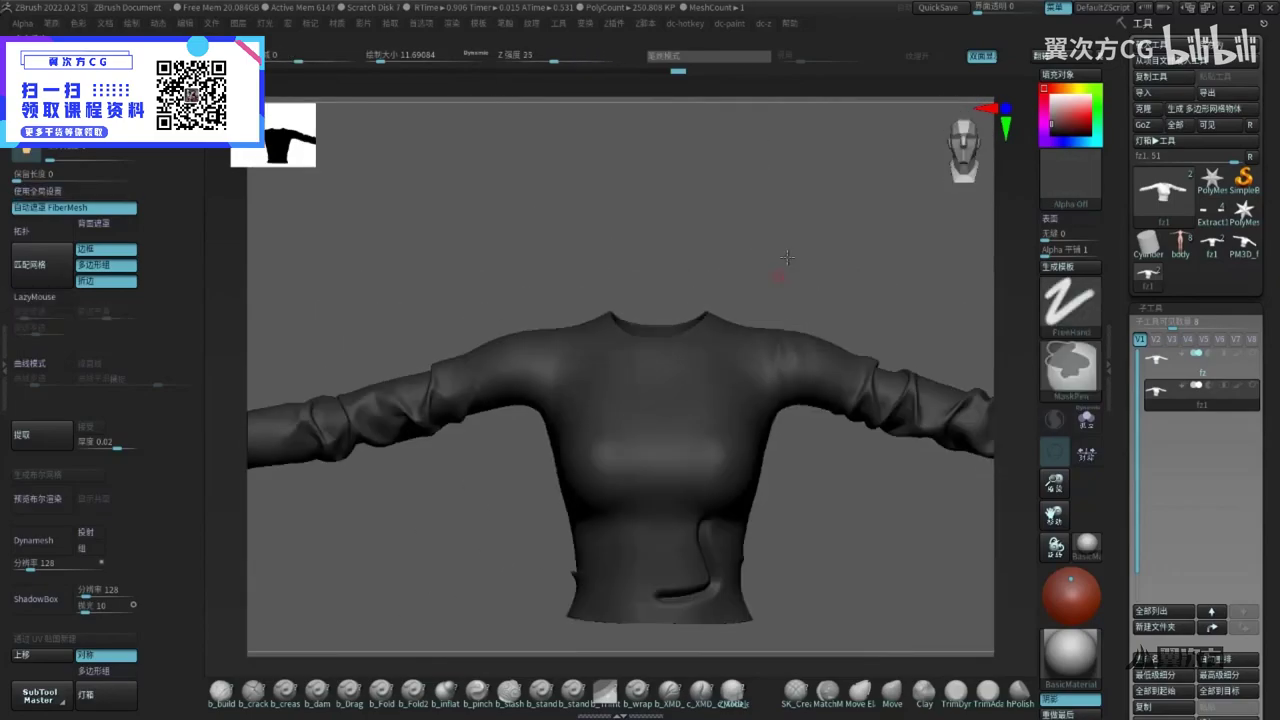
Inspect fz1's wireframe at lower subdivision levels from front and back, and compare the sleeve folds close up at different levels
{"action": "key", "text": "shift+f"}
{"action": "key", "text": "shift+d"}
{"action": "key", "text": "shift+d"}
{"action": "key", "text": "shift+f"}
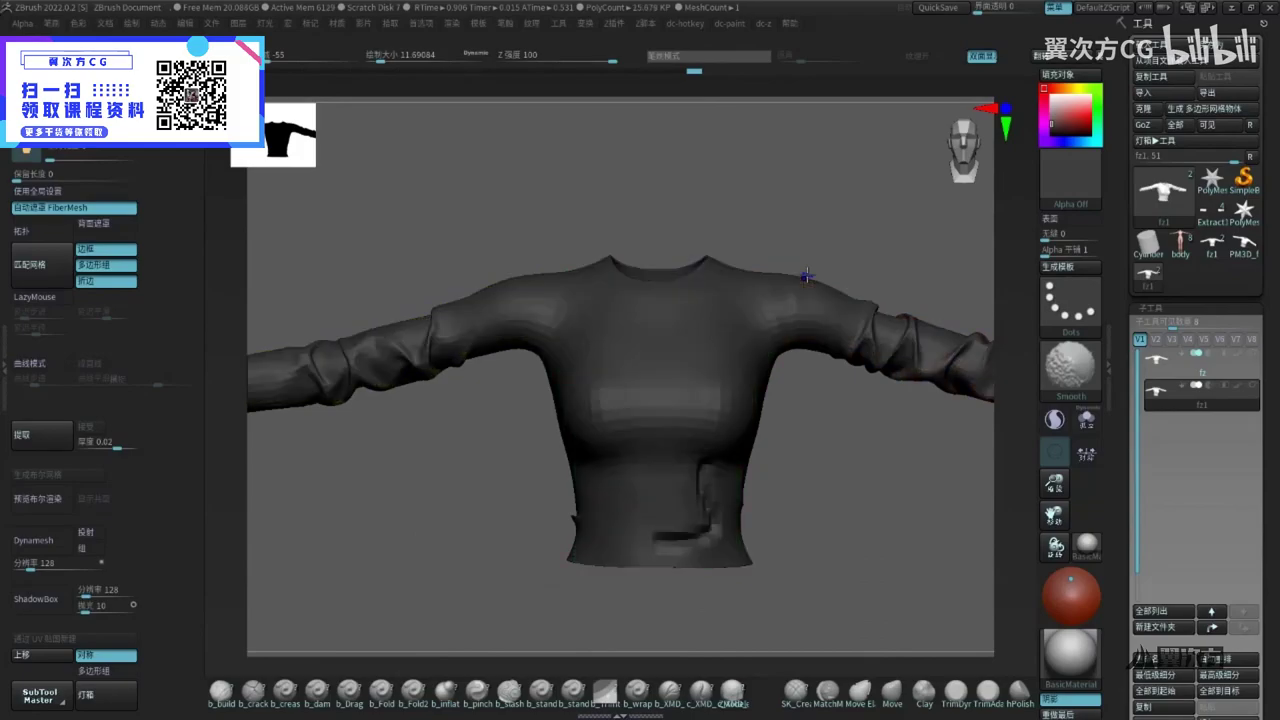
{"action": "key", "text": "shift+f"}
{"action": "right_click_drag", "start_coordinate": [714, 352], "coordinate": [893, 490], "text": "ctrl"}
{"action": "mouse_move", "coordinate": [893, 489]}
{"action": "left_mouse_down"}
{"action": "mouse_move", "coordinate": [595, 468]}
{"action": "mouse_move", "coordinate": [470, 404]}
{"action": "left_mouse_up"}
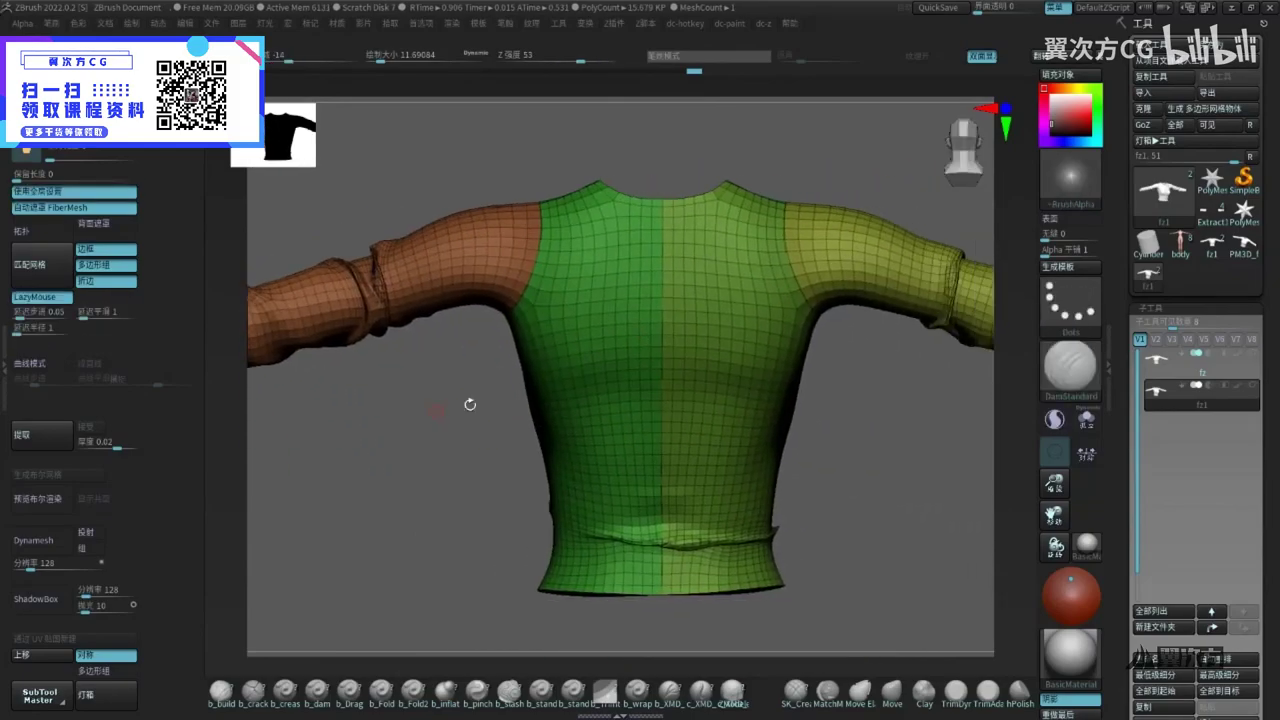
{"action": "right_click_drag", "start_coordinate": [354, 375], "coordinate": [575, 540], "text": "alt"}
{"action": "key", "text": "d"}
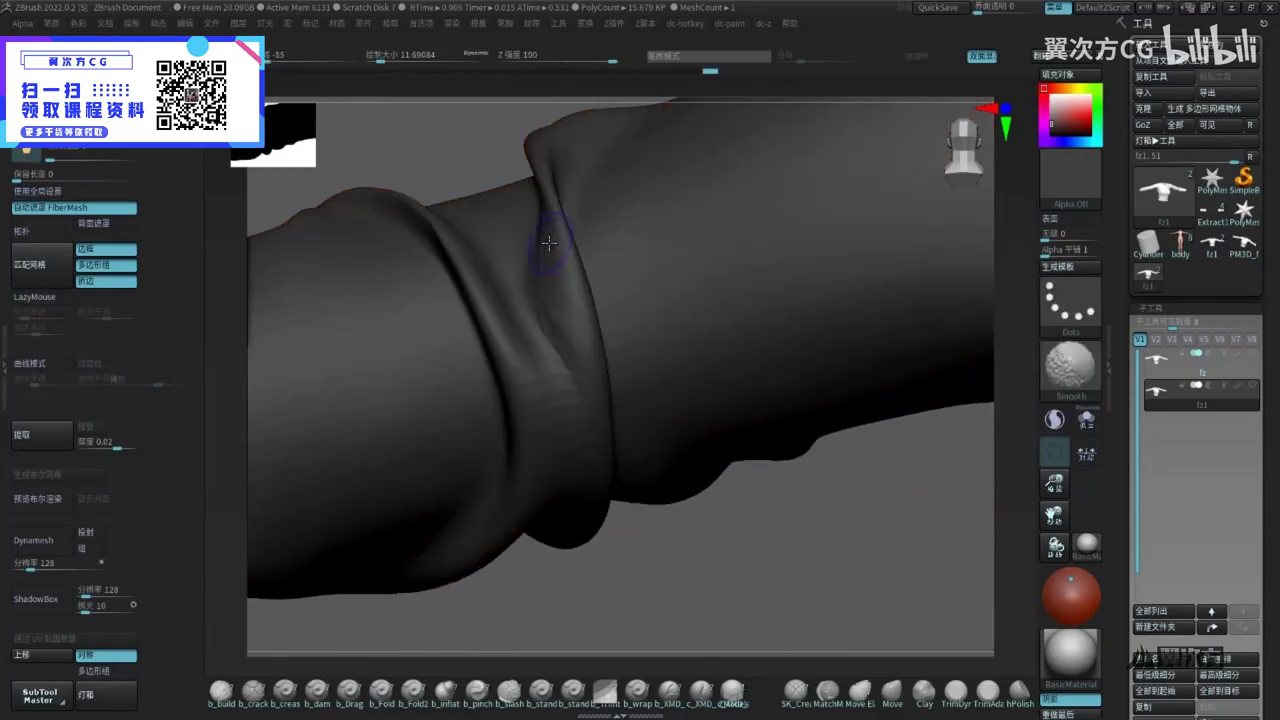
{"action": "key", "text": "shift+d"}
{"action": "key", "text": "d"}
Check the thickened top from the front at a high subdivision level, with and without the polygroup wireframe
{"action": "mouse_move", "coordinate": [578, 311]}
{"action": "right_mouse_down"}
{"action": "mouse_move", "coordinate": [672, 478]}
{"action": "mouse_move", "coordinate": [654, 569]}
{"action": "mouse_move", "coordinate": [757, 569]}
{"action": "mouse_move", "coordinate": [674, 314]}
{"action": "mouse_move", "coordinate": [890, 285]}
{"action": "right_mouse_up"}
{"action": "right_click_drag", "start_coordinate": [890, 285], "coordinate": [682, 288], "text": "ctrl"}
{"action": "right_click_drag", "start_coordinate": [682, 288], "coordinate": [729, 194], "text": "alt"}
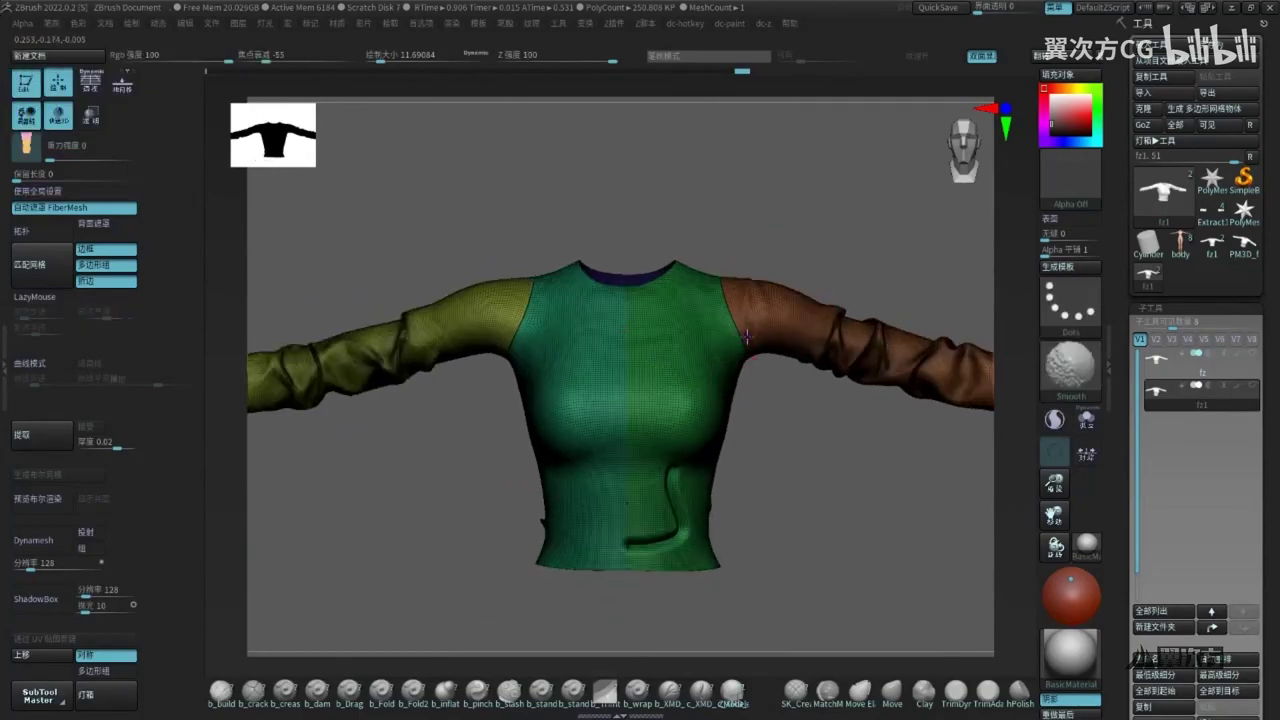
{"action": "key", "text": "shift+f"}
{"action": "mouse_move", "coordinate": [722, 385]}
{"action": "right_mouse_down", "text": "shift"}
{"action": "mouse_move", "coordinate": [805, 432]}
{"action": "mouse_move", "coordinate": [757, 422]}
{"action": "right_mouse_up", "text": "shift"}
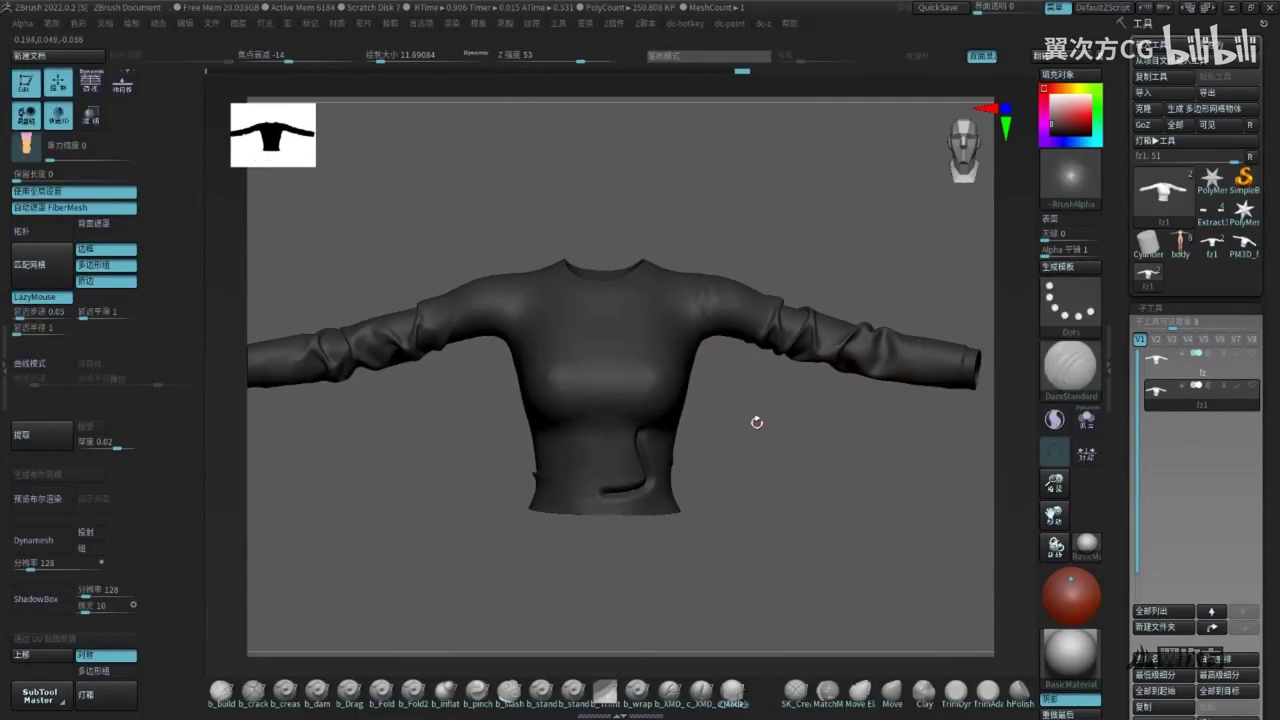
{"action": "mouse_move", "coordinate": [752, 468]}
{"action": "right_mouse_down", "text": "ctrl"}
{"action": "mouse_move", "coordinate": [774, 409]}
{"action": "mouse_move", "coordinate": [756, 465]}
{"action": "right_mouse_up", "text": "ctrl"}
{"action": "key", "text": "shift+f"}
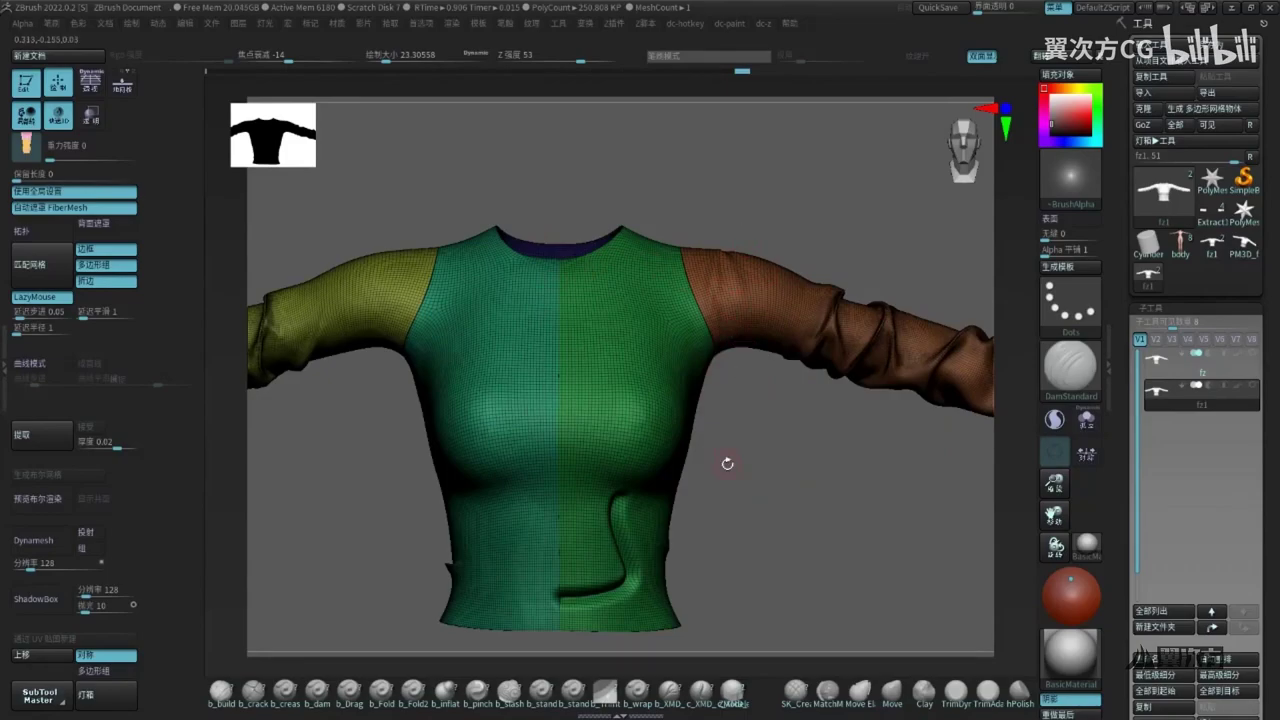
{"action": "right_click_drag", "start_coordinate": [738, 284], "coordinate": [689, 338], "text": "alt"}
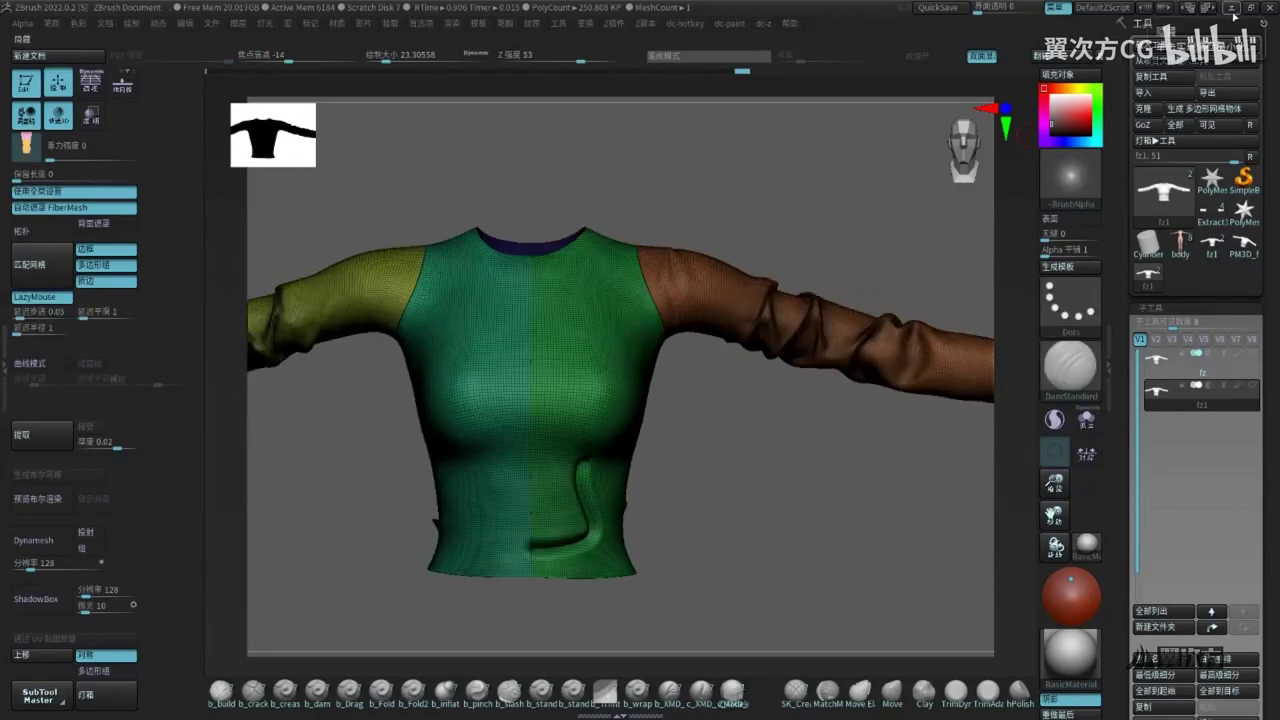
{"action": "right_click_drag", "start_coordinate": [680, 491], "coordinate": [727, 428], "text": "alt"}
{"action": "right_click_drag", "start_coordinate": [727, 428], "coordinate": [700, 378], "text": "ctrl"}
{"action": "right_click_drag", "start_coordinate": [667, 411], "coordinate": [669, 443], "text": "alt"}
{"action": "key", "text": "shift+f"}
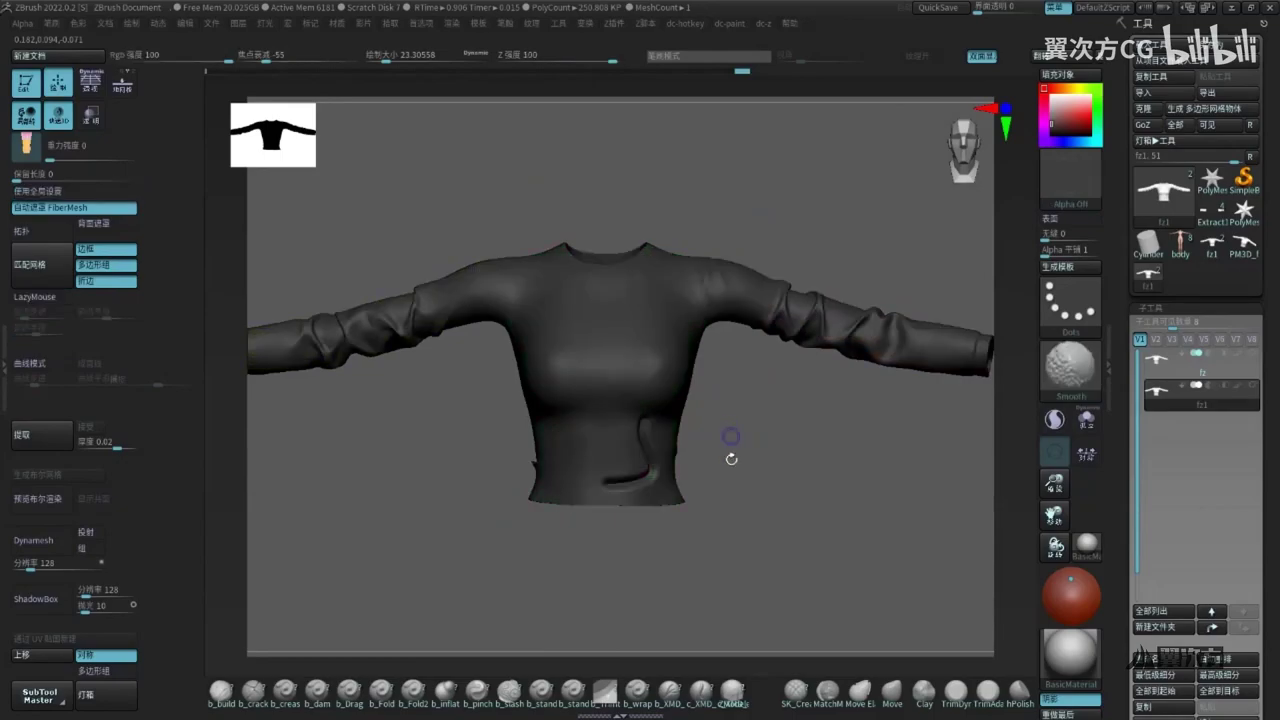
{"action": "mouse_move", "coordinate": [580, 363]}
{"action": "right_mouse_down"}
{"action": "mouse_move", "coordinate": [806, 466]}
{"action": "mouse_move", "coordinate": [812, 444]}
{"action": "mouse_move", "coordinate": [763, 391]}
{"action": "right_mouse_up"}
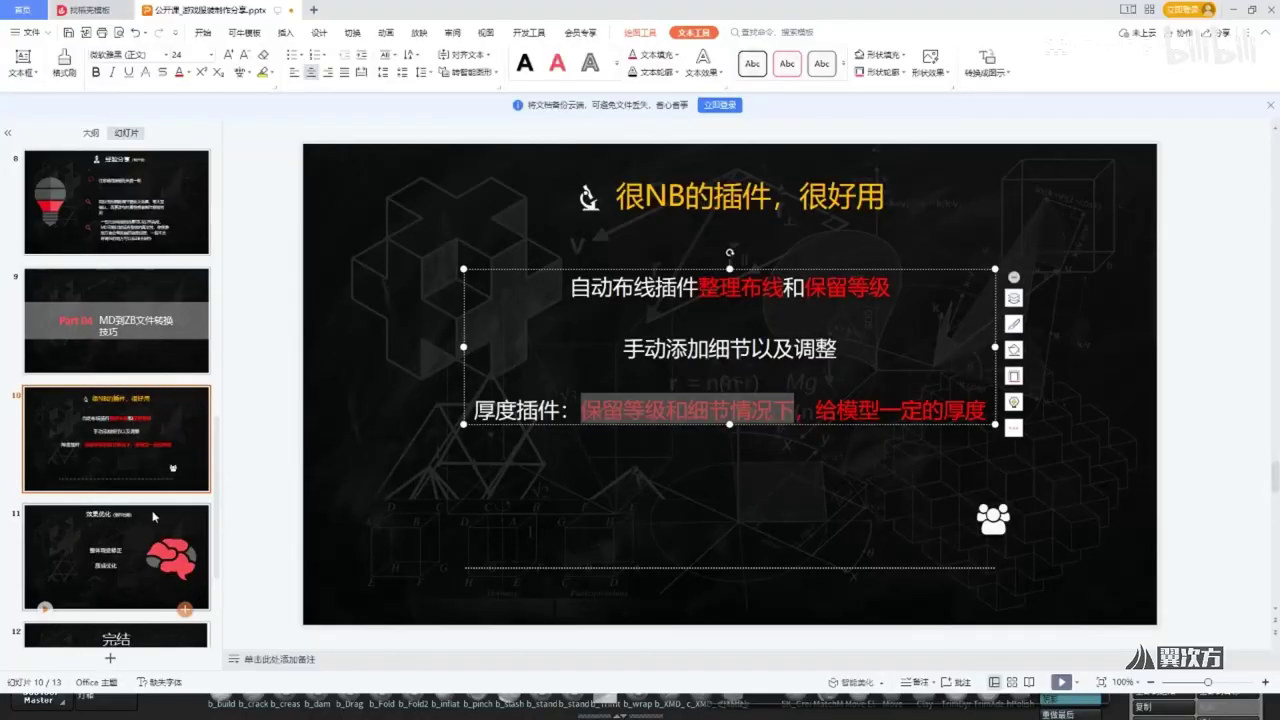
Present the 效果优化 slide, highlighting its 整体瑕疵修正 and 质感优化 lines, and bring up the 完结 slide
{"action": "left_click", "coordinate": [170, 425]}
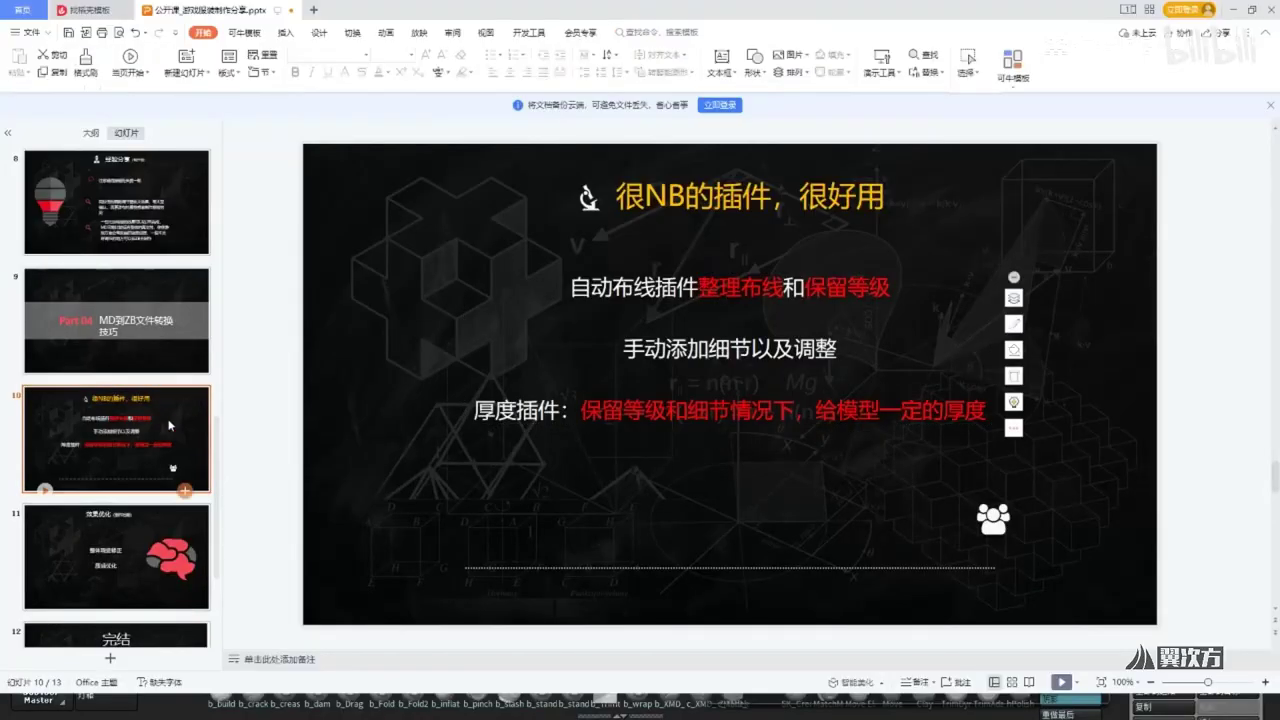
{"action": "left_click", "coordinate": [204, 563]}
{"action": "left_click_drag", "start_coordinate": [612, 360], "coordinate": [729, 356]}
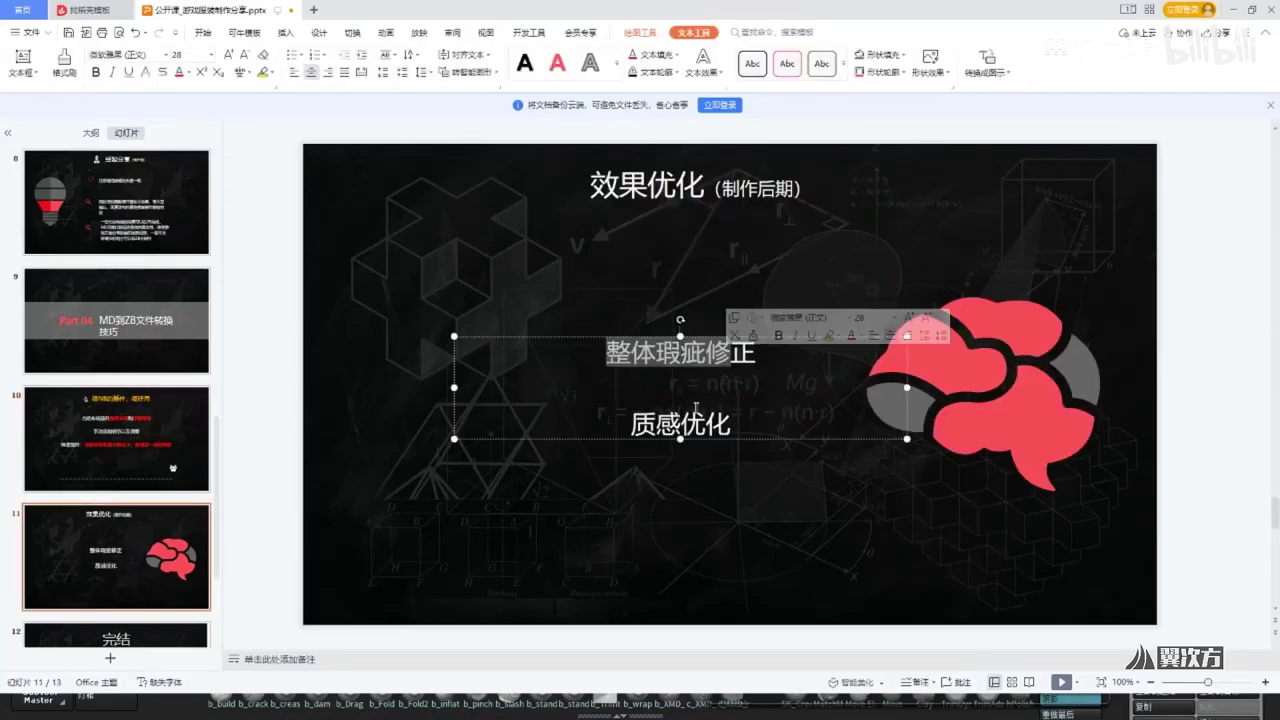
{"action": "left_click_drag", "start_coordinate": [658, 424], "coordinate": [708, 416]}
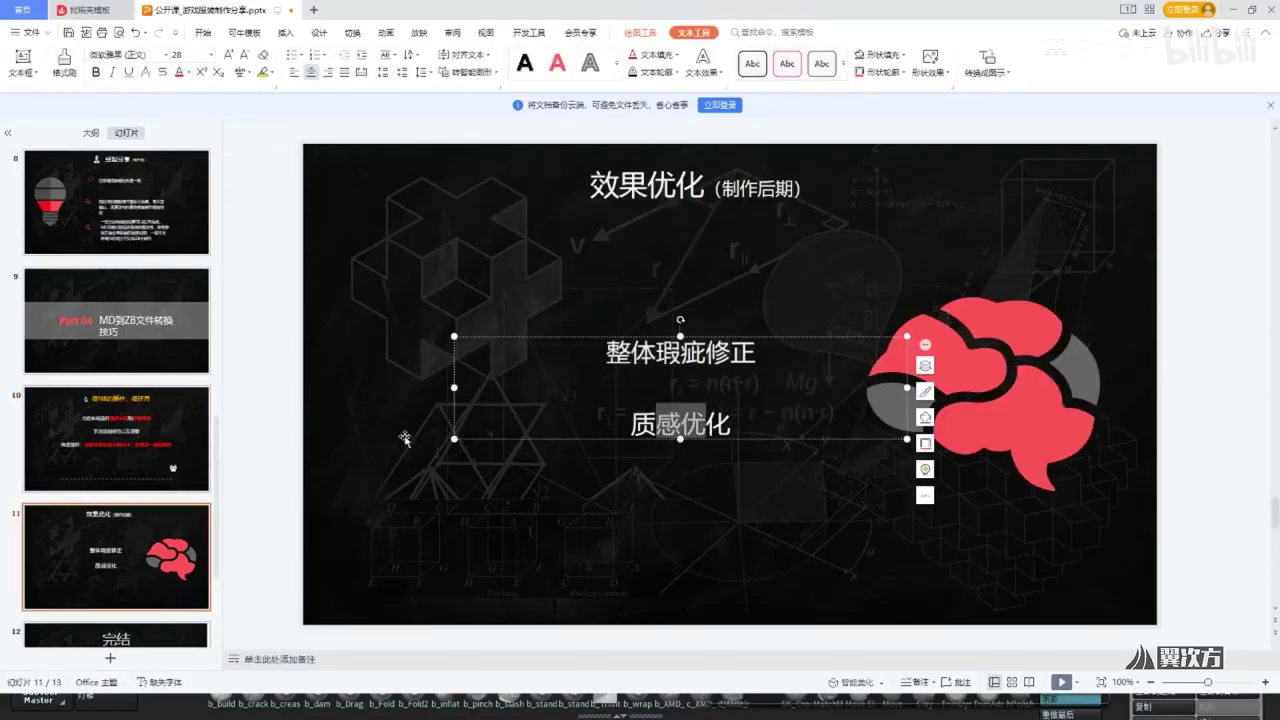
{"action": "scroll", "coordinate": [142, 473], "scroll_direction": "down", "scroll_amount": 2}
{"action": "left_click", "coordinate": [177, 516]}
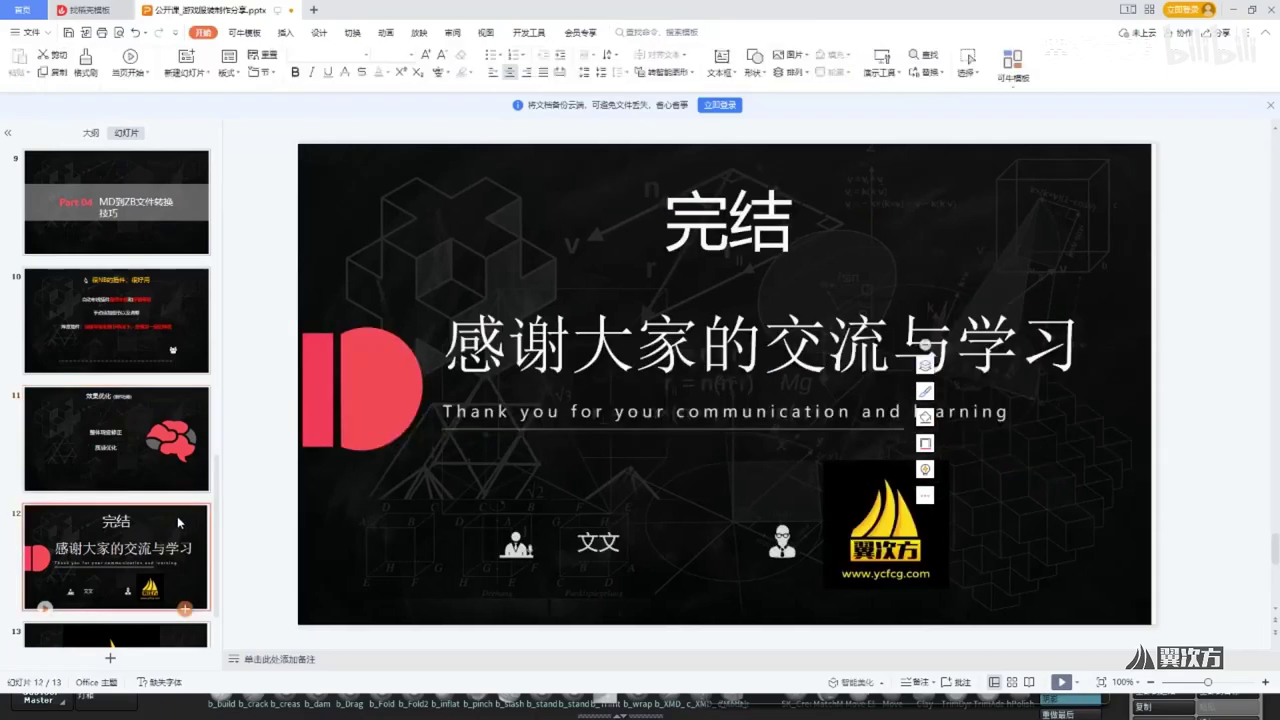
Leave the slides for the recorded jacket demo, play it ahead from the OBJ export to the ZBrush sculpting, and pause on the jacket's back
{"action": "left_click", "coordinate": [1236, 7]}
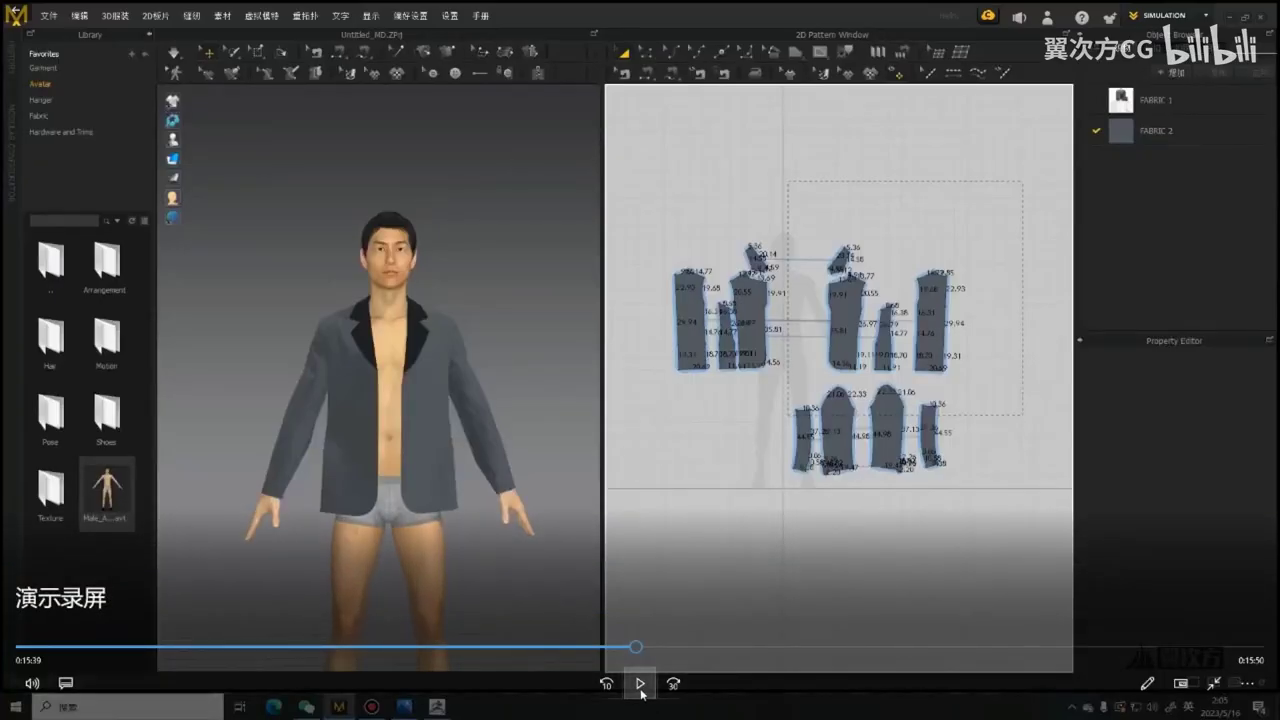
{"action": "left_click", "coordinate": [640, 686]}
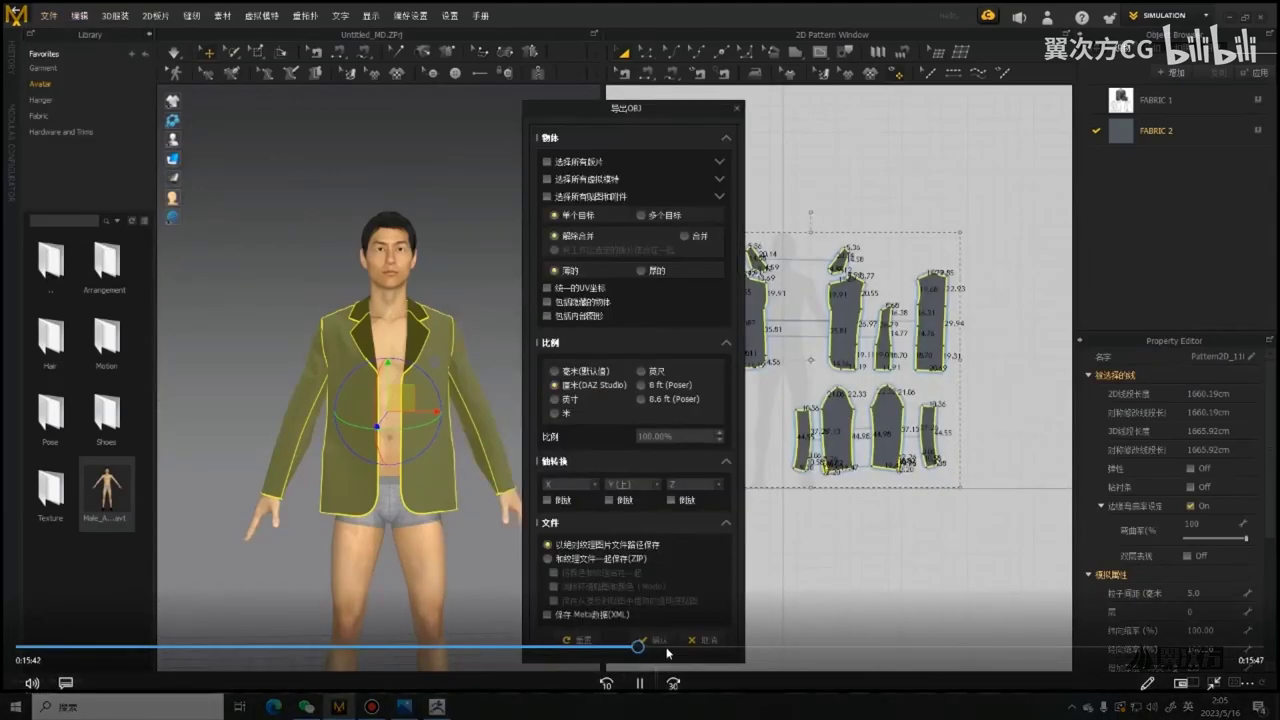
{"action": "left_click", "coordinate": [667, 648]}
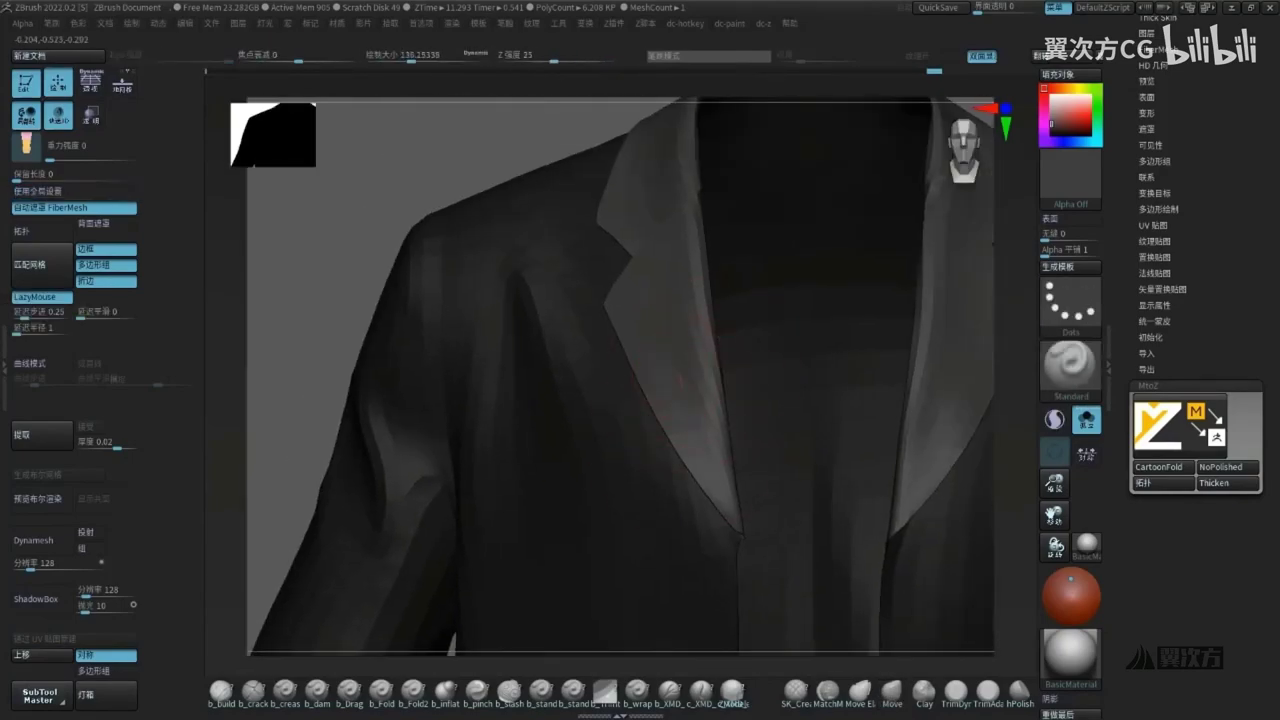
{"action": "mouse_move", "coordinate": [760, 440]}
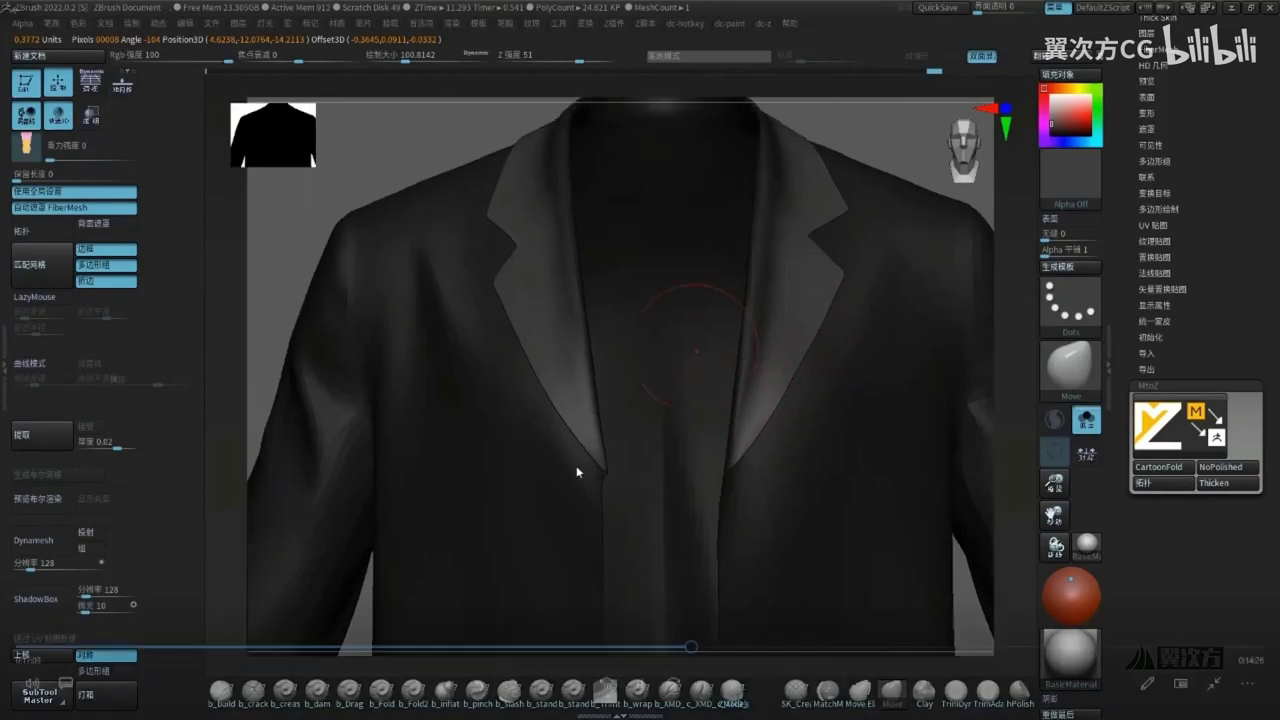
{"action": "mouse_move", "coordinate": [659, 602]}
{"action": "mouse_move", "coordinate": [706, 645]}
{"action": "left_mouse_down"}
{"action": "mouse_move", "coordinate": [721, 650]}
{"action": "mouse_move", "coordinate": [705, 651]}
{"action": "left_mouse_up"}
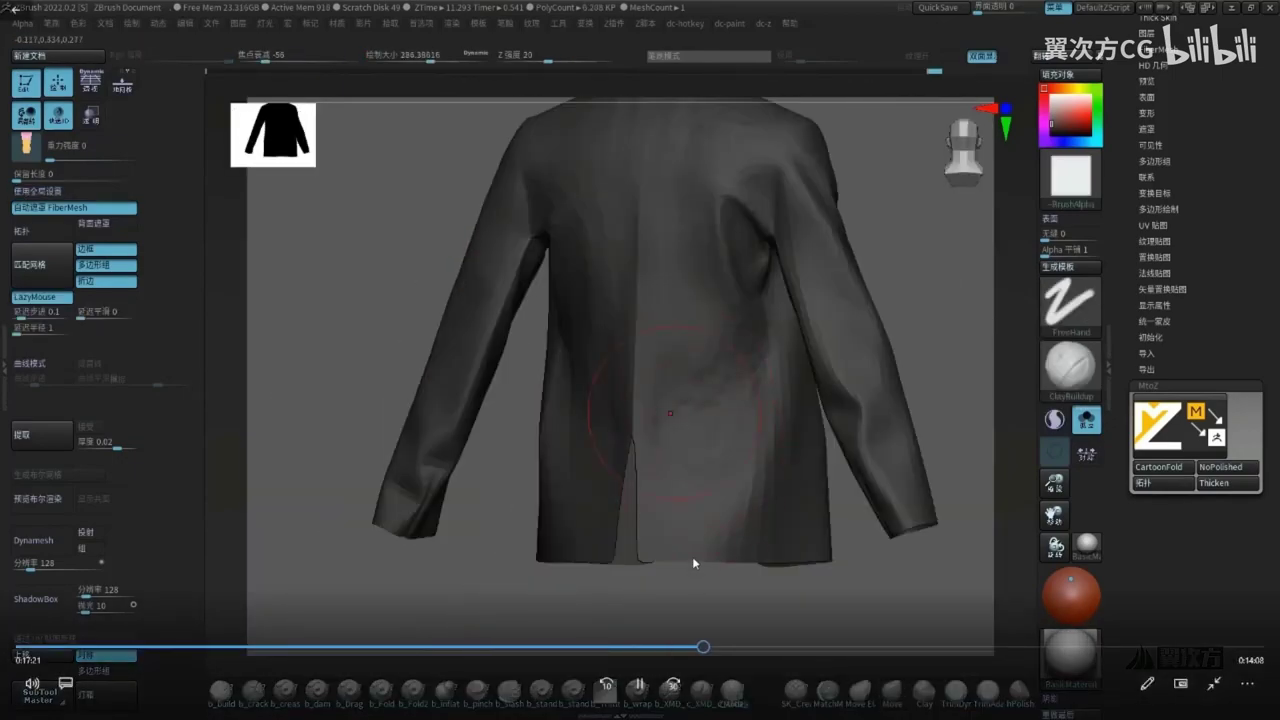
{"action": "left_click", "coordinate": [641, 690]}
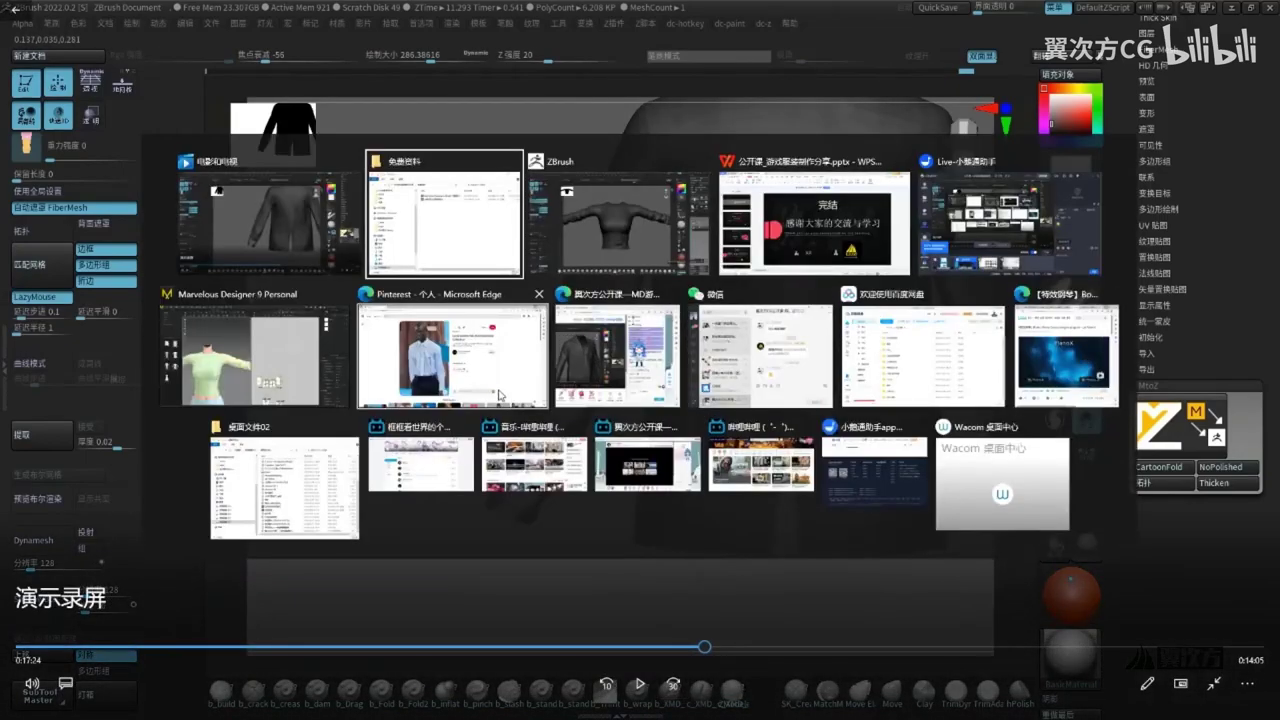
Switch to Pinterest in the browser and look through the jackets suggested for the brown asymmetric blazer
{"action": "left_click", "coordinate": [587, 361]}
{"action": "key", "text": "alt+Tab"}
{"action": "left_click", "coordinate": [654, 363]}
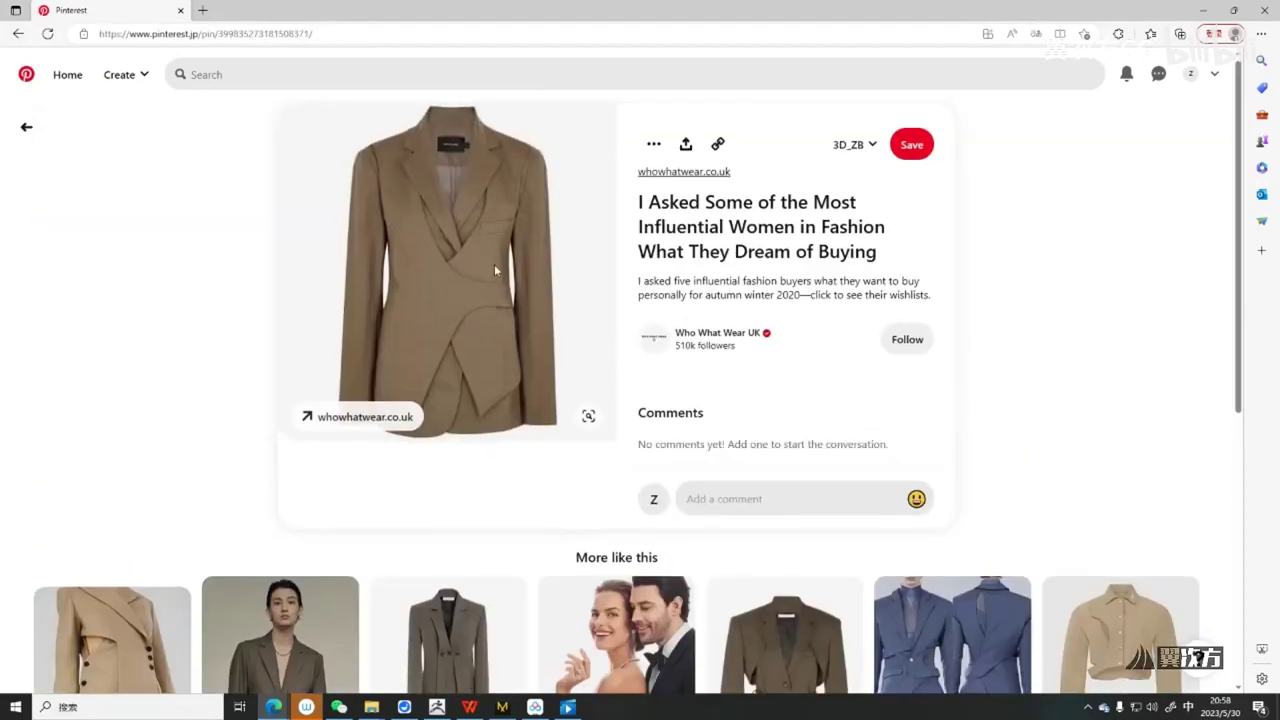
{"action": "scroll", "coordinate": [494, 264], "scroll_direction": "down", "scroll_amount": 3}
{"action": "scroll", "coordinate": [594, 343], "scroll_direction": "down", "scroll_amount": 5}
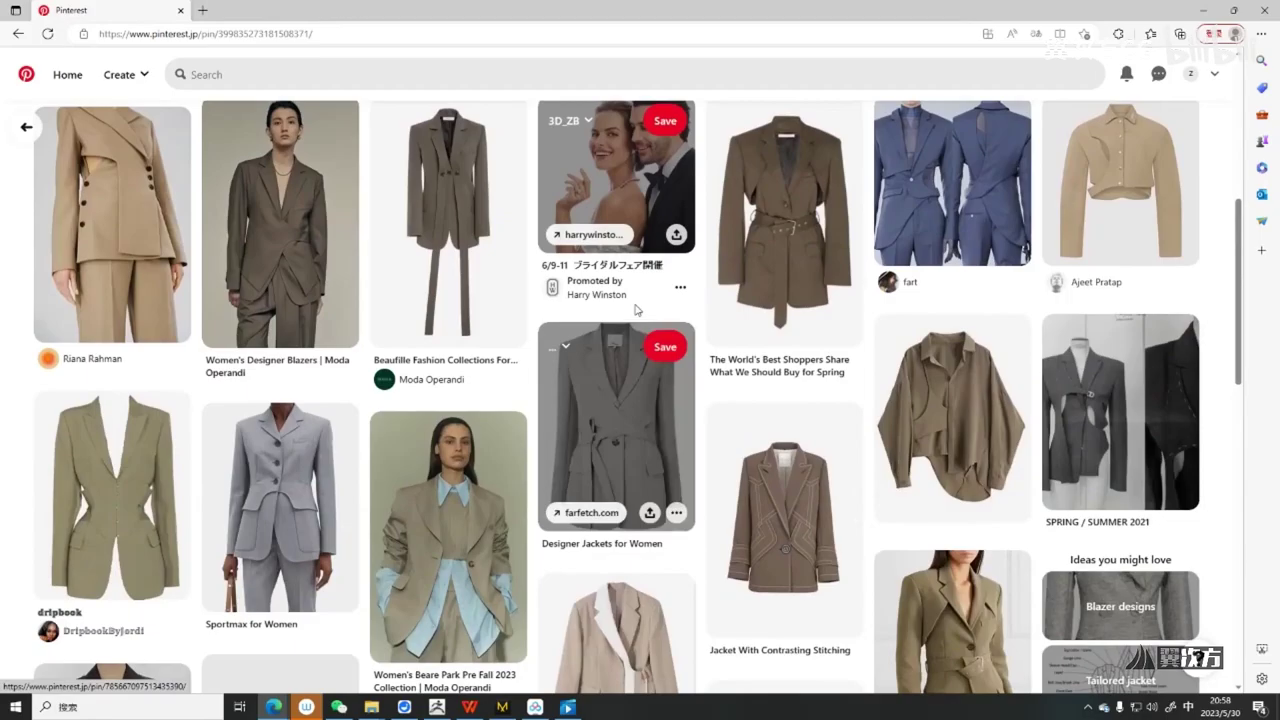
{"action": "scroll", "coordinate": [778, 257], "scroll_direction": "down", "scroll_amount": 2}
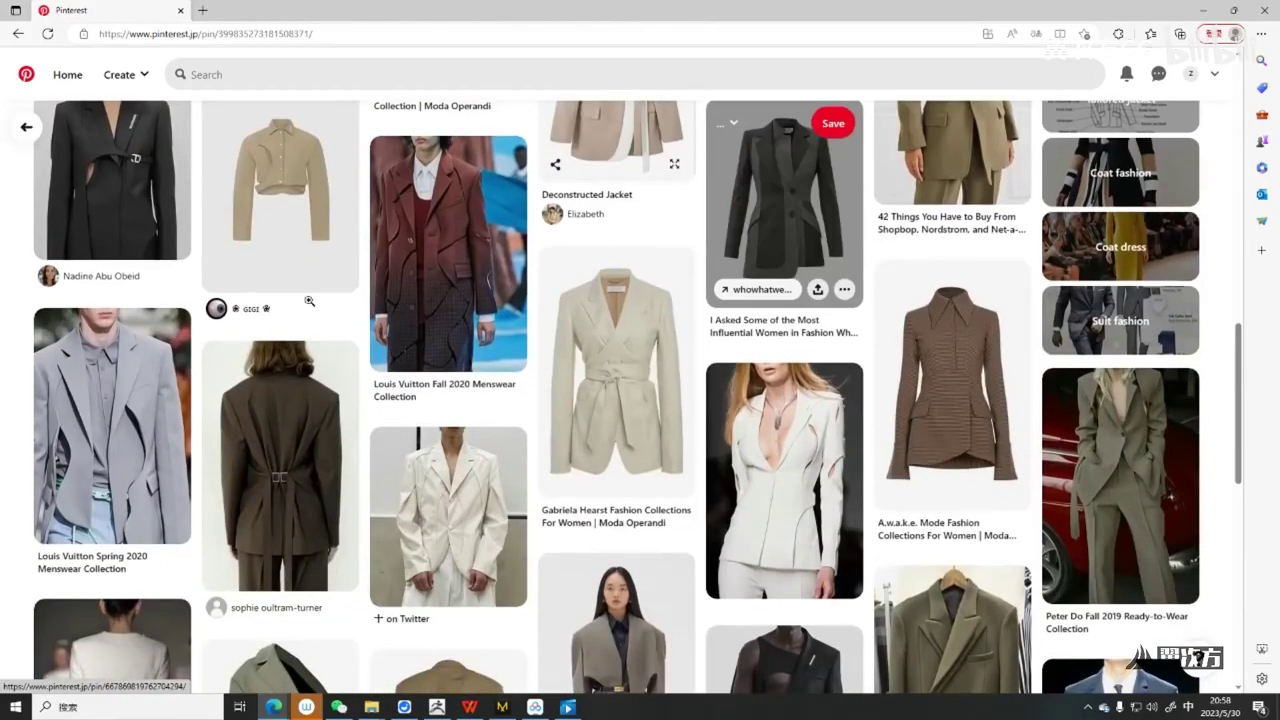
{"action": "scroll", "coordinate": [800, 200], "scroll_direction": "up", "scroll_amount": 2}
Go back through the earlier jacket pins and take a look at the brown belted blazer from monsieurcouture
{"action": "left_click", "coordinate": [18, 34]}
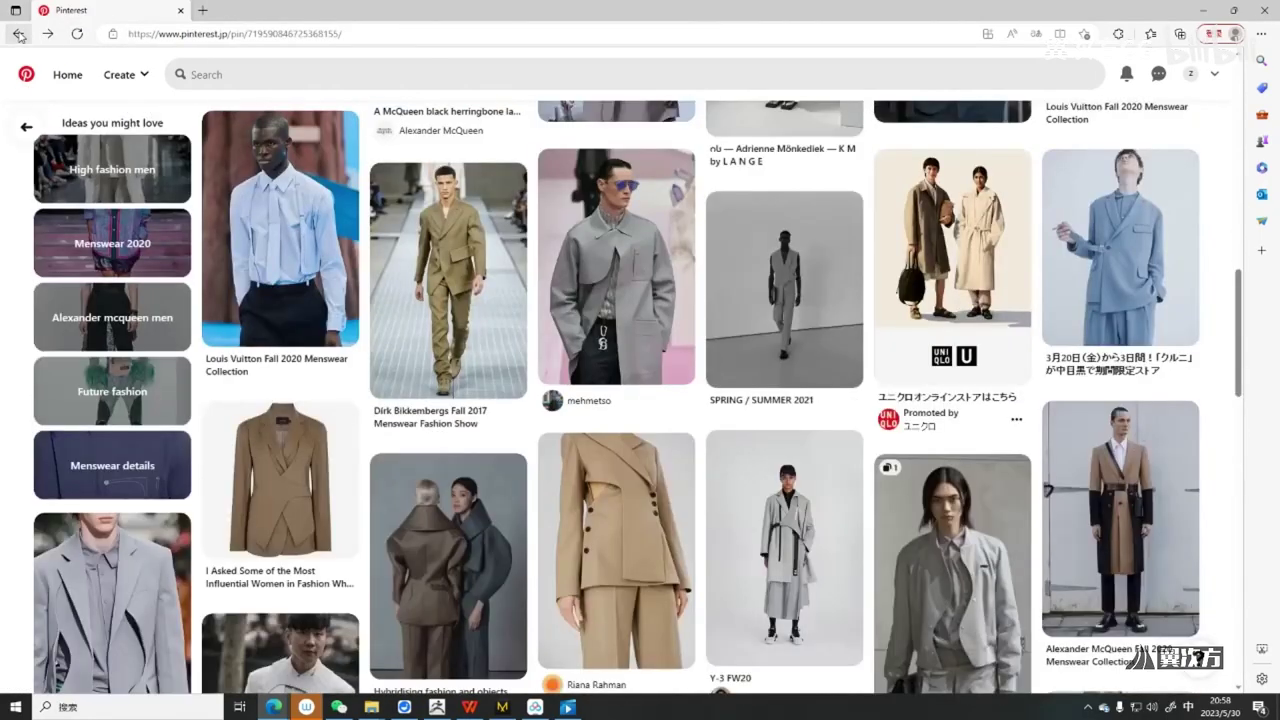
{"action": "left_click", "coordinate": [18, 34]}
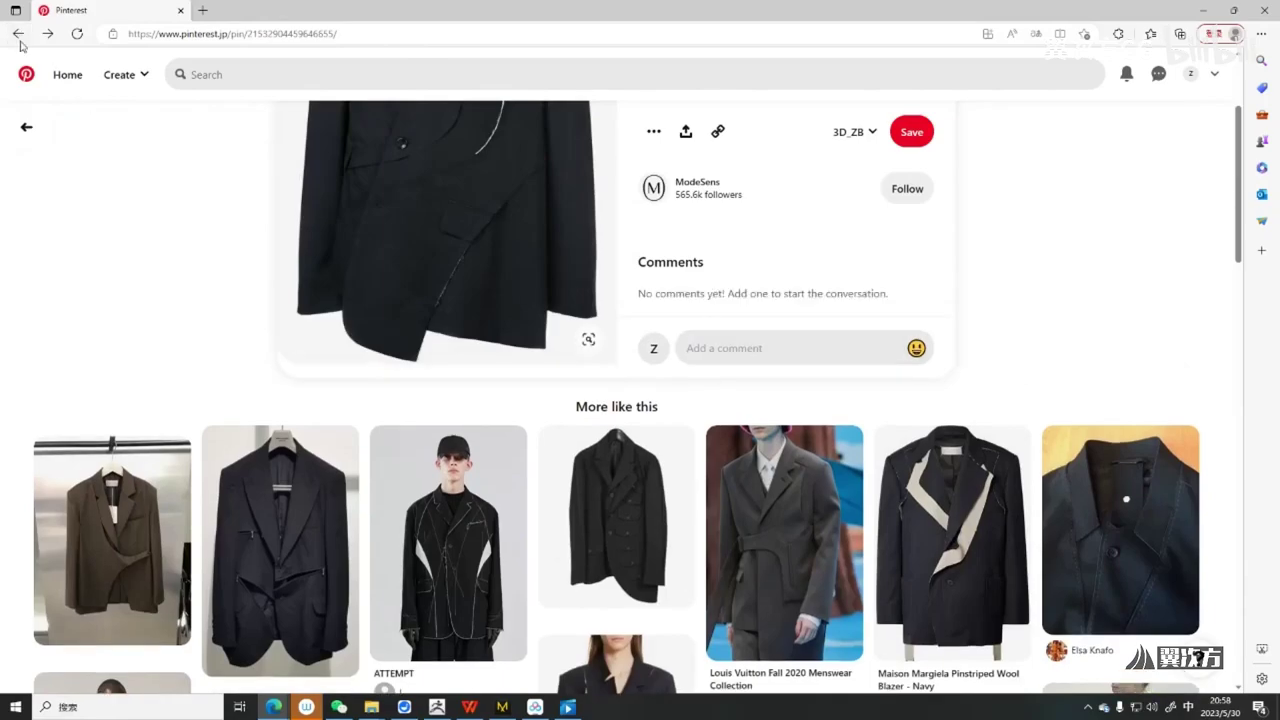
{"action": "left_click", "coordinate": [10, 35]}
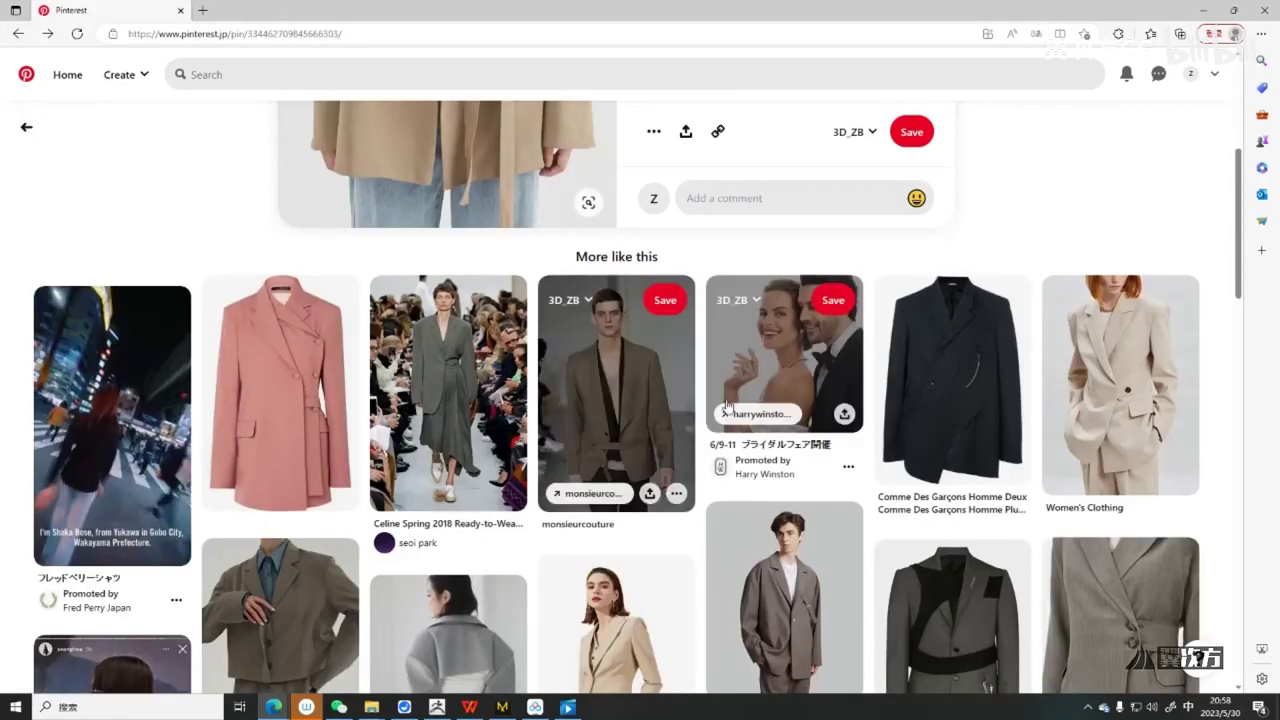
{"action": "left_click", "coordinate": [618, 390]}
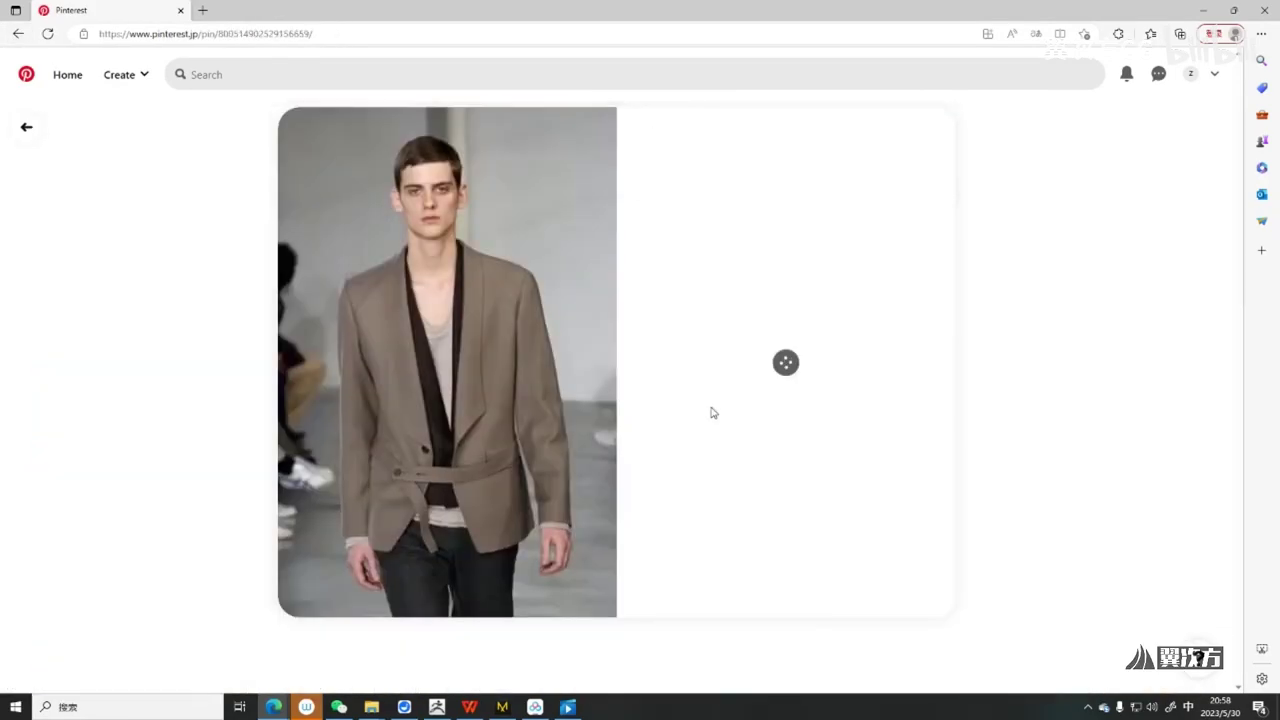
{"action": "left_click", "coordinate": [20, 34]}
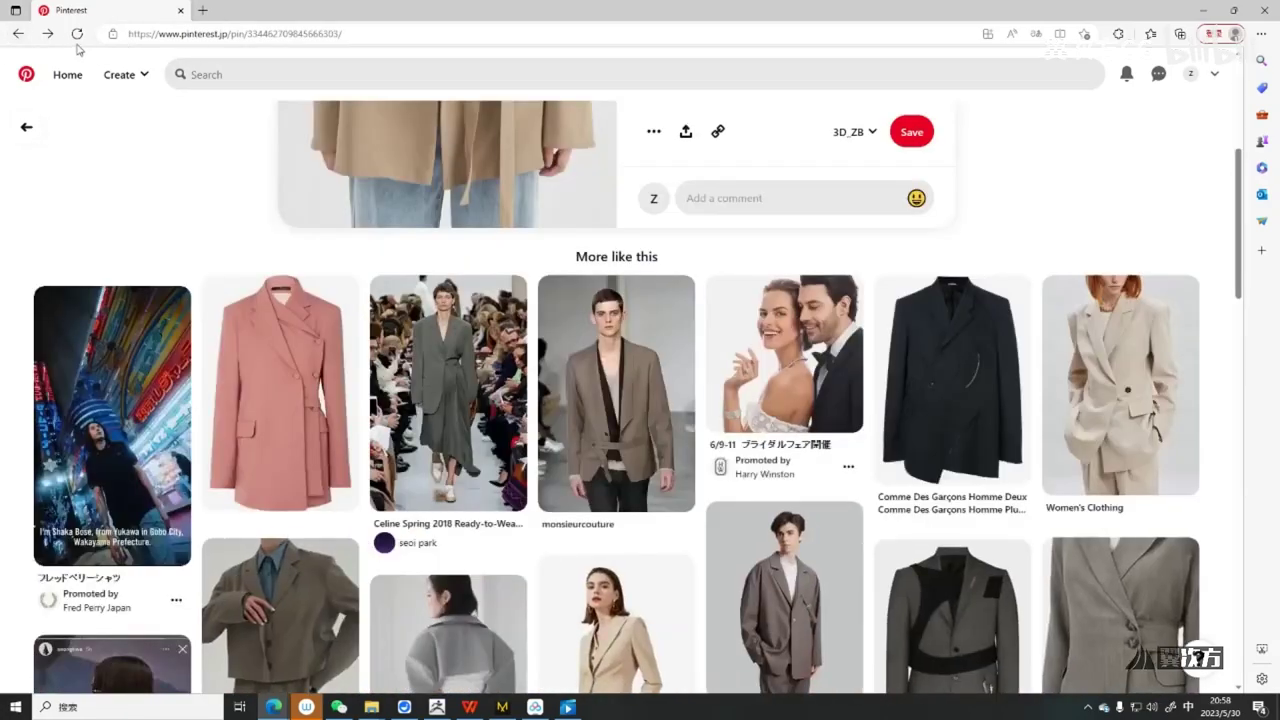
Search Pinterest for 西装 and browse through the suit results
{"action": "left_click", "coordinate": [246, 74]}
{"action": "type", "text": "xui"}
{"action": "key", "text": "BackSpace"}
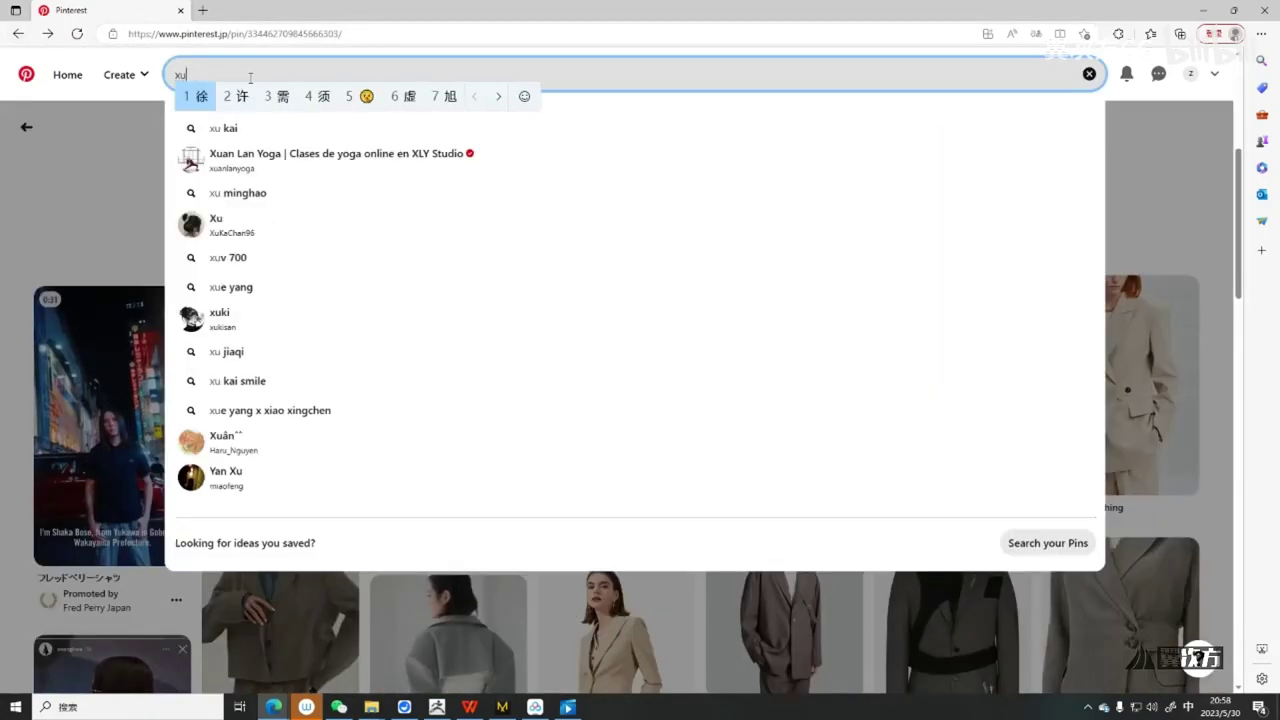
{"action": "type", "text": "zhuang"}
{"action": "key", "text": "space"}
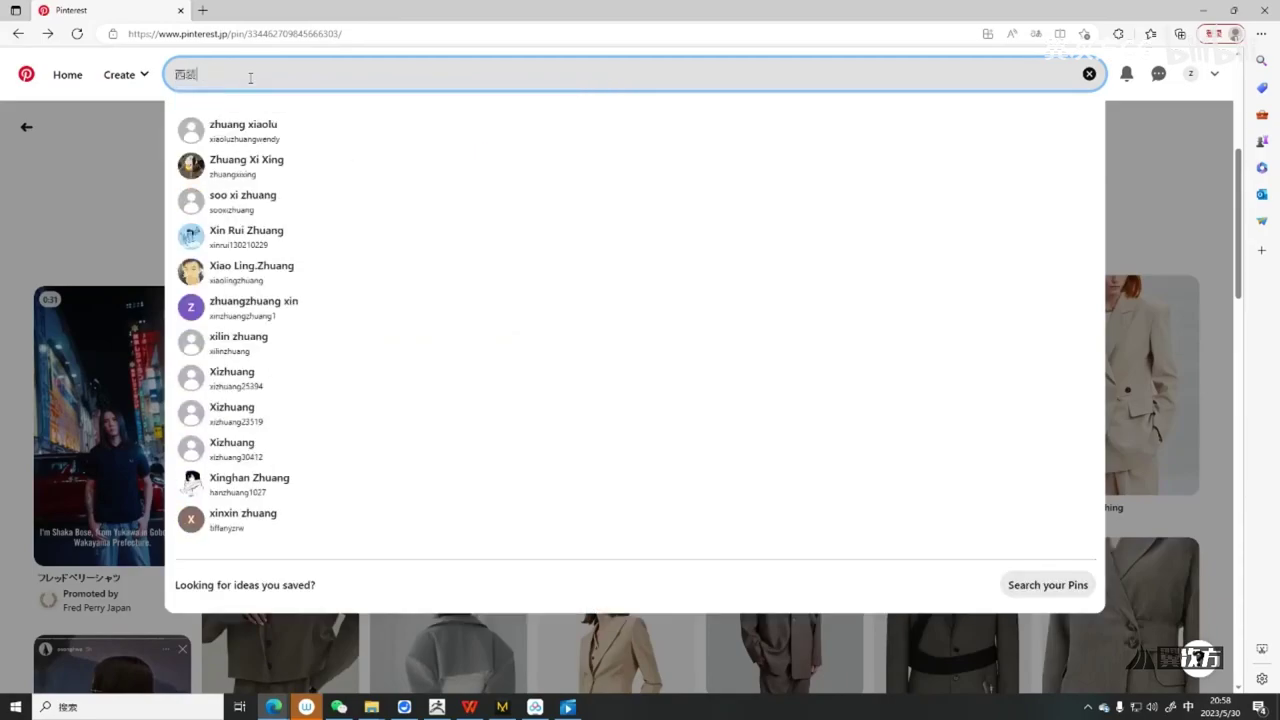
{"action": "key", "text": "Return"}
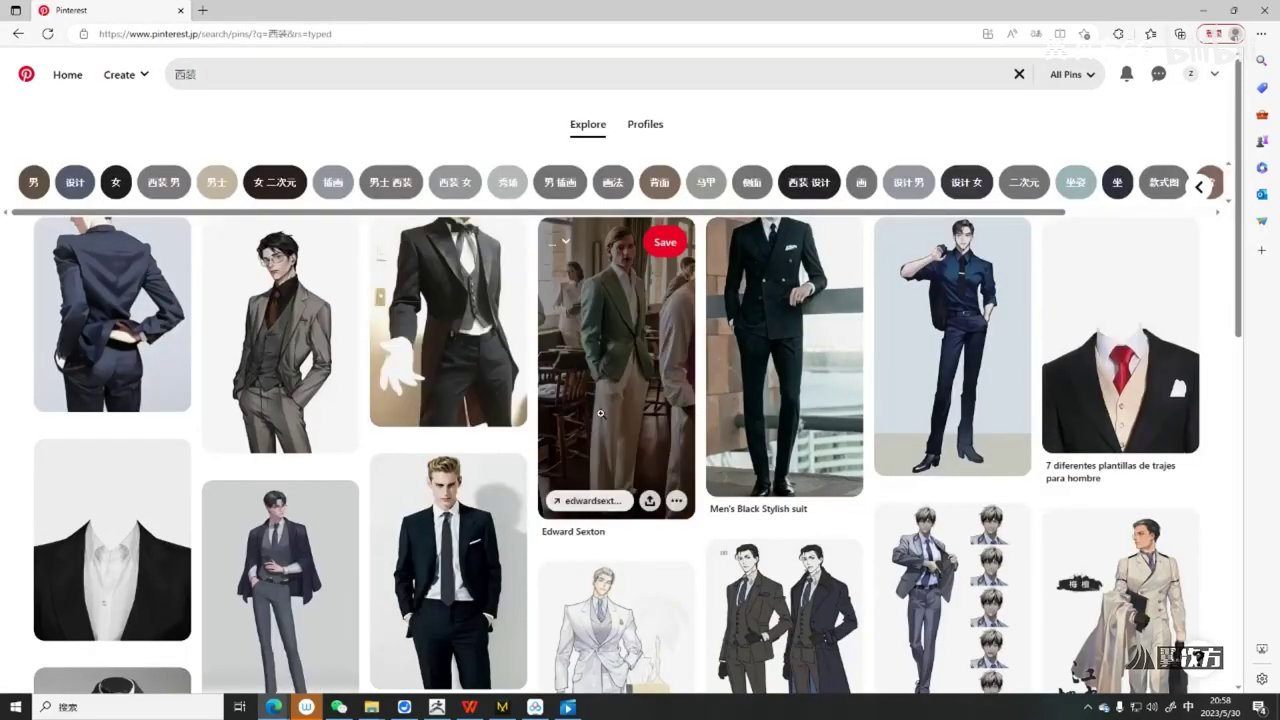
{"action": "scroll", "coordinate": [763, 333], "scroll_direction": "down", "scroll_amount": 15}
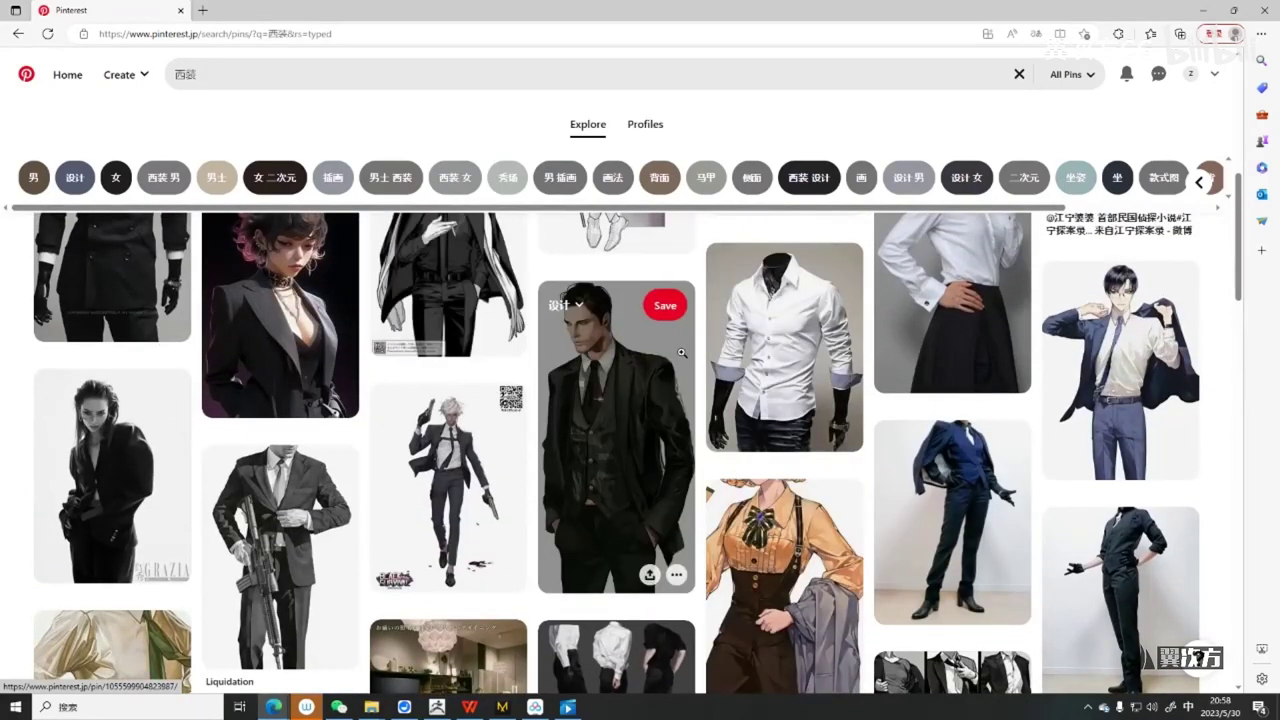
{"action": "scroll", "coordinate": [615, 368], "scroll_direction": "down", "scroll_amount": 4}
{"action": "scroll", "coordinate": [479, 375], "scroll_direction": "down", "scroll_amount": 2}
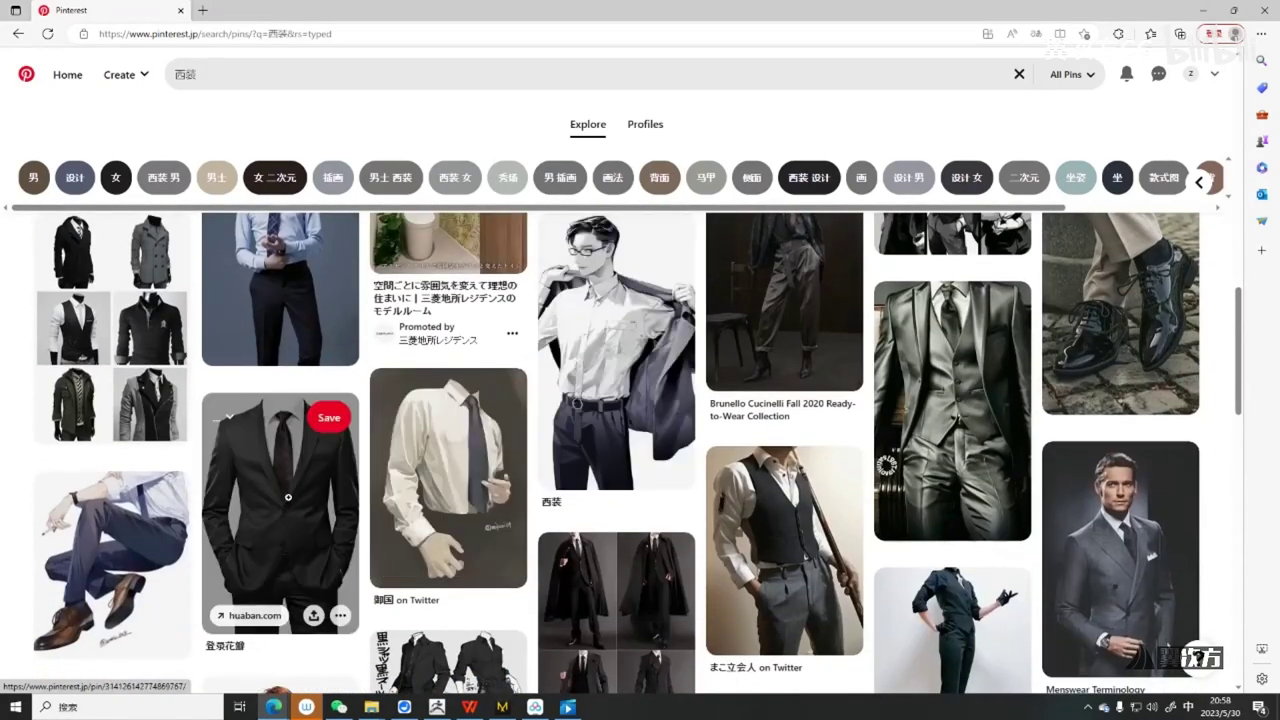
Look at the black two-button suit pin from huaban.com, return to the results, and view the Menswear Terminology pin with its related suits
{"action": "left_click", "coordinate": [293, 516]}
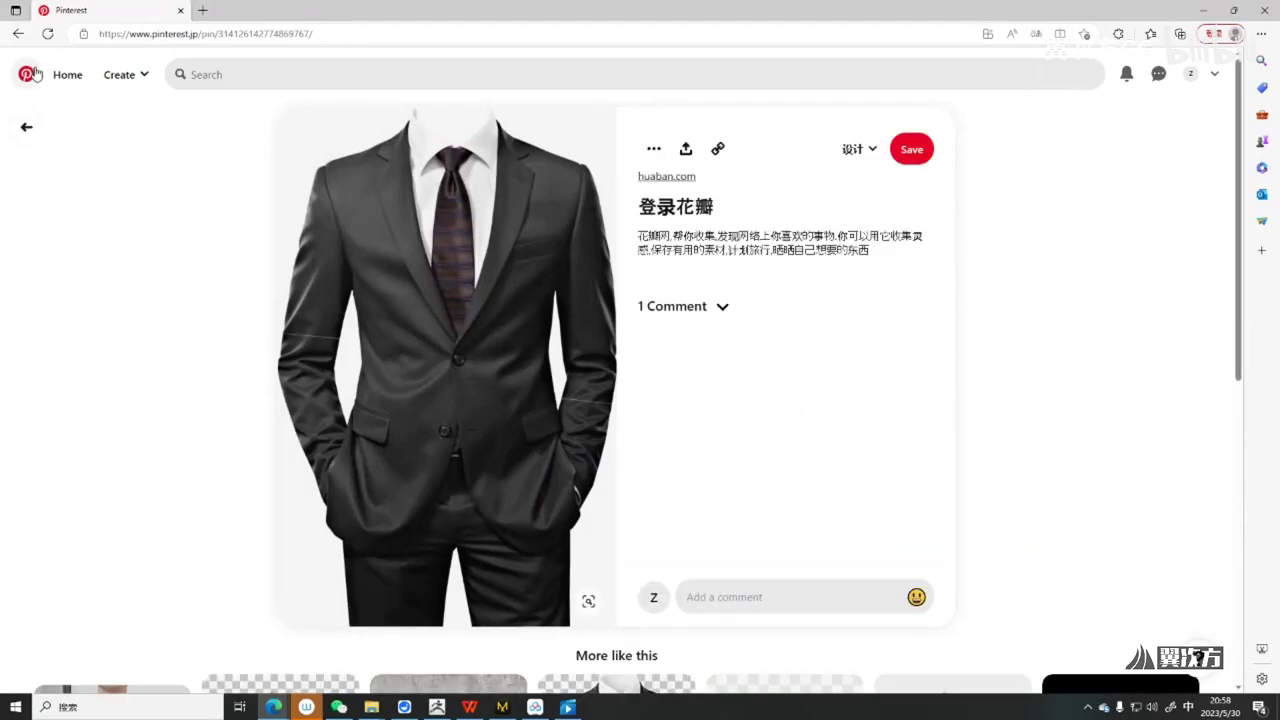
{"action": "left_click", "coordinate": [19, 35]}
{"action": "left_click", "coordinate": [1153, 399]}
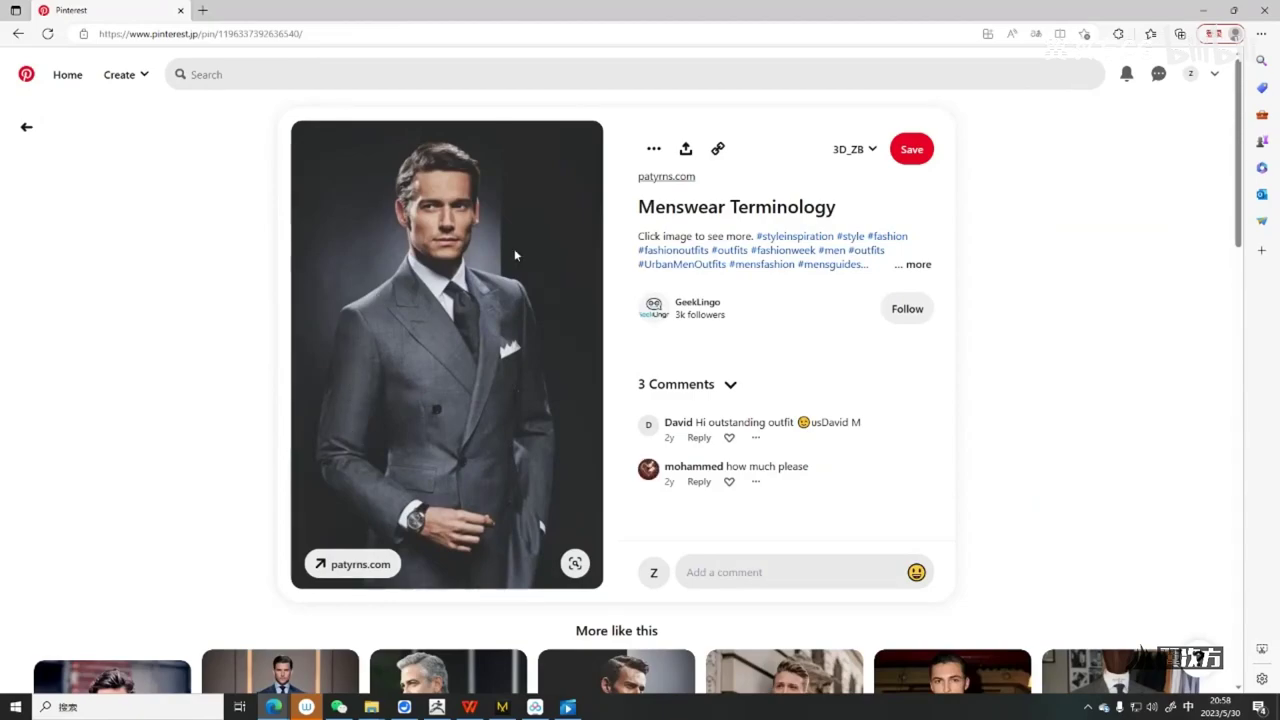
{"action": "scroll", "coordinate": [520, 248], "scroll_direction": "down", "scroll_amount": 4}
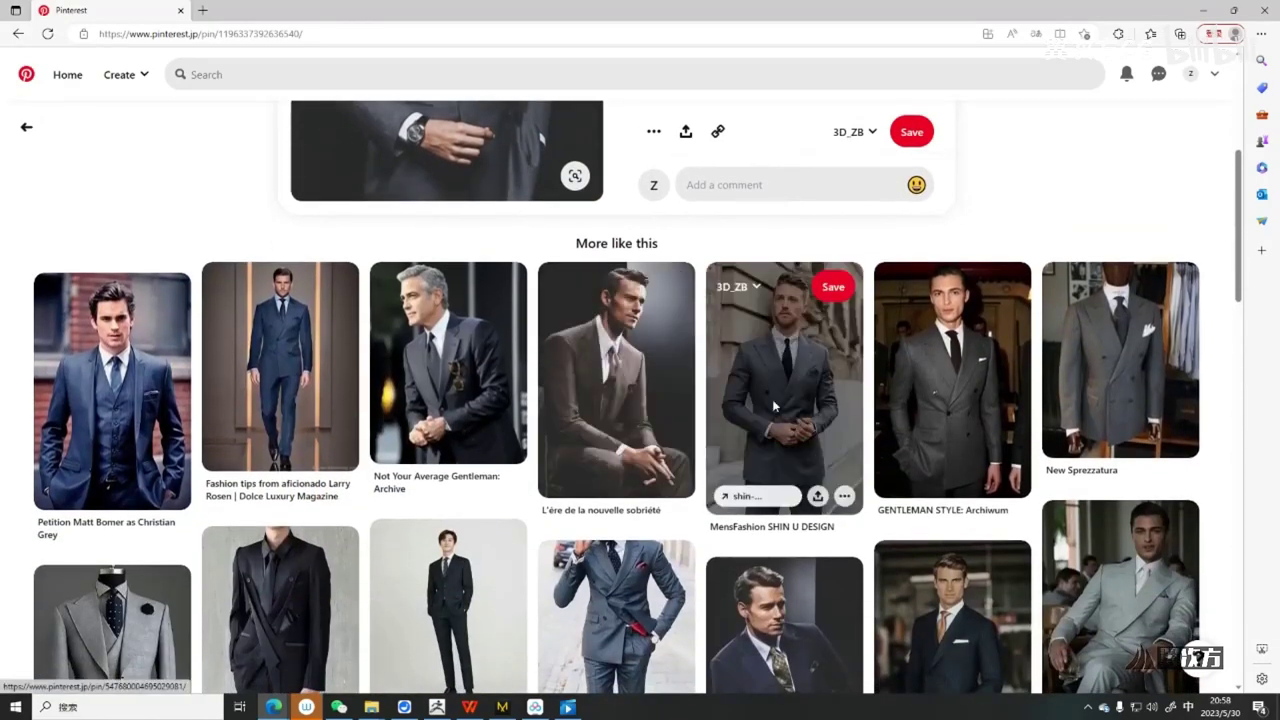
View the MensFashion SHIN U DESIGN pin and look through the double-breasted suits related to it
{"action": "left_click", "coordinate": [772, 399]}
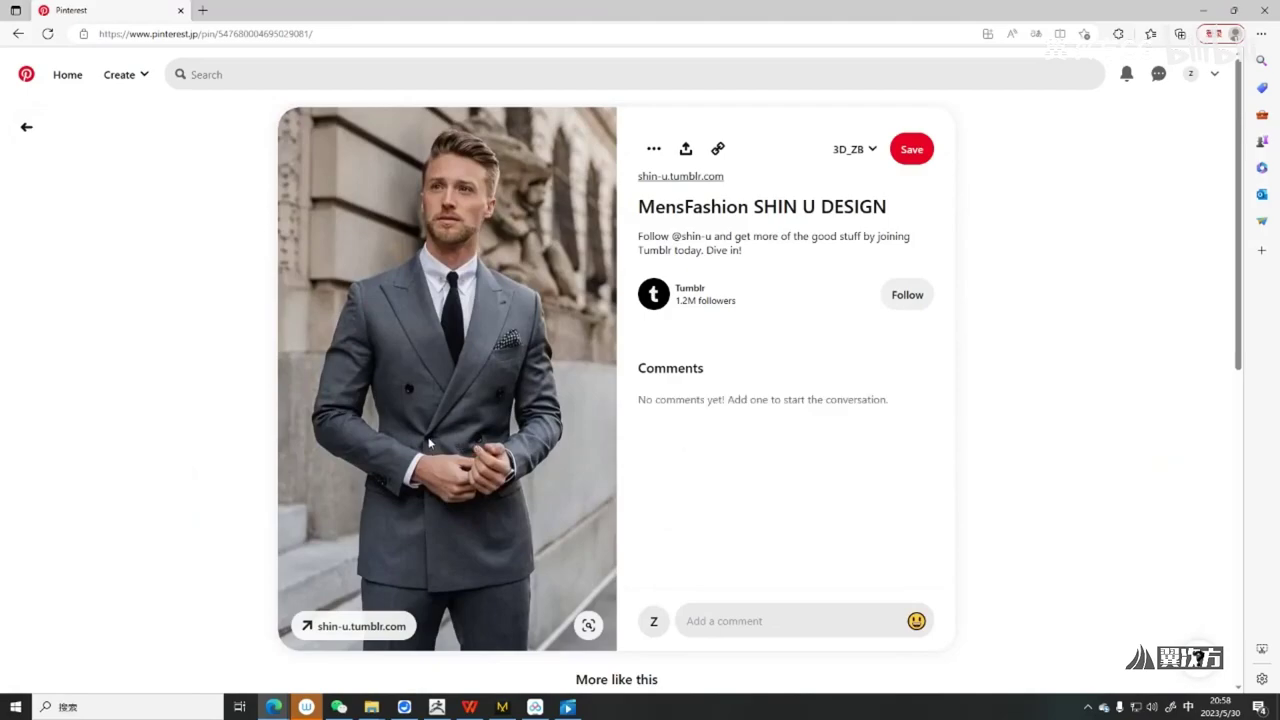
{"action": "scroll", "coordinate": [445, 437], "scroll_direction": "down", "scroll_amount": 6}
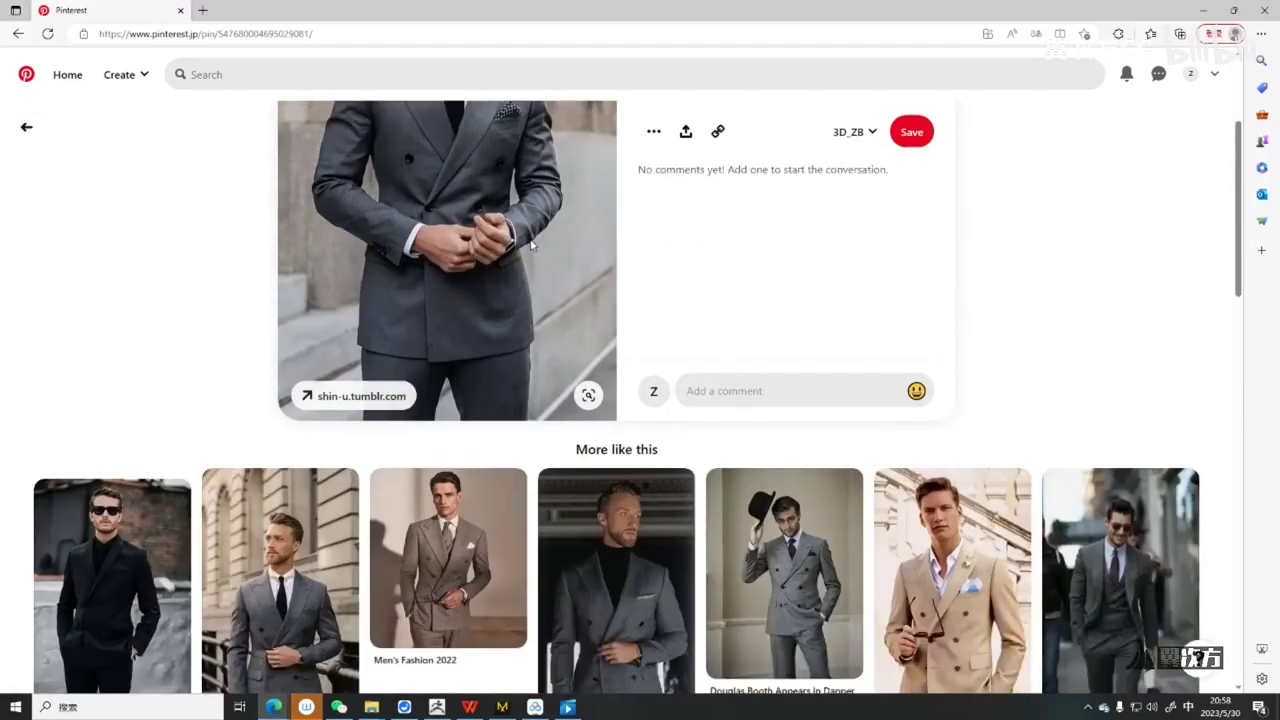
{"action": "scroll", "coordinate": [1071, 507], "scroll_direction": "down", "scroll_amount": 1}
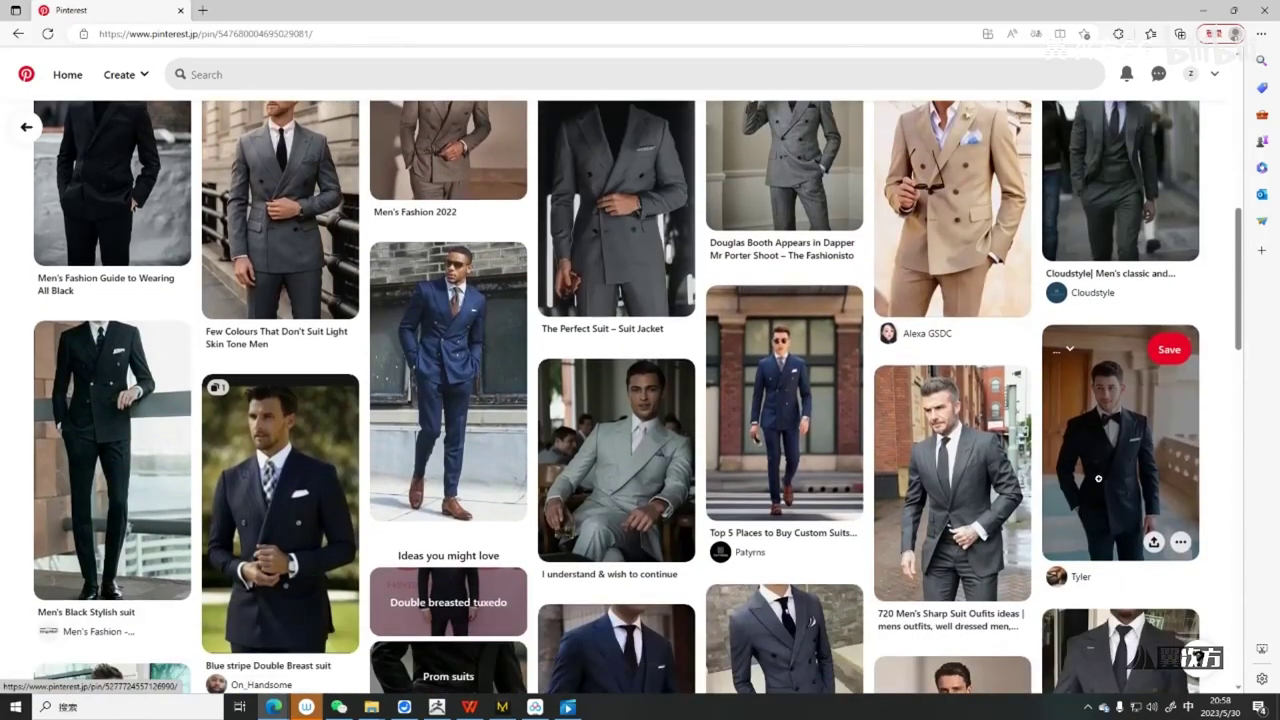
{"action": "left_click", "coordinate": [1071, 507]}
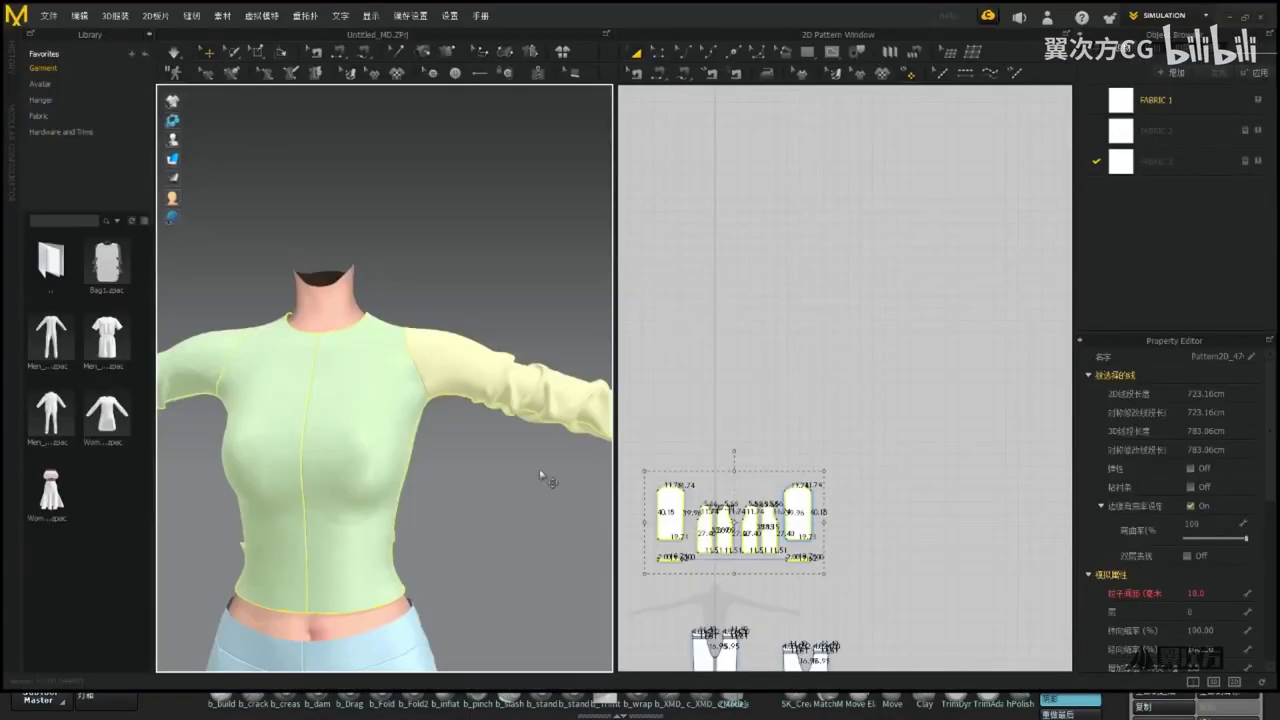
Return to the recorded jacket demo and skip ahead through the sculpting of the sleeve and armhole folds
{"action": "left_click", "coordinate": [693, 341]}
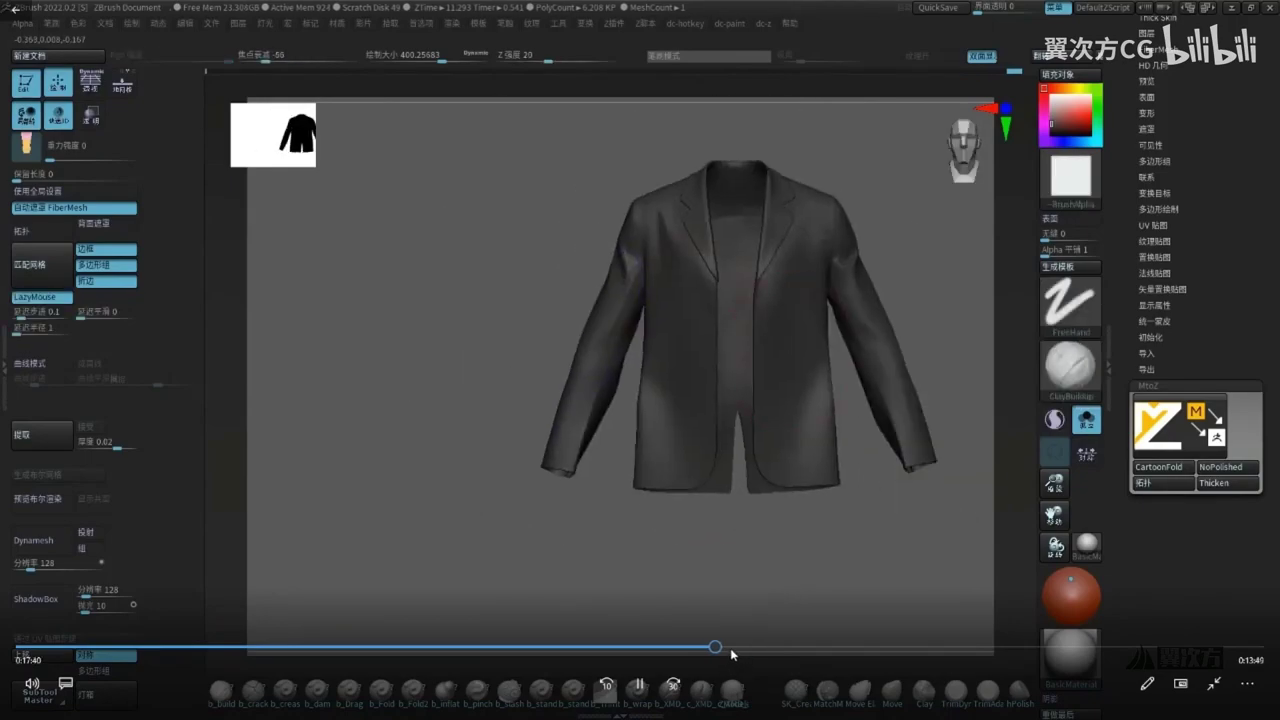
{"action": "left_click", "coordinate": [734, 648]}
{"action": "left_click", "coordinate": [777, 646]}
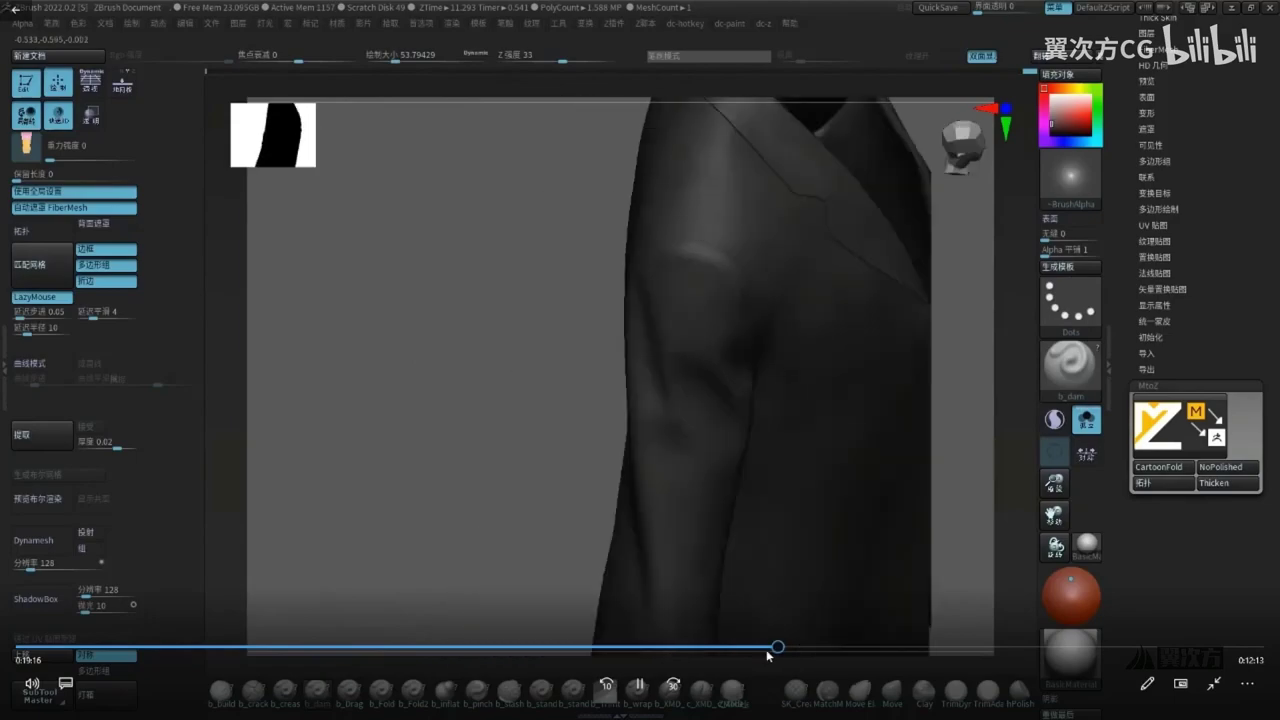
{"action": "left_click", "coordinate": [766, 652]}
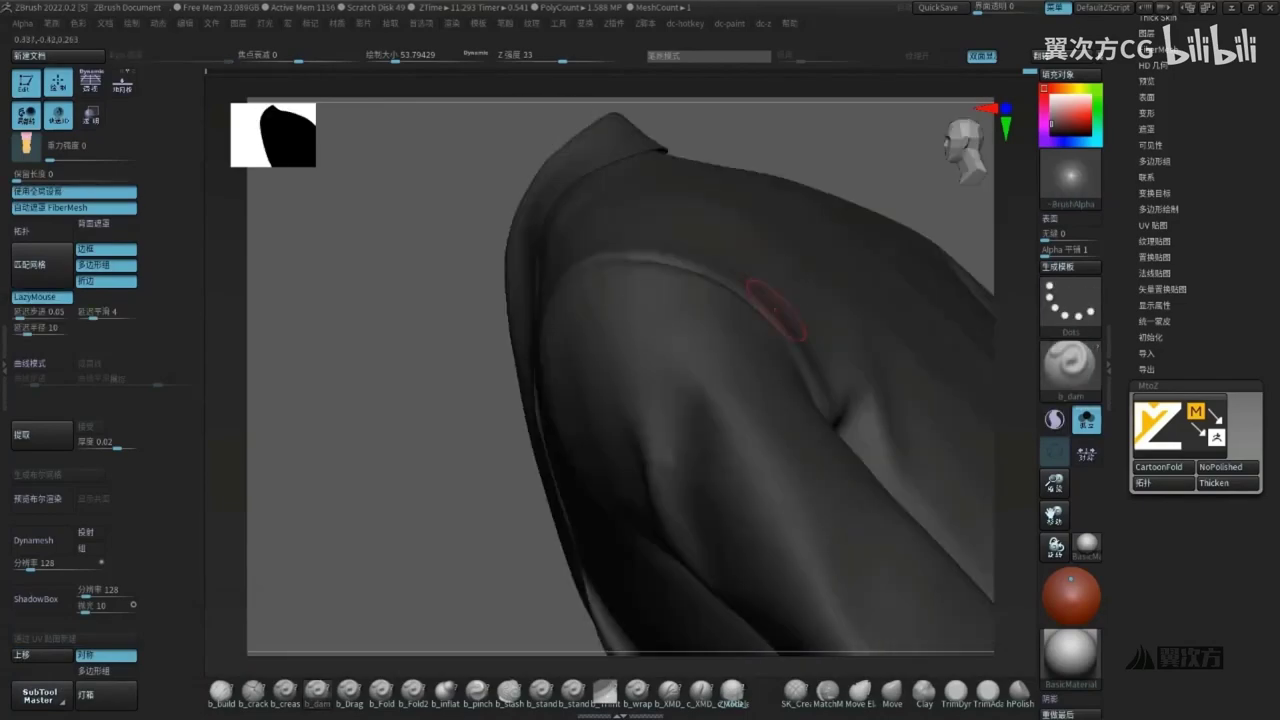
{"action": "left_click", "coordinate": [795, 648]}
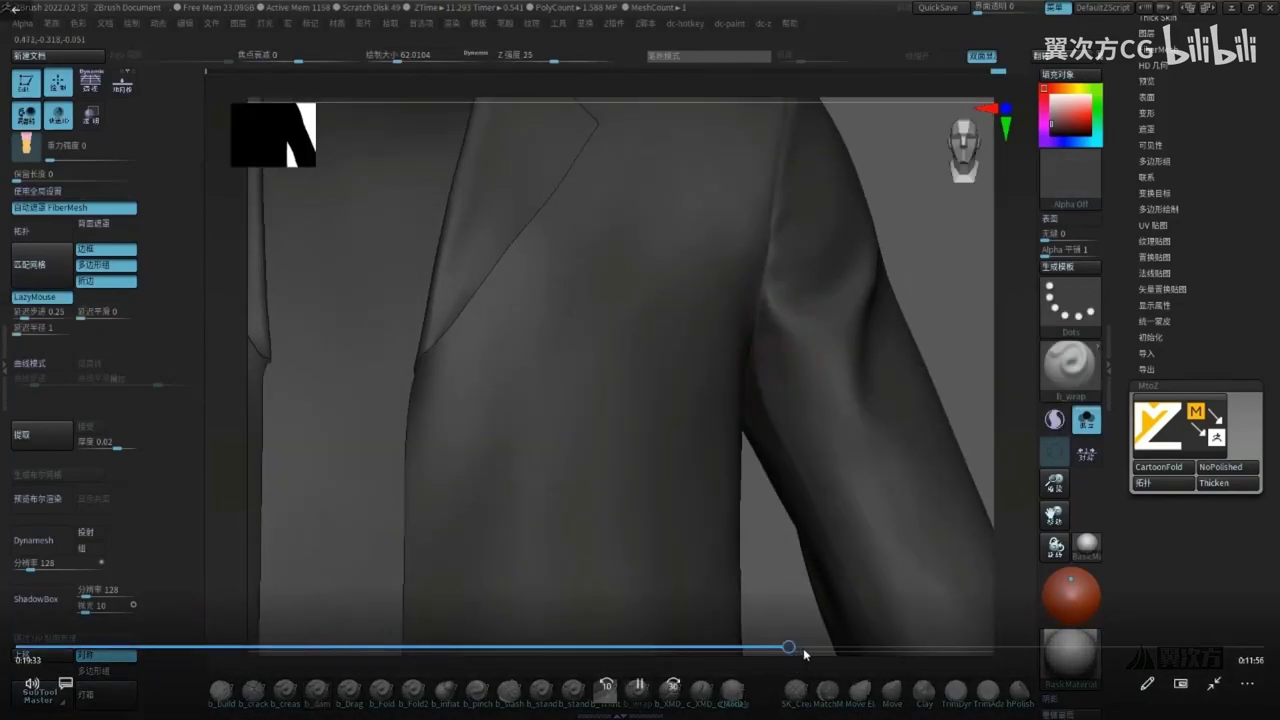
{"action": "left_click", "coordinate": [806, 649]}
{"action": "left_click", "coordinate": [789, 648]}
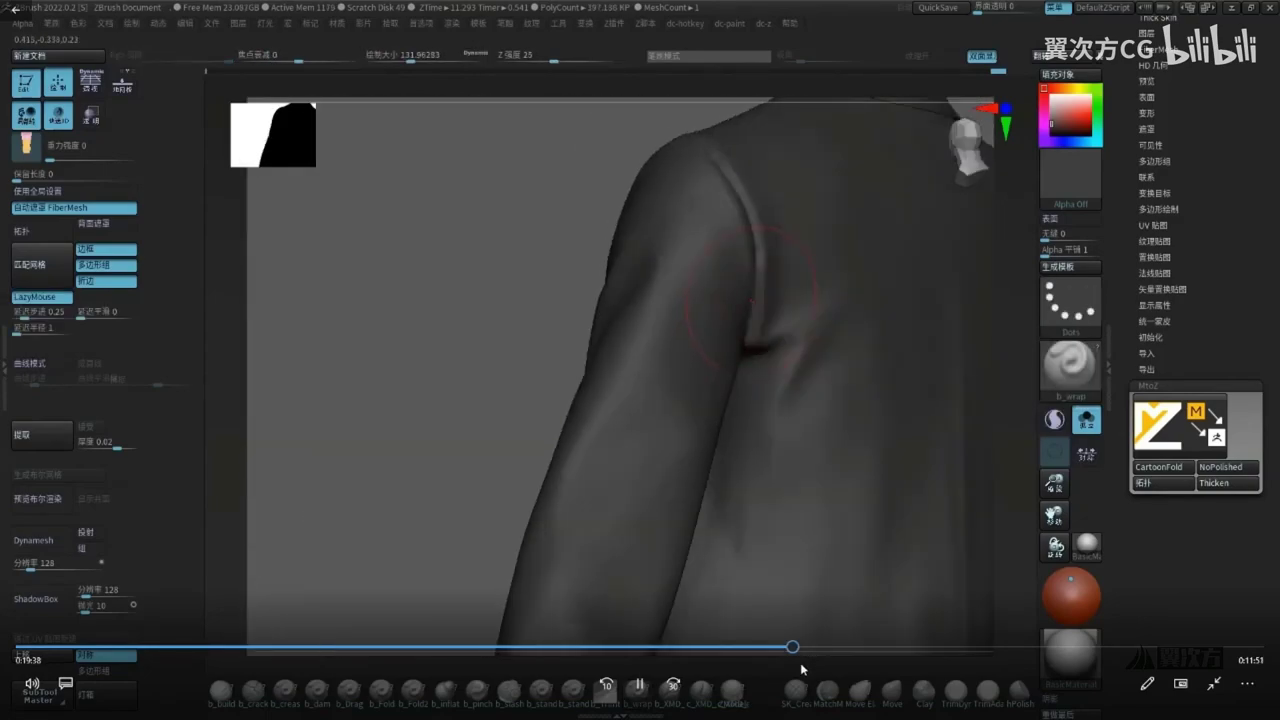
{"action": "left_click_drag", "start_coordinate": [793, 648], "coordinate": [823, 650]}
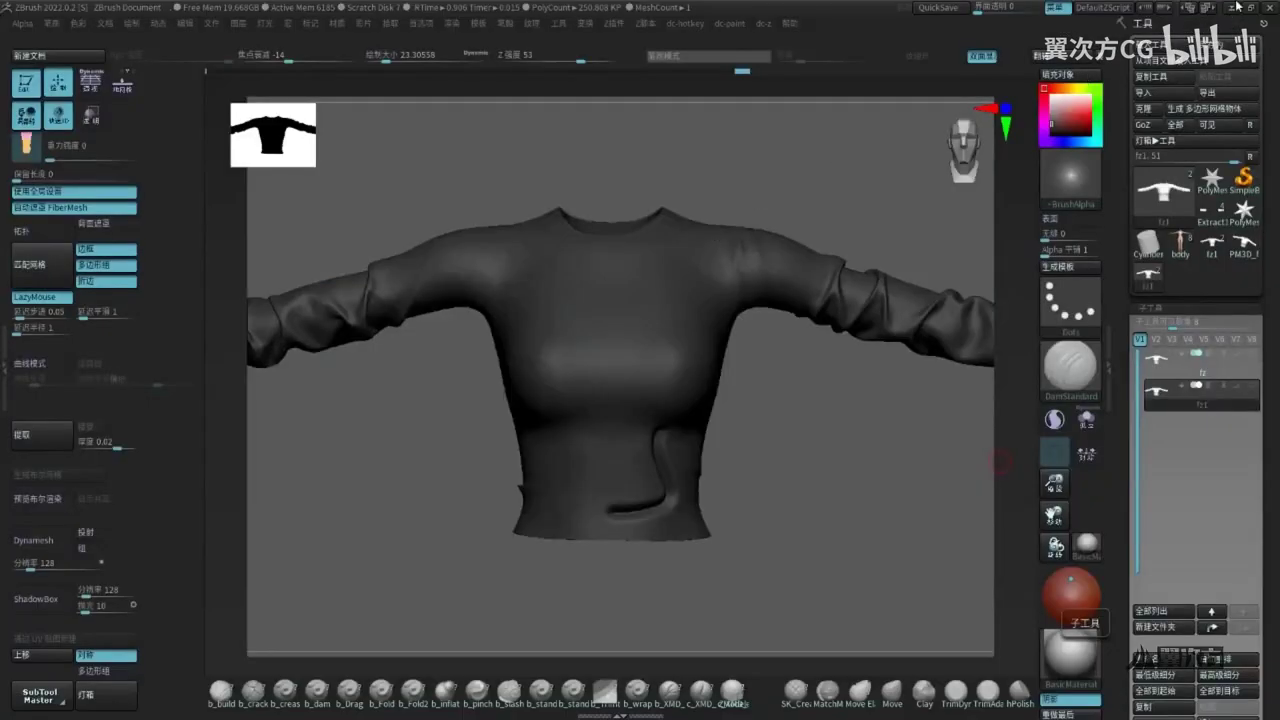
Leave the shirt in ZBrush for the recorded jacket demo and skip ahead through the chest pocket and front edge modelling
{"action": "left_click", "coordinate": [1237, 6]}
{"action": "left_click", "coordinate": [570, 708]}
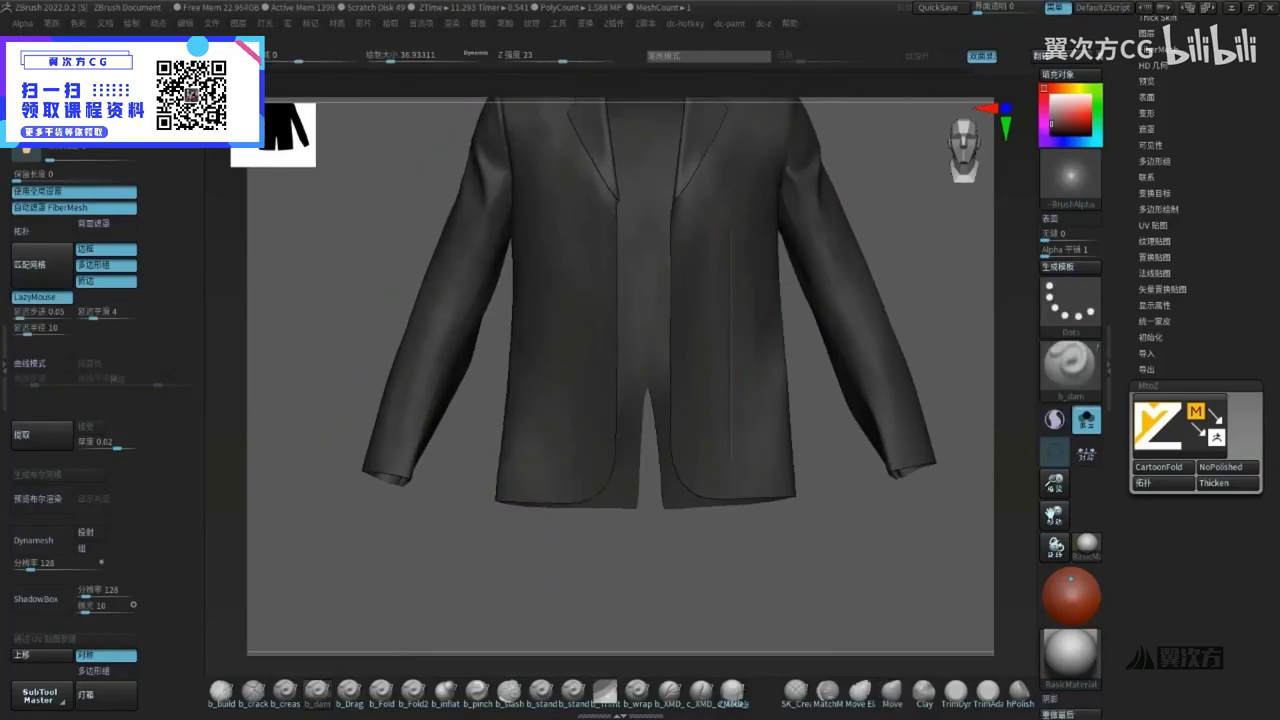
{"action": "mouse_move", "coordinate": [771, 262]}
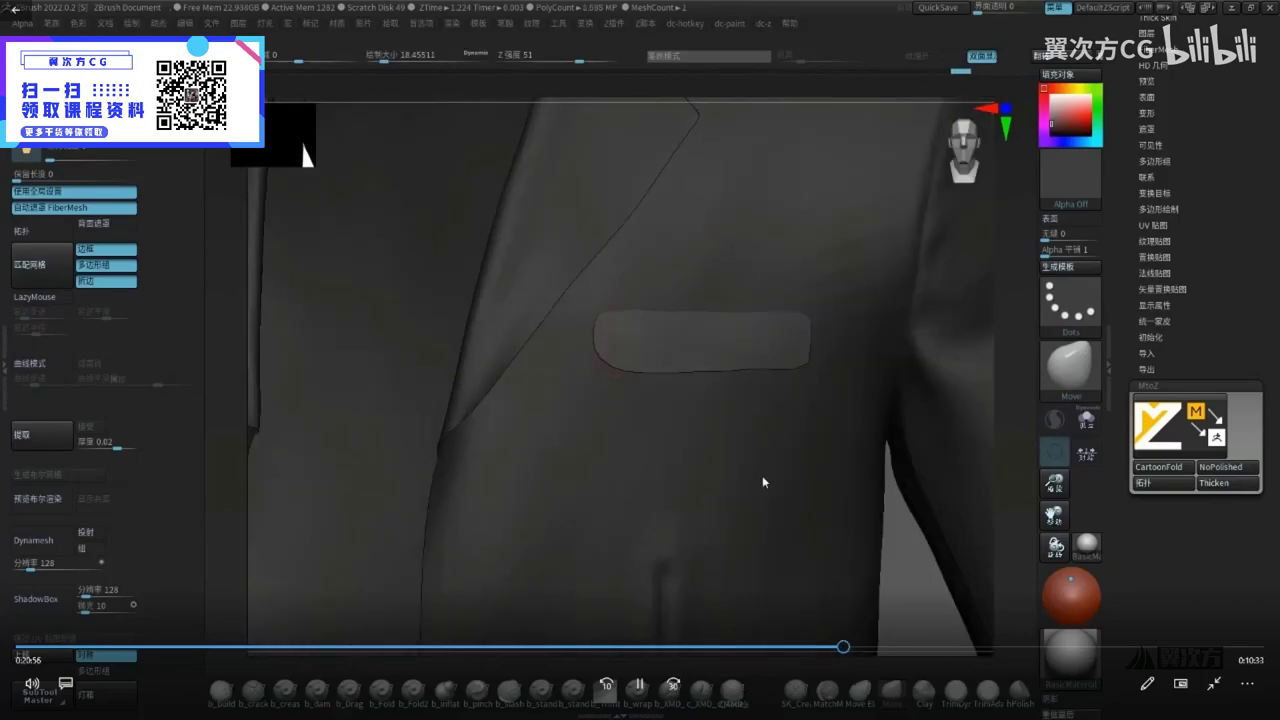
{"action": "left_click", "coordinate": [870, 649]}
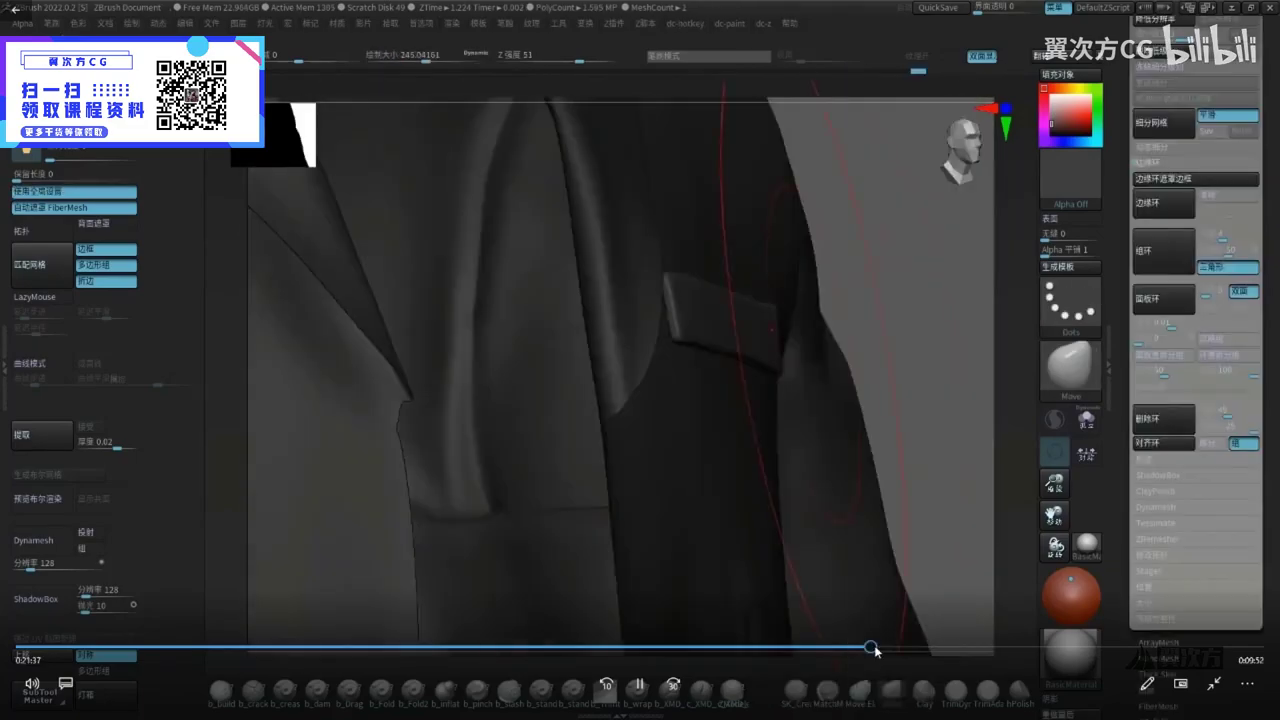
{"action": "left_click", "coordinate": [880, 649]}
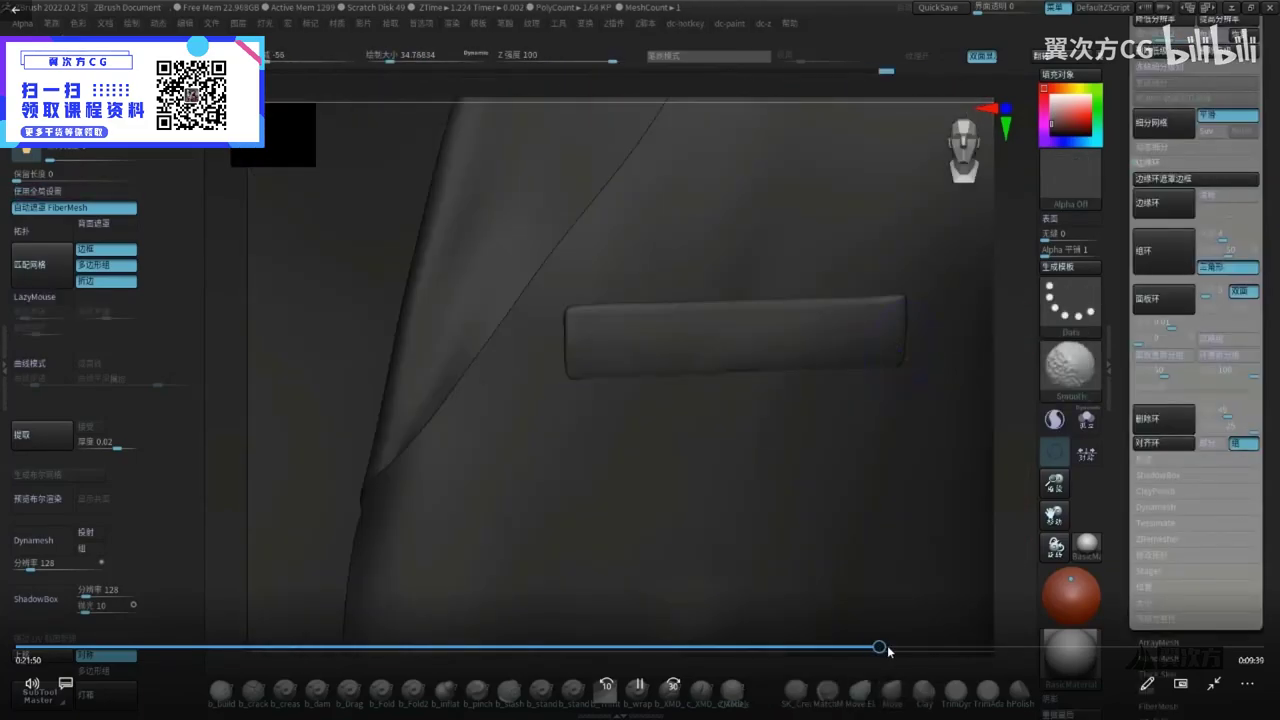
{"action": "left_click", "coordinate": [892, 651]}
{"action": "left_click", "coordinate": [908, 651]}
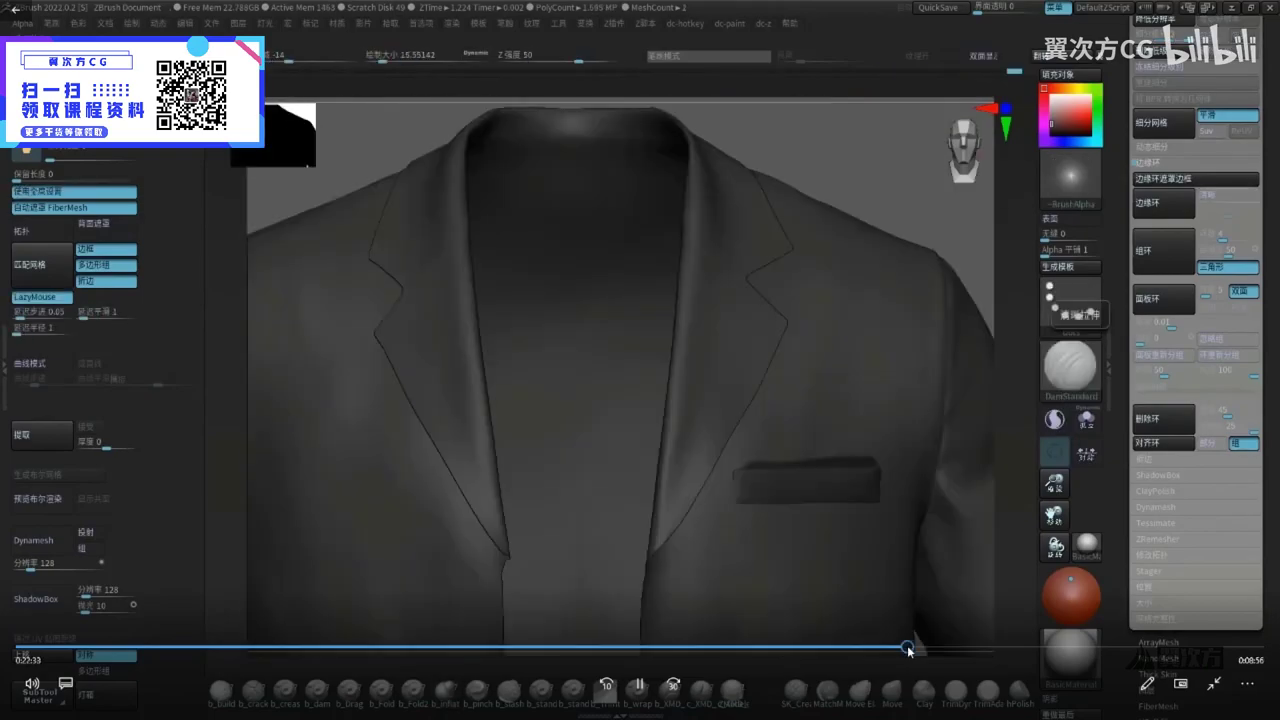
{"action": "left_click", "coordinate": [917, 649]}
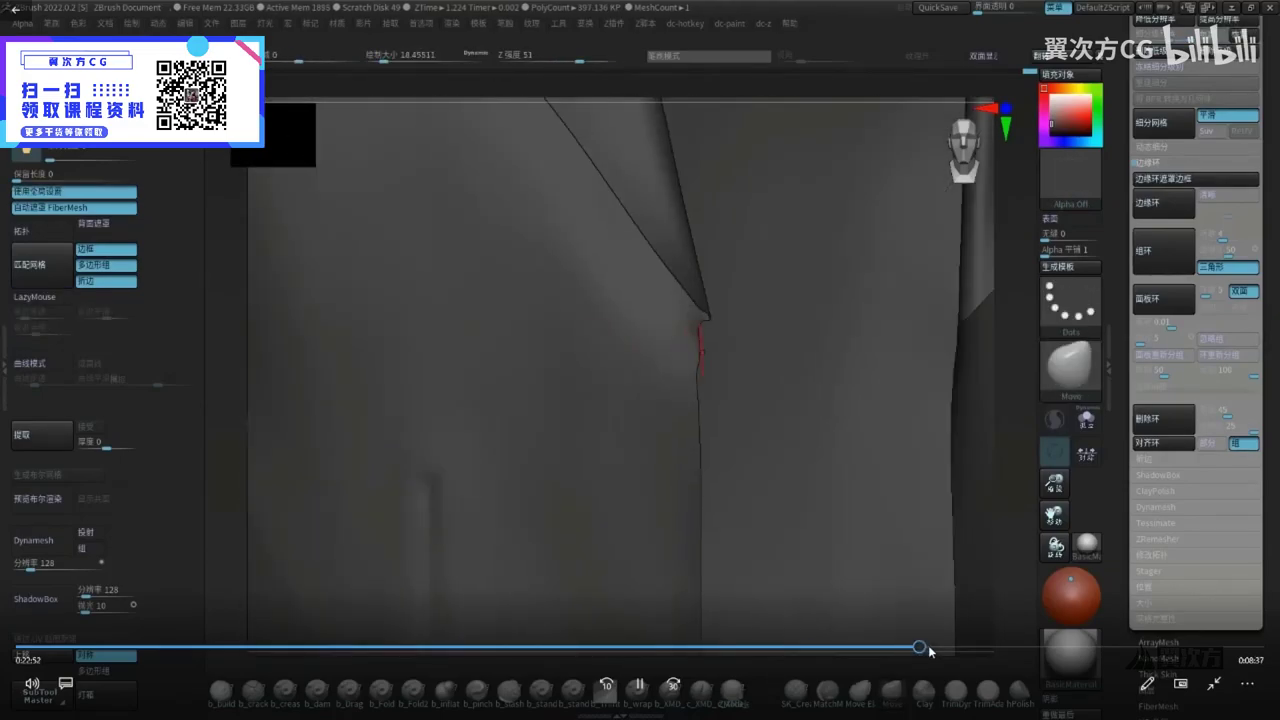
{"action": "left_click", "coordinate": [932, 649]}
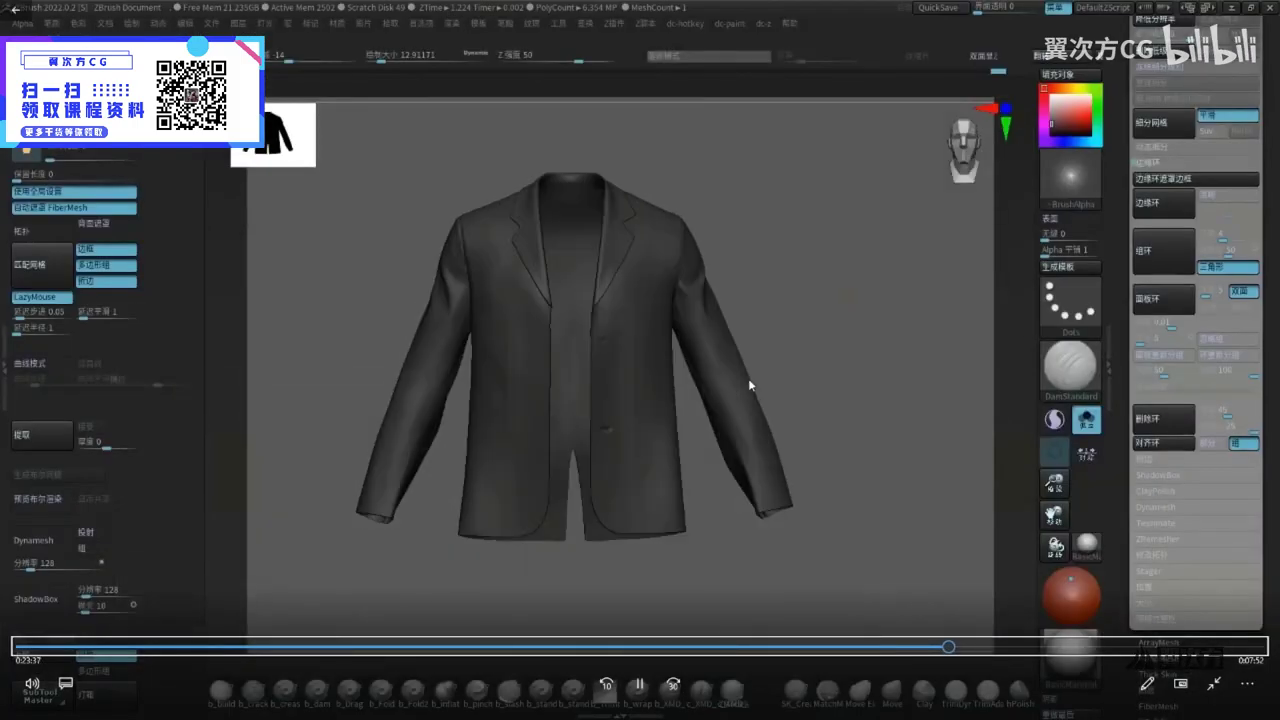
Rewind the demo to the finished chest pocket, and advance it in short jumps to the close-up of the lapel
{"action": "key", "text": "Left"}
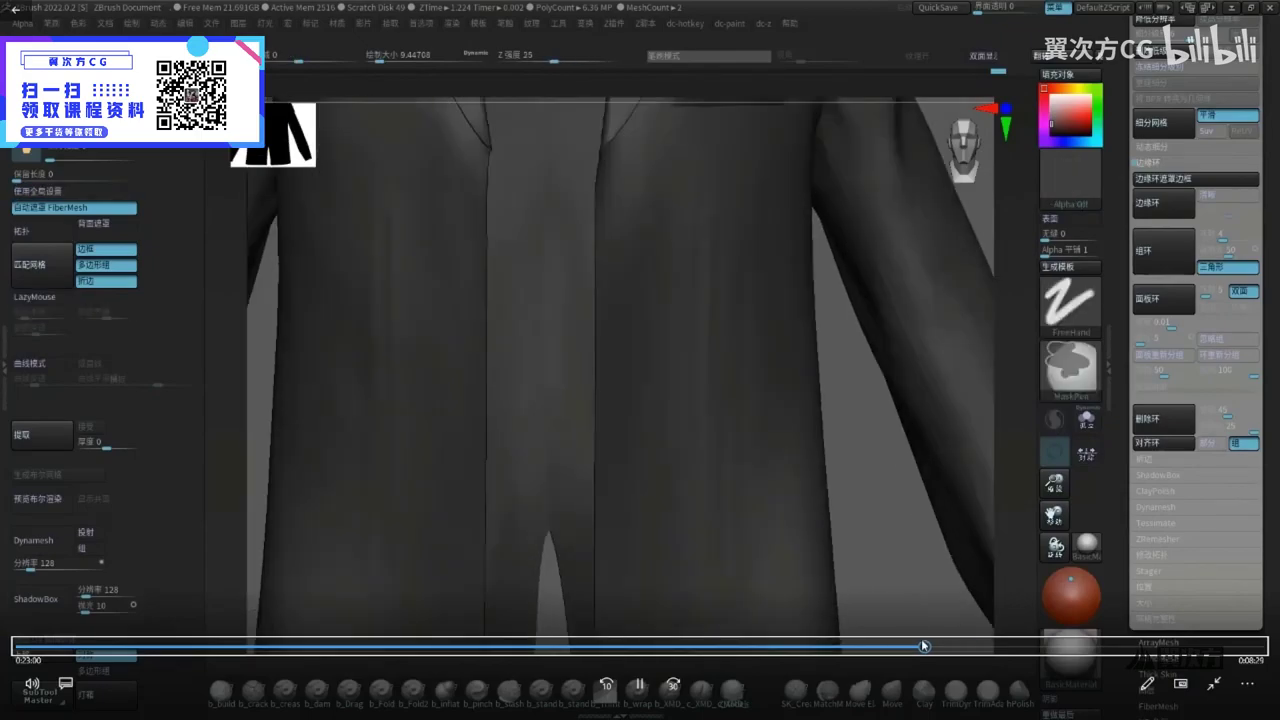
{"action": "key", "text": "Left"}
{"action": "key", "text": "Left"}
{"action": "key", "text": "Left"}
{"action": "key", "text": "Left"}
{"action": "key", "text": "Left"}
{"action": "key", "text": "Left"}
{"action": "key", "text": "Left"}
{"action": "key", "text": "Left"}
{"action": "key", "text": "Left"}
{"action": "key", "text": "Left"}
{"action": "key", "text": "Left"}
{"action": "key", "text": "Left"}
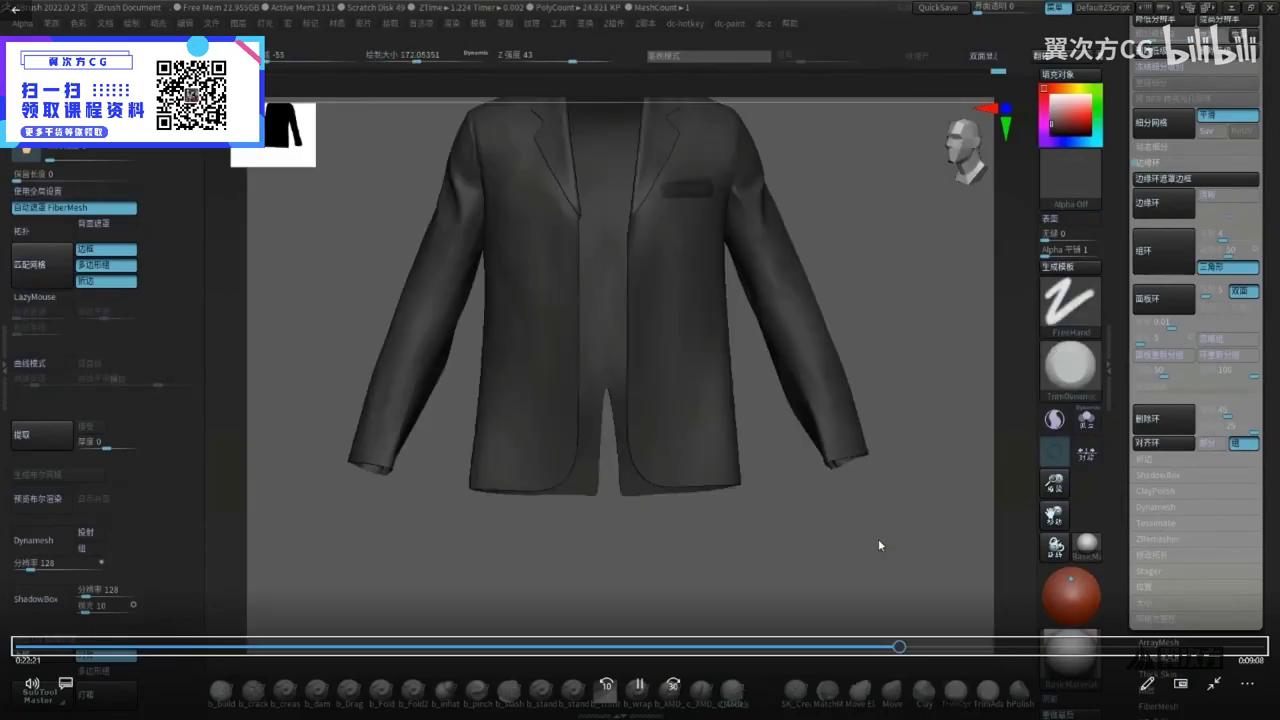
{"action": "key", "text": "Right"}
{"action": "key", "text": "Right"}
{"action": "key", "text": "Right"}
{"action": "key", "text": "Right"}
{"action": "key", "text": "Right"}
{"action": "key", "text": "Right"}
{"action": "key", "text": "Right"}
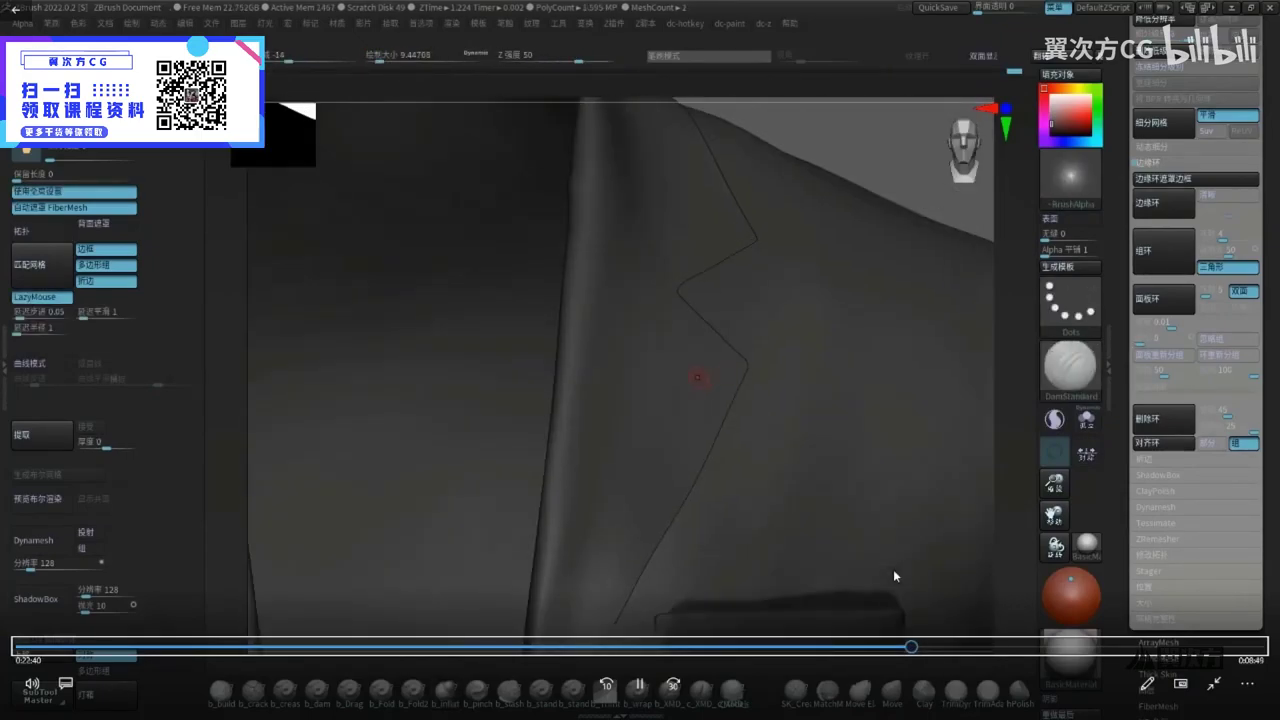
Skip the demo ahead from the lapel to the front buttonholes and their stitching detail
{"action": "left_click", "coordinate": [923, 649]}
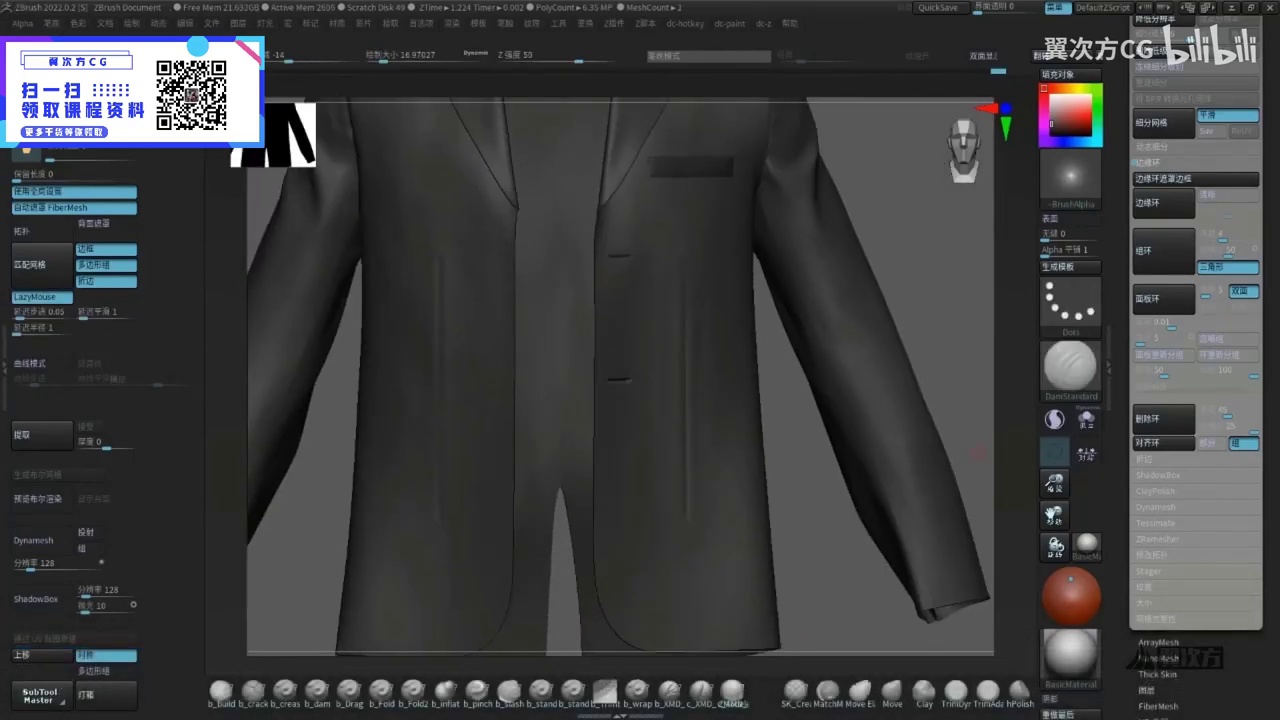
{"action": "mouse_move", "coordinate": [426, 409]}
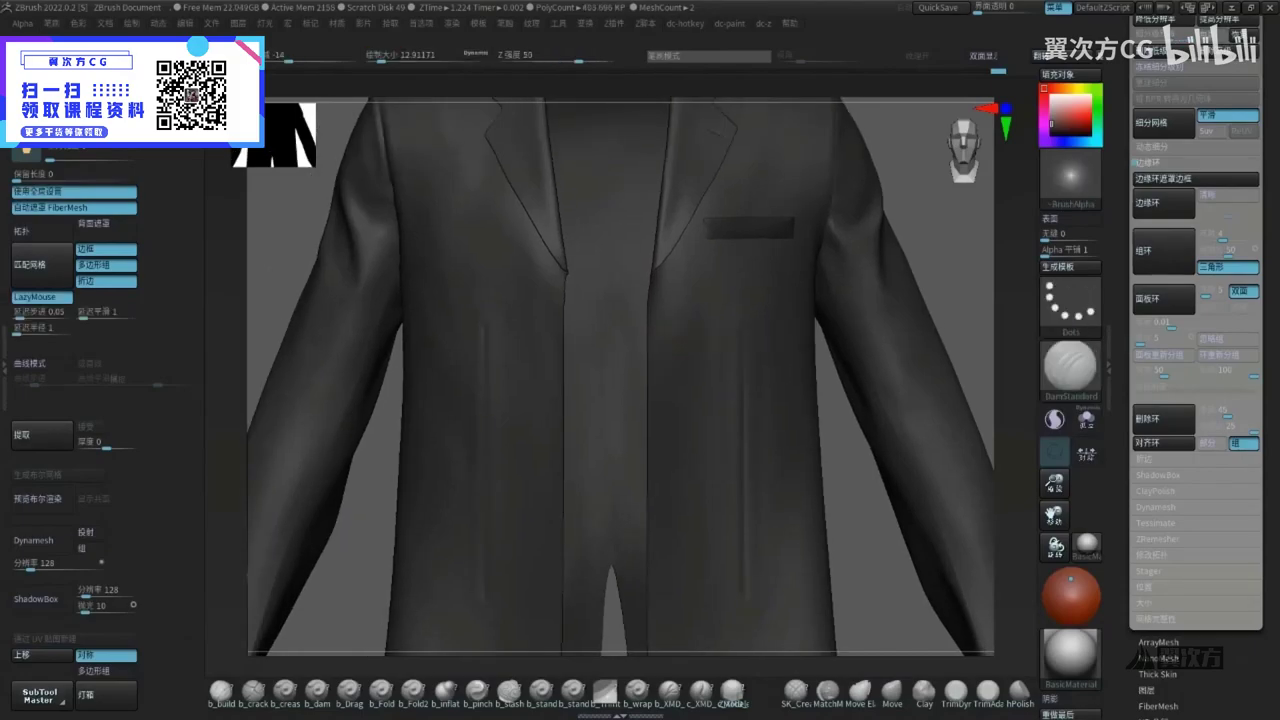
{"action": "mouse_move", "coordinate": [966, 649]}
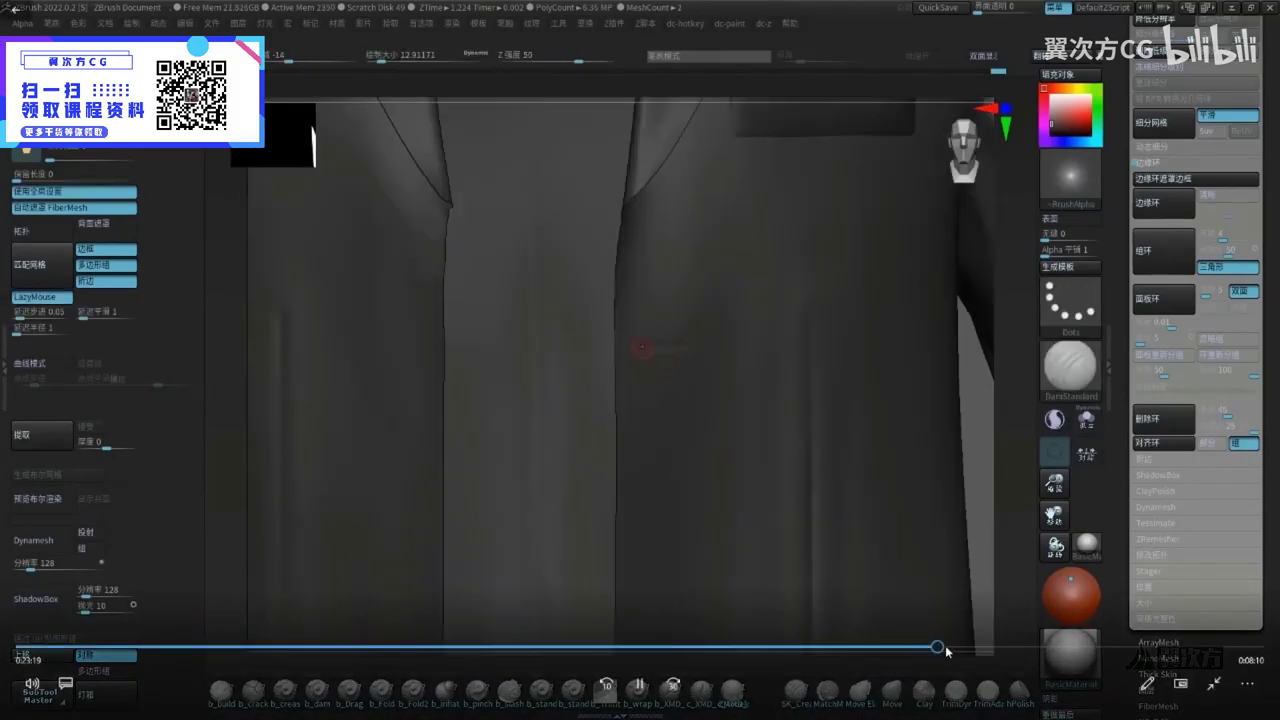
{"action": "left_click_drag", "start_coordinate": [941, 649], "coordinate": [953, 650]}
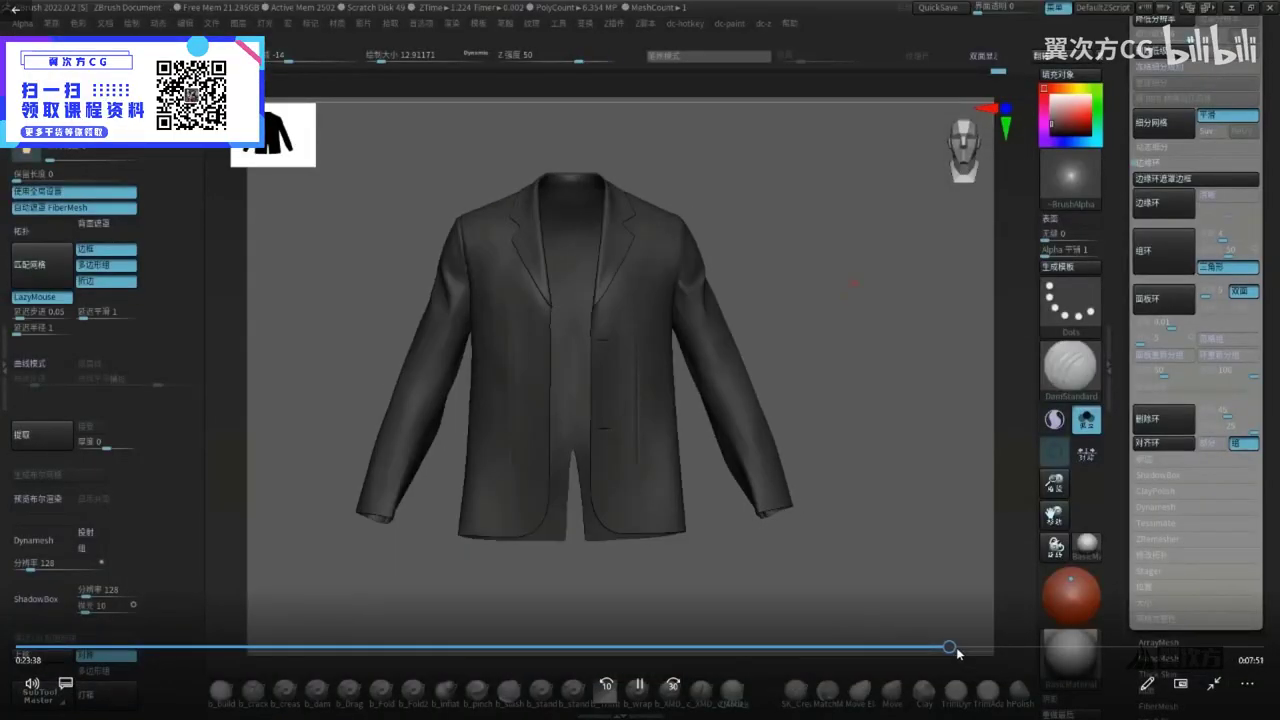
{"action": "left_click_drag", "start_coordinate": [956, 648], "coordinate": [970, 648]}
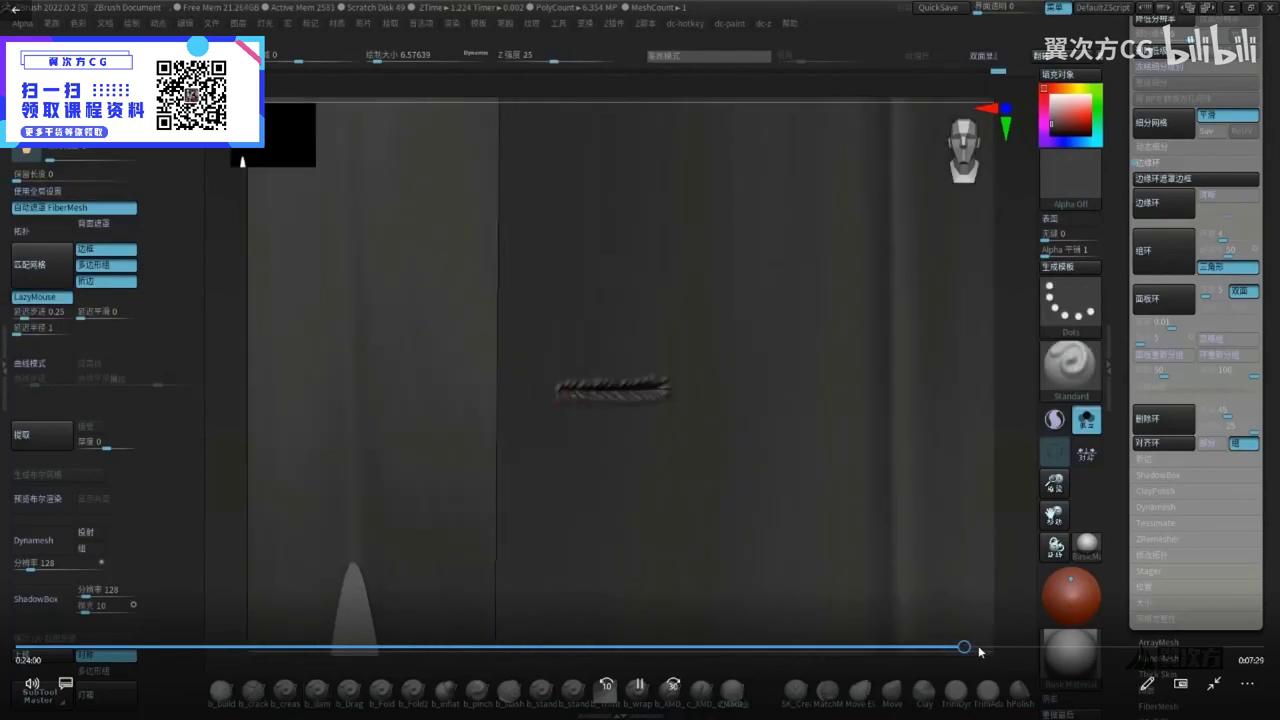
Skip the demo ahead to the lower pocket flaps being positioned and isolated from the jacket
{"action": "left_click", "coordinate": [979, 648]}
{"action": "left_click", "coordinate": [993, 650]}
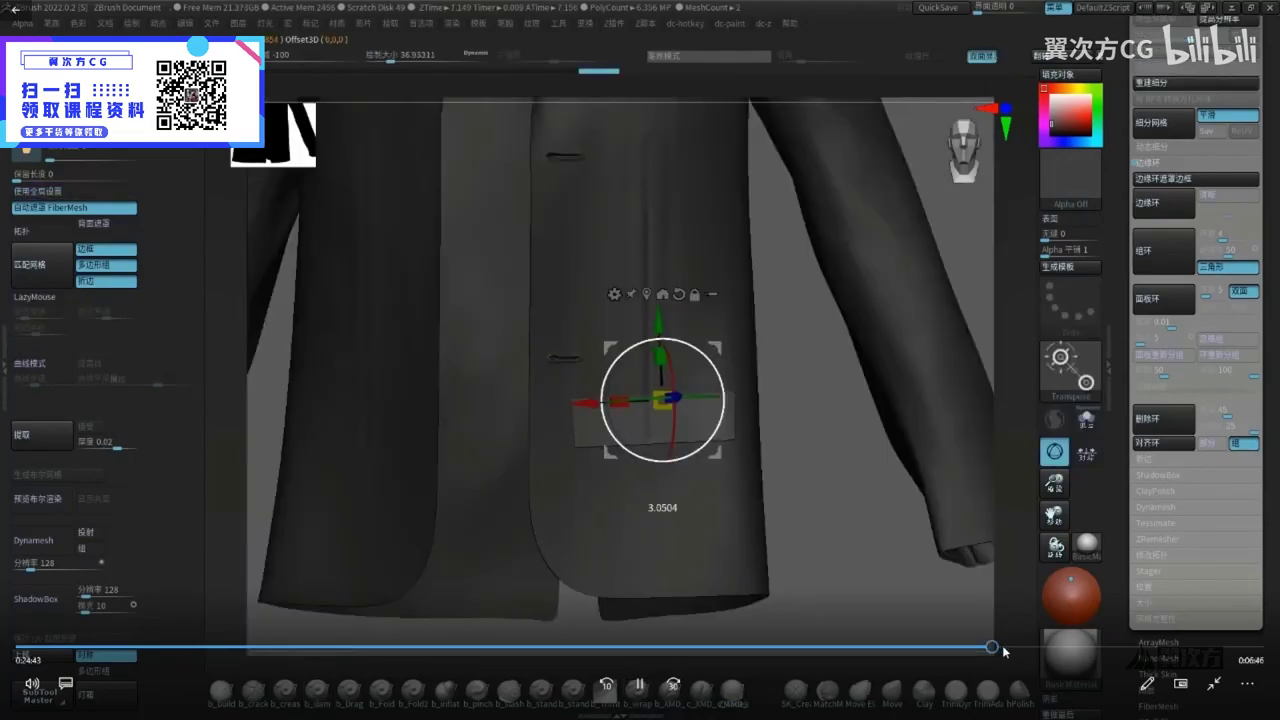
{"action": "left_click", "coordinate": [1004, 650]}
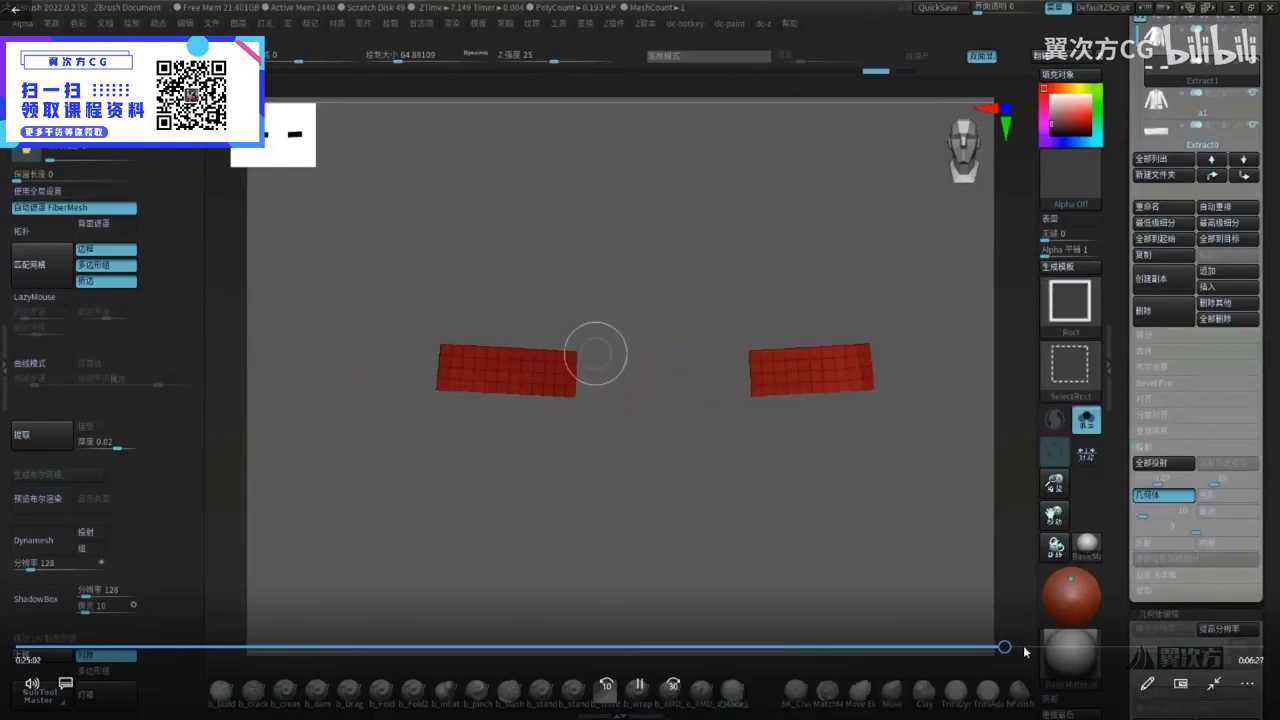
Skip the demo ahead through the fitting and smoothing of the lower pocket flaps to the full jacket view
{"action": "left_click", "coordinate": [1023, 648]}
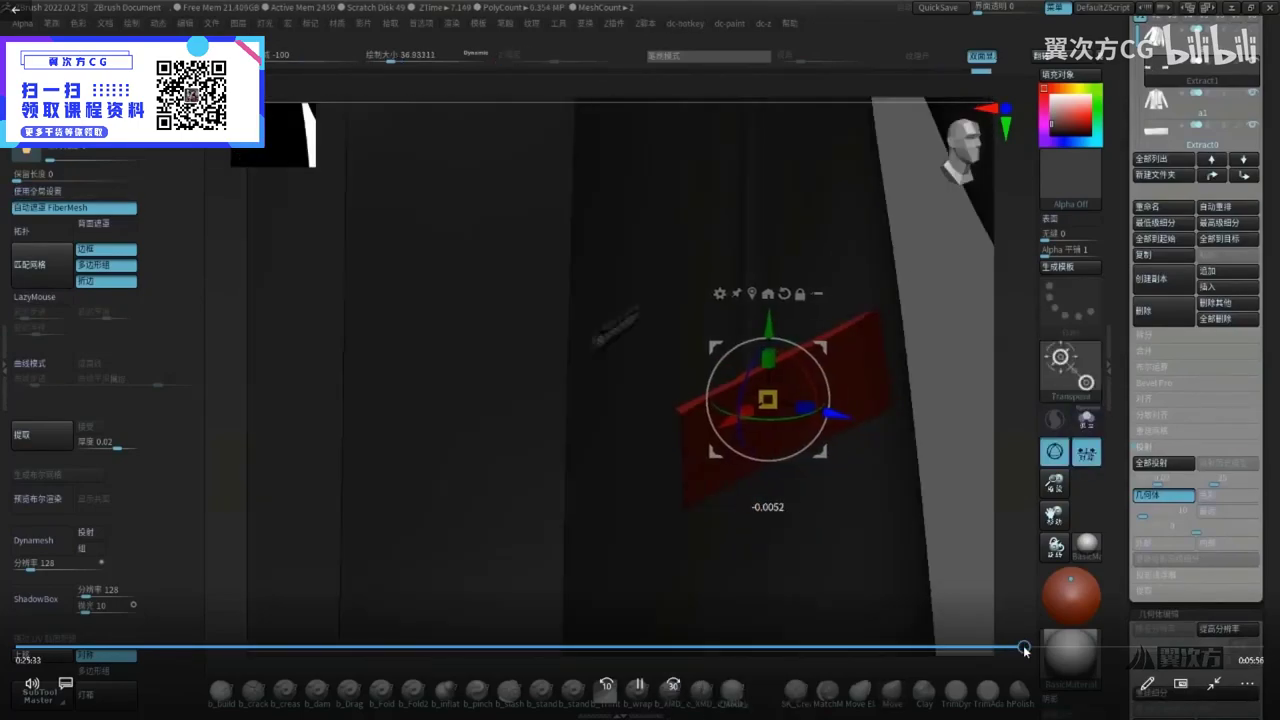
{"action": "left_click", "coordinate": [1041, 648]}
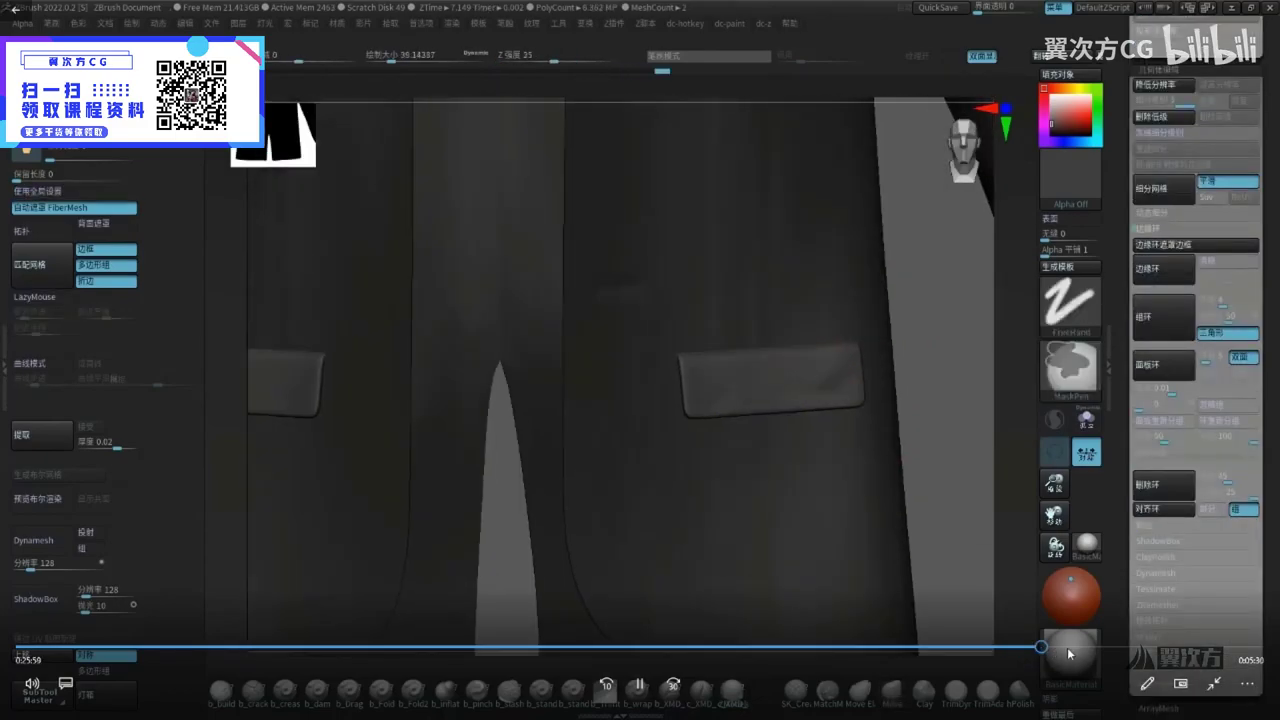
{"action": "left_click", "coordinate": [1059, 648]}
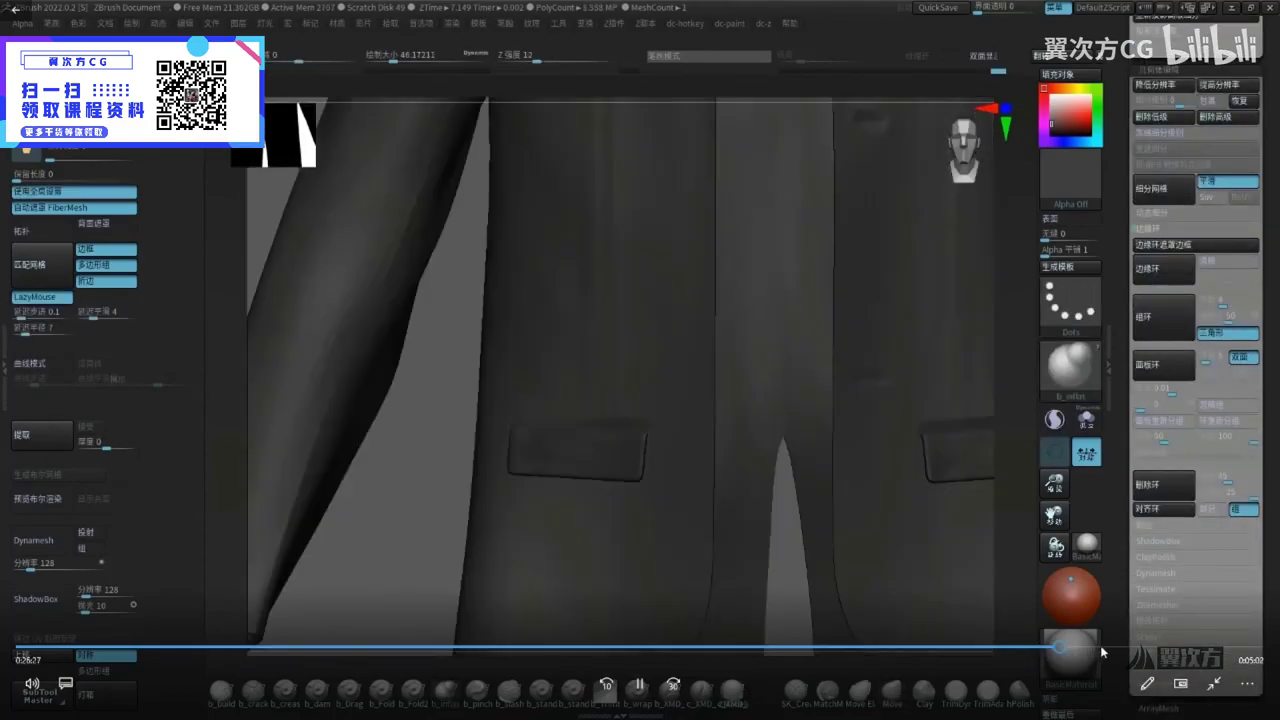
{"action": "left_click", "coordinate": [1124, 648]}
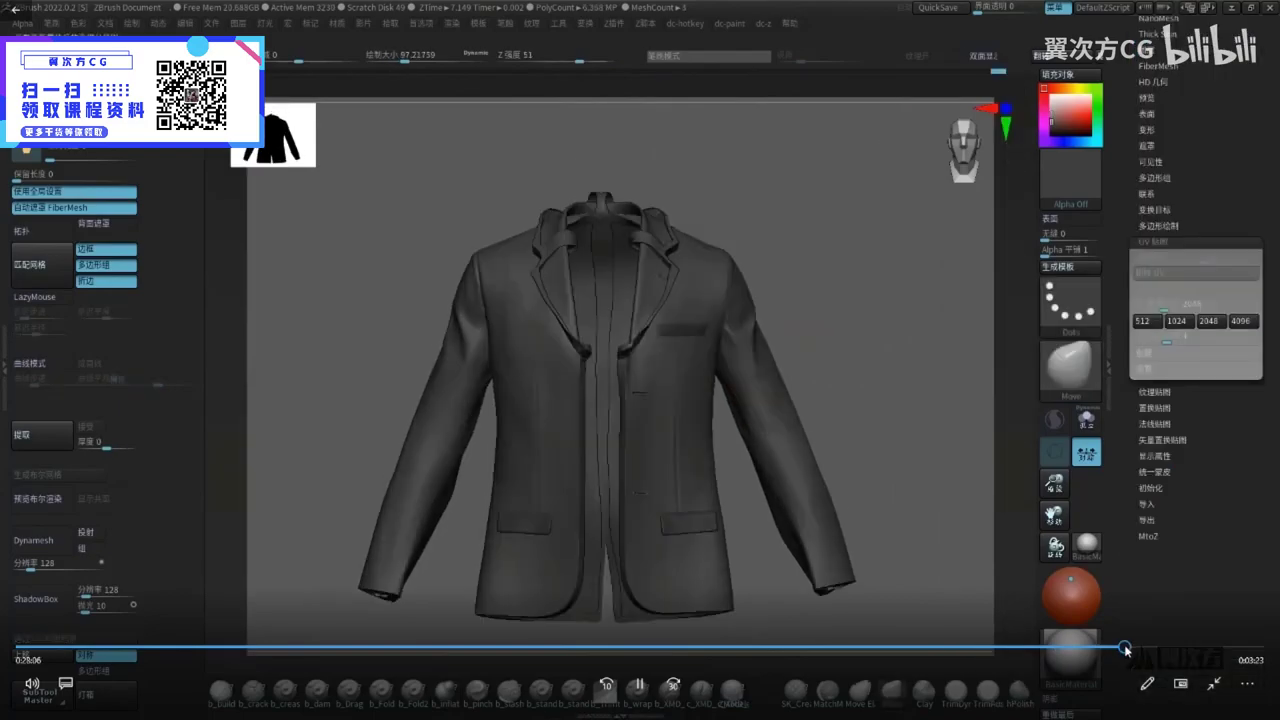
Rewind the demo to the front button placement, and advance it in short jumps back to the full jacket
{"action": "left_click", "coordinate": [1108, 648]}
{"action": "left_click", "coordinate": [1096, 648]}
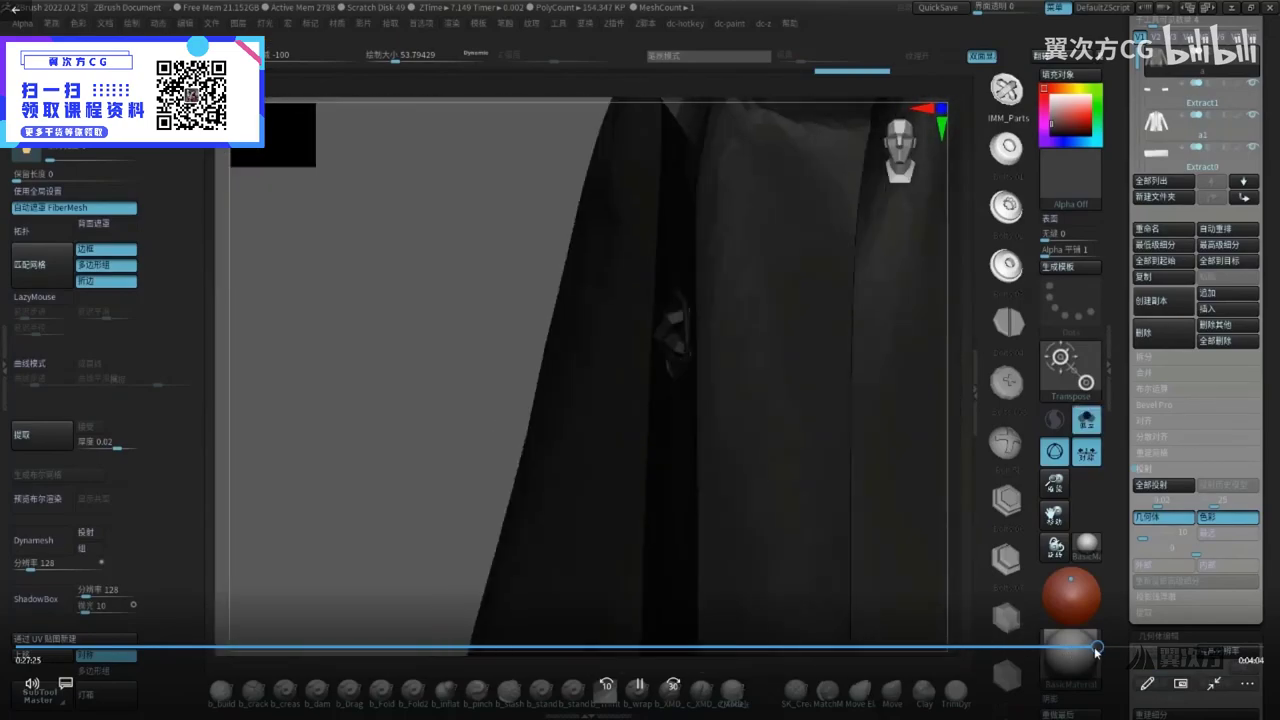
{"action": "left_click", "coordinate": [898, 648]}
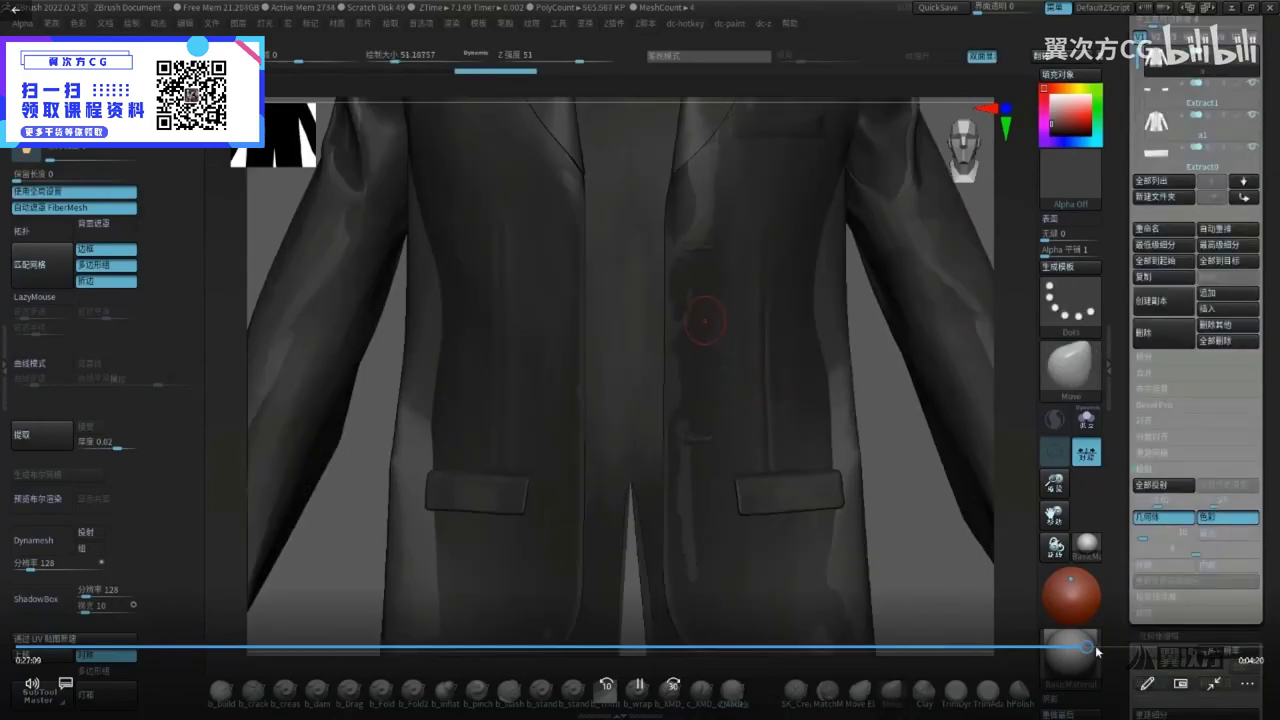
{"action": "left_click", "coordinate": [1101, 648]}
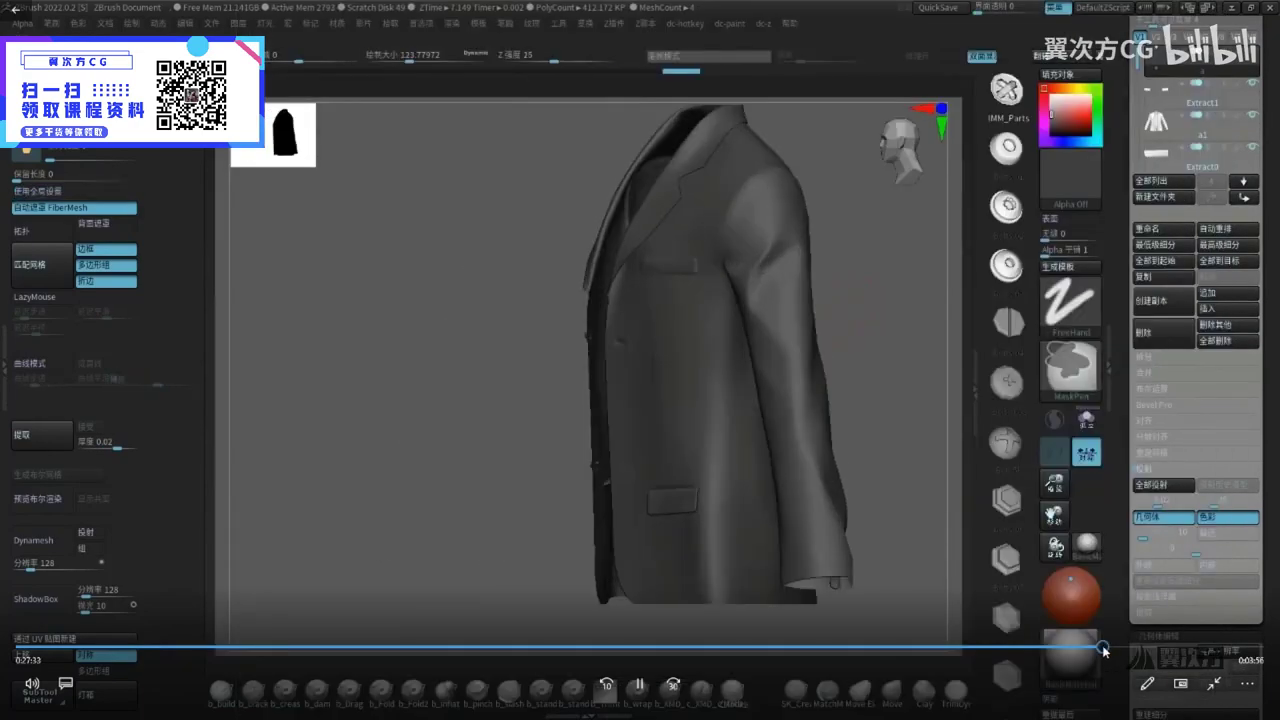
{"action": "left_click", "coordinate": [1113, 648]}
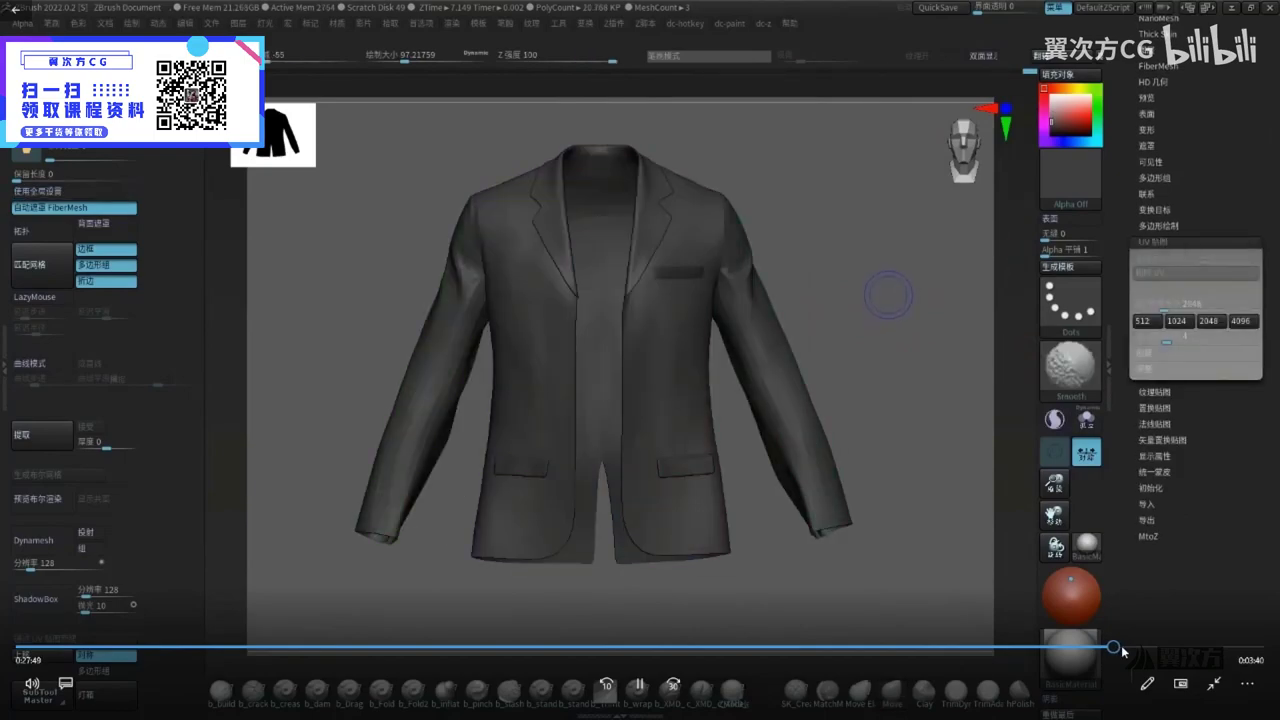
{"action": "left_click", "coordinate": [1124, 648]}
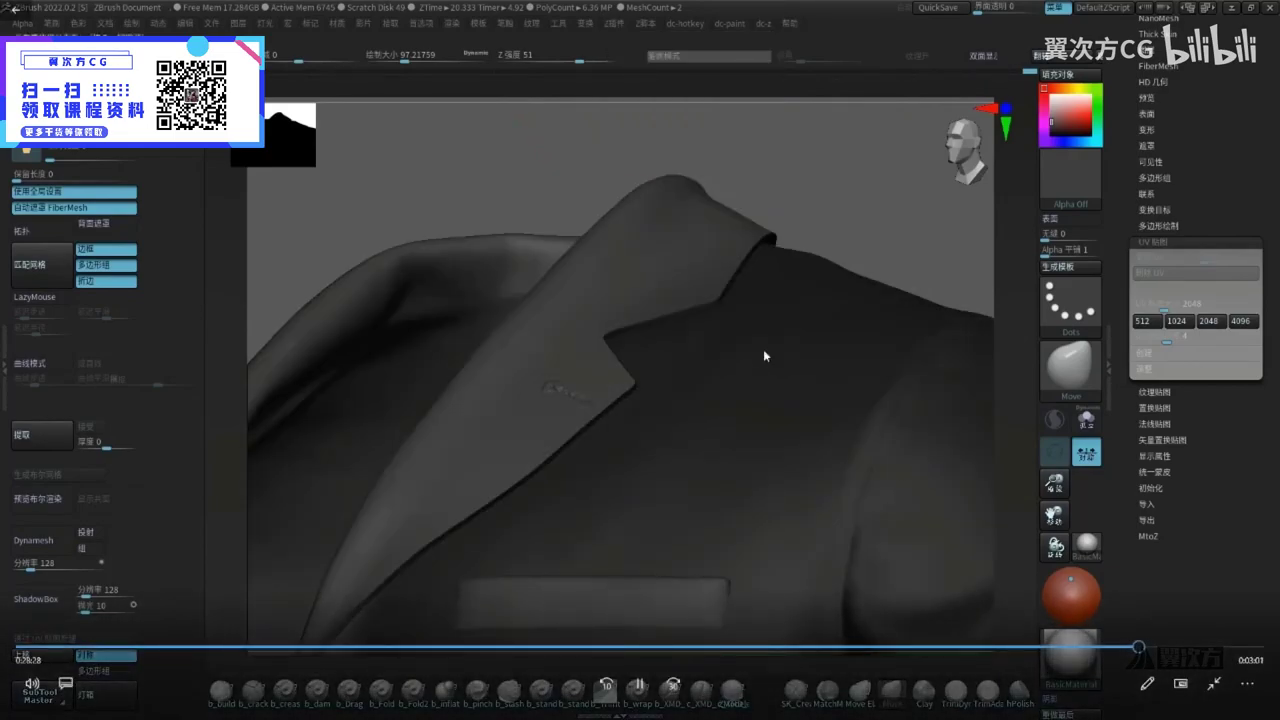
Skip the demo ahead past the collar and the back vent to the NoiseMaker fabric texture setup
{"action": "left_click", "coordinate": [1150, 648]}
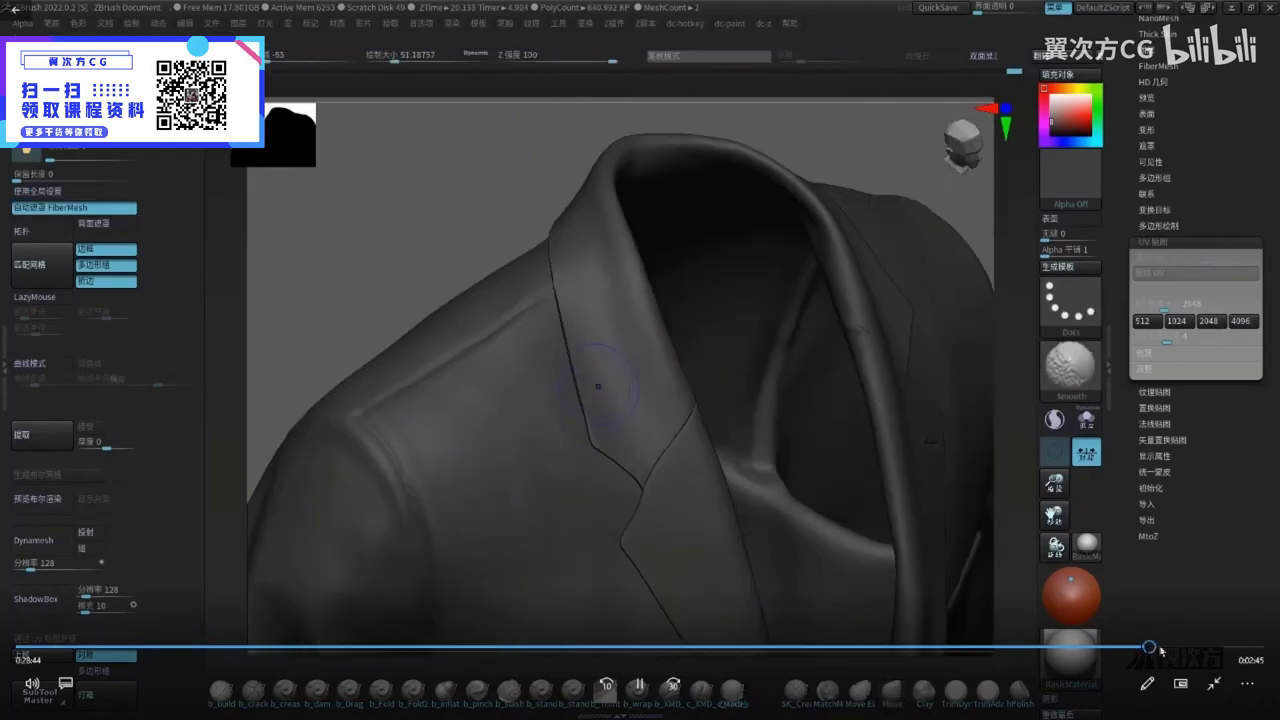
{"action": "left_click", "coordinate": [1160, 648]}
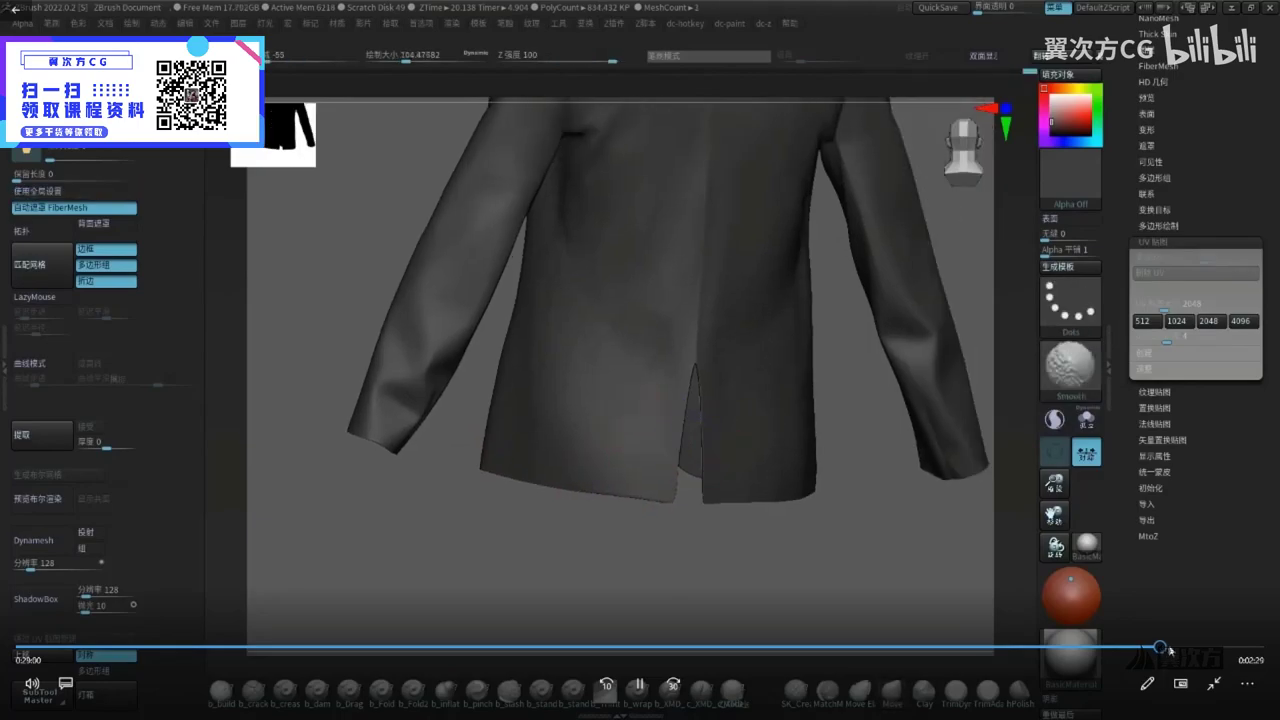
{"action": "left_click", "coordinate": [1182, 648]}
{"action": "left_click", "coordinate": [1200, 648]}
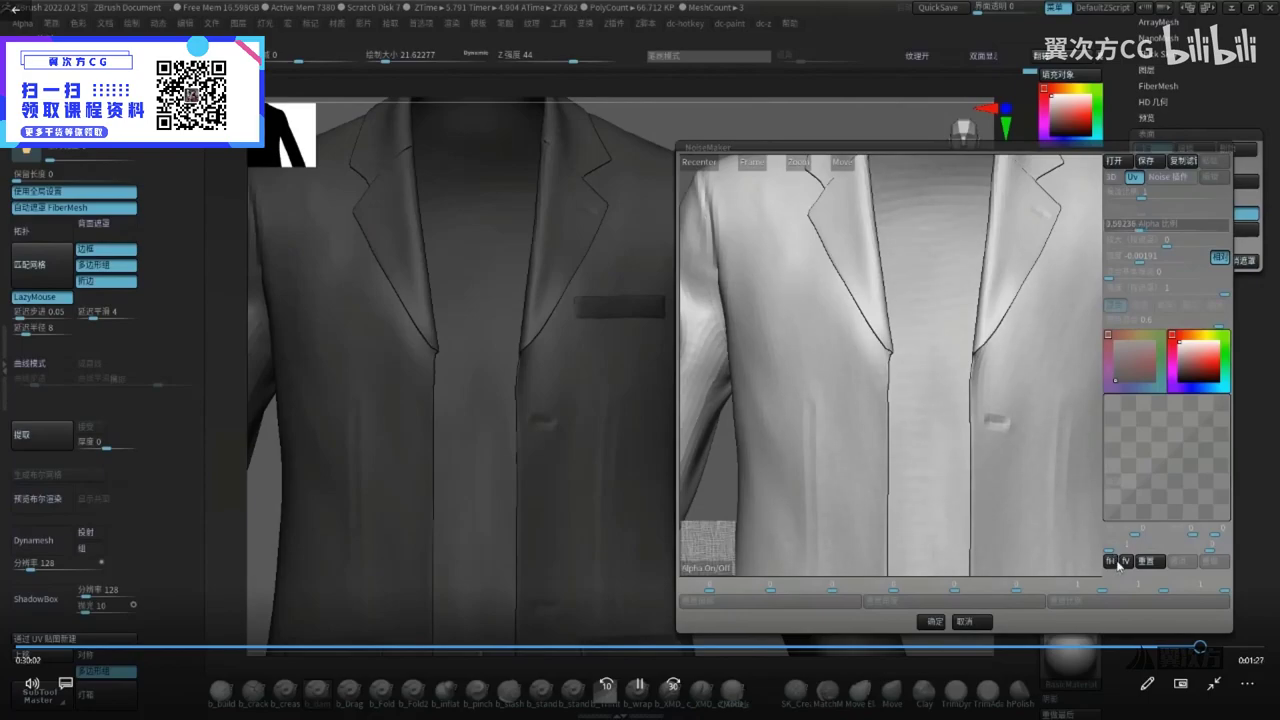
Skip the demo ahead through the fabric noise and collar detailing to the final jacket render, and pause it
{"action": "left_click", "coordinate": [1213, 648]}
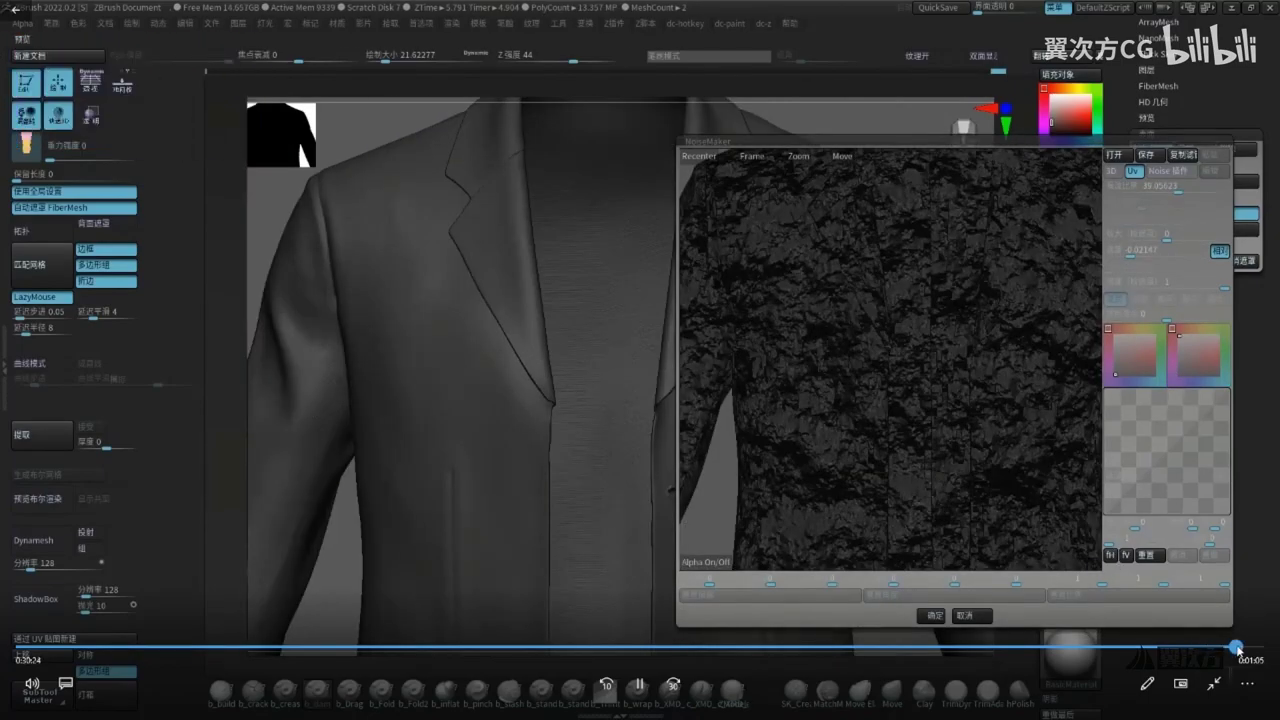
{"action": "left_click", "coordinate": [1251, 648]}
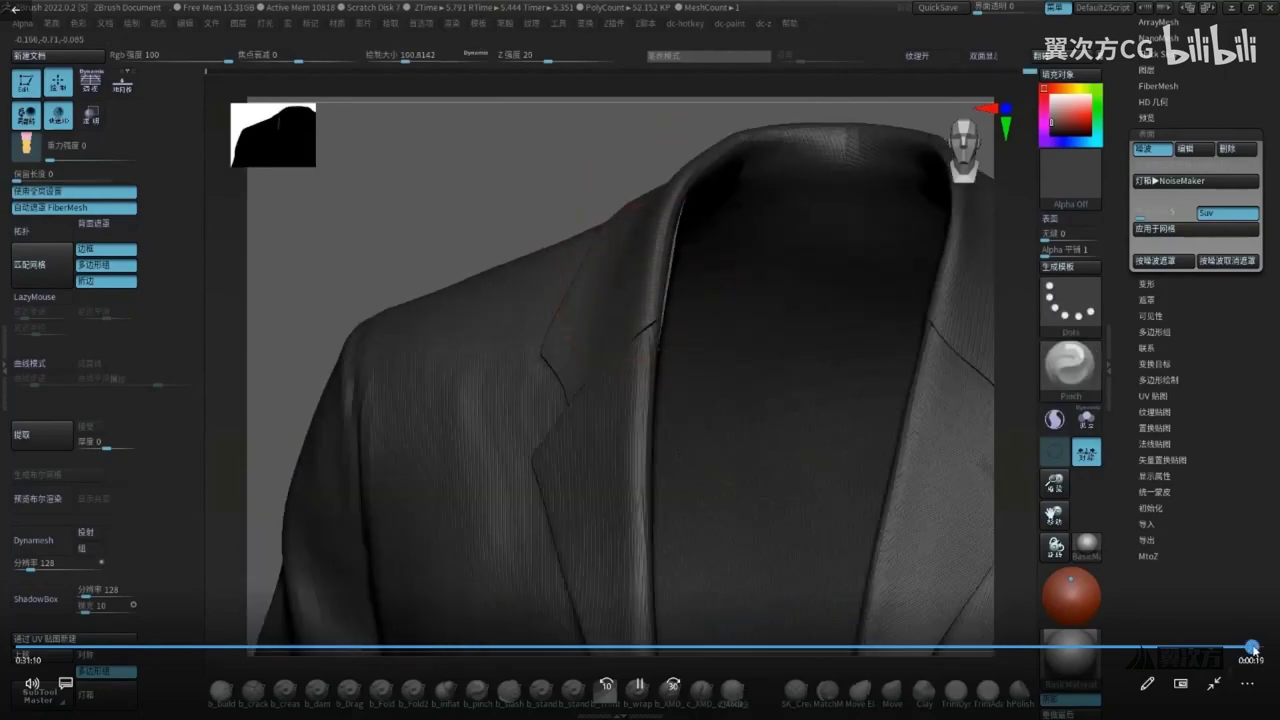
{"action": "left_click", "coordinate": [1254, 649]}
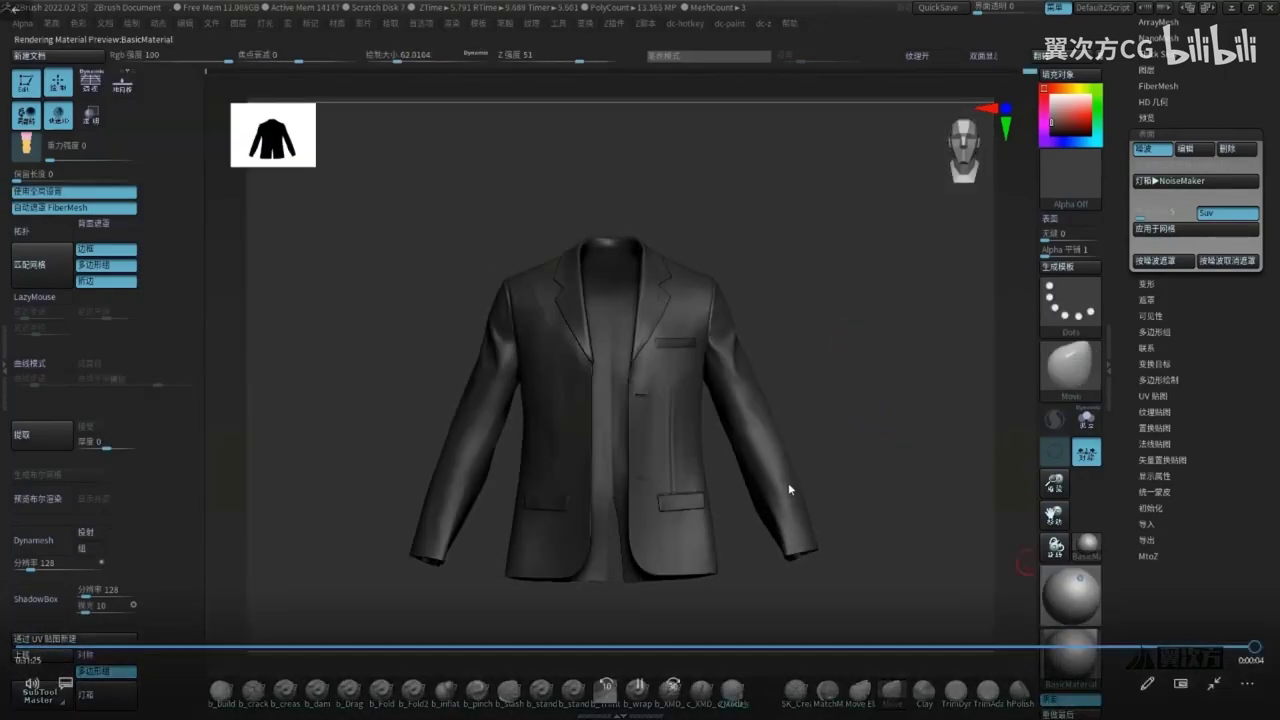
{"action": "left_click", "coordinate": [642, 688]}
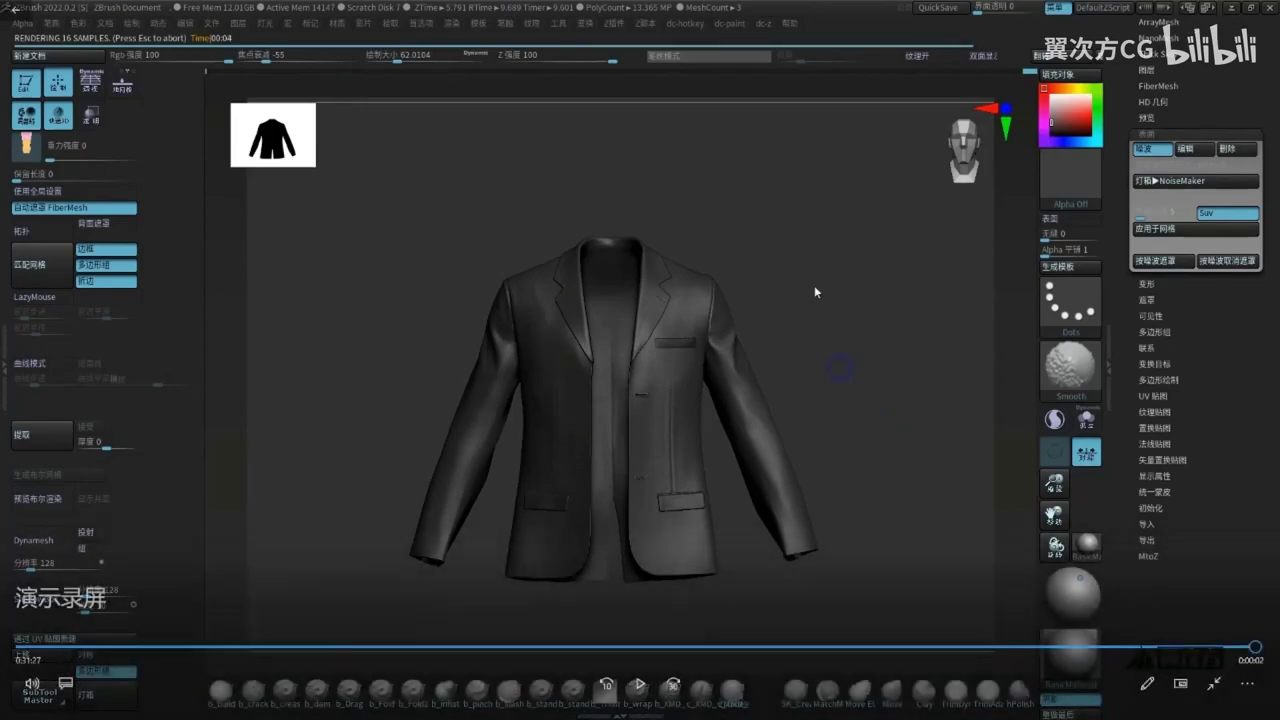
Leave the demo video, switch to ZBrush, and load the finished jacket tool in place of the shirt to inspect it
{"action": "key", "text": "Escape"}
{"action": "key", "text": "super+d"}
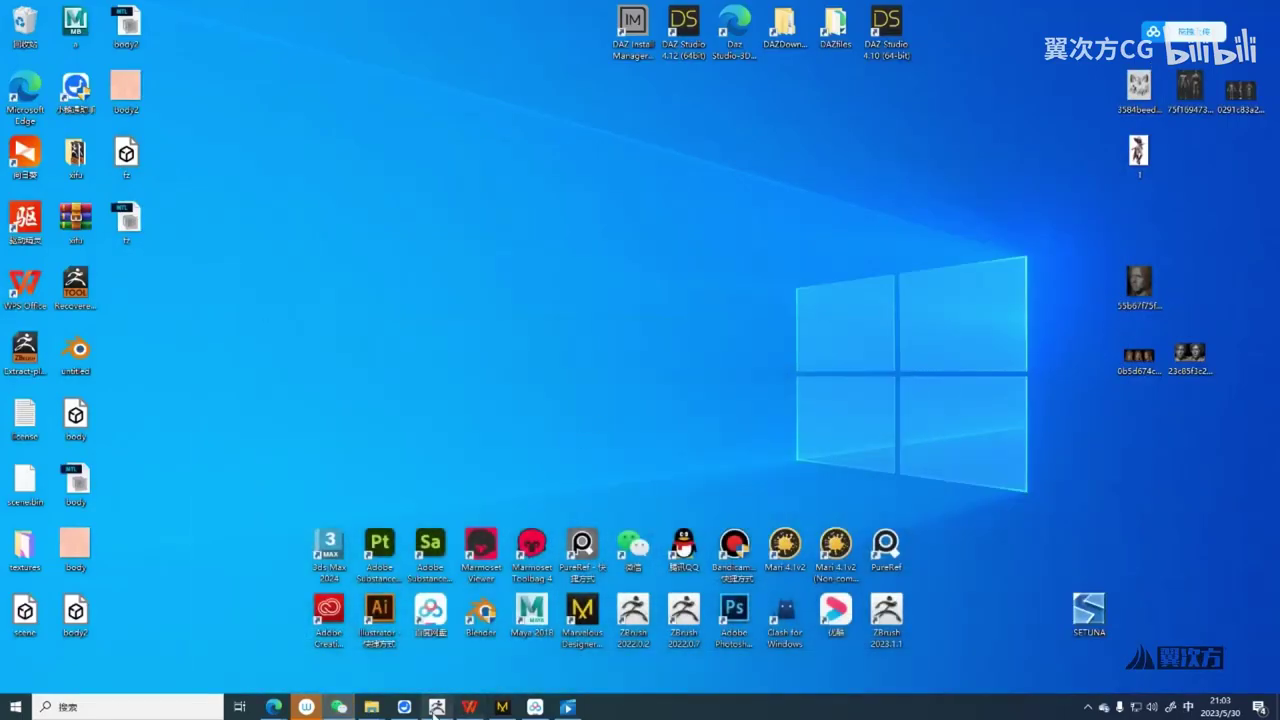
{"action": "left_click", "coordinate": [436, 707]}
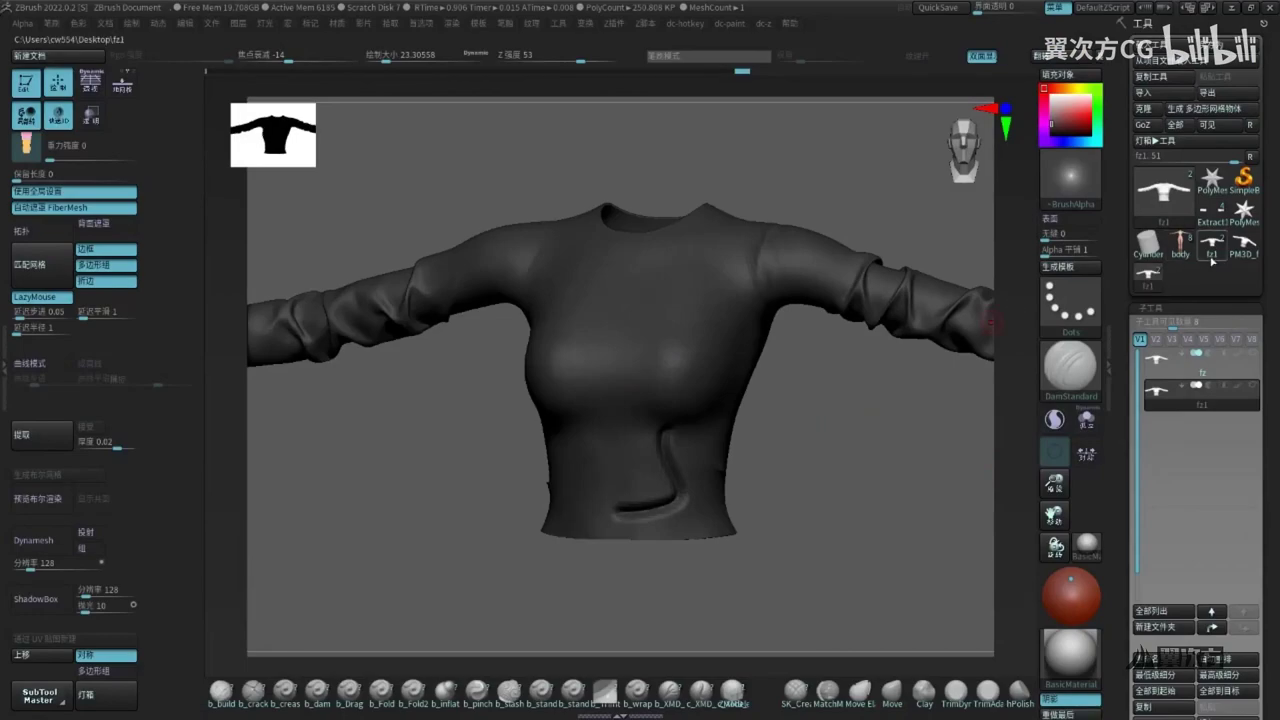
{"action": "left_click", "coordinate": [1212, 208]}
{"action": "right_click_drag", "start_coordinate": [830, 473], "coordinate": [817, 395], "text": "ctrl"}
{"action": "right_click_drag", "start_coordinate": [817, 395], "coordinate": [820, 438], "text": "ctrl"}
{"action": "right_click_drag", "start_coordinate": [786, 351], "coordinate": [806, 318], "text": "ctrl"}
{"action": "right_click_drag", "start_coordinate": [806, 325], "coordinate": [868, 415]}
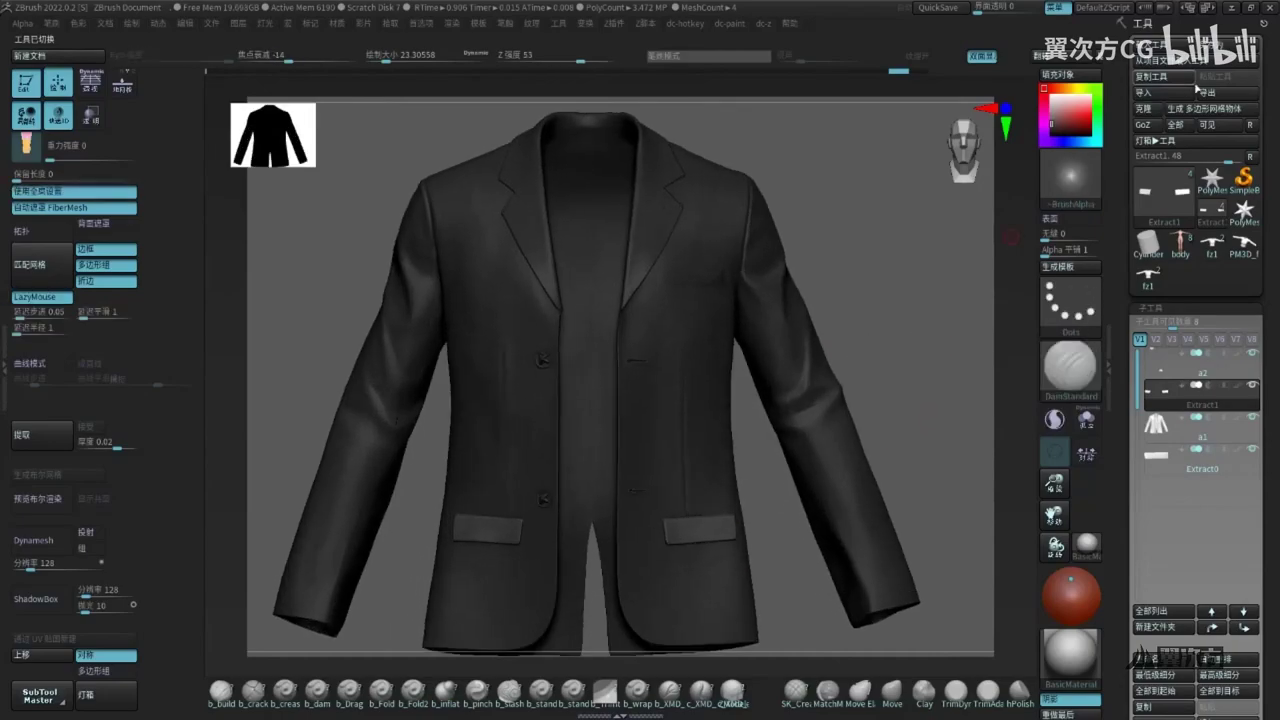
Leave ZBrush for the lesson presentation, review slide 11 on effect optimisation, and return to closing slide 12
{"action": "left_click", "coordinate": [1233, 10]}
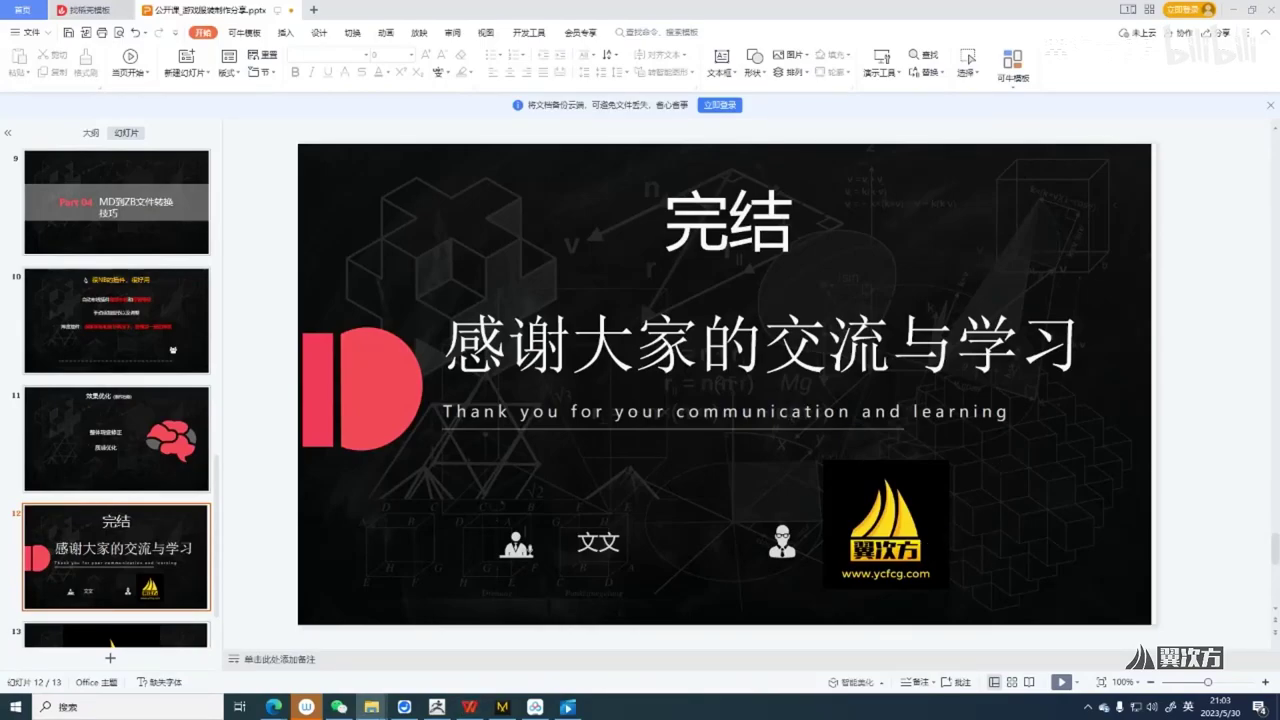
{"action": "left_click", "coordinate": [110, 444]}
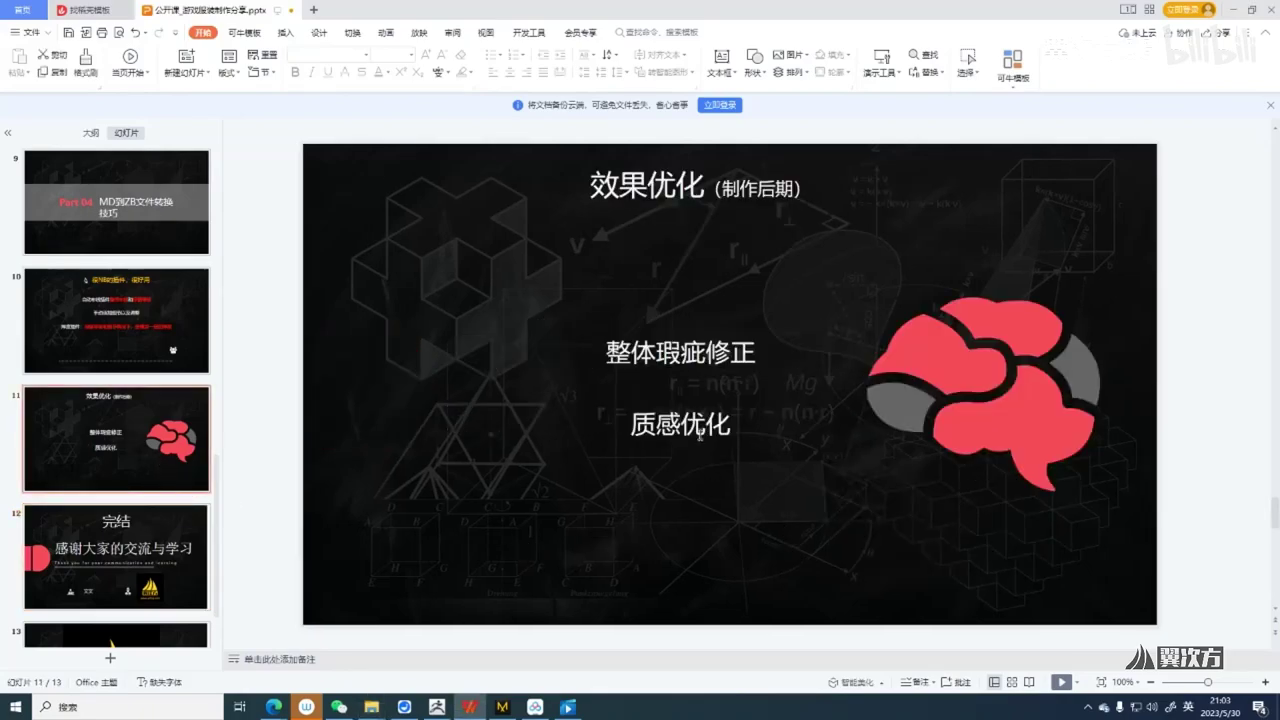
{"action": "scroll", "coordinate": [150, 440], "scroll_direction": "down", "scroll_amount": 1}
{"action": "left_click", "coordinate": [170, 440]}
{"action": "left_click", "coordinate": [131, 587]}
{"action": "left_click", "coordinate": [99, 481]}
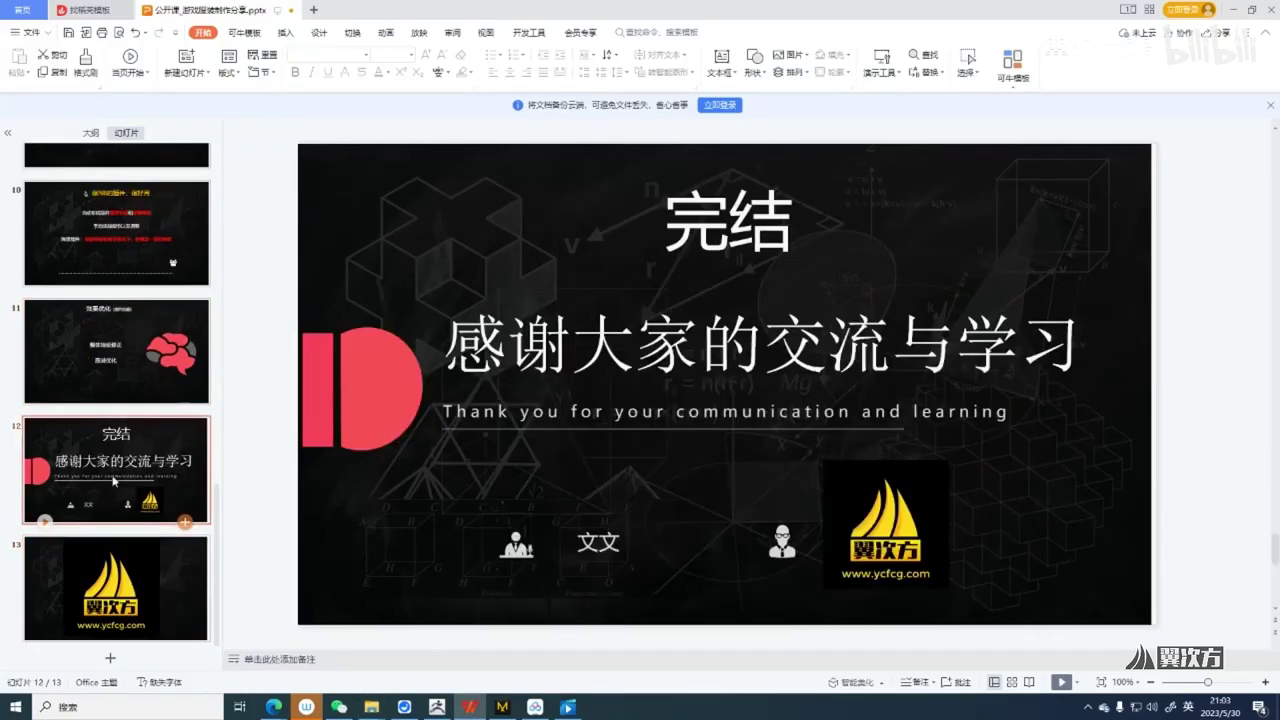